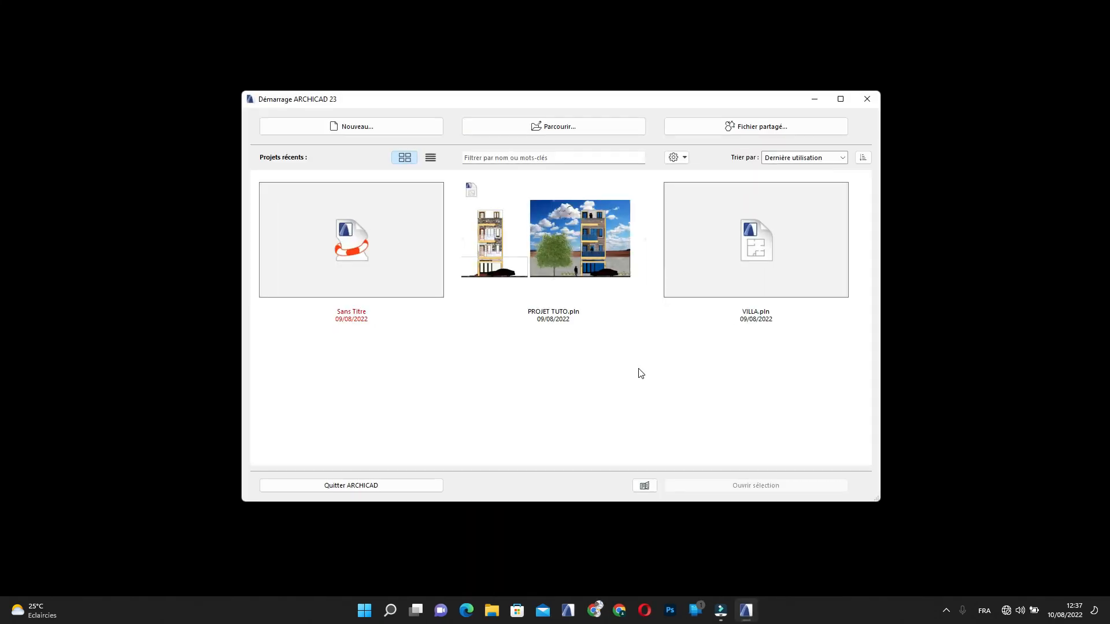
Remove the recovered Sans Titre entry from the recent projects and create a new project from the Modèle AC23 DEFAUT.tpl template
left_click(443, 192)
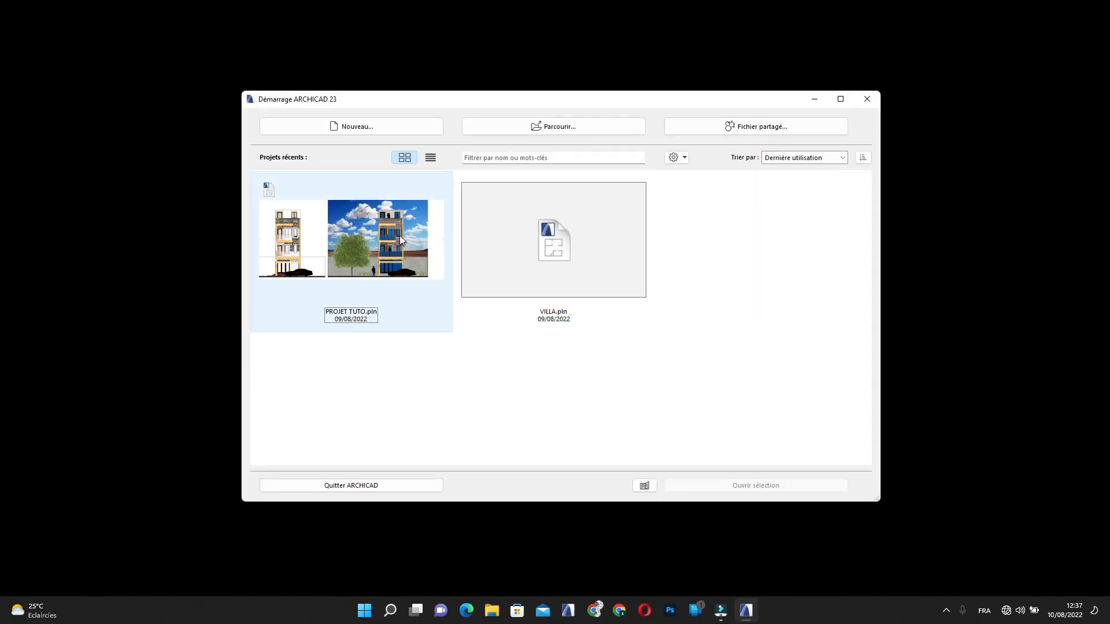
left_click(355, 127)
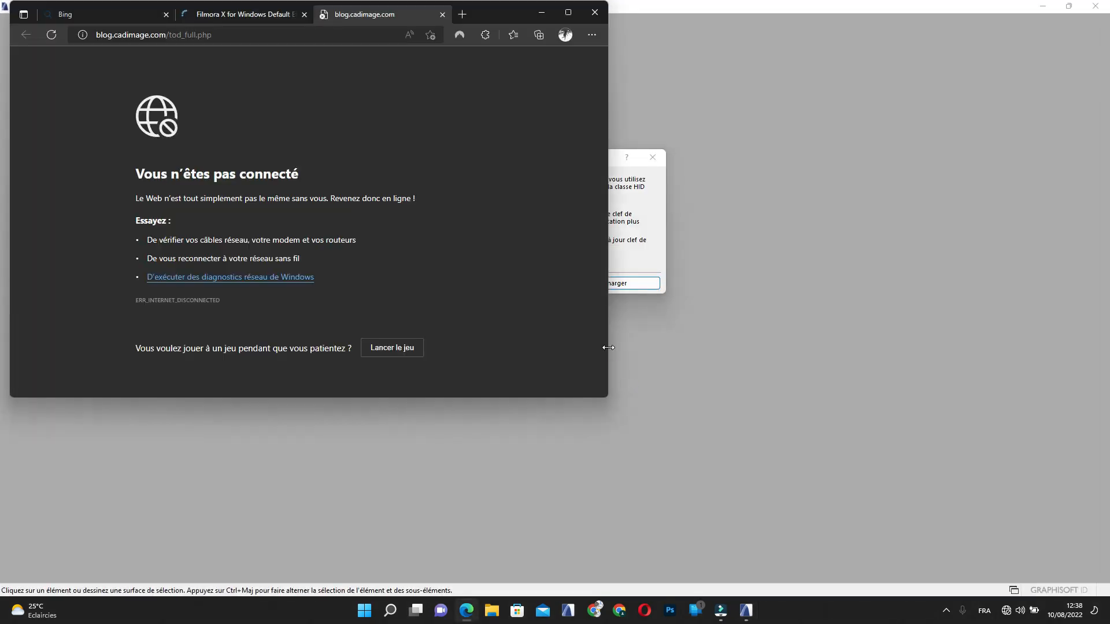
left_click(598, 13)
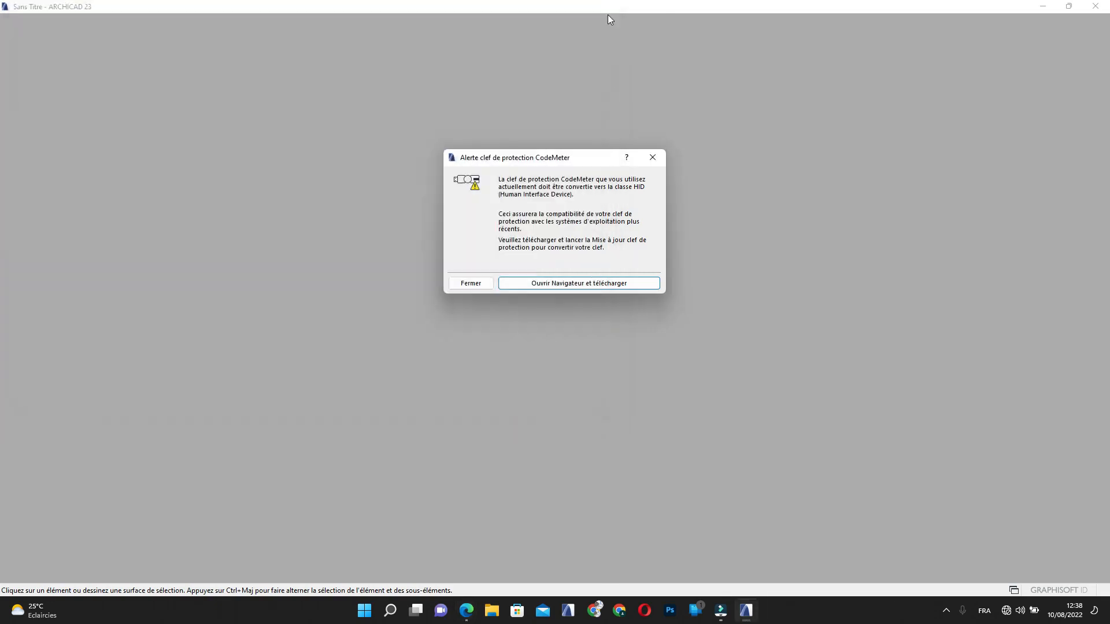
left_click(652, 157)
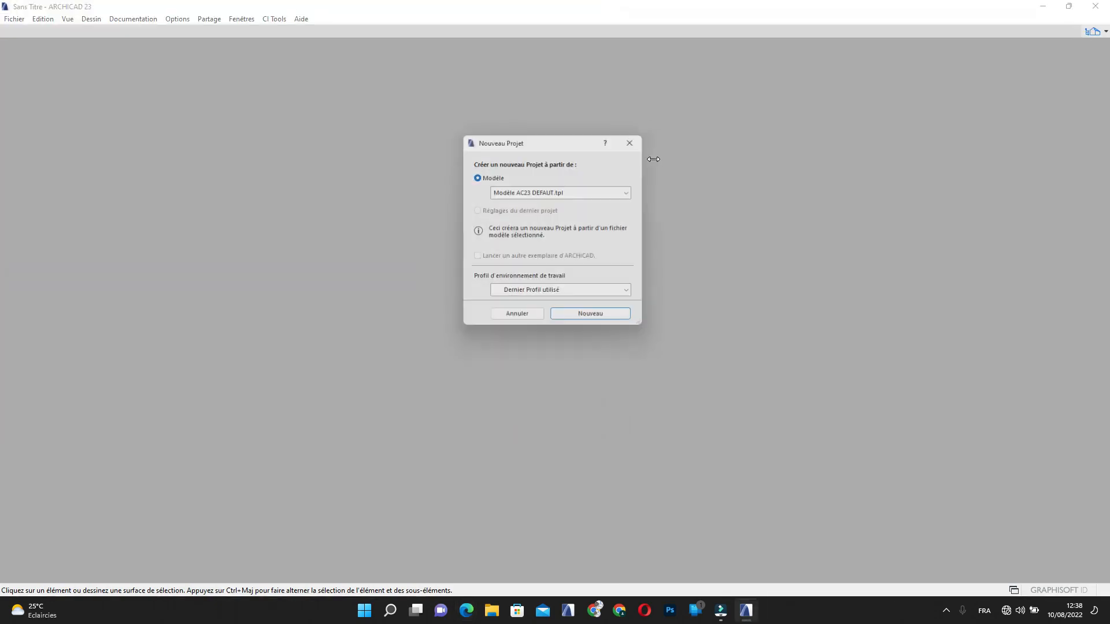
left_click(601, 326)
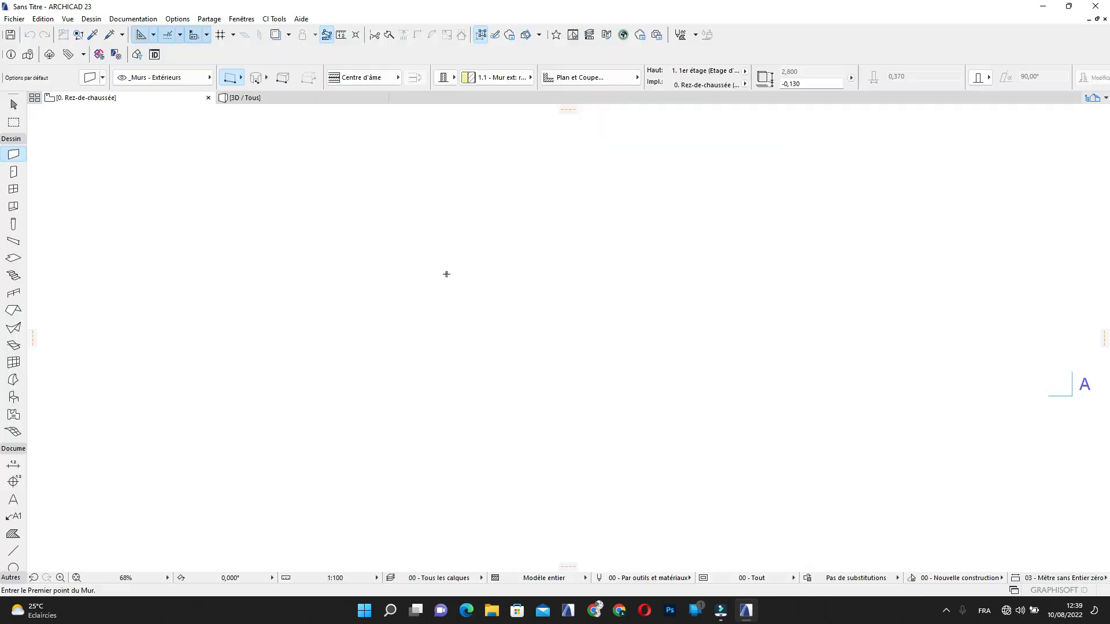
scroll(439, 275, "down", 3)
middle_click_drag(409, 274, 449, 307)
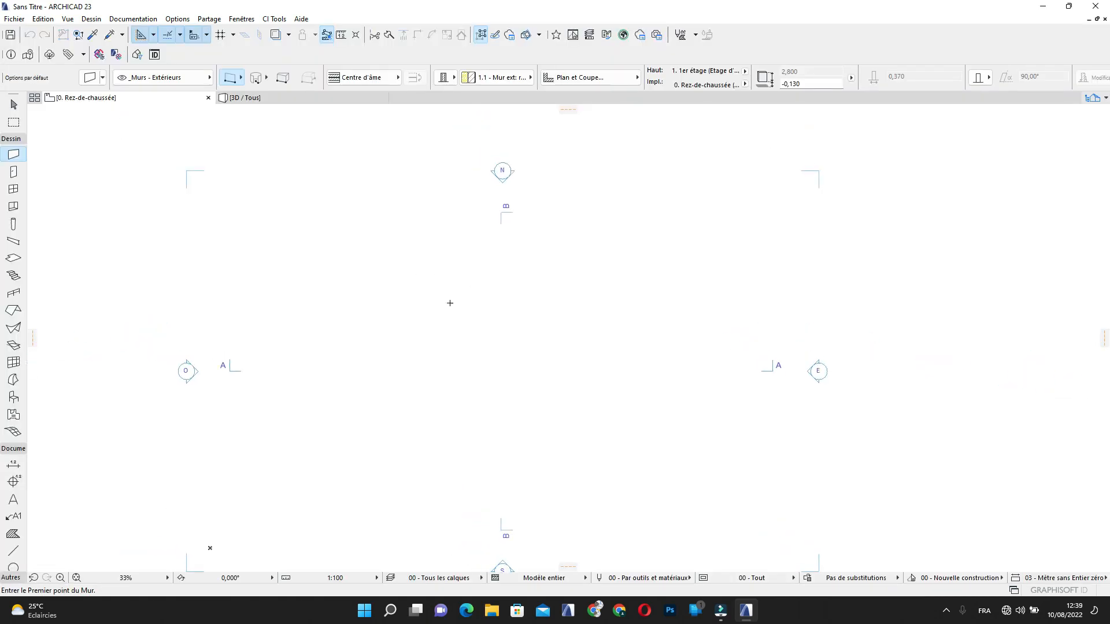
scroll(451, 298, "up", 3)
middle_click_drag(463, 267, 448, 223)
scroll(449, 222, "up", 1)
scroll(449, 222, "down", 4)
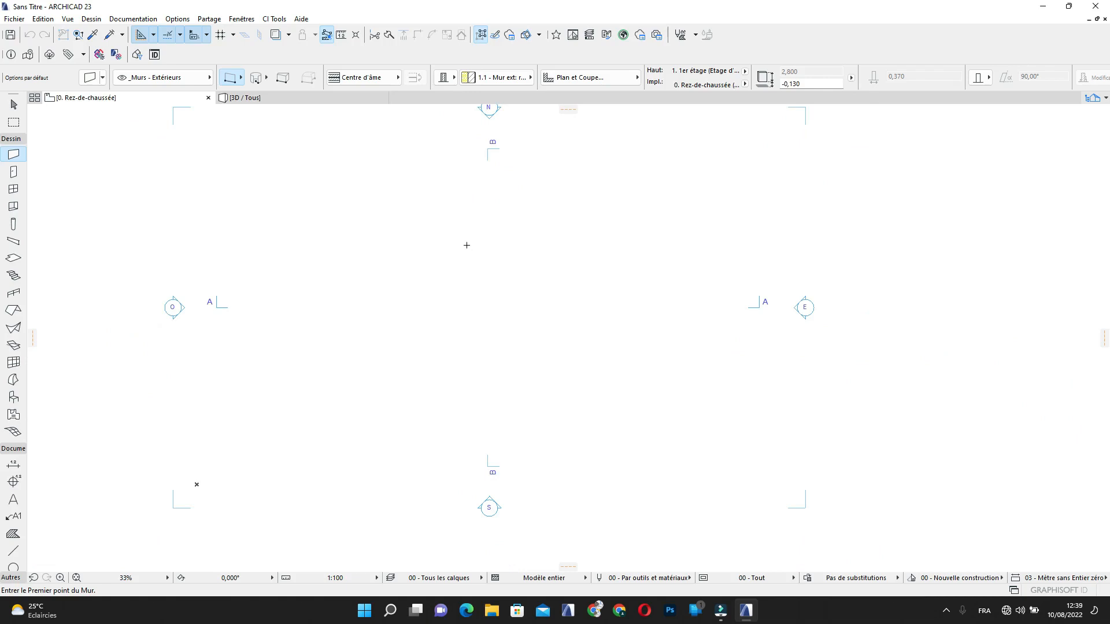
middle_click_drag(460, 230, 455, 247)
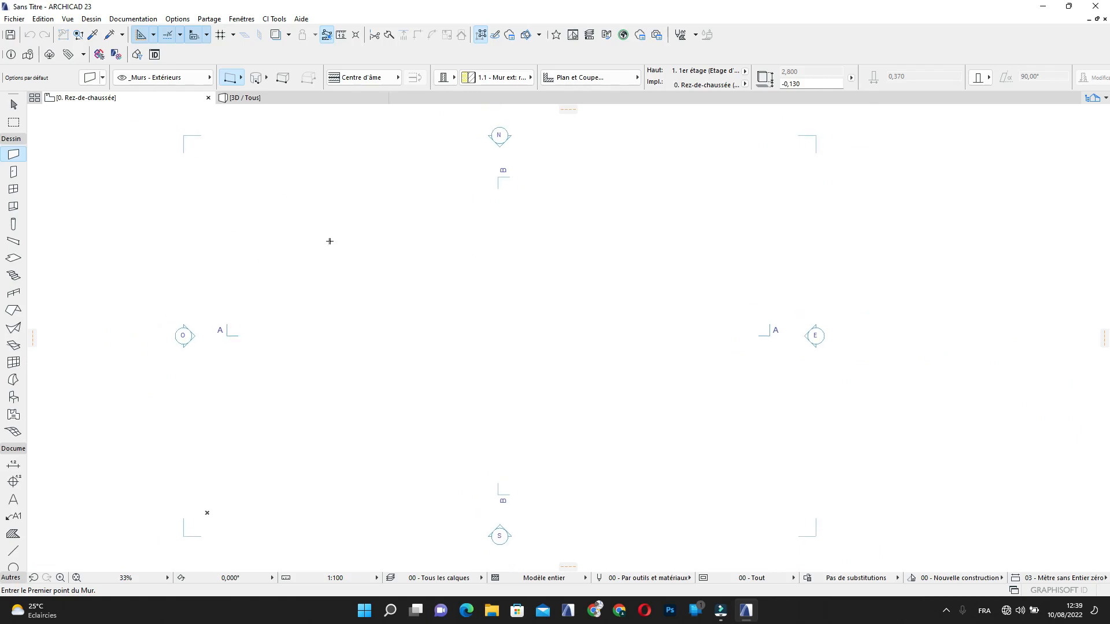
Leave the Wall tool and set the project's working length unit to centimètre
key("Escape")
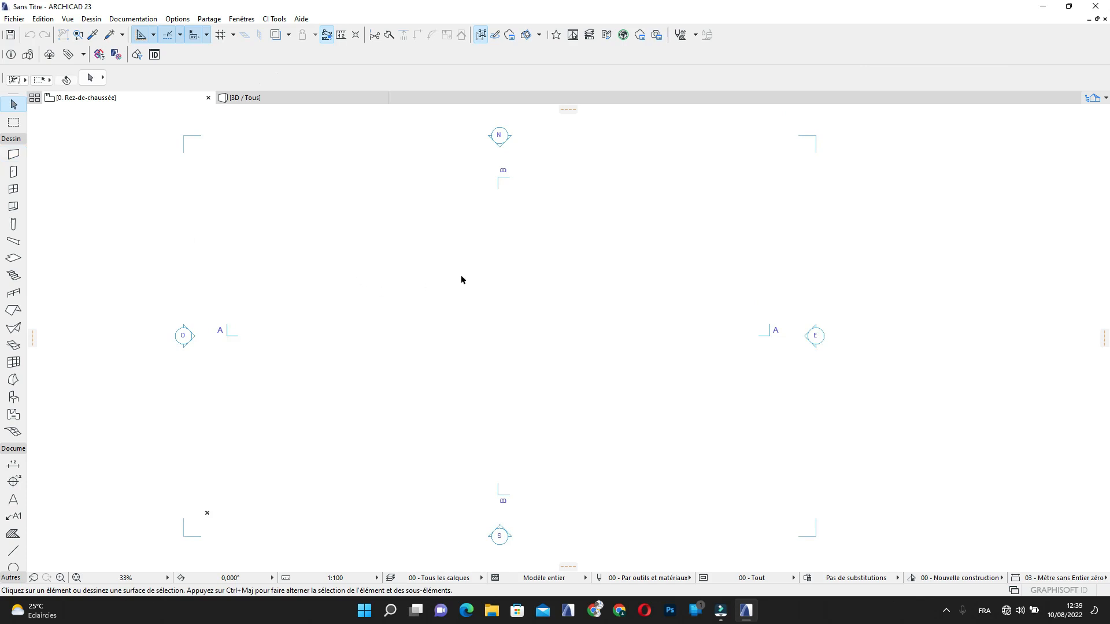
left_click(175, 20)
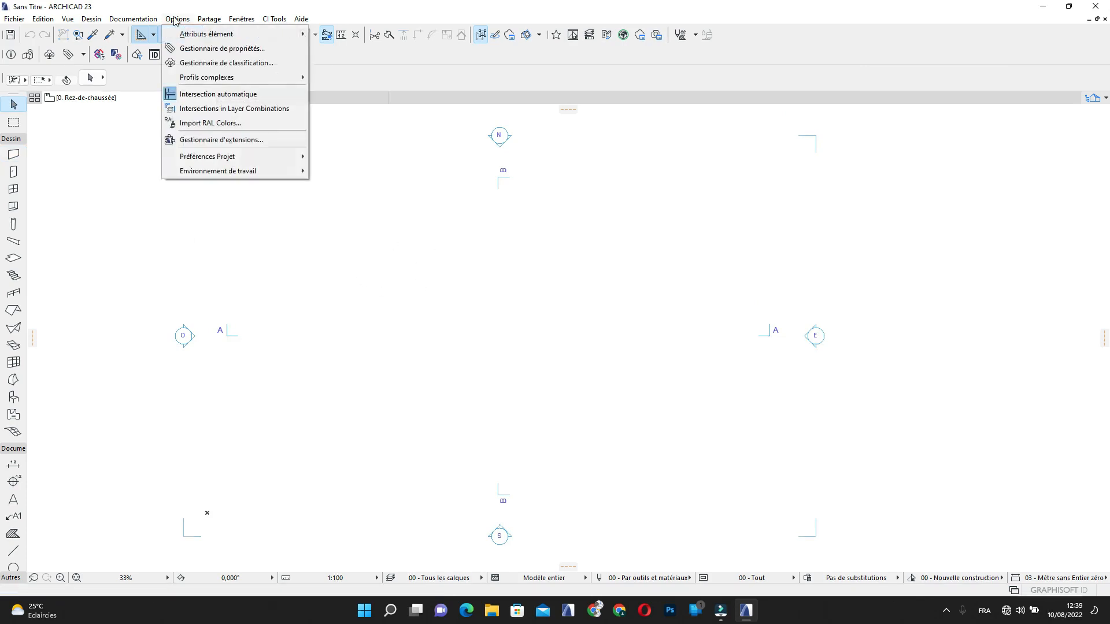
mouse_move(252, 156)
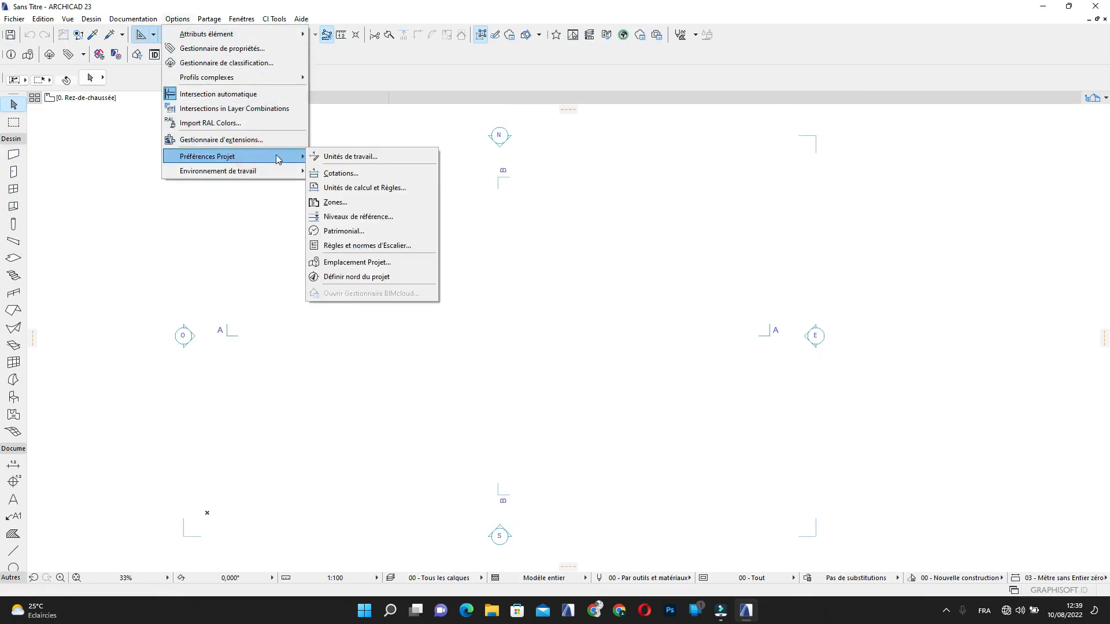
left_click(343, 157)
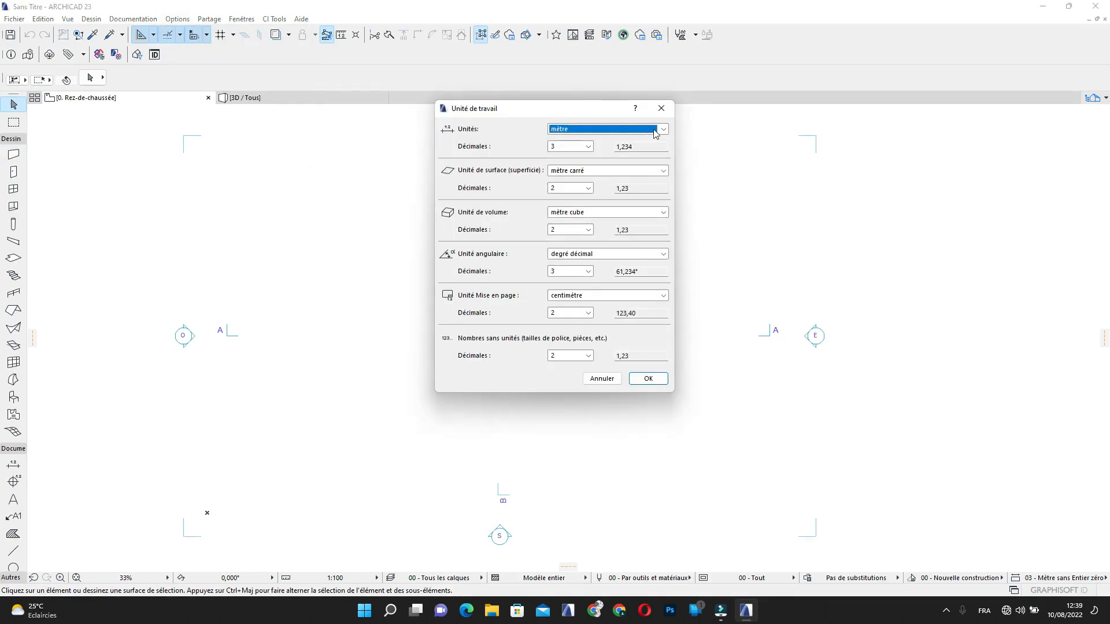
left_click(664, 129)
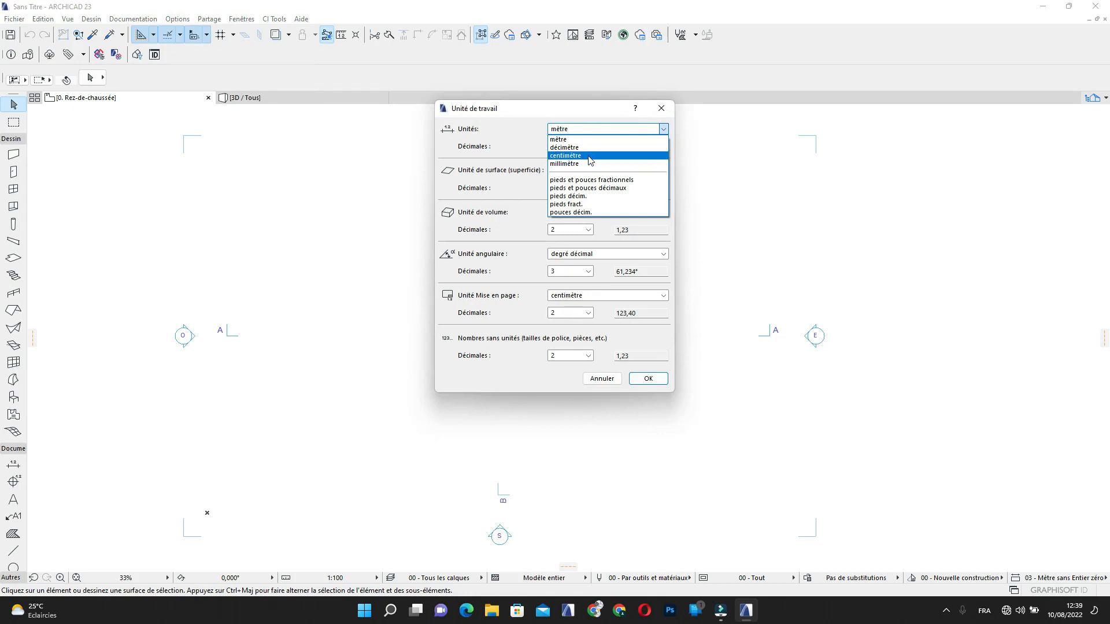
left_click(589, 159)
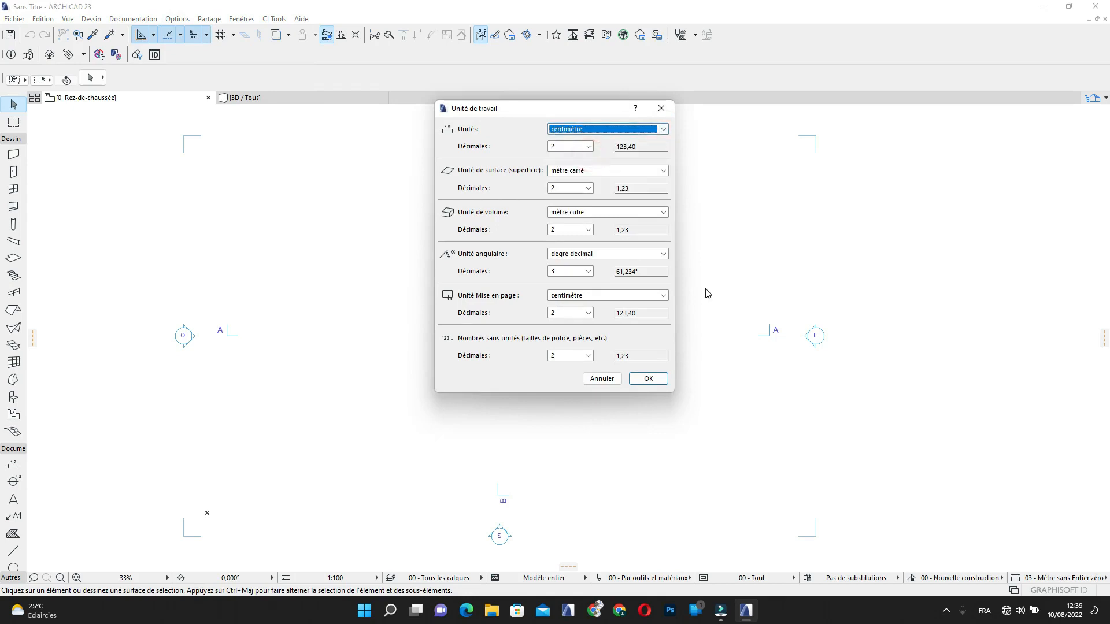
left_click(647, 379)
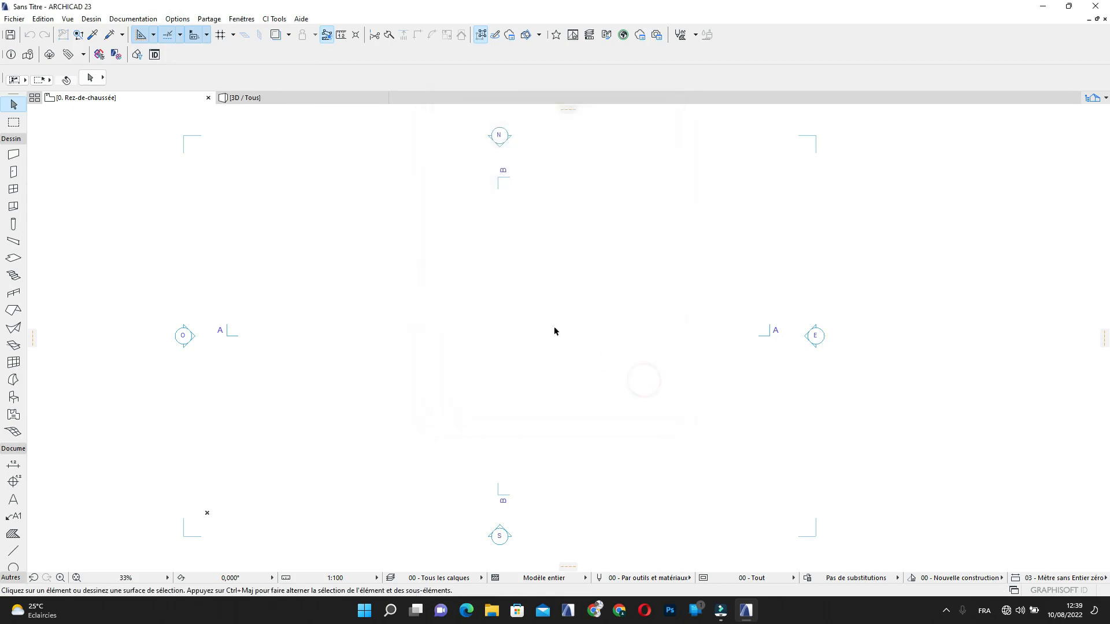
Set the Rez-de-chaussée storey height to 300 and deactivate the level-line option for the Sous-sol storey
scroll(515, 178, "down", 3)
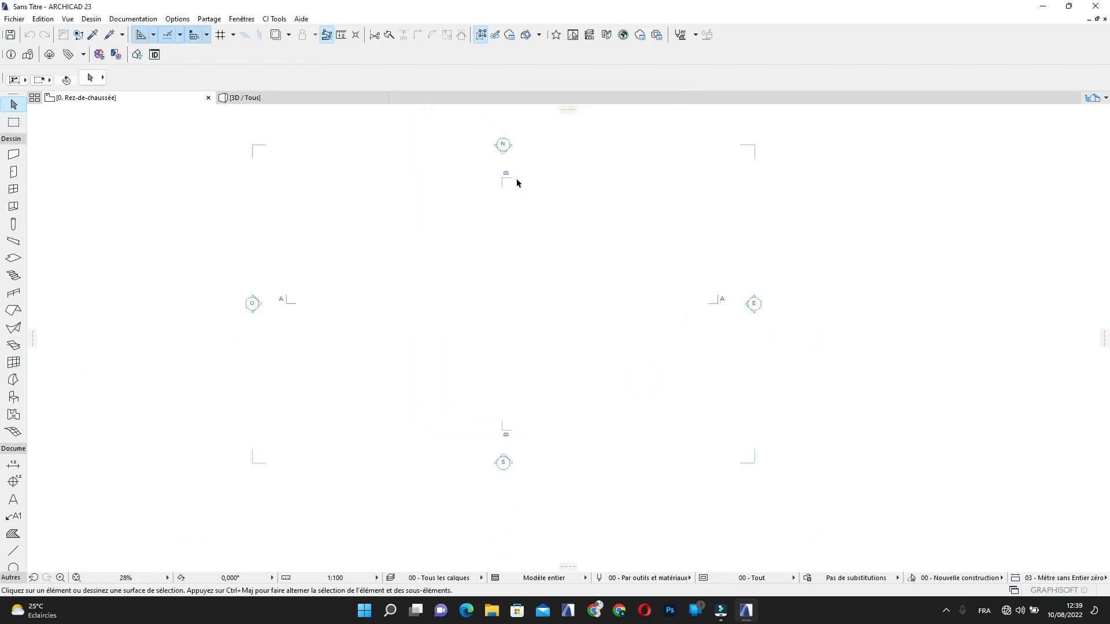
scroll(540, 253, "up", 1)
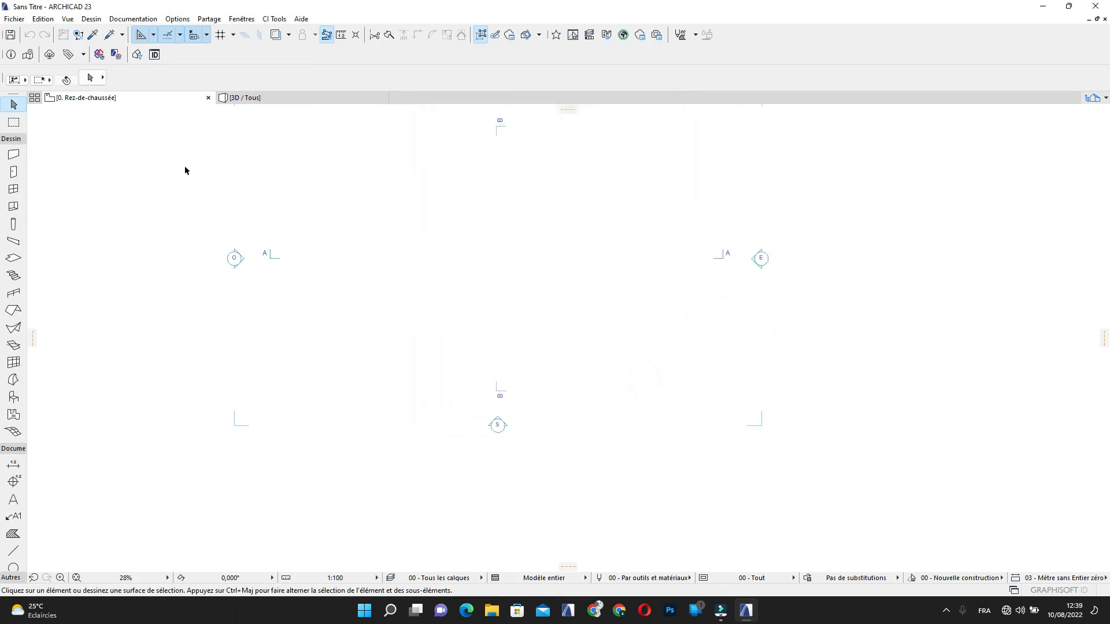
left_click(92, 22)
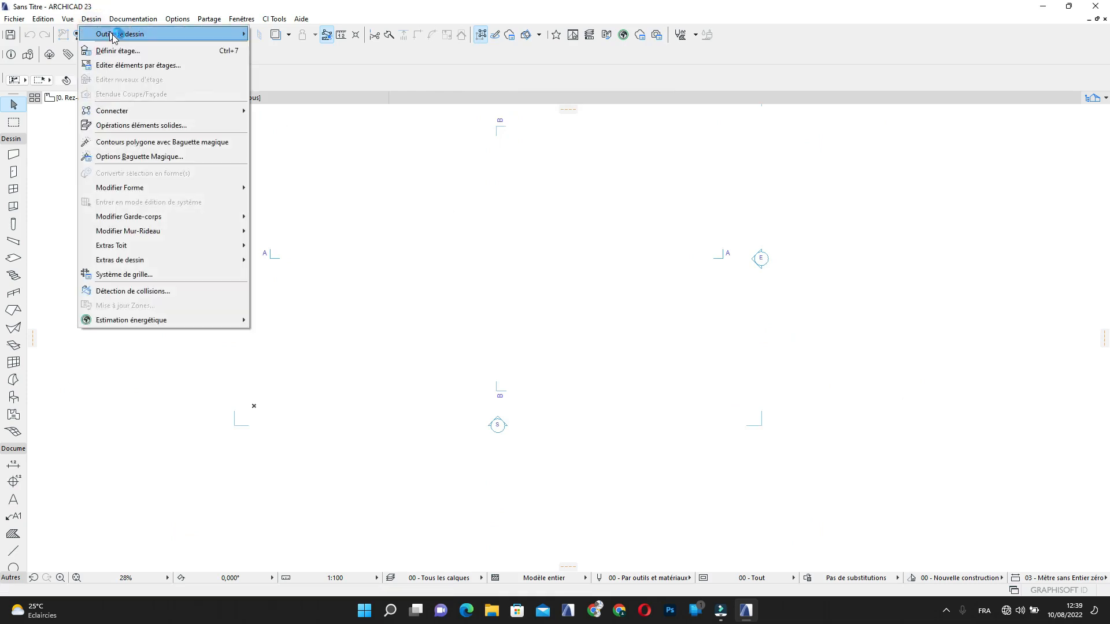
left_click(124, 48)
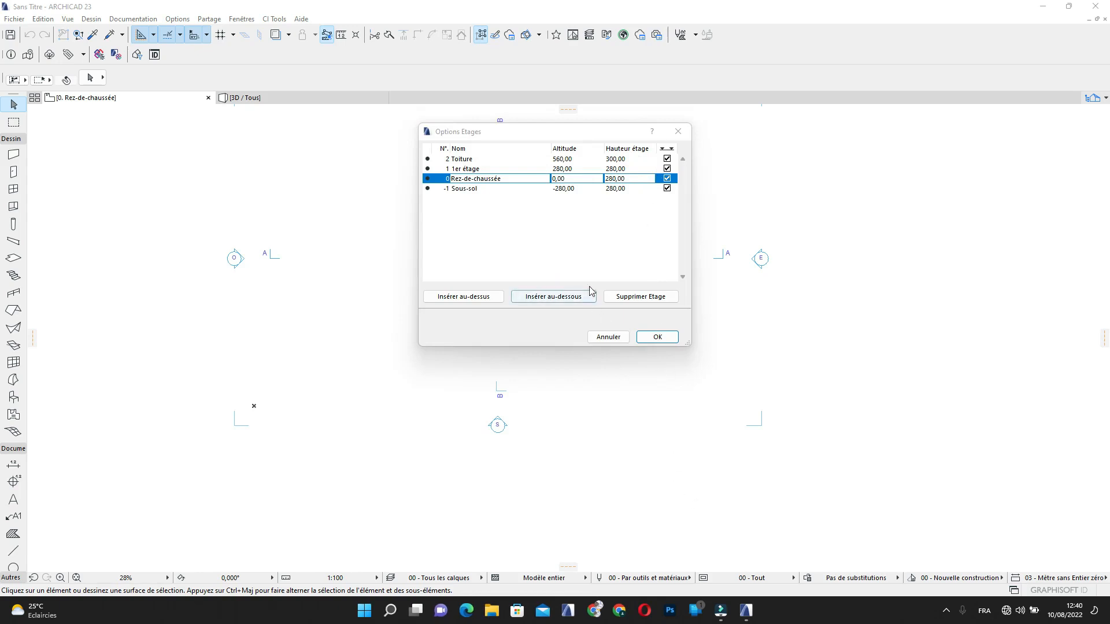
left_click(624, 179)
double_click(625, 179)
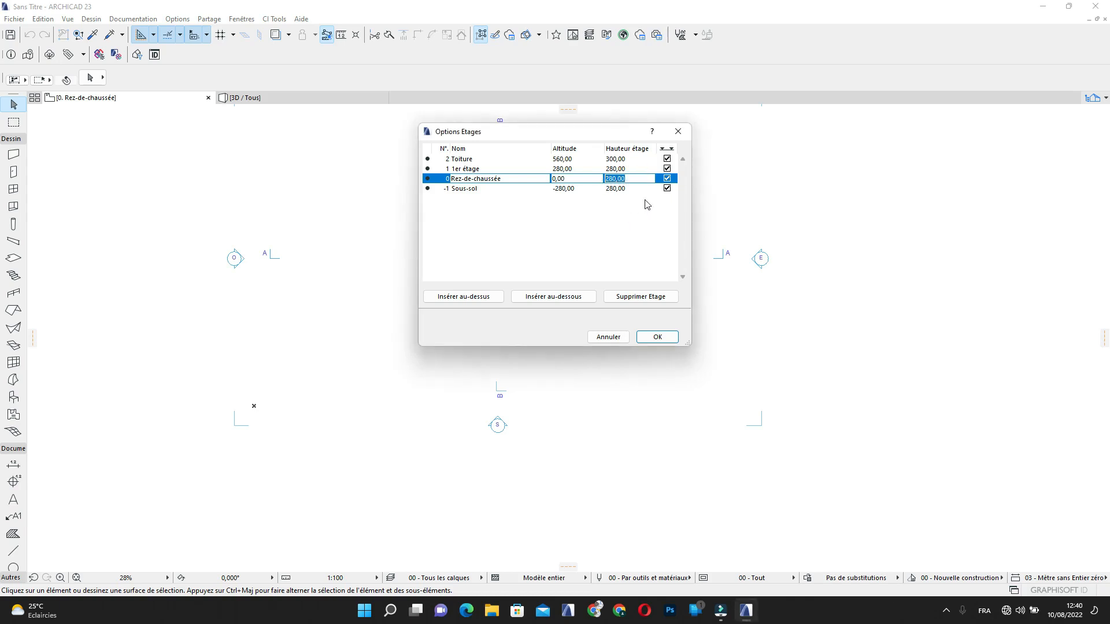
type("300")
left_click(666, 188)
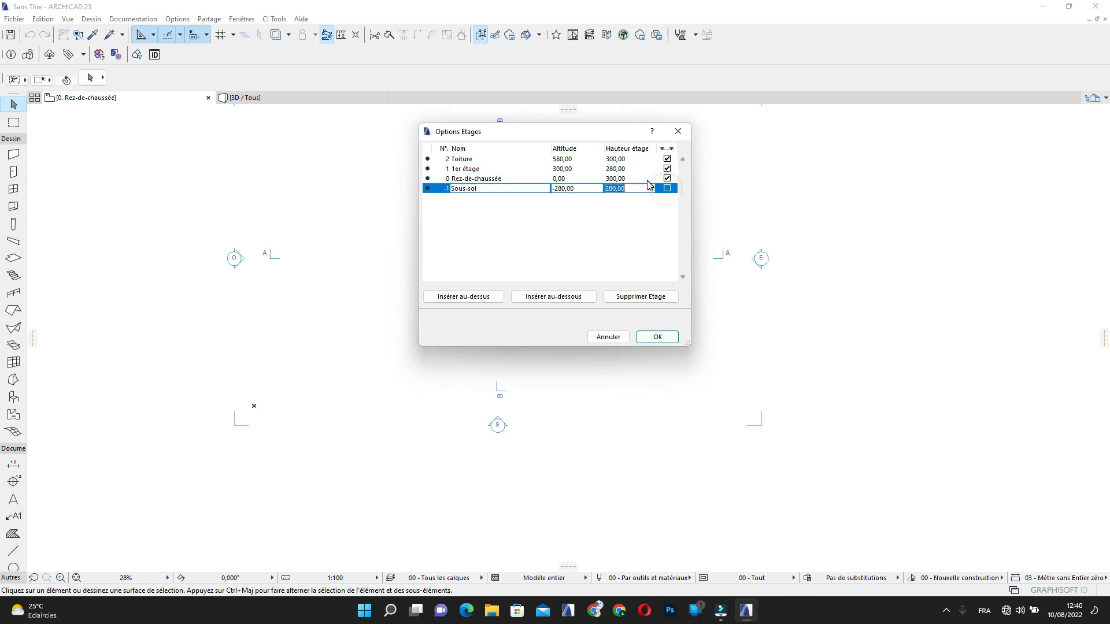
left_click(657, 338)
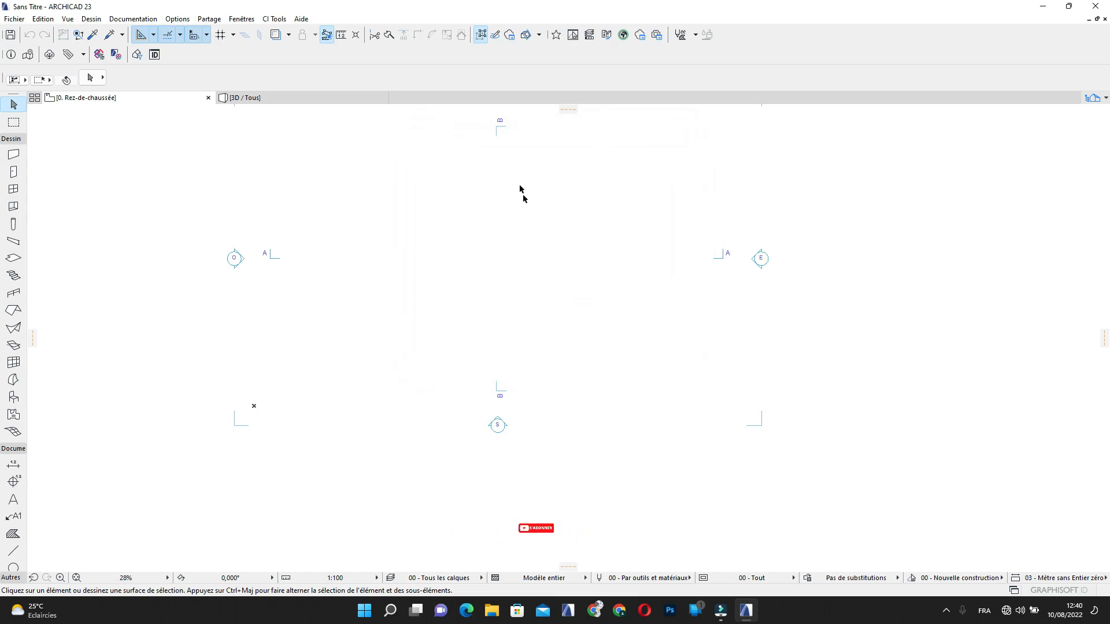
scroll(522, 210, "up", 2)
middle_click_drag(522, 209, 591, 279)
scroll(521, 261, "down", 3)
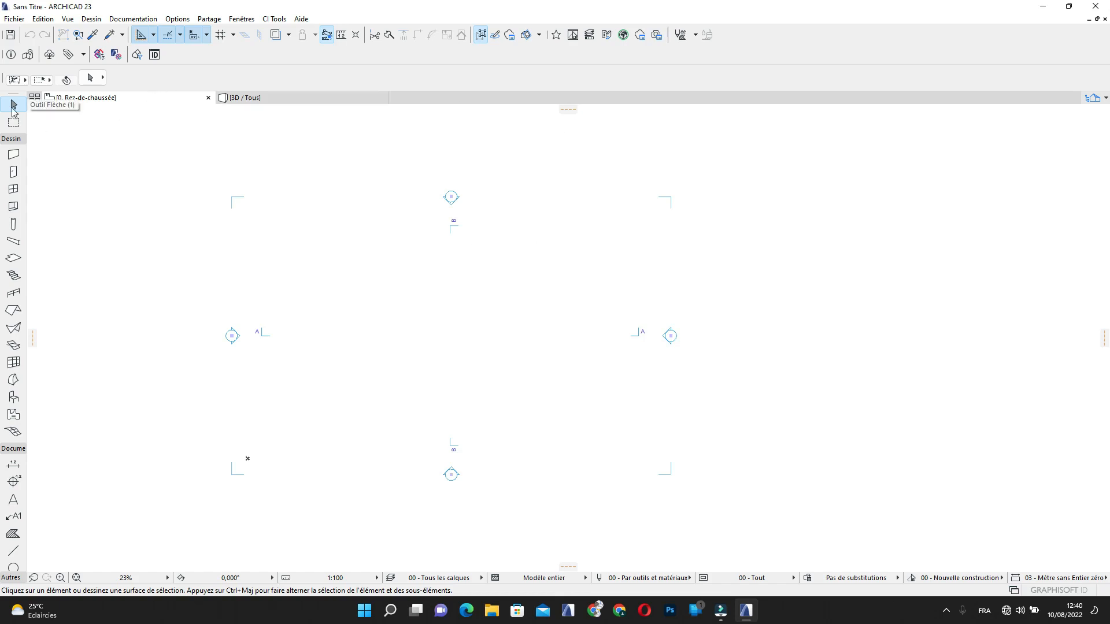
scroll(429, 301, "up", 4)
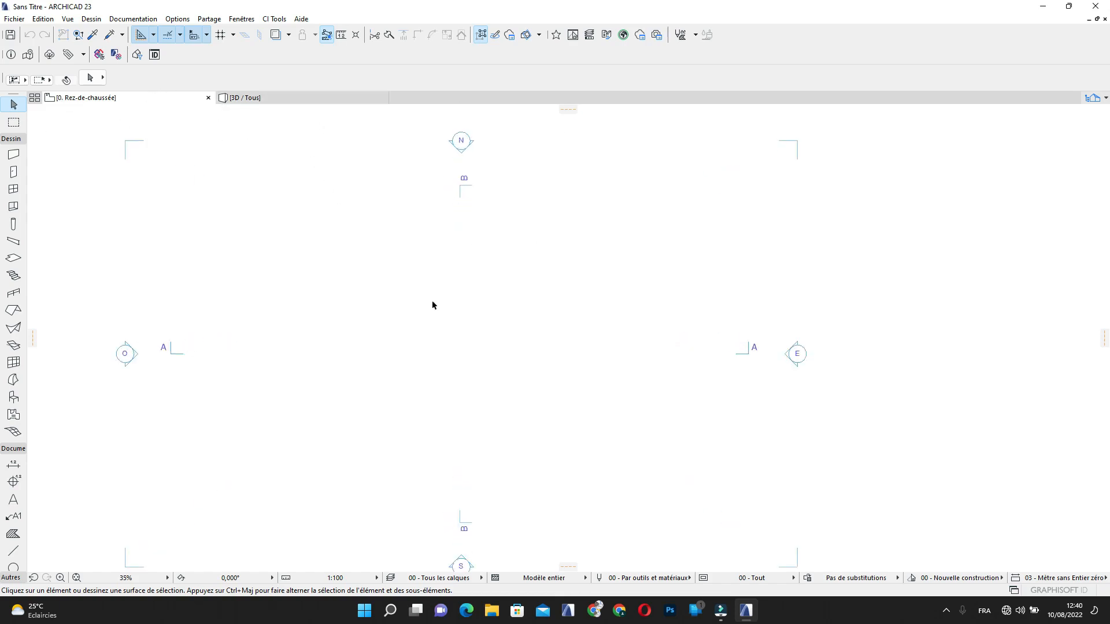
Open the default settings of the Wall tool and set both the top and base offsets to 0
left_click(14, 153)
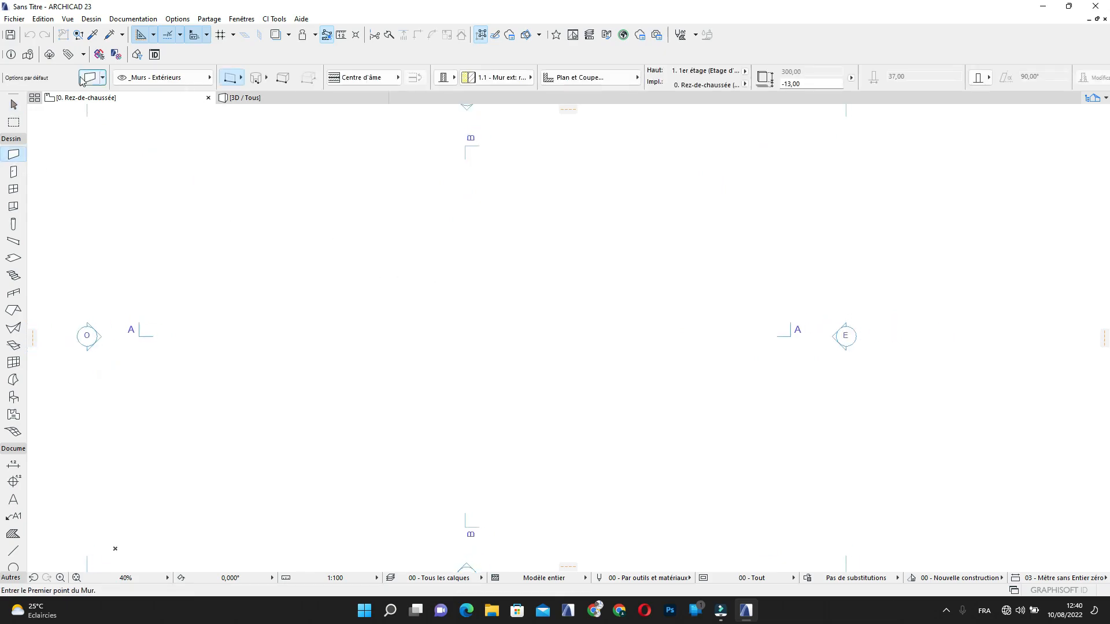
left_click(90, 77)
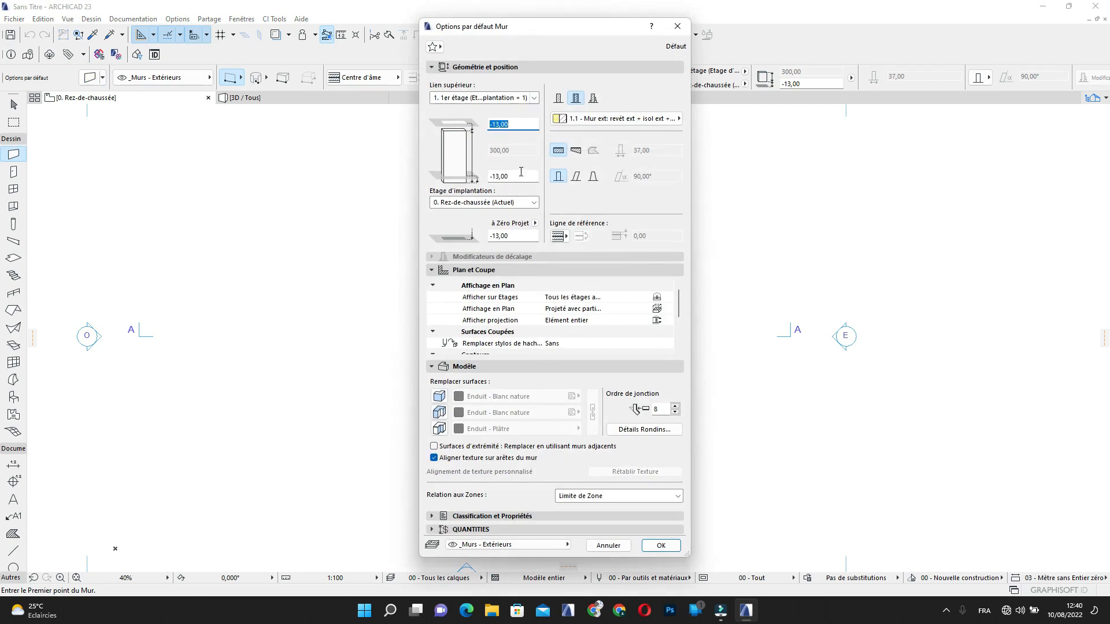
type("0")
key("Tab")
type("0")
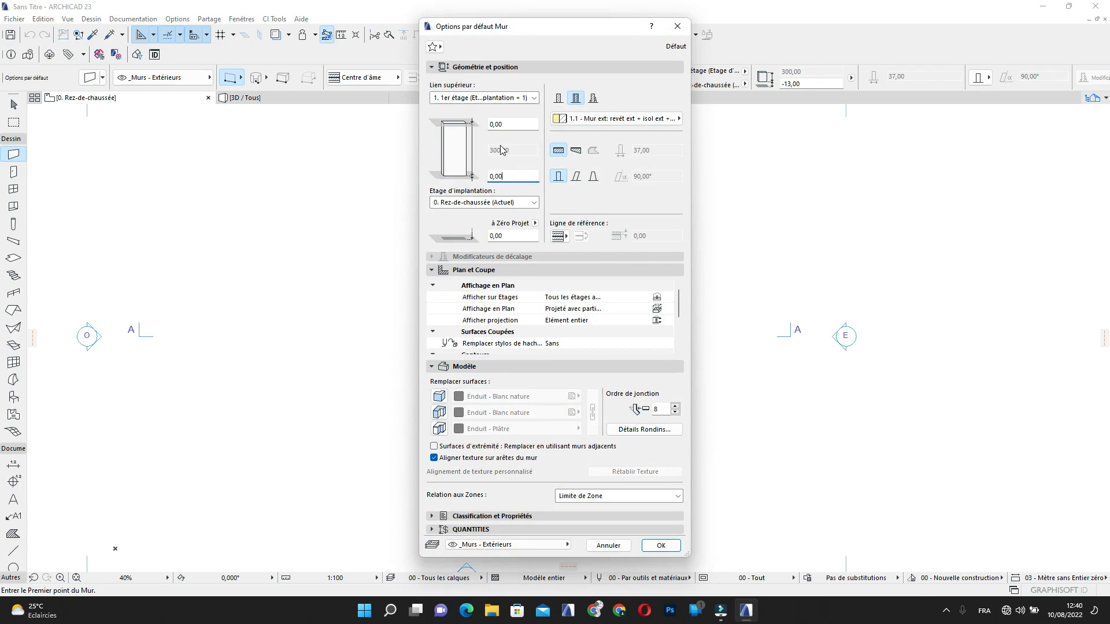
Switch the default wall to a basic structure with a thickness of 12 cm
left_click(559, 99)
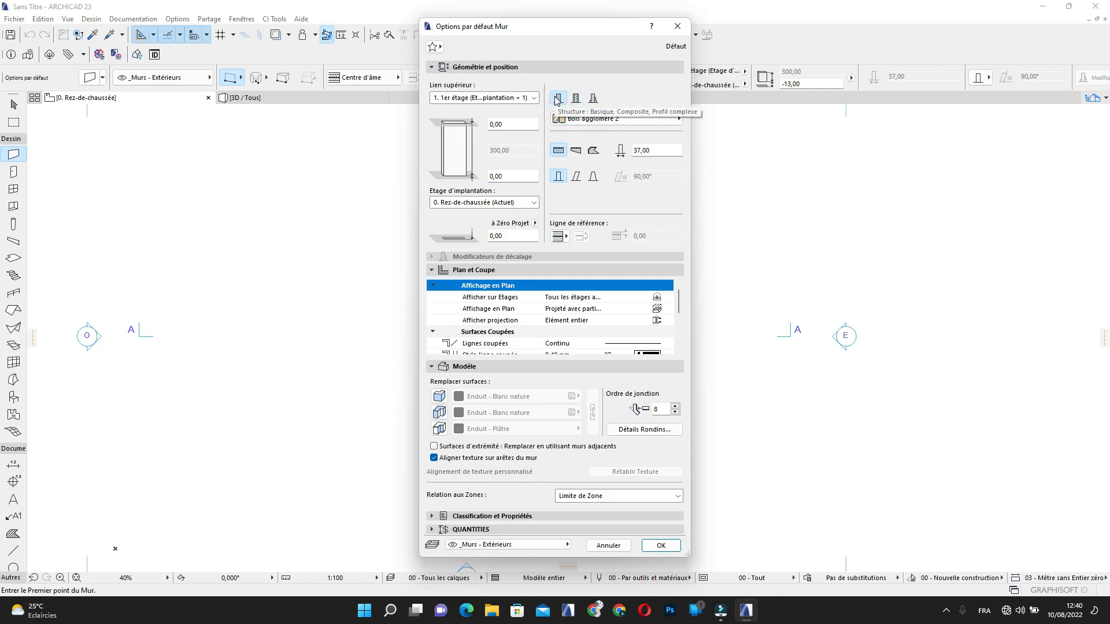
left_click(653, 151)
type("1")
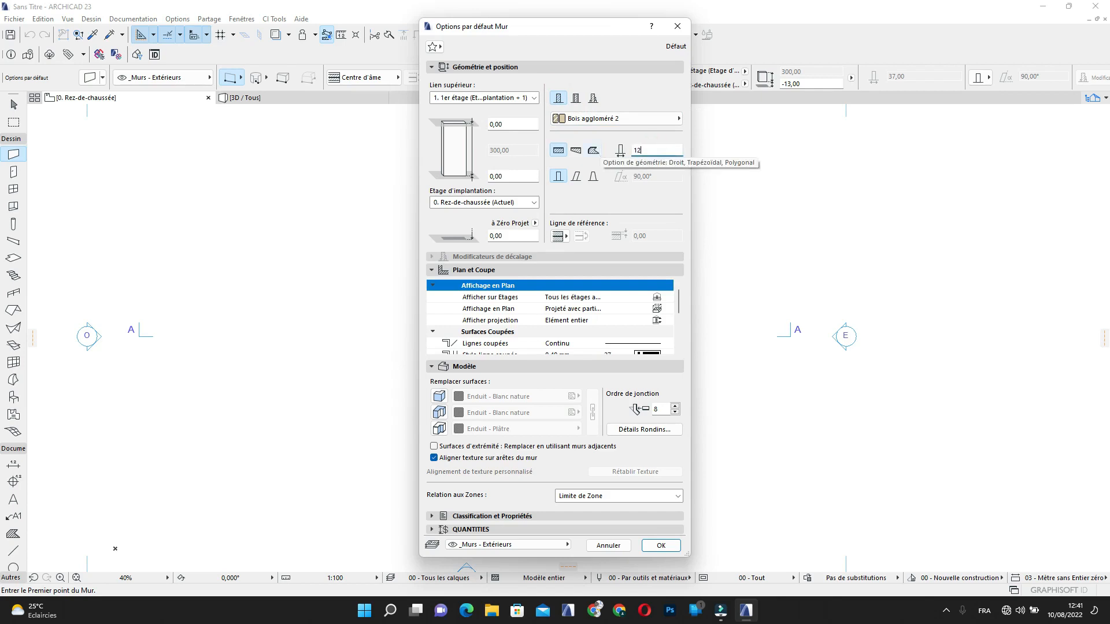
type("2")
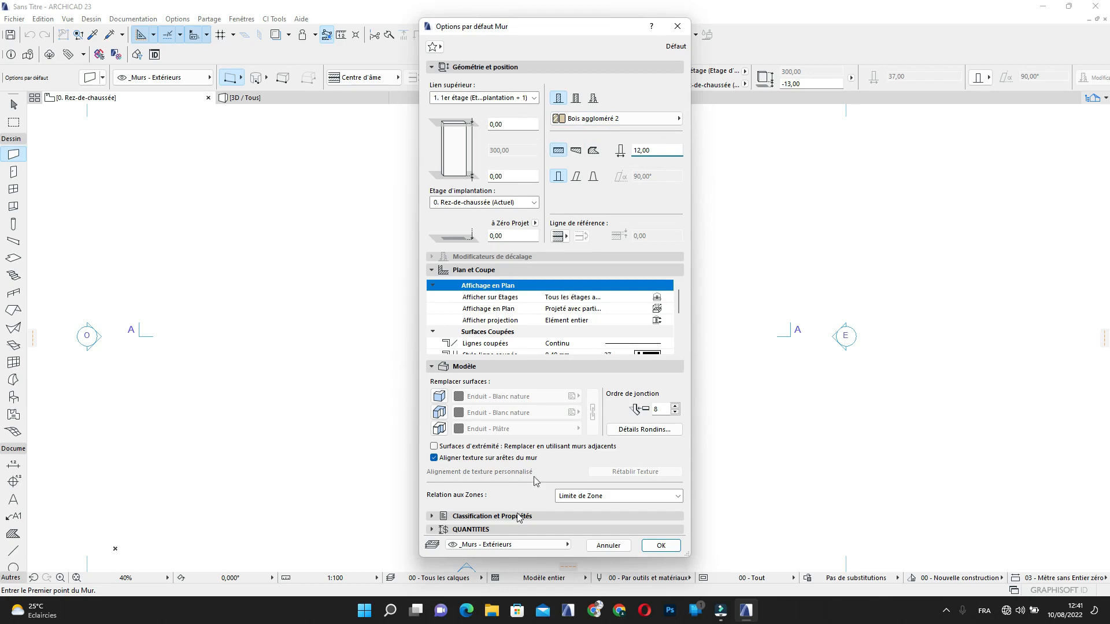
Enable the override of all three wall surfaces and assign Peinture - Blanc titanium to the first one
left_click(439, 396)
left_click(439, 412)
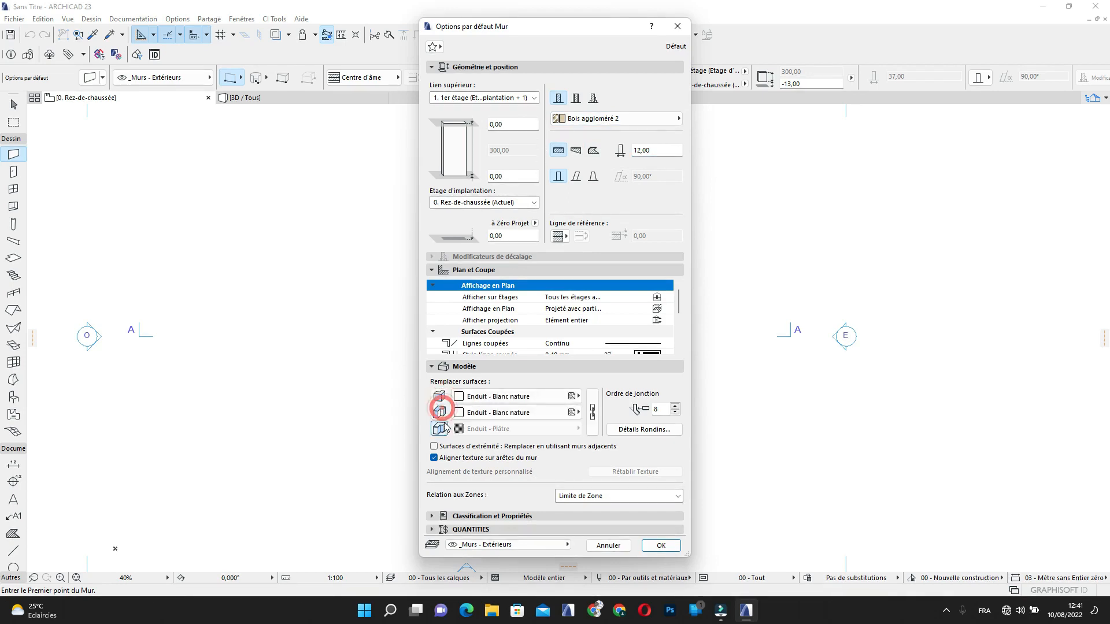
left_click(439, 428)
left_click(544, 412)
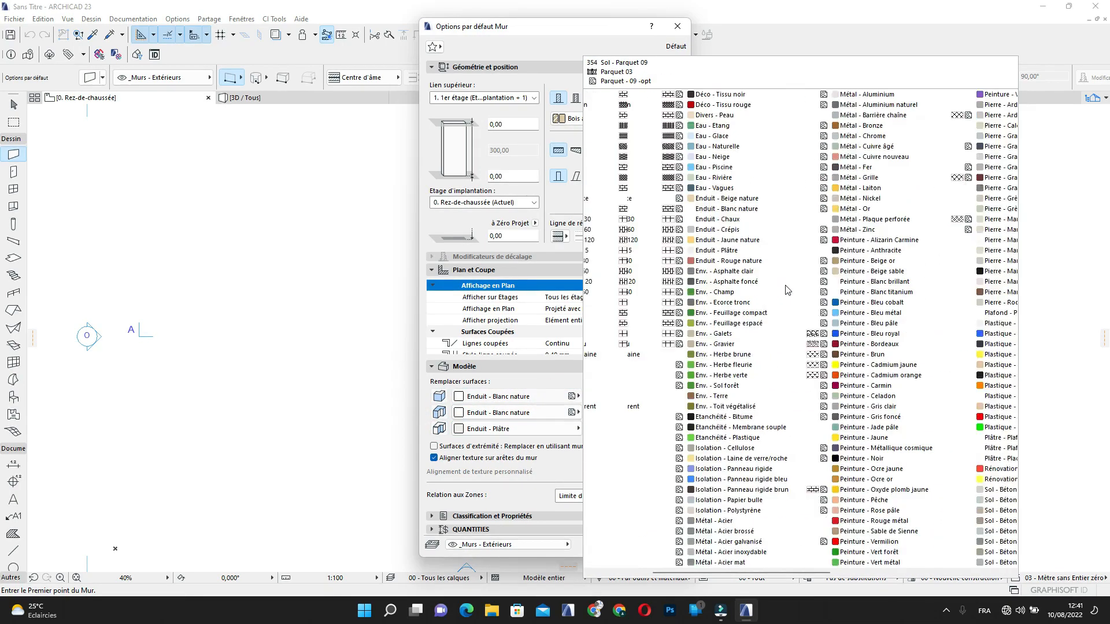
scroll(787, 290, "up", 3)
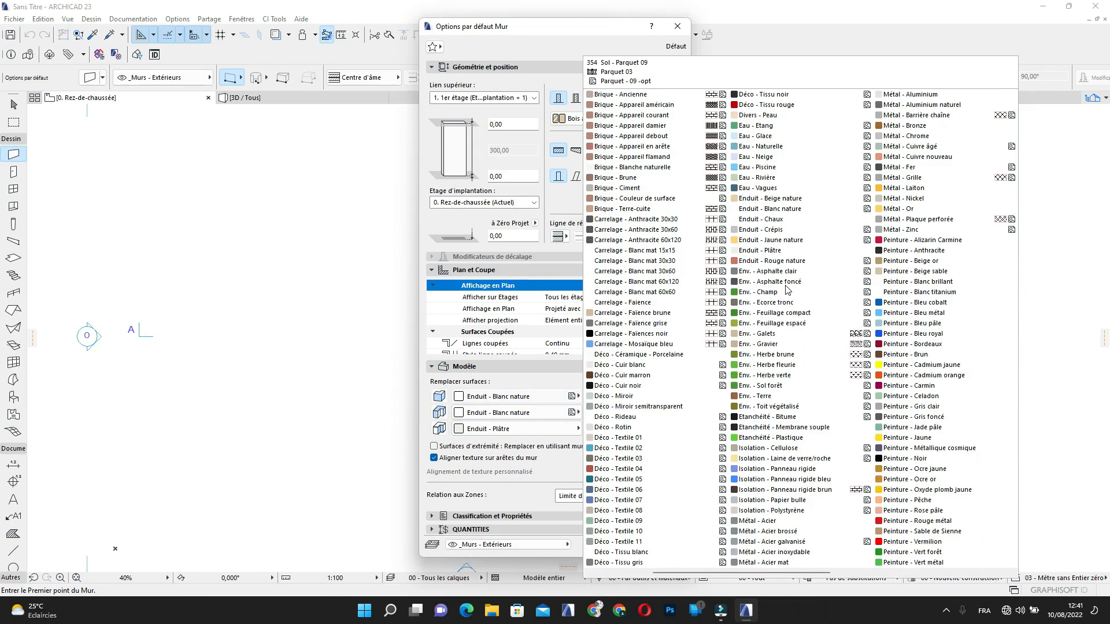
left_click(937, 292)
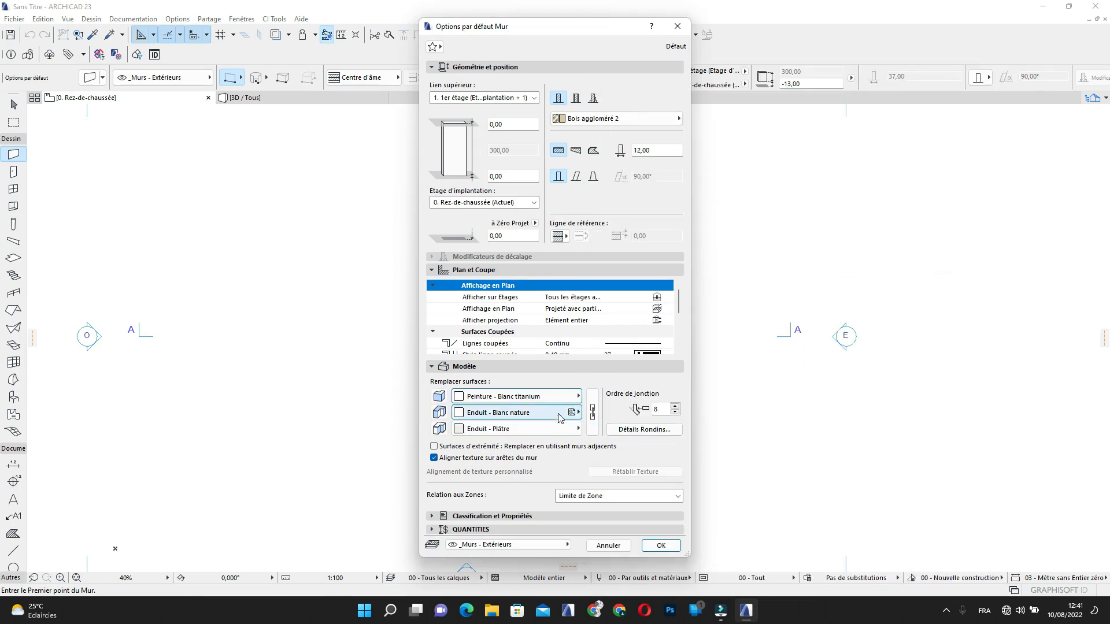
Assign Peinture - Blanc titanium to the second and third wall surfaces and enable overriding the end surfaces using adjacent walls
left_click(592, 410)
left_click(594, 408)
left_click(578, 412)
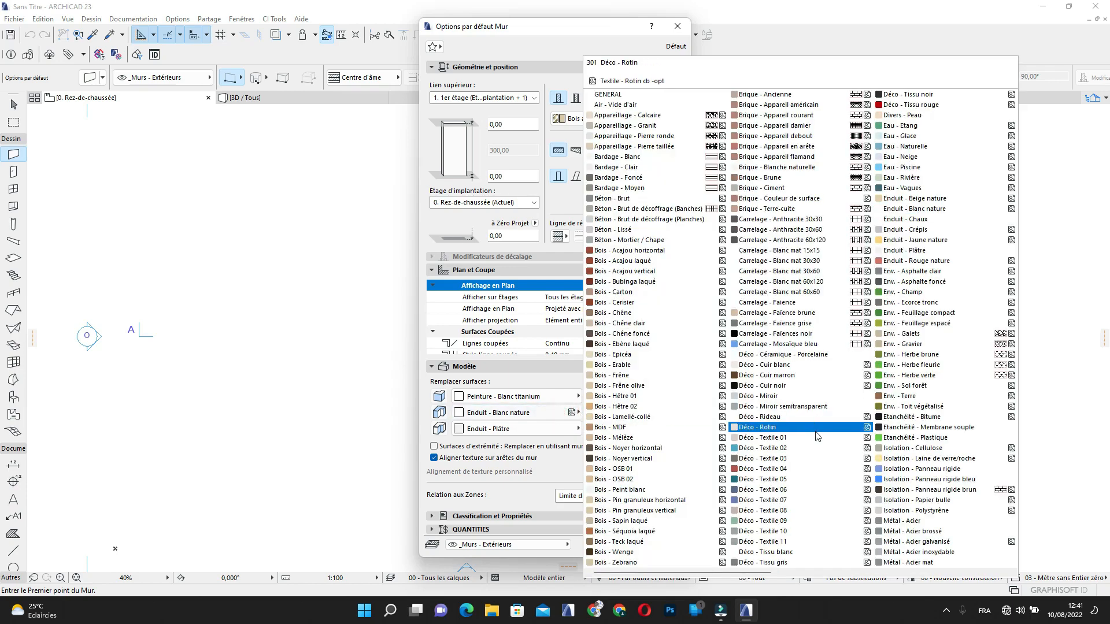
scroll(816, 434, "down", 3)
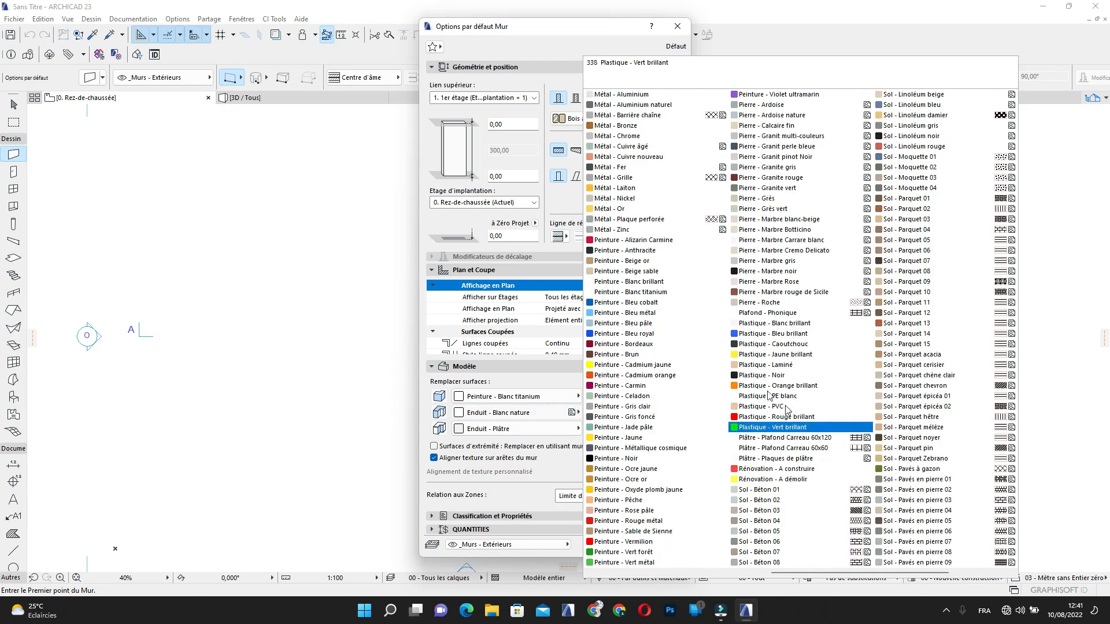
left_click(667, 295)
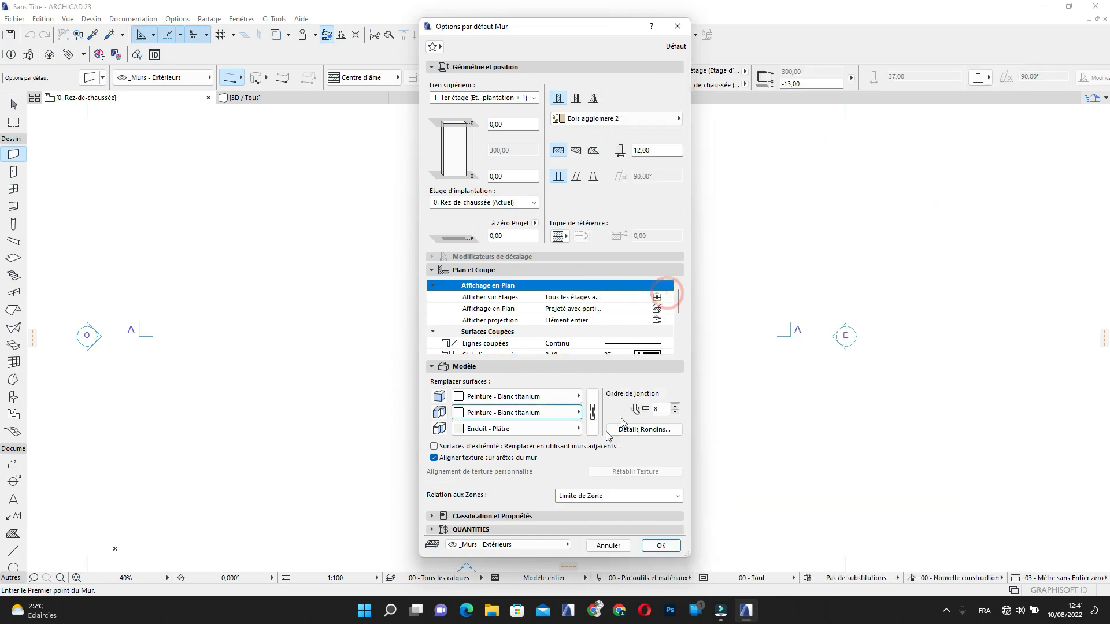
left_click(563, 430)
scroll(801, 357, "down", 3)
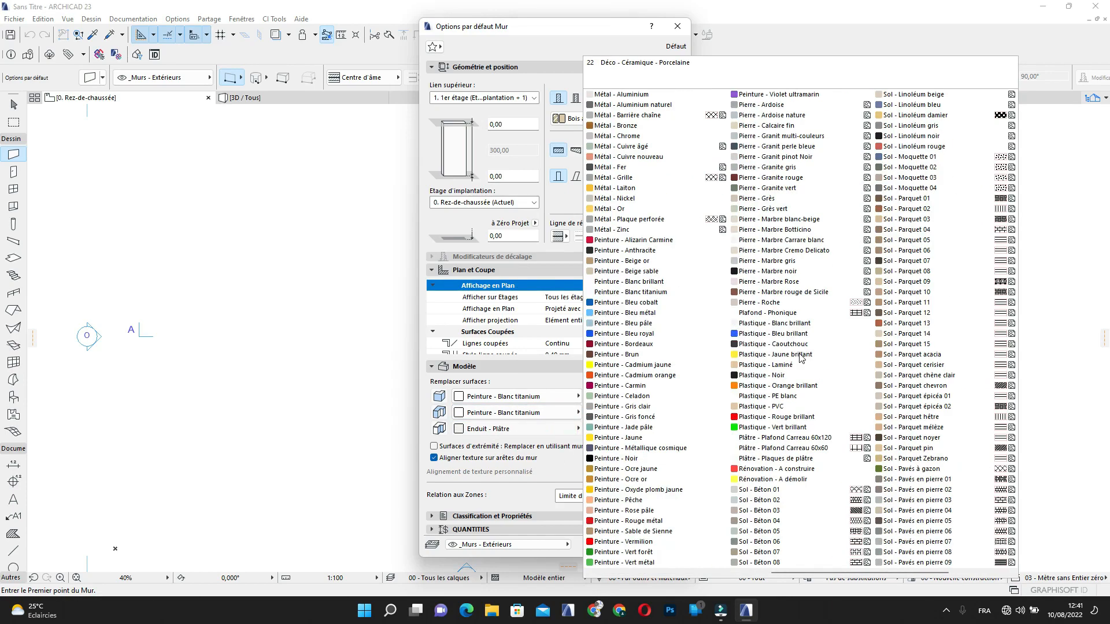
left_click(687, 292)
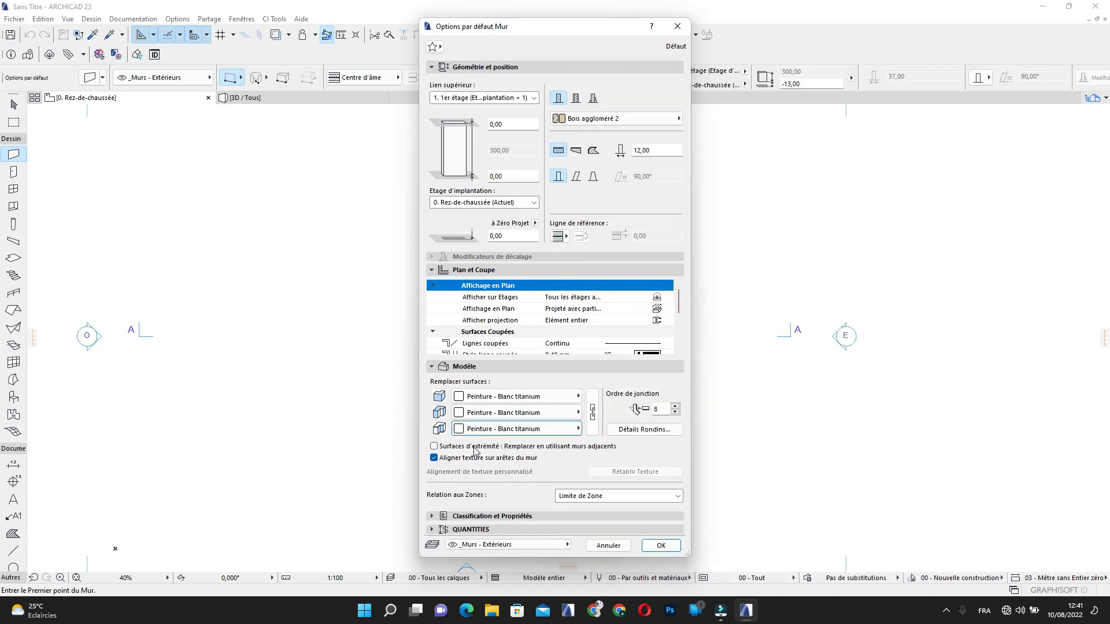
left_click(433, 446)
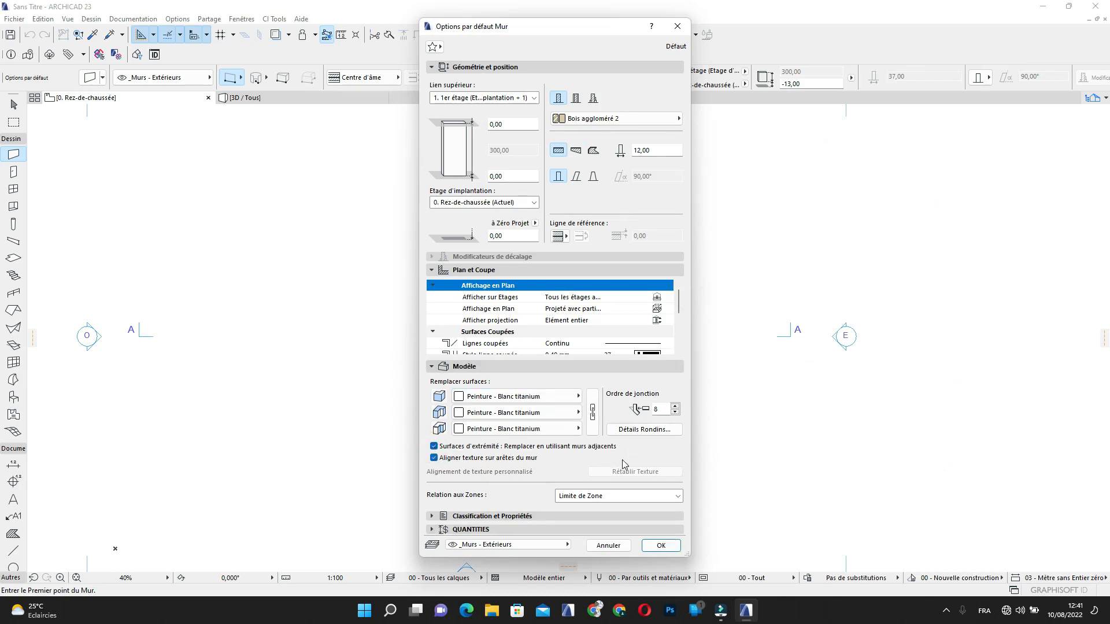
Set the default wall's building material to Brique ciment (extérieur) and accept the wall settings
left_click(630, 123)
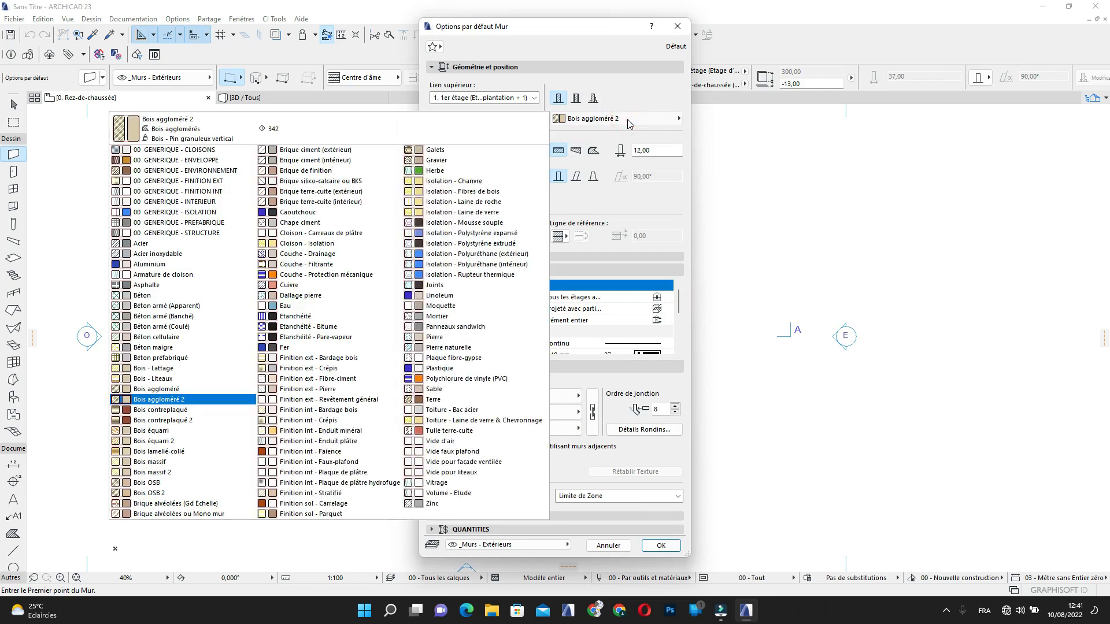
left_click(335, 151)
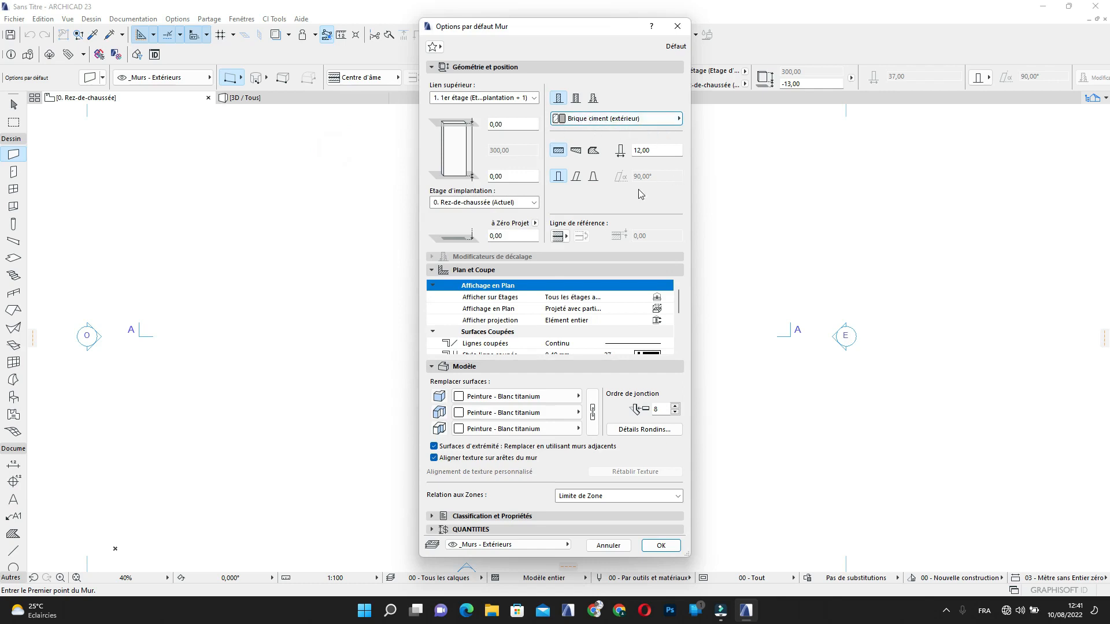
left_click(660, 546)
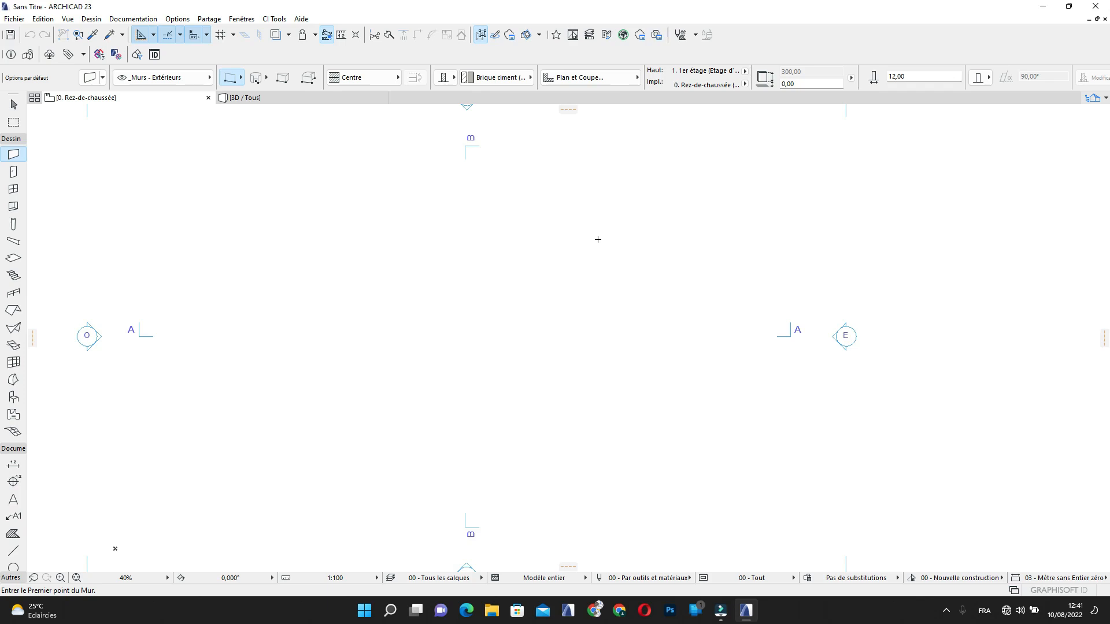
Draw a 1000 by 2000 cm rectangle with the Line tool between the elevation markers
scroll(500, 289, "down", 2)
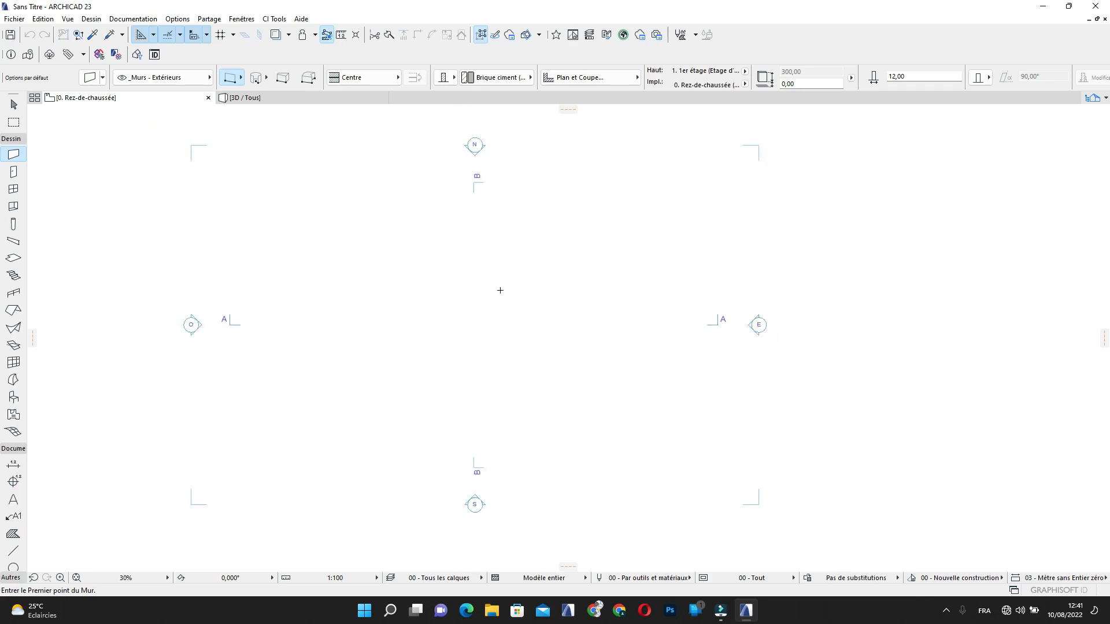
middle_click_drag(500, 290, 550, 299)
scroll(558, 252, "up", 2)
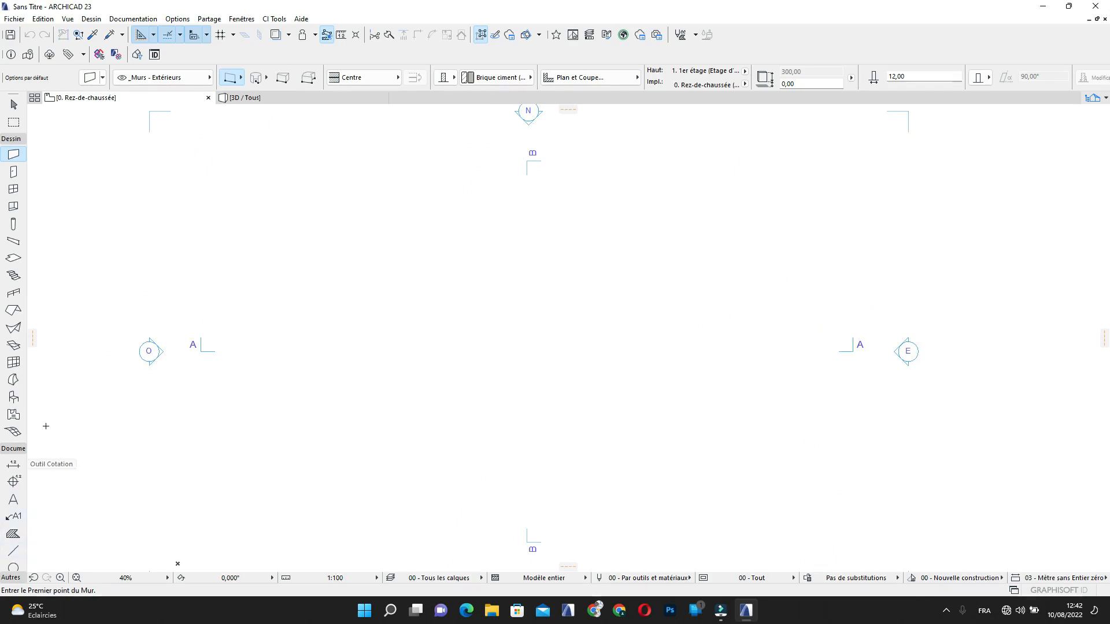
scroll(12, 553, "down", 3)
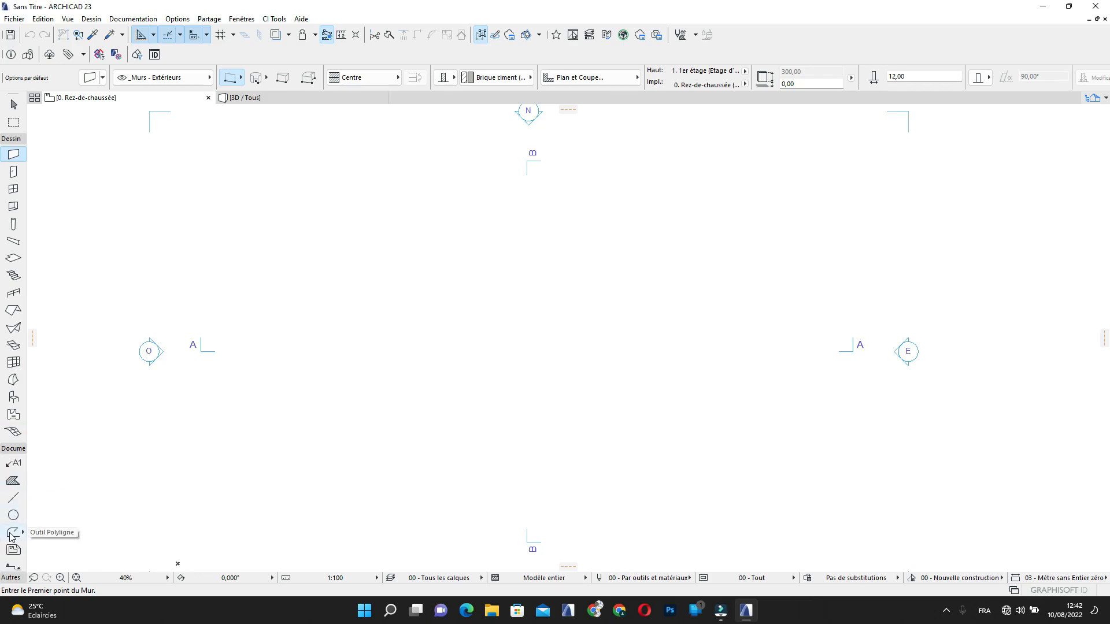
left_click(13, 497)
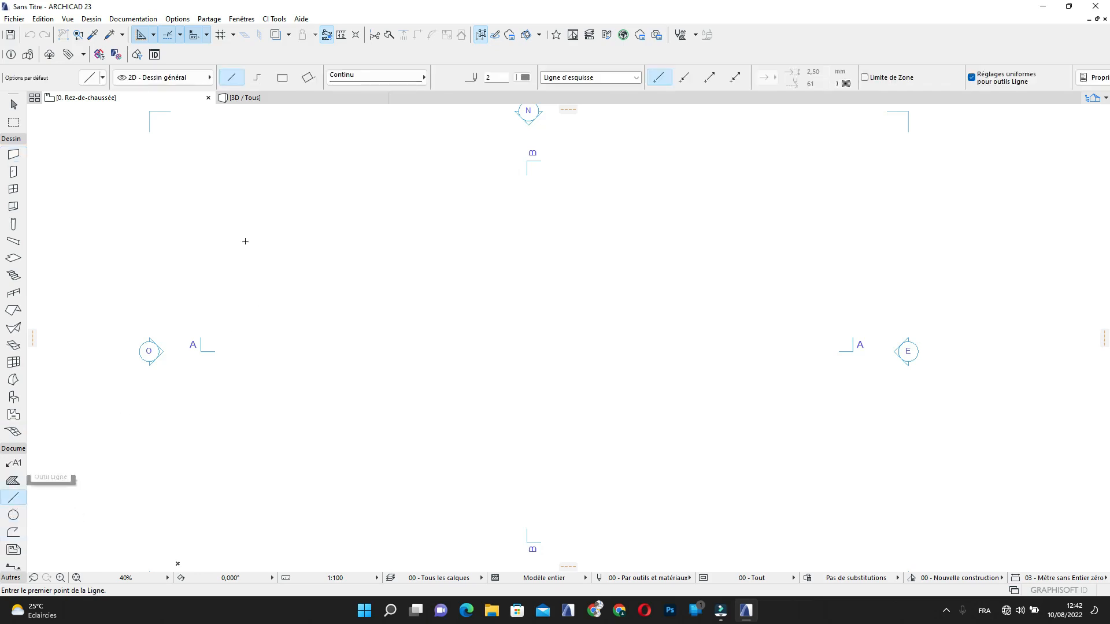
left_click(280, 76)
left_click(471, 239)
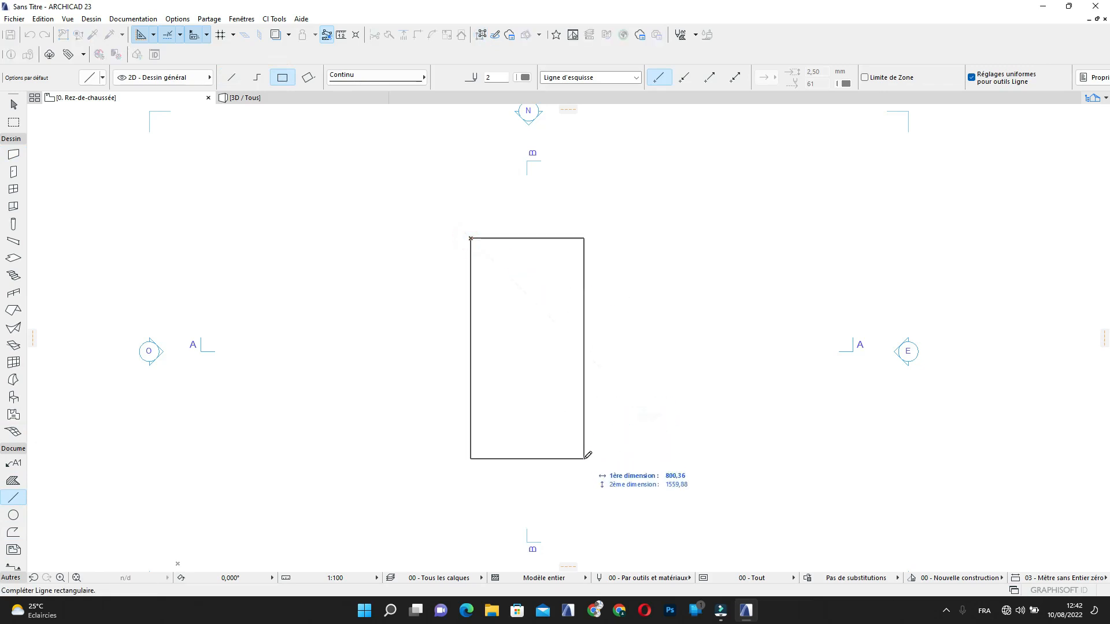
type("1000")
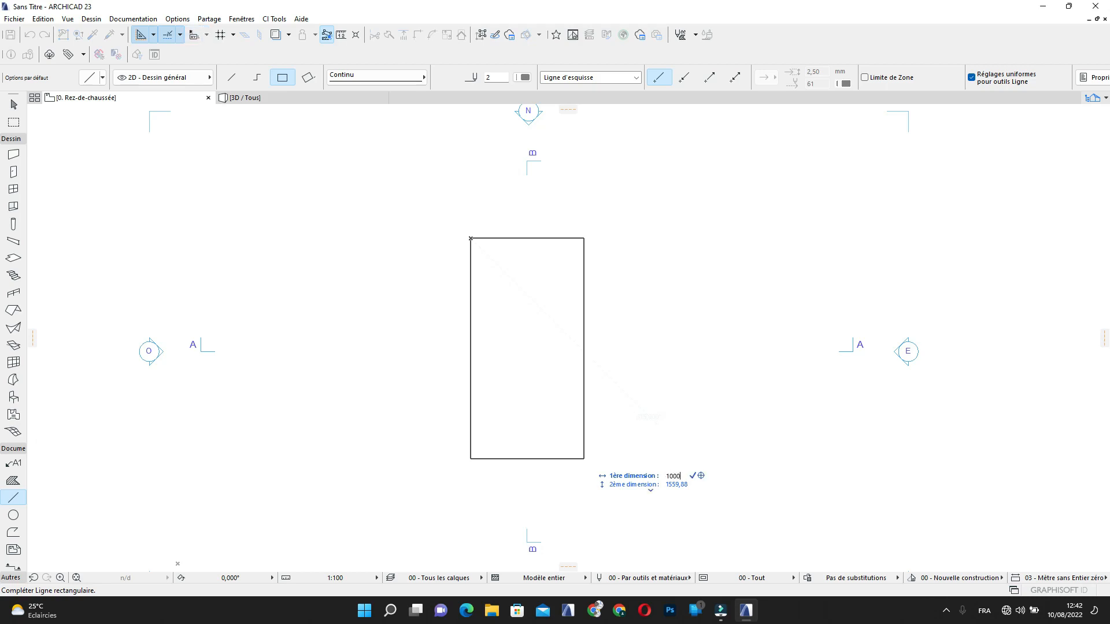
key("Tab")
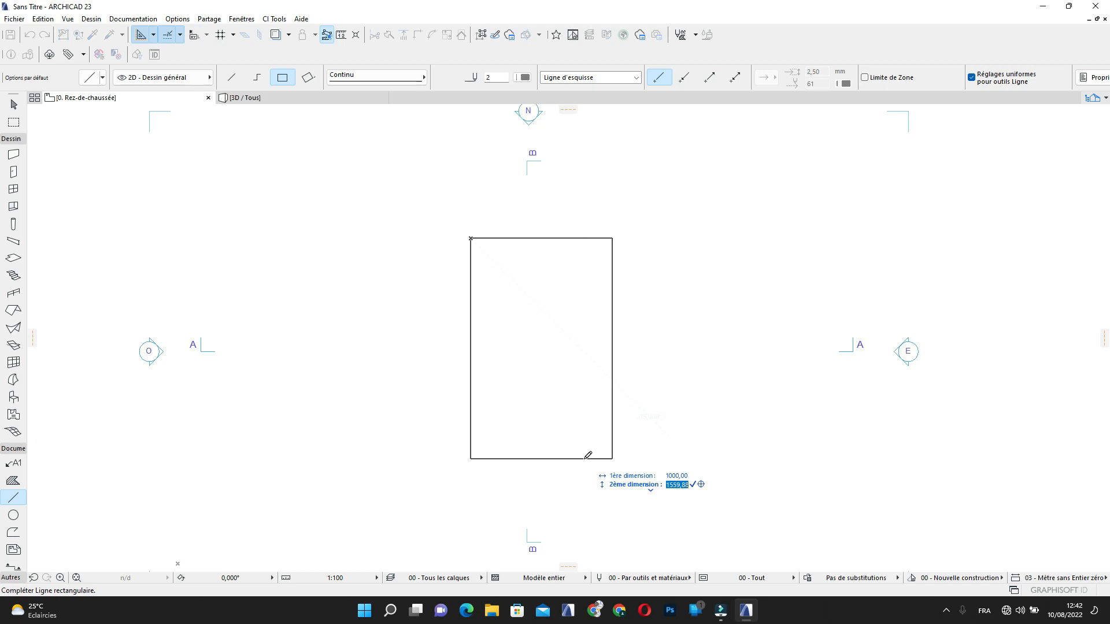
type("2000")
key("Return")
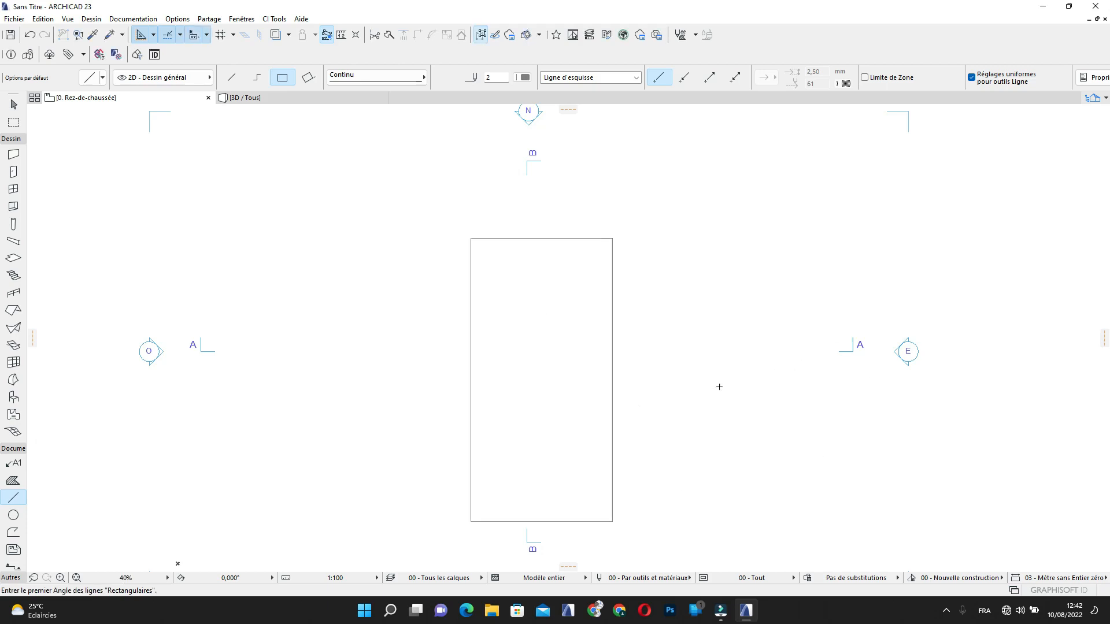
Turn off group suspension and move the whole rectangle vertically upward by about 278 cm
middle_click_drag(719, 386, 683, 357)
key("Escape")
left_click(473, 210)
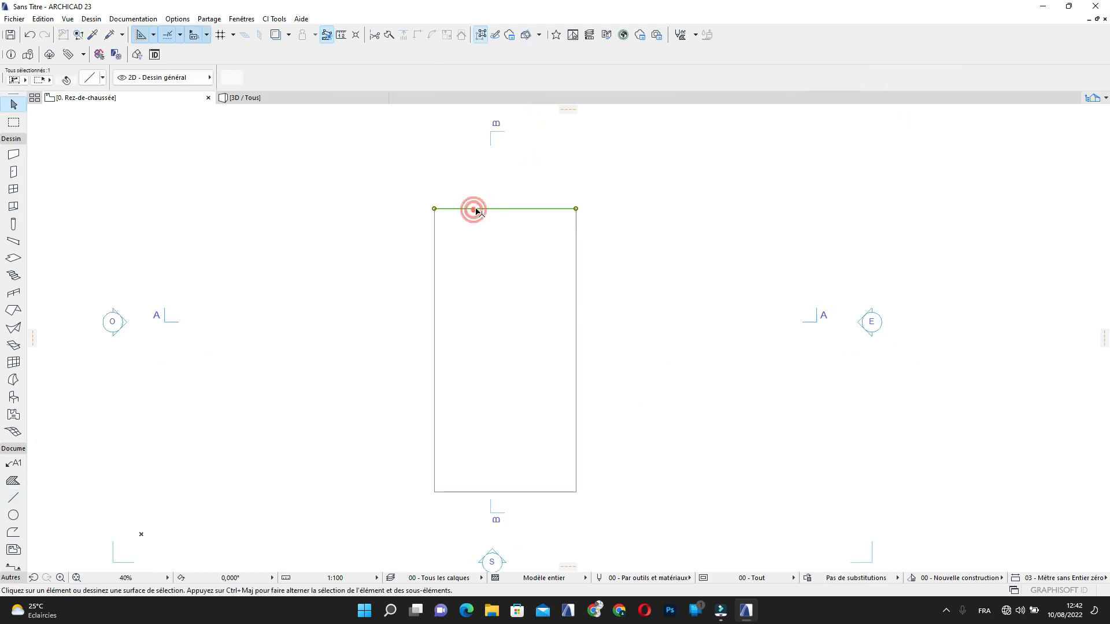
left_click(482, 36)
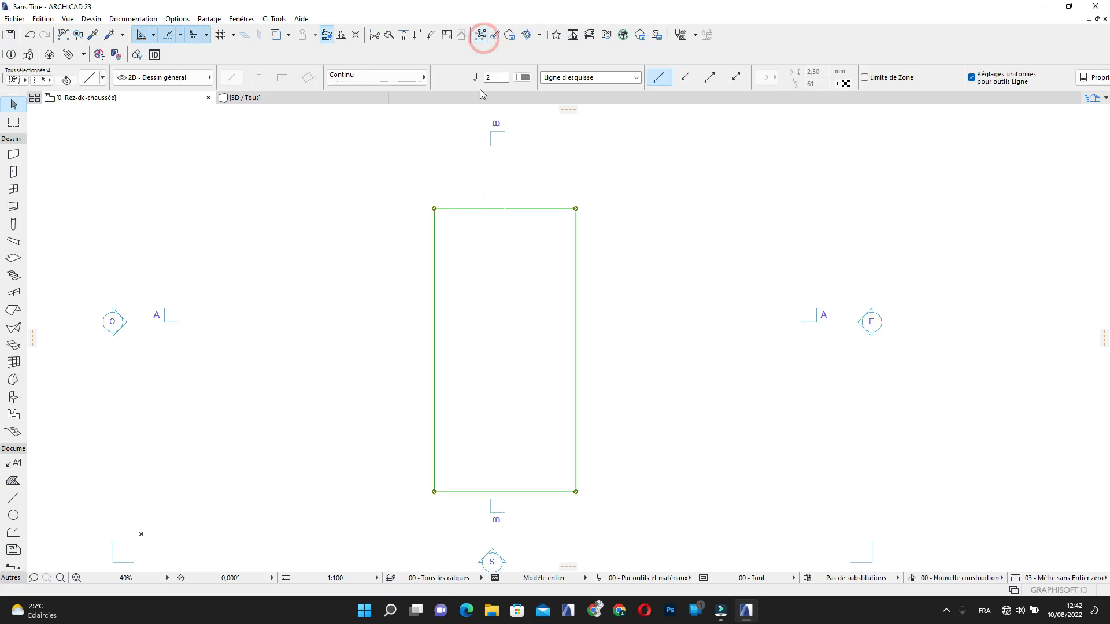
left_click(474, 208)
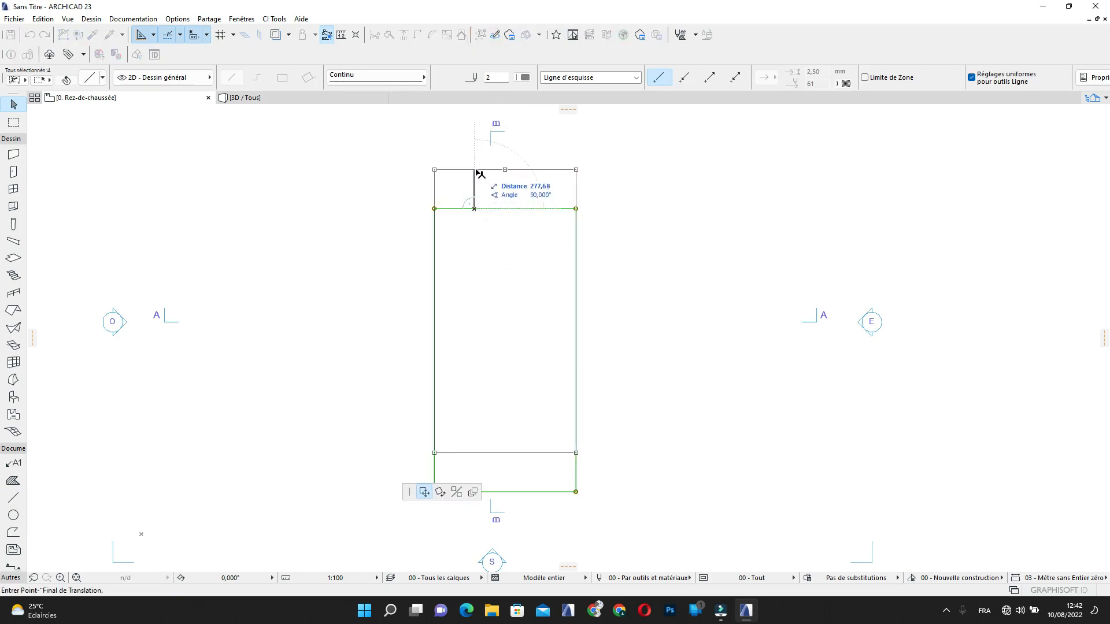
left_click(475, 170)
key("Escape")
Start a wall on the rectangle's left edge, 150 cm below its upper-left corner
scroll(463, 182, "up", 2)
scroll(466, 188, "up", 1)
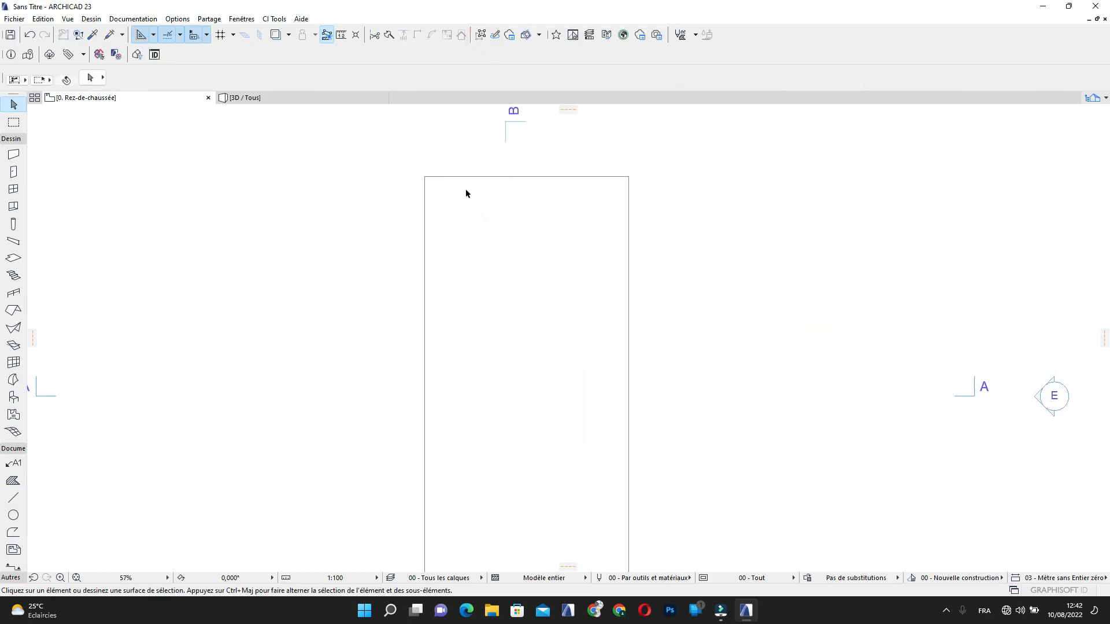
scroll(437, 186, "up", 3)
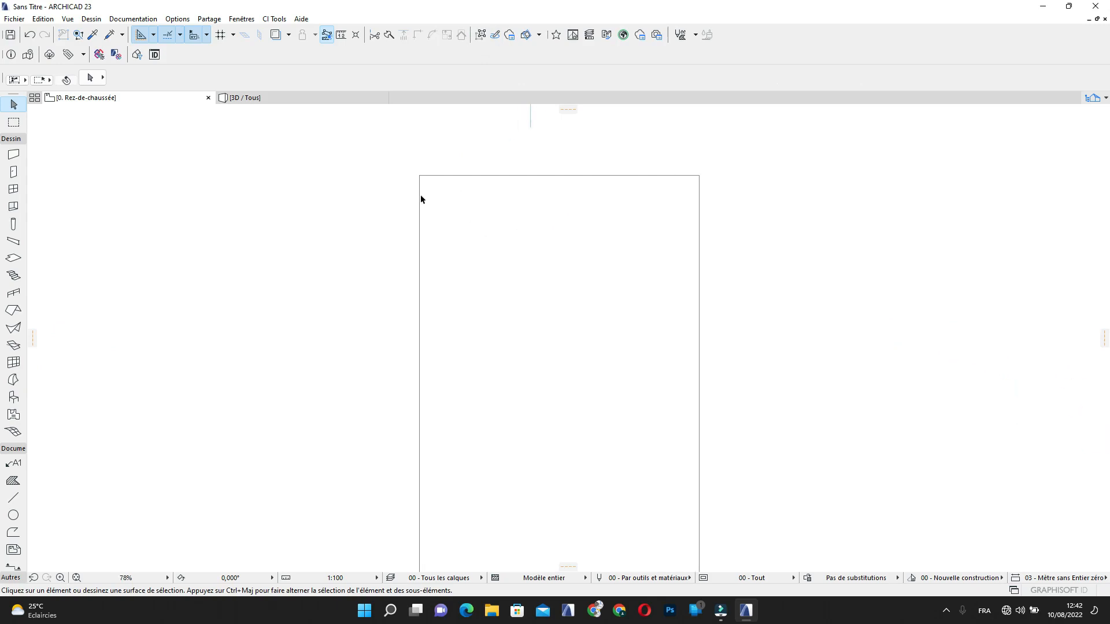
scroll(422, 196, "down", 2)
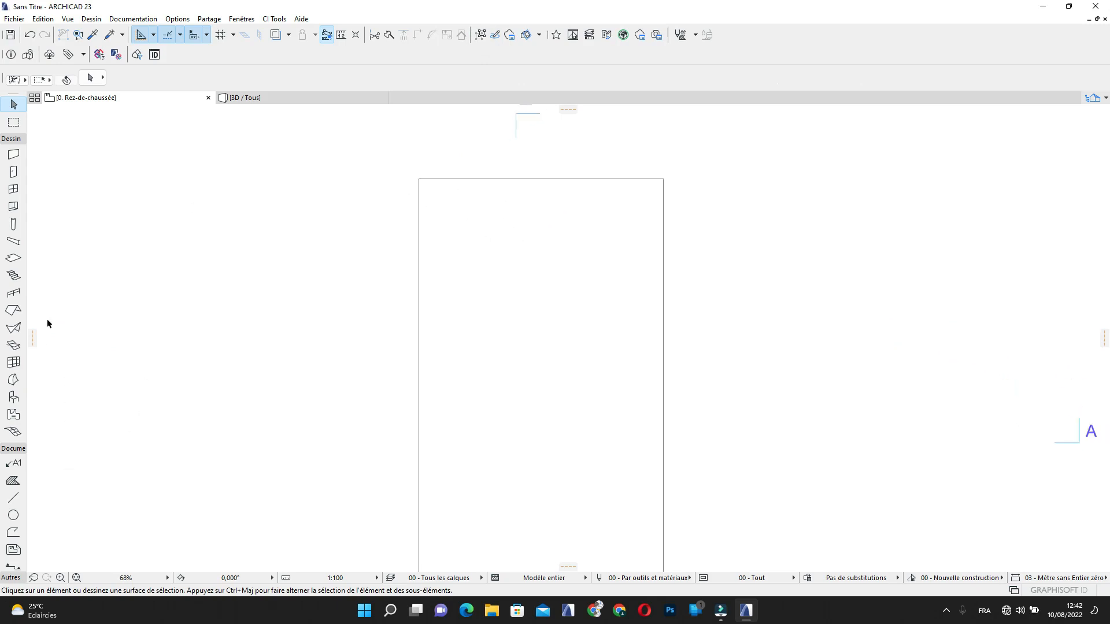
left_click(13, 153)
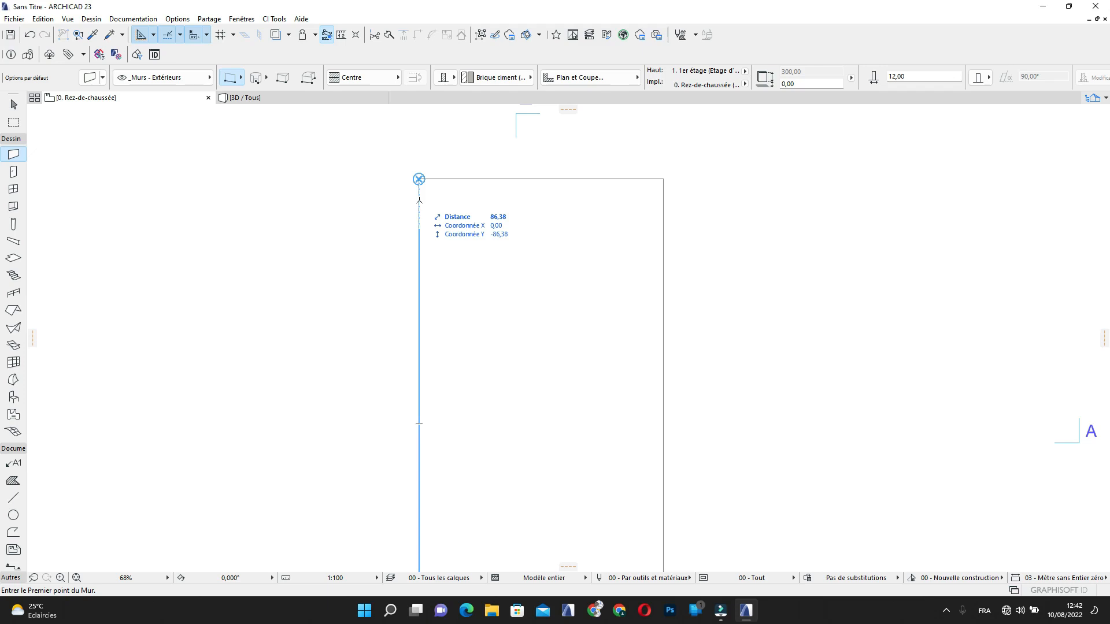
type("150")
key("Return")
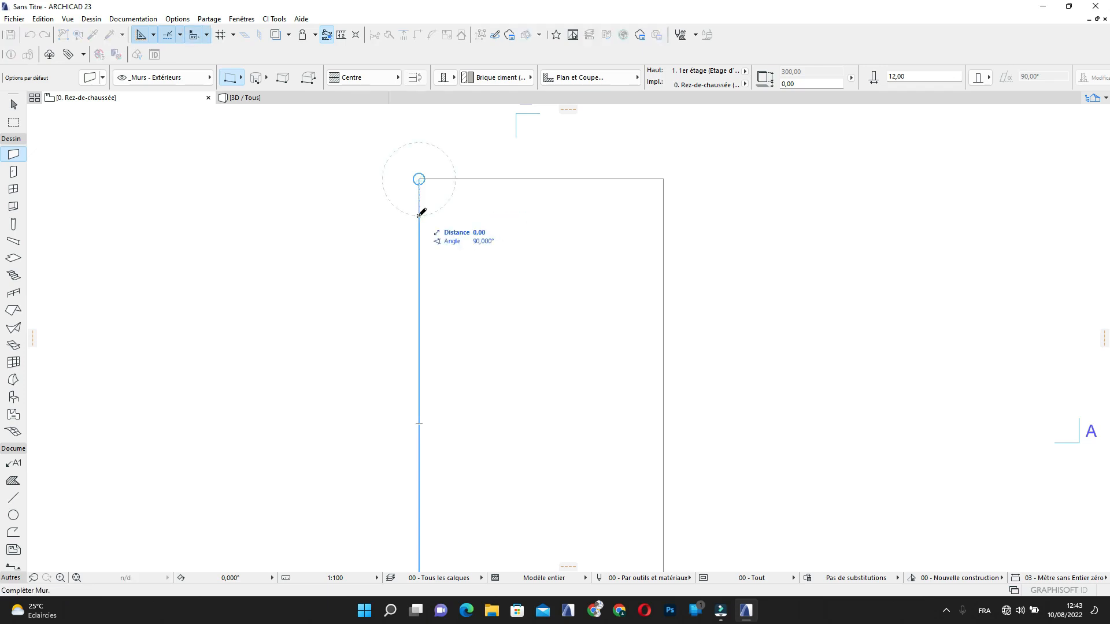
scroll(431, 206, "up", 4)
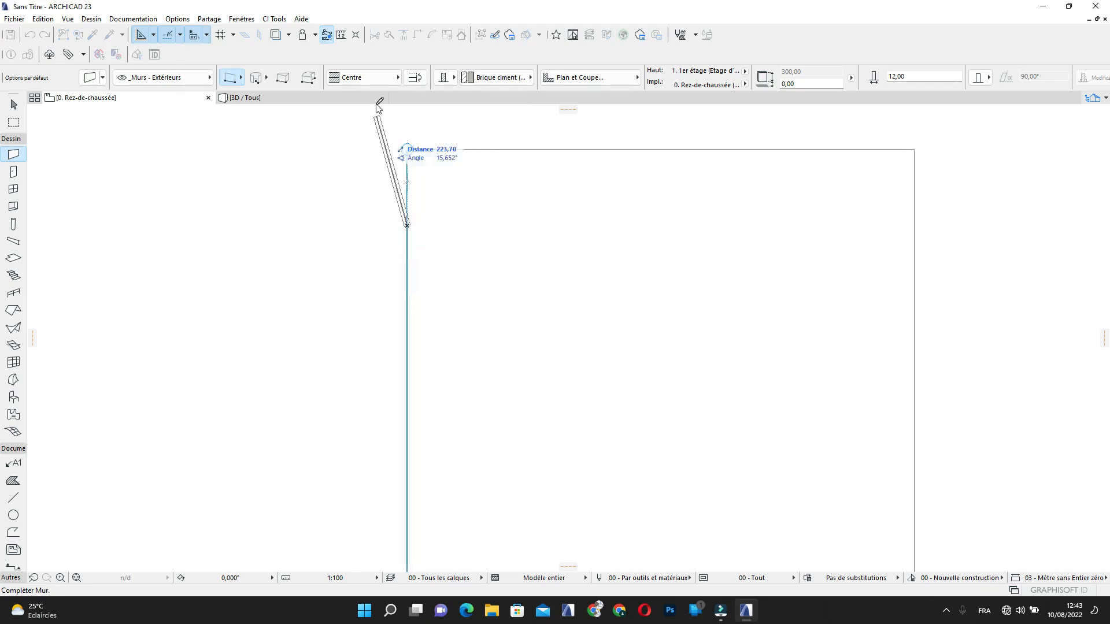
Set the wall's reference line to Face extérieure, flip the wall about it, and draw it horizontally to the right for 850 cm
left_click(395, 79)
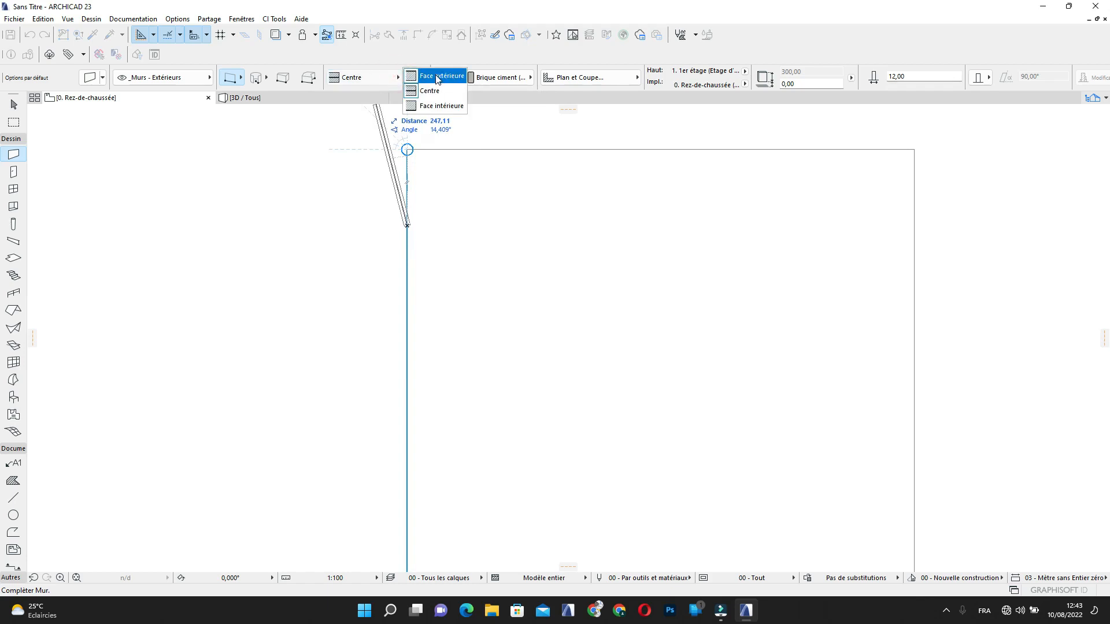
left_click(435, 77)
left_click(415, 77)
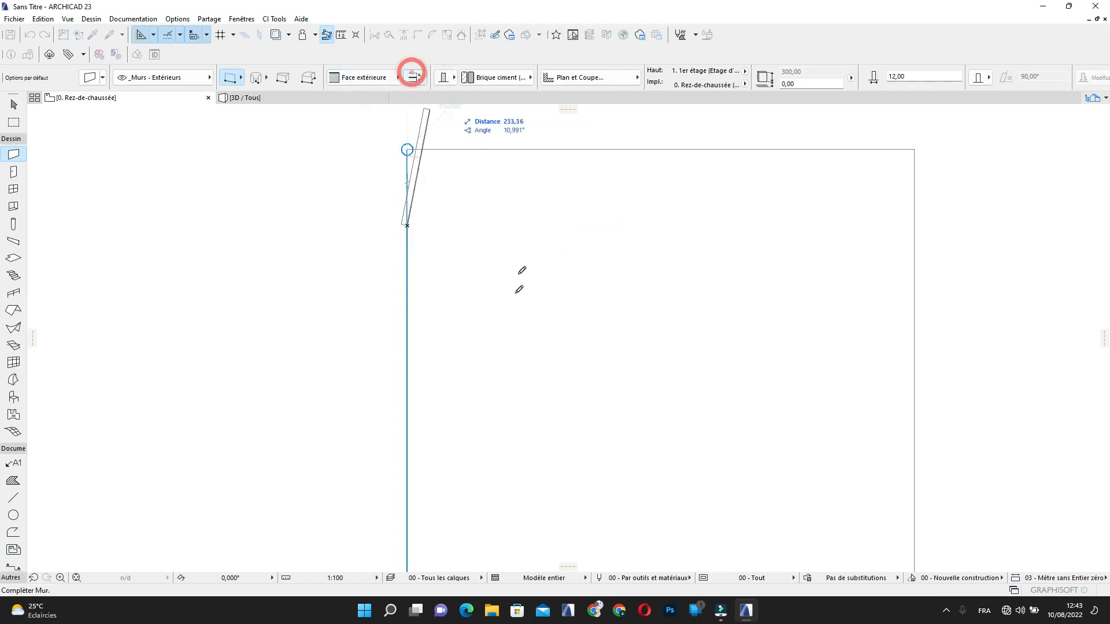
scroll(417, 194, "up", 2)
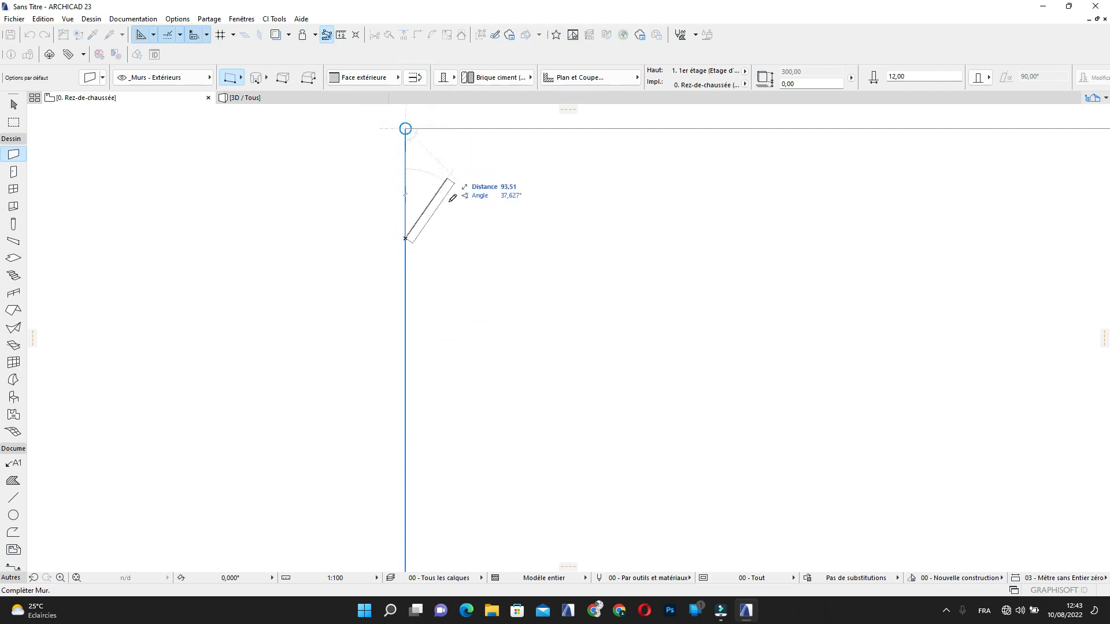
scroll(391, 211, "down", 2)
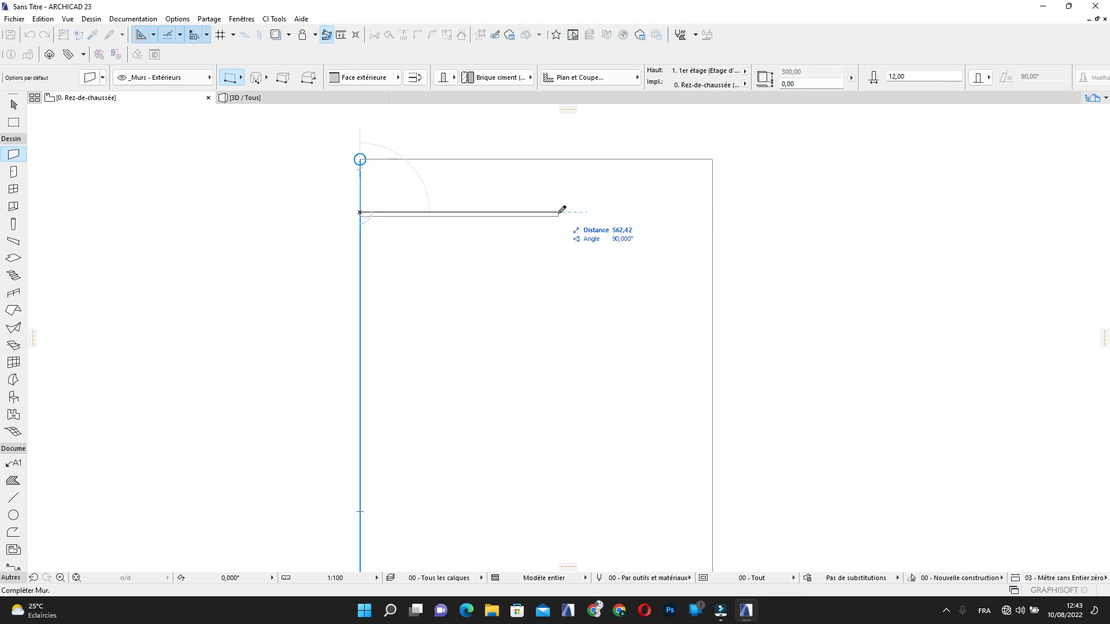
type("850")
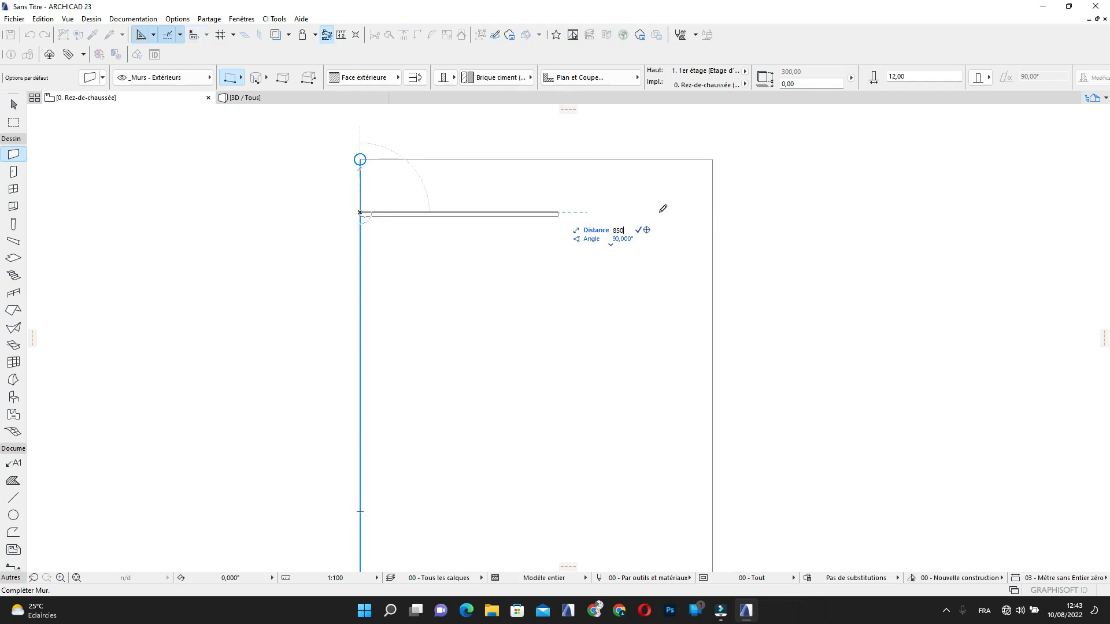
key("Return")
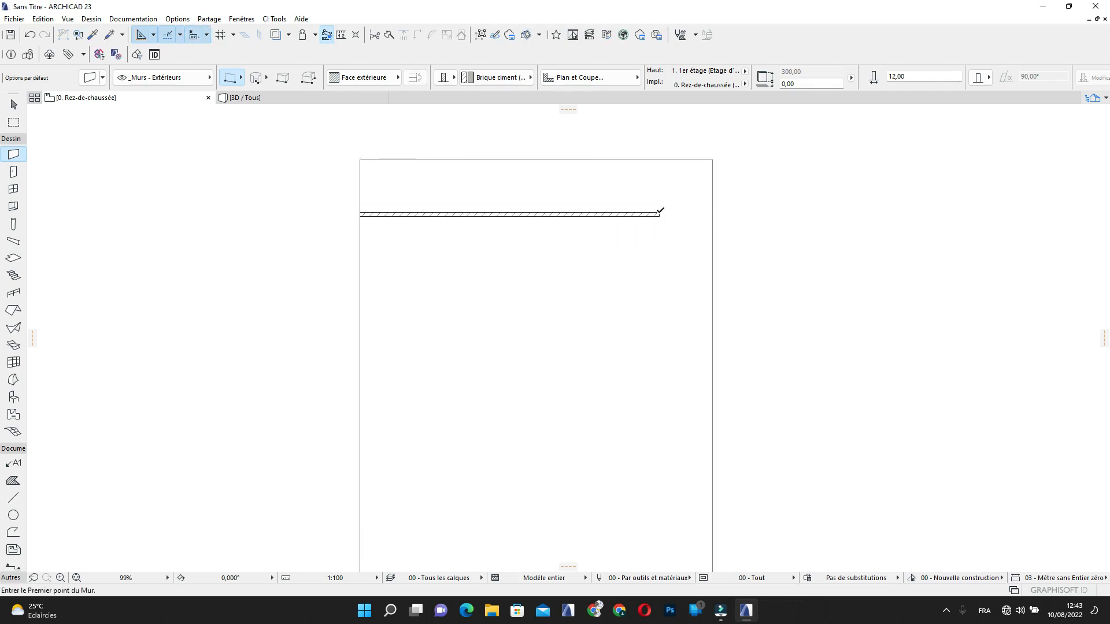
Start a wall at the right end of the top wall's outer face and switch the geometry method to chained walls
scroll(660, 212, "up", 3)
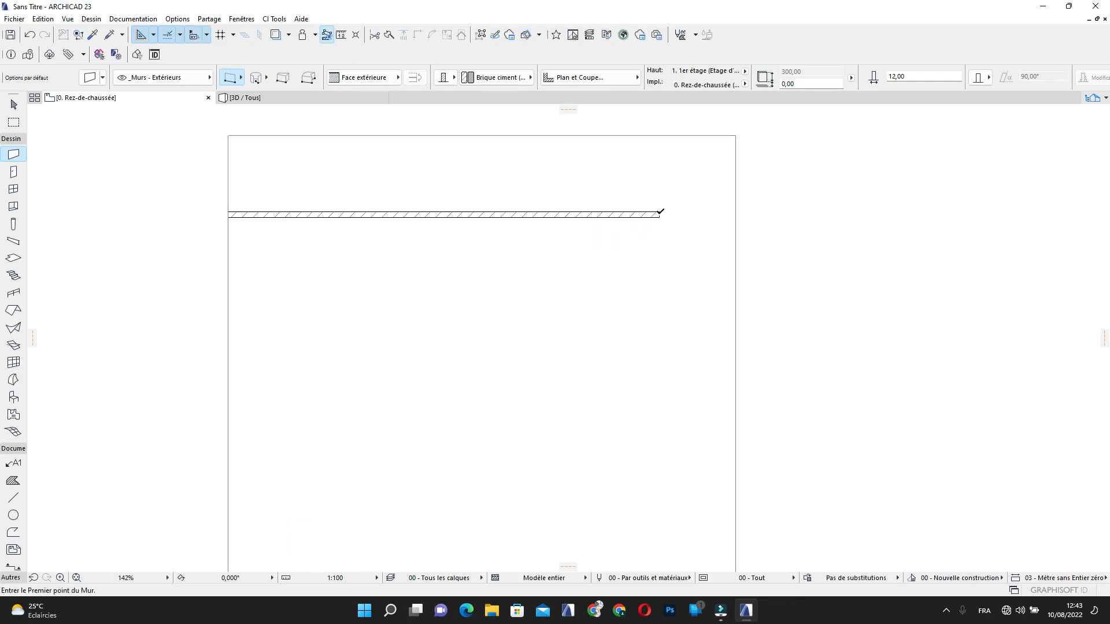
left_click(660, 212)
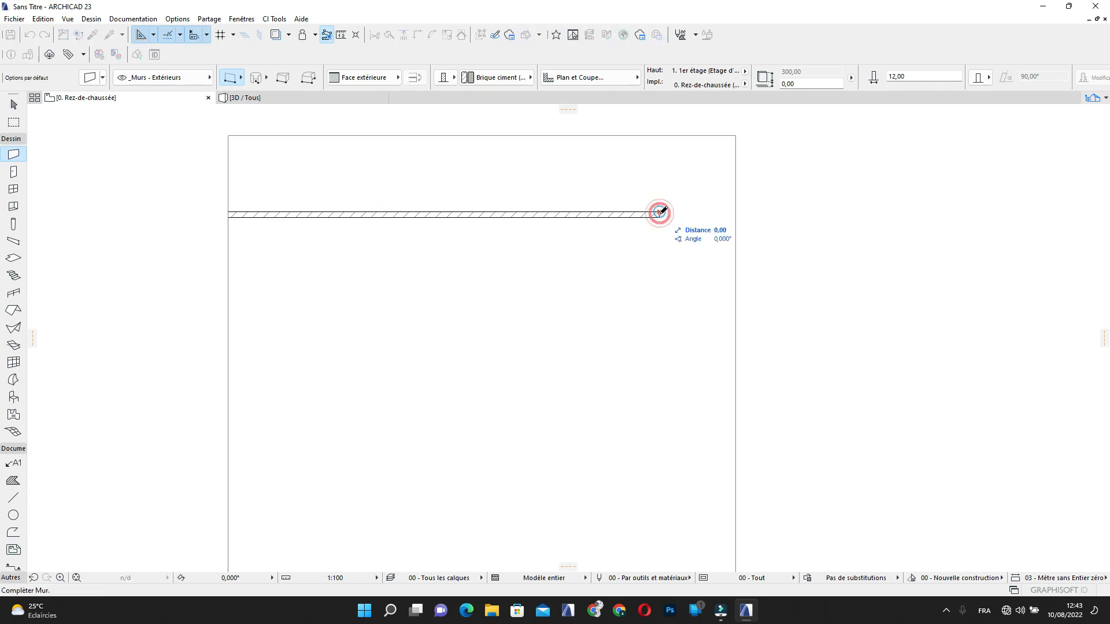
scroll(659, 506, "down", 2)
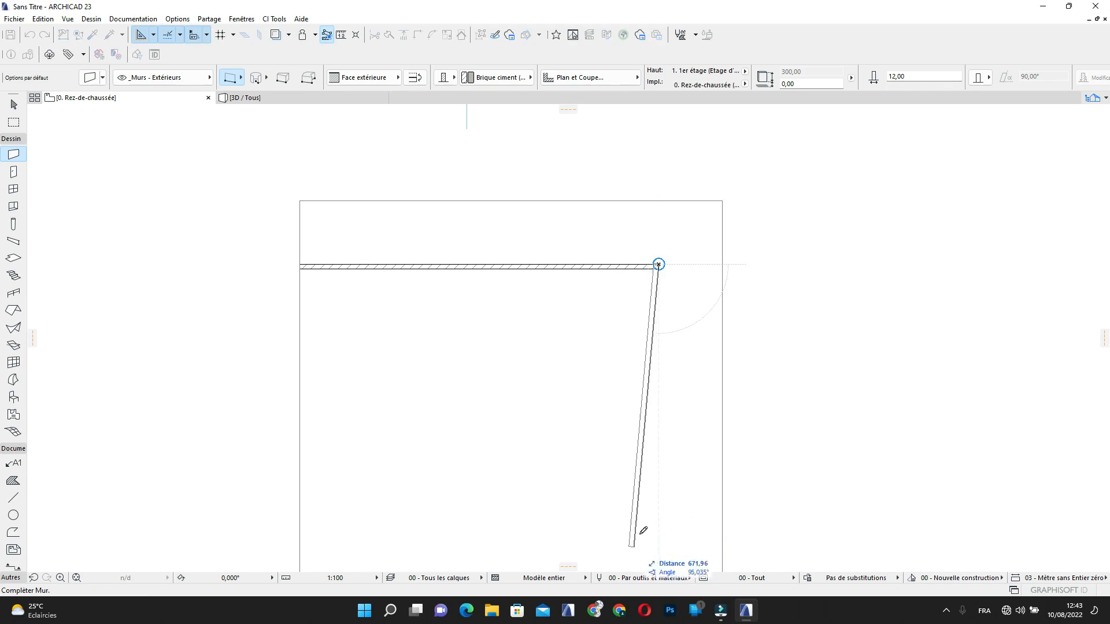
scroll(647, 404, "down", 1)
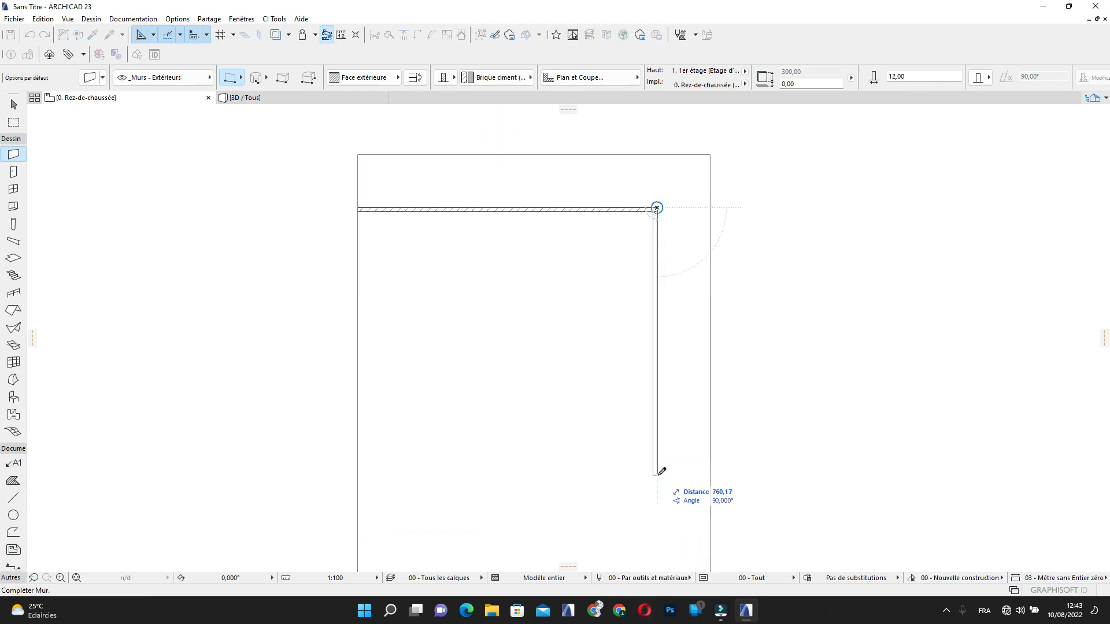
left_click(236, 80)
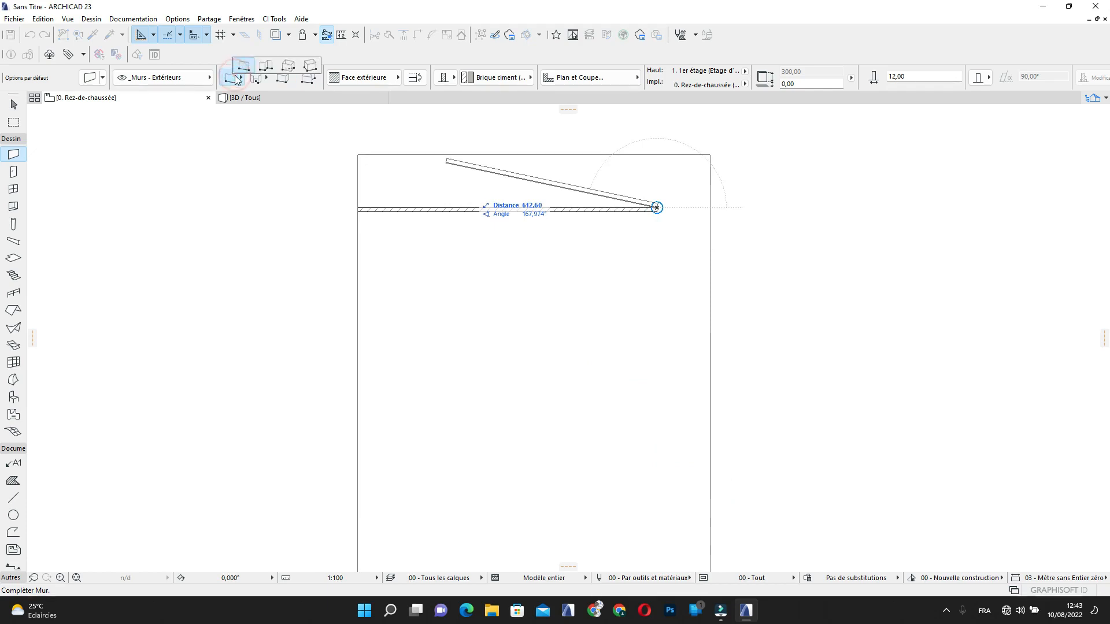
left_click(258, 72)
Draw the right exterior wall 1135 cm vertically downward and finish the wall chain
scroll(638, 378, "down", 1)
middle_click_drag(639, 378, 627, 325)
scroll(644, 367, "down", 1)
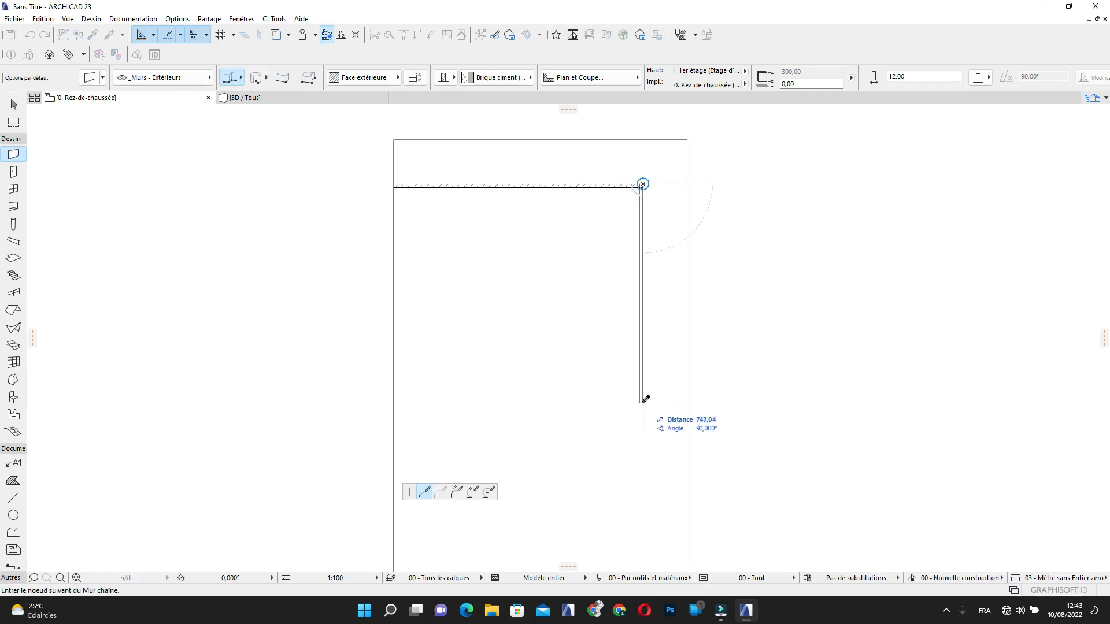
type("1135")
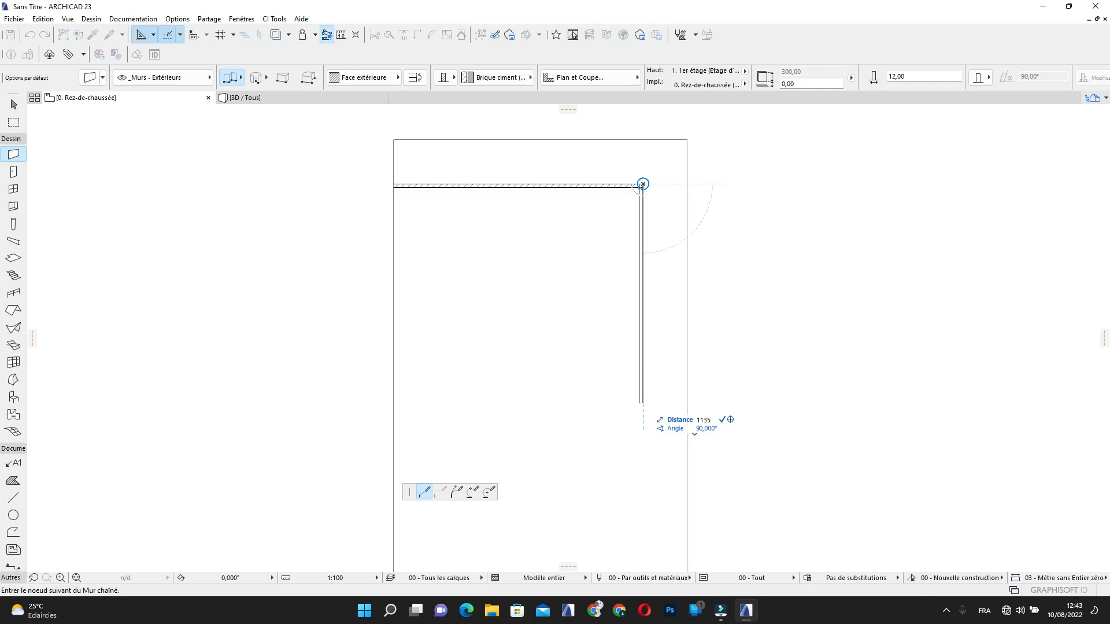
scroll(642, 519, "down", 1)
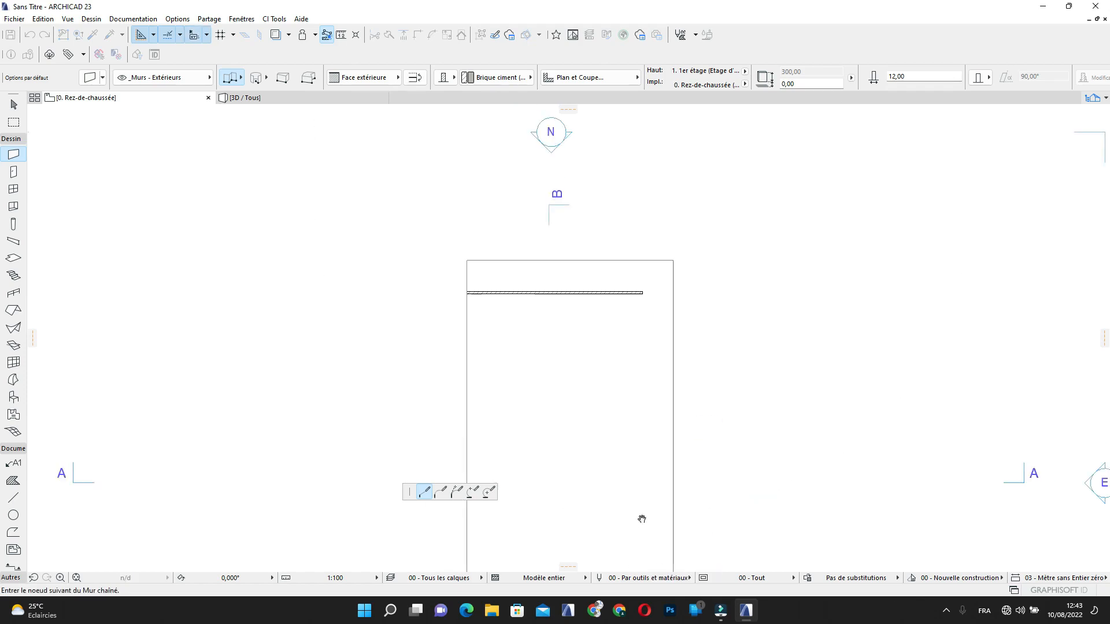
middle_click_drag(642, 519, 671, 299)
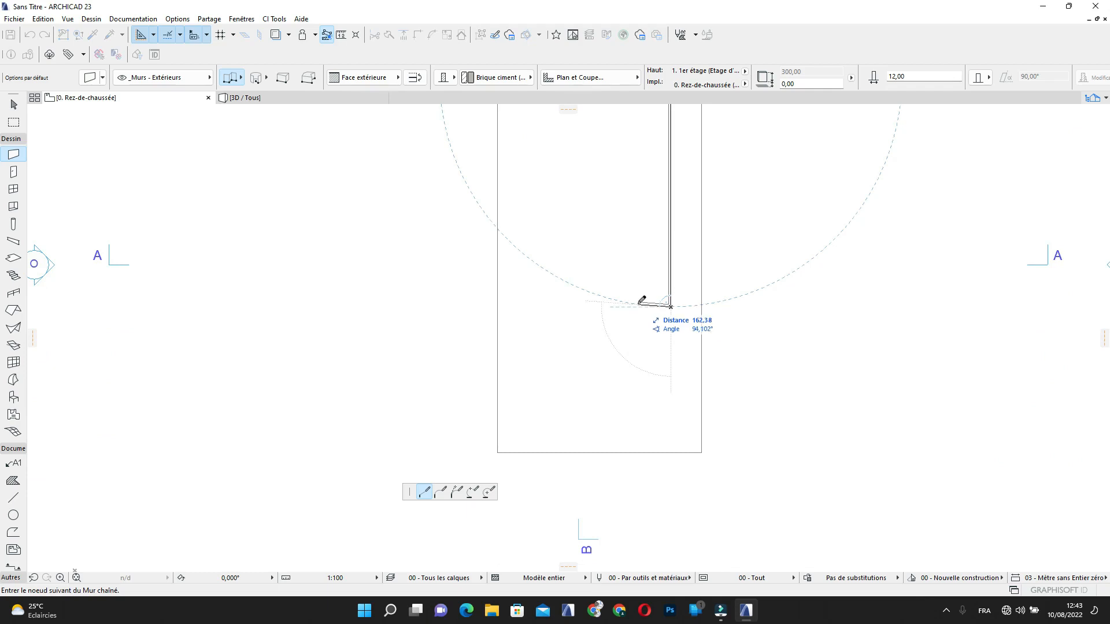
right_click(639, 304)
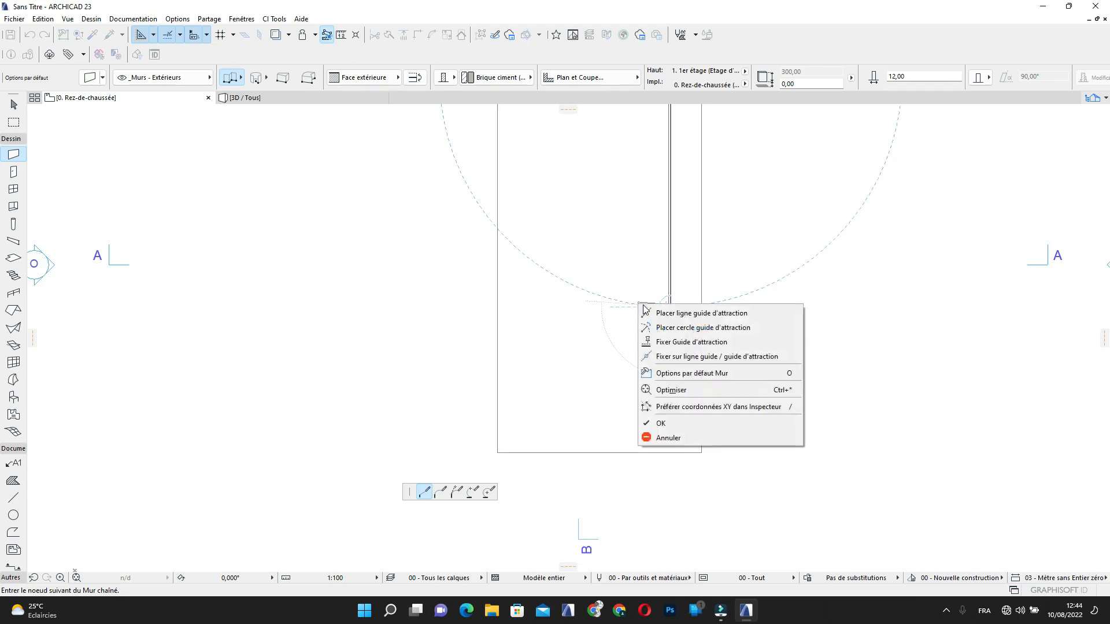
left_click(670, 423)
Draw the left exterior wall from the top wall's left end 1025 cm down the plot edge, flipped to lie inside the plot
scroll(640, 303, "down", 3)
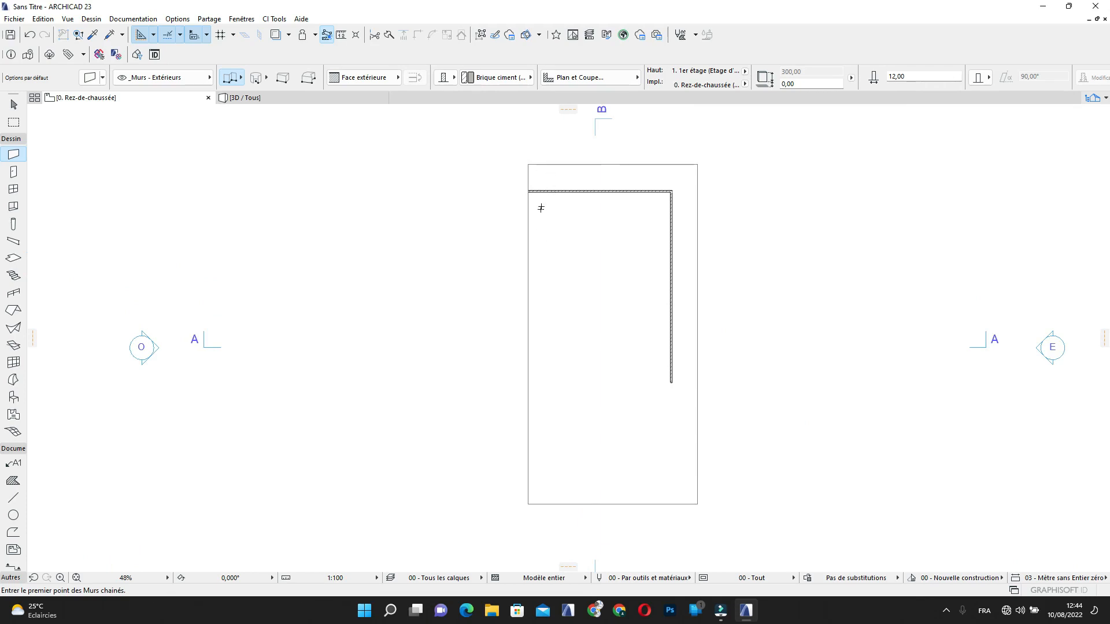
scroll(532, 199, "up", 3)
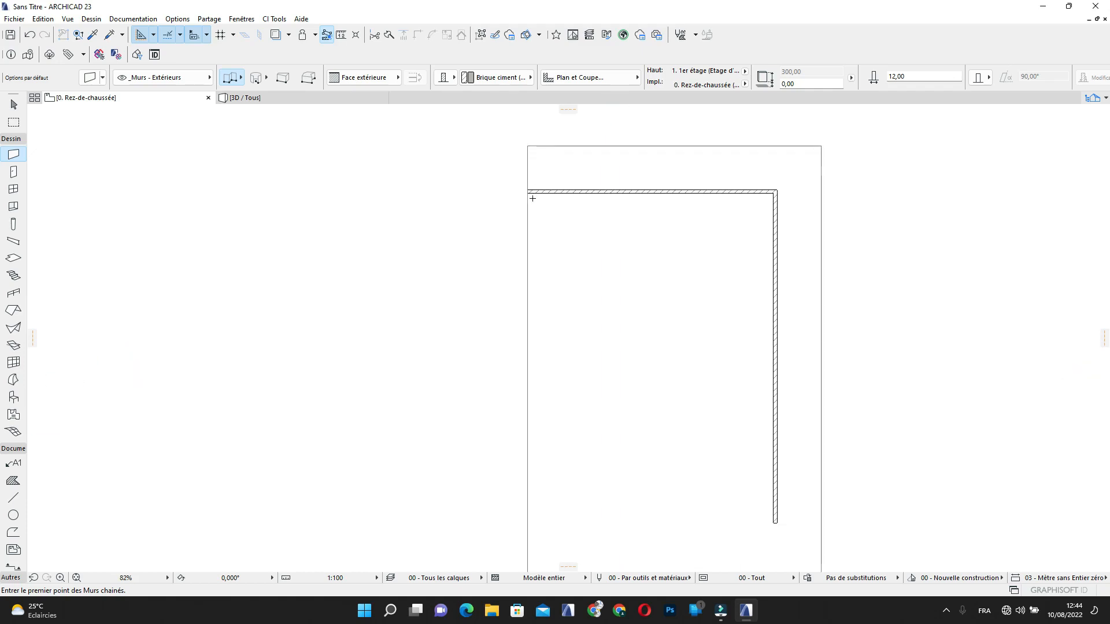
left_click(528, 190)
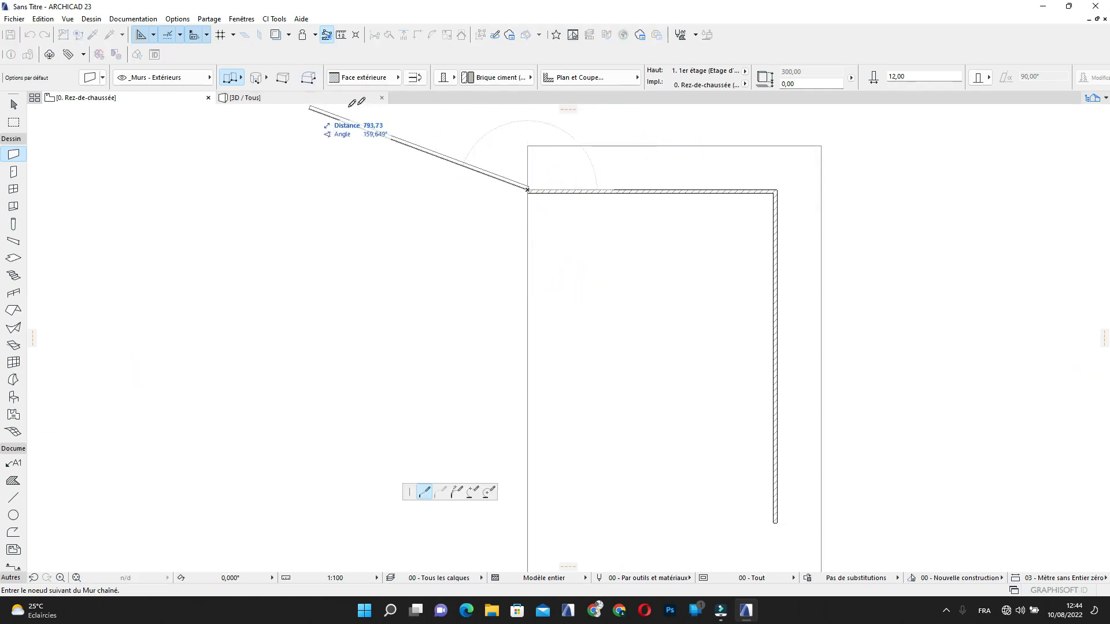
left_click(414, 79)
scroll(551, 277, "down", 1)
middle_click_drag(549, 269, 521, 156)
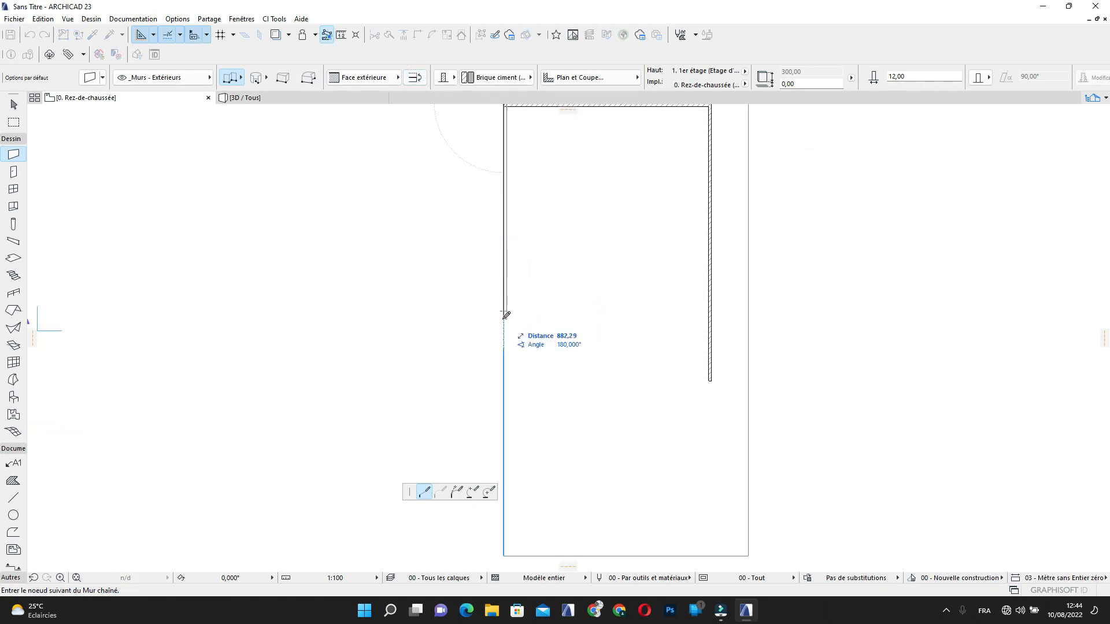
type("1025")
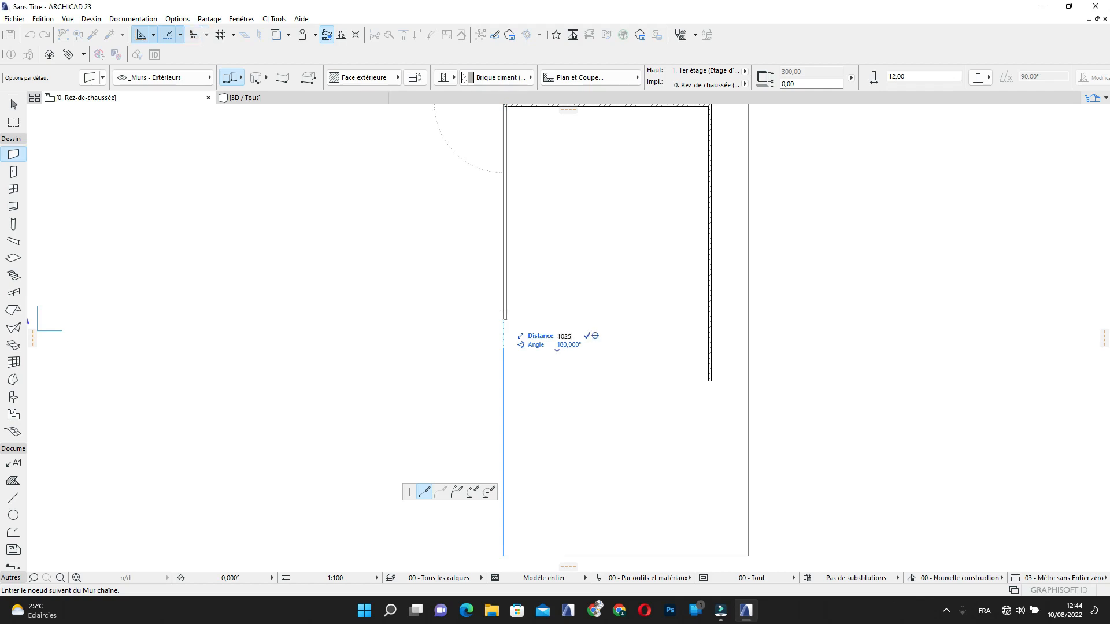
key("Return")
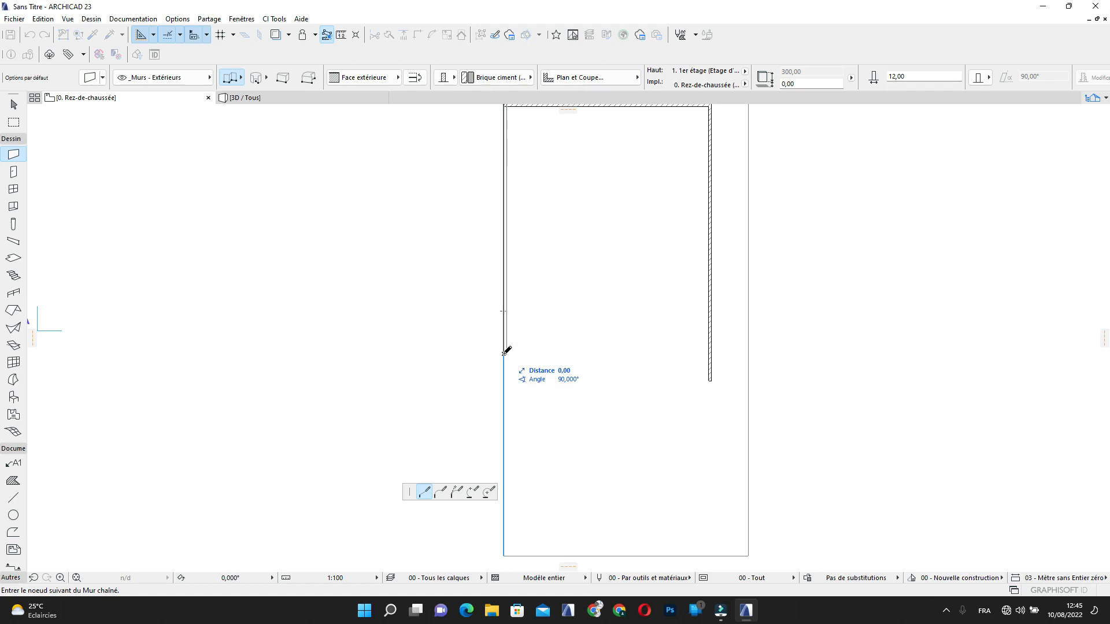
right_click(543, 348)
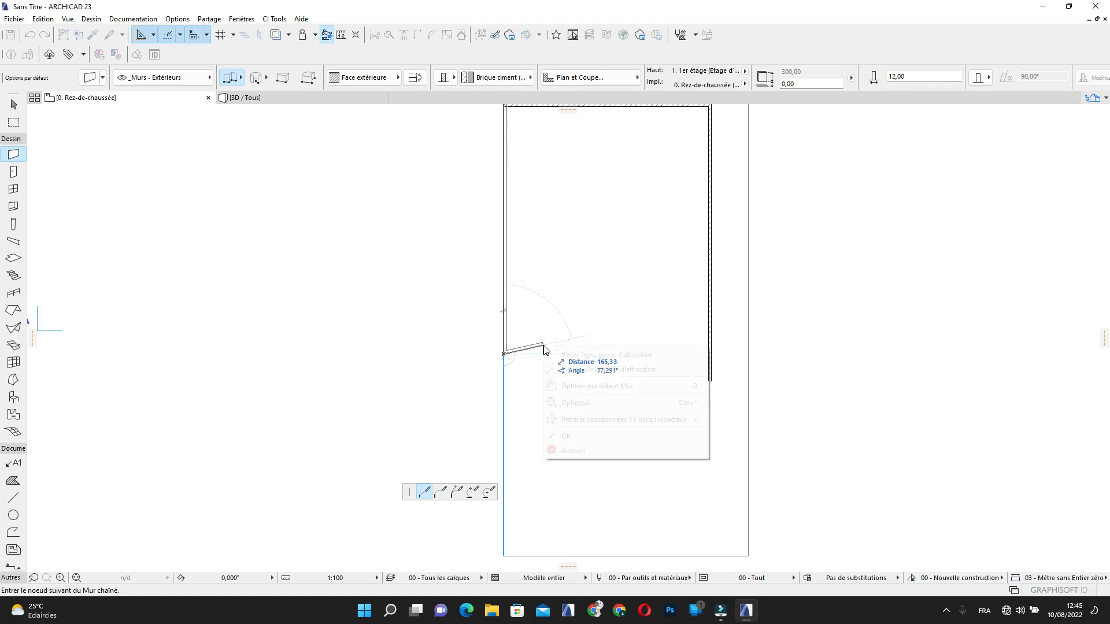
left_click(567, 436)
Draw a vertical inner wall from the top wall, 470 cm right of the inner left corner, down to near the left wall's lower end
scroll(587, 297, "down", 2)
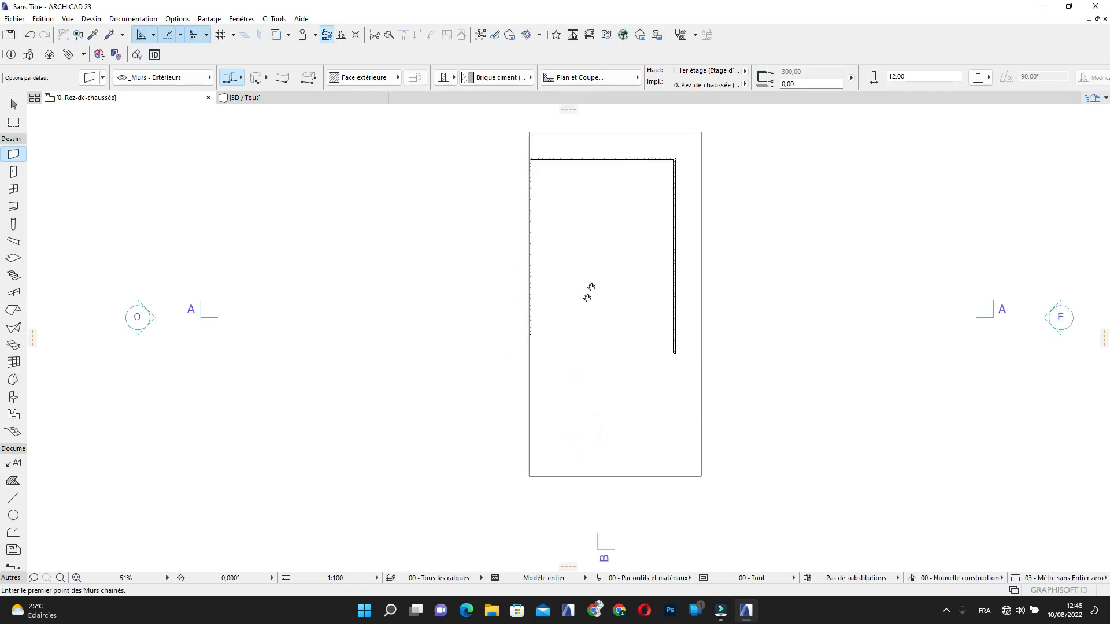
scroll(568, 218, "up", 5)
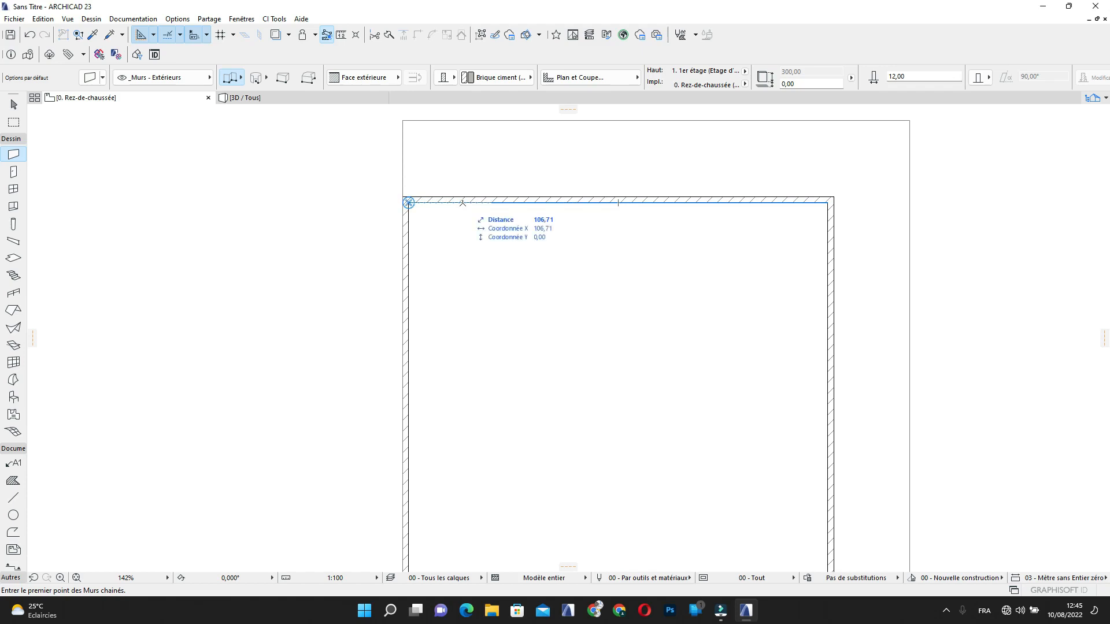
type("470")
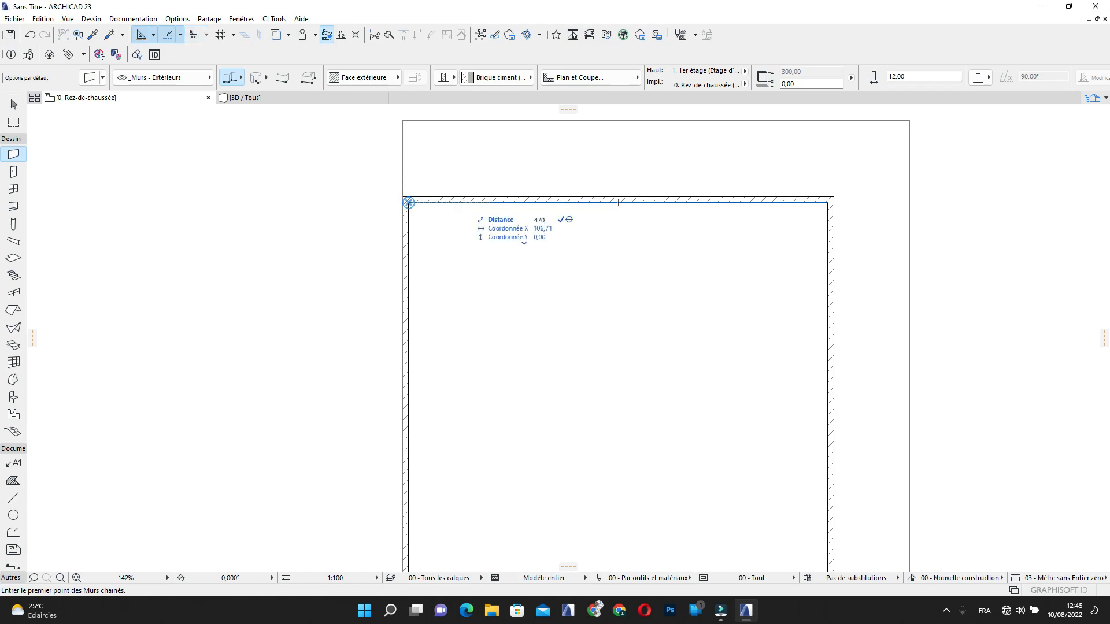
key("Return")
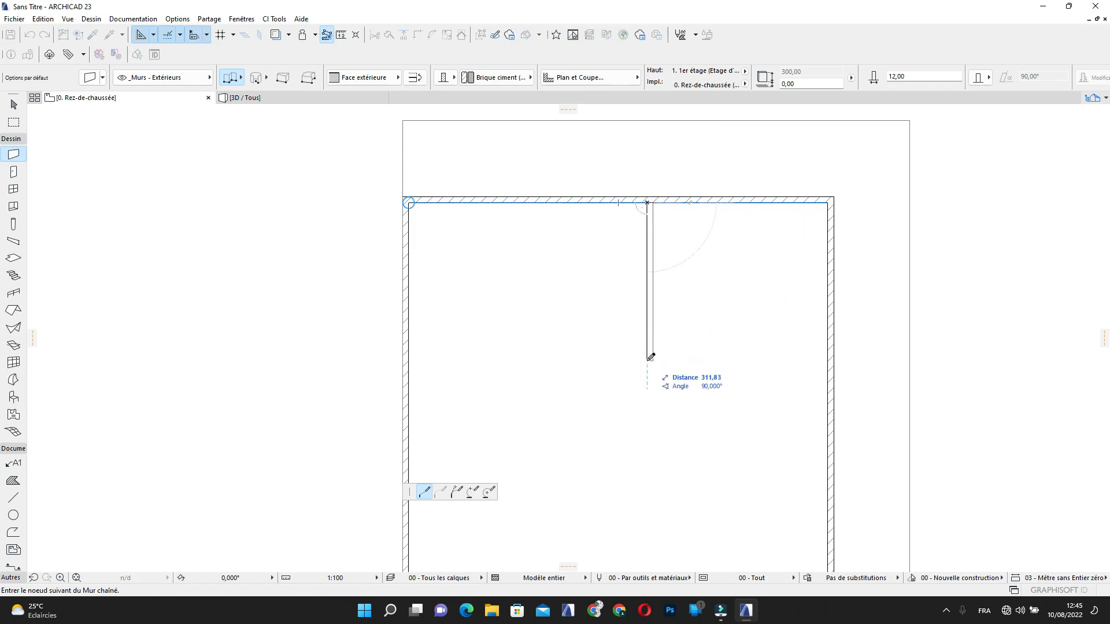
middle_click_drag(646, 362, 609, 265)
scroll(609, 265, "down", 1)
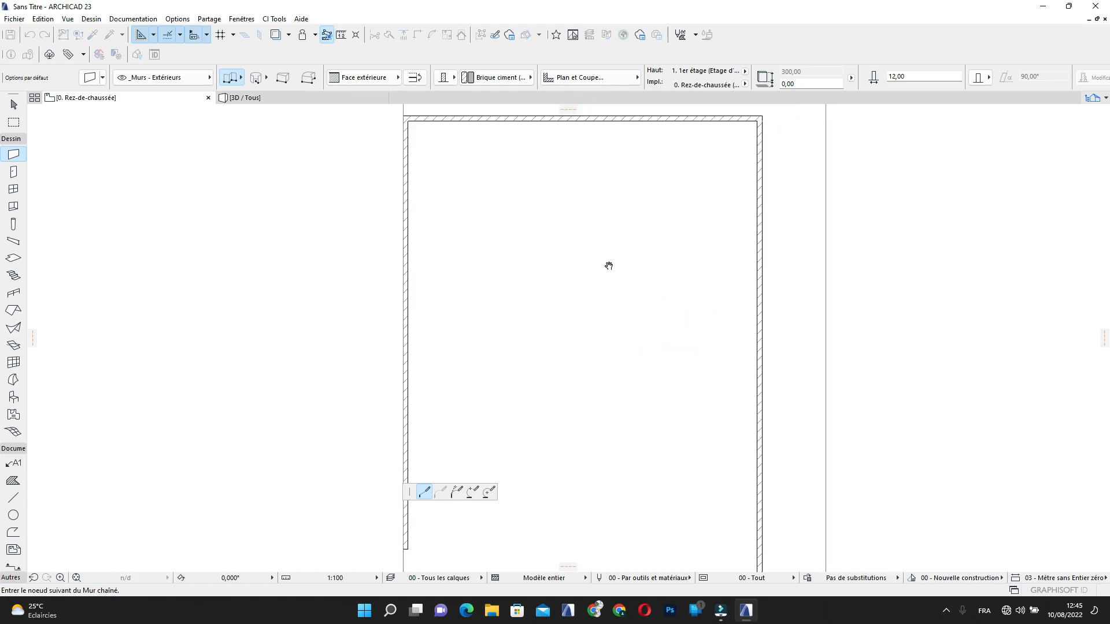
scroll(599, 422, "down", 3)
middle_click_drag(599, 422, 610, 383)
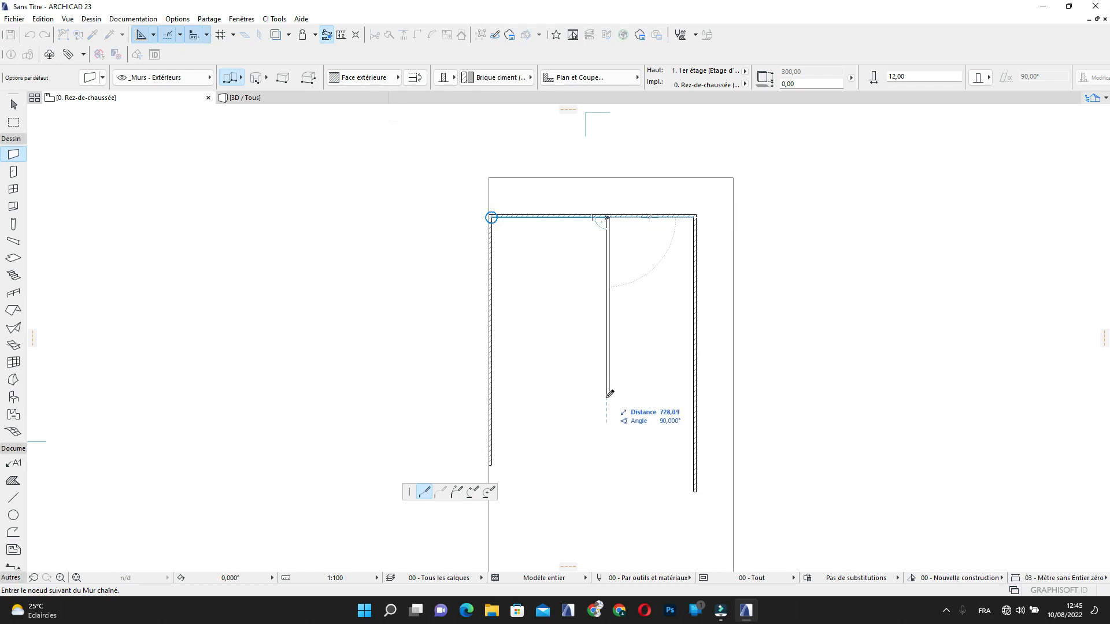
right_click(605, 462)
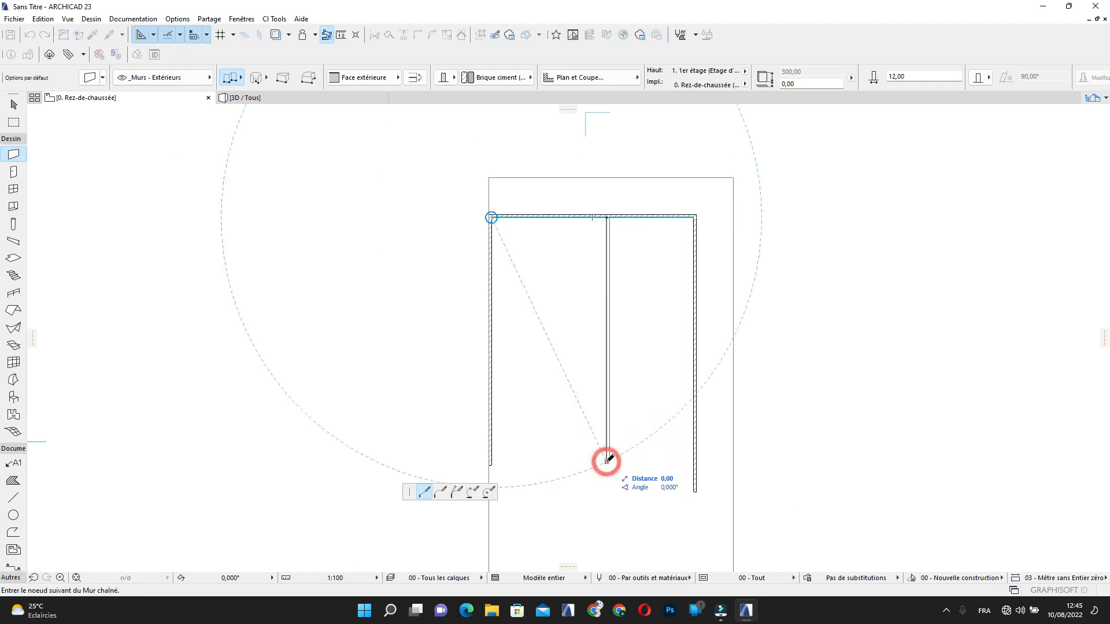
left_click(647, 552)
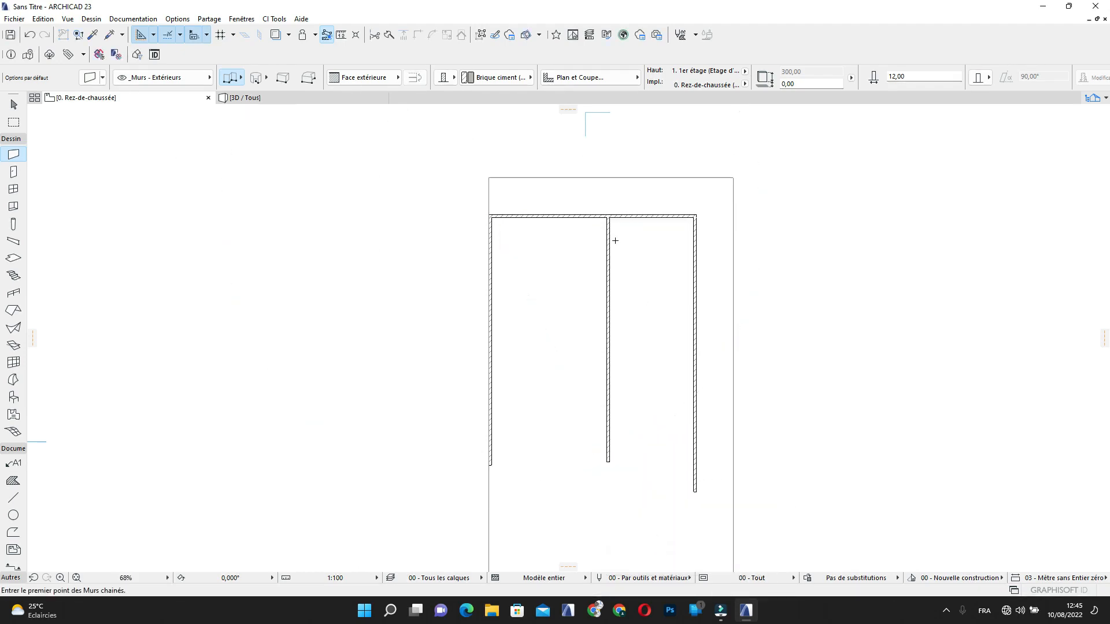
Draw an L-shaped wall starting on the top wall 135 cm right of the inner wall, going 280 cm down and back left to the inner wall
scroll(615, 240, "up", 5)
scroll(644, 216, "up", 4)
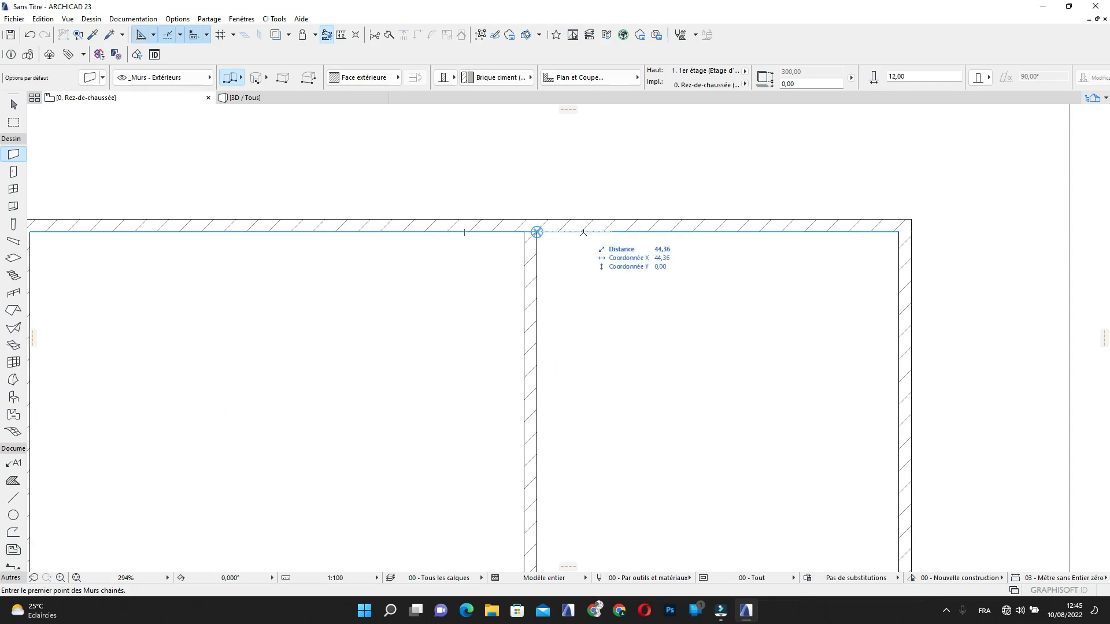
type("135")
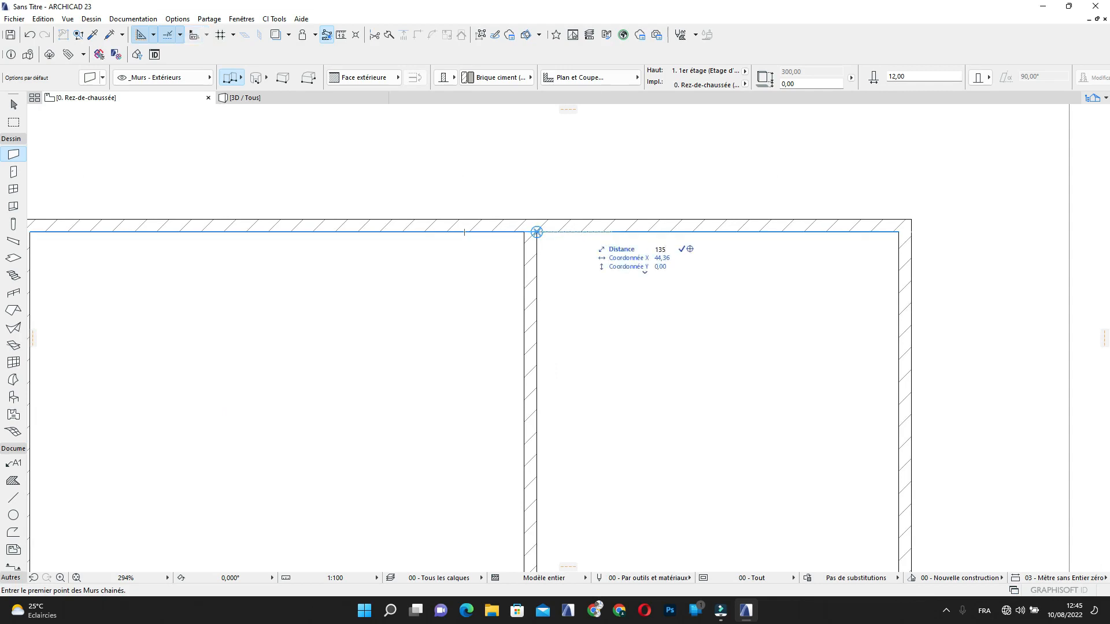
key("Return")
scroll(671, 322, "down", 1)
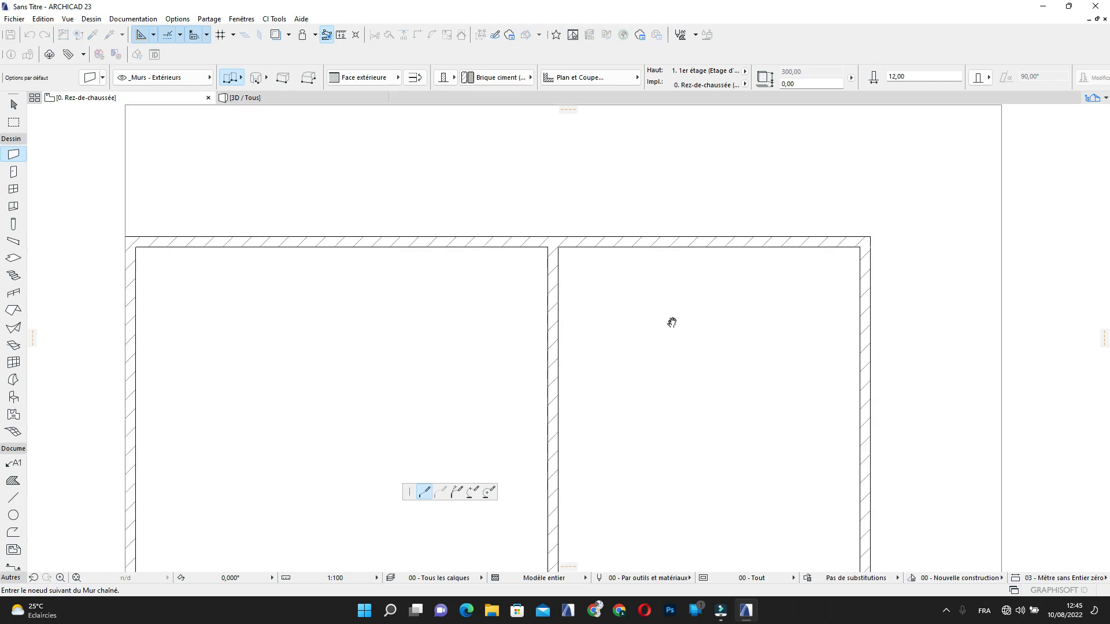
middle_click_drag(672, 321, 681, 252)
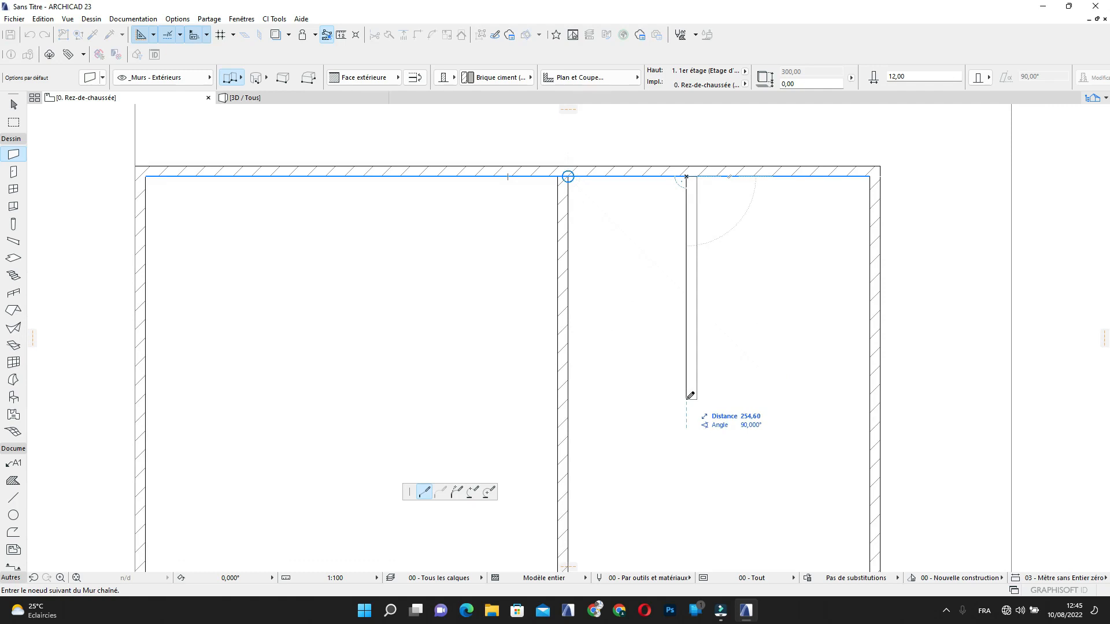
type("280")
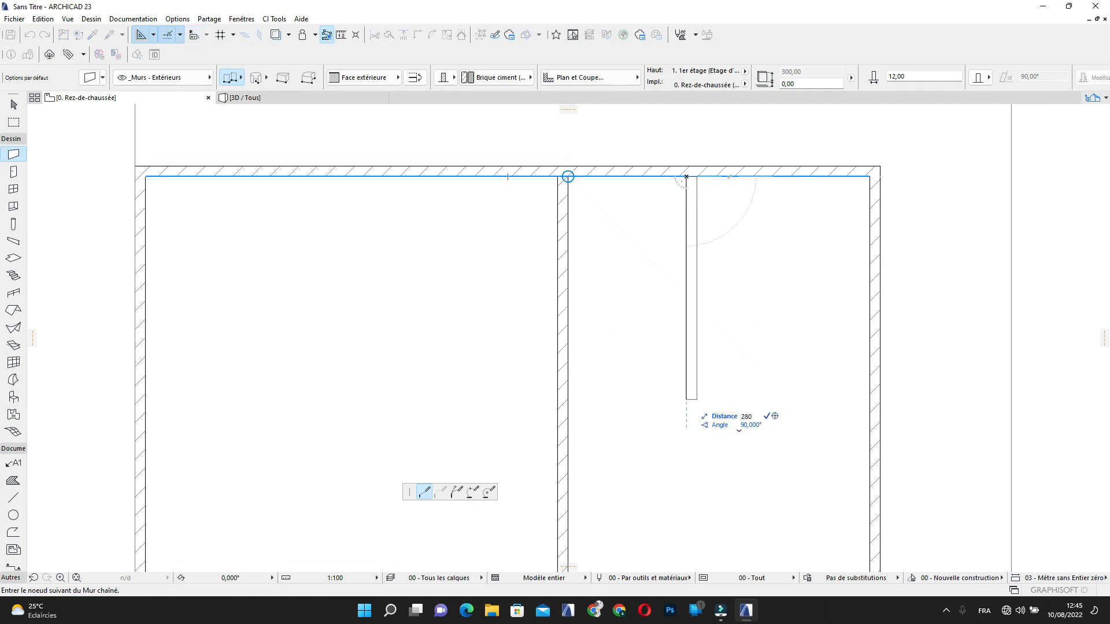
key("Return")
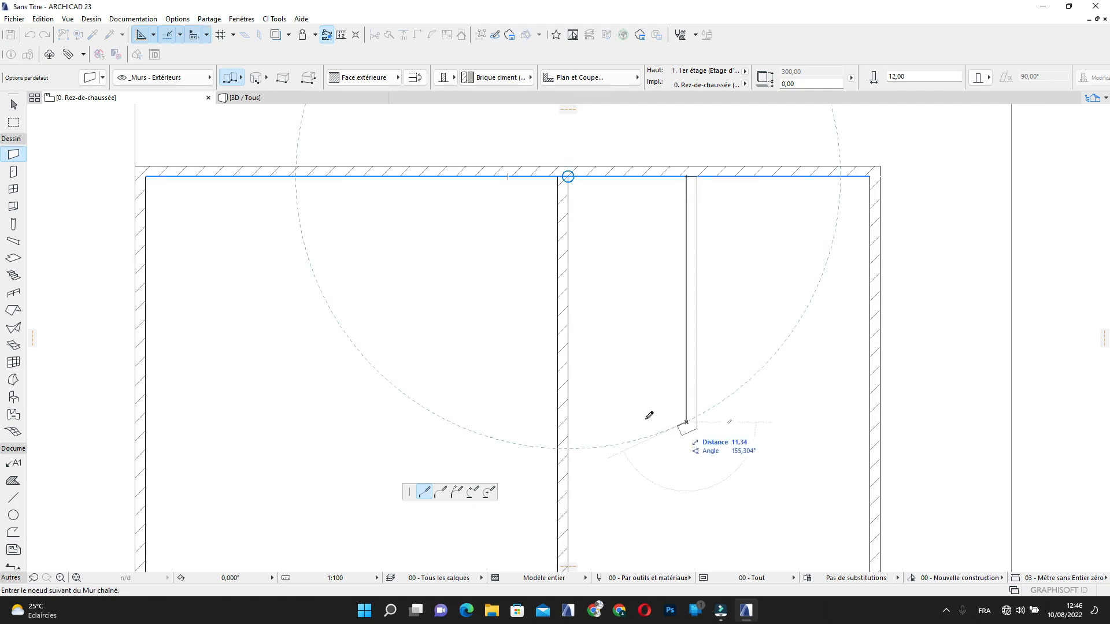
left_click(569, 421)
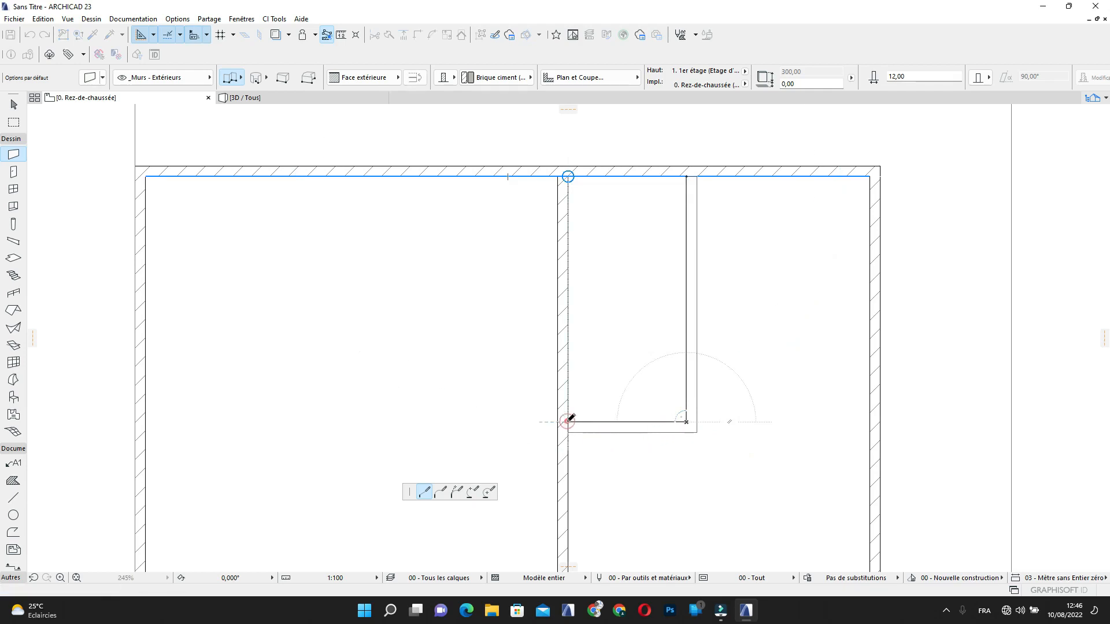
right_click(569, 421)
left_click(610, 511)
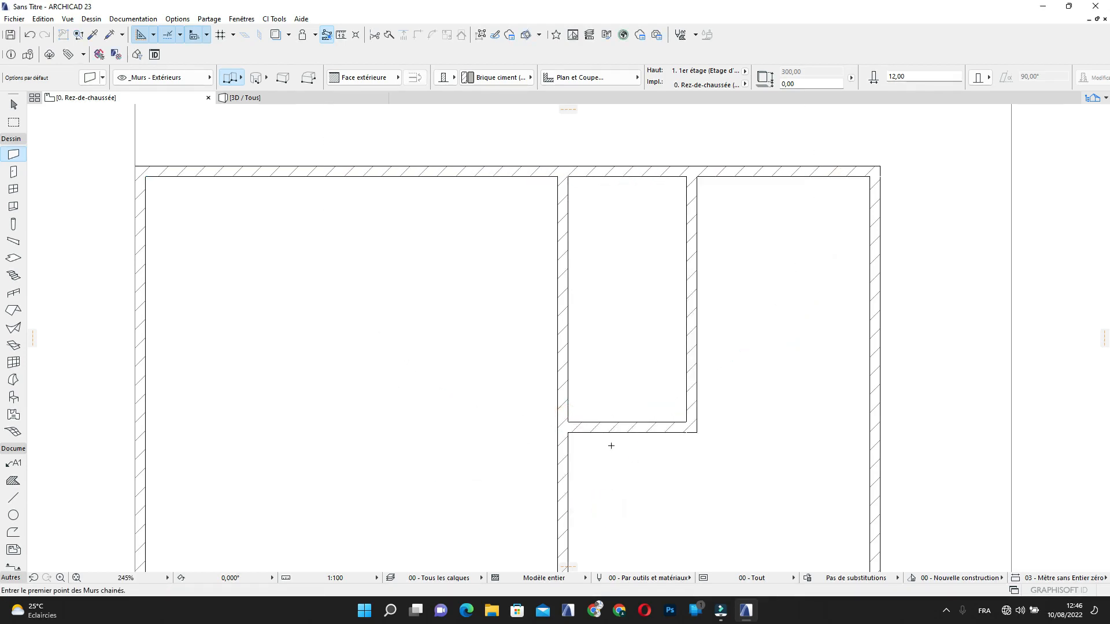
Draw a 355 cm horizontal wall rightward from the left wall's inner face, starting 380 cm below the inner top-left corner
scroll(612, 445, "down", 3)
middle_click_drag(615, 443, 660, 329)
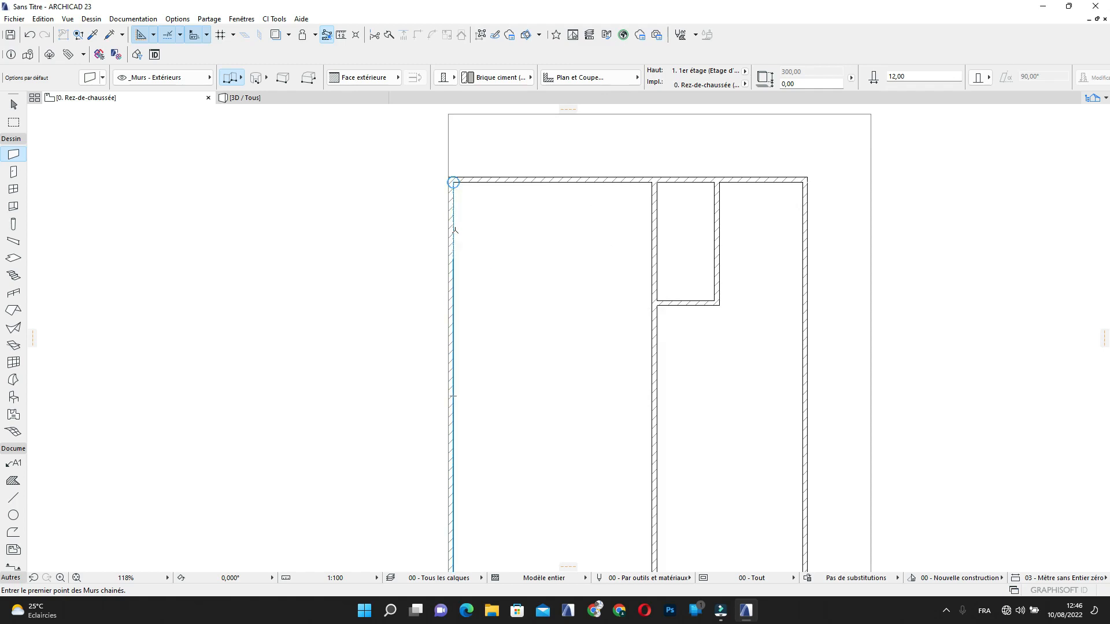
type("38")
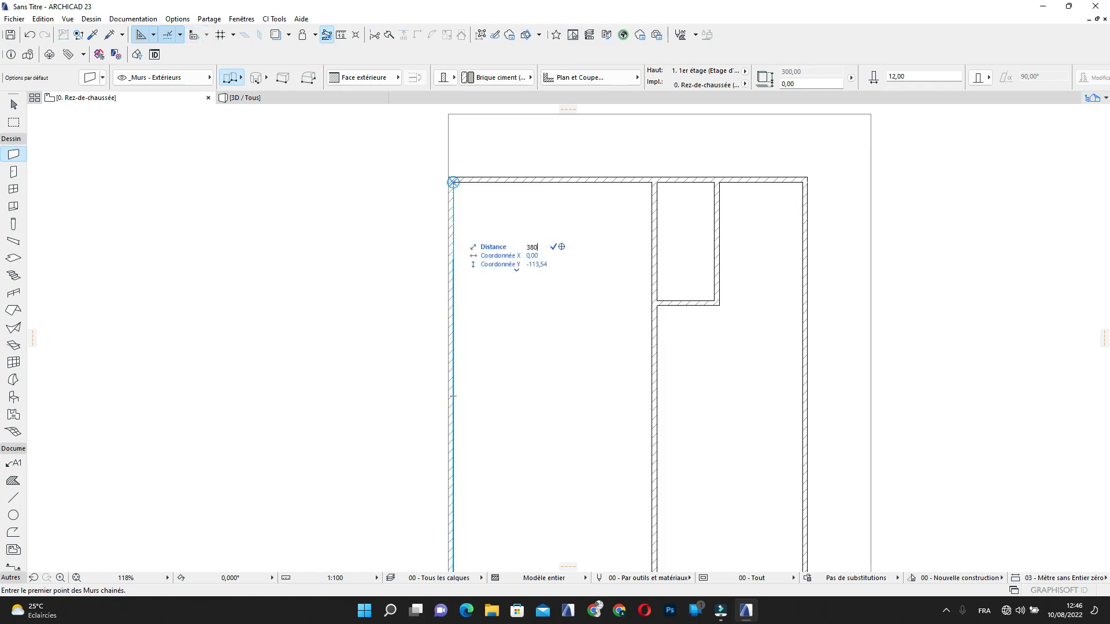
type("0")
key("Return")
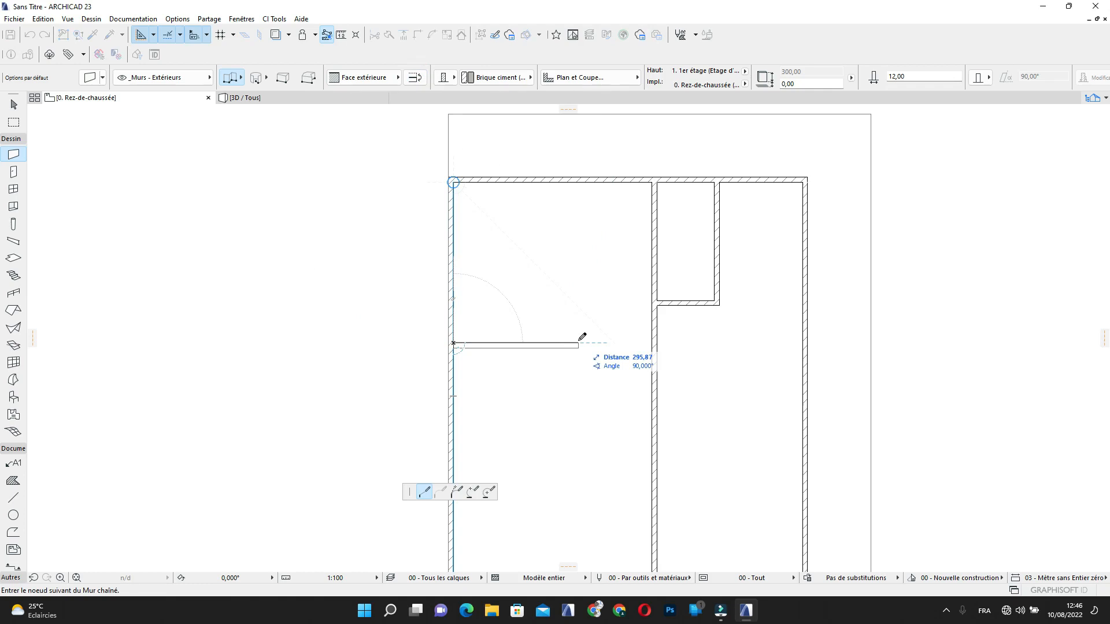
type("355")
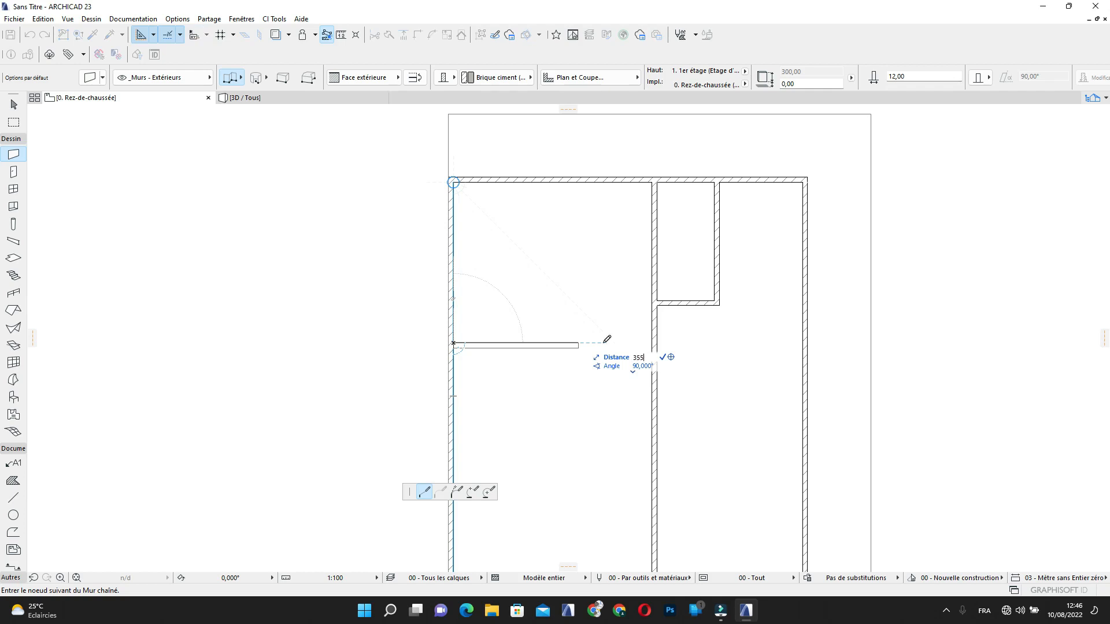
key("Return")
Continue the wall chain vertically down from the horizontal wall's right end to just above the left wall's lower end, and finish it
middle_click_drag(597, 383, 596, 255)
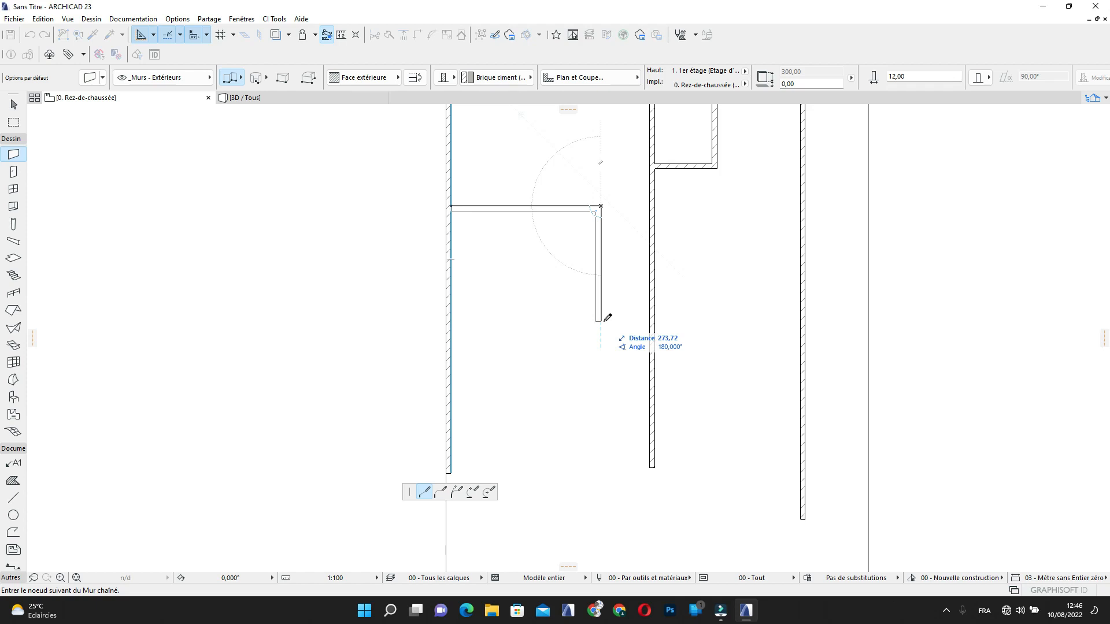
type("150,00")
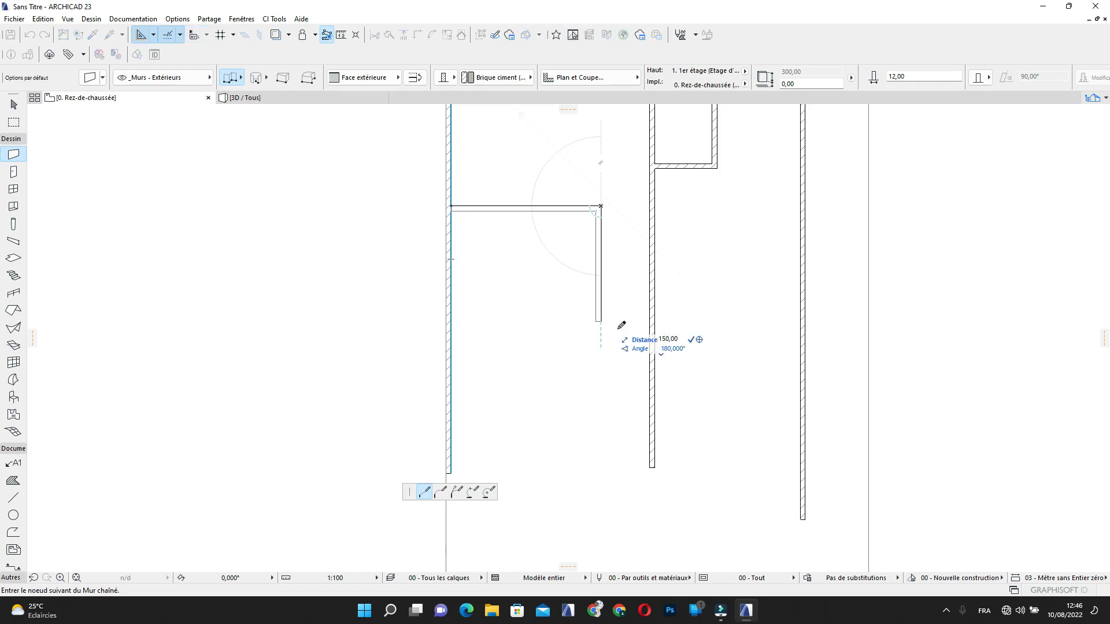
right_click(601, 429)
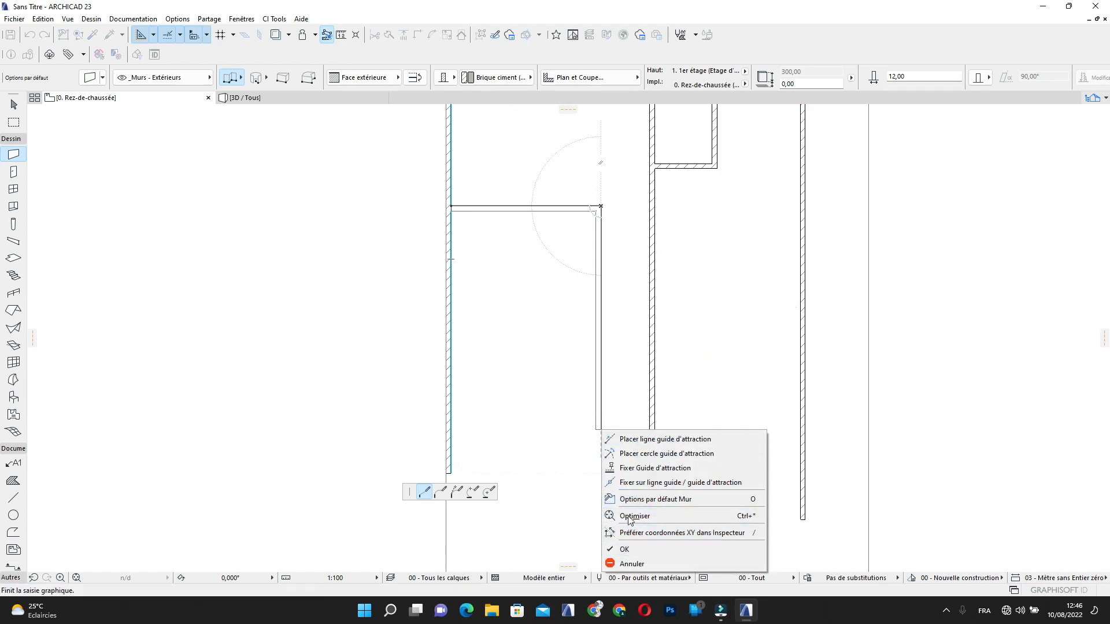
left_click(592, 394)
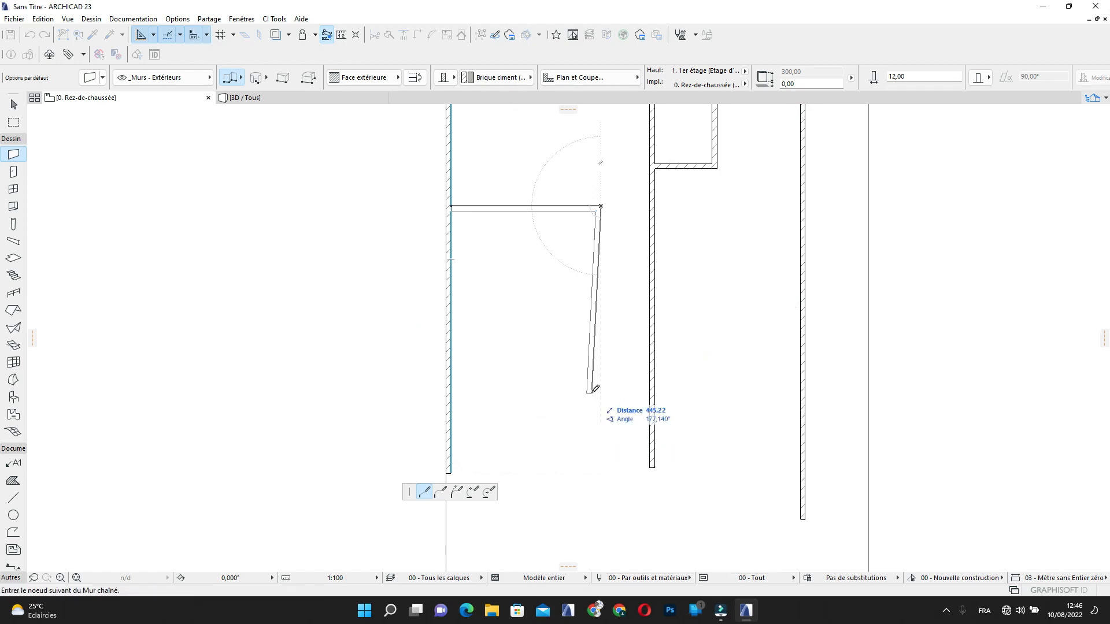
right_click(600, 426)
left_click(642, 517)
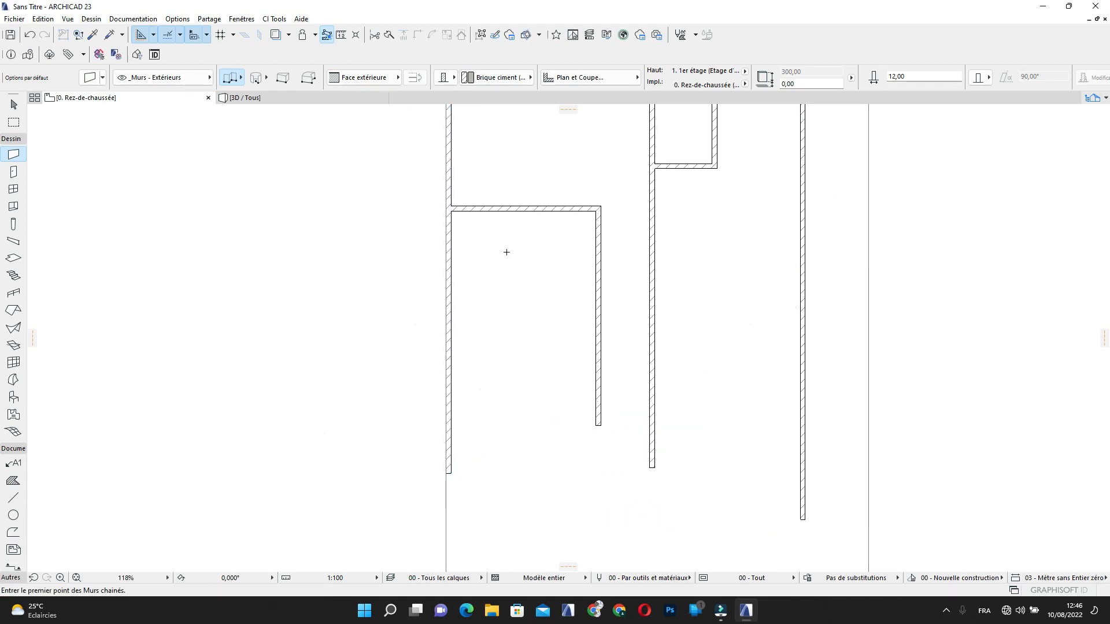
Draw a horizontal partition 150 cm below the 355 cm wall's underside, from the left wall across to the new vertical wall
scroll(460, 210, "up", 5)
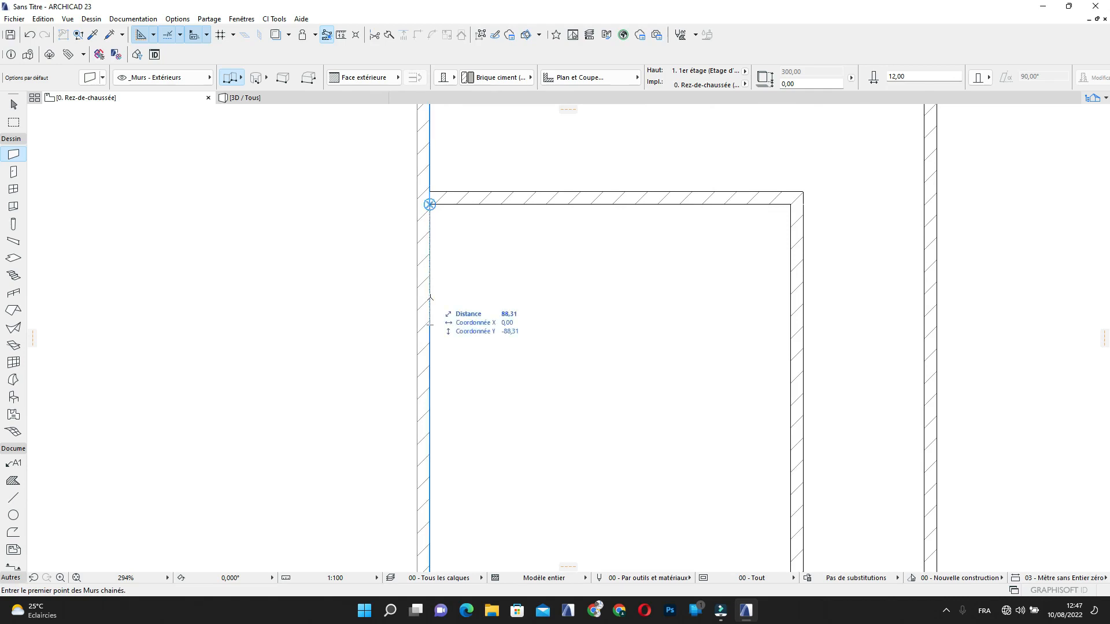
type("150")
key("Return")
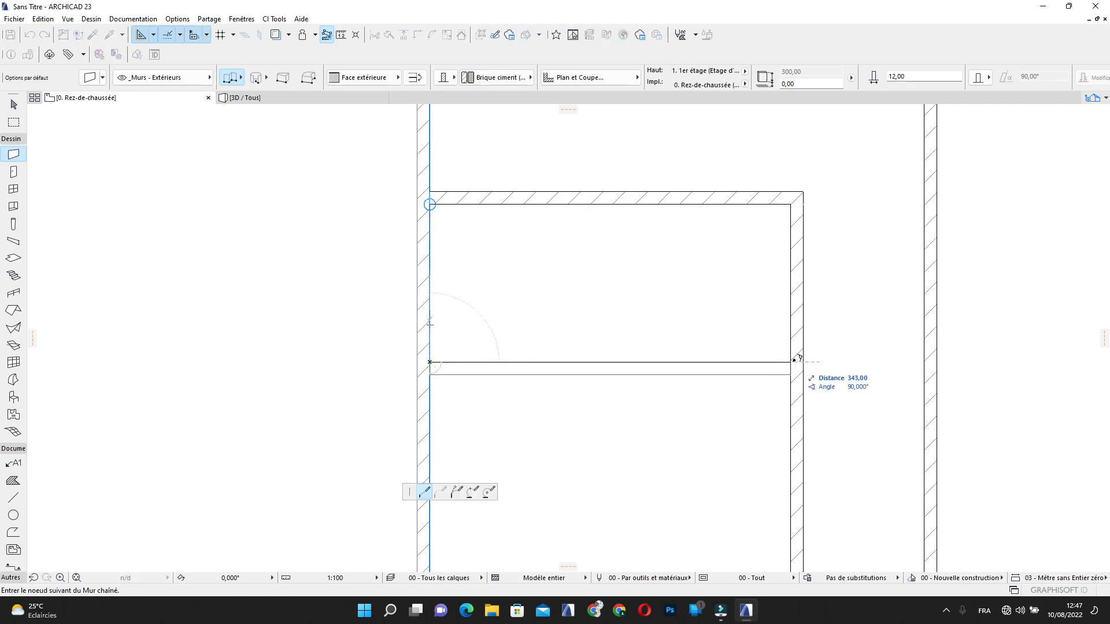
right_click(791, 362)
left_click(829, 454)
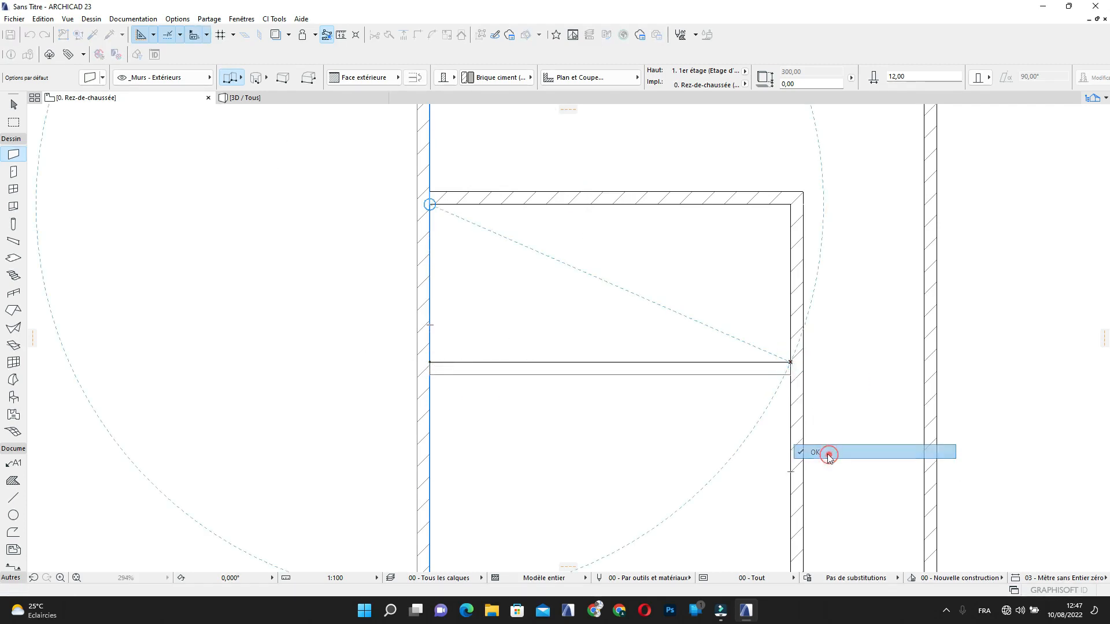
Draw another horizontal partition 320 cm below the previous one's underside, from the left wall to the same vertical wall
scroll(669, 451, "down", 3)
middle_click_drag(669, 451, 680, 348)
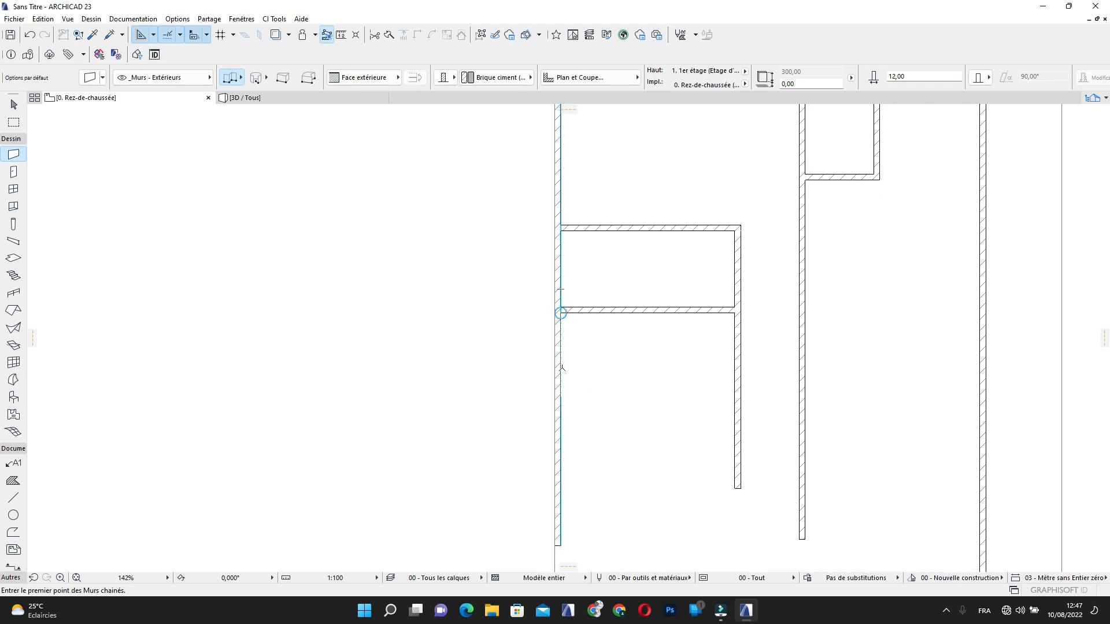
type("320")
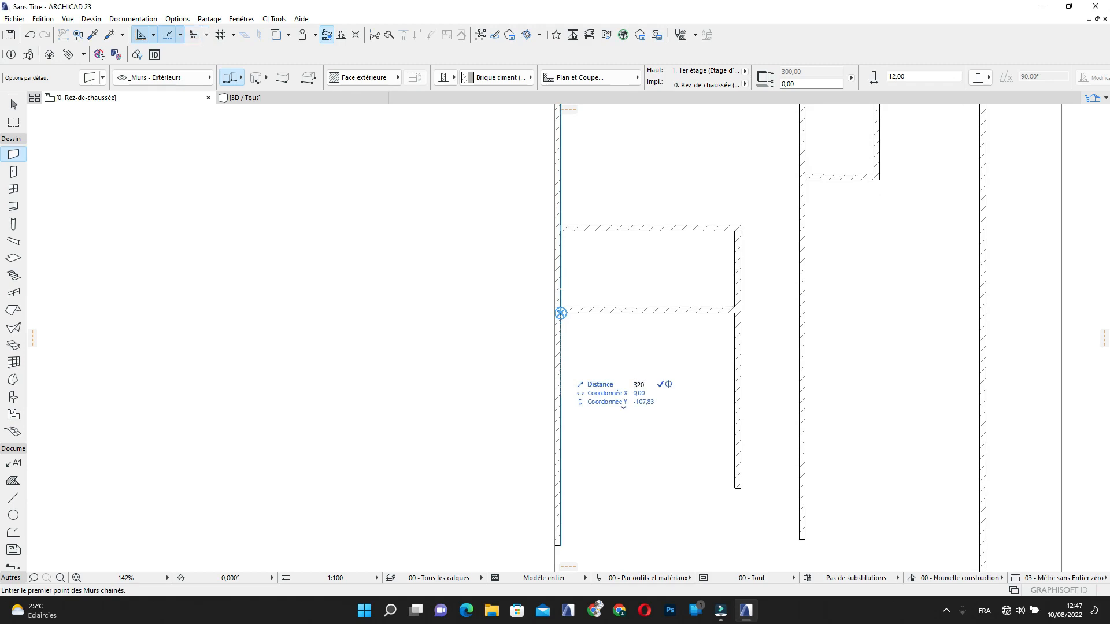
key("Return")
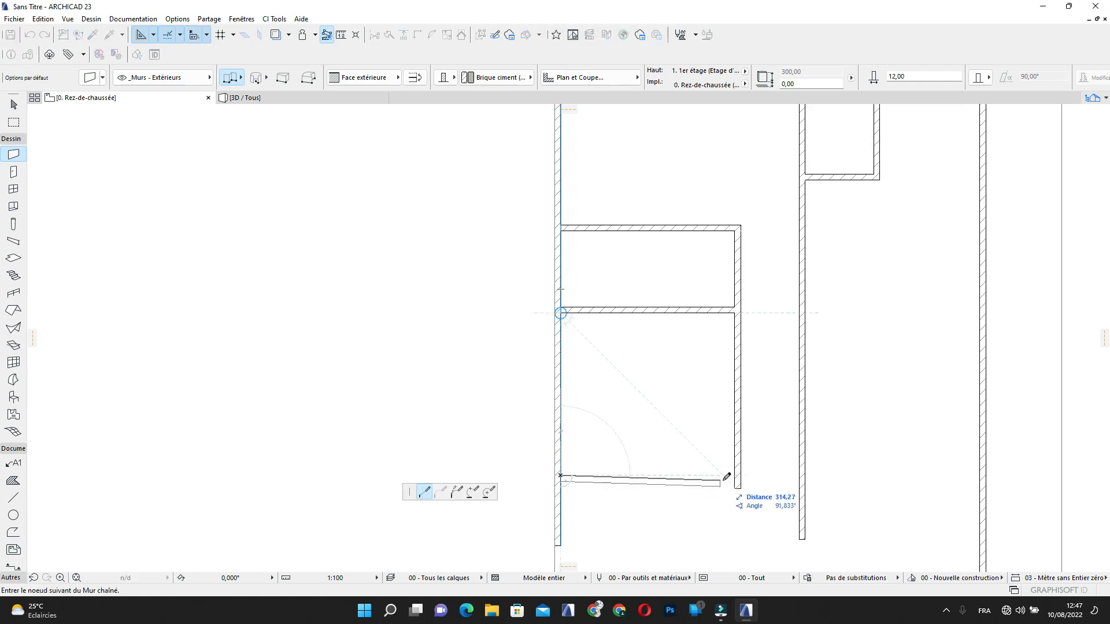
right_click(734, 475)
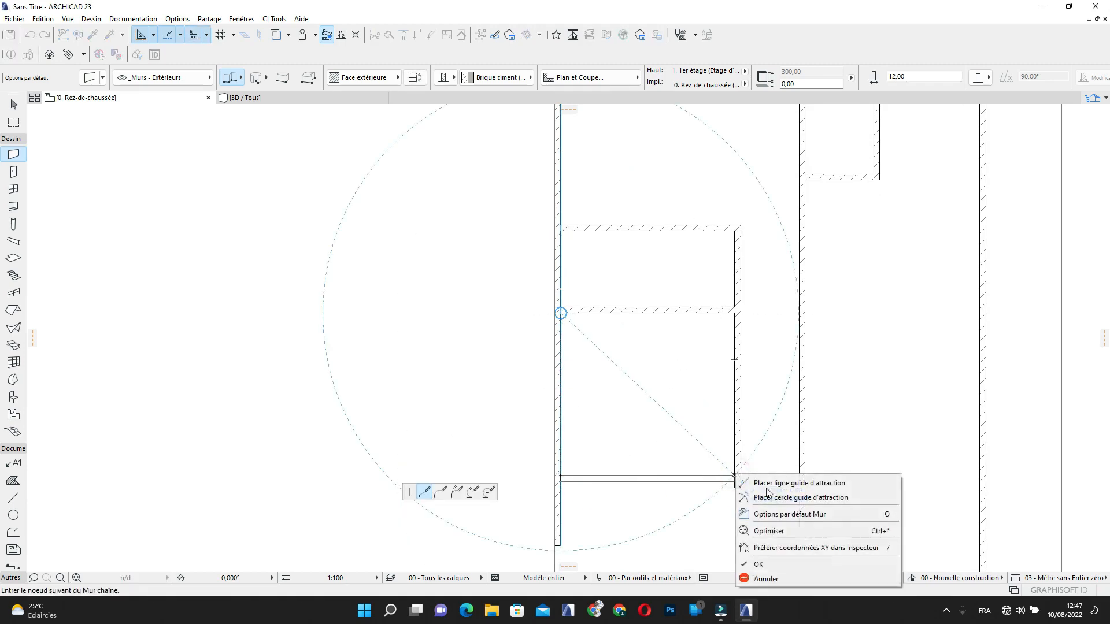
left_click(778, 564)
middle_click_drag(662, 397, 647, 265)
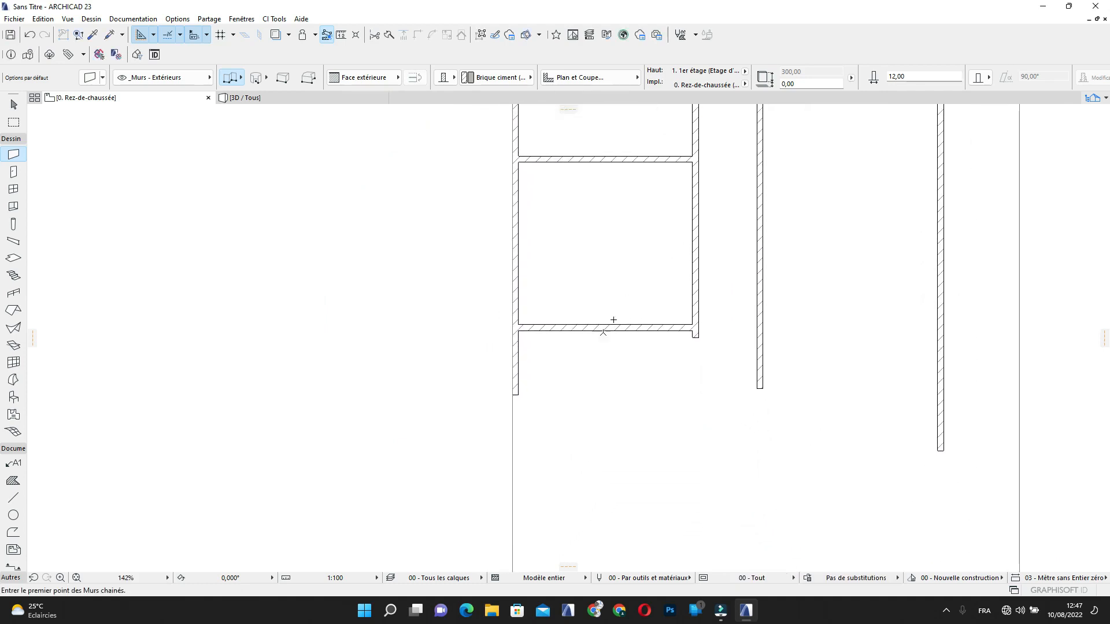
scroll(536, 358, "up", 3)
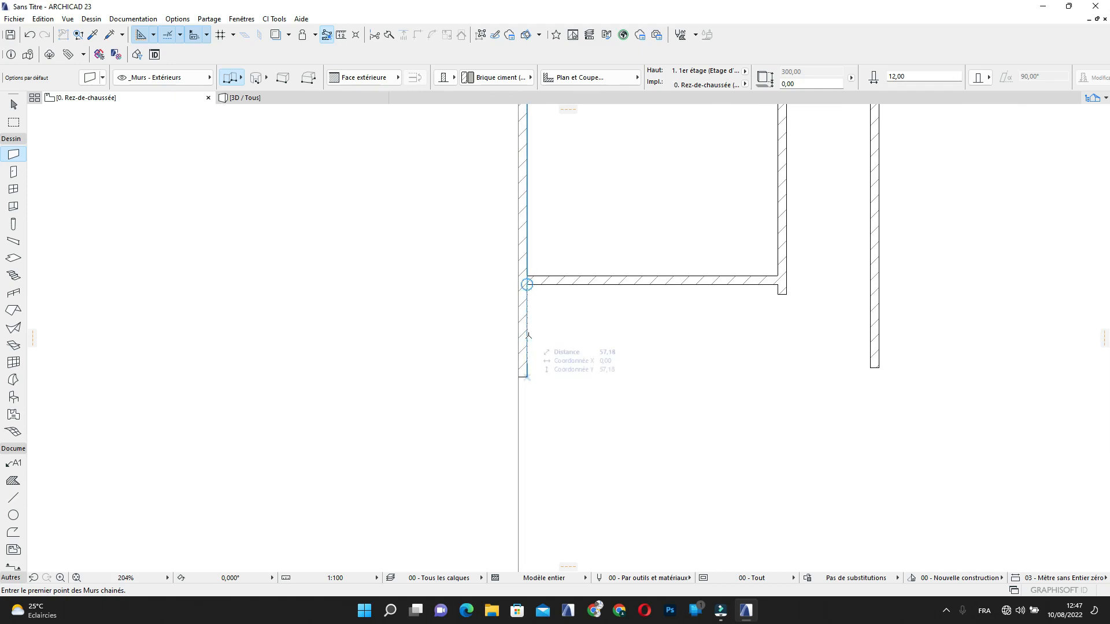
type("140")
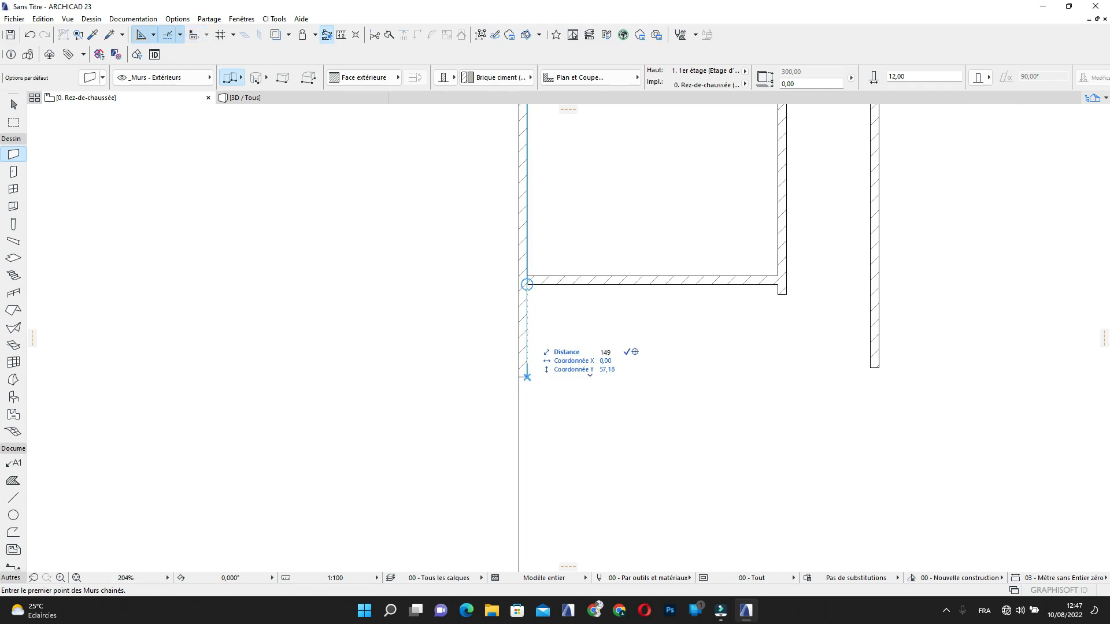
key("Return")
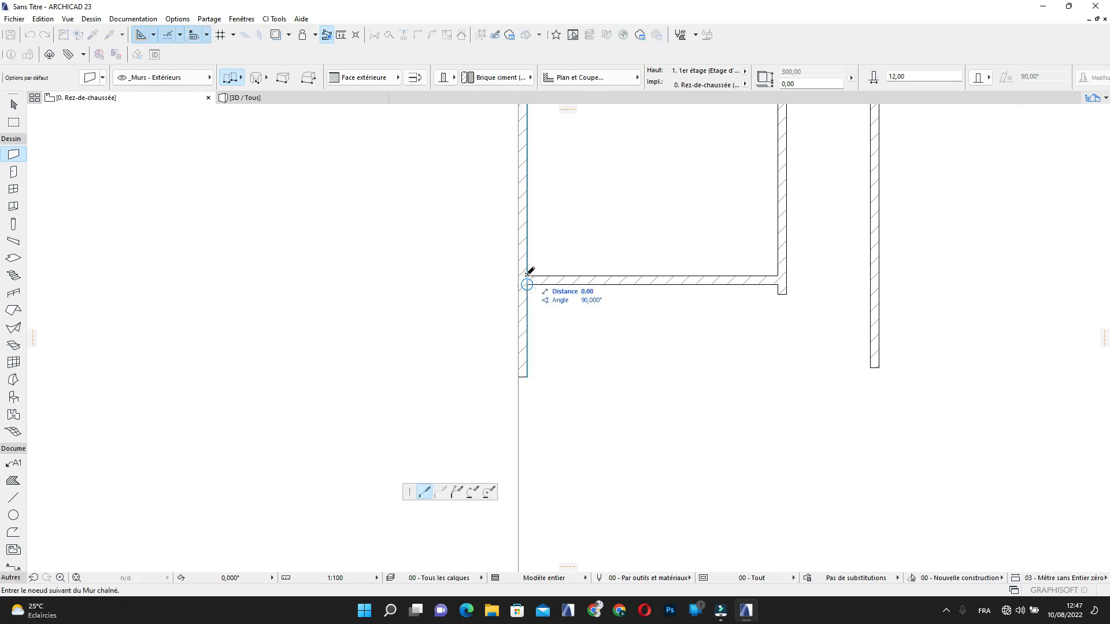
key("Escape")
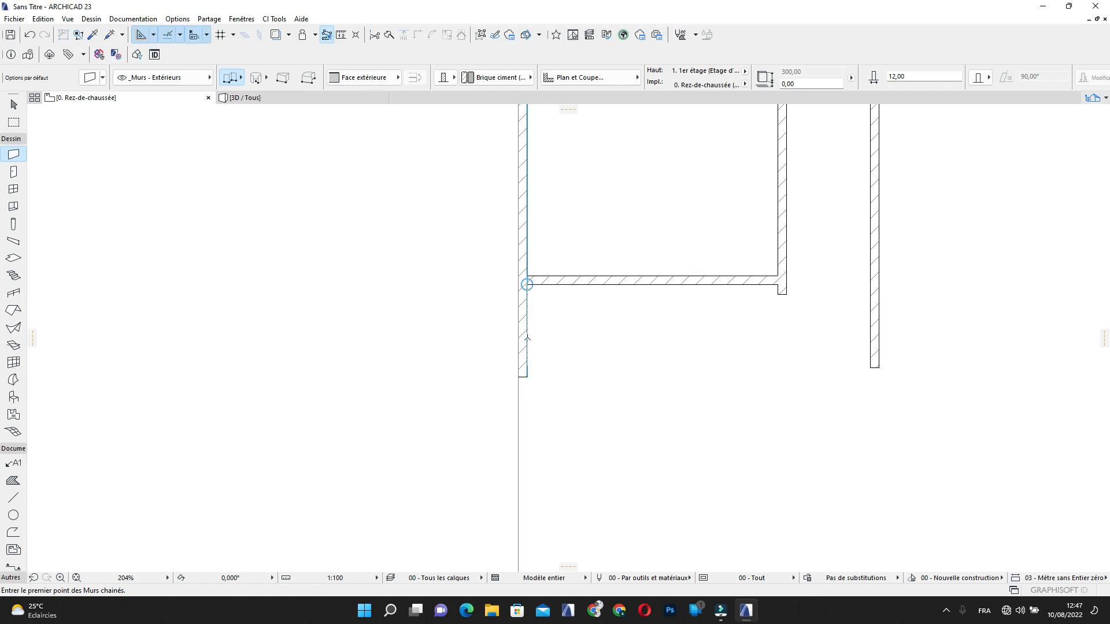
type("0")
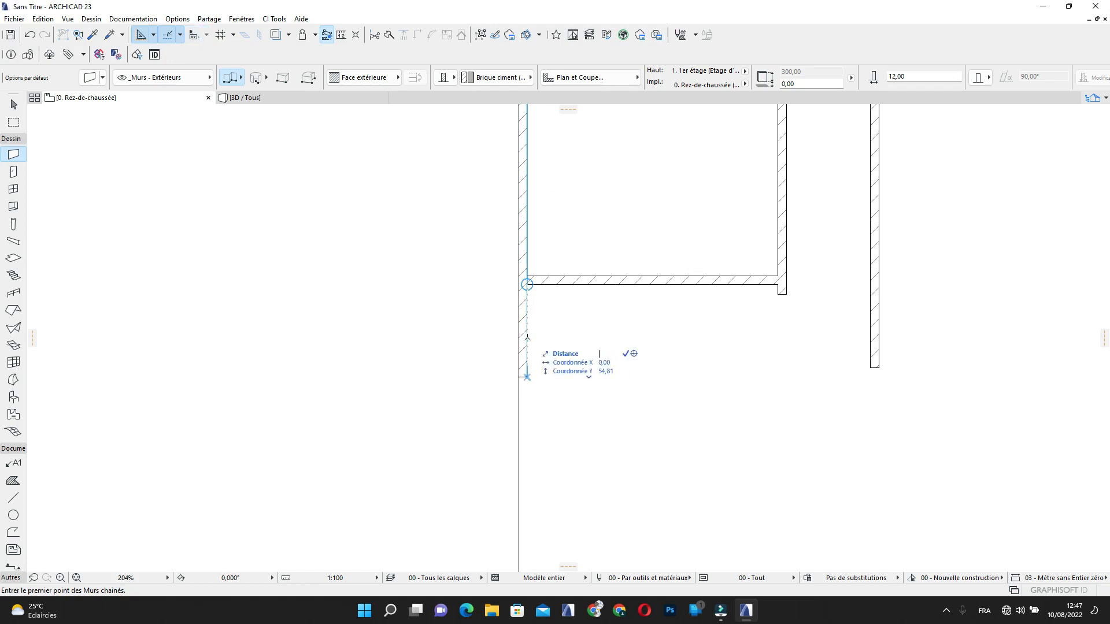
type("1")
key("Return")
key("Escape")
key("Escape")
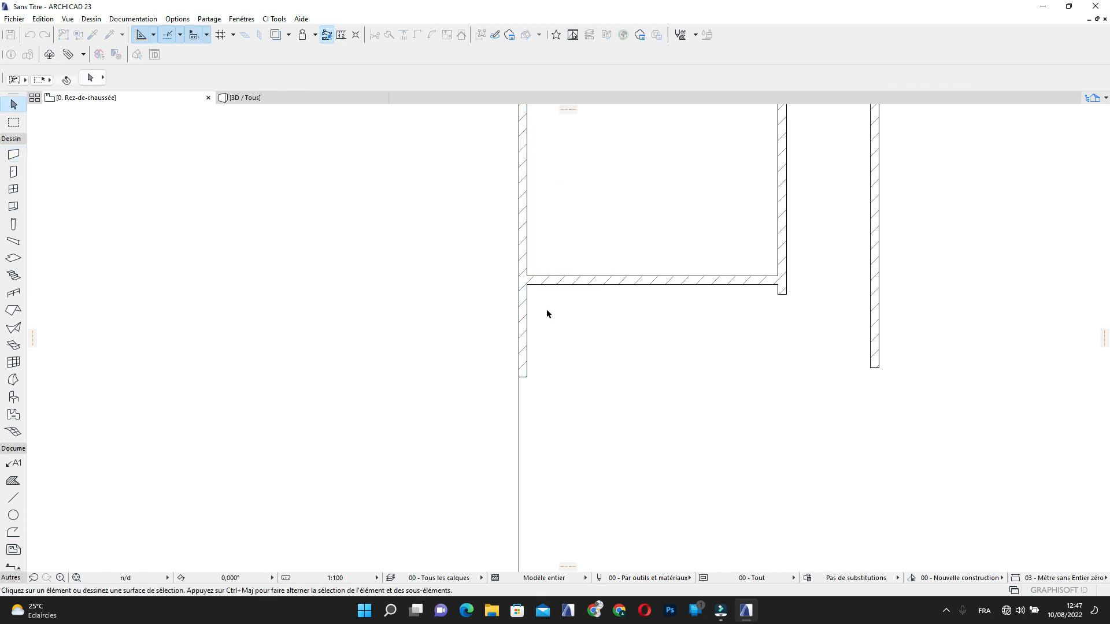
scroll(535, 298, "up", 2)
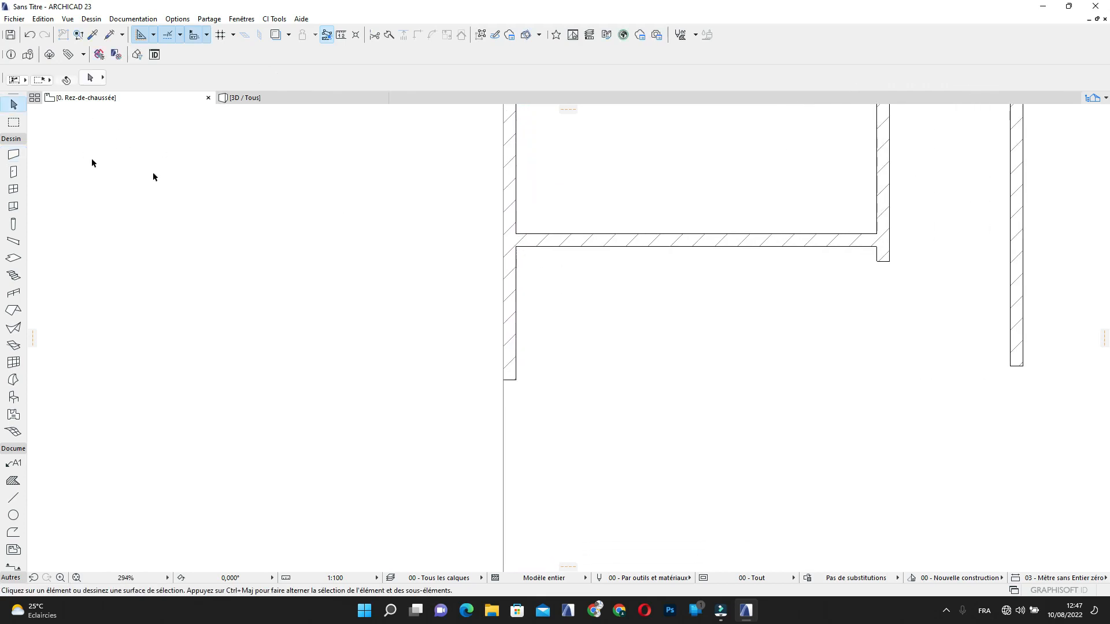
left_click(568, 235, "alt")
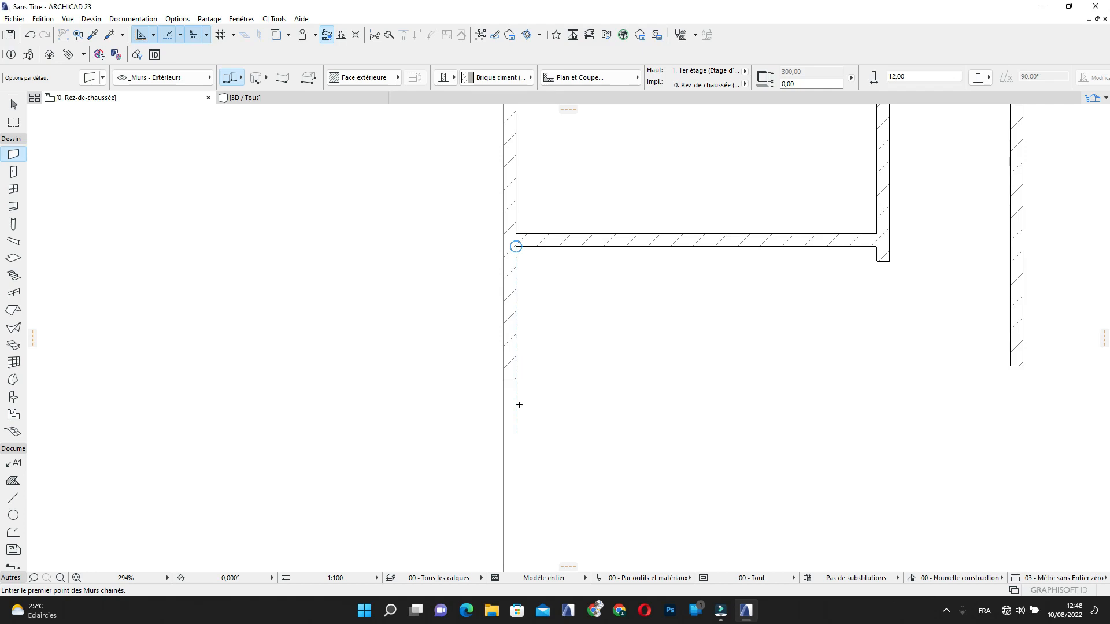
key("Escape")
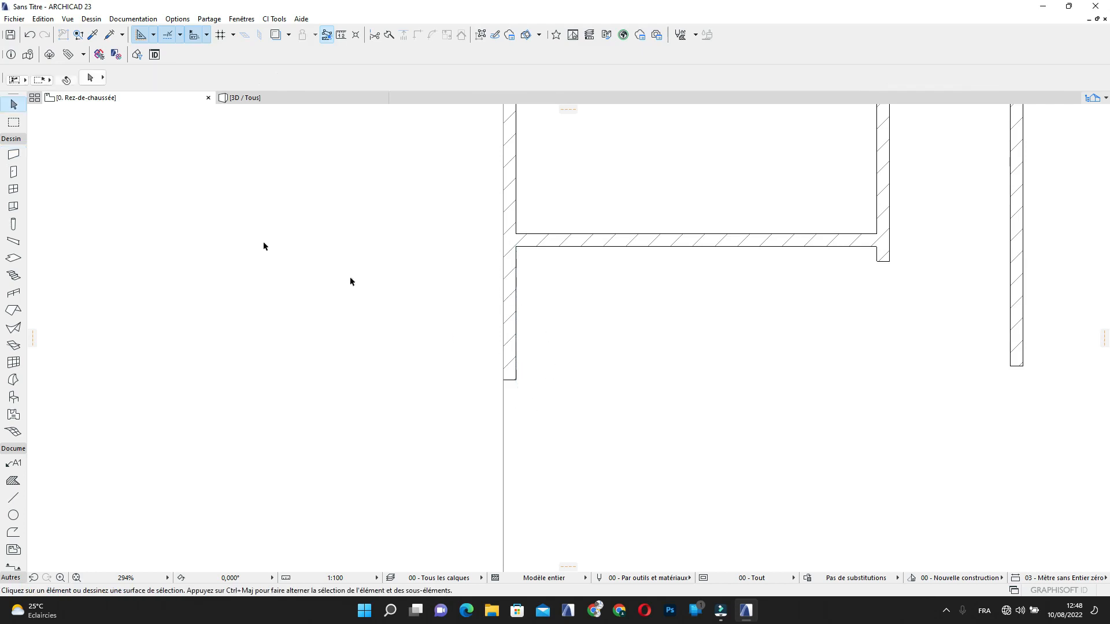
left_click(13, 154)
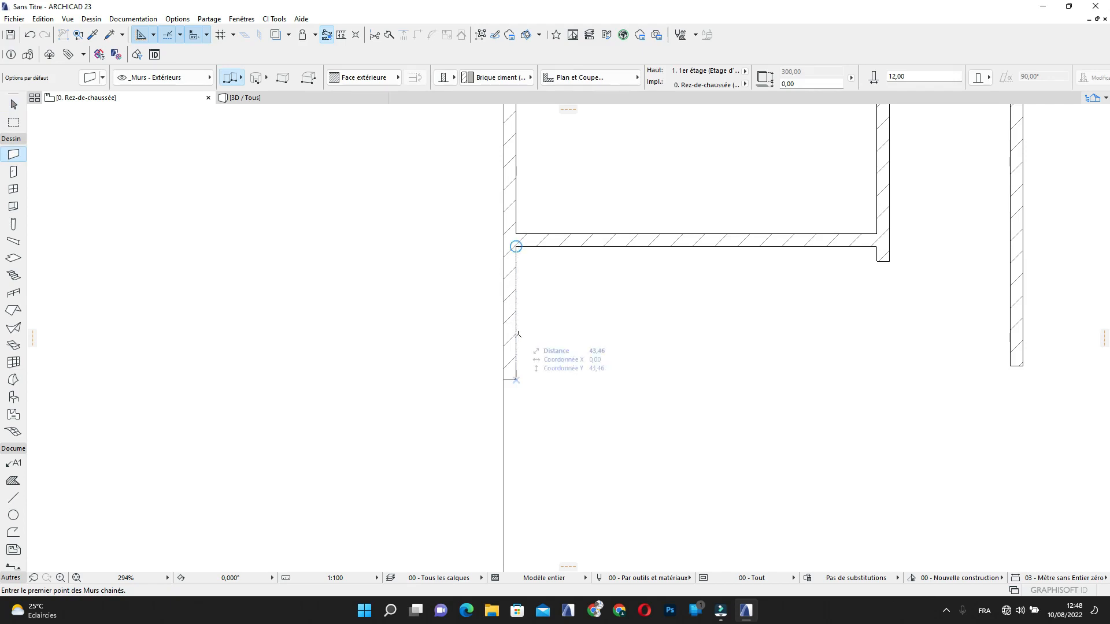
type("140")
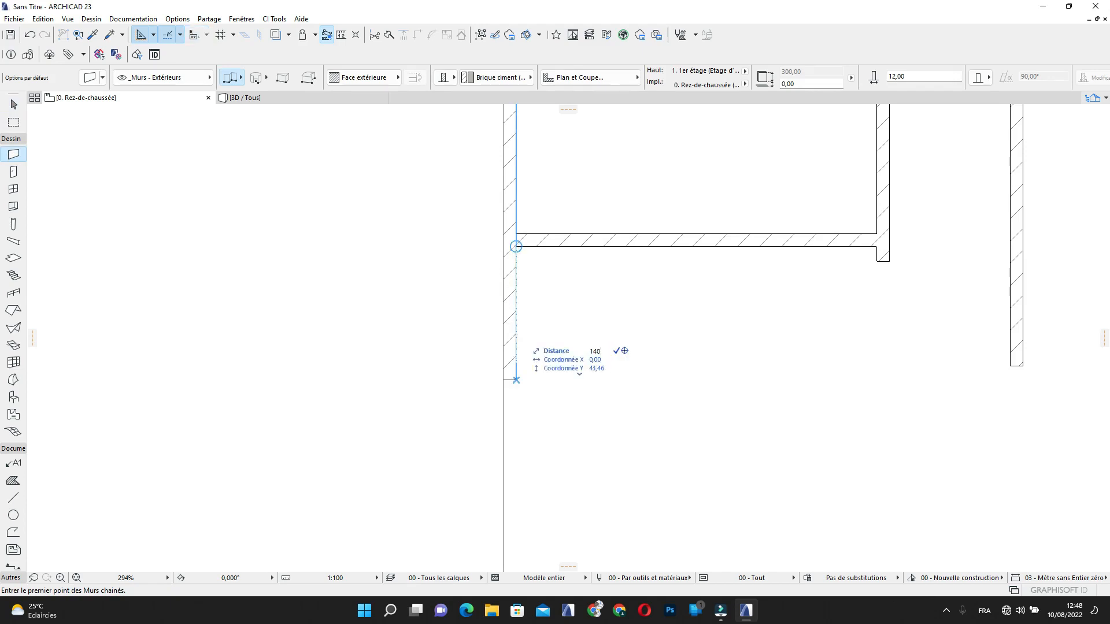
key("Return")
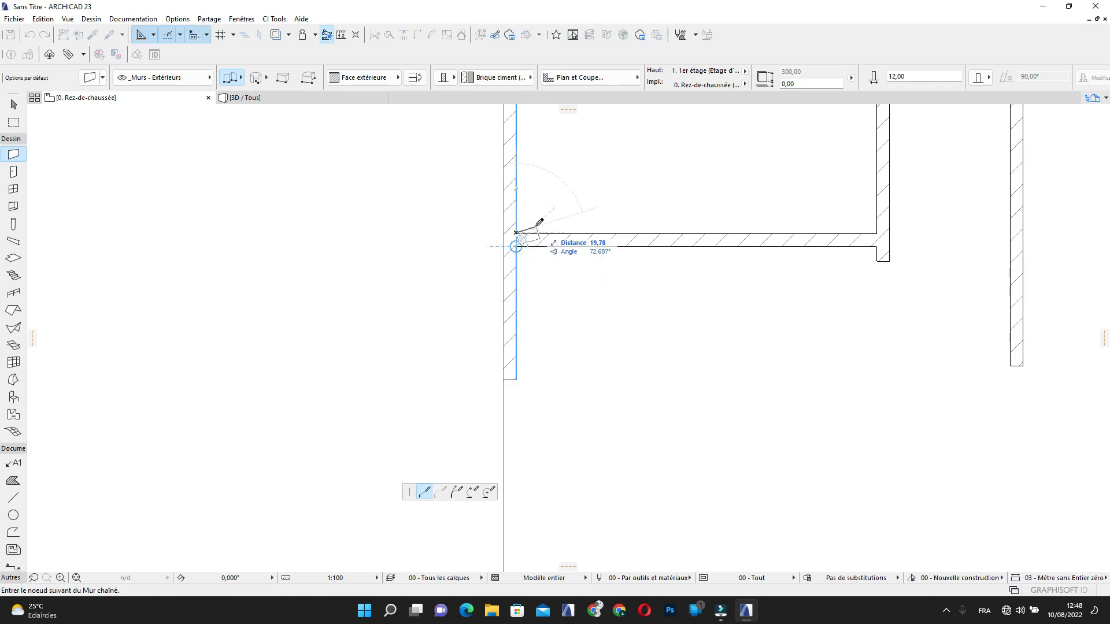
key("Escape")
key("Escape")
scroll(556, 272, "down", 2)
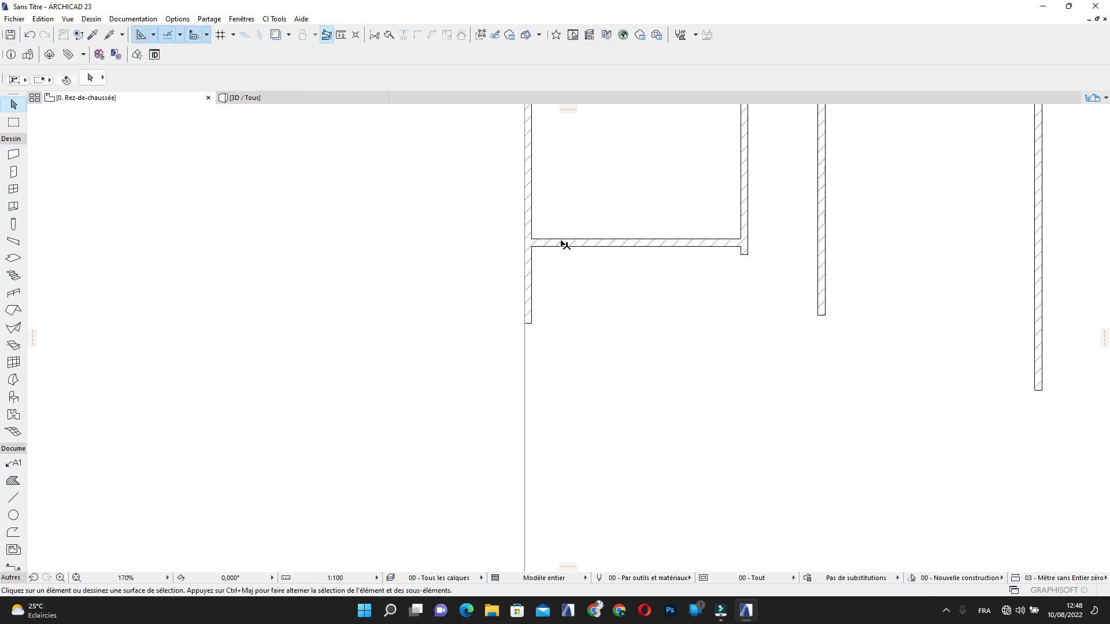
Copy the lowest horizontal partition 152 cm straight down, keeping the original in place
scroll(559, 243, "up", 2)
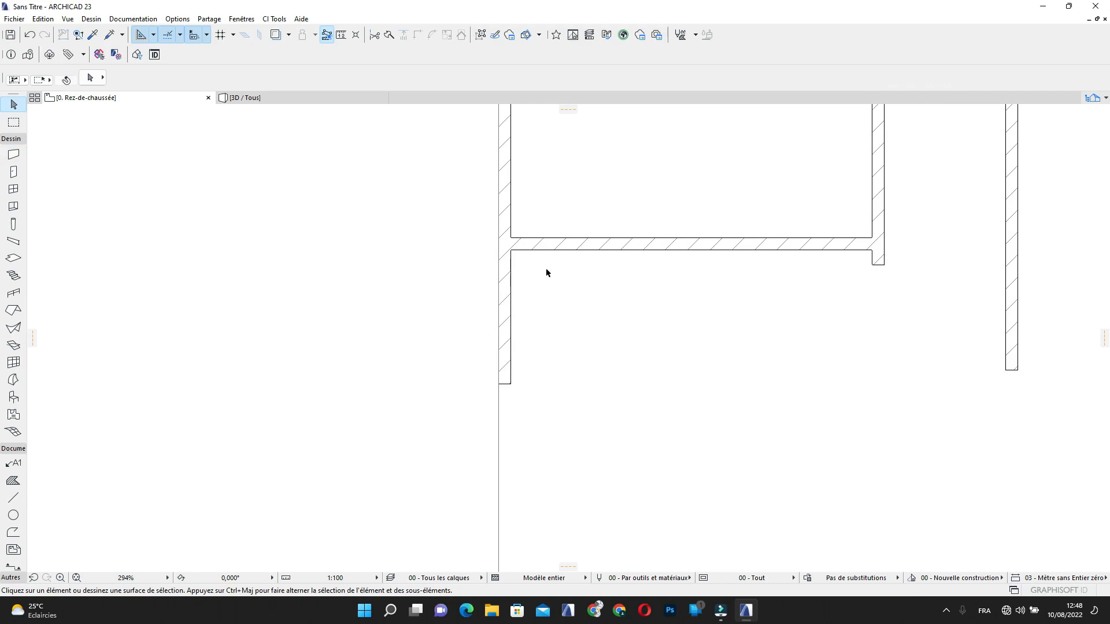
left_click(545, 245)
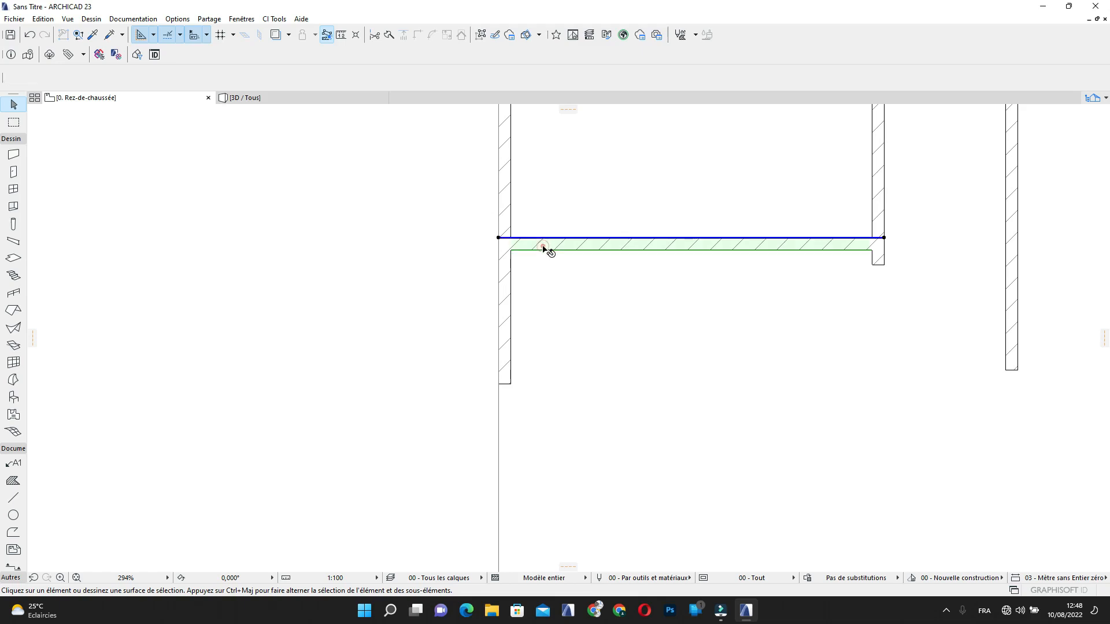
left_click(536, 238)
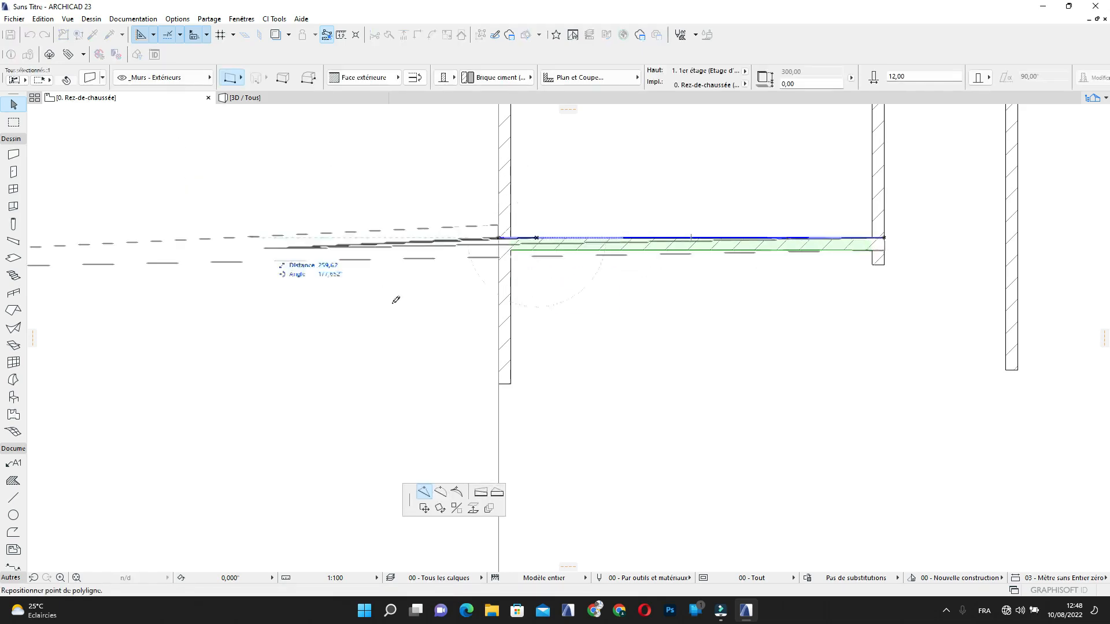
left_click(424, 508)
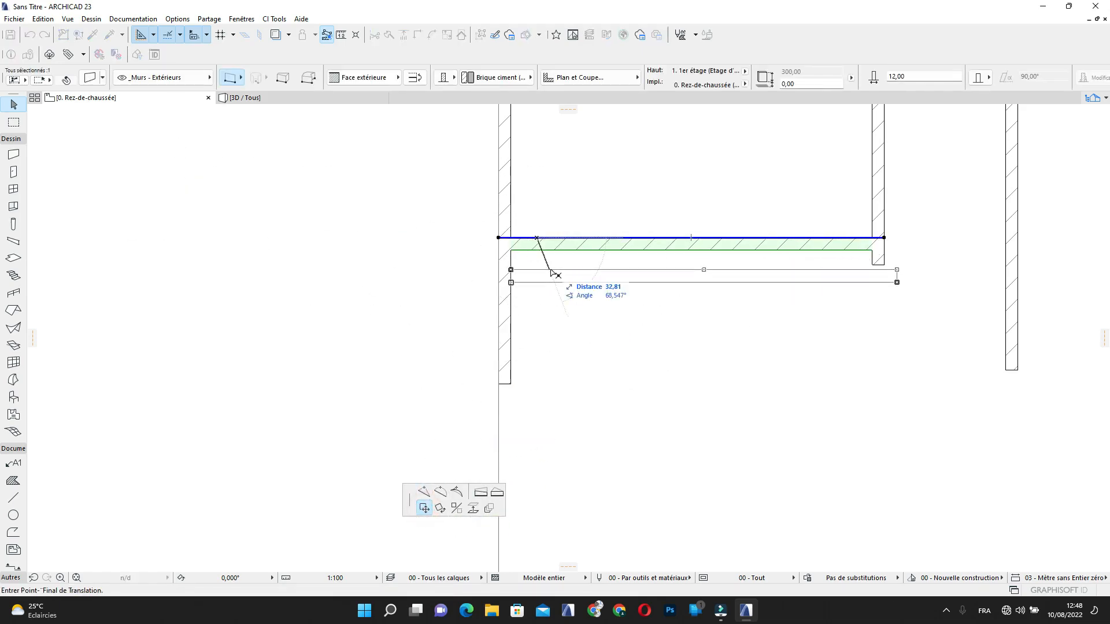
key("ctrl")
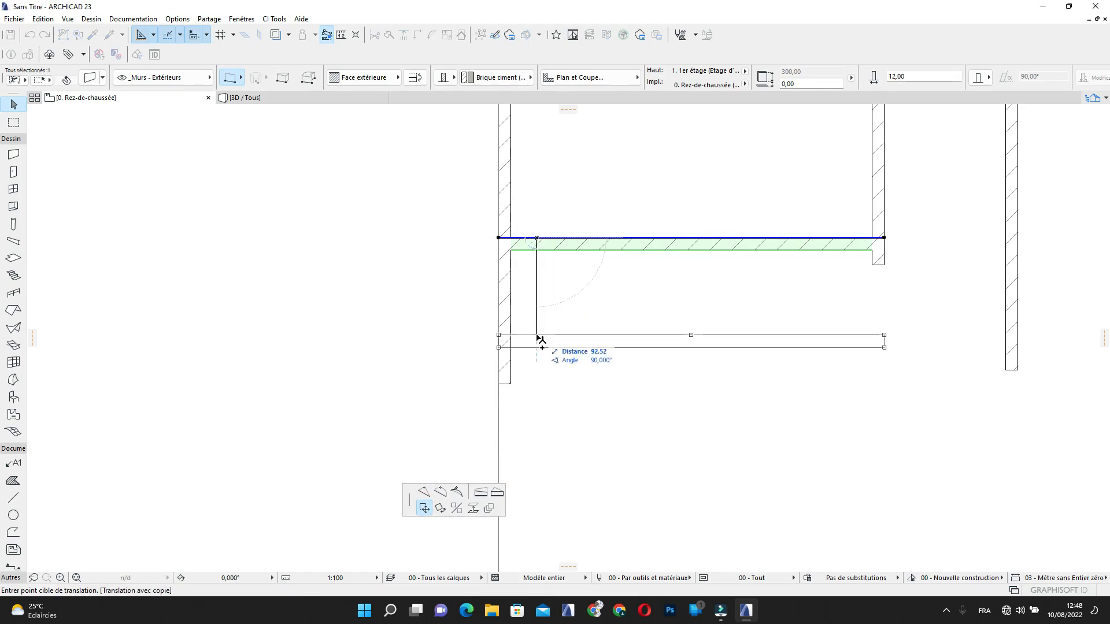
type("1")
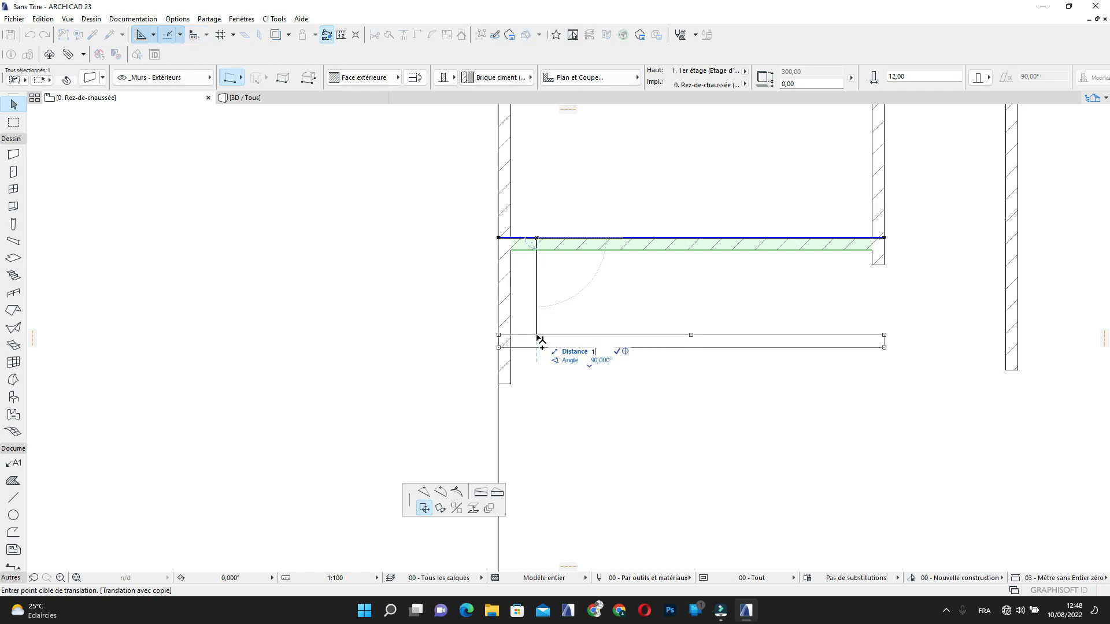
type("52")
key("Return")
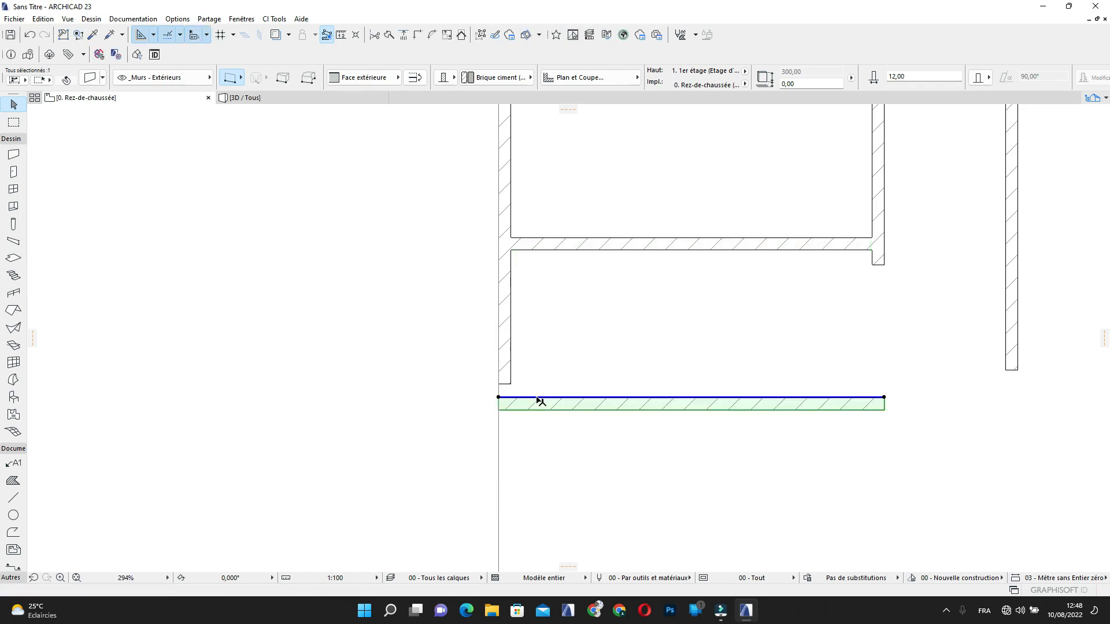
Undo the trim that removed the lower end of the left exterior wall
scroll(681, 332, "down", 3)
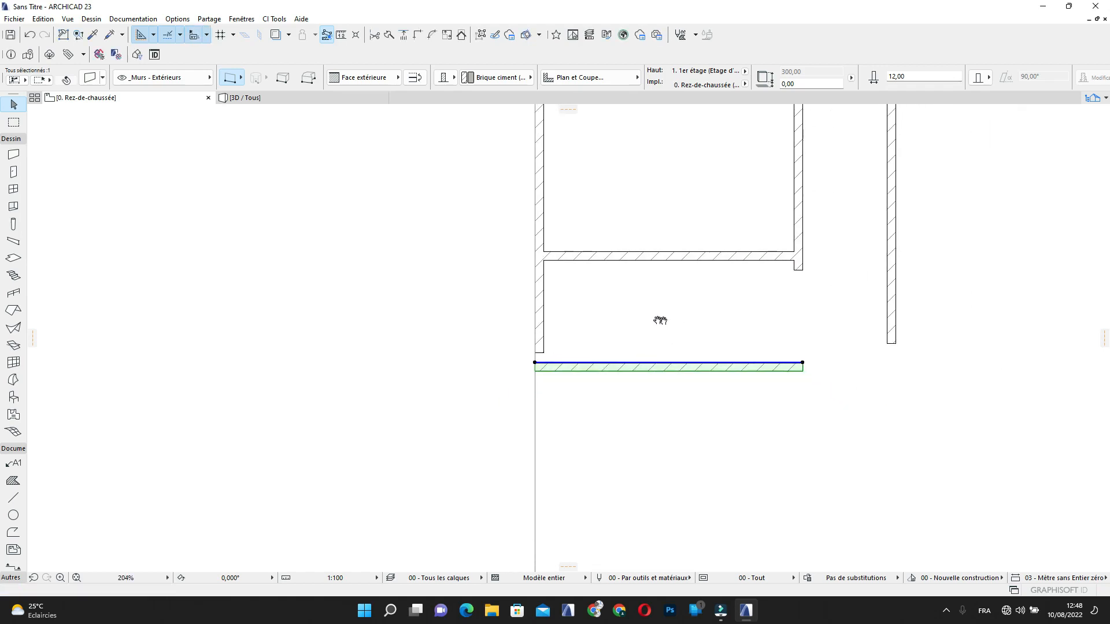
scroll(574, 318, "up", 3)
key("Escape")
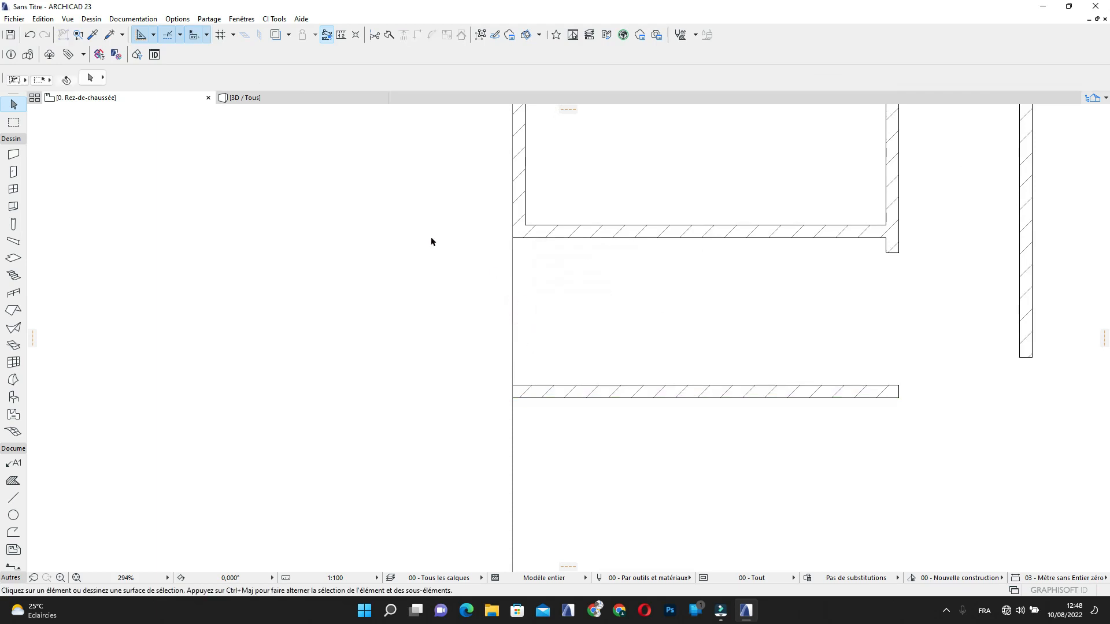
left_click(28, 34)
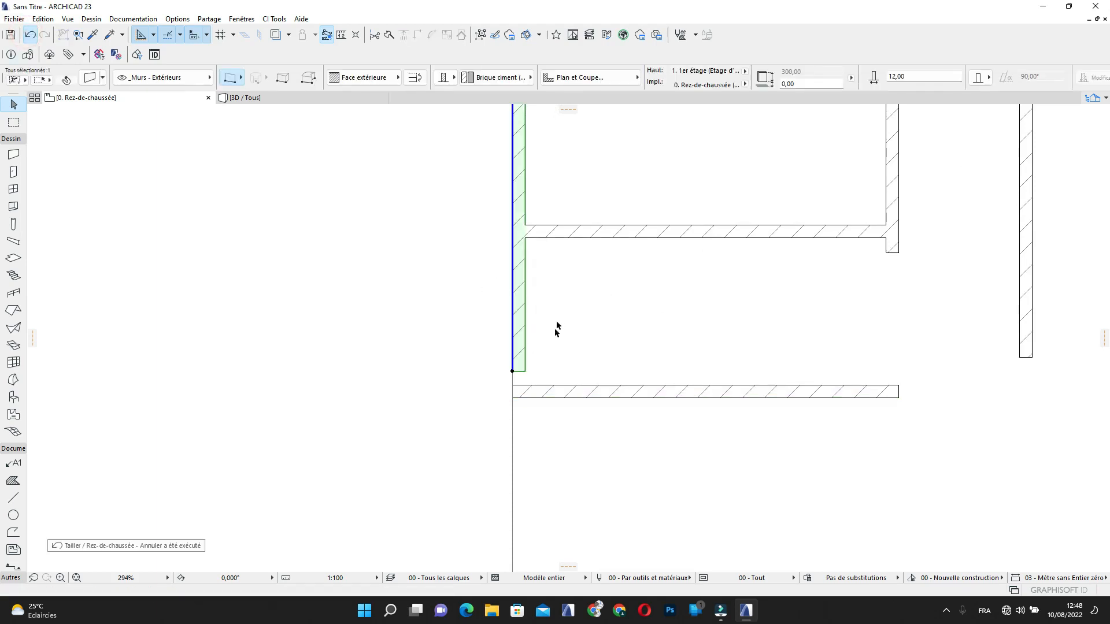
Extend the left exterior wall to meet the copied horizontal wall and join both in a corner
left_click(580, 389, "shift")
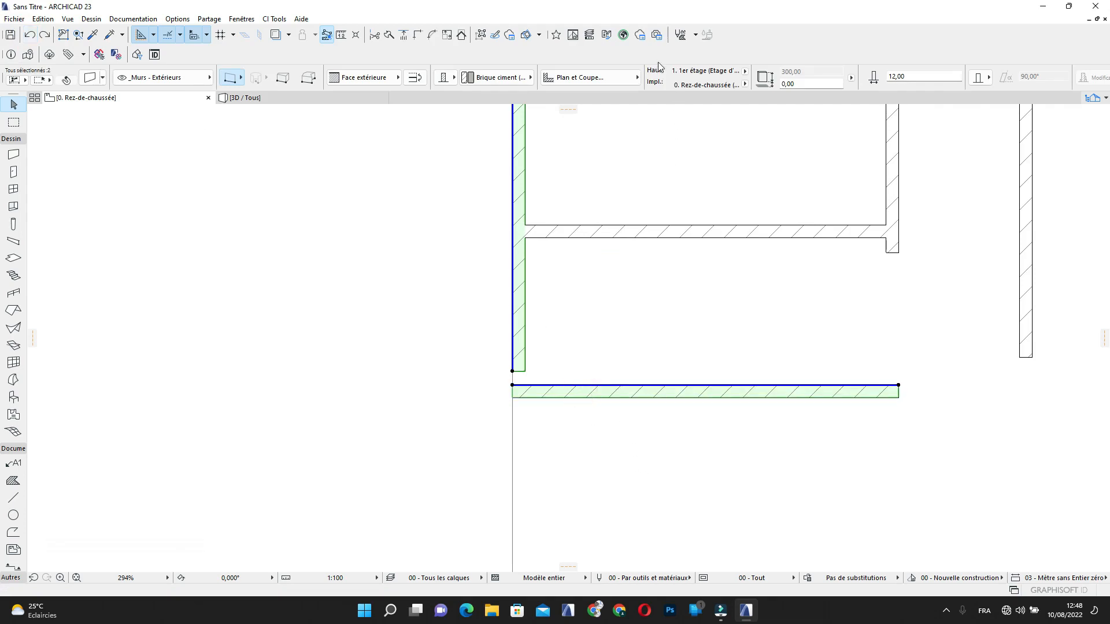
left_click(415, 35)
key("Escape")
scroll(745, 370, "down", 10)
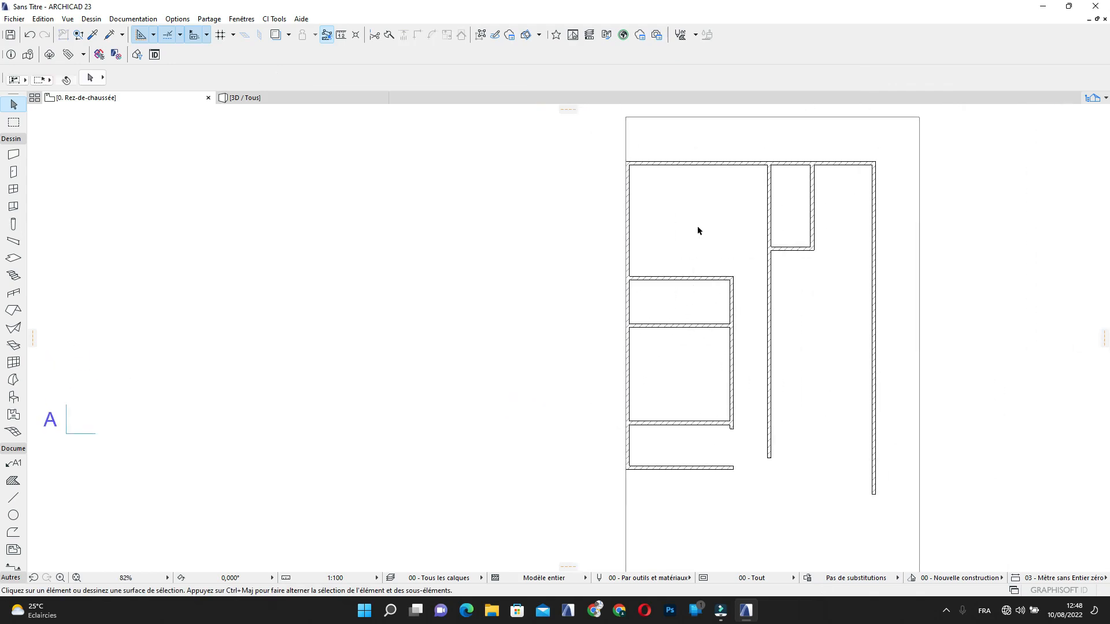
scroll(729, 344, "up", 3)
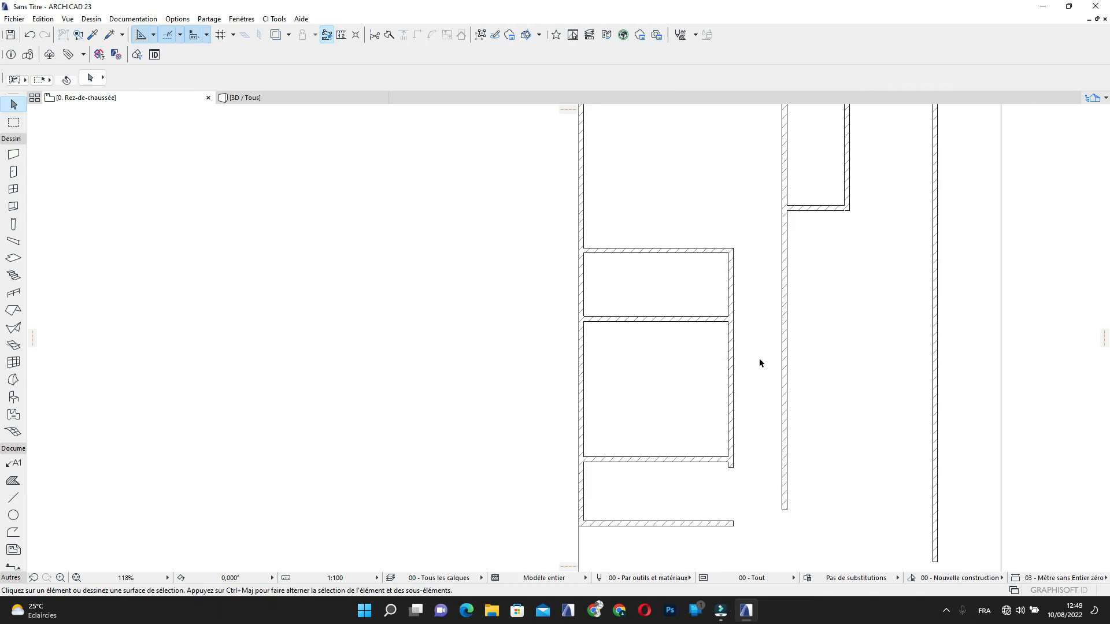
scroll(741, 356, "down", 1)
middle_click_drag(738, 366, 734, 302)
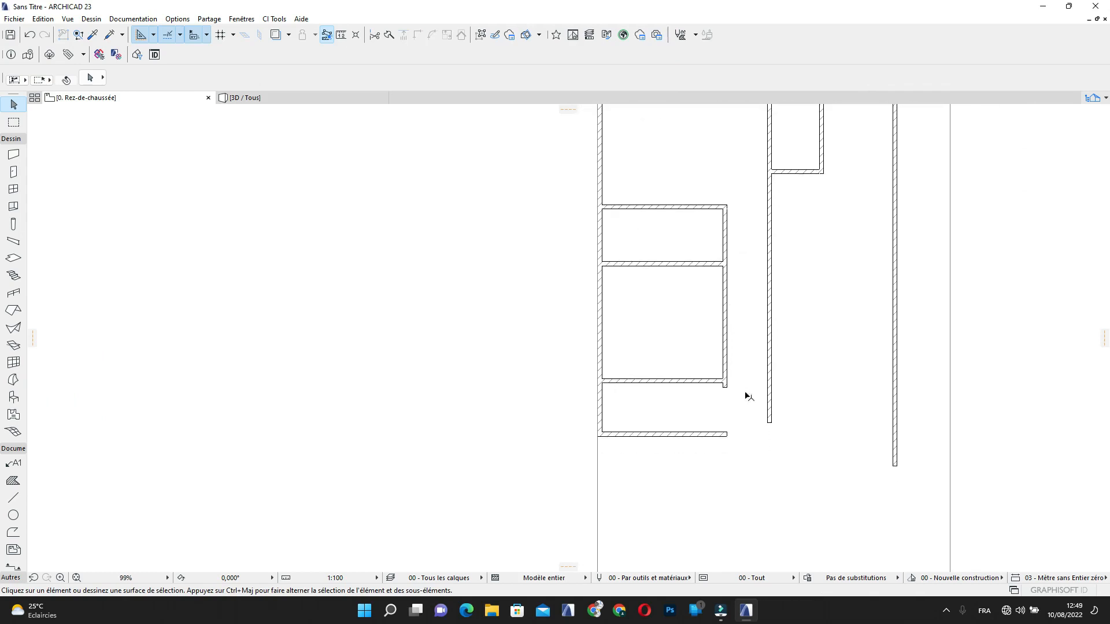
middle_click_drag(747, 394, 754, 277)
middle_click_drag(693, 343, 688, 285)
scroll(642, 254, "up", 3)
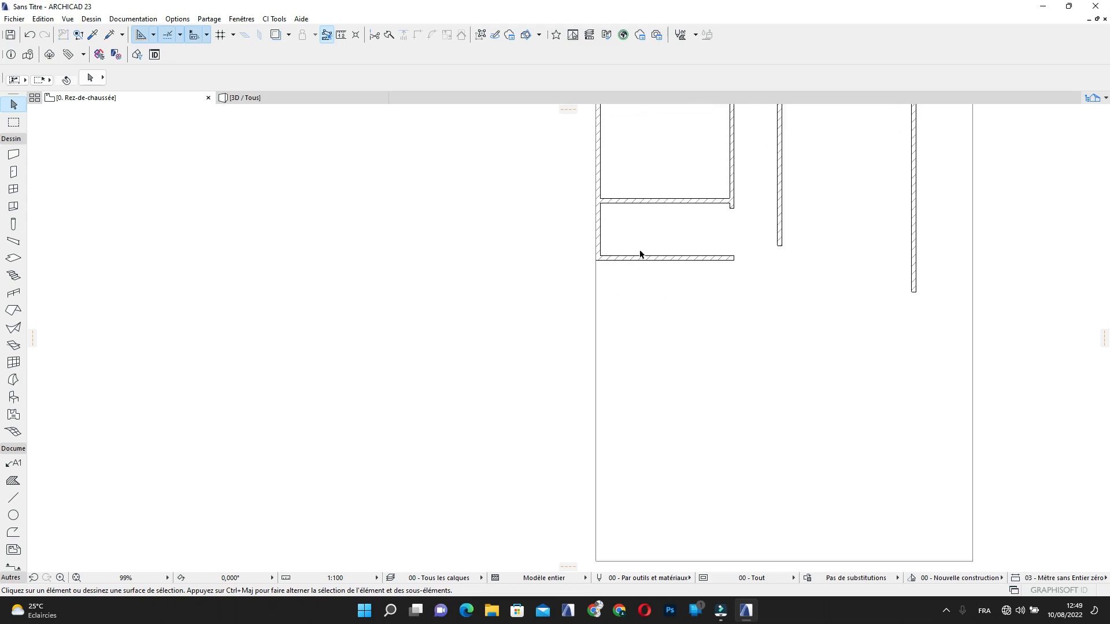
scroll(603, 262, "up", 3)
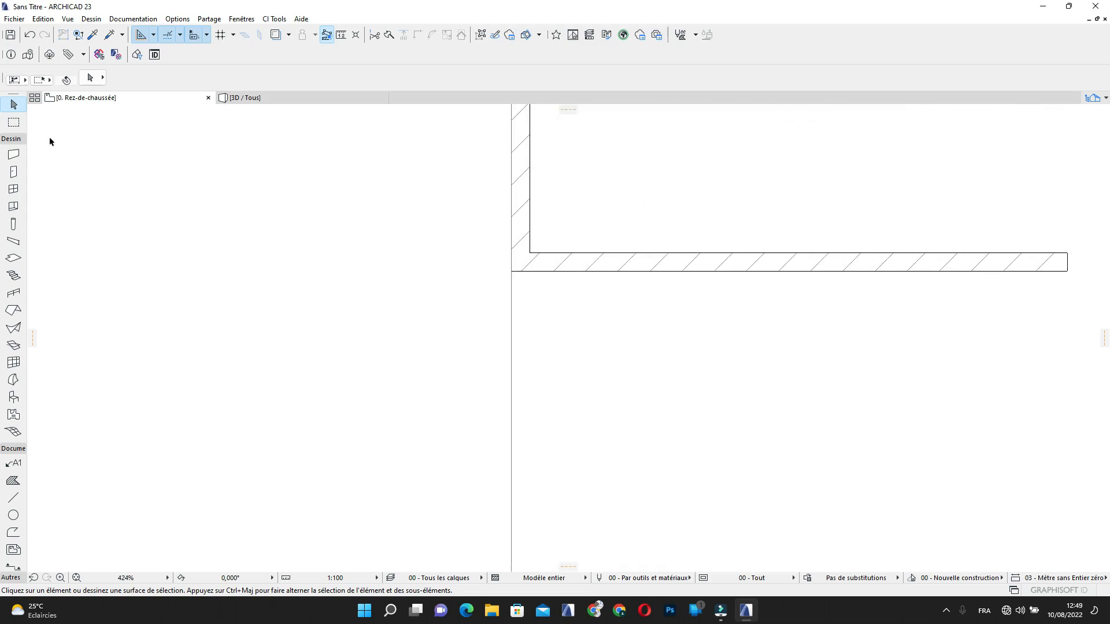
Draw a horizontal partition from the right exterior wall's inner face to the narrow upper room's right wall, slightly above that room's lower wall, with its thickness below the reference line
left_click(13, 155)
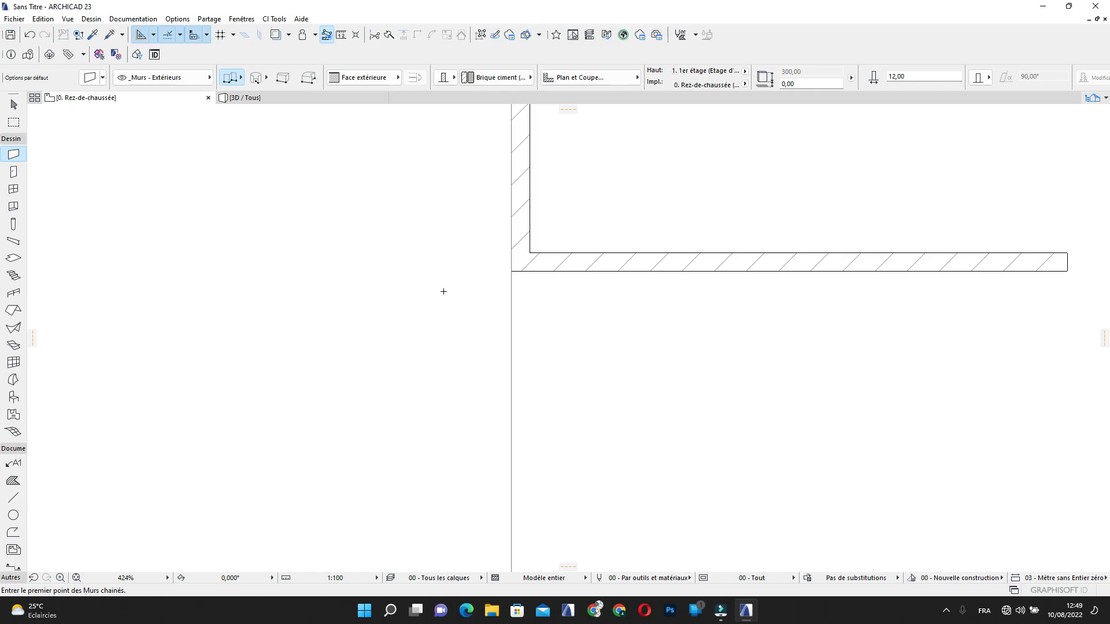
scroll(764, 325, "down", 8)
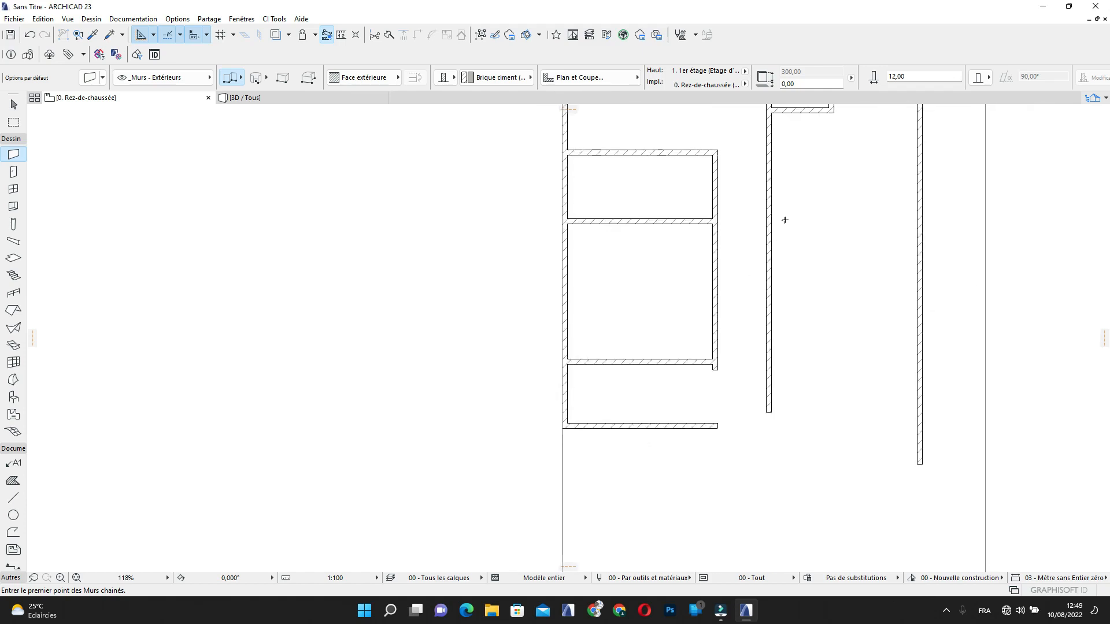
scroll(781, 229, "up", 2)
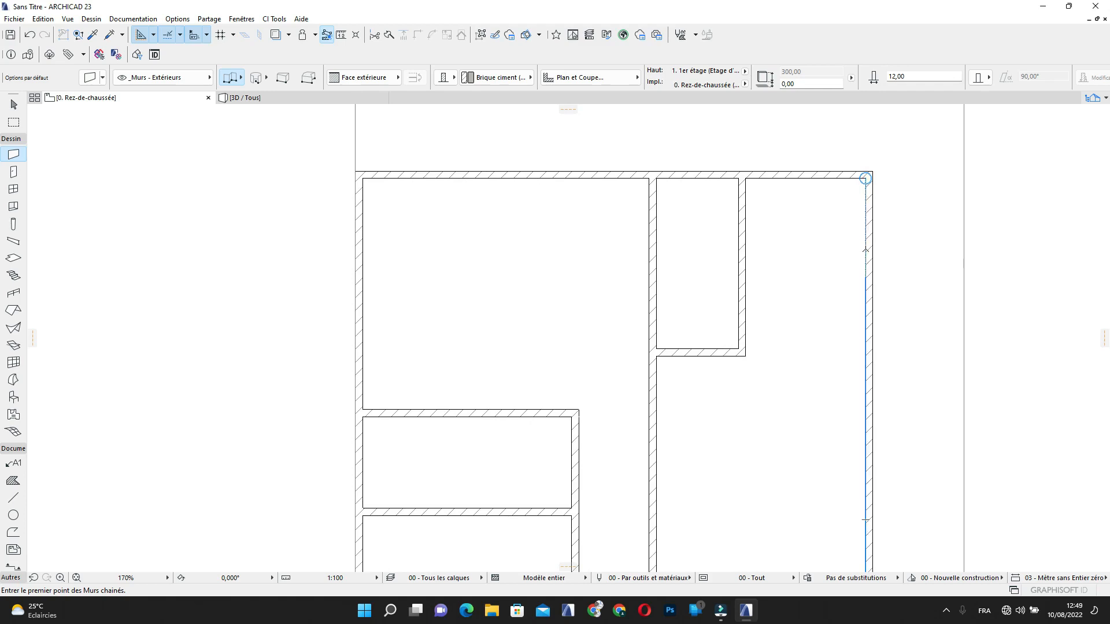
type("5")
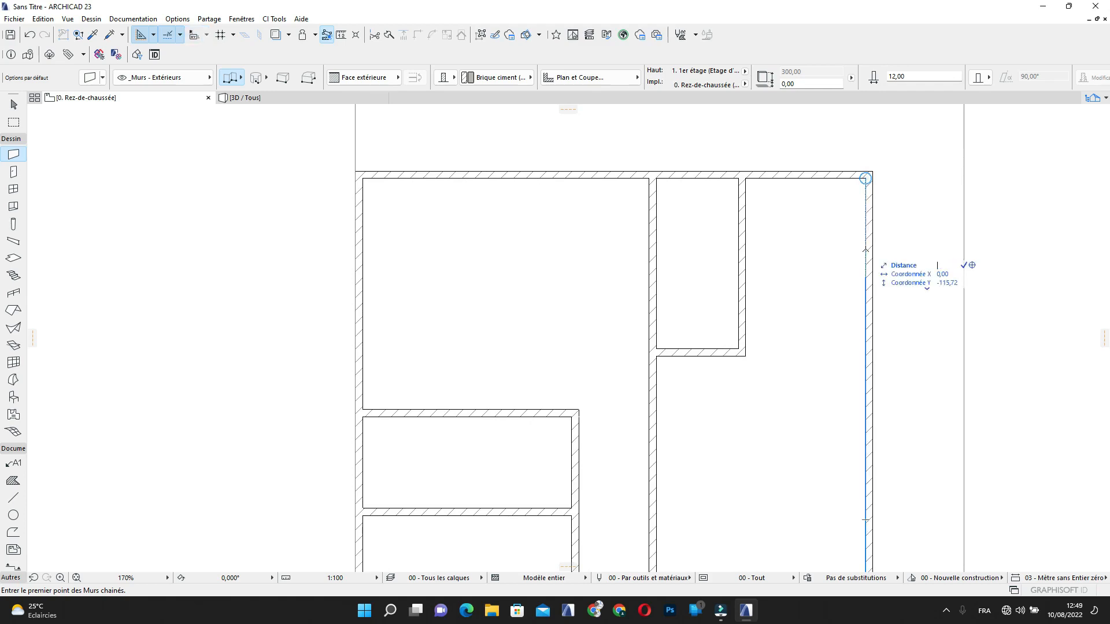
type("05")
key("Return")
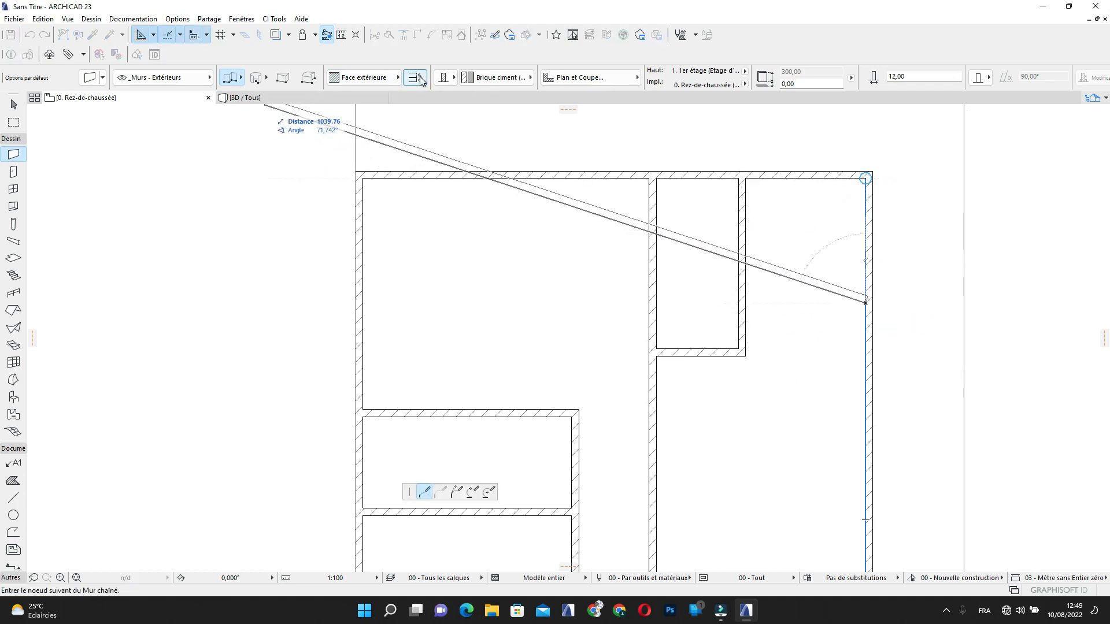
right_click(745, 302)
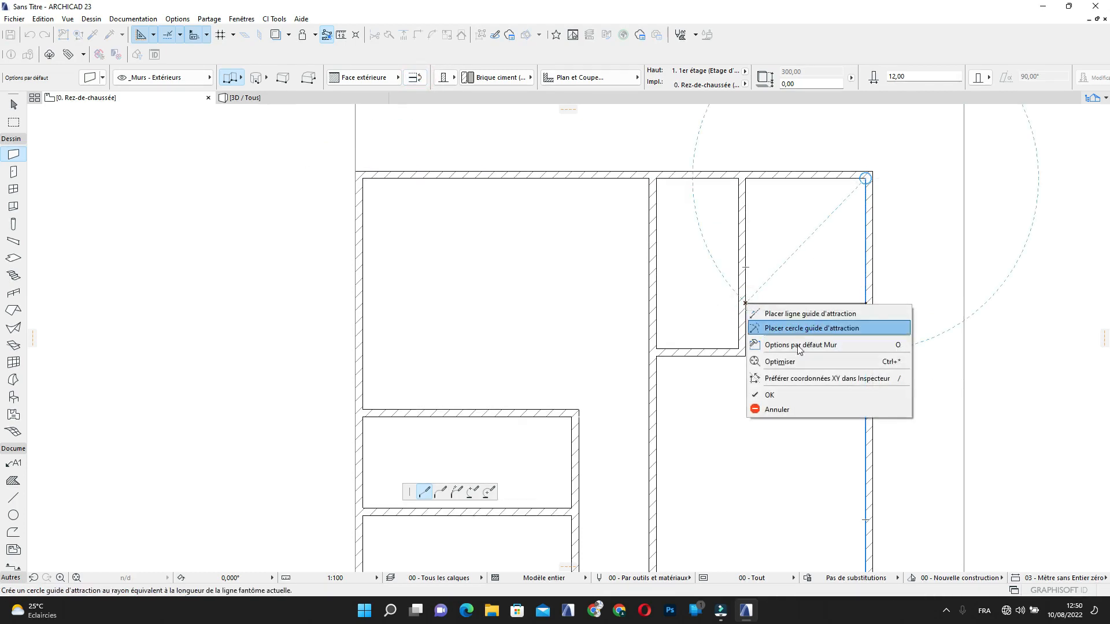
left_click(785, 395)
scroll(783, 392, "down", 1)
middle_click_drag(783, 391, 803, 253)
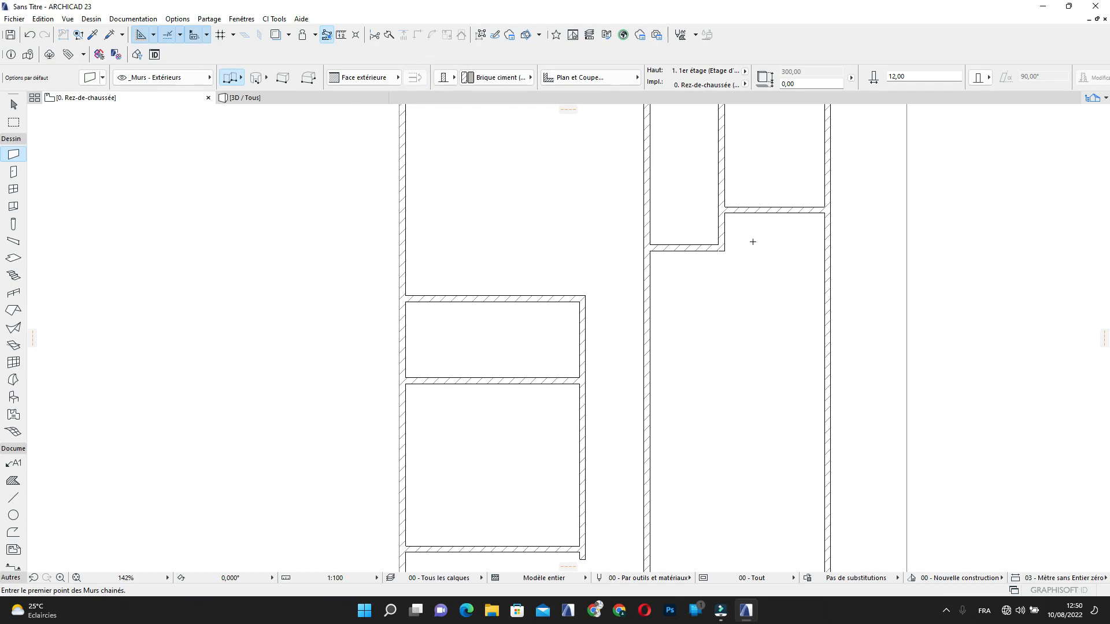
scroll(782, 316, "down", 2)
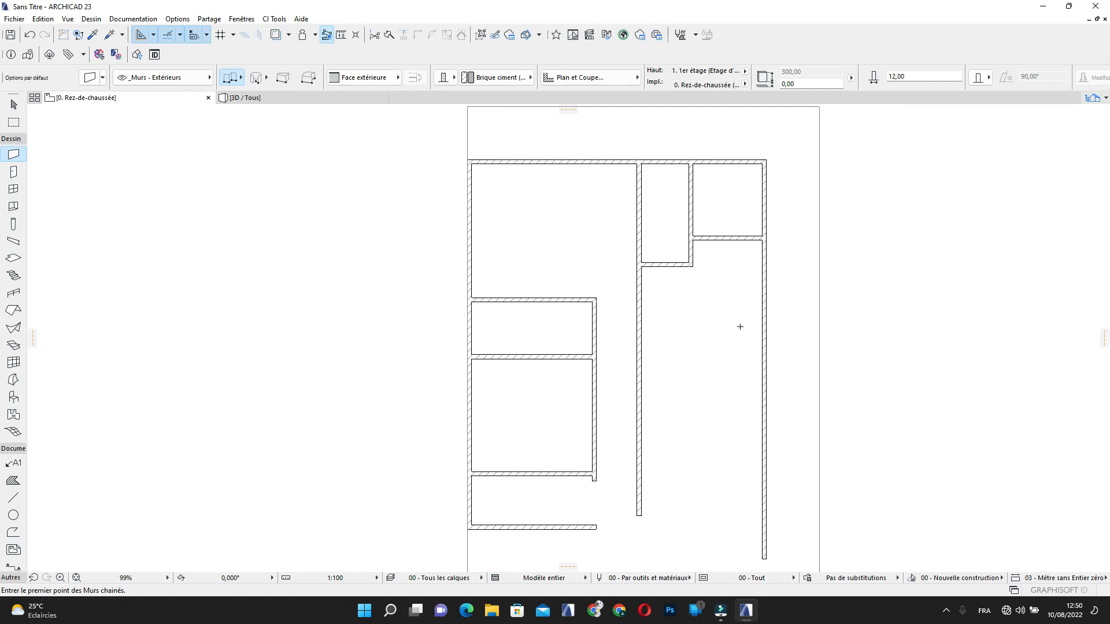
middle_click_drag(741, 349, 755, 280)
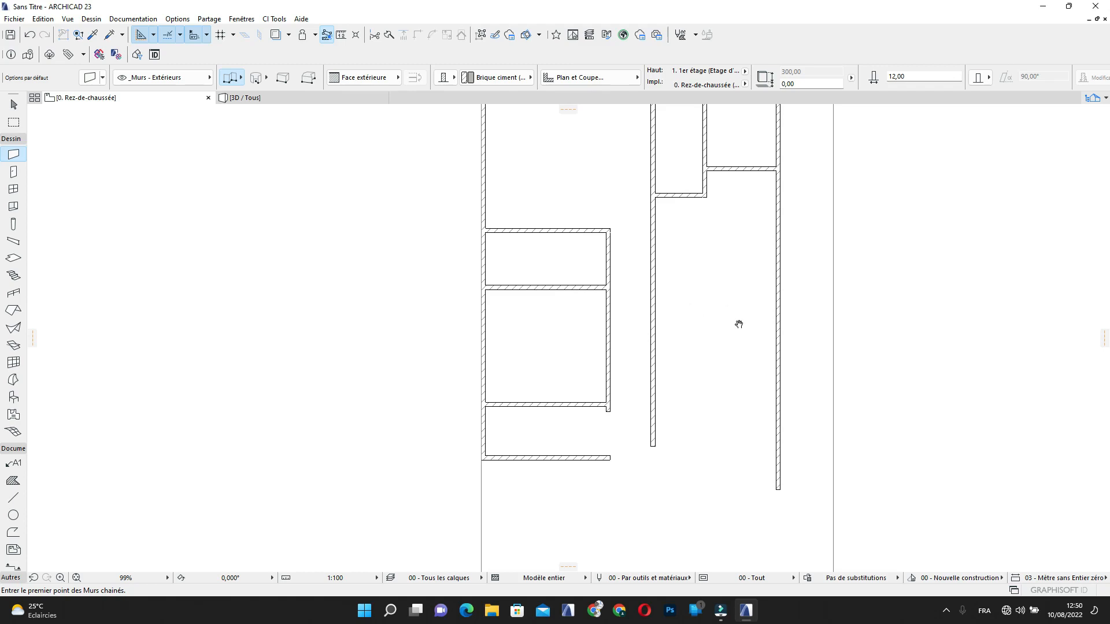
middle_click_drag(739, 322, 701, 272)
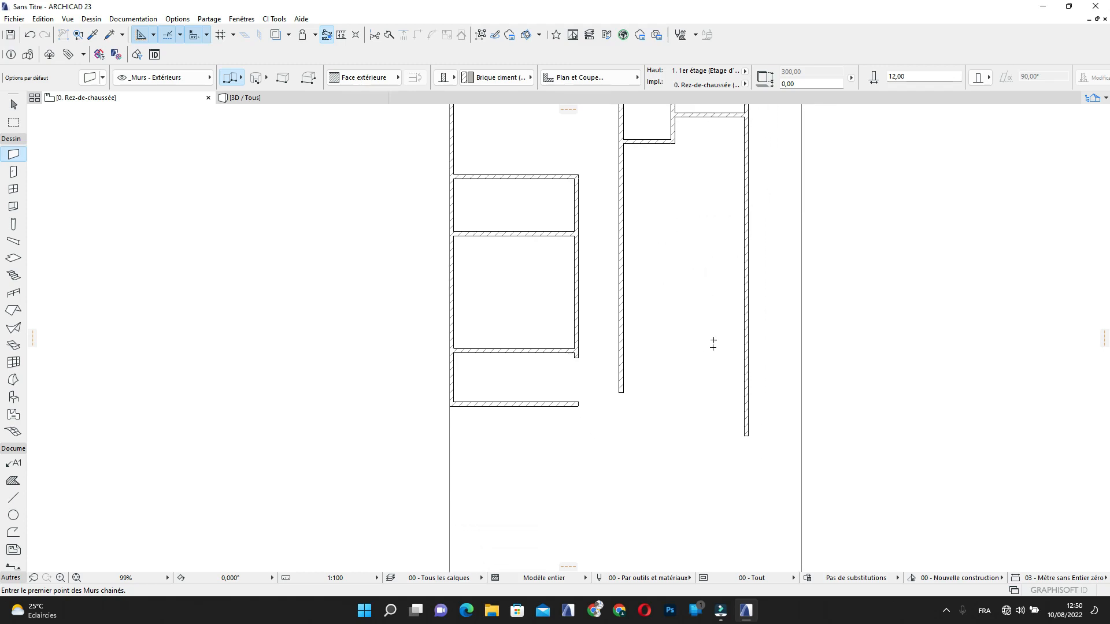
middle_click_drag(694, 345, 686, 295)
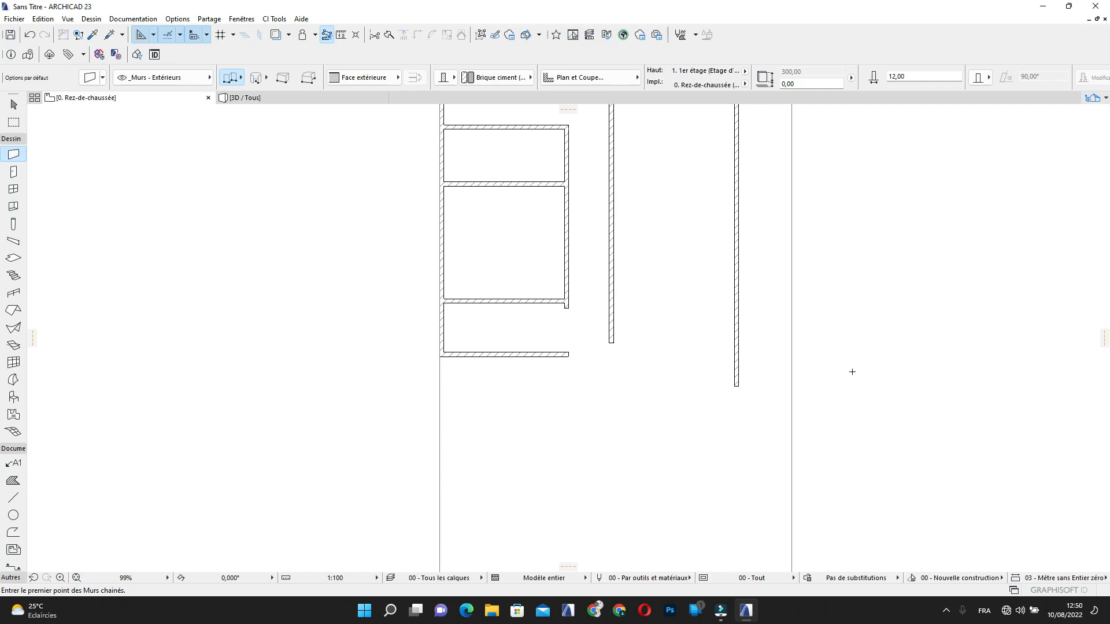
scroll(451, 365, "up", 5)
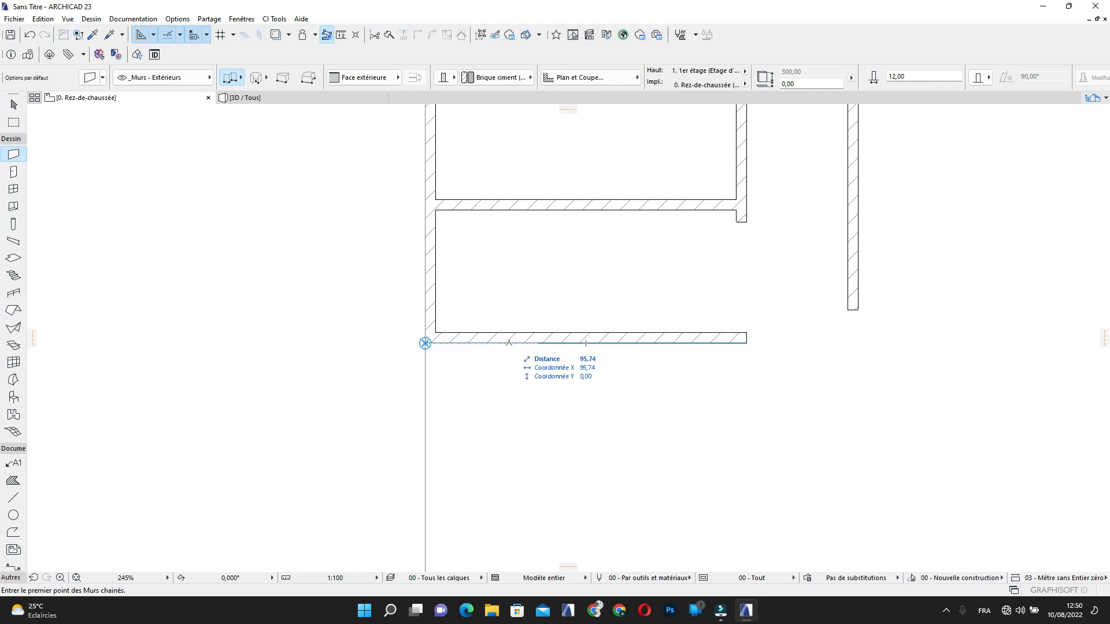
key("Escape")
scroll(721, 347, "down", 3)
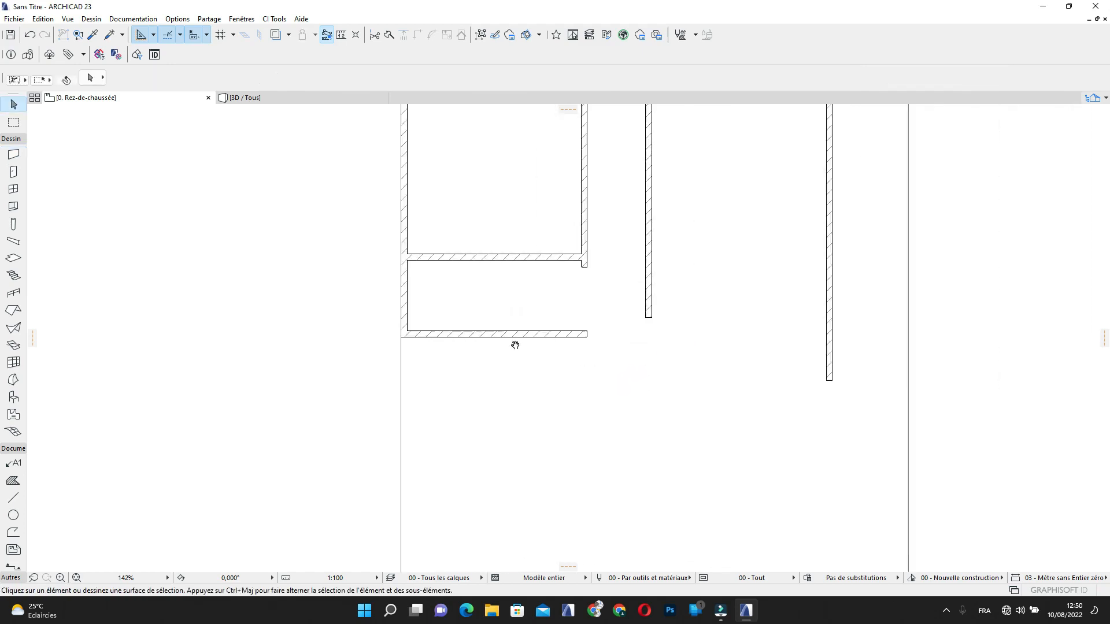
Draw a 335 cm horizontal wall leftward from the right exterior wall's lower outer corner, with its thickness above the reference line
scroll(776, 382, "up", 3)
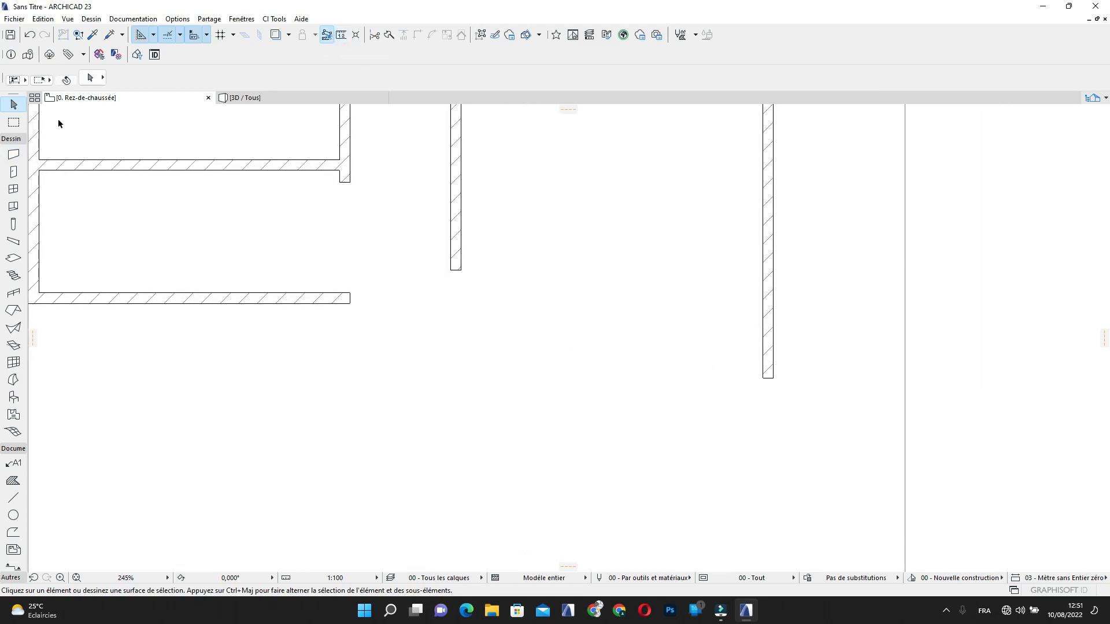
left_click(13, 154)
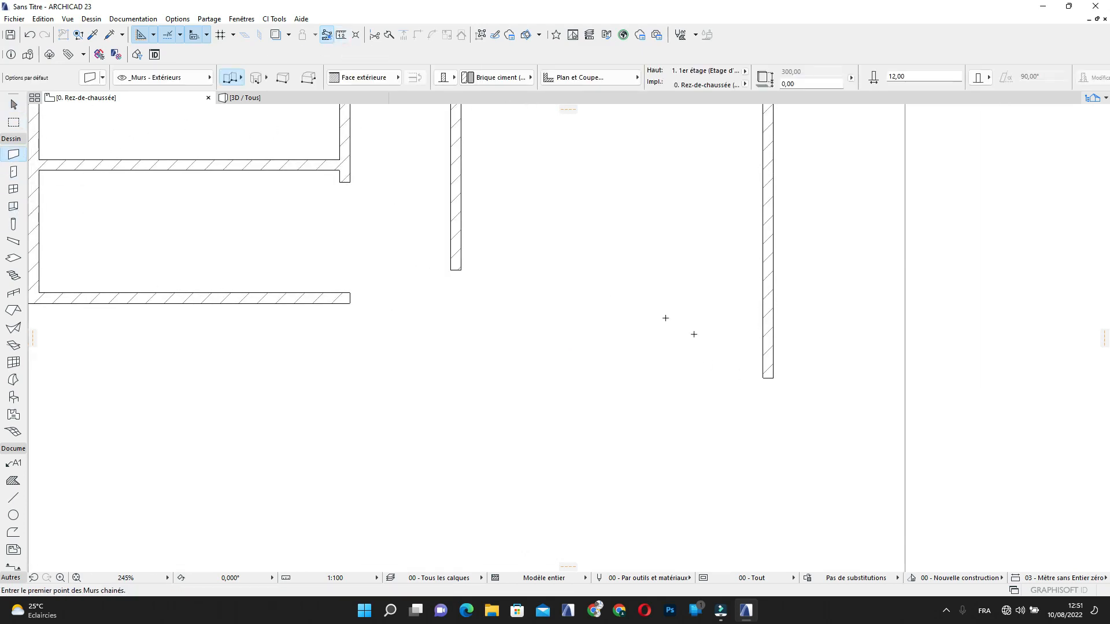
left_click(772, 378)
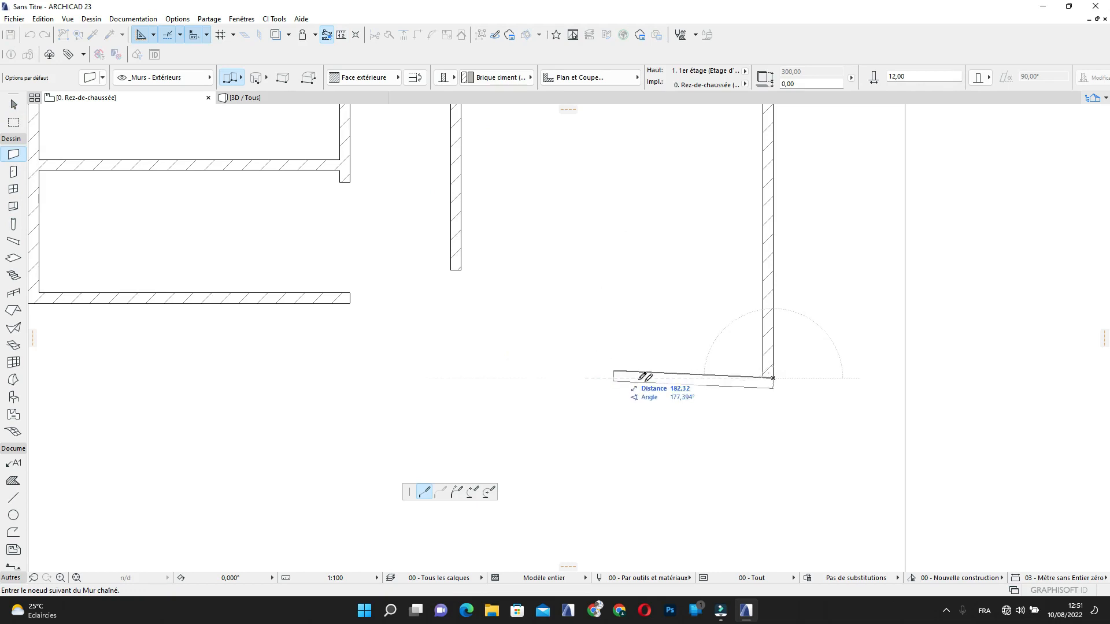
left_click(414, 77)
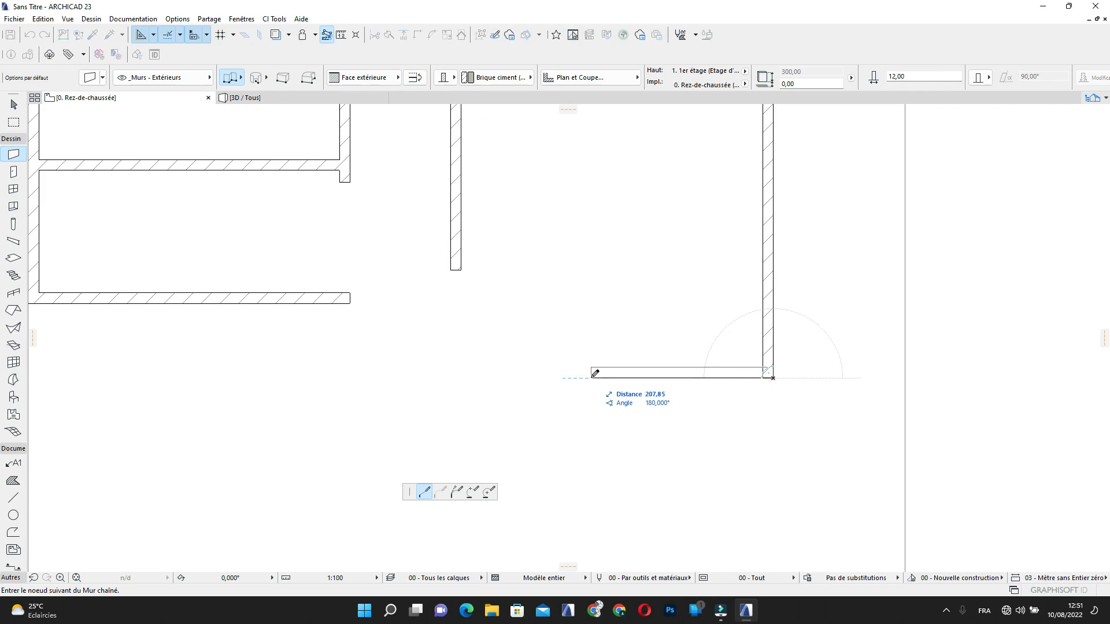
type("335")
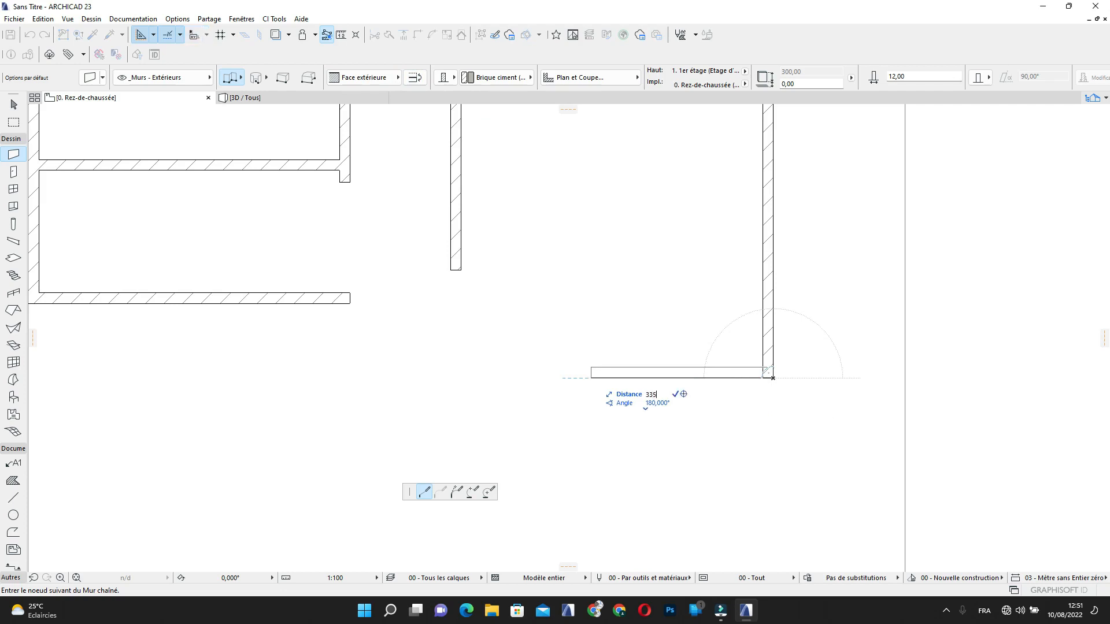
key("Return")
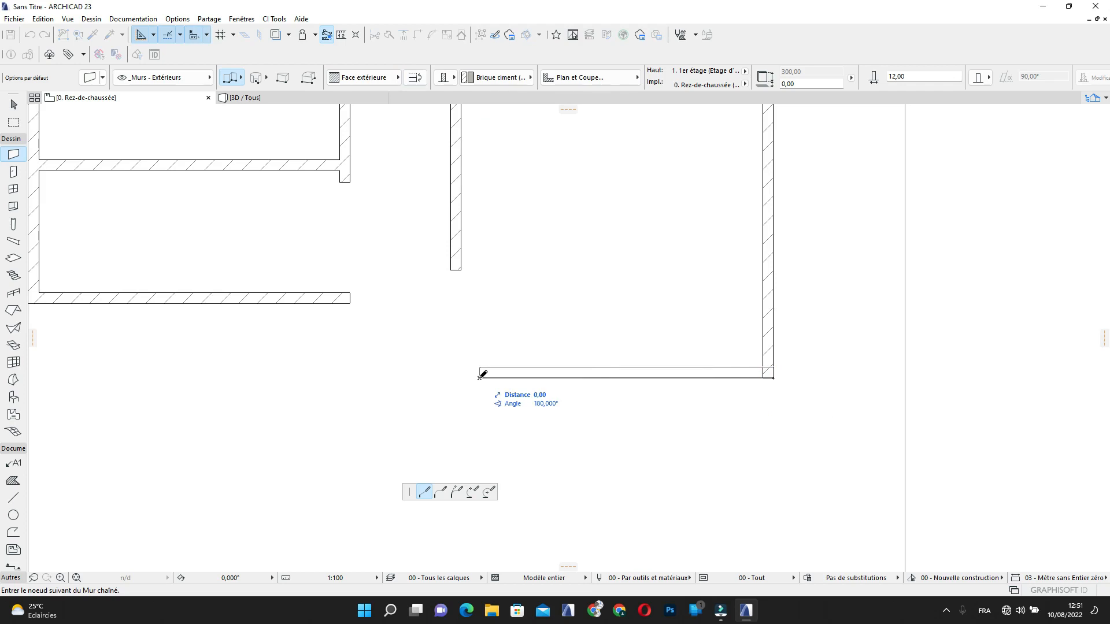
Draw a horizontal wall about 397 cm long leftward from the right exterior wall's lower outer corner, with its thickness above the reference line
key("Escape")
key("Escape")
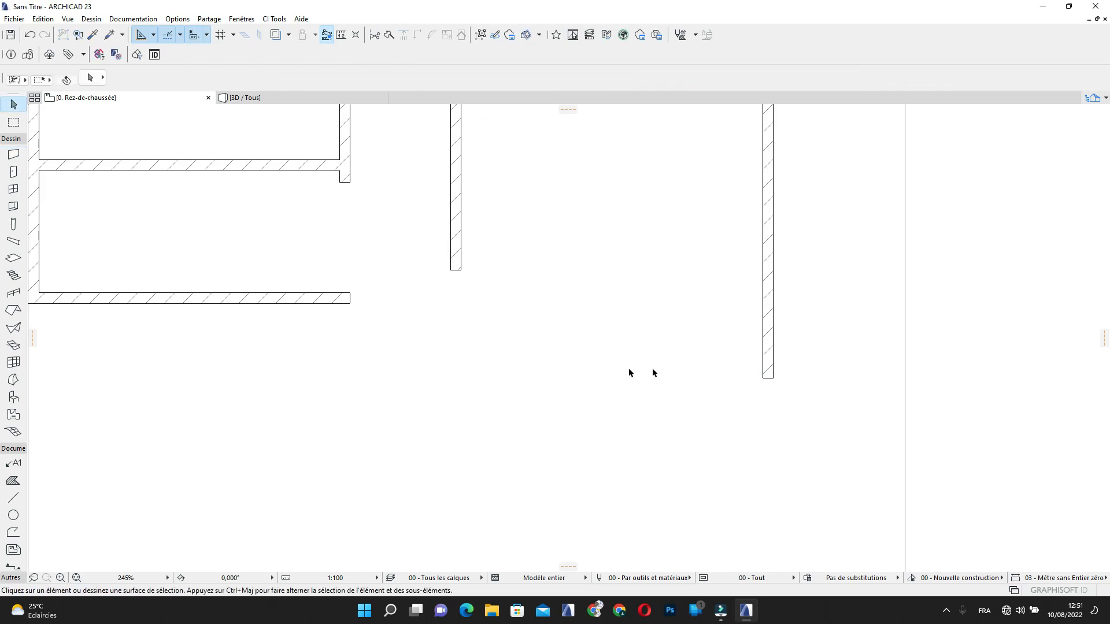
left_click(14, 155)
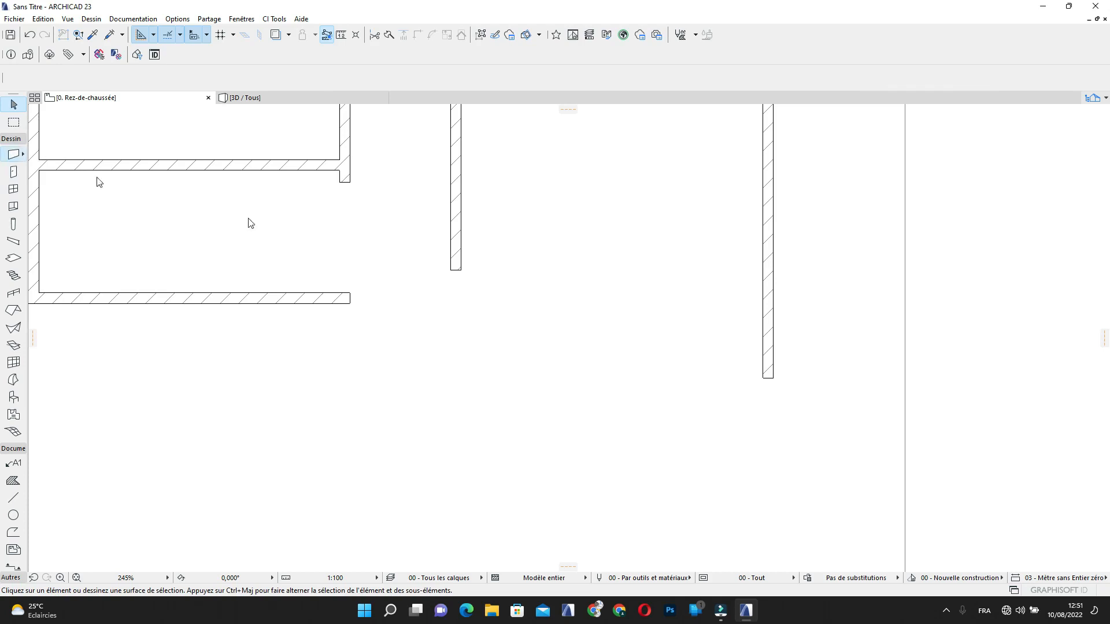
scroll(632, 368, "down", 5)
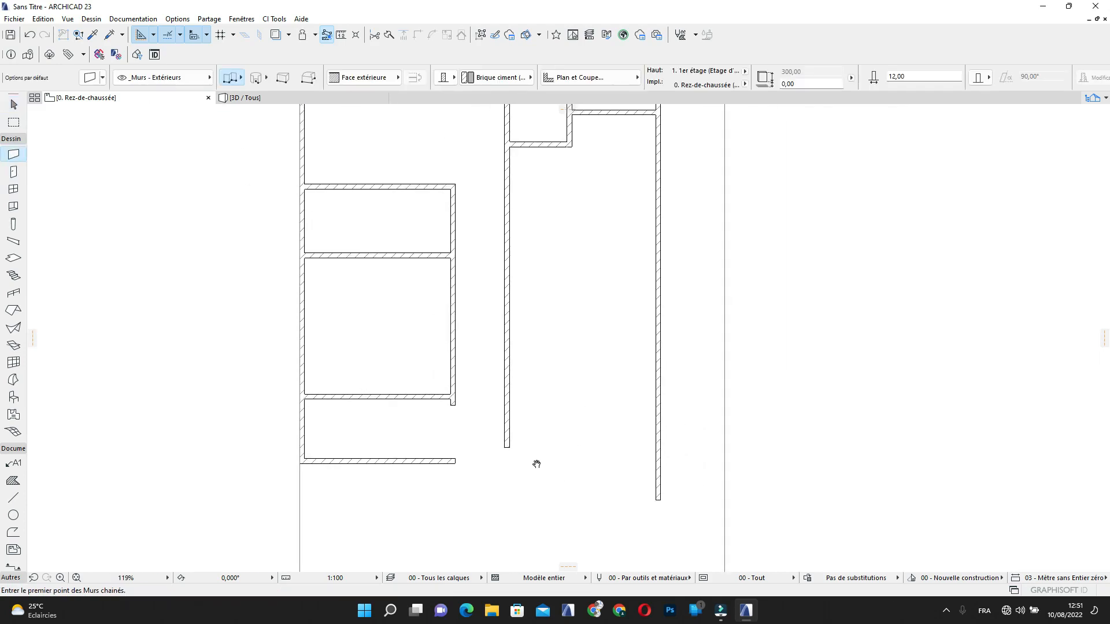
scroll(556, 477, "up", 3)
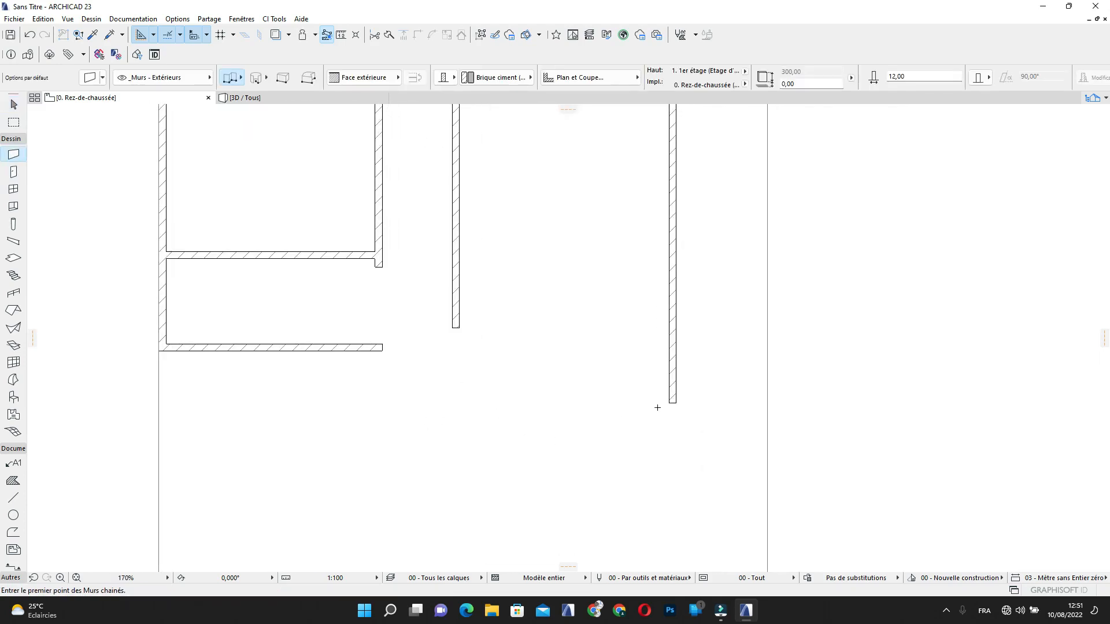
left_click(673, 402)
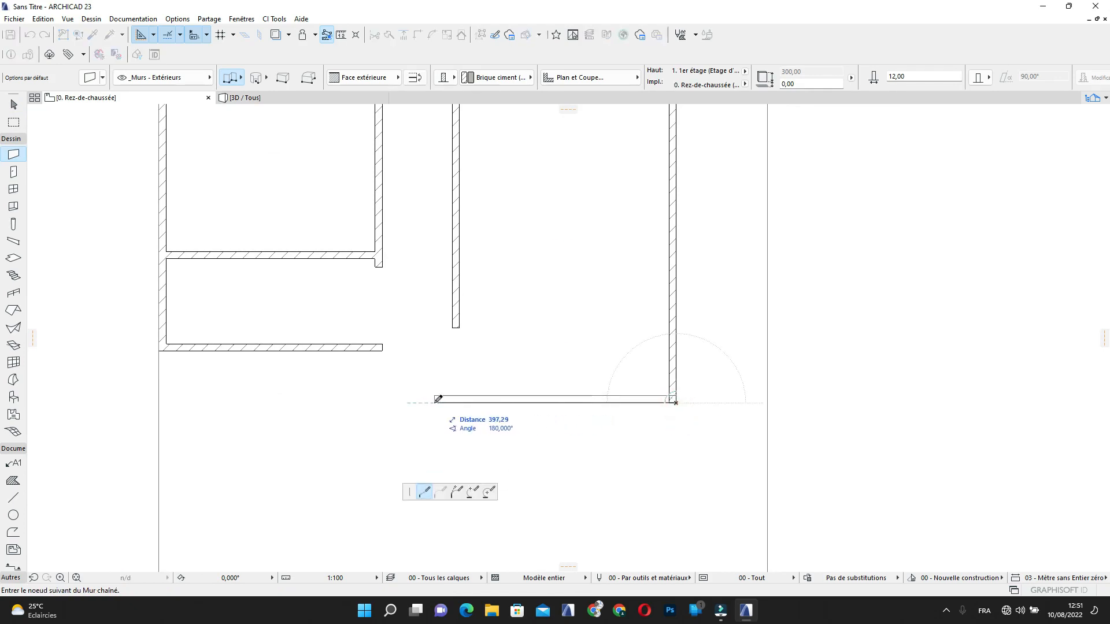
left_click(436, 403)
right_click(436, 402)
left_click(459, 494)
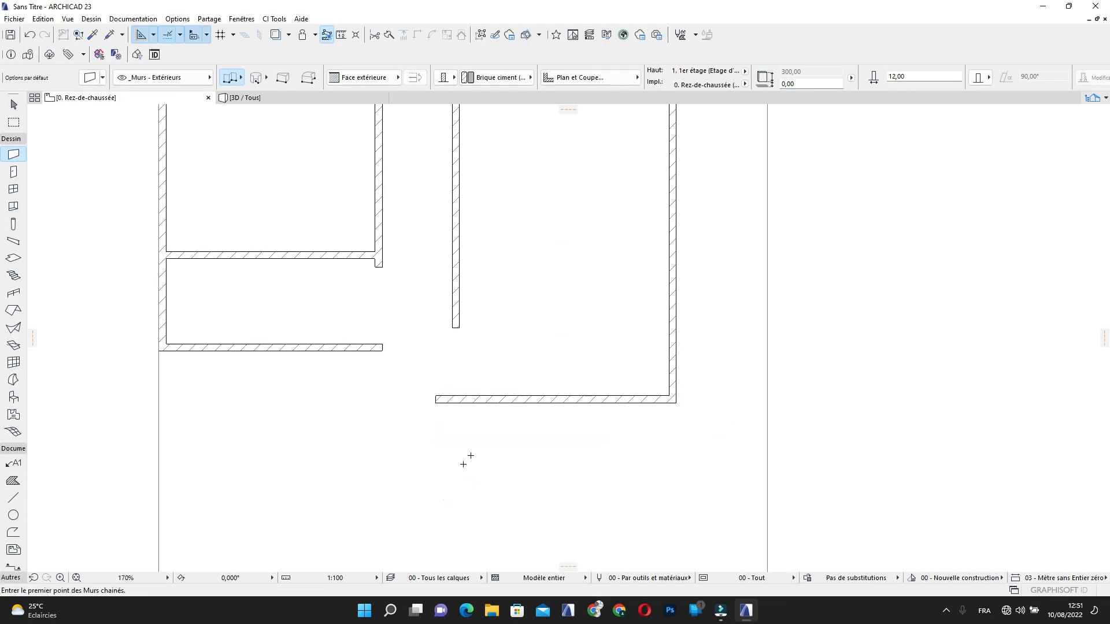
Extend the lower end of the large right room's left wall down to the new horizontal wall
middle_click_drag(465, 352, 460, 296)
left_click(451, 266)
key("Escape")
key("Escape")
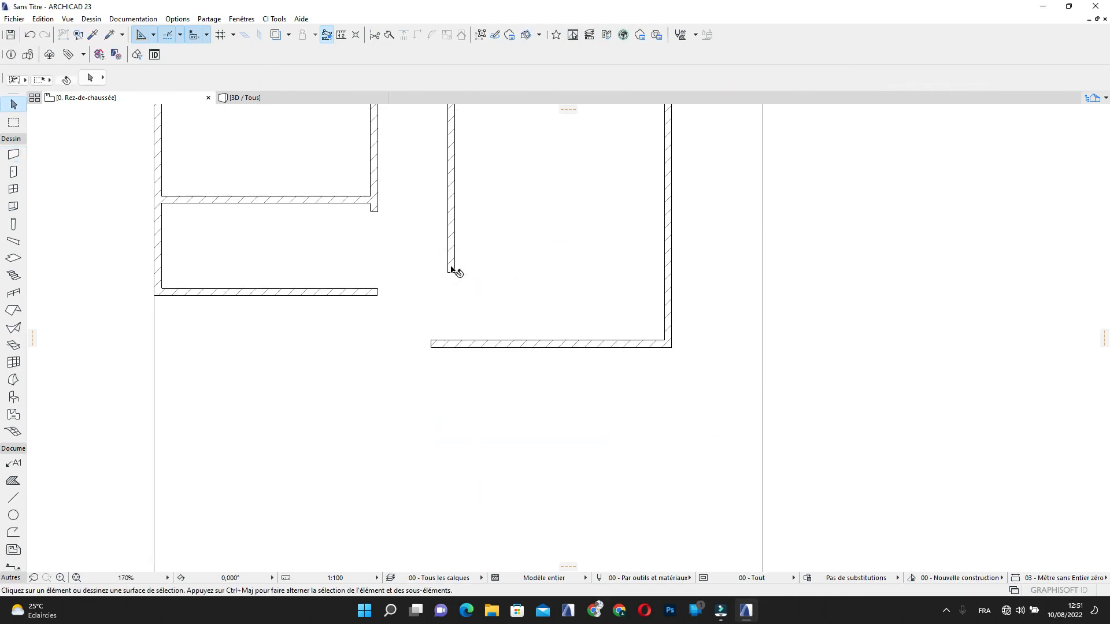
left_click(451, 265)
left_click(447, 272)
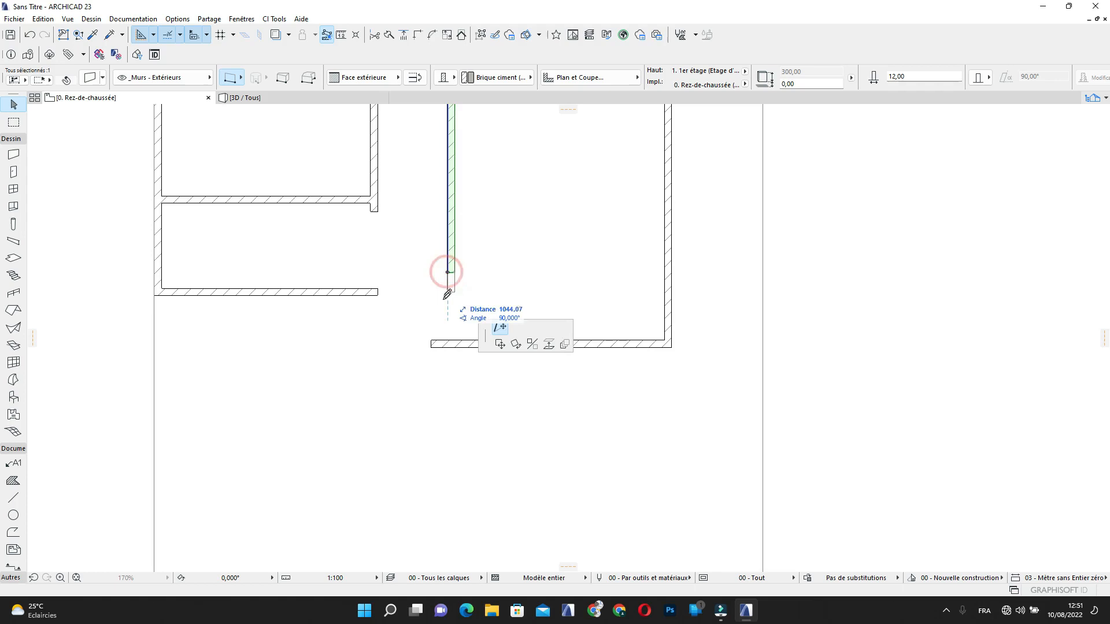
left_click(451, 340)
left_click(467, 373)
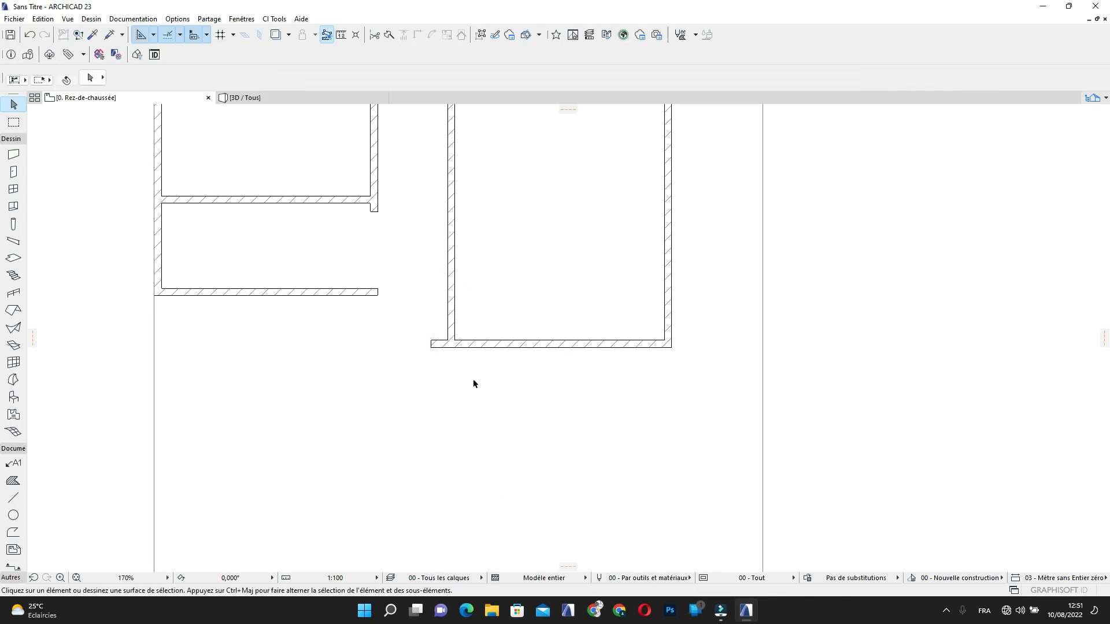
Draw a vertical wall in line with the large right room's left wall, from 300 cm below its lower junction up to the horizontal wall's underside
scroll(471, 376, "down", 2)
scroll(479, 376, "up", 2)
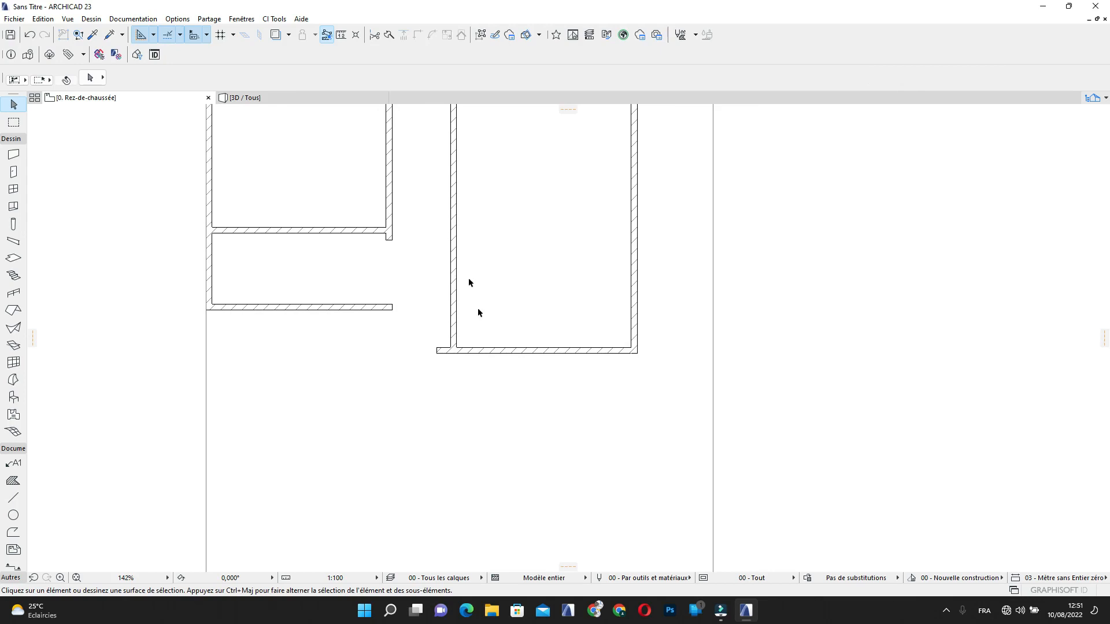
scroll(468, 315, "up", 3)
left_click(14, 155)
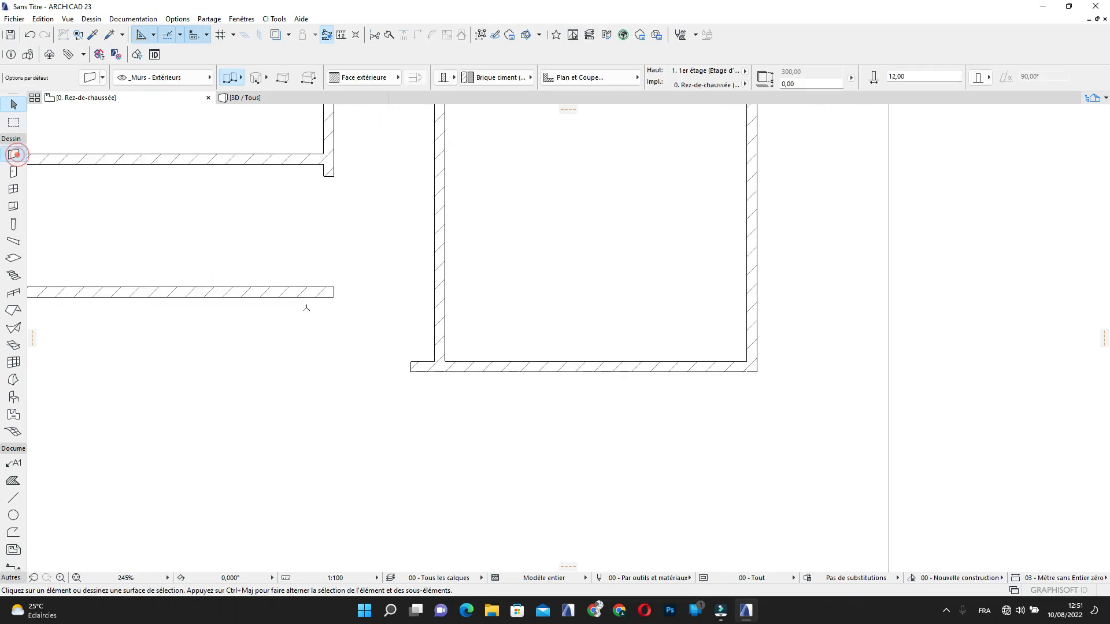
middle_click_drag(436, 347, 464, 264)
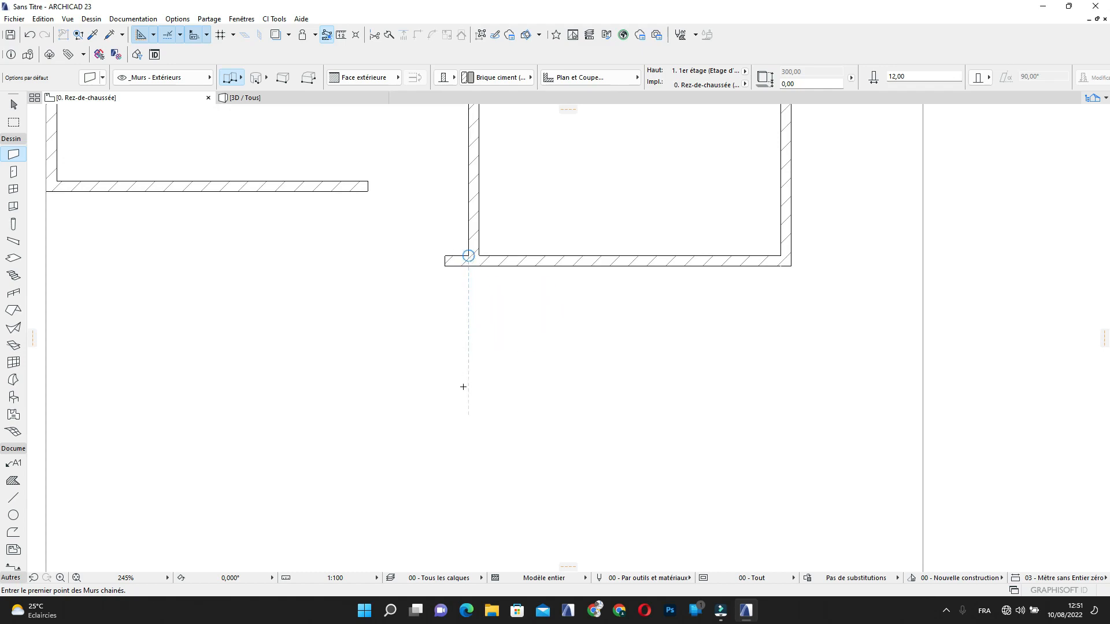
type("3")
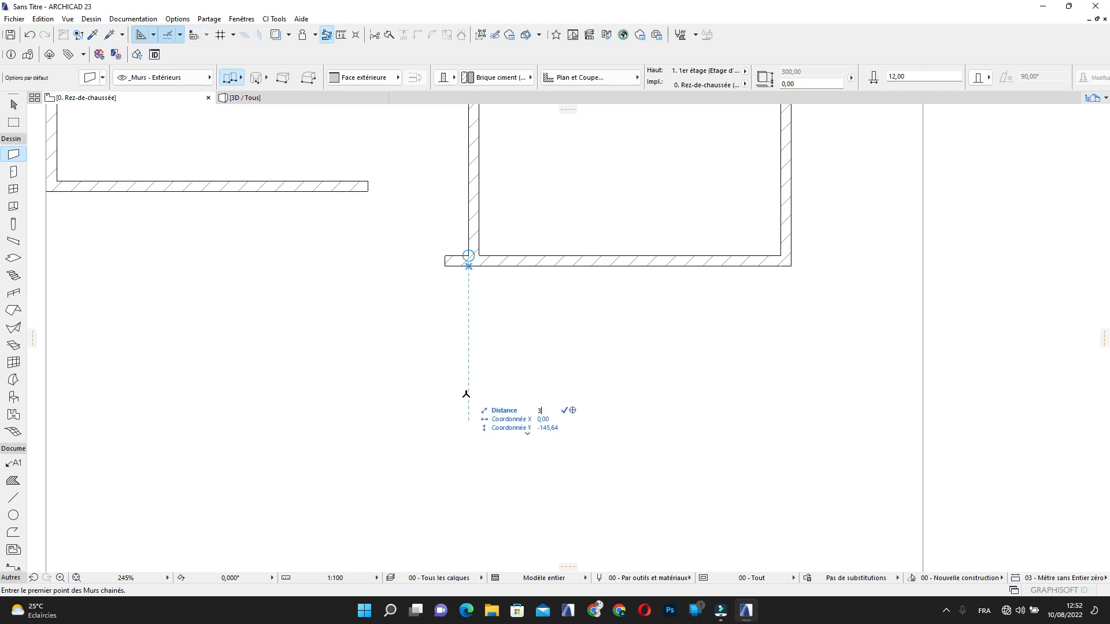
type("00")
key("Return")
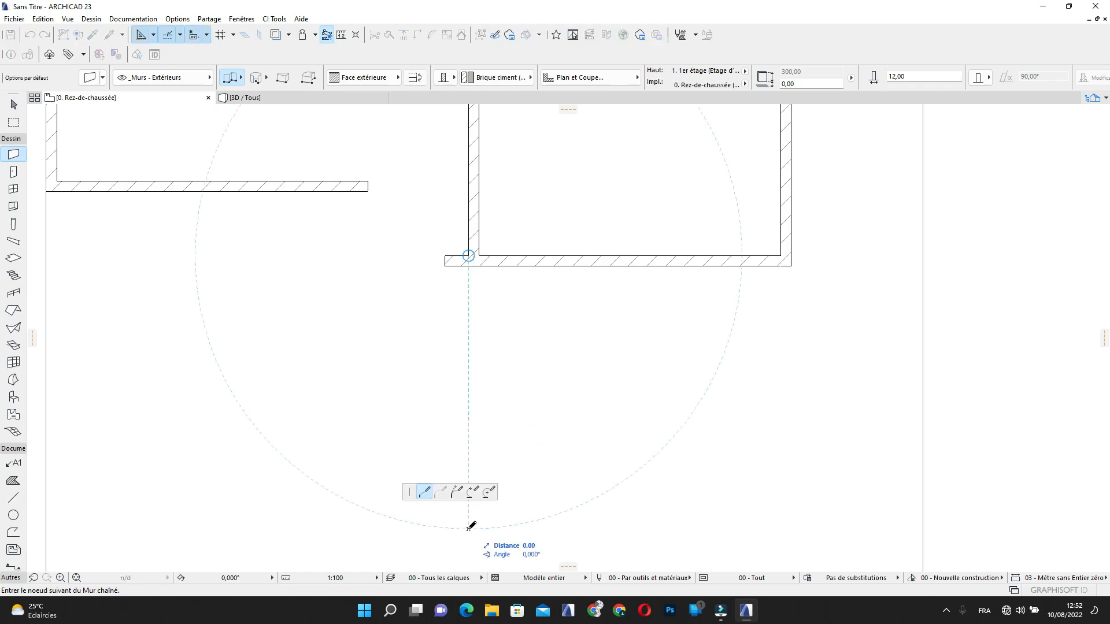
right_click(469, 266)
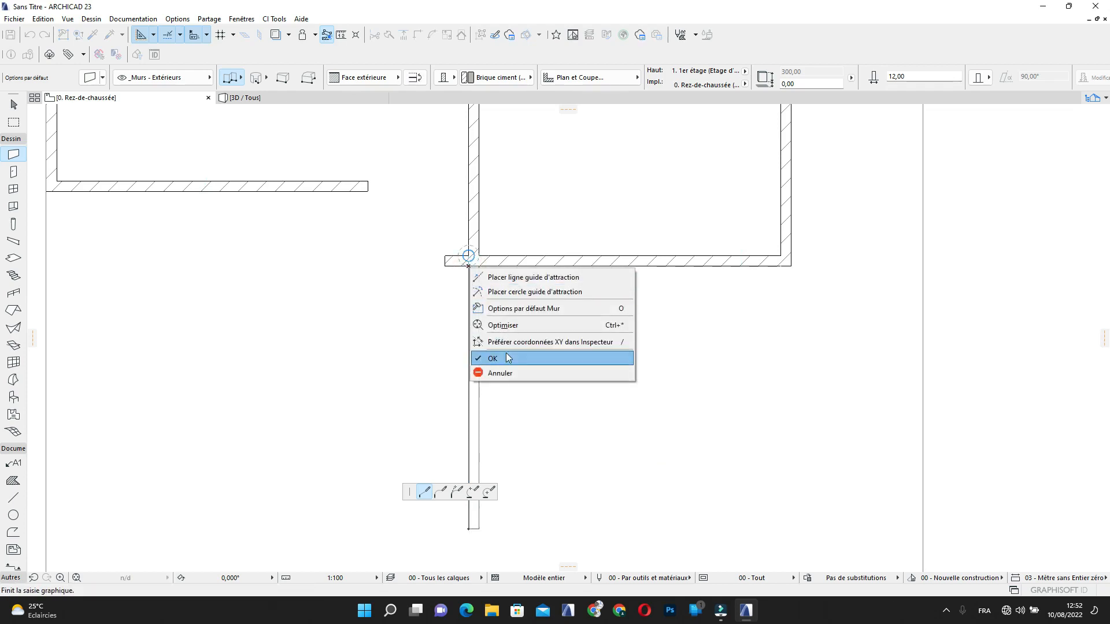
left_click(506, 357)
Draw chained walls from the new vertical wall's lower outer corner, 320 cm leftward and straight up to the underside of the lower-left horizontal wall
scroll(508, 361, "down", 3)
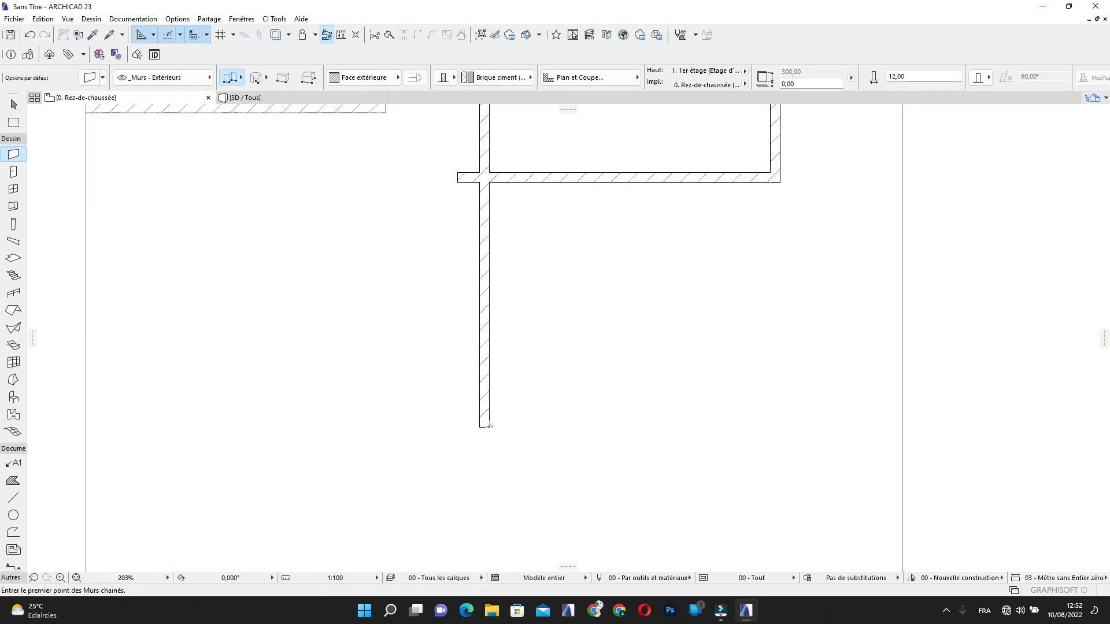
scroll(489, 426, "up", 1)
left_click(489, 426)
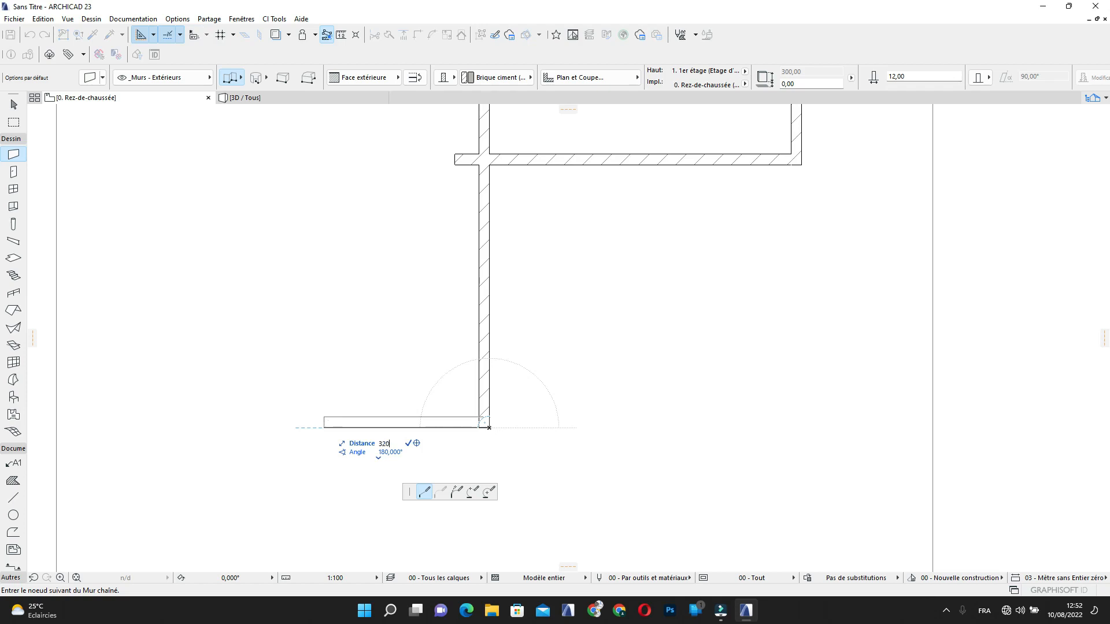
left_click(208, 428)
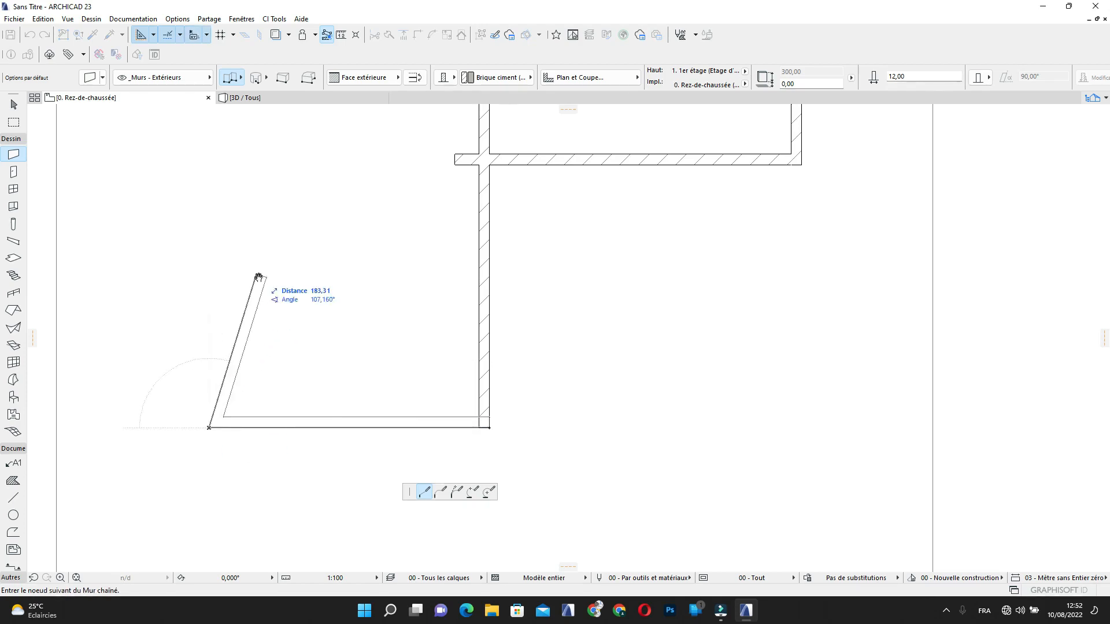
scroll(260, 312, "up", 5)
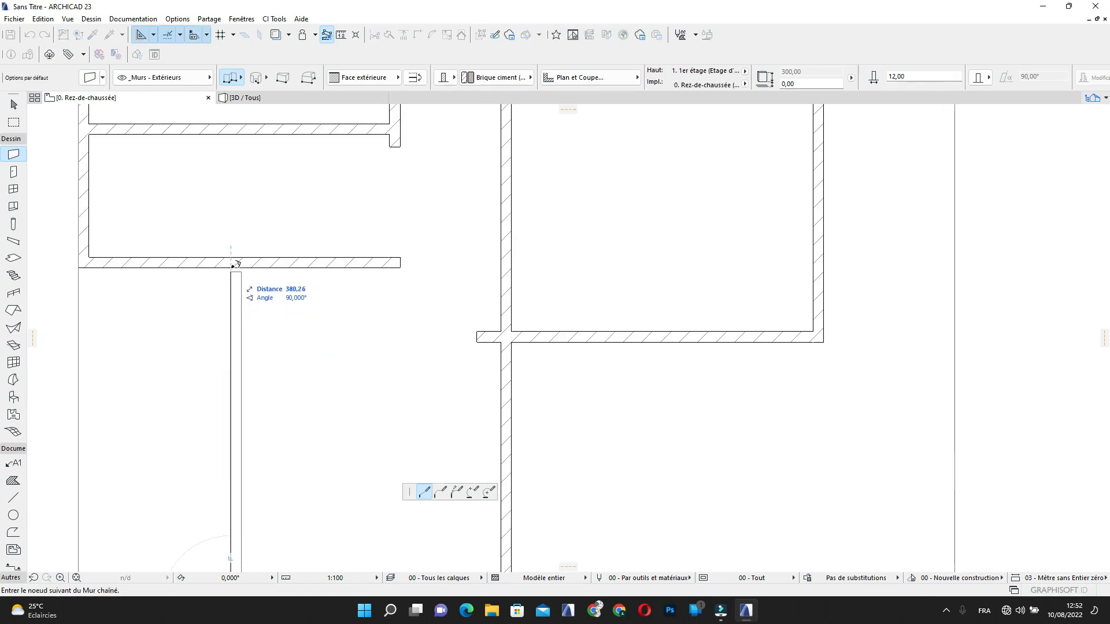
right_click(231, 265)
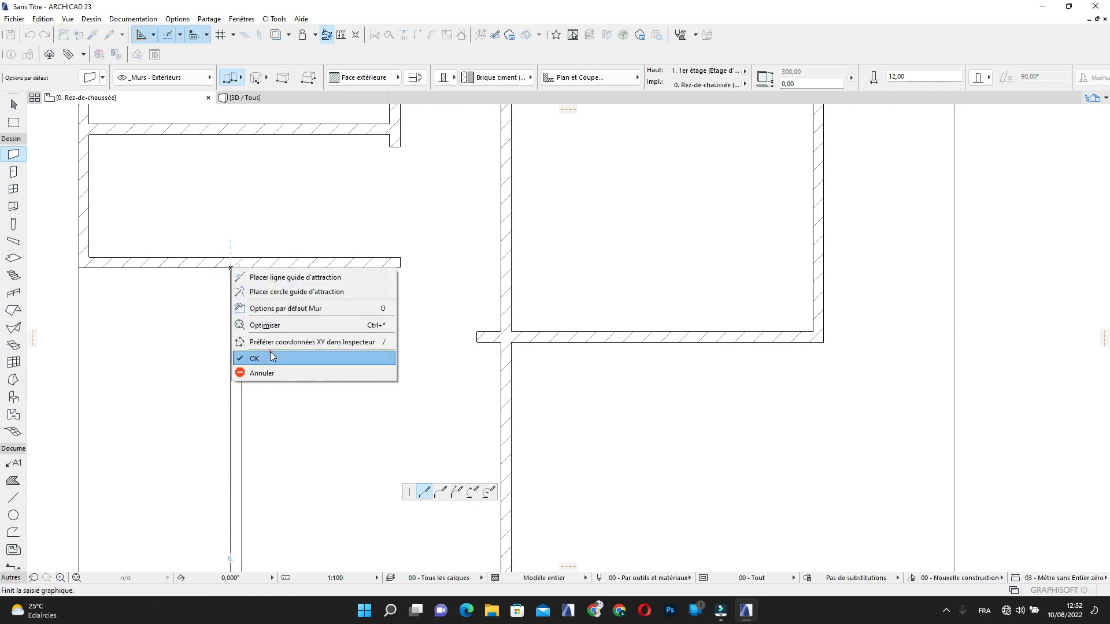
left_click(270, 353)
scroll(349, 349, "down", 1)
scroll(349, 349, "down", 3)
middle_click_drag(382, 350, 358, 322)
scroll(397, 315, "up", 2)
key("Escape")
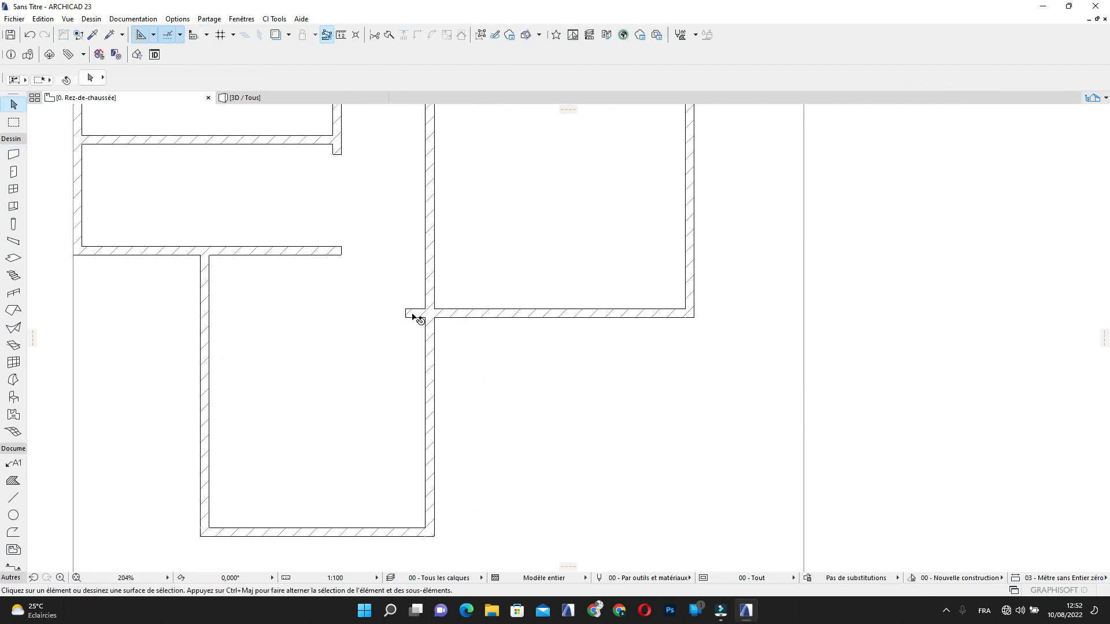
Shorten the large right room's lower wall so its left end meets the vertical wall's left face
scroll(410, 312, "up", 3)
left_click(414, 314)
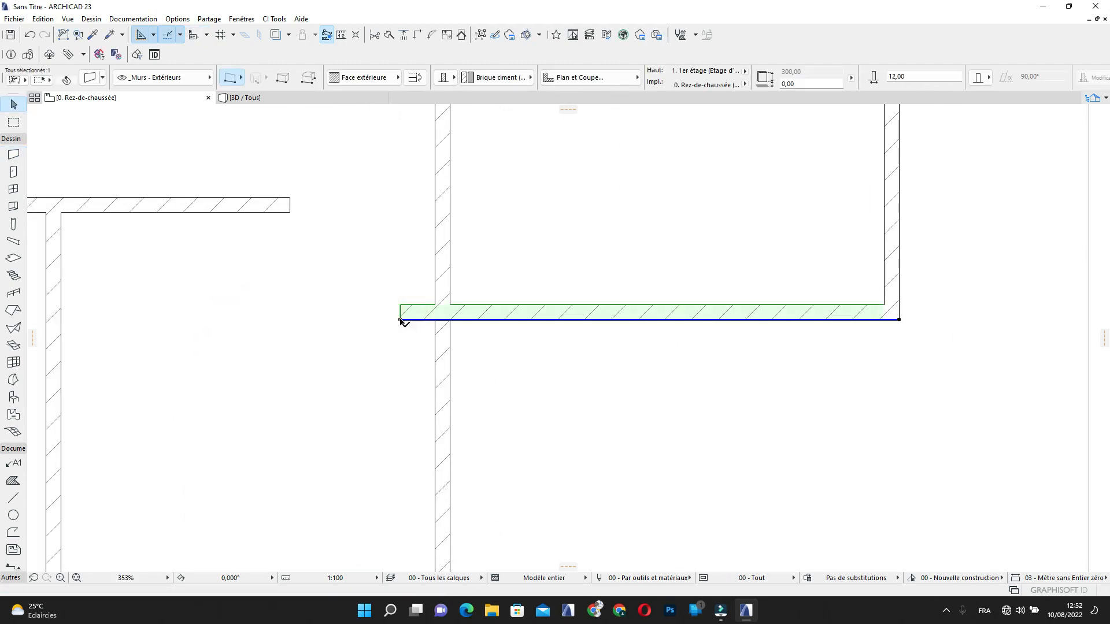
left_click(400, 320)
left_click(436, 317)
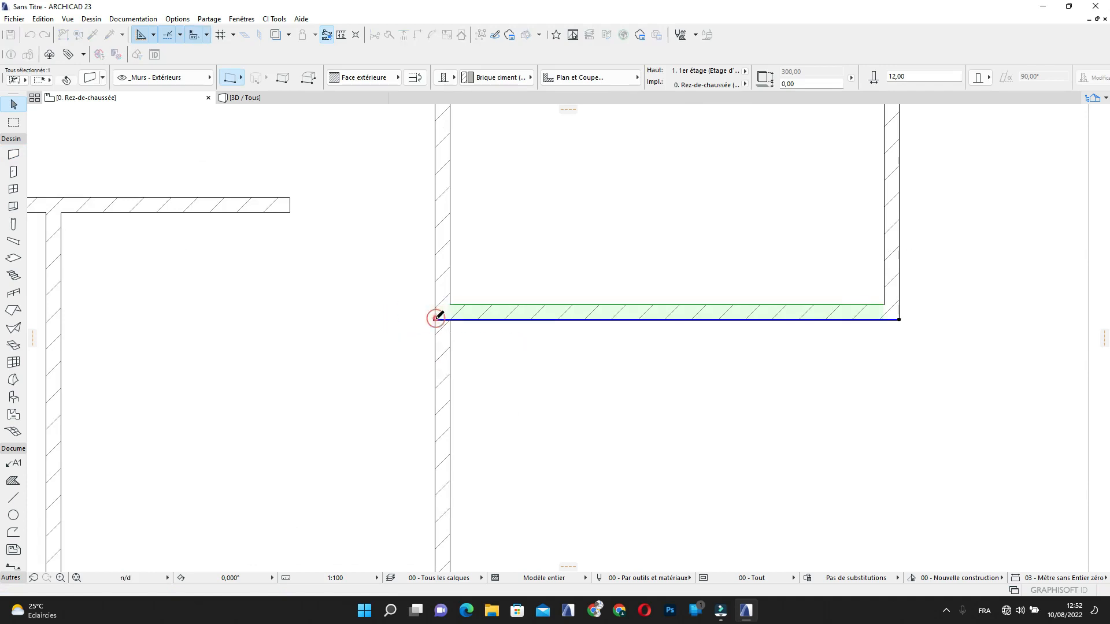
scroll(450, 328, "down", 5)
middle_click_drag(466, 352, 428, 279)
left_click(425, 333)
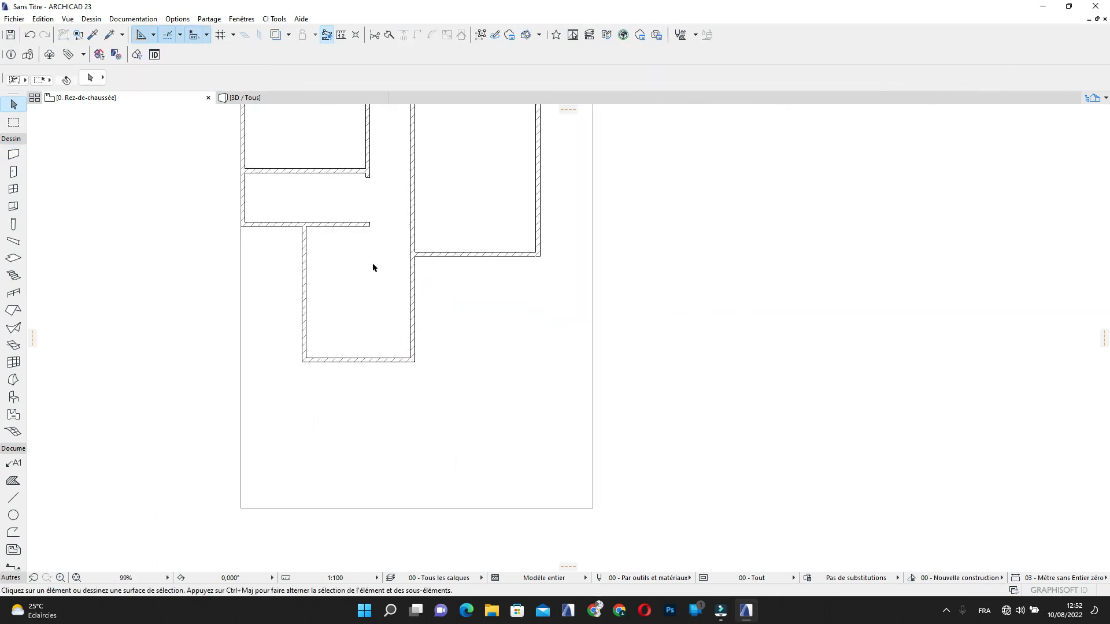
Try to intersect the left rooms' right wall with the lower-left horizontal wall
scroll(370, 203, "up", 3)
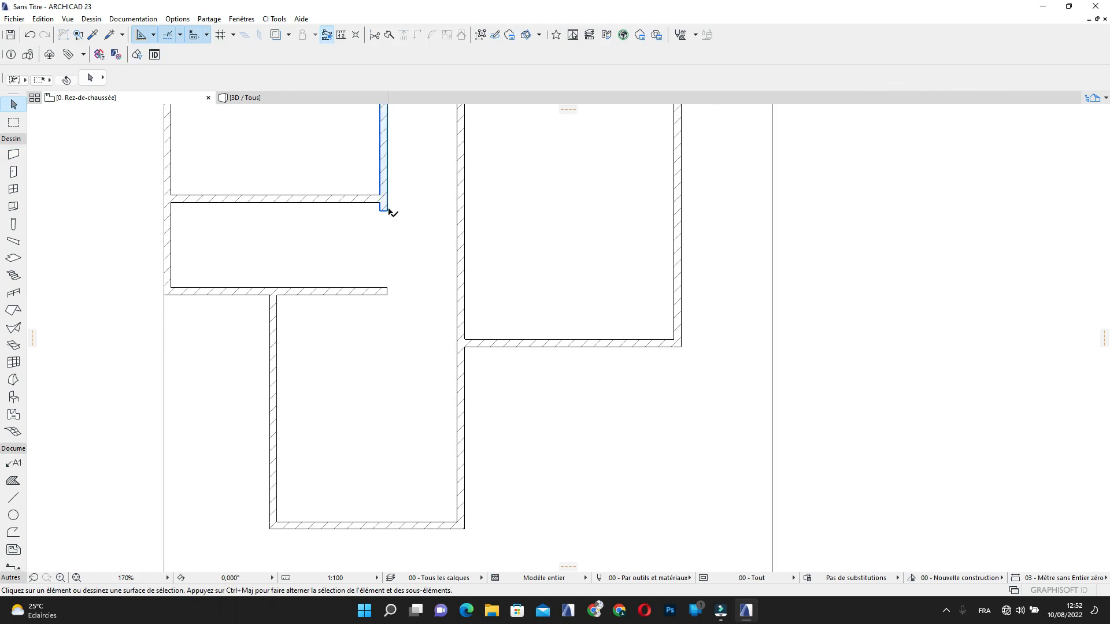
left_click(384, 209)
left_click(365, 289, "shift")
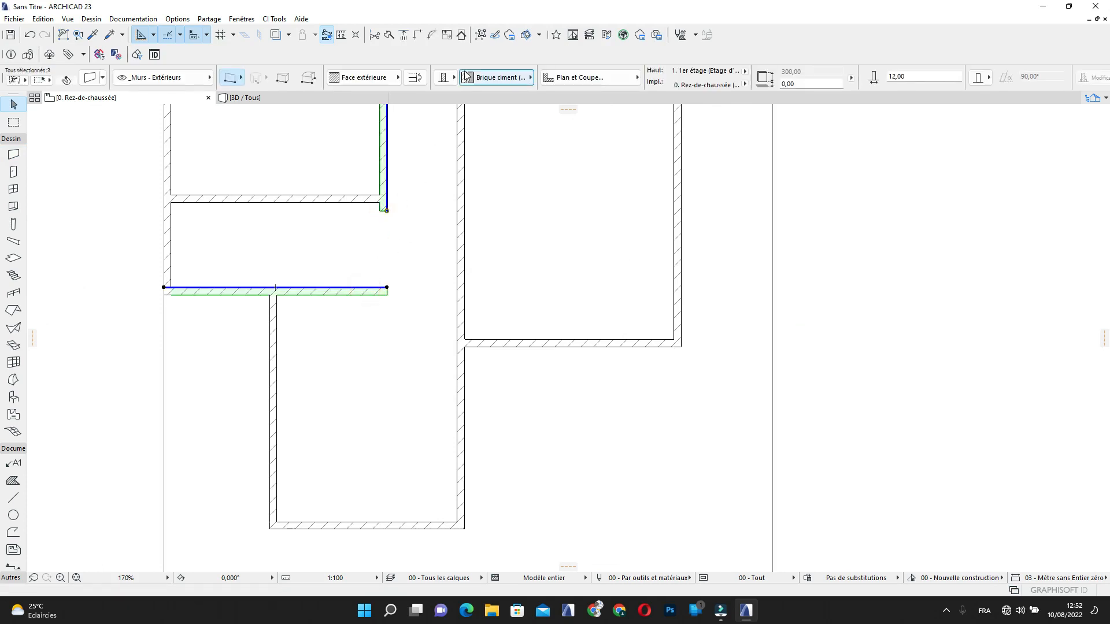
left_click(416, 36)
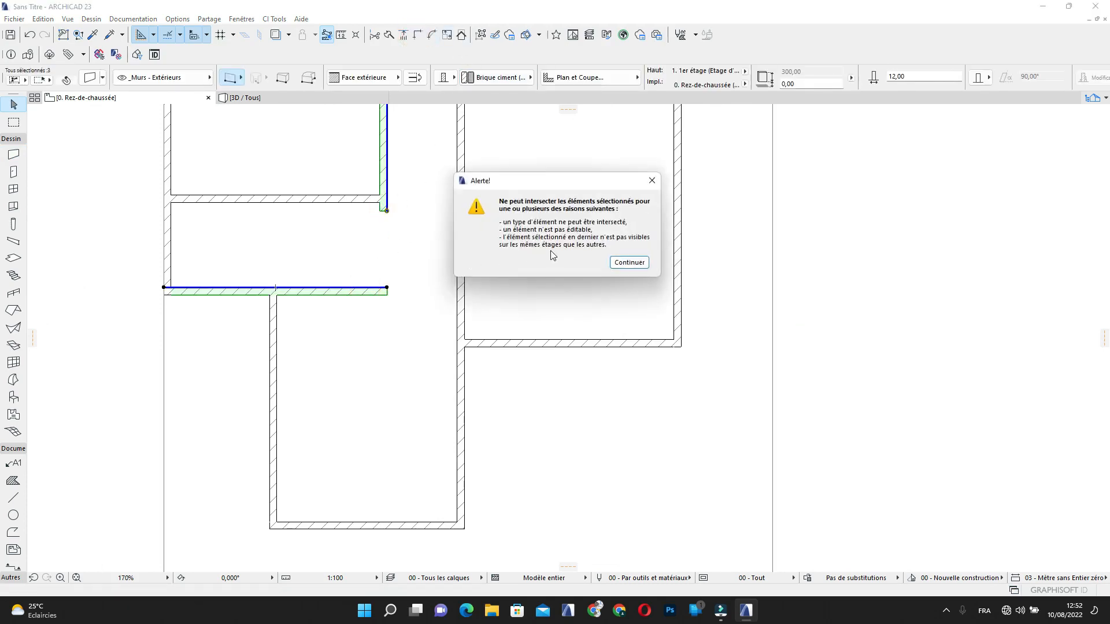
left_click(652, 180)
left_click(381, 228)
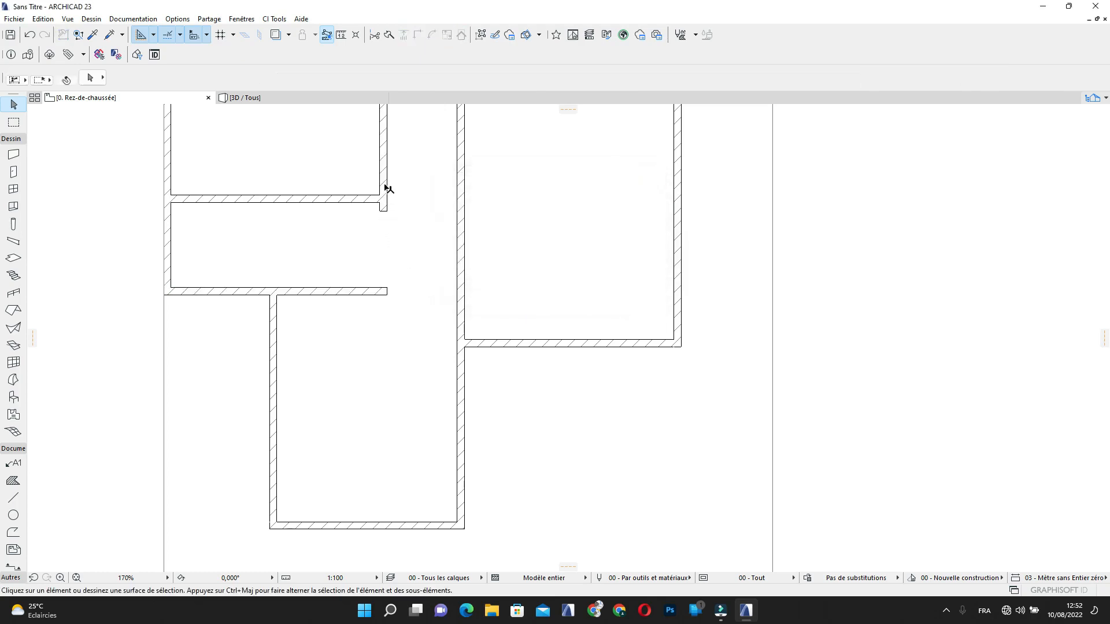
left_click(383, 176)
left_click(386, 209)
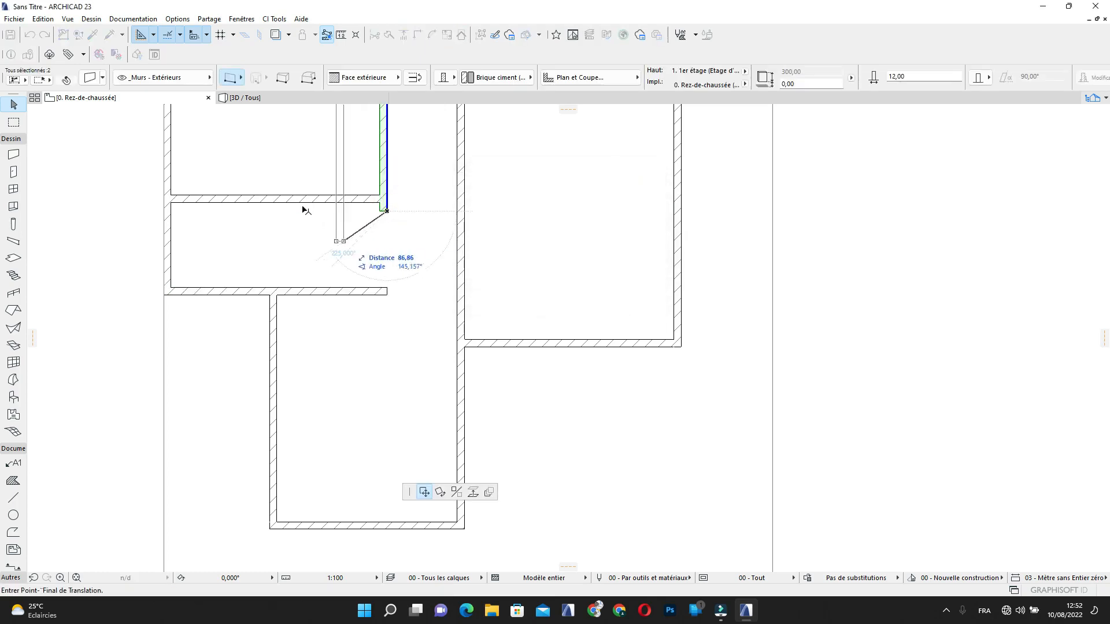
key("Escape")
key("Escape")
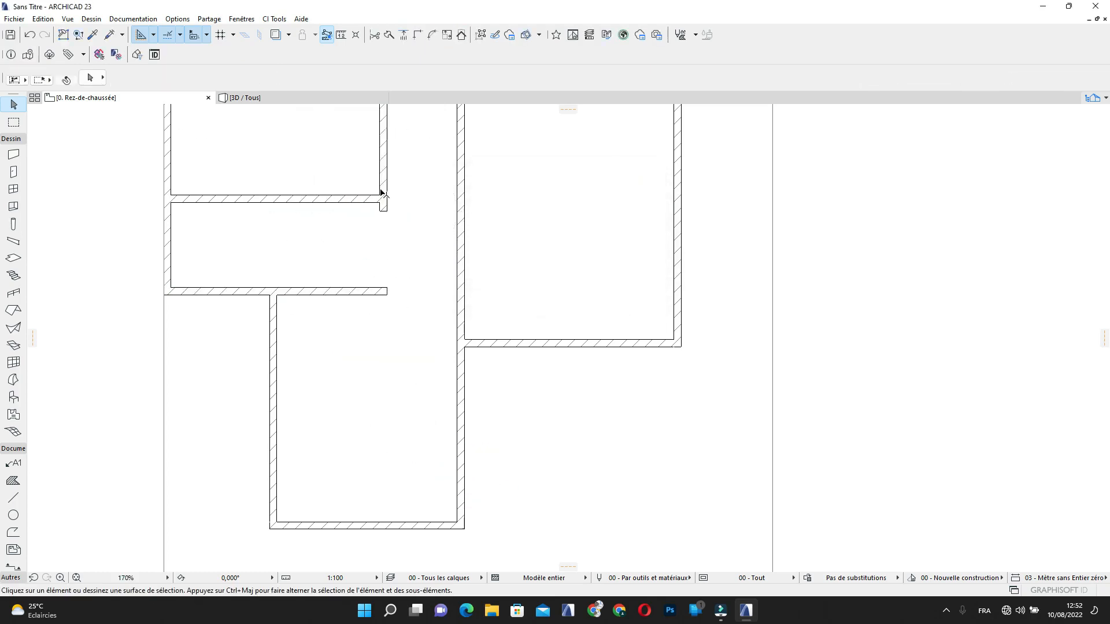
Suspend grouping for the chained walls that include the left rooms' right wall
scroll(383, 139, "down", 3)
middle_click_drag(383, 139, 373, 229)
left_click(372, 202)
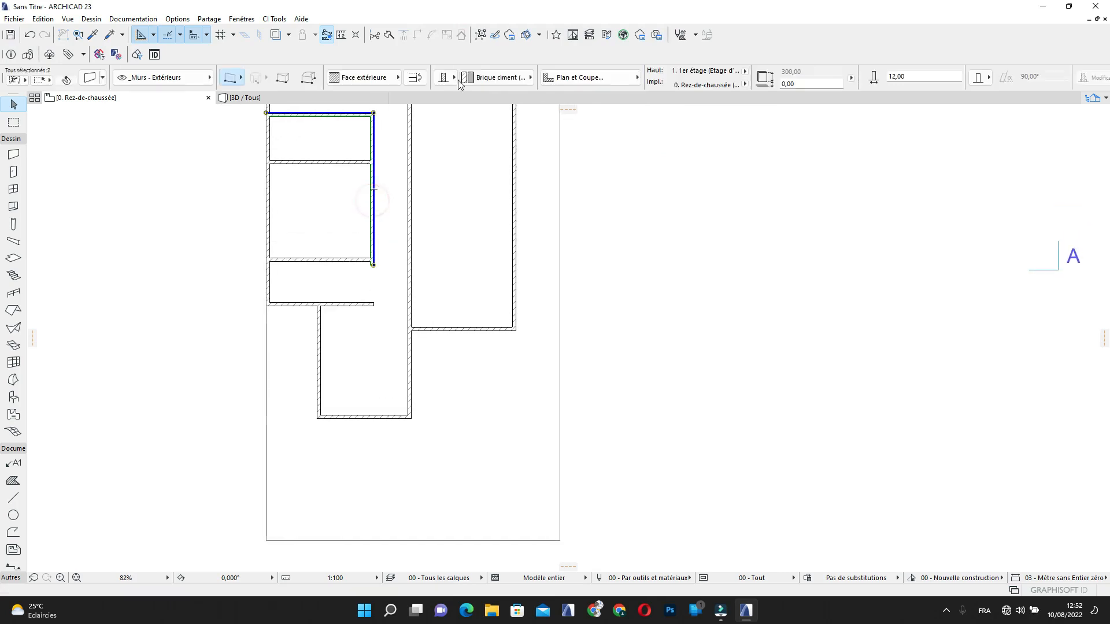
left_click(480, 36)
Intersect the left rooms' right wall with the lower-left horizontal wall to close the corner of the bottom-left room
left_click(373, 210)
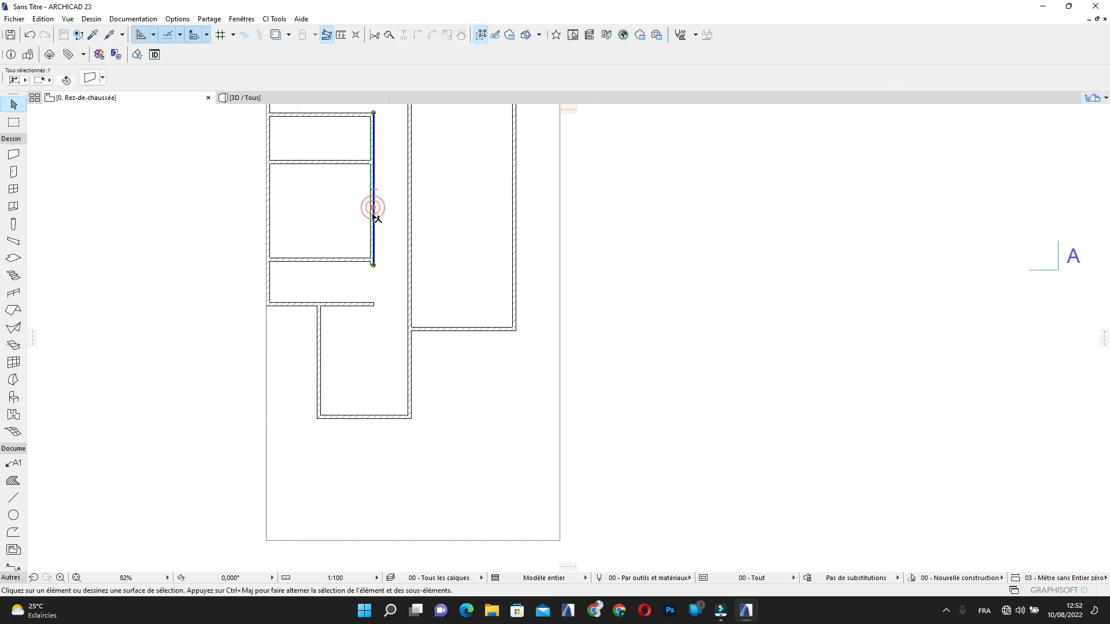
left_click(361, 303, "shift")
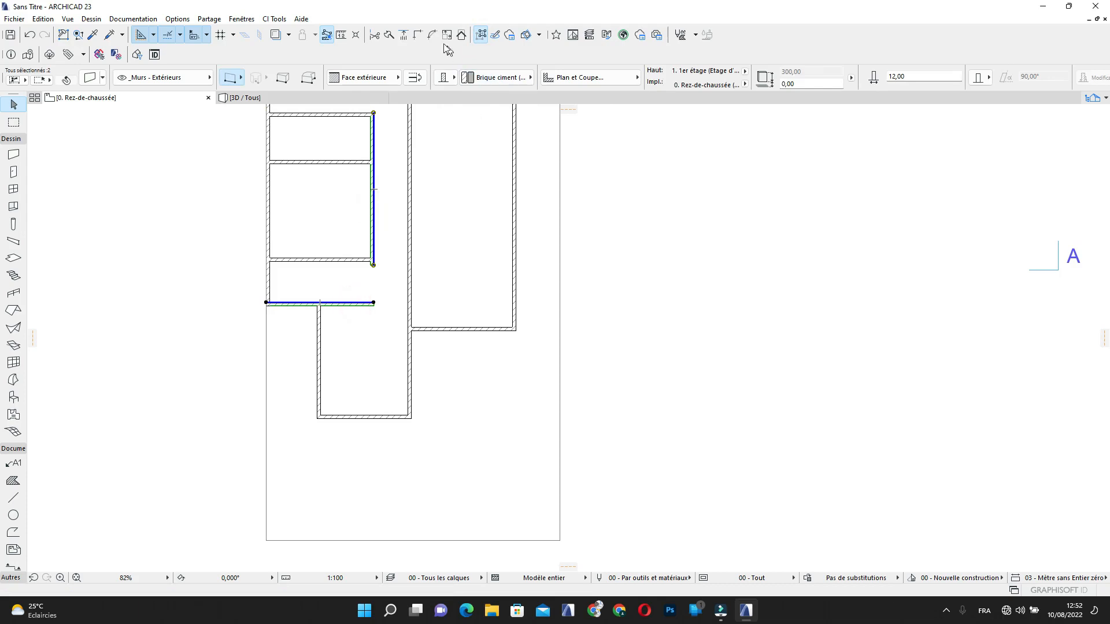
left_click(416, 37)
left_click(436, 294)
scroll(409, 346, "down", 2)
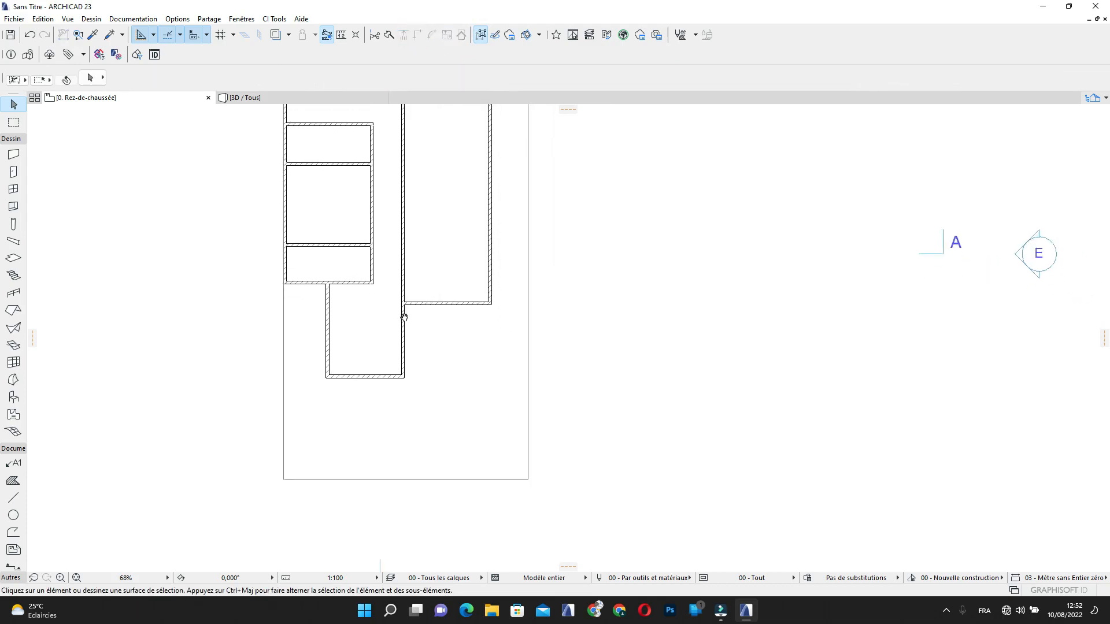
scroll(409, 336, "up", 2)
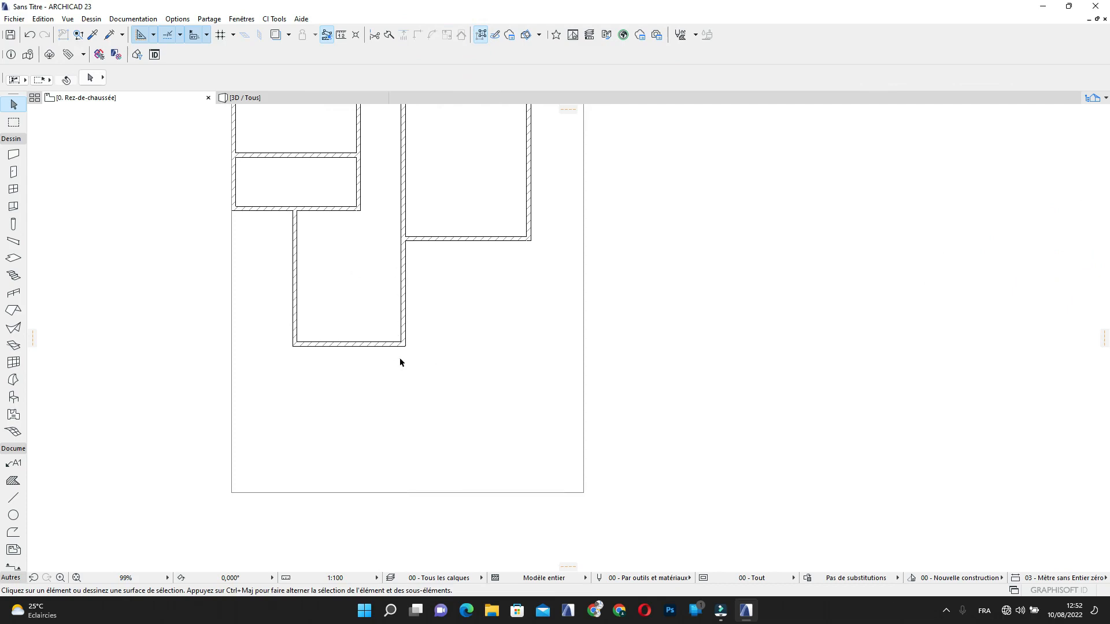
Start a polyline with pen 21 from the bottom room's lower-left outer corner, with a first segment 200 cm straight down
middle_click_drag(403, 362, 397, 348)
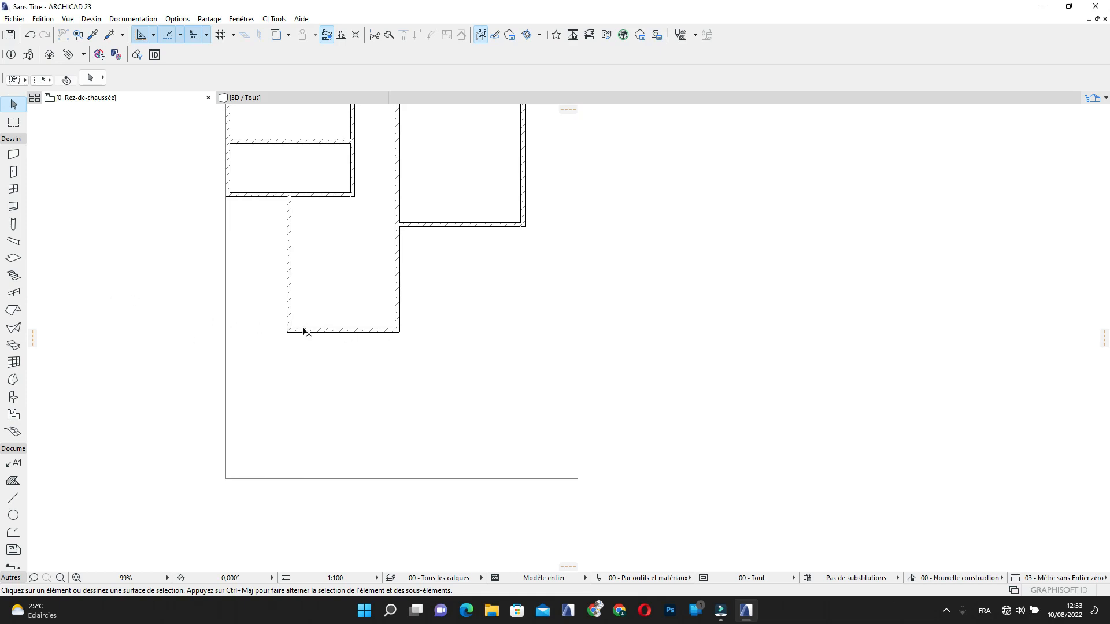
scroll(278, 335, "up", 4)
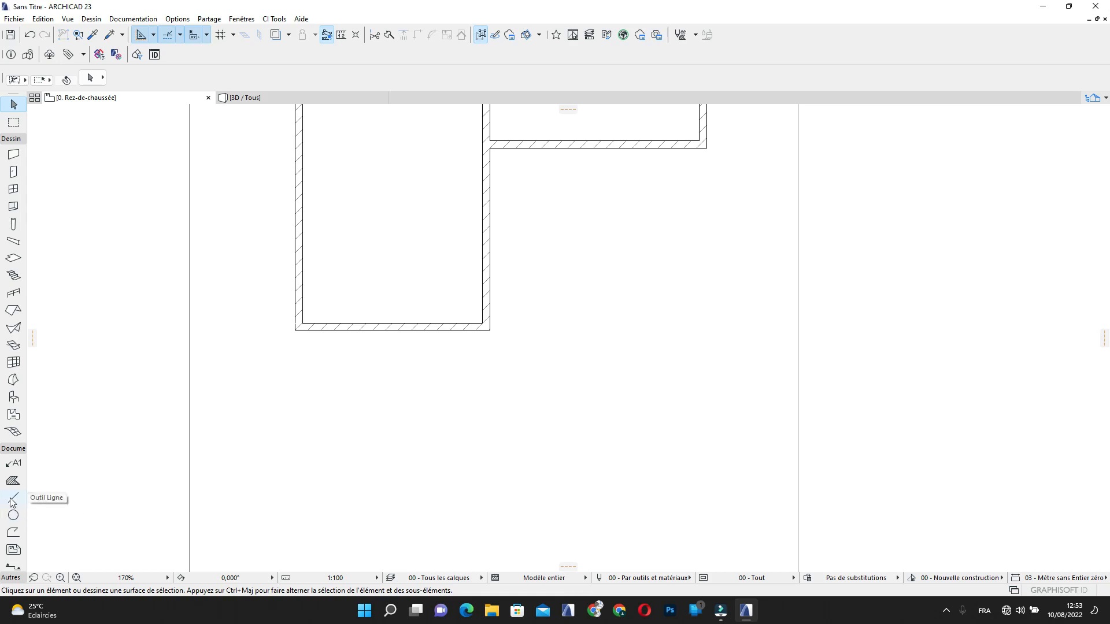
left_click(14, 532)
left_click(524, 78)
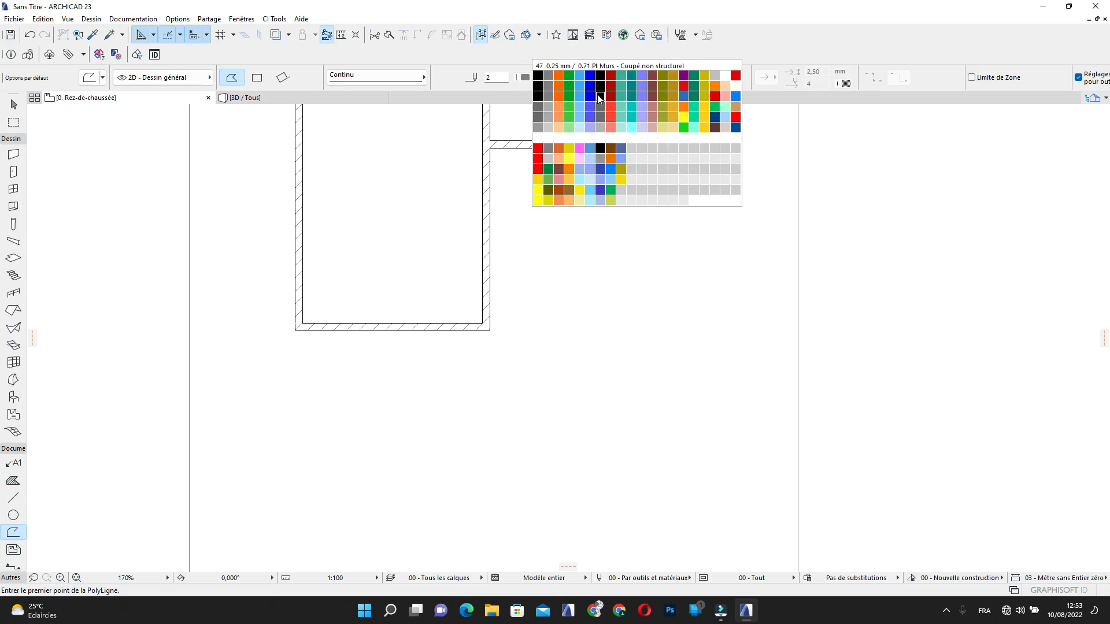
left_click(538, 96)
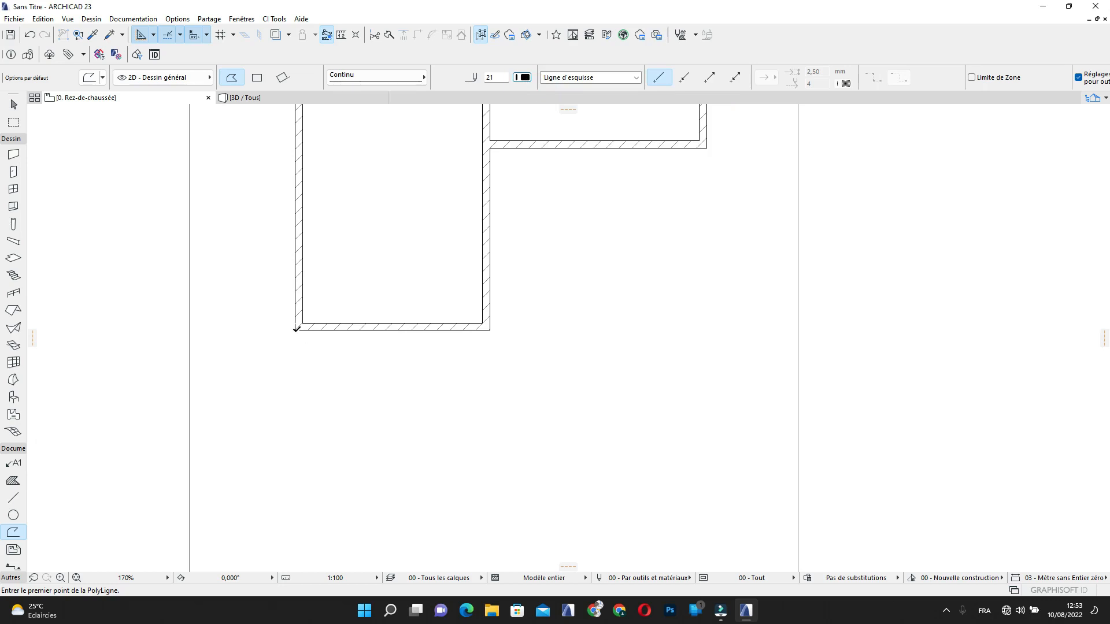
left_click(295, 330)
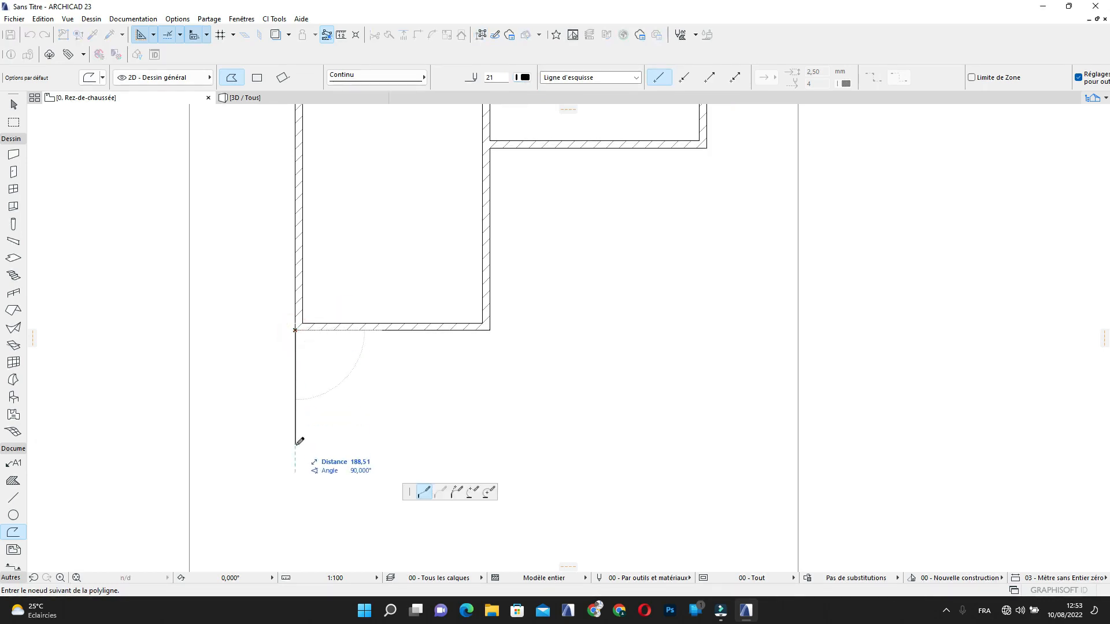
type("200")
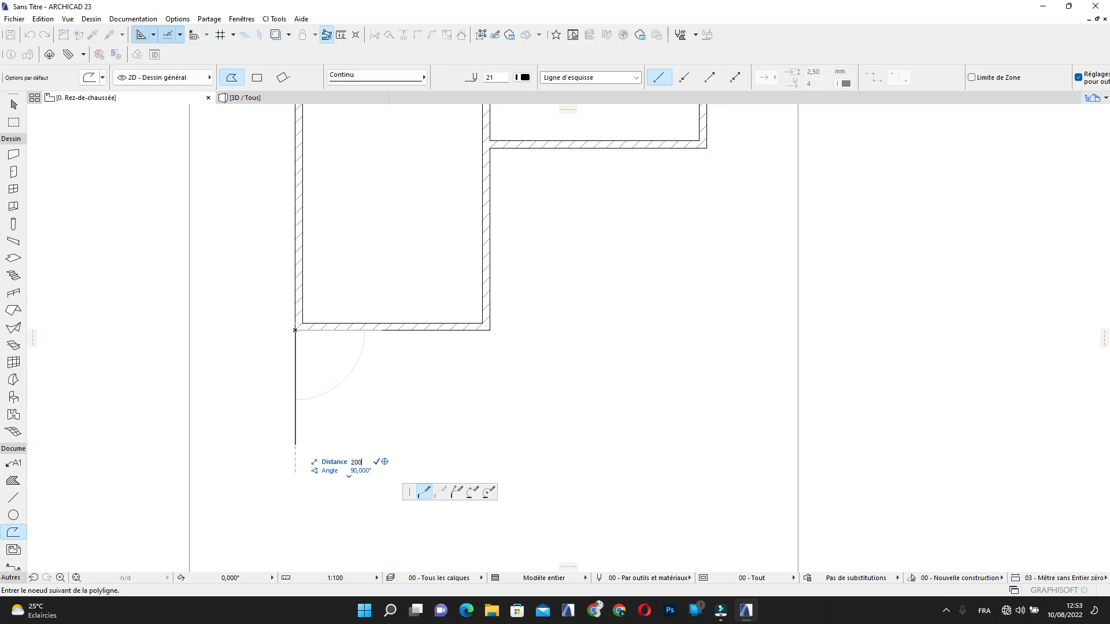
left_click(296, 450)
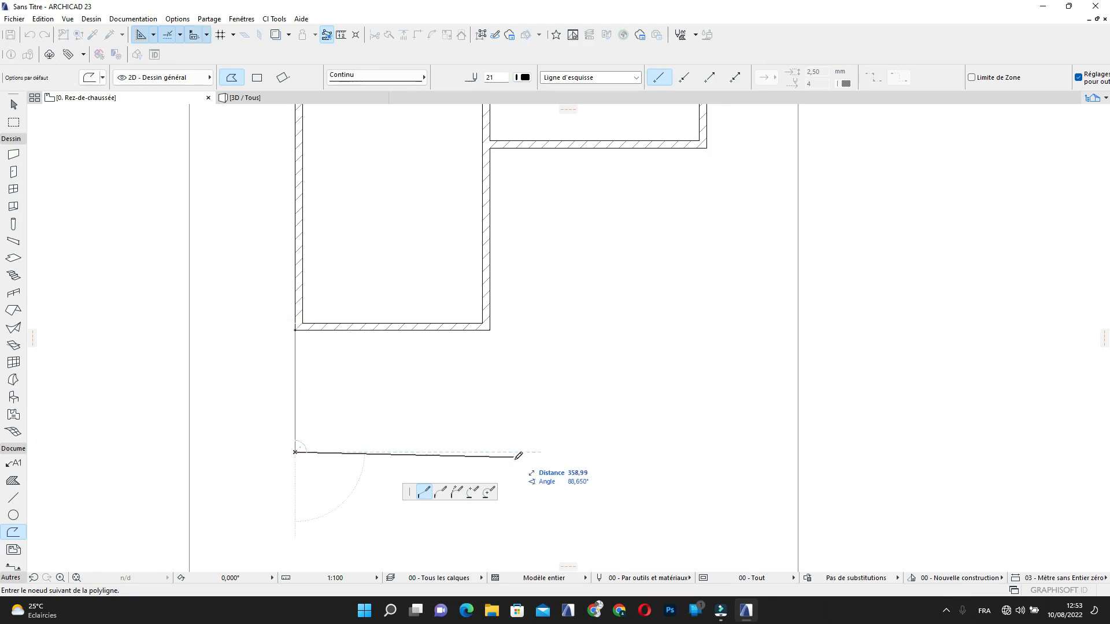
Continue the polyline horizontally to the plot's right boundary and finish it there
scroll(517, 452, "down", 3)
middle_click_drag(476, 463, 476, 436)
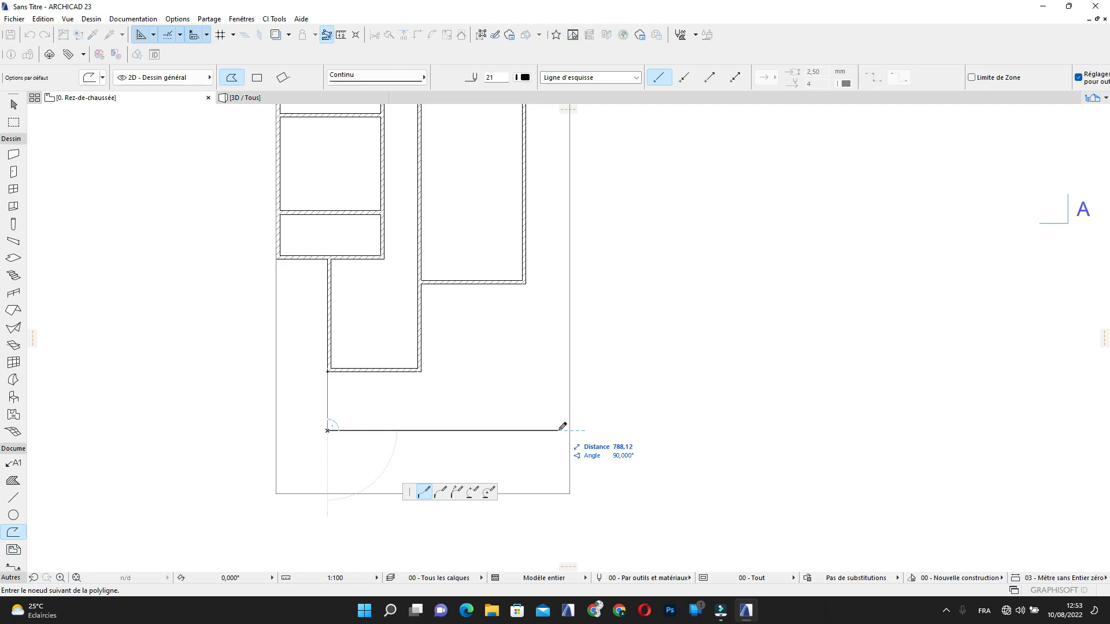
scroll(577, 426, "up", 3)
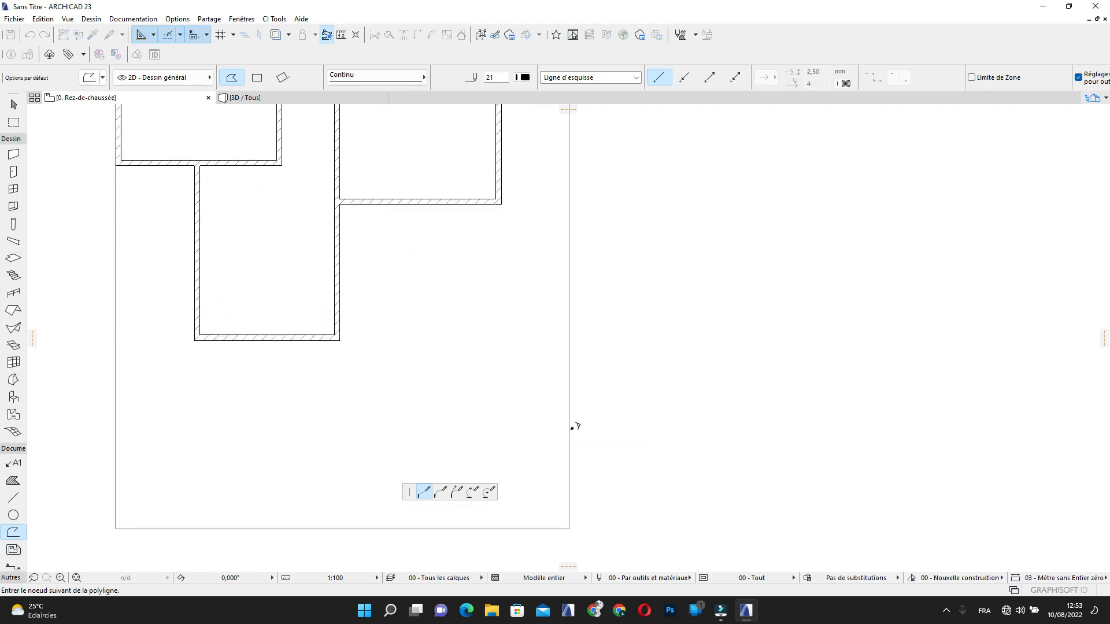
left_click(569, 430)
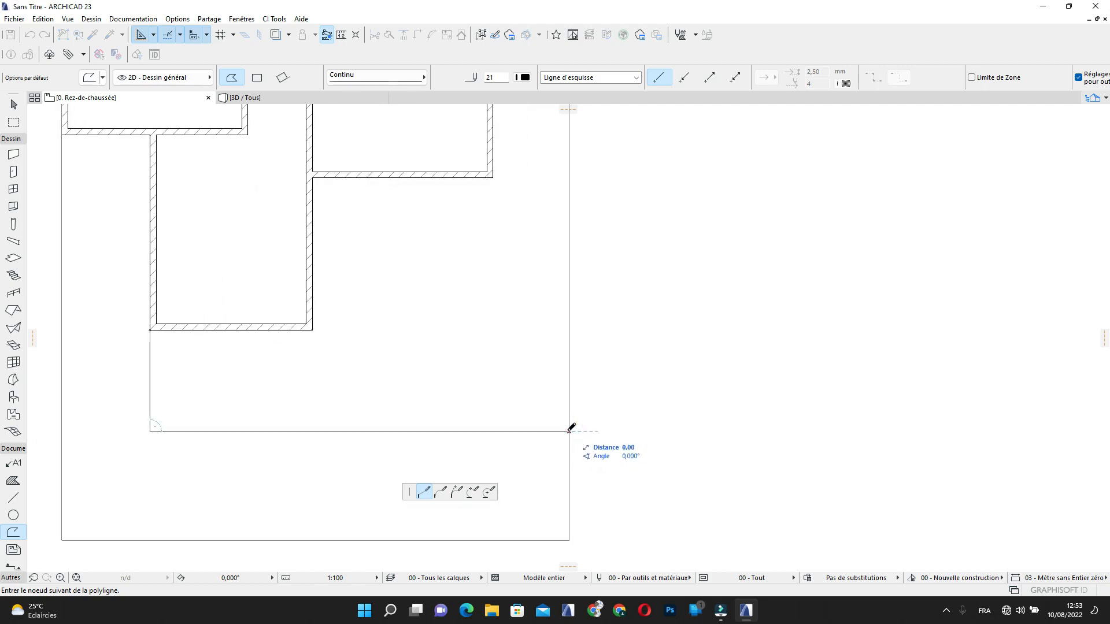
right_click(569, 431)
left_click(599, 520)
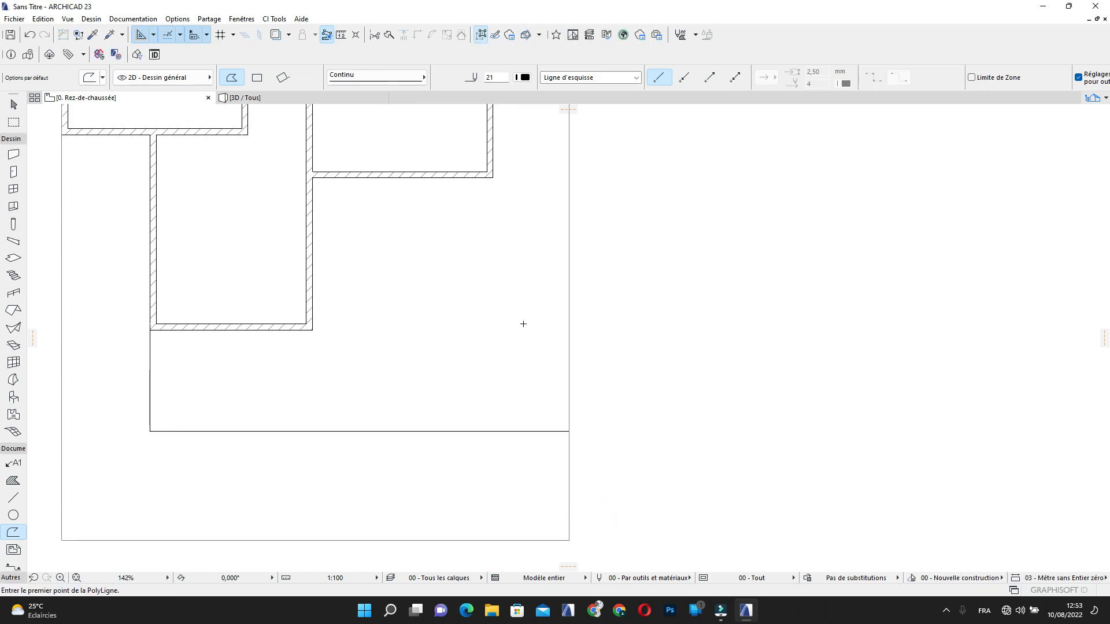
Draw a horizontal polyline from the large right room's lower-right outer corner to the plot's right boundary
scroll(523, 313, "down", 2)
middle_click_drag(549, 280, 508, 366)
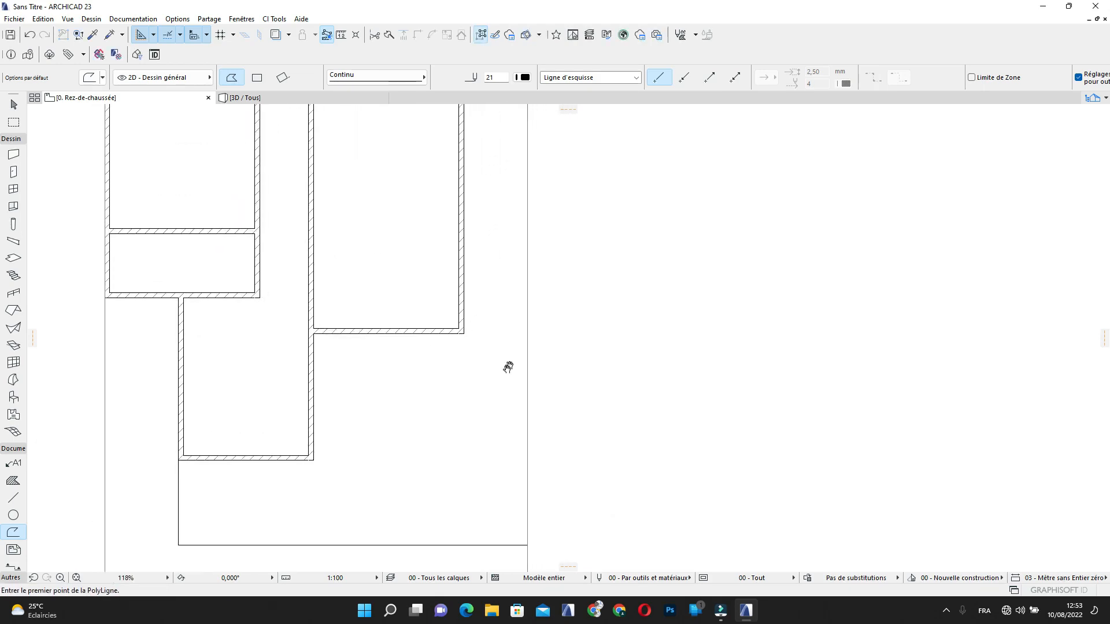
scroll(478, 315, "up", 3)
left_click(434, 376)
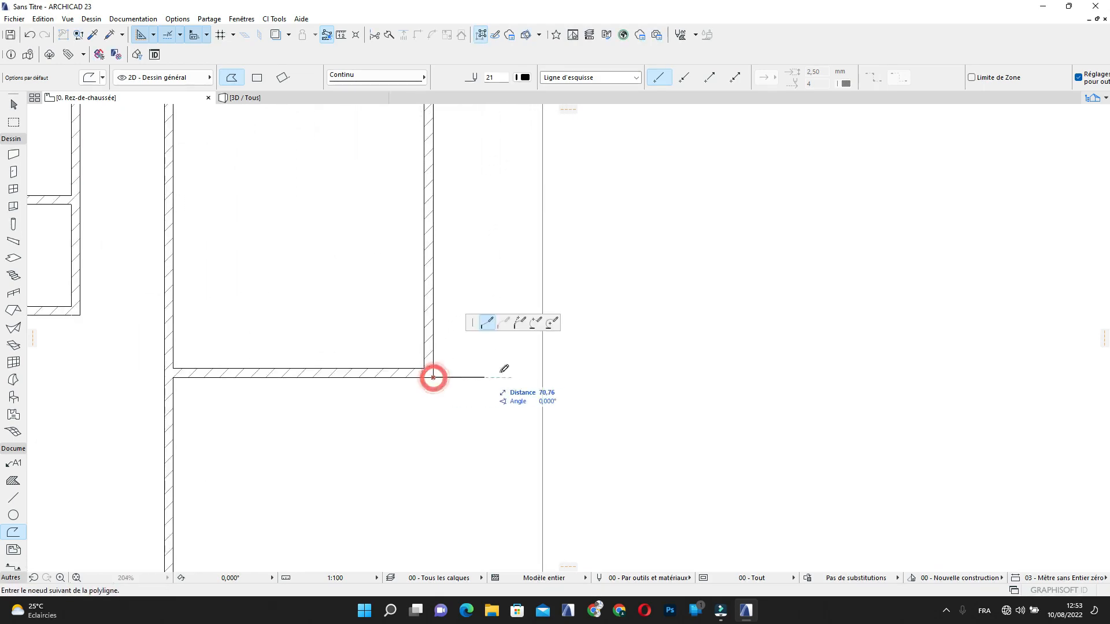
right_click(542, 376)
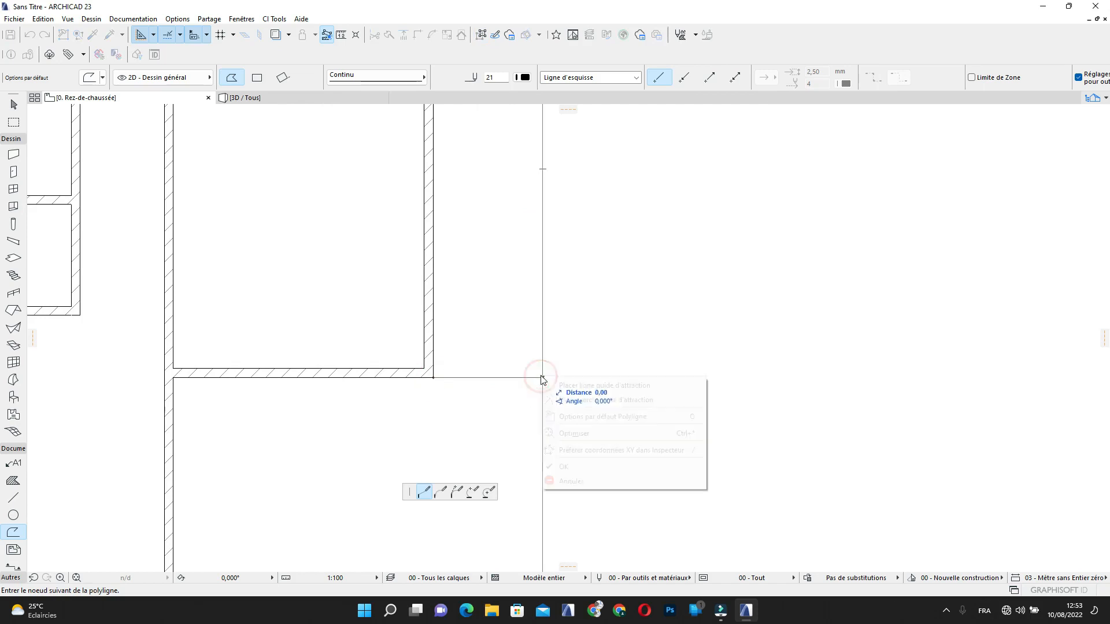
left_click(565, 465)
scroll(471, 320, "down", 2)
middle_click_drag(482, 345, 482, 305)
scroll(482, 305, "down", 1)
key("Escape")
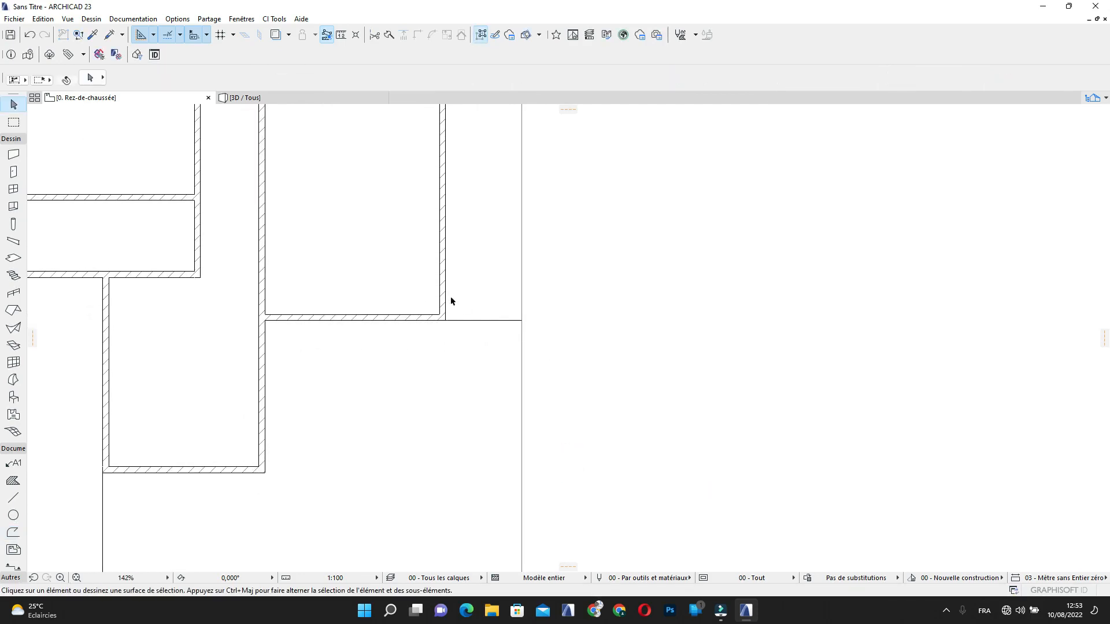
Draw a wall with the large right room's wall settings along the plot's right boundary, between the ends of the two polylines
left_click(442, 255, "alt")
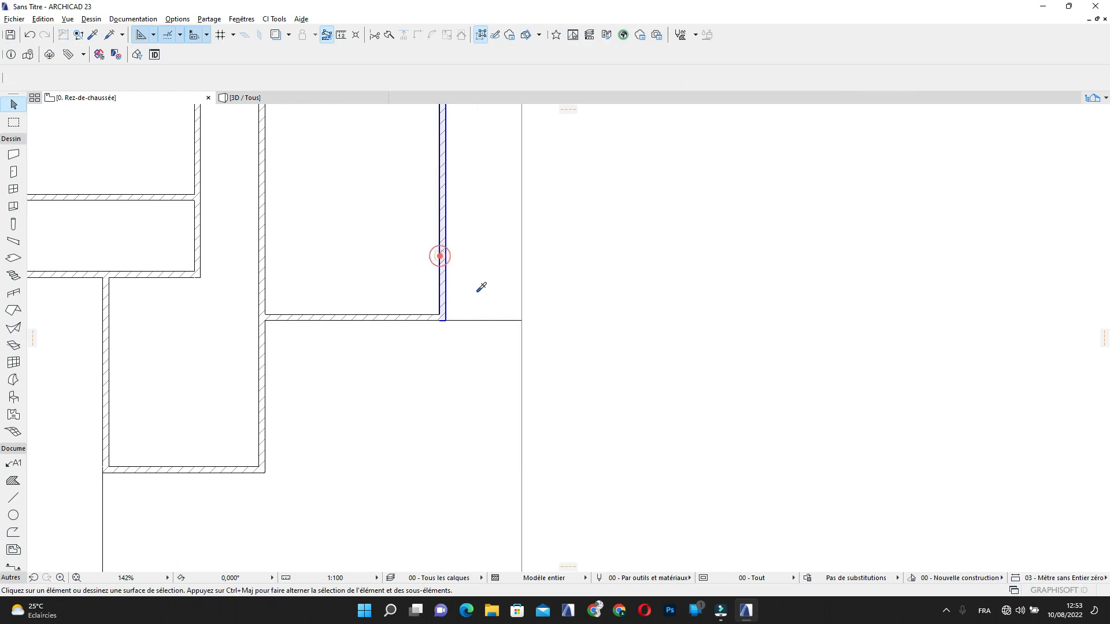
left_click(520, 319)
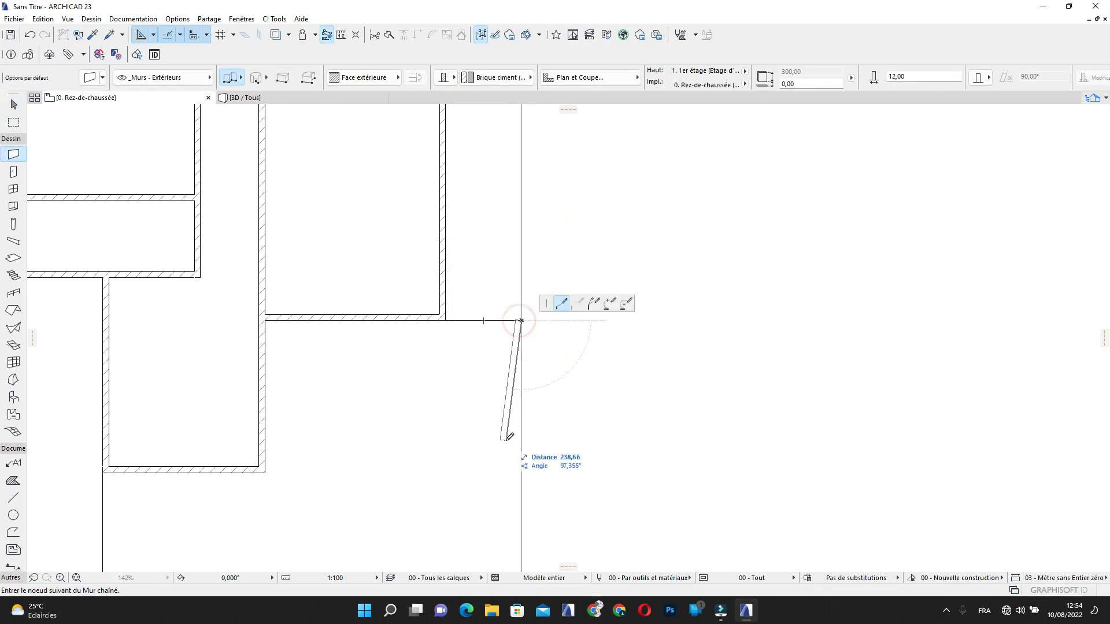
middle_click_drag(509, 446, 507, 243)
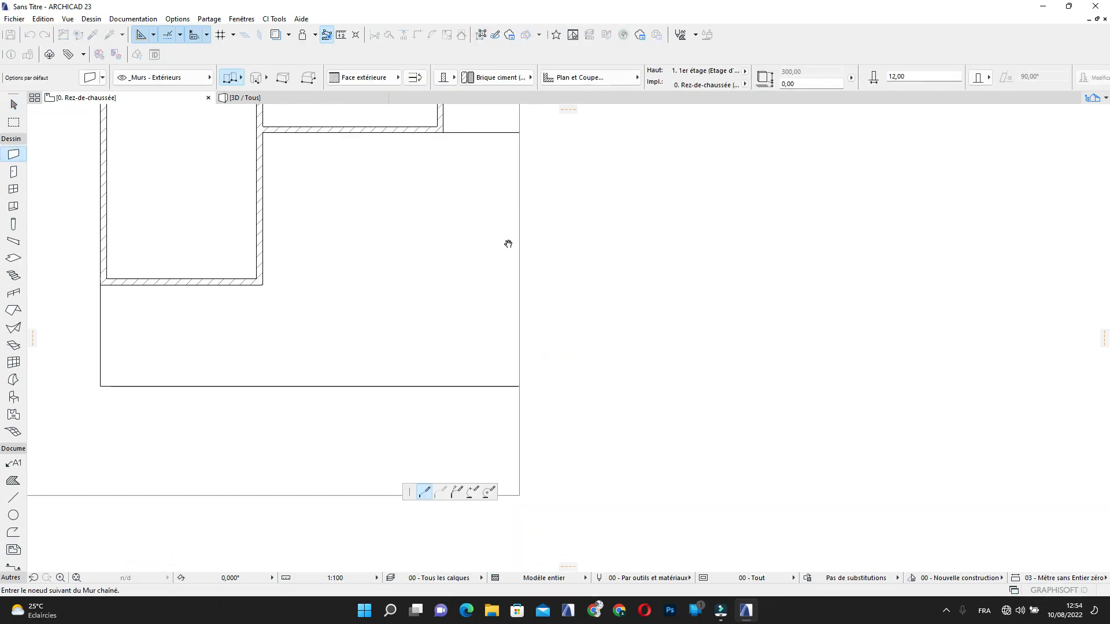
right_click(520, 386)
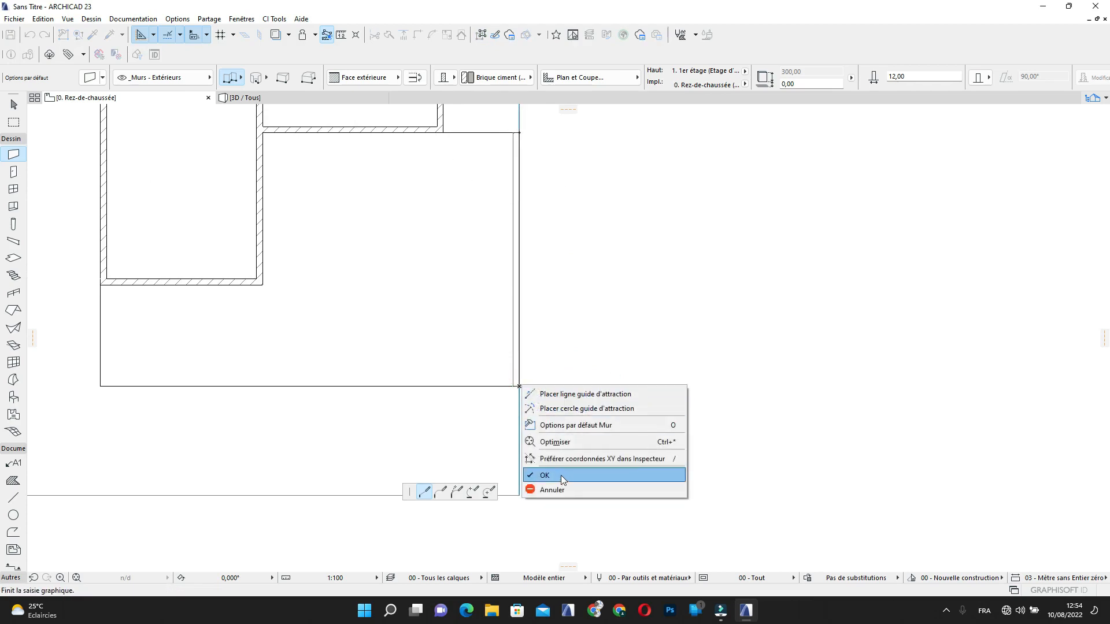
left_click(561, 475)
Draw a 60 cm wall upward from the lower polyline, aligned with the bottom room's right outer face, with its reference line flipped
middle_click_drag(265, 339, 307, 265)
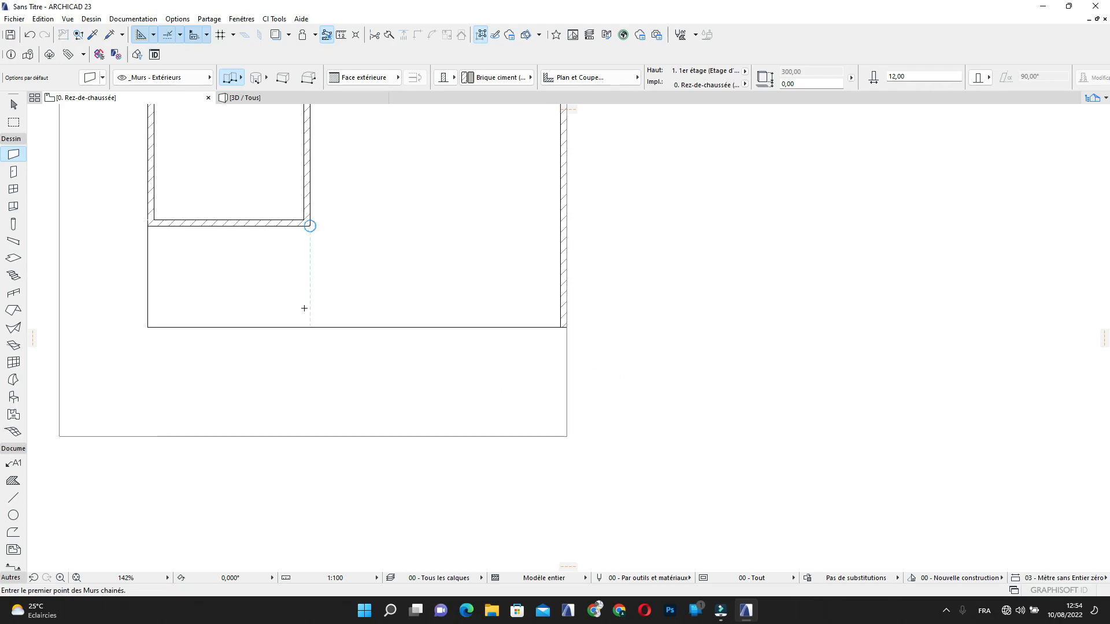
left_click(310, 327)
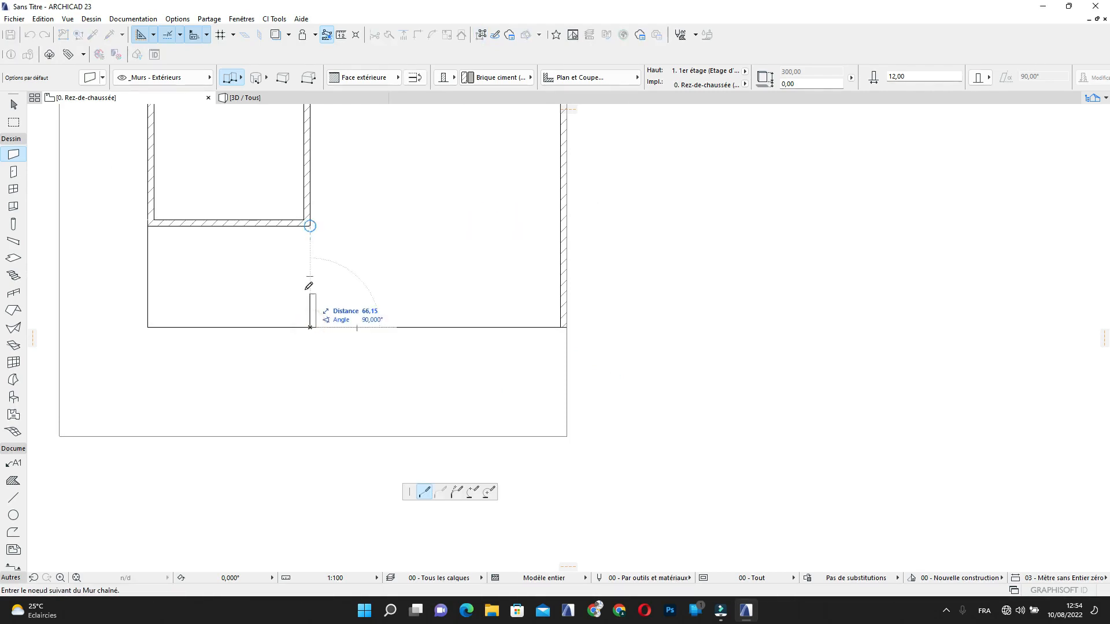
left_click(417, 78)
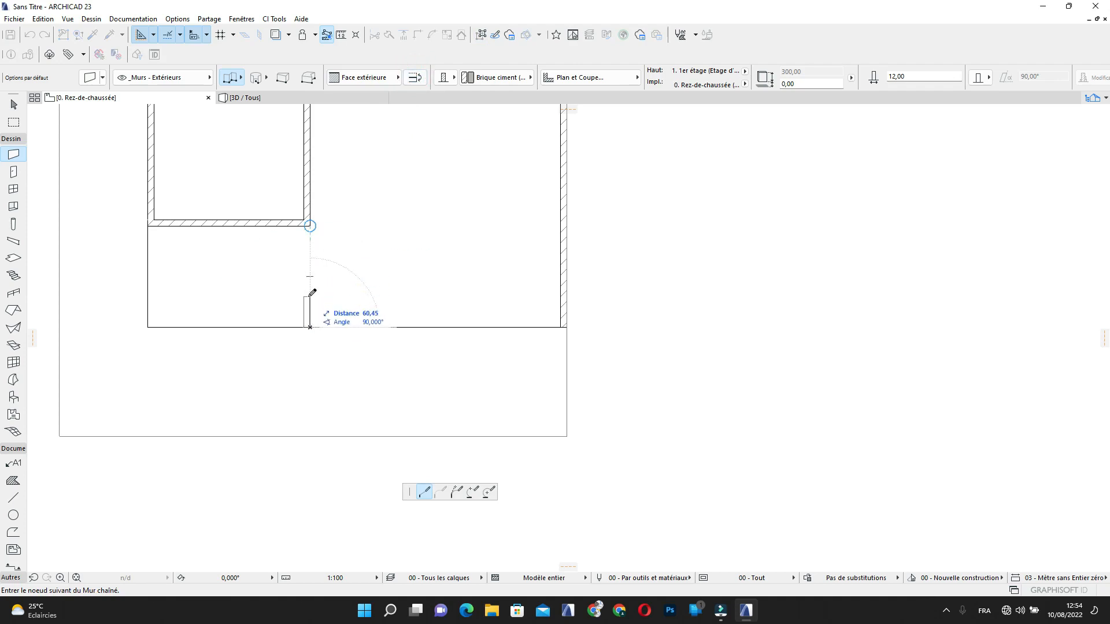
type("60")
key("Return")
right_click(310, 297)
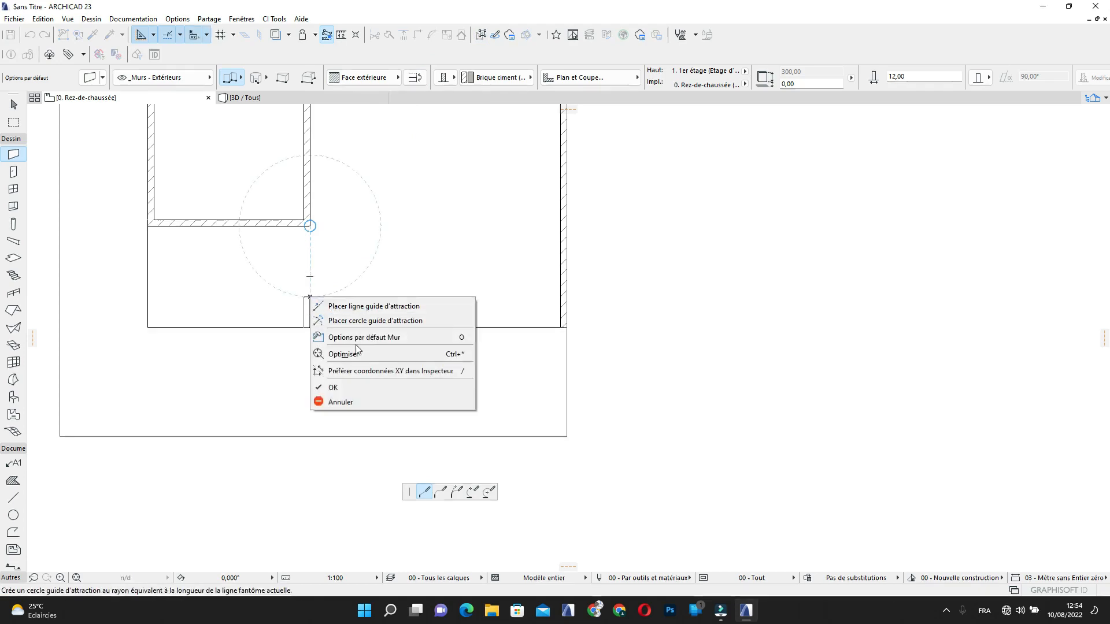
left_click(342, 386)
mouse_move(328, 282)
middle_mouse_down()
mouse_move(432, 289)
mouse_move(458, 323)
middle_mouse_up()
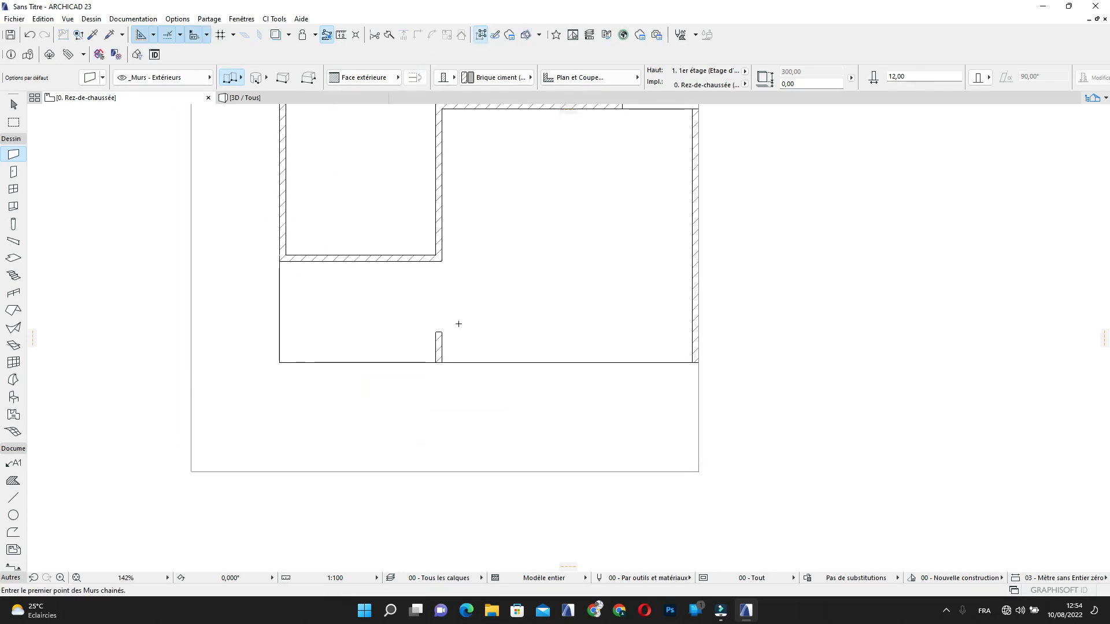
Stretch the bottom room's left wall up to the next horizontal partition, dividing the lowest left room in two
scroll(483, 324, "down", 5)
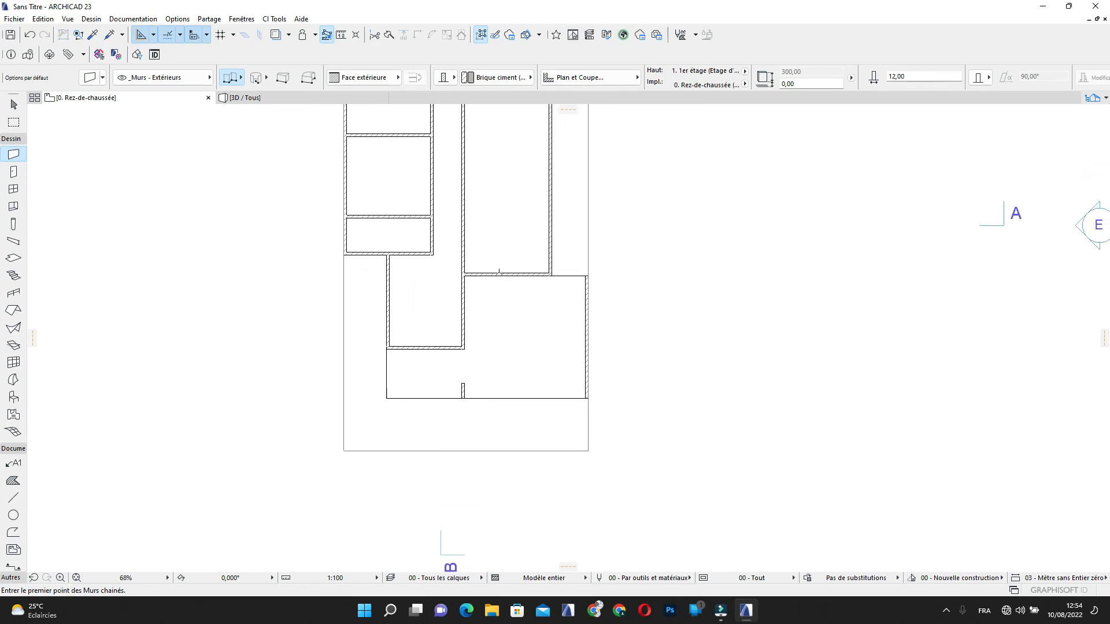
middle_click_drag(528, 312, 489, 492)
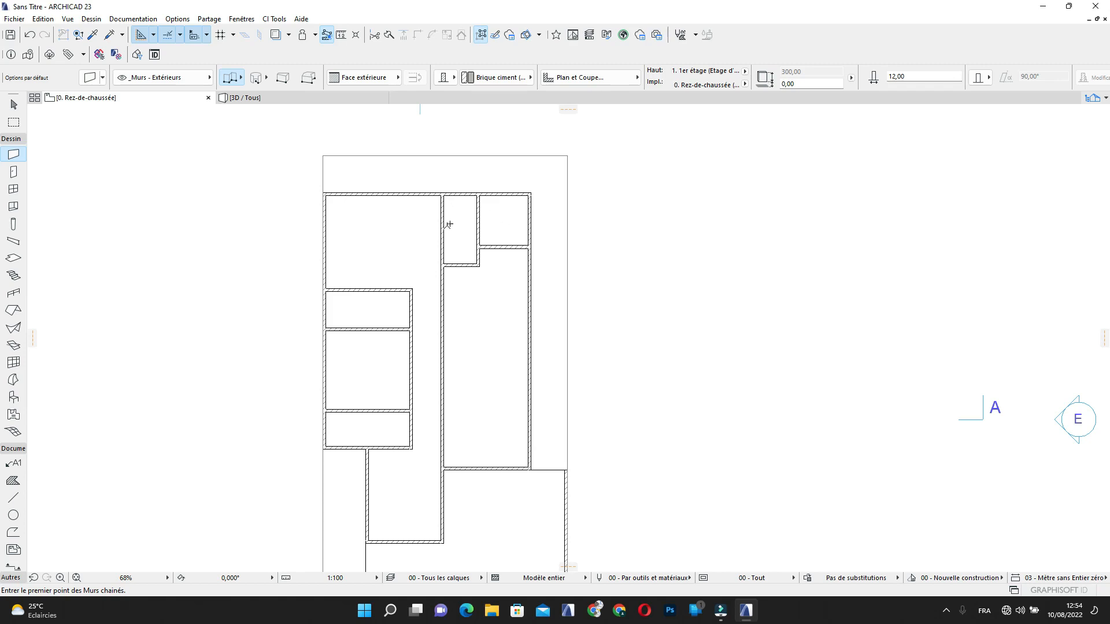
middle_click_drag(374, 244, 469, 226)
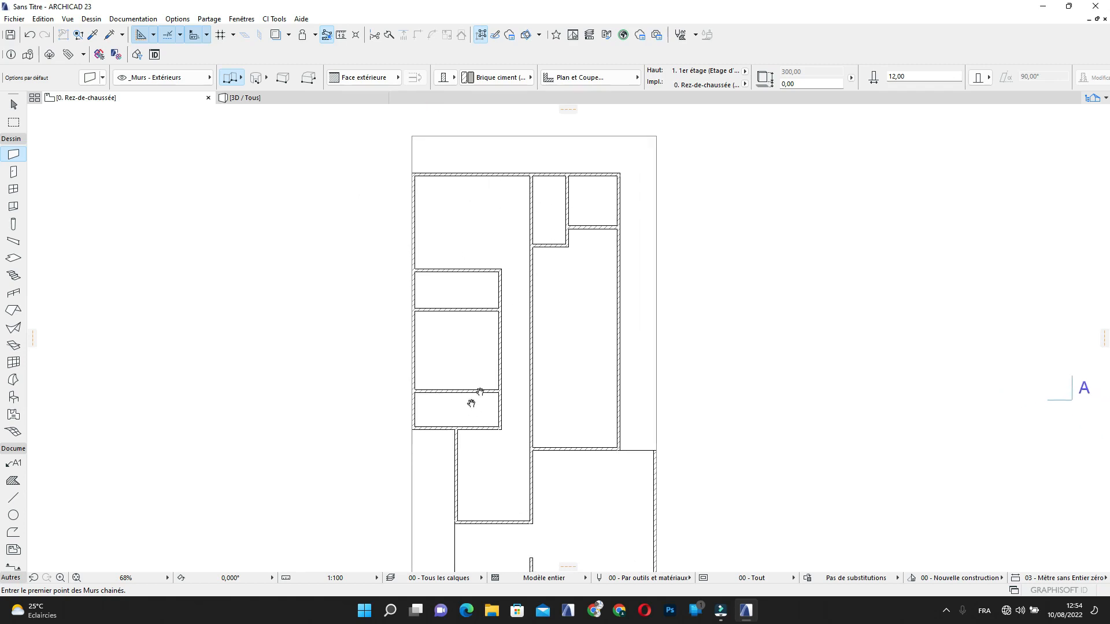
middle_click_drag(470, 389, 513, 330)
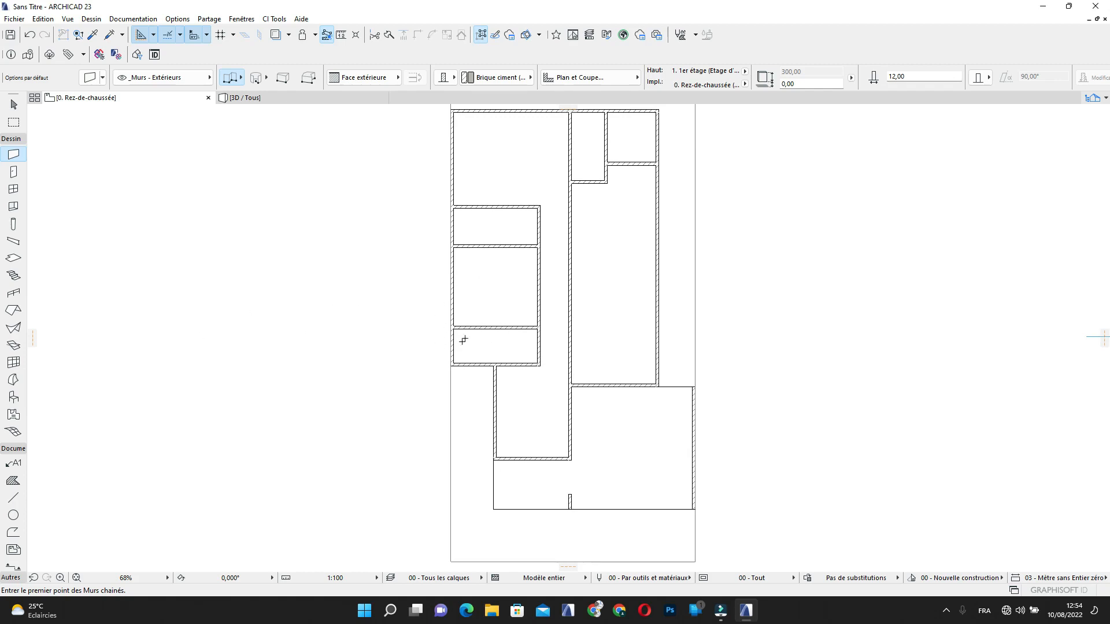
key("Escape")
scroll(494, 372, "up", 4)
left_click(495, 370)
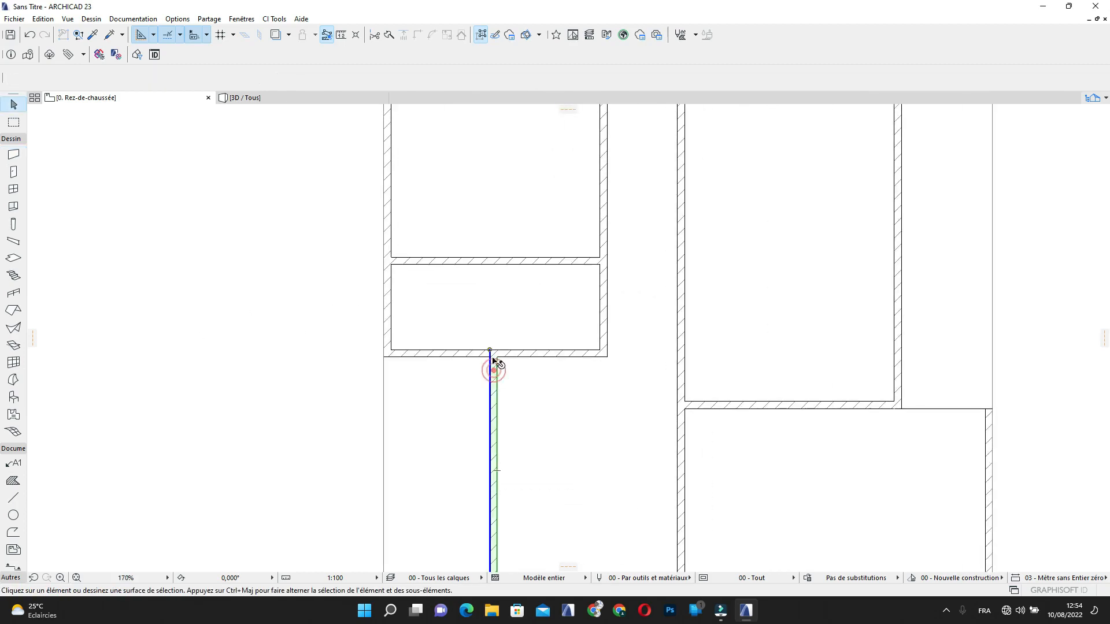
left_click(490, 351)
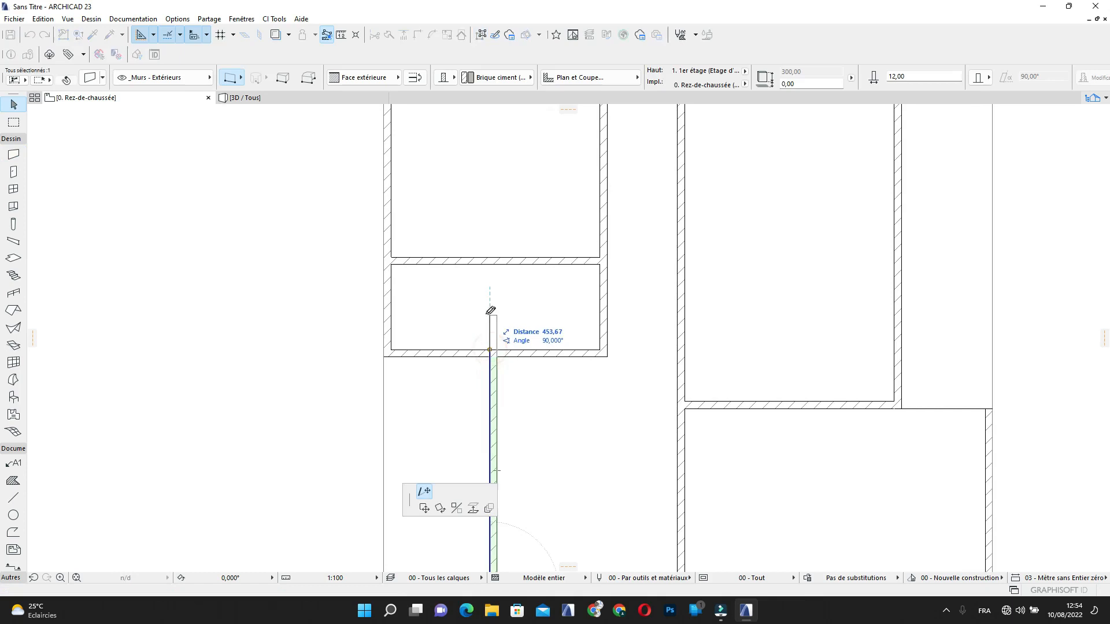
left_click(491, 265)
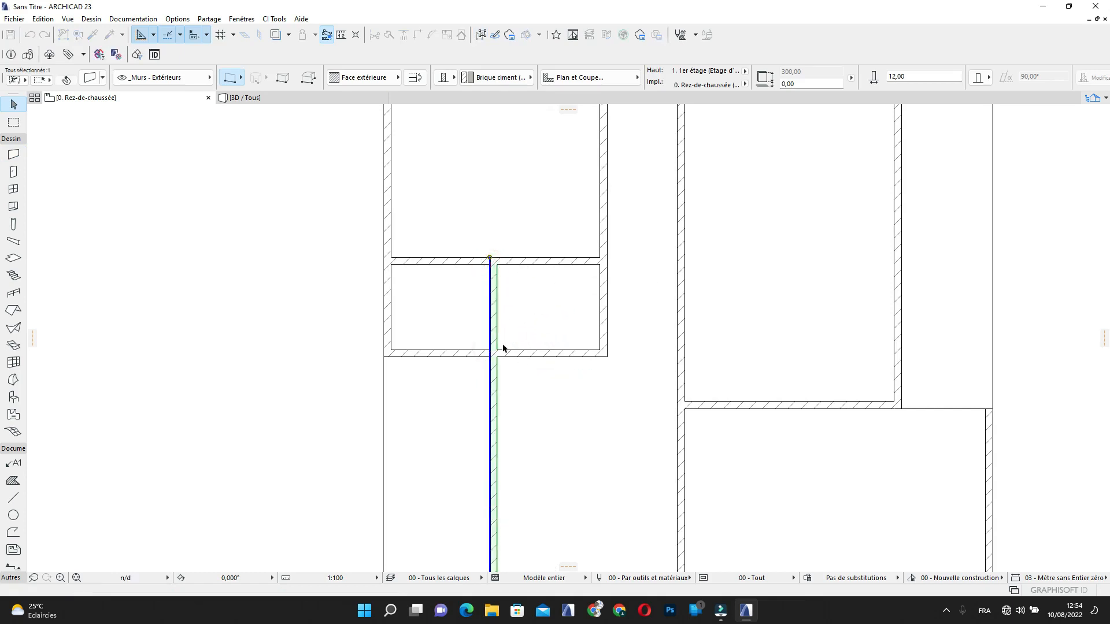
scroll(503, 343, "down", 1)
key("Escape")
scroll(503, 317, "down", 3)
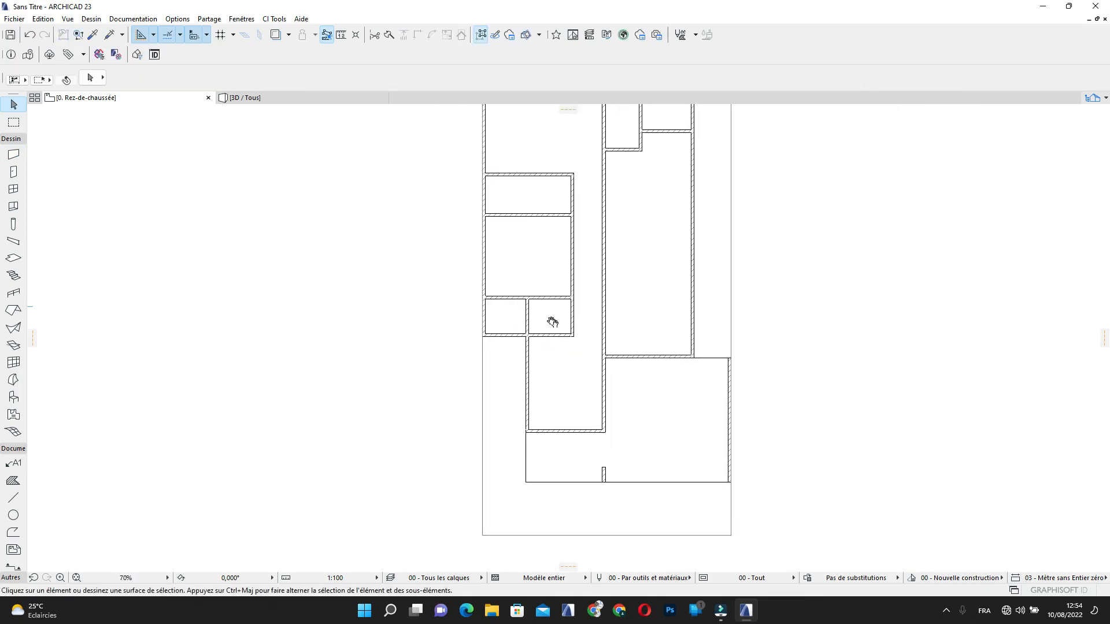
scroll(523, 305, "up", 2)
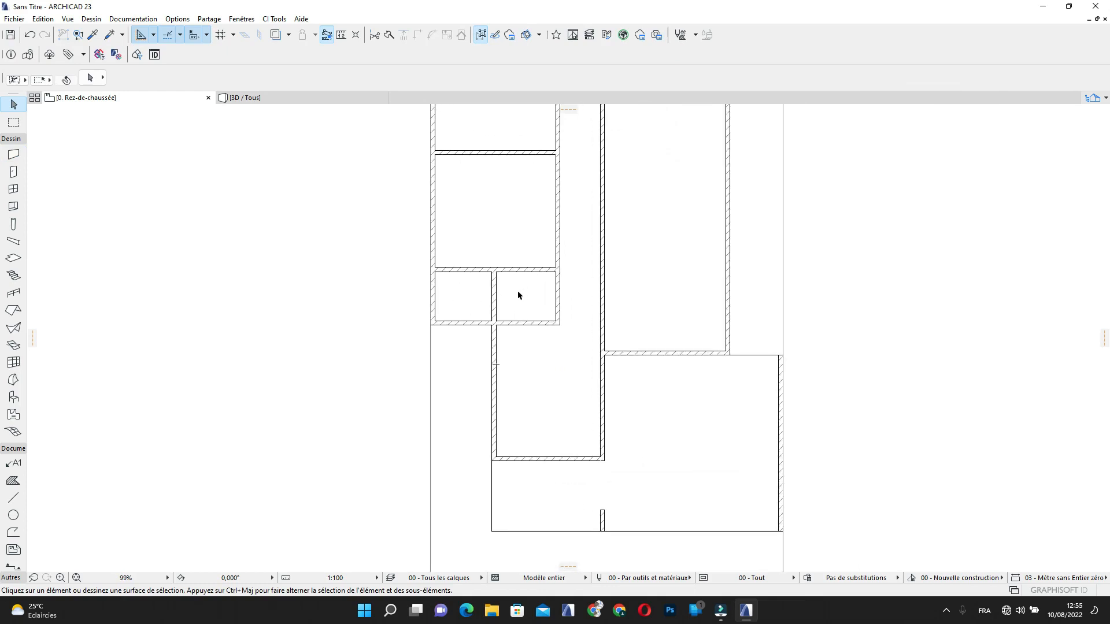
scroll(460, 295, "up", 4)
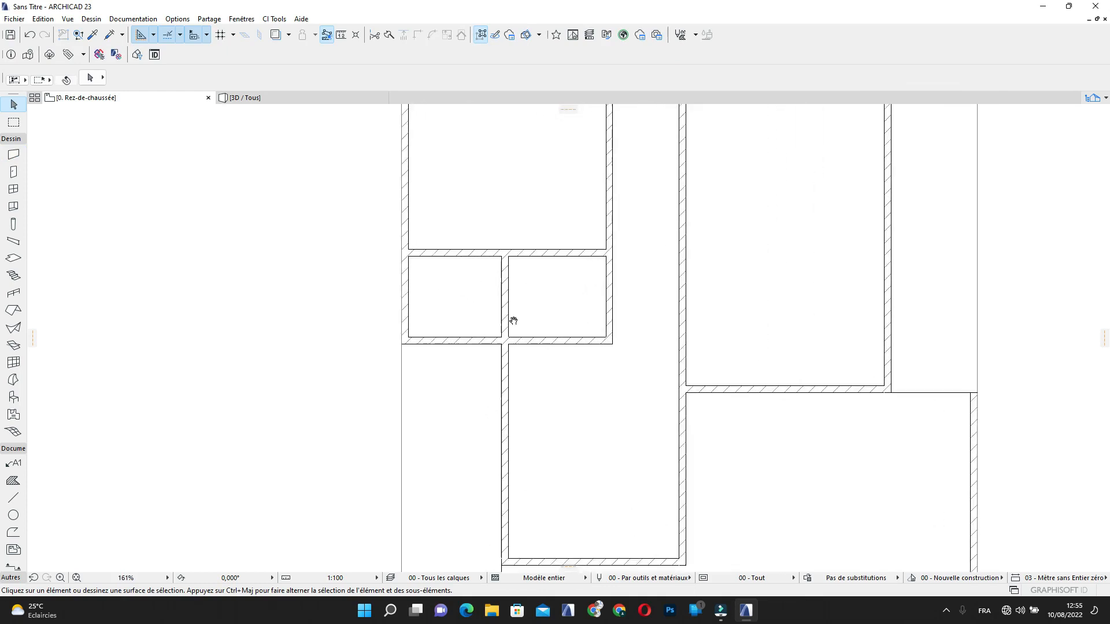
scroll(526, 349, "down", 2)
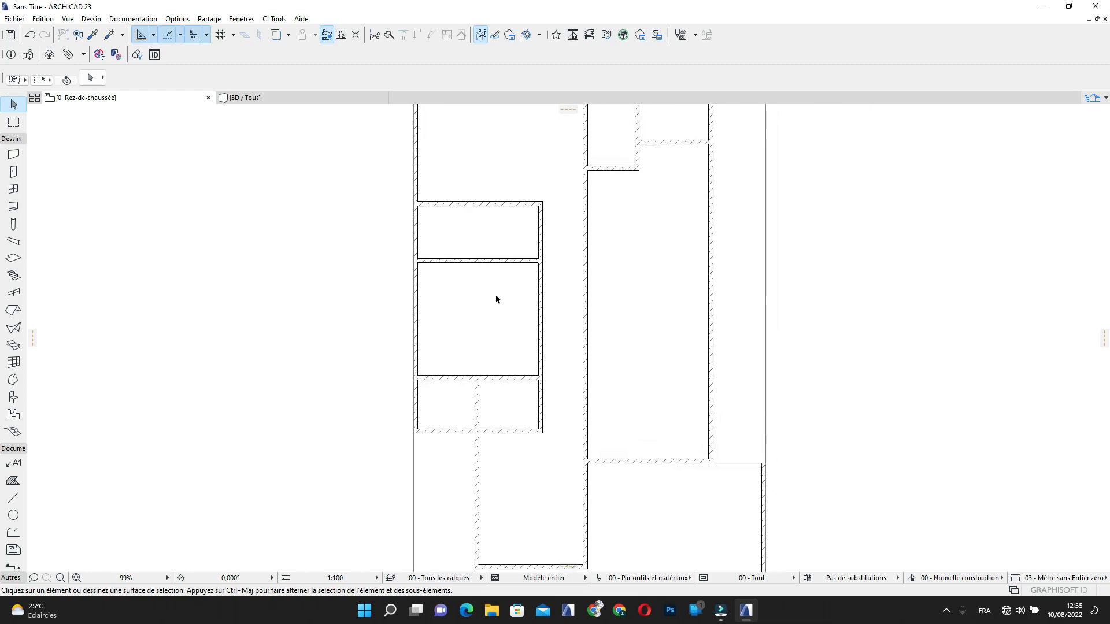
Split the long vertical wall between the left and right rooms in line with the lower face of the small upper room's bottom wall
middle_click_drag(501, 317, 518, 367)
left_click(592, 392)
scroll(589, 251, "down", 1)
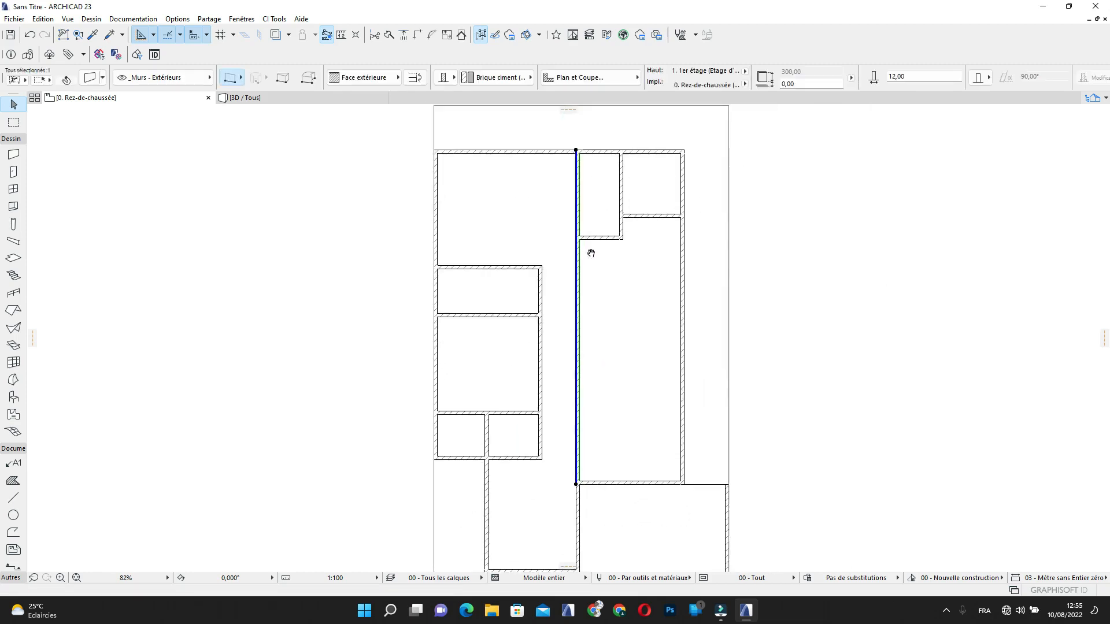
scroll(576, 219, "up", 7)
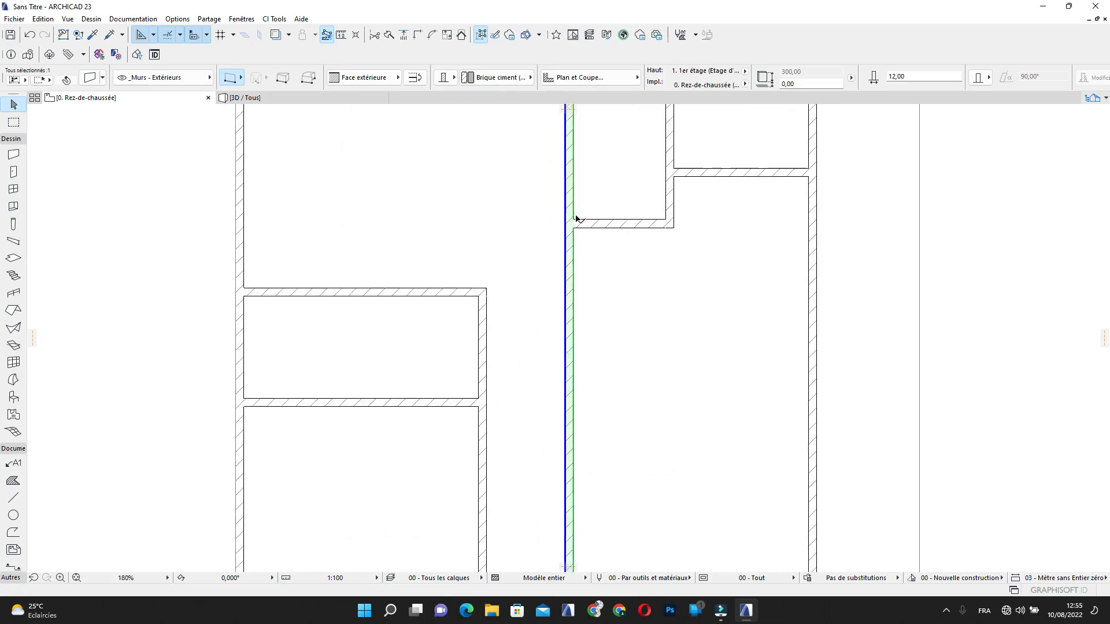
left_click(389, 35)
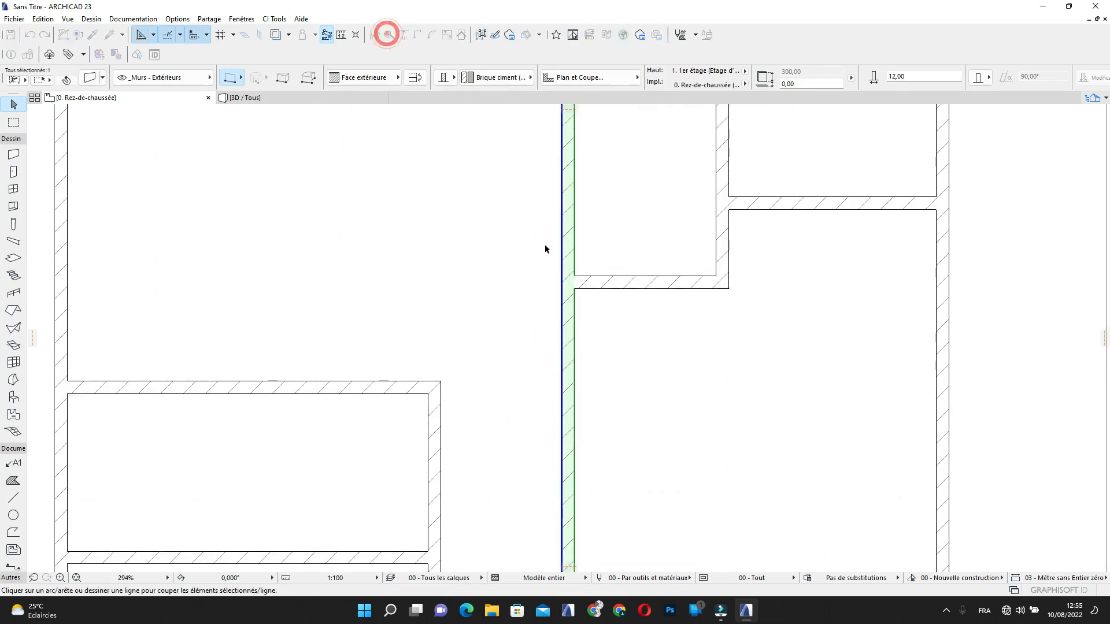
left_click(573, 288)
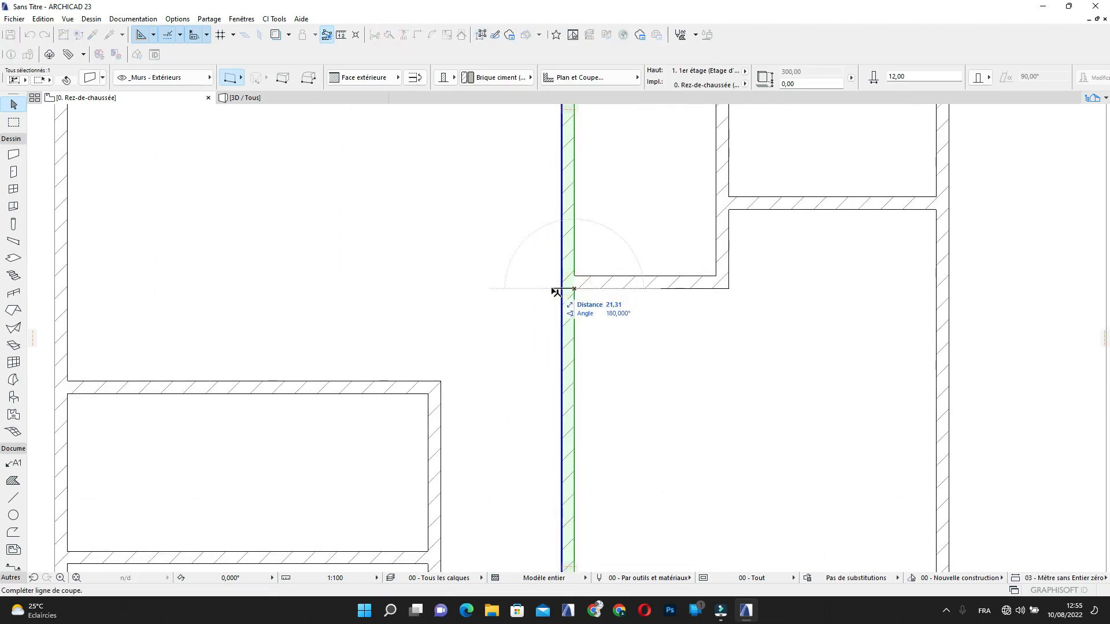
left_click(556, 289)
left_click(557, 342)
scroll(580, 322, "down", 2)
middle_click_drag(581, 321, 581, 327)
scroll(581, 327, "down", 1)
left_click(595, 335)
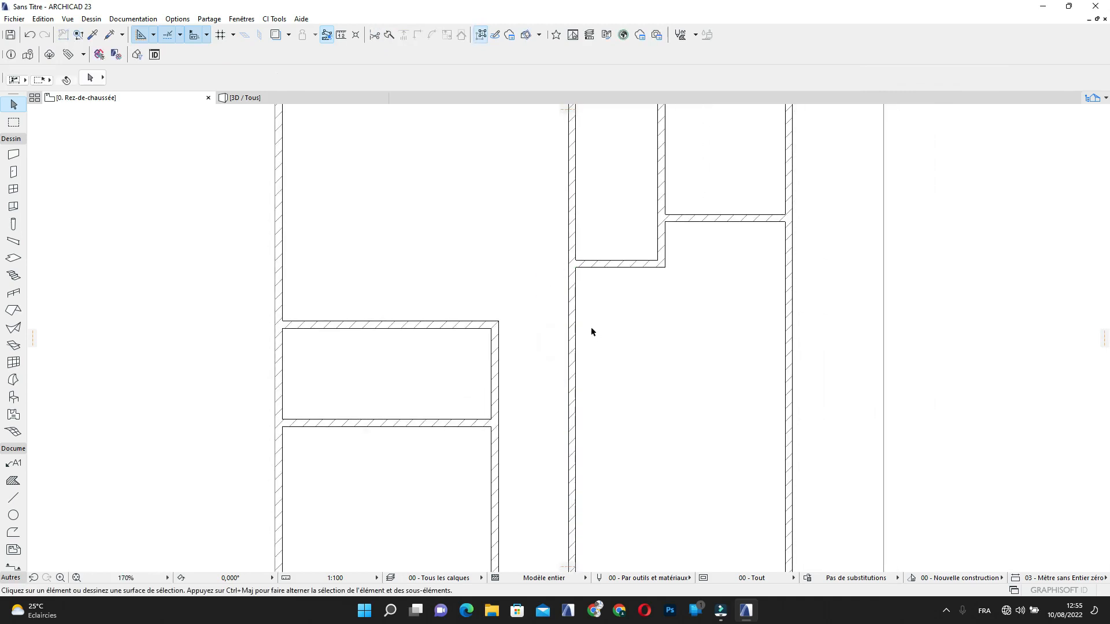
scroll(590, 327, "down", 4)
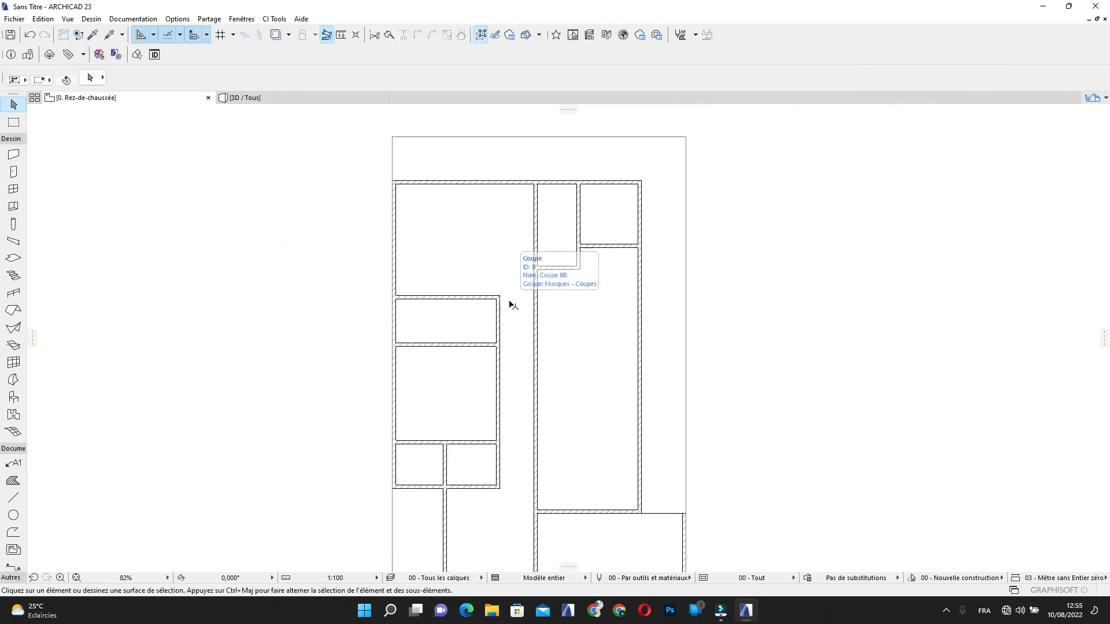
Stretch the upper left room's horizontal partition rightward to the long central vertical wall, closing off the large upper left room
scroll(466, 286, "up", 3)
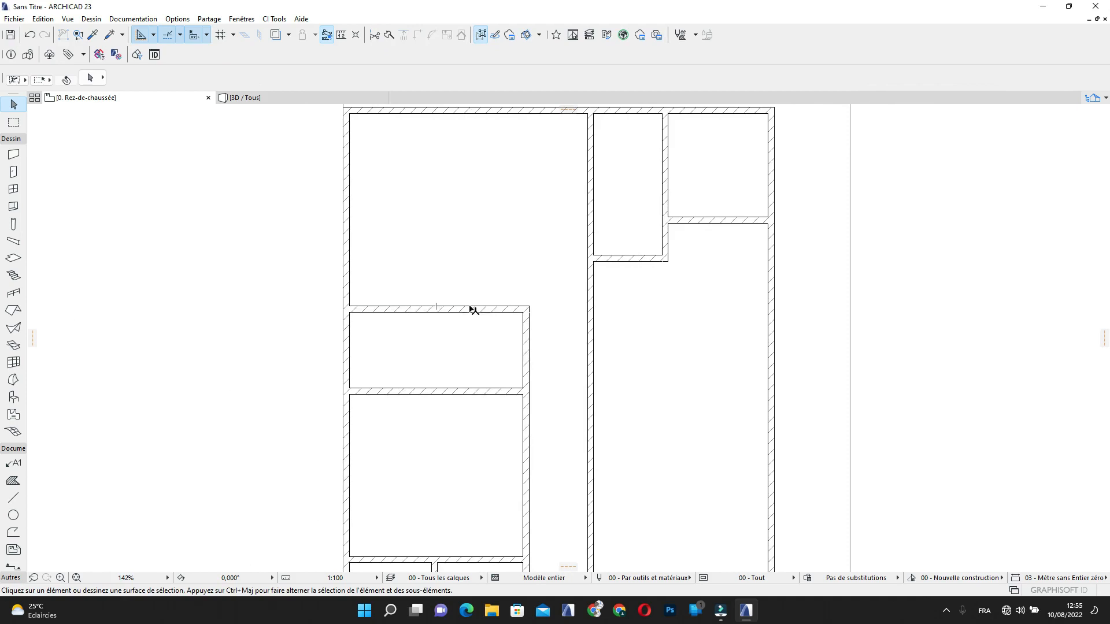
left_click(473, 311)
left_click(530, 306)
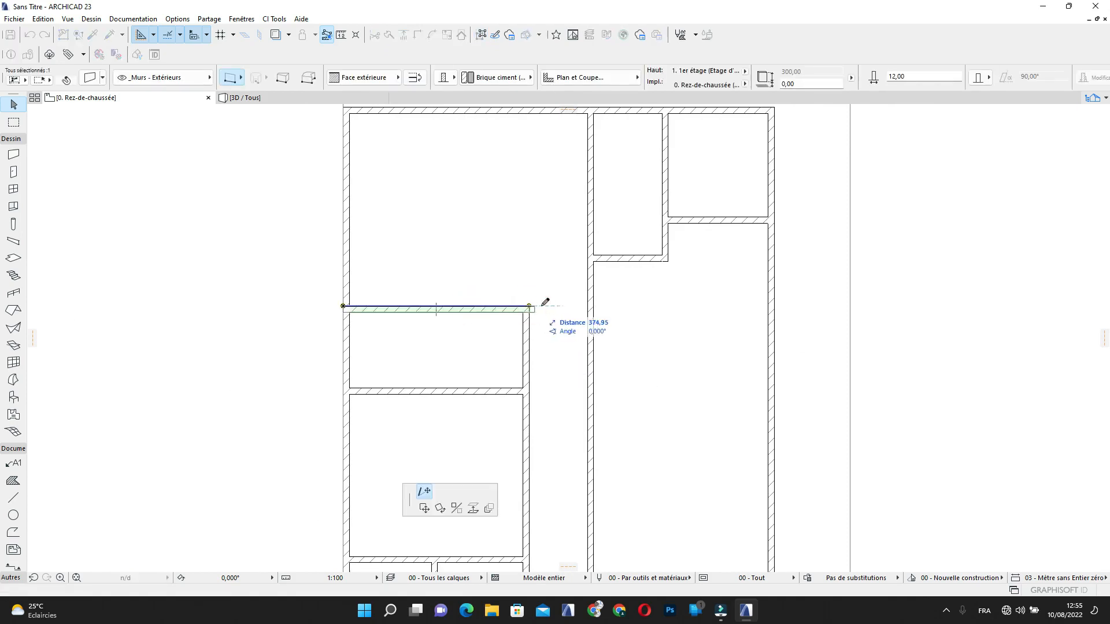
left_click(588, 305)
key("Escape")
scroll(508, 324, "down", 3)
mouse_move(531, 291)
middle_mouse_down()
mouse_move(520, 322)
mouse_move(521, 267)
mouse_move(498, 292)
mouse_move(566, 385)
mouse_move(570, 410)
middle_mouse_up()
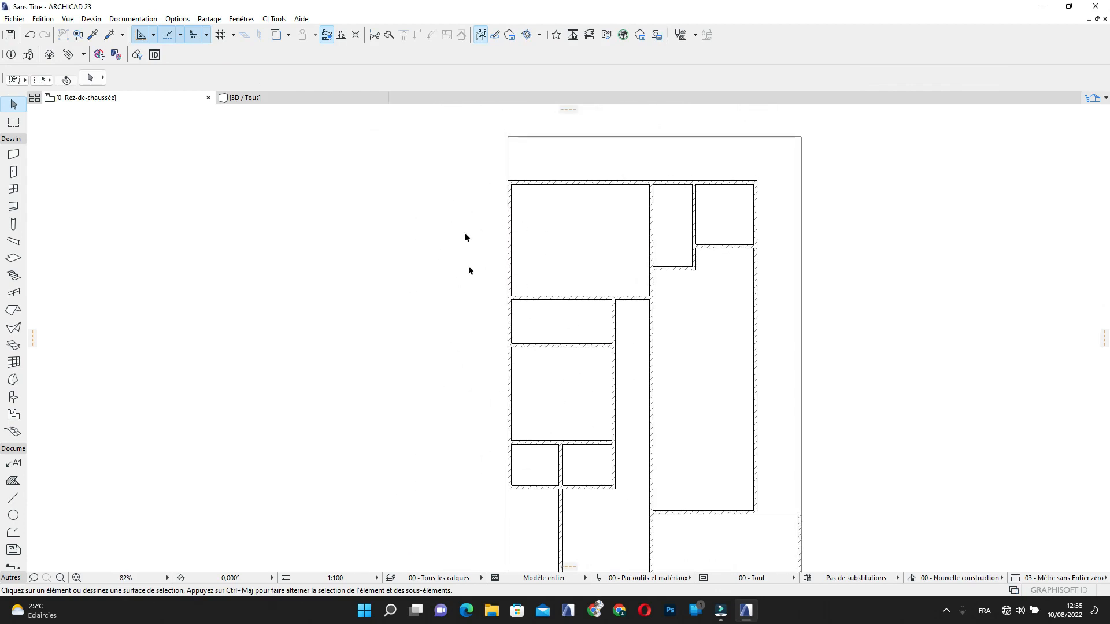
Examine the layout of the rooms and partitions in the upper part of the ground-floor plan
scroll(542, 327, "up", 2)
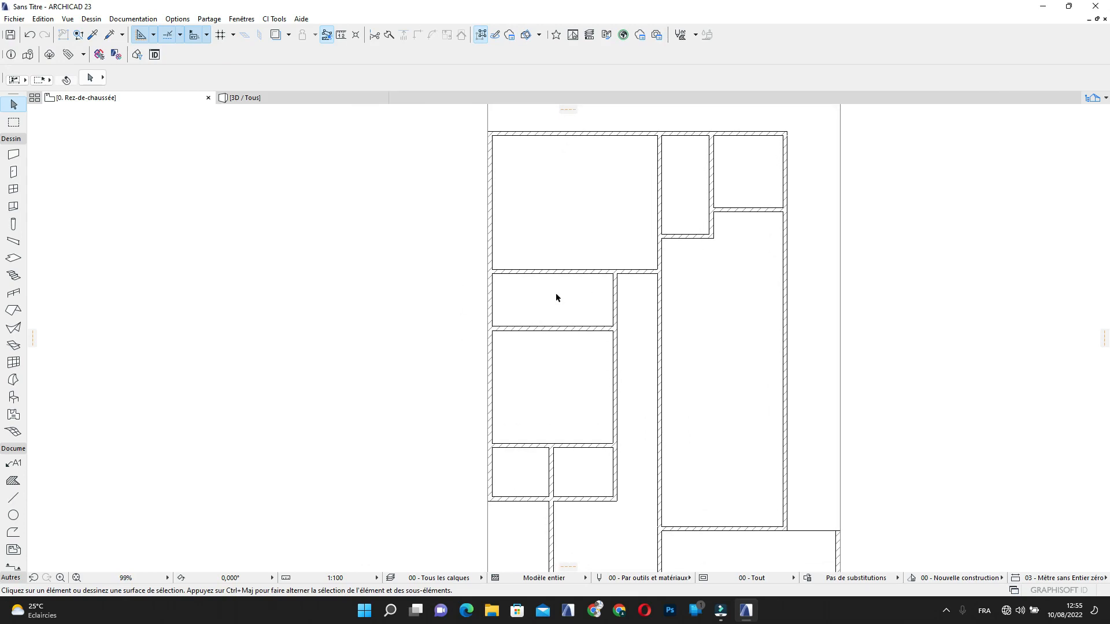
middle_click_drag(565, 357, 533, 397)
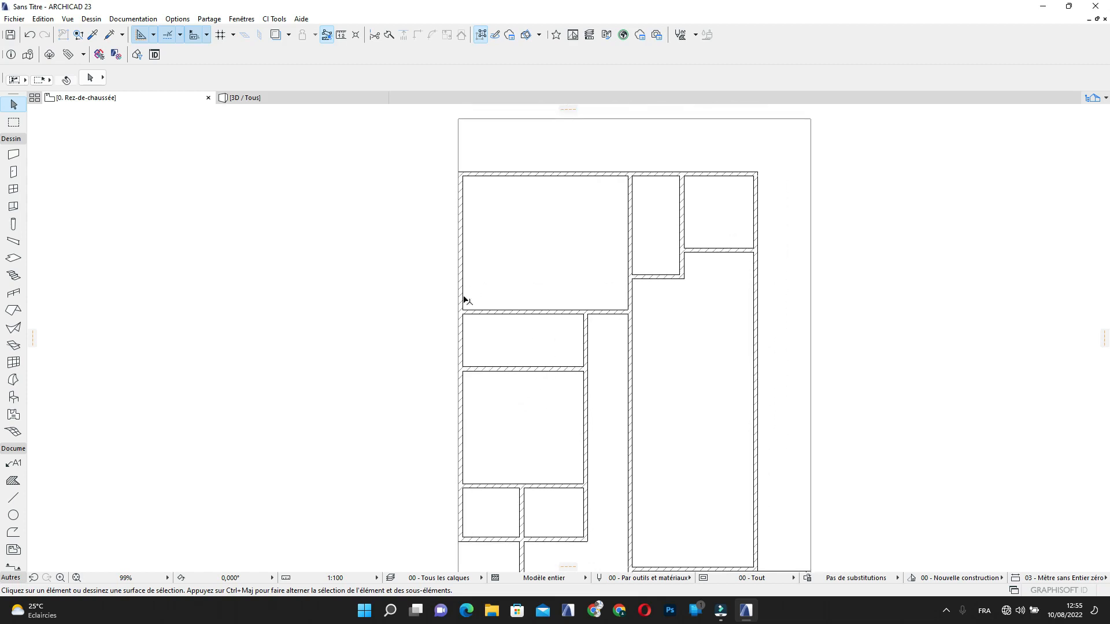
scroll(523, 324, "up", 2)
scroll(526, 311, "up", 3)
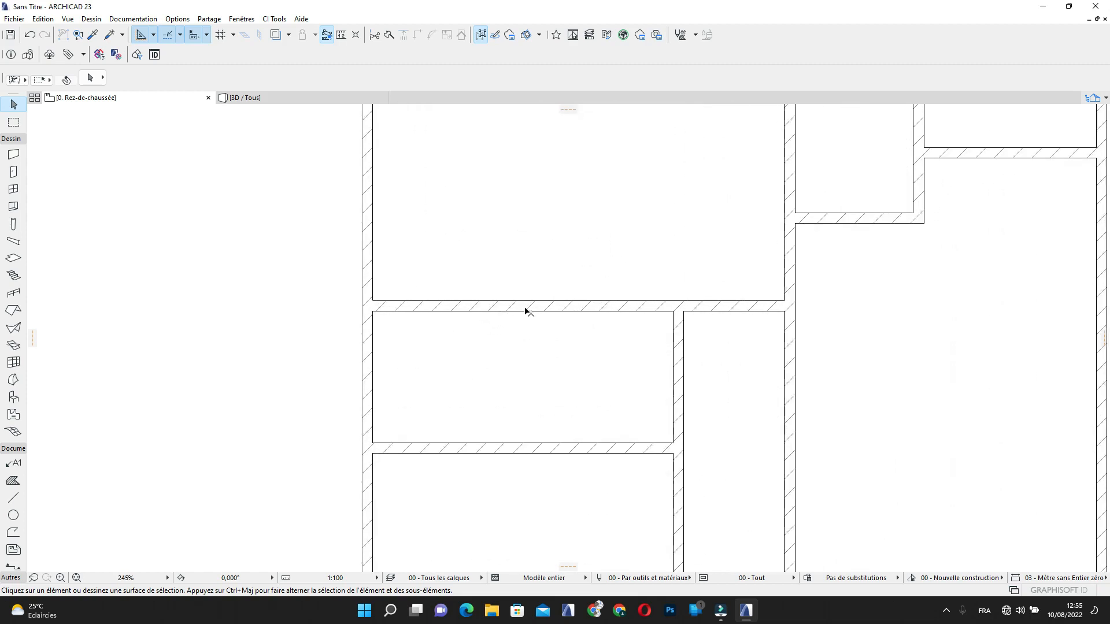
scroll(536, 292, "down", 2)
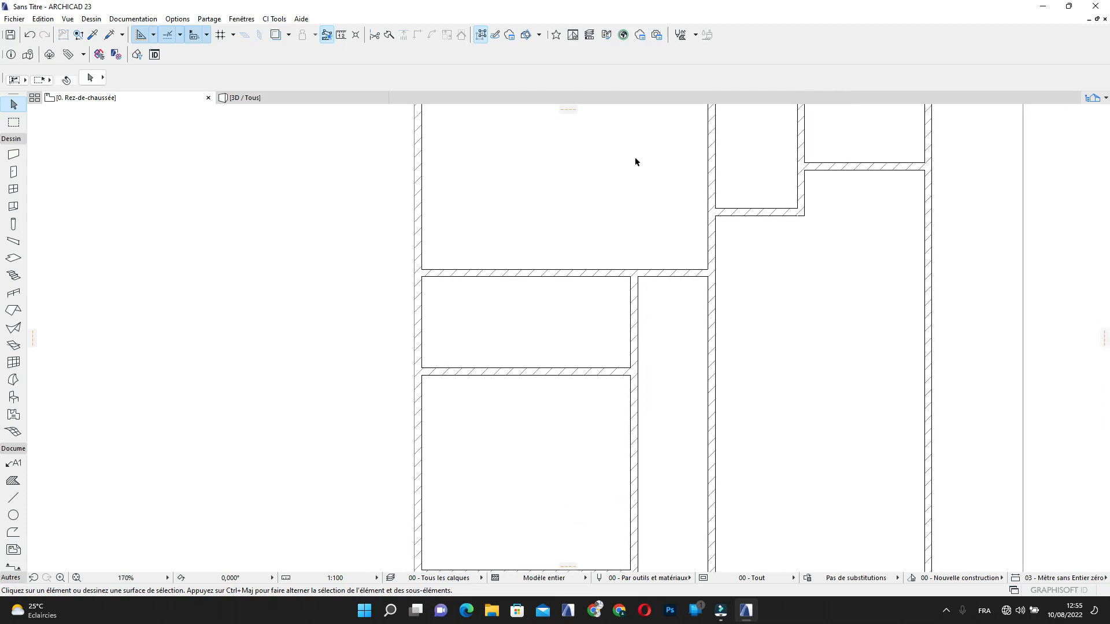
scroll(647, 319, "down", 3)
middle_click_drag(634, 344, 607, 275)
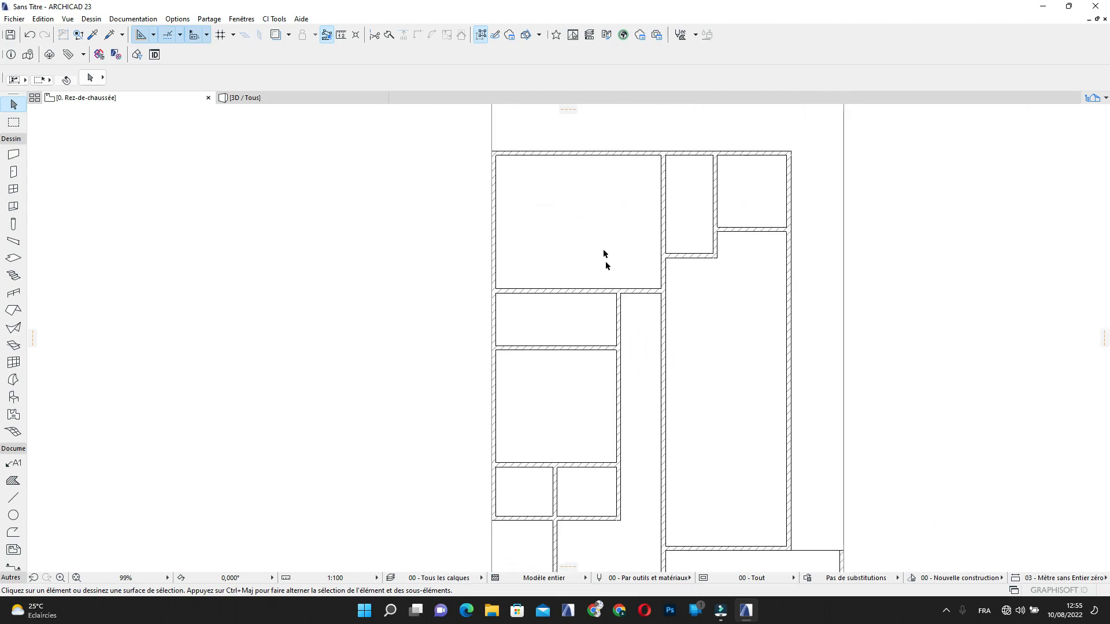
middle_click_drag(585, 324, 558, 293)
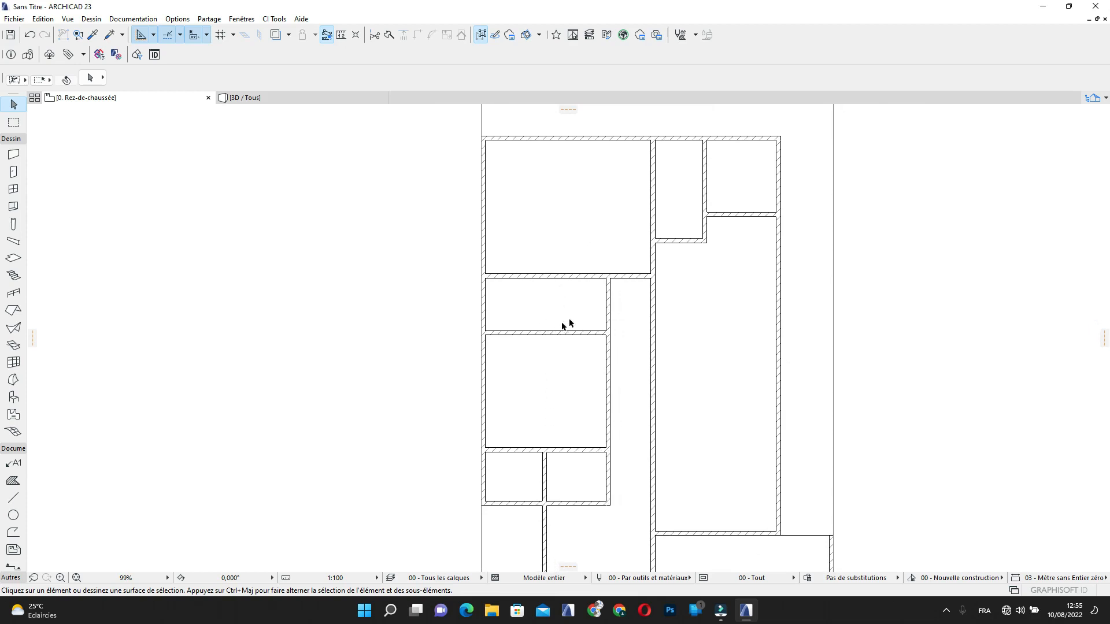
middle_click_drag(697, 240, 693, 294)
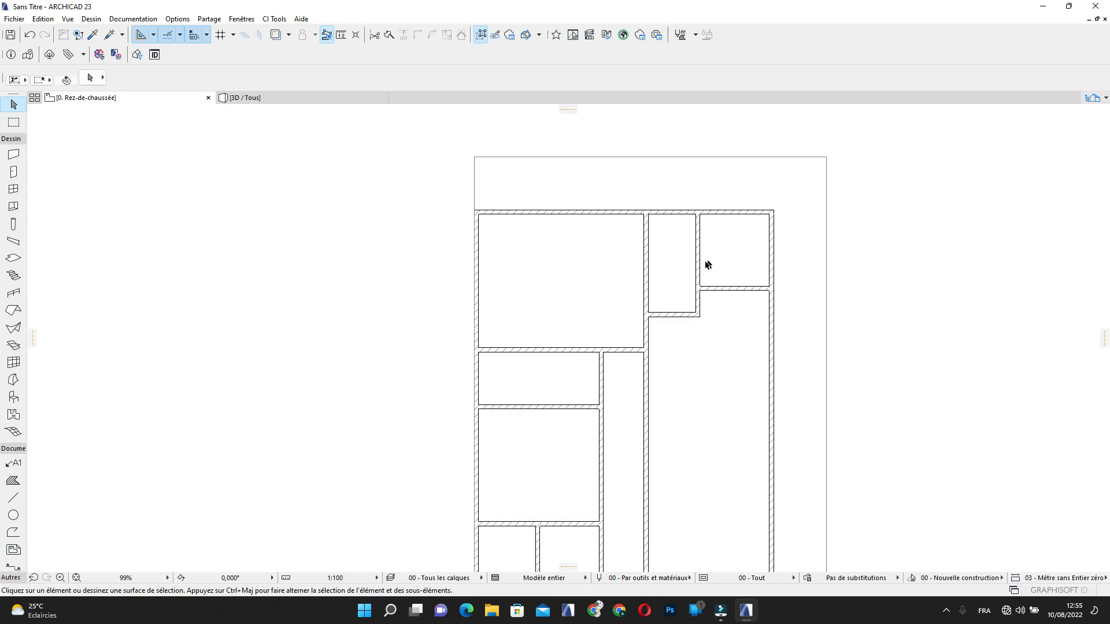
scroll(668, 272, "down", 3)
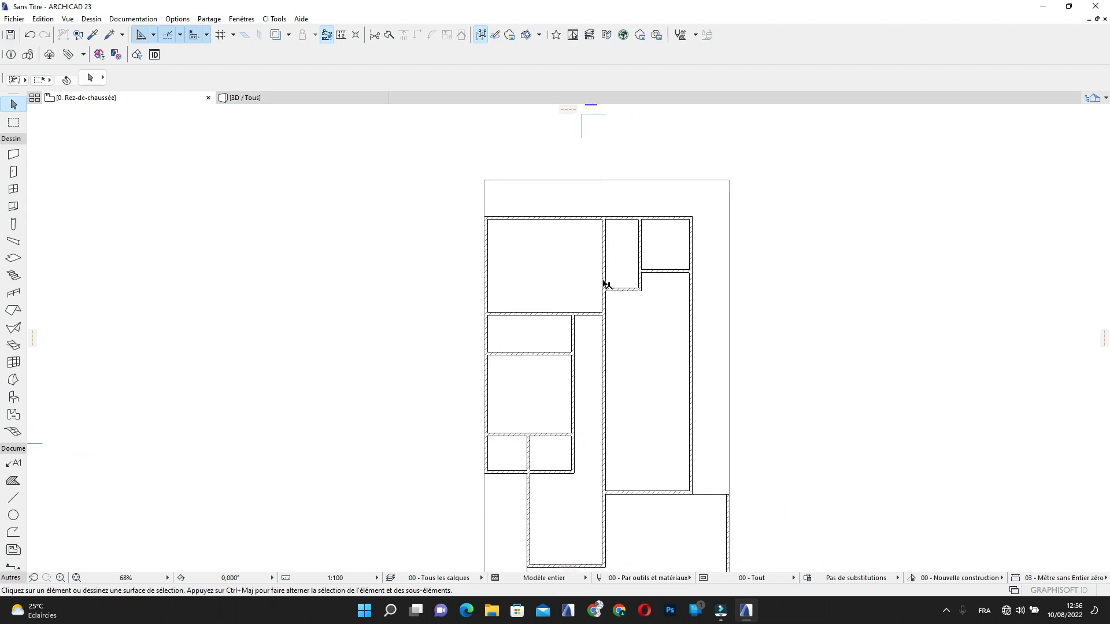
scroll(609, 290, "up", 3)
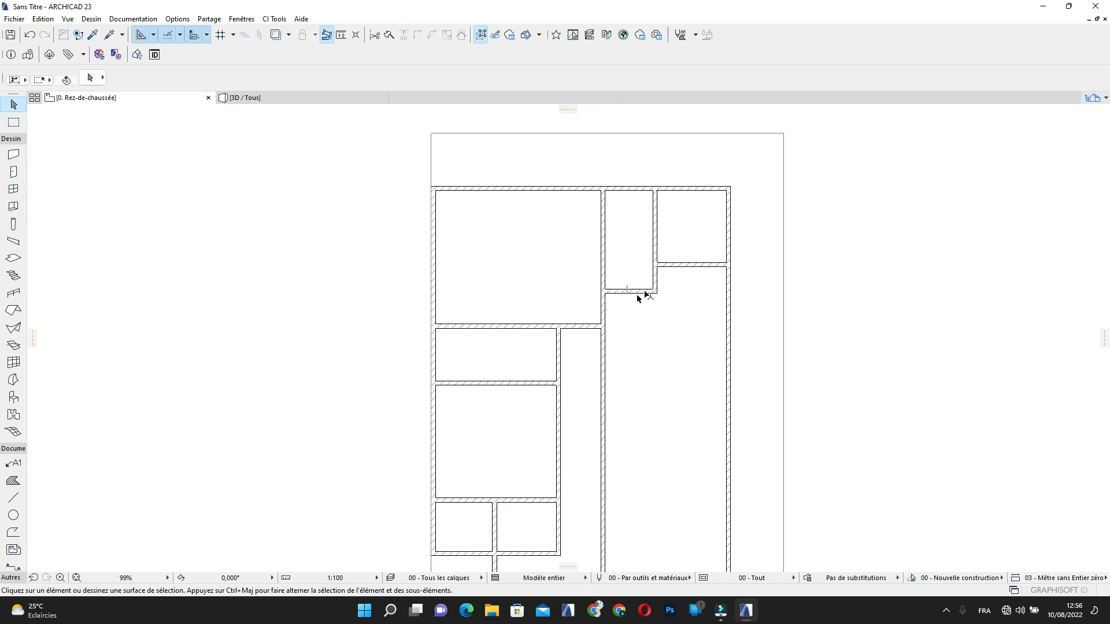
middle_click_drag(649, 294, 640, 375)
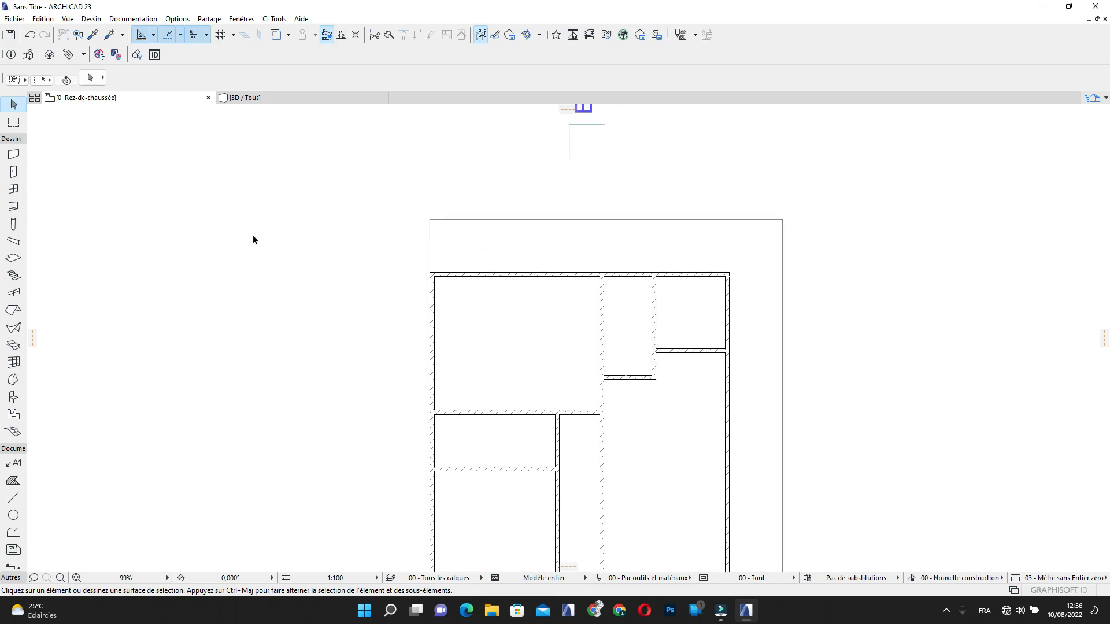
Start the Door tool and set the default Porte 23 door leaf to Style 4
left_click(13, 171)
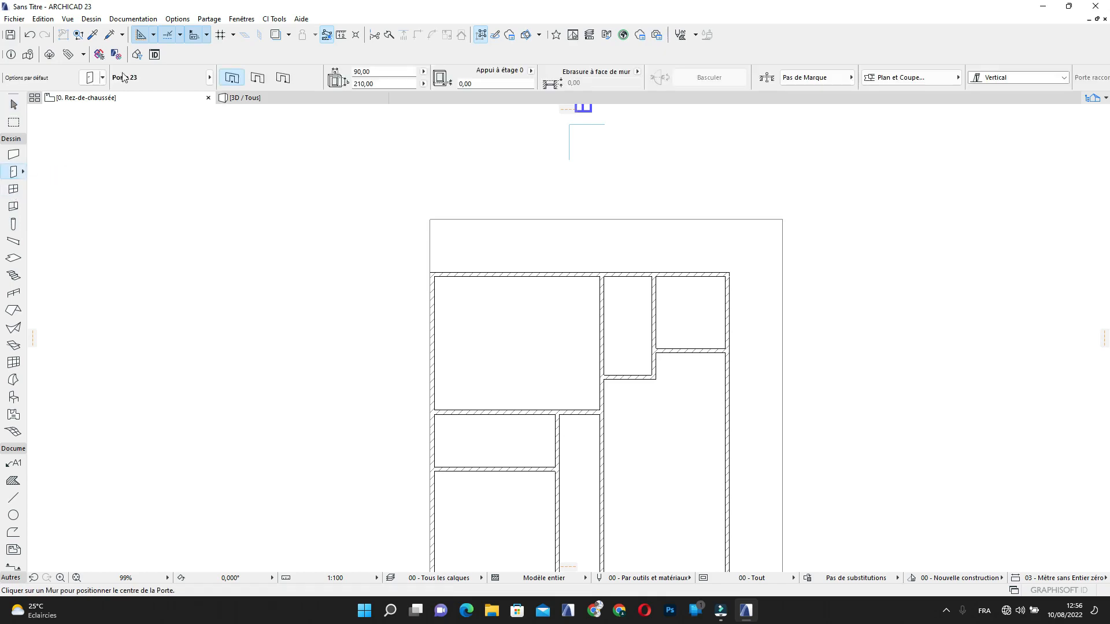
left_click(86, 81)
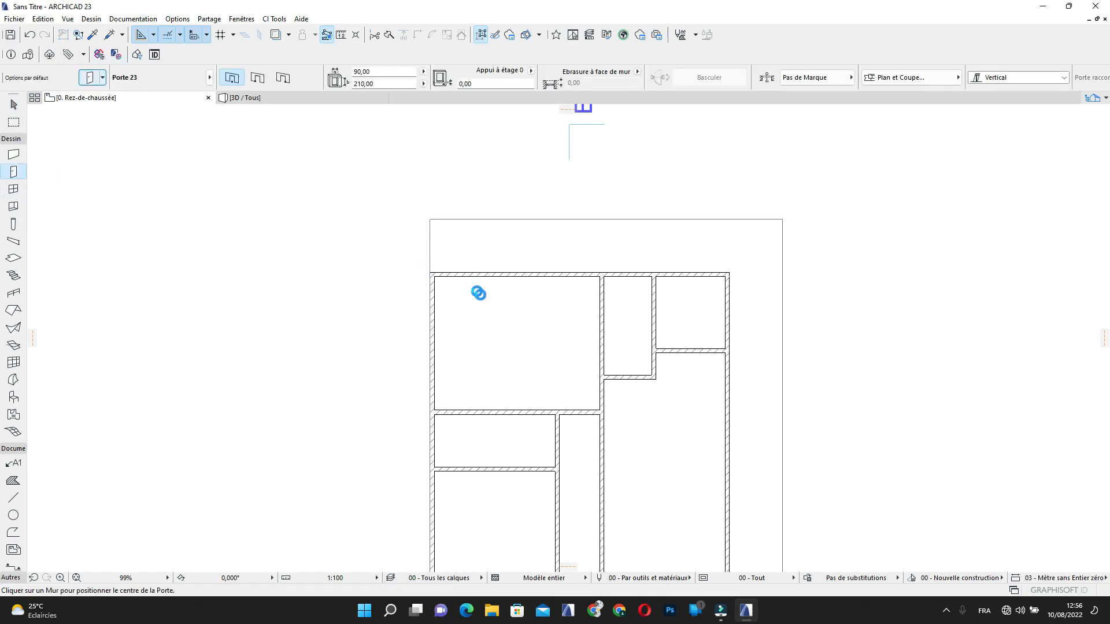
left_click(607, 318)
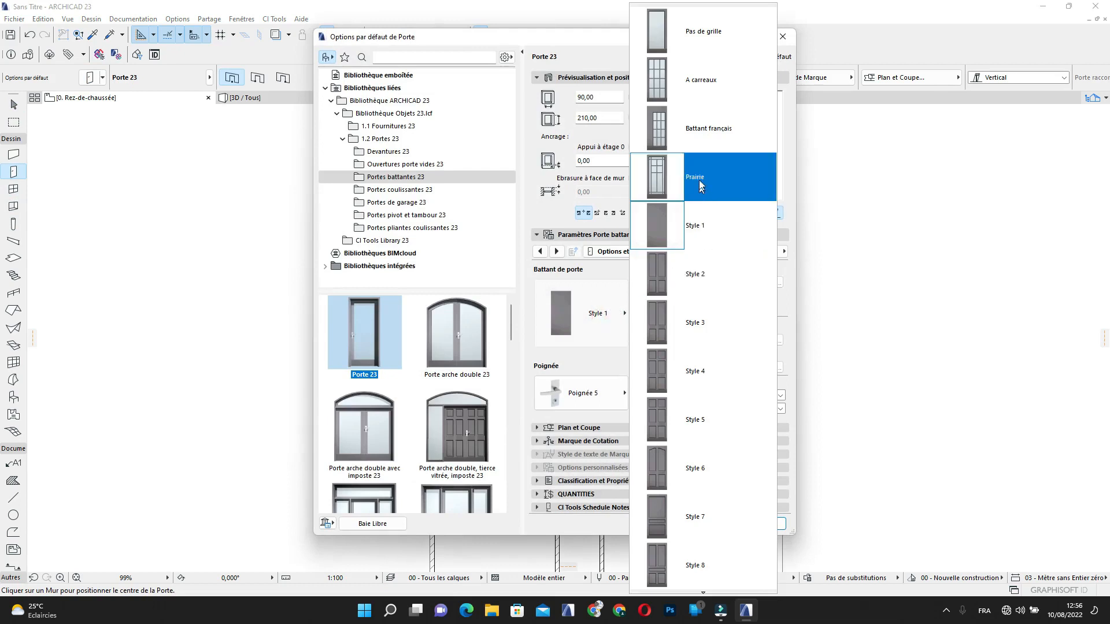
left_click(674, 379)
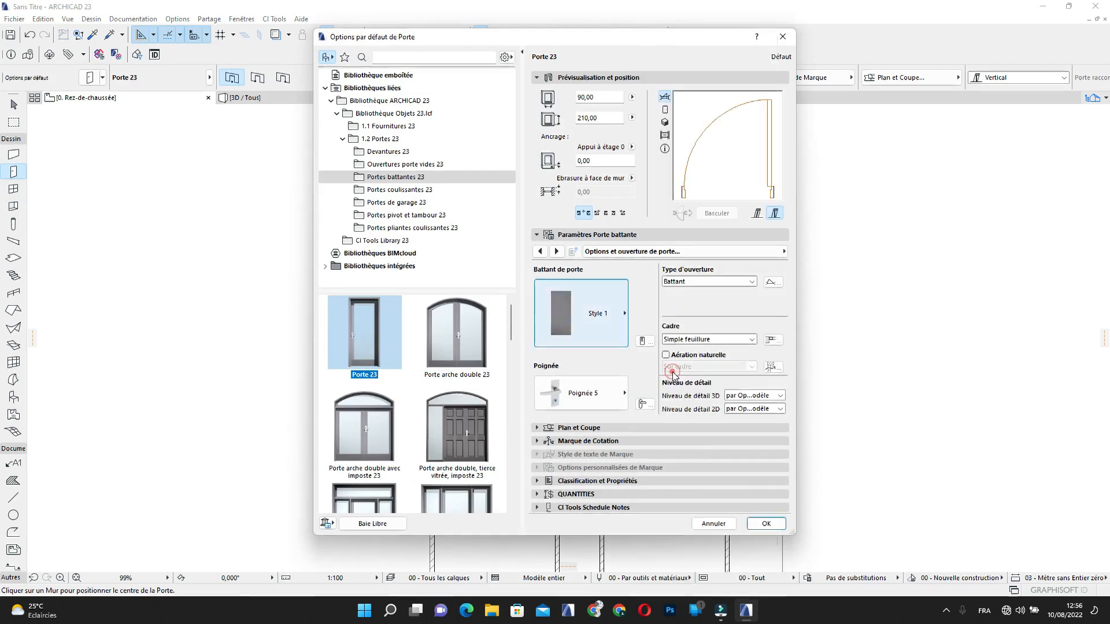
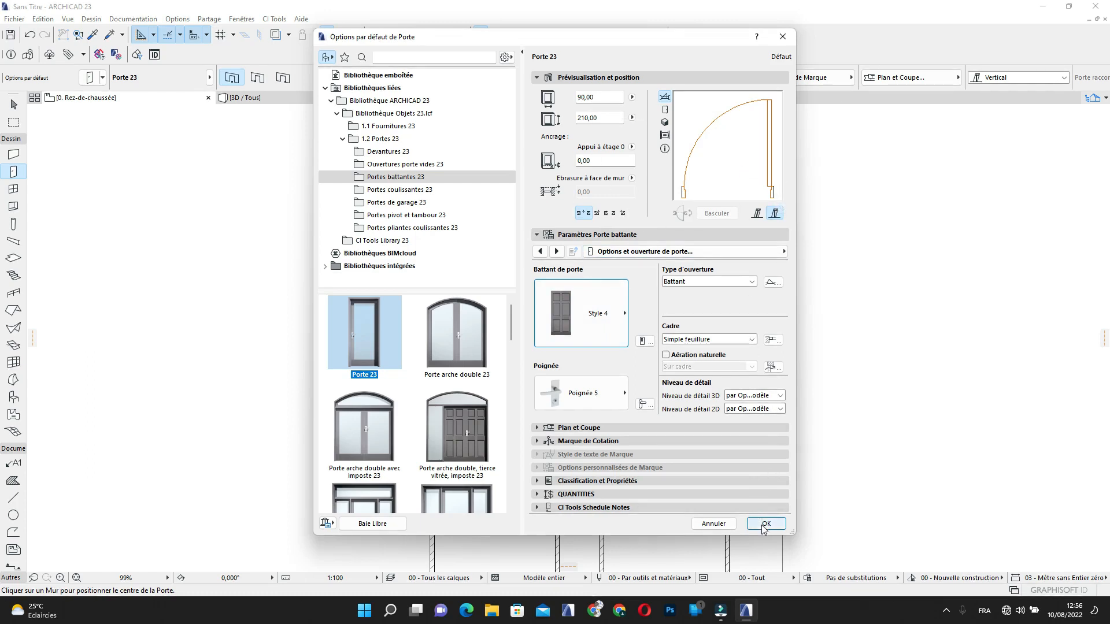
Override the model view options for the door's 3D projections and turn off its opening line
left_click(711, 252)
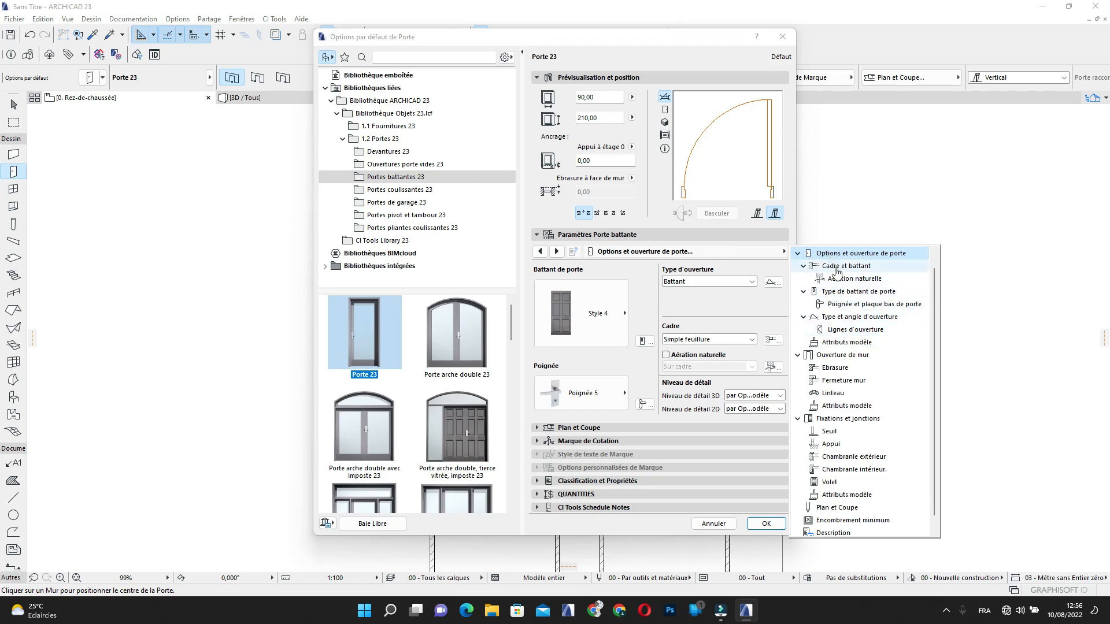
left_click(847, 329)
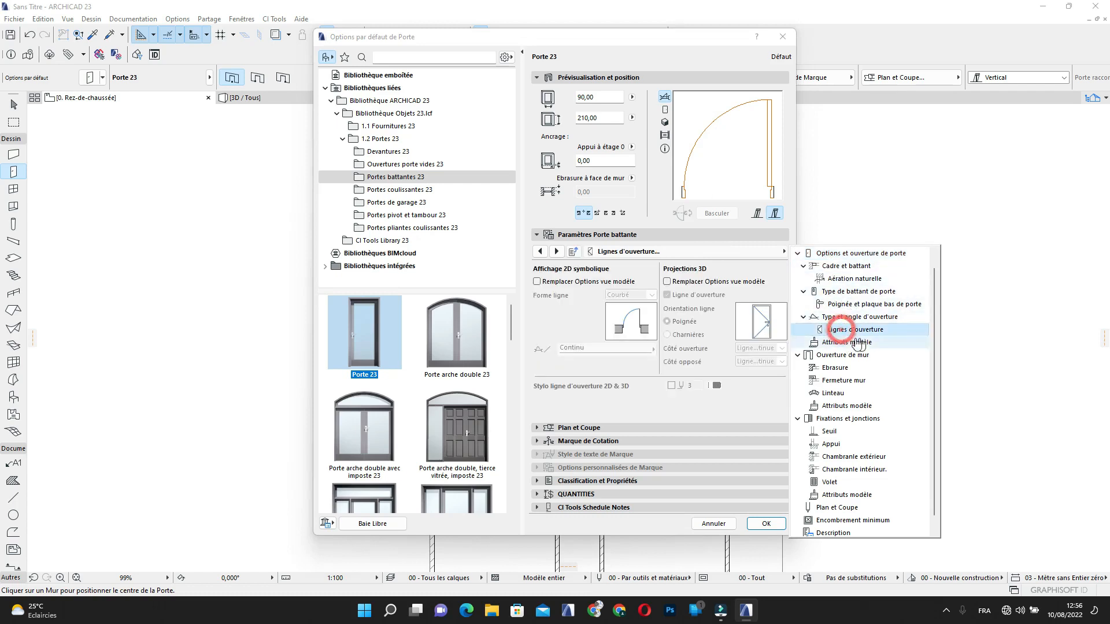
left_click(683, 281)
left_click(668, 282)
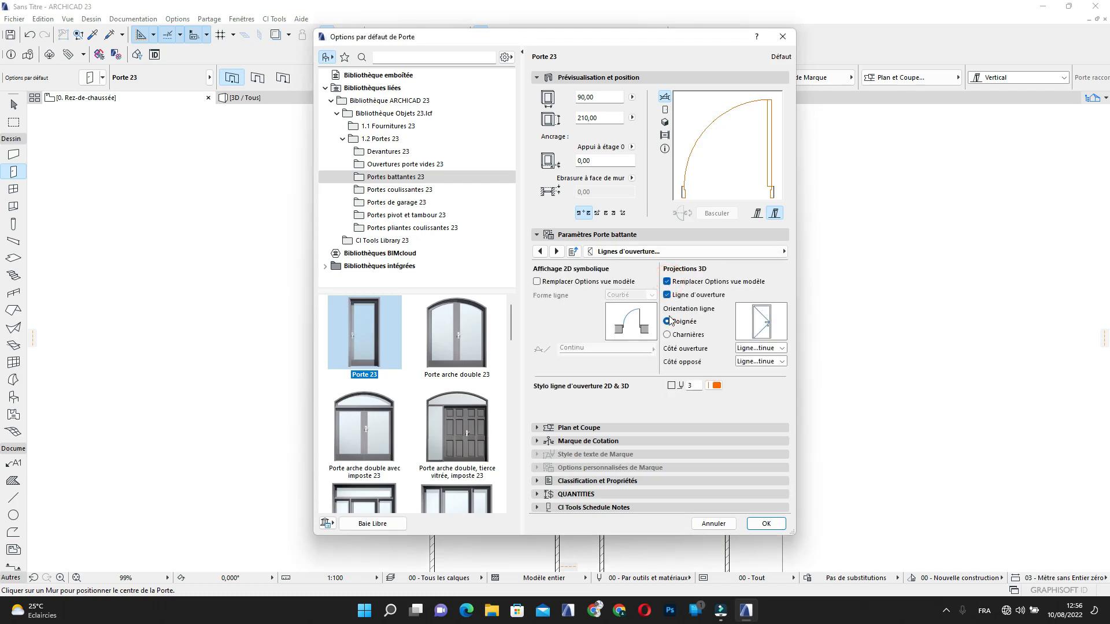
left_click(668, 295)
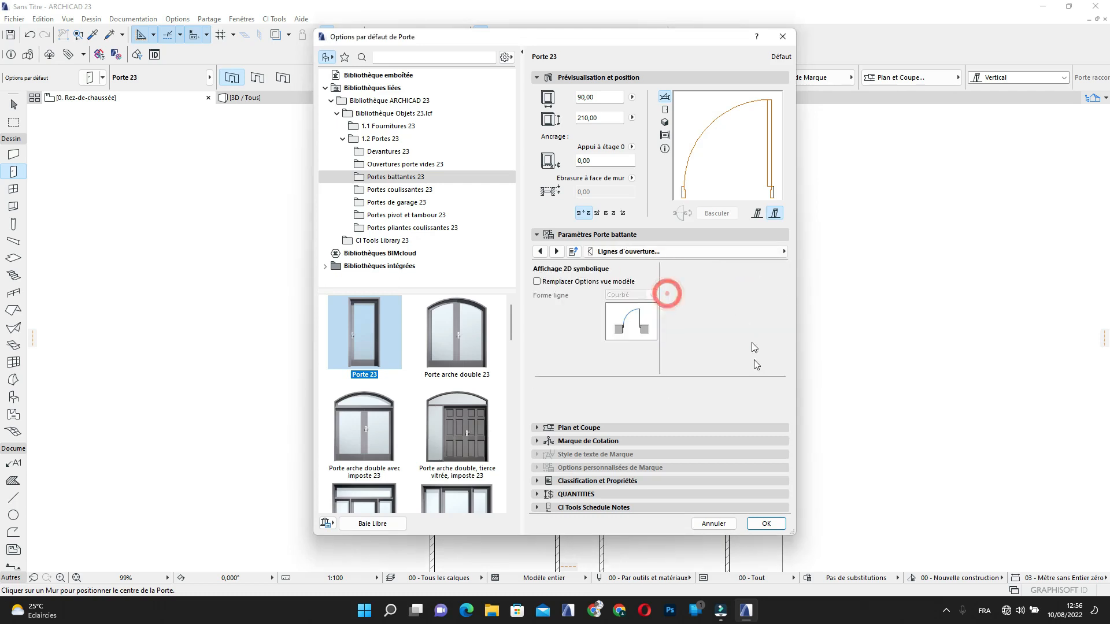
Review the door's model attributes and its plan and section settings, and accept the default door options
left_click(718, 251)
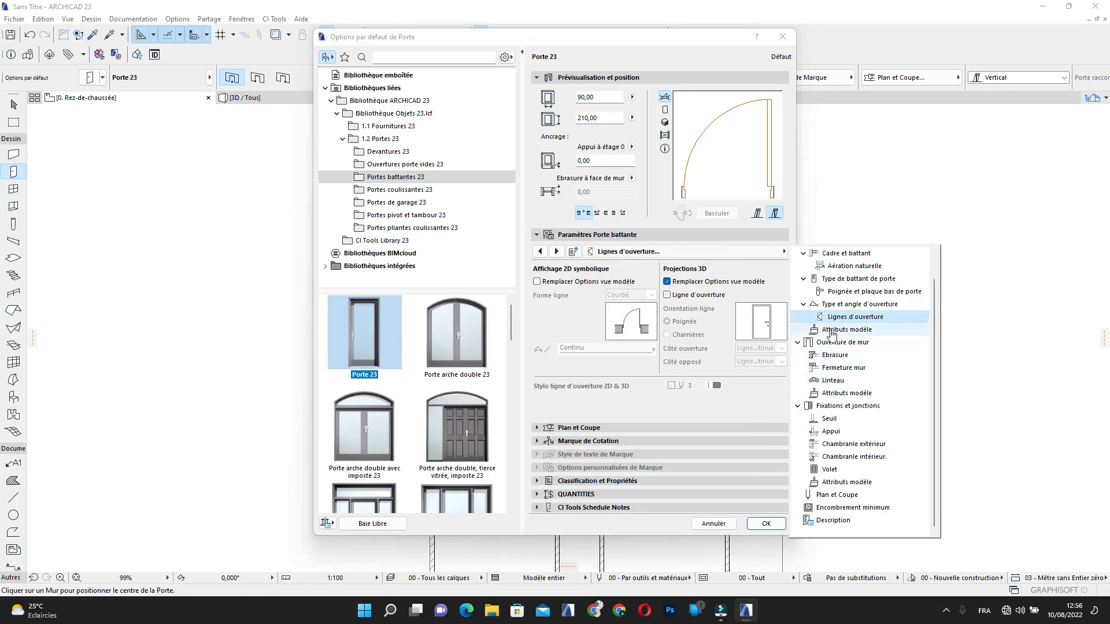
left_click(832, 330)
left_click(765, 374)
scroll(759, 359, "down", 2)
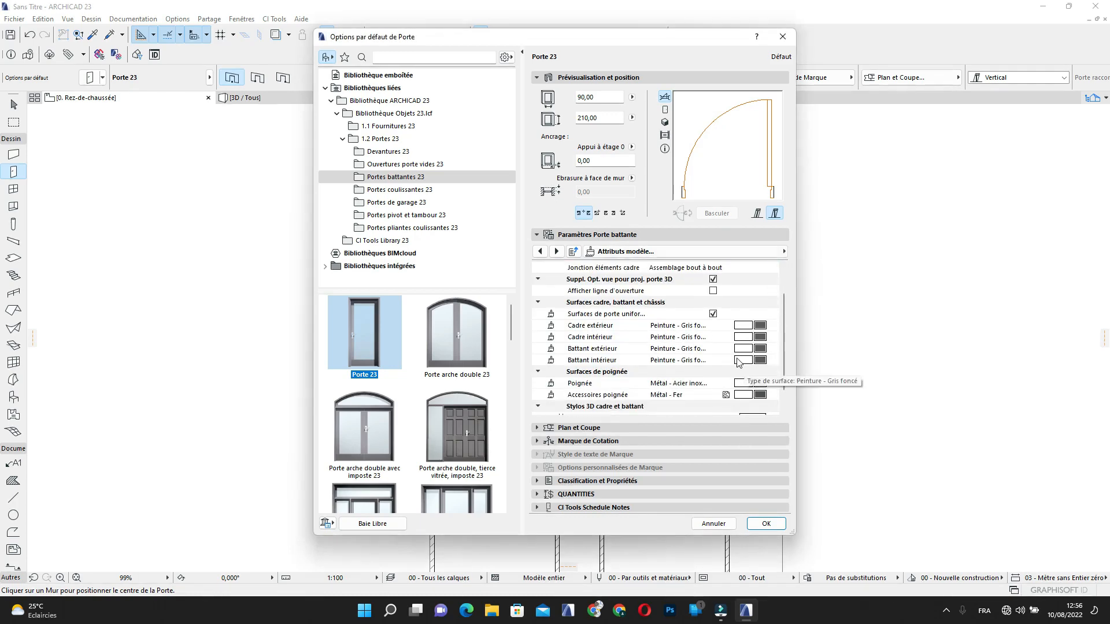
scroll(759, 356, "down", 4)
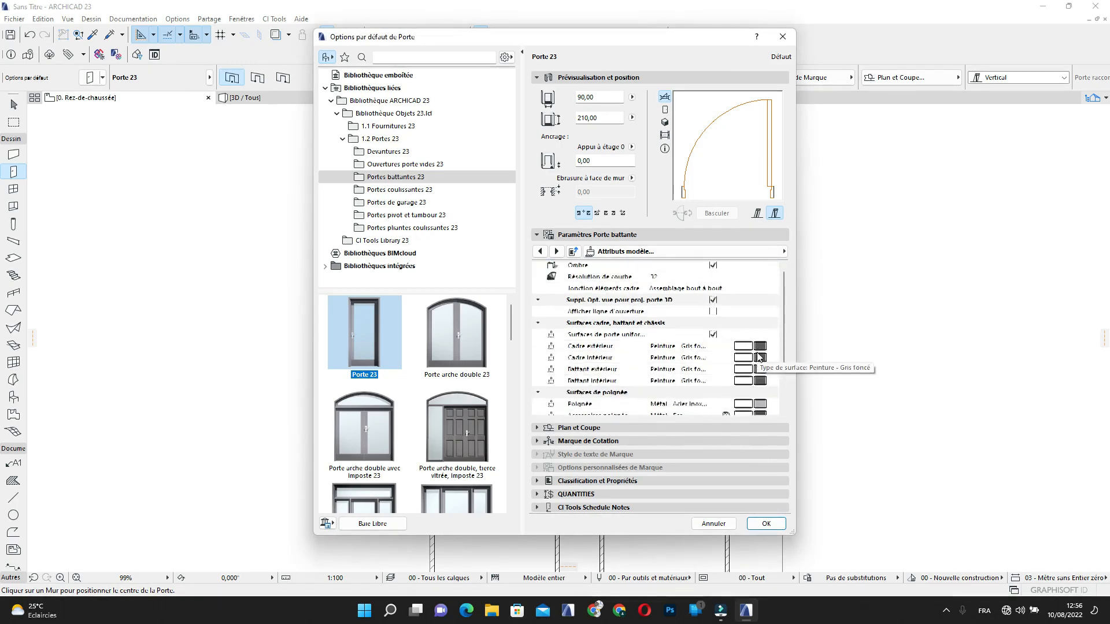
scroll(758, 357, "up", 5)
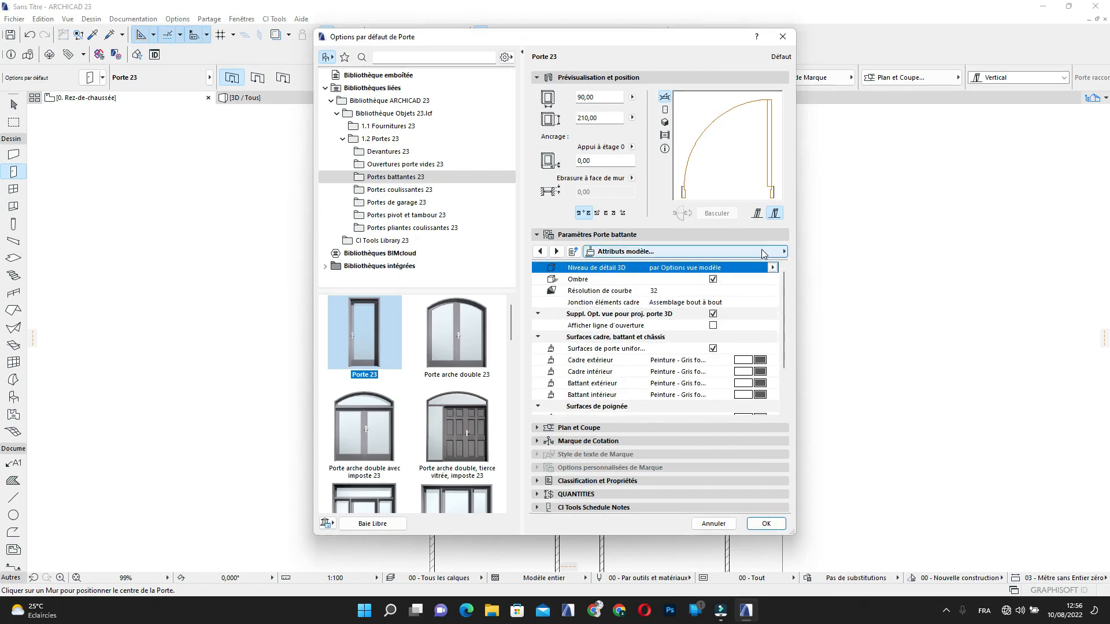
left_click(784, 251)
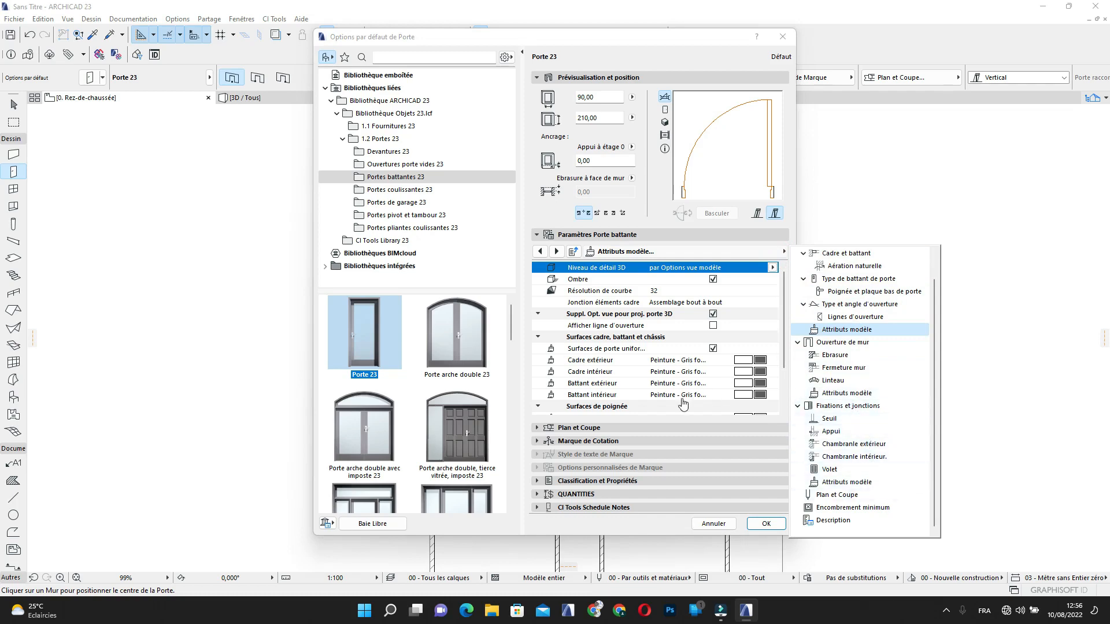
left_click(542, 429)
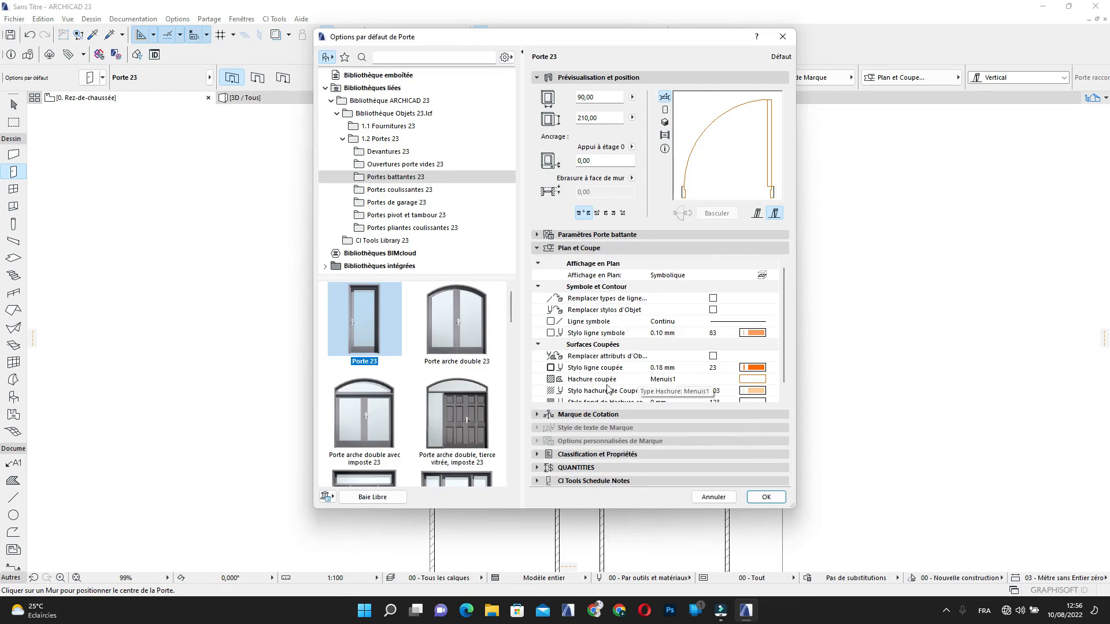
left_click(765, 497)
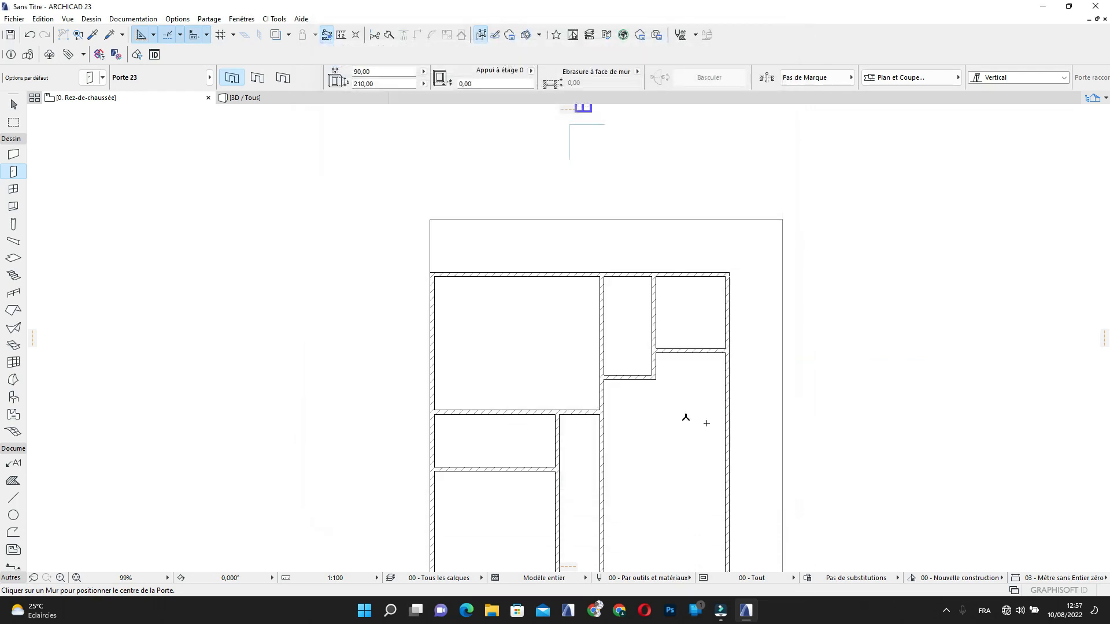
Place a 90 by 210 cm door in the wall at the upper end of the corridor, opening into the large upper-left room
scroll(628, 376, "up", 4)
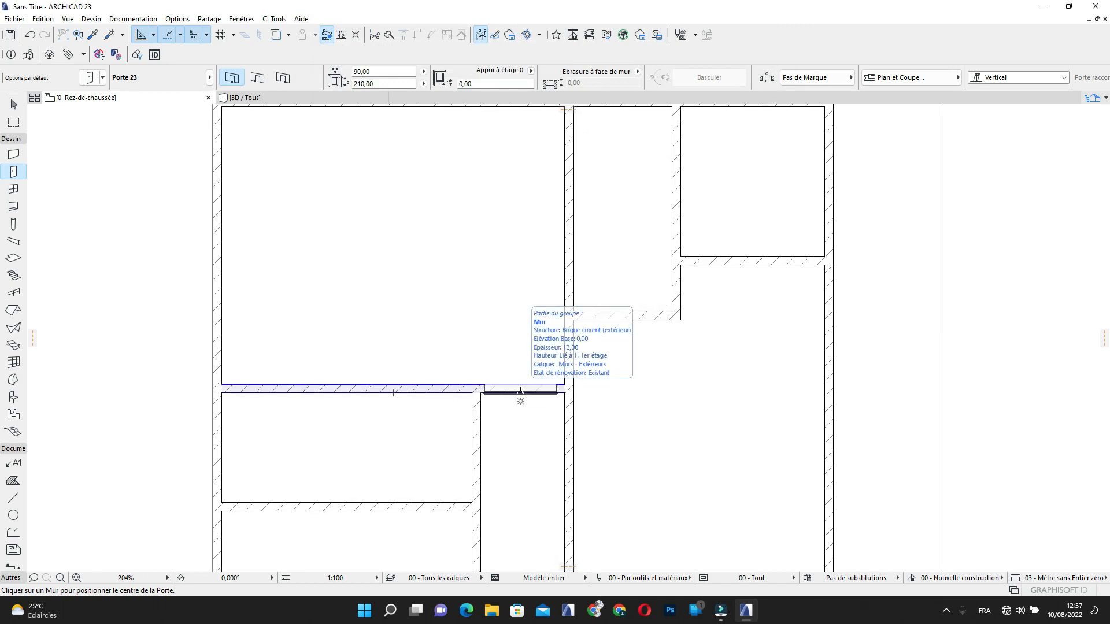
left_click(520, 392)
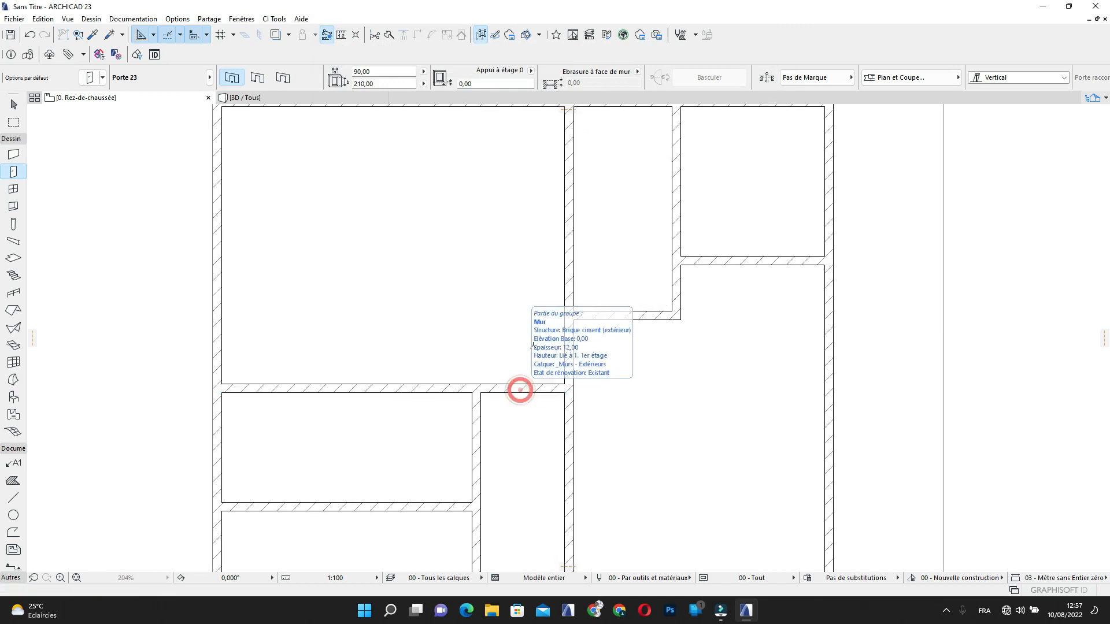
left_click(565, 374)
scroll(572, 278, "down", 4)
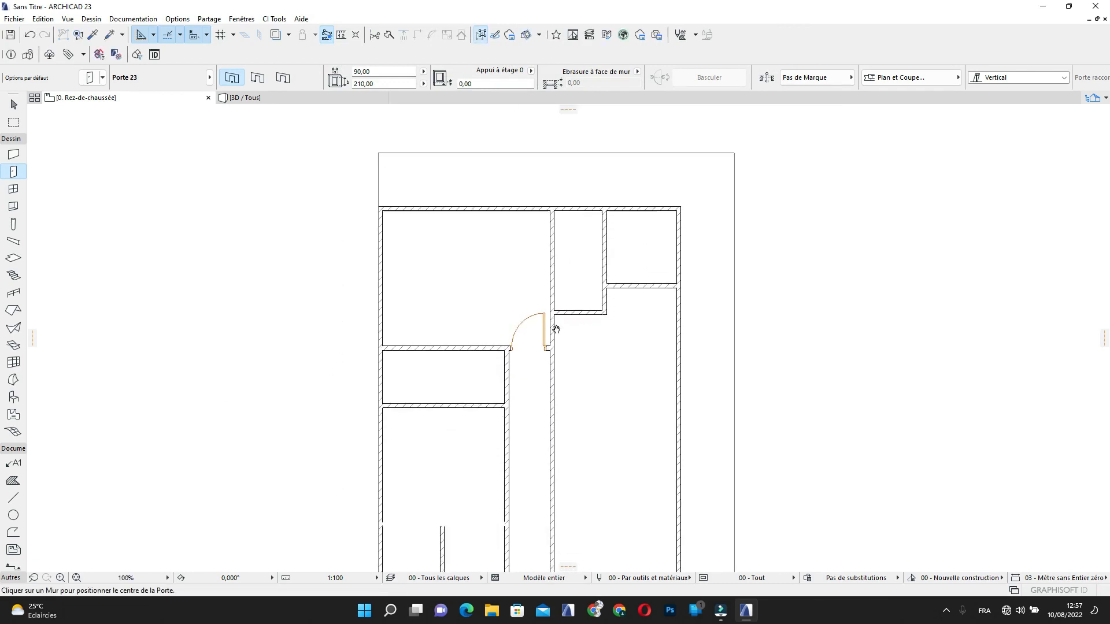
Set the door width to 80 cm and place doors opening inward in the narrow upper room and the small upper-right room
scroll(574, 283, "up", 3)
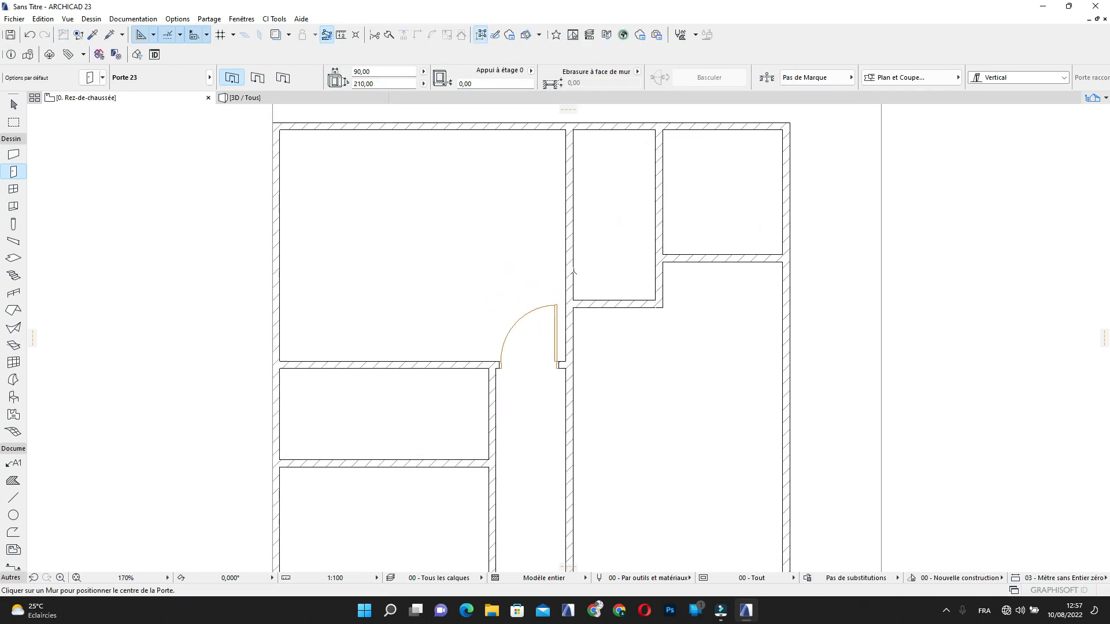
left_click(386, 74)
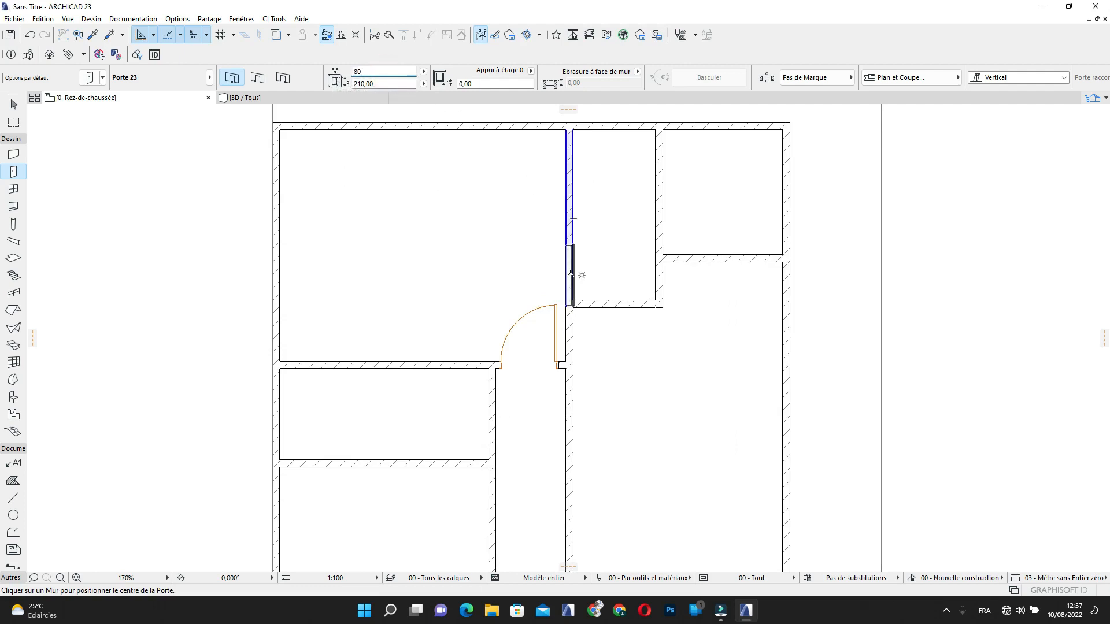
type("80,00")
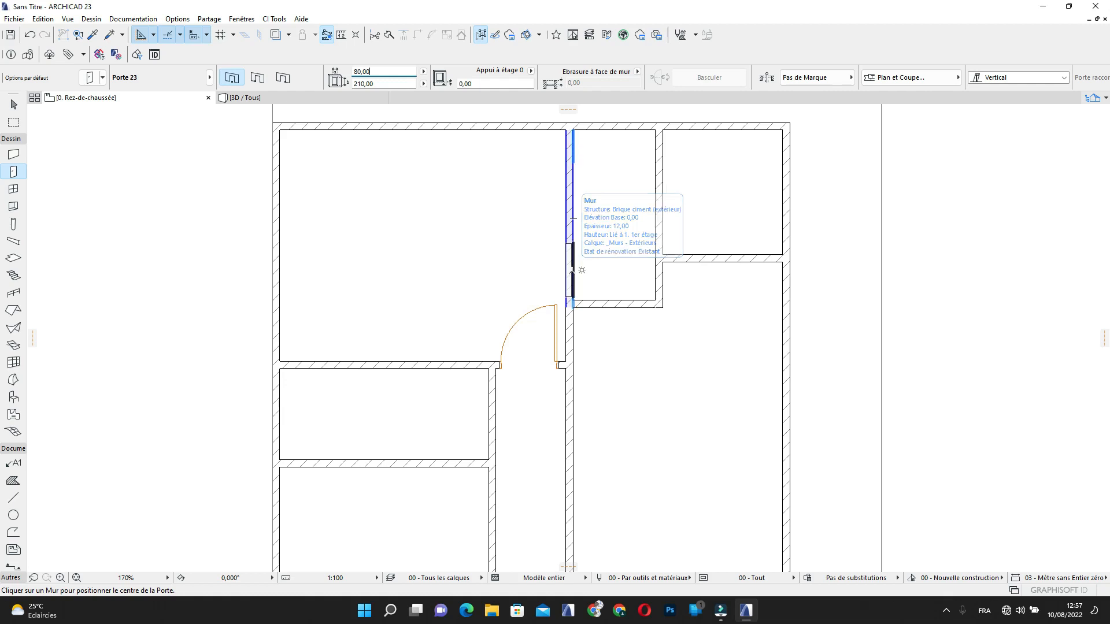
left_click(571, 269)
left_click(615, 296)
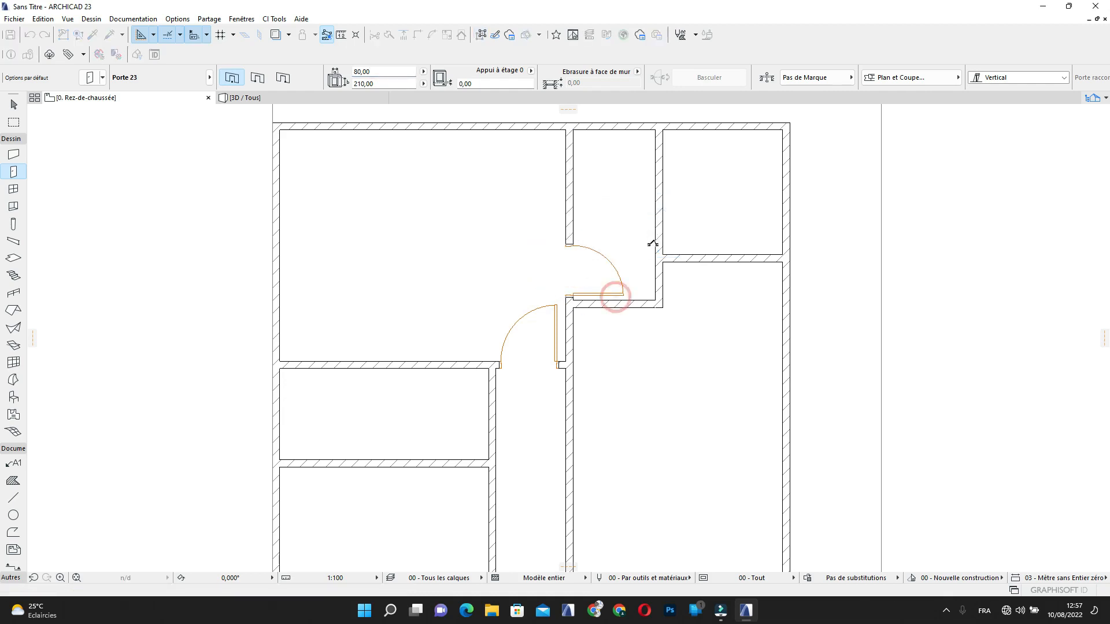
left_click(689, 248)
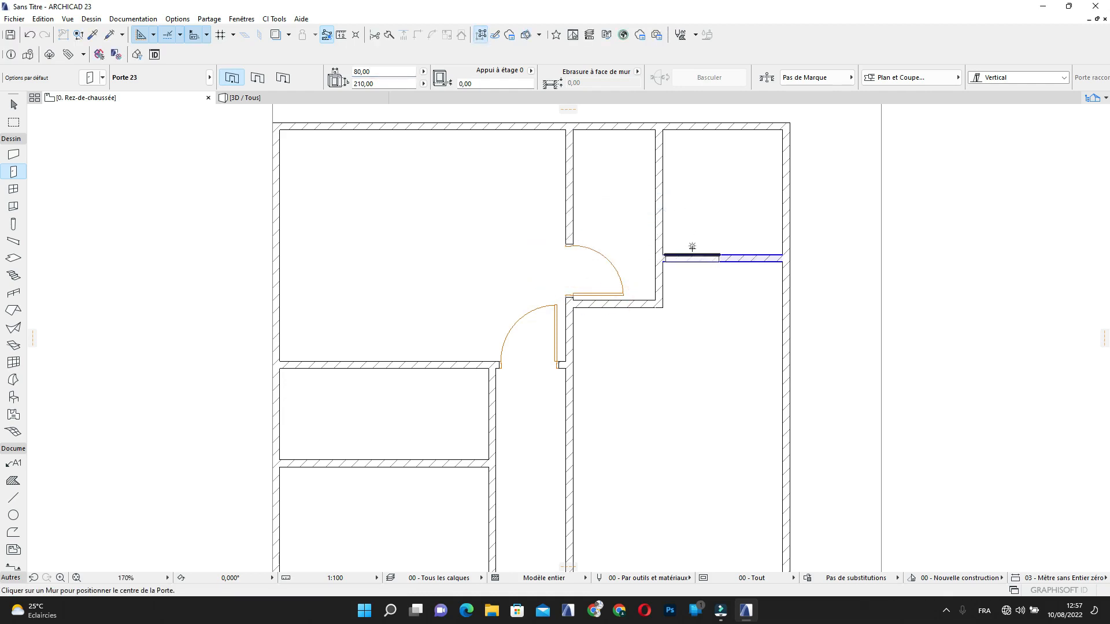
left_click(639, 193)
Place an 80 cm door at the left end of the wall below the large room, opening down into the small room
scroll(554, 287, "down", 3)
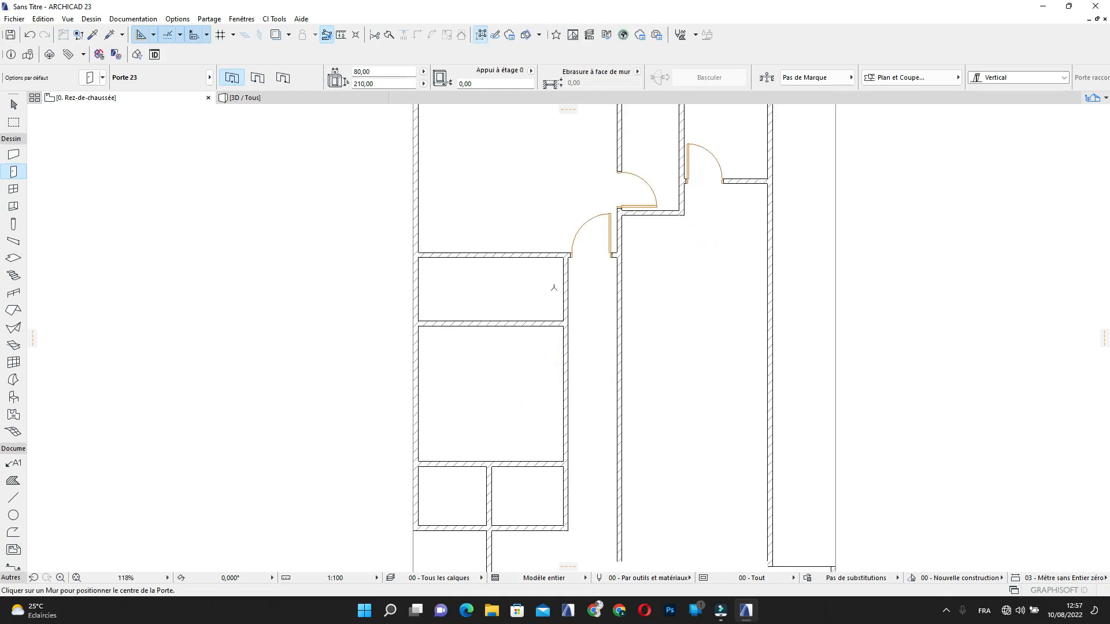
middle_click_drag(564, 280, 586, 247)
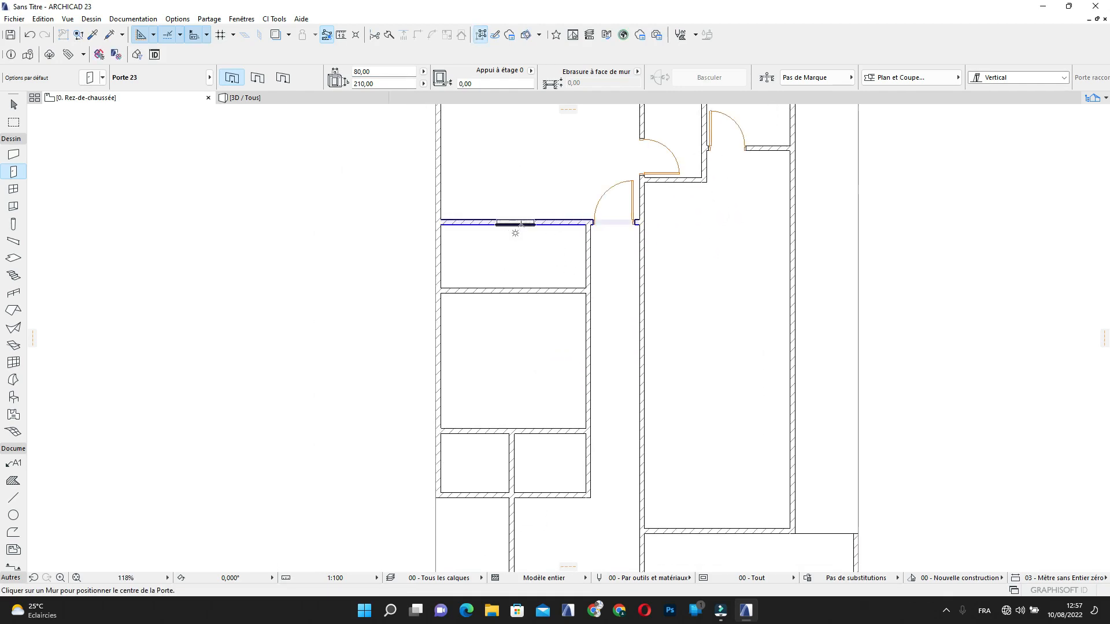
left_click(460, 226)
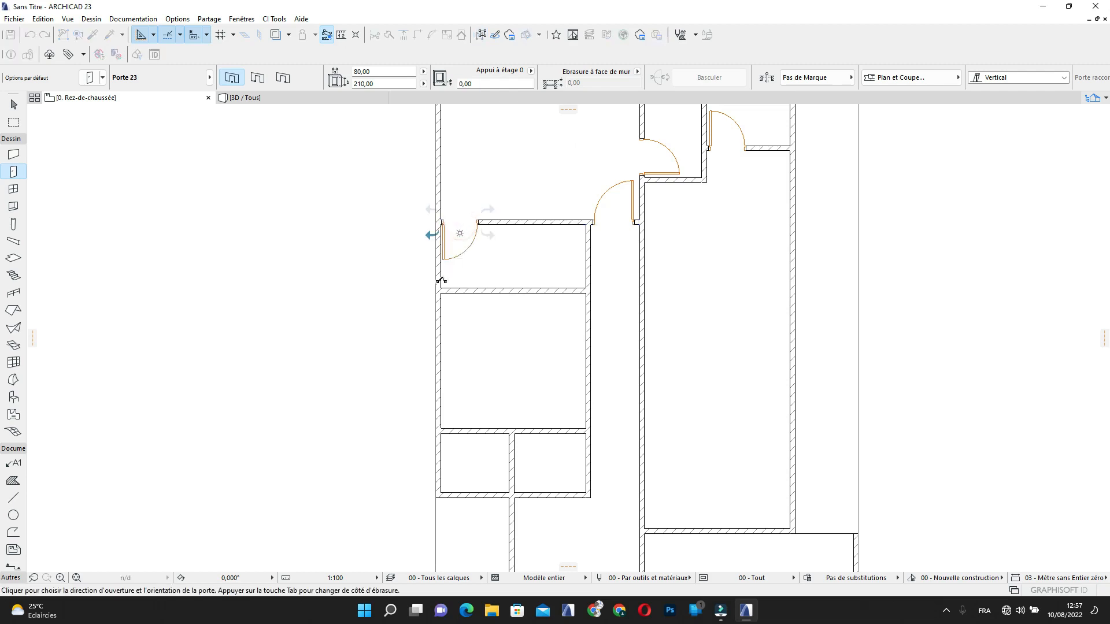
left_click(441, 278)
Place another 80 cm door at the right end of the same wall, opening into the large room, and leave the Door tool
middle_click_drag(519, 286, 522, 258)
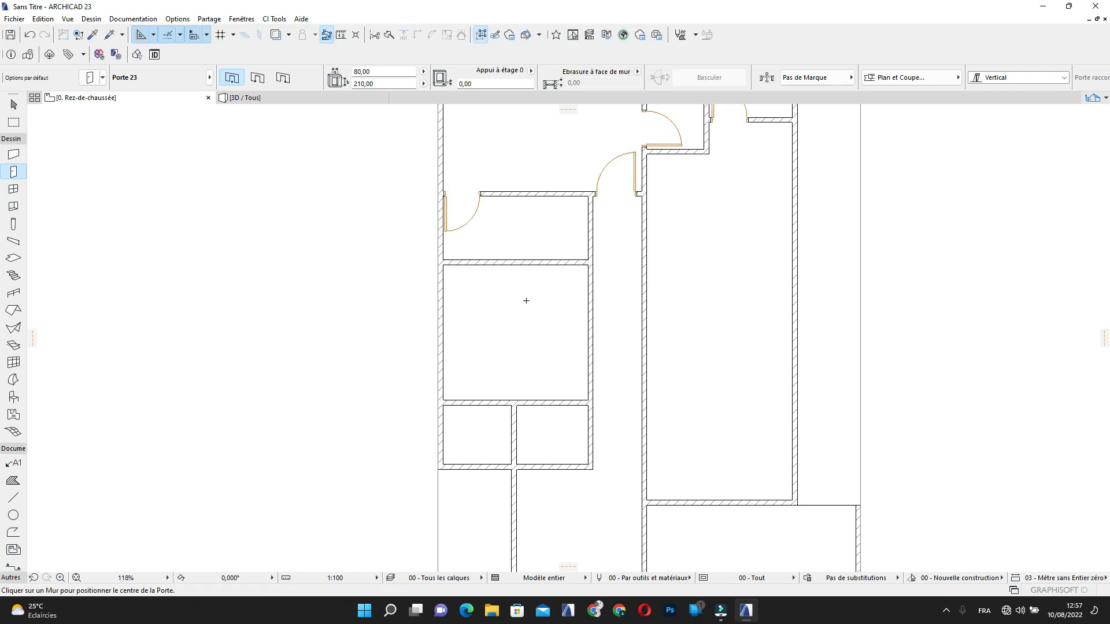
middle_click_drag(526, 300, 551, 314)
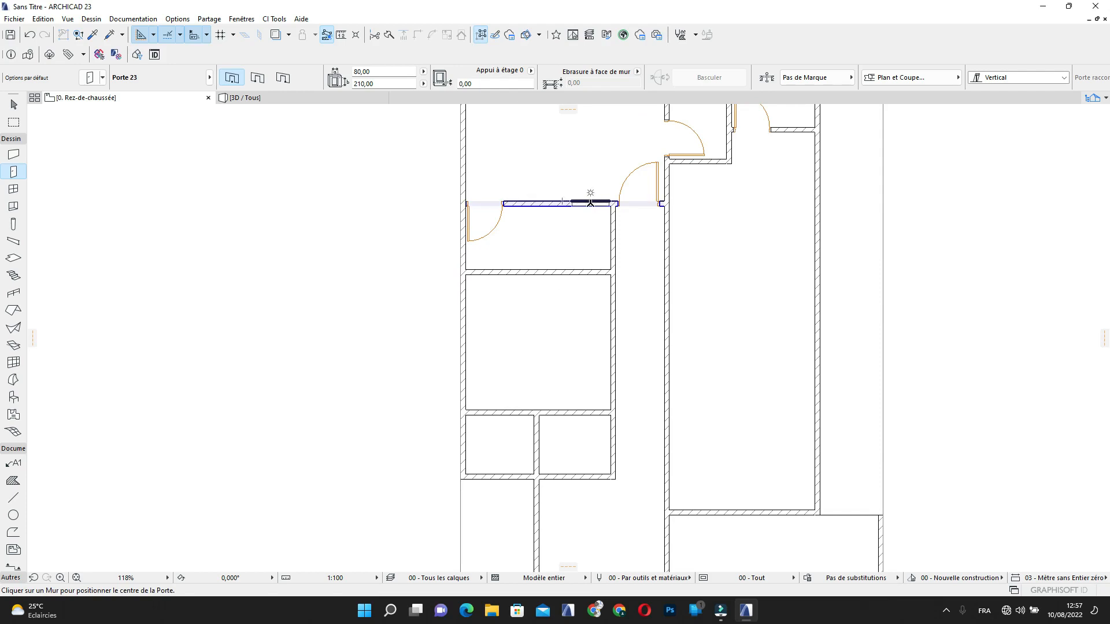
left_click(590, 203)
left_click(609, 237)
left_click(613, 245)
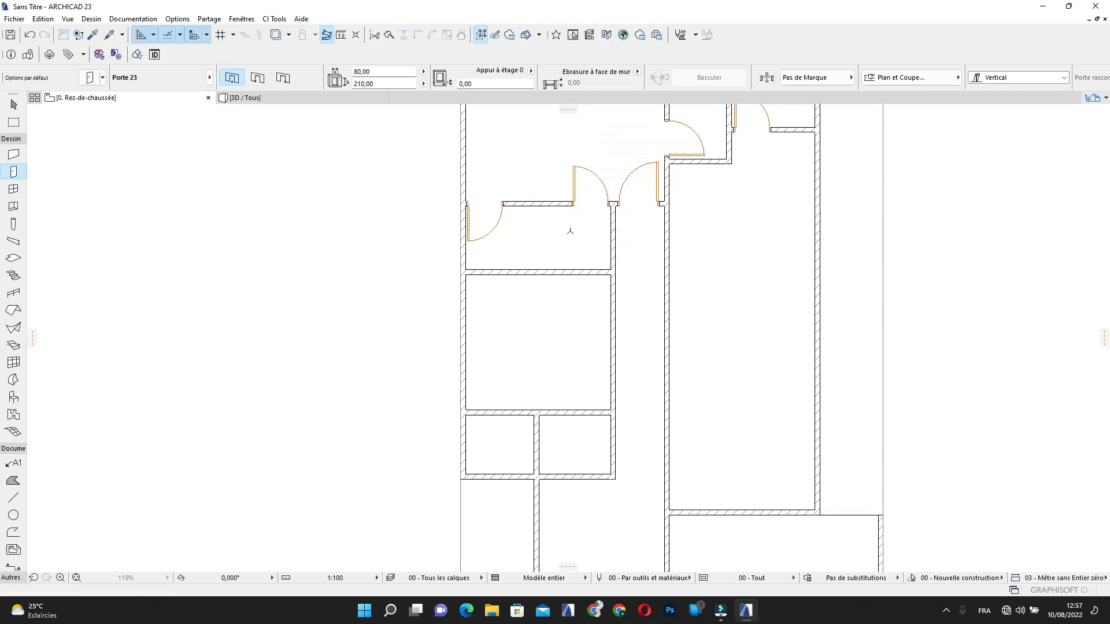
key("Escape")
key("Escape")
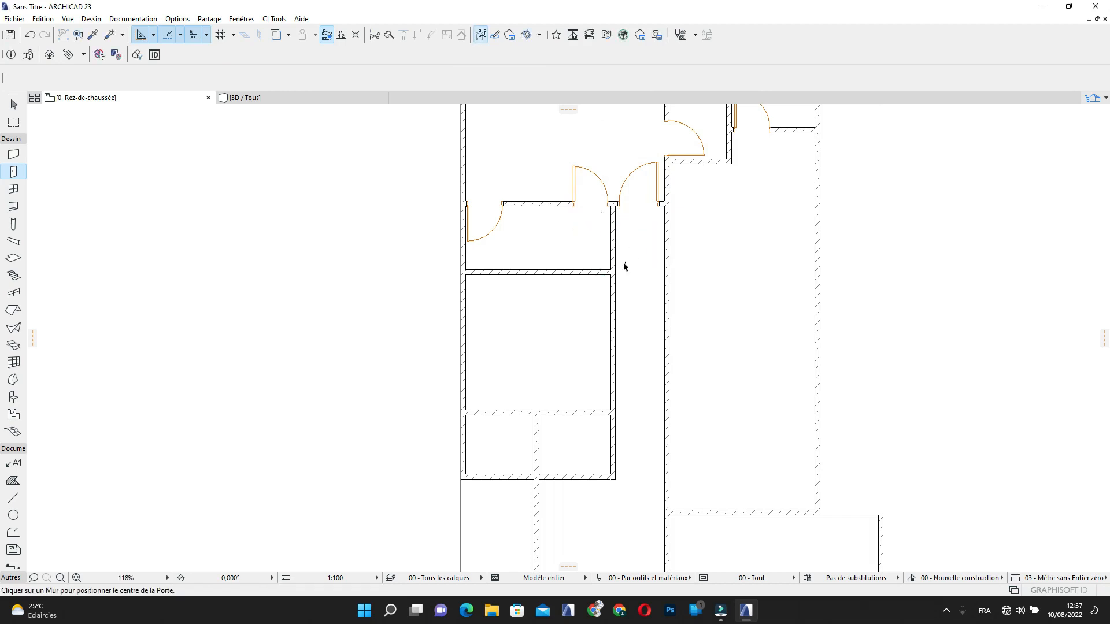
Delete the two 80 cm doors from the wall between the large upper-left room and the small room below it
left_click(589, 148)
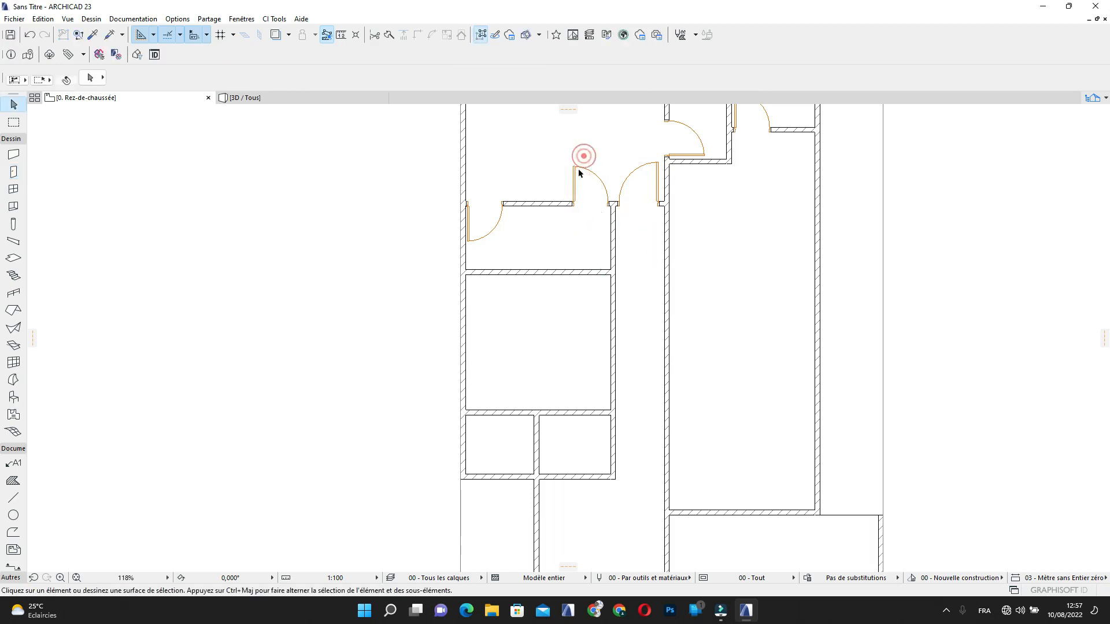
left_click(541, 193)
scroll(581, 209, "up", 3)
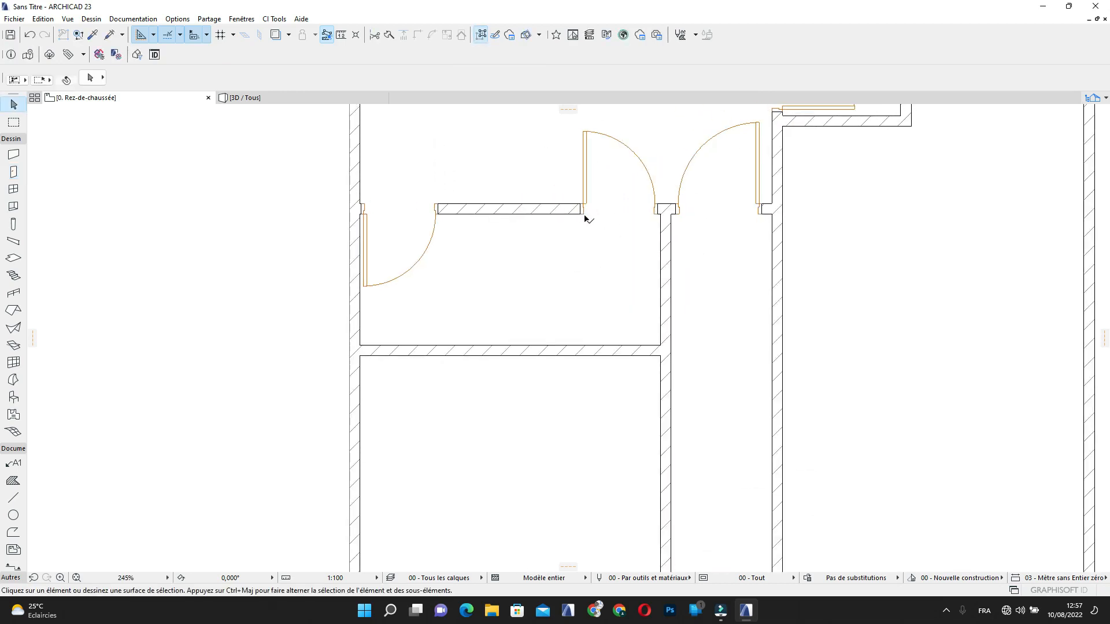
left_click(583, 212)
left_click(363, 208)
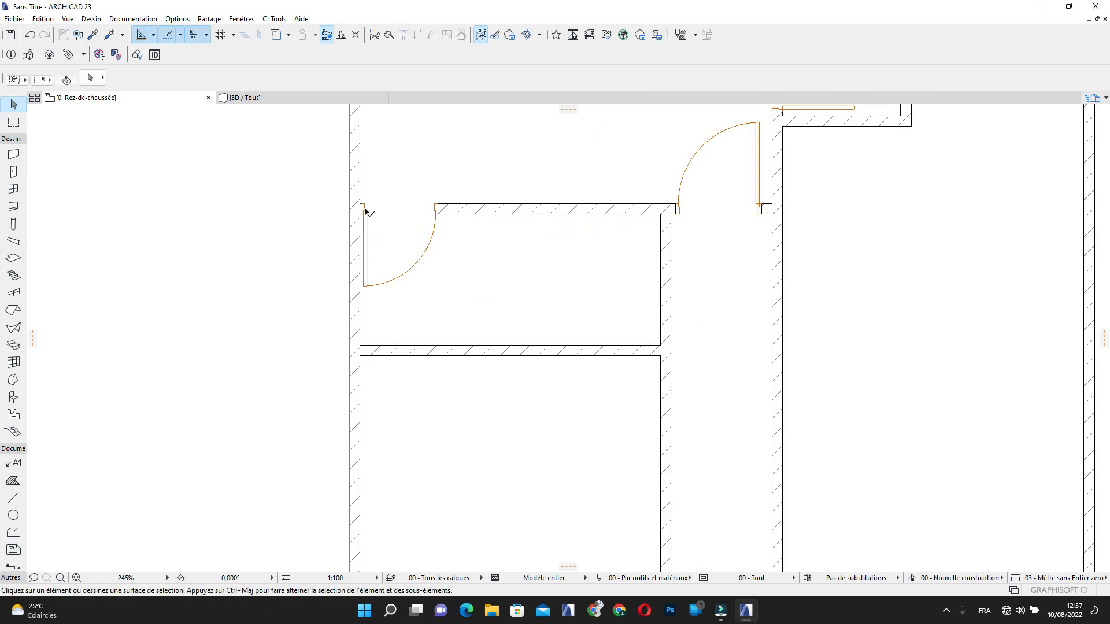
key("Delete")
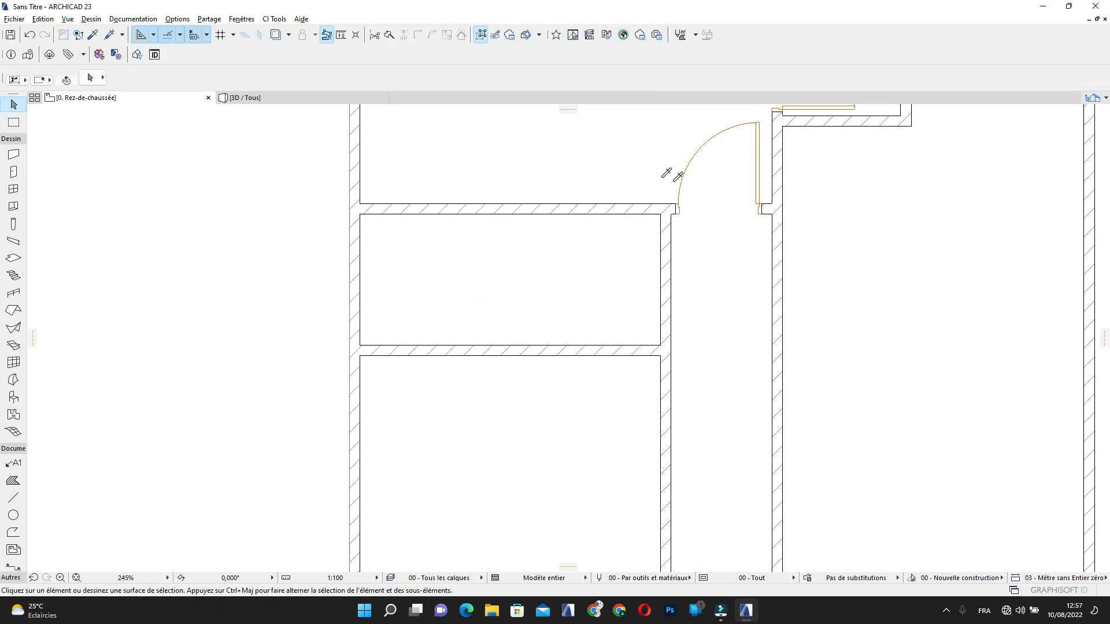
Copy the settings of the narrow room's 80 cm door and place one beside the corridor door, opening down into the small room
left_click(682, 210, "alt")
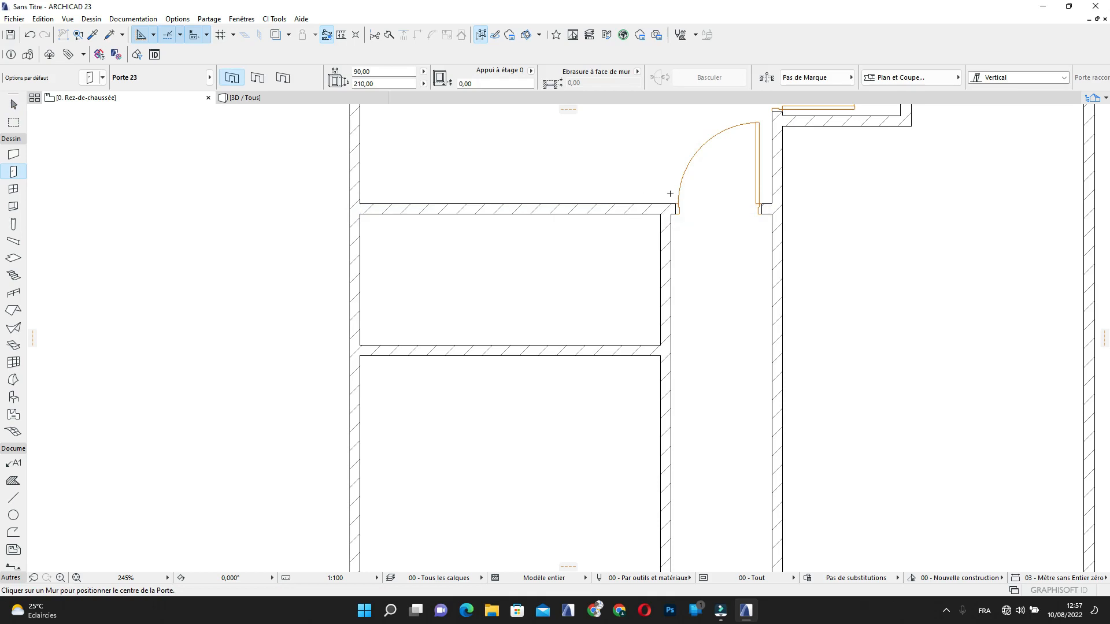
middle_click_drag(776, 166, 679, 266)
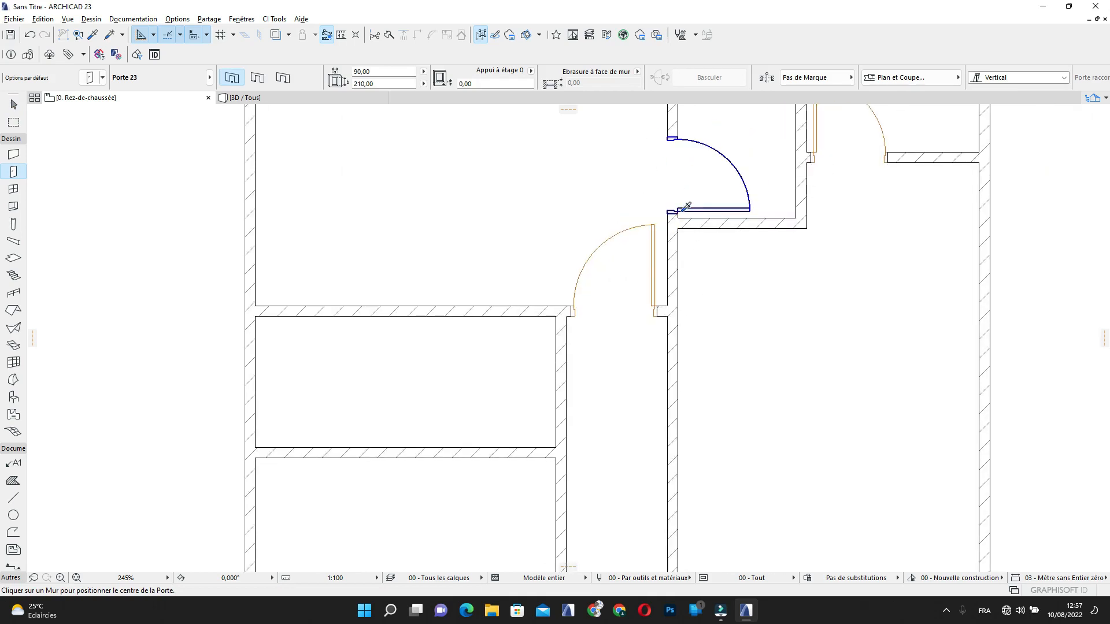
left_click(517, 308)
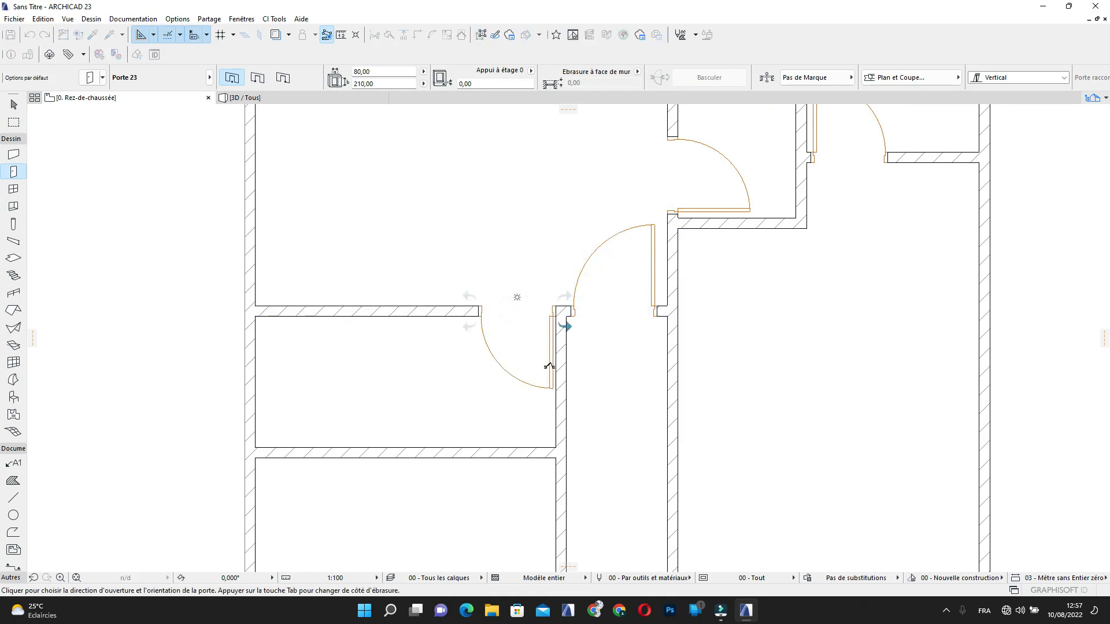
left_click(549, 368)
Place 80 cm inward-opening doors in the two lower small rooms: the right room's corridor wall and the left room's lower wall
scroll(545, 292, "down", 5)
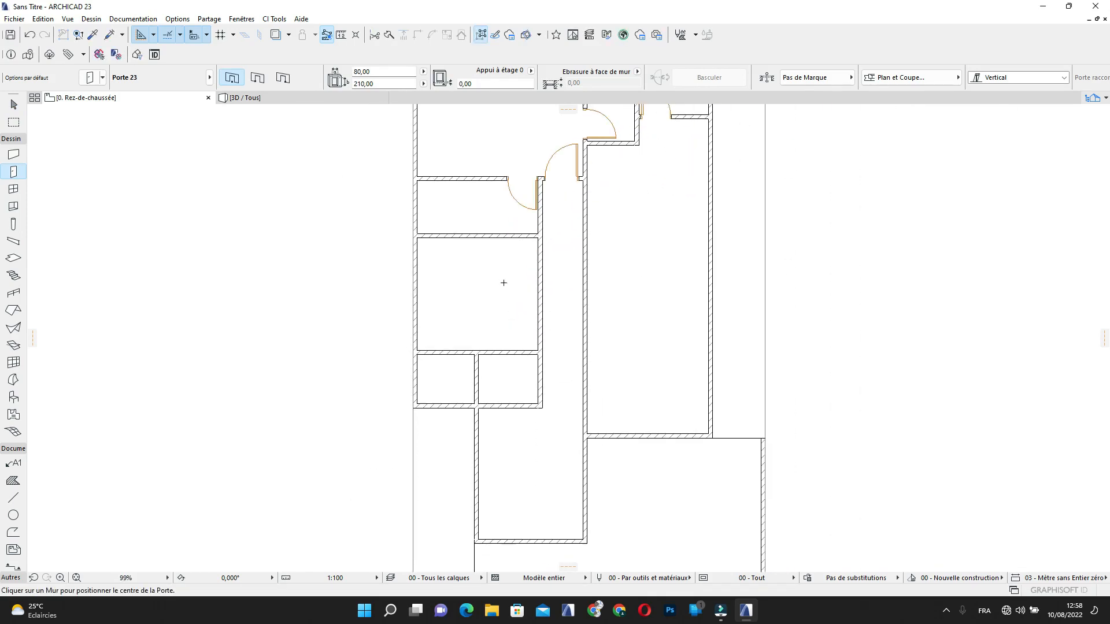
middle_click_drag(490, 370, 483, 293)
scroll(508, 318, "up", 2)
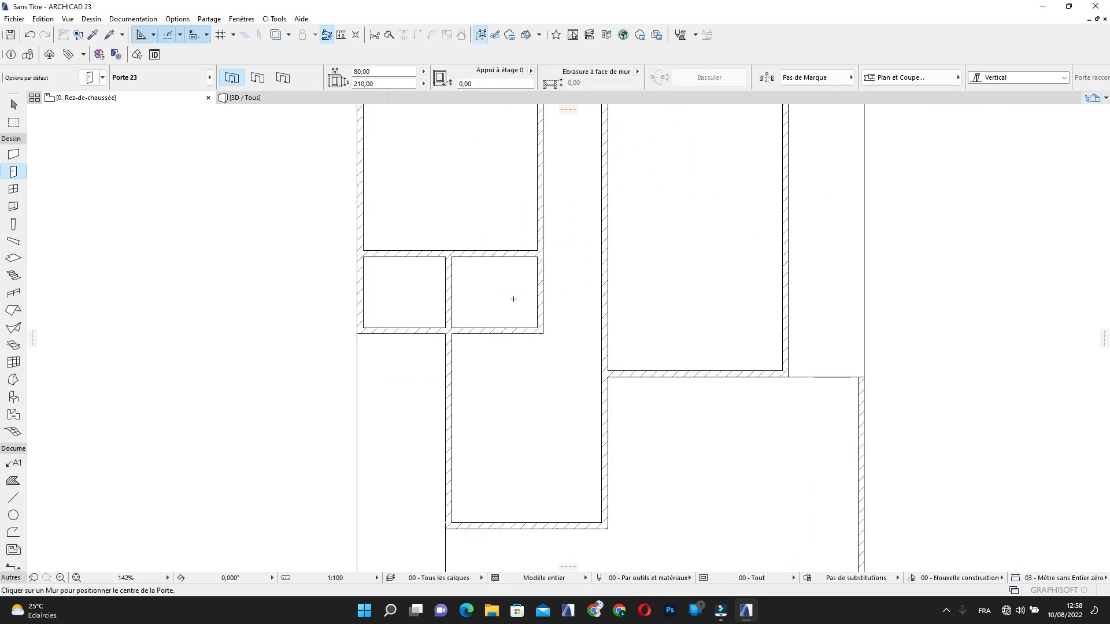
scroll(513, 327, "down", 2)
middle_click_drag(511, 358, 508, 410)
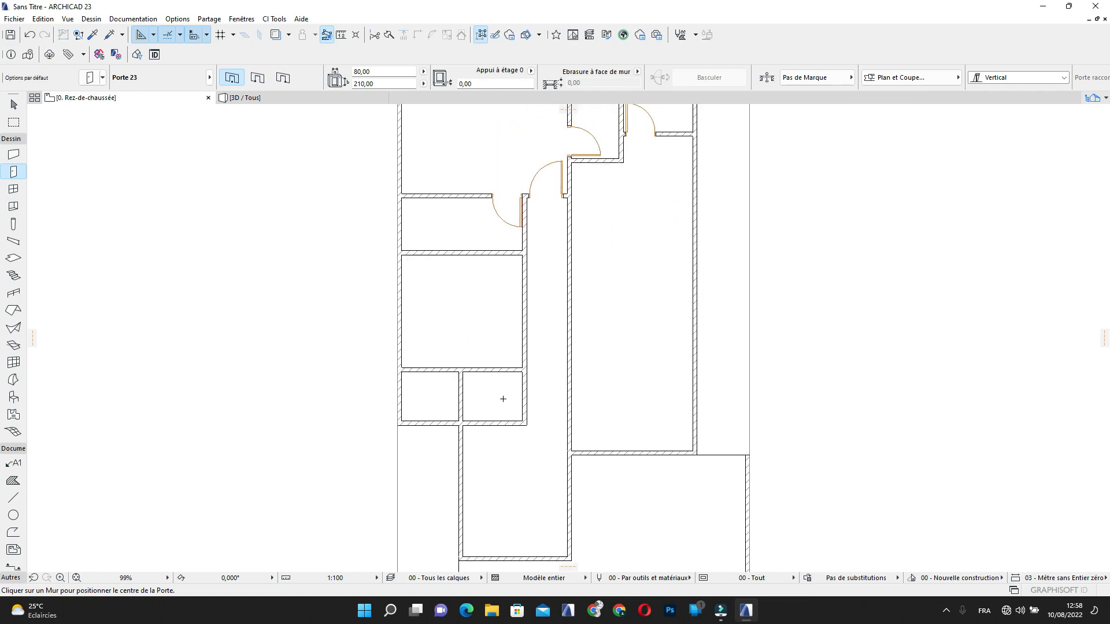
middle_click_drag(544, 329, 542, 332)
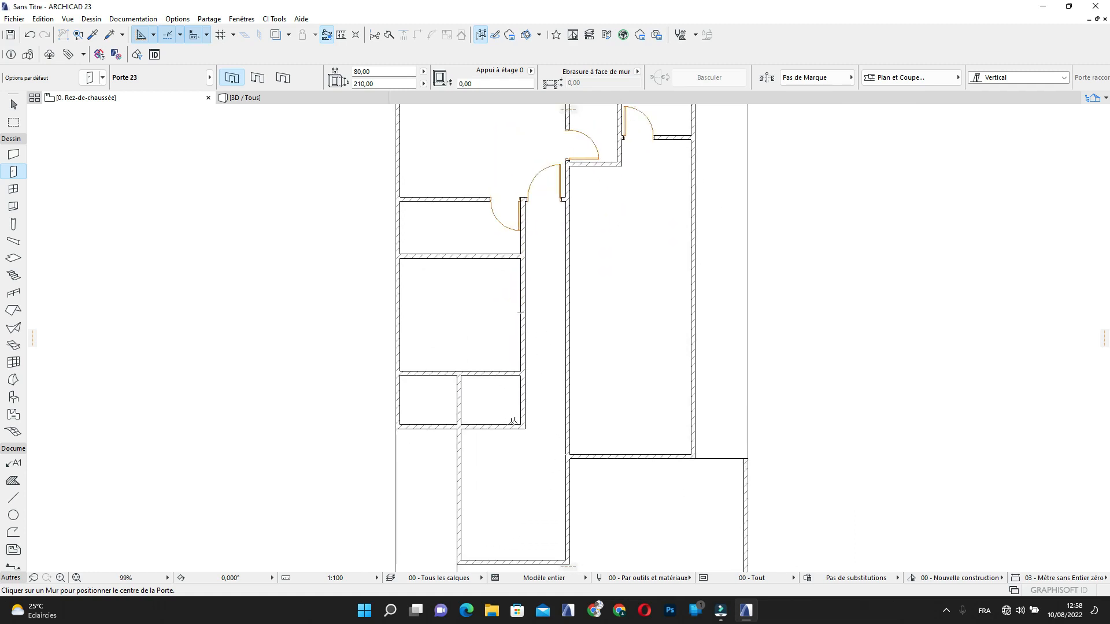
middle_click_drag(512, 421, 508, 356)
scroll(508, 356, "up", 3)
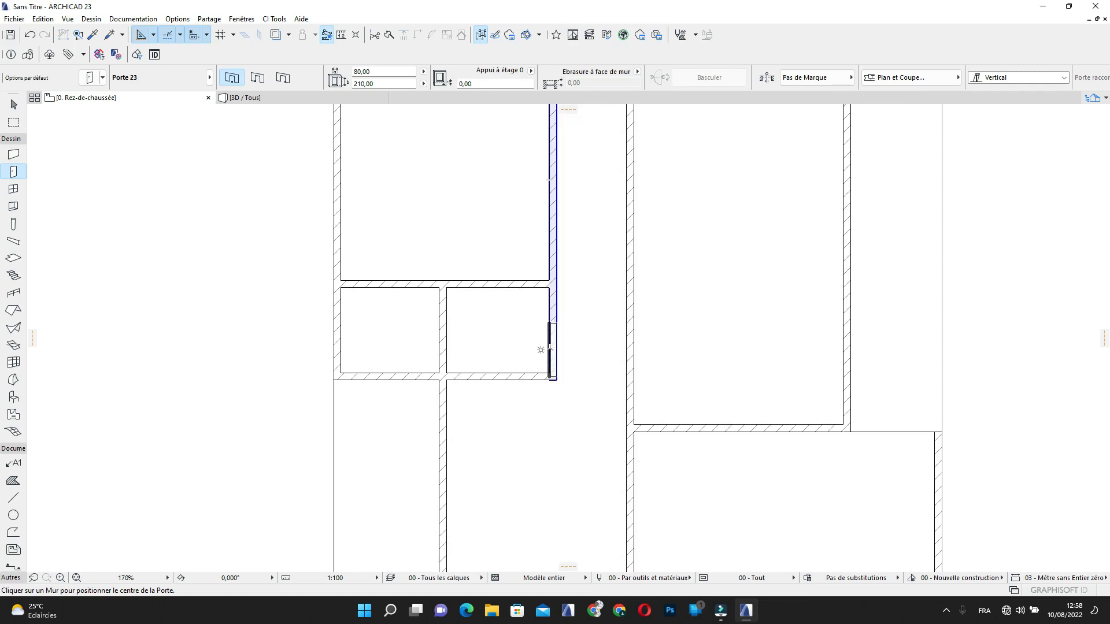
left_click(549, 346)
left_click(508, 373)
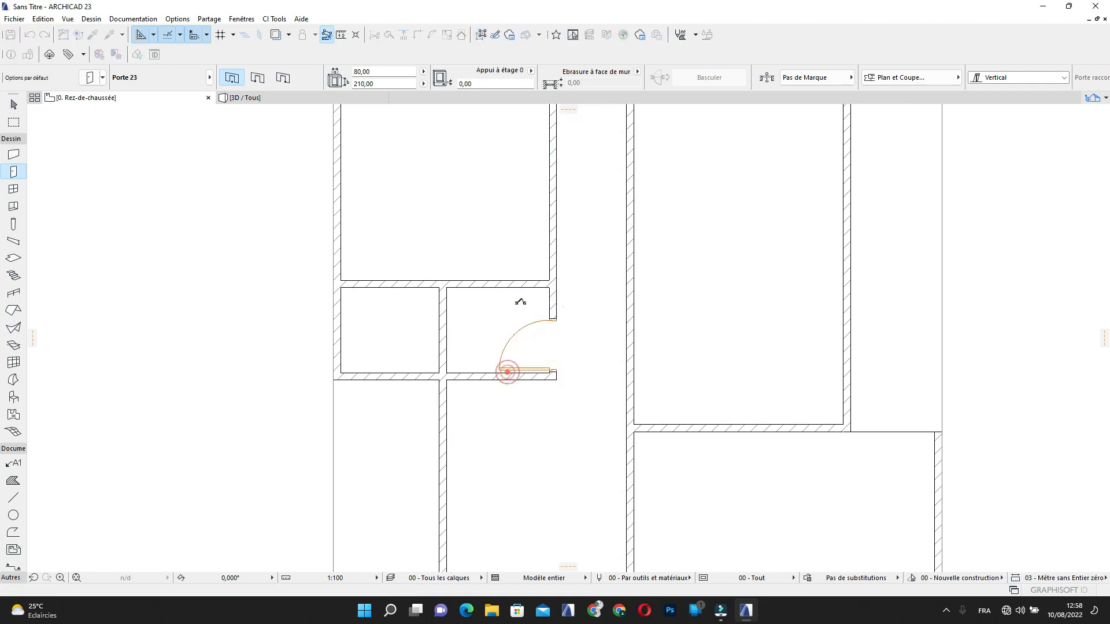
left_click(365, 373)
left_click(329, 363)
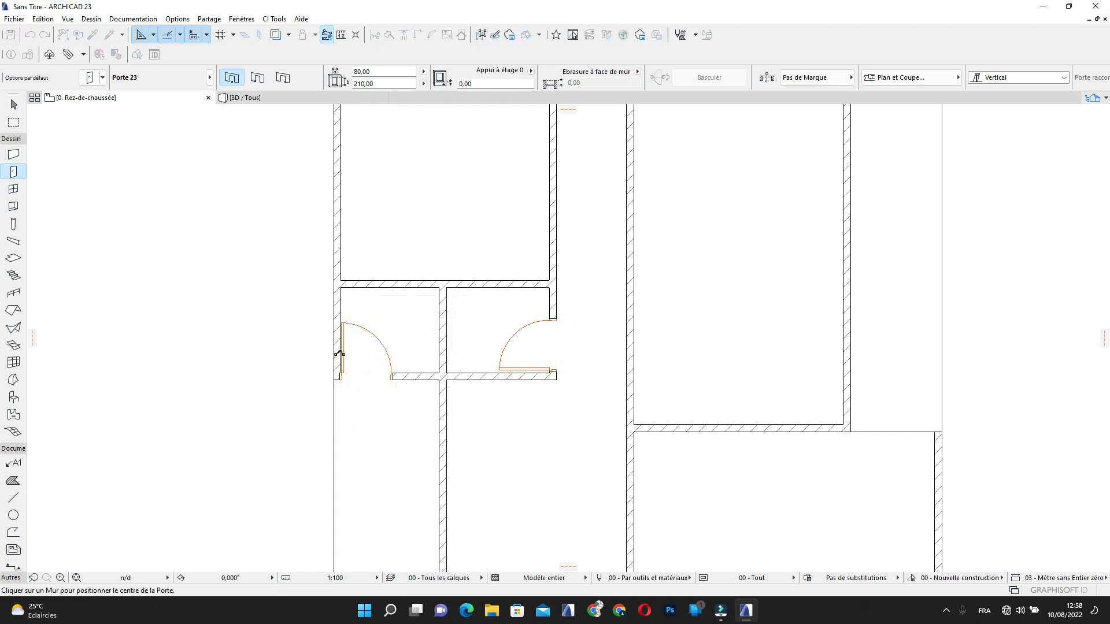
Move the lower-left room's door along its wall so its frame corner meets the inner face of the outer left wall
scroll(337, 373, "up", 4)
key("Escape")
scroll(339, 396, "up", 5)
left_click(355, 361)
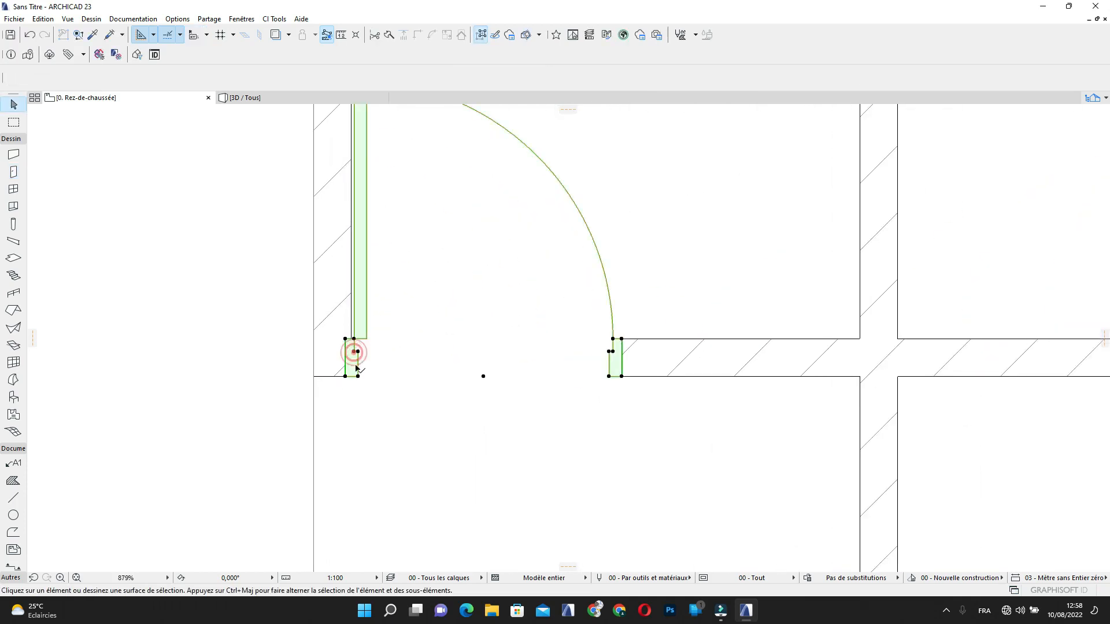
scroll(354, 363, "up", 4)
left_click(337, 296)
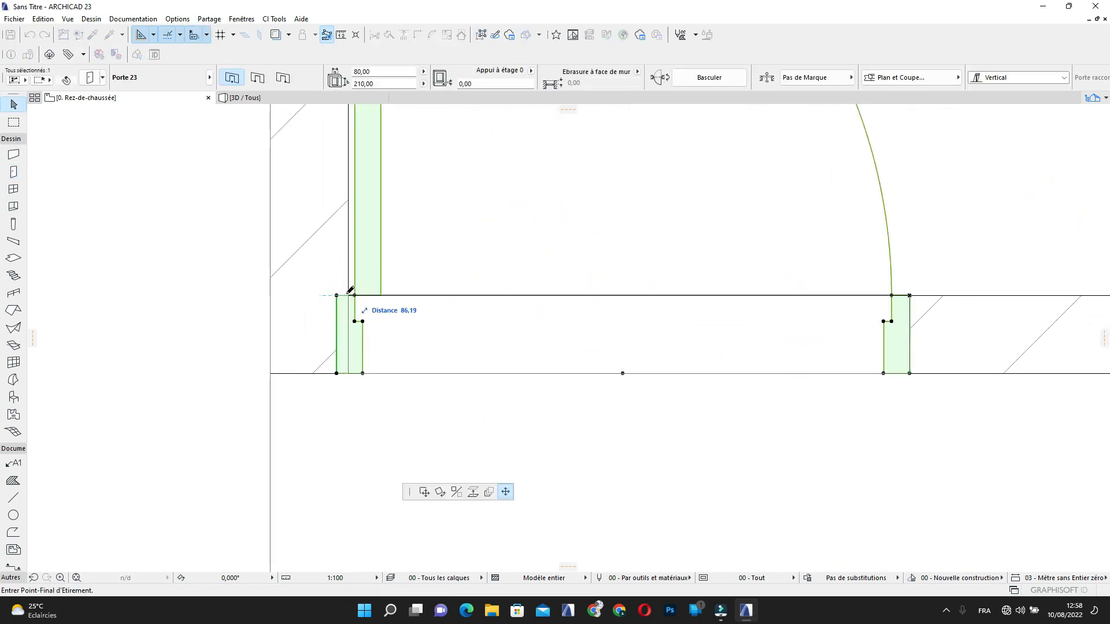
left_click(424, 492)
left_click(348, 296)
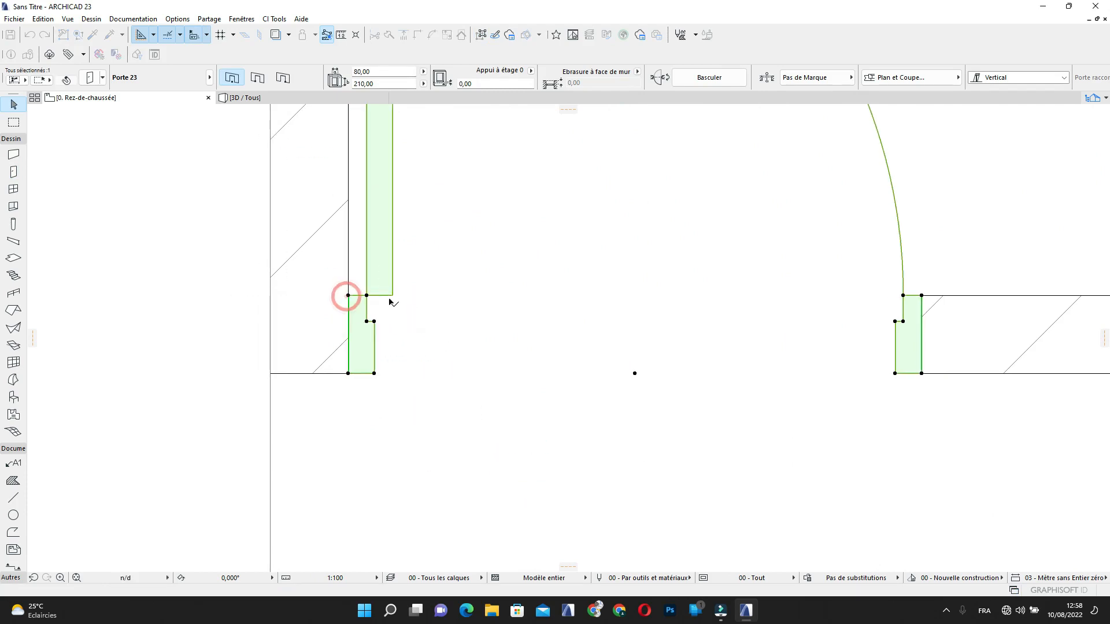
left_click(437, 328)
scroll(462, 327, "down", 8)
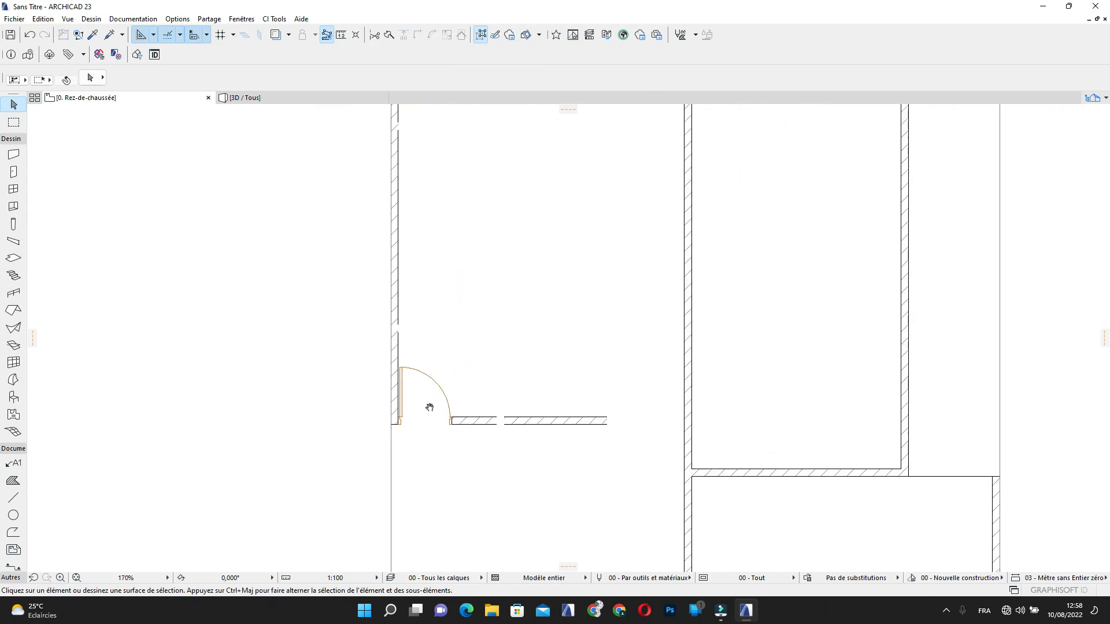
middle_click_drag(546, 364, 430, 405)
middle_click_drag(493, 368, 479, 371)
scroll(501, 345, "down", 2)
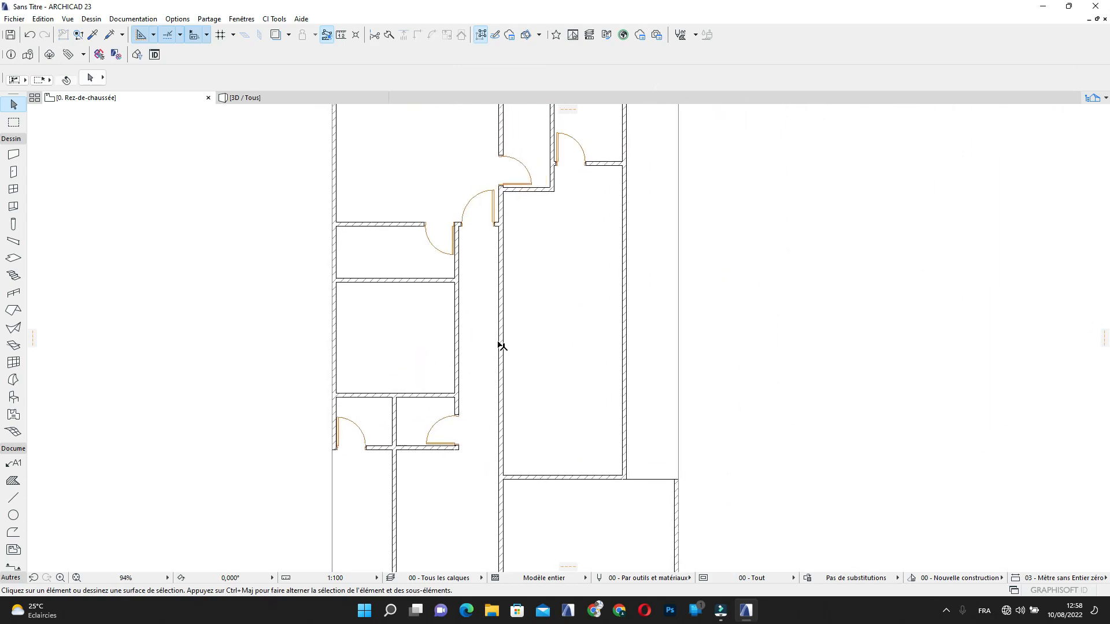
middle_click_drag(501, 306, 478, 366)
scroll(450, 392, "up", 3)
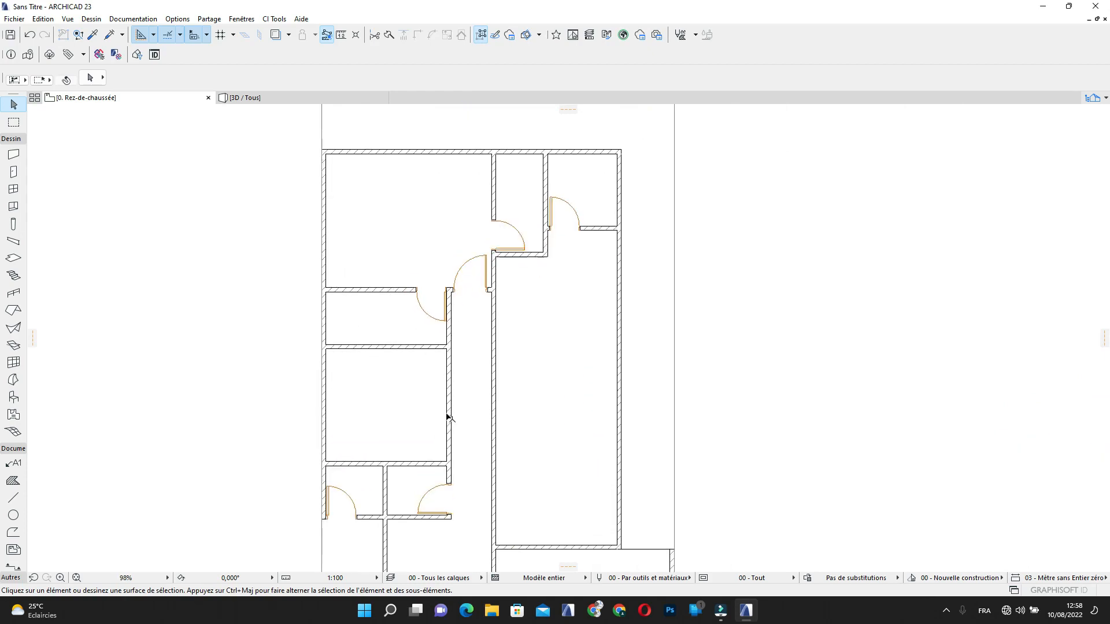
Copy the 90 cm corridor-end door's settings and place one in the middle-left room's corridor wall near its lower corner, opening into the room
scroll(450, 349, "up", 2)
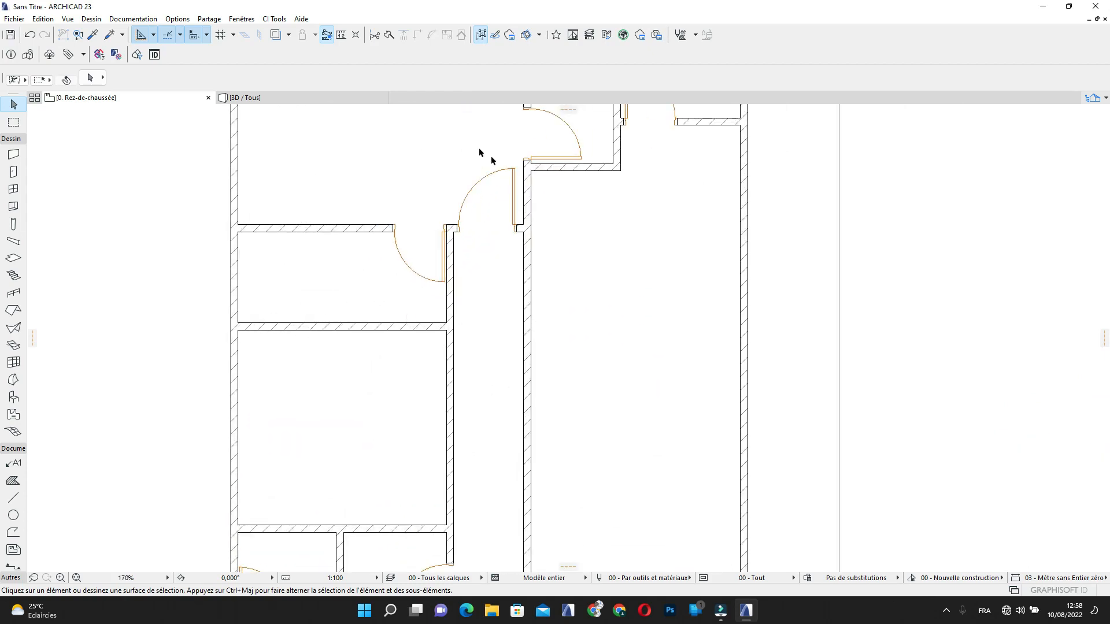
left_click(518, 217, "alt")
scroll(460, 381, "down", 3, "ctrl")
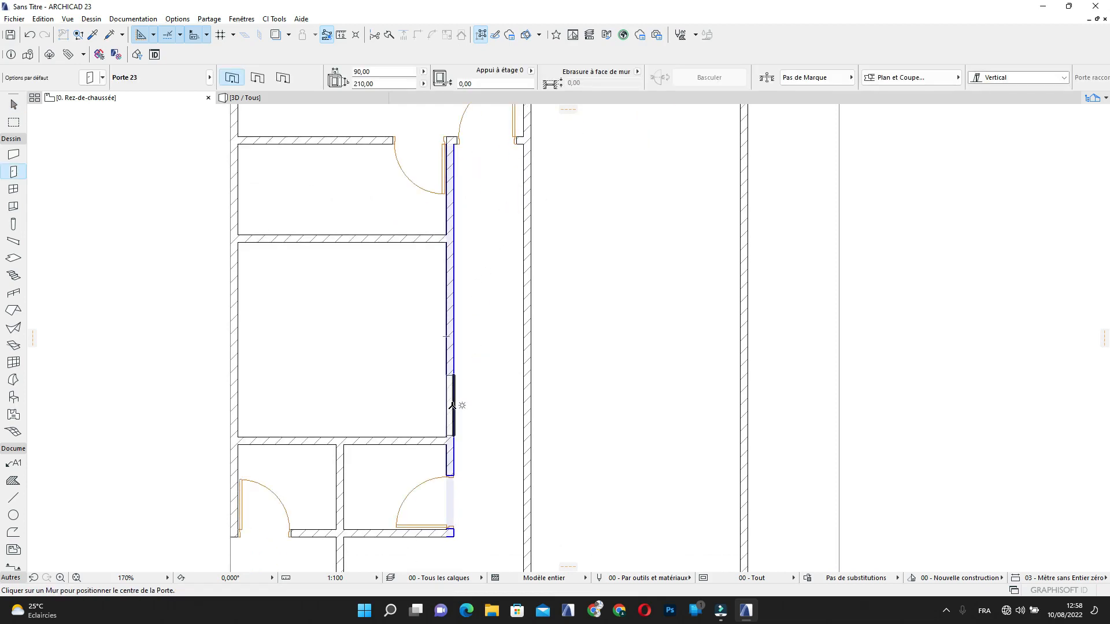
left_click(445, 405)
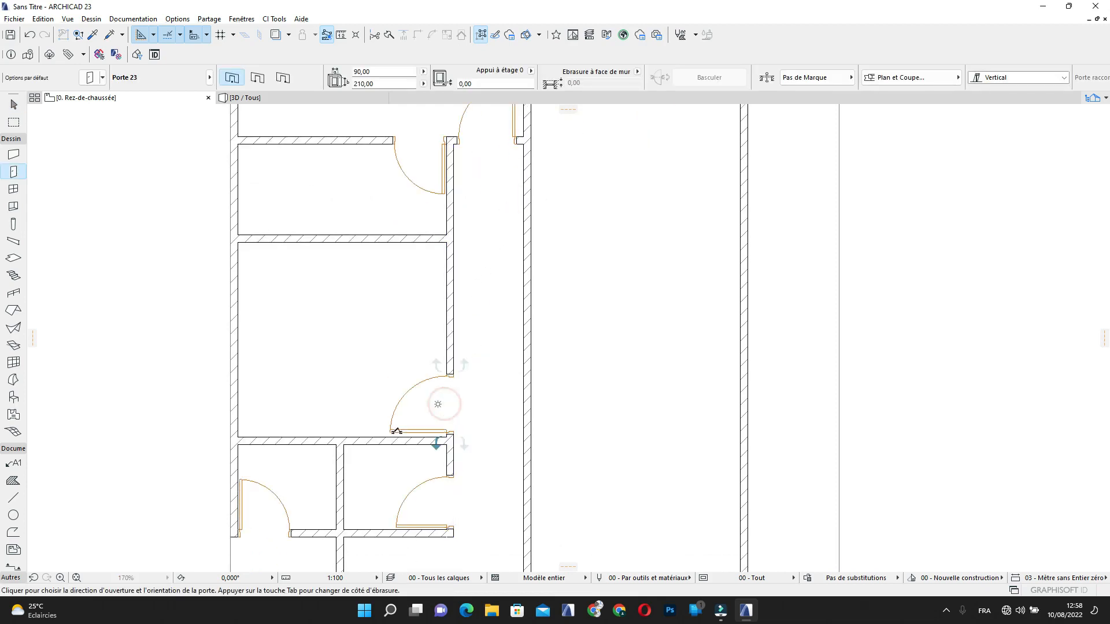
left_click(389, 441)
scroll(488, 322, "down", 4)
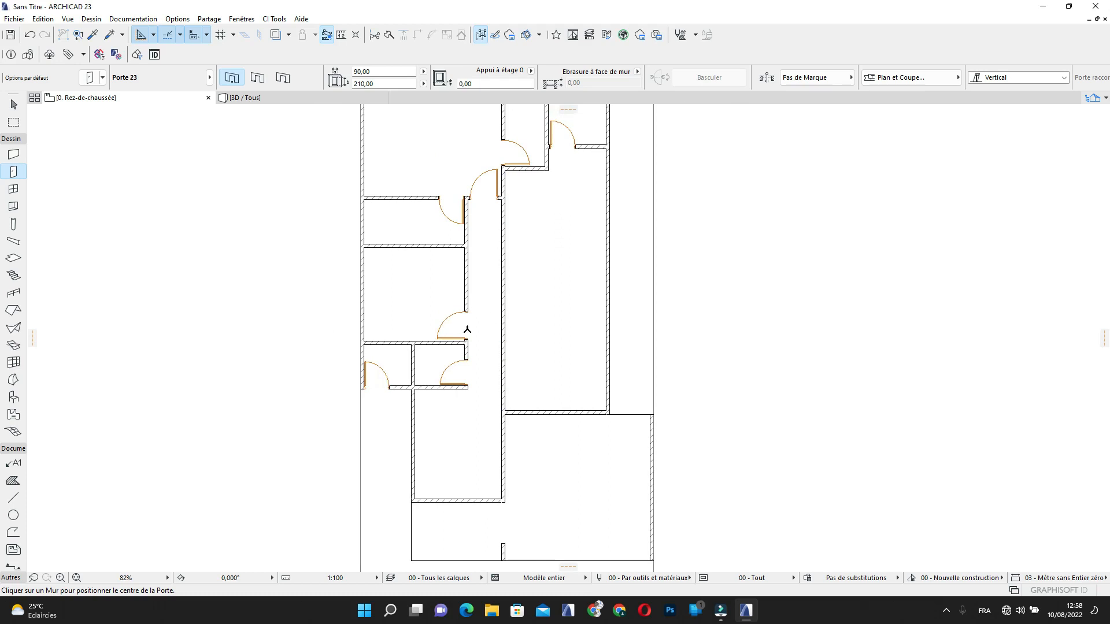
scroll(466, 329, "up", 6)
middle_click_drag(470, 332, 434, 307)
scroll(503, 302, "down", 3)
middle_click_drag(502, 302, 496, 316)
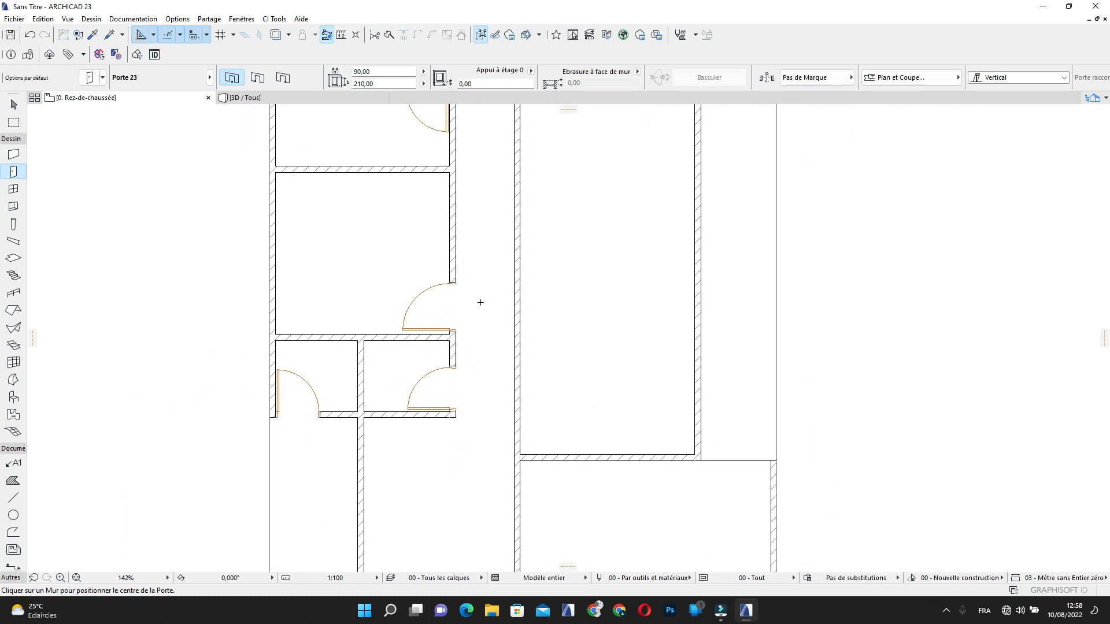
key("Escape")
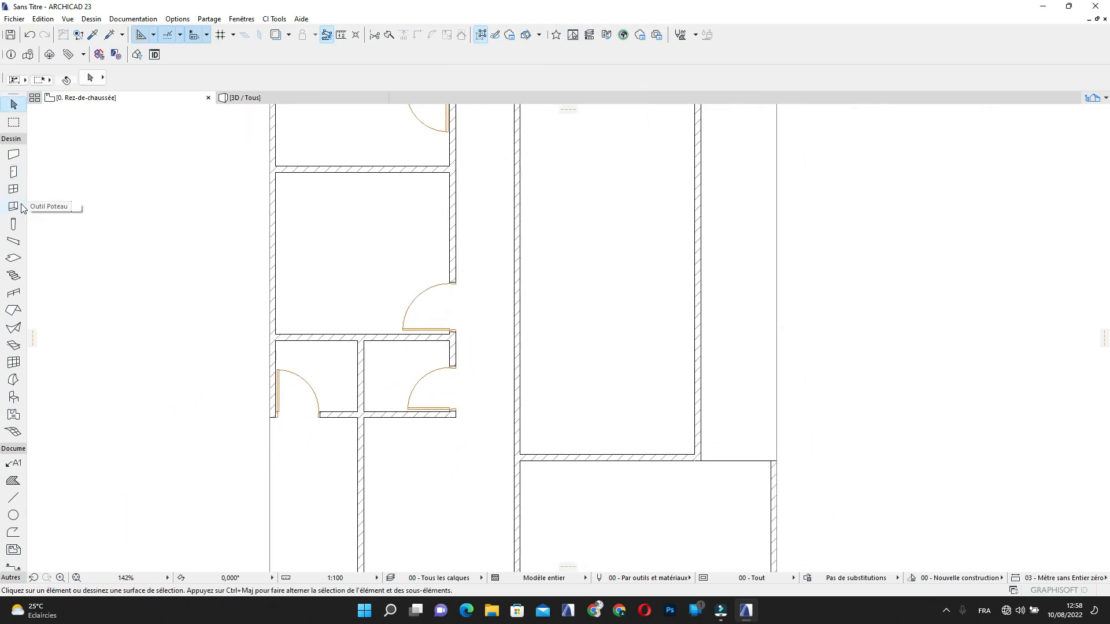
Set the default door to the empty opening Ouverture mauresque 23 with a width of 200 cm
left_click(13, 172)
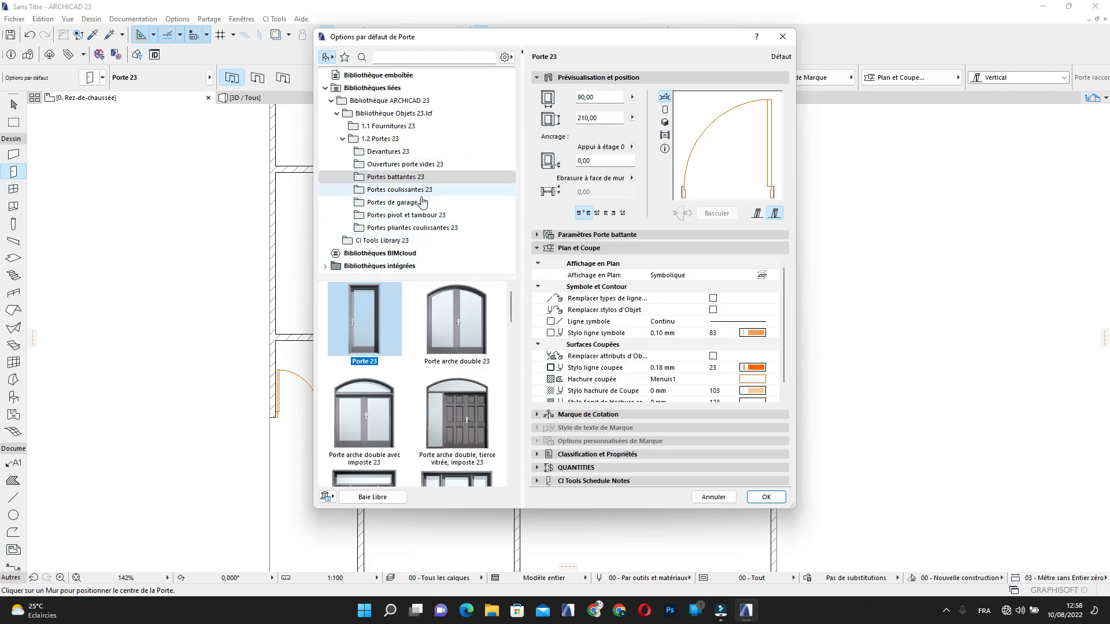
left_click(427, 166)
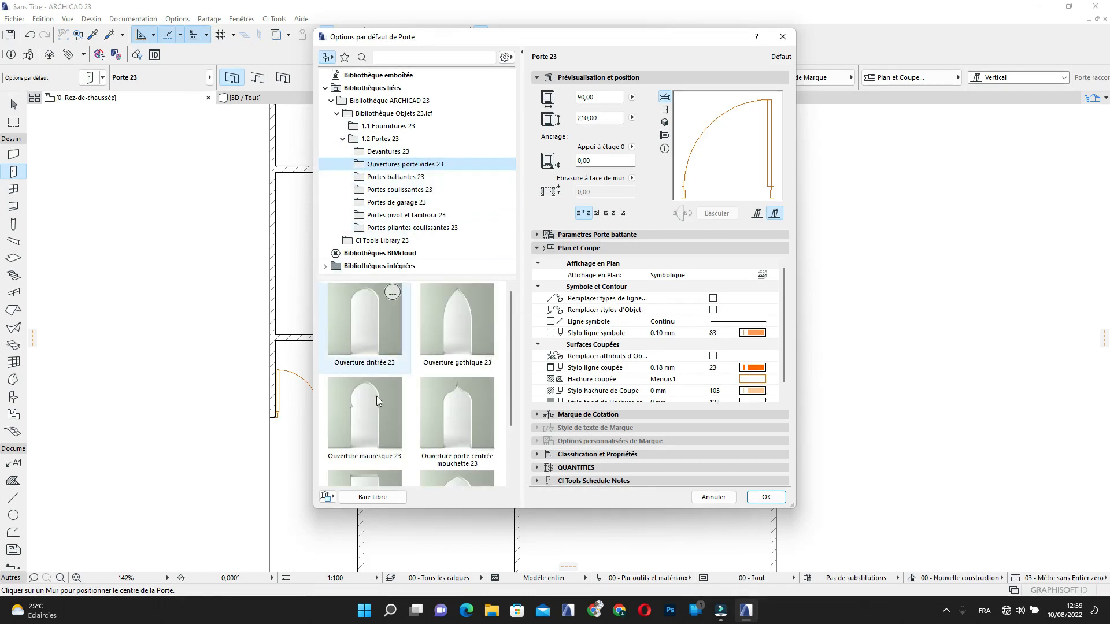
left_click(366, 410)
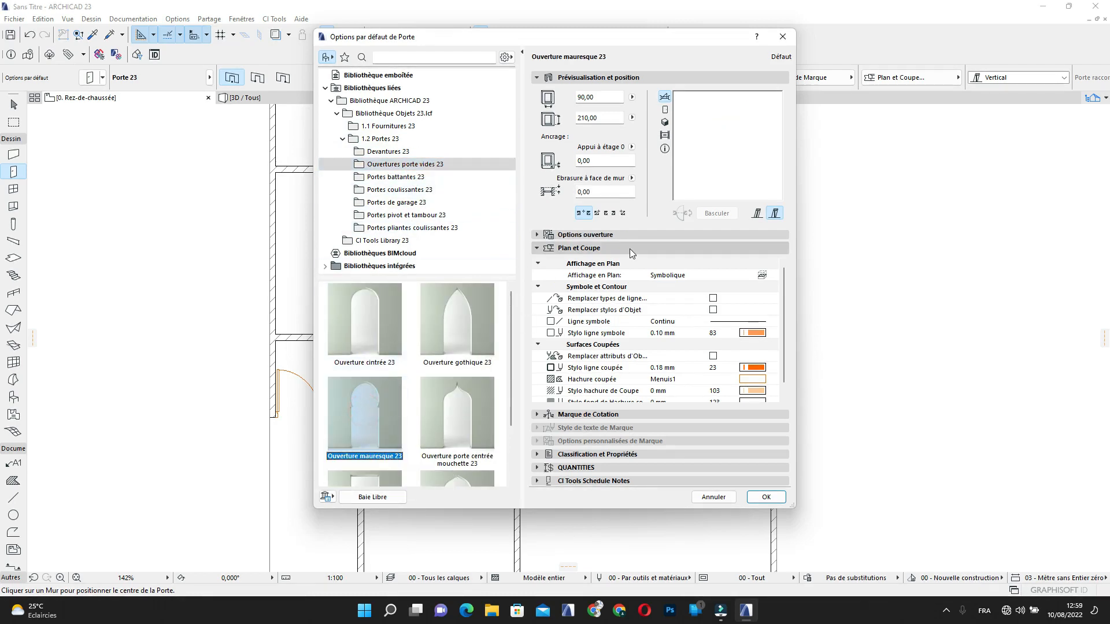
double_click(604, 96)
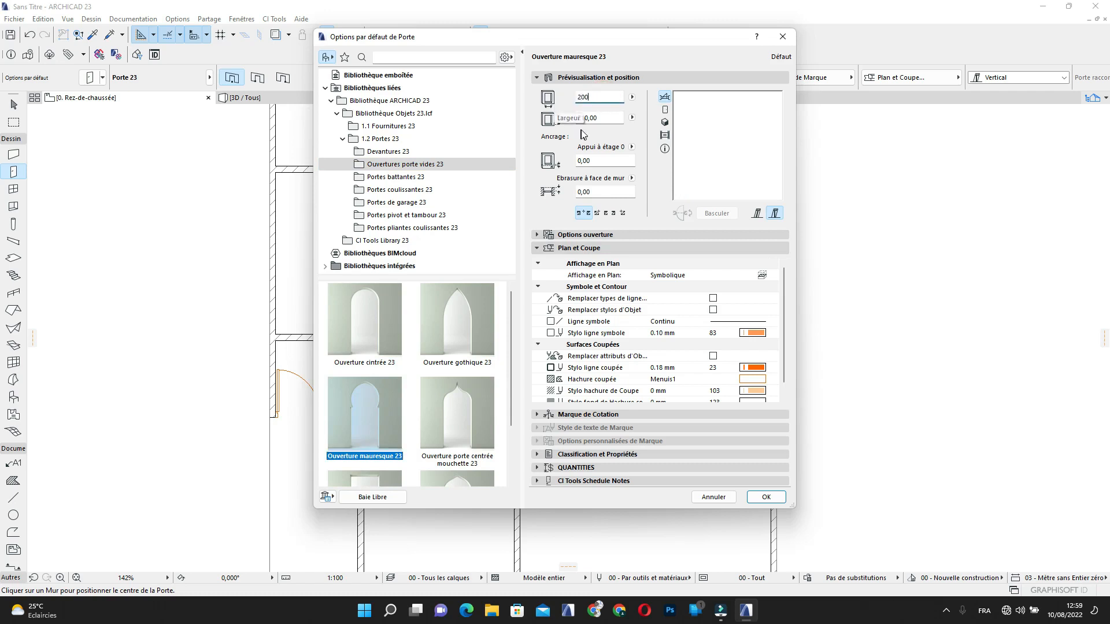
left_click(763, 496)
Place the 200 cm Moorish opening in the wall between the corridor and the long right-hand room, facing the middle-left room
scroll(810, 416, "down", 4)
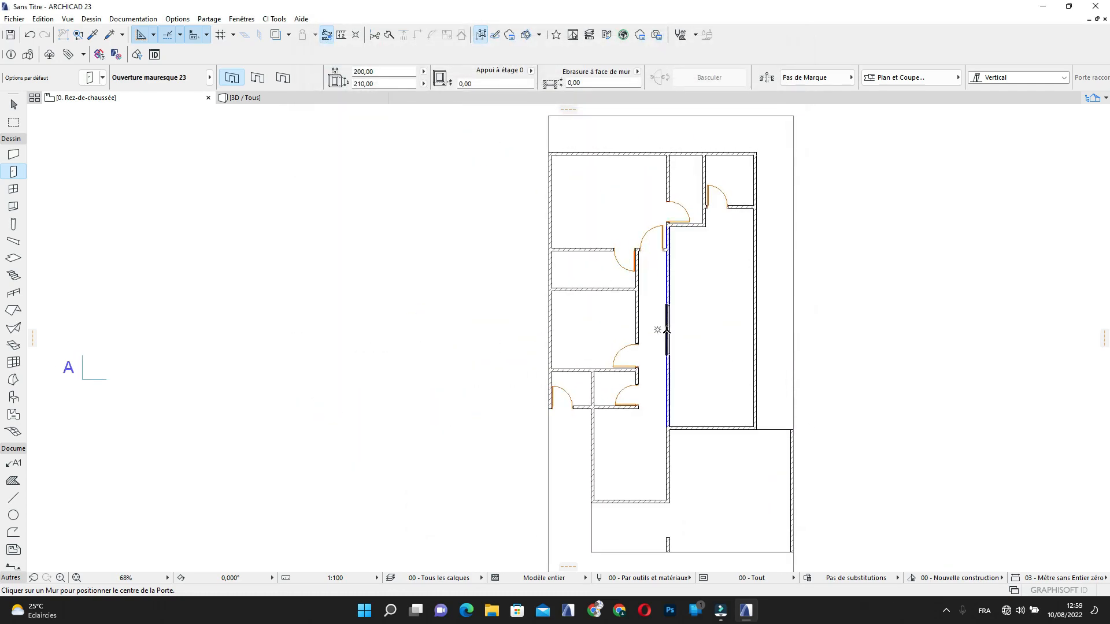
left_click(667, 327)
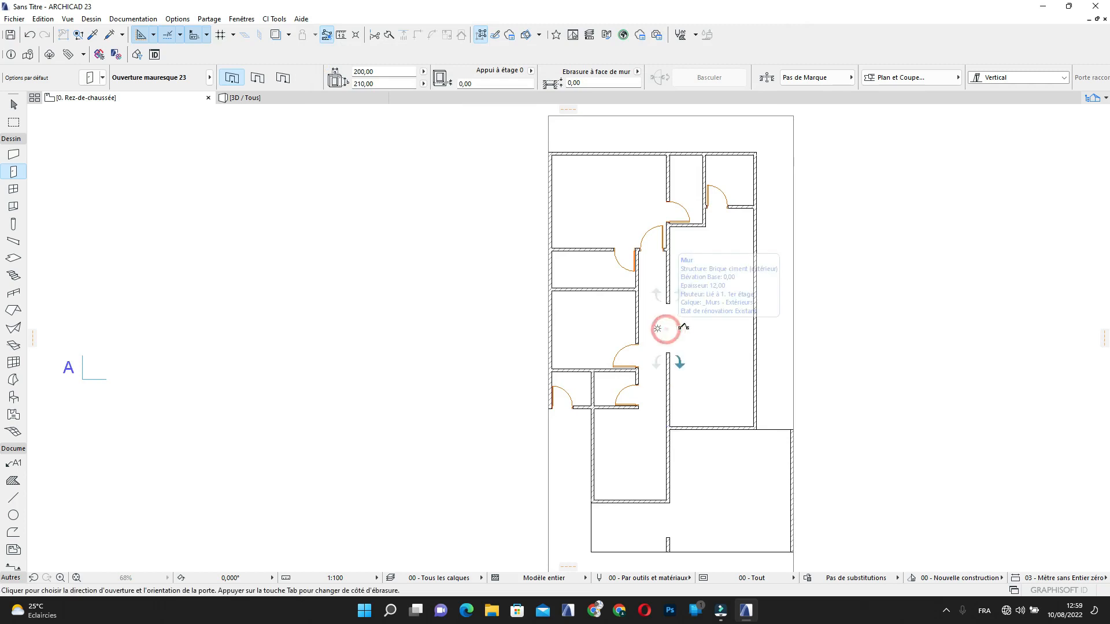
left_click(697, 325)
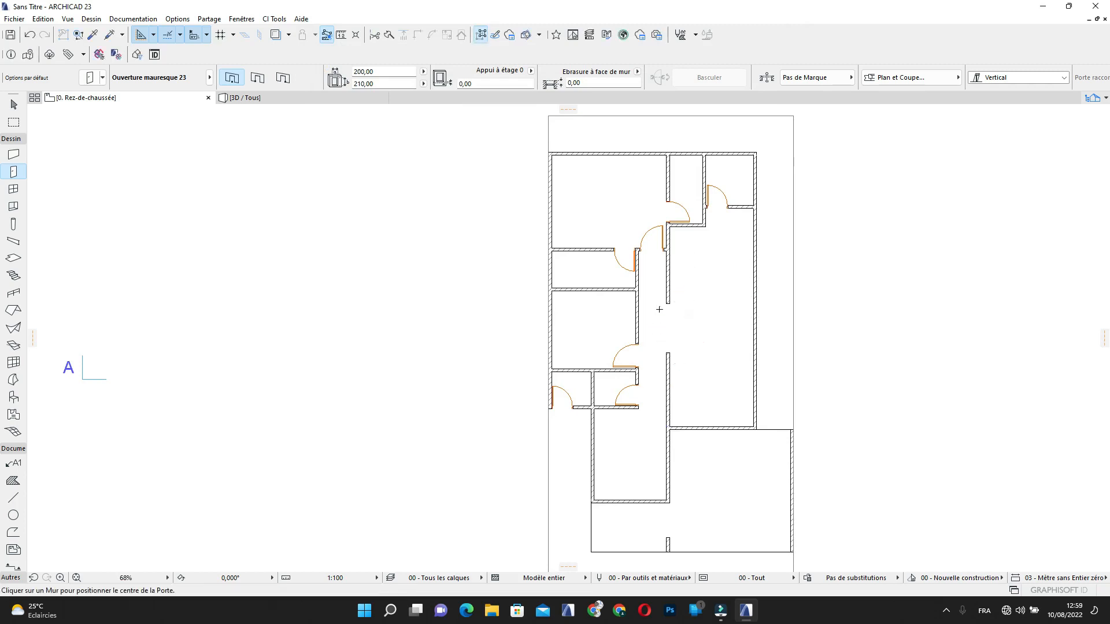
scroll(700, 335, "up", 5)
middle_click_drag(703, 351, 701, 368)
key("Escape")
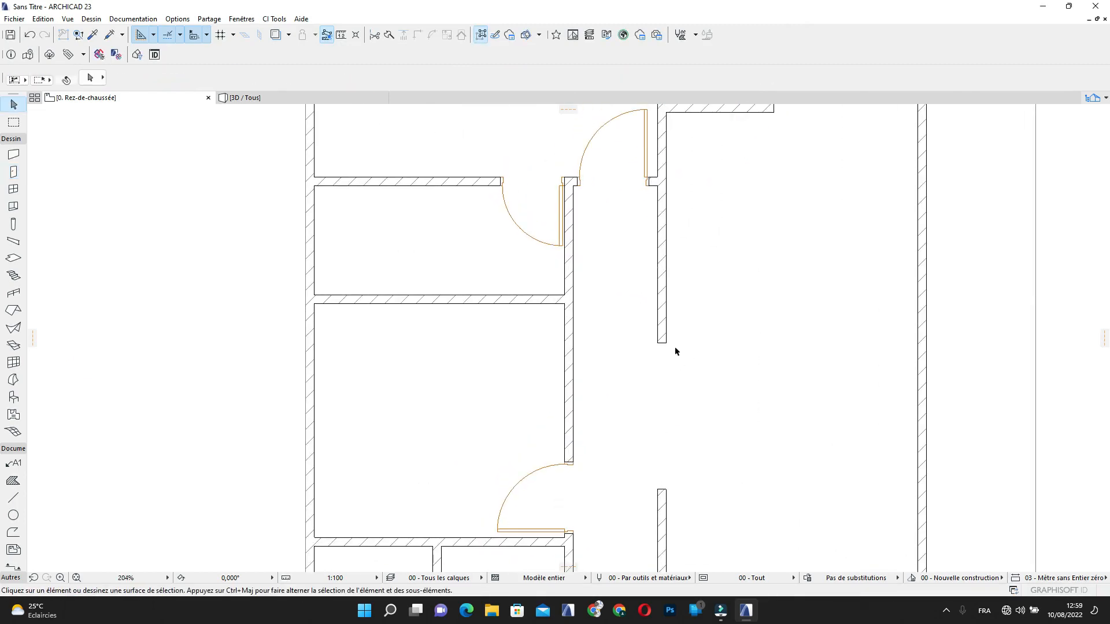
Move the 200 cm opening upward along the corridor wall in two shifts, keeping it opposite the middle-left room
scroll(674, 345, "up", 4)
left_click(658, 338)
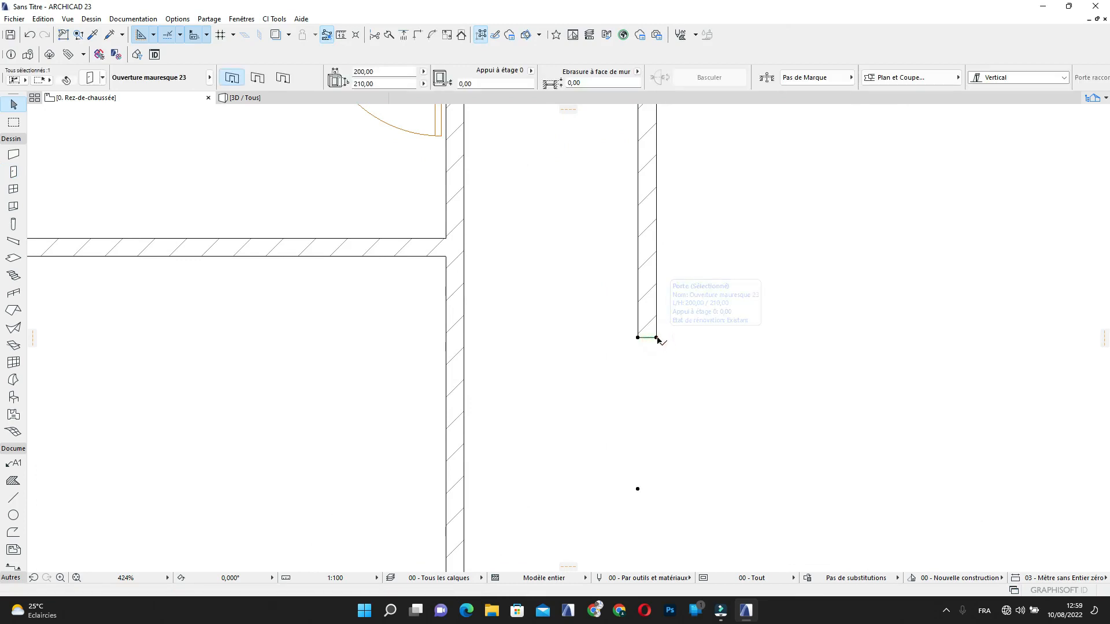
left_click(658, 339)
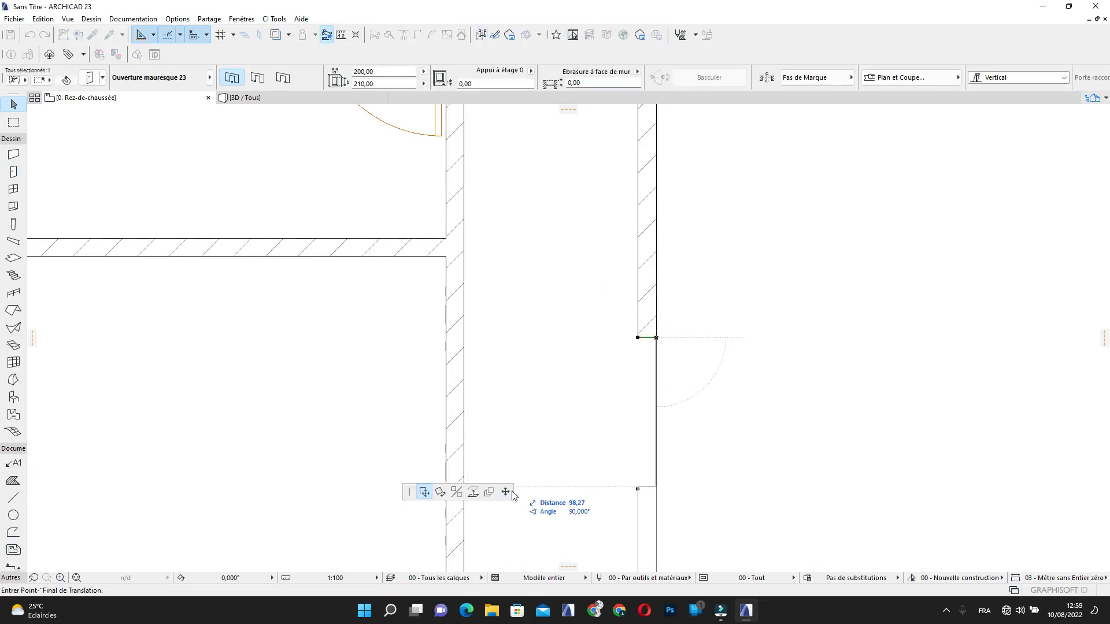
left_click(649, 281)
scroll(659, 323, "down", 2)
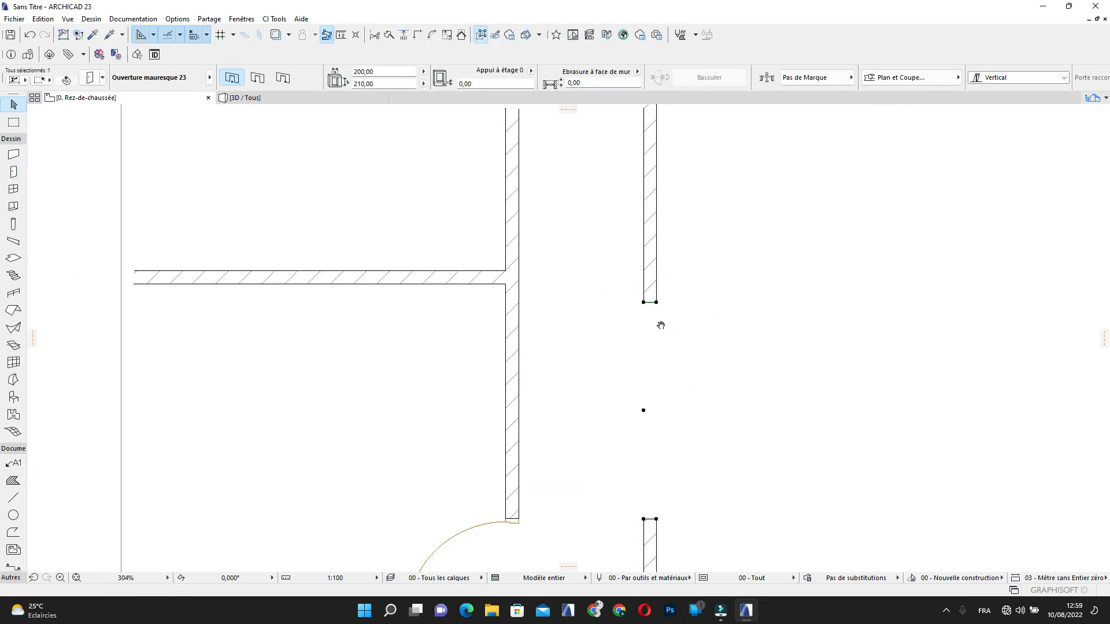
middle_click_drag(660, 325, 661, 225)
middle_click_drag(655, 307, 659, 384)
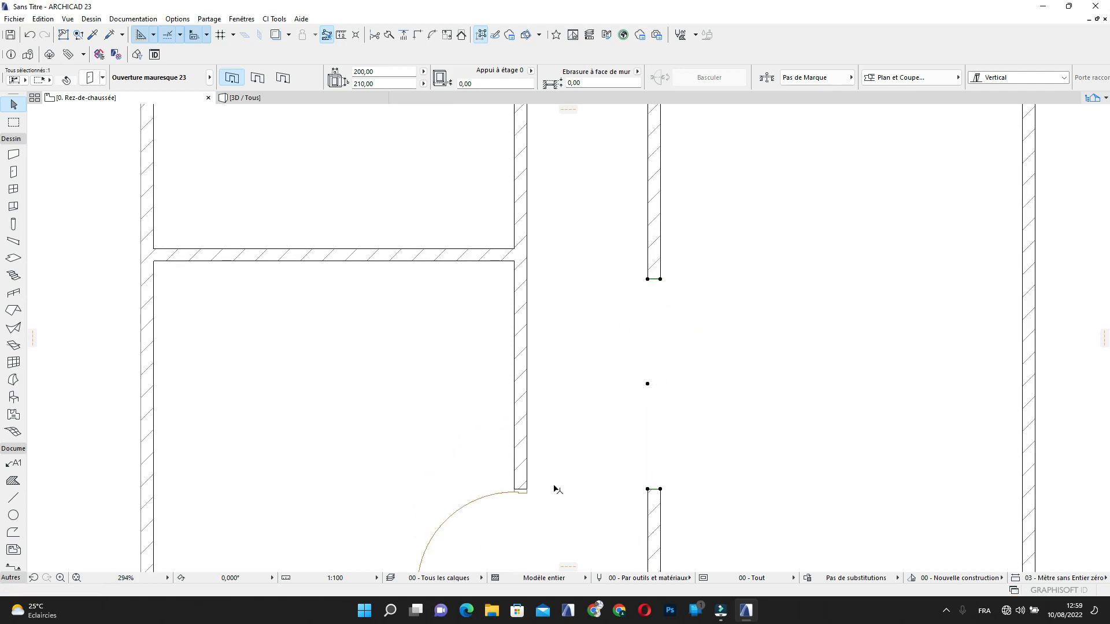
left_click(660, 280)
left_click(660, 232)
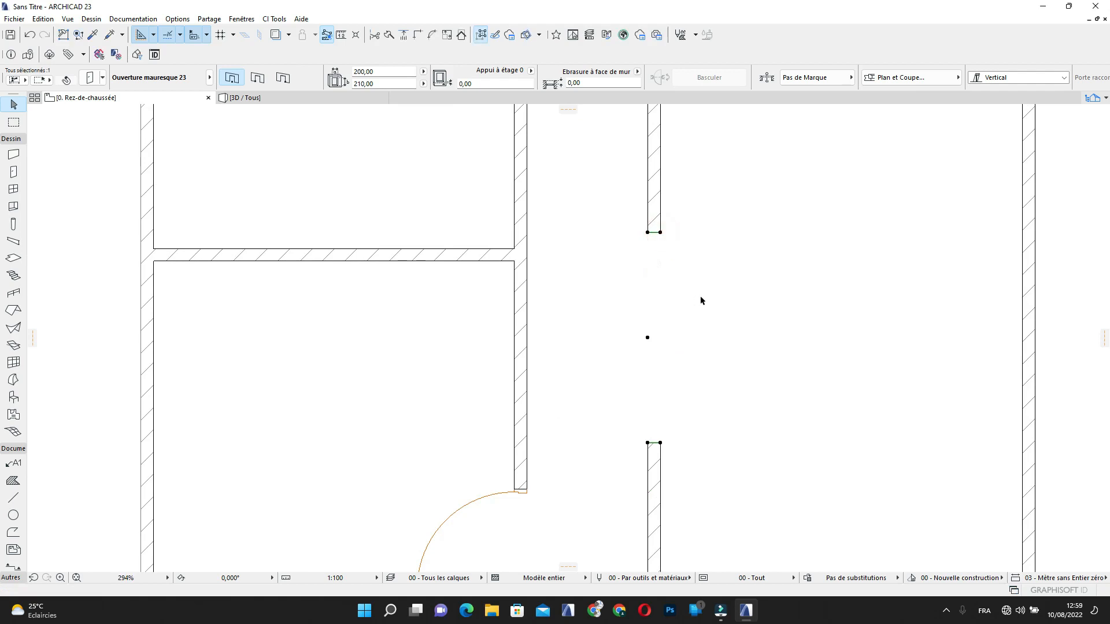
left_click(732, 337)
scroll(743, 333, "down", 6)
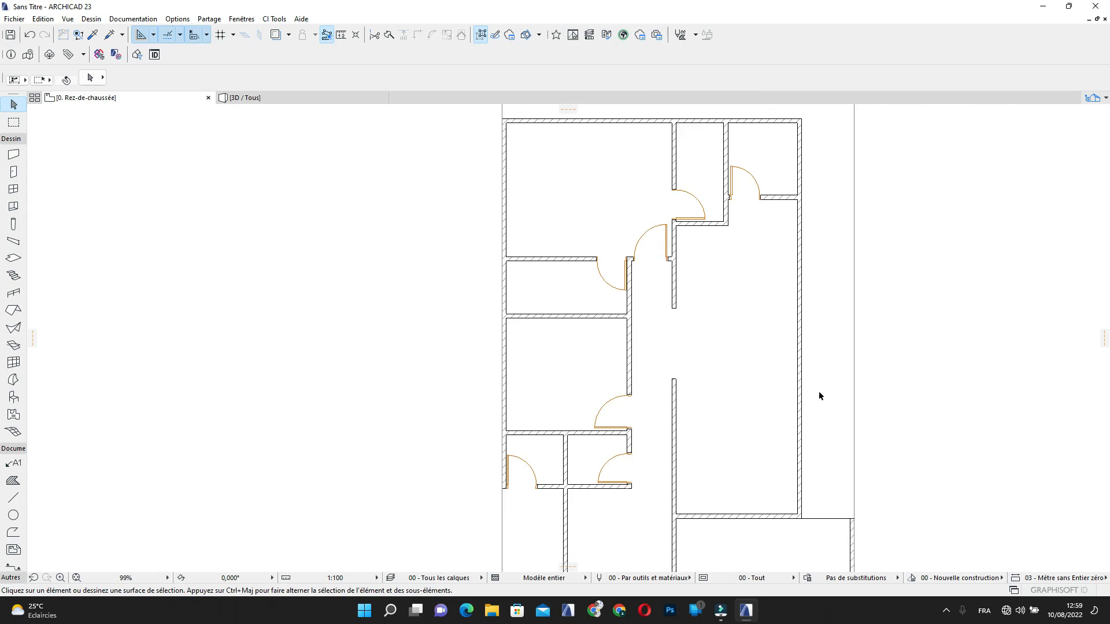
scroll(813, 404, "down", 3)
scroll(699, 382, "up", 5)
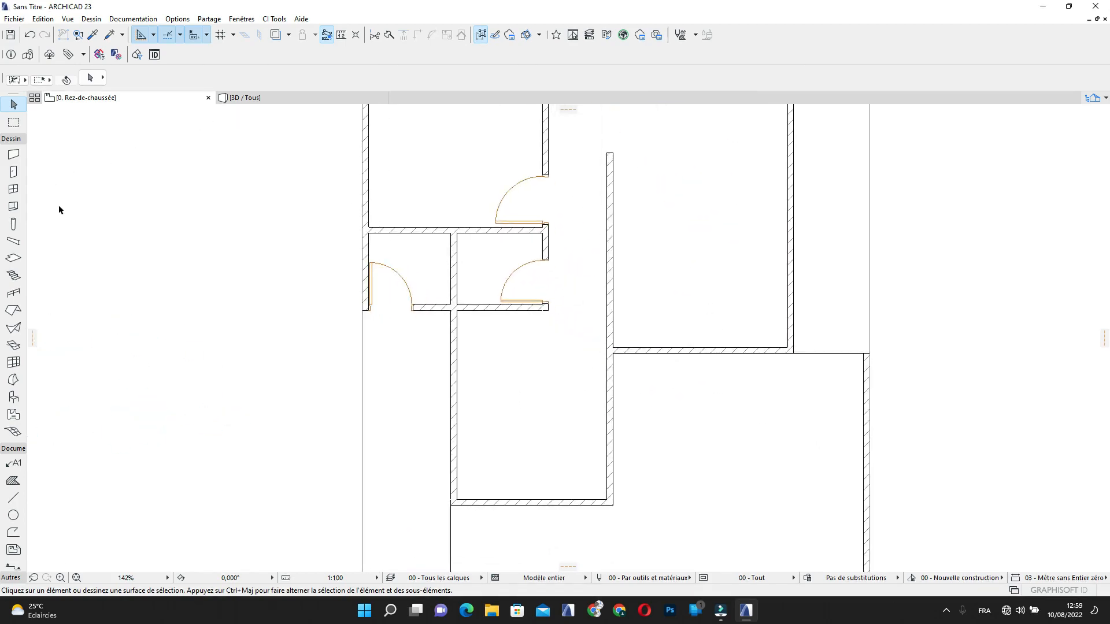
left_click(14, 189)
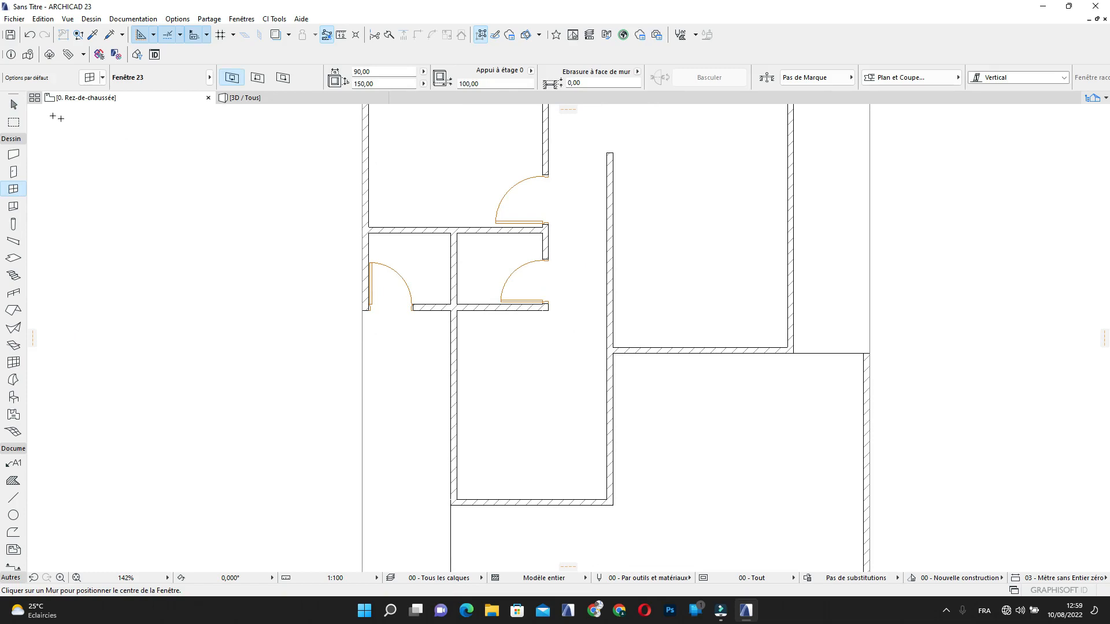
left_click(89, 82)
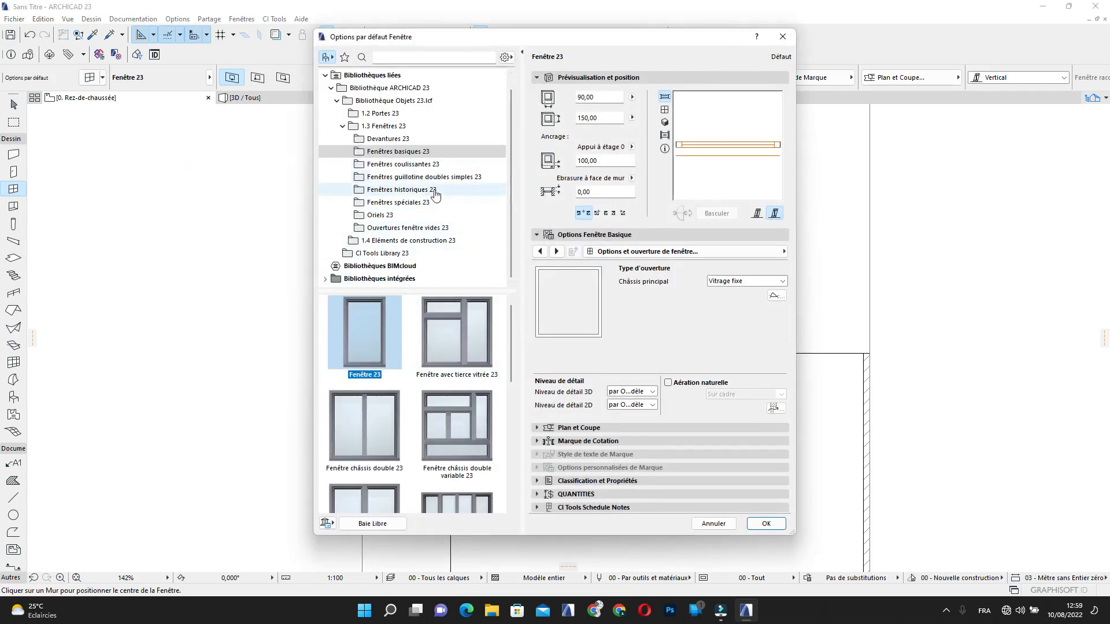
left_click(417, 165)
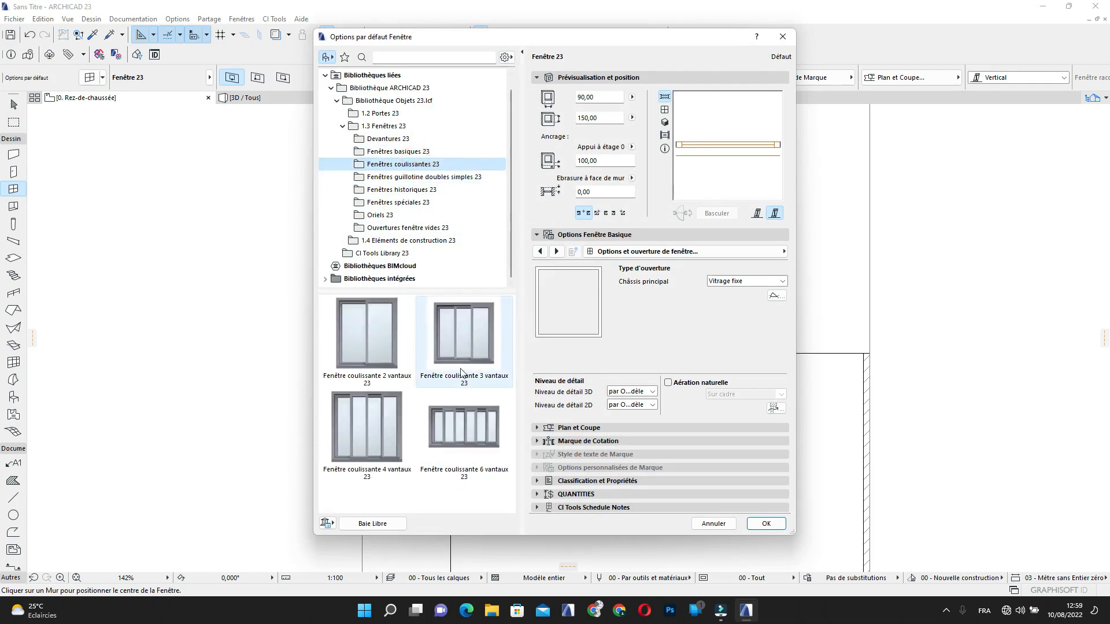
left_click(782, 37)
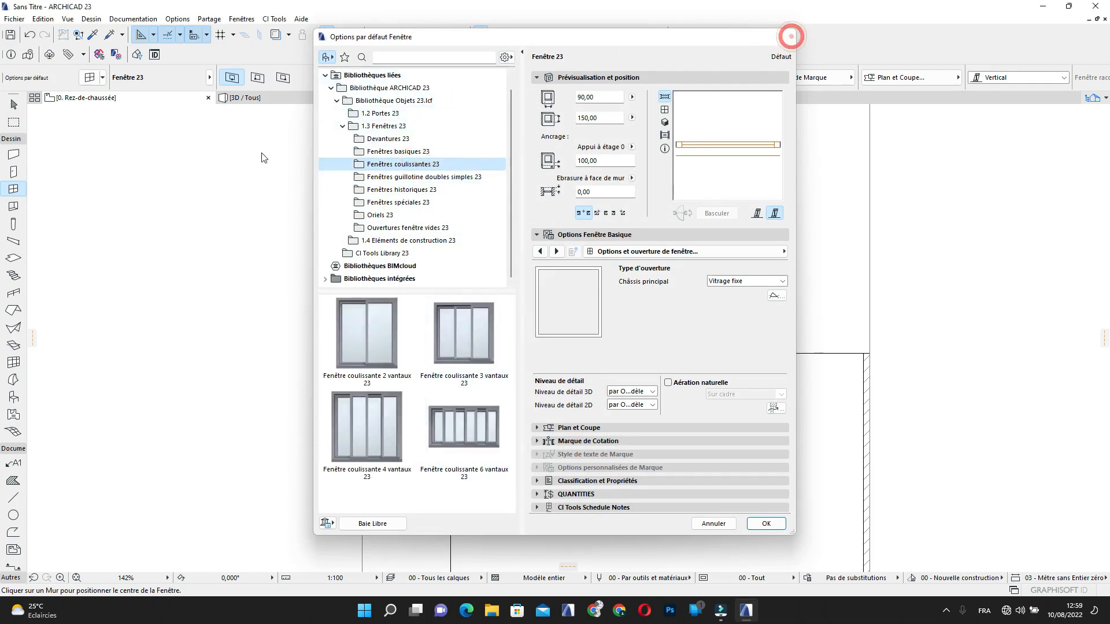
Choose the sliding door Porte coulissante 23 from the Portes coulissantes 23 library folder as the default door
left_click(14, 172)
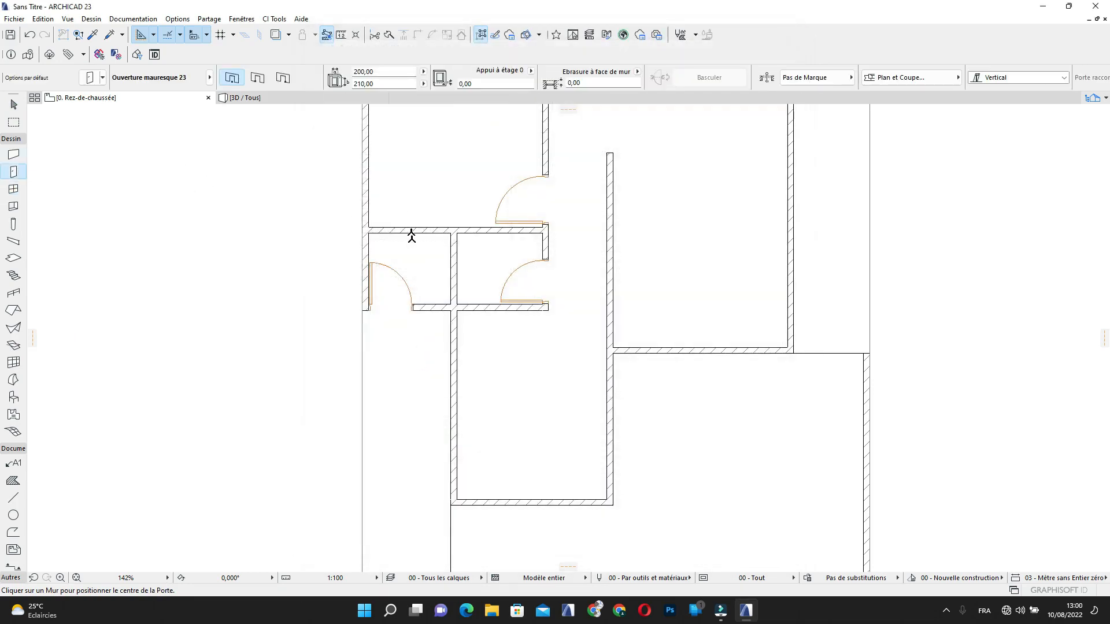
left_click(90, 78)
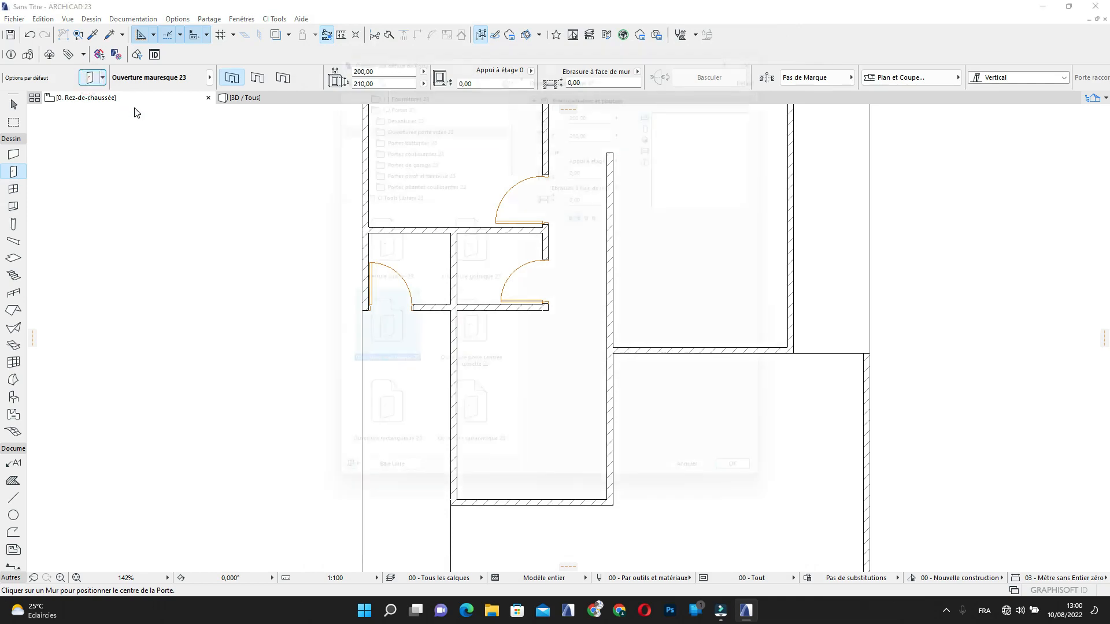
left_click(401, 190)
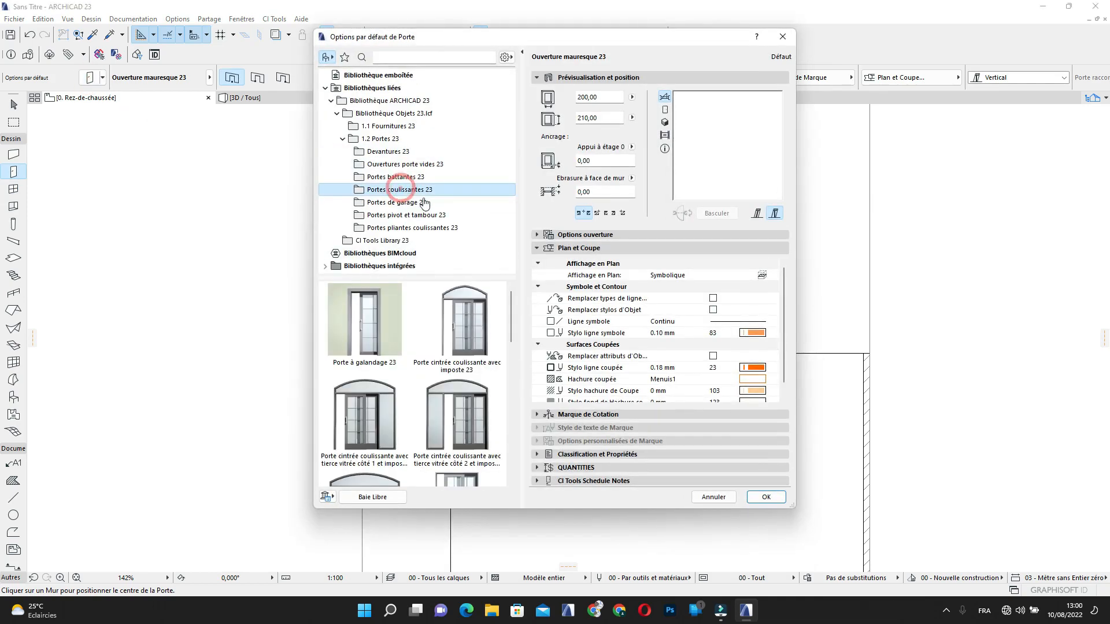
scroll(420, 396, "down", 2)
scroll(420, 396, "down", 2)
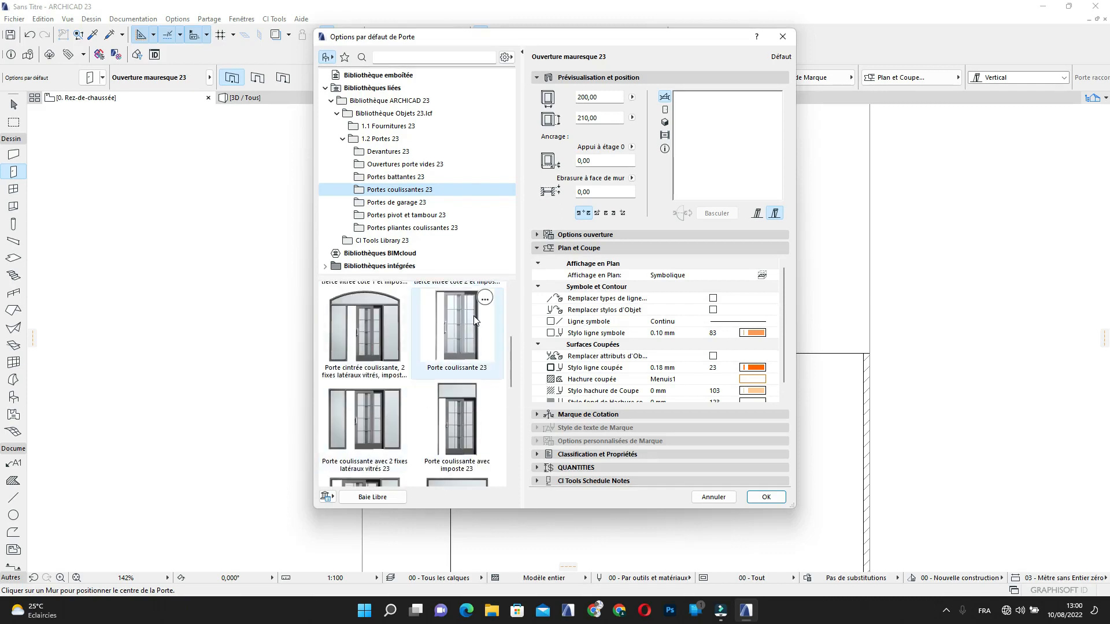
left_click(459, 324)
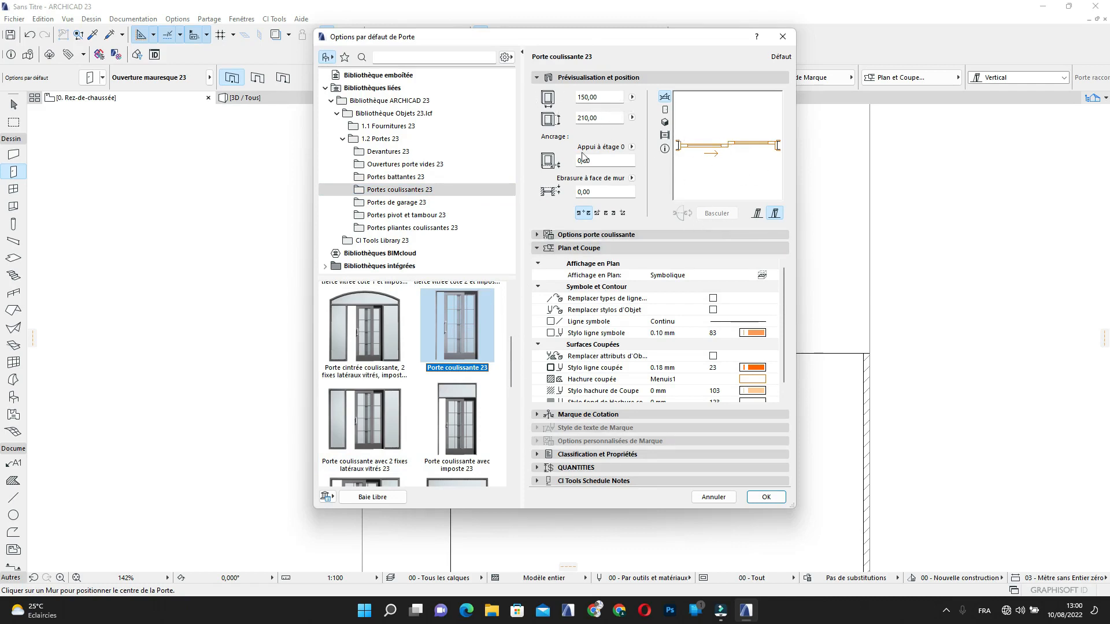
Give the sliding door an A carreaux leaf and a Personnalisé handle
left_click(657, 236)
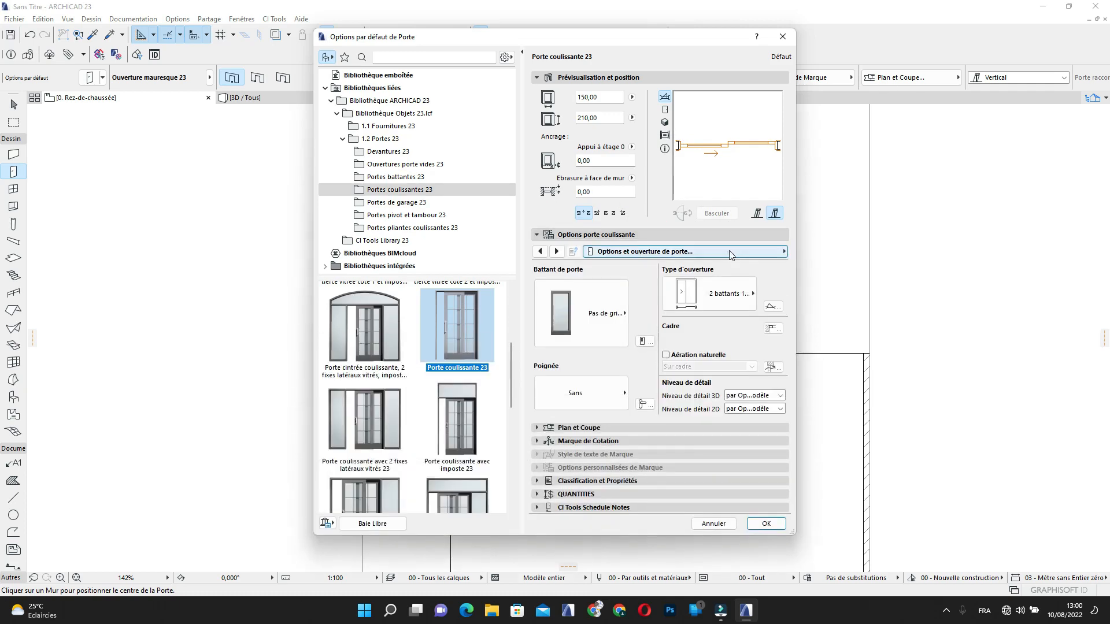
left_click(554, 326)
left_click(660, 80)
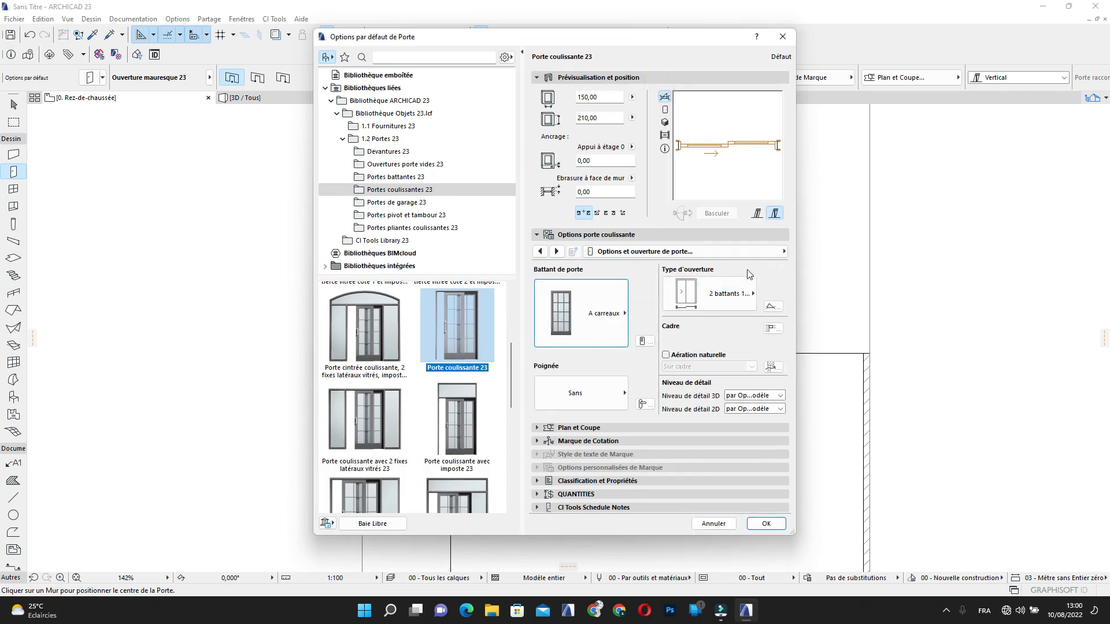
left_click(607, 395)
left_click(664, 407)
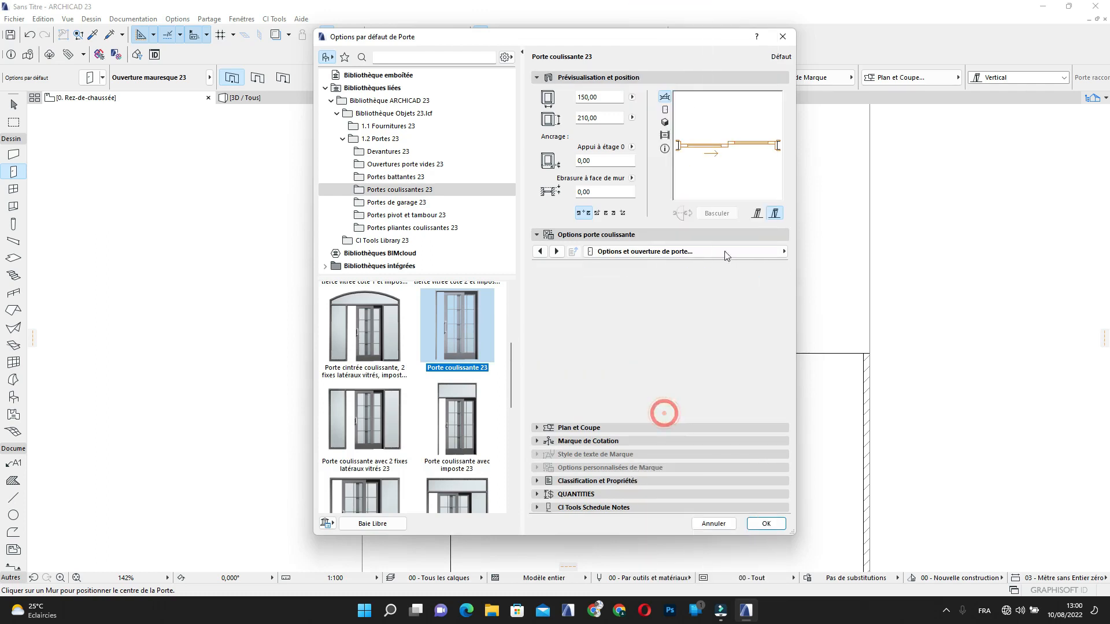
Override the model view options for the default sliding door's 3D projections, turn off its Ligne d'ouverture and apply the door settings
left_click(724, 251)
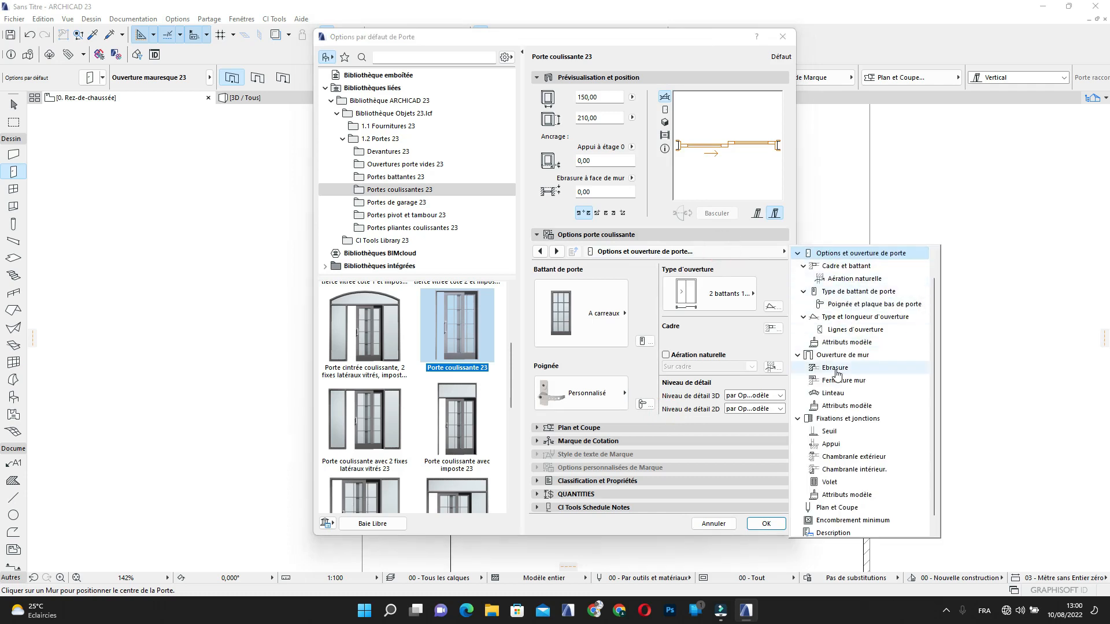
left_click(855, 329)
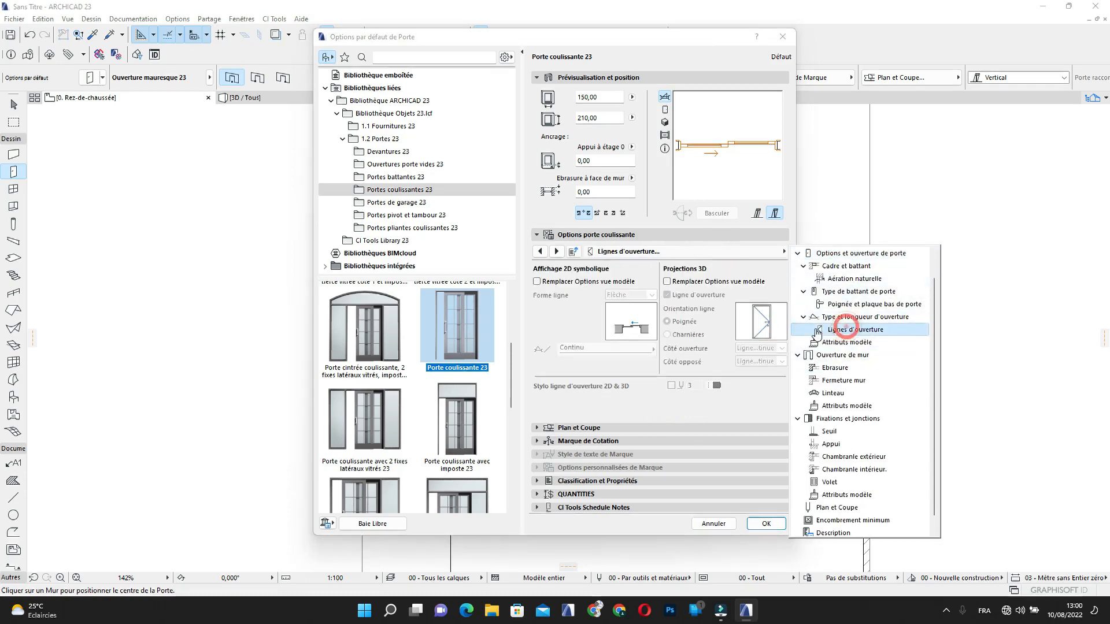
left_click(666, 281)
left_click(667, 295)
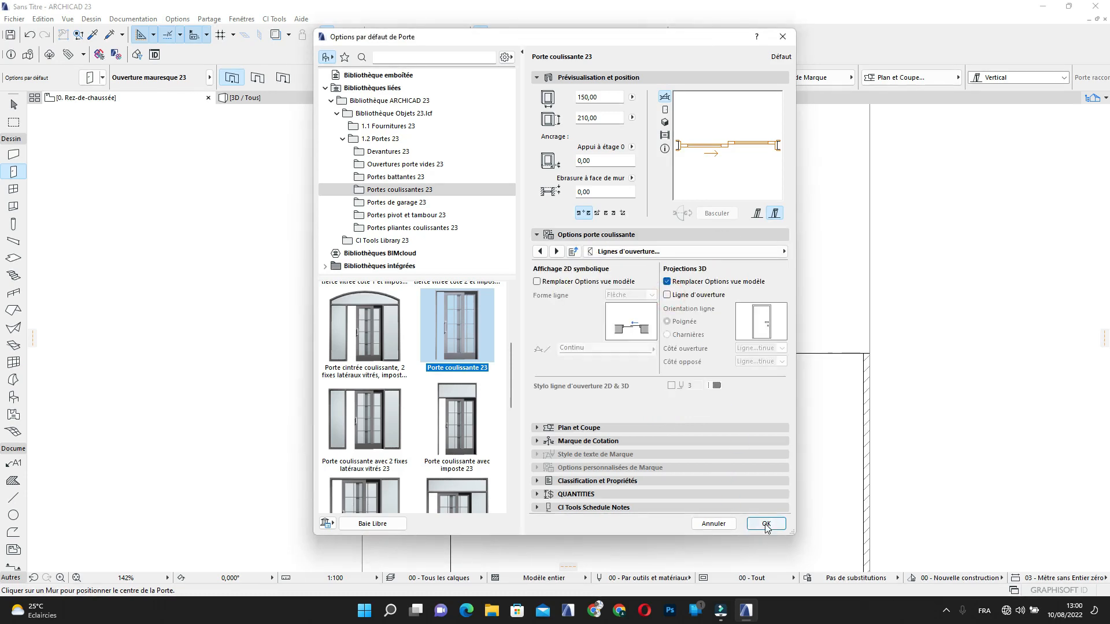
left_click(766, 524)
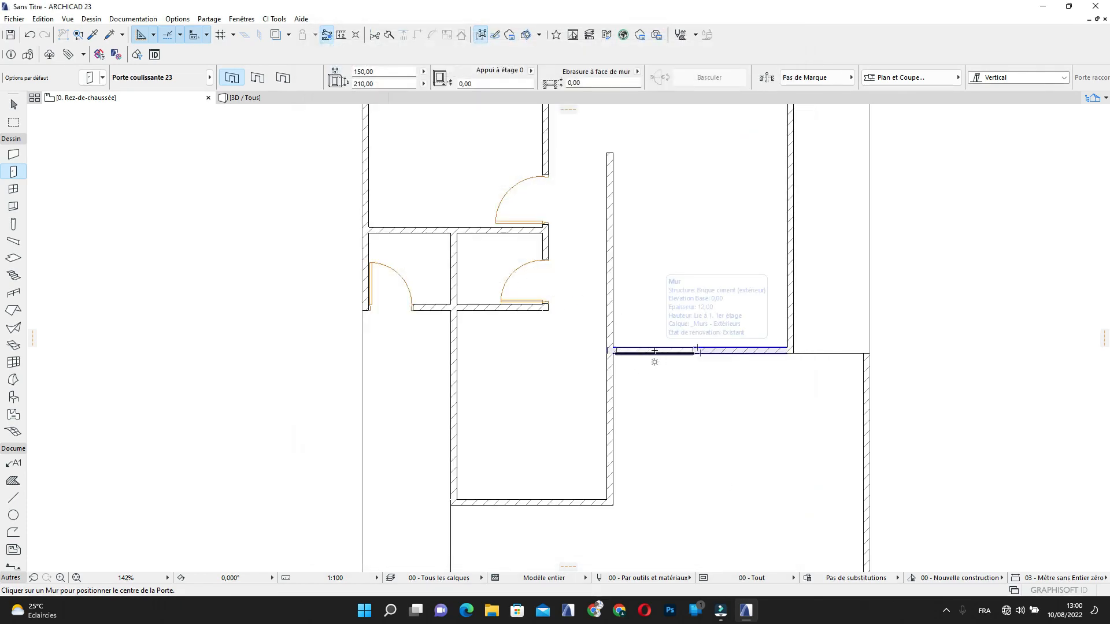
Place the 150 by 210 cm sliding door in the lower wall of the long right-hand room, beside the corridor wall
left_click(654, 351)
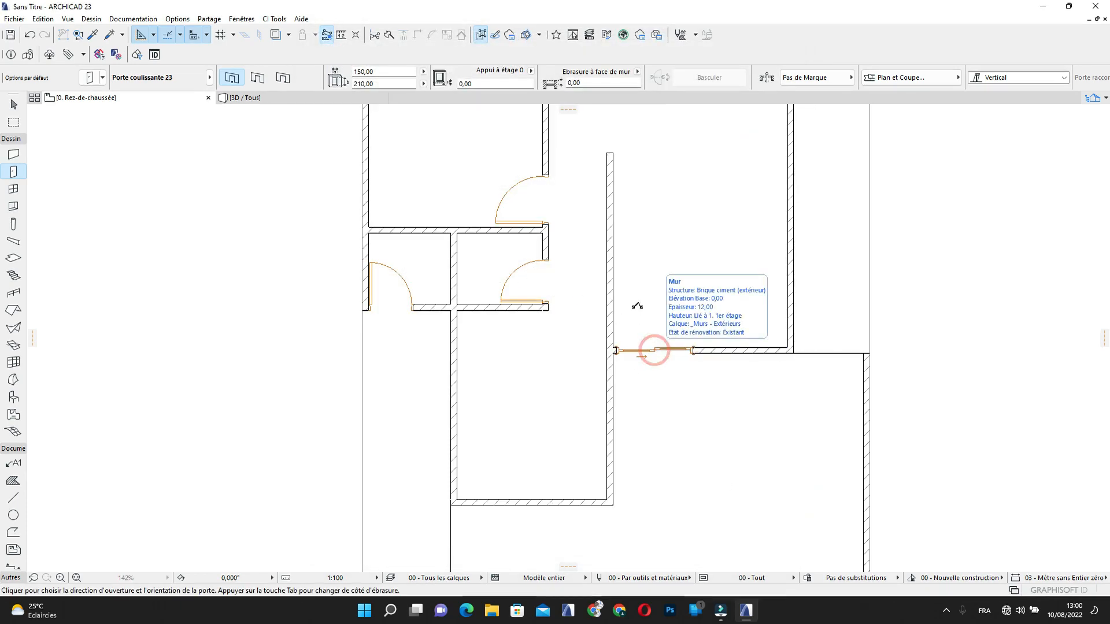
left_click(632, 376)
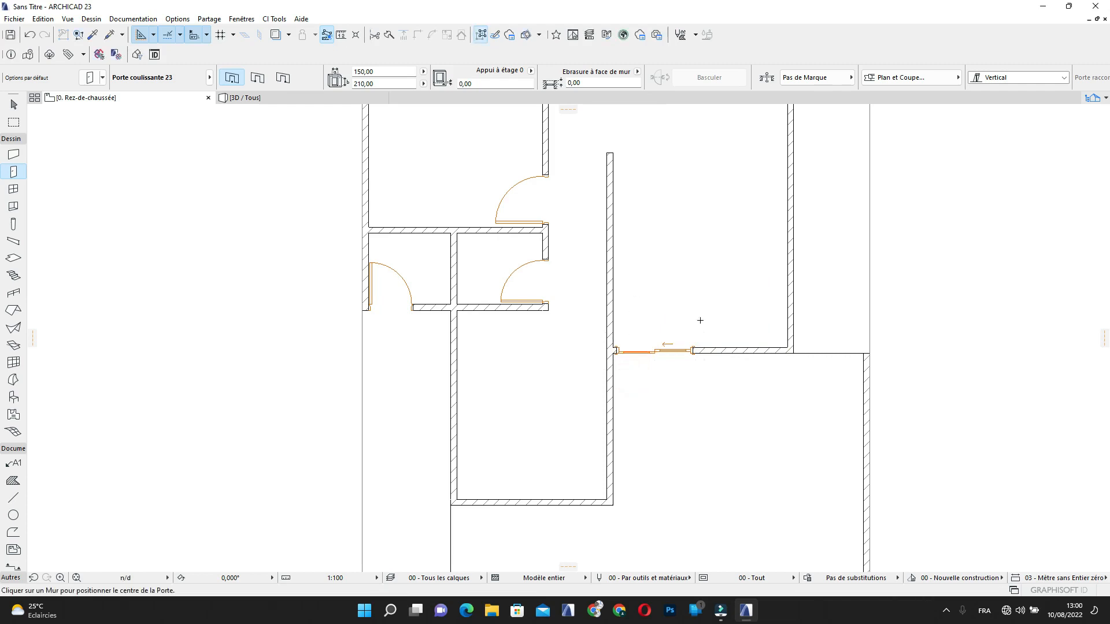
scroll(734, 363, "down", 3)
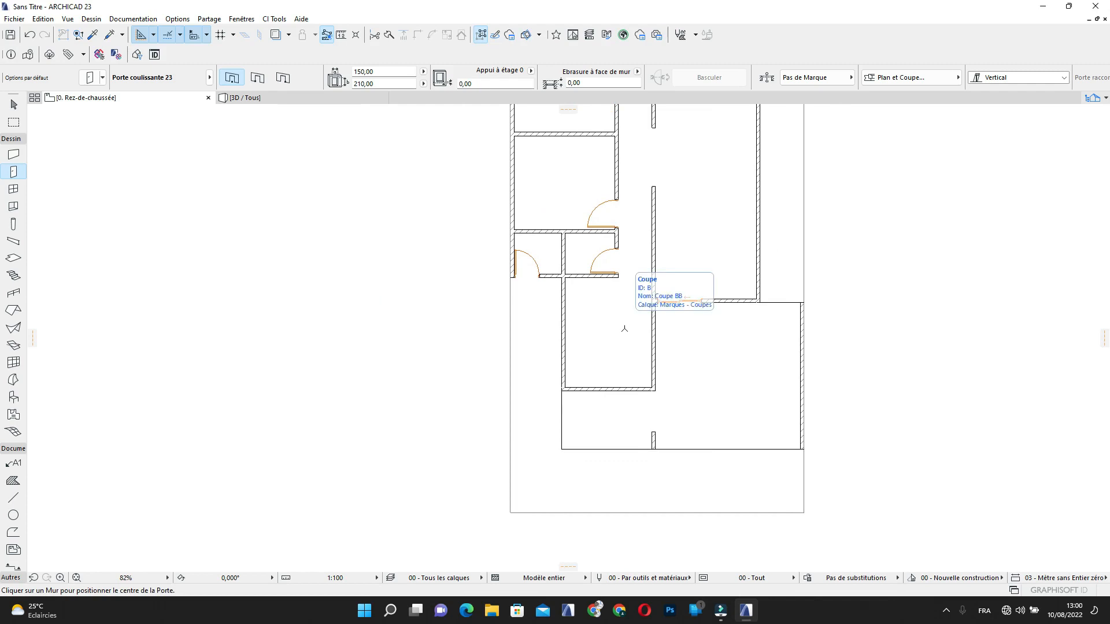
middle_click_drag(662, 307, 565, 398)
key("Escape")
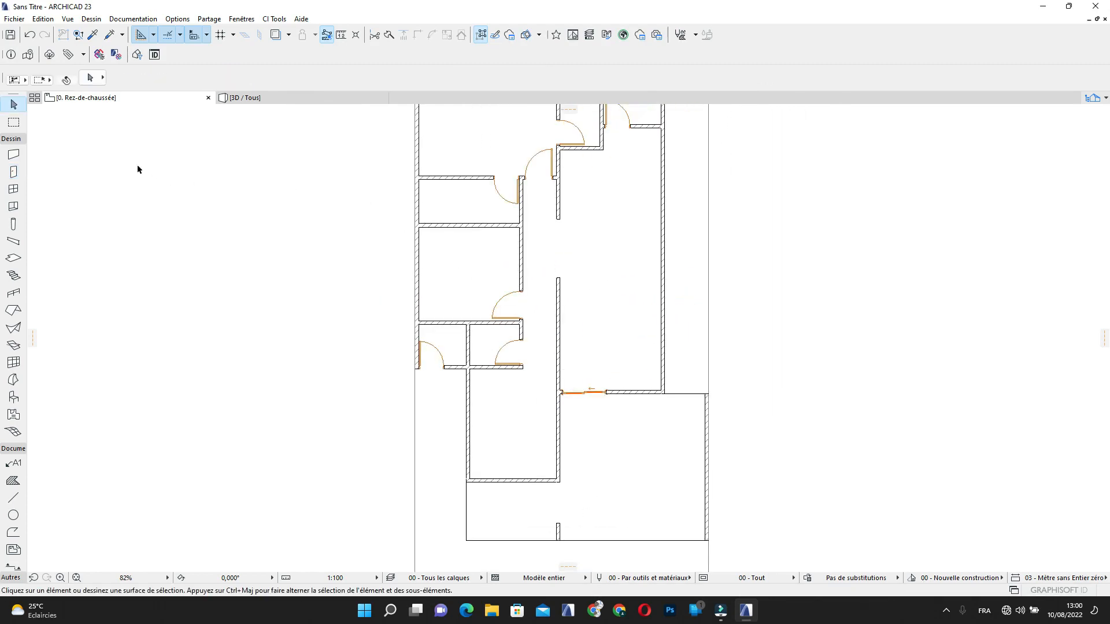
scroll(460, 304, "down", 2)
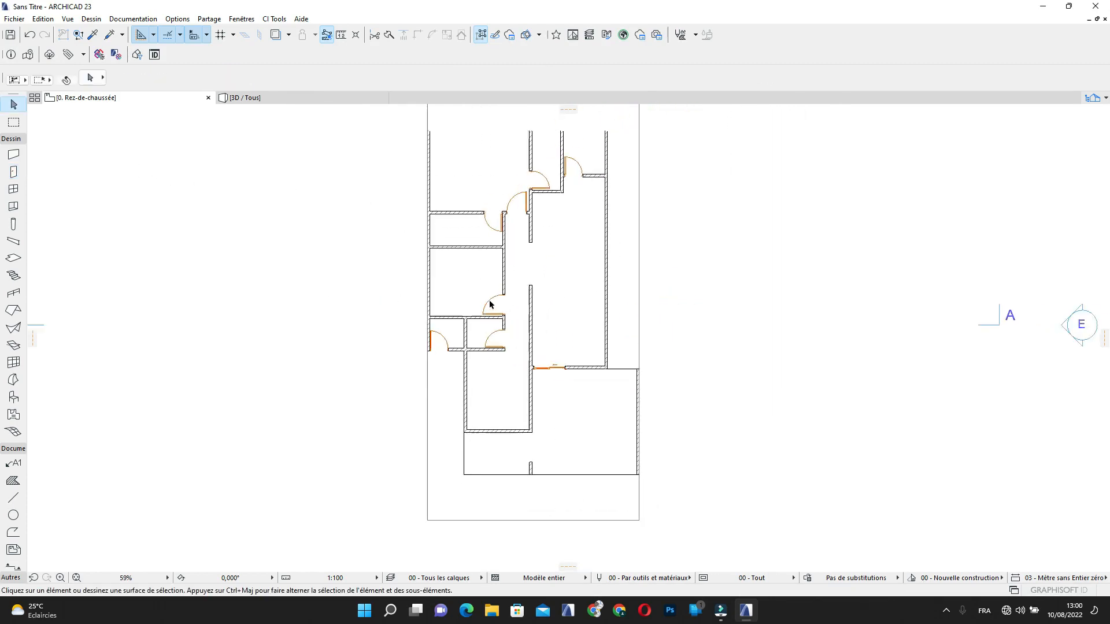
Choose Fenêtre coulissante 2 vantaux 23 from the Fenêtres coulissantes 23 library folder as the default window
left_click(14, 189)
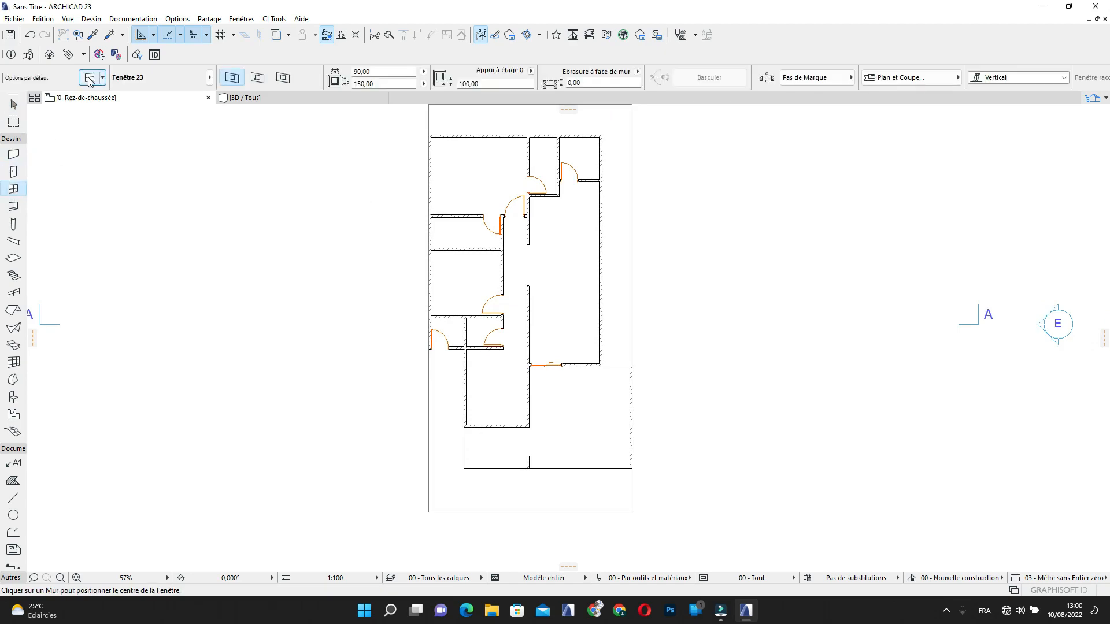
left_click(90, 77)
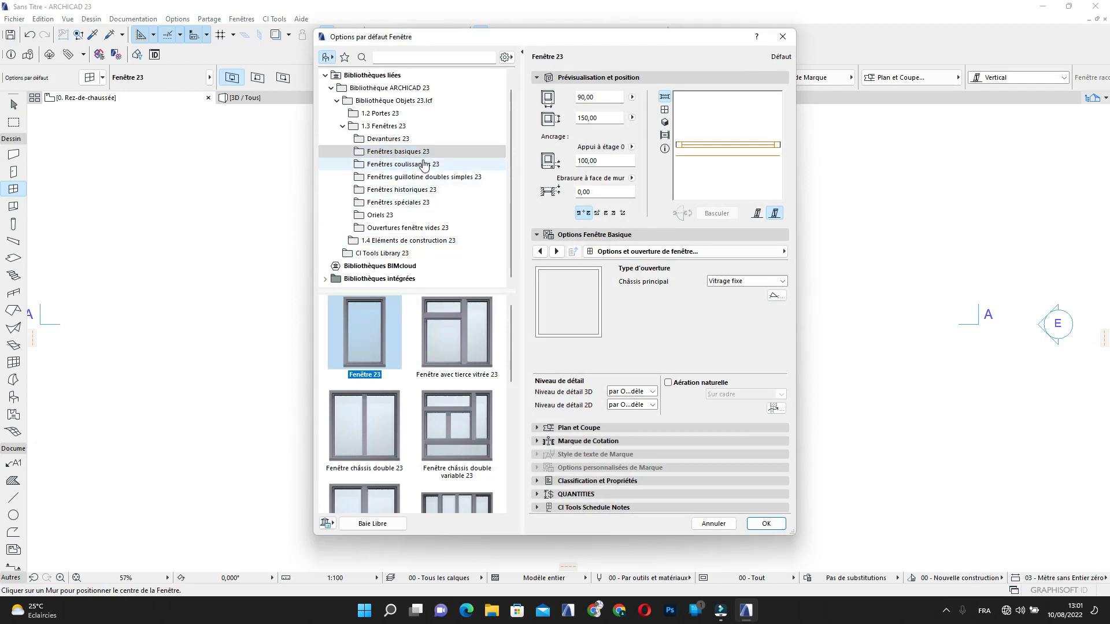
left_click(422, 165)
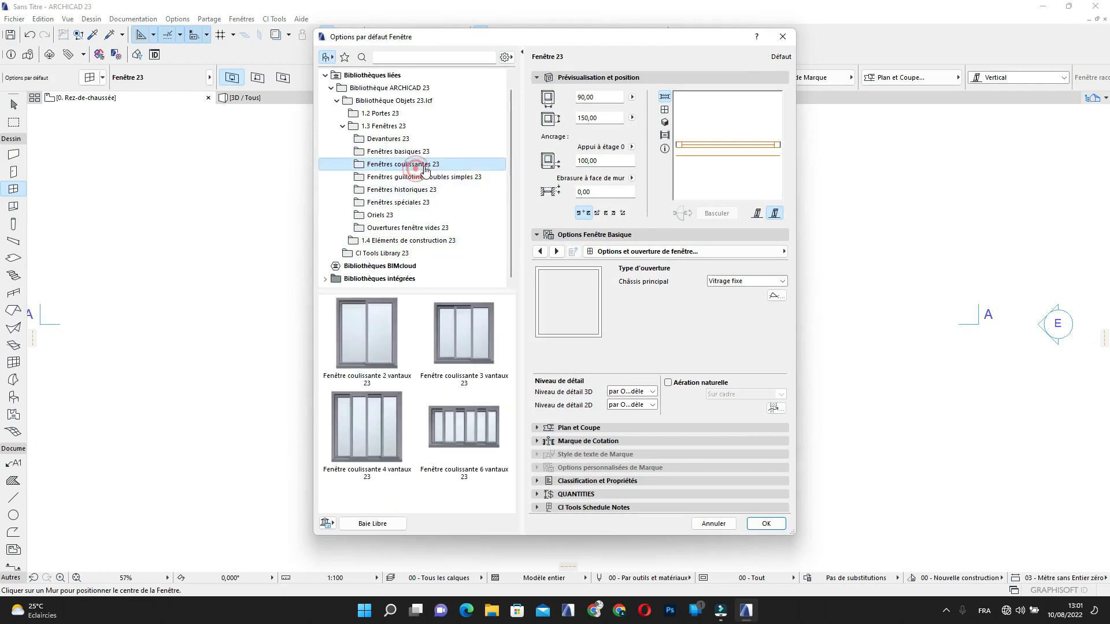
left_click(371, 351)
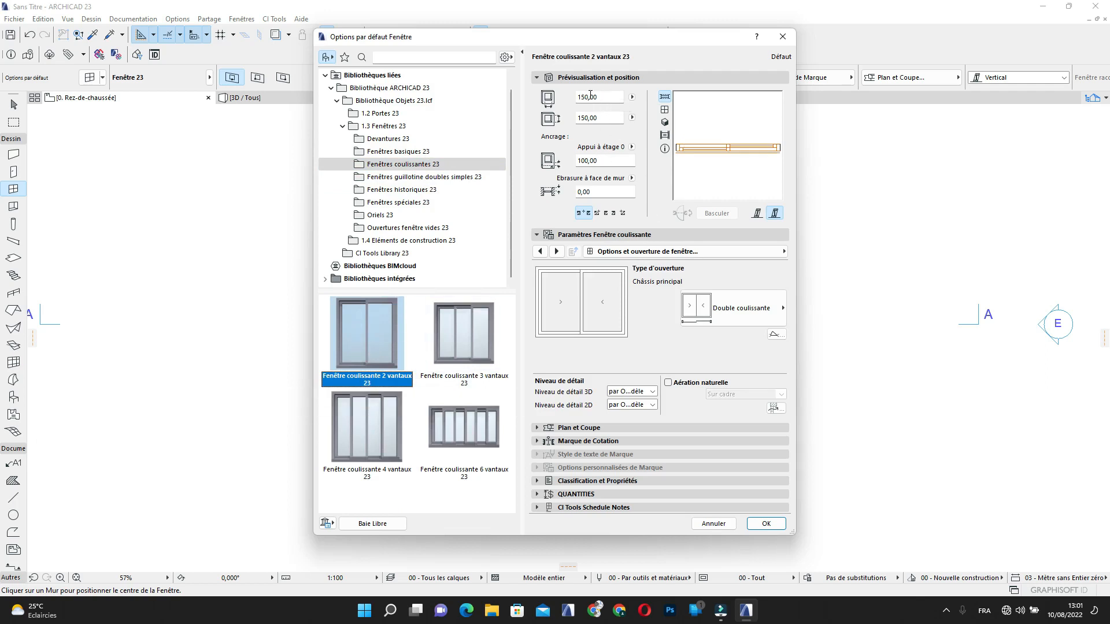
Set the default sliding window's sill height to 60 cm and its width to 180 cm
double_click(595, 161)
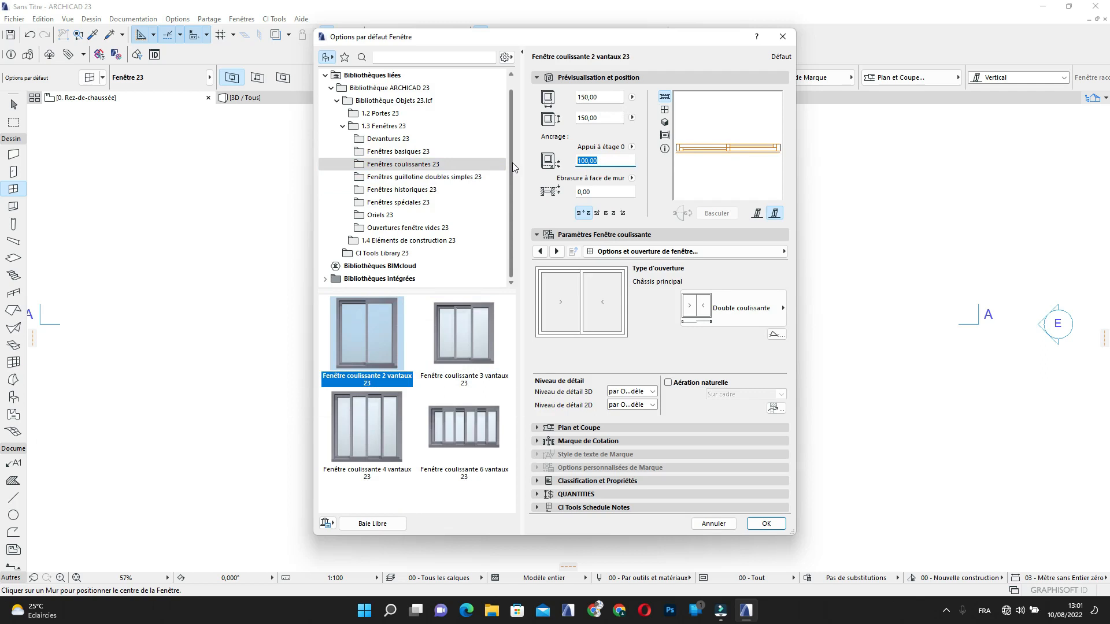
type("60")
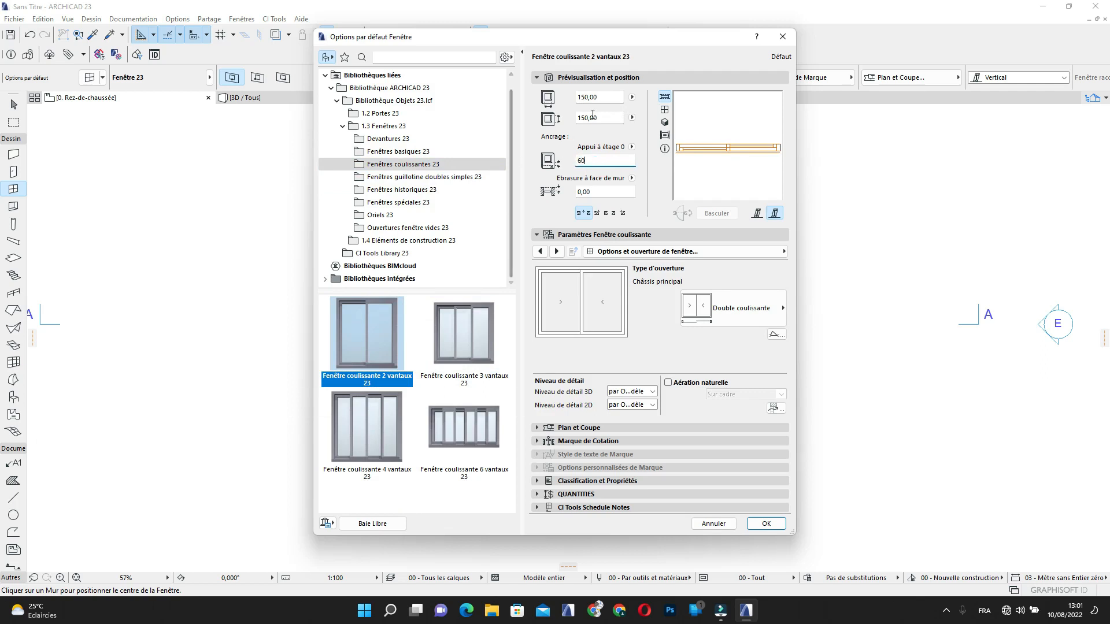
type(",00")
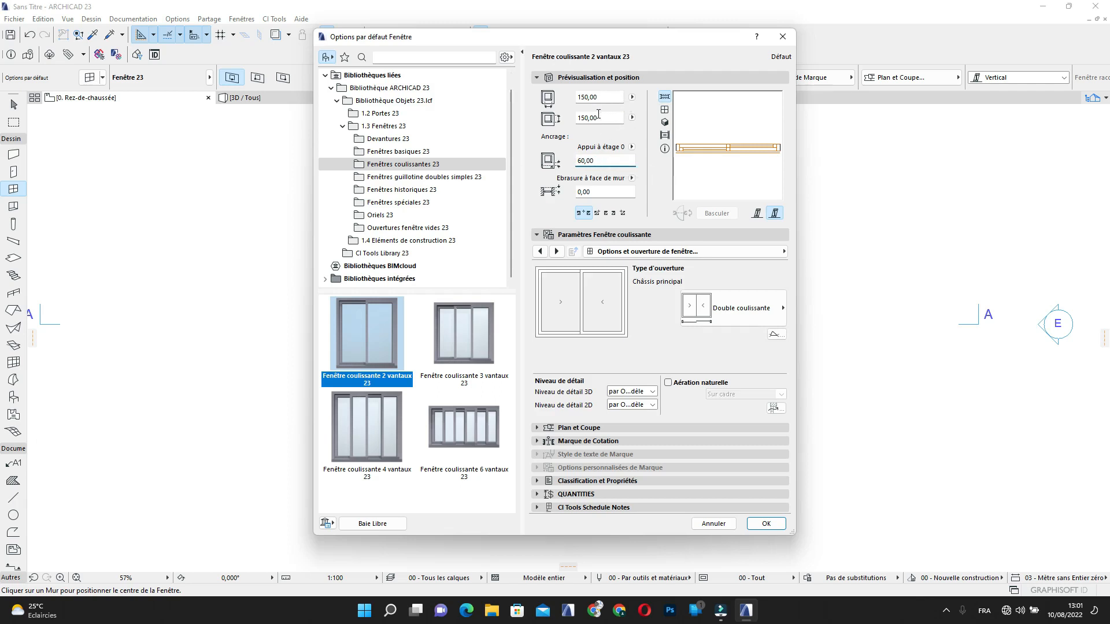
double_click(601, 117)
double_click(594, 96)
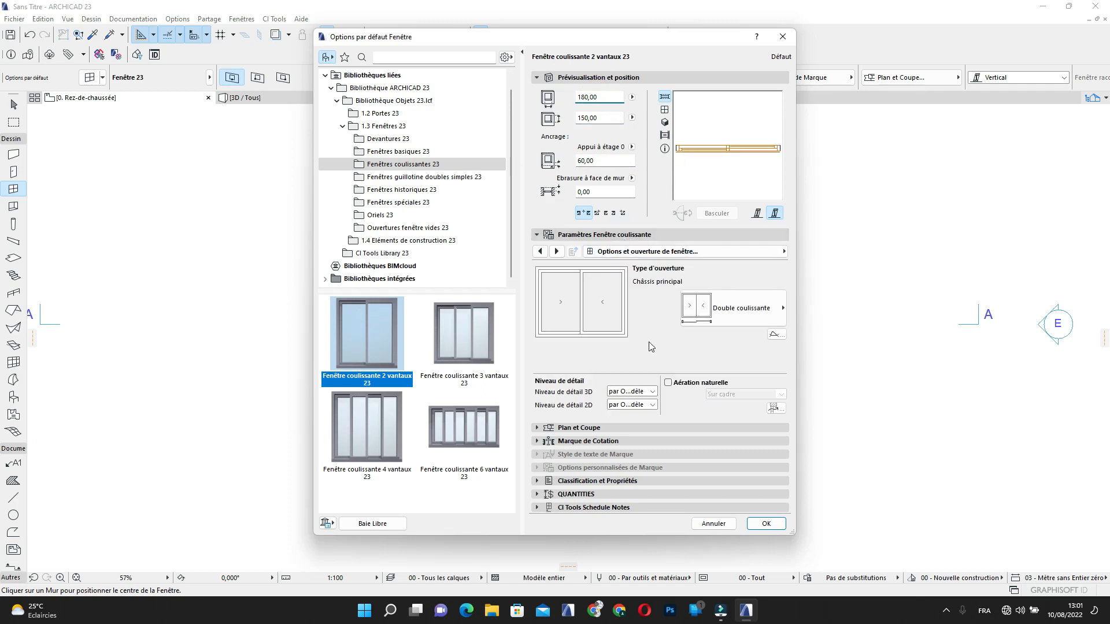
Override the model view options for the window's 3D projections, turn off its Ligne d'ouverture and apply the window settings
left_click(682, 251)
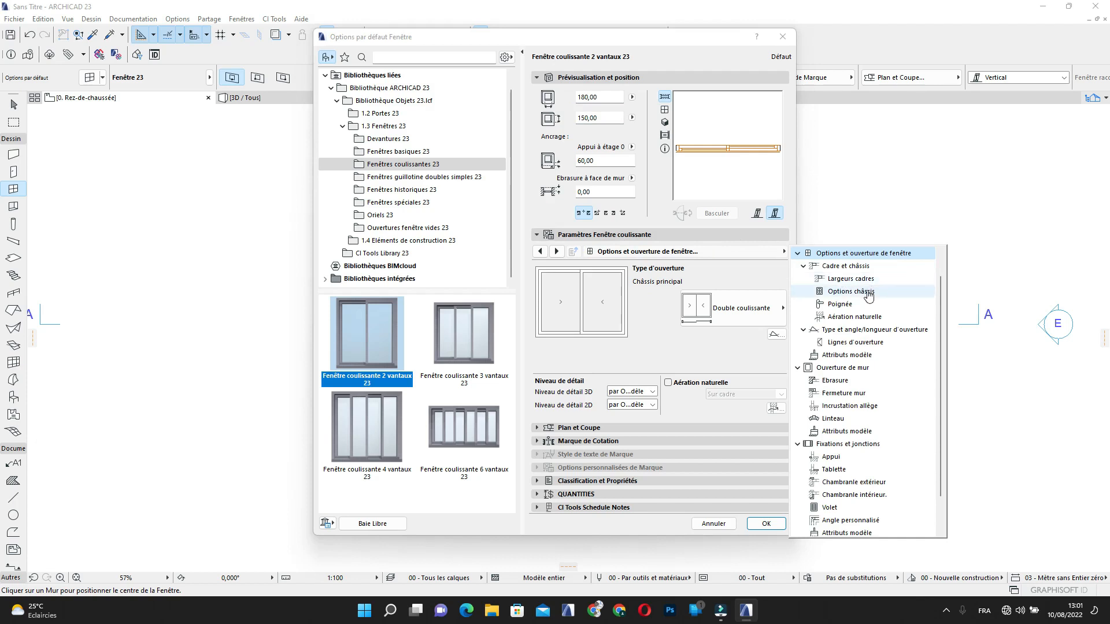
left_click(855, 342)
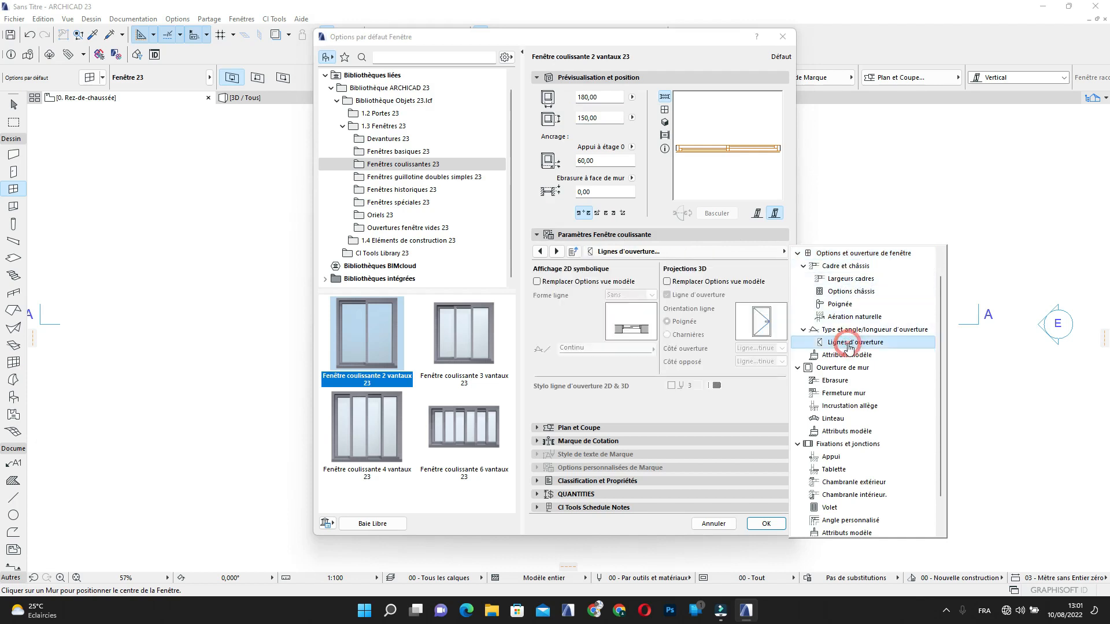
left_click(667, 281)
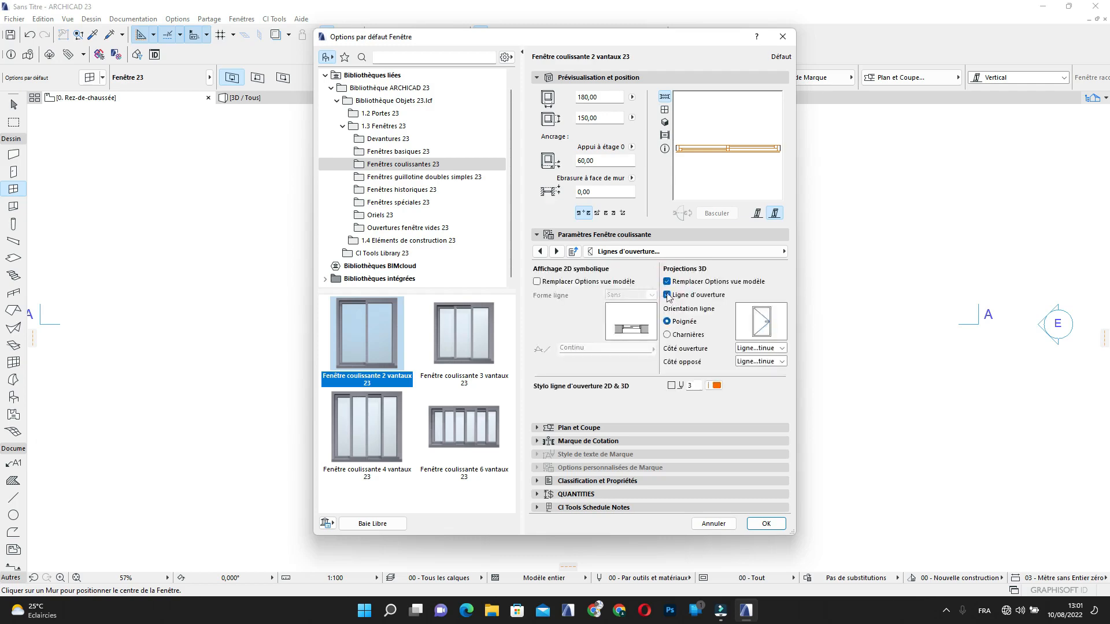
left_click(667, 295)
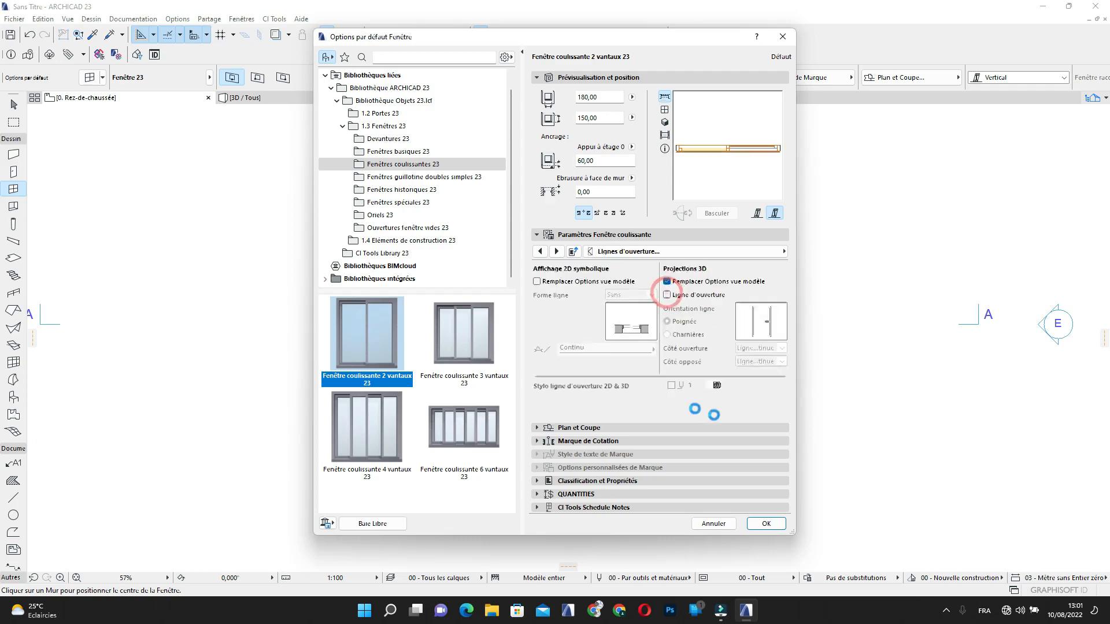
left_click(766, 524)
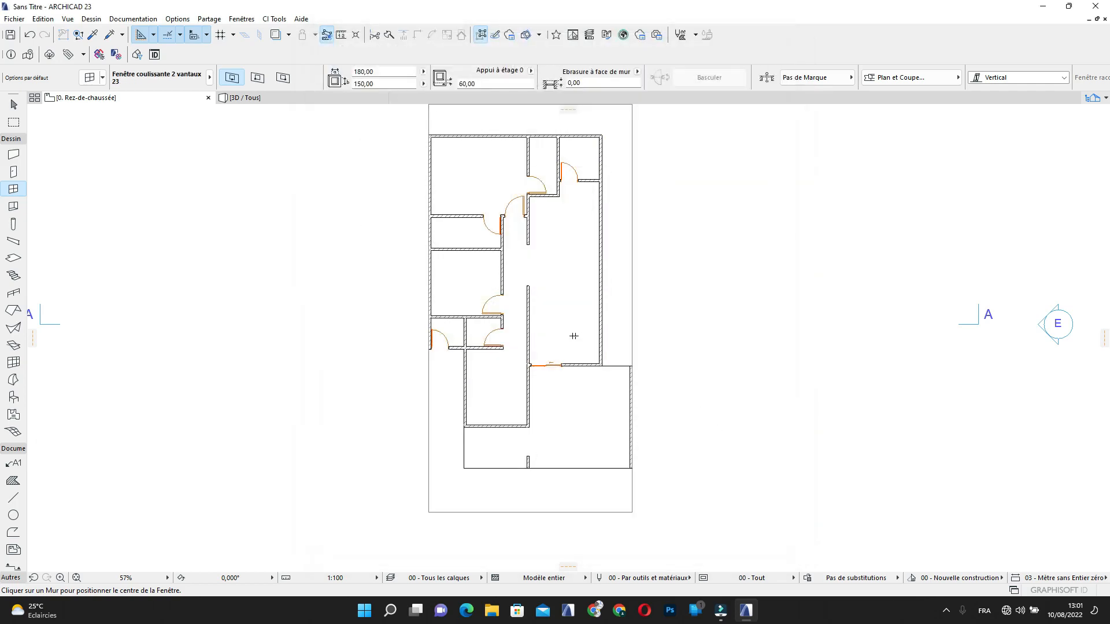
Place two 180 by 150 cm sliding windows in the long right-hand room's outer wall, one near its lower end and one midway
scroll(574, 336, "up", 5)
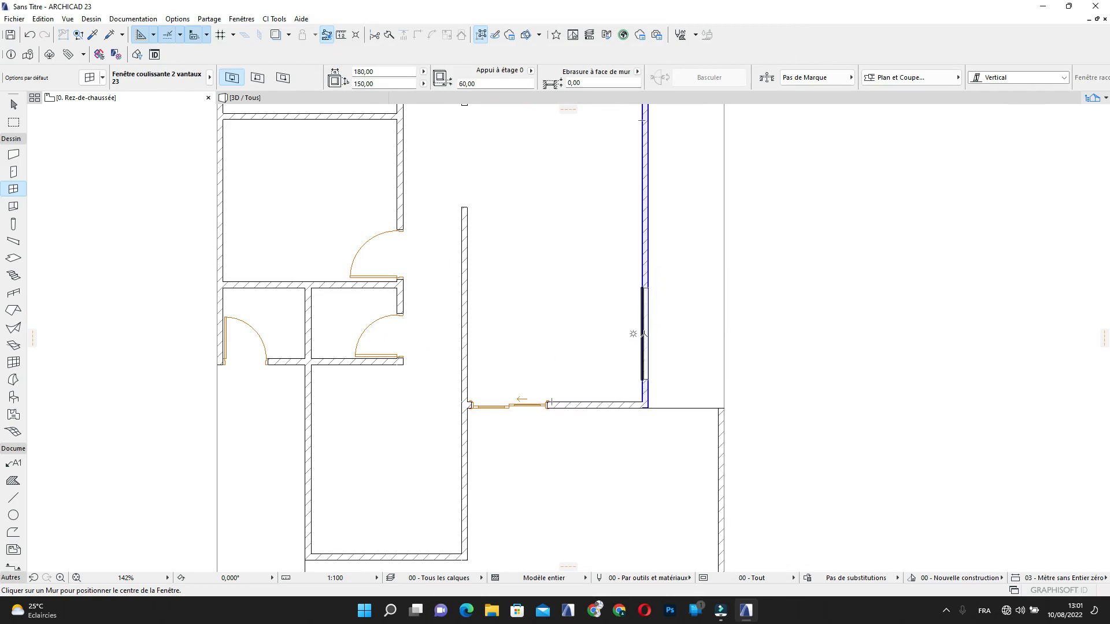
left_click(643, 334)
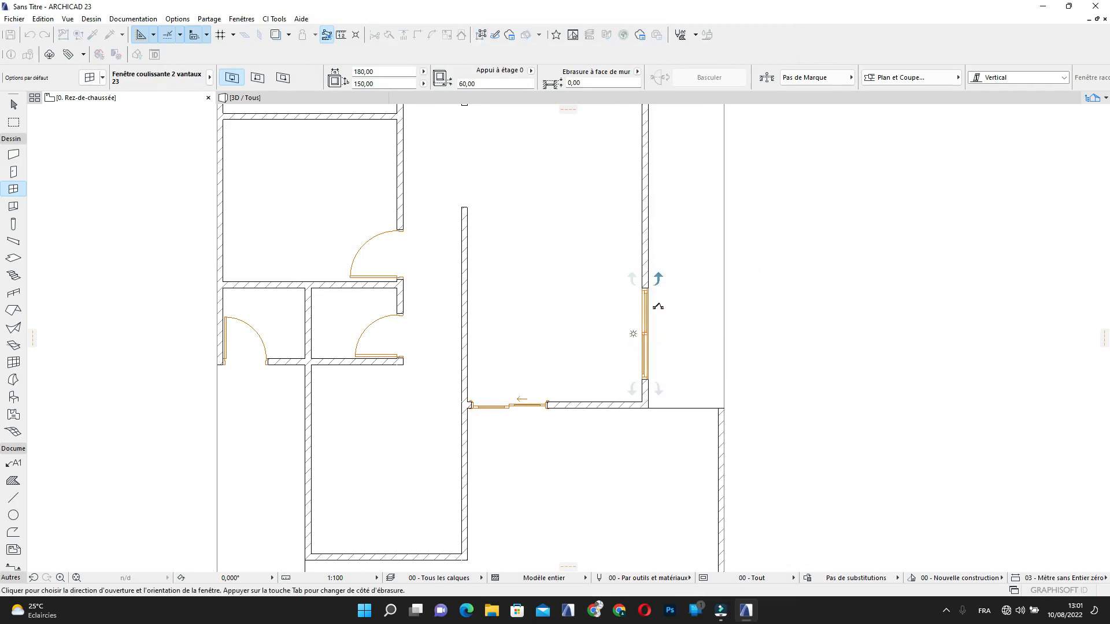
left_click(657, 307)
middle_click_drag(656, 179, 653, 376)
scroll(653, 375, "down", 2)
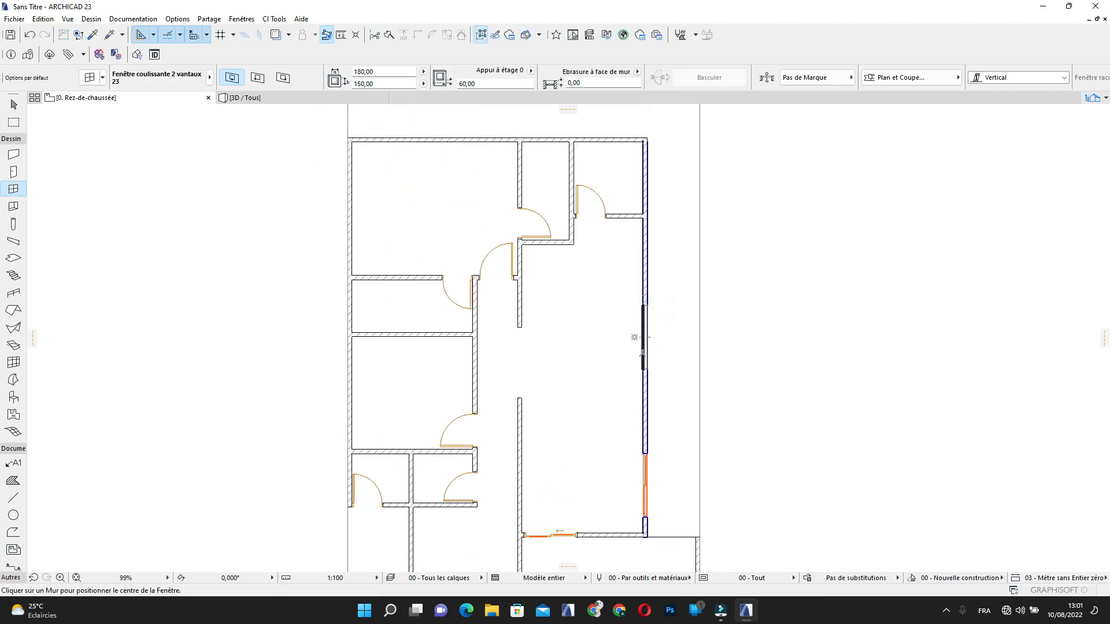
left_click(642, 364)
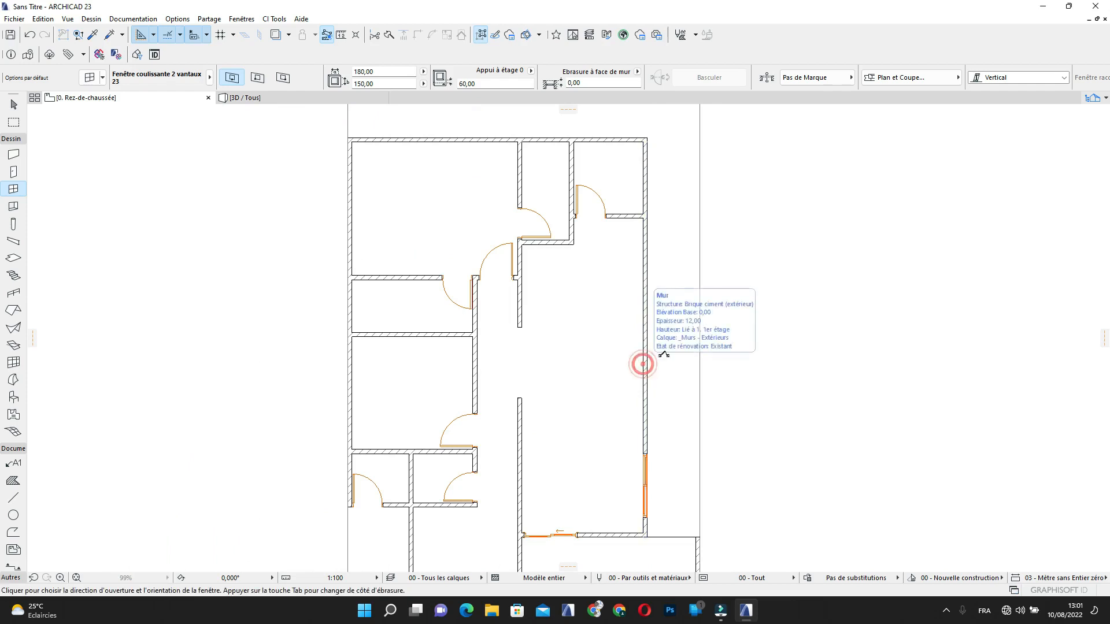
left_click(664, 349)
Set the default sliding window to 90 cm wide and 110 cm high, with a sill height of 100 cm
scroll(680, 338, "down", 4)
middle_click_drag(679, 319, 737, 229)
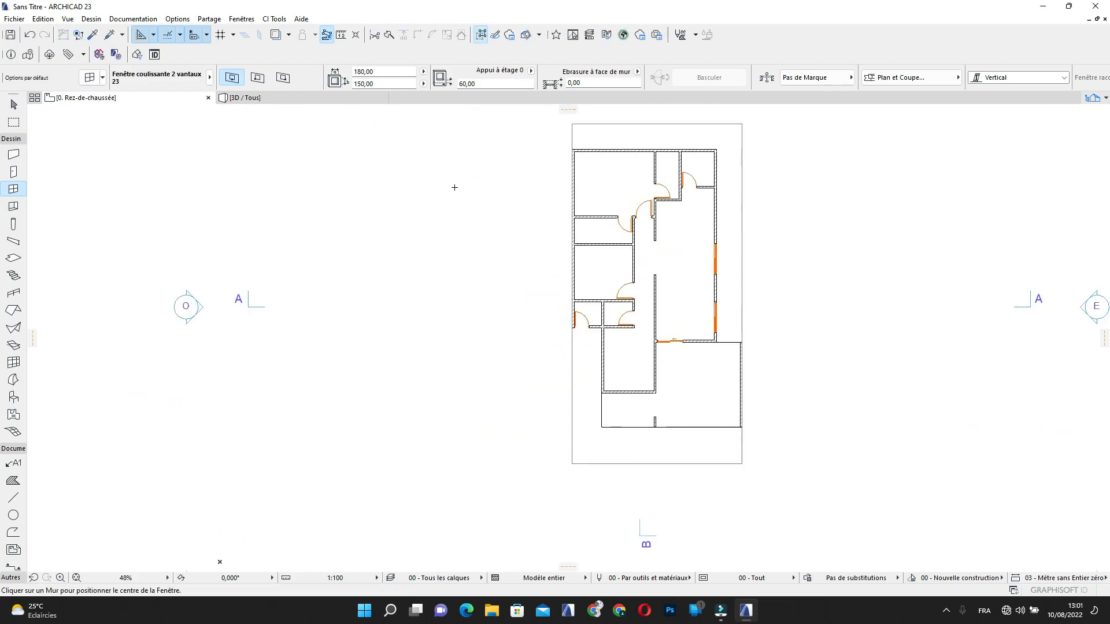
double_click(376, 73)
key("Tab")
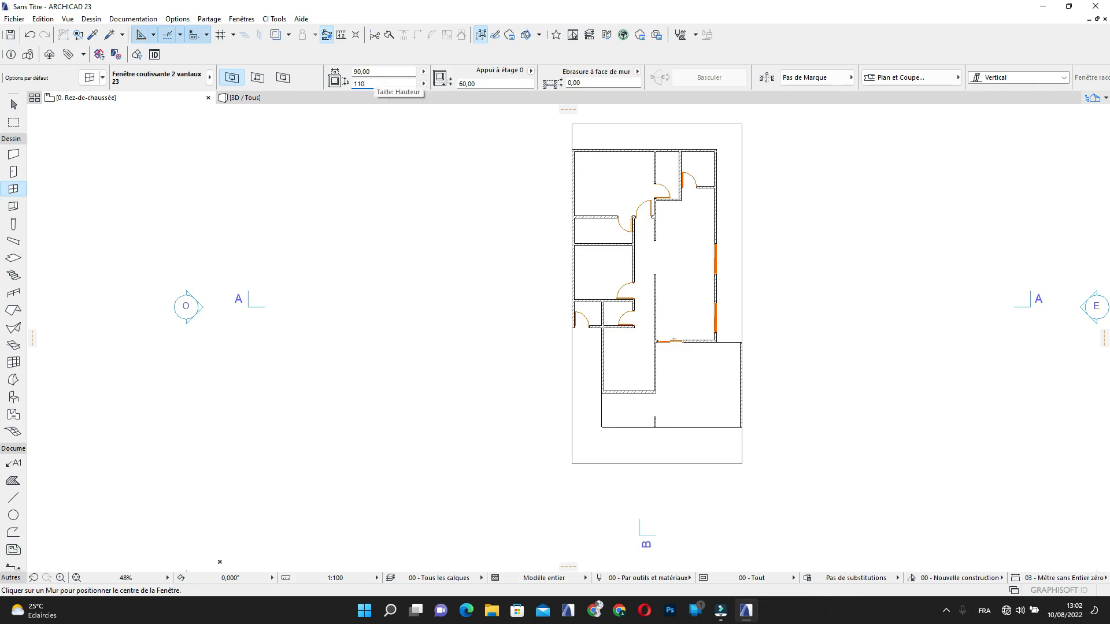
type("110")
left_click(482, 84)
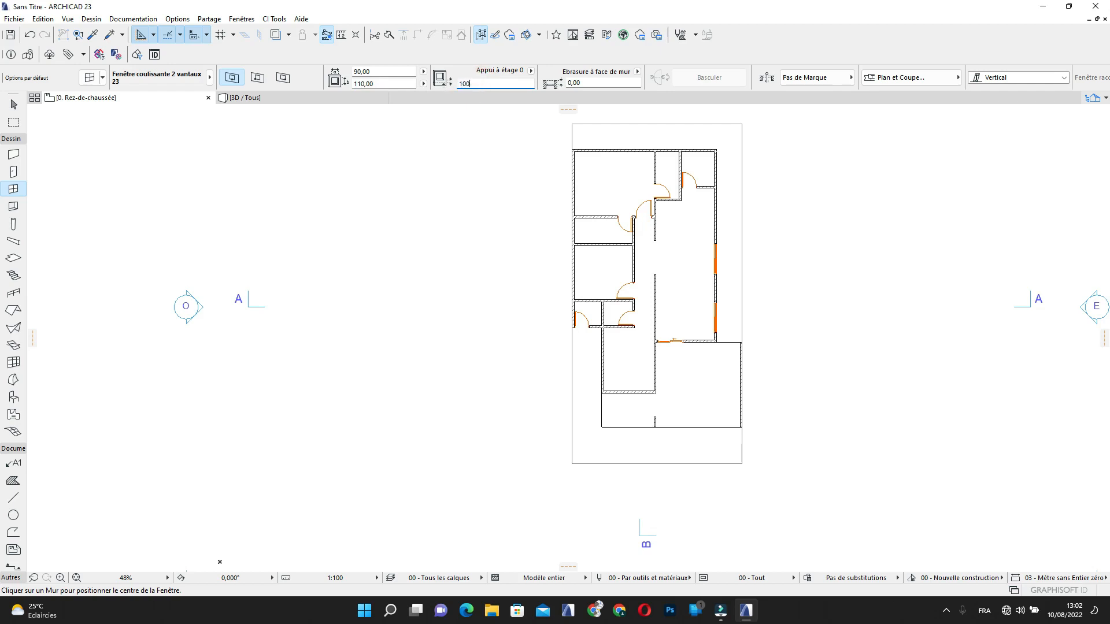
type("100,00")
Place a 90 by 110 cm sliding window midway along the lower wall of the bottom room, facing outward
scroll(626, 395, "up", 3)
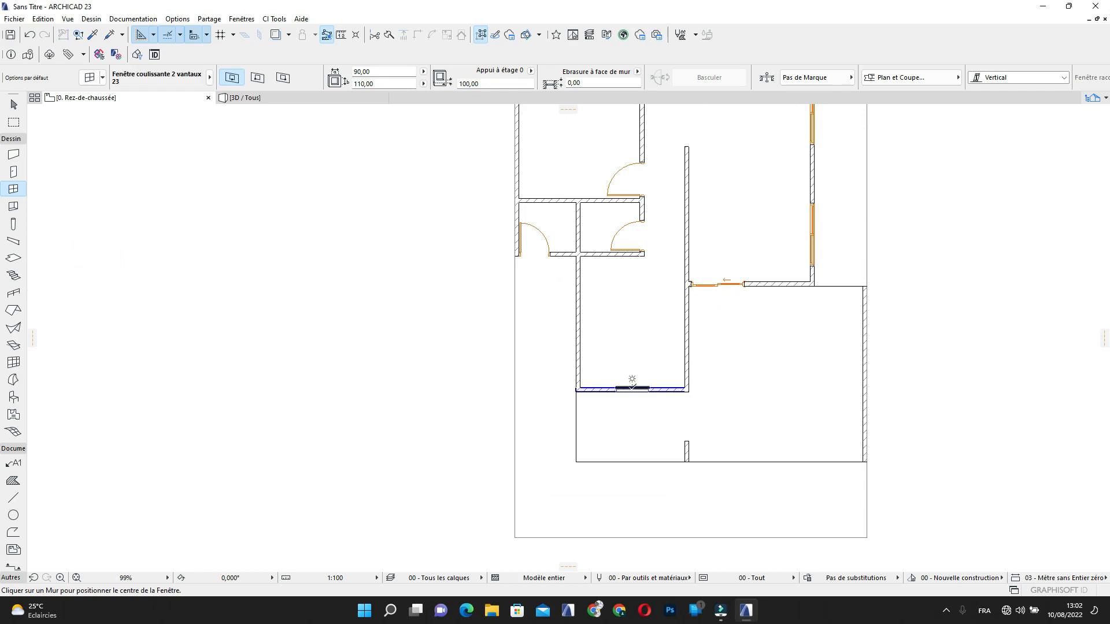
left_click(631, 389)
left_click(632, 409)
scroll(627, 288, "up", 1)
middle_click_drag(627, 287, 593, 415)
scroll(594, 320, "down", 1)
middle_click_drag(590, 297, 639, 412)
middle_click_drag(585, 291, 605, 323)
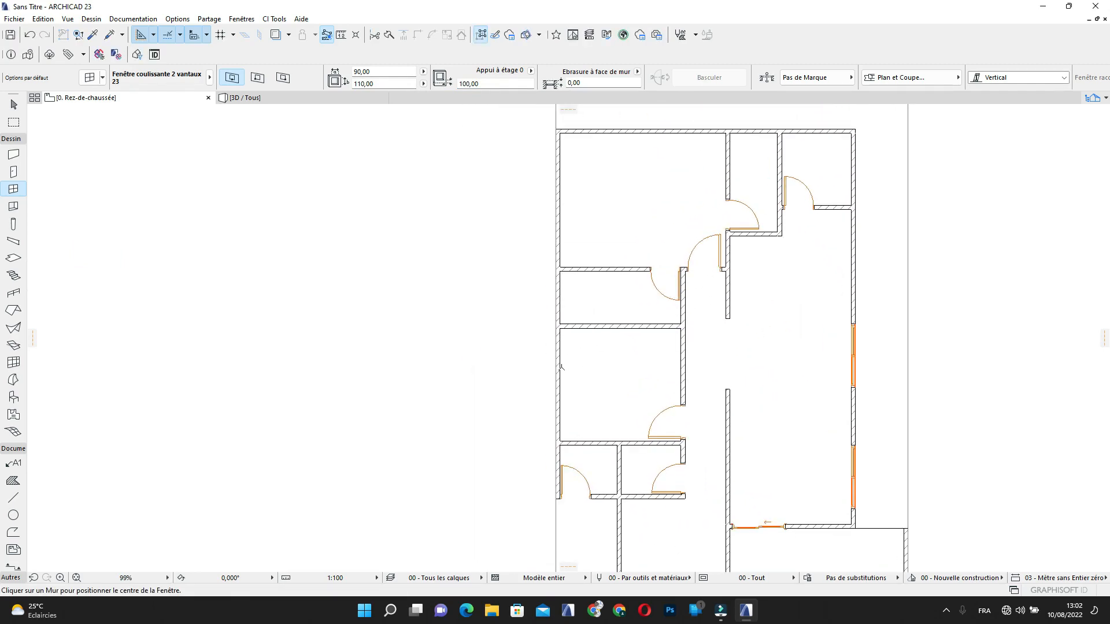
scroll(562, 367, "up", 1)
left_click(560, 371)
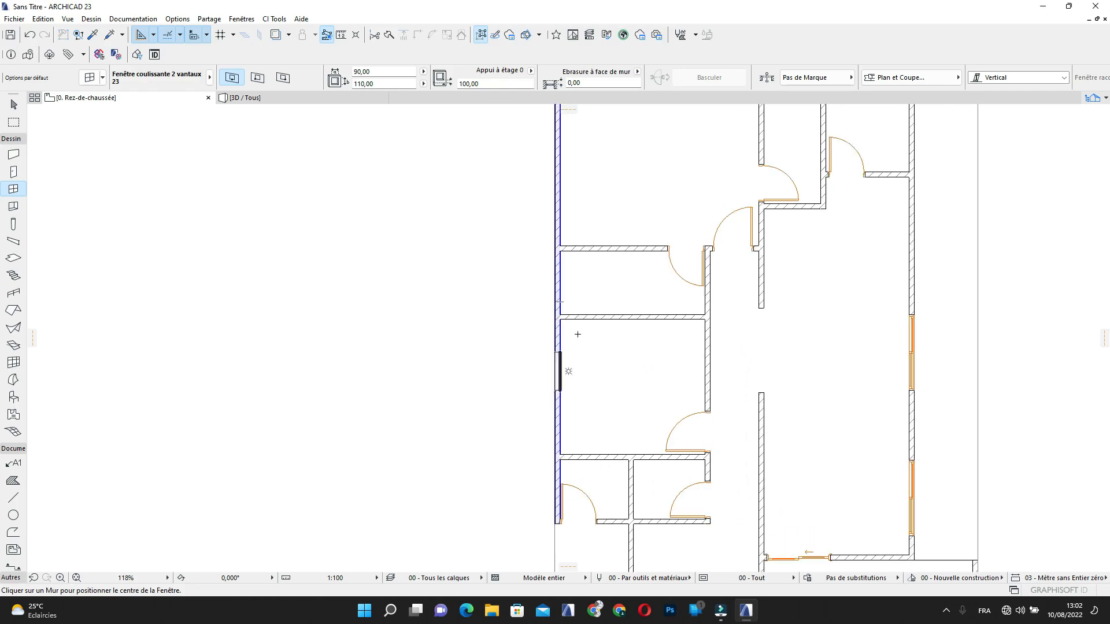
key("Escape")
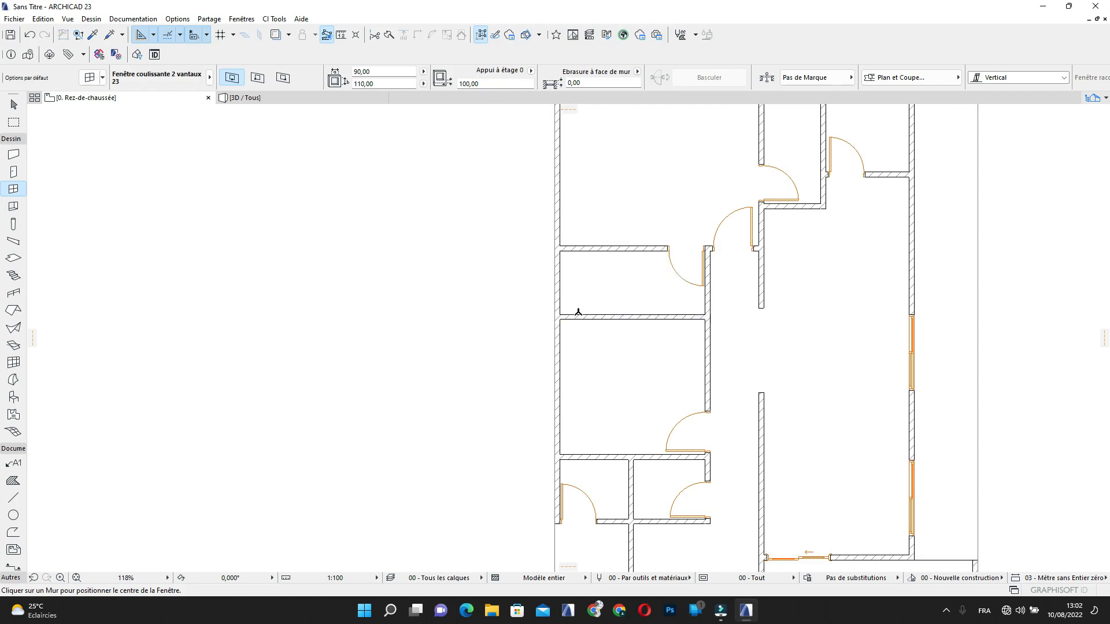
Place a 90 by 110 cm sliding window in the partition below the small left-hand room, against the outer wall
scroll(578, 314, "up", 3)
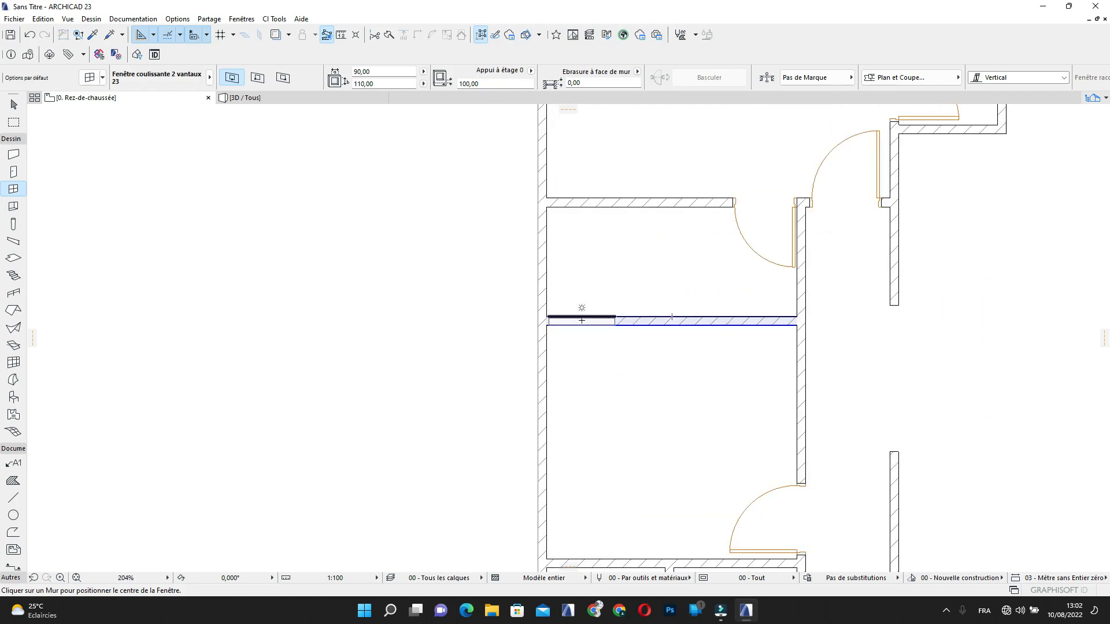
left_click(579, 320)
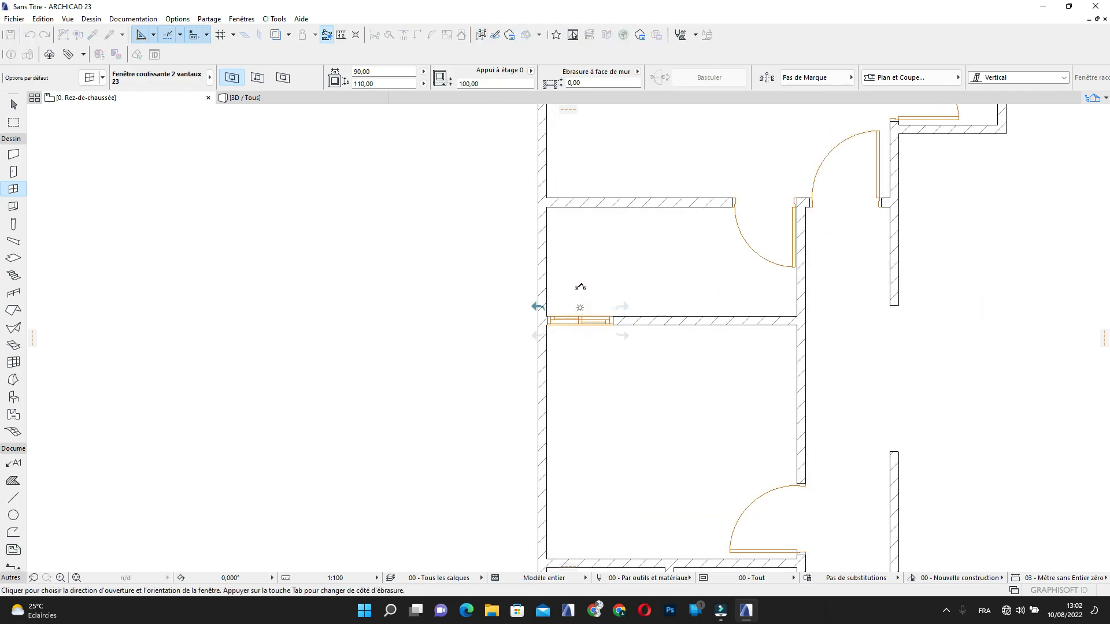
left_click(578, 355)
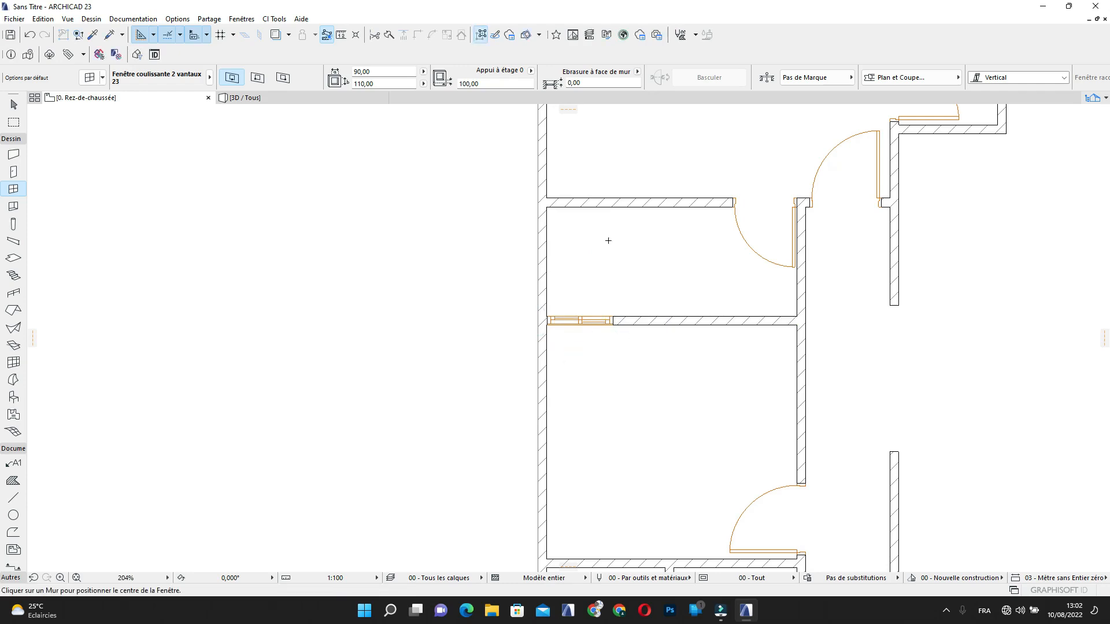
Split the left exterior wall at the lower face of the small room's upper partition, keeping the lower portion selected
scroll(607, 346, "down", 2)
mouse_move(607, 345)
middle_mouse_down()
mouse_move(604, 374)
mouse_move(592, 332)
mouse_move(597, 430)
middle_mouse_up()
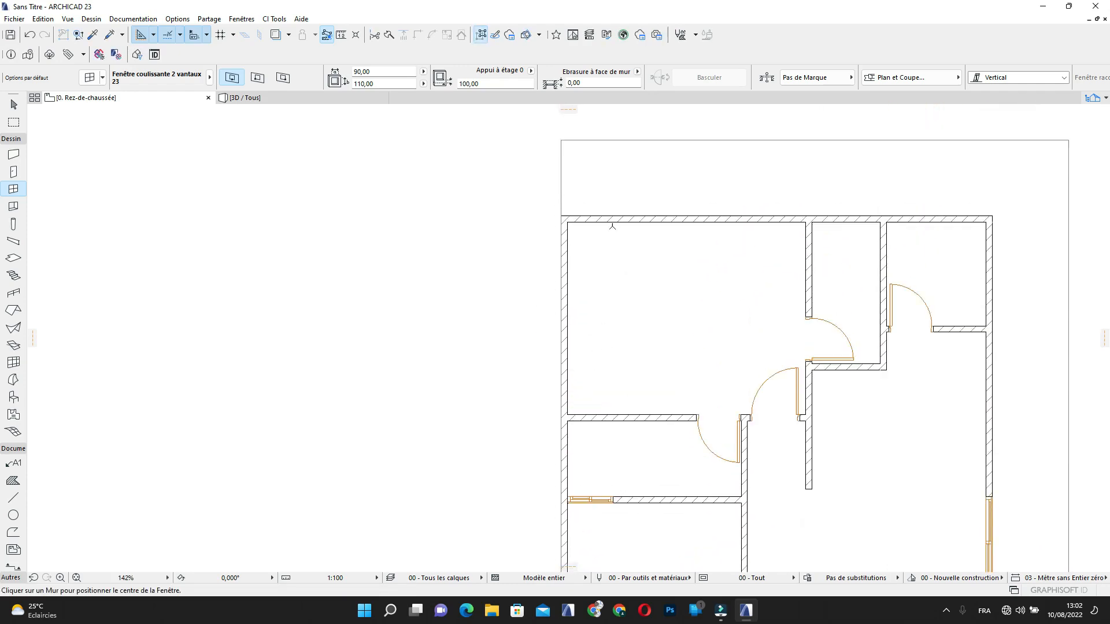
middle_click_drag(620, 329, 611, 205)
scroll(566, 358, "up", 3)
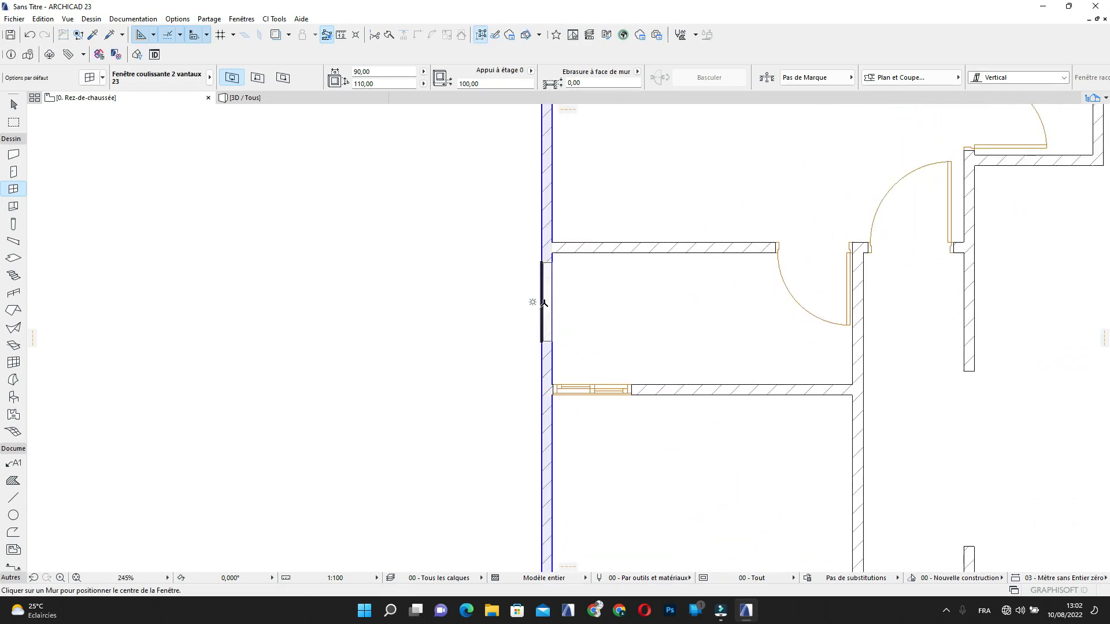
left_click(550, 309, "shift")
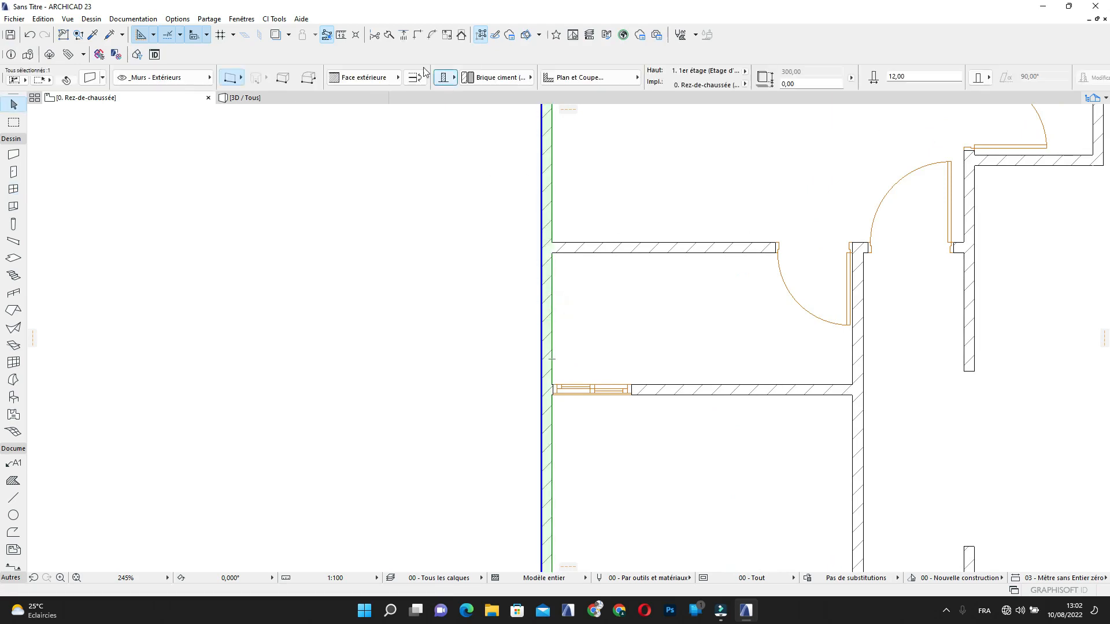
left_click(388, 38)
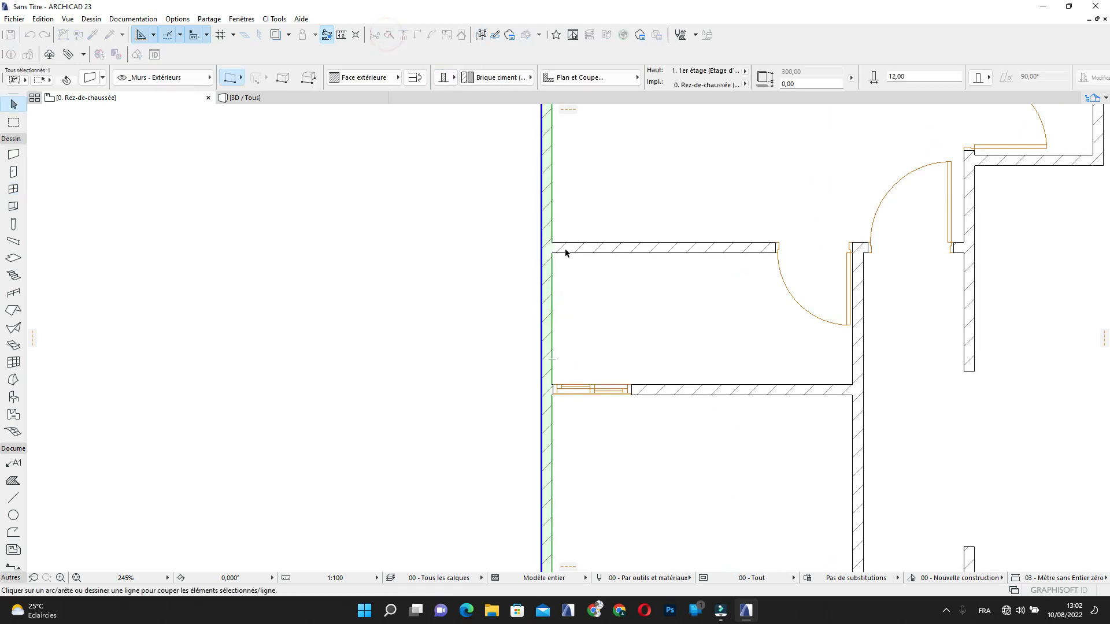
left_click(553, 253)
left_click(522, 250)
left_click(532, 322)
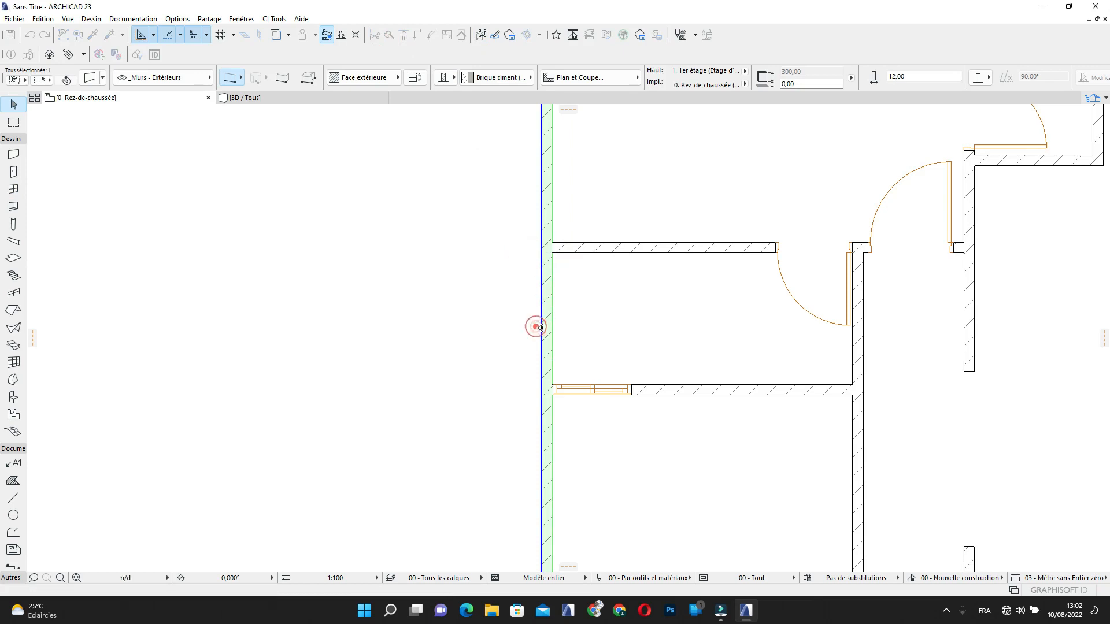
Shorten the lower portion of the split exterior wall to start at the windowed partition, opening the small room's outer side
middle_click_drag(552, 306, 549, 245)
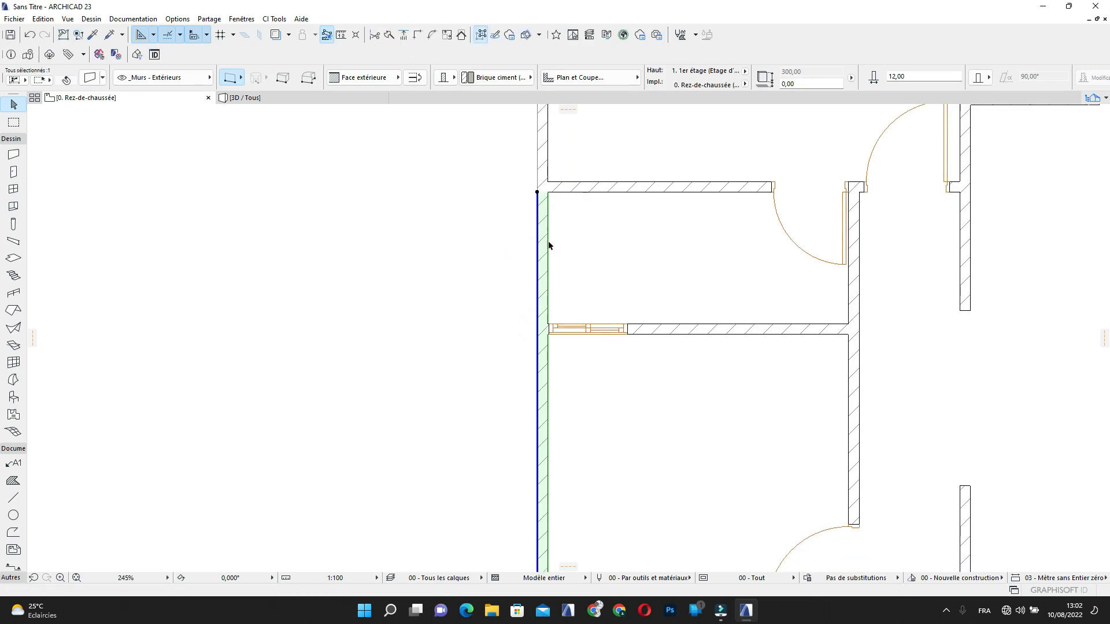
left_click(538, 193)
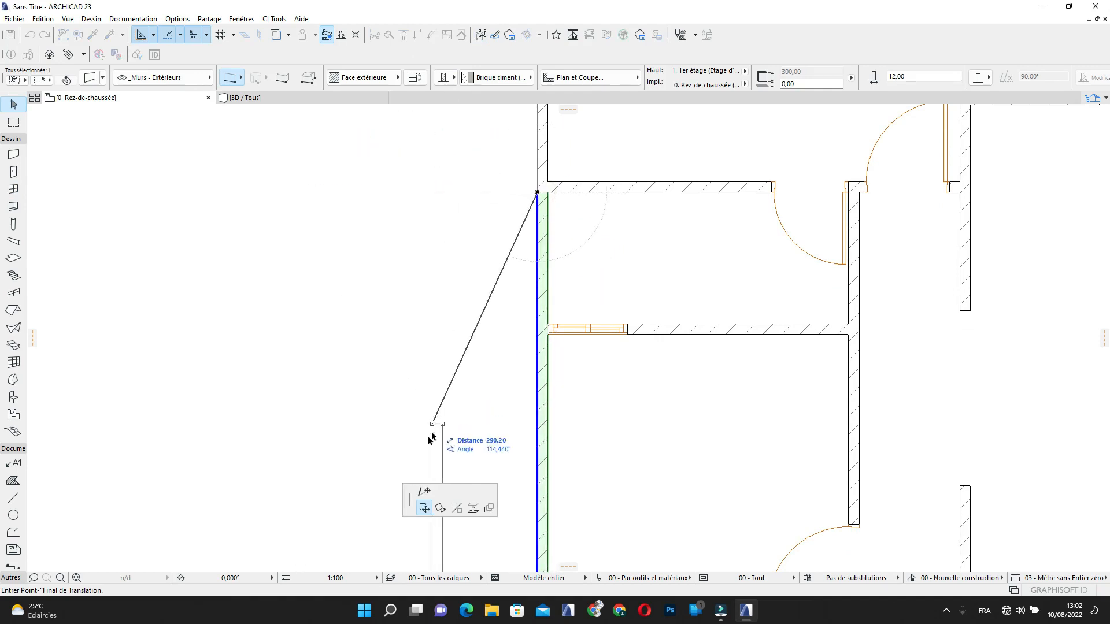
left_click(424, 491)
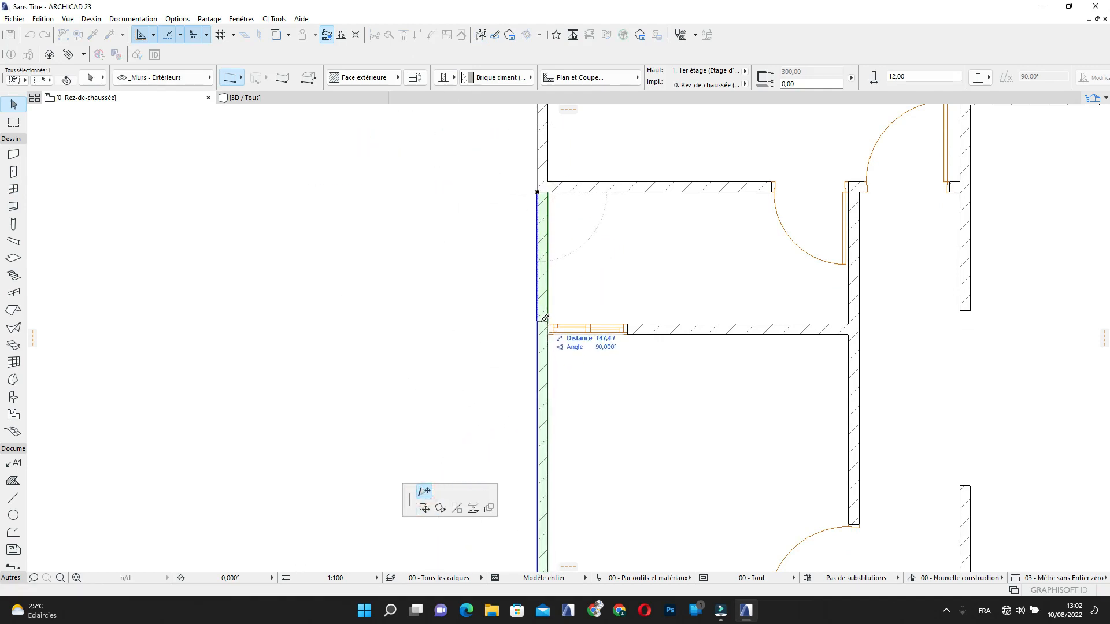
left_click(849, 323)
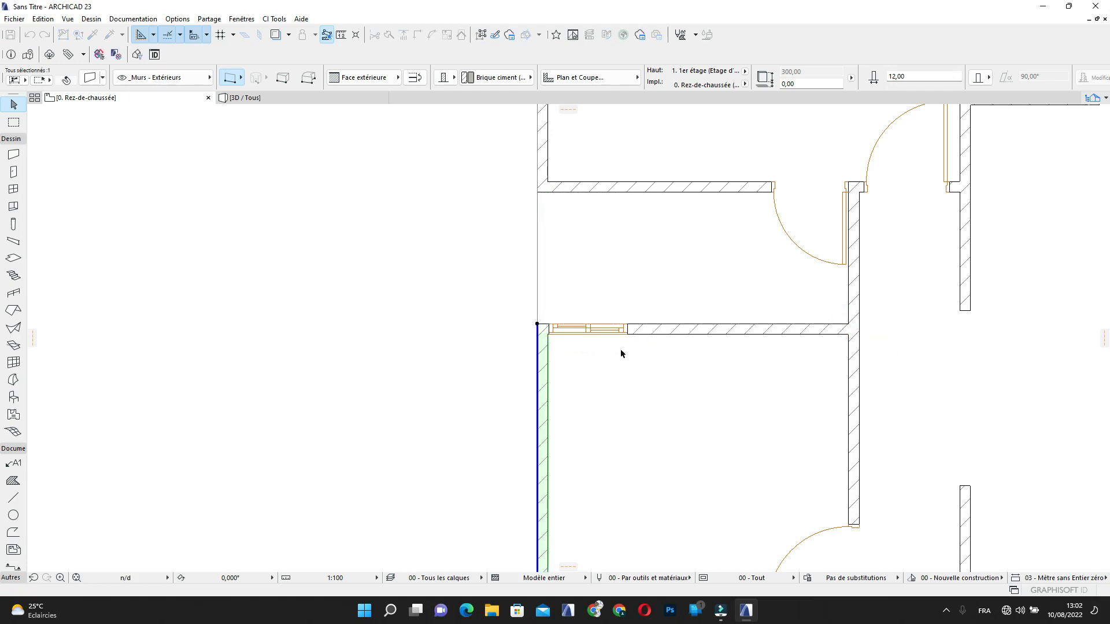
Draw a wall with the existing wall's settings from the sliding window's right edge straight up to the parallel wall above
key("Escape")
scroll(549, 329, "up", 2)
scroll(597, 341, "down", 2)
middle_click_drag(596, 340, 543, 350)
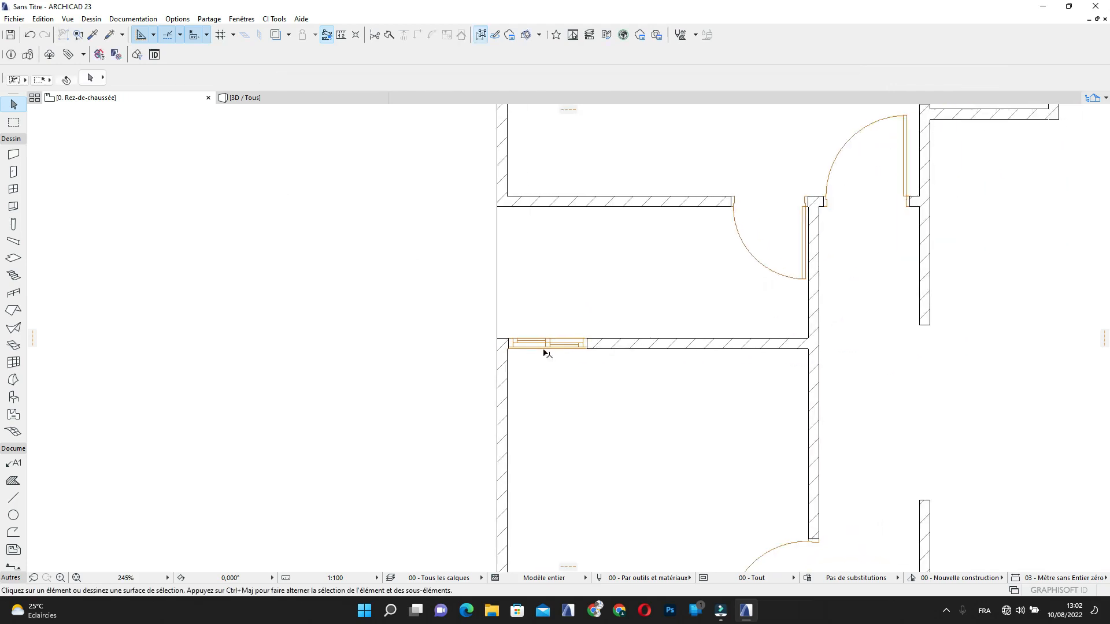
left_click(599, 342, "alt")
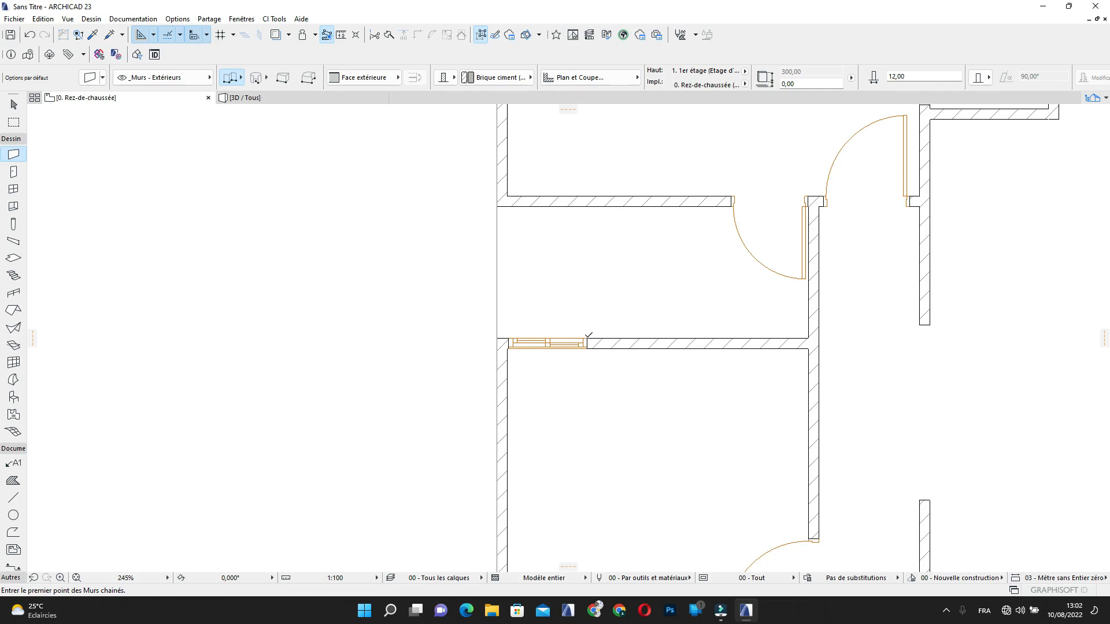
left_click(587, 338)
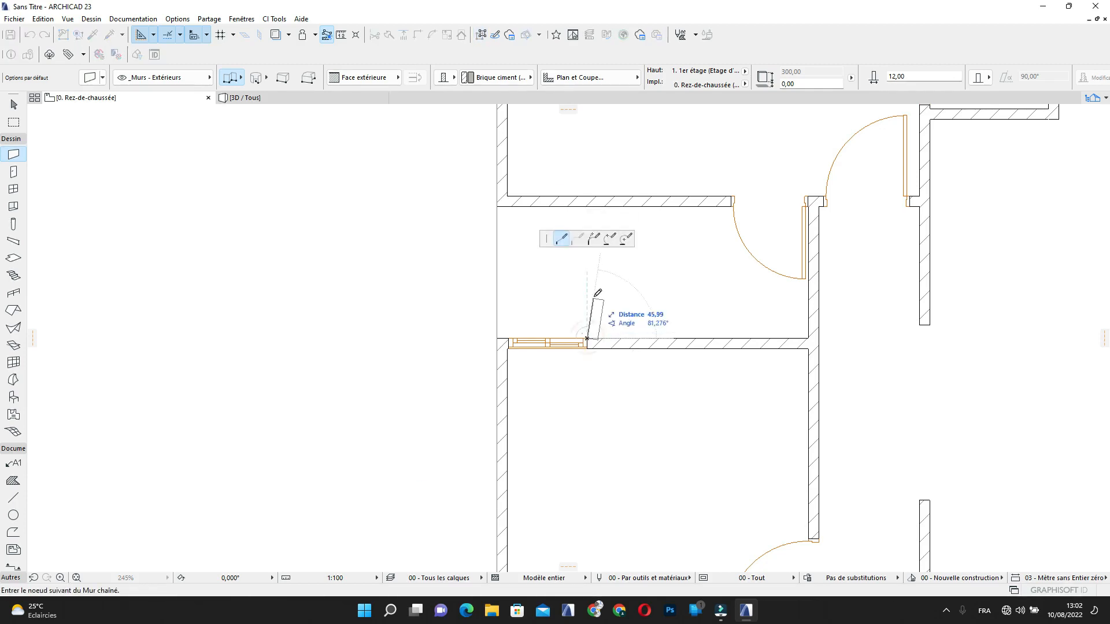
left_click(590, 203)
right_click(590, 206)
left_click(613, 295)
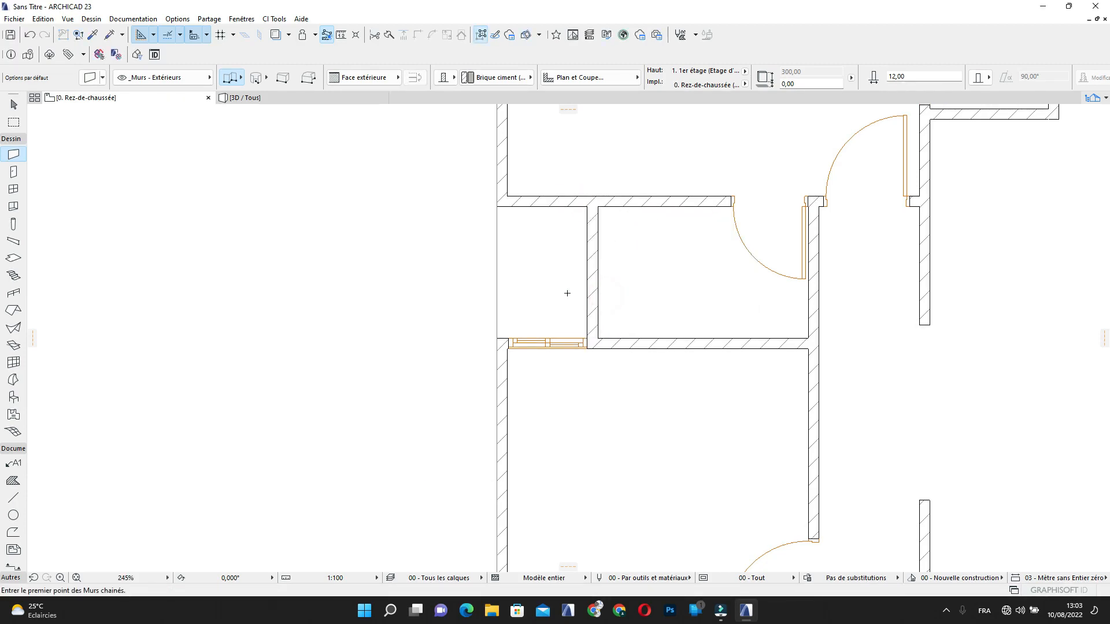
scroll(567, 293, "down", 1)
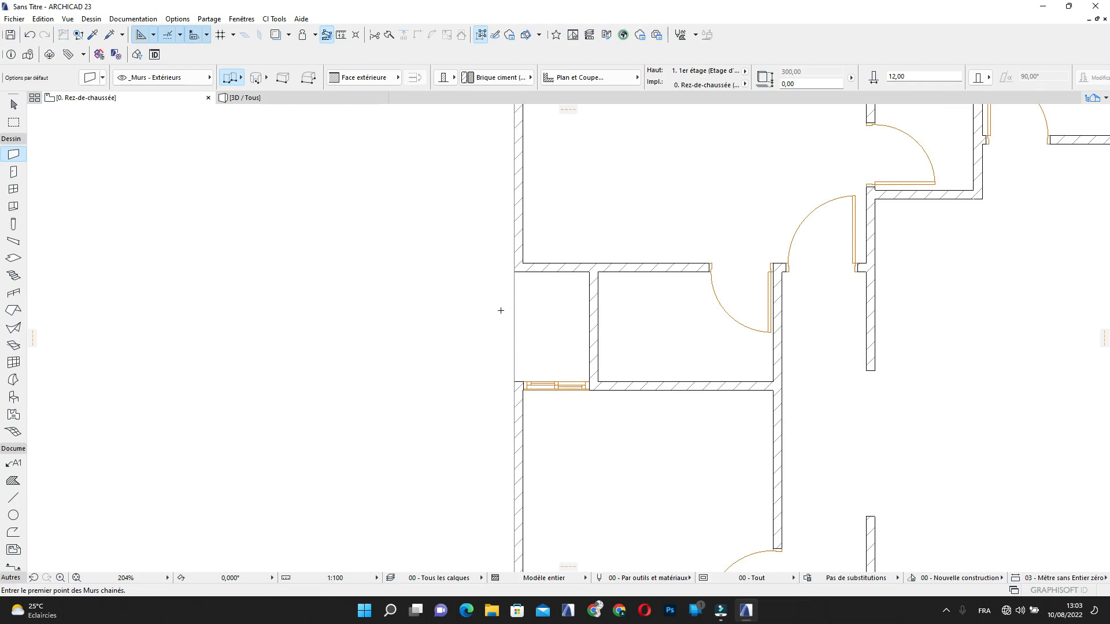
scroll(501, 310, "down", 1)
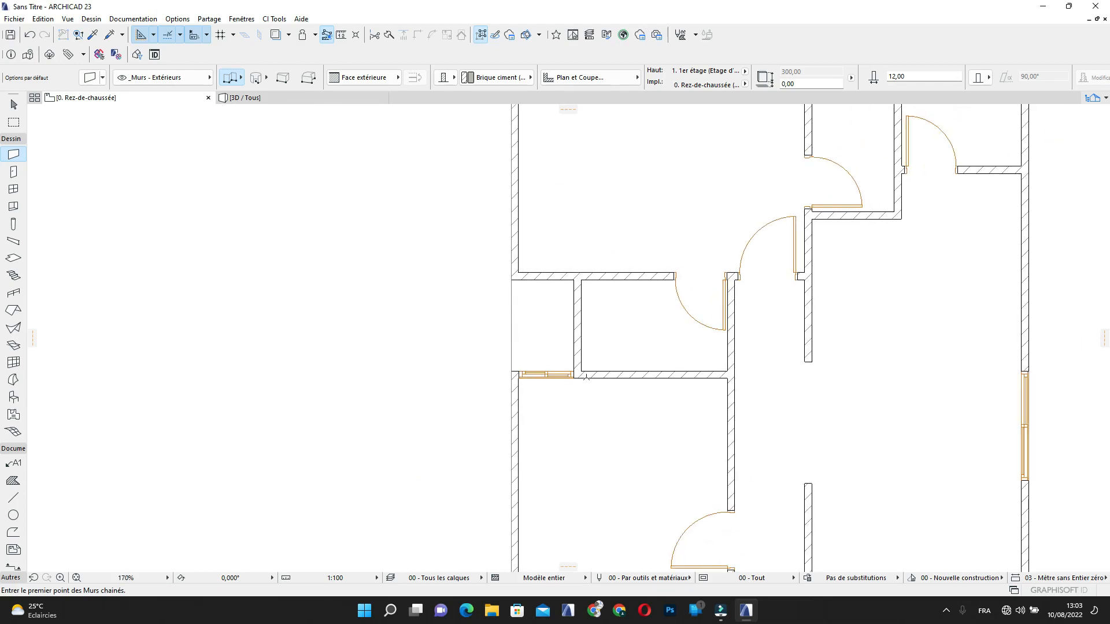
scroll(586, 377, "up", 2)
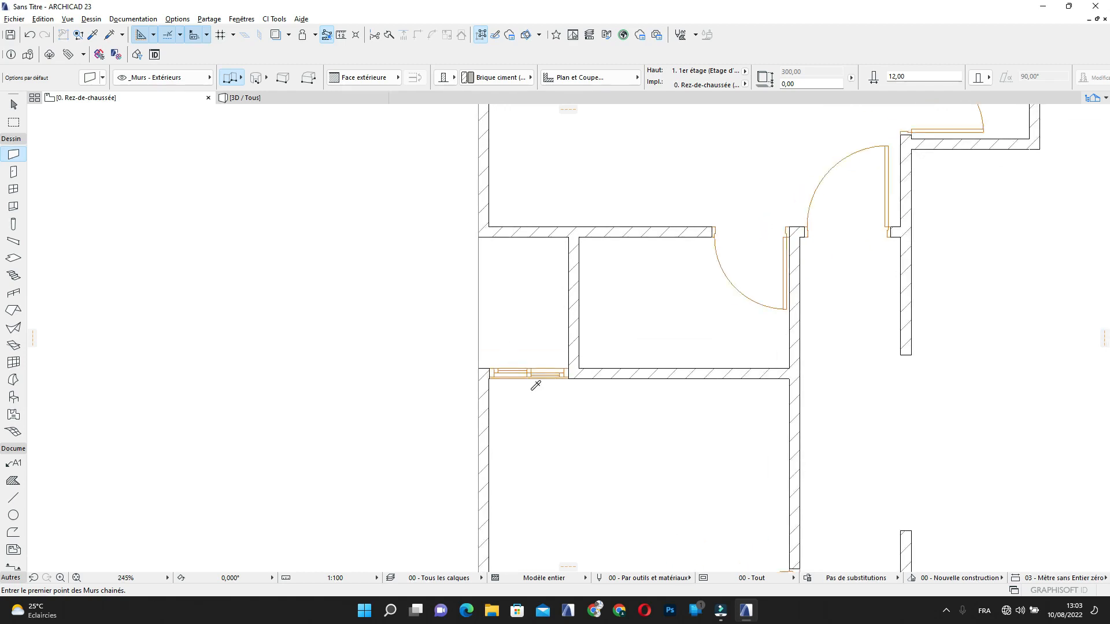
left_click(527, 376, "alt")
left_click(375, 70)
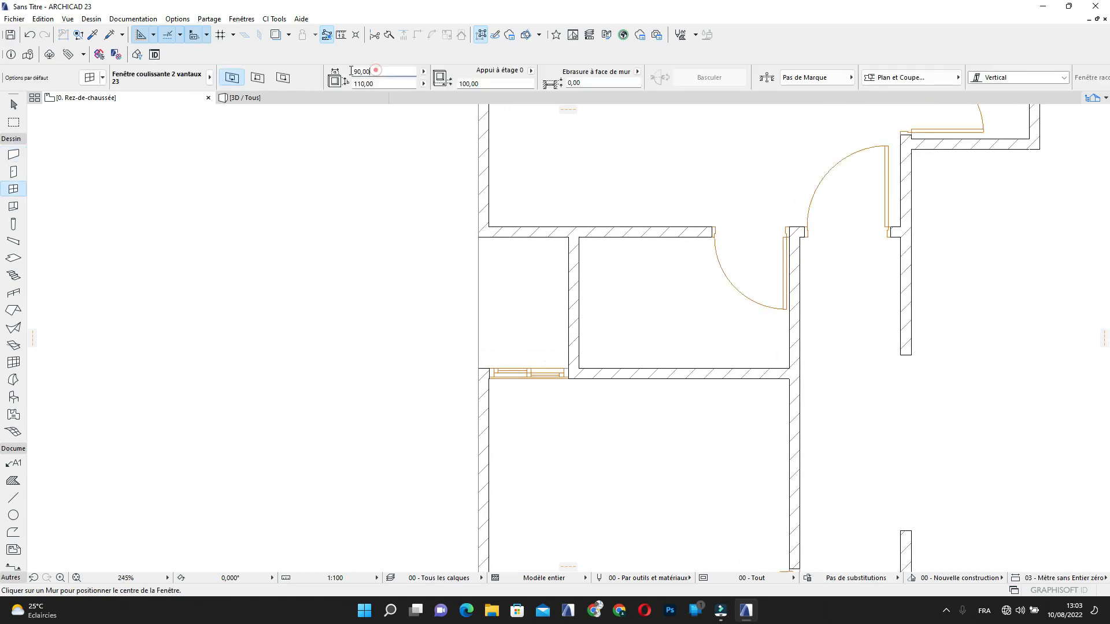
double_click(350, 70)
key("Escape")
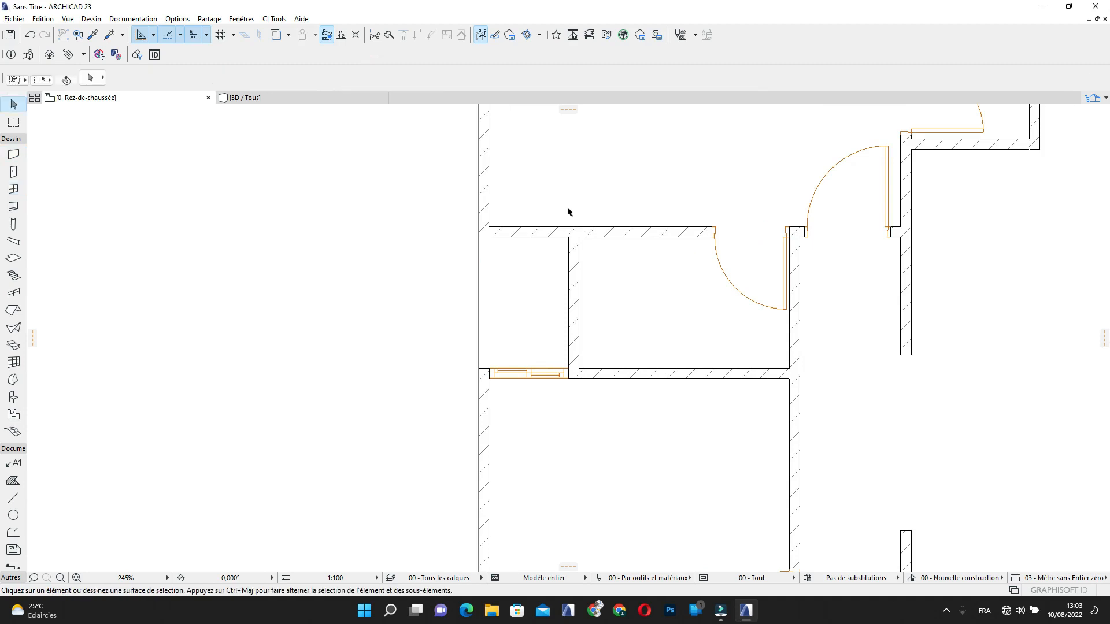
Copy the existing sliding window's settings, set the width to 120, and place a window in the uppermost exterior wall near its left corner
scroll(567, 278, "down", 2)
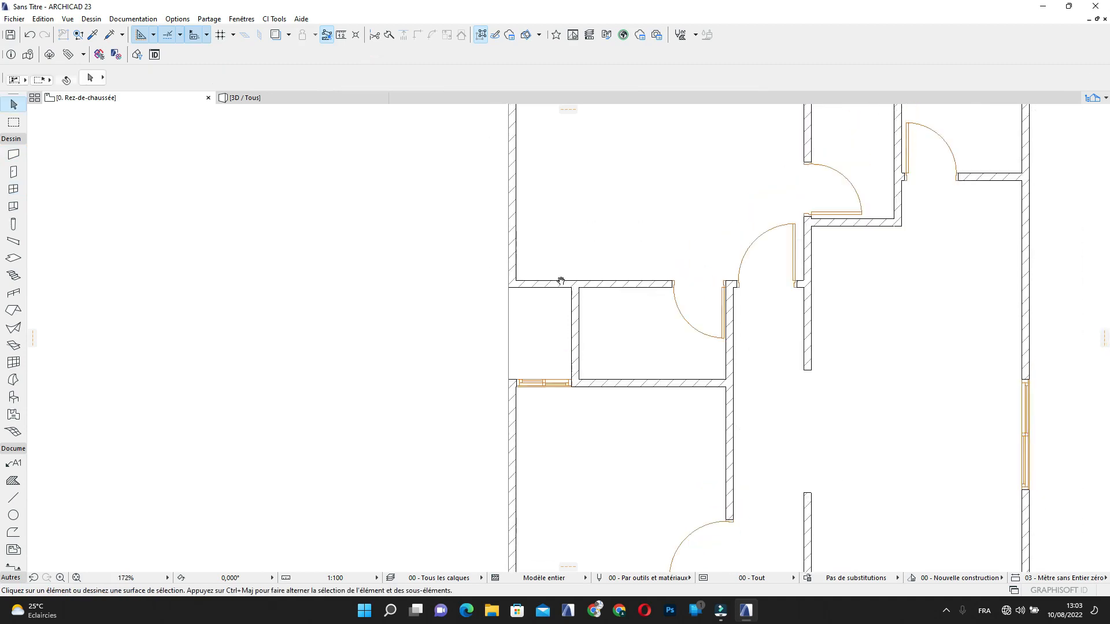
left_click(545, 380, "alt")
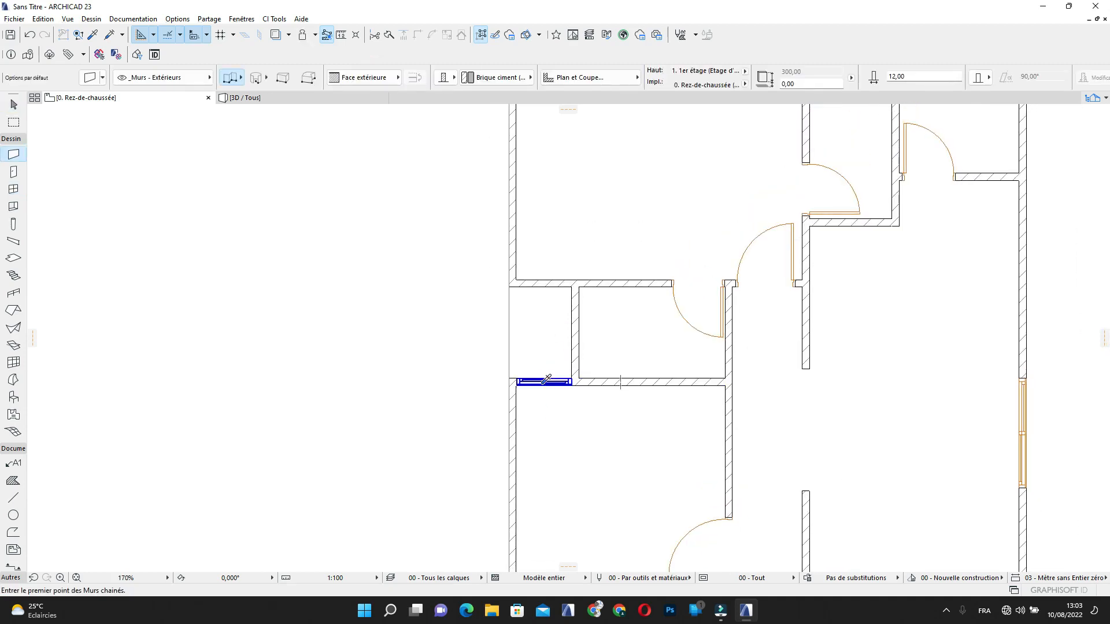
left_click(549, 380, "alt")
scroll(606, 172, "down", 2)
middle_click_drag(606, 195, 606, 336)
scroll(590, 204, "up", 3)
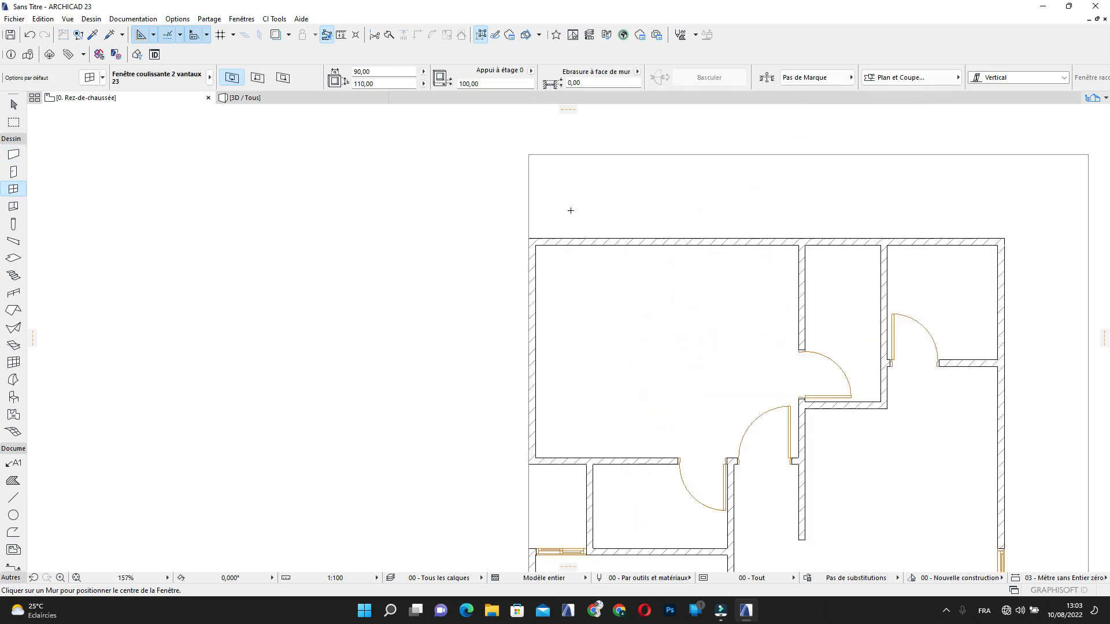
left_click(395, 75)
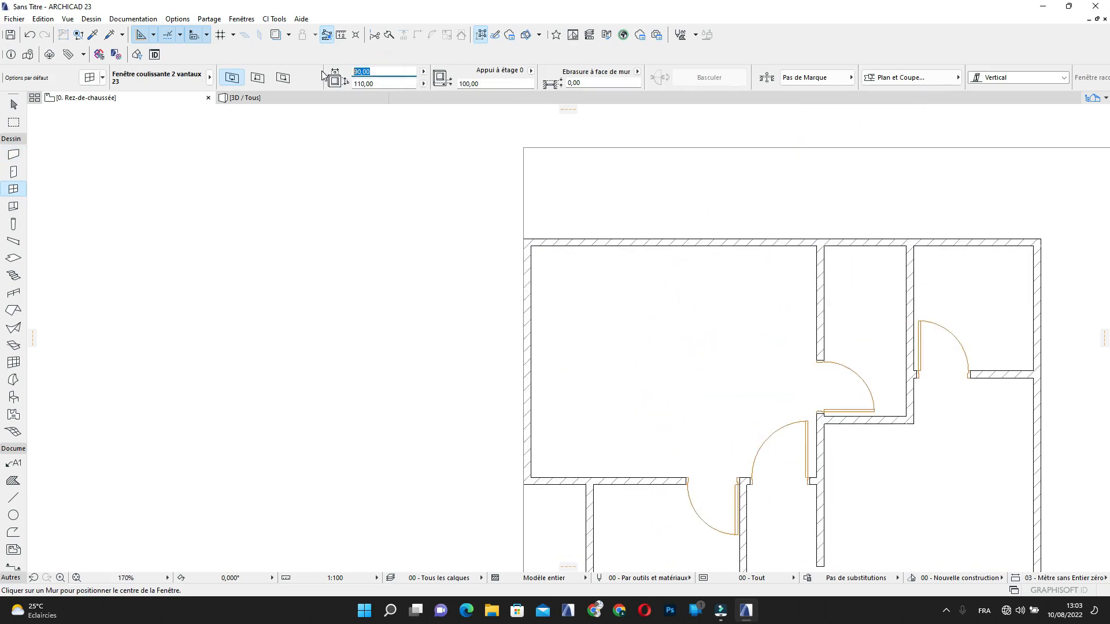
type("120,00")
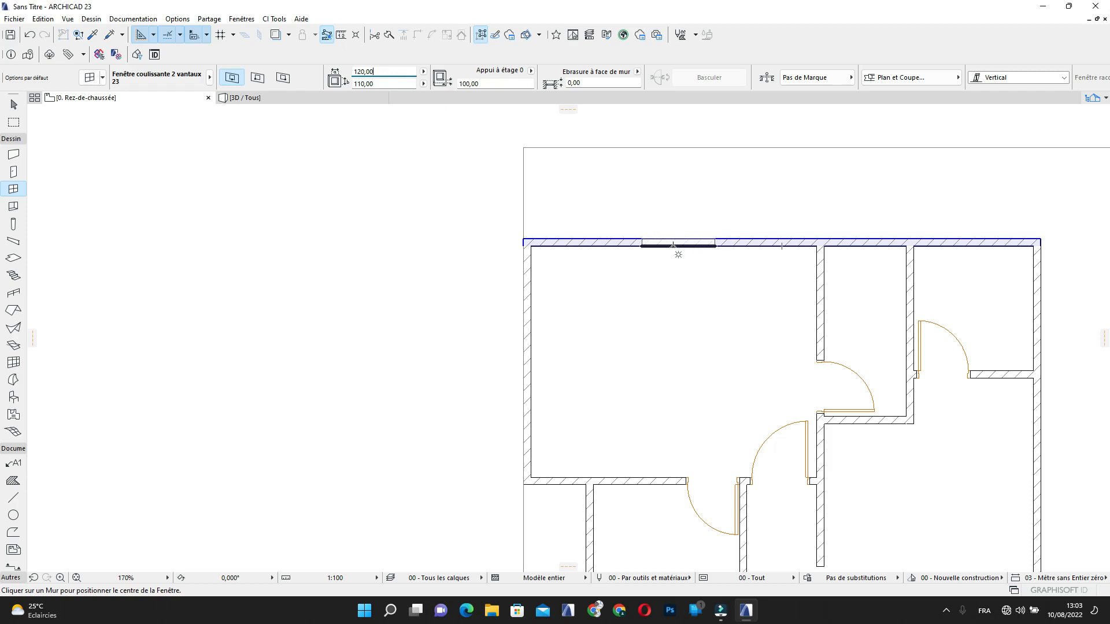
left_click(576, 243)
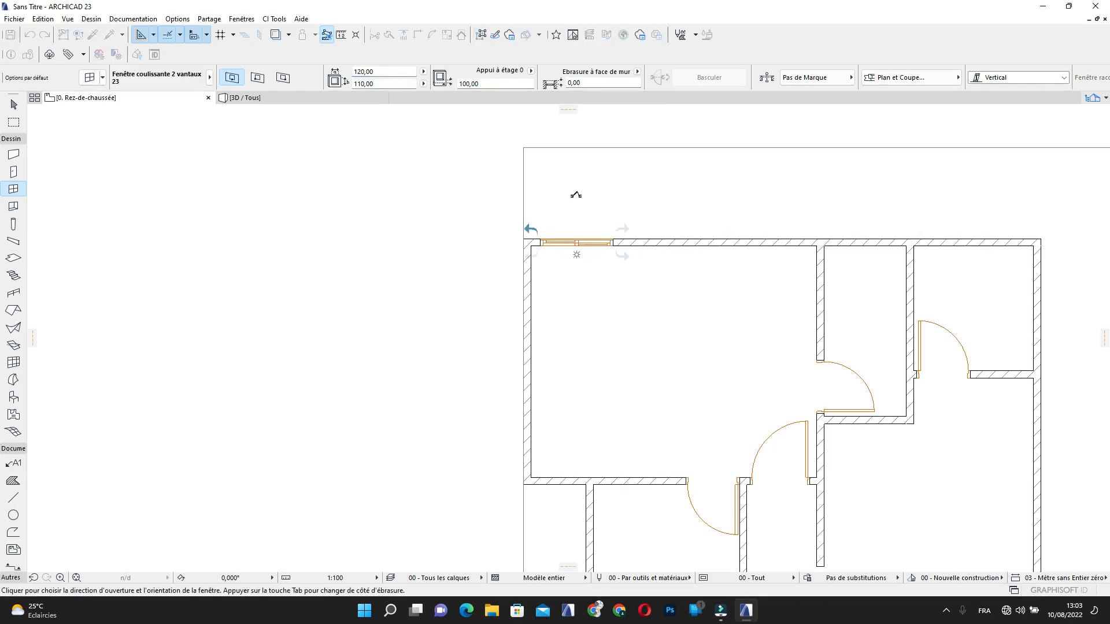
left_click(576, 196)
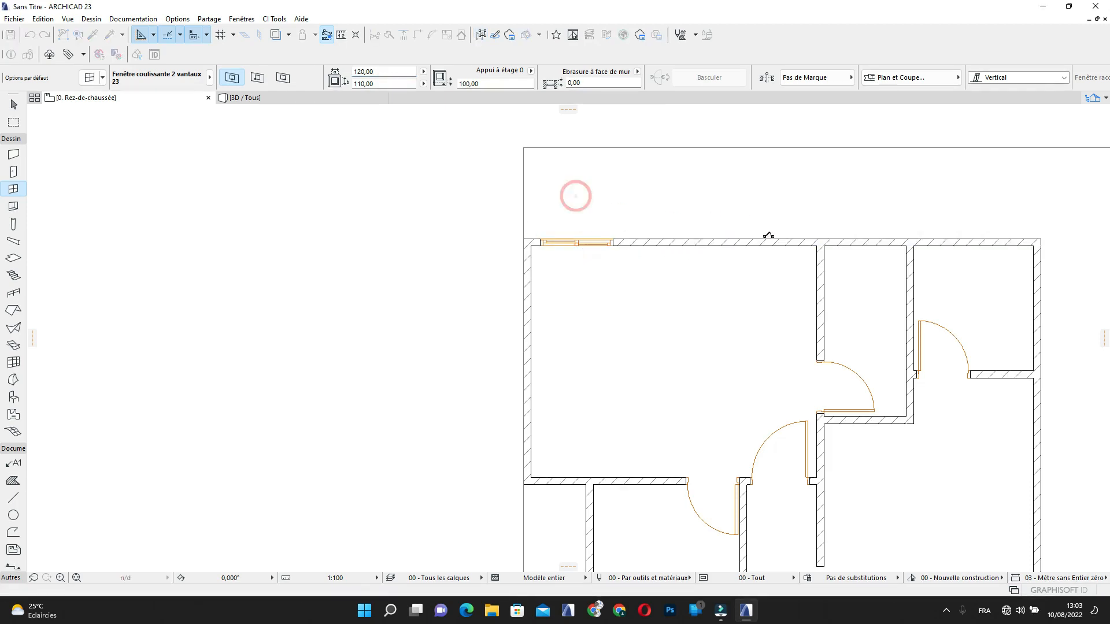
Set the default sliding window's width to 90 and its height to 150
left_click(360, 71)
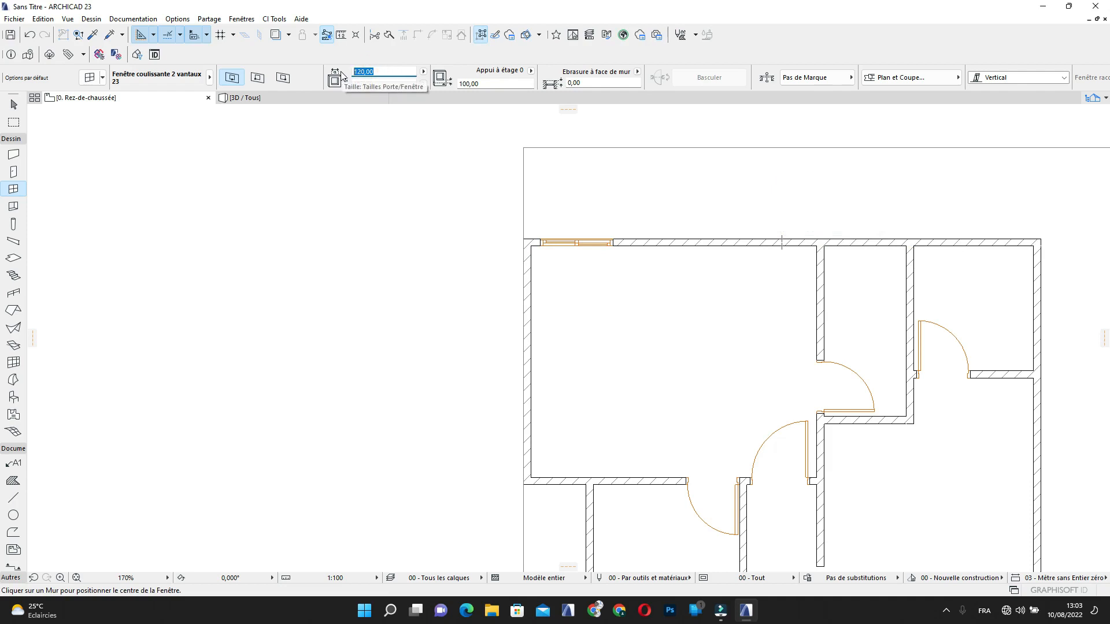
type("9")
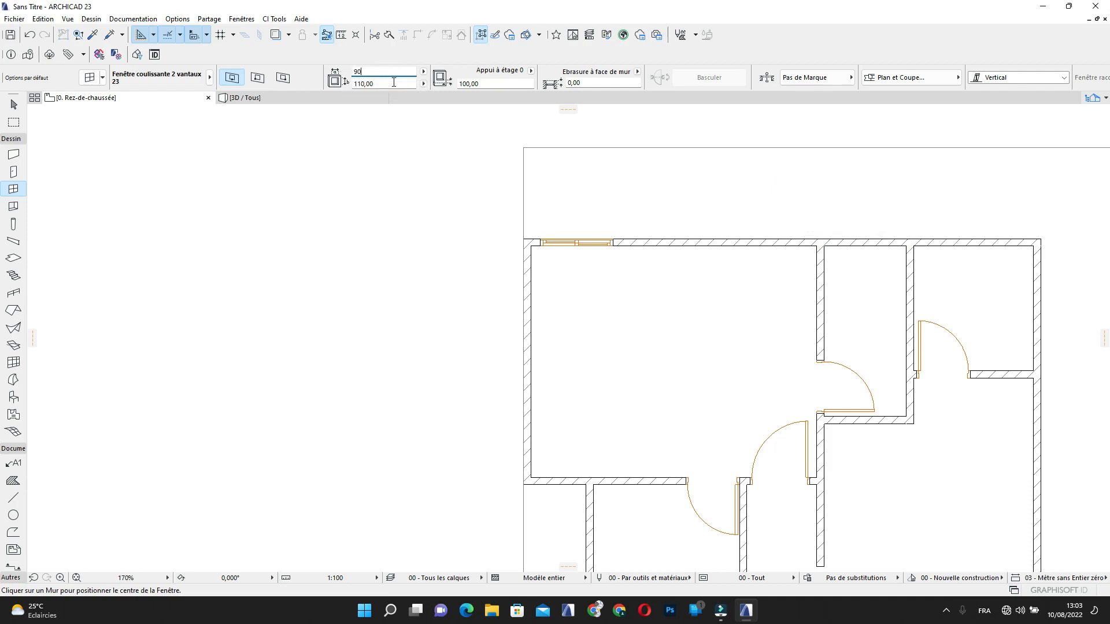
key("Tab")
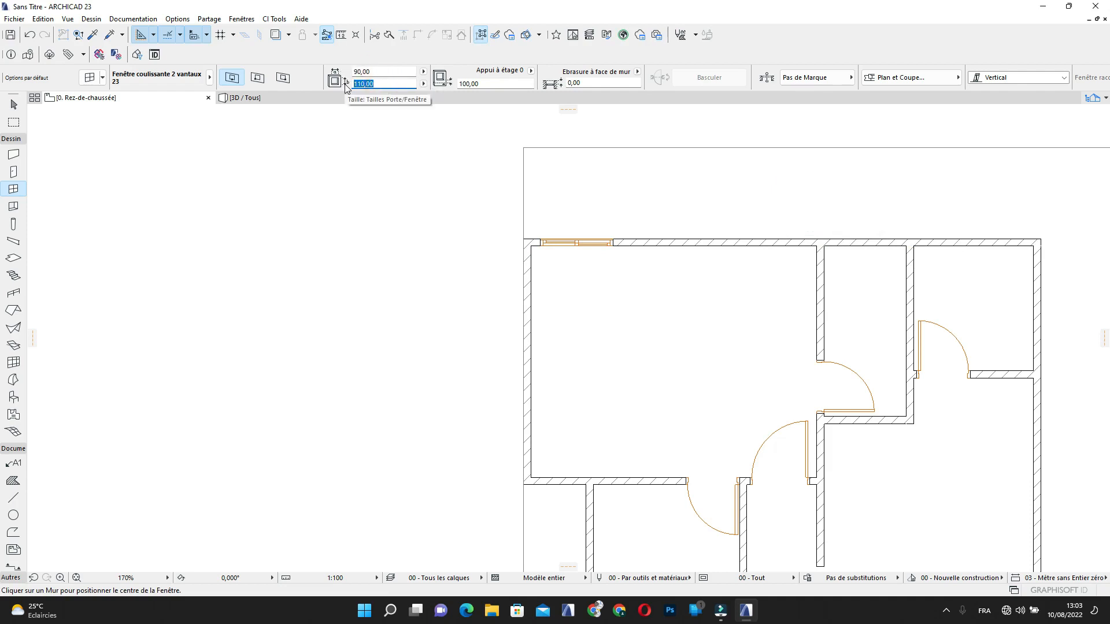
type("150")
key("Return")
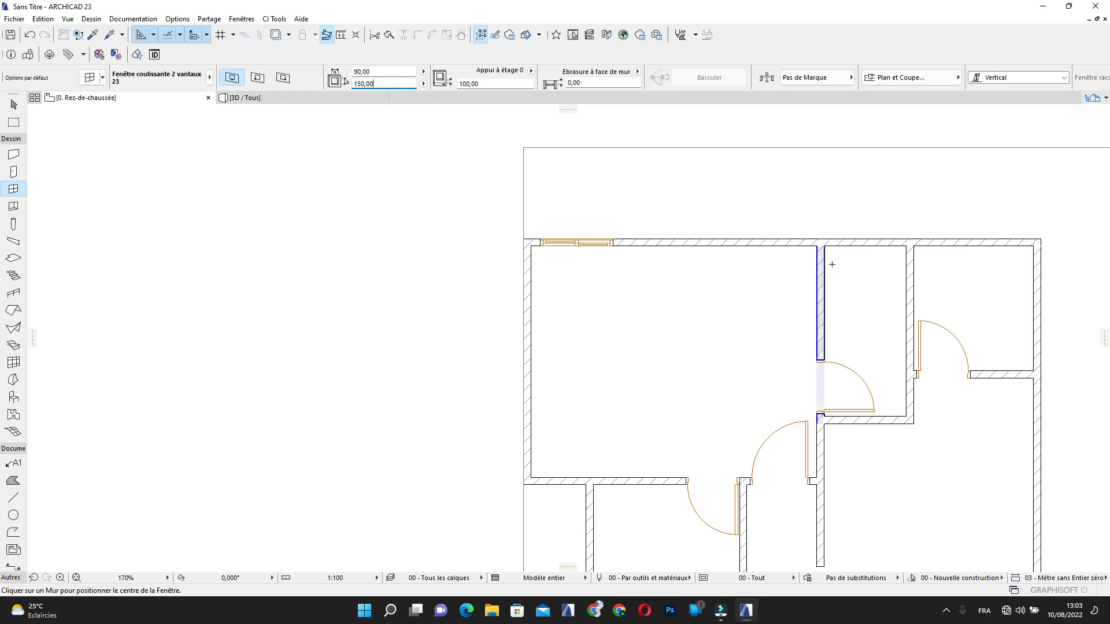
Set the window height to 110 and place one in the wall directly opposite the existing window, across the small open recess
scroll(752, 222, "down", 3)
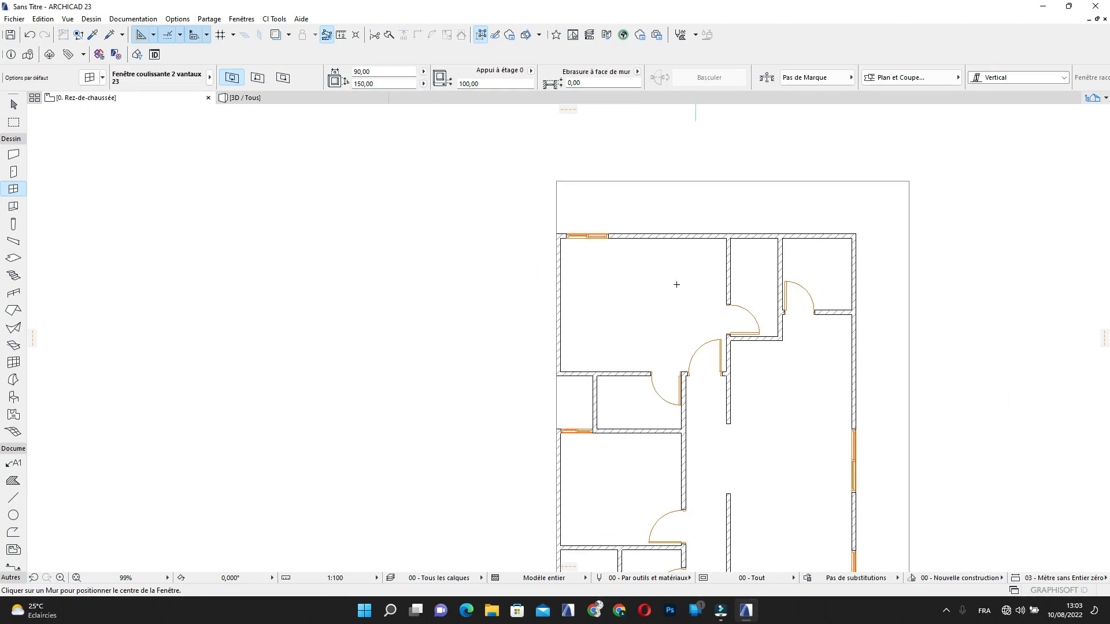
scroll(670, 249, "up", 3)
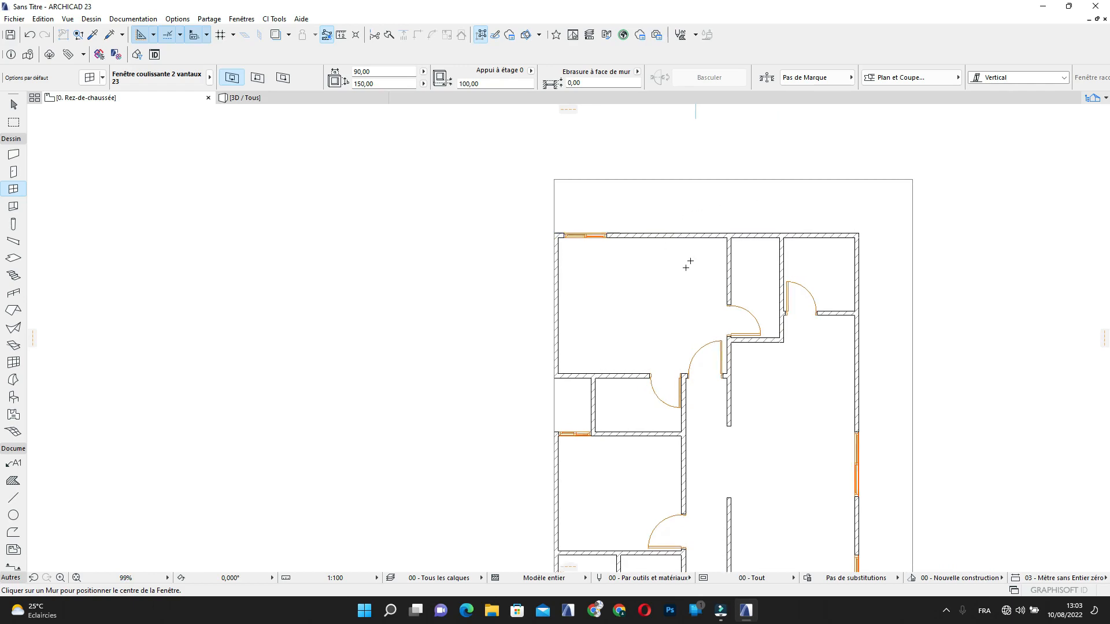
middle_click_drag(595, 317, 622, 365)
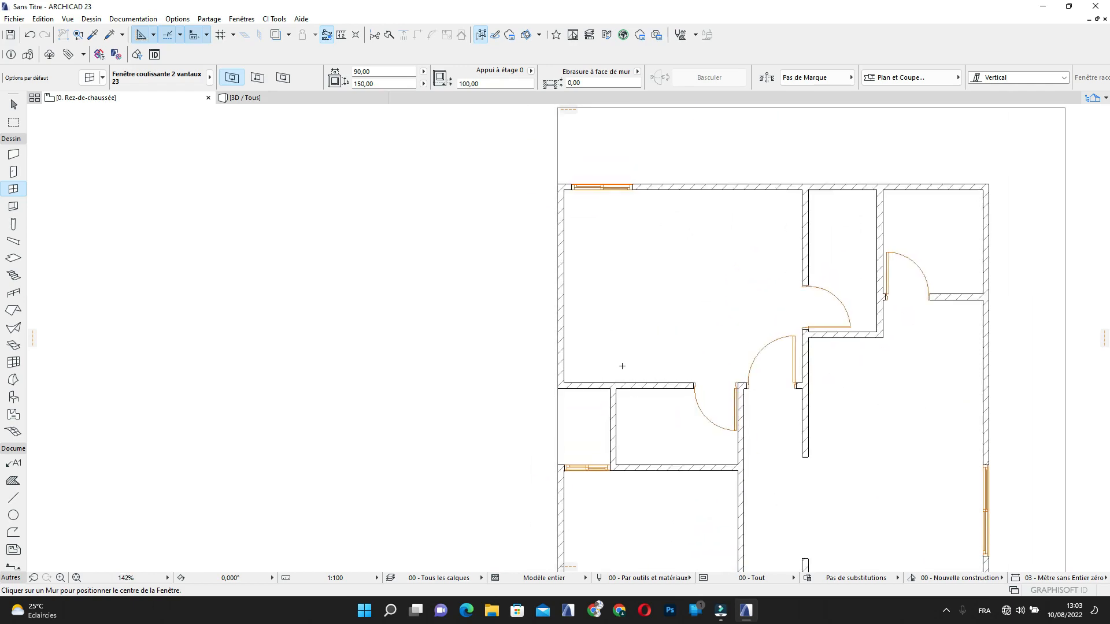
scroll(588, 360, "up", 4)
scroll(607, 332, "down", 2)
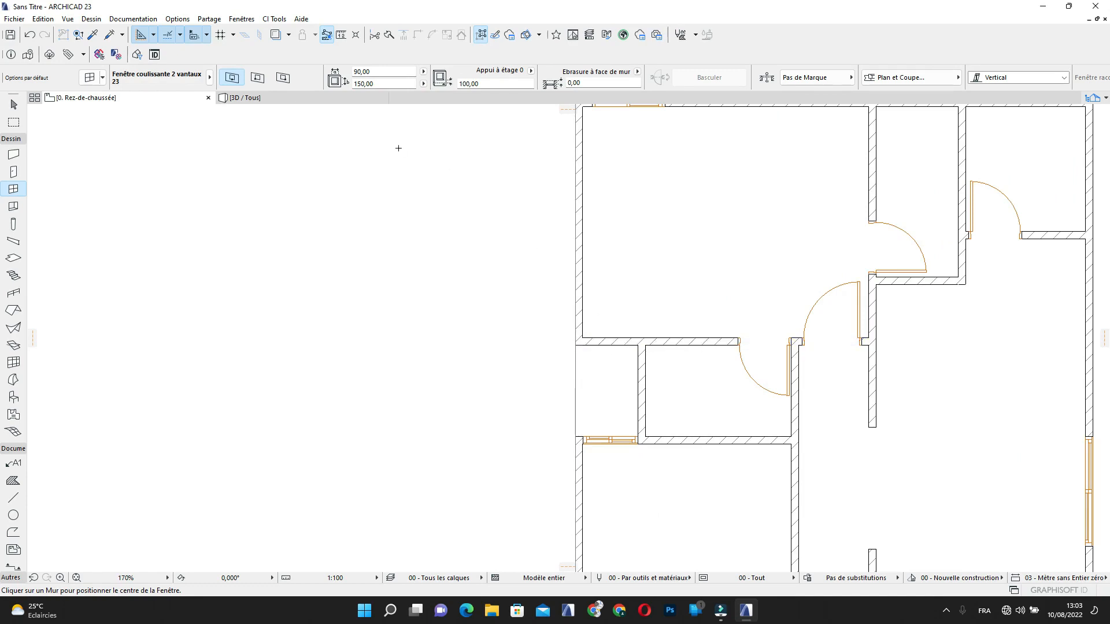
left_click(354, 83)
type("110")
key("Return")
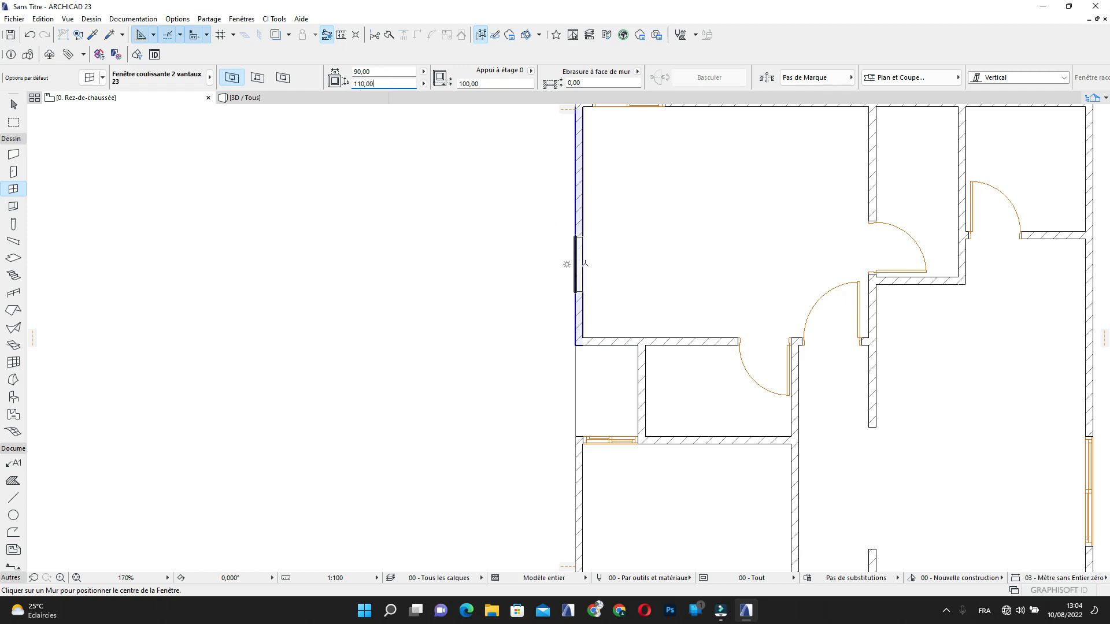
left_click(611, 339)
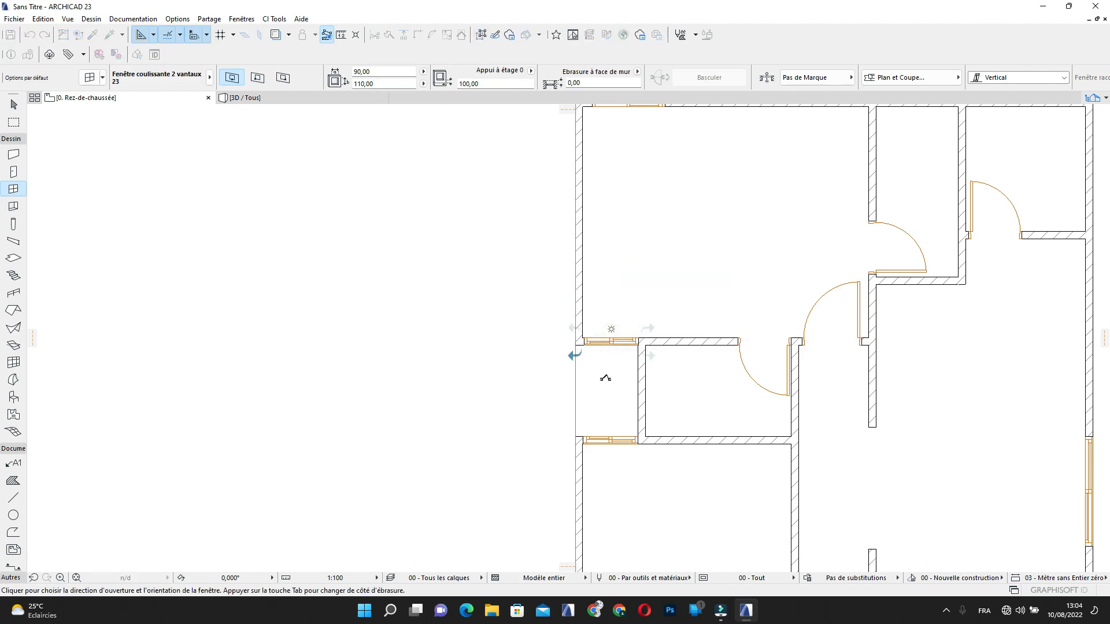
left_click(606, 379)
Set the default sliding window's width to 60, height to 150 and sill height to 150
scroll(652, 348, "down", 1)
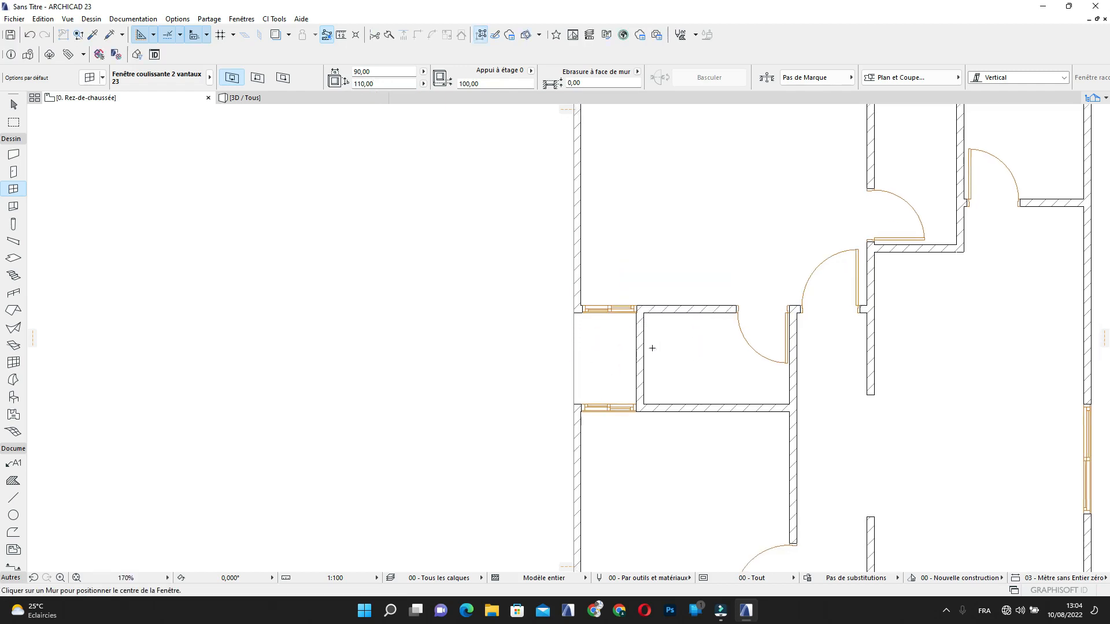
left_click(372, 72)
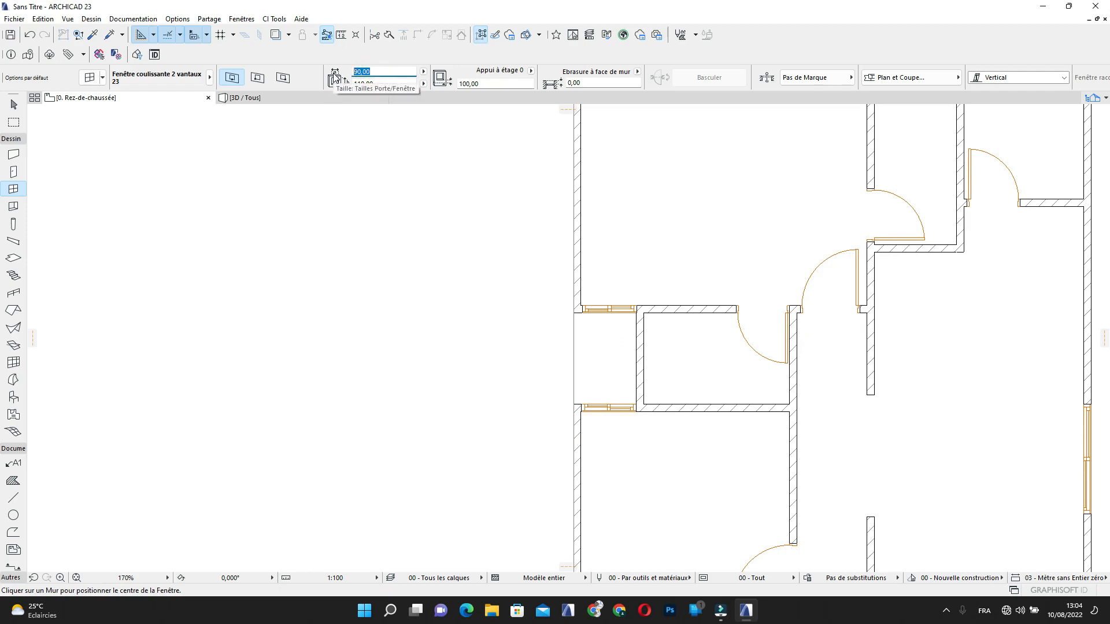
type("60")
key("Return")
scroll(333, 78, "down", 1)
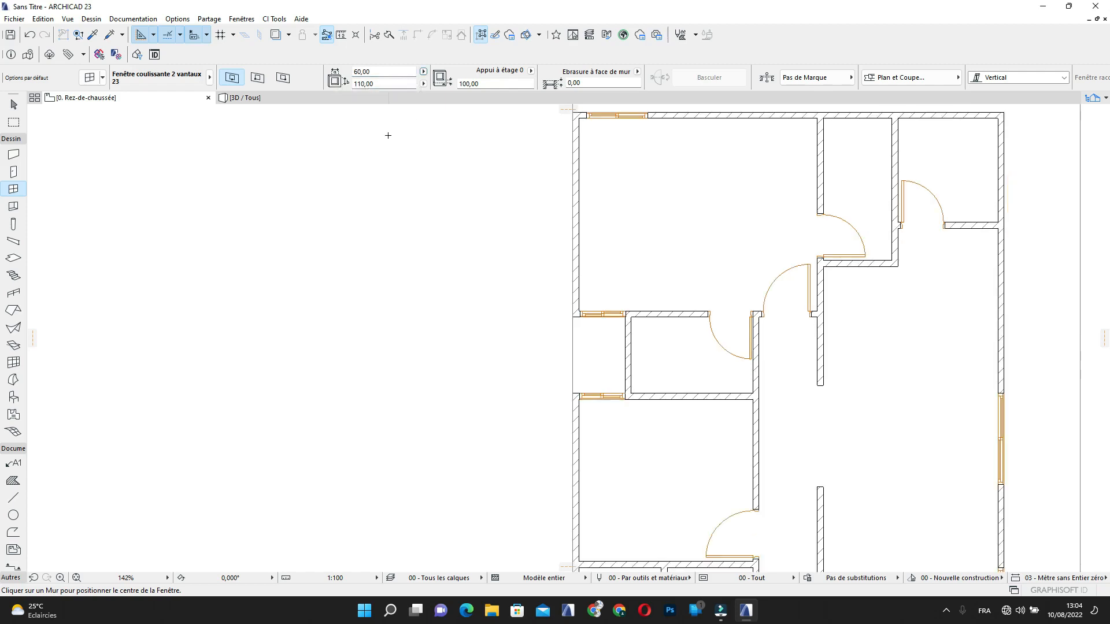
left_click(379, 83)
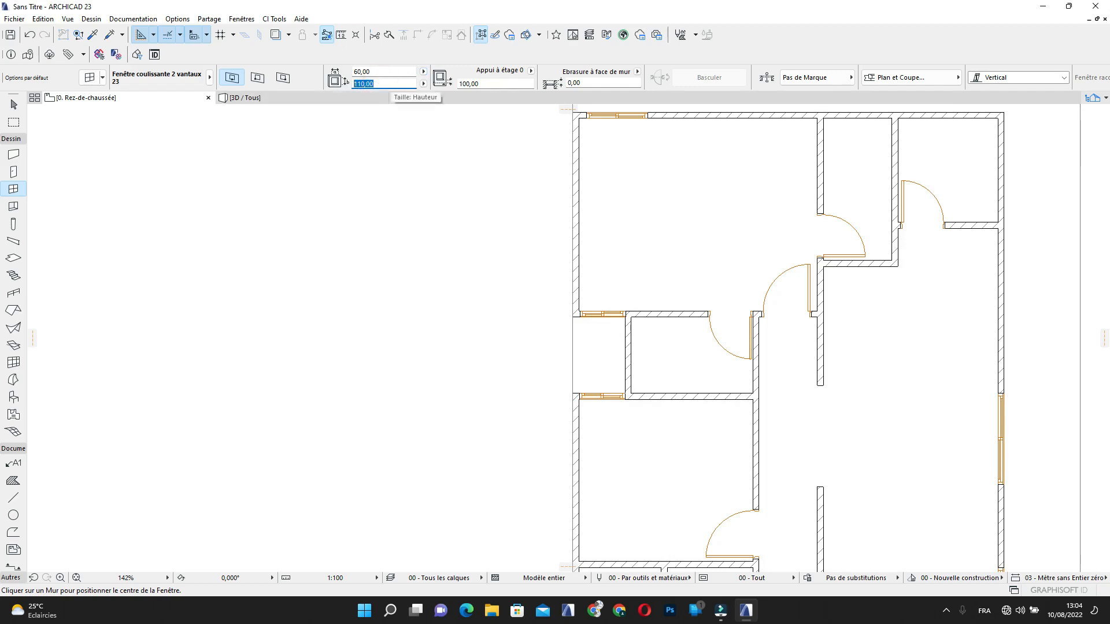
type("150")
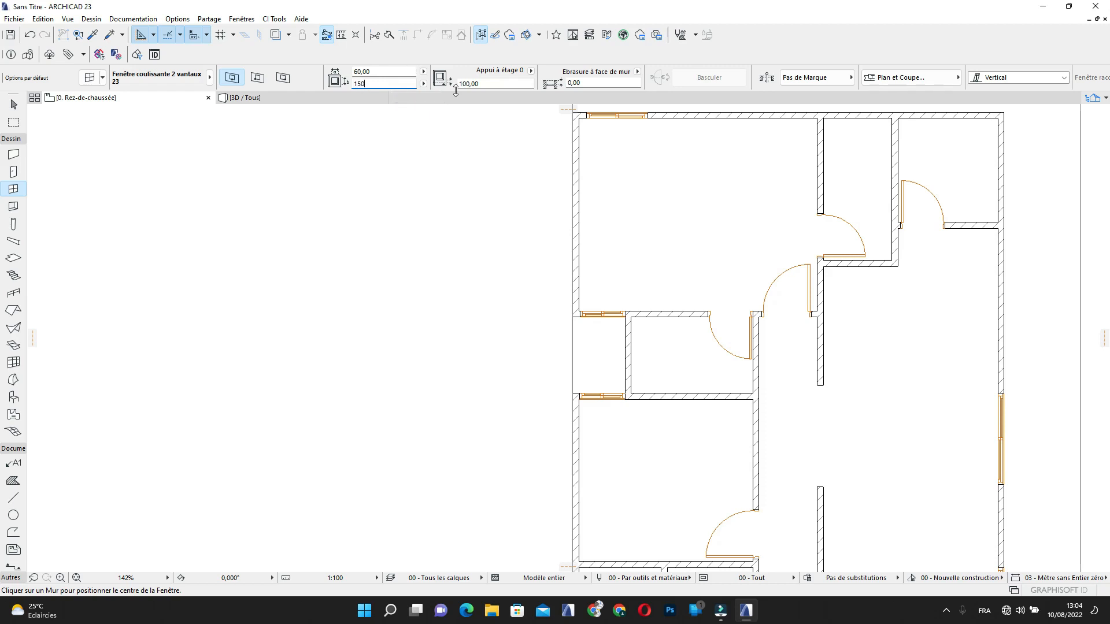
type(",00")
left_click(481, 83)
type("1")
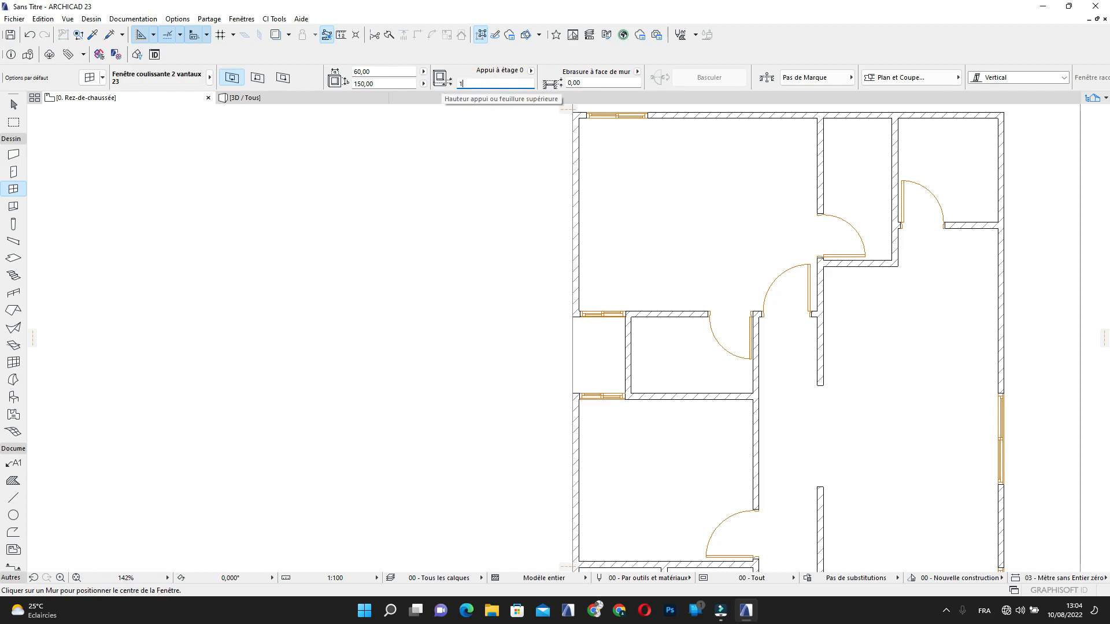
type("50")
Set the window height to 60 and place one midway along the short vertical wall, facing the open recess
left_click(378, 84)
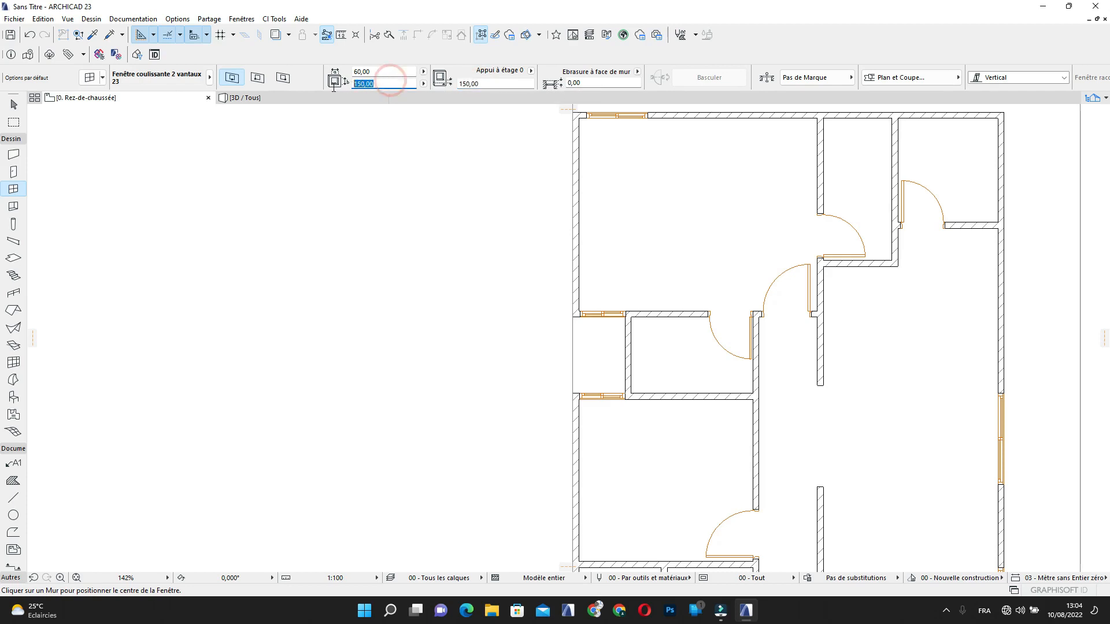
type("60")
left_click(626, 355)
left_click(591, 355)
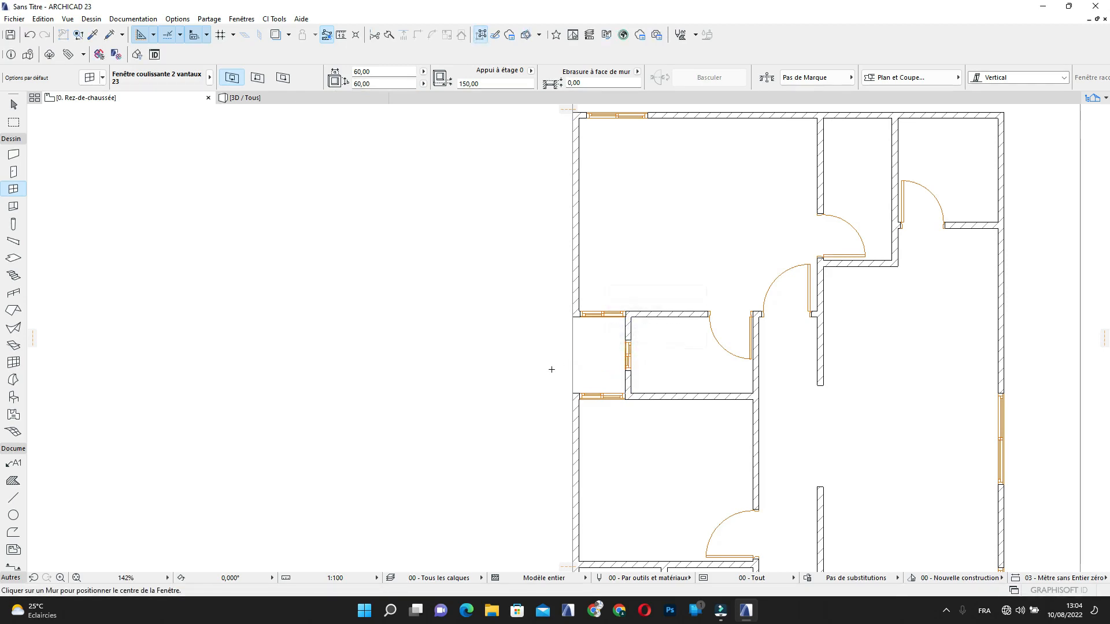
scroll(687, 366, "down", 3)
middle_click_drag(688, 369, 592, 324)
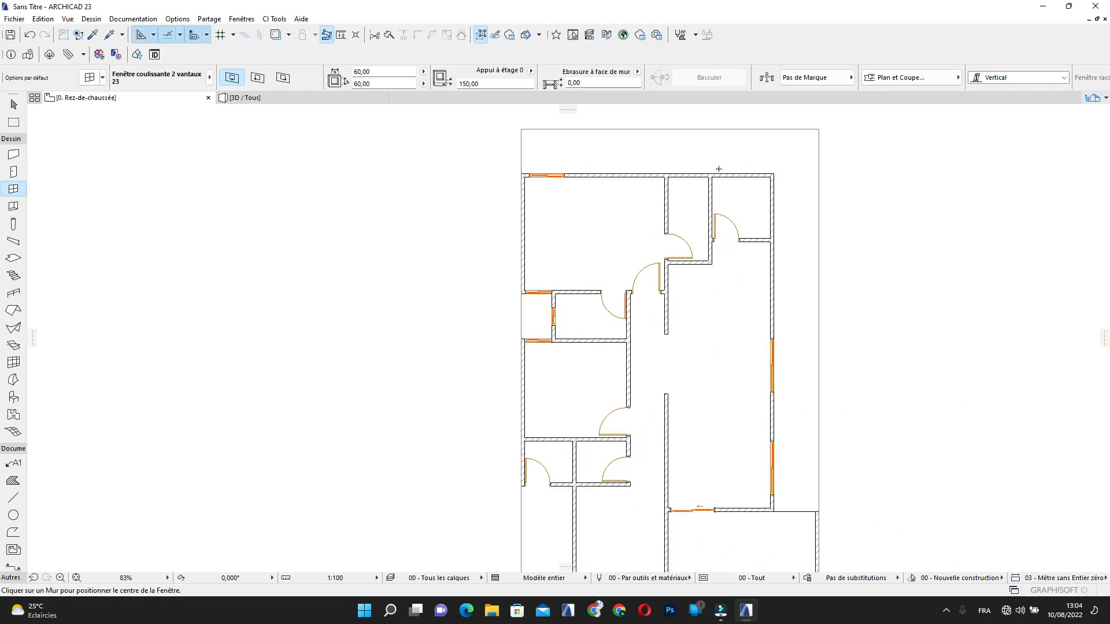
Place a 60 by 60 sliding window in the upper outer wall of the narrow room beside the corner room
scroll(716, 168, "up", 5)
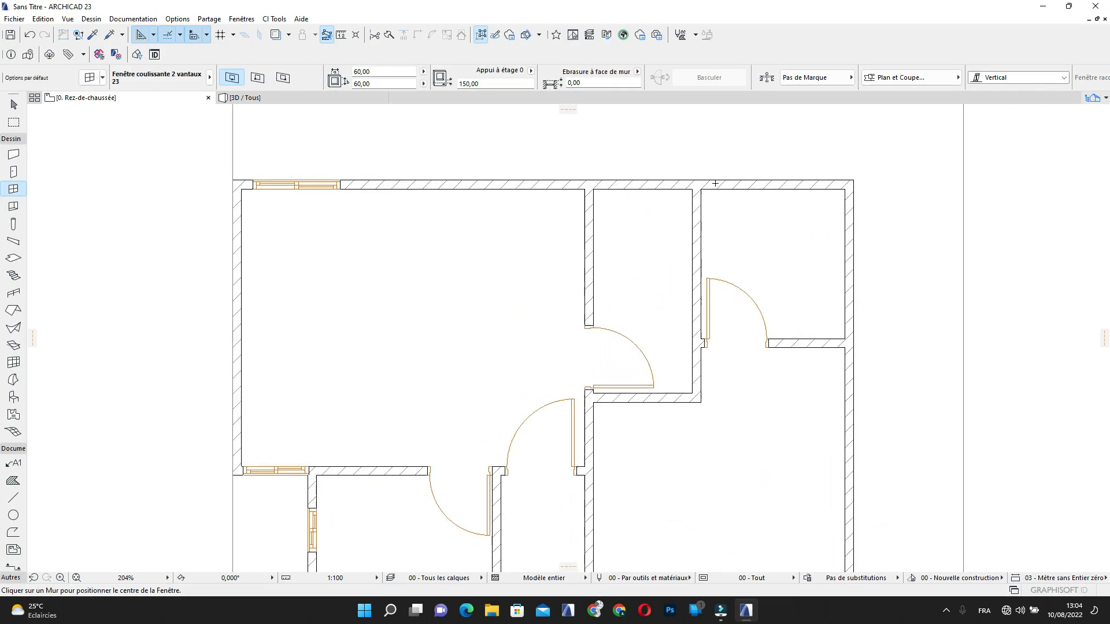
left_click(642, 184)
left_click(638, 148)
Pick up the settings of the 90 by 110 recess window and place one in the corner room's upper outer wall
scroll(678, 295, "down", 2)
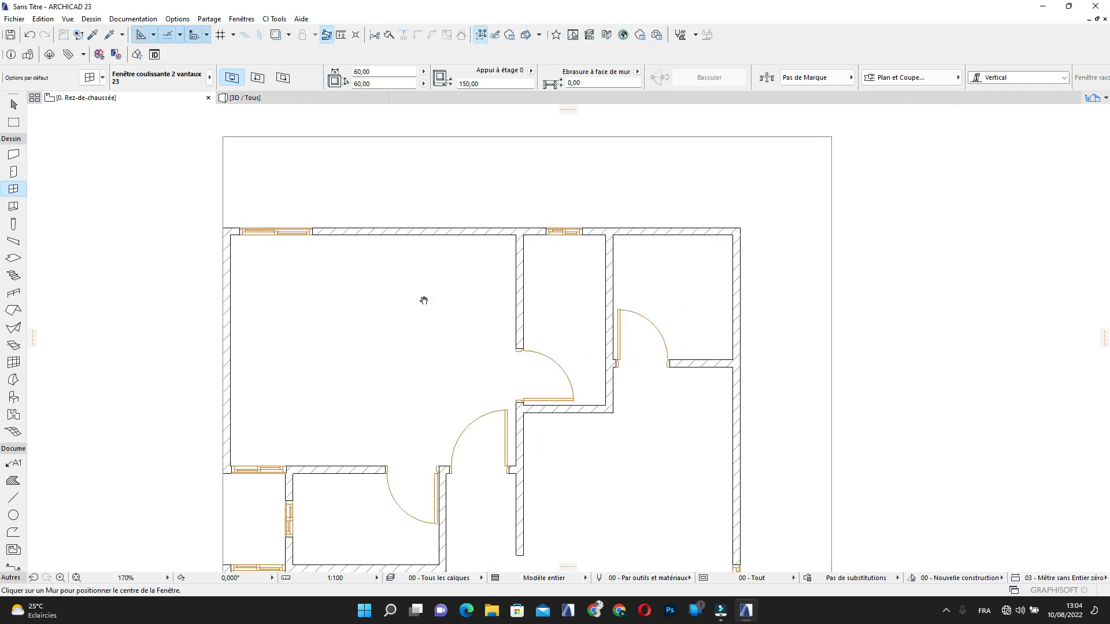
scroll(421, 297, "down", 4)
scroll(421, 297, "down", 3)
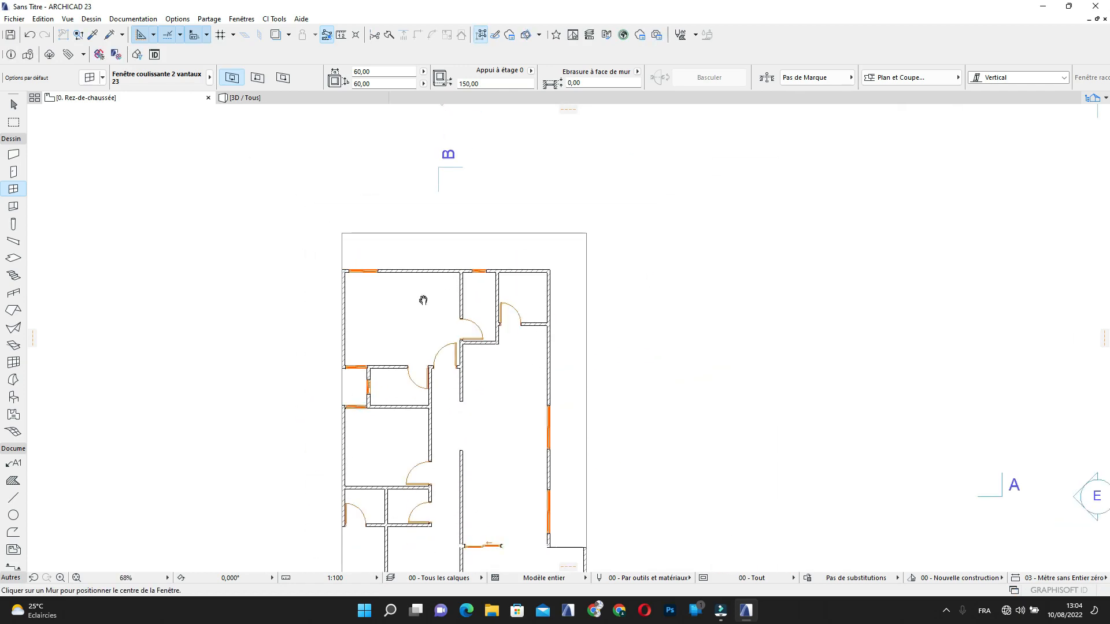
middle_click_drag(424, 300, 436, 233)
scroll(405, 252, "up", 5)
key("Escape")
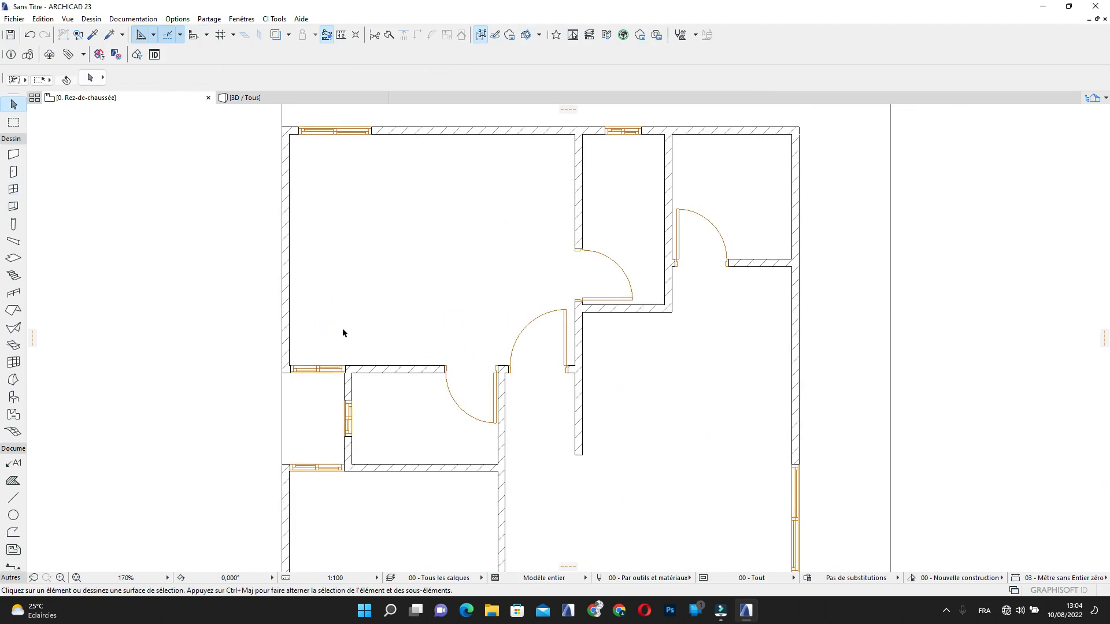
left_click(316, 367, "alt")
middle_click_drag(726, 130, 726, 133)
left_click(728, 135)
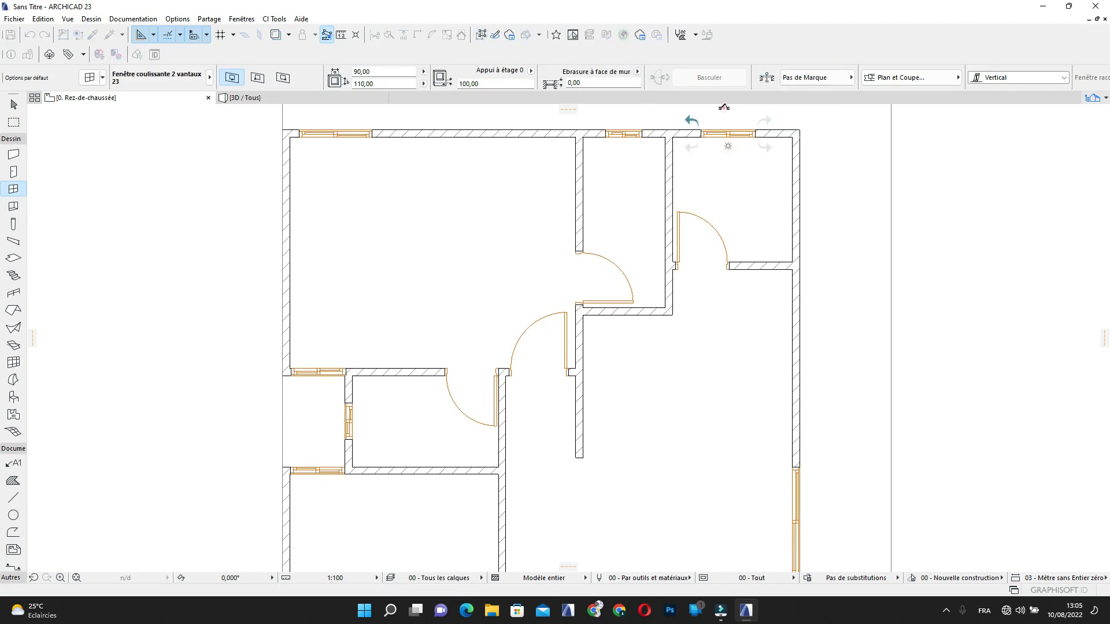
left_click(724, 108)
Place another 90 by 110 window in the long outer wall, just below the corner room's partition
scroll(733, 142, "down", 2)
middle_click_drag(689, 177, 601, 257)
scroll(652, 222, "up", 3)
scroll(668, 218, "up", 2)
middle_click_drag(672, 218, 761, 197)
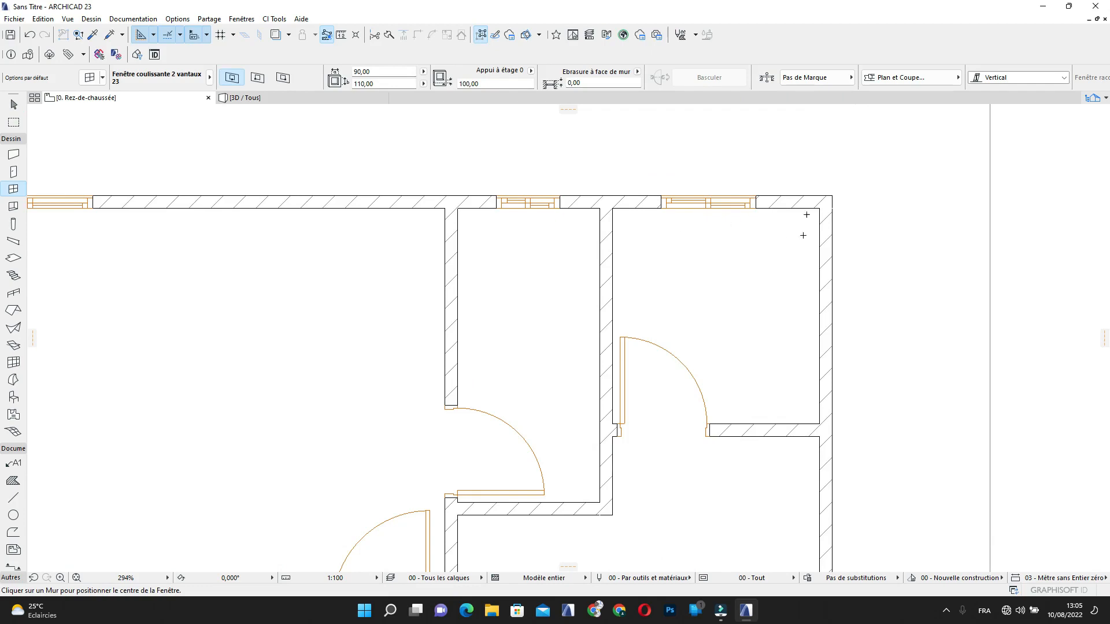
scroll(794, 361, "down", 2)
middle_click_drag(796, 357, 801, 233)
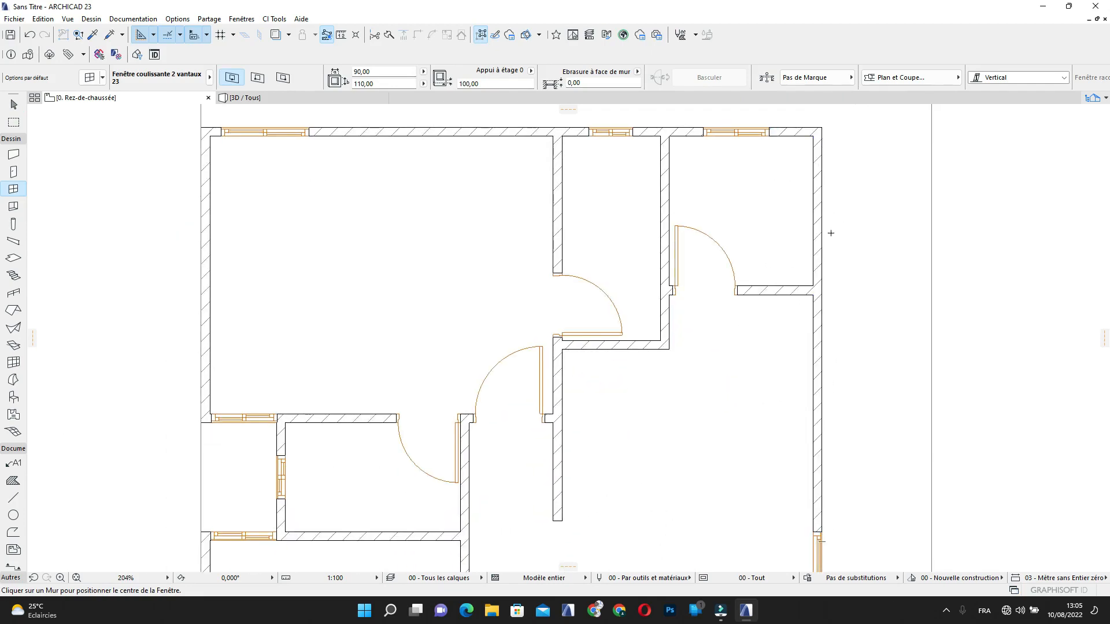
scroll(805, 273, "down", 3)
middle_click_drag(787, 257, 776, 218)
scroll(773, 237, "up", 1)
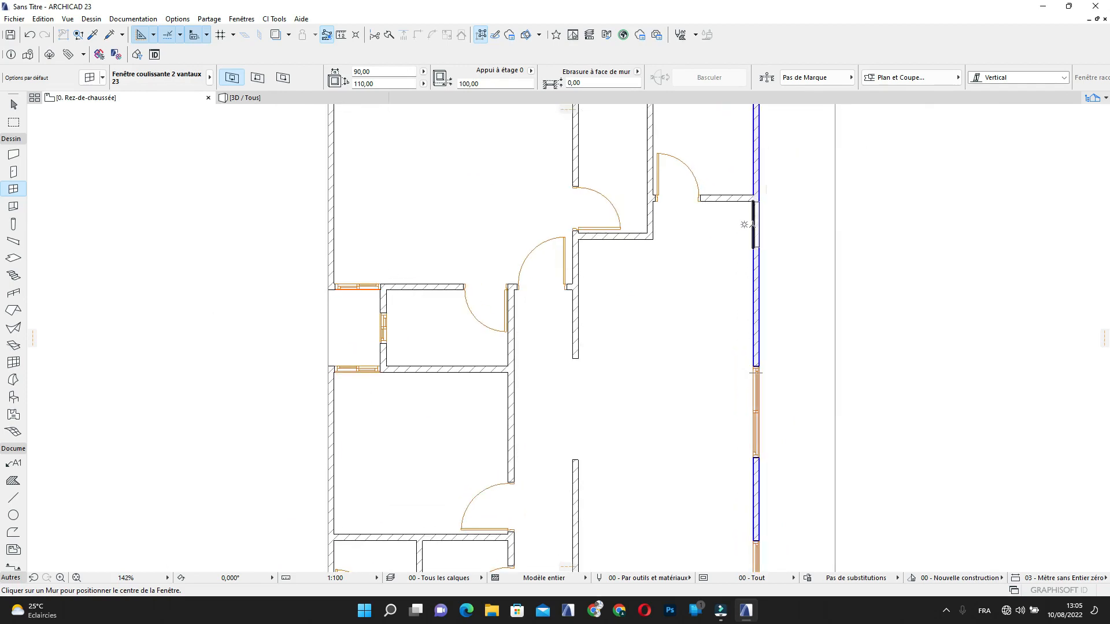
left_click(752, 225)
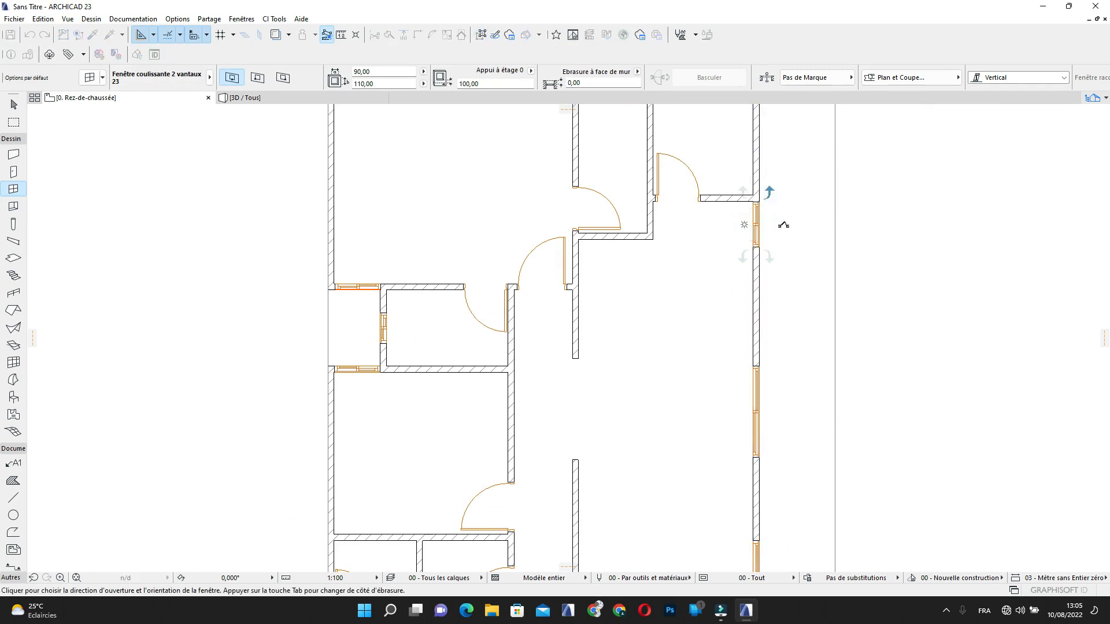
left_click(784, 226)
Review the windows across the floor plan, then examine the open front area around the short wall stub
scroll(751, 284, "down", 2)
middle_click_drag(766, 311, 790, 373)
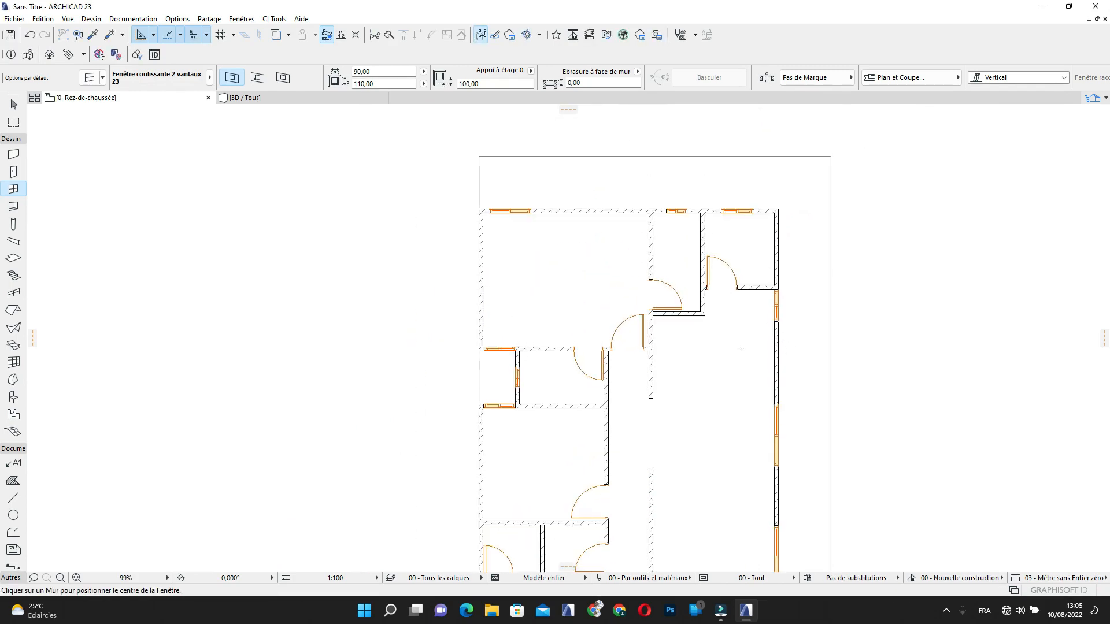
middle_click_drag(716, 351, 688, 339)
scroll(588, 292, "down", 1)
middle_click_drag(589, 292, 611, 287)
scroll(548, 216, "up", 2)
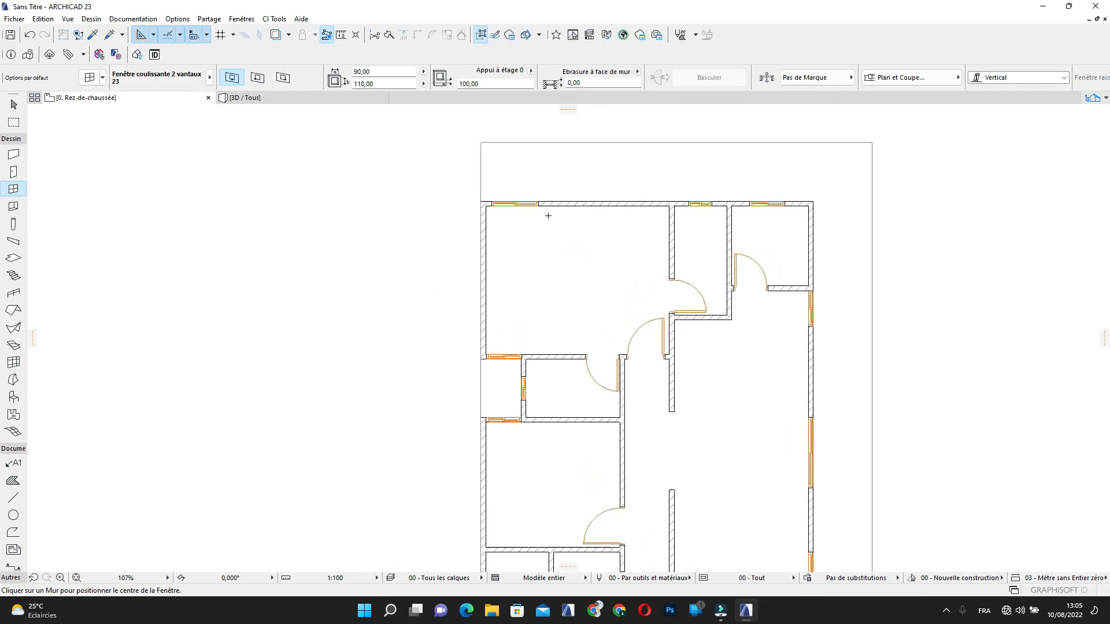
scroll(590, 307, "down", 2)
middle_click_drag(646, 448, 648, 293)
middle_click_drag(680, 429, 621, 276)
key("Escape")
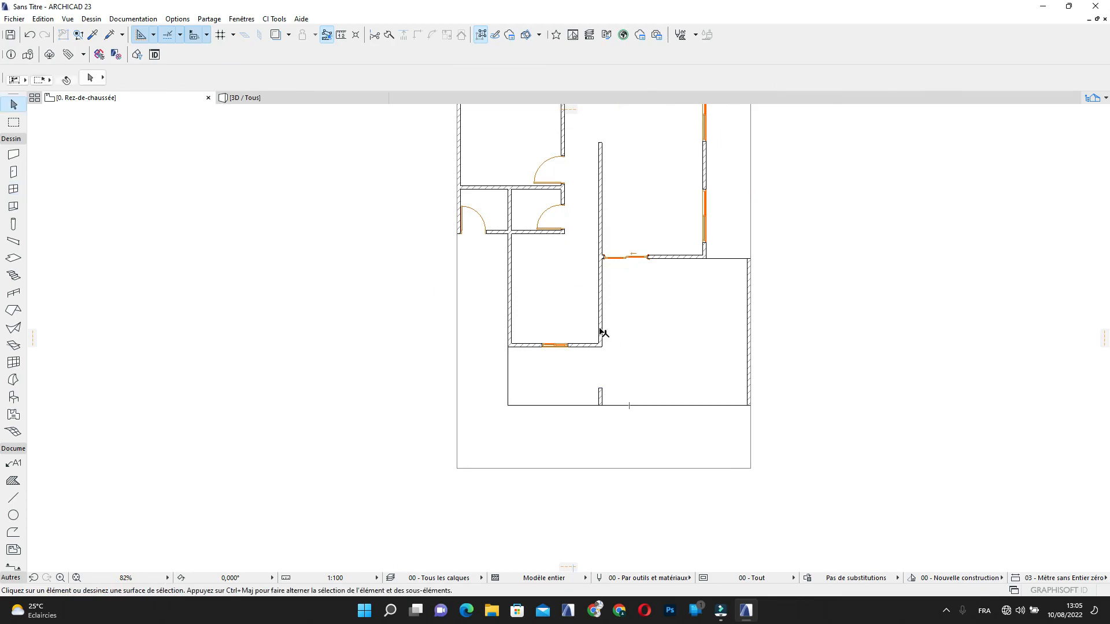
scroll(601, 329, "up", 1)
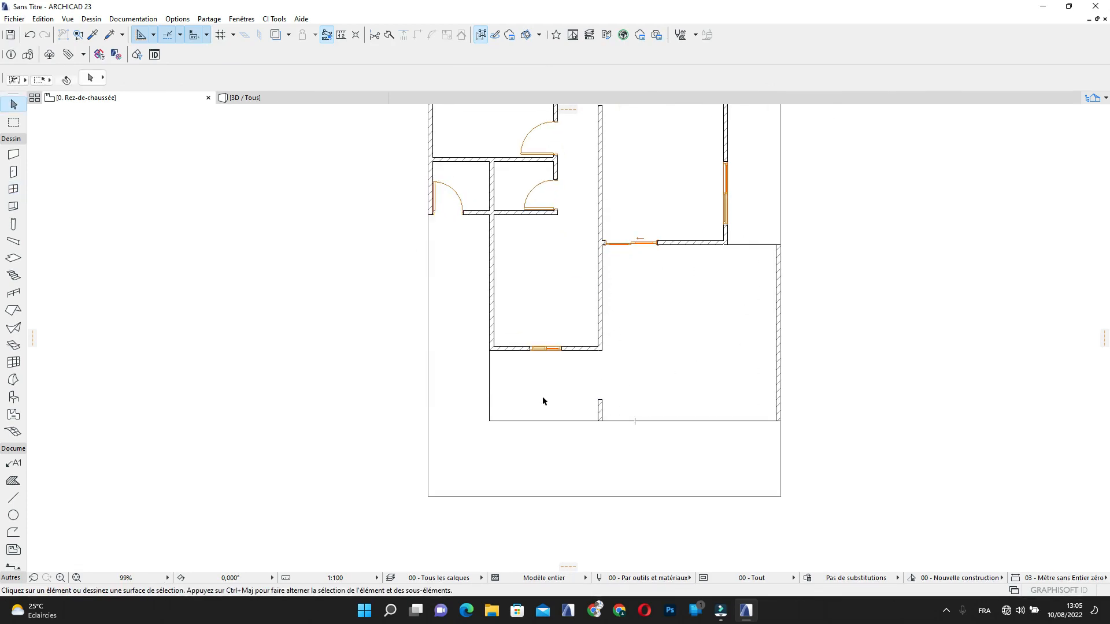
middle_click_drag(663, 439, 651, 364)
scroll(651, 349, "up", 1)
scroll(651, 350, "up", 2)
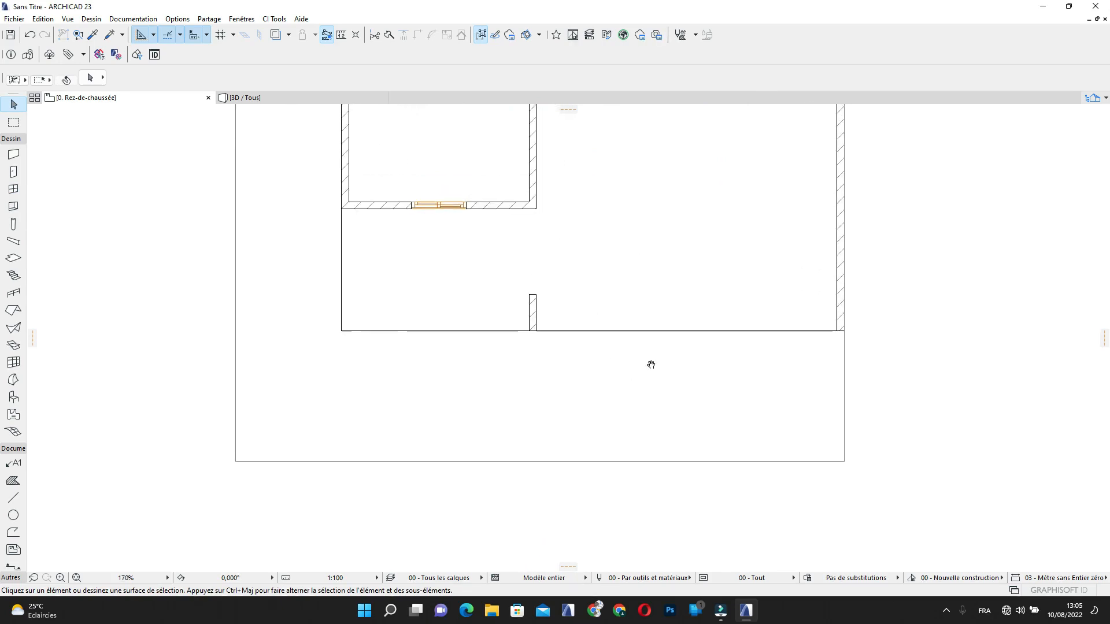
scroll(639, 370, "down", 3)
middle_click_drag(634, 429, 614, 389)
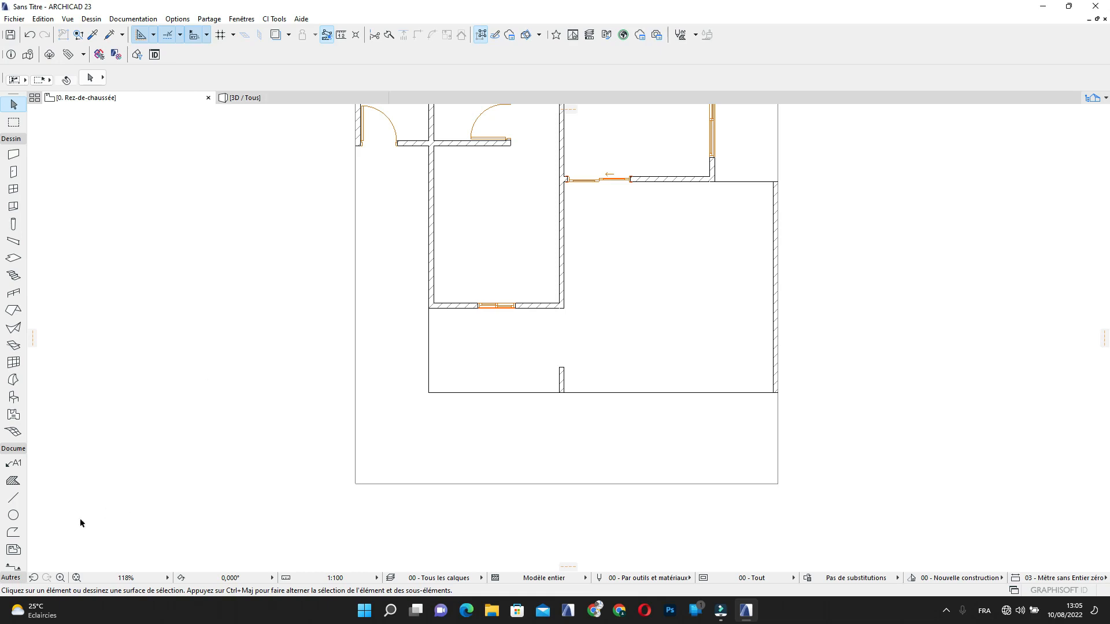
Try to draw a rectangle of lines below the short wall stub with a first dimension of 50
left_click(13, 498)
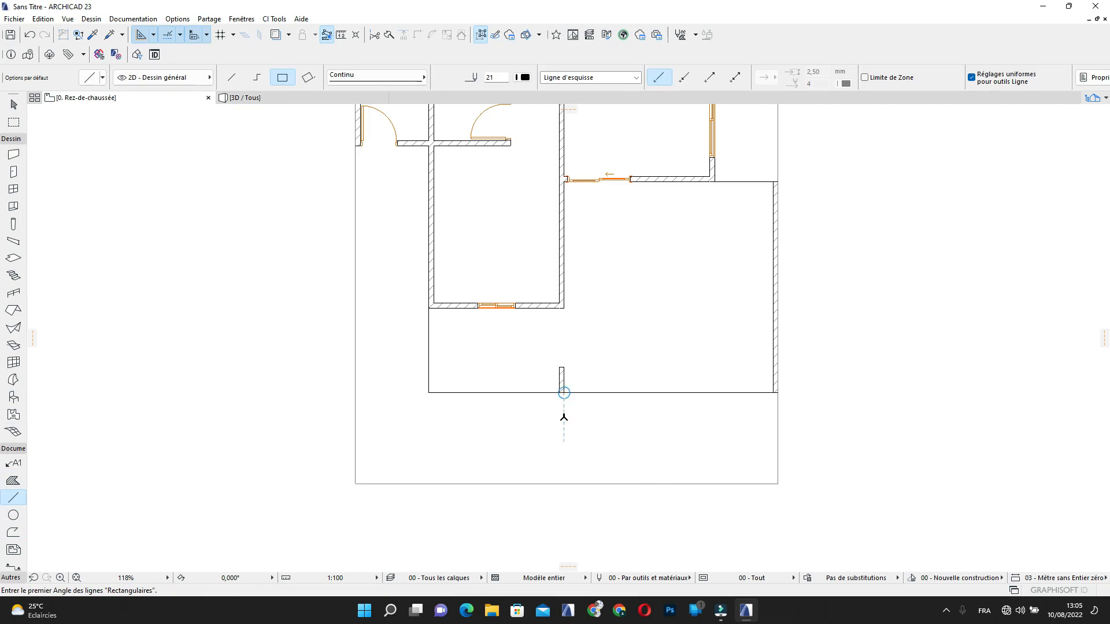
left_click(564, 417)
scroll(676, 442, "right", 3)
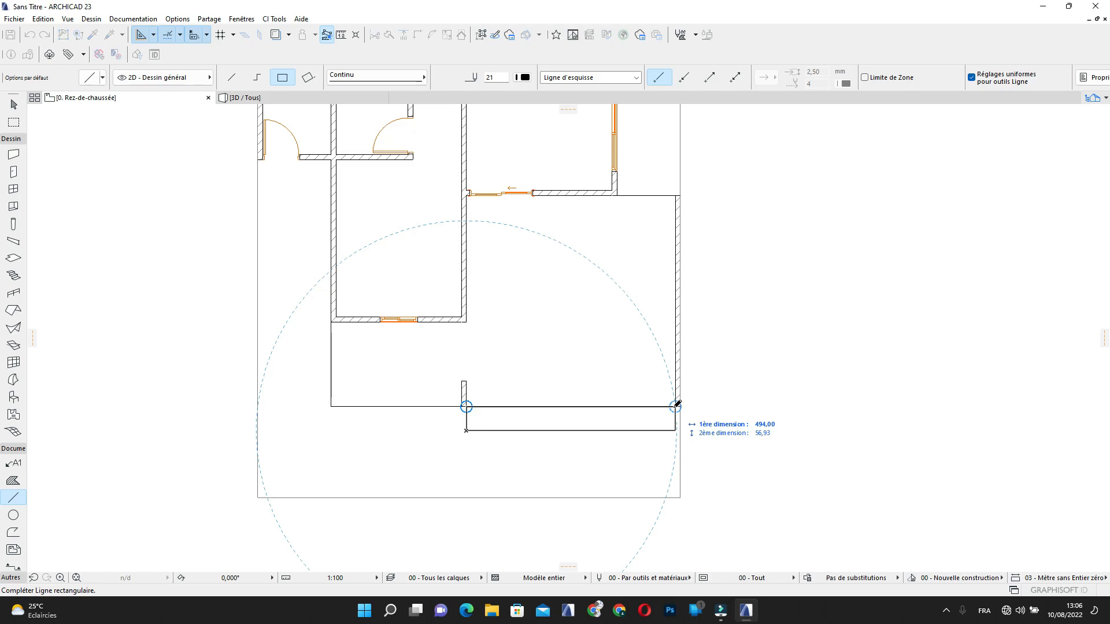
key("Tab")
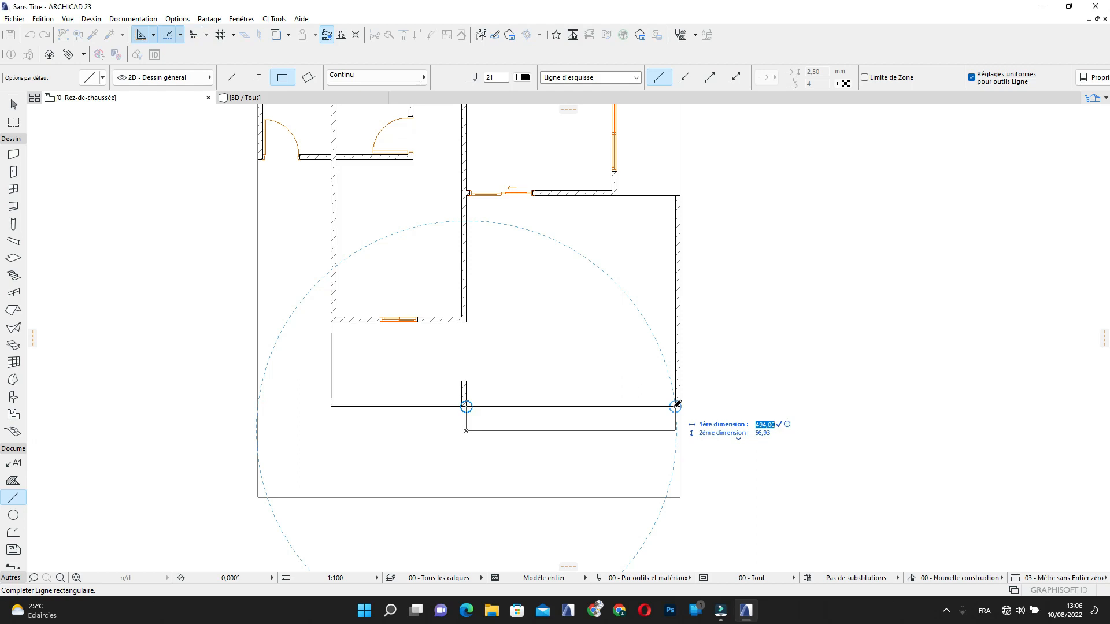
type("50")
key("Return")
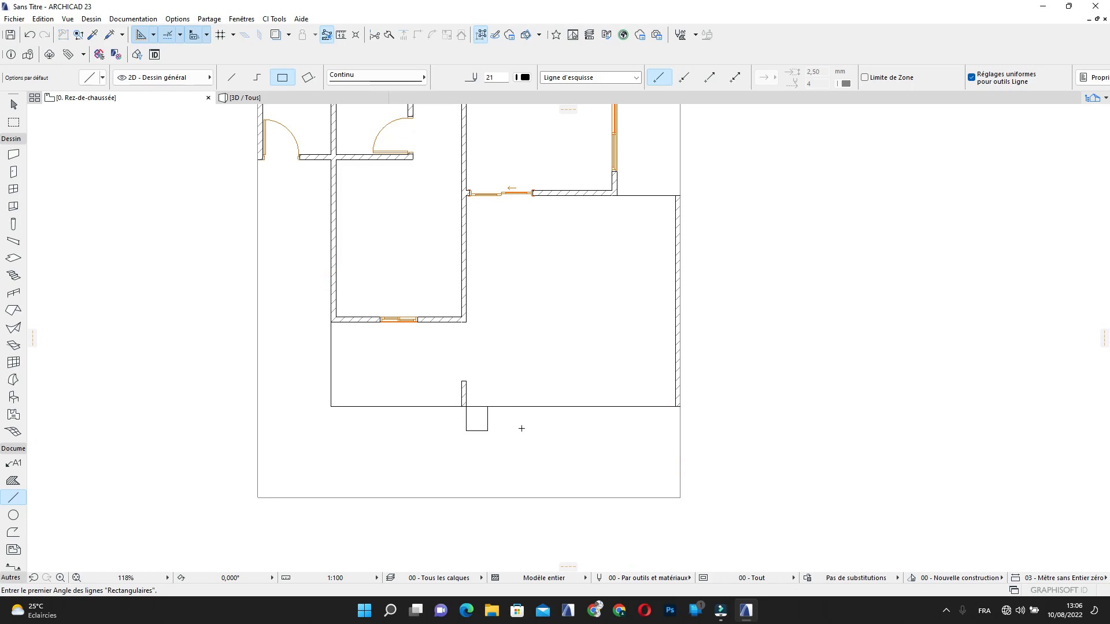
Re-enable group selection and delete the small rectangle below the wall stub
key("Escape")
scroll(487, 419, "up", 4)
left_click(488, 422)
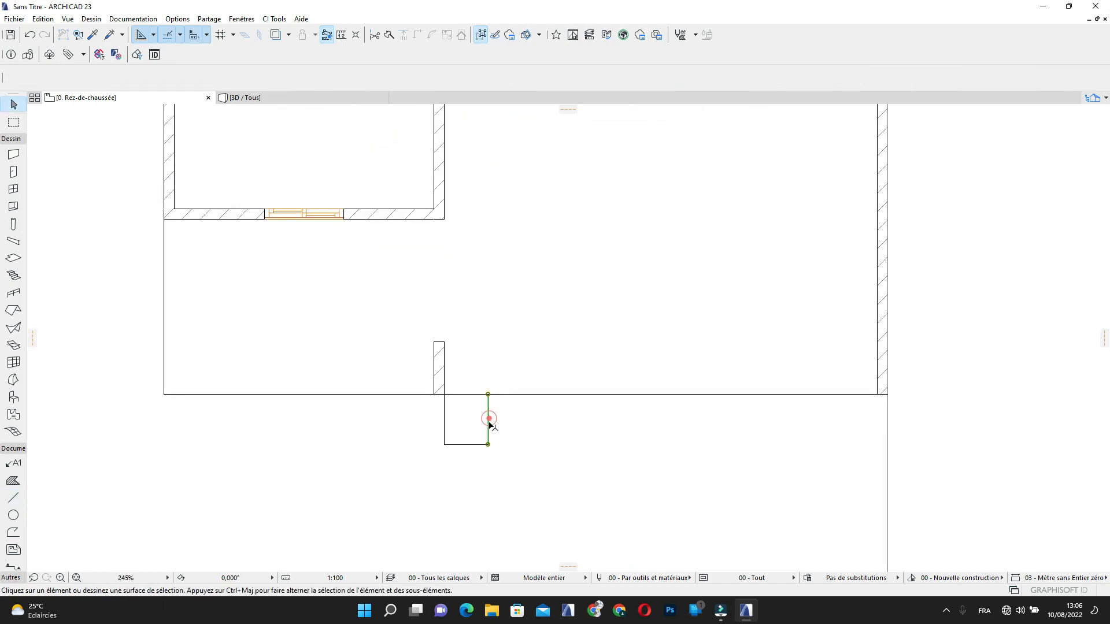
left_click(480, 35)
left_click(487, 418)
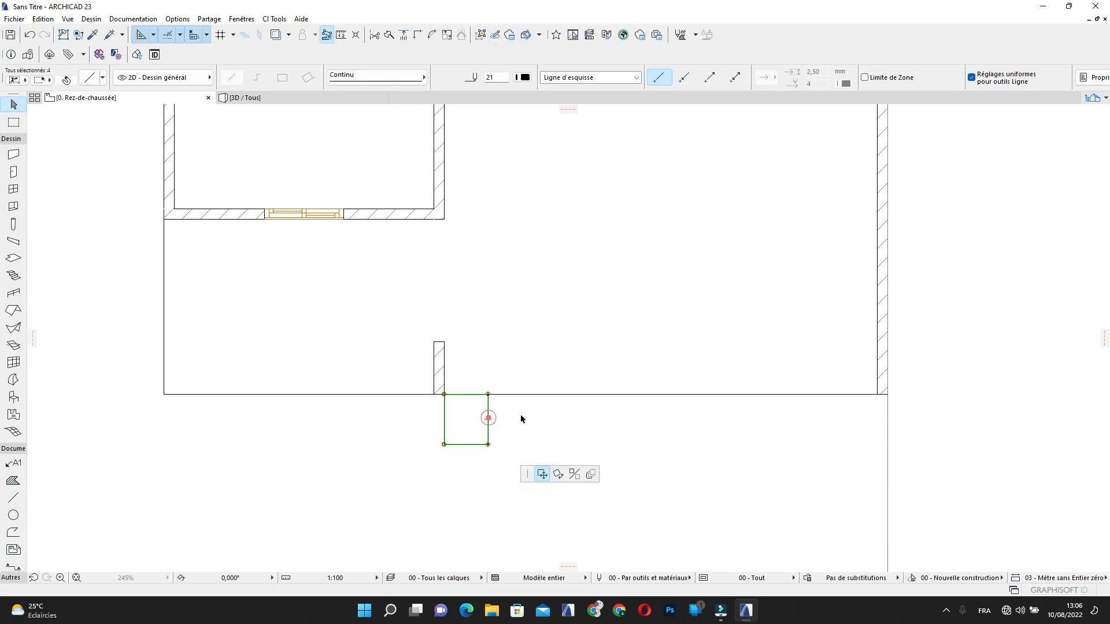
key("Escape")
left_click(546, 414)
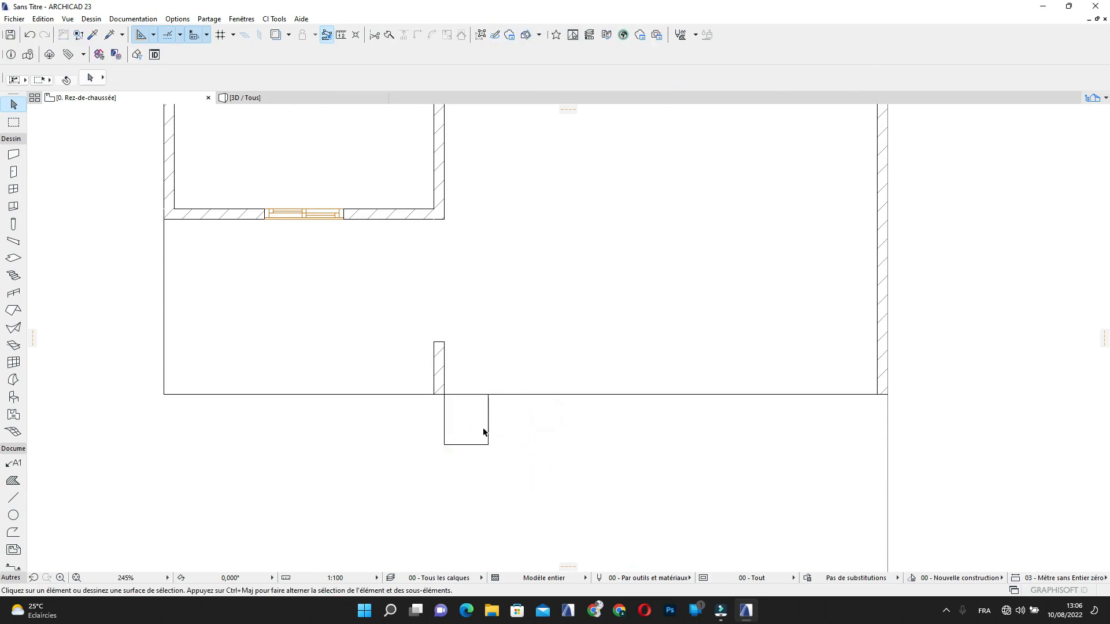
left_click(496, 415)
left_click(425, 454)
key("Delete")
Draw a closed rectangular polyline from the wall stub's outer corner to the outer wall's inner corner, extending 50 outward
left_click(14, 532)
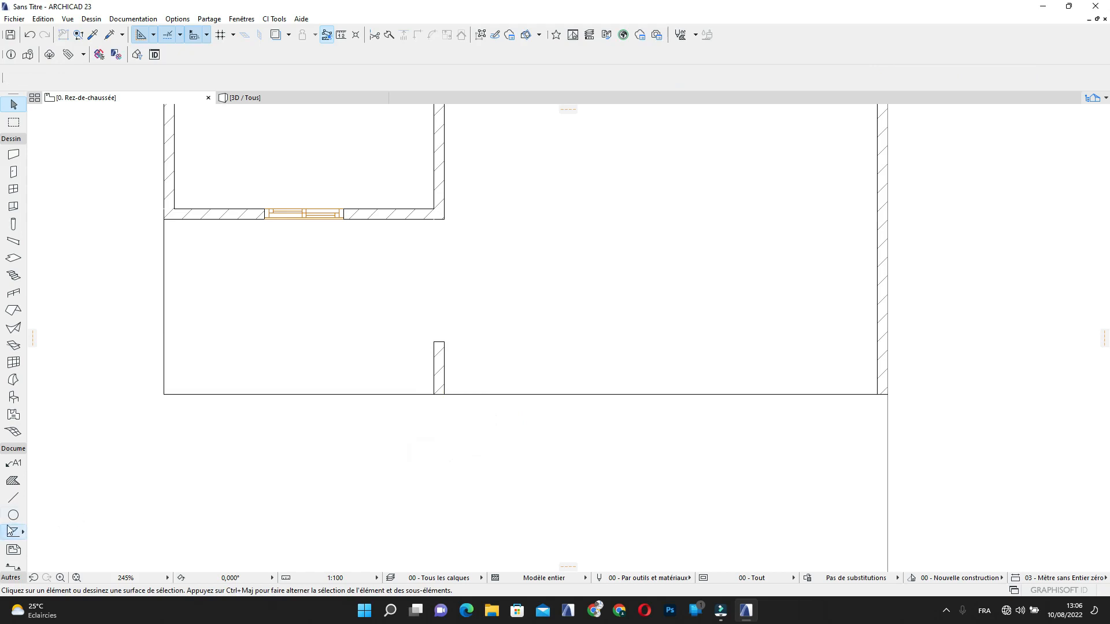
left_click(444, 394)
scroll(706, 448, "up", 1)
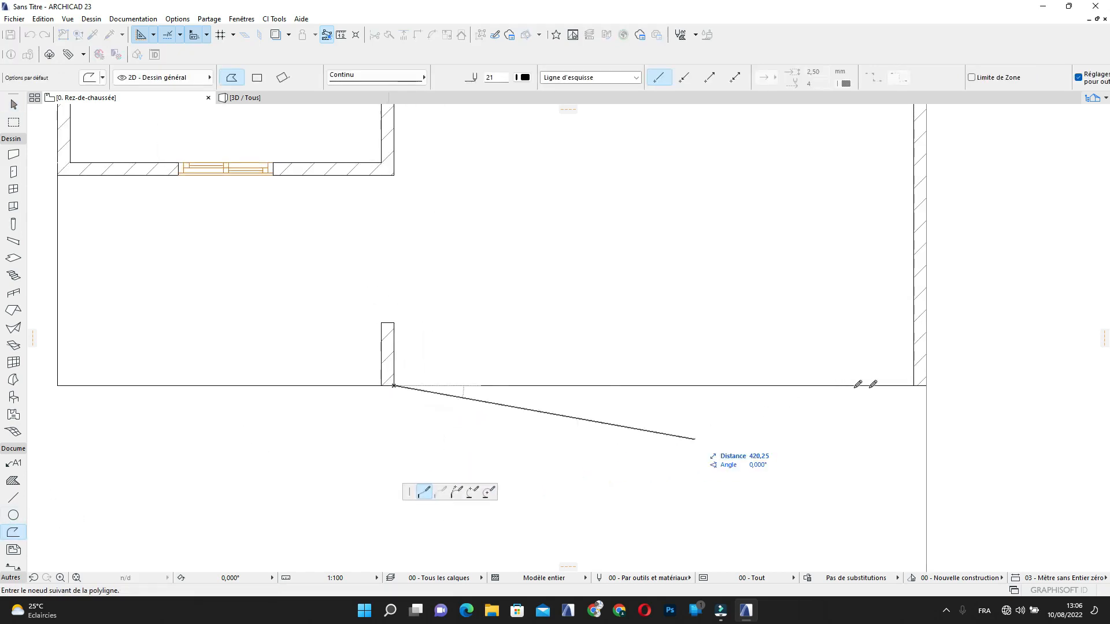
left_click(914, 385)
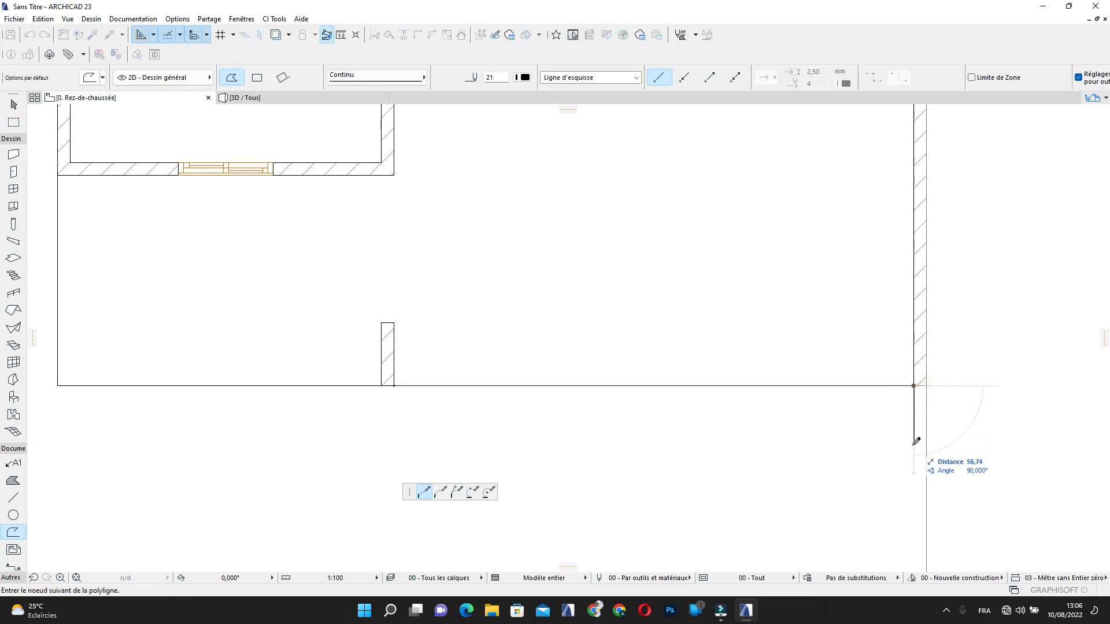
type("50")
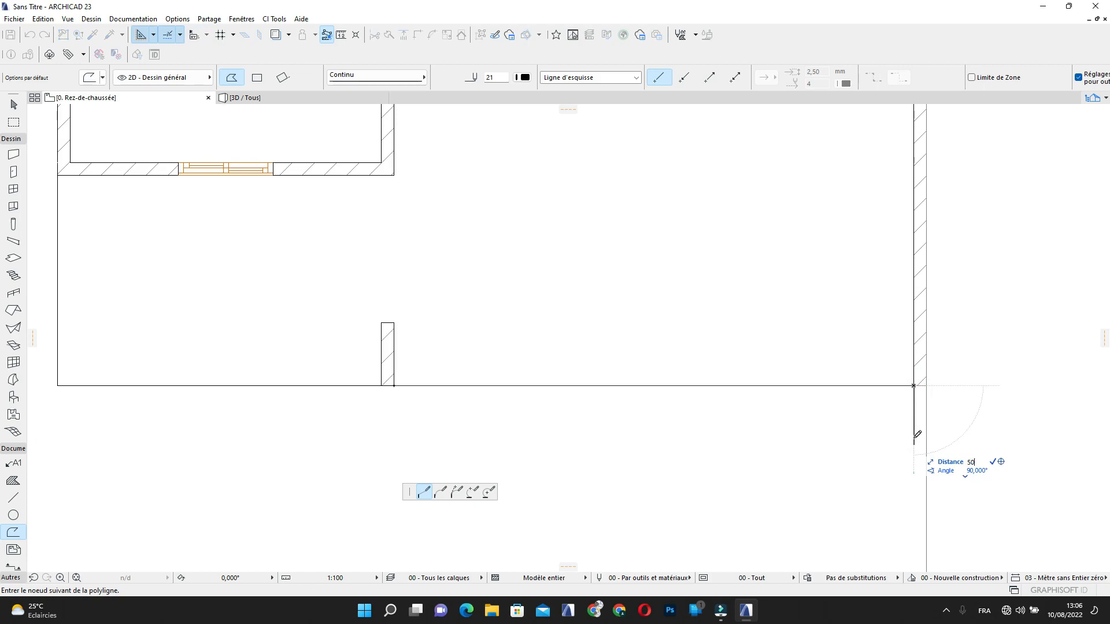
key("Return")
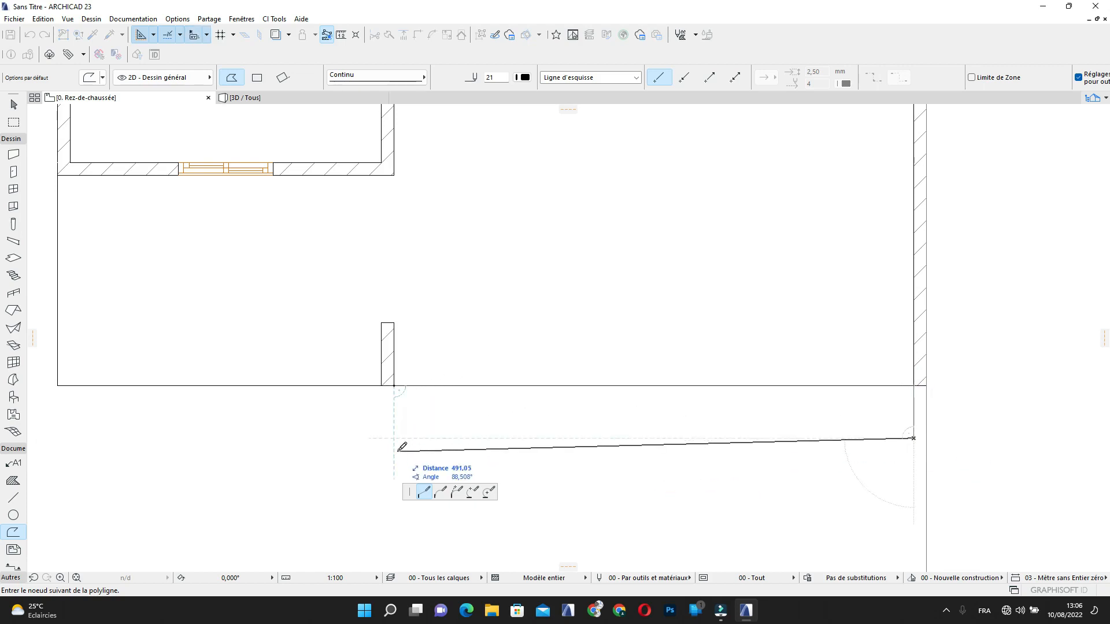
double_click(393, 384)
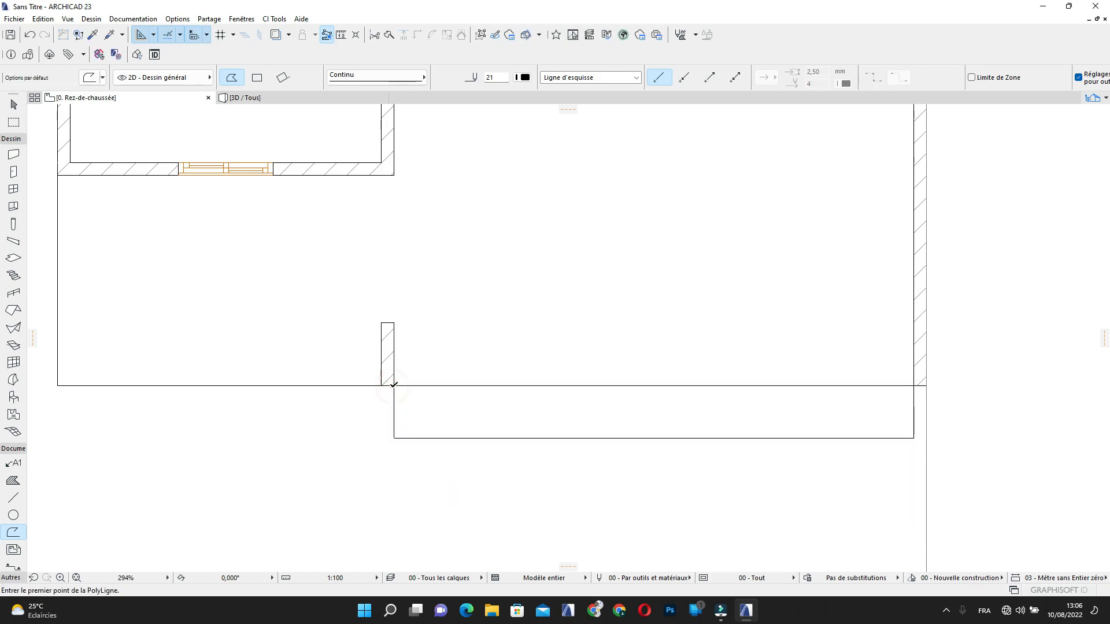
right_click(393, 384)
key("Escape")
scroll(713, 458, "down", 2)
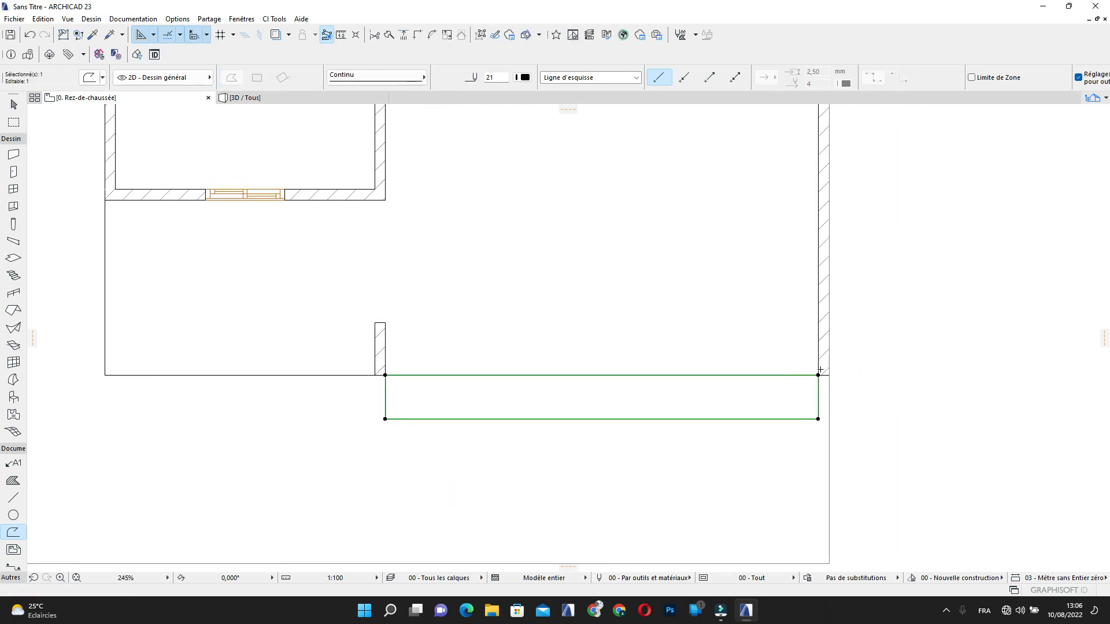
key("Escape")
key("Escape")
Move the polyline rectangle 25 straight outward from the front edge line
left_click(818, 405)
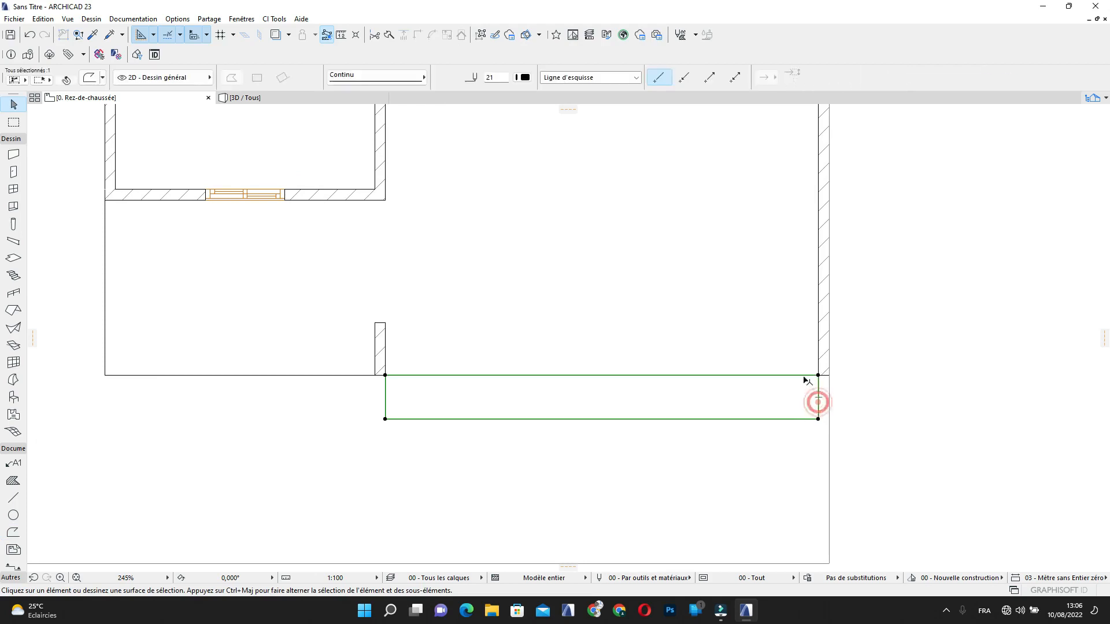
left_click_drag(803, 377, 807, 400)
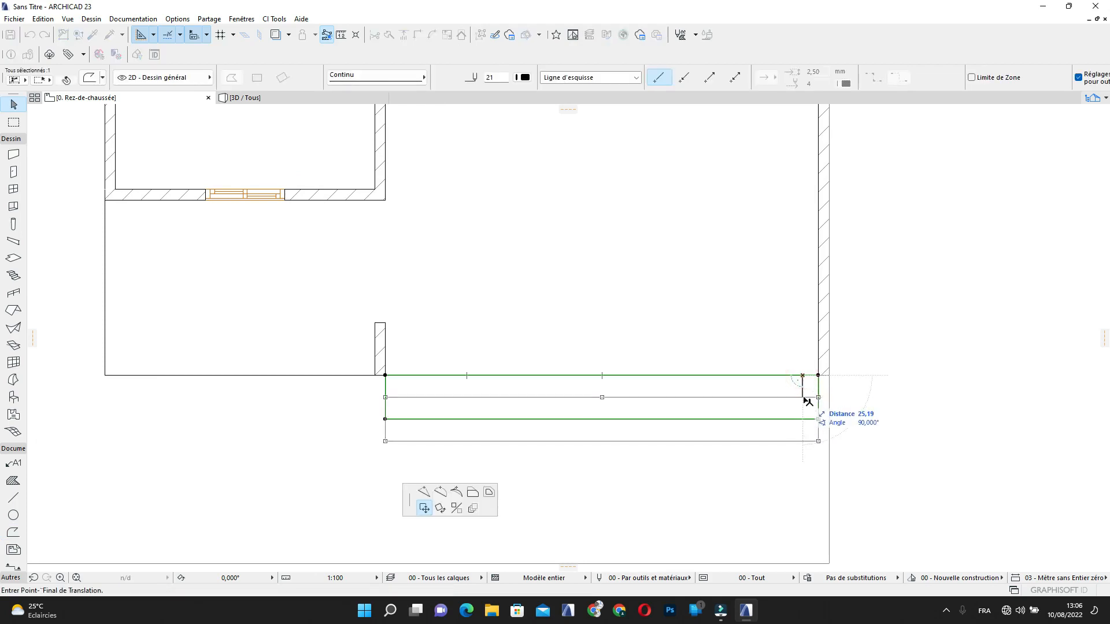
type("2,")
type("5")
key("Return")
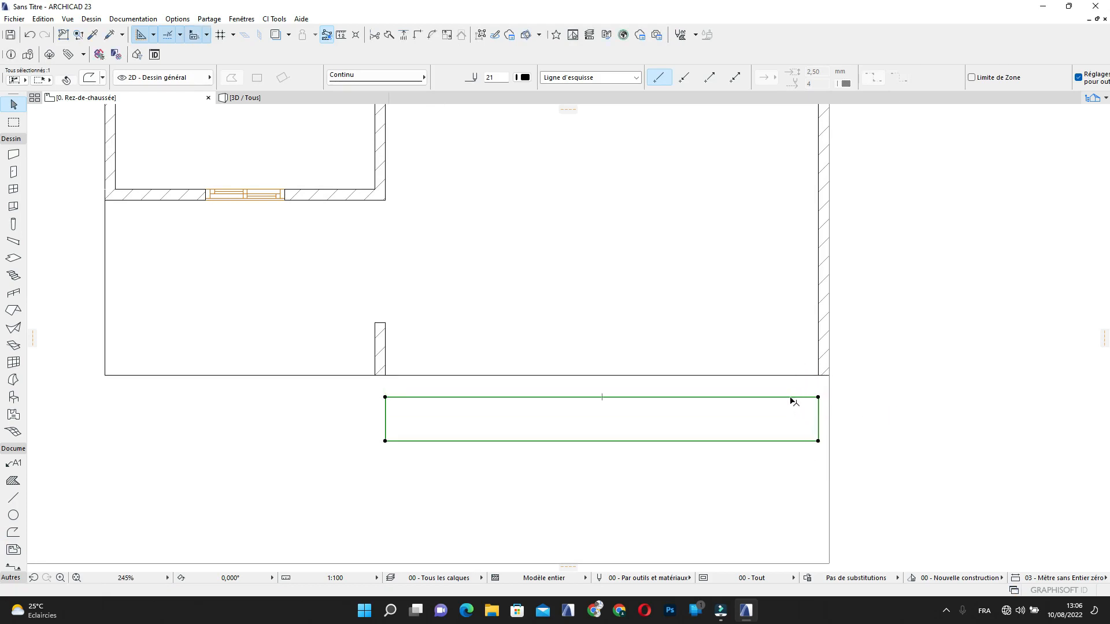
Copy the polyline rectangle 17 farther outward, perpendicular to the front edge
left_click(791, 397)
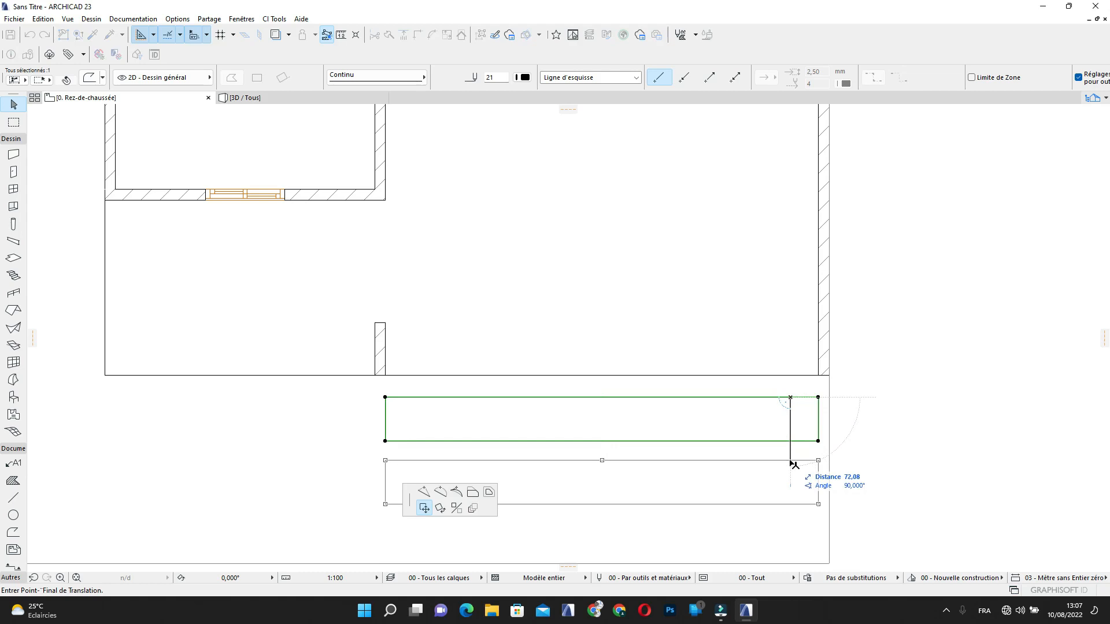
key("ctrl")
type("17")
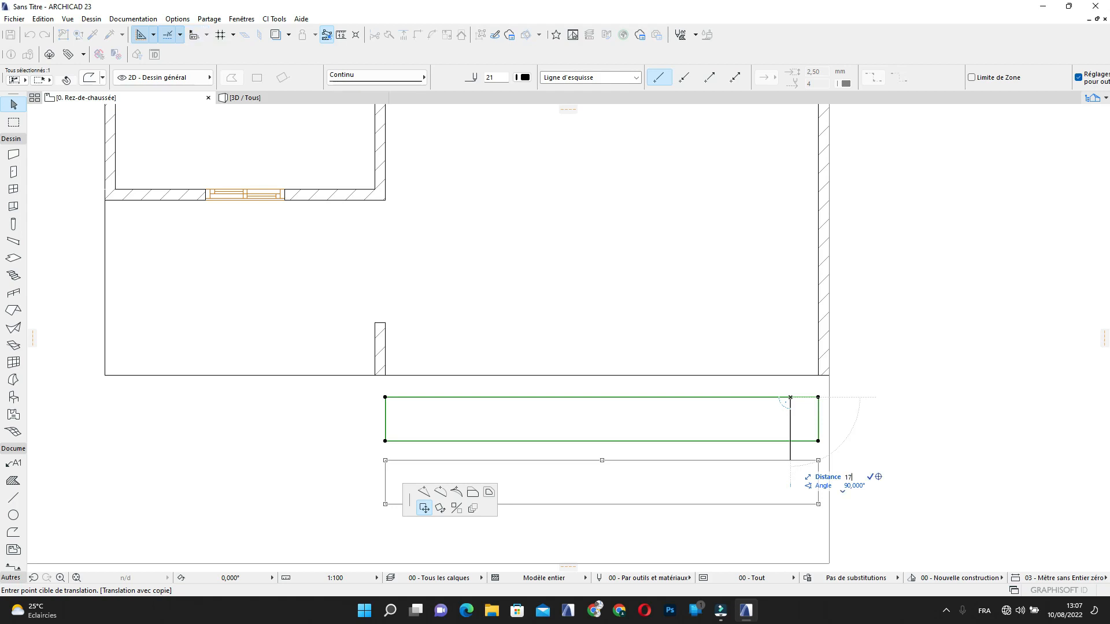
key("Return")
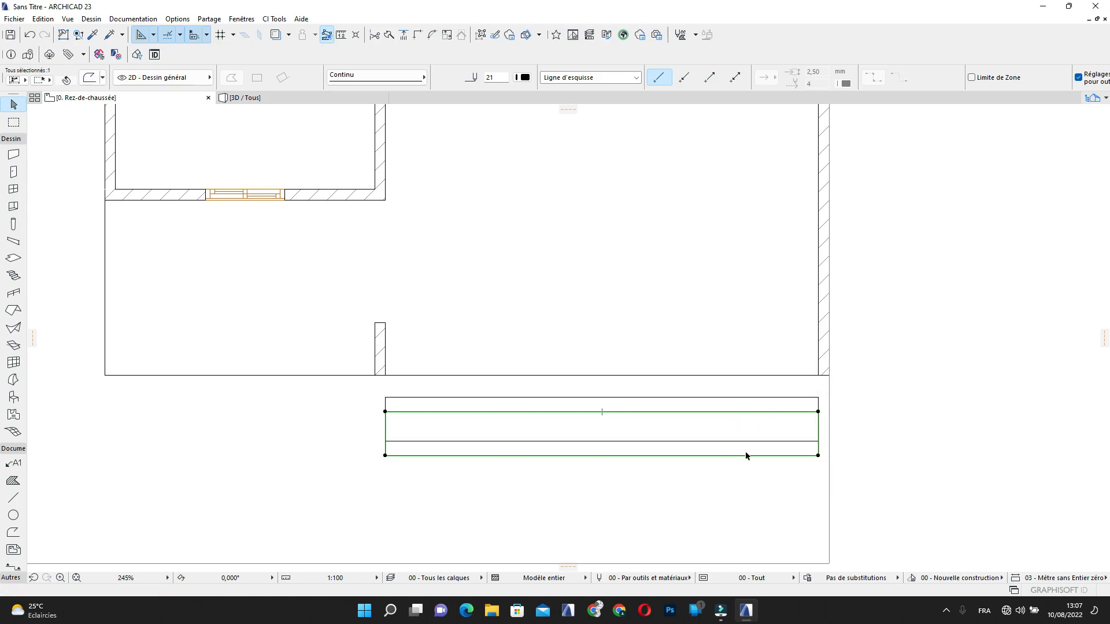
Move the copied rectangle onto the first rectangle's outer edge, then 25 farther straight outward to leave a gap between them
left_click(725, 411)
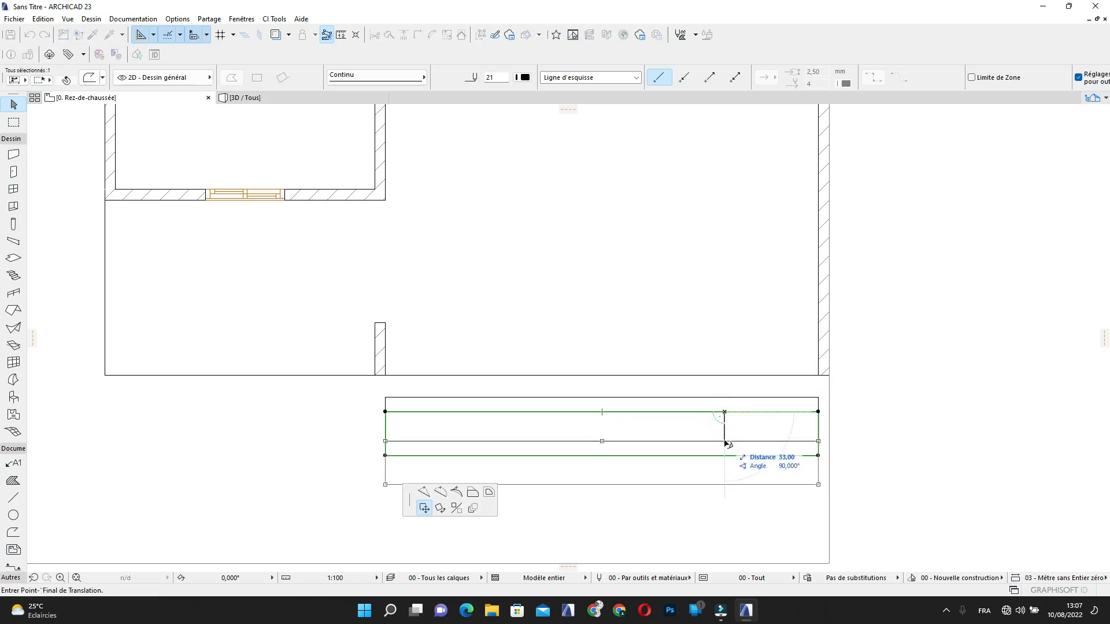
left_click(727, 441)
left_click(724, 441)
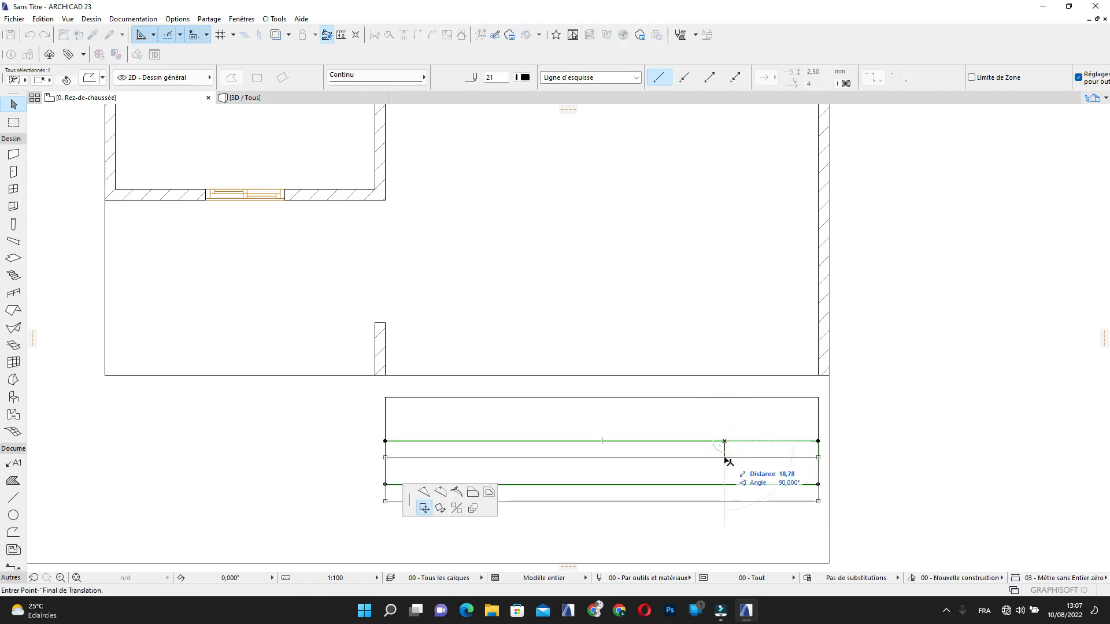
type("25")
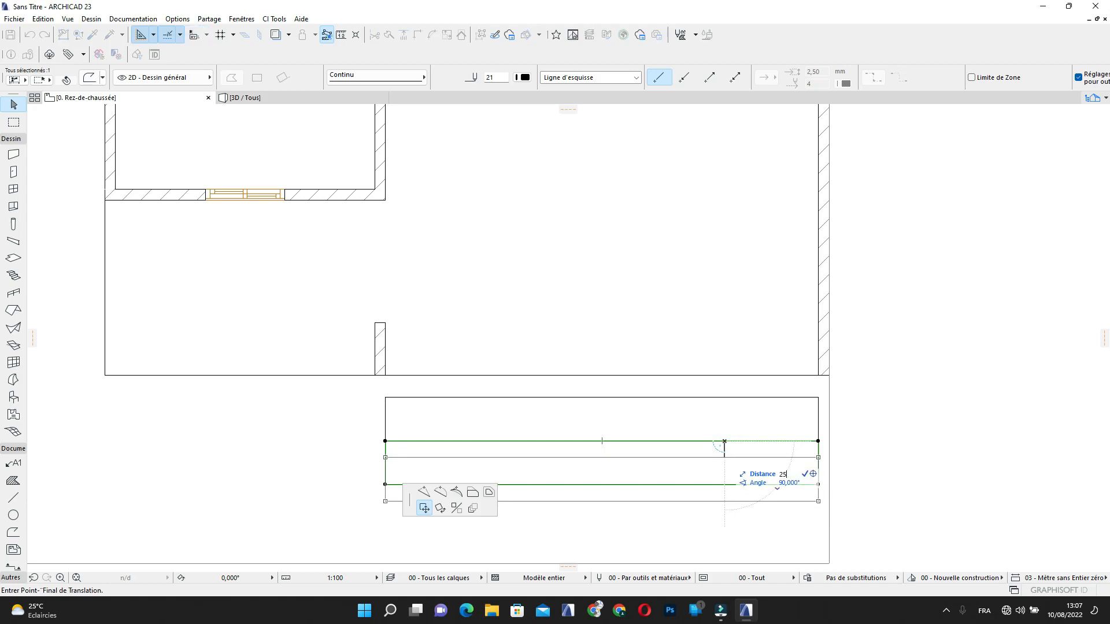
key("Return")
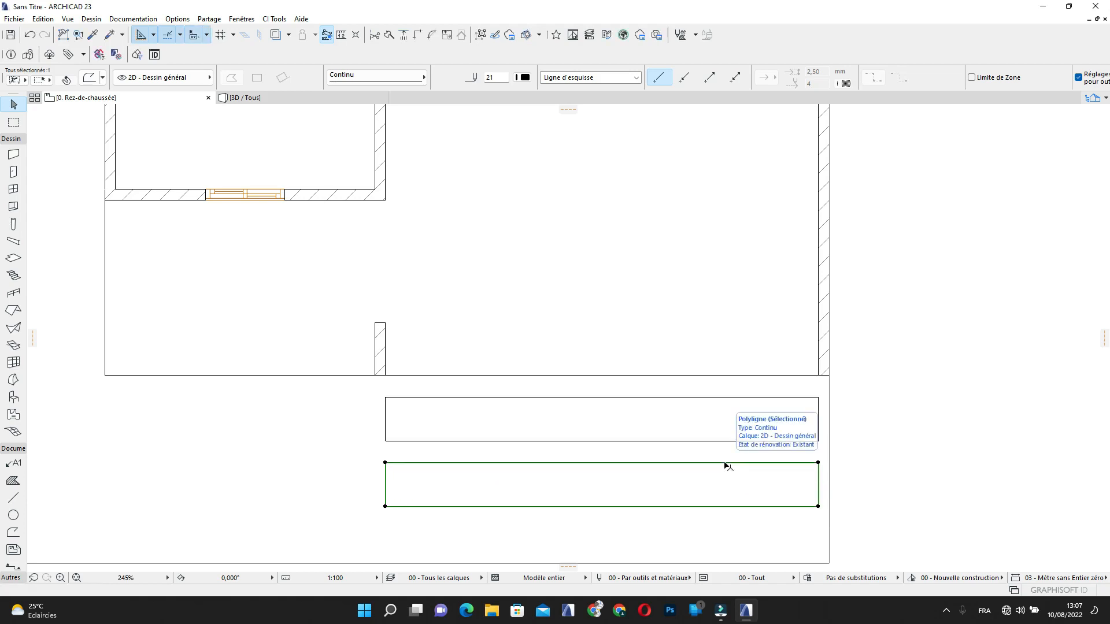
scroll(752, 490, "down", 2)
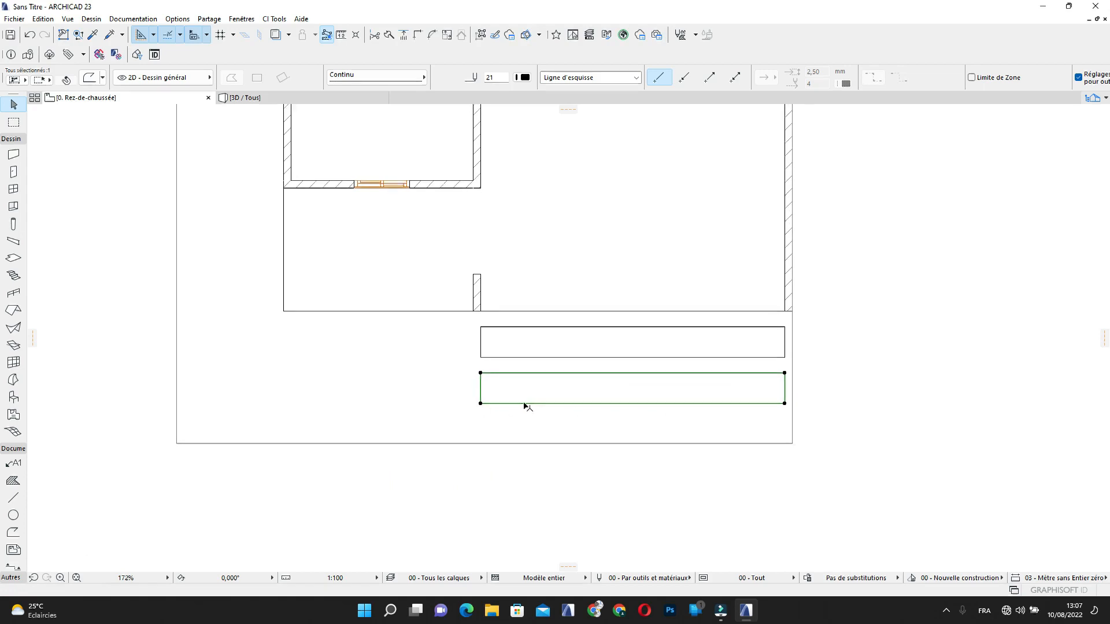
scroll(537, 400, "up", 2)
middle_click_drag(550, 396, 533, 355)
middle_click_drag(722, 353, 722, 379)
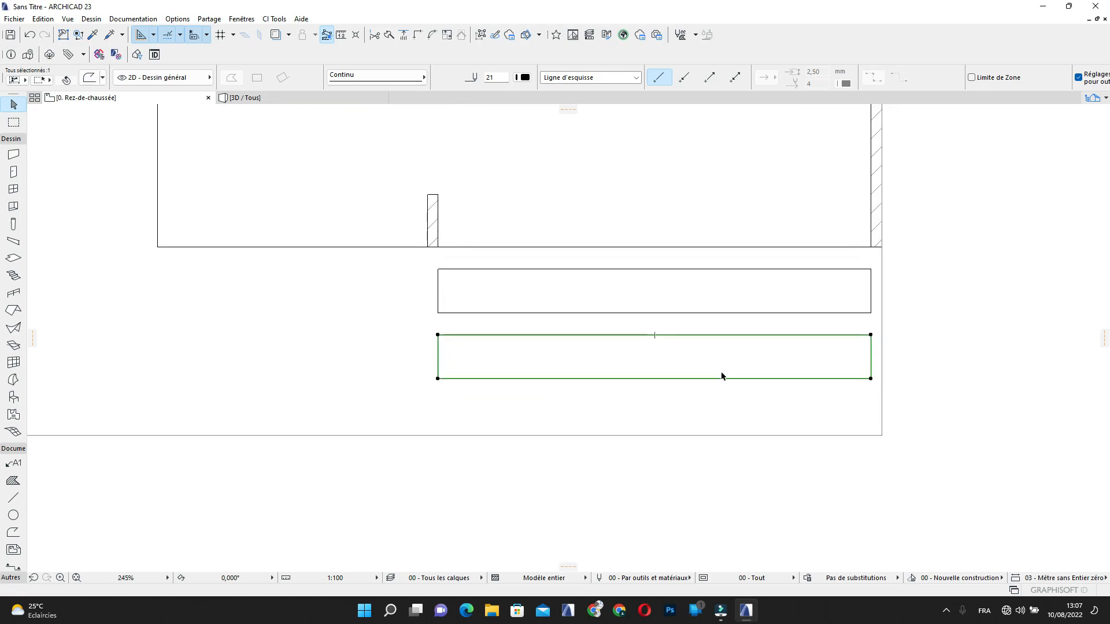
key("Escape")
Look over the floor plan from the front rectangles back to the rear plot boundary
scroll(769, 359, "down", 1)
middle_click_drag(750, 328, 757, 502)
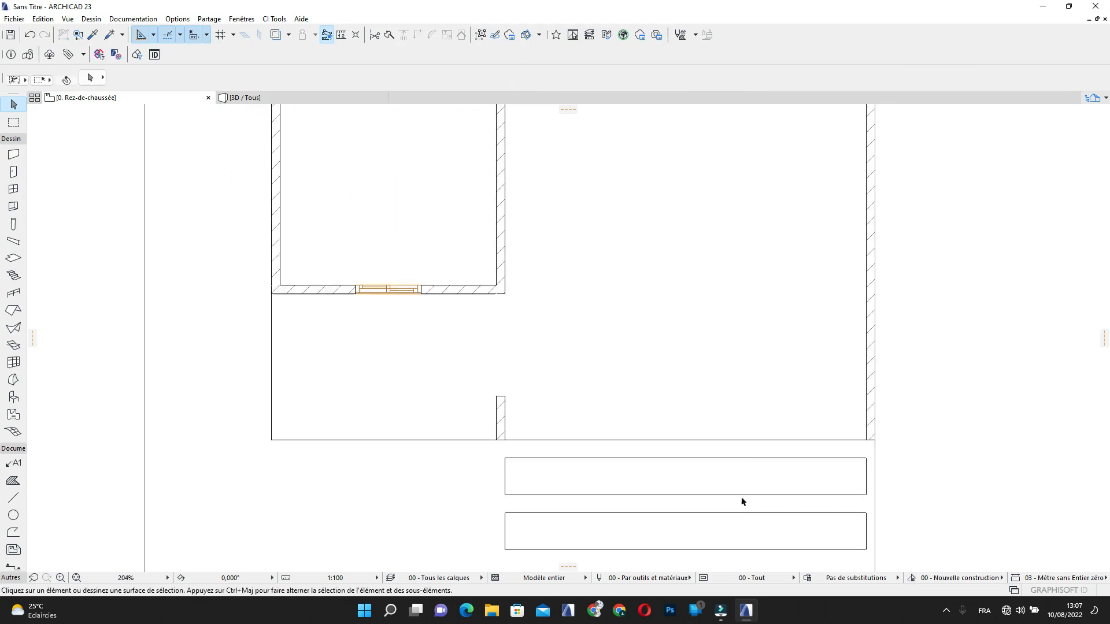
scroll(740, 408, "down", 3)
mouse_move(741, 404)
middle_mouse_down()
mouse_move(741, 480)
mouse_move(713, 401)
mouse_move(697, 439)
middle_mouse_up()
middle_click_drag(723, 287, 745, 412)
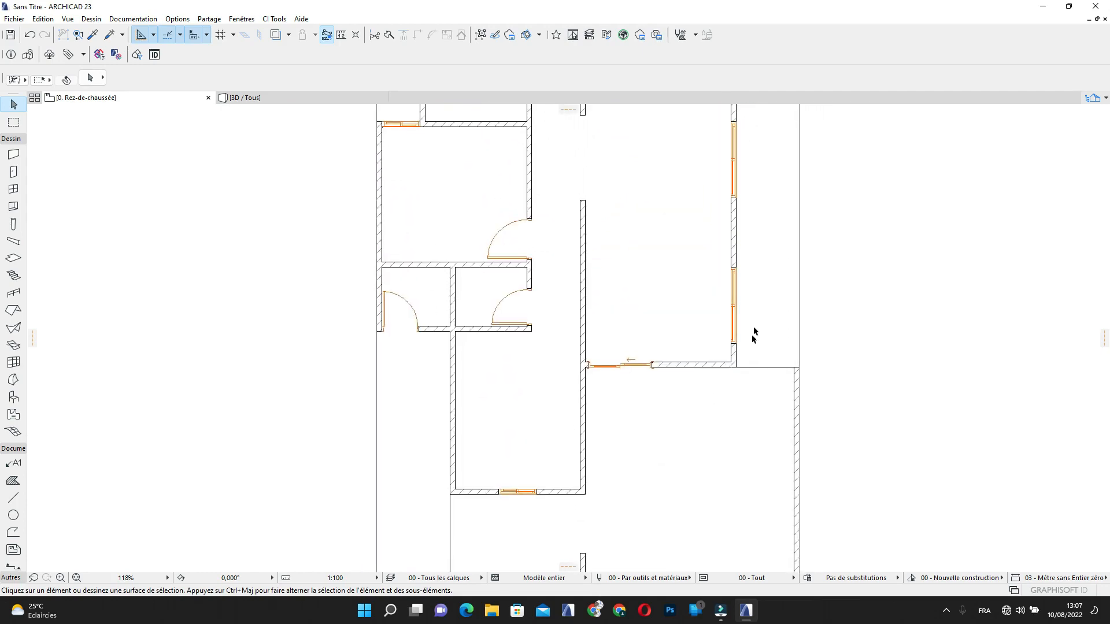
middle_click_drag(755, 334, 758, 366)
scroll(768, 375, "down", 2)
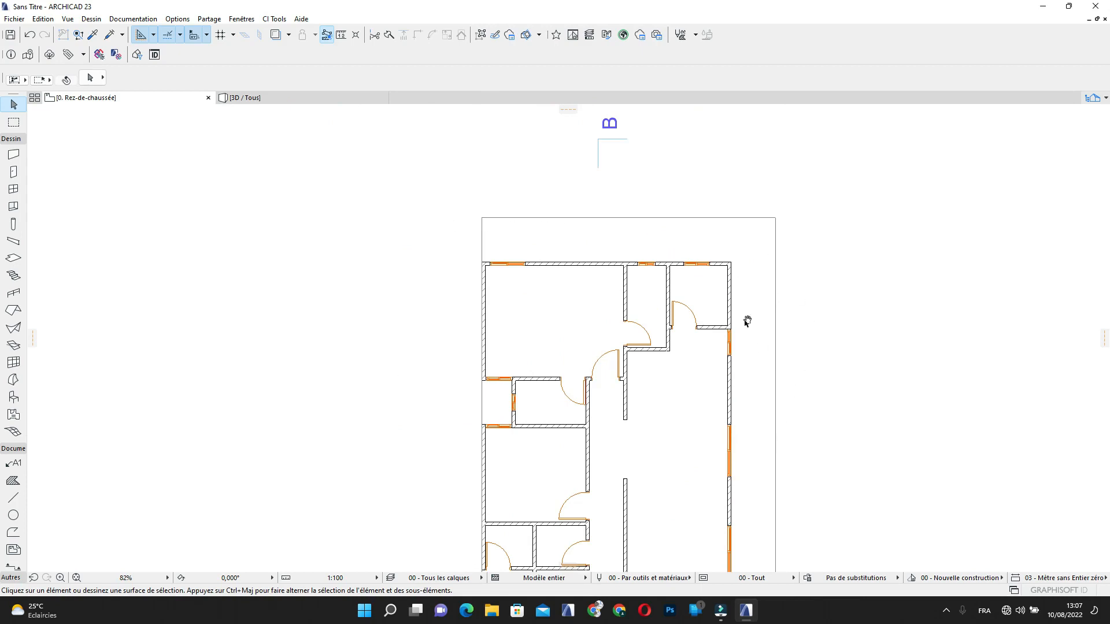
middle_click_drag(747, 322, 734, 276)
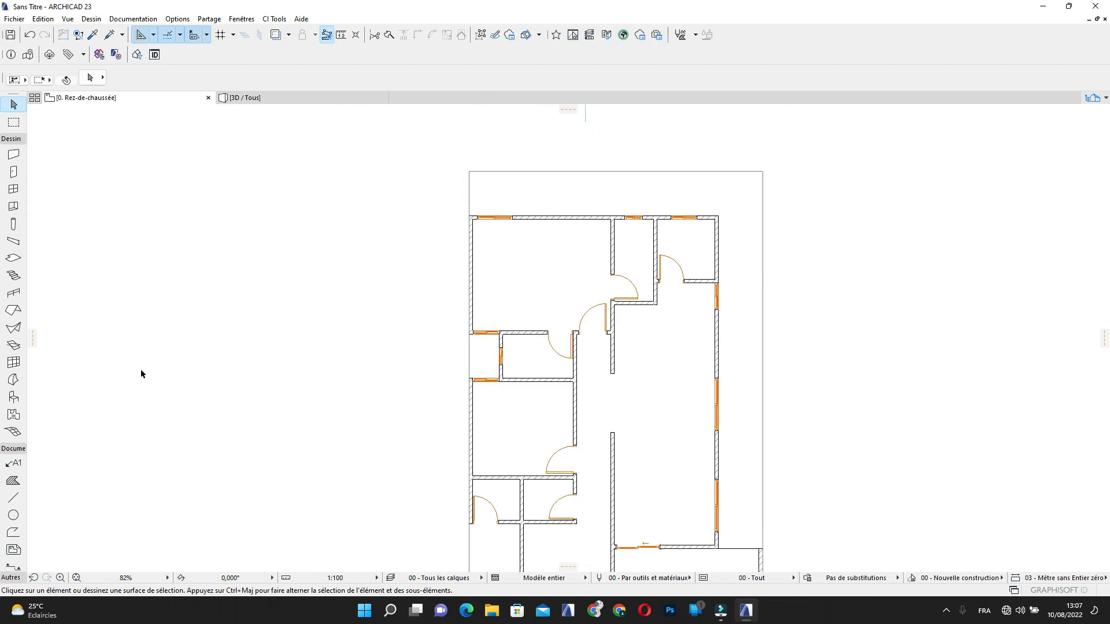
left_click(13, 498)
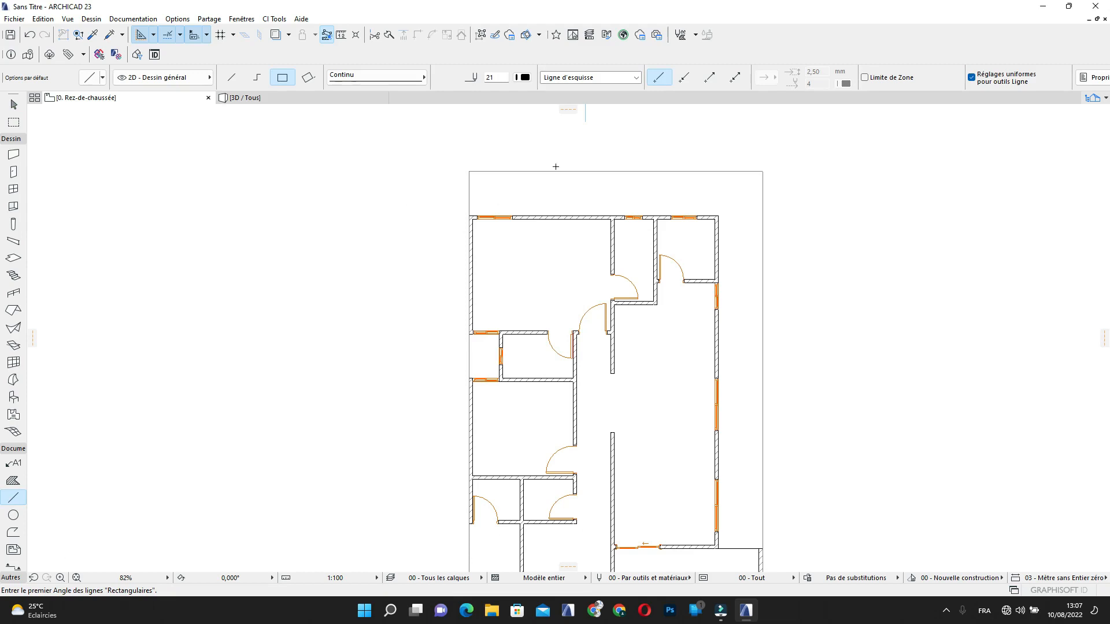
scroll(451, 154, "up", 2)
scroll(515, 191, "up", 4)
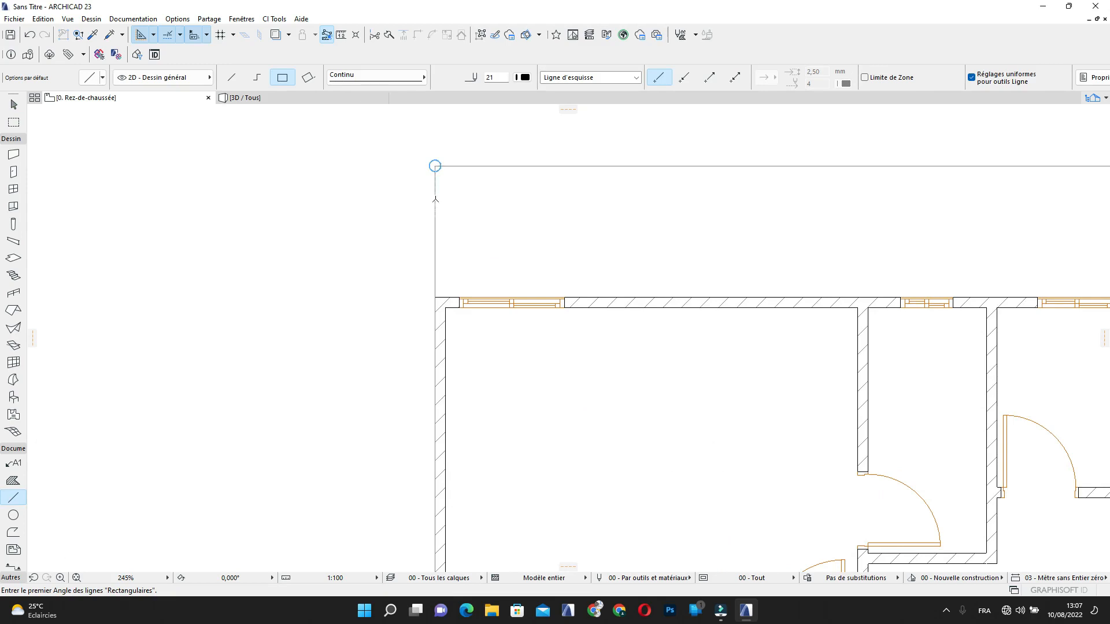
scroll(435, 200, "down", 1)
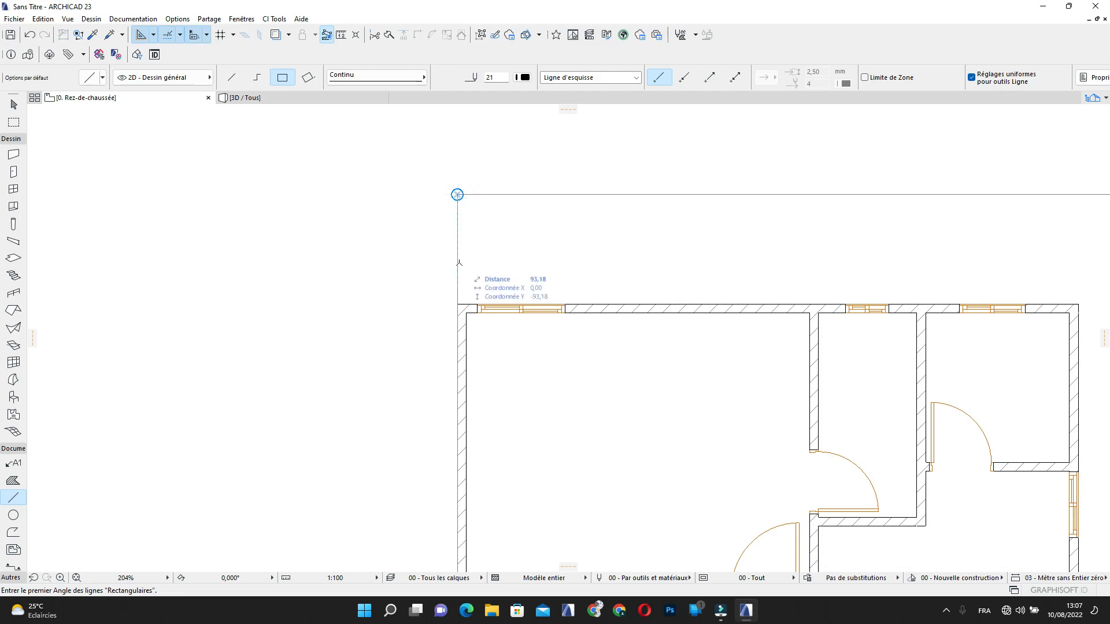
scroll(459, 263, "down", 1)
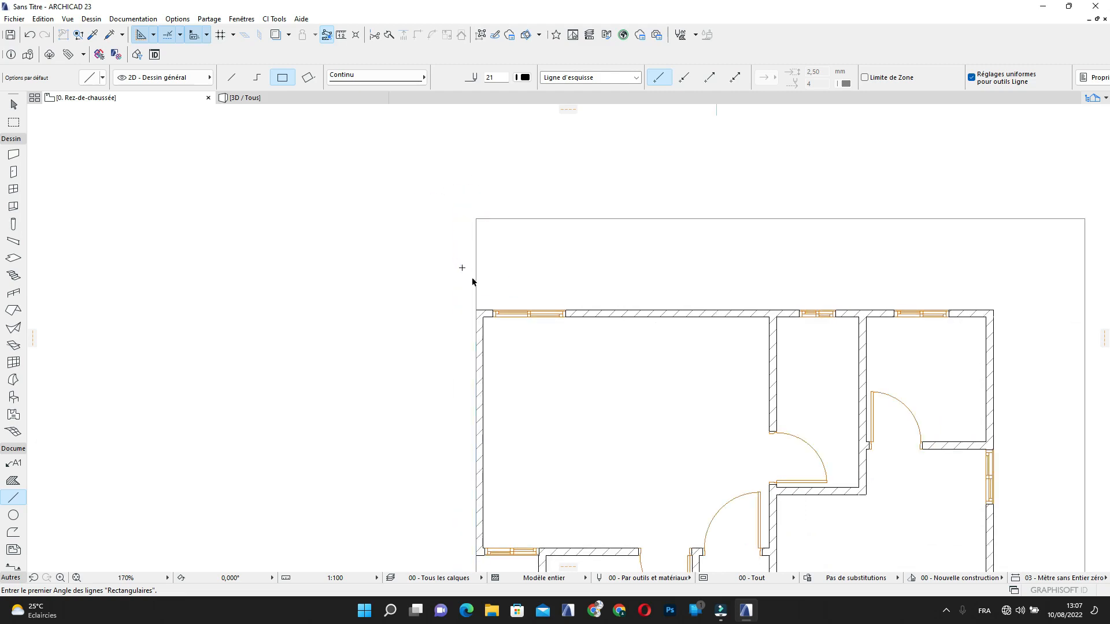
key("Escape")
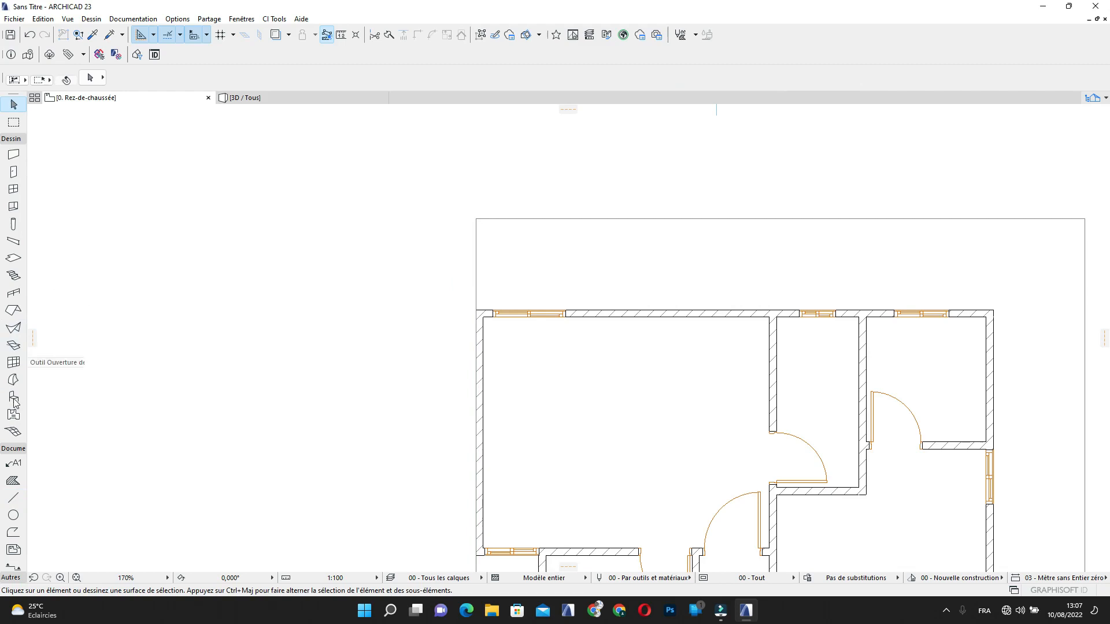
Draw a single line 60 long from the plot's rear corner along the side boundary toward the house
left_click(13, 498)
middle_click_drag(508, 242, 173, 210)
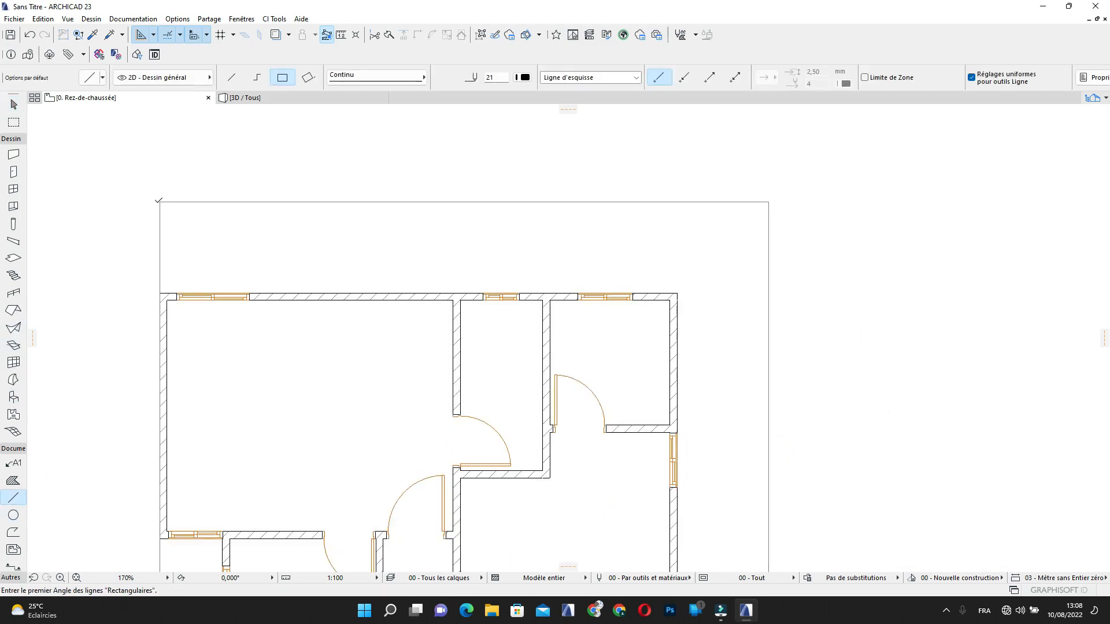
left_click(160, 201)
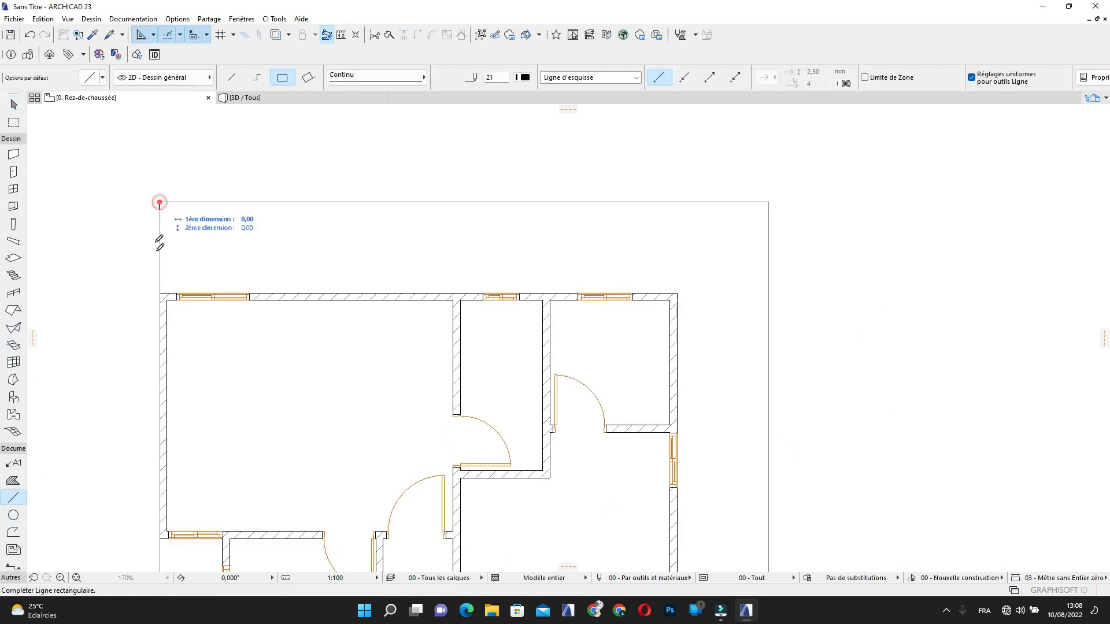
left_click(232, 77)
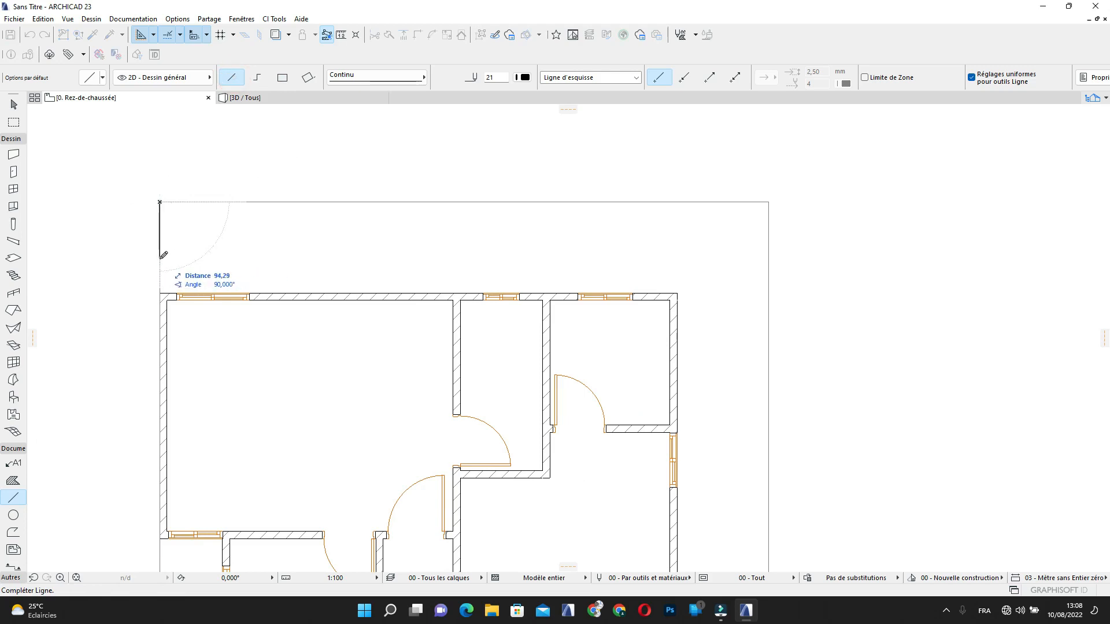
left_click(161, 255)
type("60")
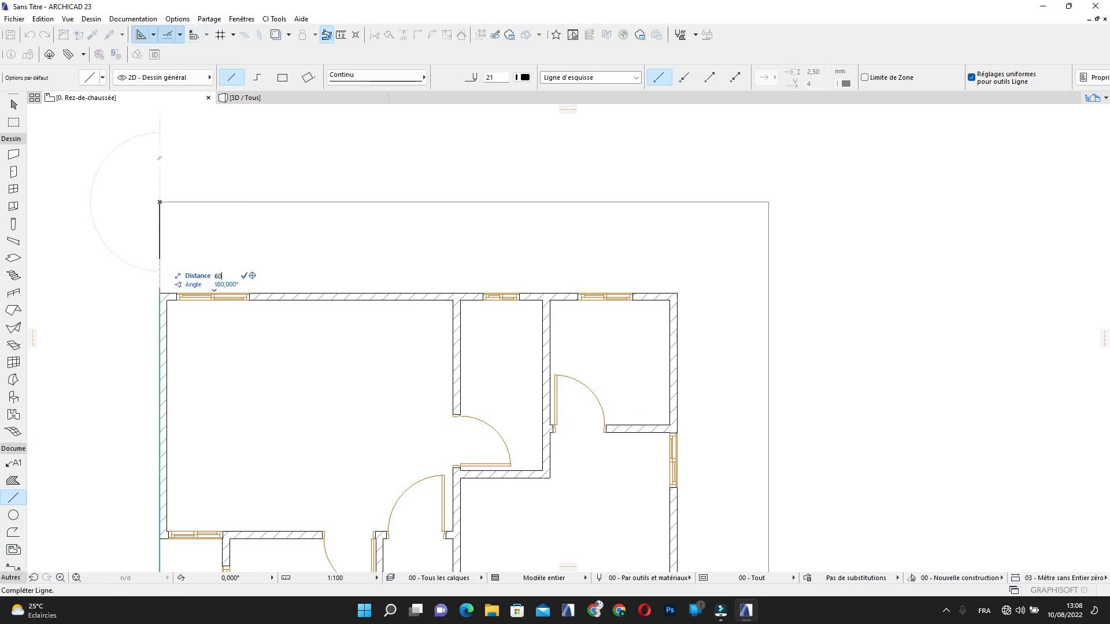
key("Return")
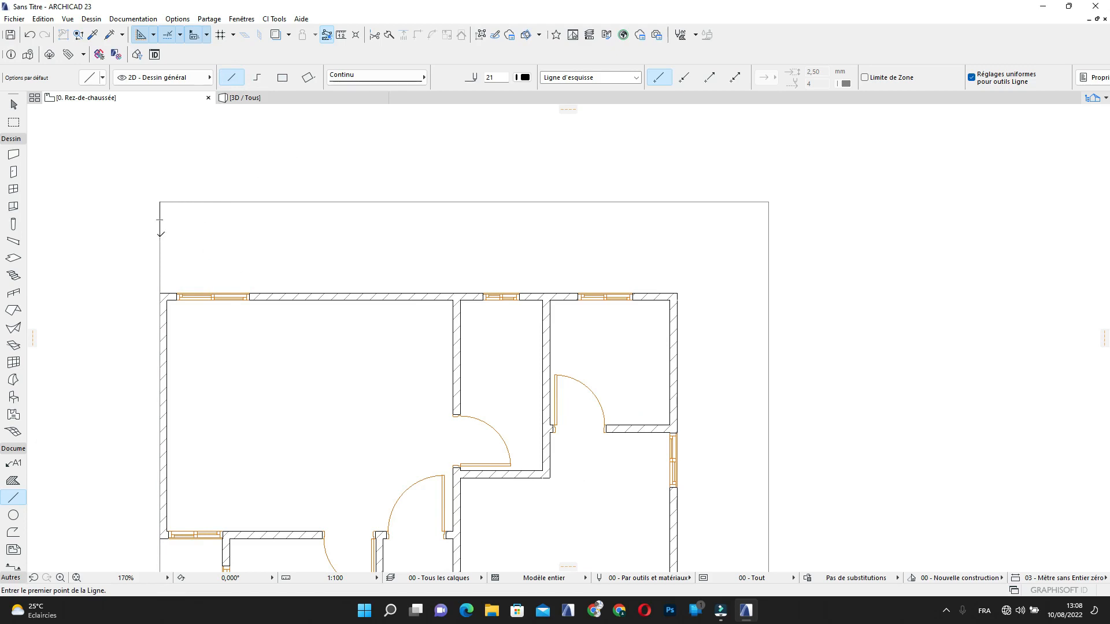
Draw a polyline from the end of the short line straight across the rear yard to the opposite plot boundary
left_click(160, 238)
left_click(257, 77)
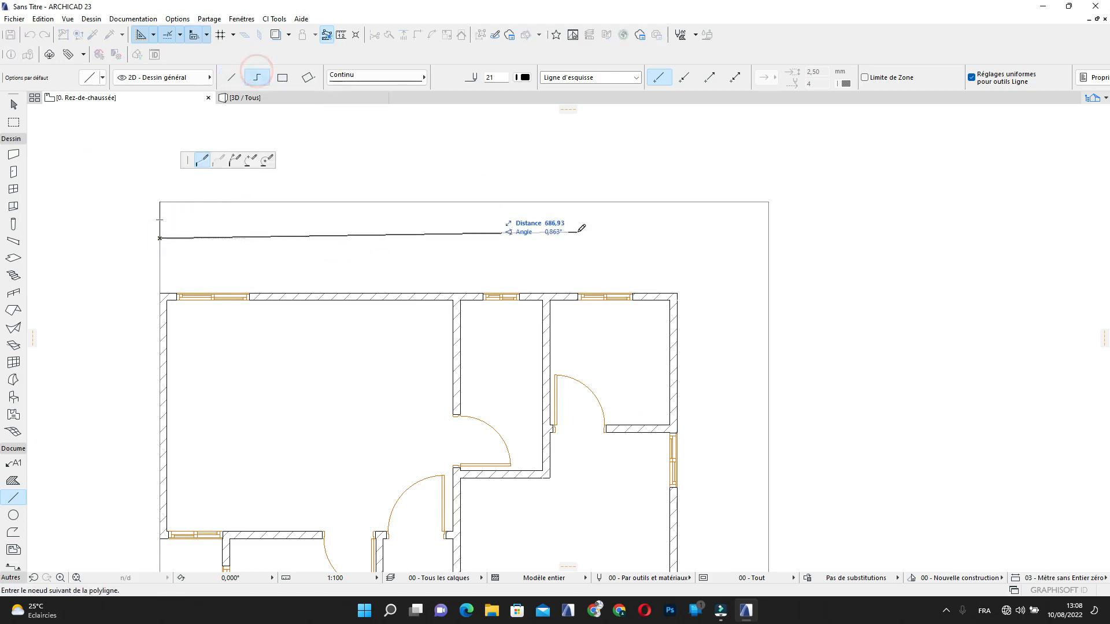
left_click(771, 237)
right_click(769, 237)
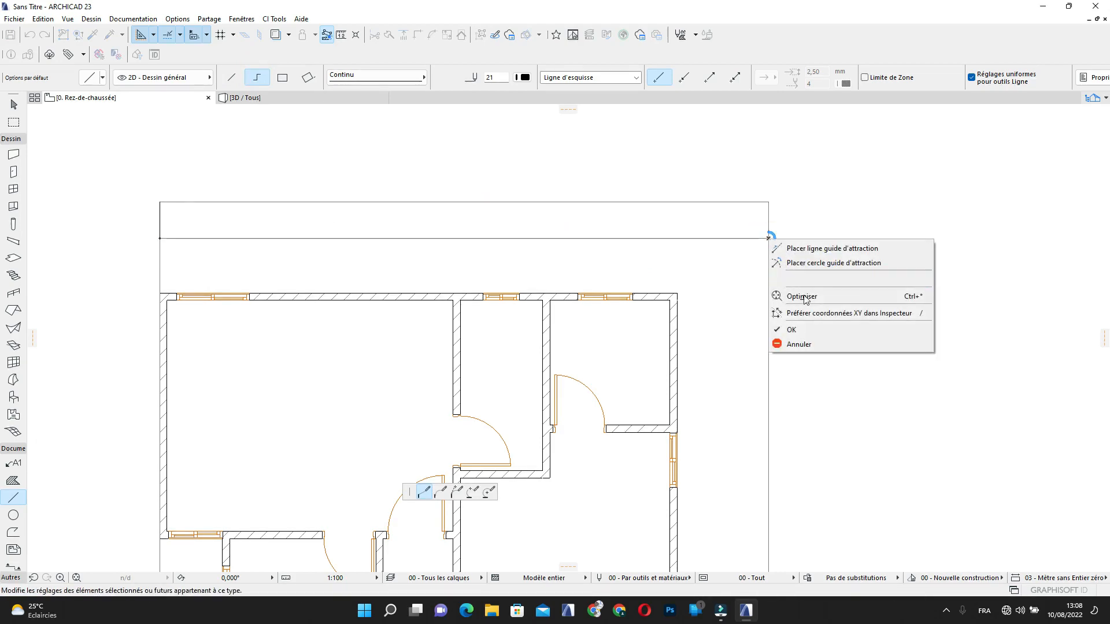
left_click(810, 330)
Delete the two-leaf sliding window in the outer side wall, directly beside the small rear corner room's partition
scroll(665, 286, "down", 4)
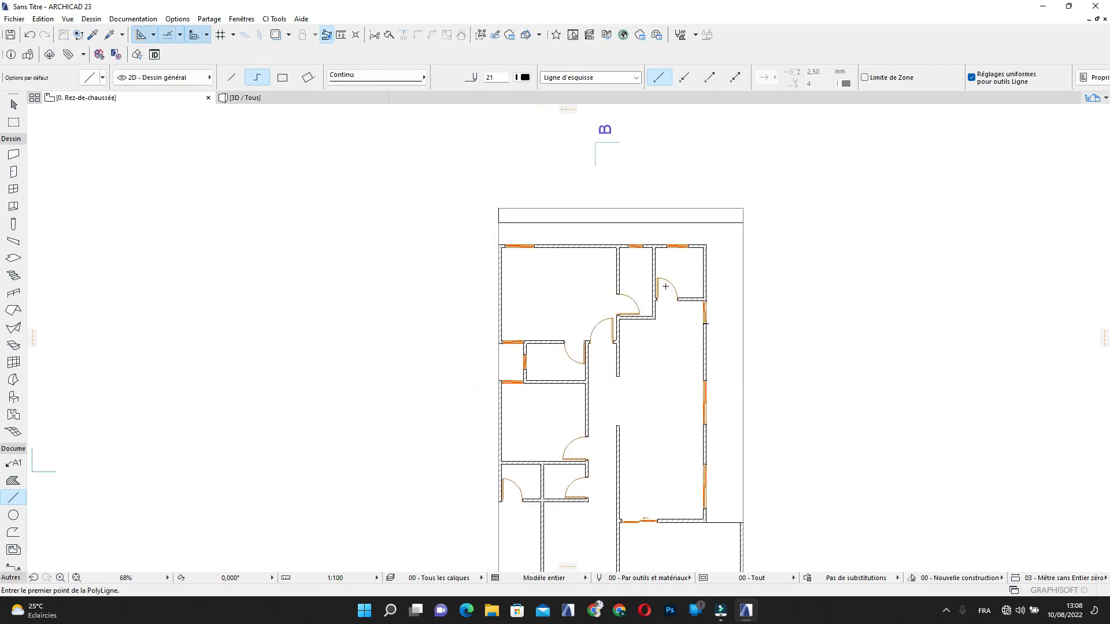
scroll(714, 275, "up", 3)
middle_click_drag(746, 319, 663, 264)
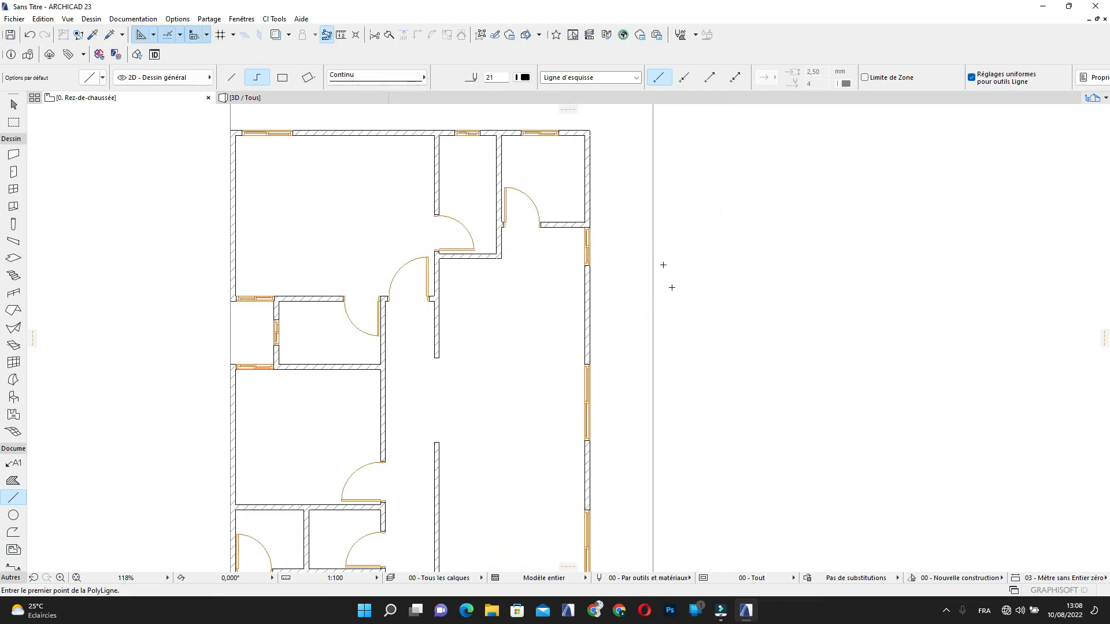
middle_click_drag(620, 320, 562, 252)
key("Escape")
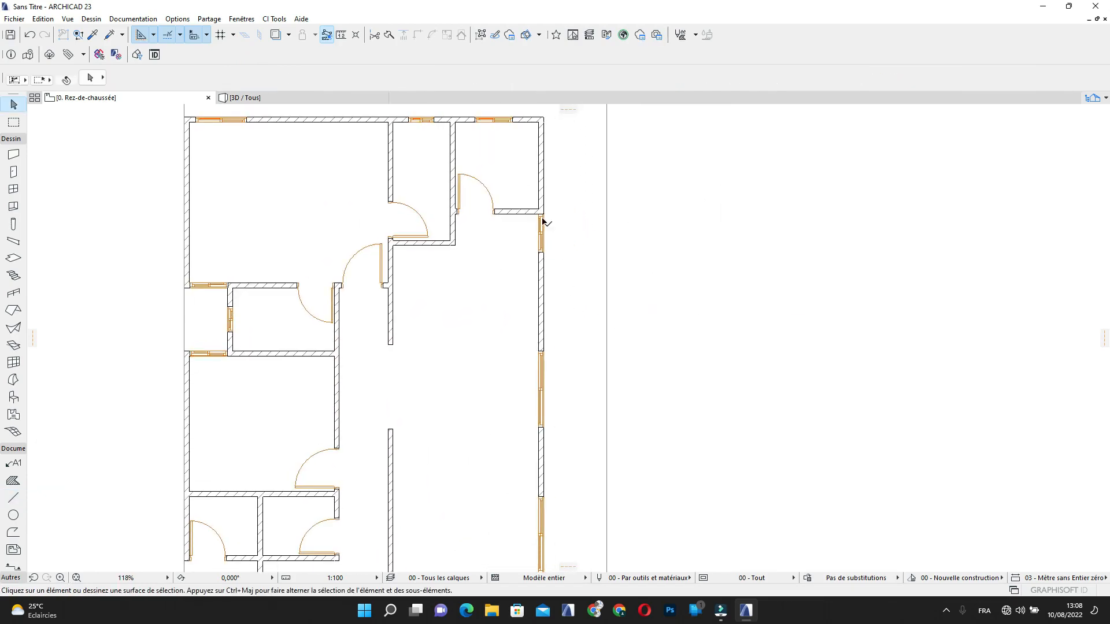
scroll(555, 228, "up", 3)
left_click(546, 244)
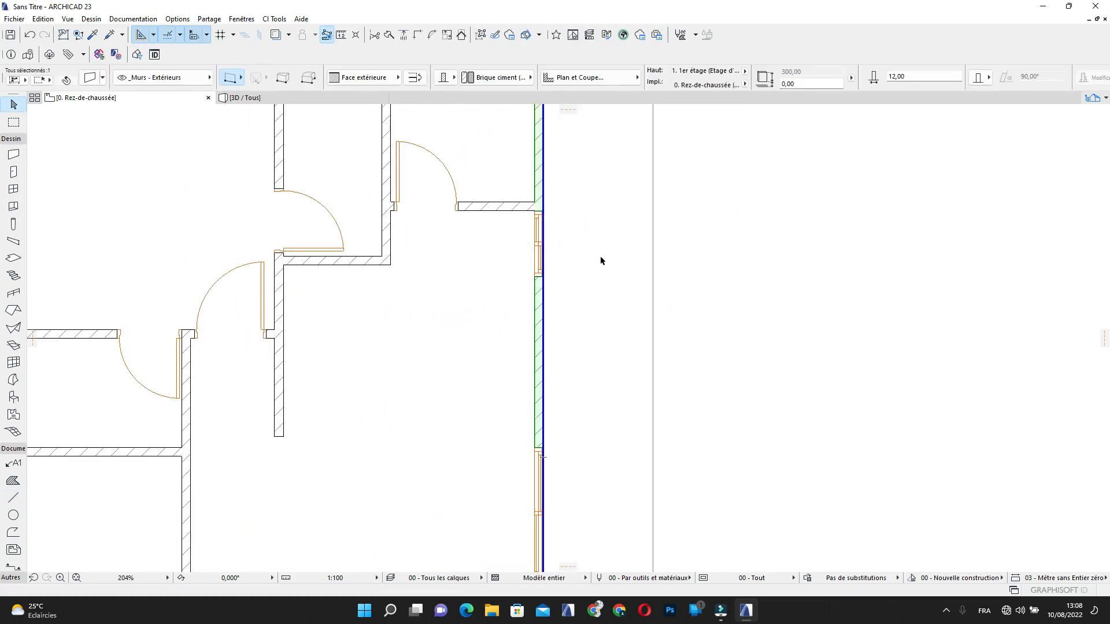
left_click(559, 252)
left_click(536, 245)
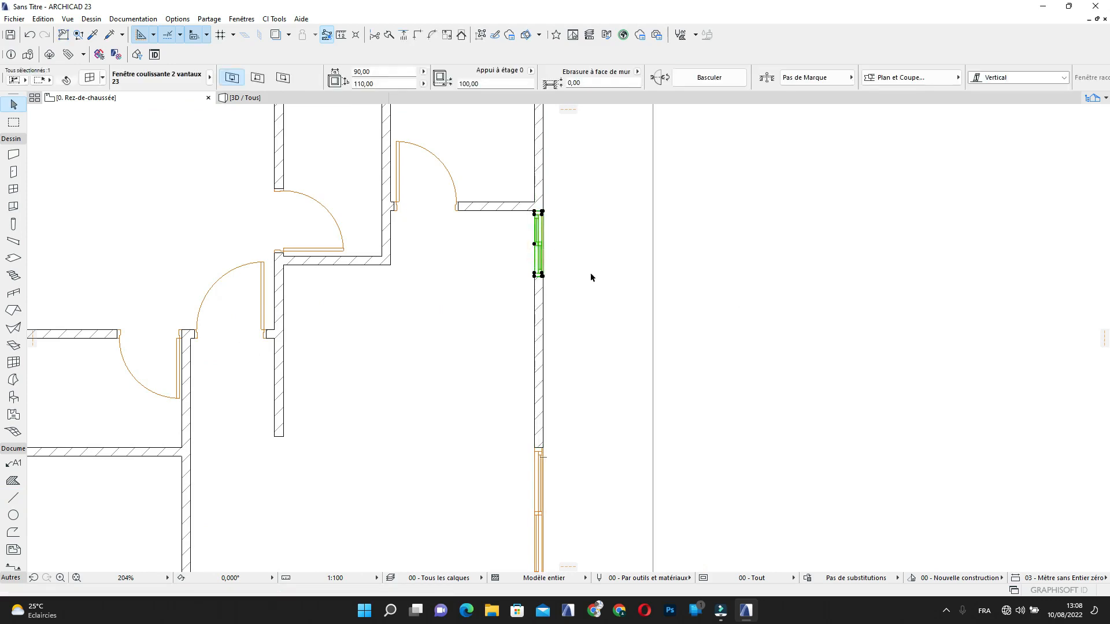
key("Delete")
Pick up the settings of the hinged door in the small rear corner room as the door defaults
scroll(503, 226, "up", 1)
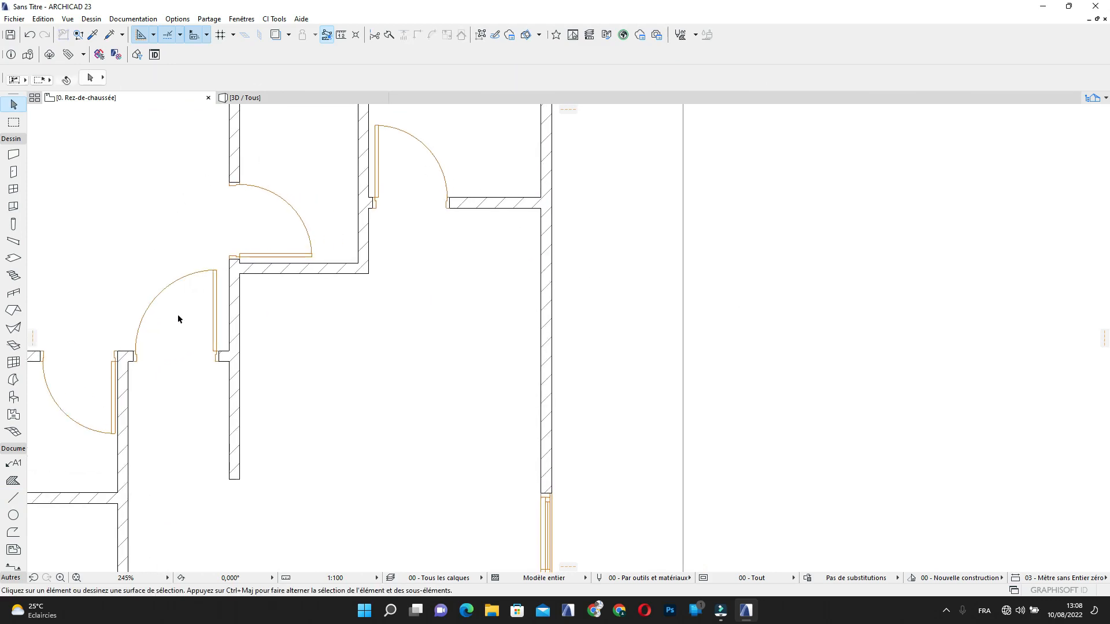
scroll(224, 289, "down", 2)
middle_click_drag(257, 229, 290, 233)
scroll(350, 228, "up", 3)
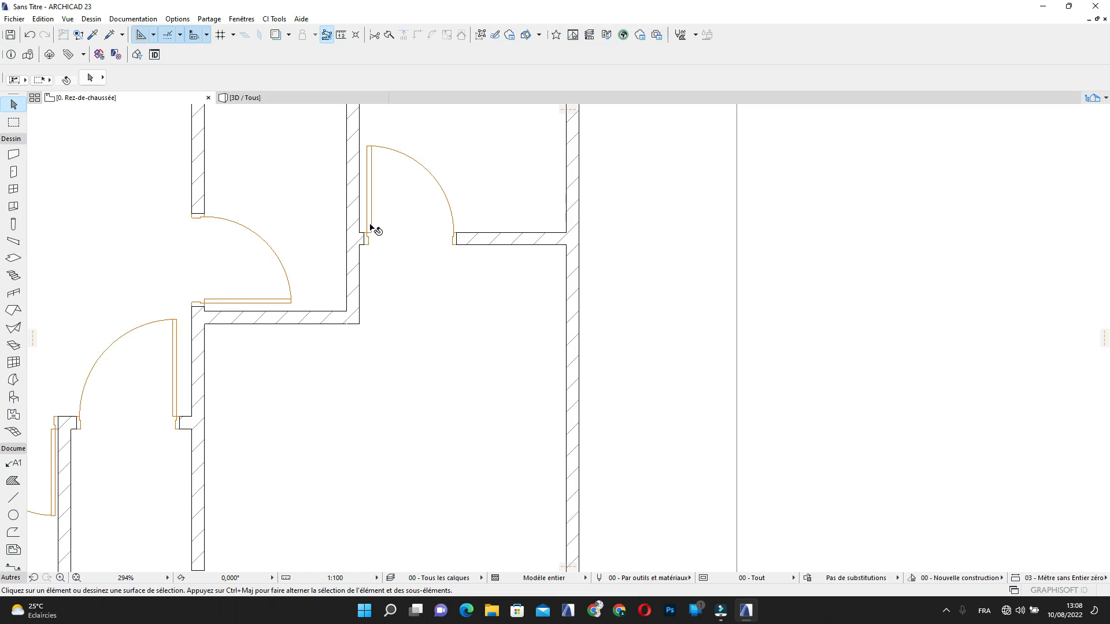
left_click(381, 215, "alt")
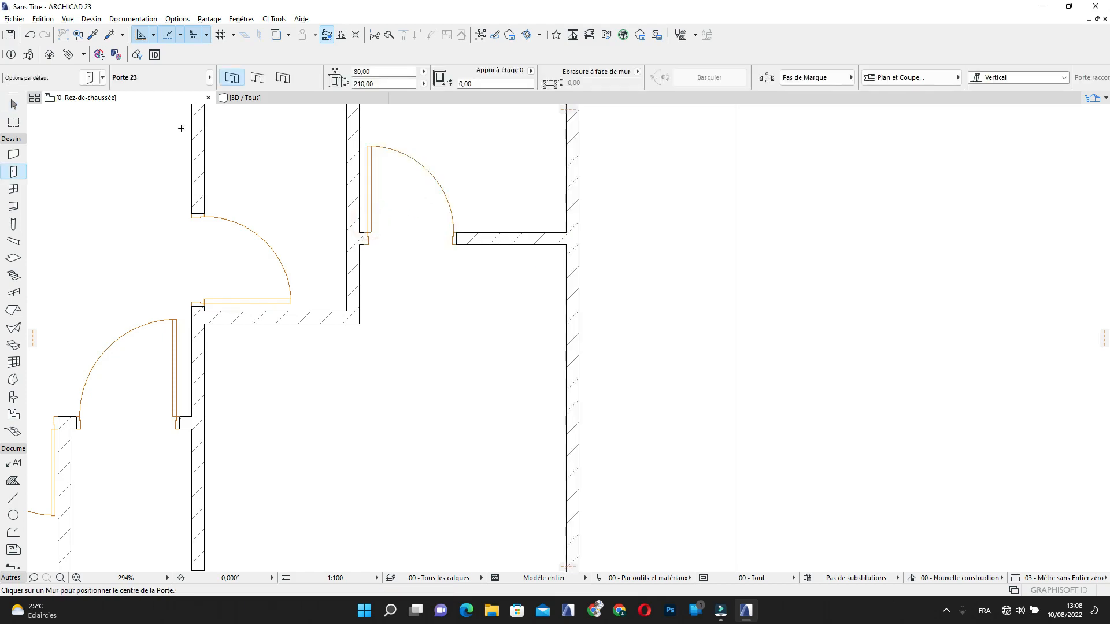
Change the door leaf style to A carreaux in the default settings of the hinged door Porte 23
left_click(91, 80)
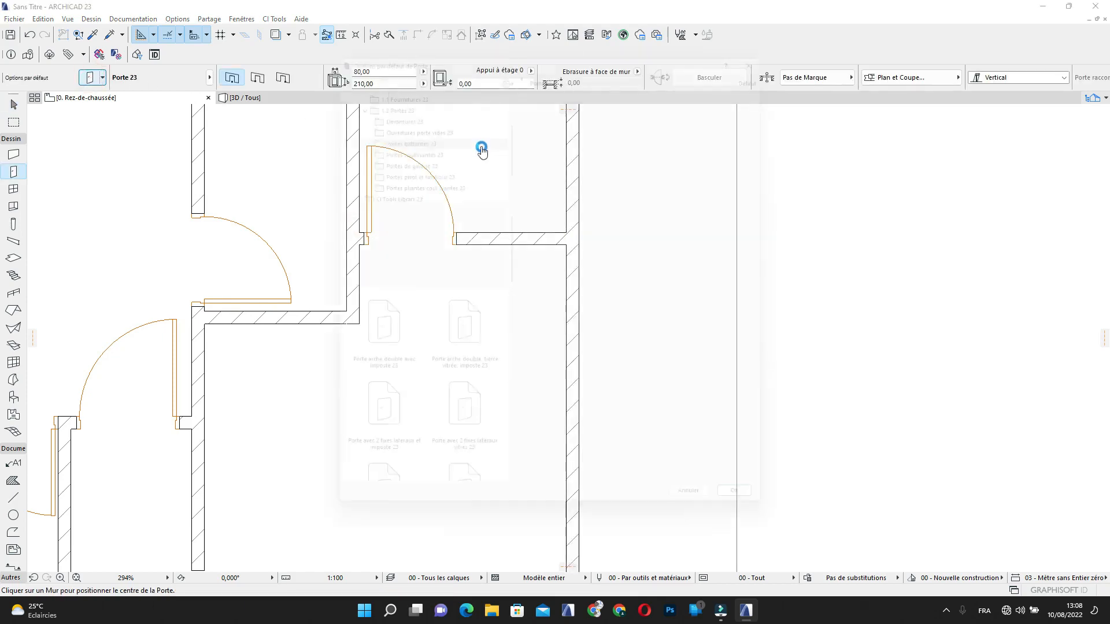
left_click(781, 252)
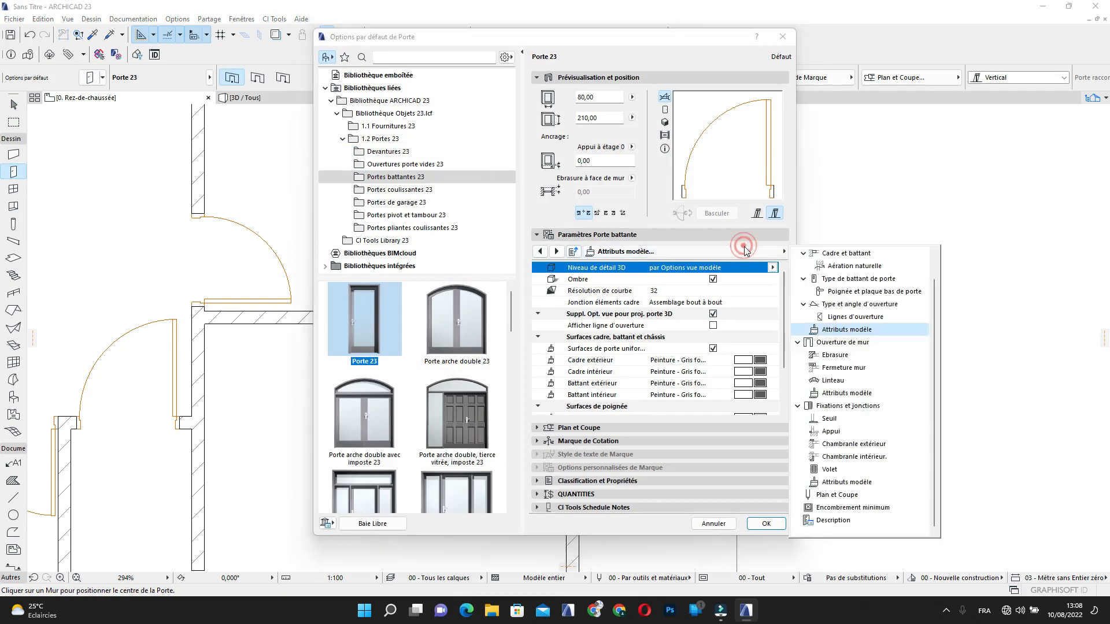
scroll(836, 269, "up", 2)
left_click(836, 267)
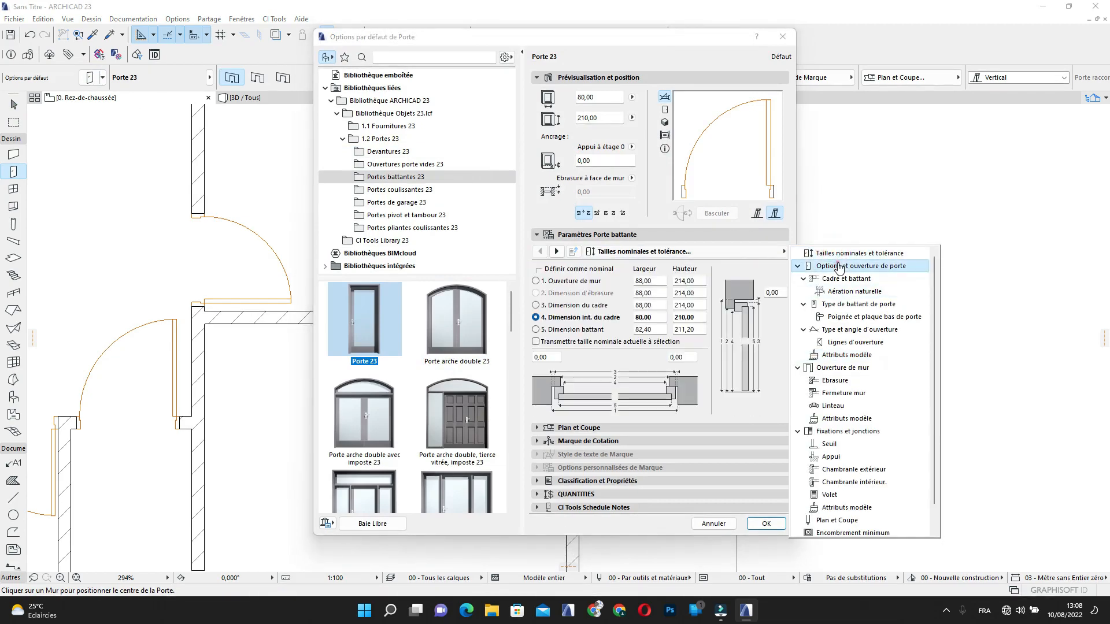
left_click(624, 313)
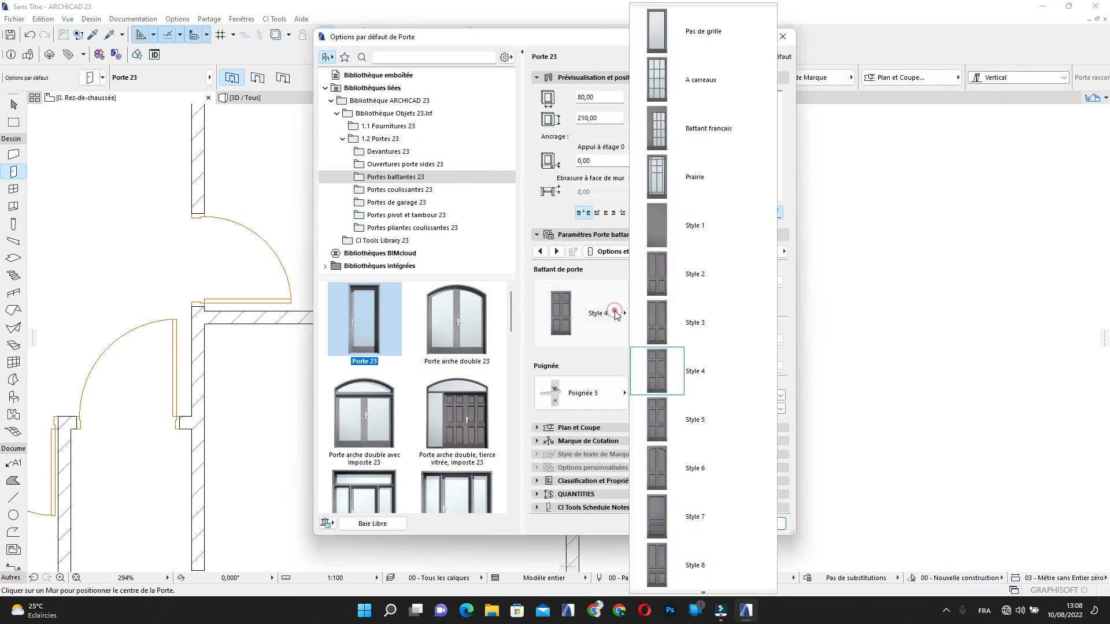
left_click(673, 81)
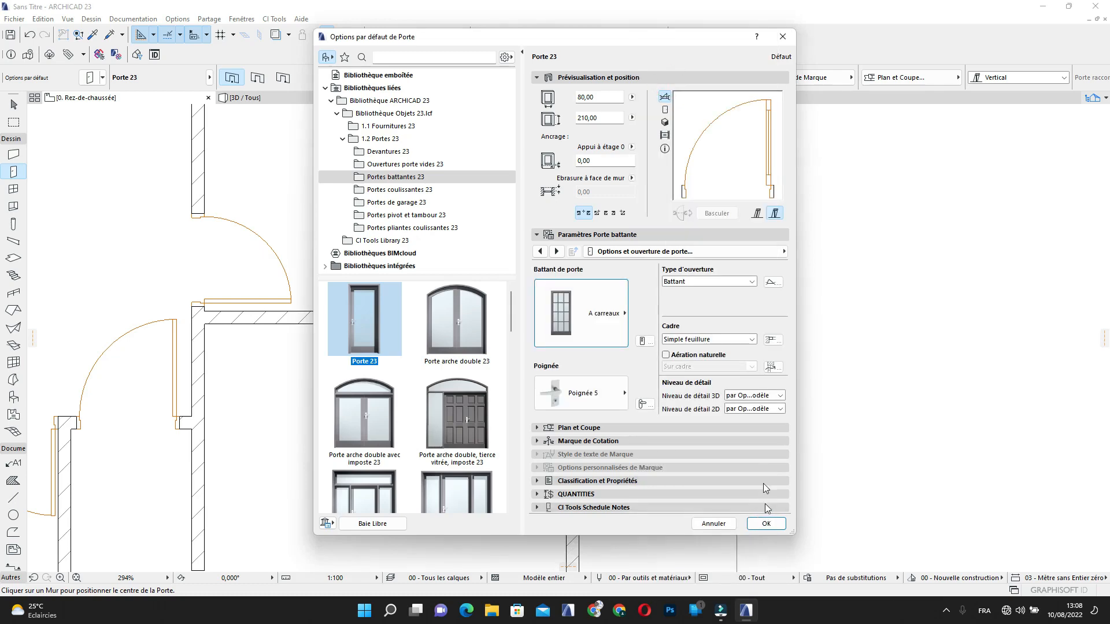
Adjust the model view option override for the door's opening lines in 3D projections and apply the door defaults
left_click(698, 253)
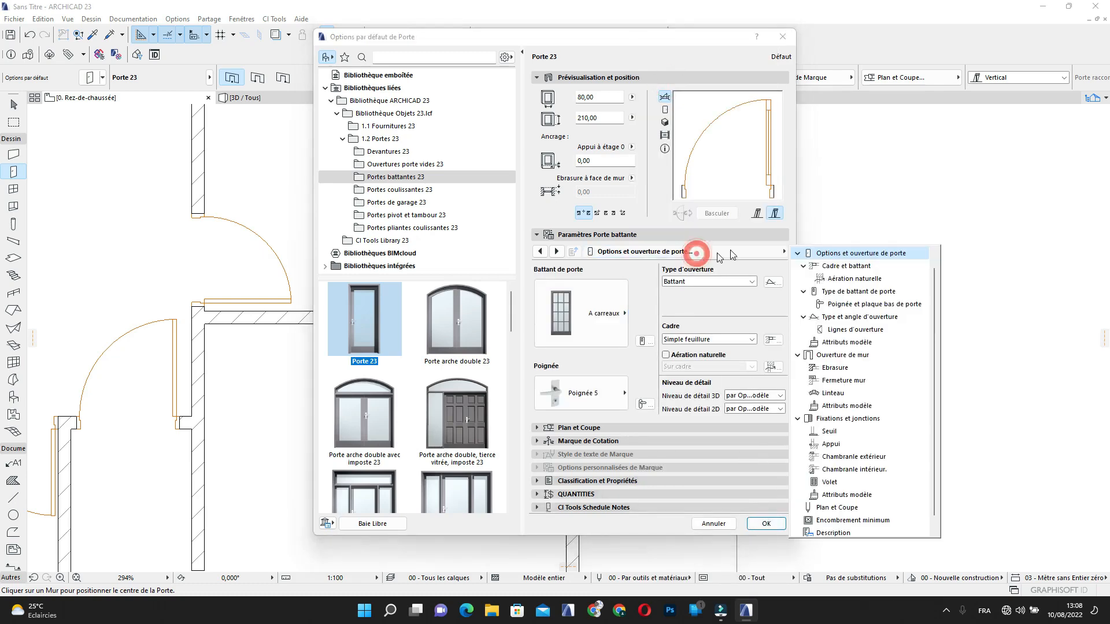
left_click(849, 330)
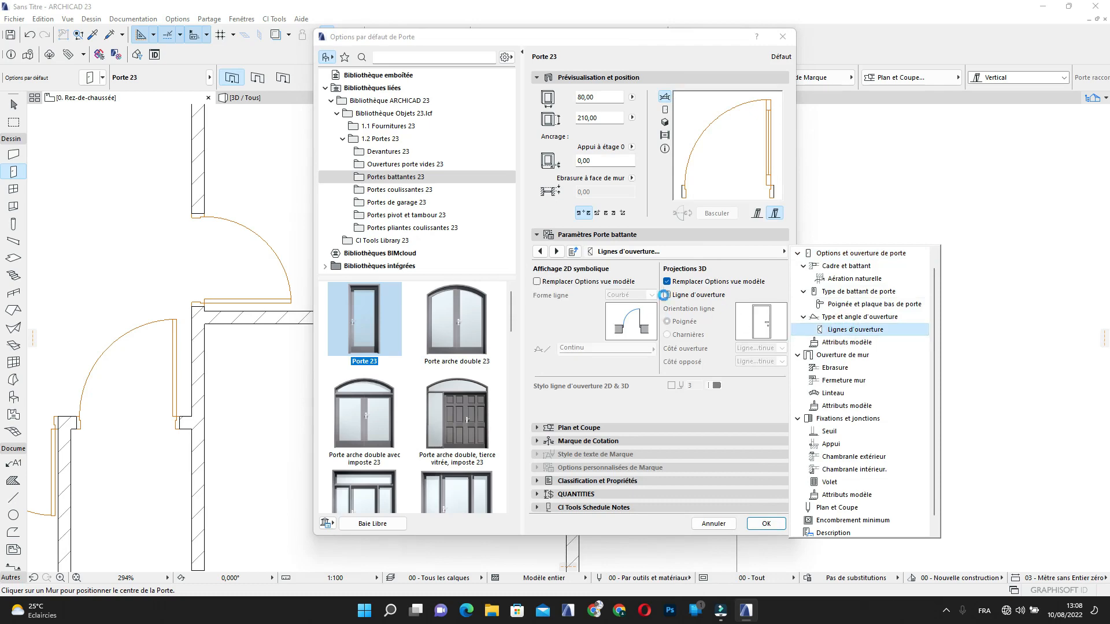
left_click(667, 282)
left_click(766, 524)
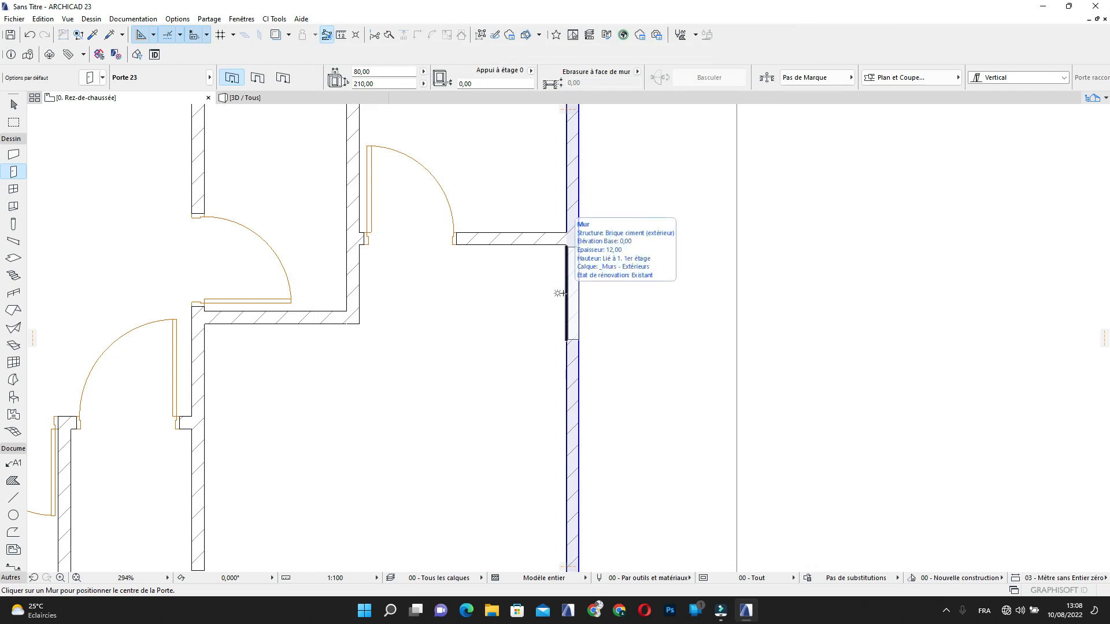
Place the glazed door in the outer side wall beside the small rear corner room's partition, swinging outward from the partition side
left_click(561, 293)
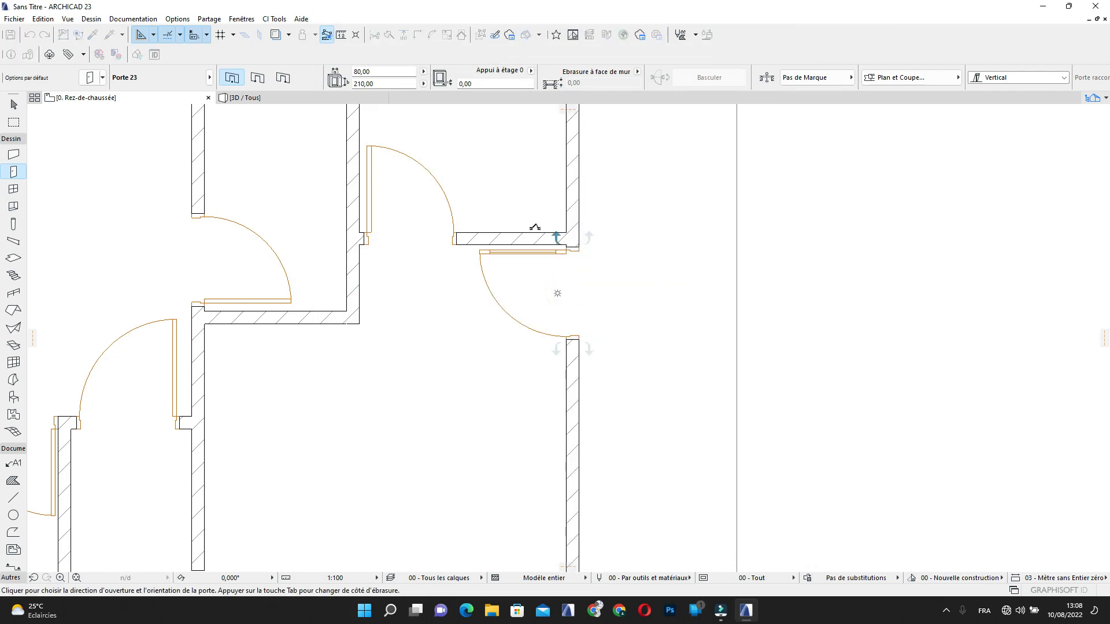
left_click(624, 179)
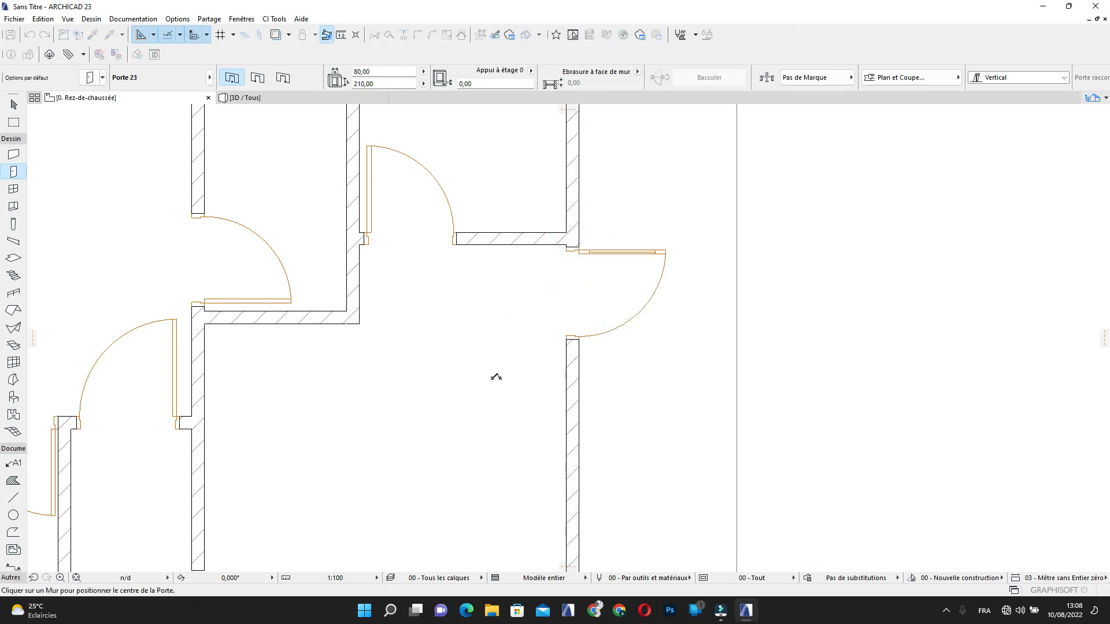
Place another glazed door in the large rear room's rear wall, beside its inner partition, opening outward to the rear yard
scroll(656, 240, "down", 4)
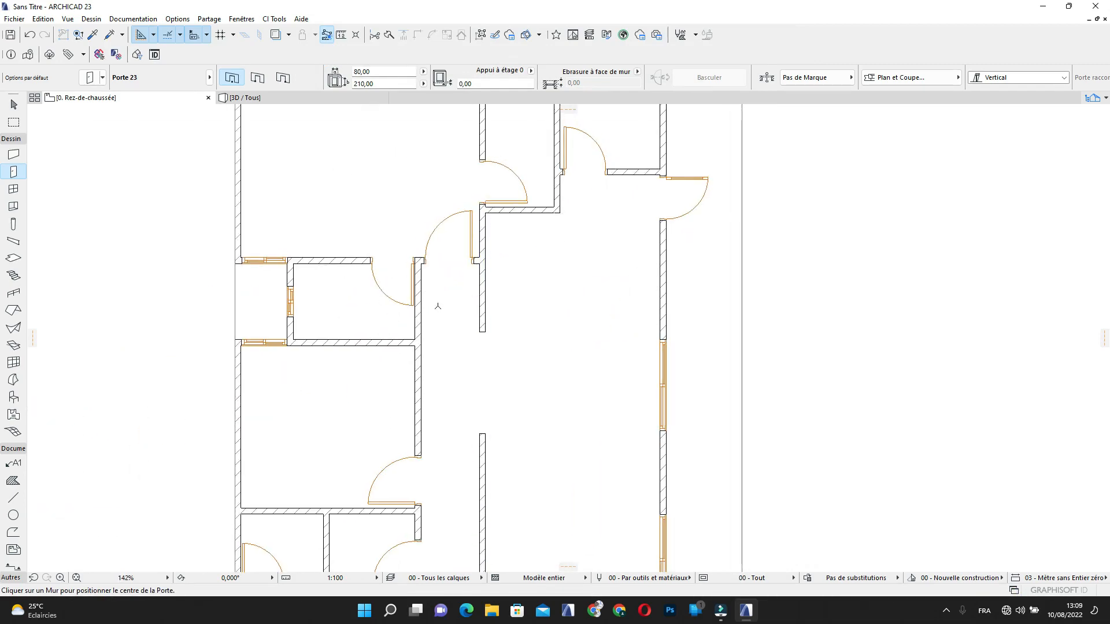
scroll(436, 304, "down", 3)
middle_click_drag(433, 225, 426, 262)
scroll(446, 218, "up", 8)
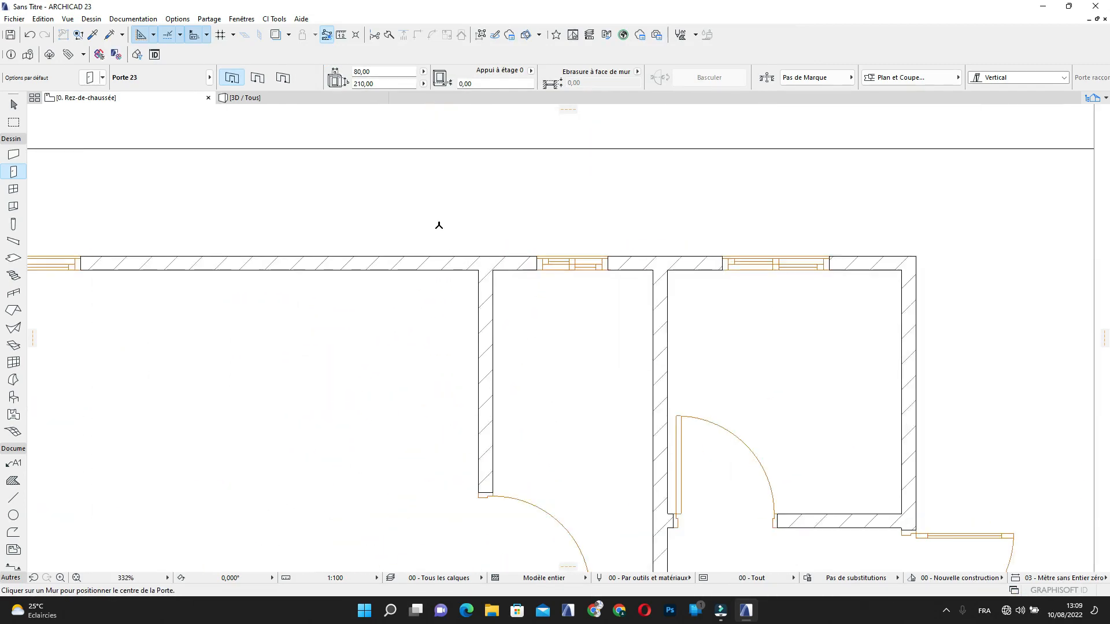
left_click(424, 257)
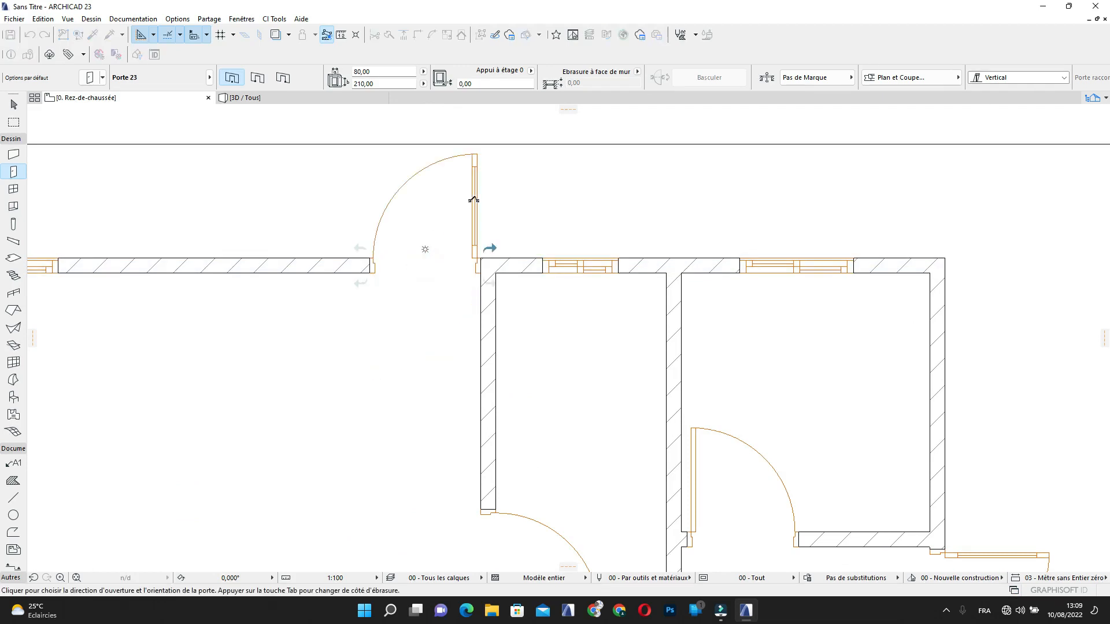
left_click(473, 200)
scroll(459, 312, "down", 4)
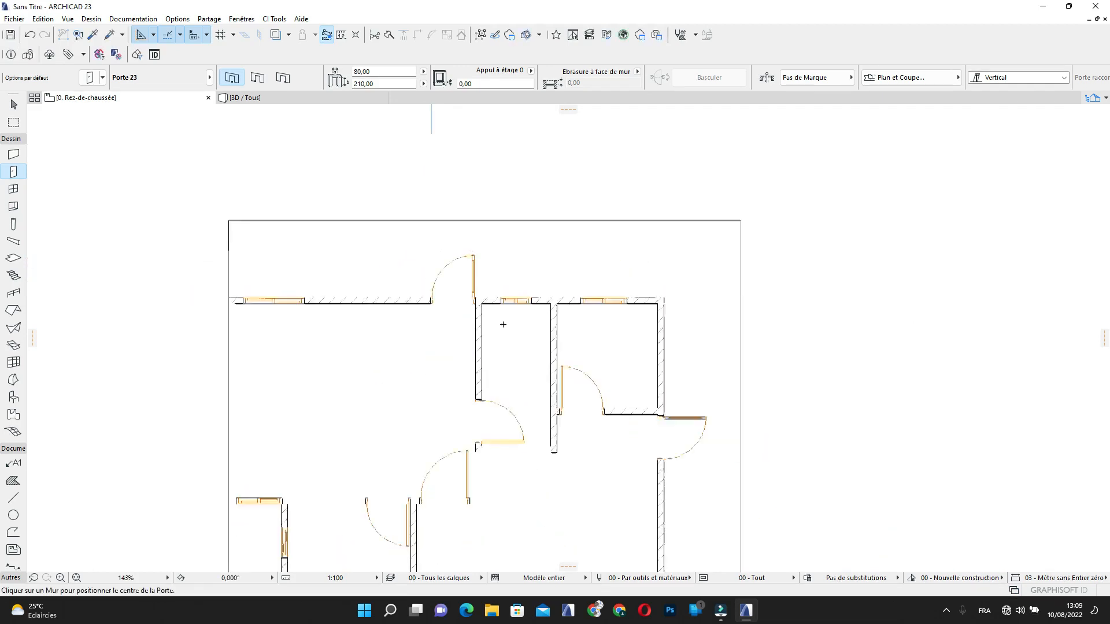
scroll(445, 306, "down", 3)
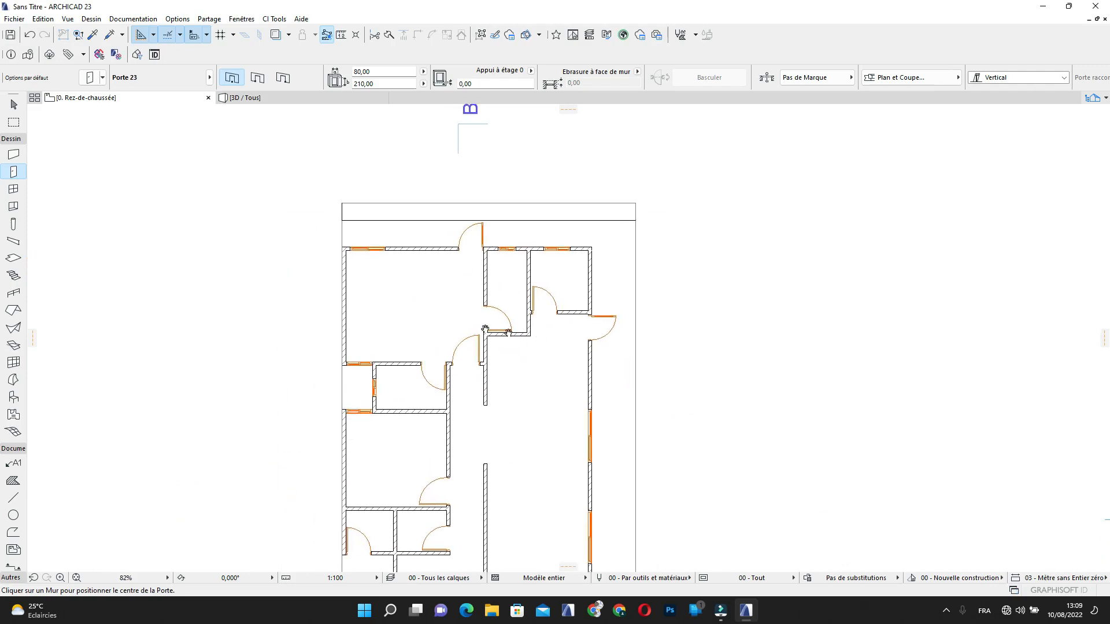
key("Escape")
scroll(504, 389, "up", 1)
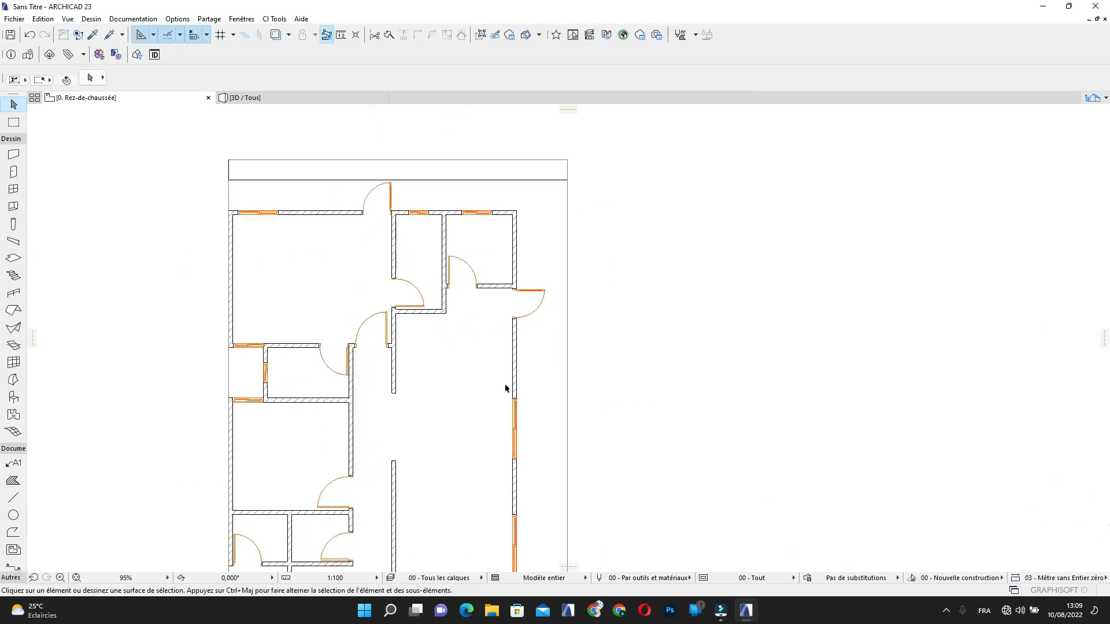
scroll(501, 383, "down", 1)
middle_click_drag(491, 368, 641, 332)
middle_click_drag(562, 383, 545, 362)
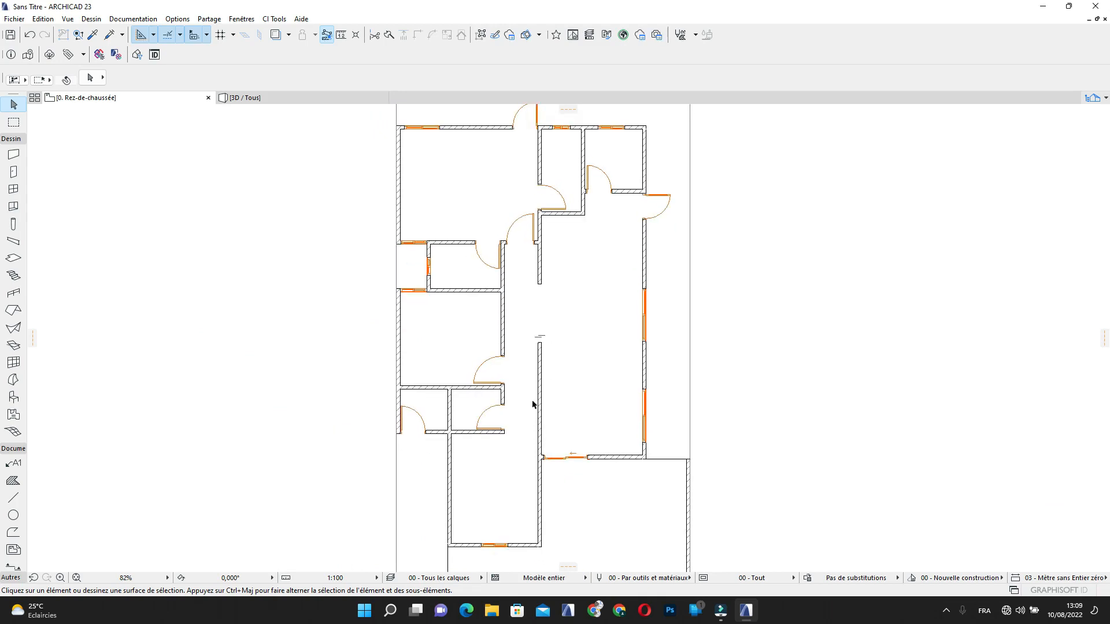
middle_click_drag(533, 404, 527, 382)
scroll(441, 412, "down", 1)
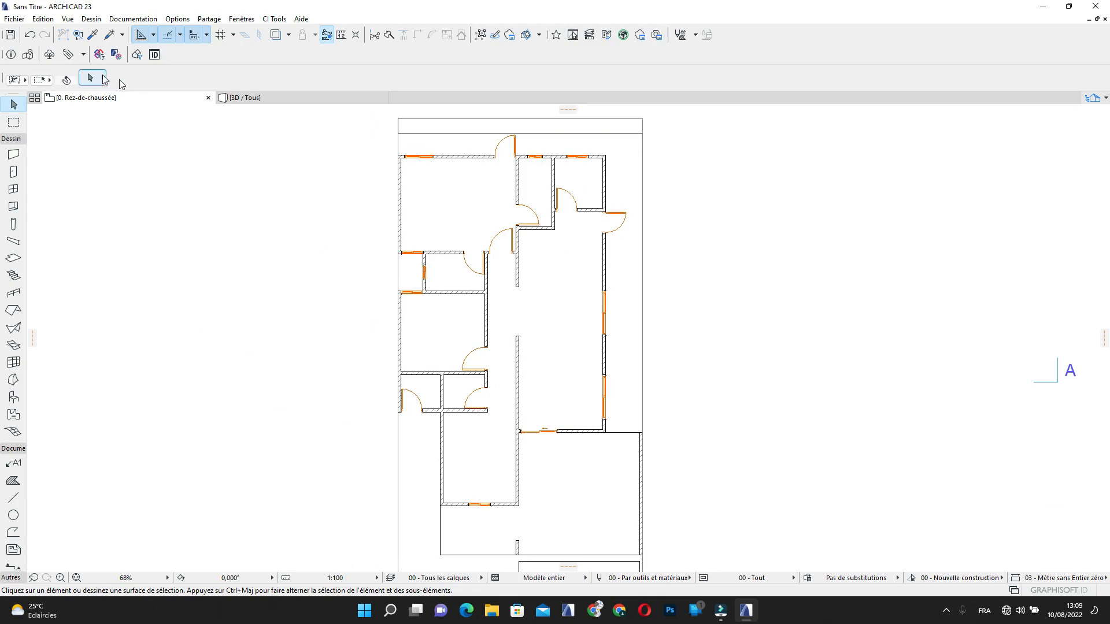
Set the slab defaults to a basic structure with a thickness of 10
left_click(13, 258)
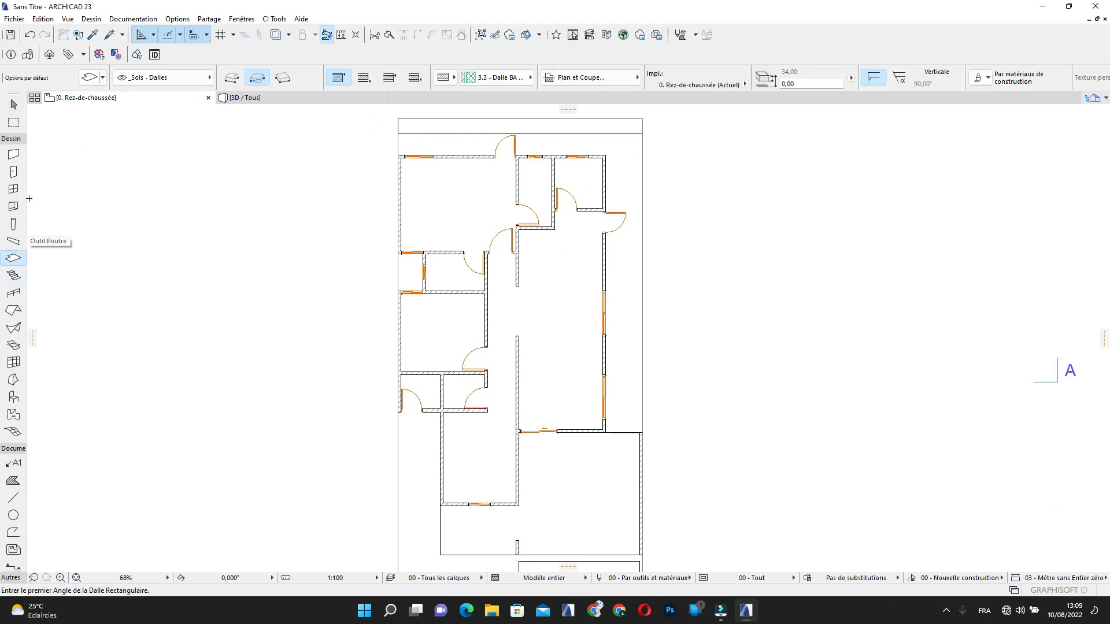
left_click(84, 77)
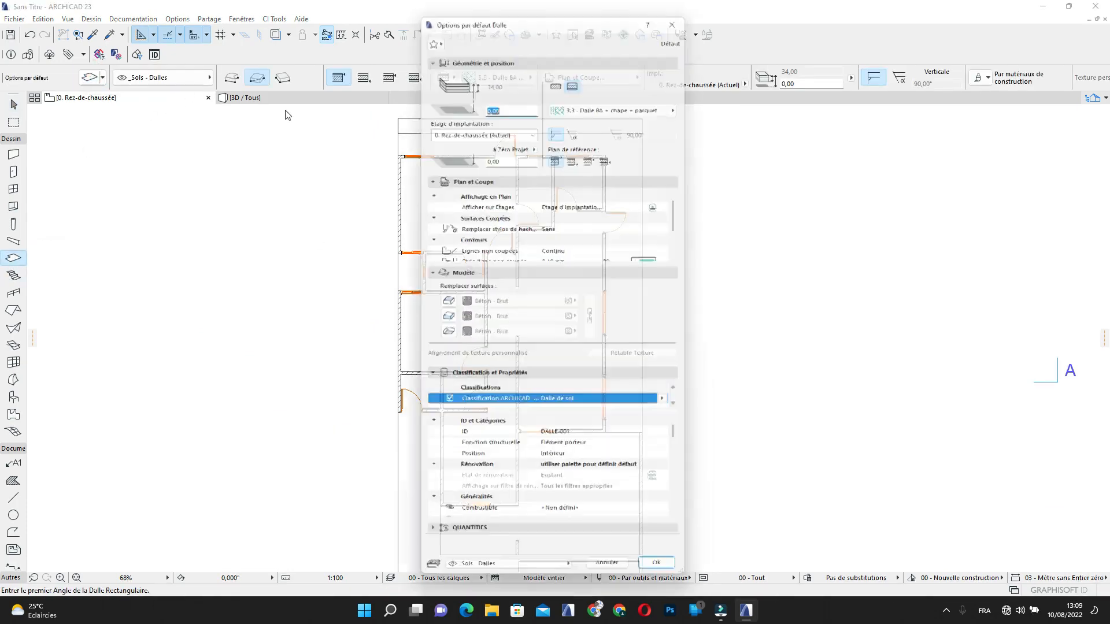
left_click(559, 77)
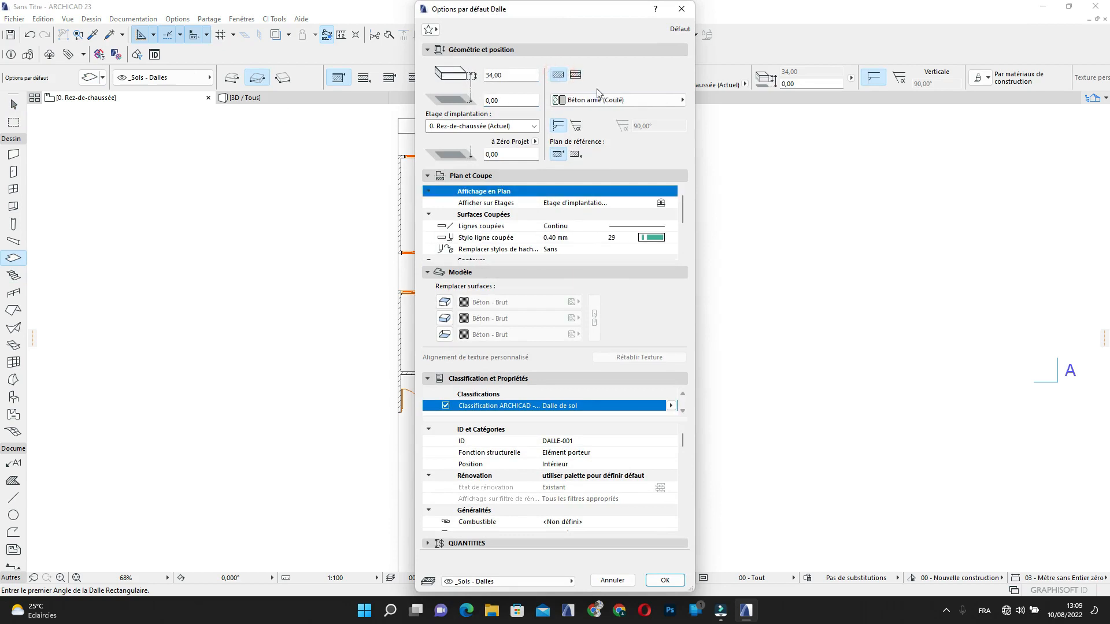
double_click(504, 75)
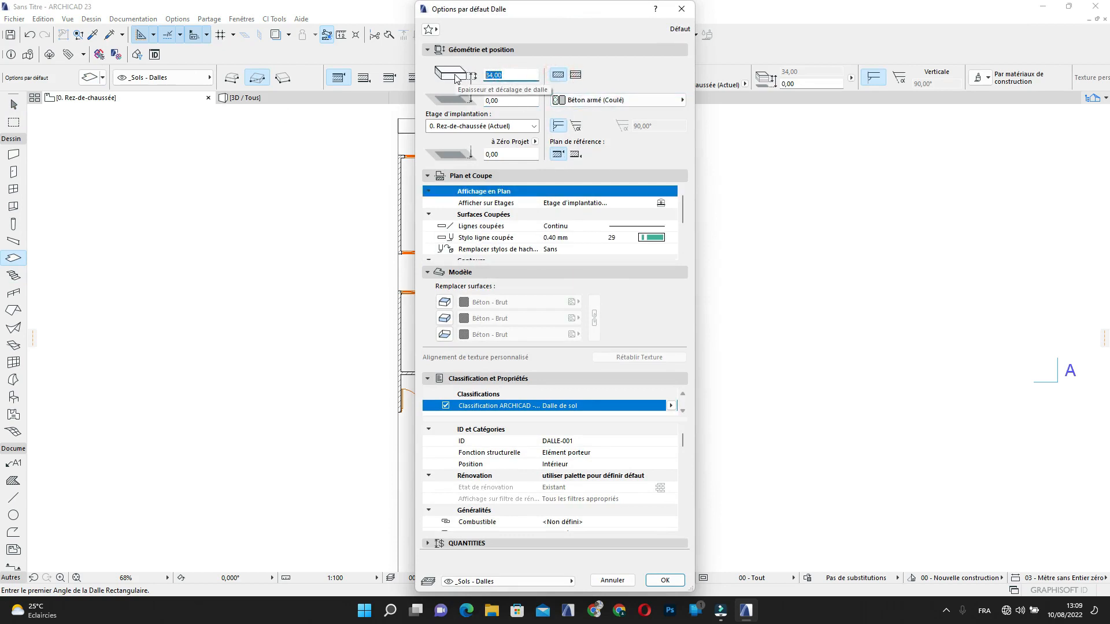
Enable the top, edge and bottom surface overrides for the slab and apply the slab defaults
left_click(444, 304)
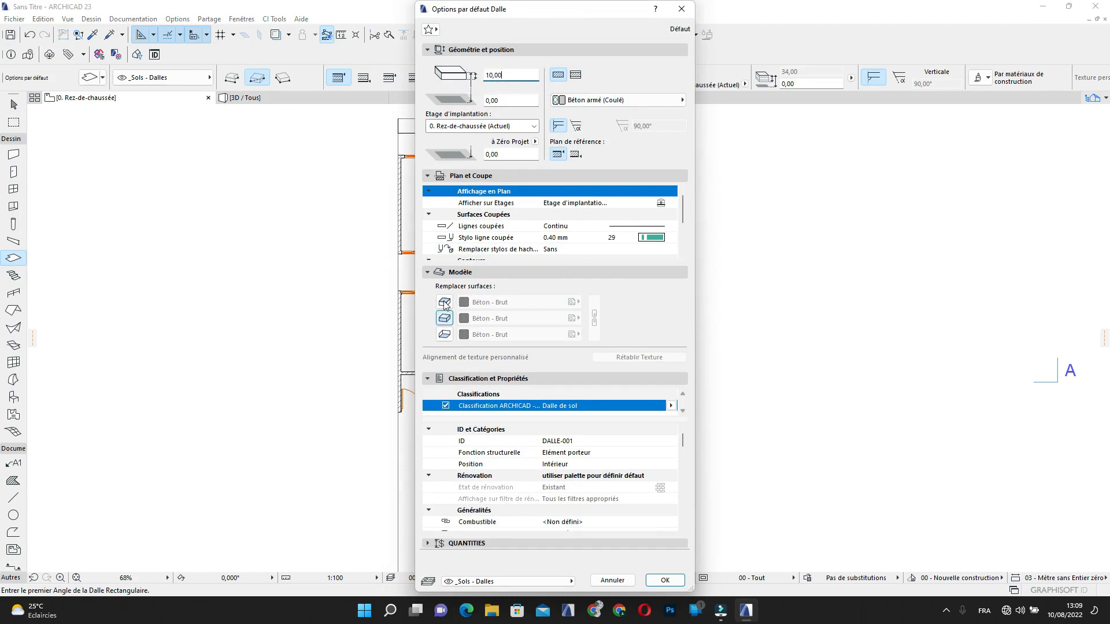
left_click(444, 318)
left_click(444, 334)
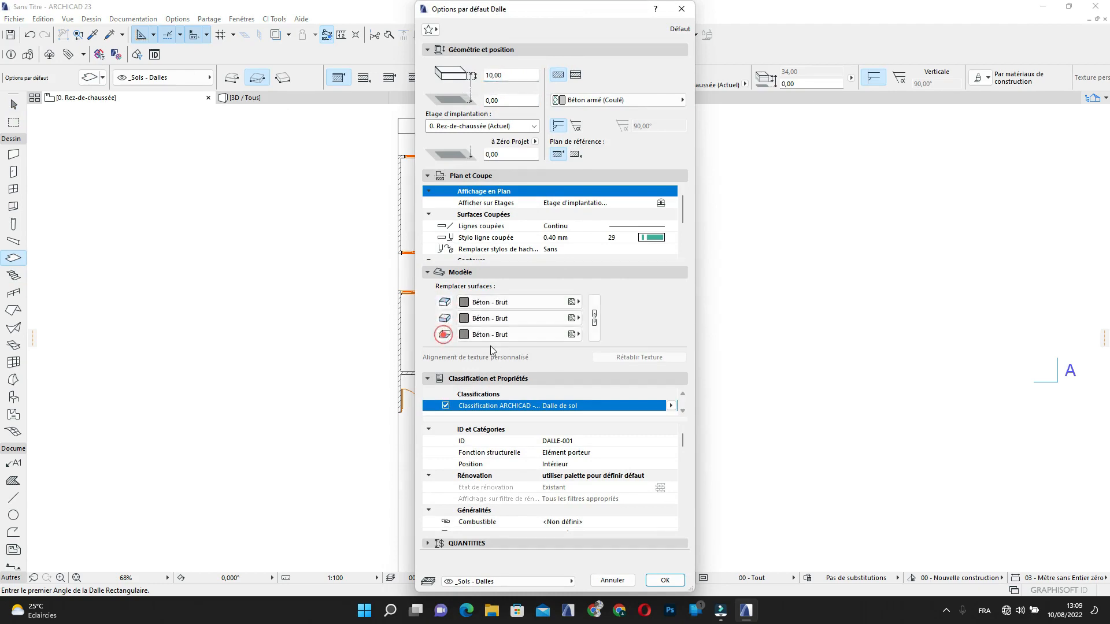
left_click(664, 580)
Start a polygonal slab at the house's rear corner, following the rear wall, outer side wall and front wall past the sliding door
scroll(394, 171, "up", 5)
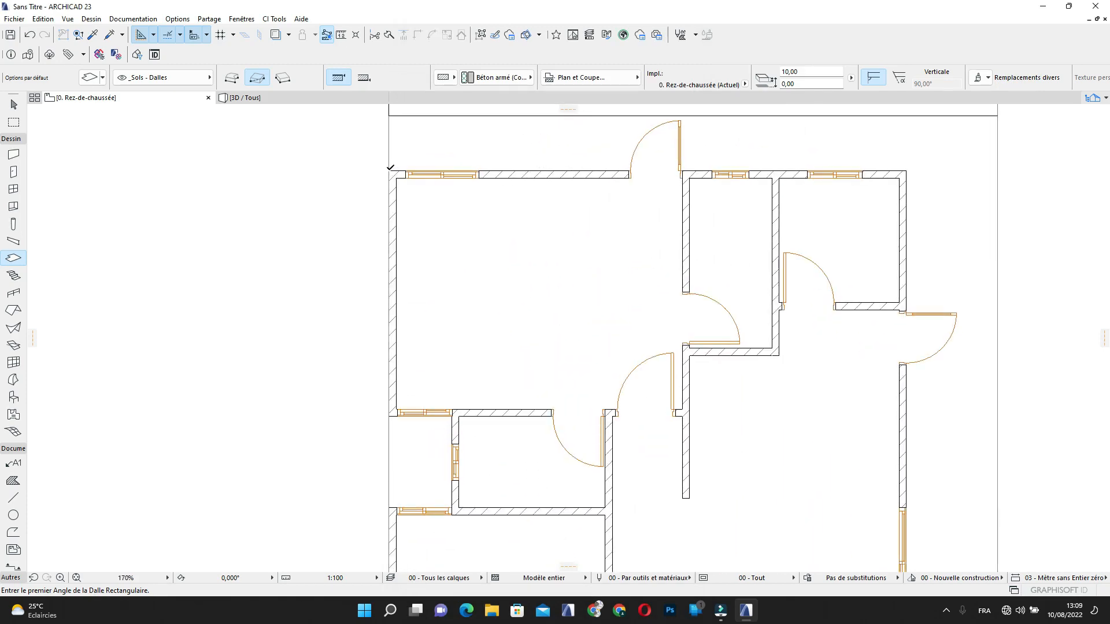
left_click(390, 170)
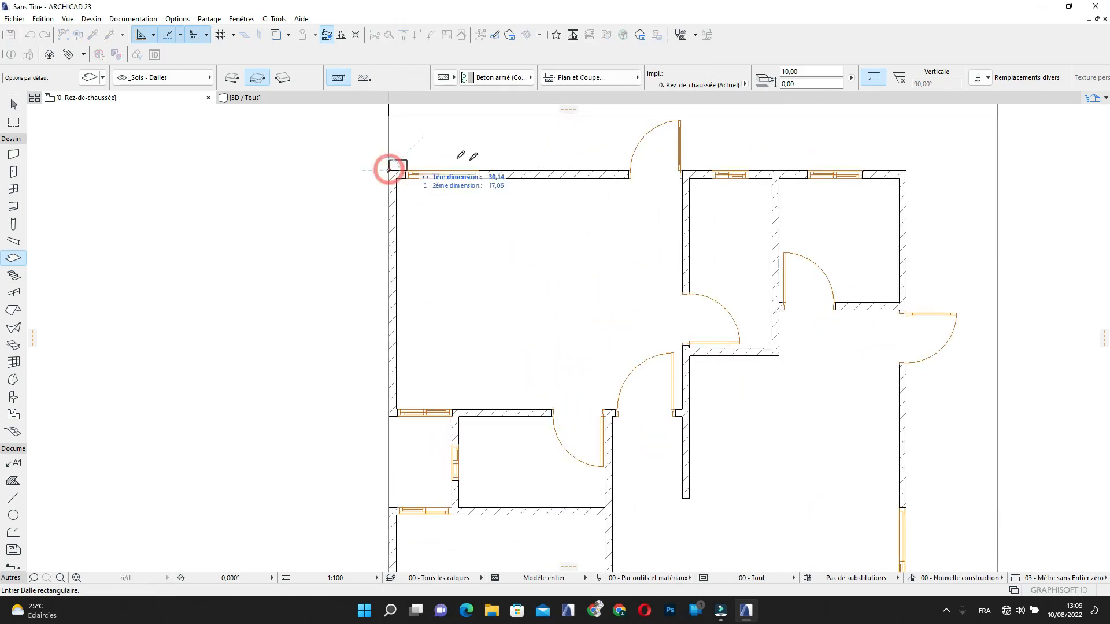
left_click(231, 78)
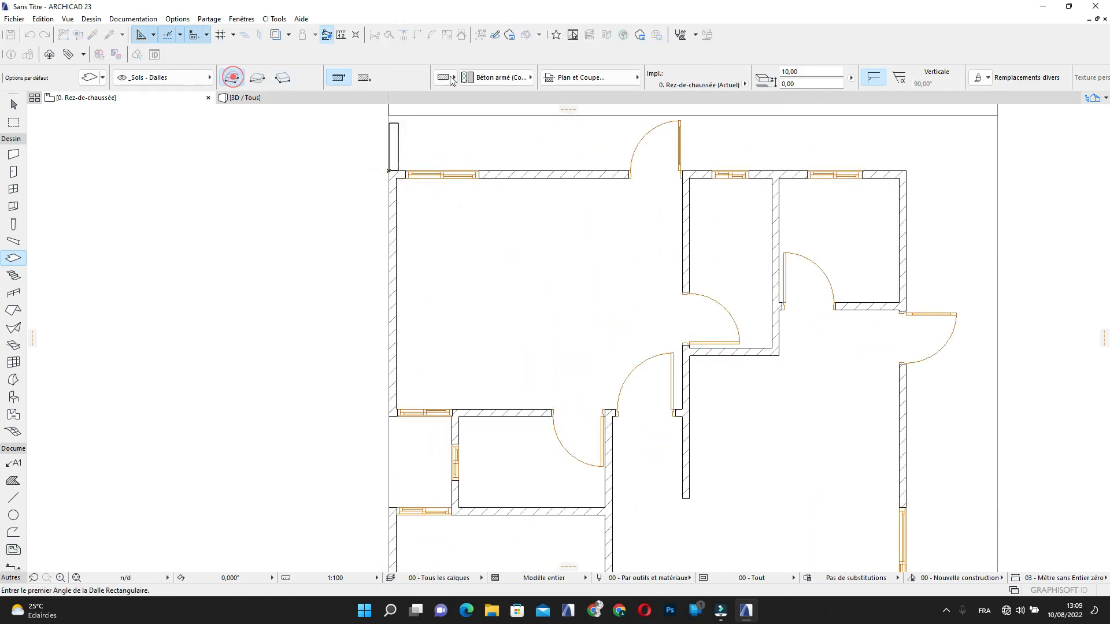
left_click(905, 170)
scroll(854, 261, "down", 3)
middle_click_drag(841, 260, 796, 129)
scroll(801, 334, "up", 2)
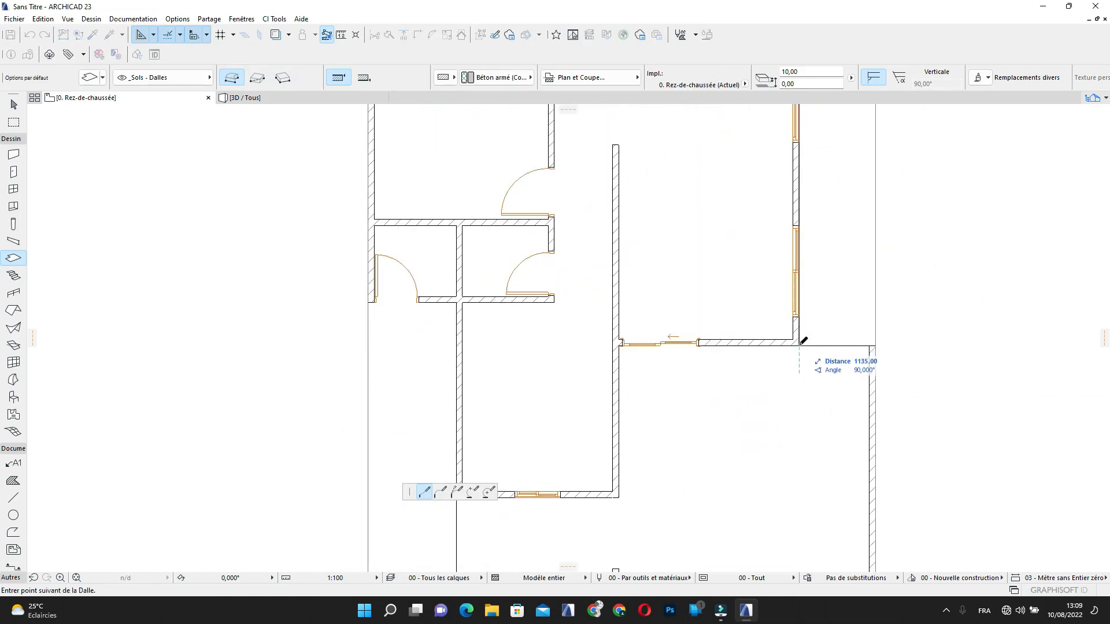
left_click(799, 345)
left_click(619, 343)
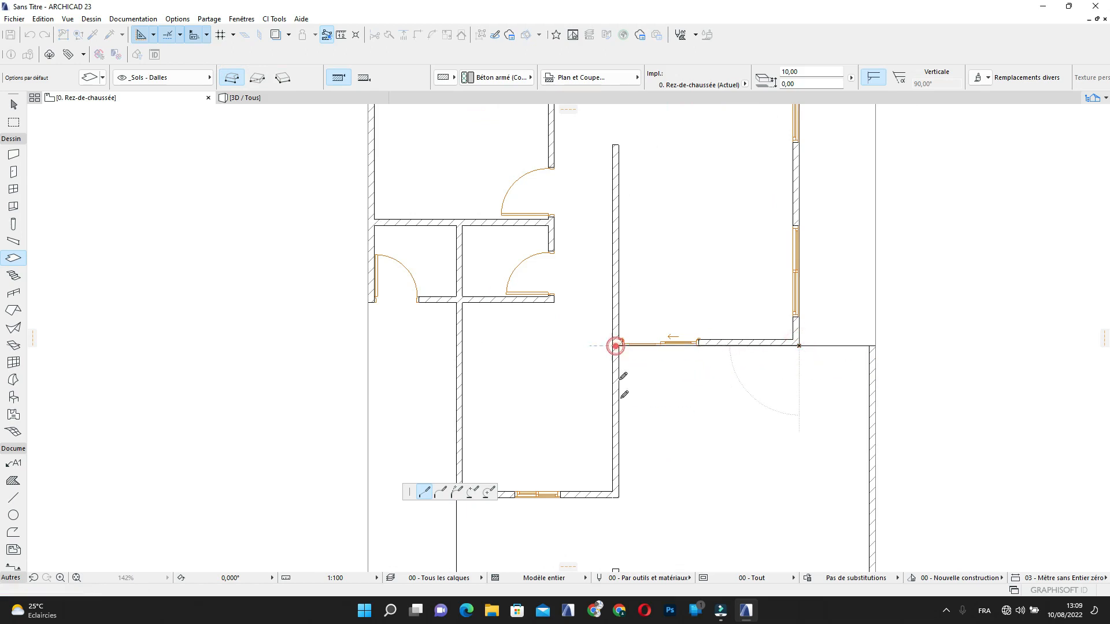
Continue the slab outline along the front room's side wall and around the front terrace edge to its outer corner
scroll(619, 278, "down", 4)
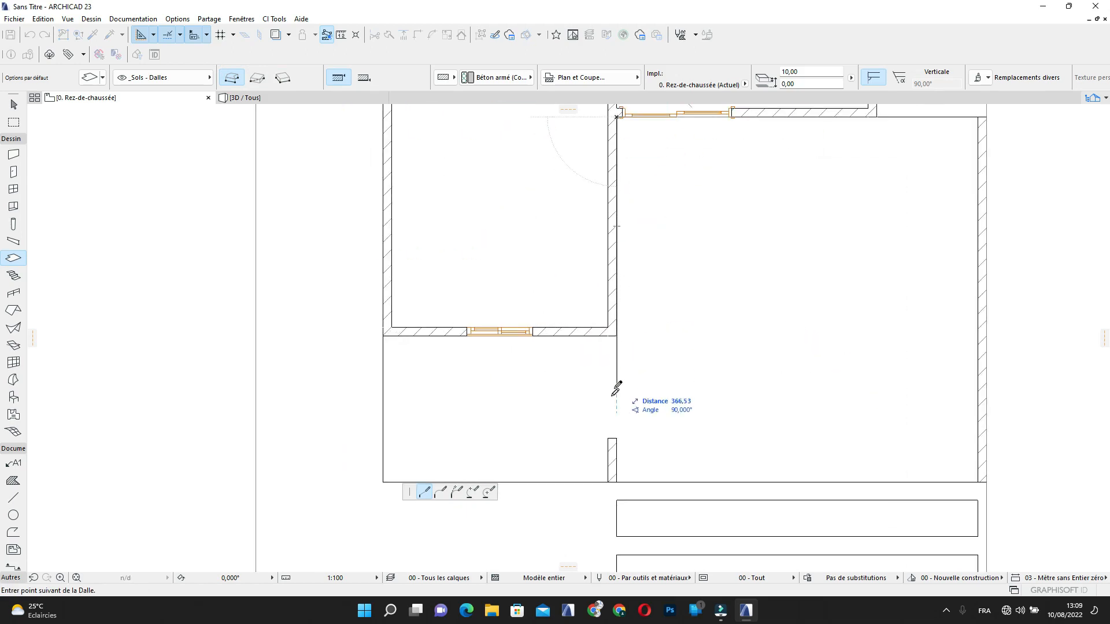
middle_click_drag(617, 404, 626, 280)
left_click(624, 356)
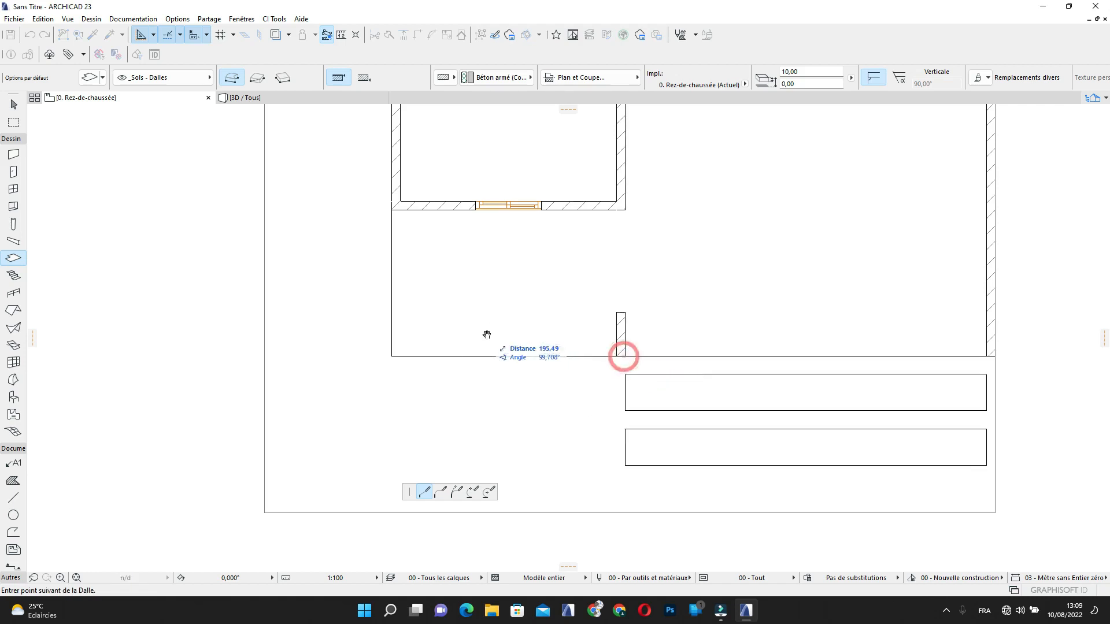
middle_click_drag(485, 334, 643, 338)
left_click(550, 360)
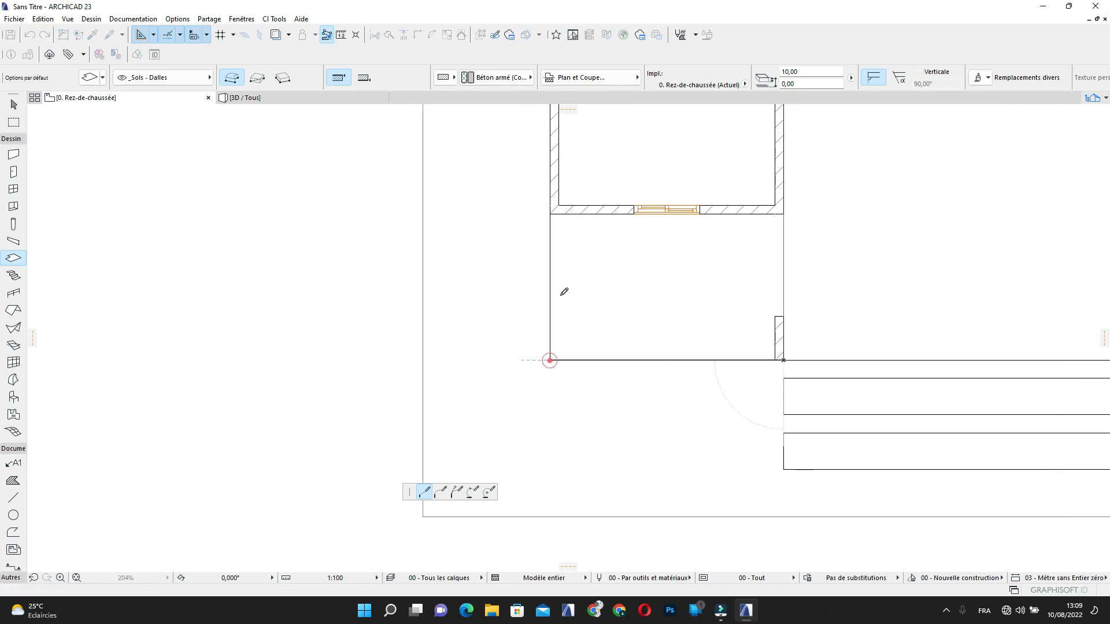
Continue the slab outline past the front room and entrance door, then along the outer side wall, closing it at the rear corner
middle_click_drag(564, 302, 586, 502)
middle_click_drag(558, 152, 585, 307)
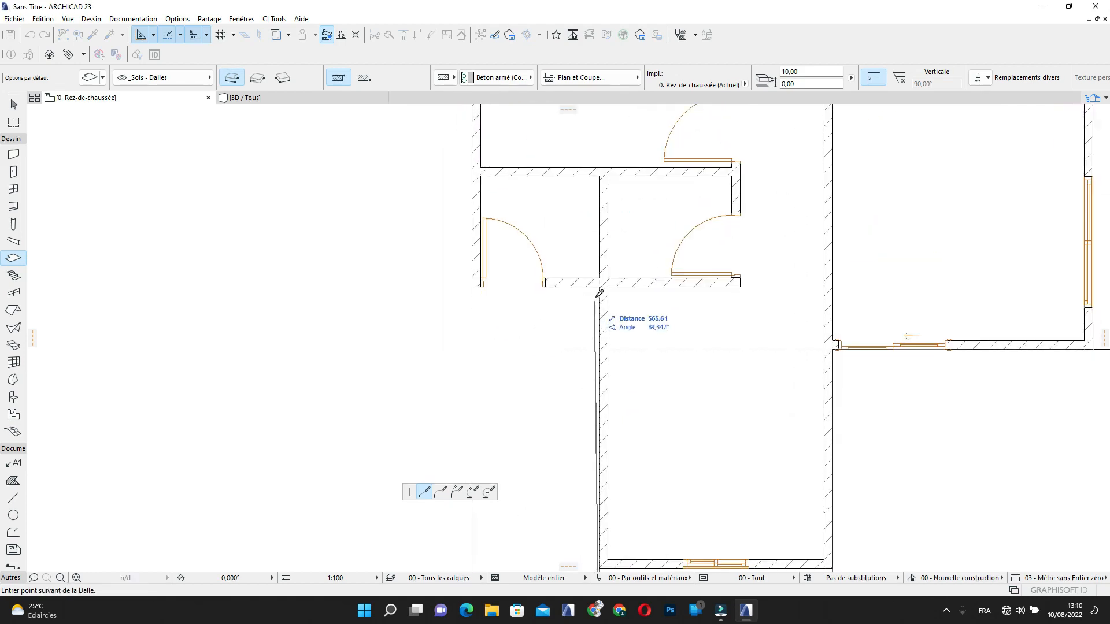
left_click(600, 286)
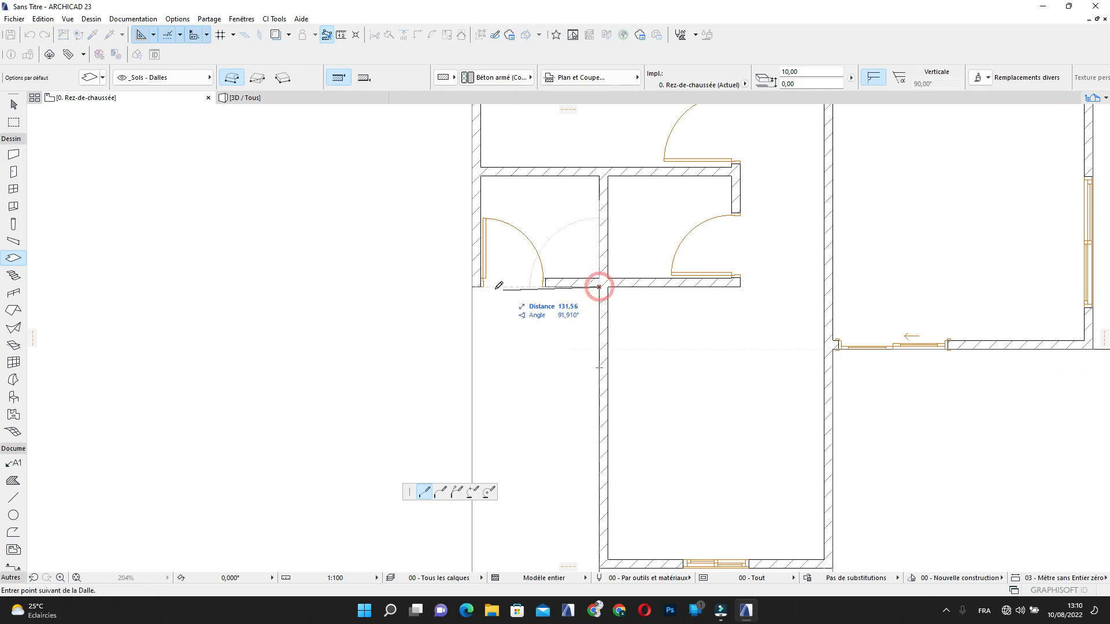
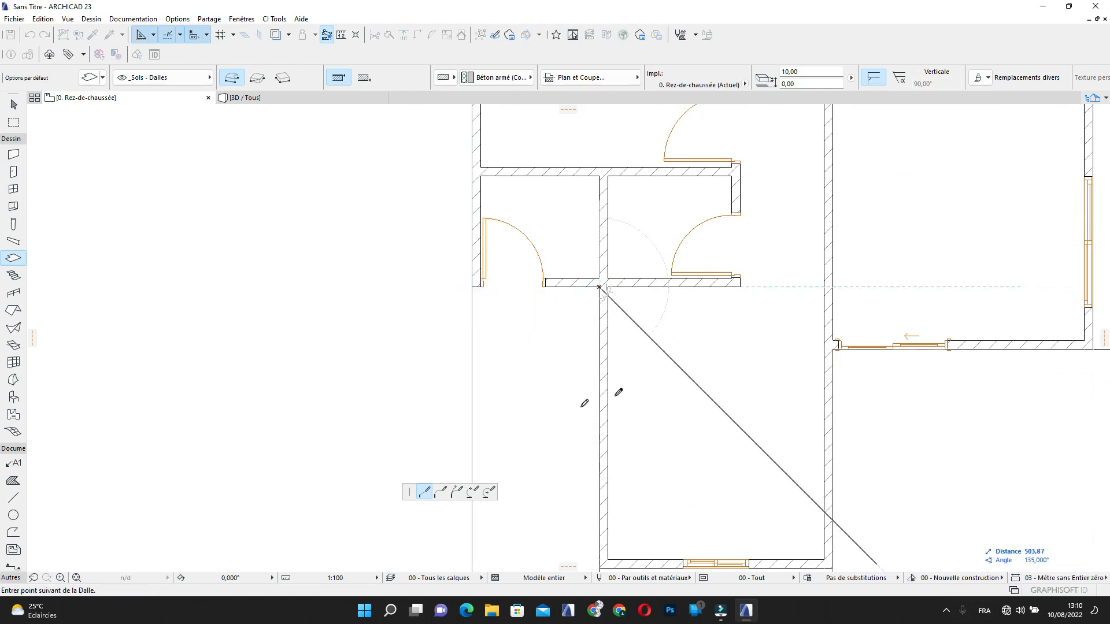
left_click(473, 287)
scroll(472, 294, "down", 2)
middle_click_drag(469, 294, 465, 418)
middle_click_drag(488, 210, 493, 328)
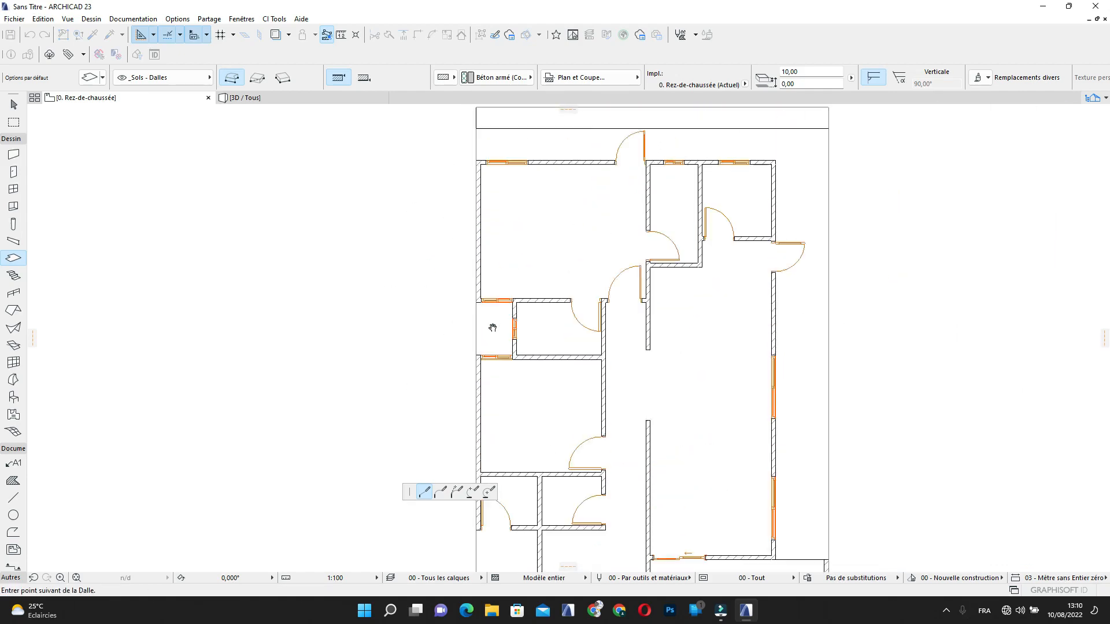
scroll(477, 206, "up", 3)
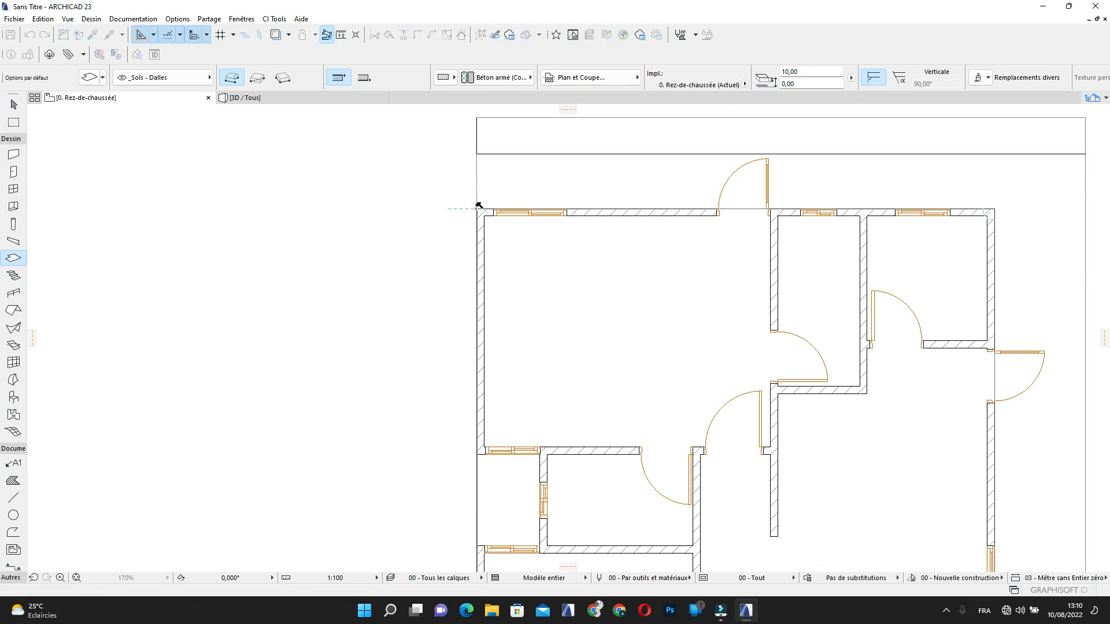
left_click(479, 207)
Set the house slab's thickness to 20
scroll(478, 217, "down", 2)
left_click(518, 251, "shift")
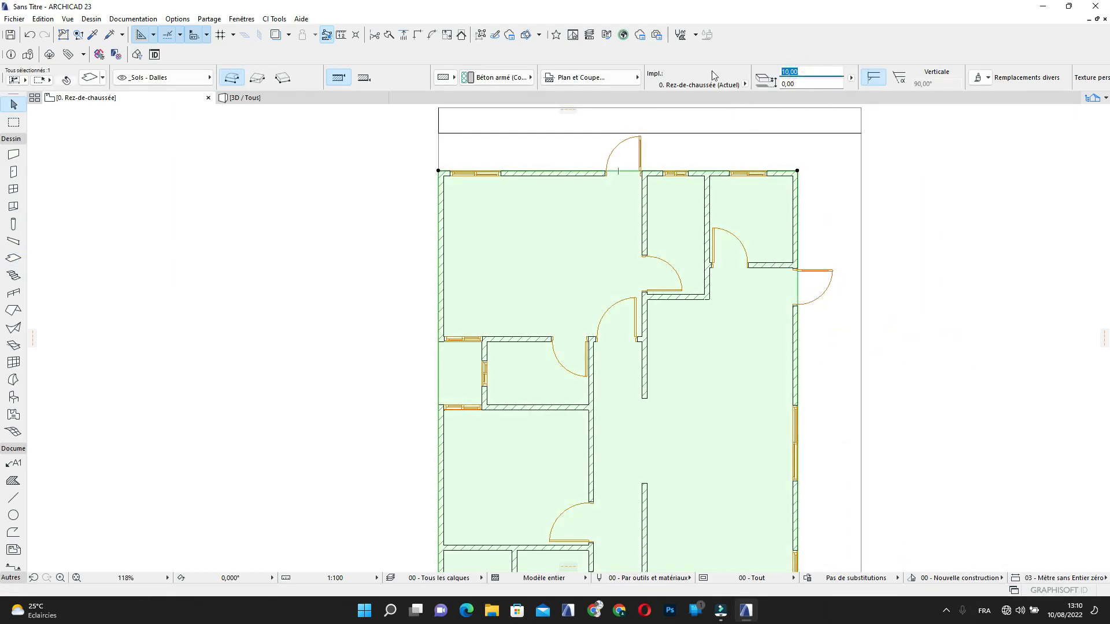
type("20")
left_click(957, 303)
Check the house slab's thickness and extent in the floor plan
scroll(714, 359, "down", 2)
middle_click_drag(713, 359, 630, 263)
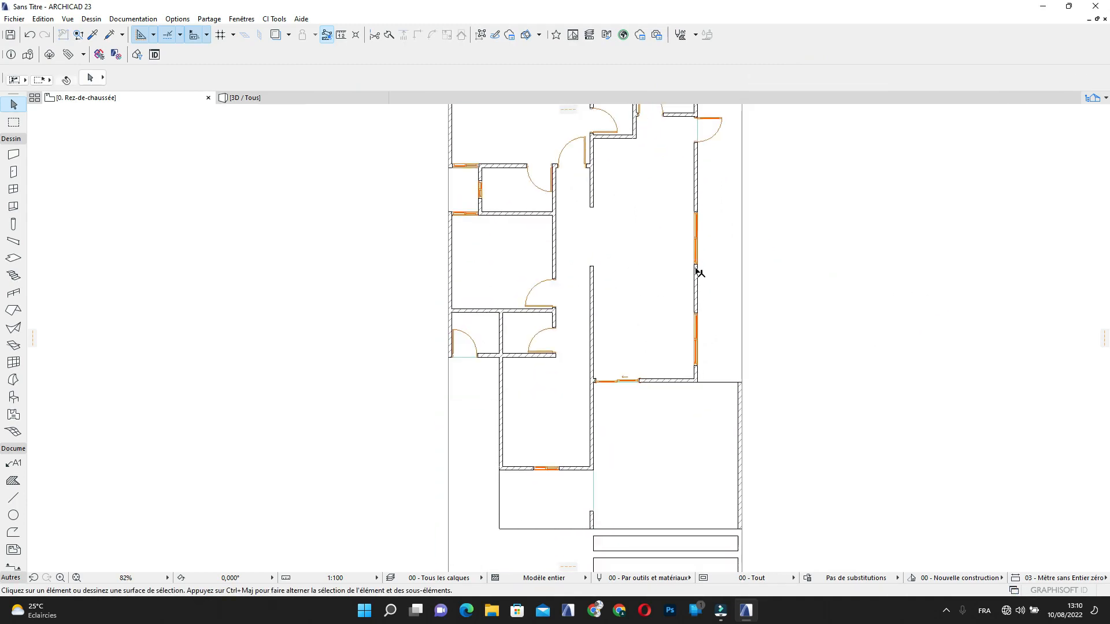
middle_click_drag(700, 273, 669, 329)
left_click(729, 298)
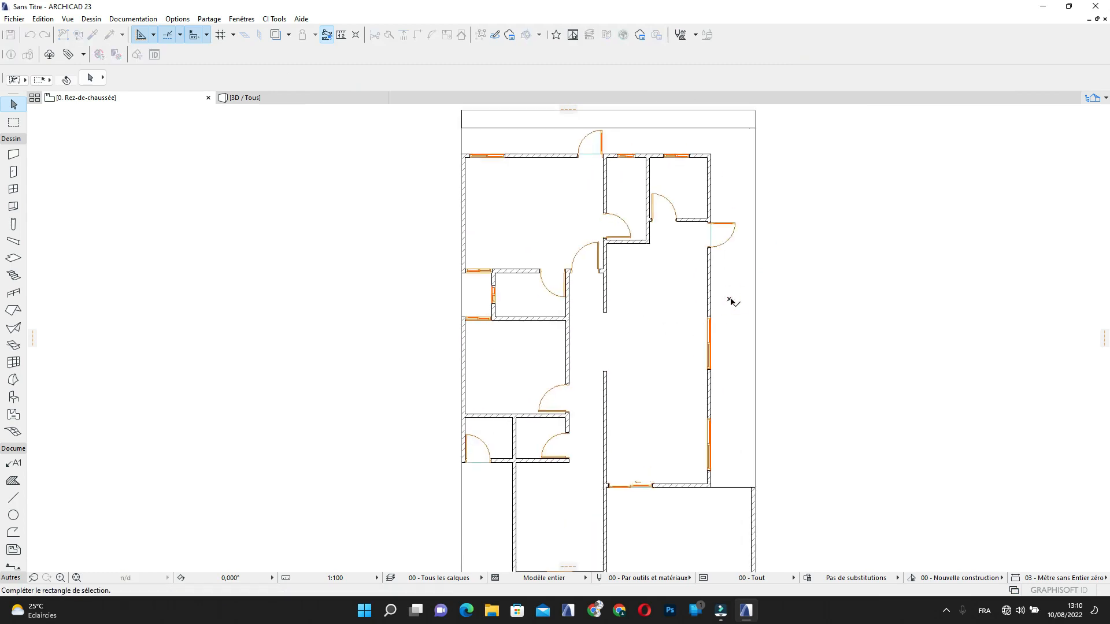
left_click(731, 299)
middle_click_drag(508, 195, 547, 252)
left_click(531, 249)
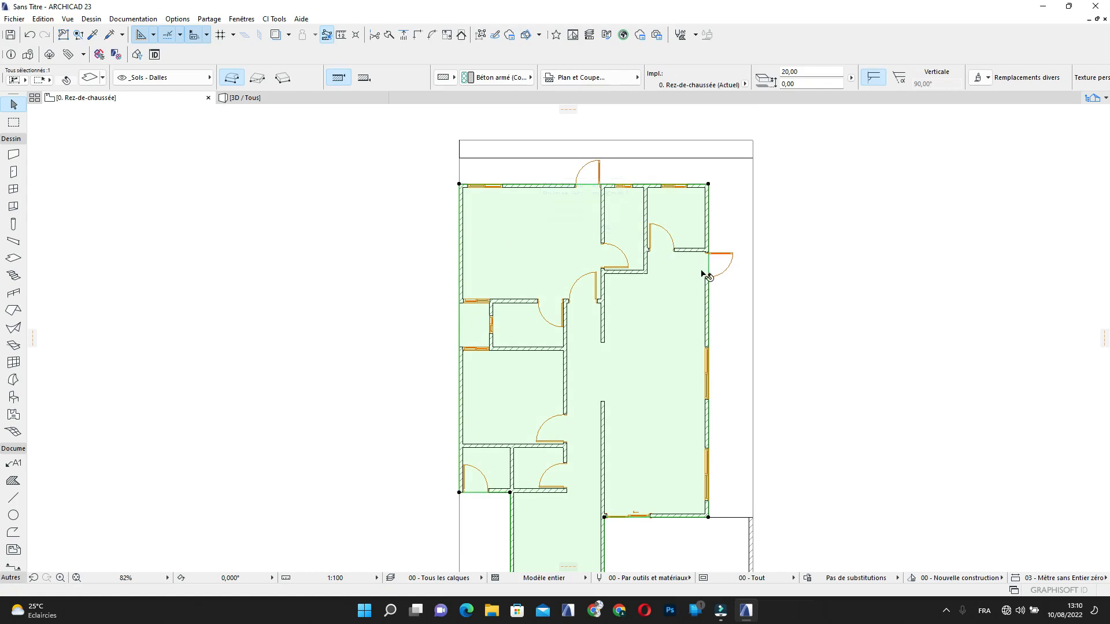
key("Escape")
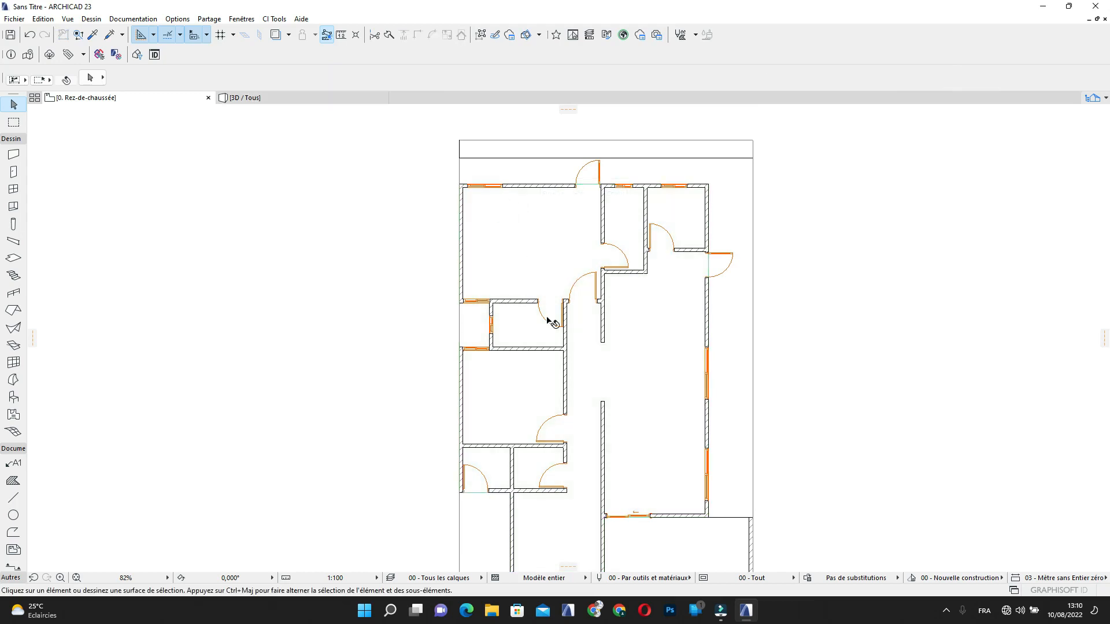
Pick up the house slab's settings for a new slab and set its base elevation to -20
left_click(524, 254, "alt")
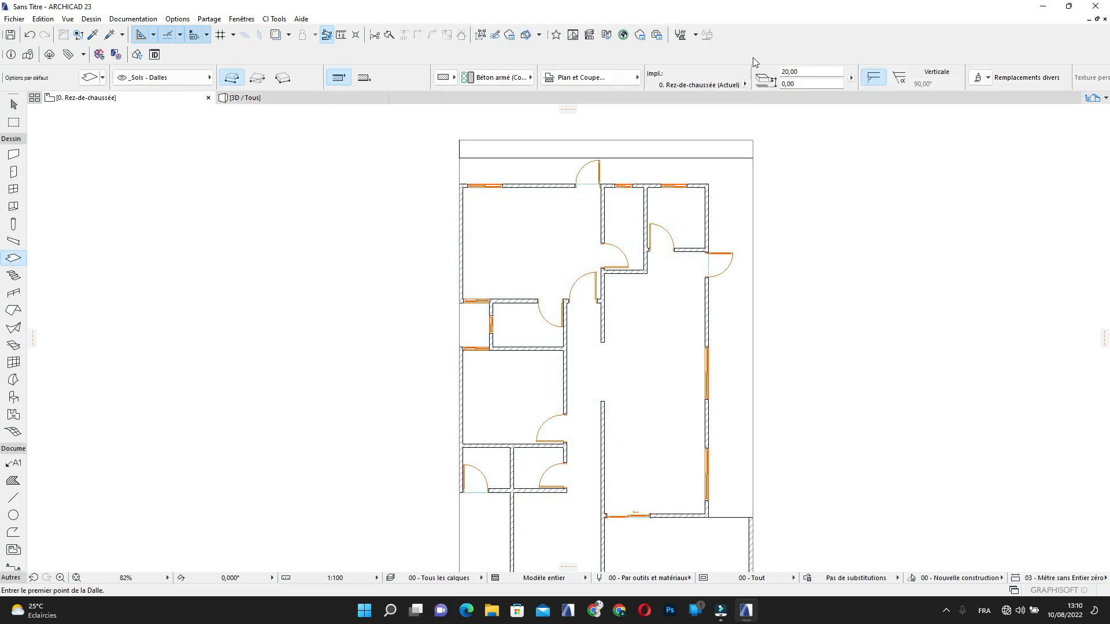
left_click(803, 84)
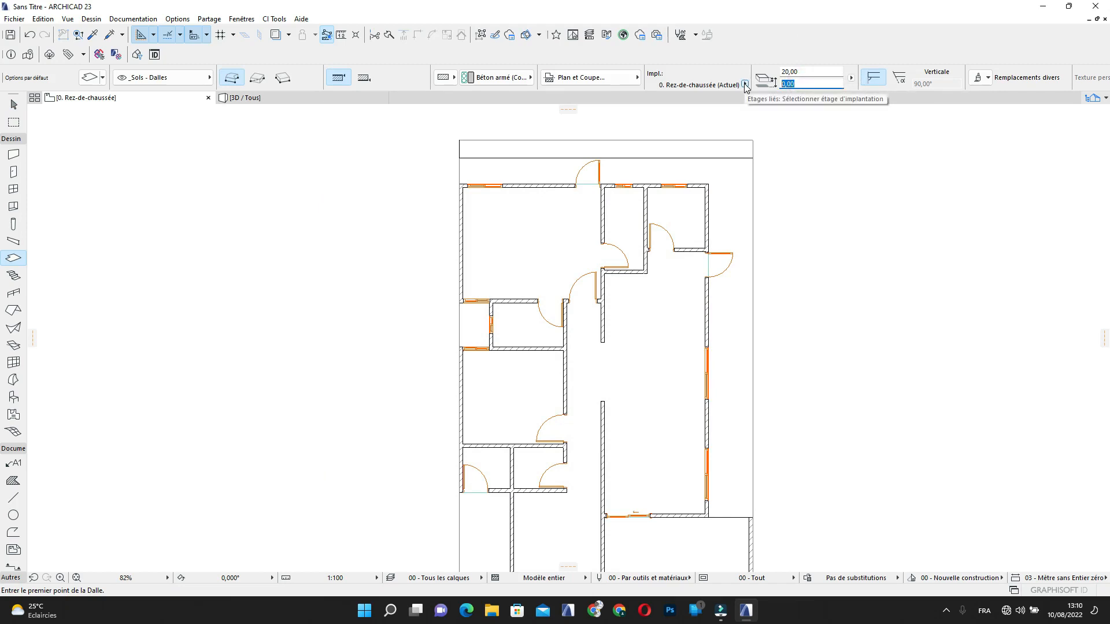
type("-20,00")
Draw a rectangular slab 1000 wide over the whole plot, from its rear corner to the diagonally opposite front corner
scroll(471, 139, "up", 2)
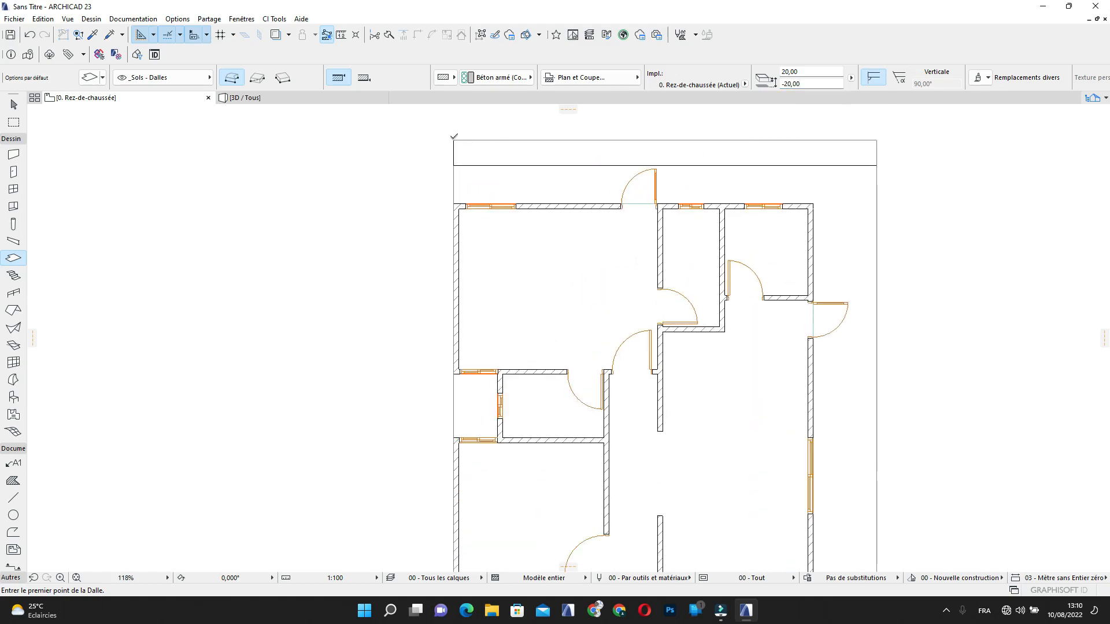
scroll(453, 137, "up", 1)
left_click(454, 140)
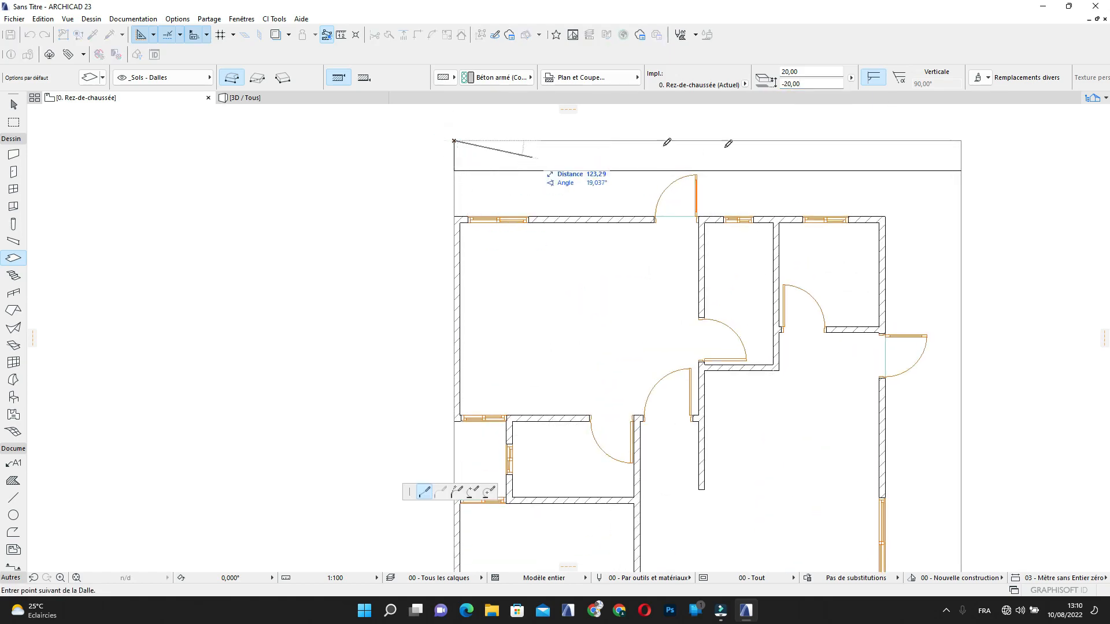
scroll(725, 156, "down", 1)
middle_click_drag(725, 156, 540, 135)
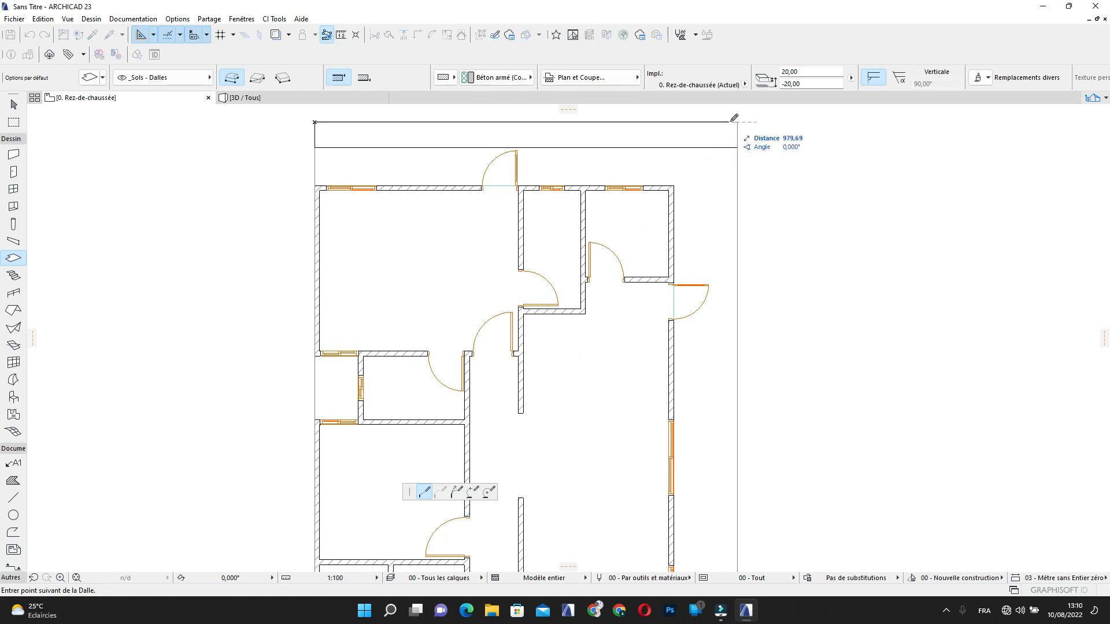
left_click(257, 77)
scroll(671, 439, "down", 3)
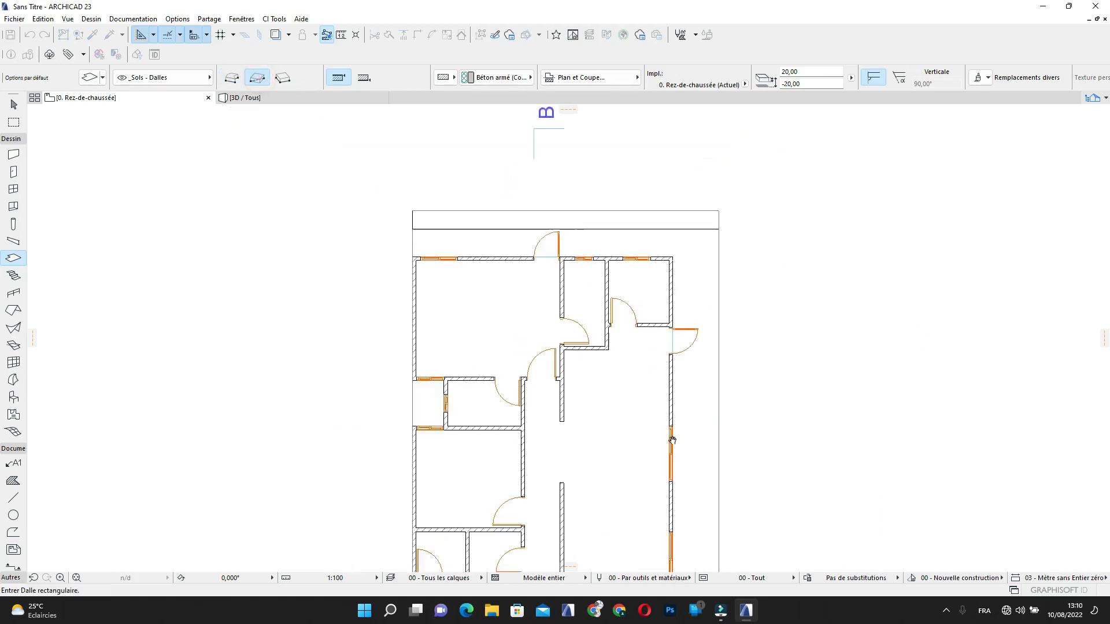
middle_click_drag(671, 440, 639, 301)
middle_click_drag(657, 399, 606, 220)
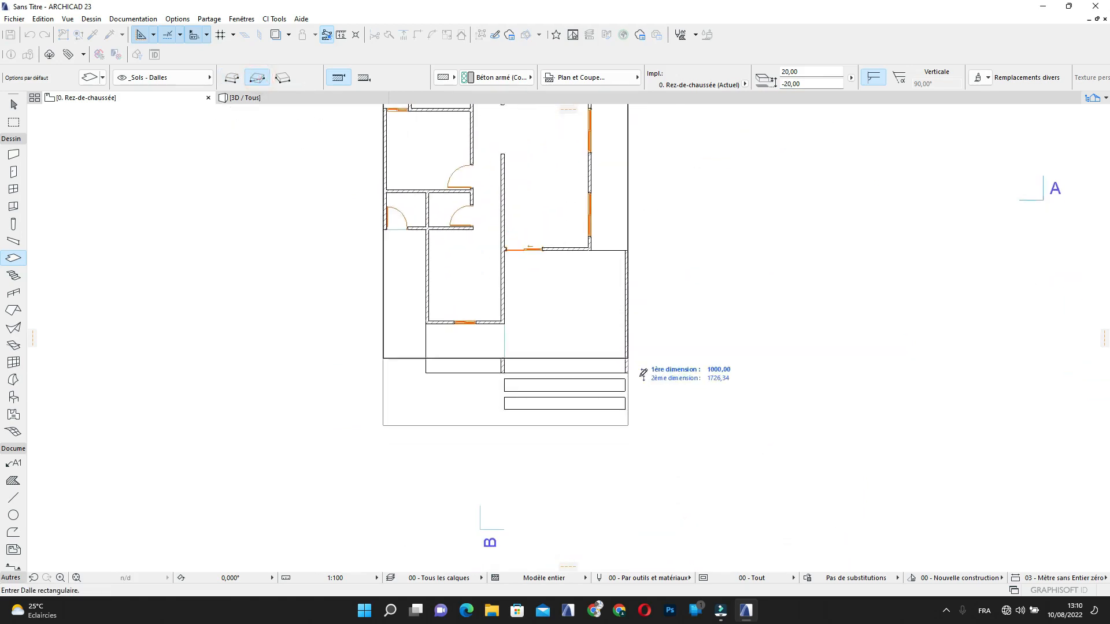
left_click(627, 424)
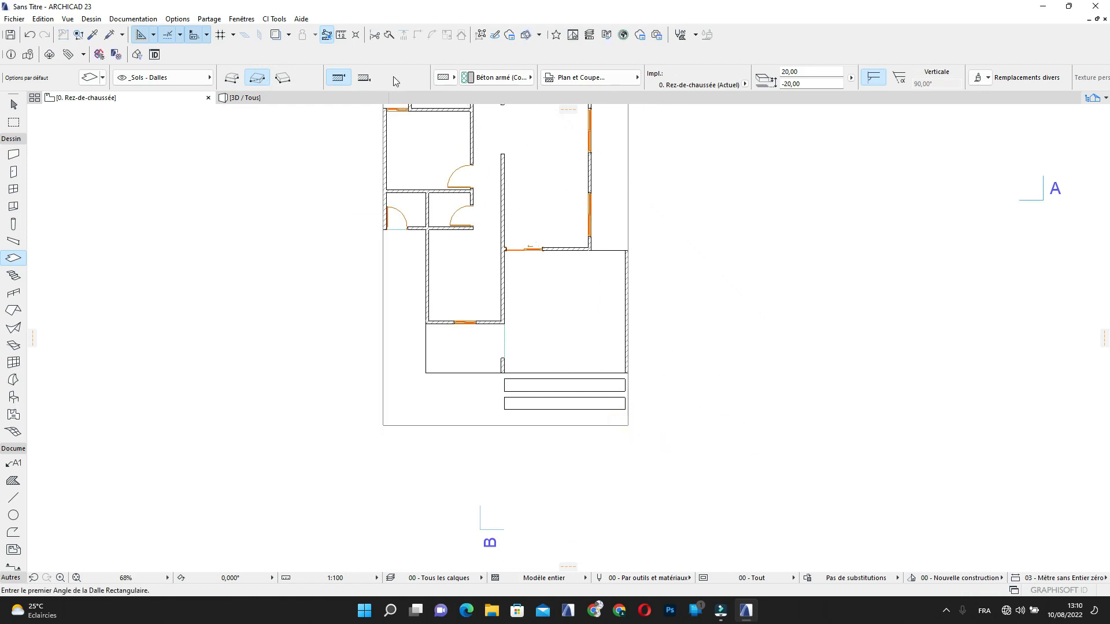
Examine the two slab levels in 3D and the terrace and step outlines in the ground-floor plan
left_click(263, 98)
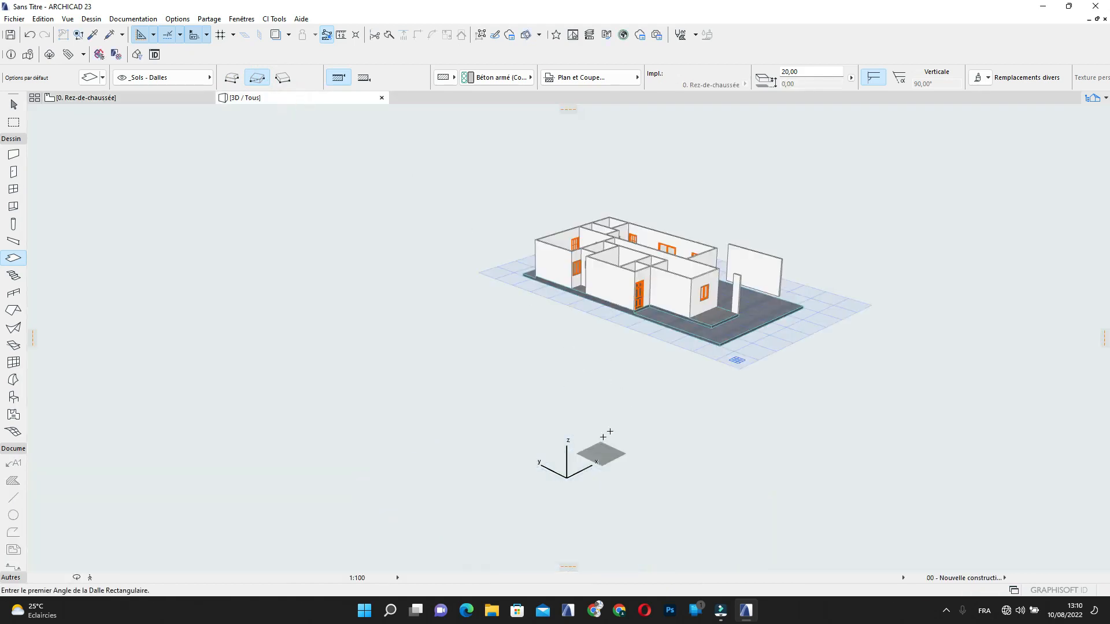
scroll(529, 285, "up", 10)
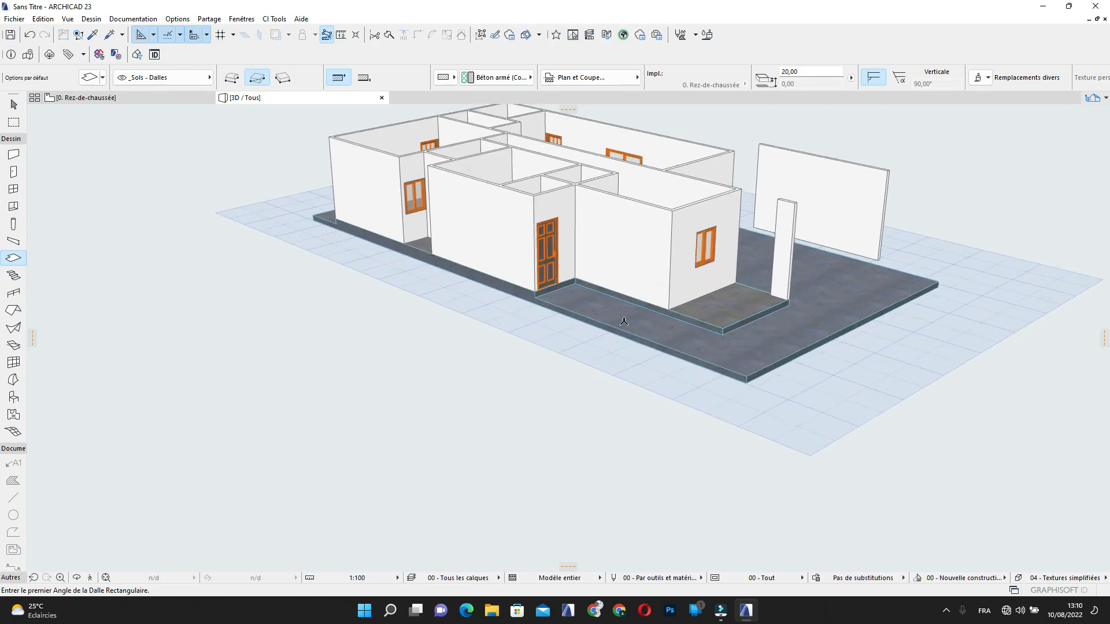
middle_click_drag(529, 286, 648, 422)
middle_click_drag(757, 453, 509, 405, "shift")
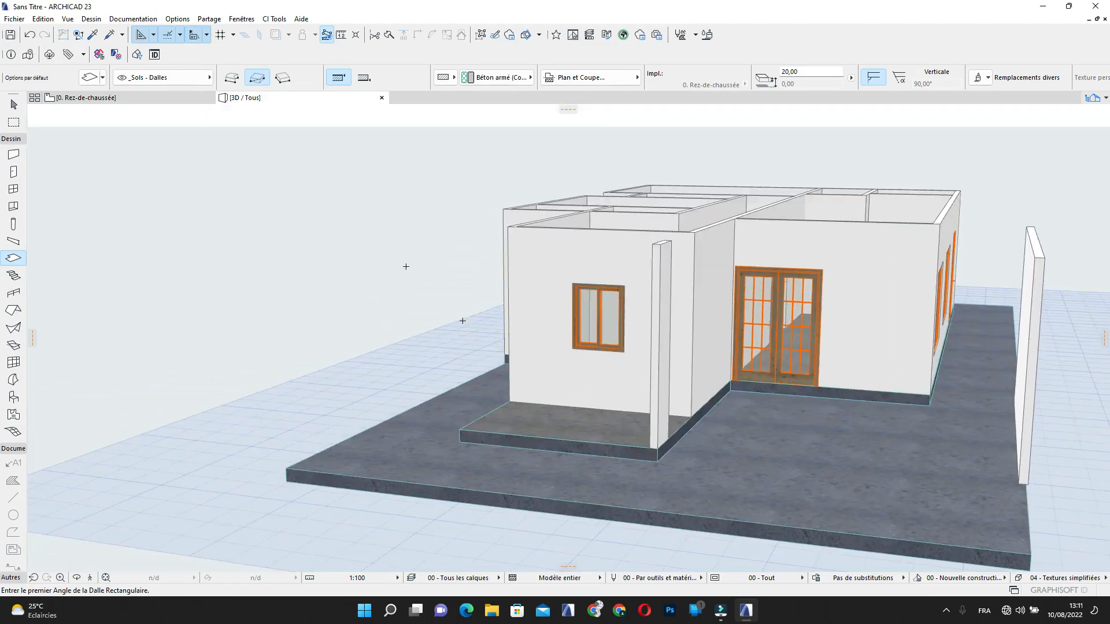
left_click(129, 97)
scroll(532, 393, "up", 5)
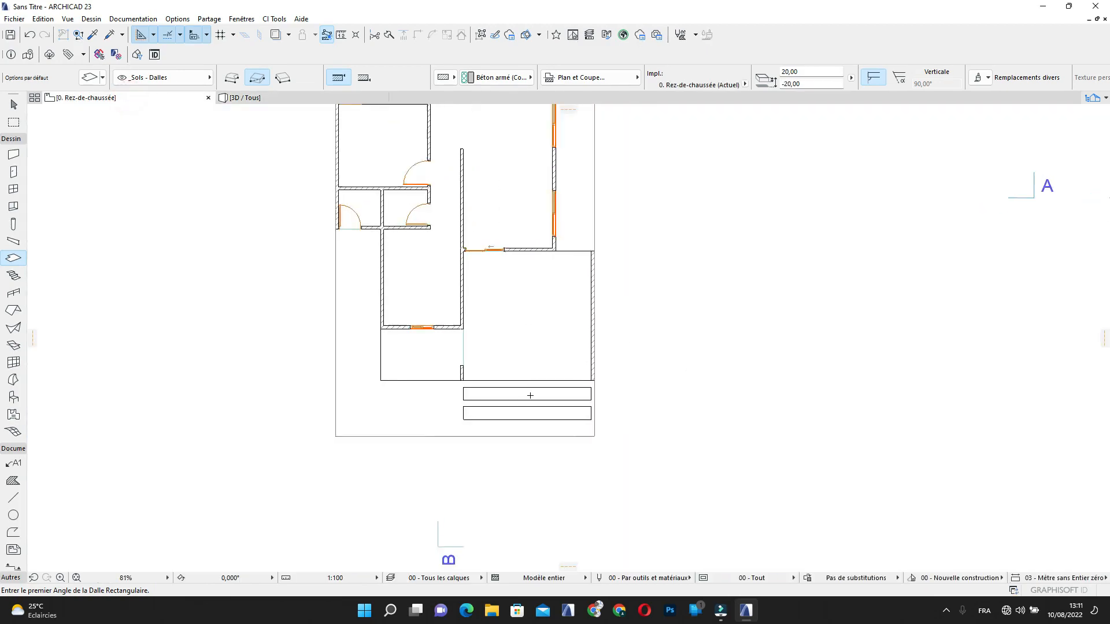
scroll(531, 395, "up", 3)
middle_click_drag(554, 380, 621, 353)
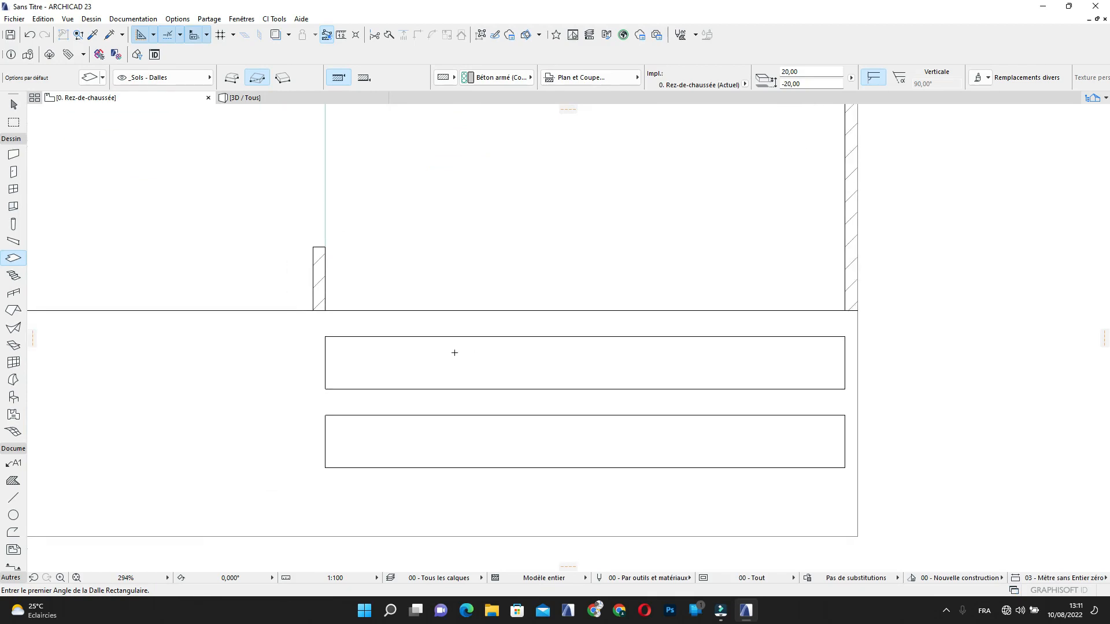
key("Escape")
middle_click_drag(377, 338, 448, 297)
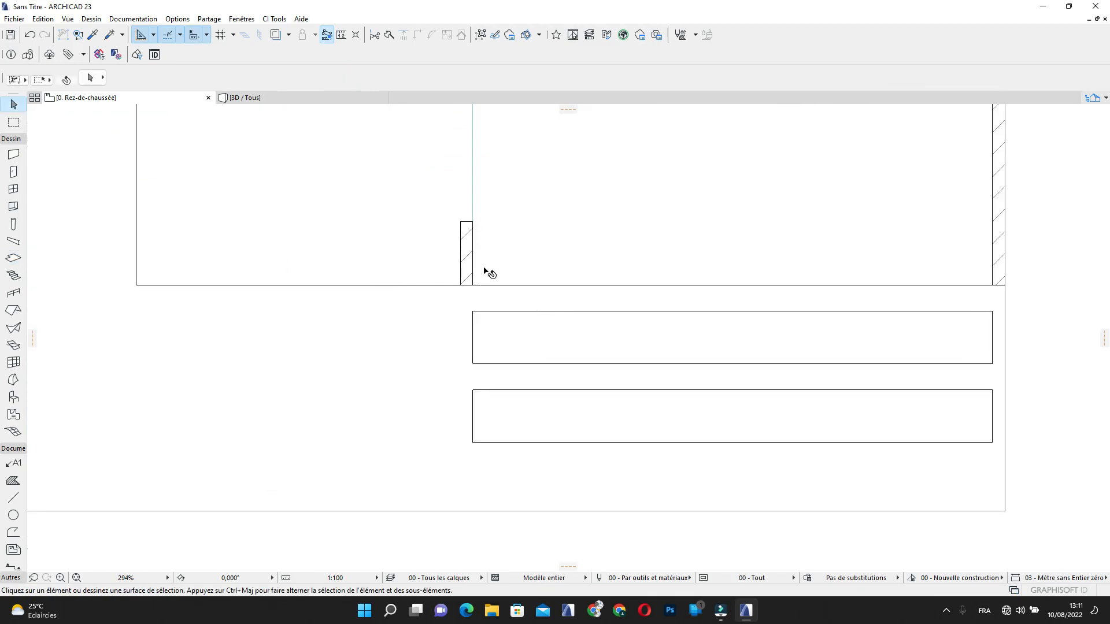
scroll(528, 364, "down", 3)
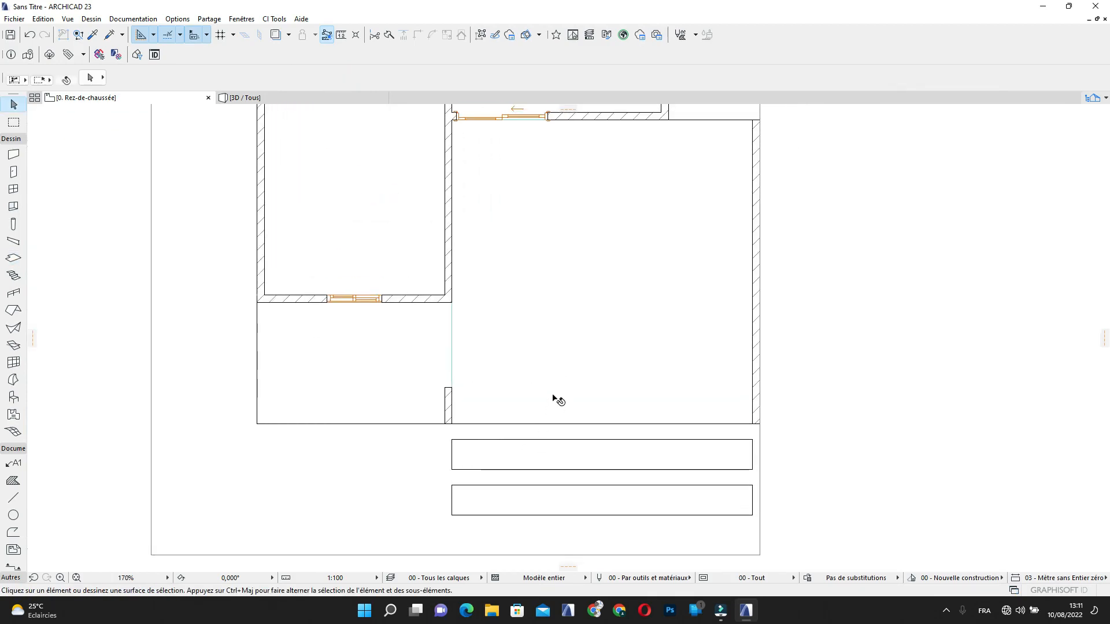
In 3D, stretch the base of the freestanding front side wall down to elevation -20, onto the lower plot slab
left_click(327, 100)
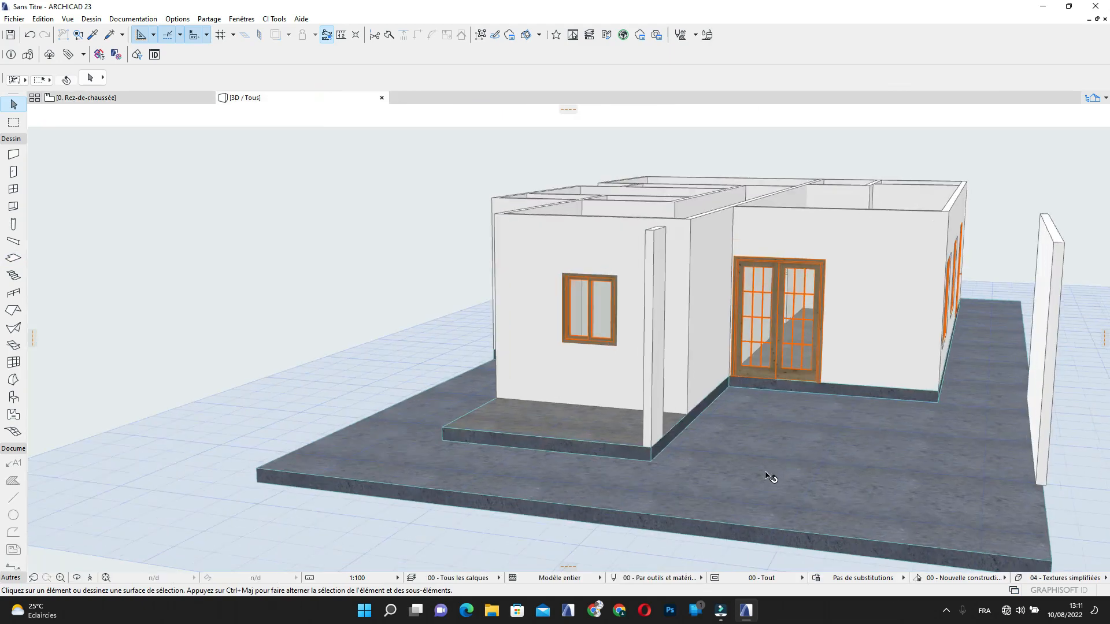
scroll(764, 472, "up", 2)
middle_click_drag(757, 461, 667, 360)
left_click(488, 421)
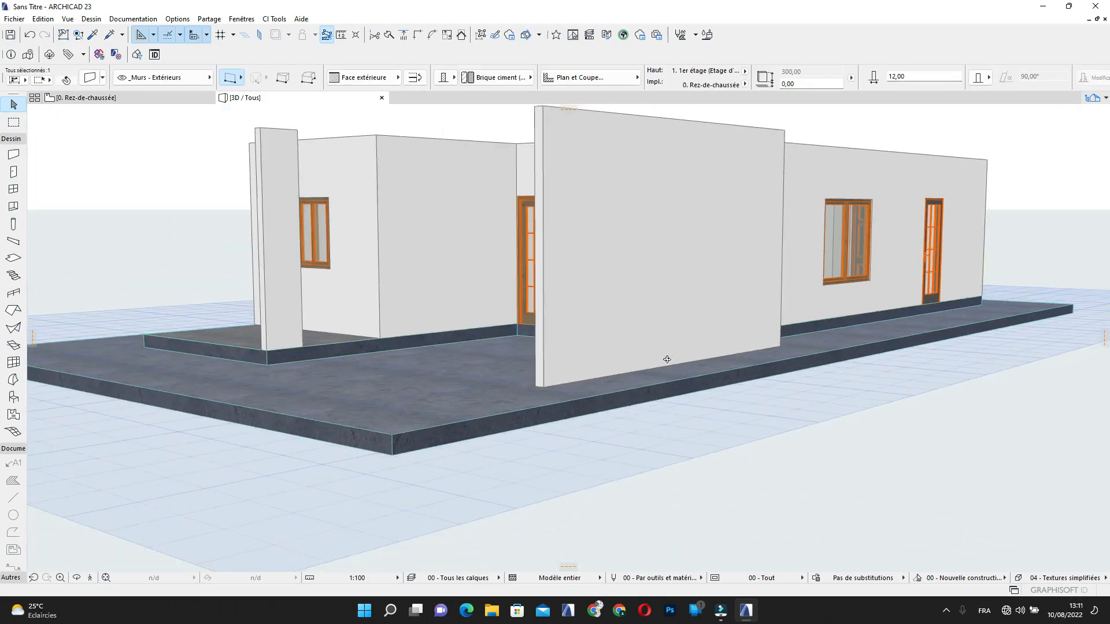
left_click(801, 82)
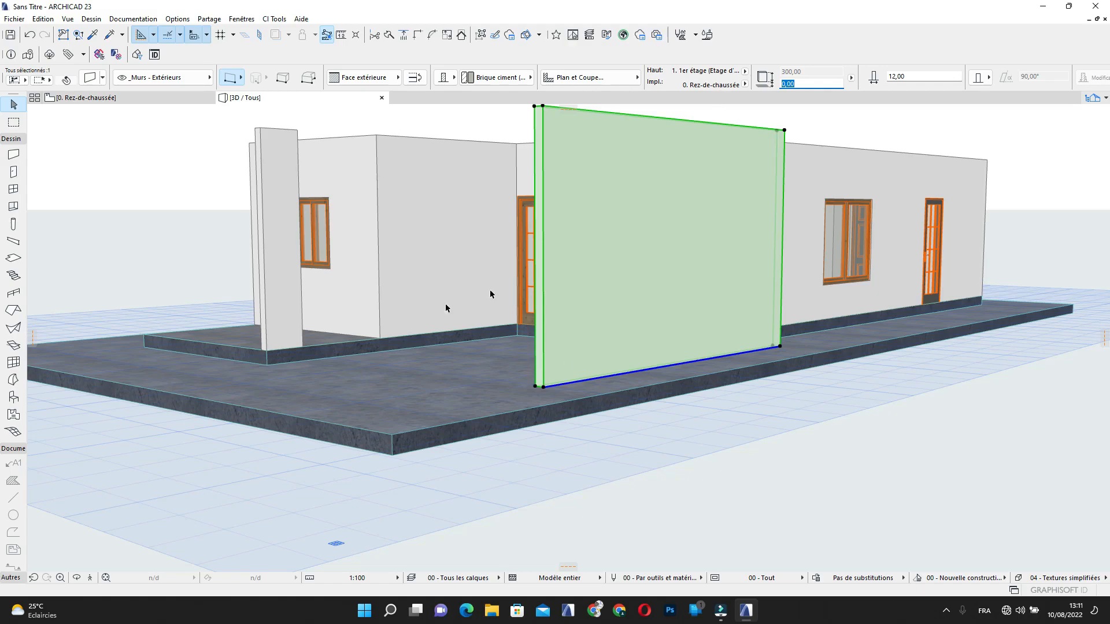
scroll(518, 393, "up", 5)
middle_click_drag(529, 405, 785, 413, "shift")
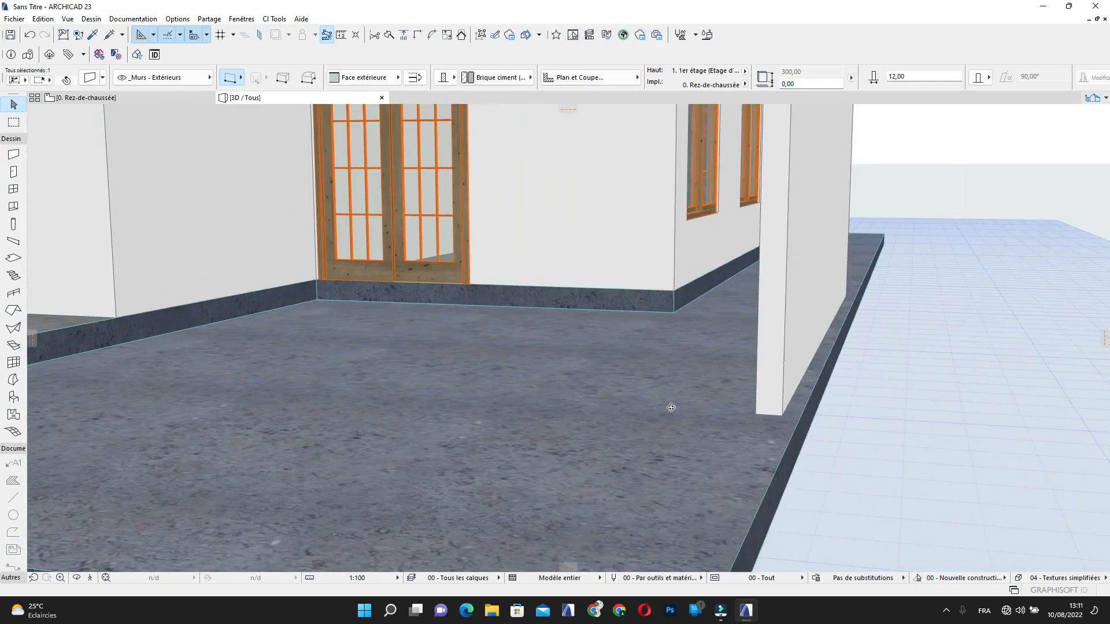
left_click(783, 416)
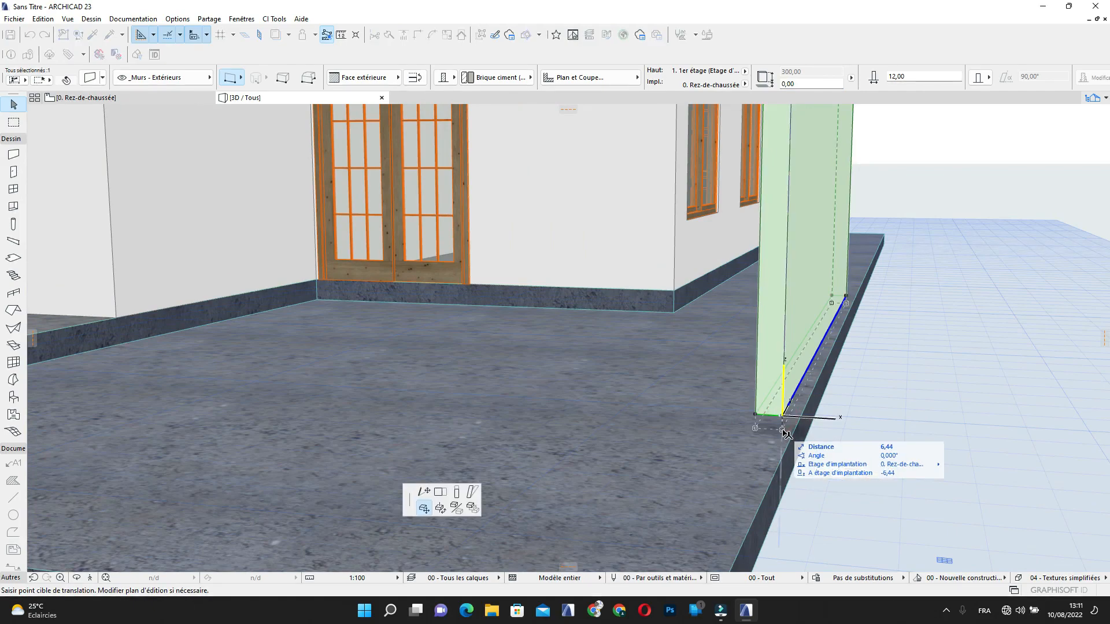
left_click(457, 492)
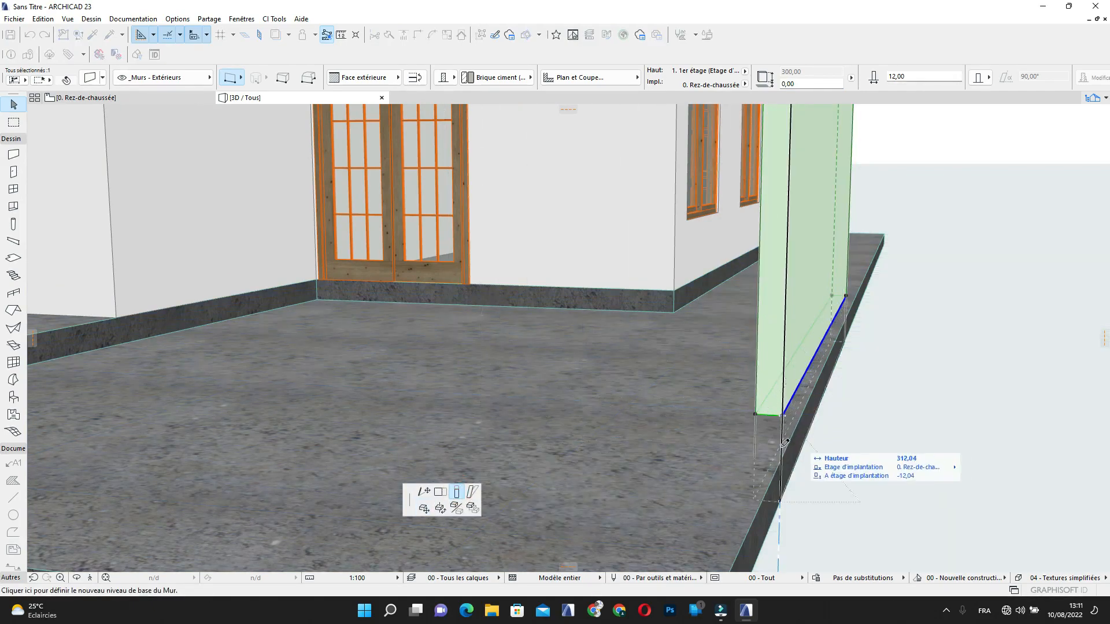
left_click(788, 457)
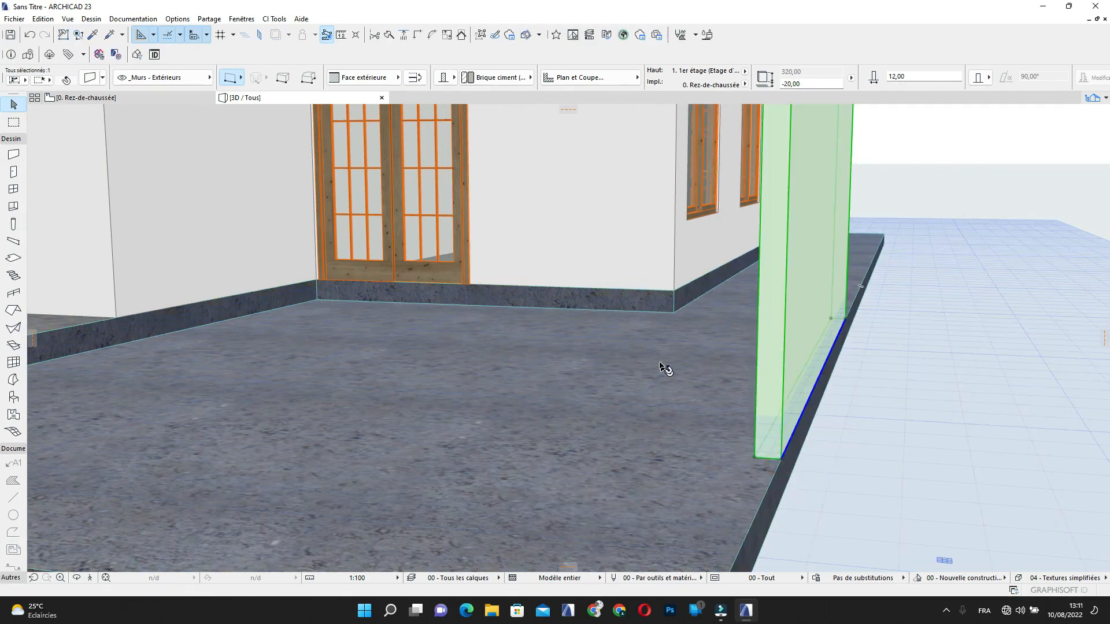
Deselect the front side wall and hide the editing plane in the 3D view
key("Escape")
scroll(782, 380, "down", 4)
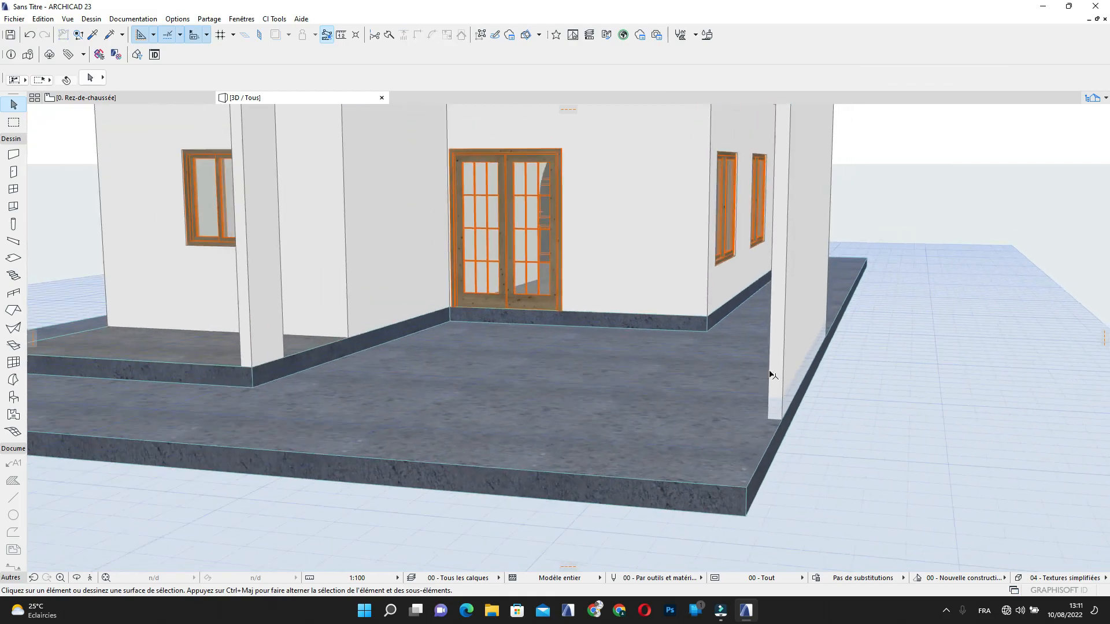
middle_click_drag(610, 355, 537, 415, "shift")
scroll(676, 384, "down", 3)
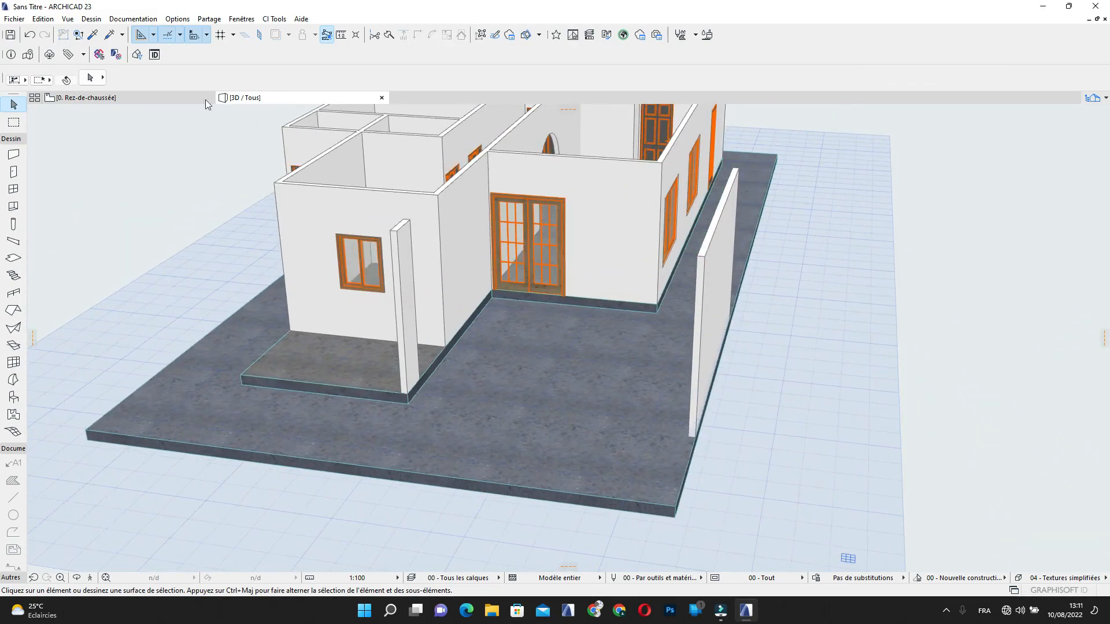
left_click(259, 37)
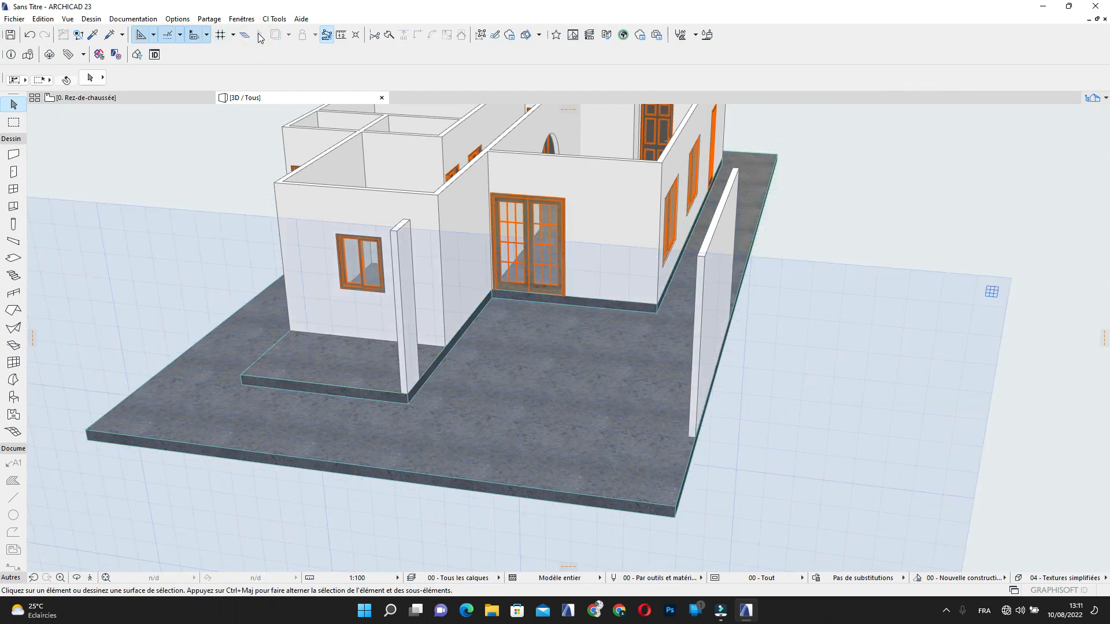
left_click(232, 35)
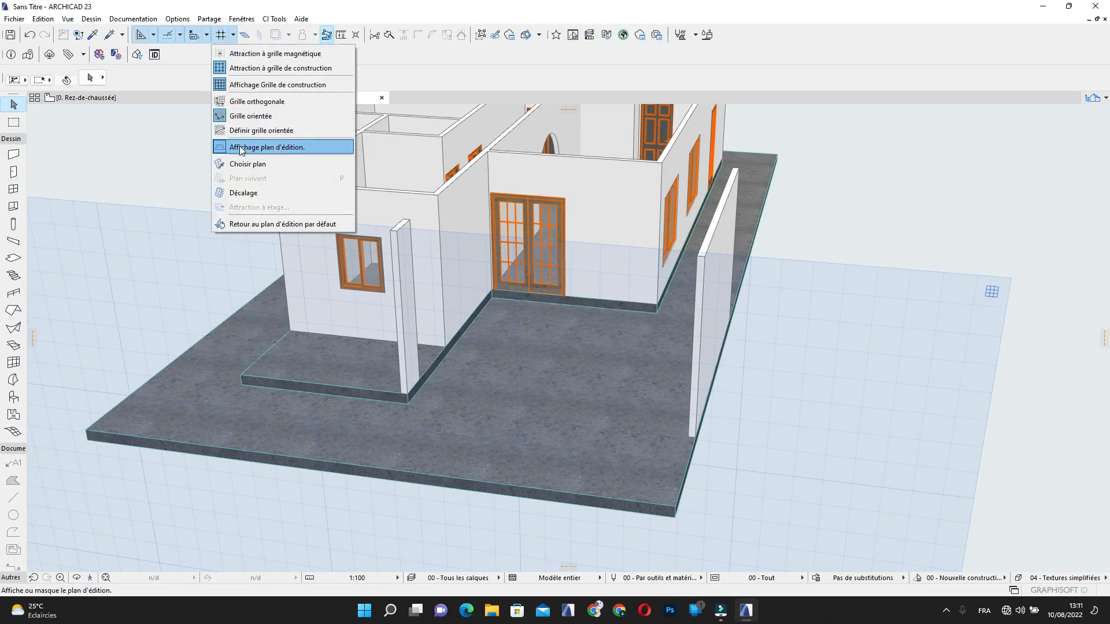
left_click(241, 147)
middle_click_drag(545, 303, 630, 360, "shift")
scroll(605, 346, "up", 10)
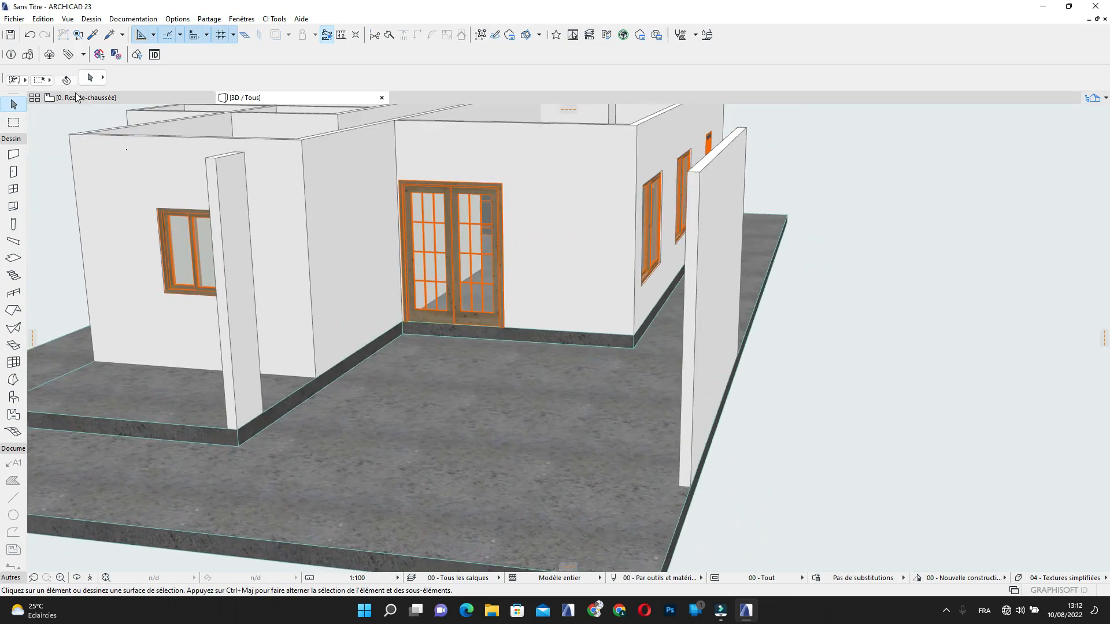
In the ground-floor plan, cut a rectangular opening in the lower slab from the short front wall's end to the slab's diagonally opposite front corner
left_click(132, 98)
middle_click_drag(575, 395, 532, 335)
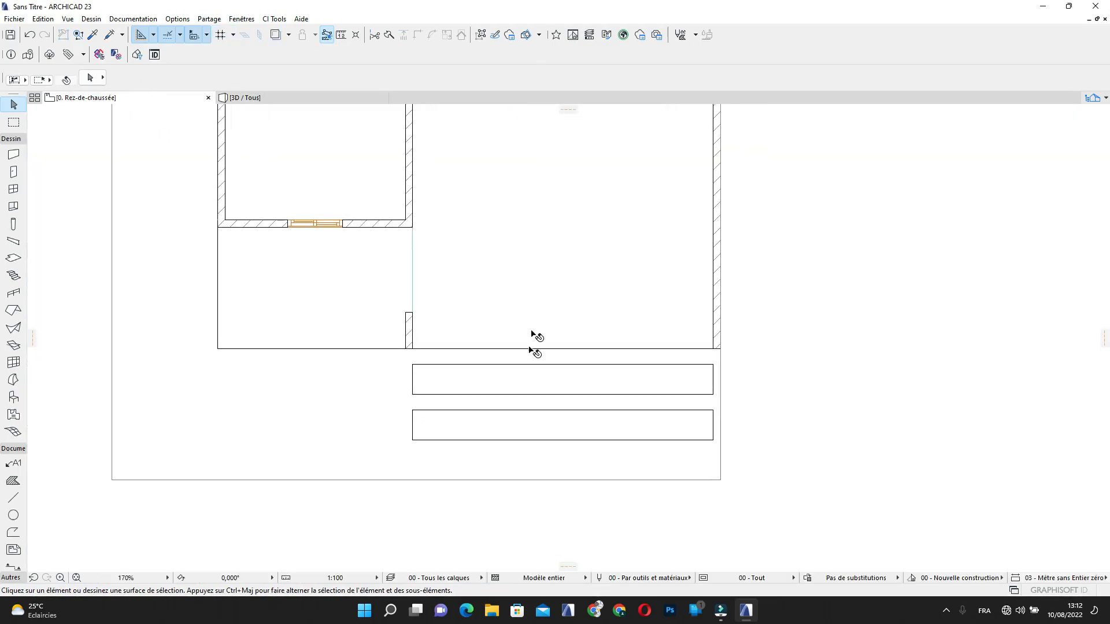
left_click(527, 438)
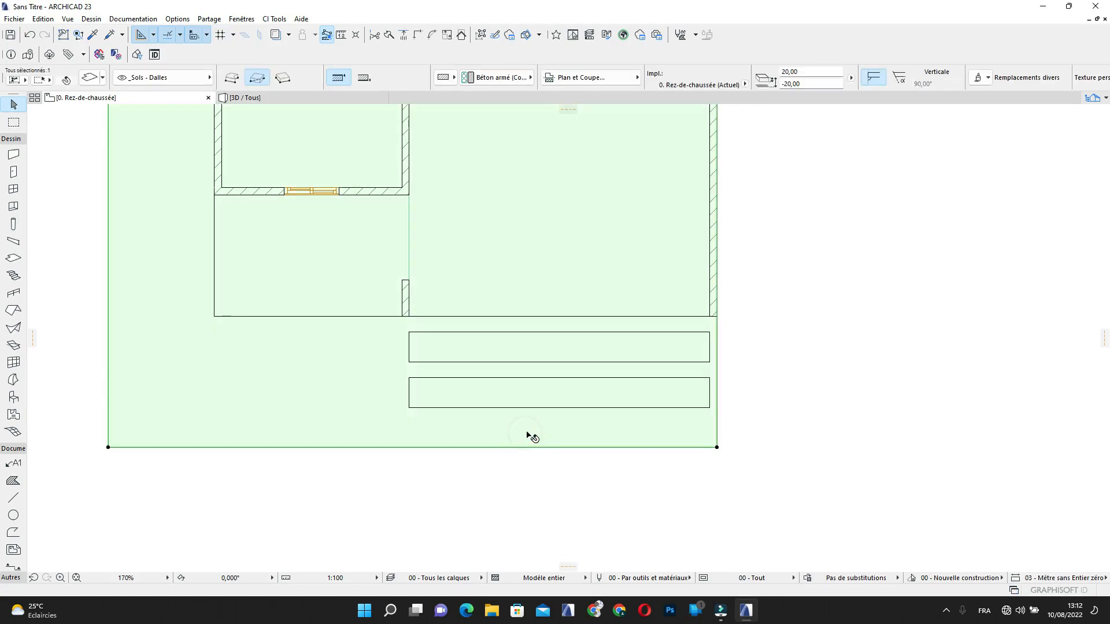
key("Escape")
left_click(526, 431)
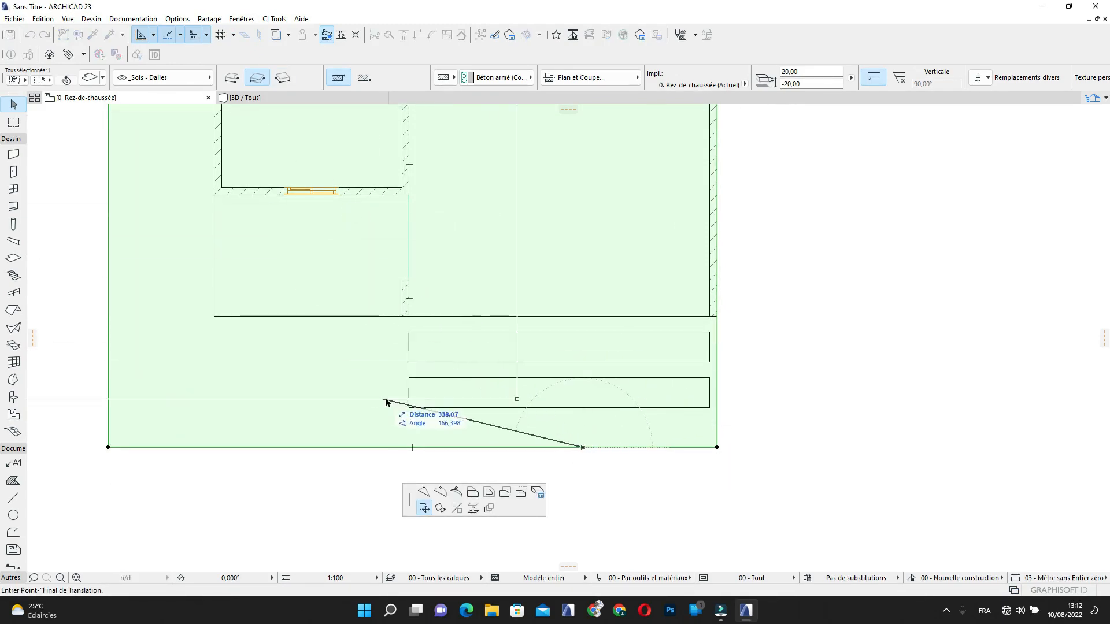
left_click(522, 493)
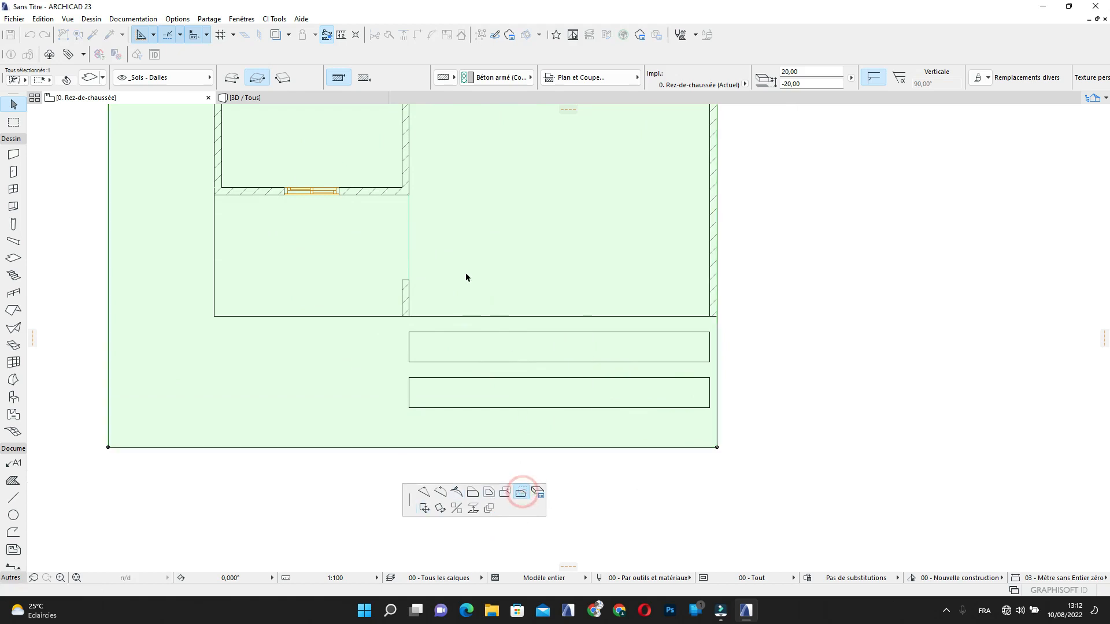
left_click(408, 317)
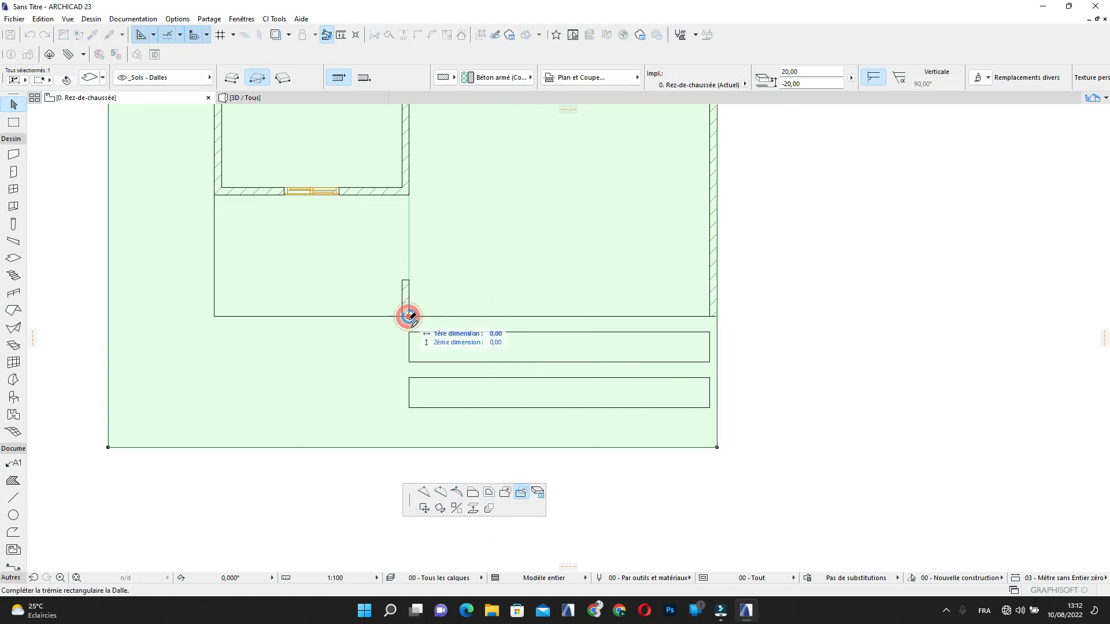
left_click(717, 447)
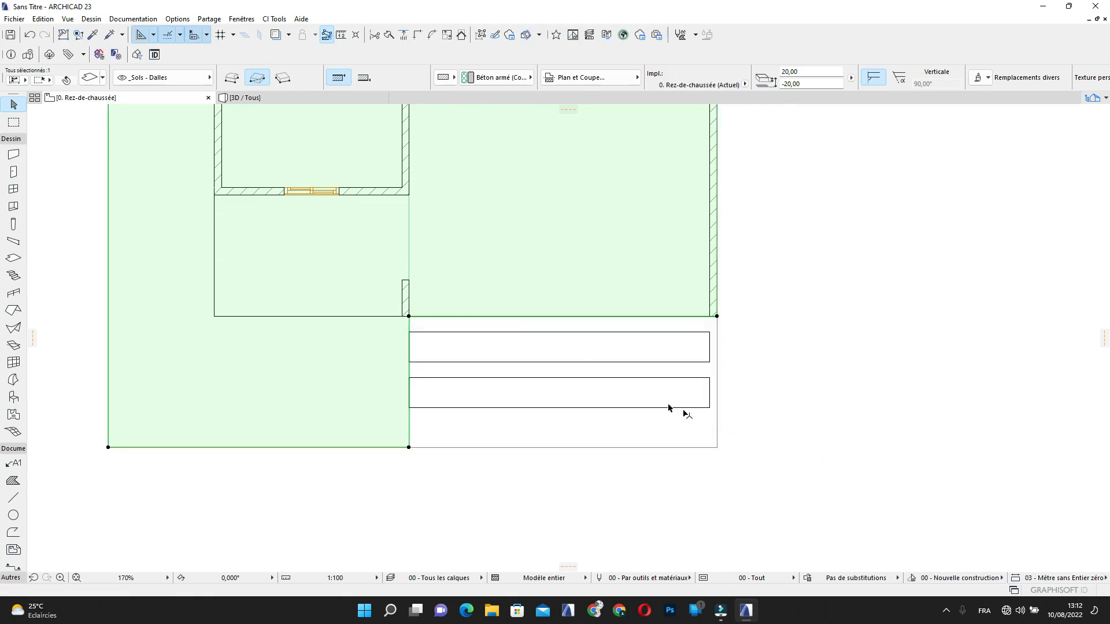
left_click(573, 435)
left_click(537, 427)
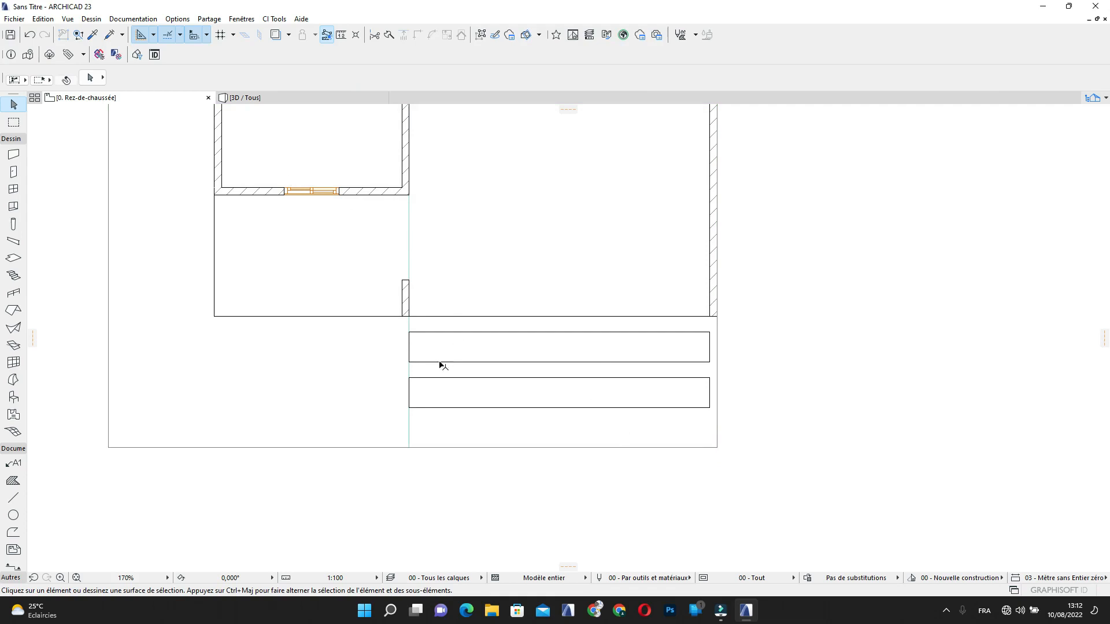
Pick up the lower slab's settings, set the thickness to 15 with the base at -20, and create slabs on the two step outlines
left_click(519, 252, "alt")
middle_click_drag(515, 332, 516, 324)
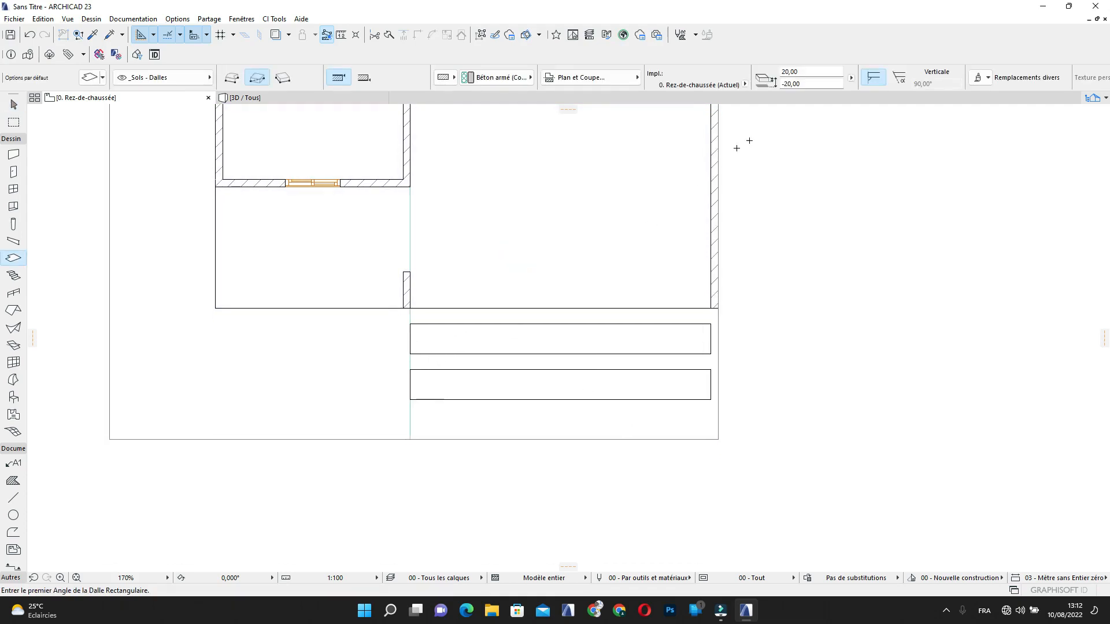
left_click_drag(808, 82, 792, 84)
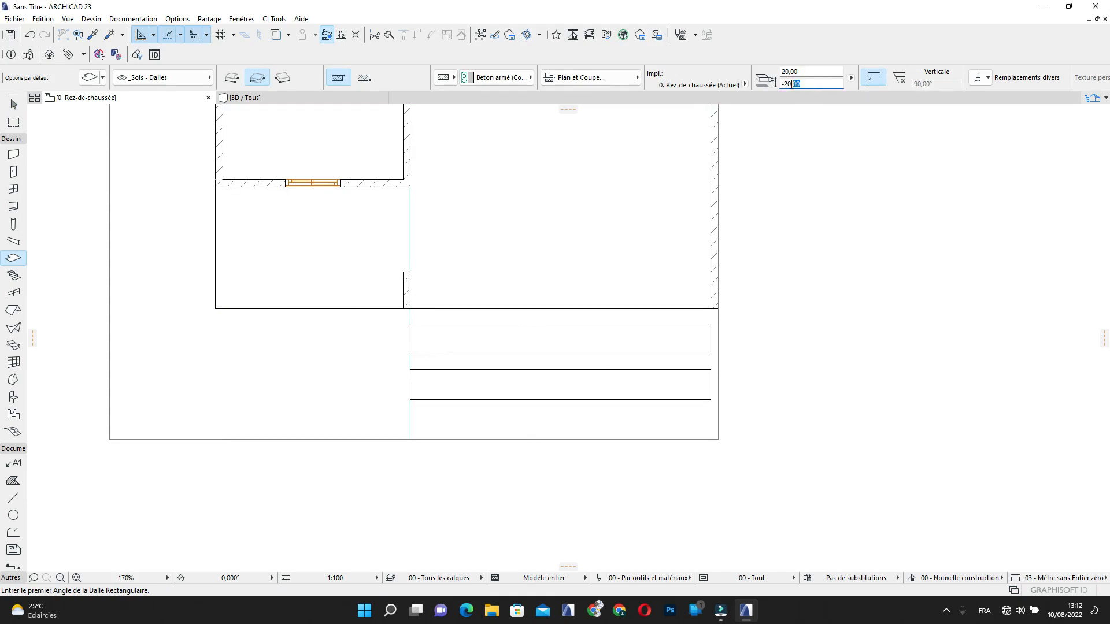
left_click(807, 71)
middle_click_drag(517, 412, 539, 299)
key("Escape")
scroll(537, 344, "up", 4)
Copy the front step slab straight forward so its front edge lies on the plot's front boundary
left_click(537, 286)
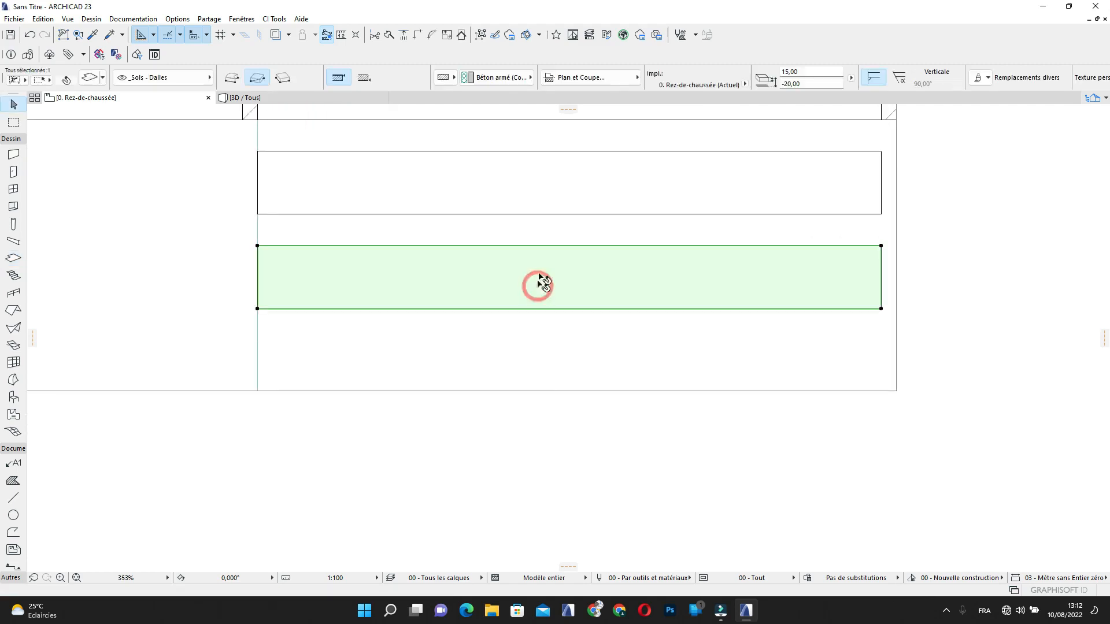
left_click(546, 249)
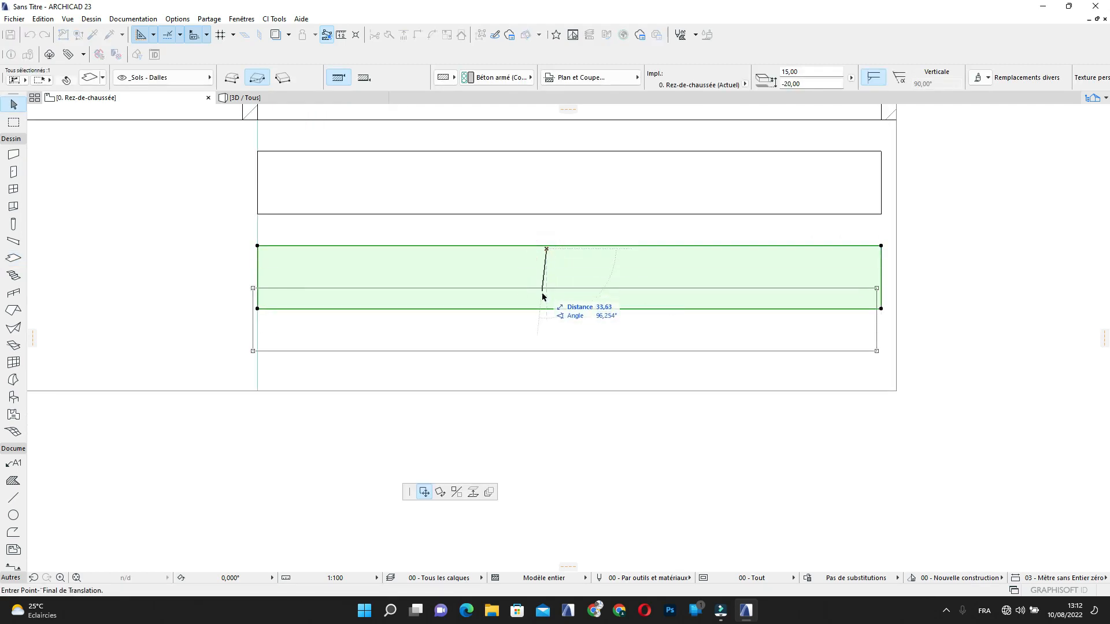
key("Escape")
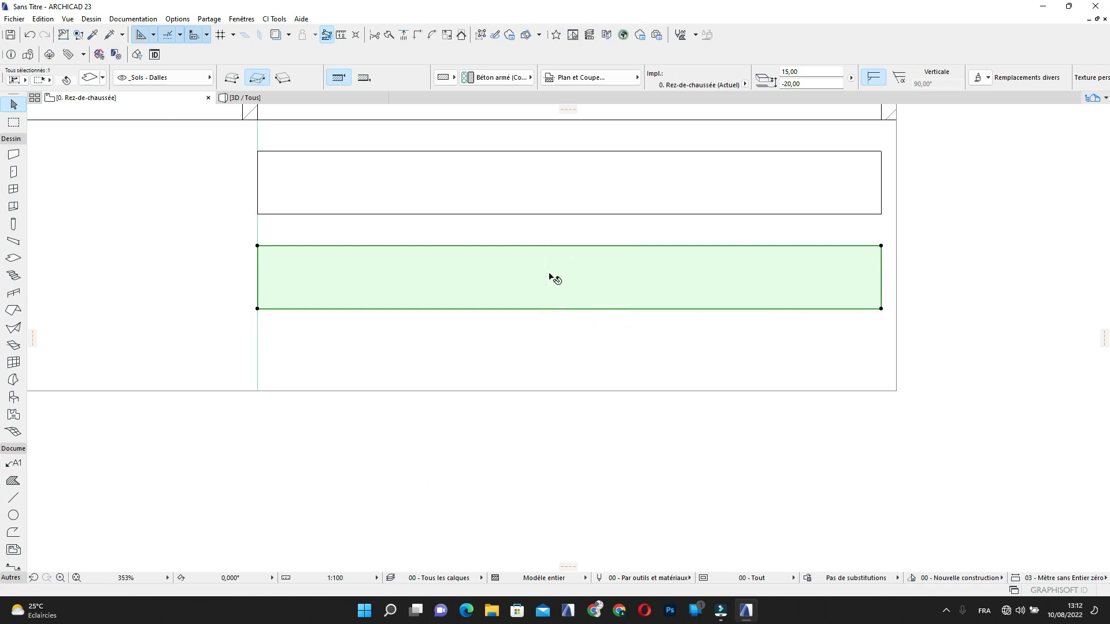
left_click(539, 309)
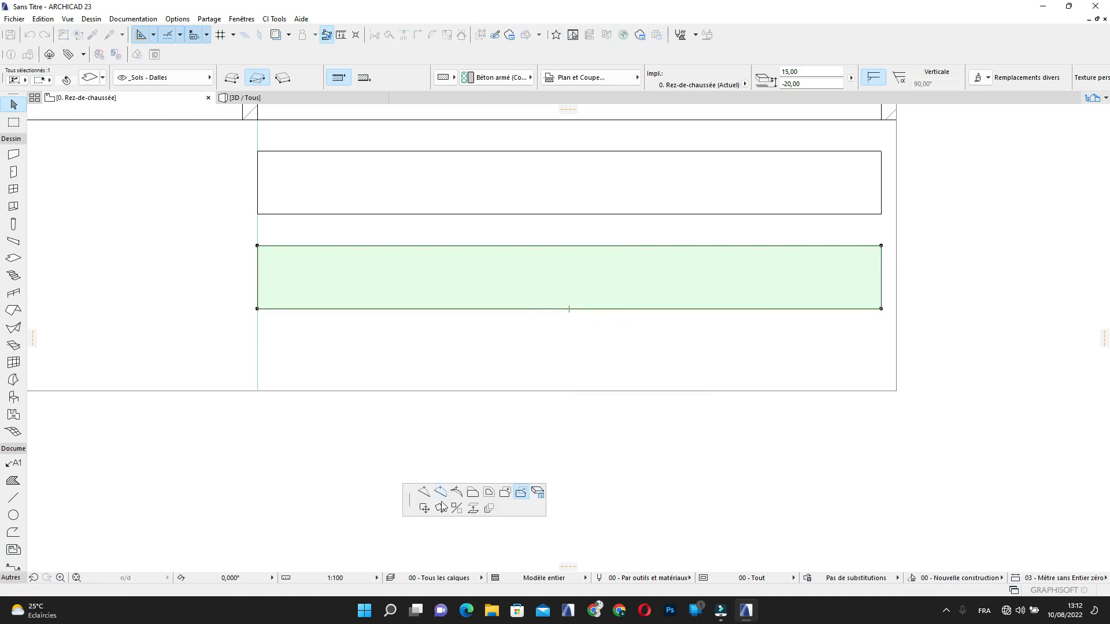
left_click(424, 508)
key("ctrl")
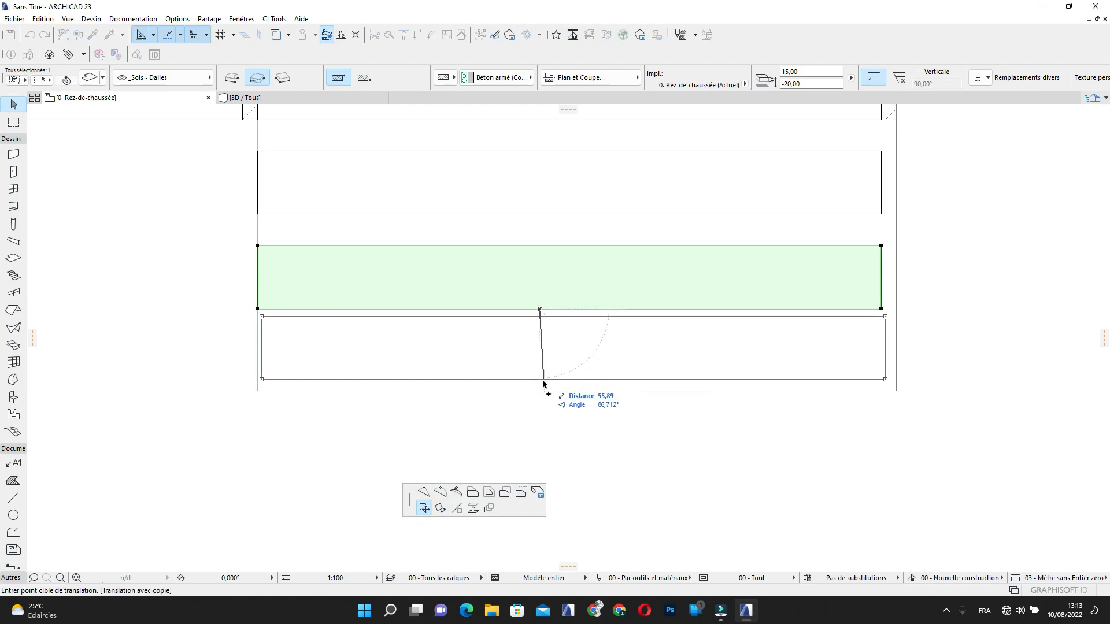
left_click(540, 391)
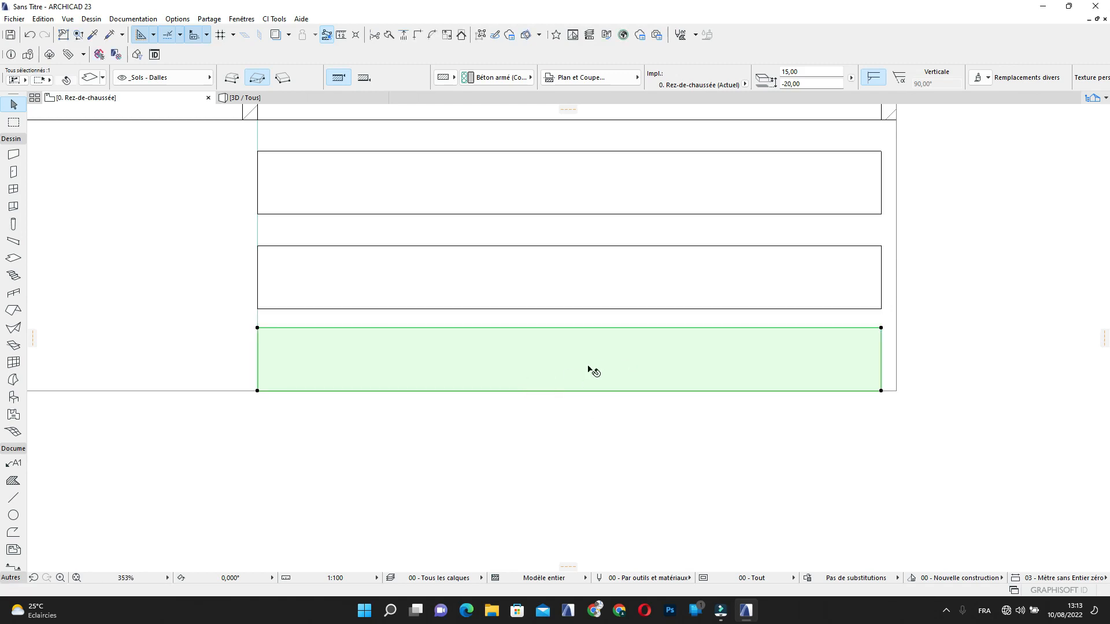
Offset the rear edge of the copied step slab inward by 5
left_click(570, 348)
left_click(564, 329)
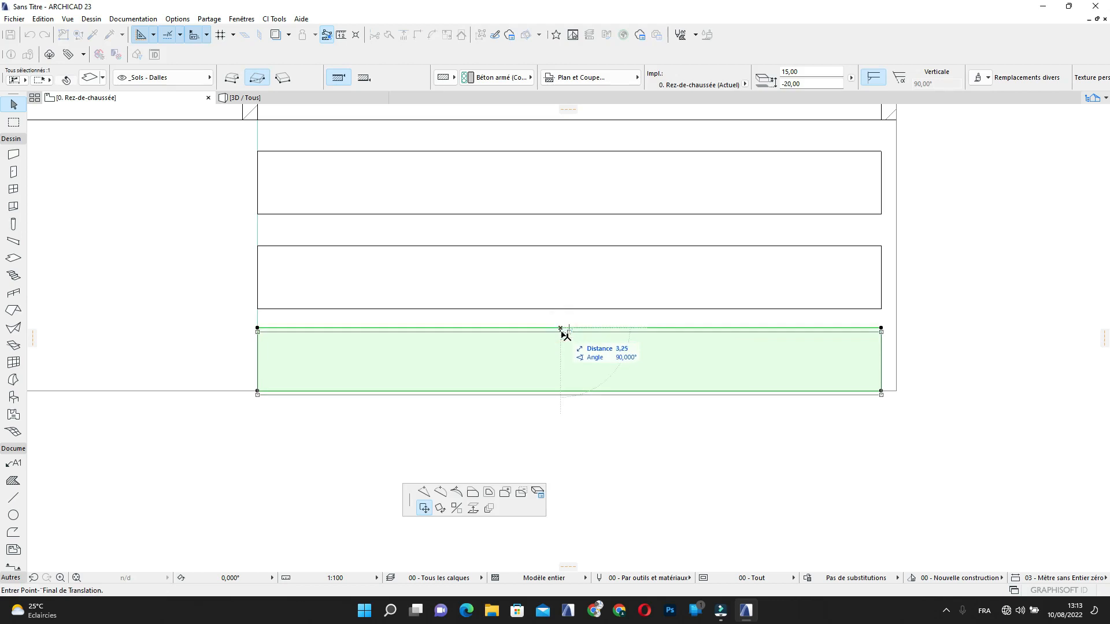
left_click(473, 491)
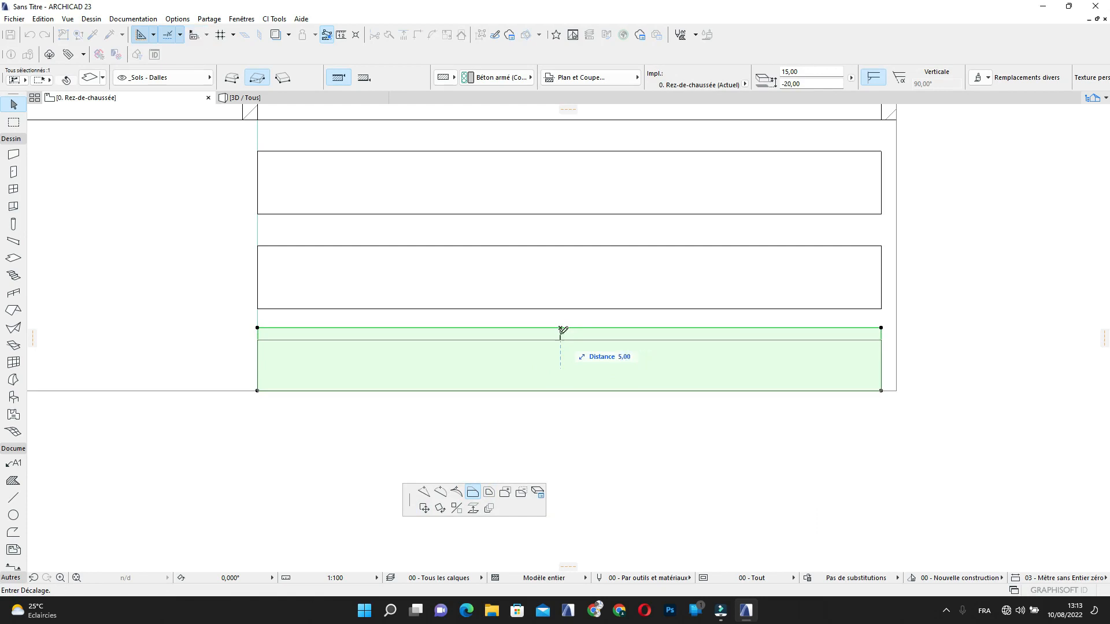
key("Return")
key("Escape")
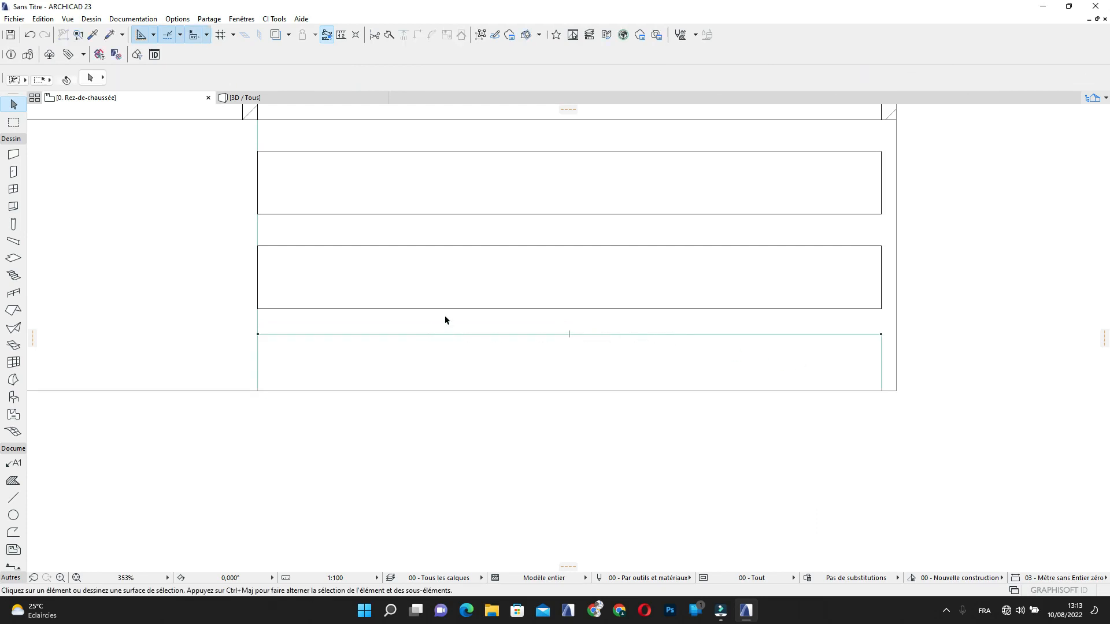
Delete the two polyline outlines drawn around the rear and middle step slabs
scroll(485, 330, "up", 2)
left_click(486, 344)
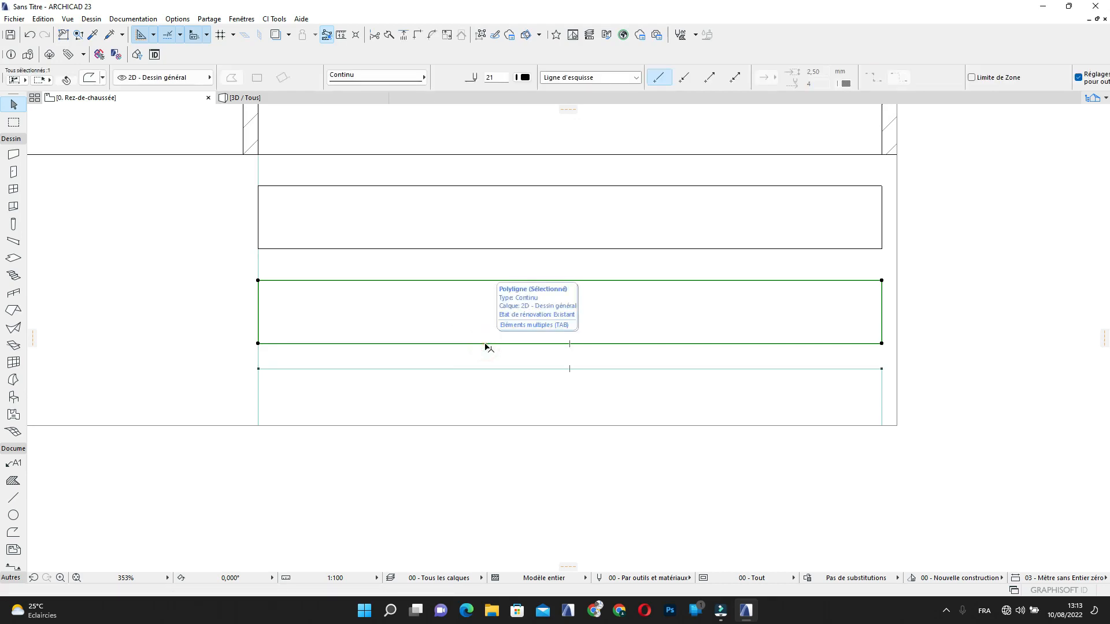
key("Delete")
left_click(543, 250)
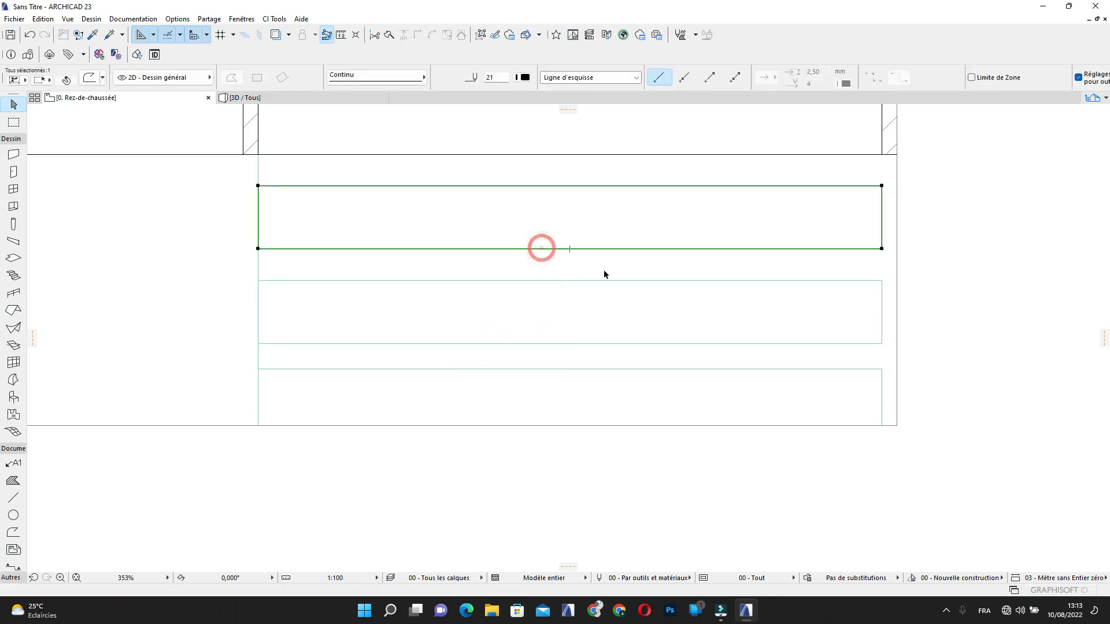
key("Delete")
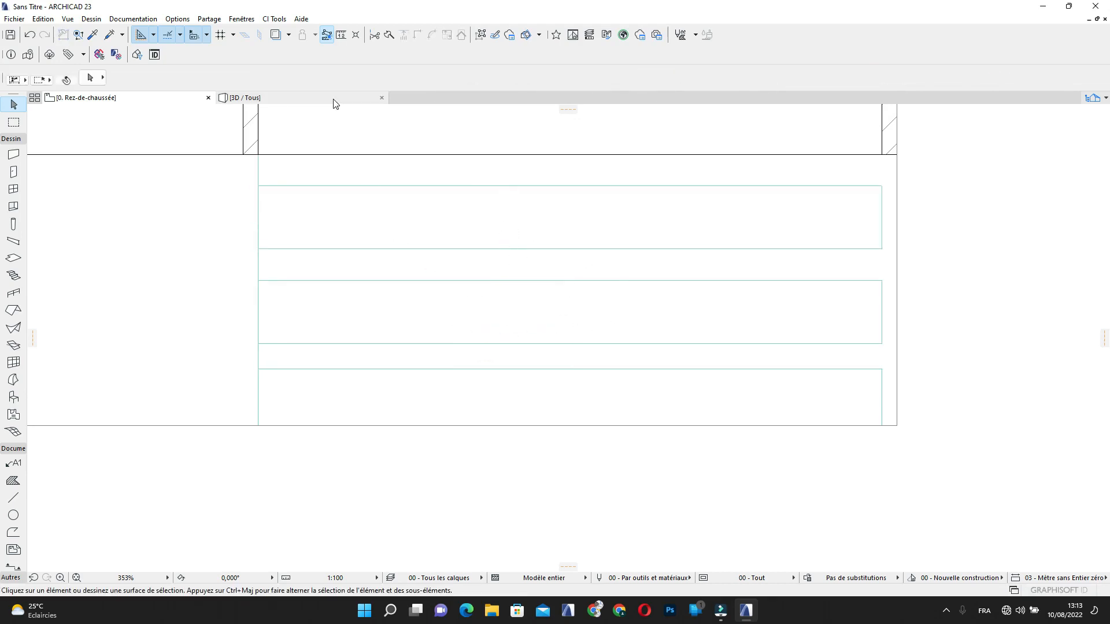
Examine the three step slabs in 3D from a low front viewpoint
left_click(350, 100)
scroll(538, 347, "up", 5)
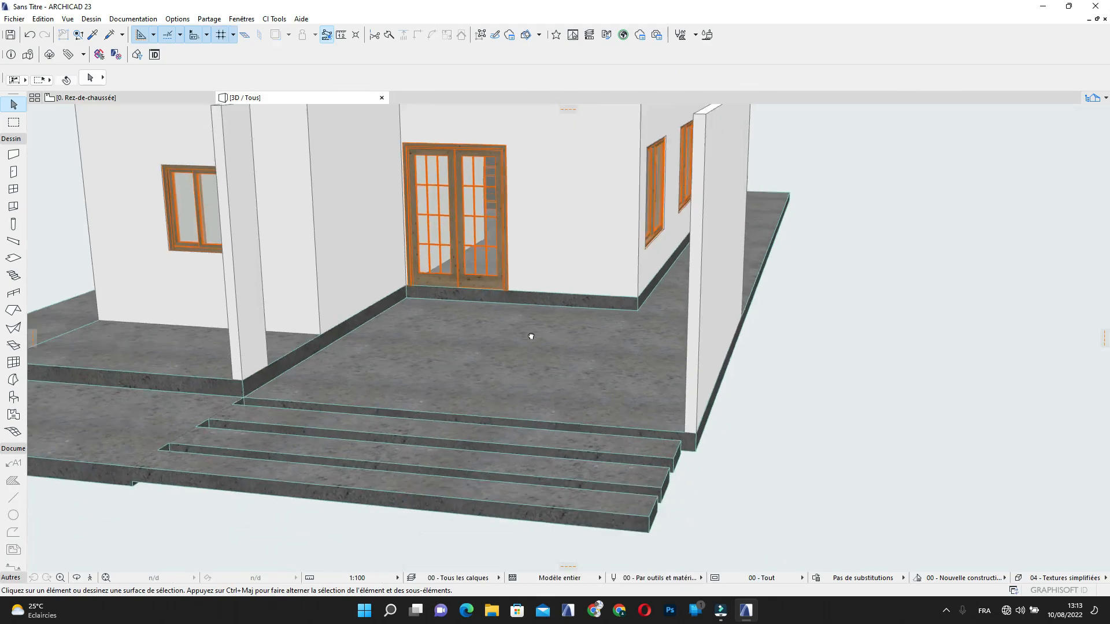
middle_click_drag(554, 368, 223, 358, "shift")
scroll(222, 358, "up", 5)
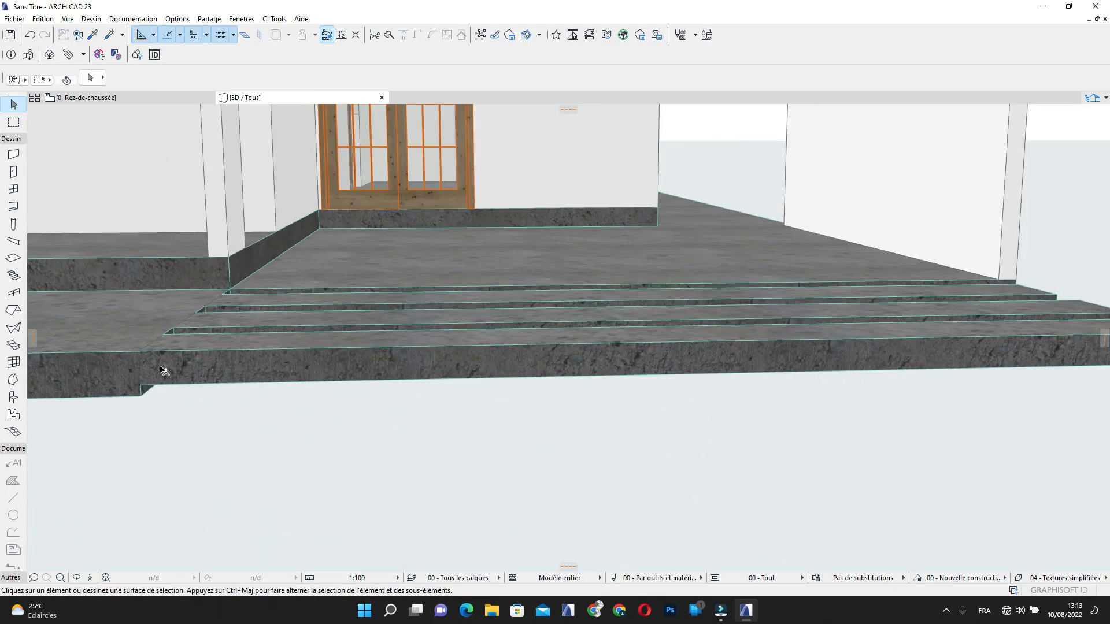
Try to move the front step slab down in 3D to the bottom corner of the adjoining lower slab
left_click(152, 393)
left_click(138, 384)
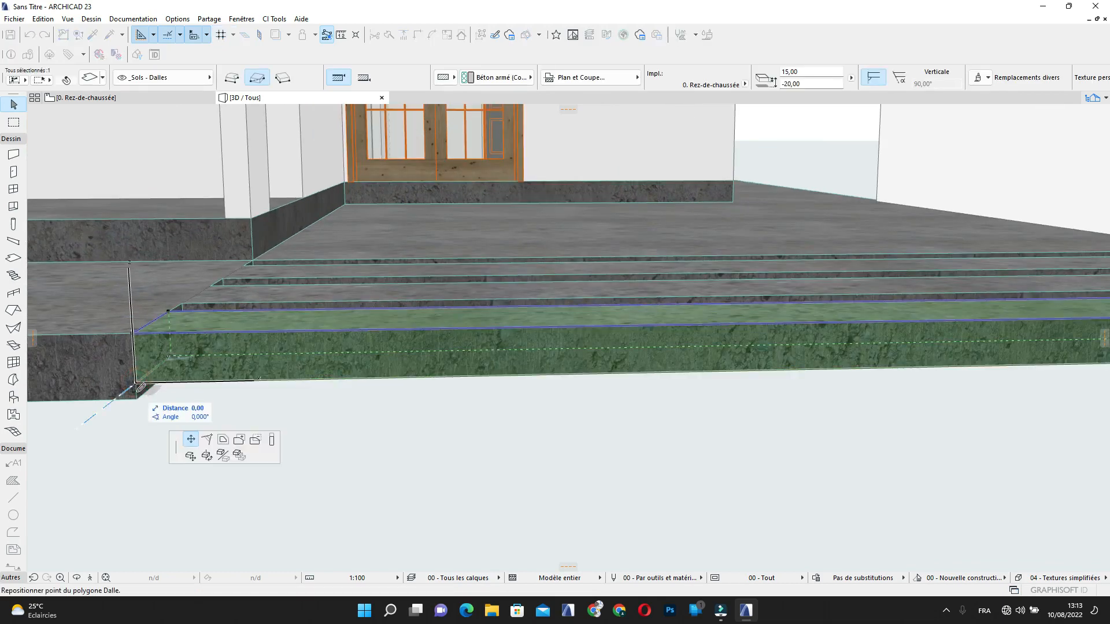
left_click(423, 508)
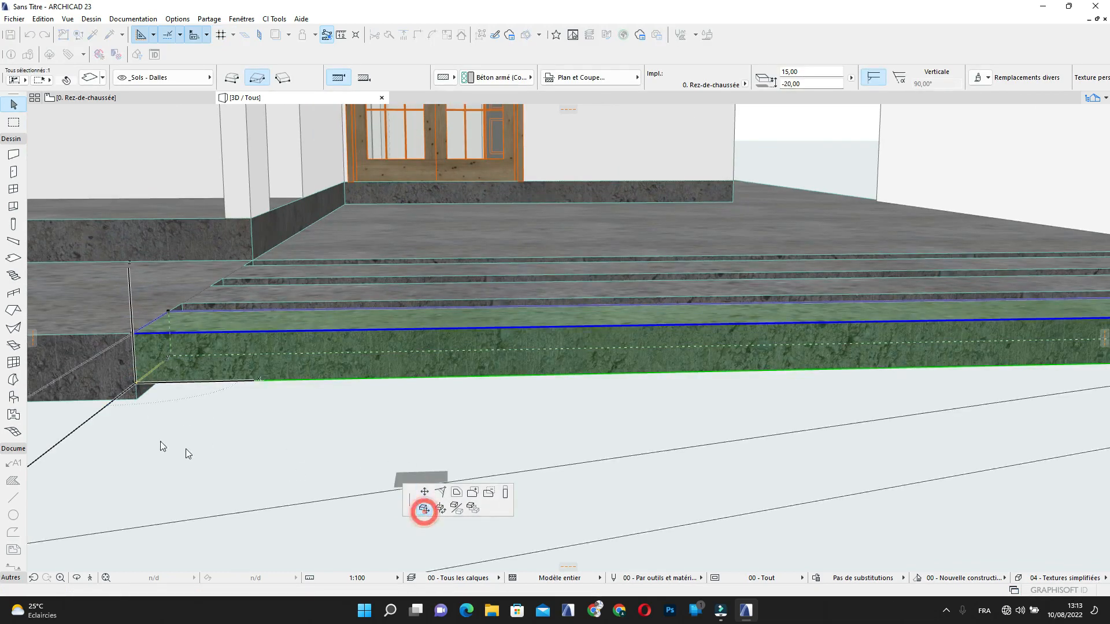
left_click(137, 399)
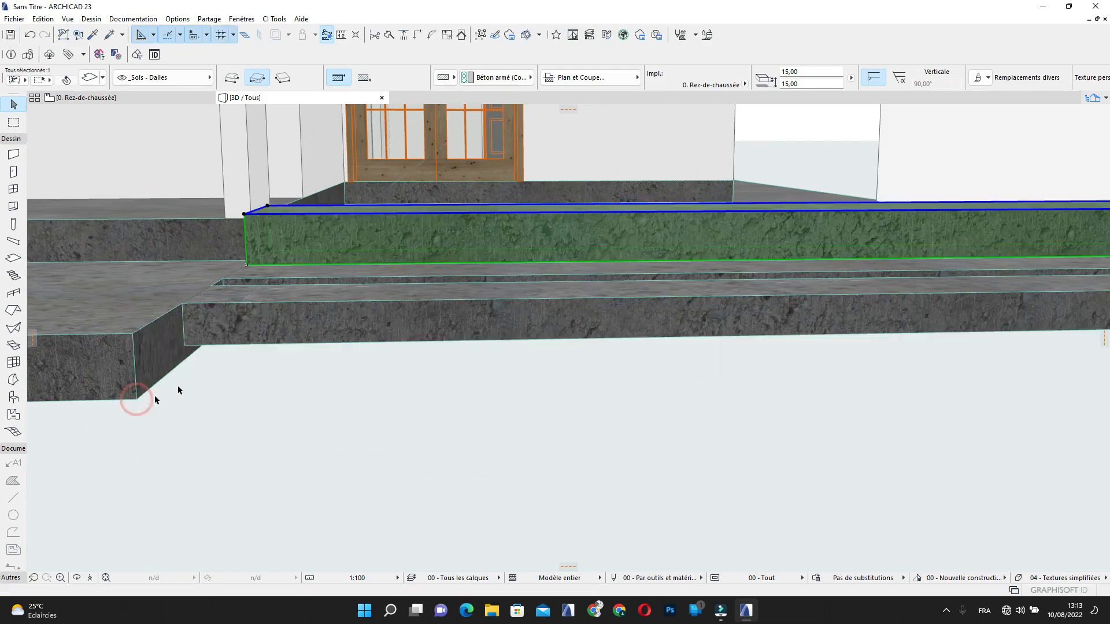
key("ctrl+z")
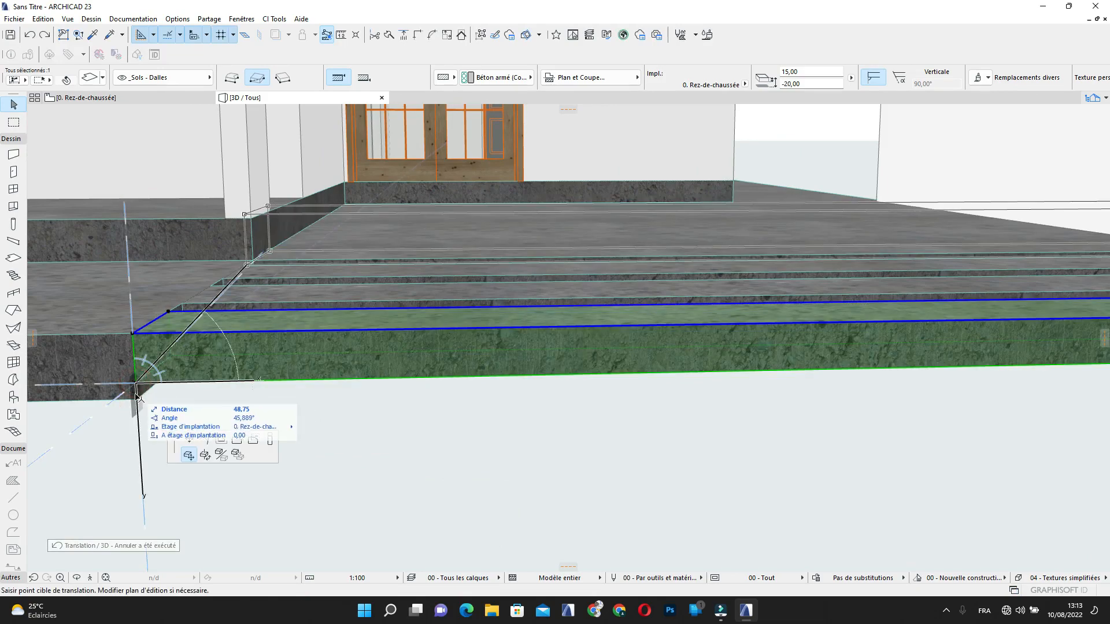
left_click(136, 384)
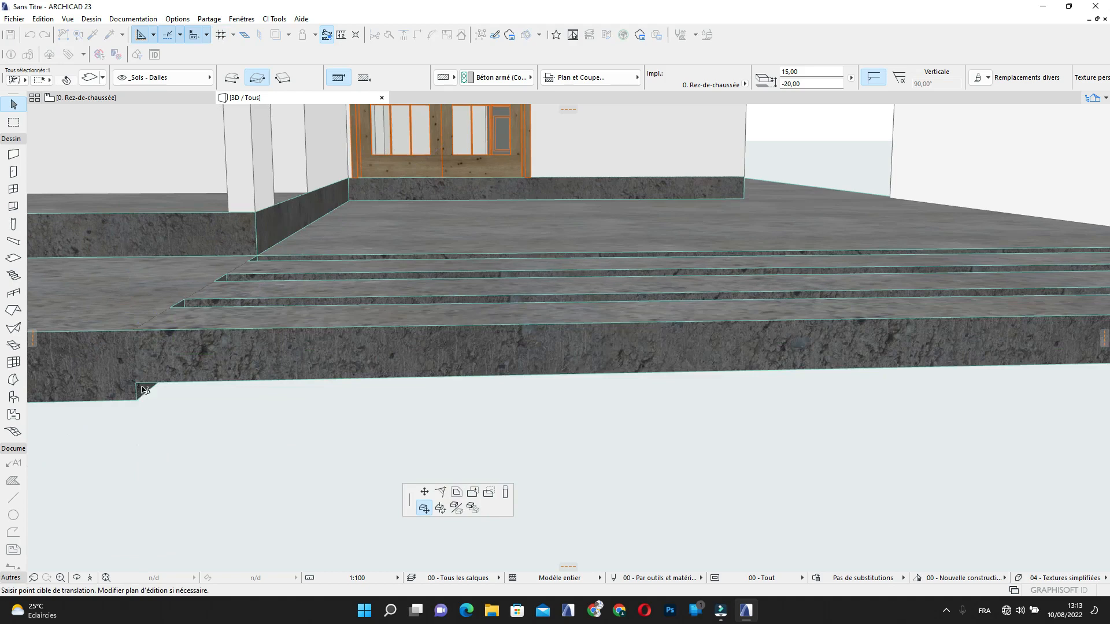
left_click(424, 491)
scroll(121, 364, "up", 1)
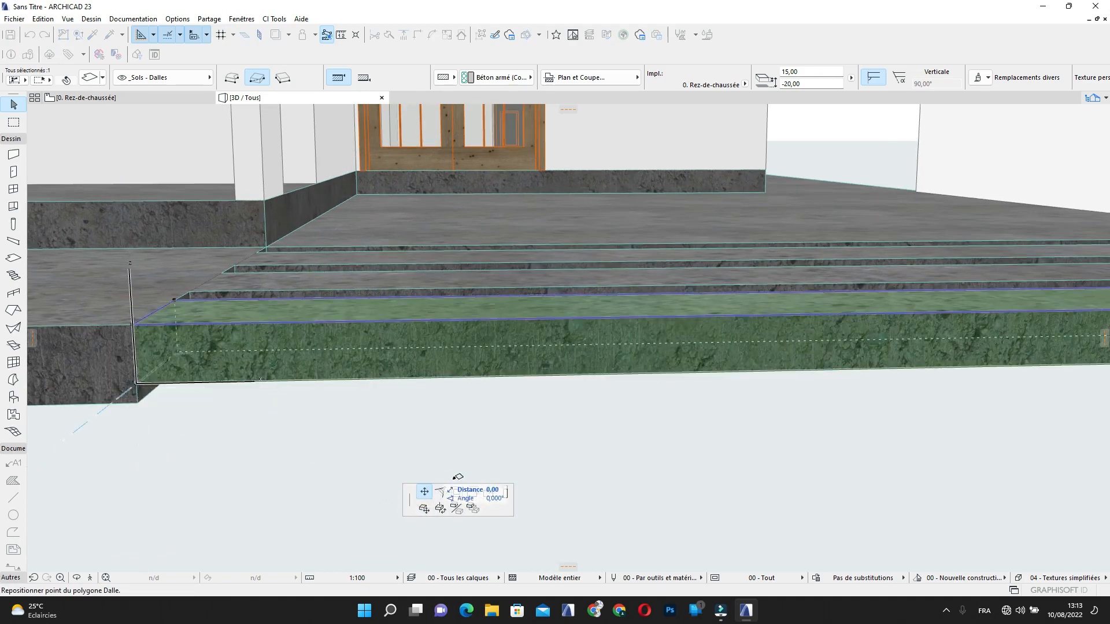
left_click(423, 508)
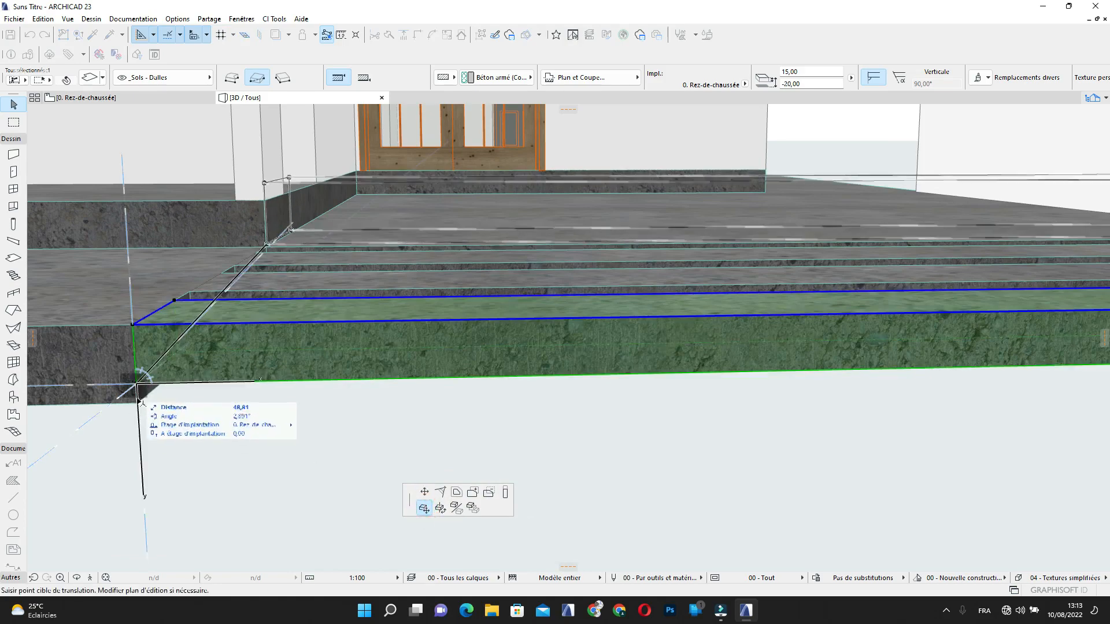
scroll(190, 374, "down", 2)
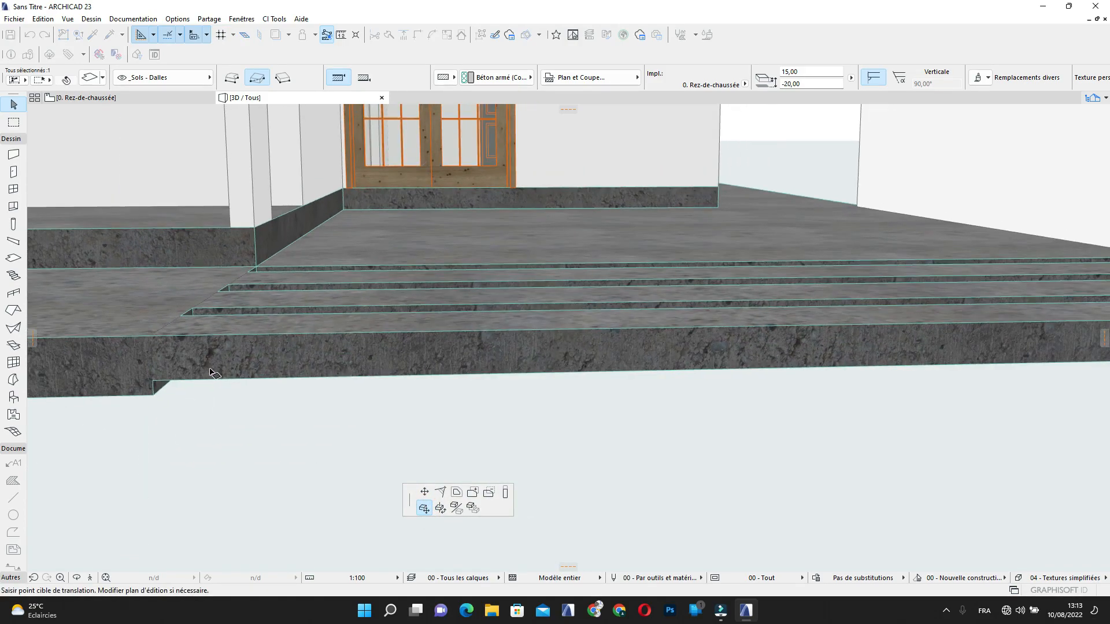
middle_click_drag(228, 371, 434, 403)
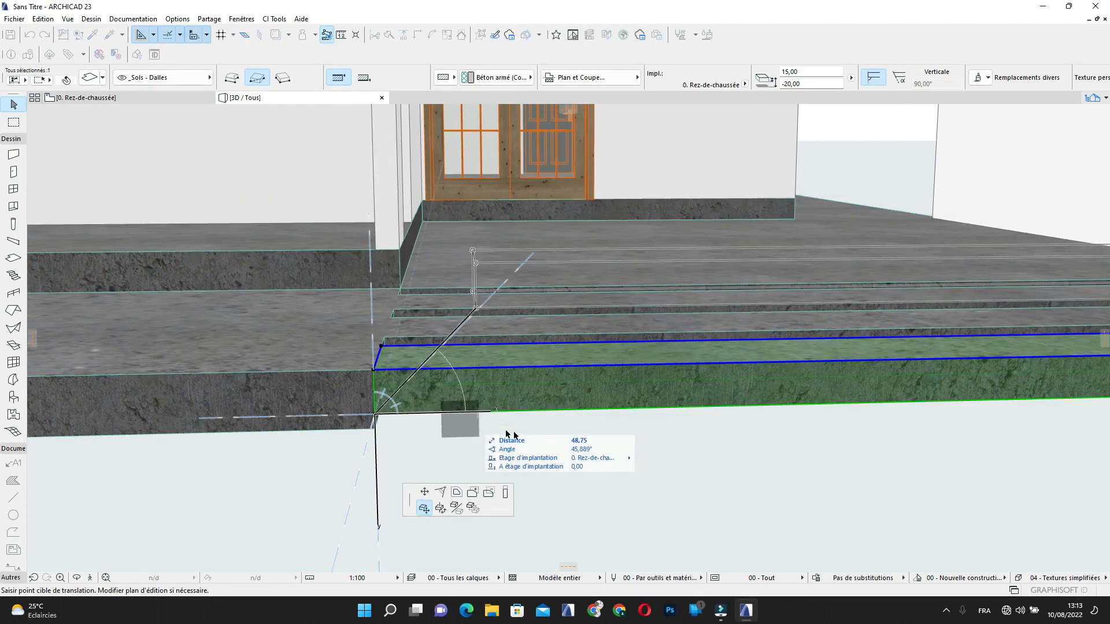
key("Escape")
key("Escape")
Try to drag the front step slab by its lower corner onto the bottom corner of the adjoining lower slab
scroll(548, 444, "down", 1)
middle_click_drag(620, 482, 651, 524)
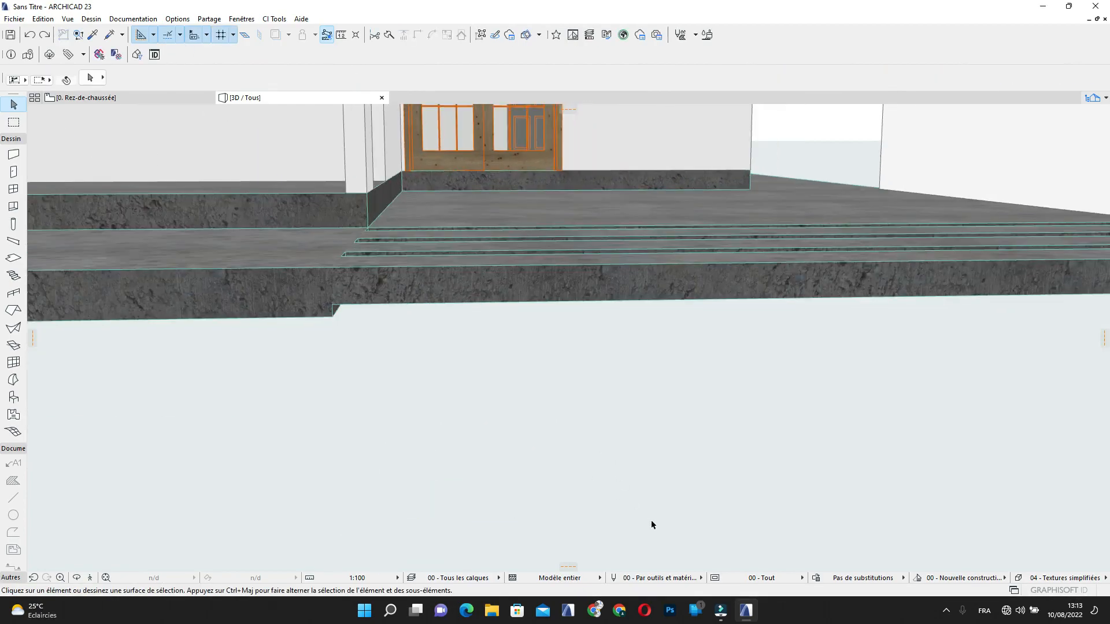
middle_click_drag(602, 477, 673, 539, "shift")
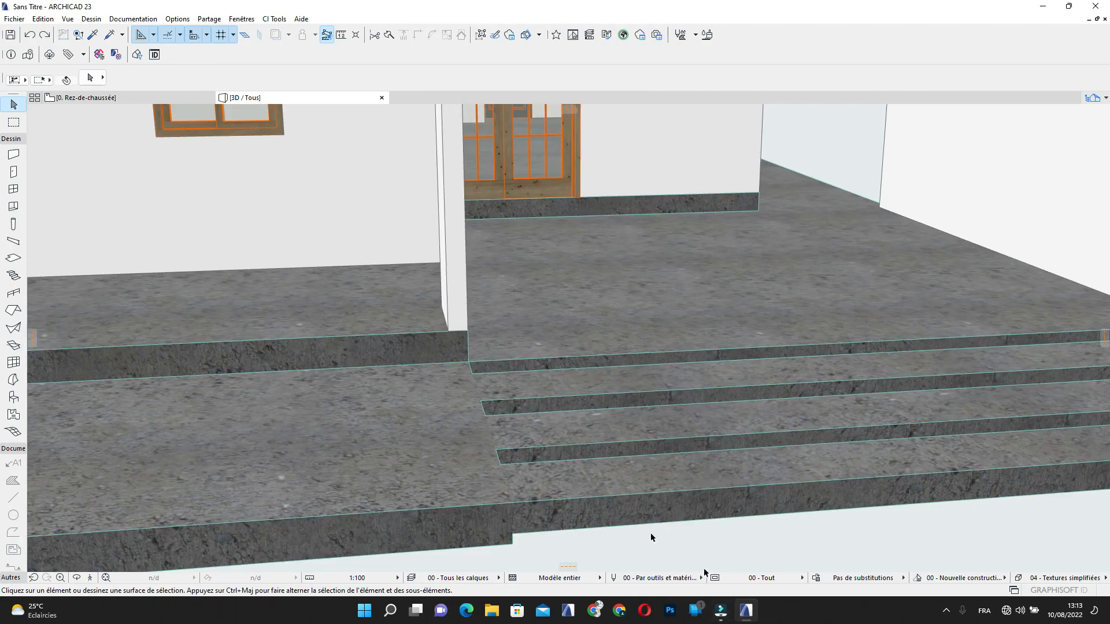
middle_click_drag(553, 448, 486, 337)
scroll(485, 441, "up", 2)
left_click(475, 436)
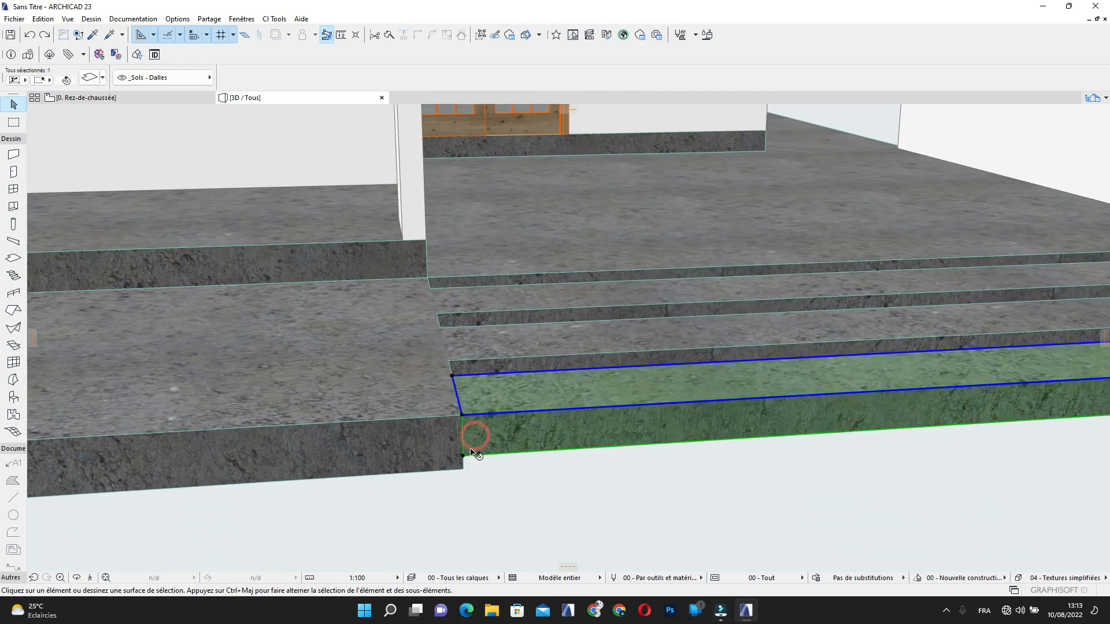
scroll(475, 454, "up", 2)
left_click(459, 460)
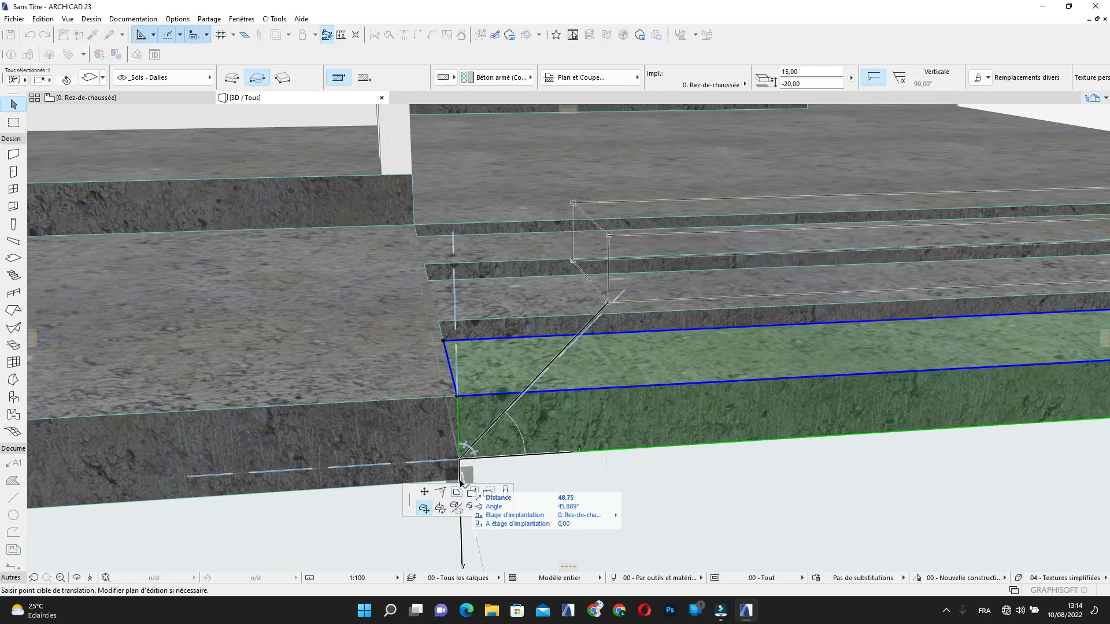
left_click(459, 482)
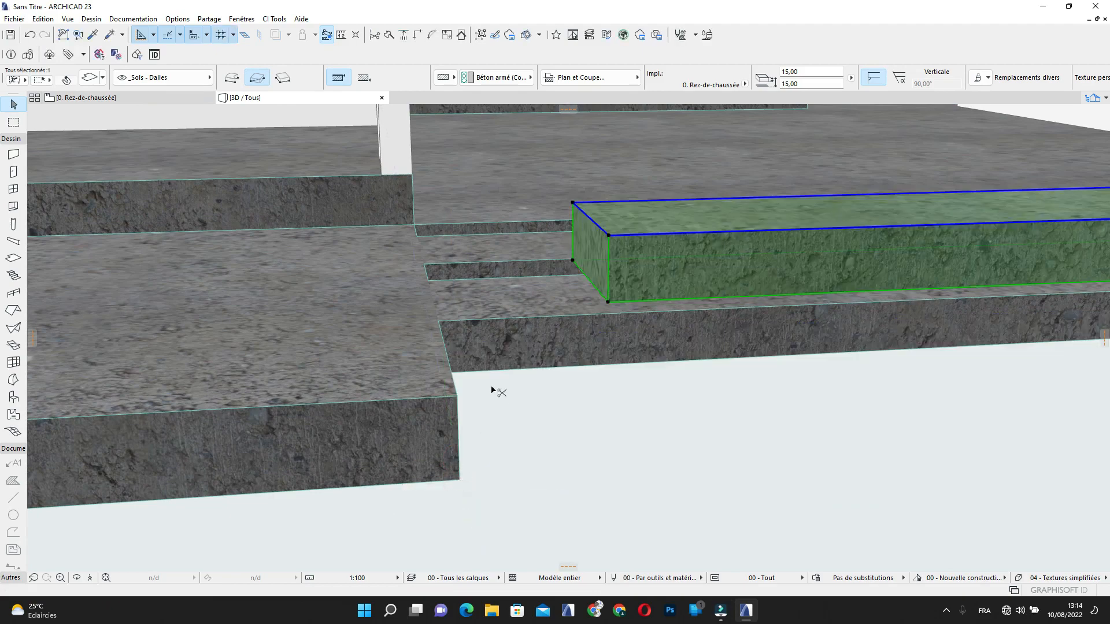
key("ctrl+z")
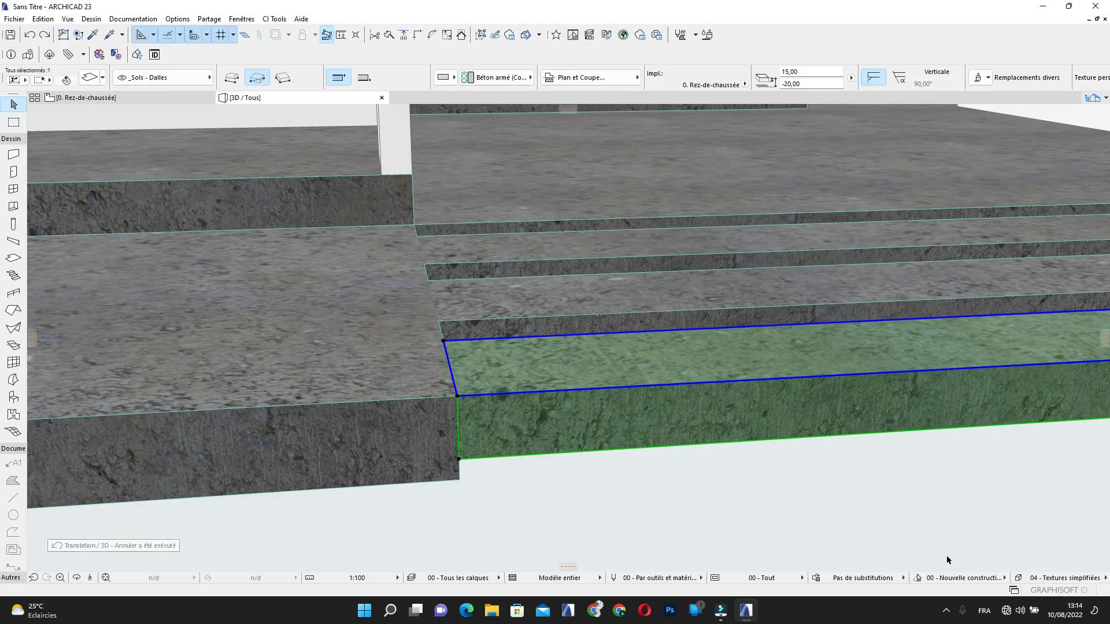
left_click(946, 610)
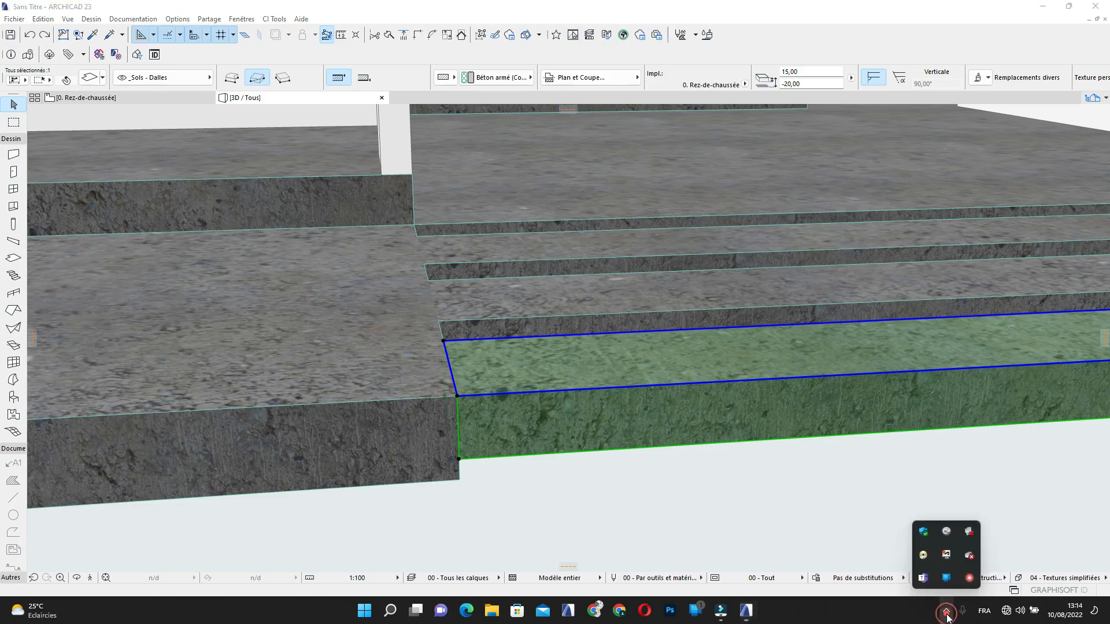
left_click(969, 578)
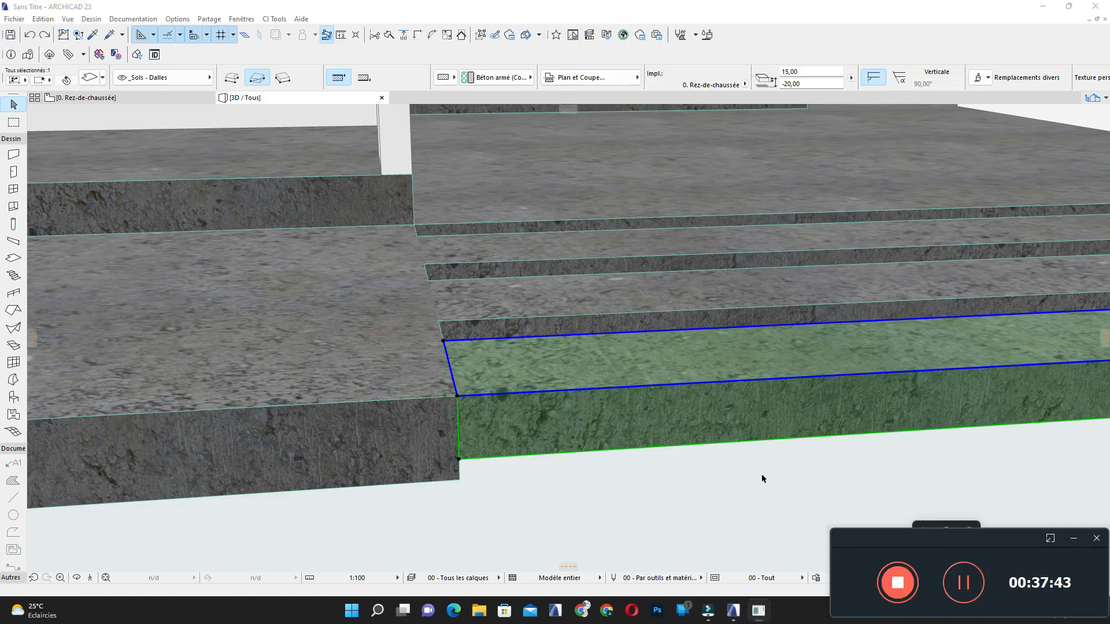
left_click(962, 582)
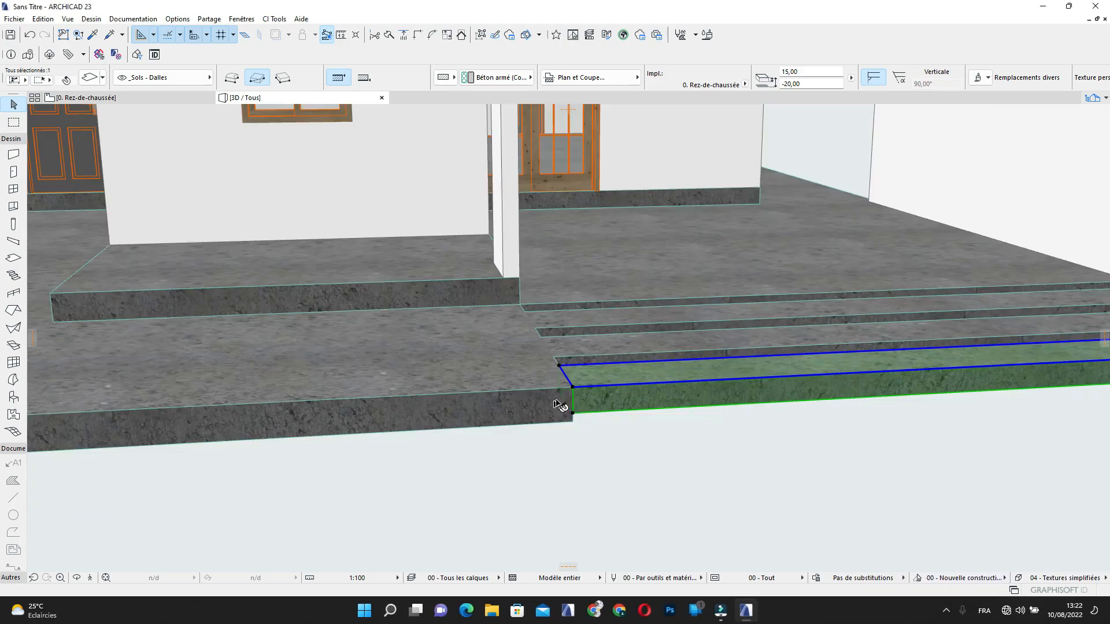
scroll(560, 405, "up", 3)
left_click(572, 425)
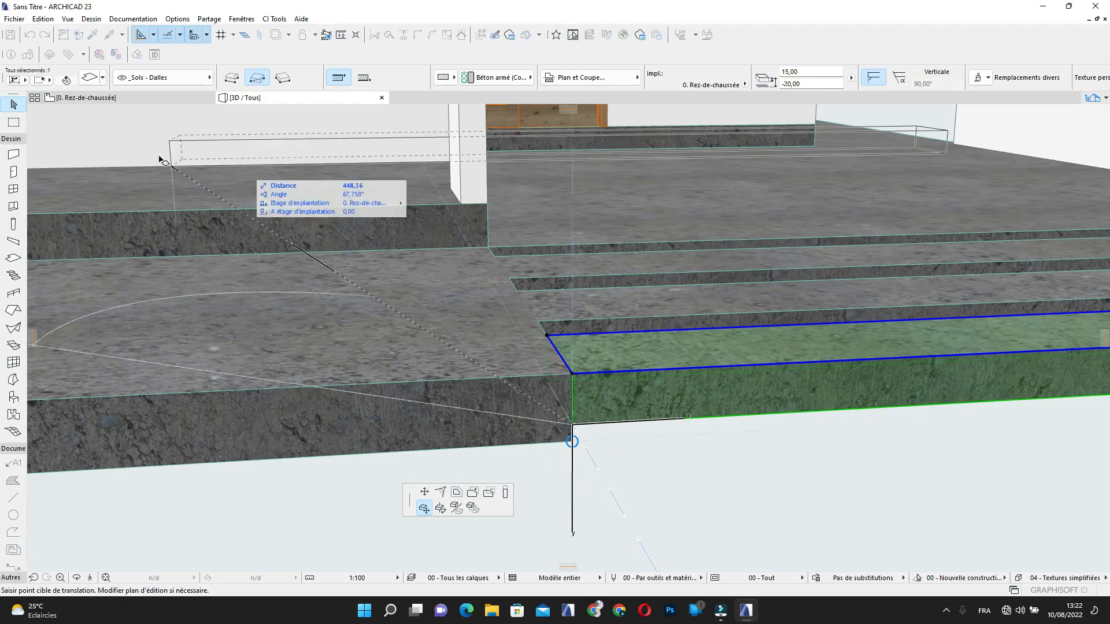
left_click(194, 34)
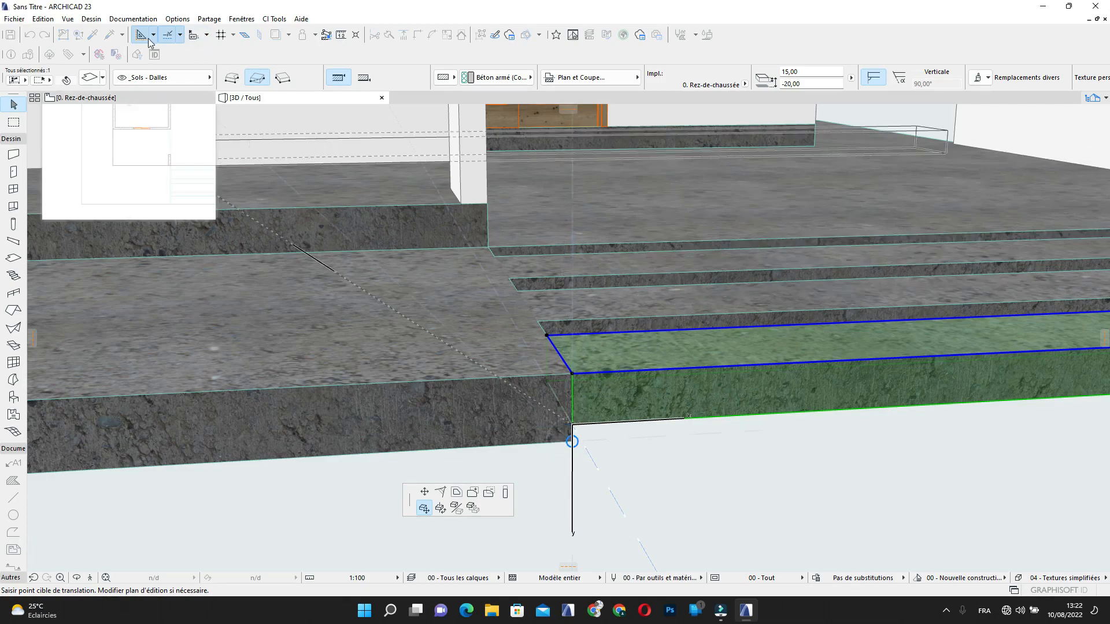
left_click(194, 34)
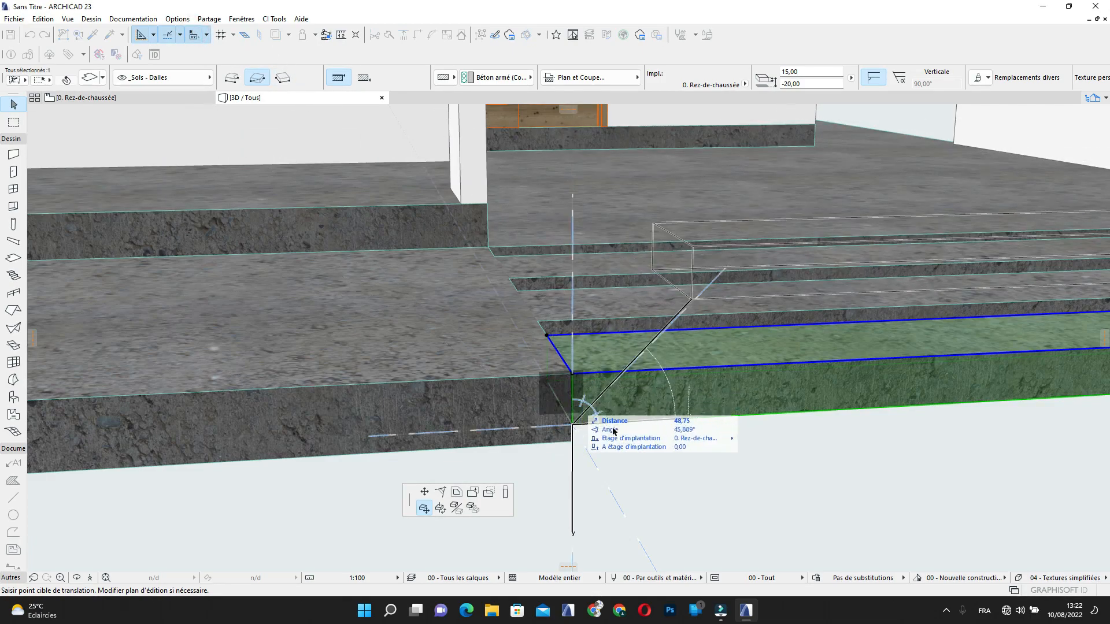
key("Escape")
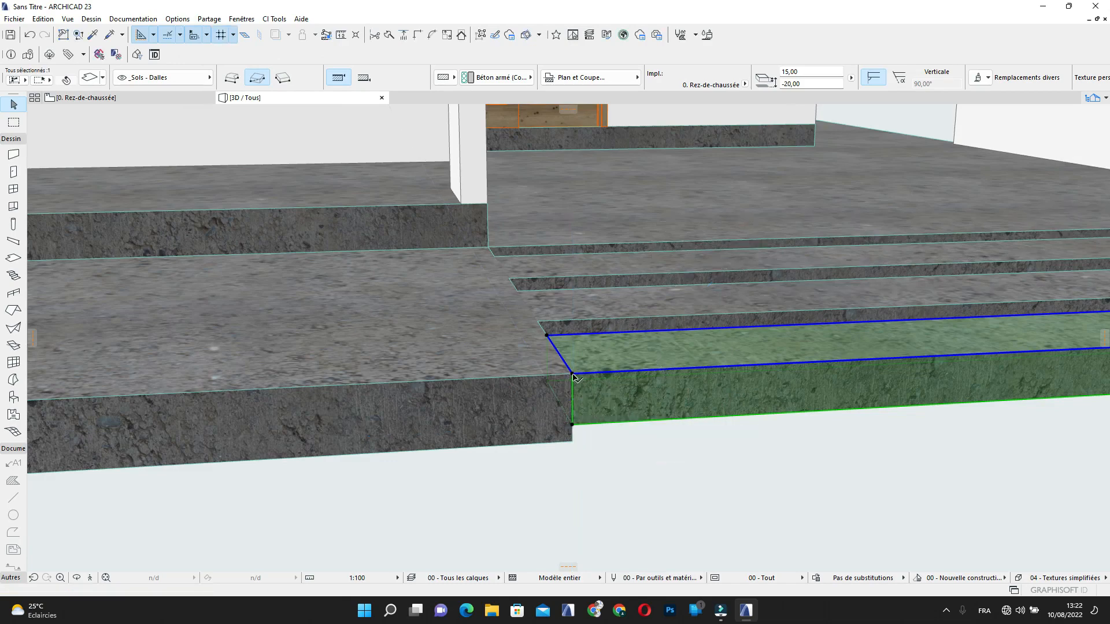
left_click(573, 426)
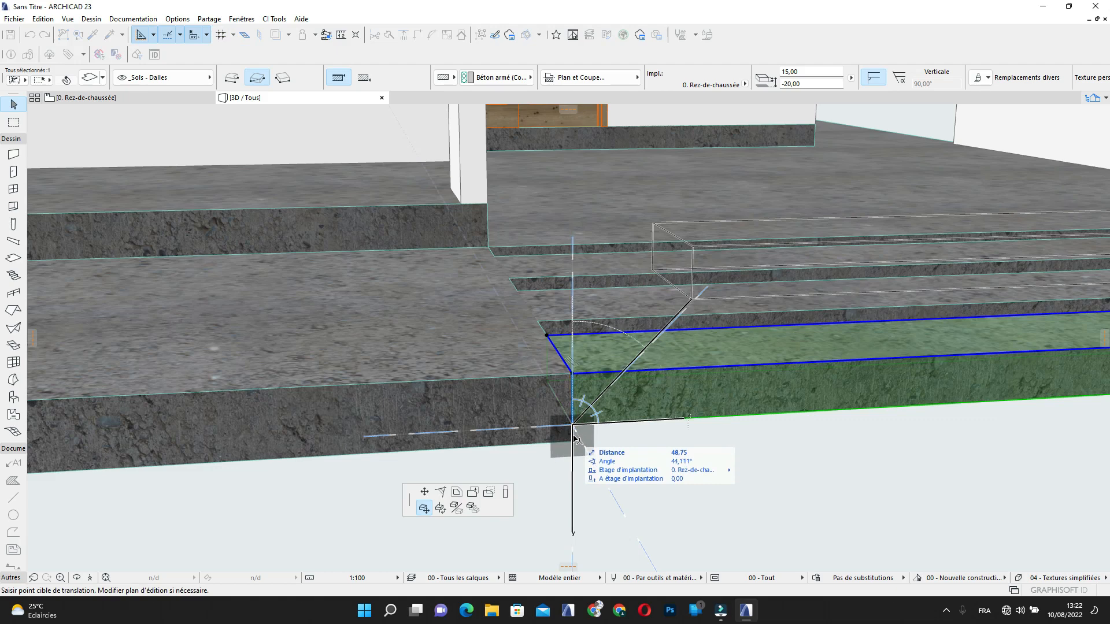
key("Escape")
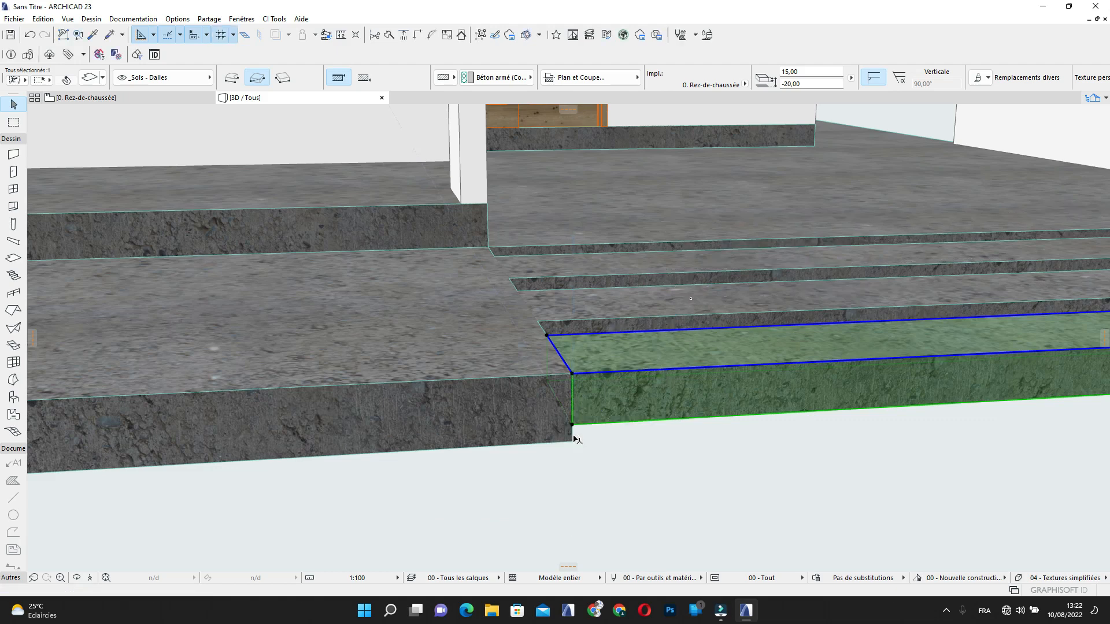
key("Escape")
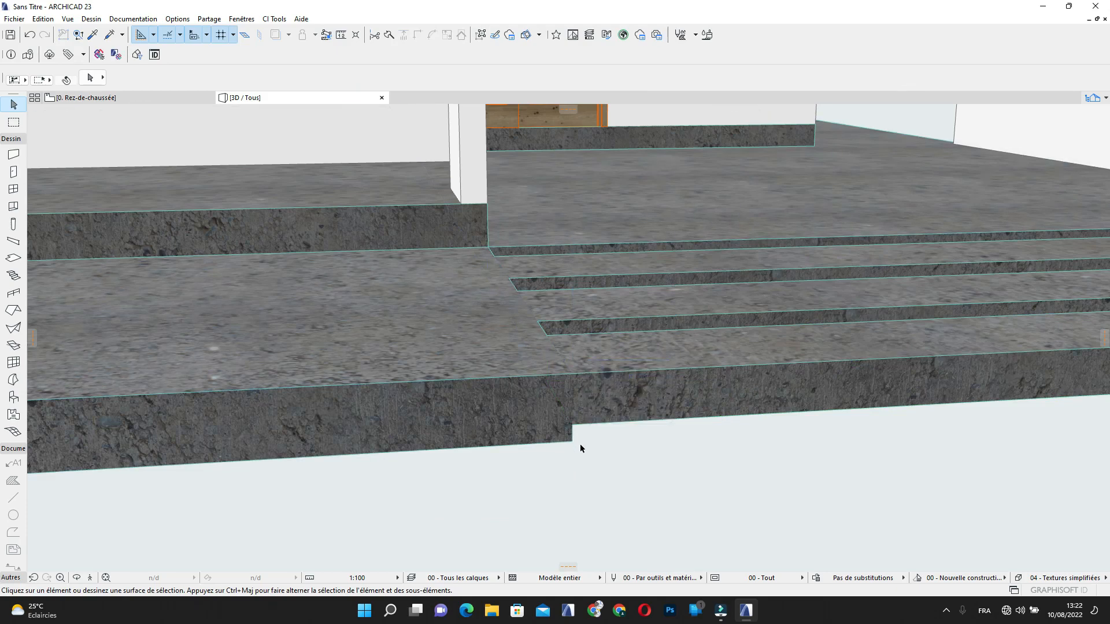
Turn off grid snapping and move the front step slab down 5 to the bottom corner of the adjoining lower slab
left_click(589, 404)
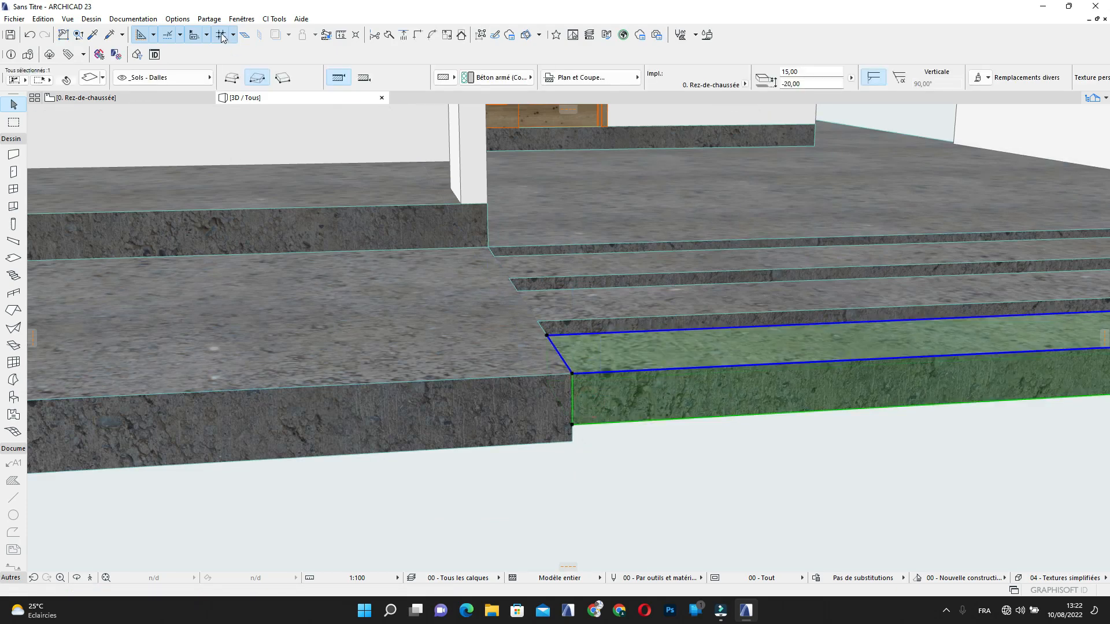
left_click(573, 426)
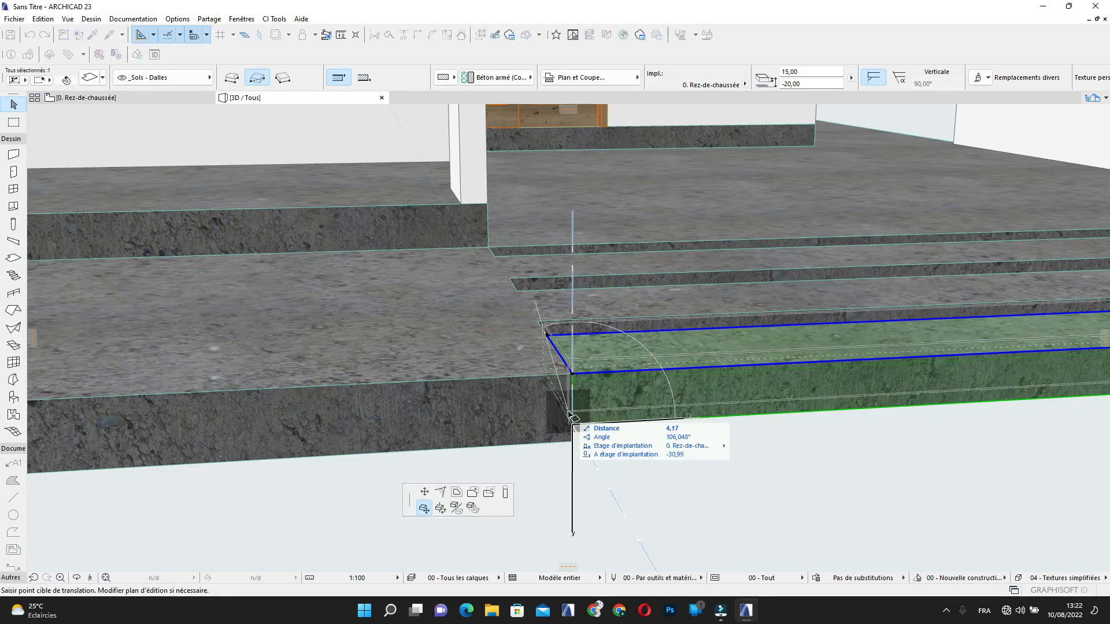
key("Escape")
left_click(572, 426)
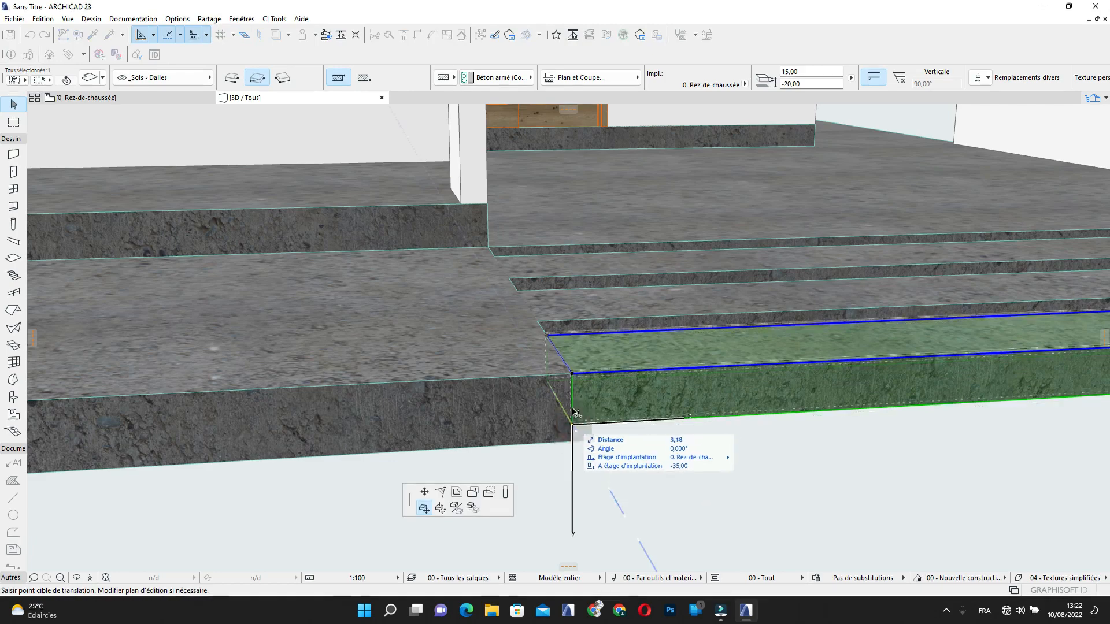
scroll(574, 429, "up", 2)
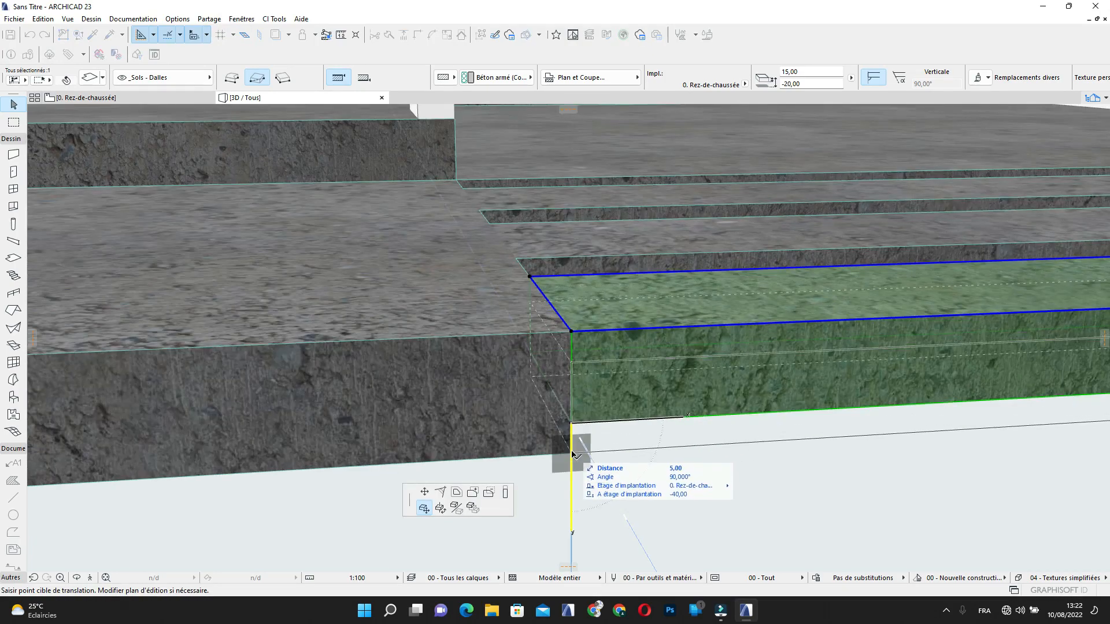
left_click(572, 454)
scroll(594, 427, "down", 1)
middle_click_drag(594, 426, 560, 492)
key("Escape")
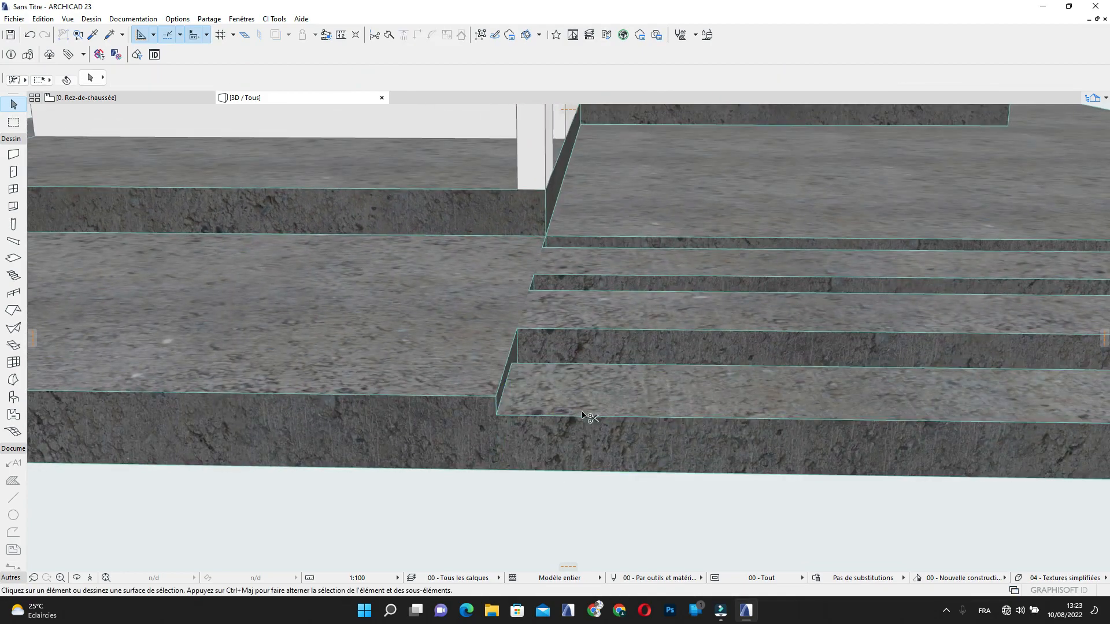
Pick up the front step slab's settings and apply them to the middle and rear step slabs in 3D
left_click(590, 436, "alt")
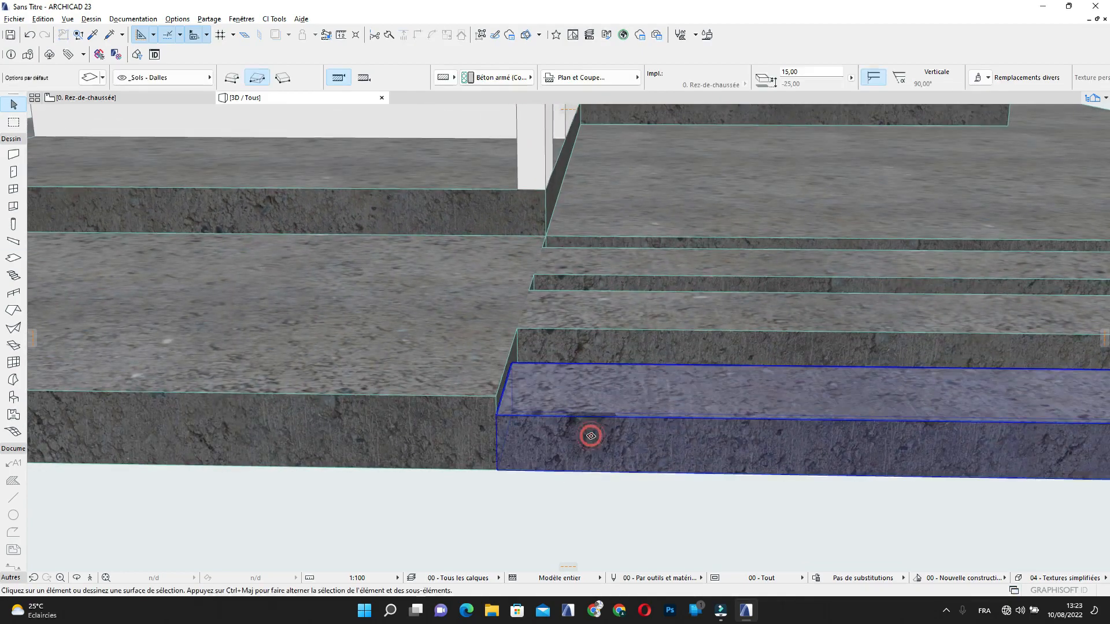
left_click(599, 316)
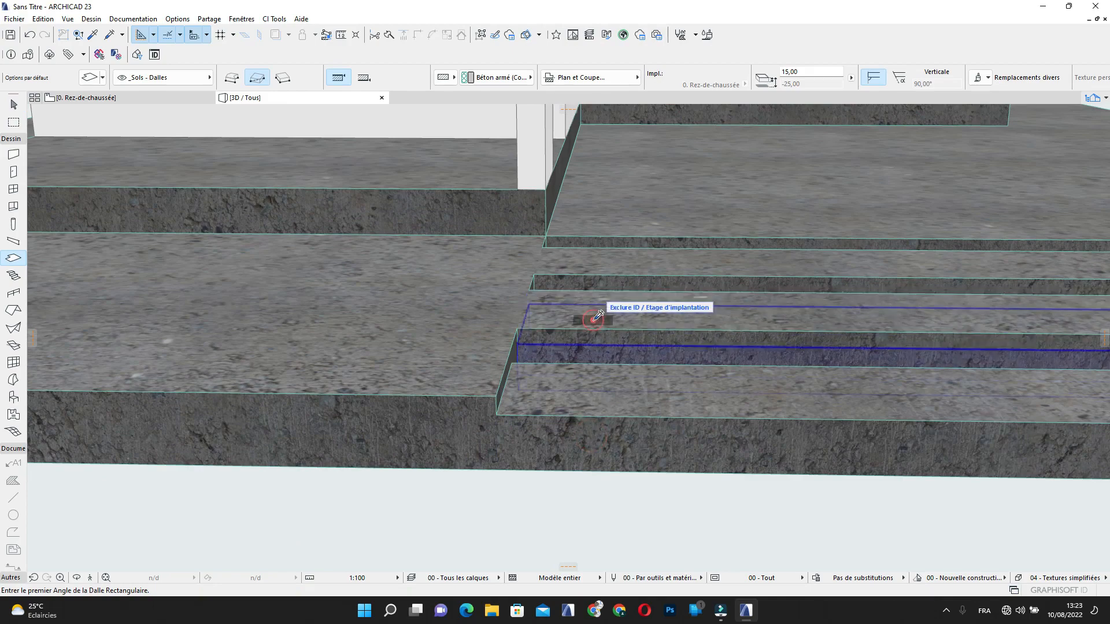
left_click(606, 262)
middle_click_drag(696, 354, 504, 469, "shift")
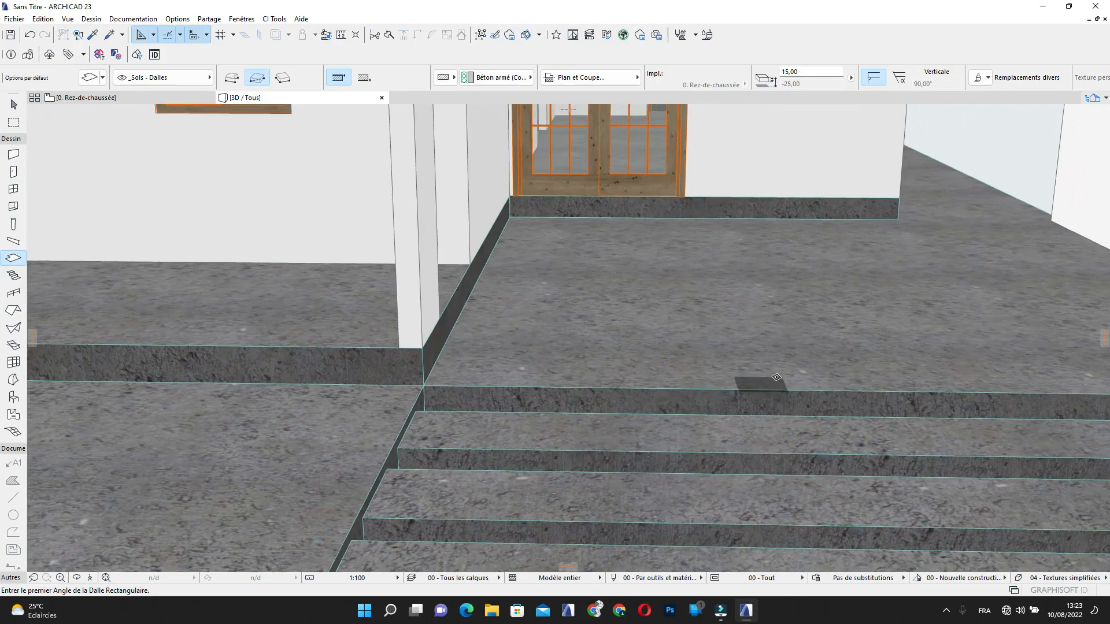
middle_click_drag(664, 415, 716, 400, "shift")
scroll(716, 401, "down", 5)
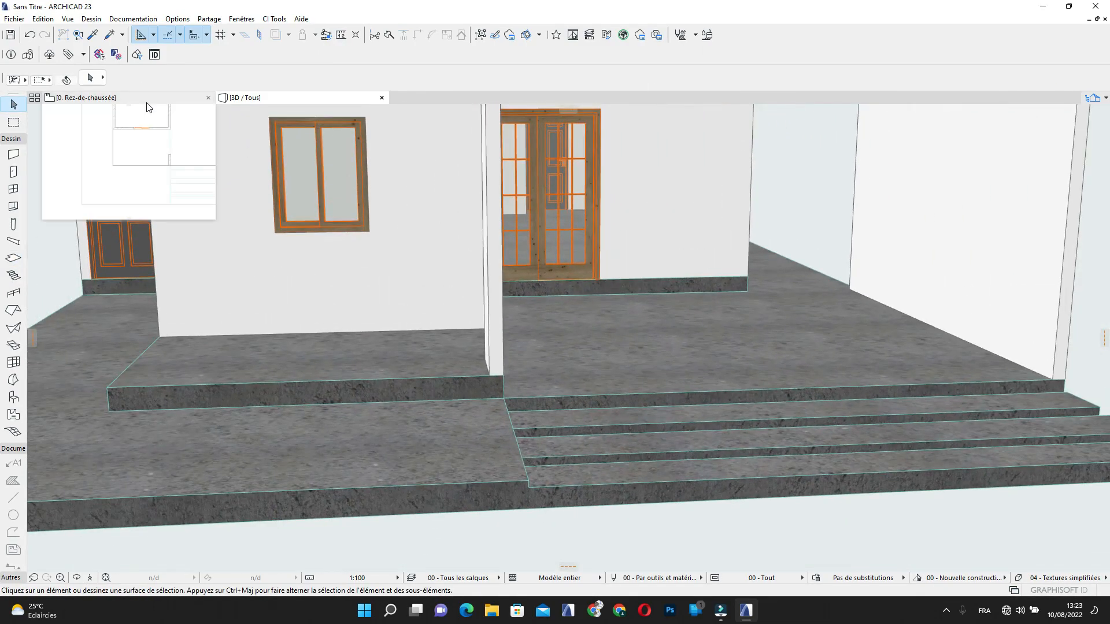
On the ground-floor plan, draw a guide polyline from the porch's lower-left corner running 30 down and 30 to the left
left_click(146, 99)
scroll(631, 426, "up", 1)
scroll(627, 424, "down", 2)
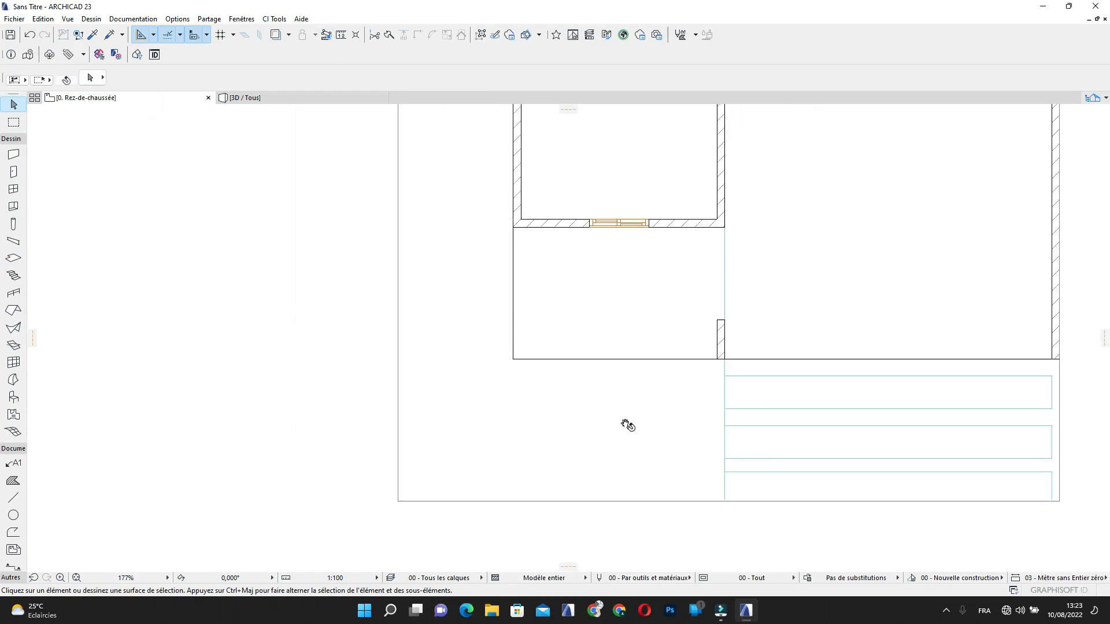
scroll(518, 392, "up", 2)
left_click(545, 392)
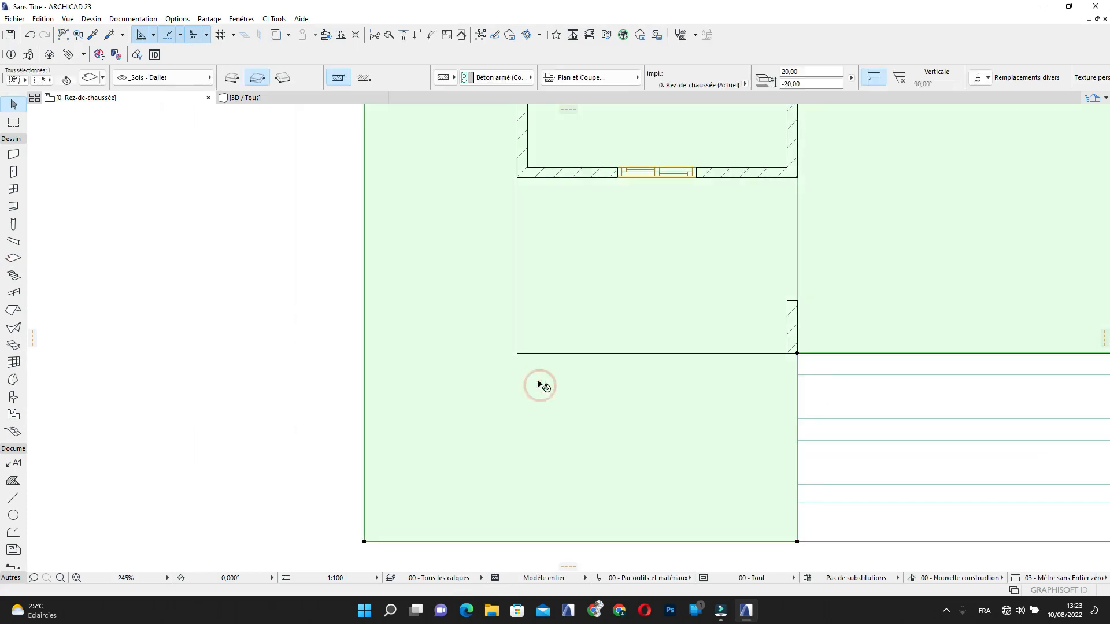
scroll(532, 370, "up", 1)
left_click(168, 331)
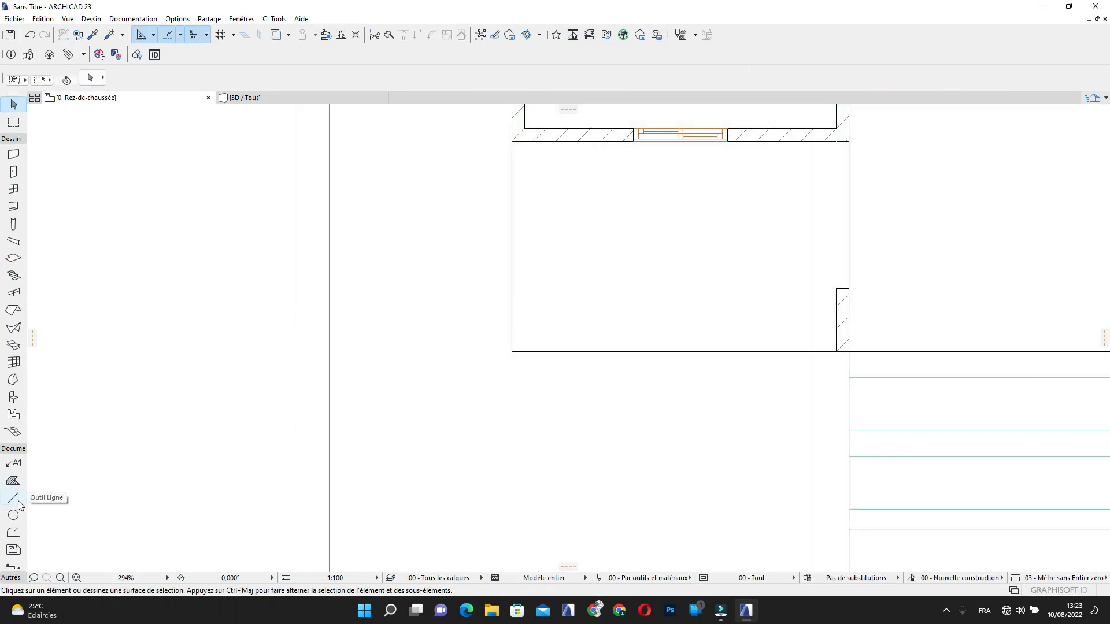
left_click(14, 499)
scroll(458, 376, "up", 3)
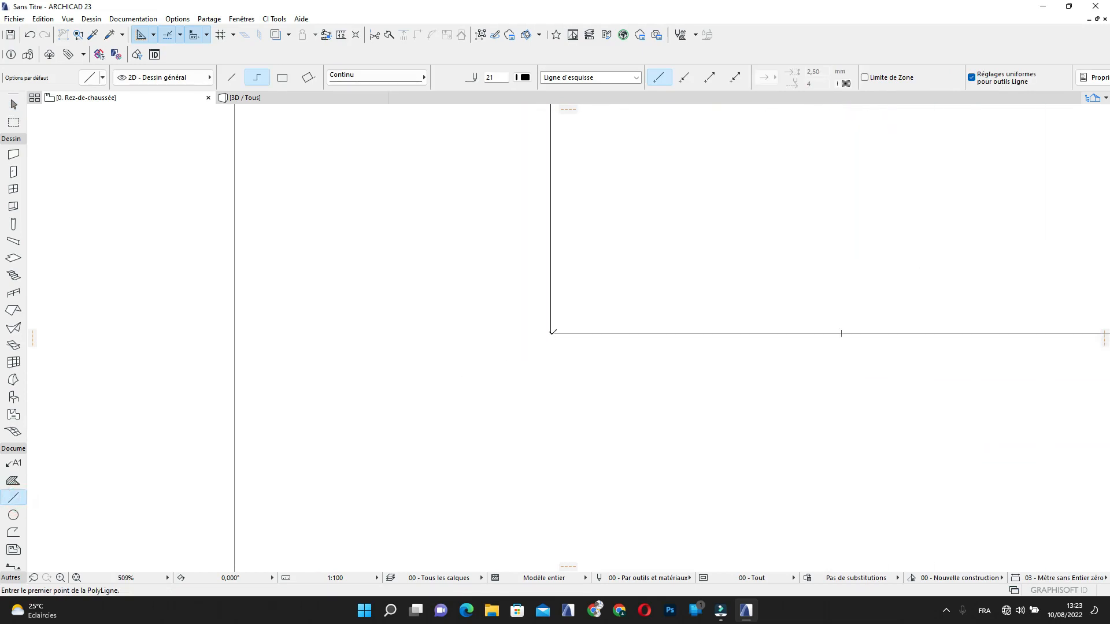
left_click(550, 333)
scroll(555, 376, "down", 3)
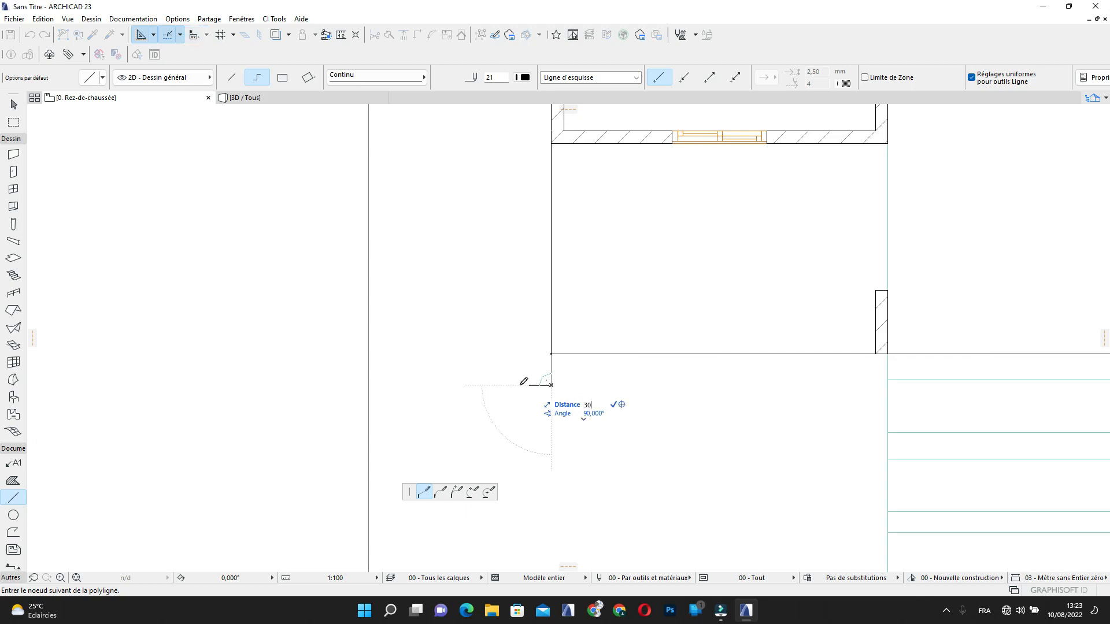
right_click(522, 383)
left_click(557, 480)
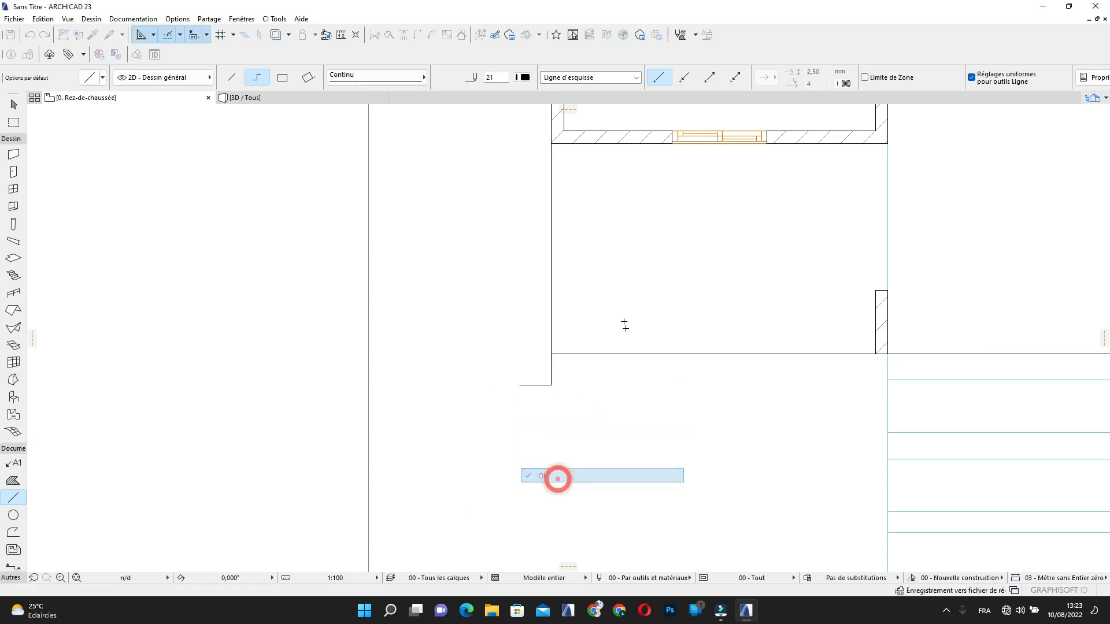
Draw a 30-long guide line straight down from the outer wall face at the side door opening
scroll(571, 415, "down", 3)
middle_click_drag(571, 415, 596, 568)
scroll(547, 134, "up", 3)
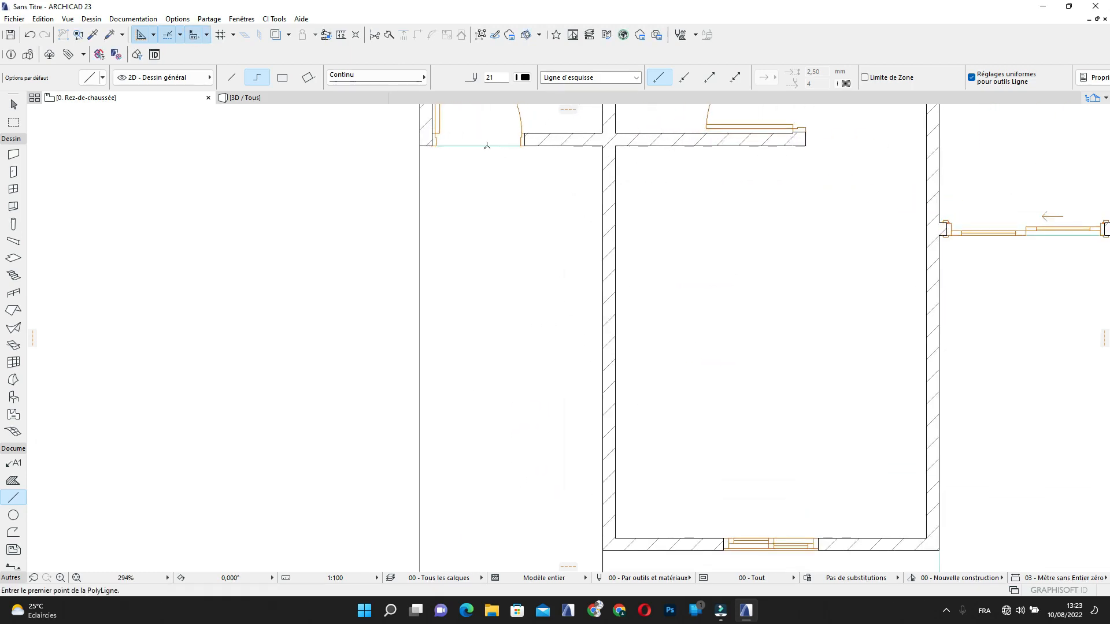
left_click(487, 146)
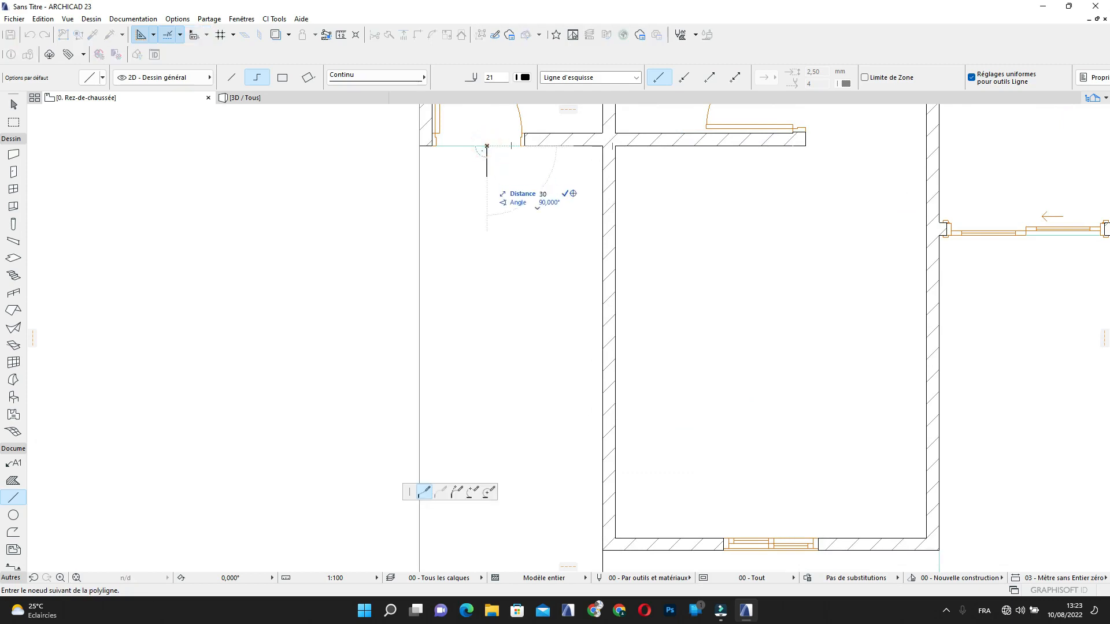
right_click(487, 176)
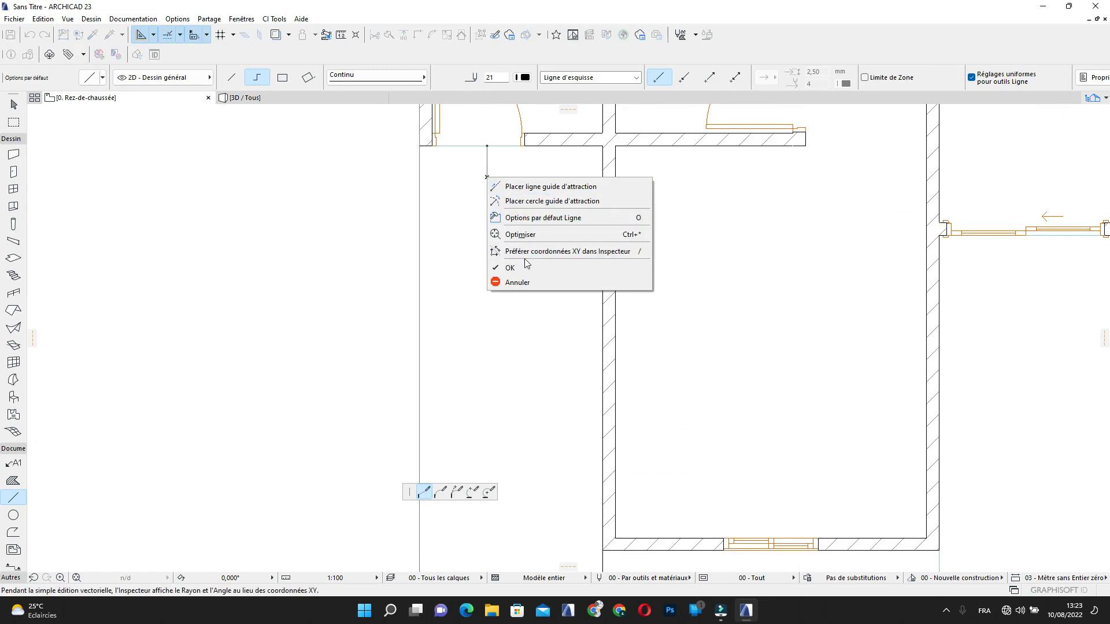
left_click(557, 263)
Select the lower slab and offset its front edge back to the level of the L-shaped guide line at the porch corner
scroll(516, 254, "down", 2)
scroll(515, 251, "down", 2)
middle_click_drag(515, 251, 504, 184)
scroll(500, 329, "down", 2)
middle_click_drag(500, 330, 467, 194)
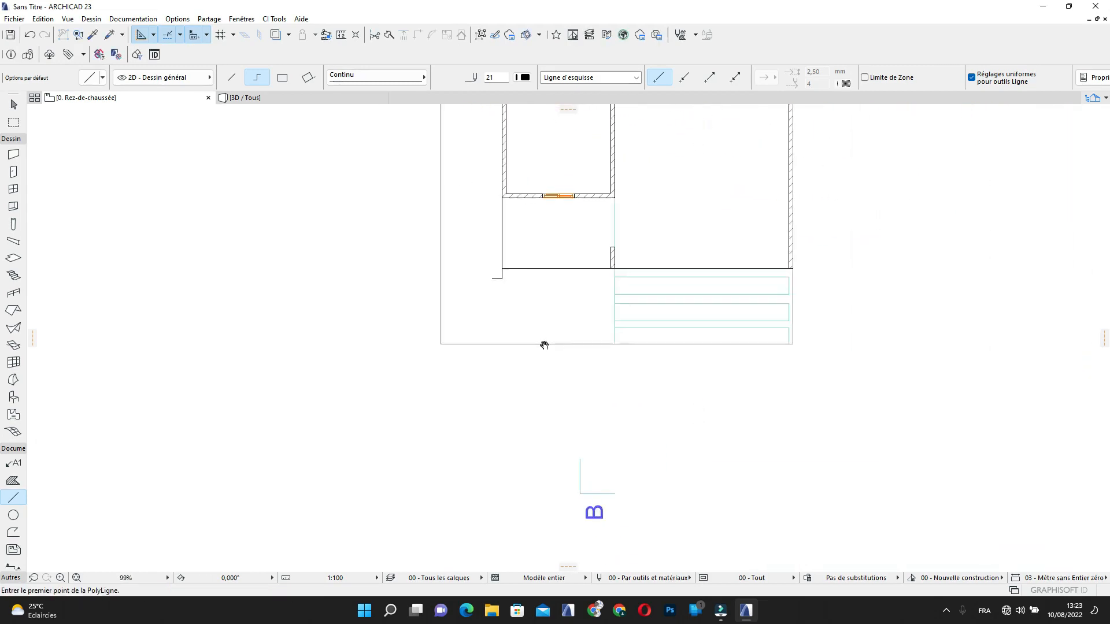
scroll(543, 345, "up", 3)
key("Escape")
scroll(518, 338, "up", 1)
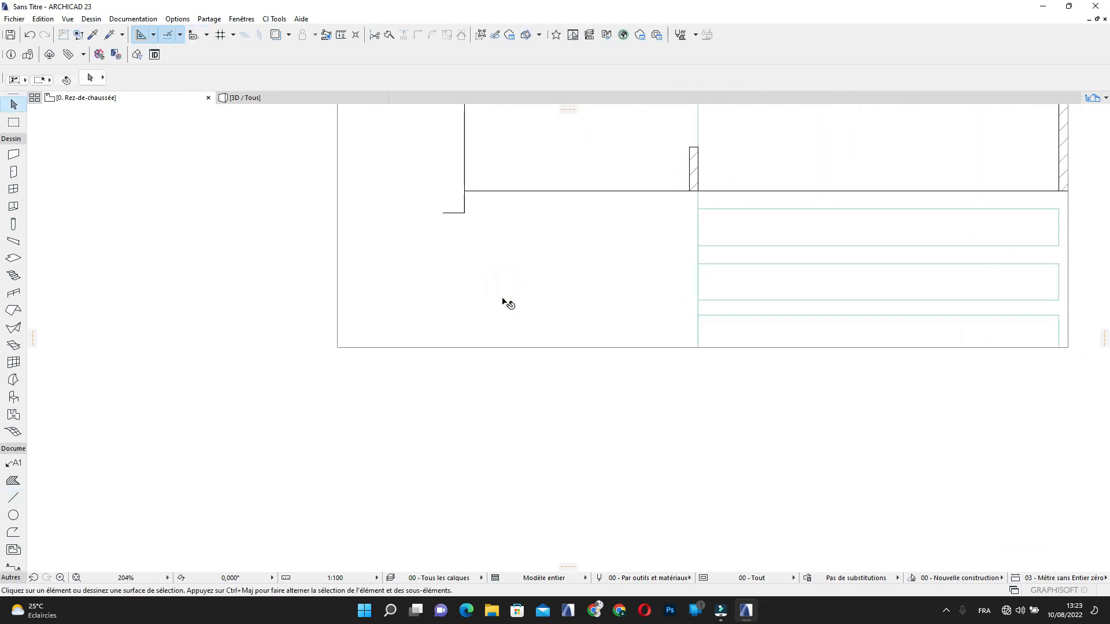
left_click(508, 302)
left_click(496, 347)
left_click(601, 355)
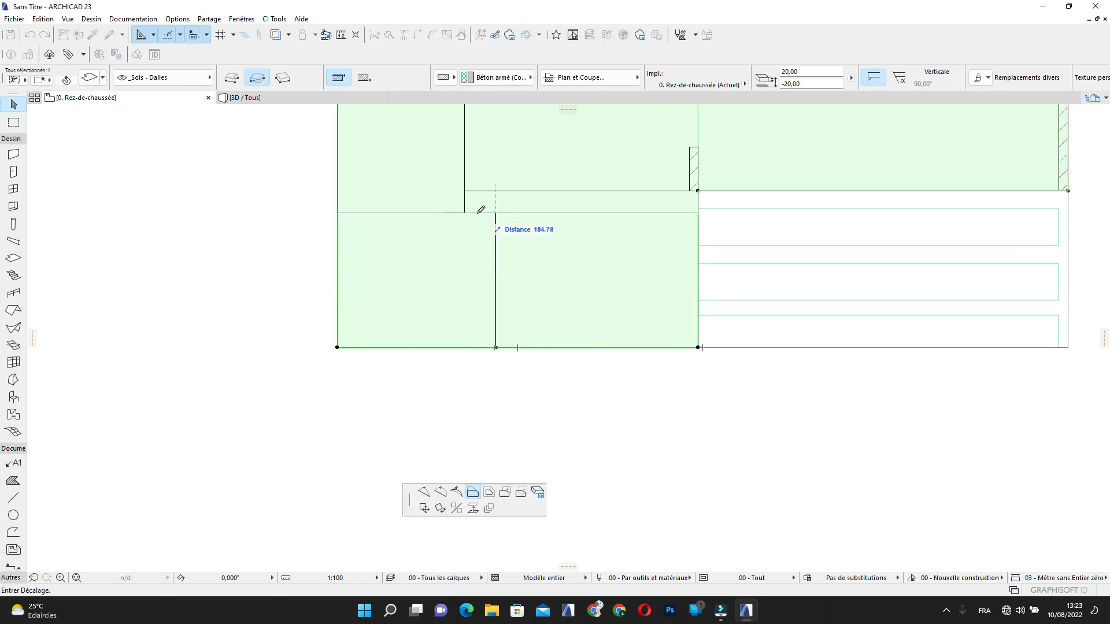
scroll(479, 207, "up", 4)
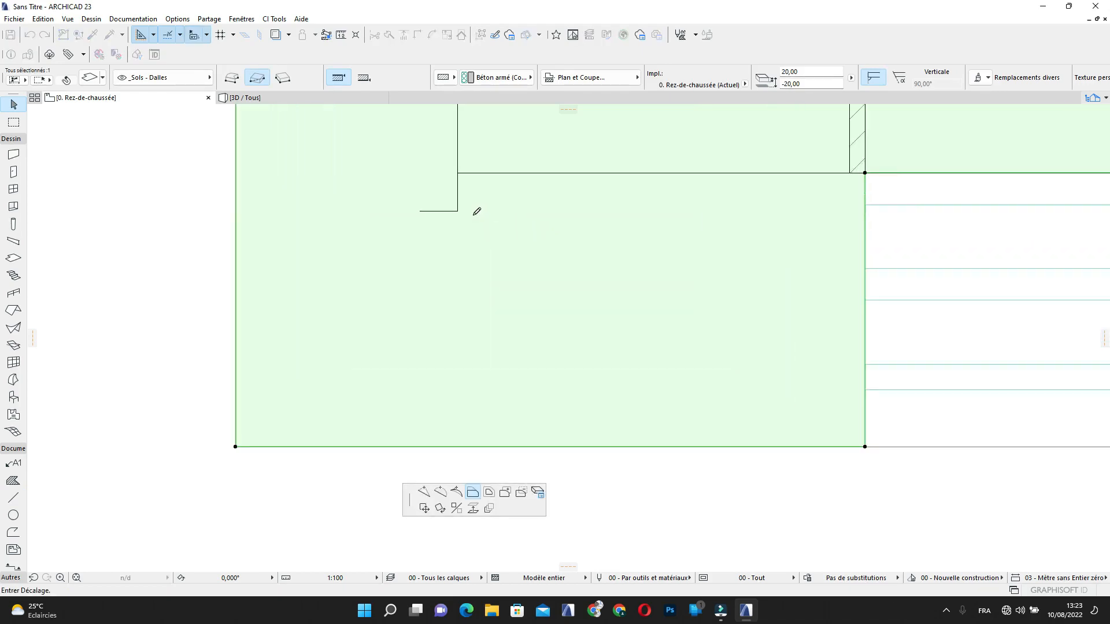
left_click(407, 211)
scroll(498, 213, "down", 2)
middle_click_drag(471, 159, 620, 351)
middle_click_drag(453, 243, 477, 311)
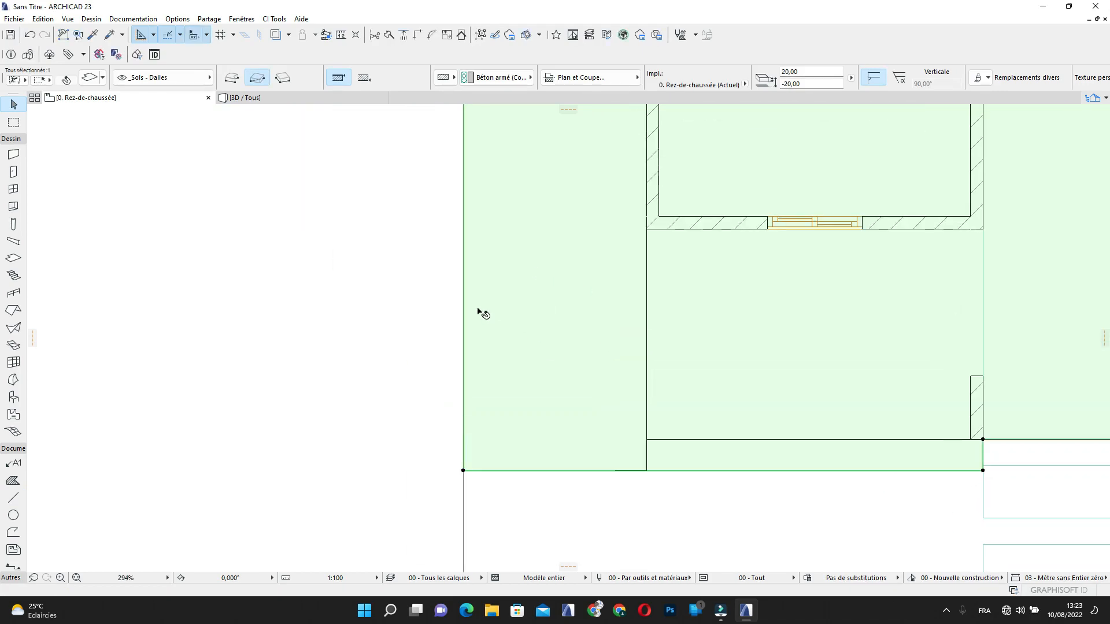
left_click(469, 276)
scroll(508, 248, "down", 2)
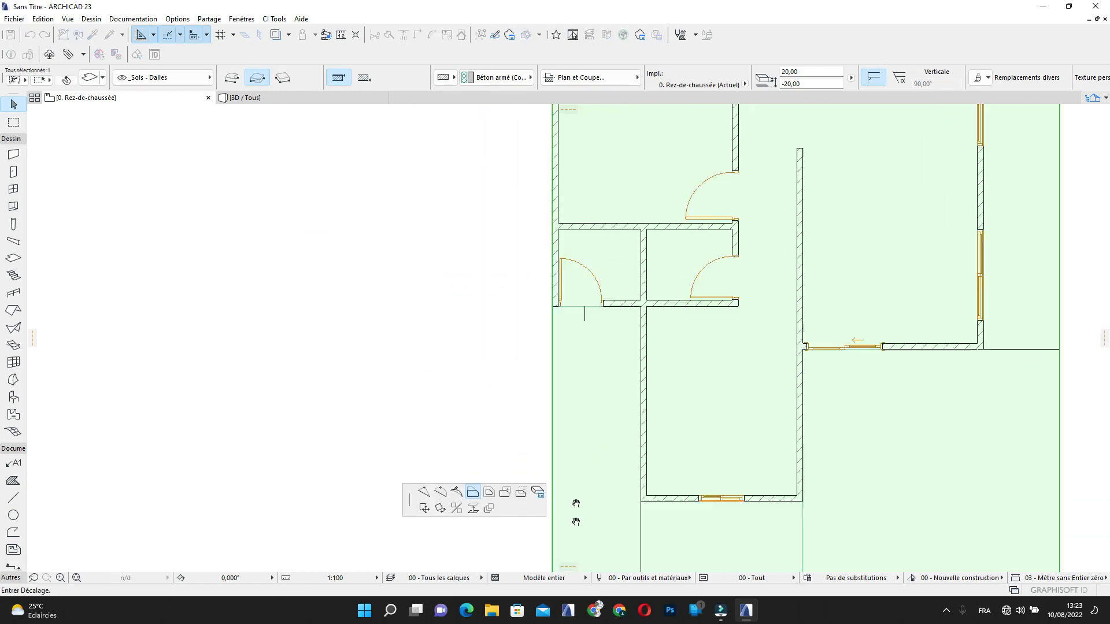
key("Escape")
Insert a node on the slab's left edge, level with the end of the guide line below the side door
scroll(553, 336, "up", 3)
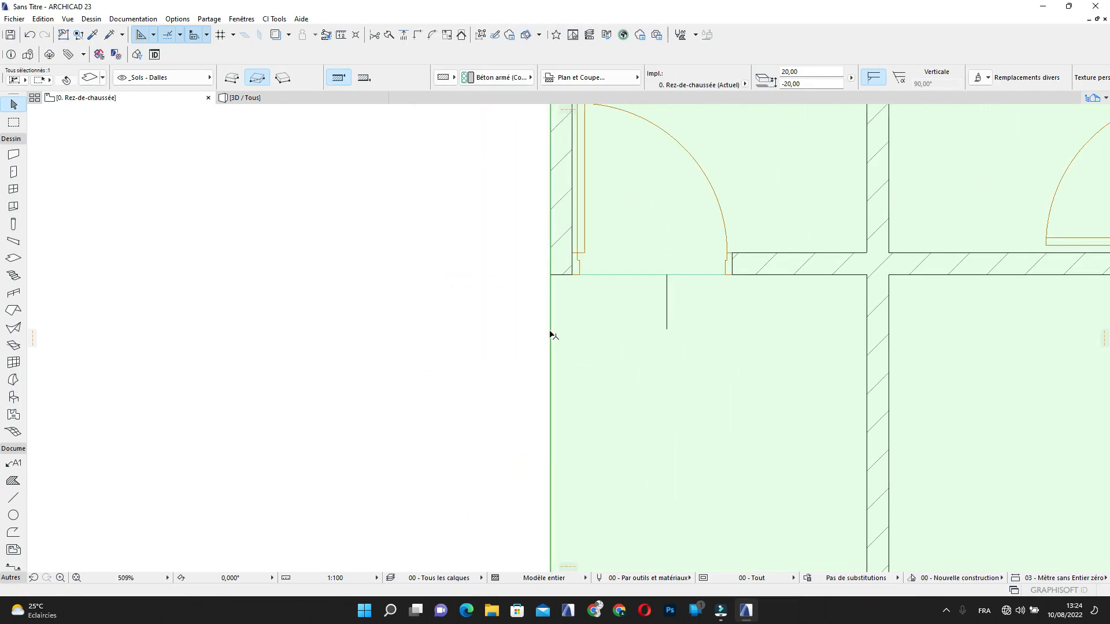
left_click(549, 334)
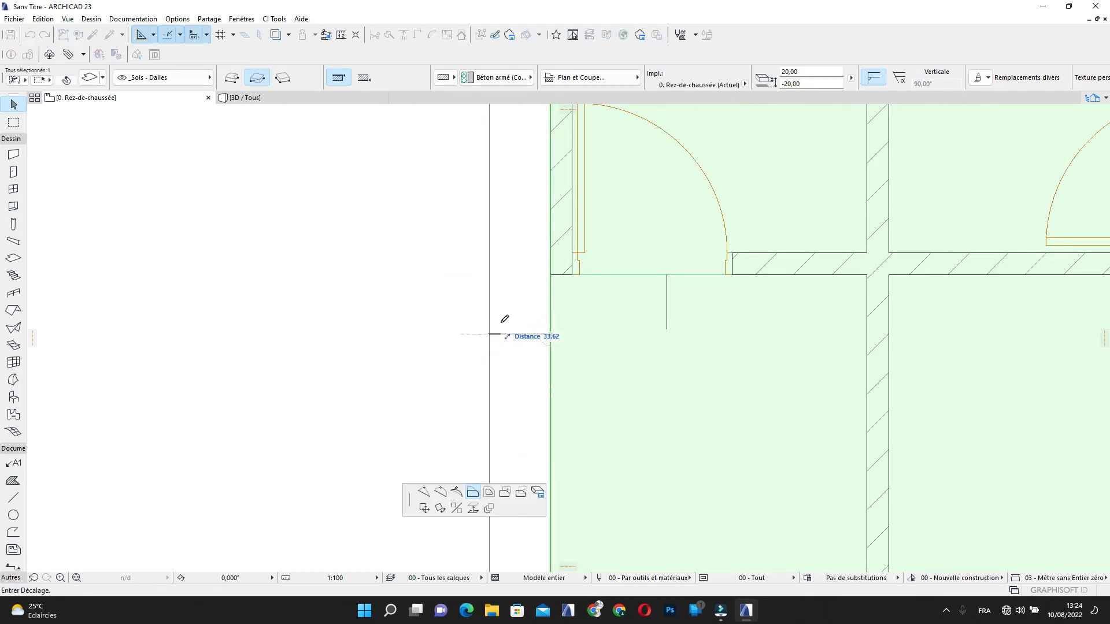
left_click(423, 492)
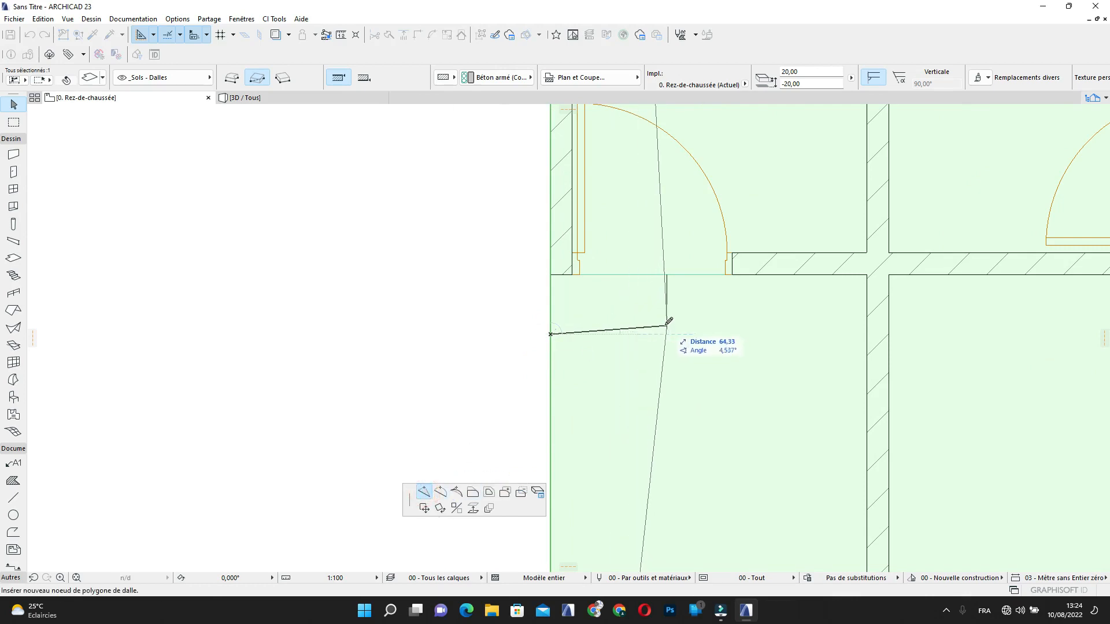
scroll(667, 326, "up", 3)
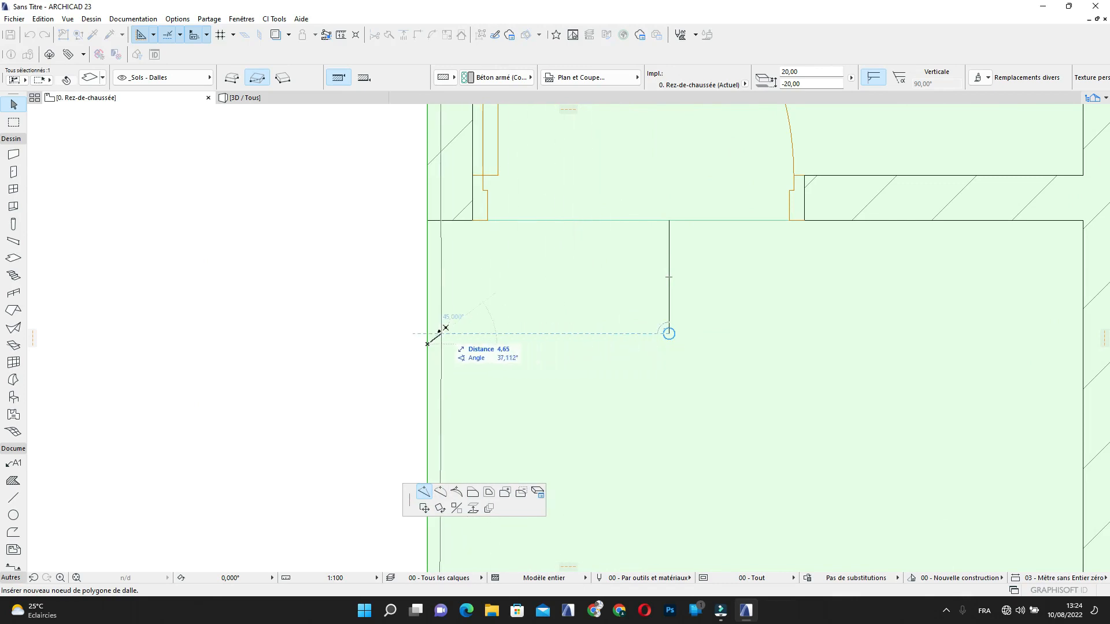
left_click(427, 333)
scroll(452, 338, "down", 2)
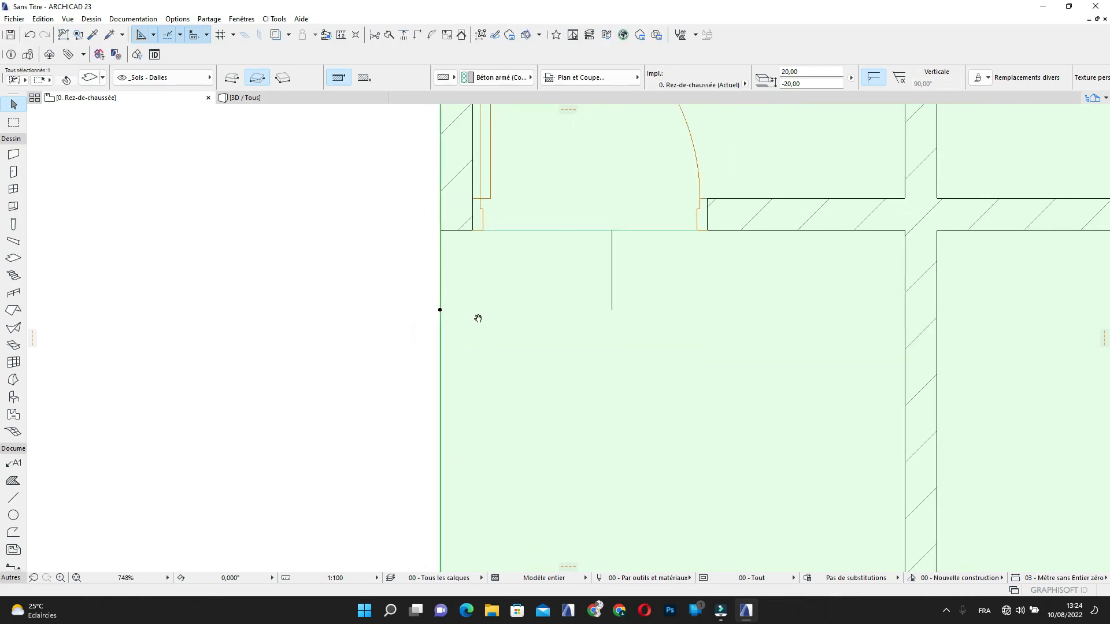
Offset the slab's left edge below the new node inward to the outer face of the projecting room's wall
left_click(442, 343)
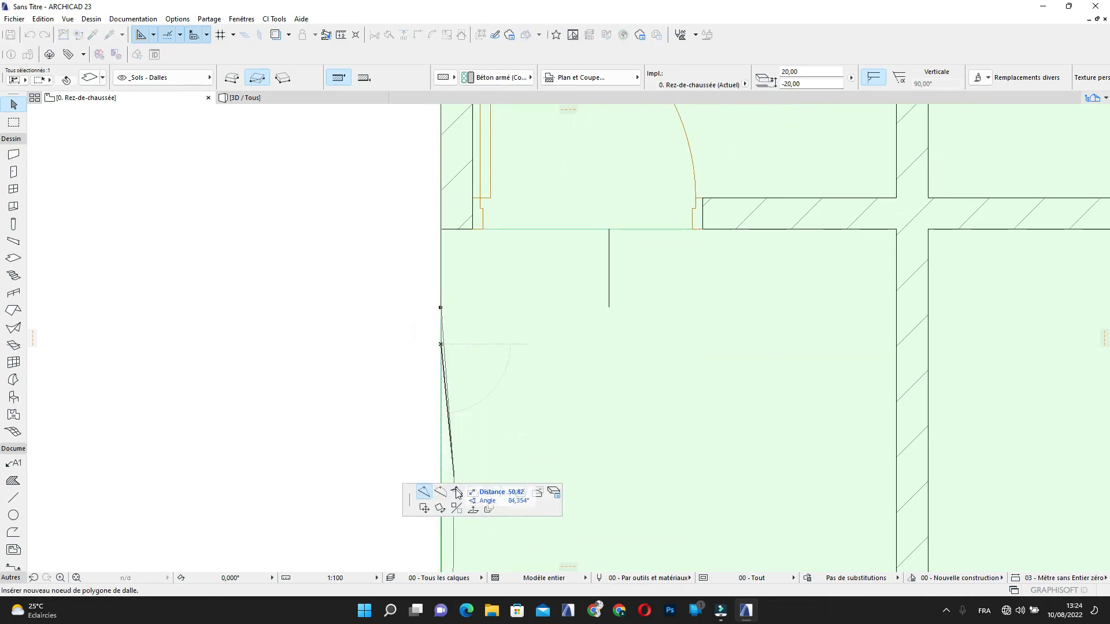
left_click(473, 493)
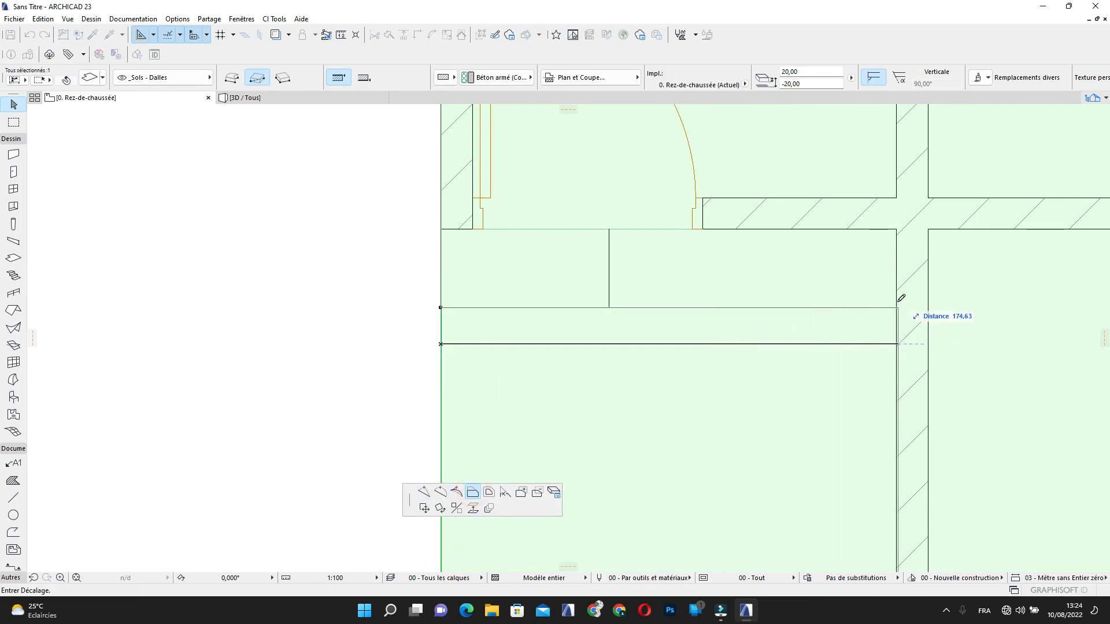
left_click(634, 308)
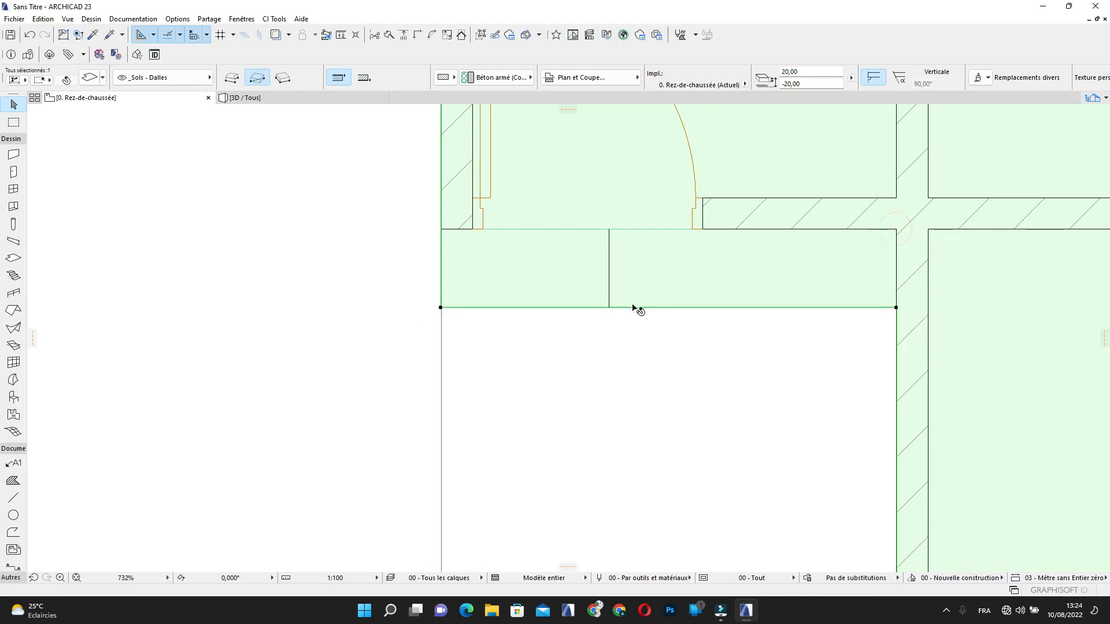
Delete the vertical guide line below the side door
scroll(662, 277, "down", 2)
scroll(626, 258, "up", 4)
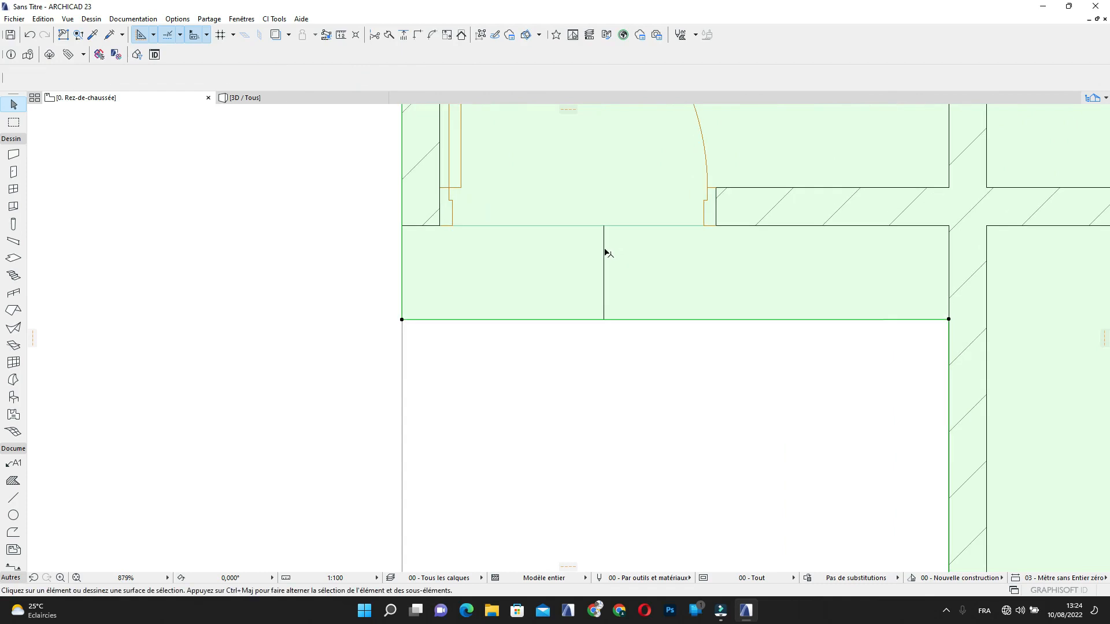
left_click(605, 247)
left_click(609, 404)
scroll(680, 415, "down", 10)
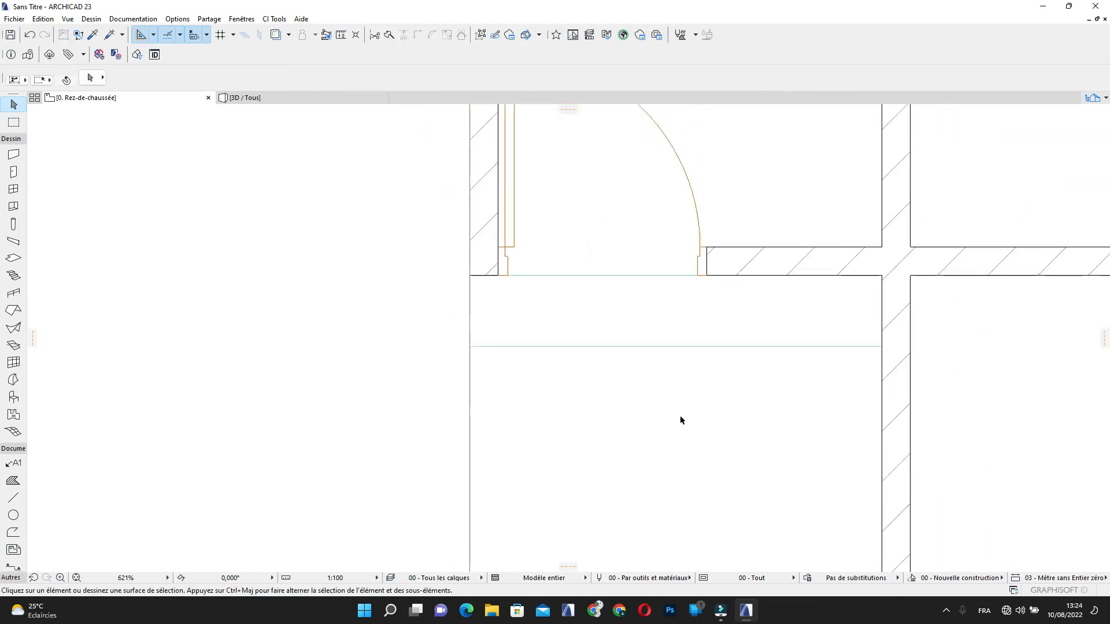
Select the trimmed slab and insert a node on its left edge at the room's outer wall corner above the porch
scroll(674, 271, "up", 3)
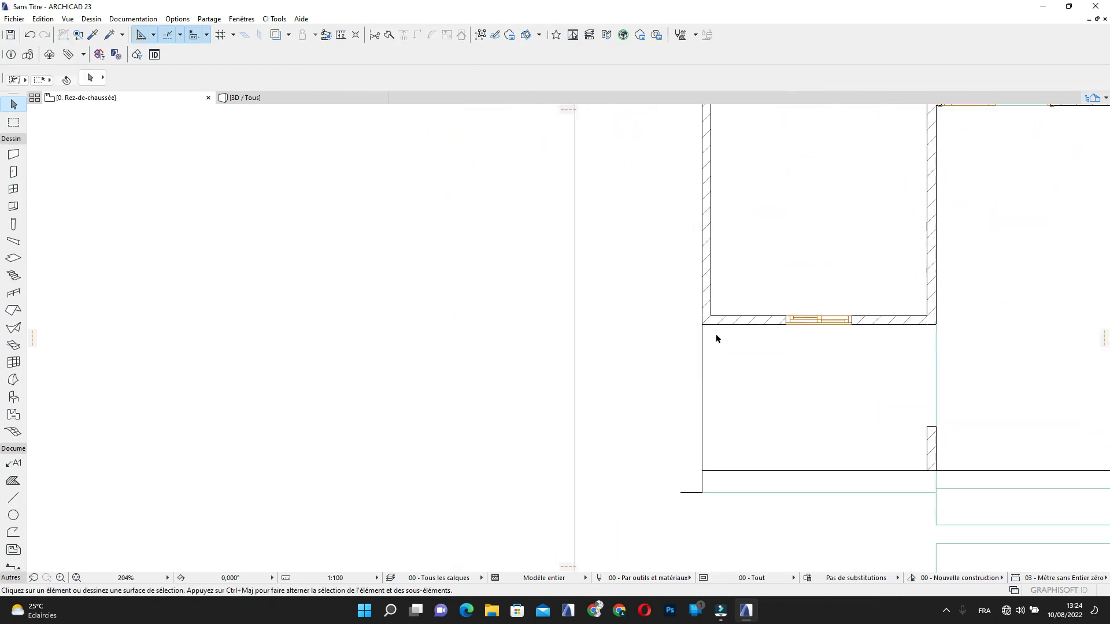
left_click(726, 492)
scroll(701, 346, "up", 4)
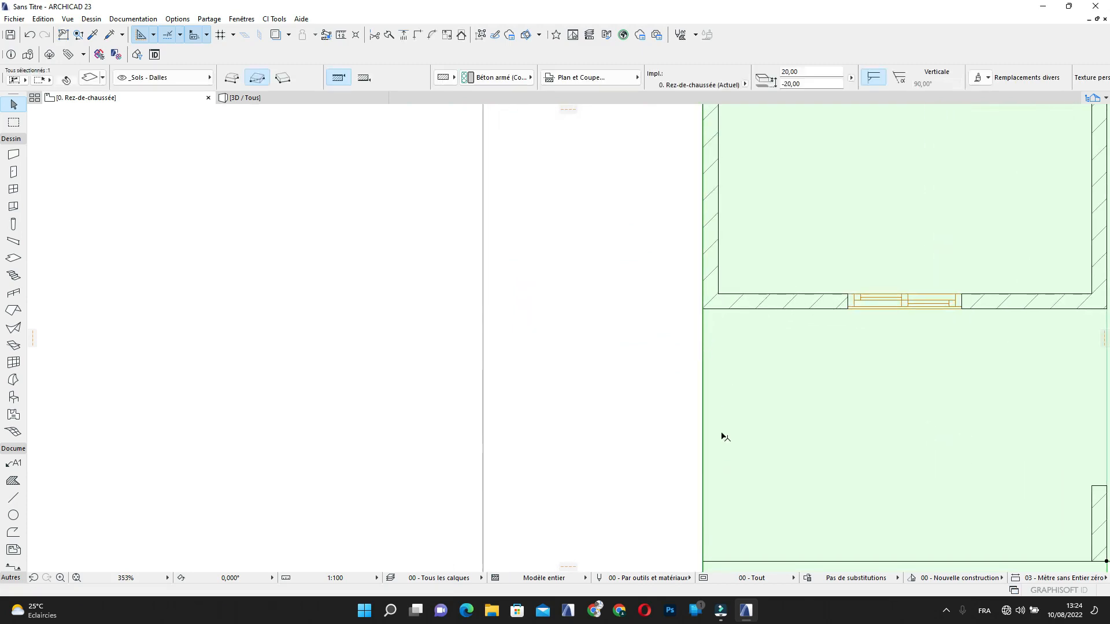
left_click(691, 284)
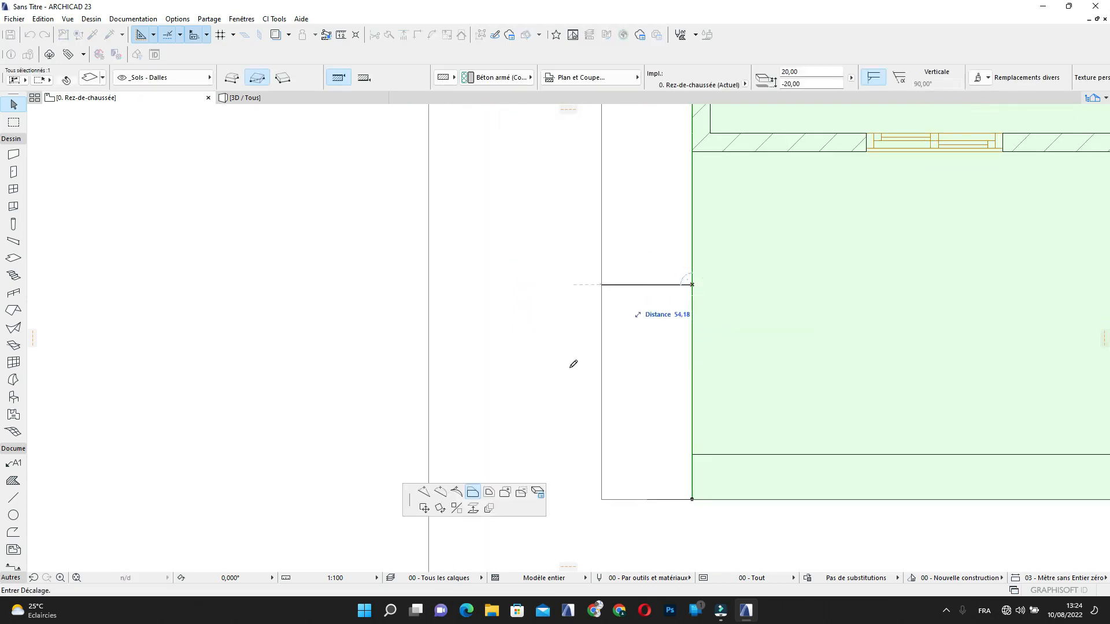
left_click(425, 491)
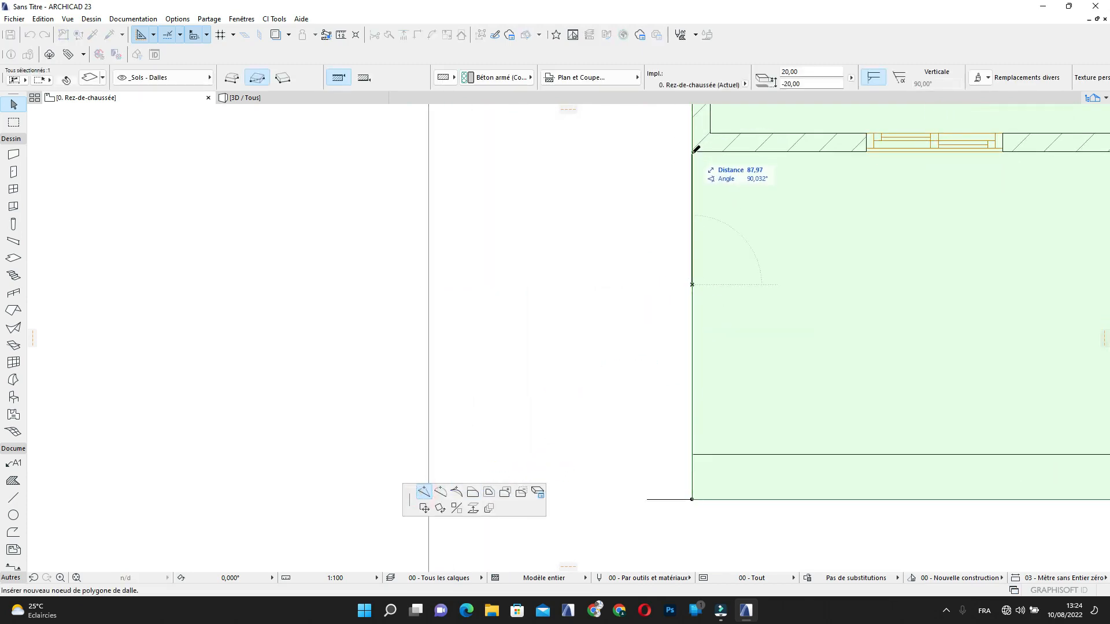
left_click(691, 151)
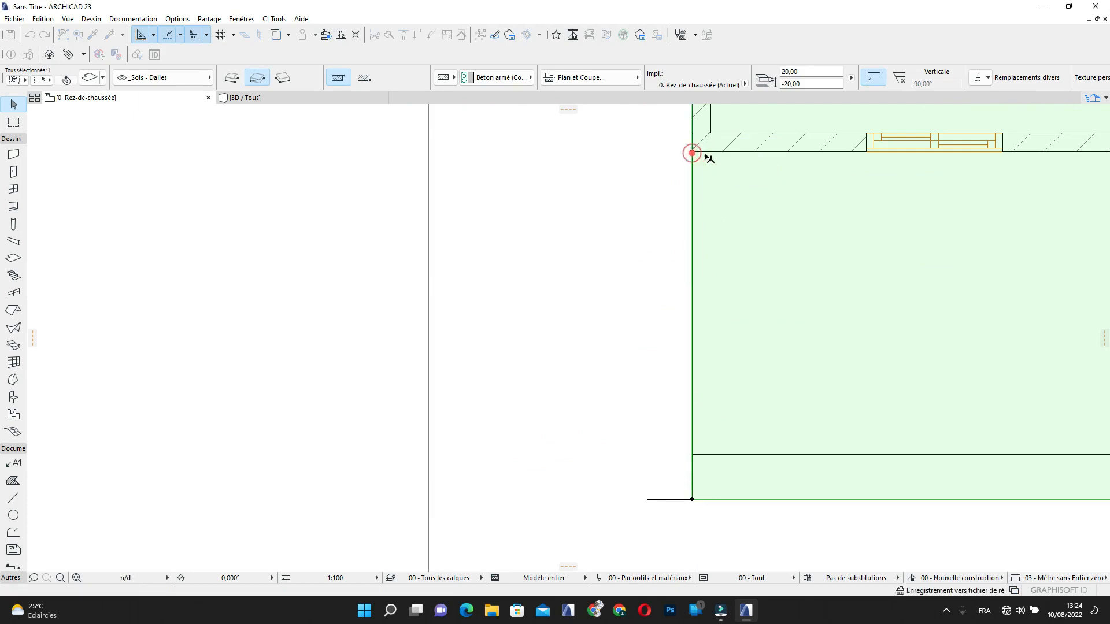
Offset the slab edge beside the porch outward to the free end of the L-shaped guide line and deselect the slab
left_click(682, 312)
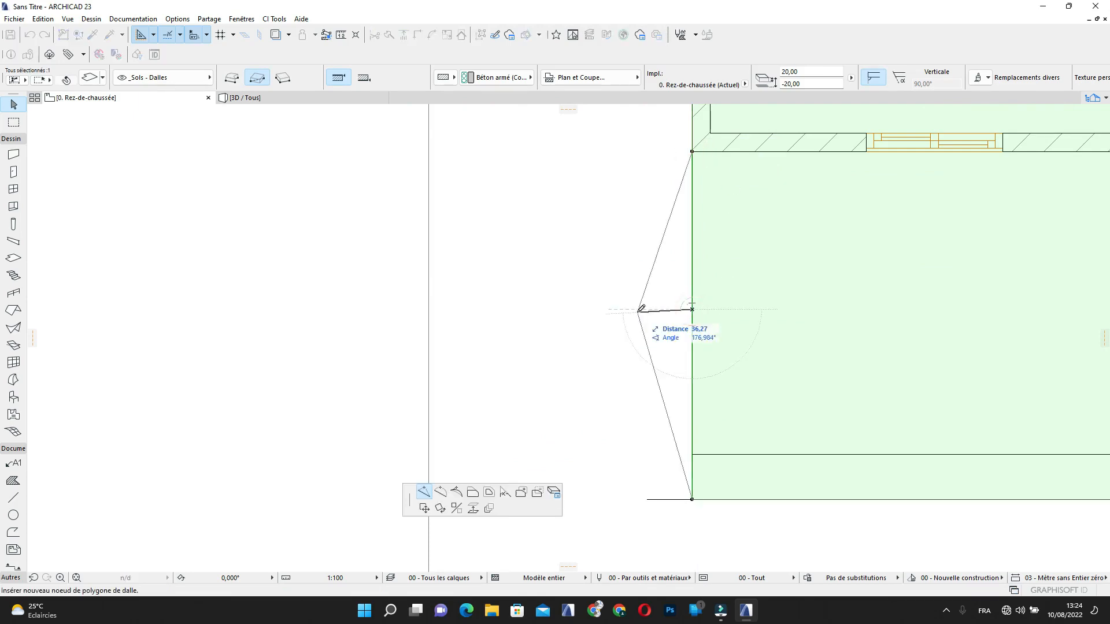
left_click(472, 493)
left_click(647, 499)
scroll(697, 344, "down", 3)
middle_click_drag(697, 345, 698, 210)
scroll(691, 327, "down", 1)
key("Escape")
Delete the L-shaped guide line at the porch's lower-left corner
scroll(692, 325, "up", 1)
scroll(694, 326, "up", 3)
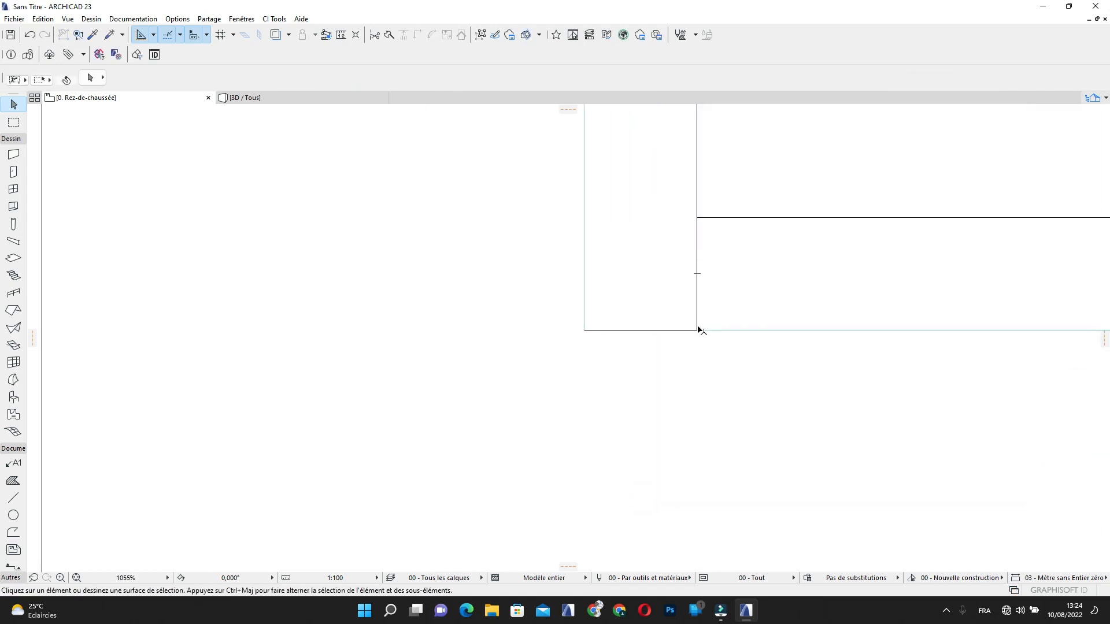
left_click(698, 330)
key("Delete")
scroll(773, 362, "down", 5)
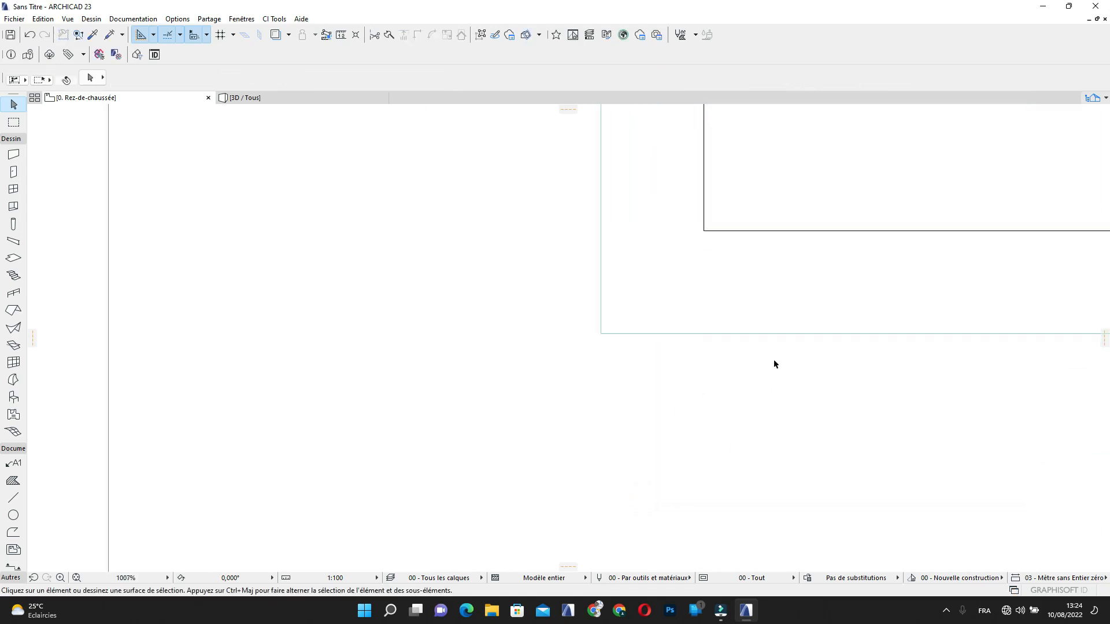
middle_click_drag(775, 359, 703, 324)
middle_click_drag(754, 153, 678, 331)
middle_click_drag(789, 334, 746, 330)
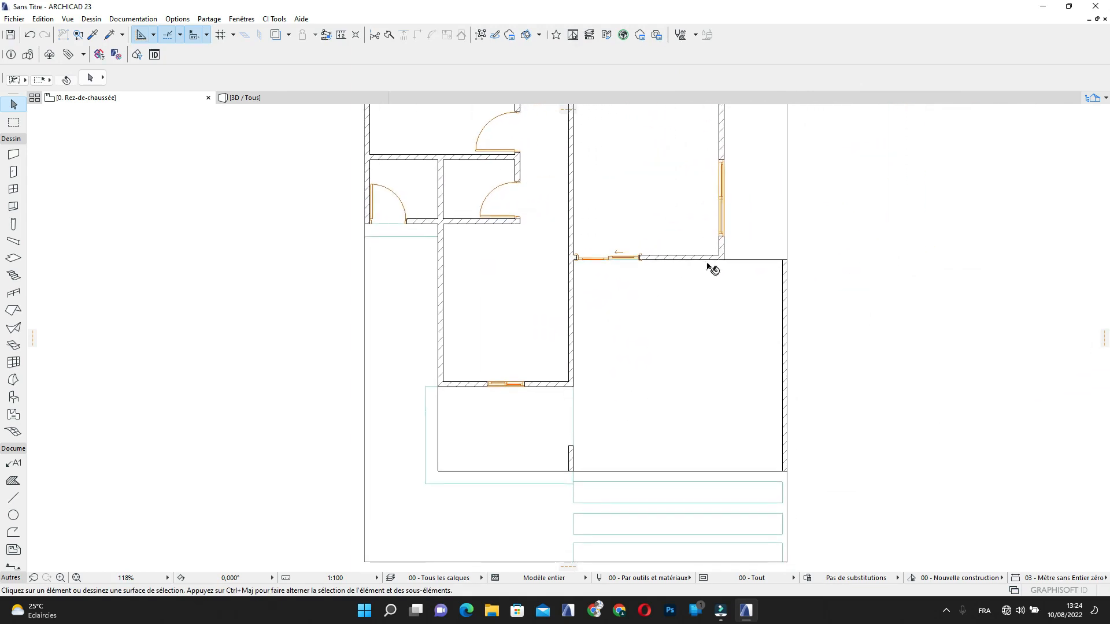
scroll(463, 416, "up", 4)
scroll(406, 417, "up", 3)
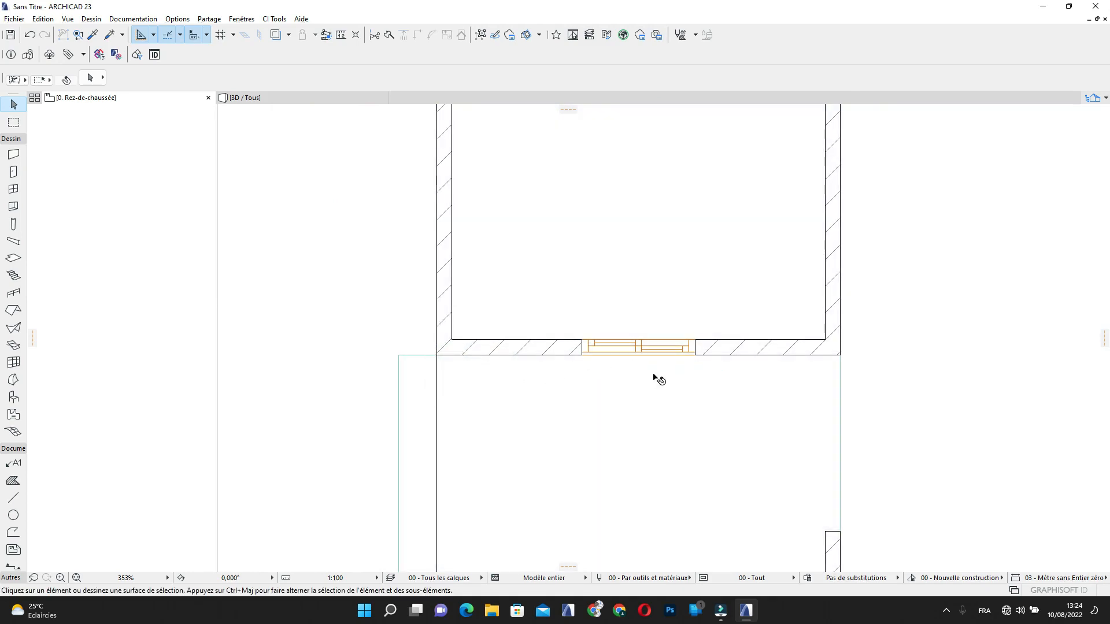
Draw a 150-wide rectangular slab across the side passage behind the terrace wall, using the existing 20-thick slab's settings
scroll(657, 379, "down", 8)
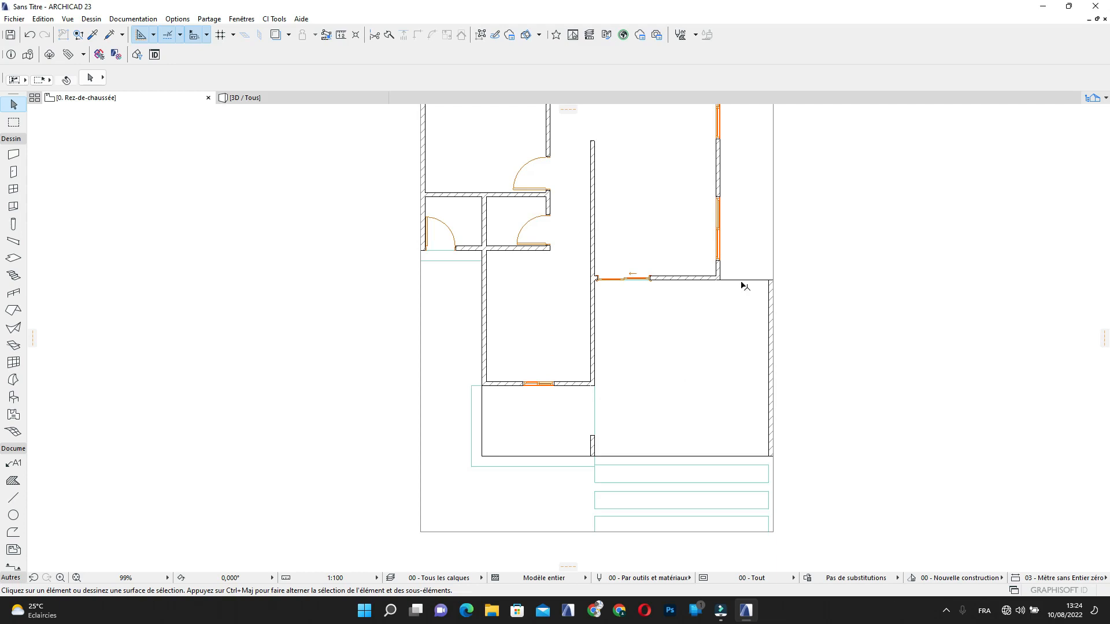
scroll(656, 290, "up", 3)
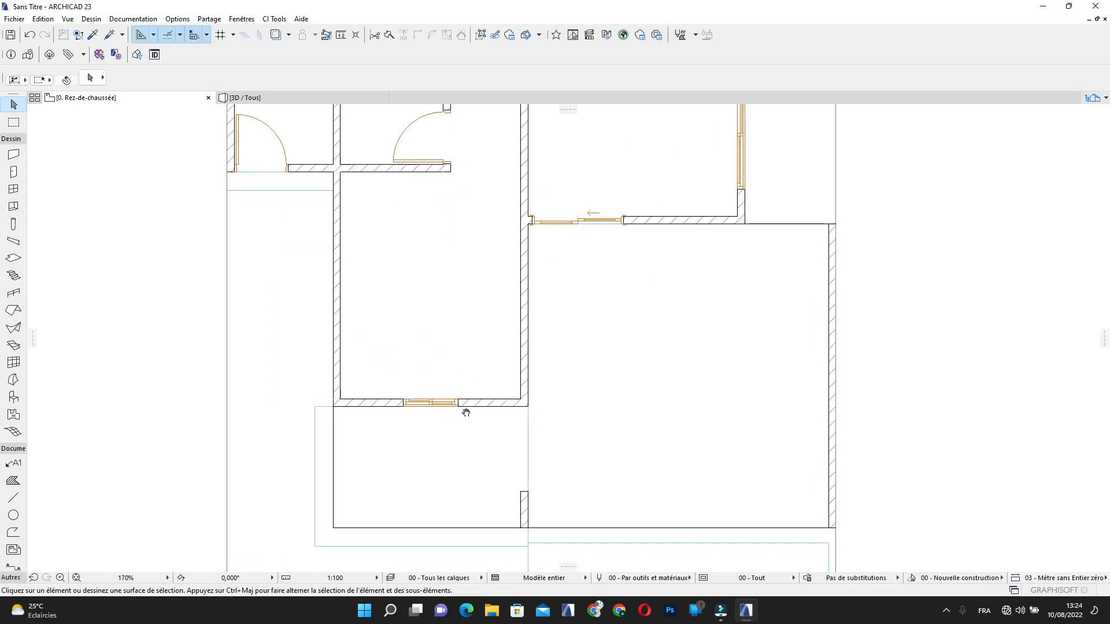
scroll(514, 467, "up", 4)
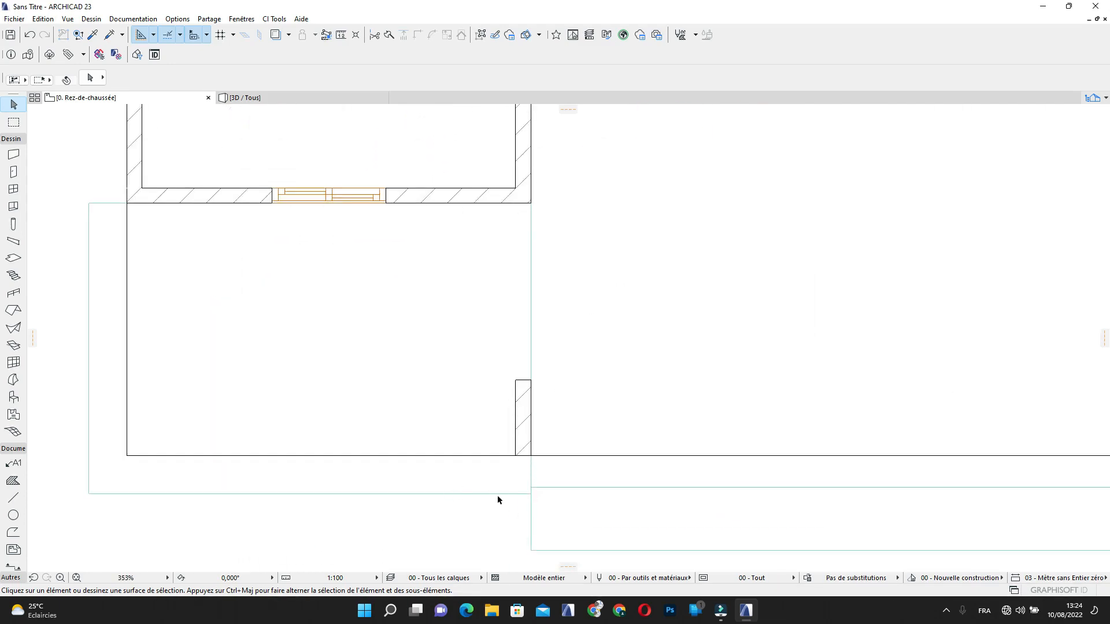
scroll(498, 496, "up", 2)
scroll(501, 490, "down", 4)
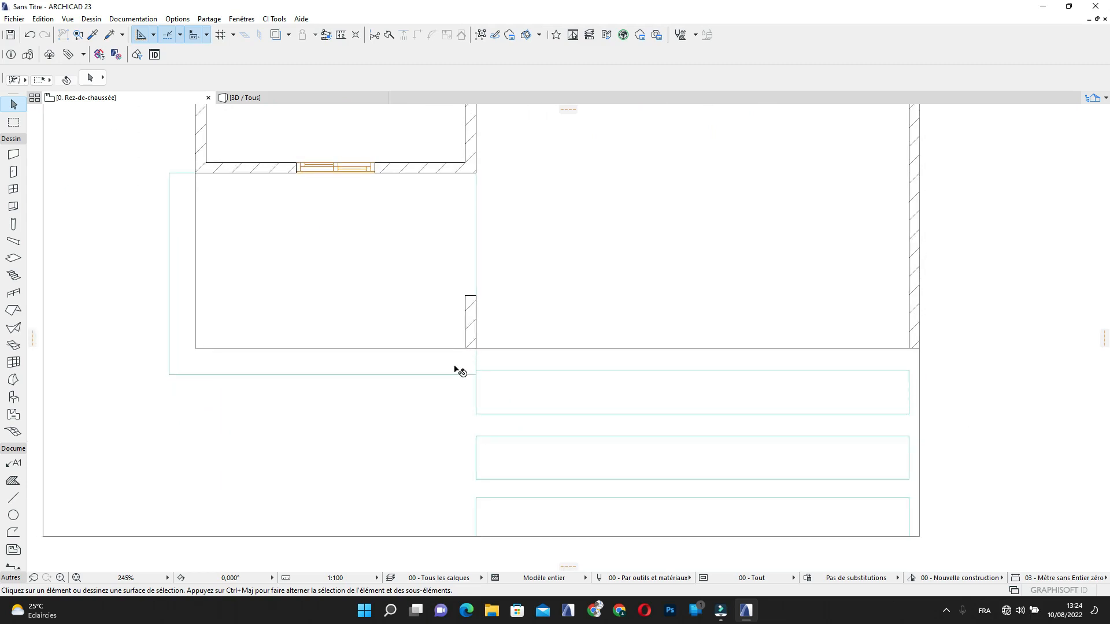
scroll(456, 368, "up", 2)
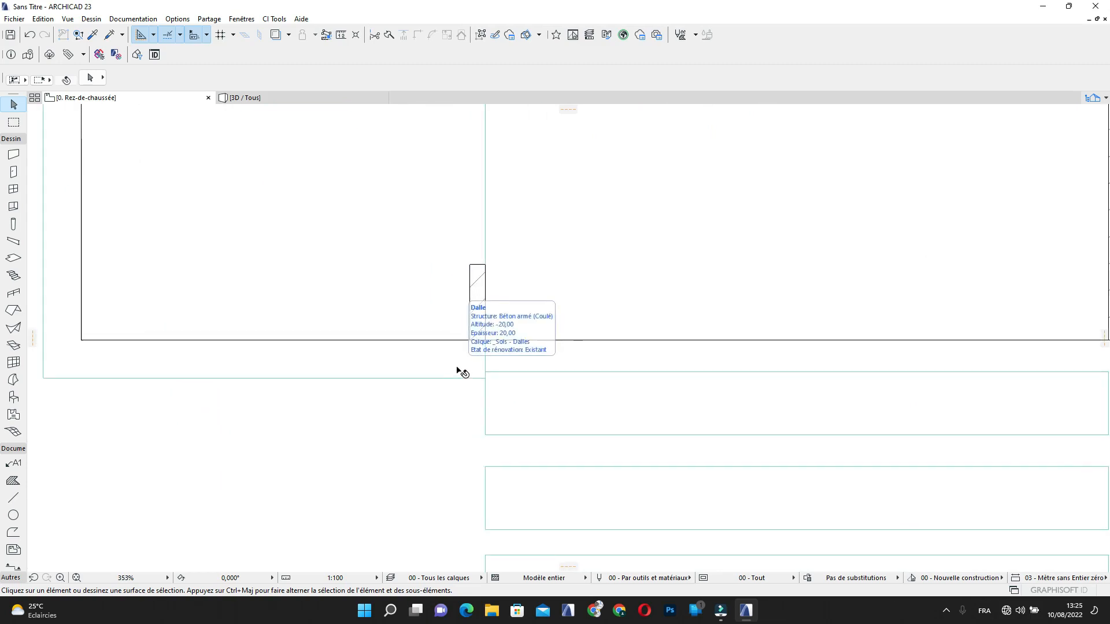
left_click(435, 357, "alt")
scroll(618, 318, "down", 4)
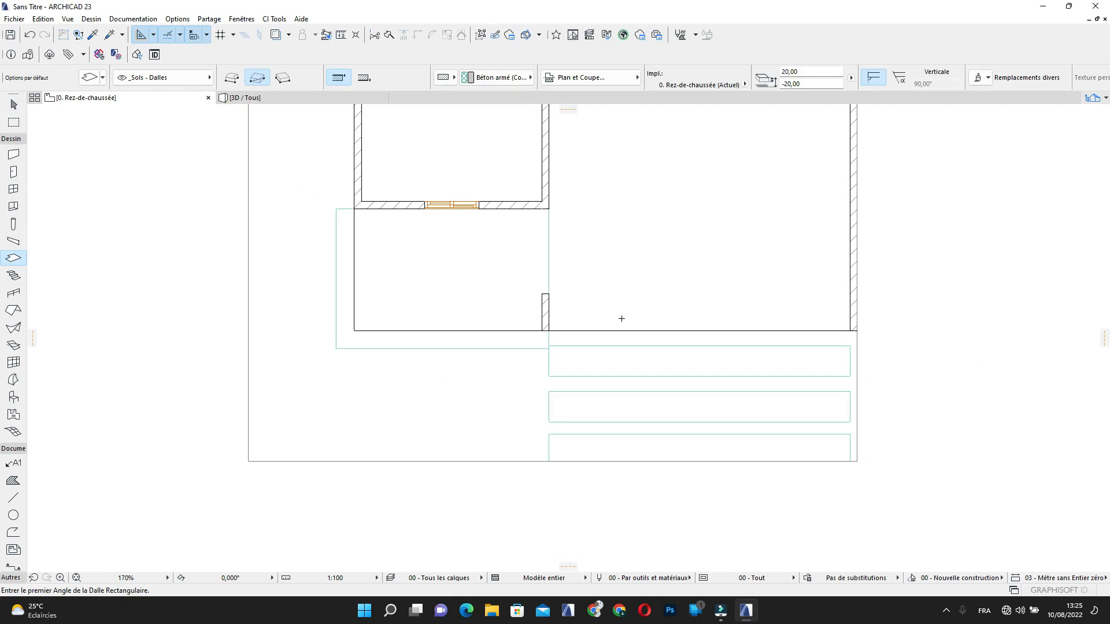
middle_click_drag(643, 247, 549, 582)
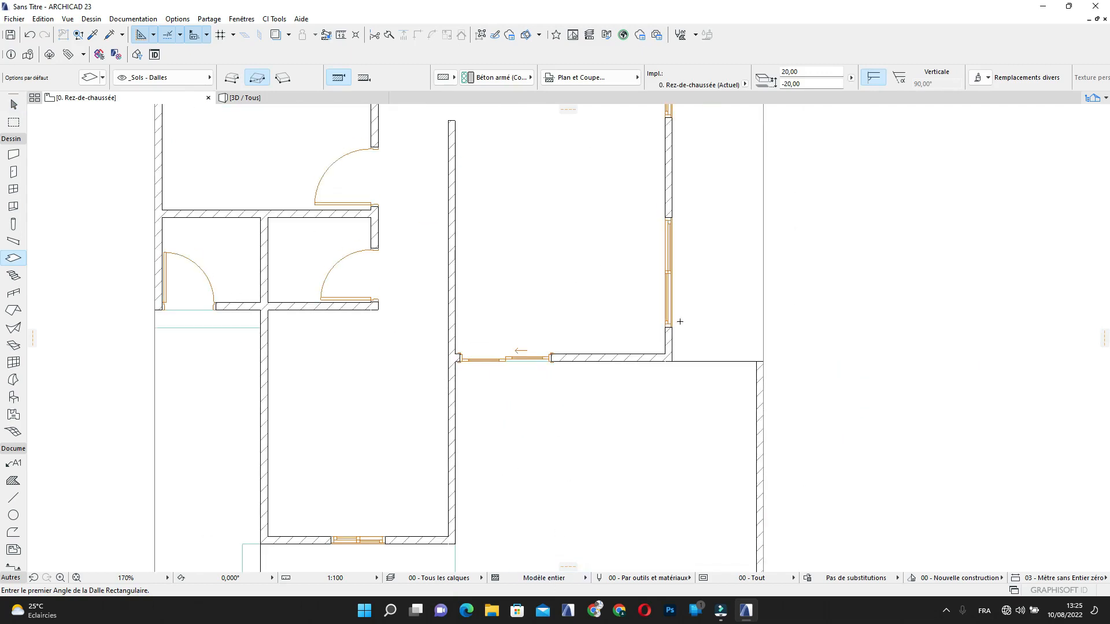
scroll(680, 321, "up", 4)
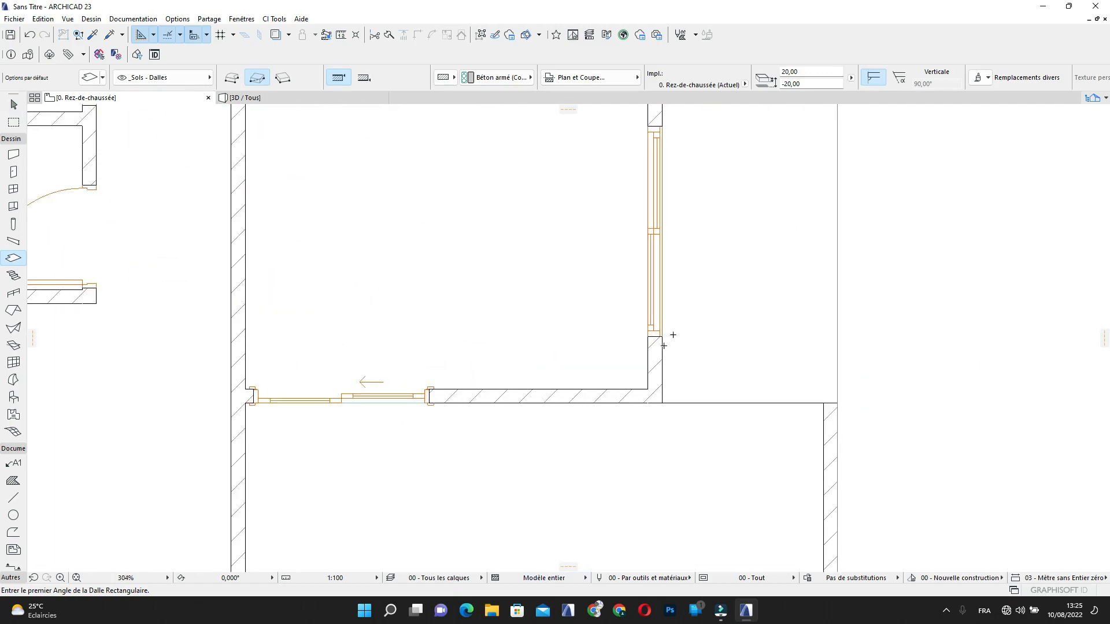
left_click(660, 409)
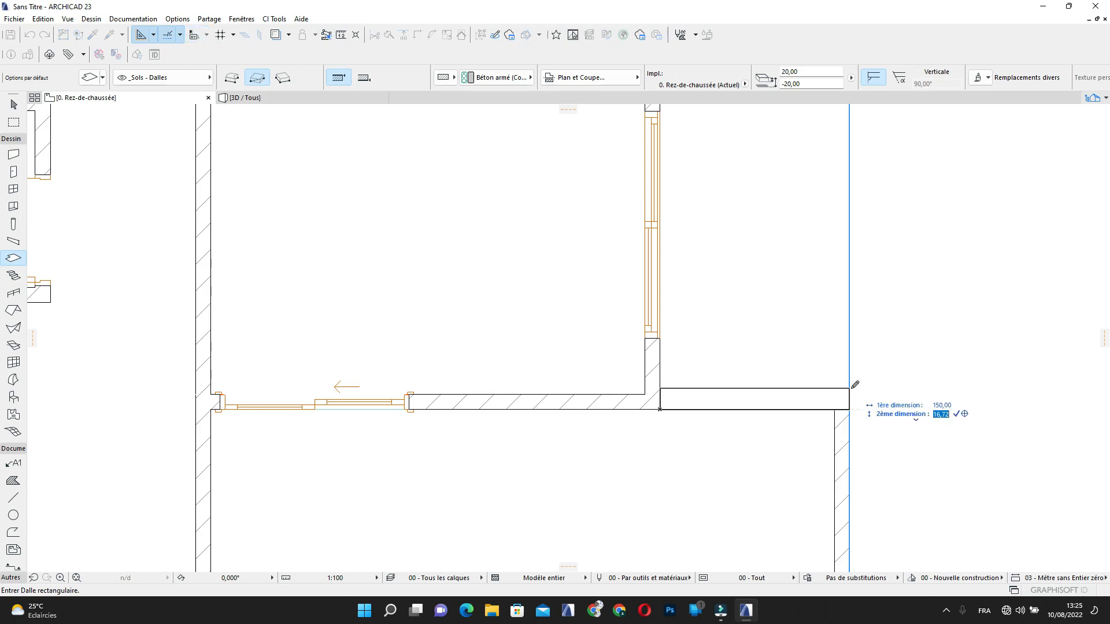
left_click(849, 370)
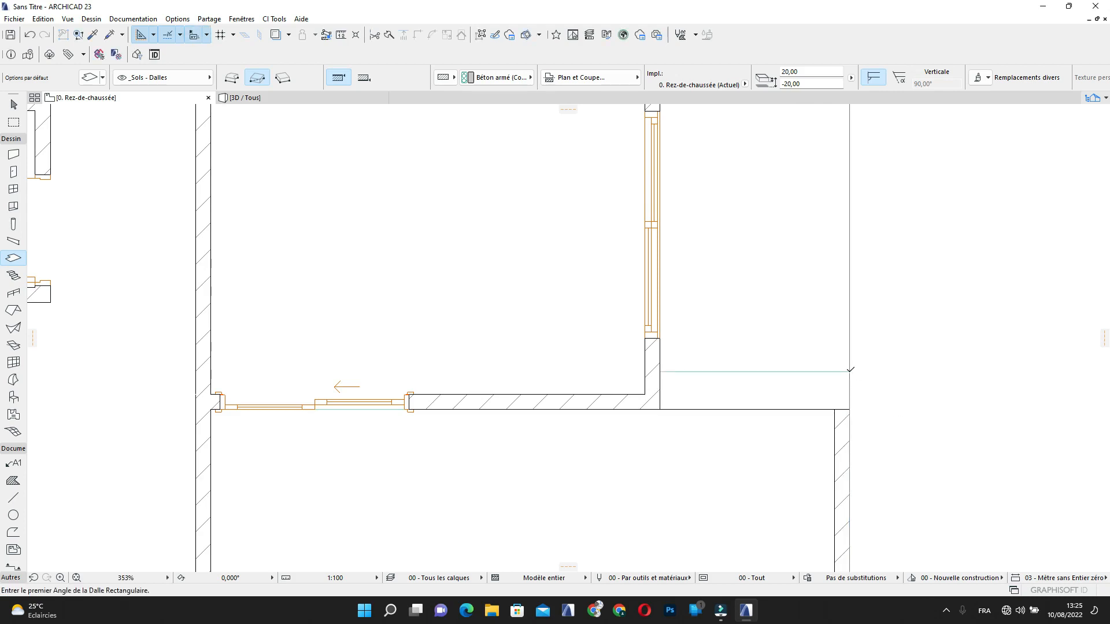
Examine the porch slab edges, the front entrance steps and the side passage slab in 3D
left_click(281, 98)
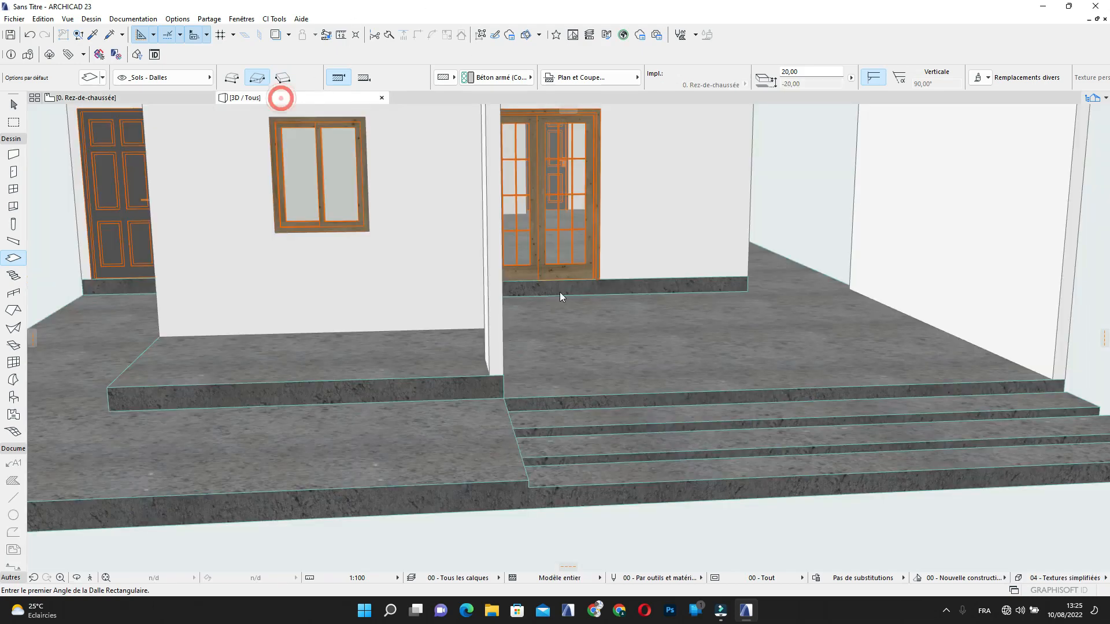
middle_click_drag(770, 372, 890, 239, "shift")
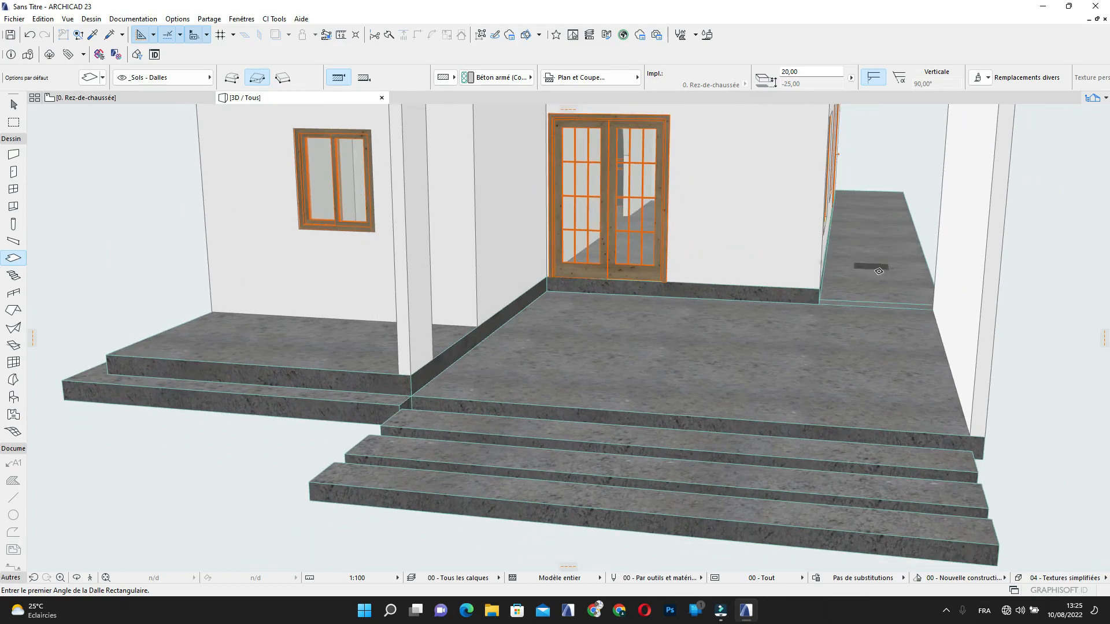
middle_click_drag(448, 425, 525, 401, "shift")
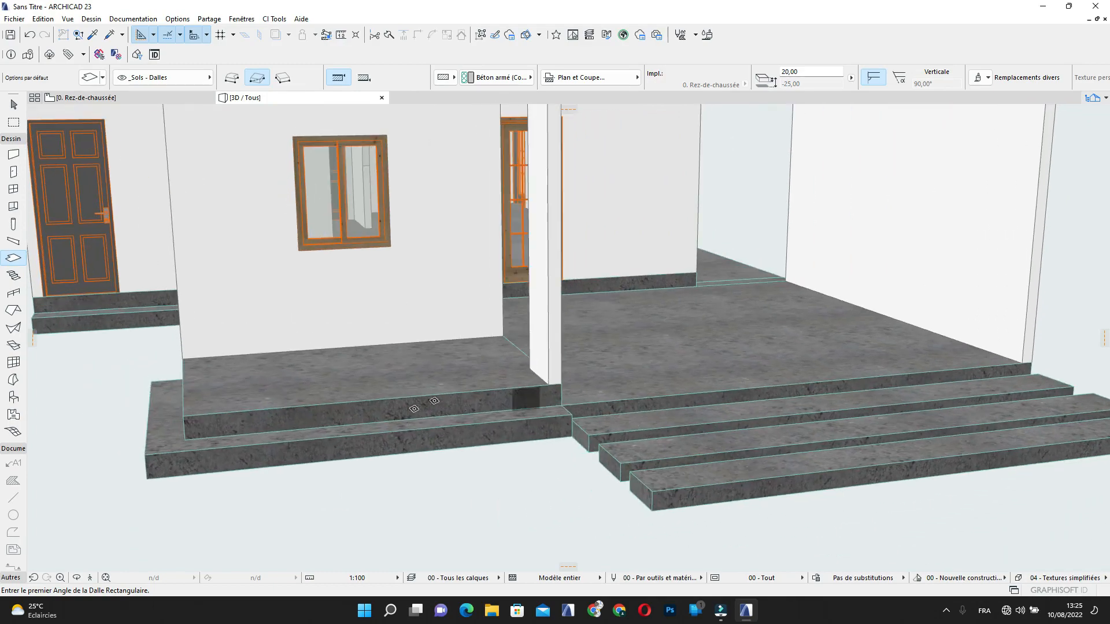
key("Escape")
left_click(488, 437)
middle_click_drag(760, 418, 665, 407, "shift")
middle_click_drag(379, 410, 474, 400, "shift")
scroll(474, 400, "up", 10)
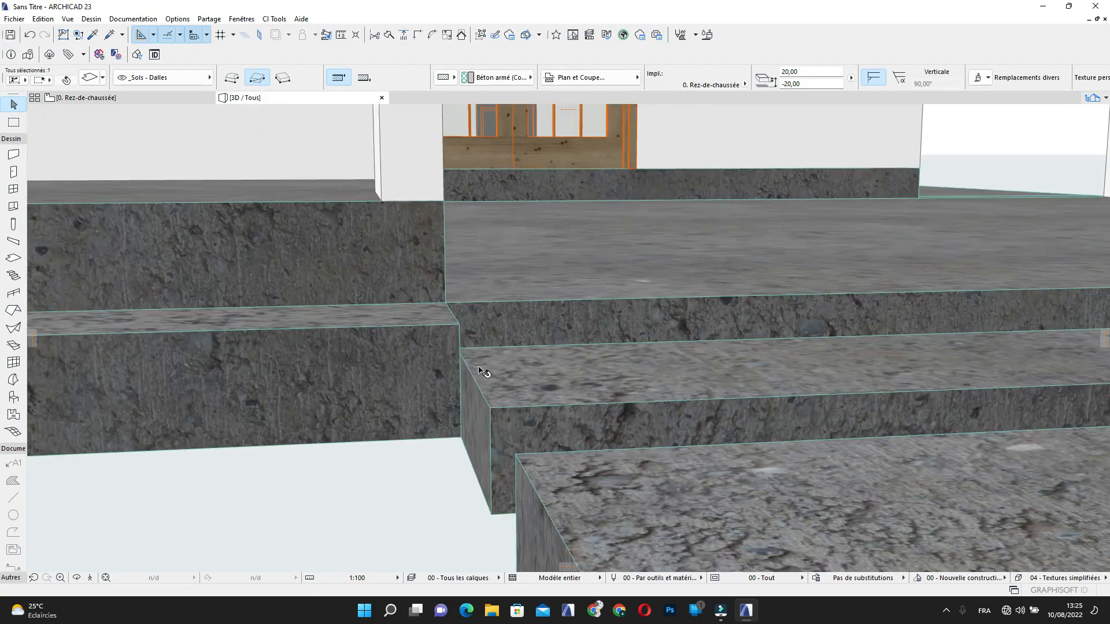
scroll(453, 362, "down", 10)
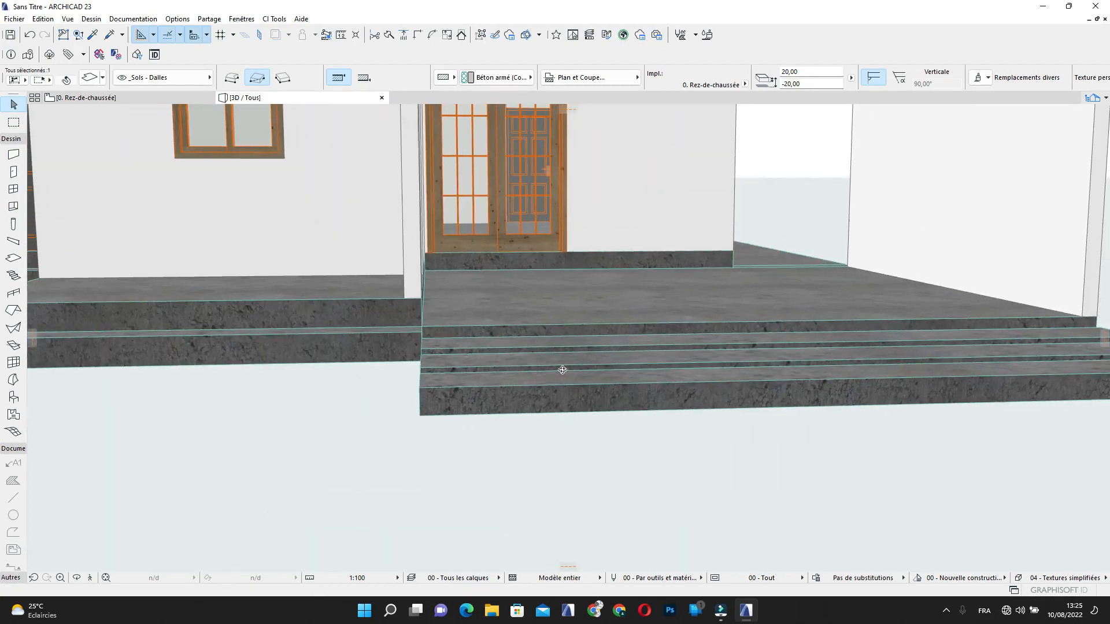
Set the three front entrance steps to a thickness of 10 and an elevation of -30, and deselect them
left_click(439, 394)
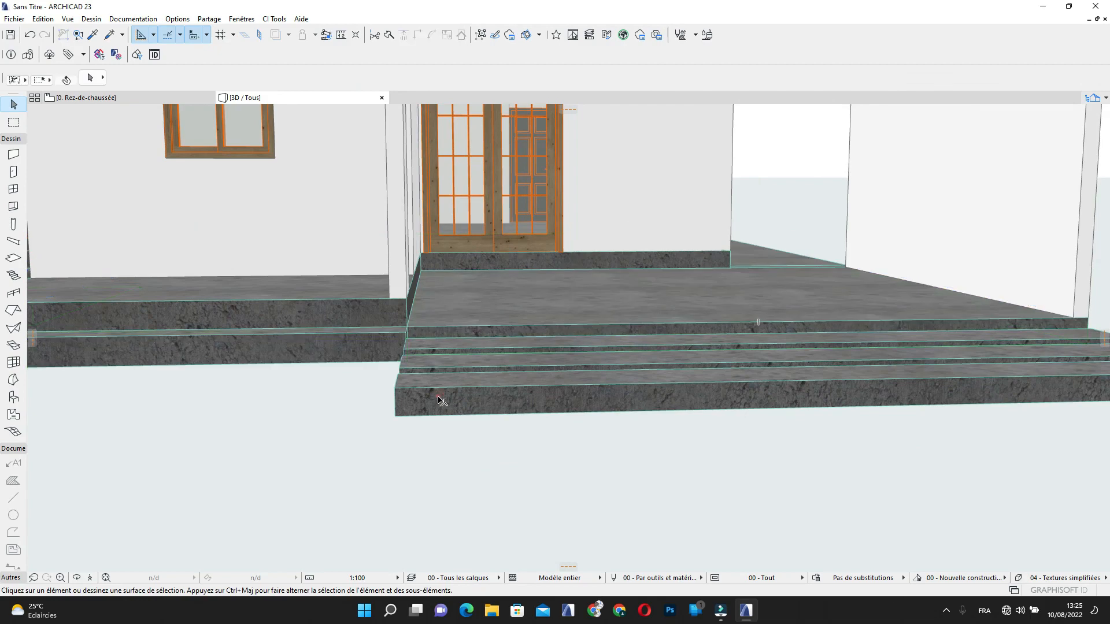
left_click(442, 366, "shift")
left_click(438, 348, "shift")
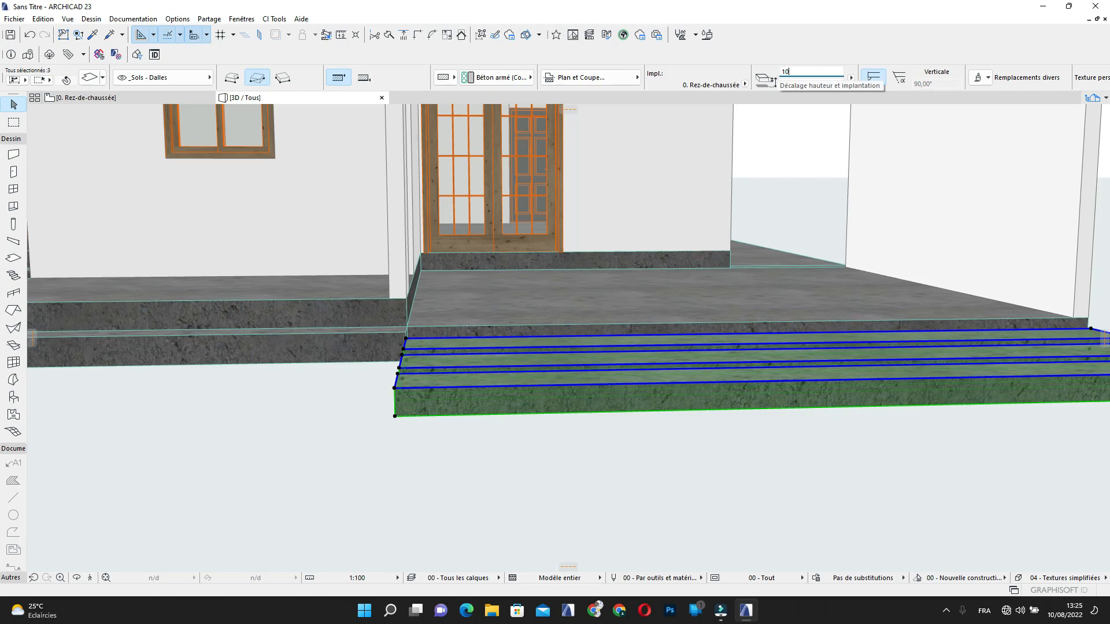
key("Return")
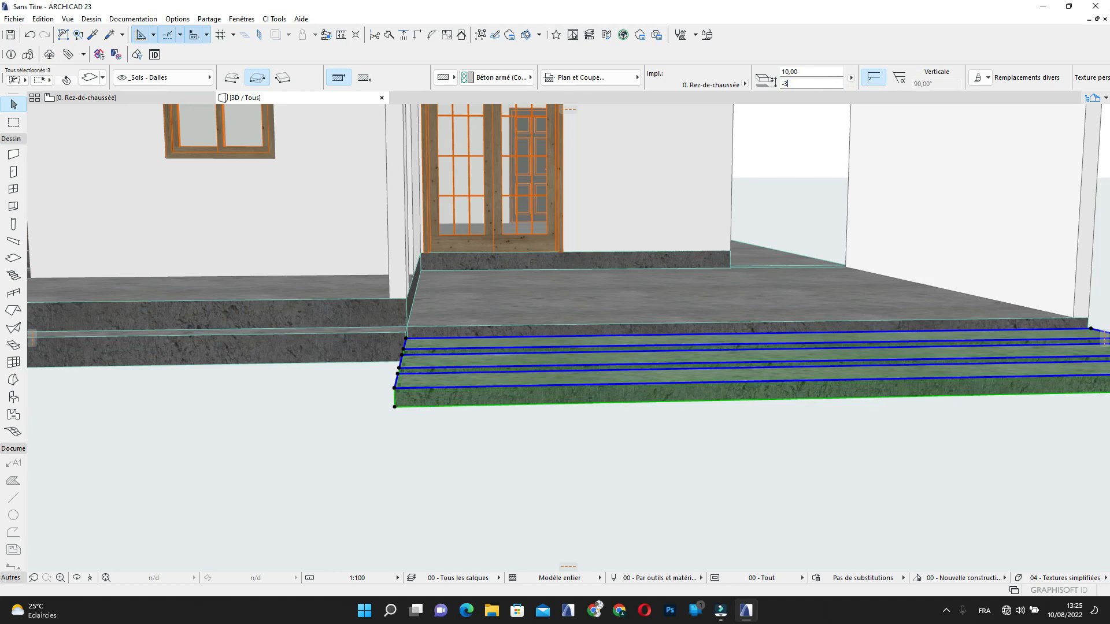
type("-30,00")
key("Return")
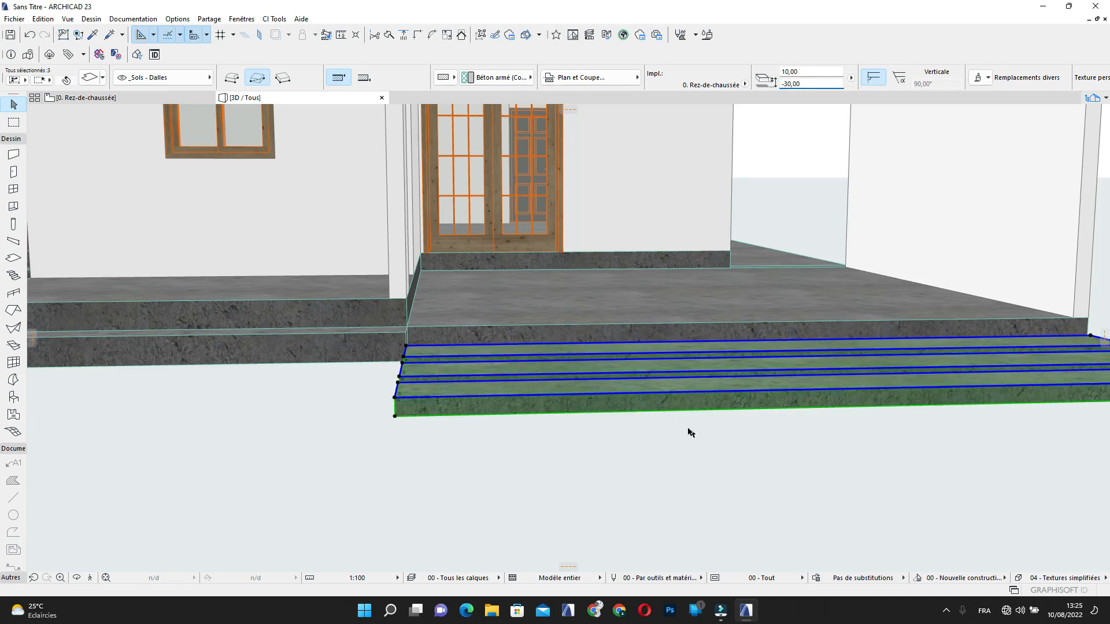
key("Escape")
scroll(552, 371, "down", 1)
middle_click_drag(553, 371, 738, 367, "shift")
middle_click_drag(786, 396, 794, 383, "shift")
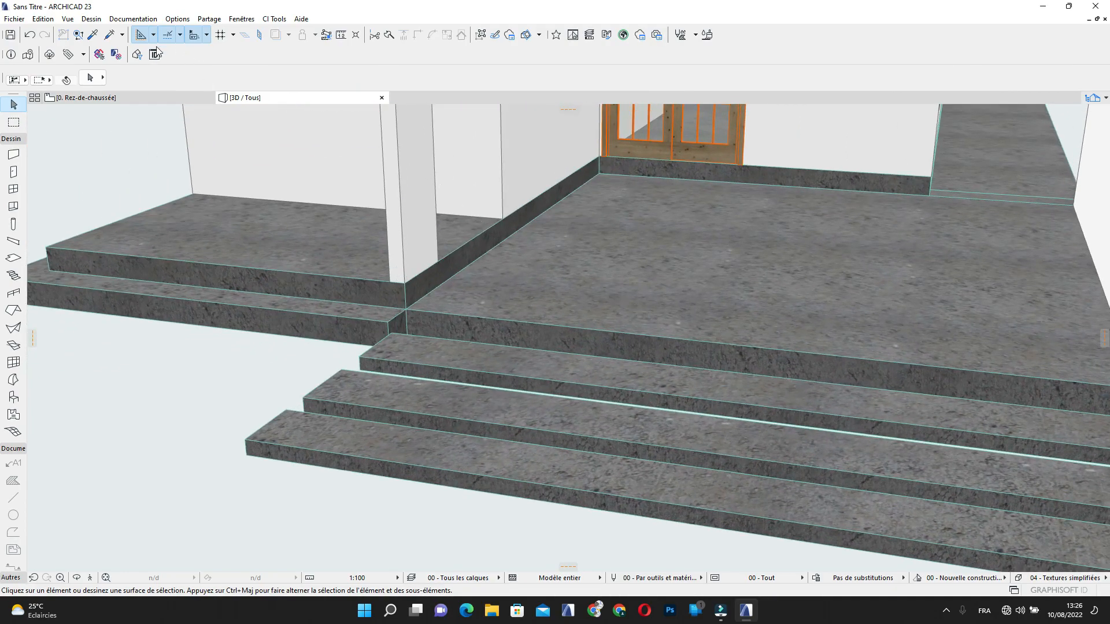
Select the main floor slab in the ground-floor plan and start subtracting an area from its outline
left_click(92, 98)
scroll(720, 280, "down", 2)
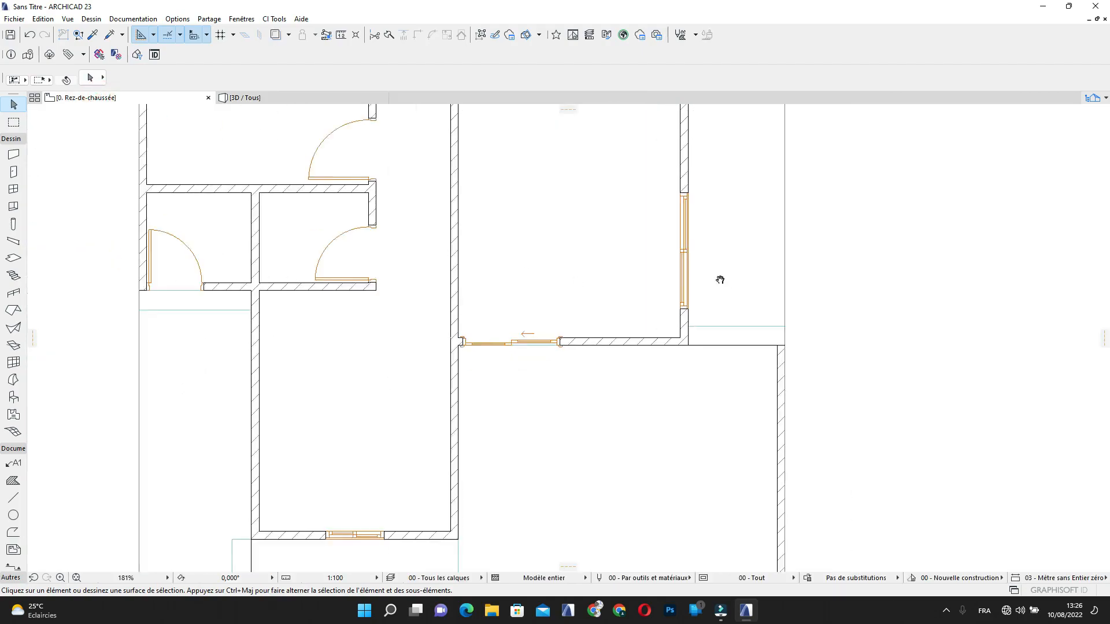
middle_click_drag(720, 279, 638, 332)
left_click(641, 280)
scroll(671, 305, "up", 2)
scroll(669, 308, "down", 3)
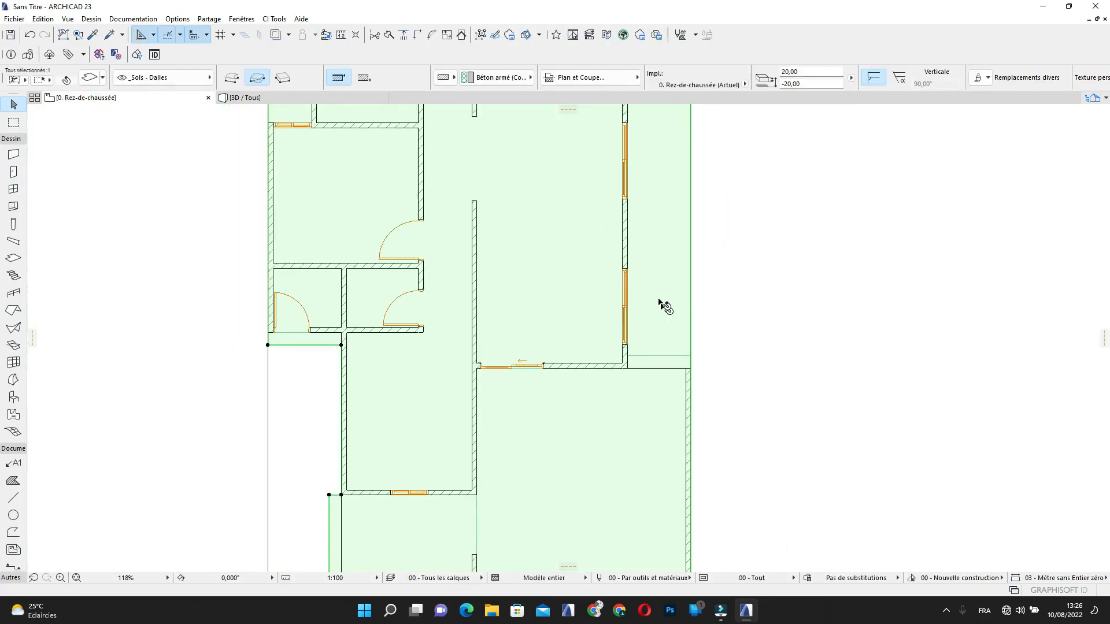
left_click(690, 285)
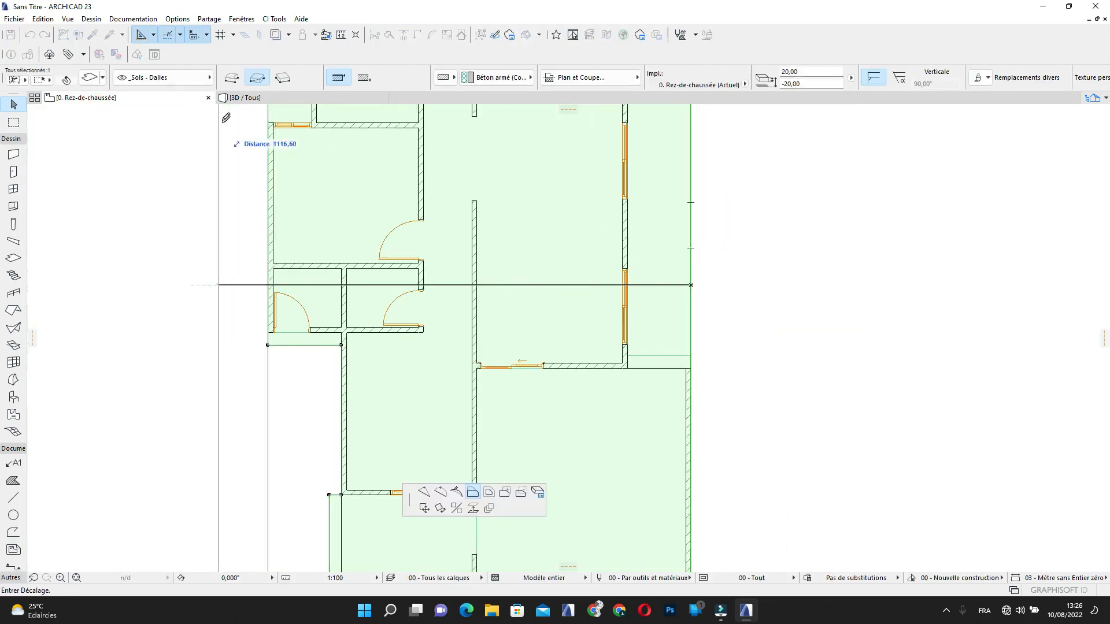
left_click(520, 488)
Begin a polygonal cut-out at the slab's rear outer corner and trace it along the rear wall to the opposite house corner
scroll(609, 289, "down", 2)
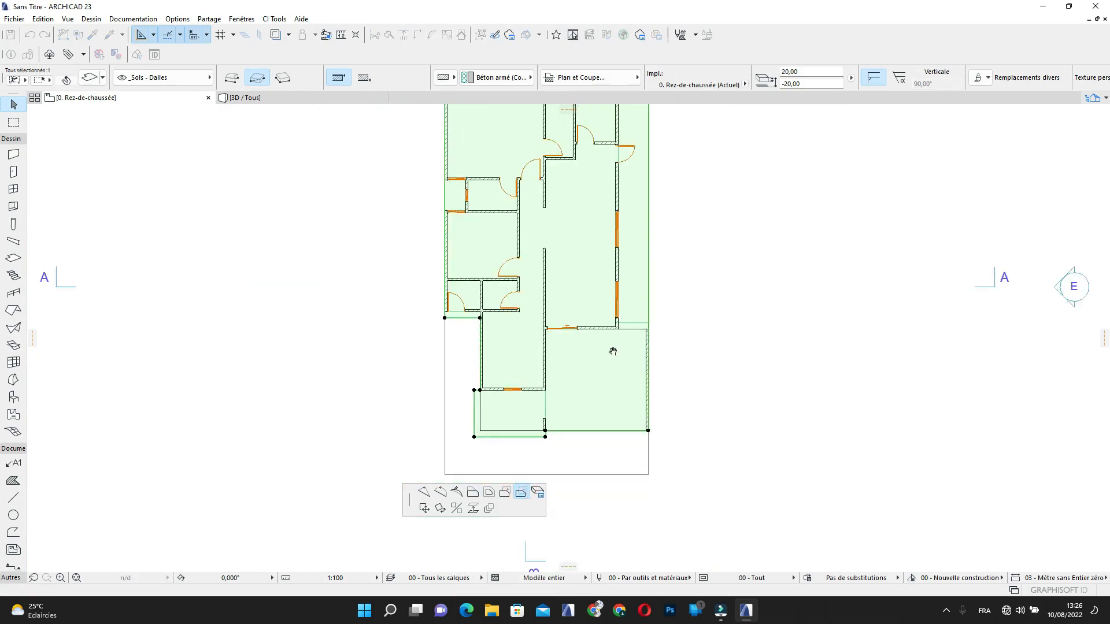
middle_click_drag(577, 152, 542, 396)
scroll(416, 350, "up", 3)
scroll(461, 305, "up", 1)
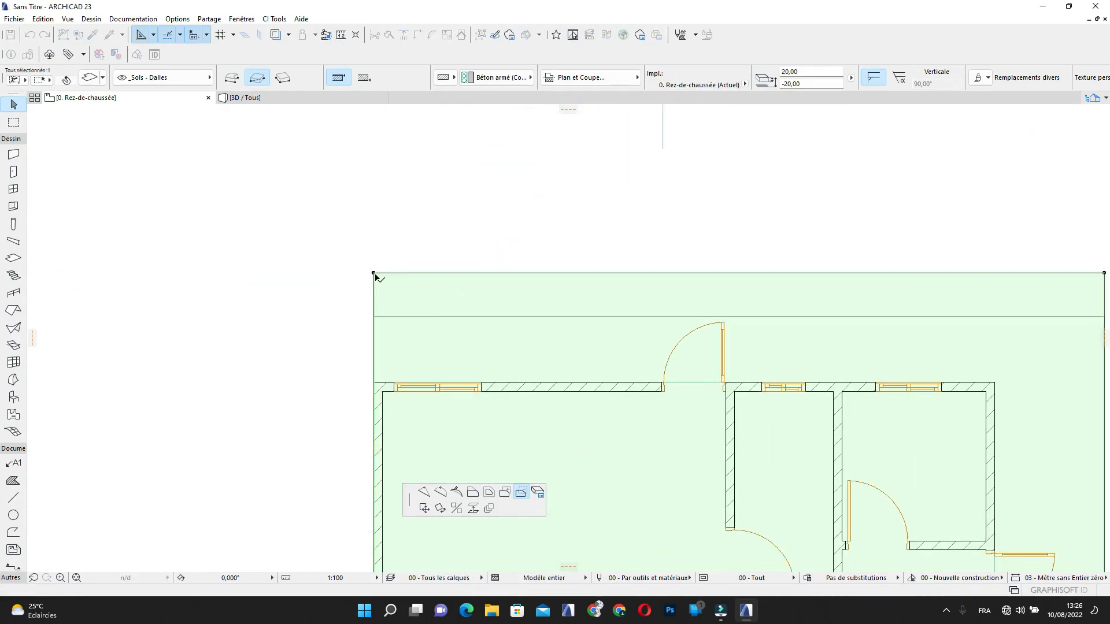
left_click(373, 274)
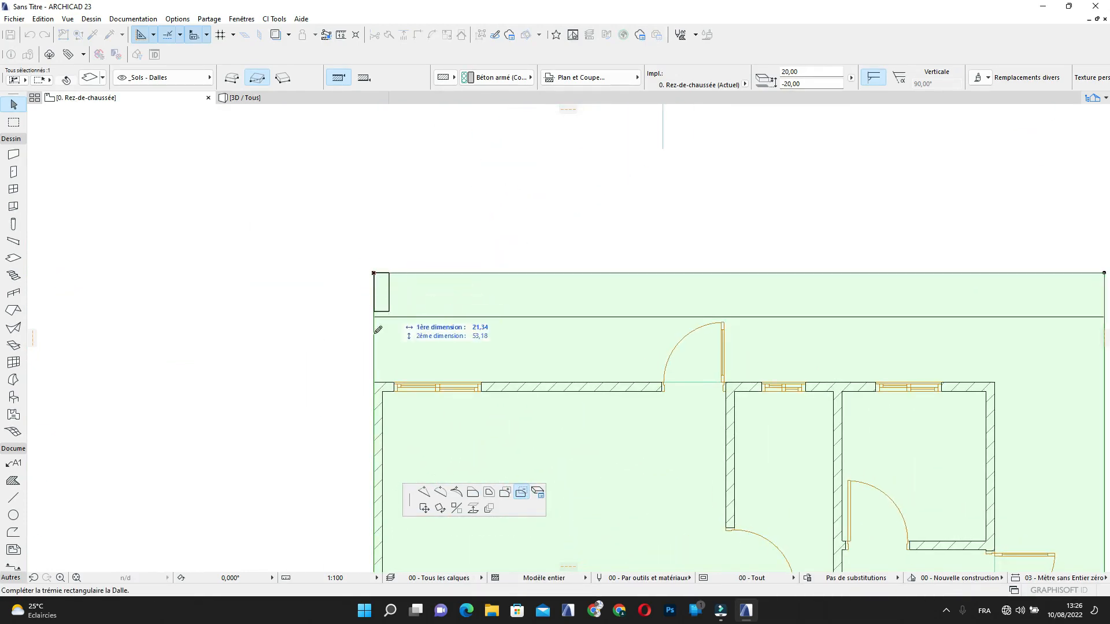
left_click(231, 77)
left_click(374, 383)
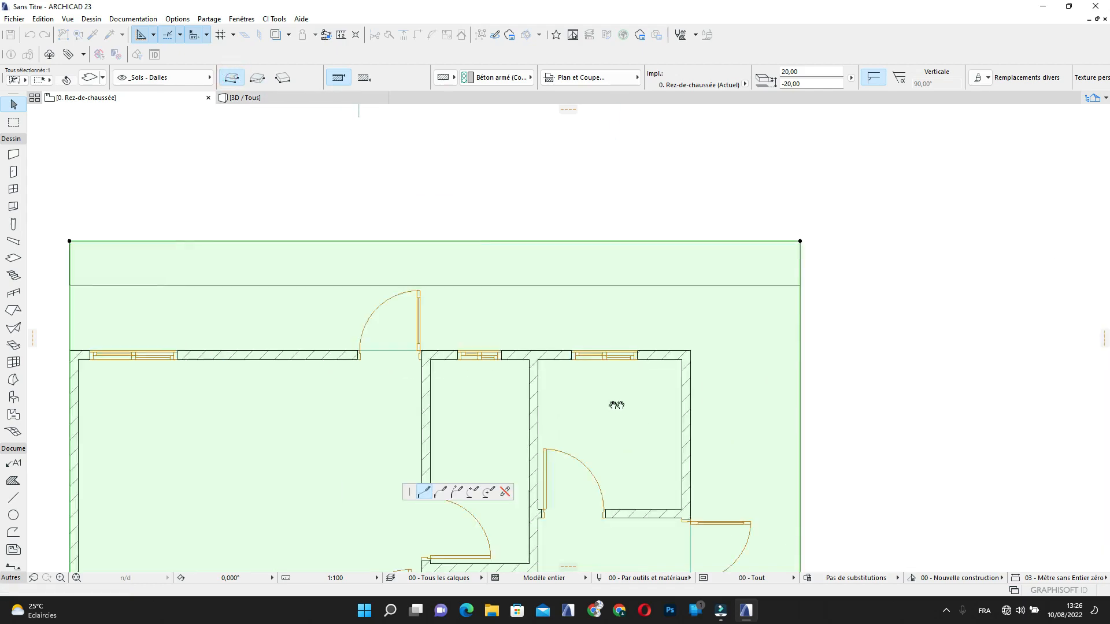
left_click(577, 361)
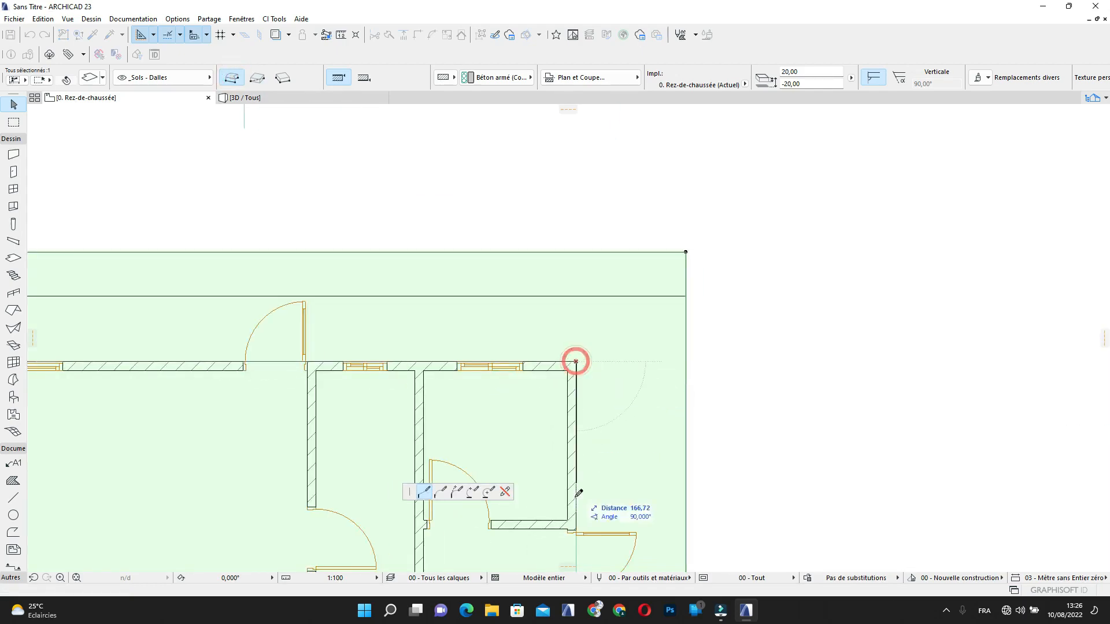
Continue the cut-out along the side wall to the living room corner and across the passage to the slab's outer edge
middle_click_drag(577, 493, 542, 341)
scroll(543, 342, "down", 3)
middle_click_drag(533, 424, 510, 240)
middle_click_drag(528, 536, 511, 417)
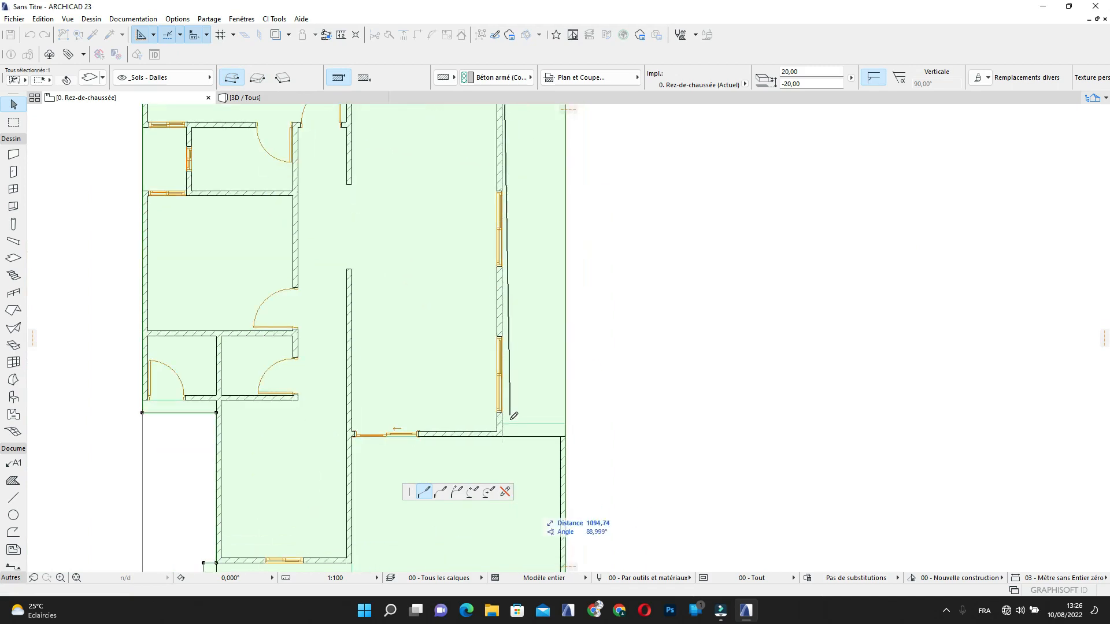
scroll(511, 415, "up", 3)
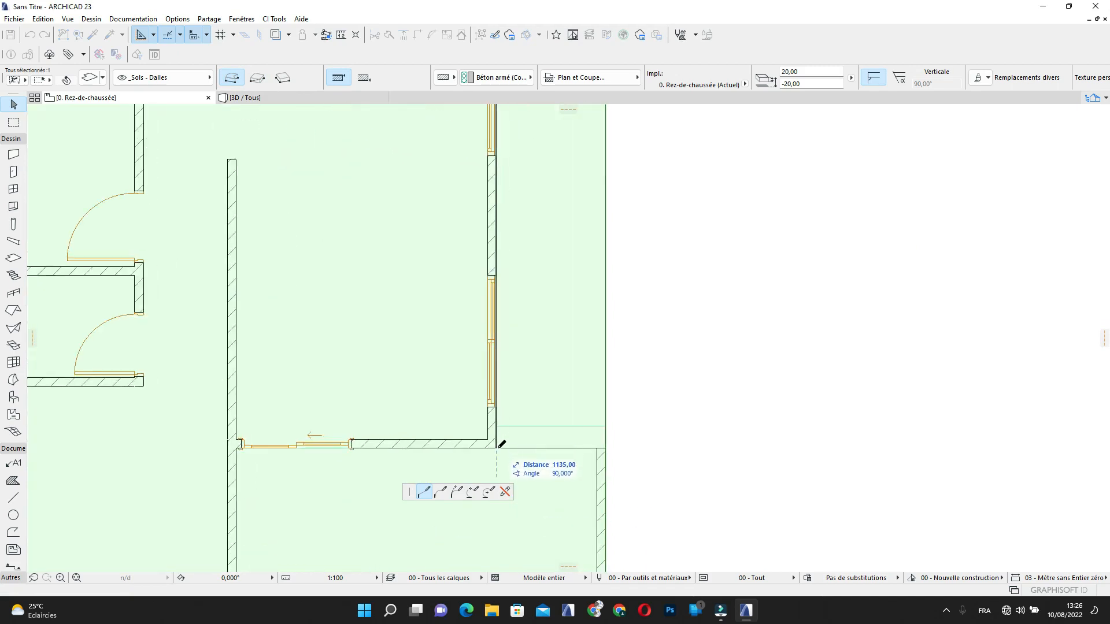
left_click(497, 447)
left_click(605, 448)
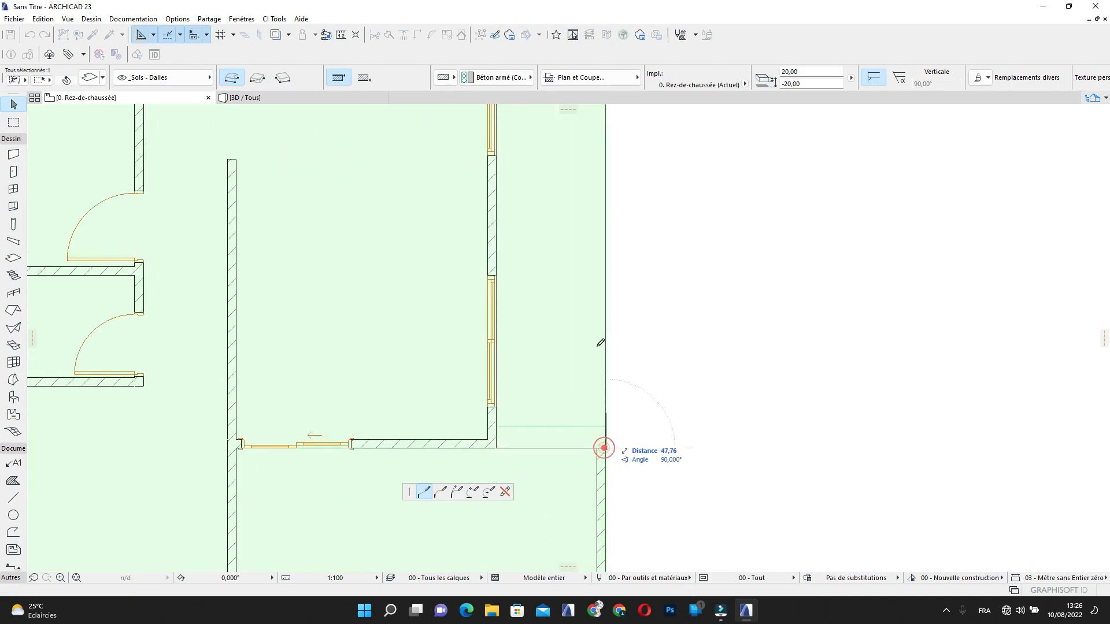
Close the cut-out through the slab's two rear outer corners to remove the side and rear passage areas, and deselect the slab
scroll(600, 314, "down", 2)
middle_click_drag(600, 314, 601, 548)
scroll(586, 242, "down", 1)
middle_click_drag(586, 243, 602, 369)
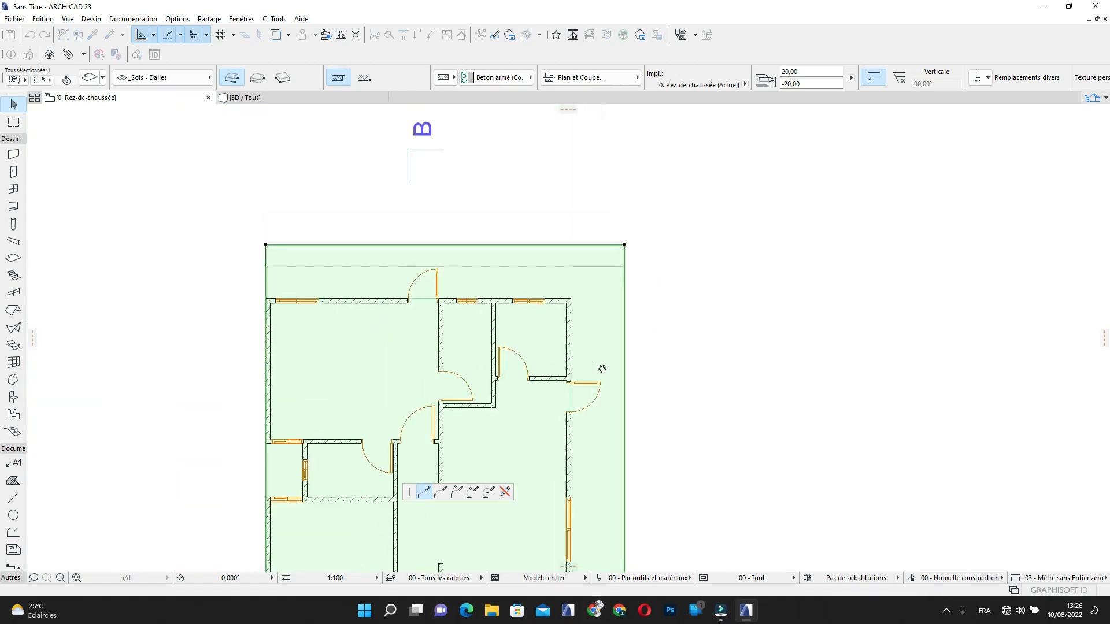
left_click(625, 243)
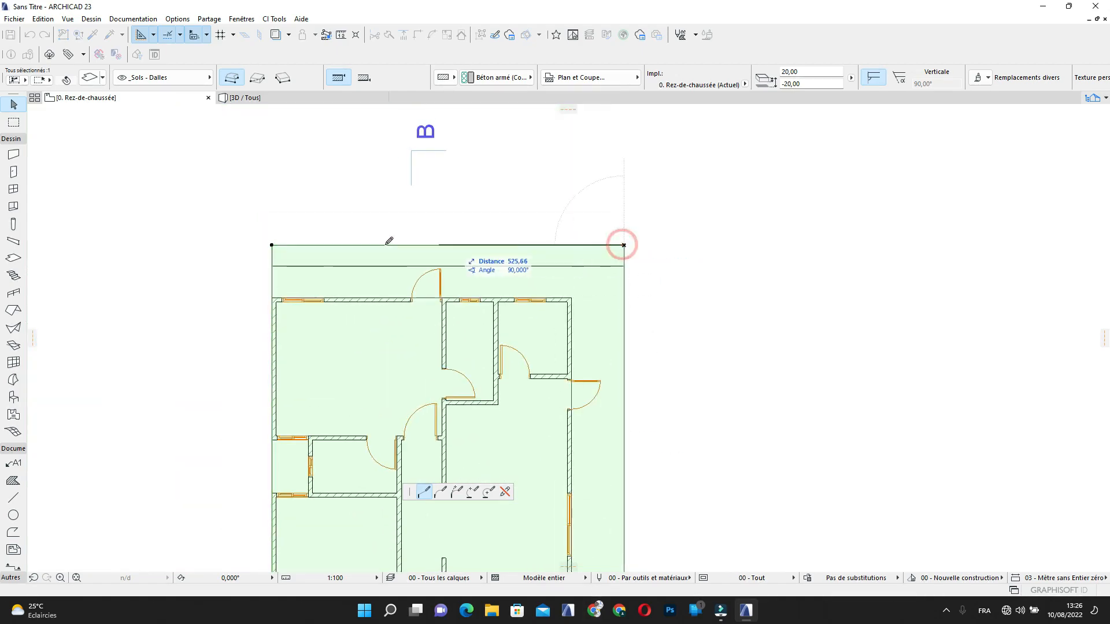
left_click(272, 244)
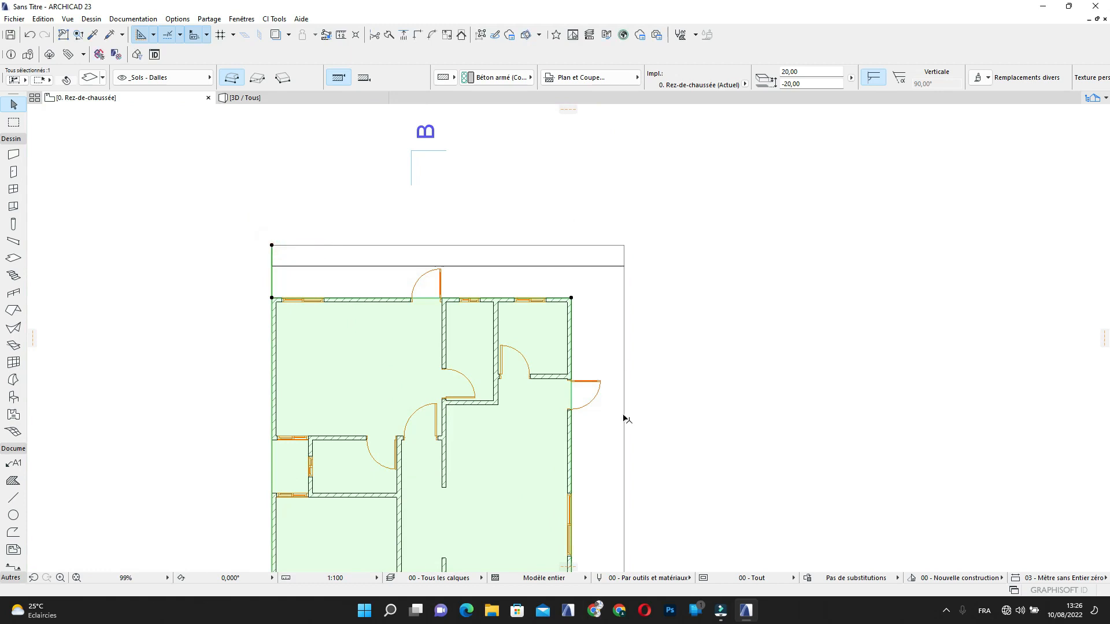
key("Escape")
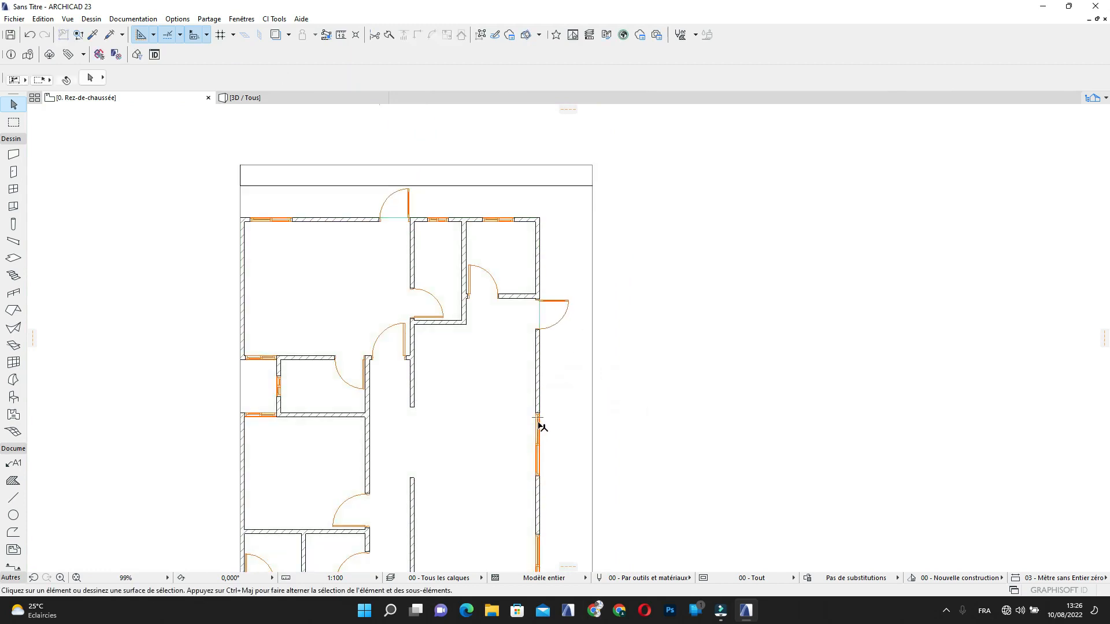
Pick up the lower slab's settings (20,00 / -20,00) beside the front porch and create a matching slab in the rear outer strip with Magic Wand
scroll(527, 369, "down", 2)
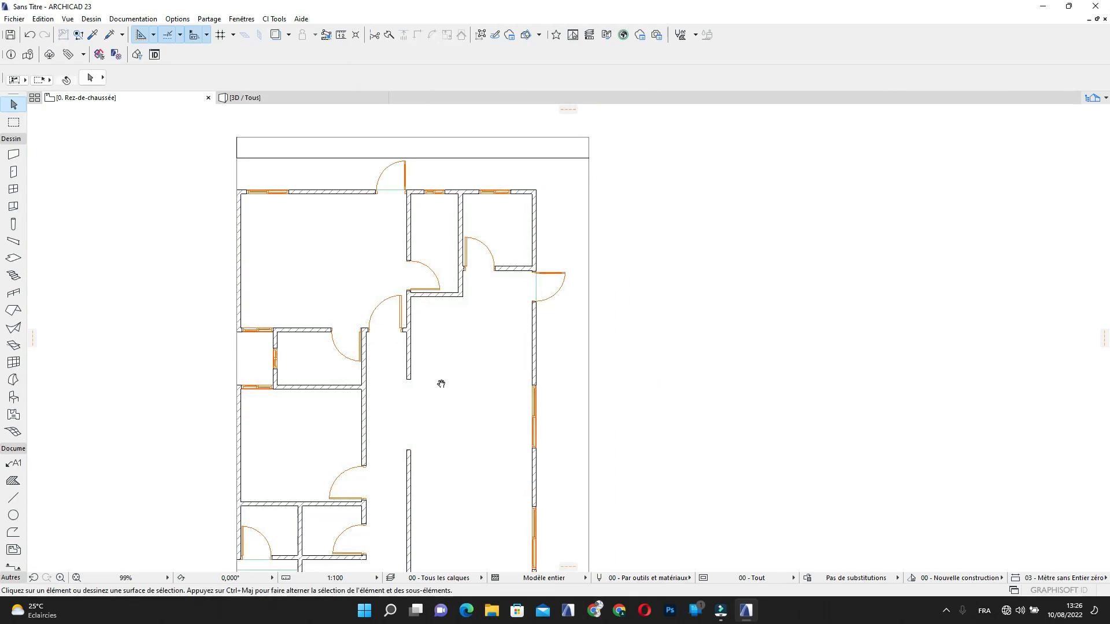
scroll(503, 342, "up", 2)
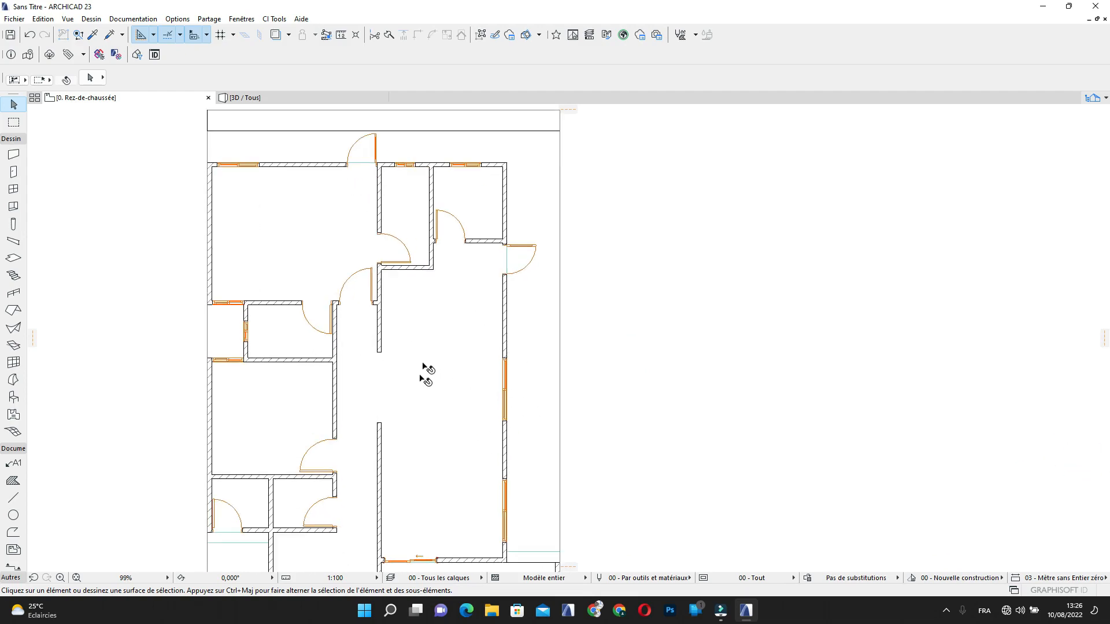
scroll(434, 297, "up", 6)
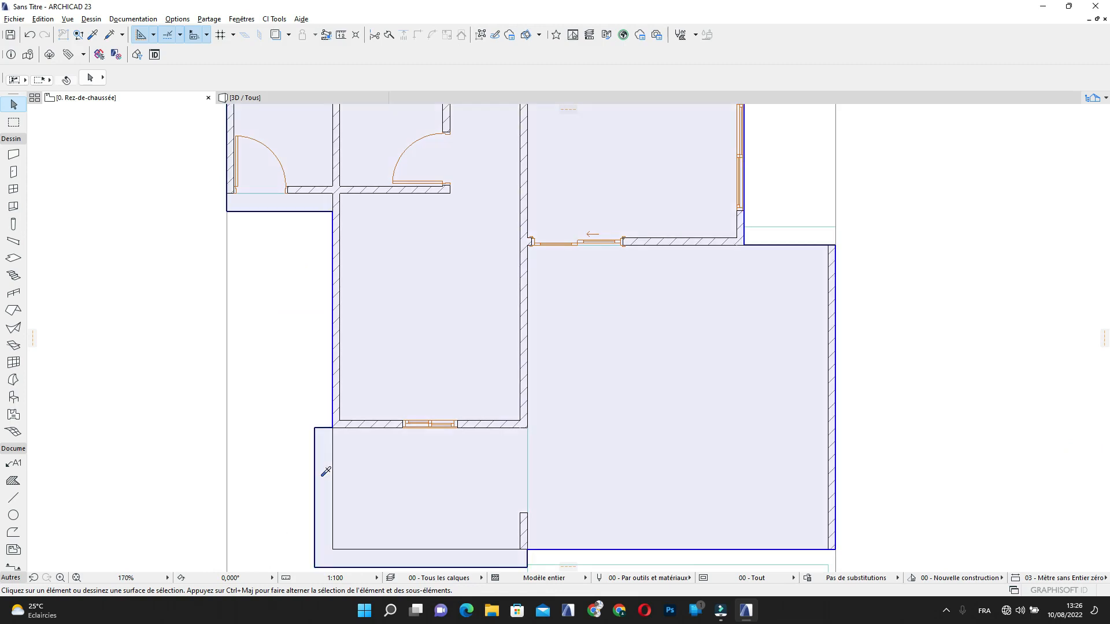
left_click(321, 476, "alt")
scroll(481, 513, "down", 3)
middle_click_drag(482, 513, 381, 588)
key("space")
middle_click_drag(558, 317, 562, 463)
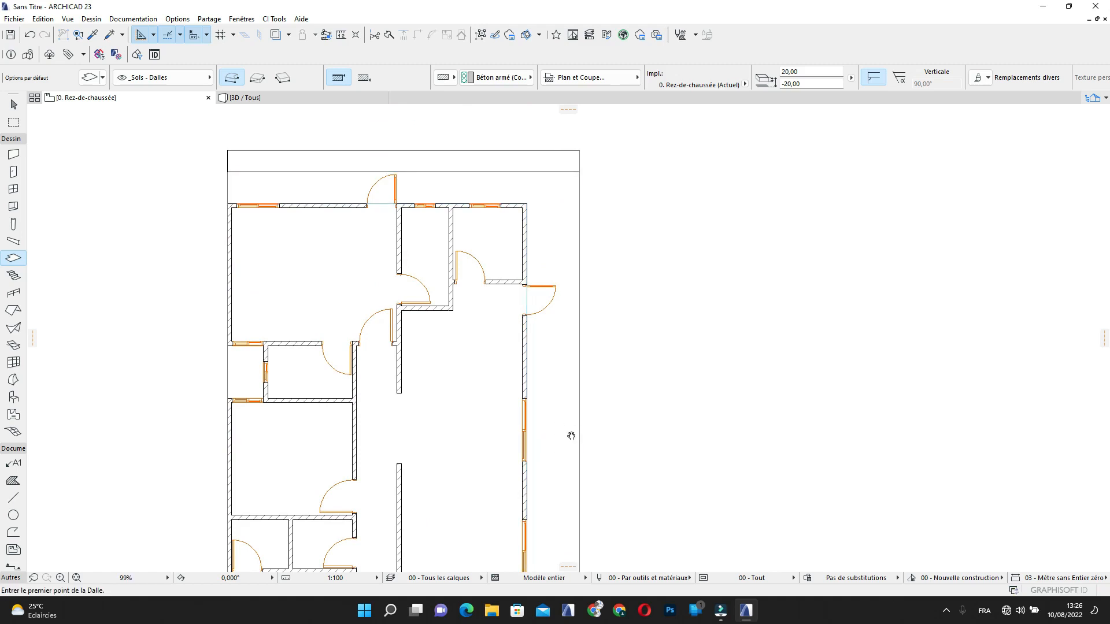
middle_click_drag(570, 436, 566, 494)
scroll(331, 217, "up", 2)
key("space")
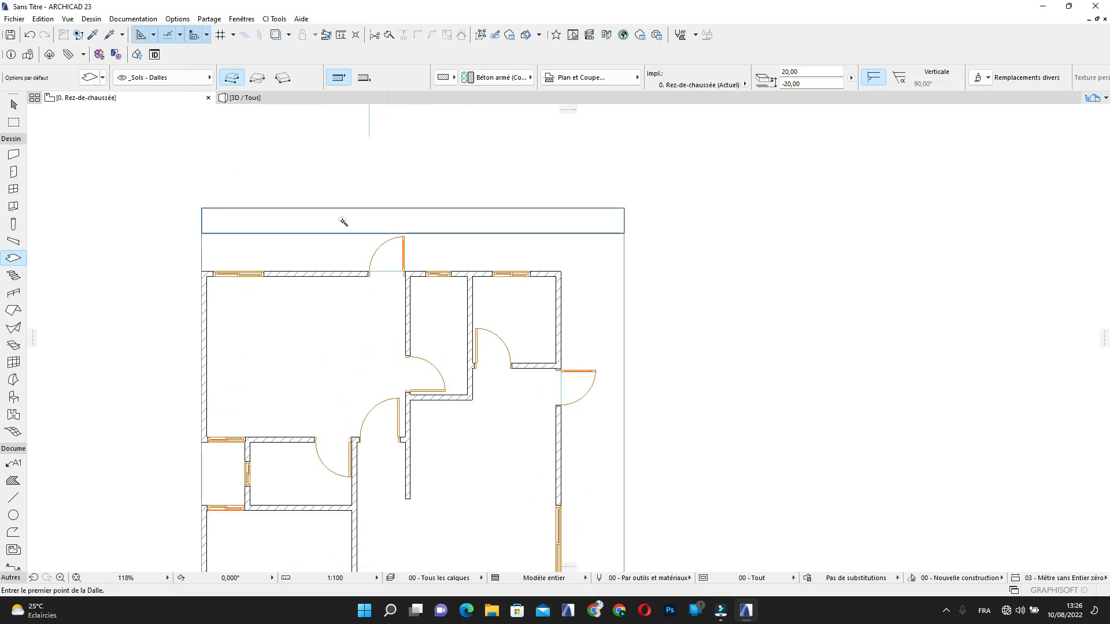
left_click(340, 224)
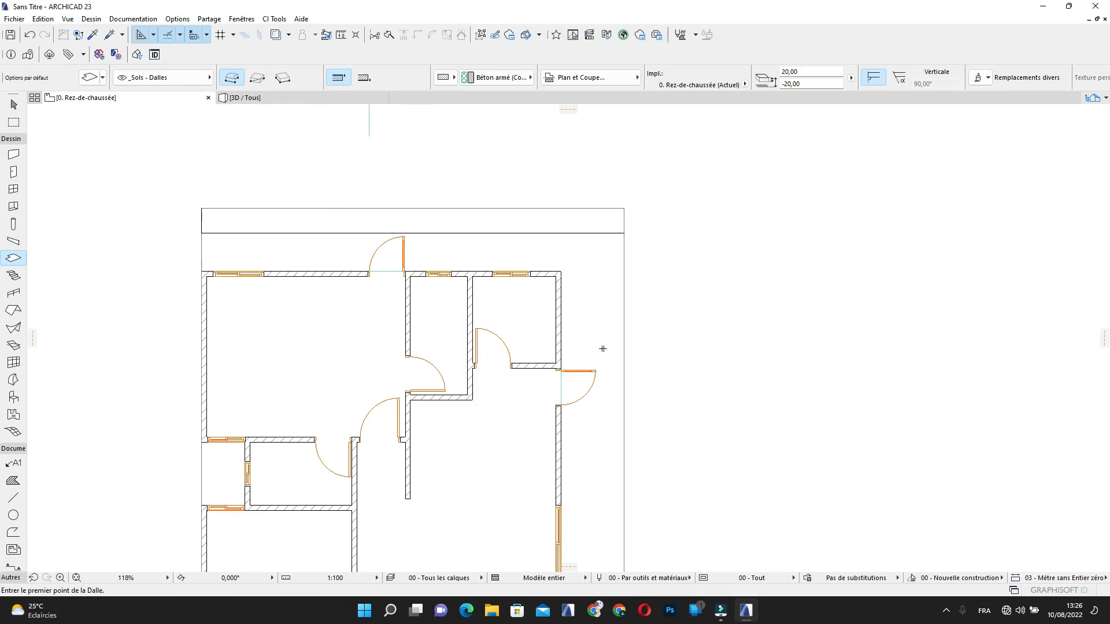
scroll(437, 229, "down", 2)
middle_click_drag(555, 347, 533, 289)
key("Escape")
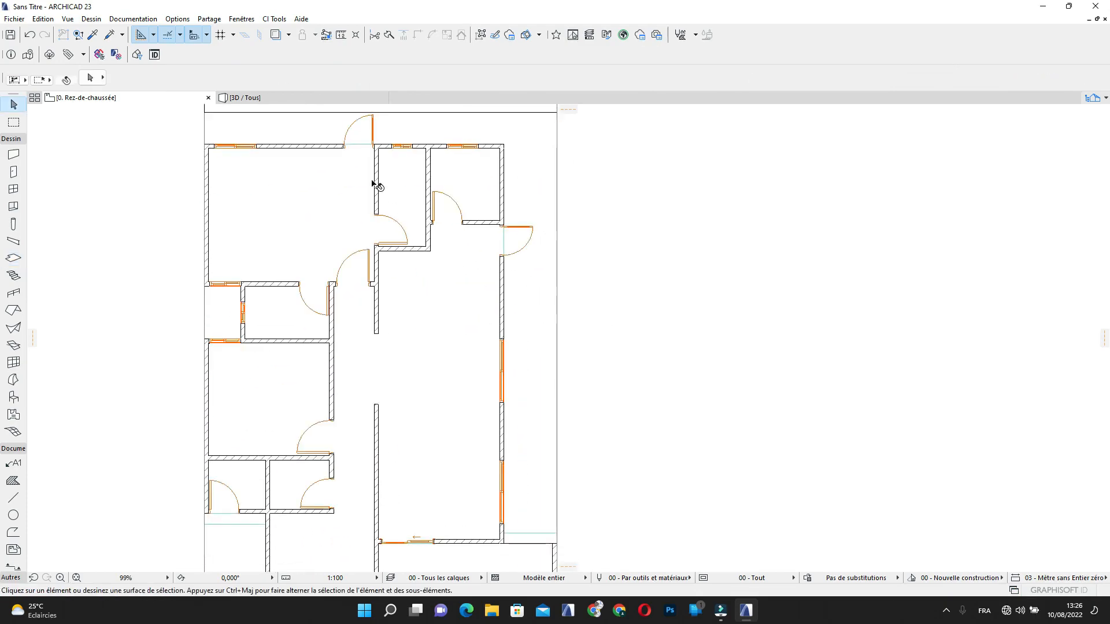
Select the side passage slab and offset its front edge to the living room's outer wall corner, then deselect it
scroll(484, 324, "down", 3)
middle_click_drag(503, 349, 482, 252)
scroll(494, 356, "up", 5)
left_click(490, 335)
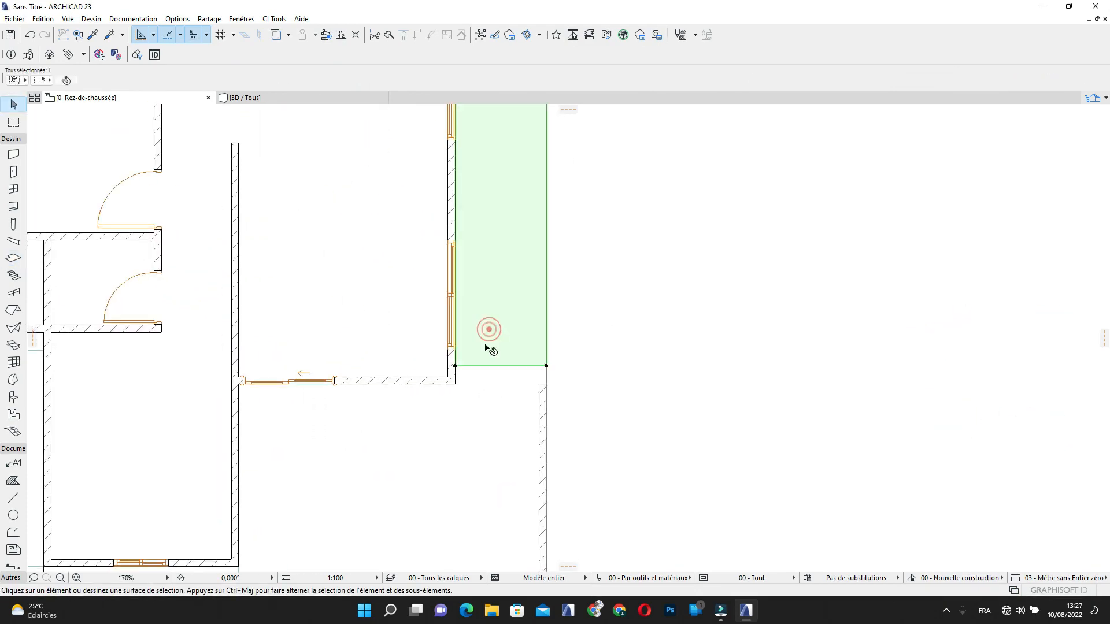
scroll(480, 370, "up", 6)
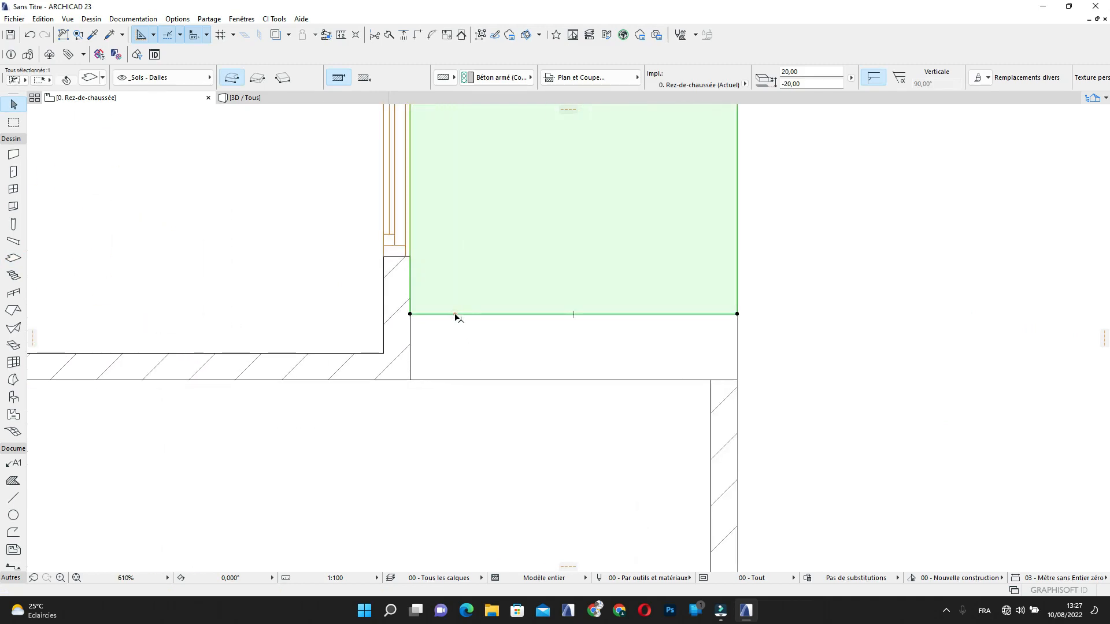
left_click(457, 315)
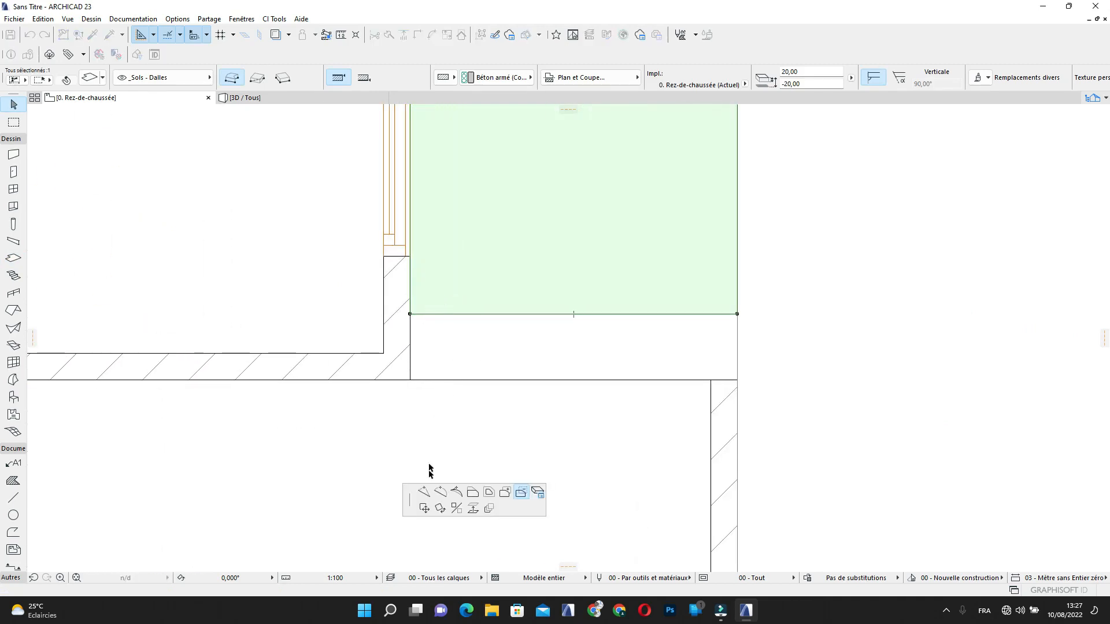
left_click(473, 493)
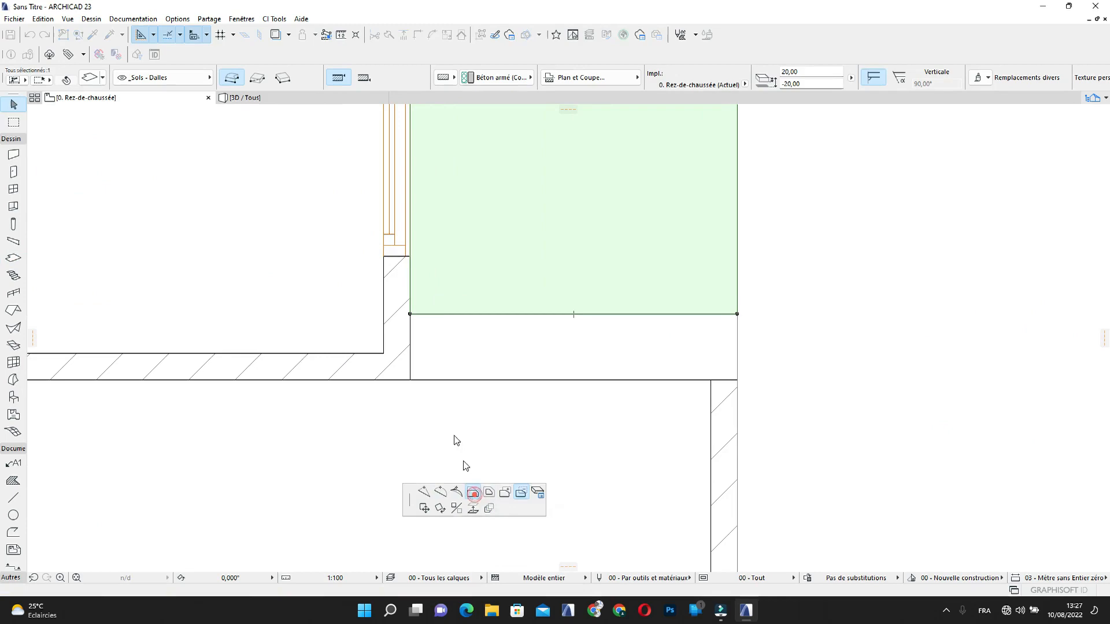
left_click(410, 379)
left_click(545, 397)
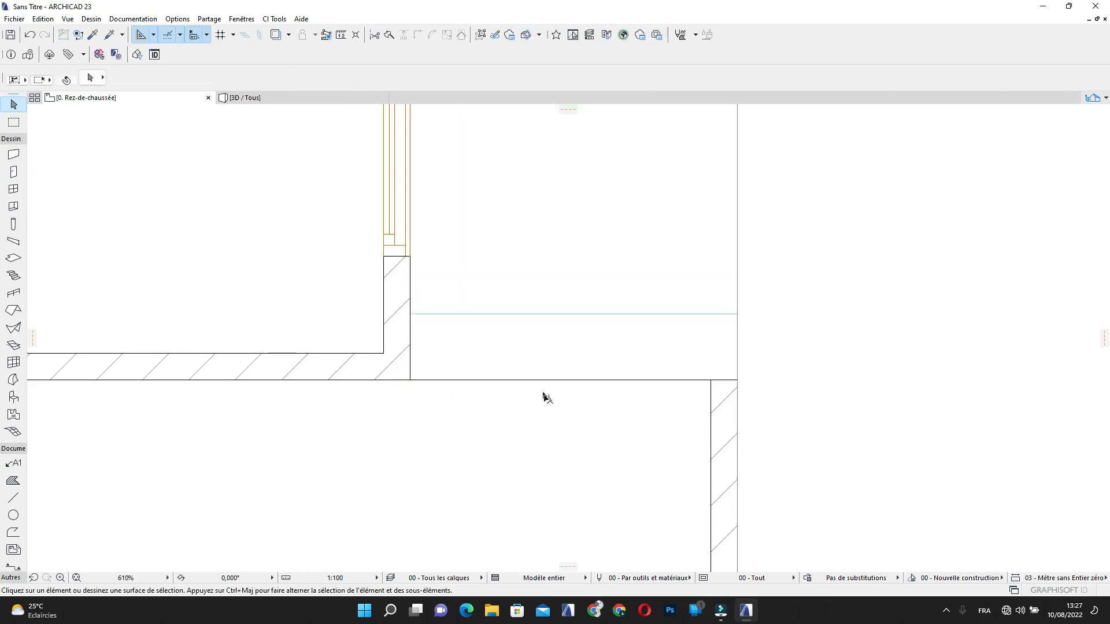
In the 3D view, copy the middle entrance step's slab settings (10,00 / -30,00) onto the side passage slab
scroll(545, 397, "down", 1)
left_click(291, 98)
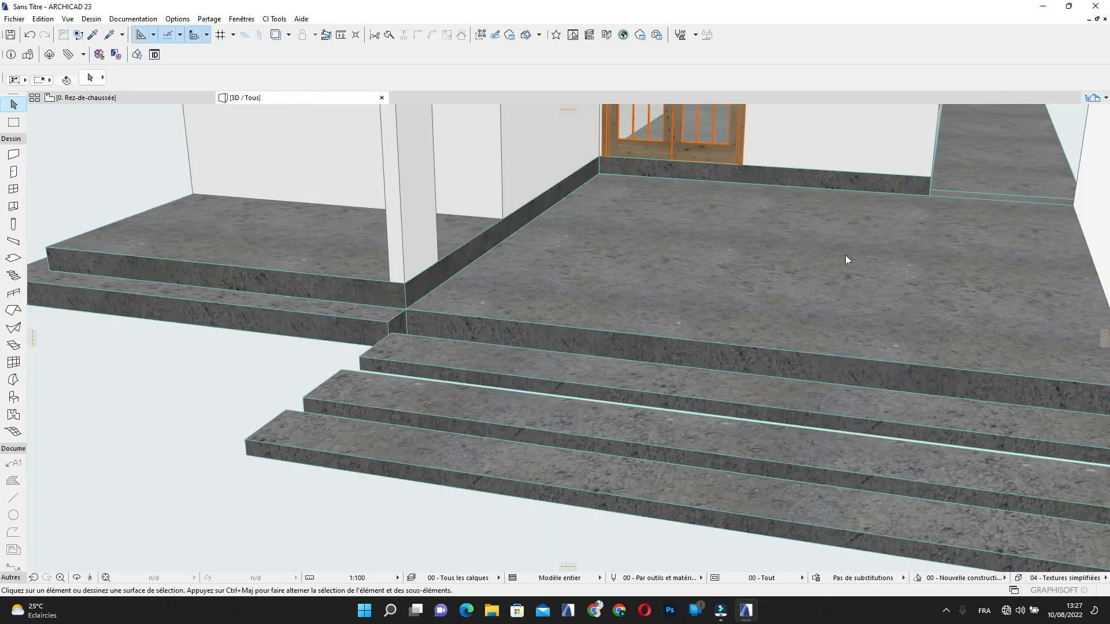
middle_click_drag(952, 208, 854, 280)
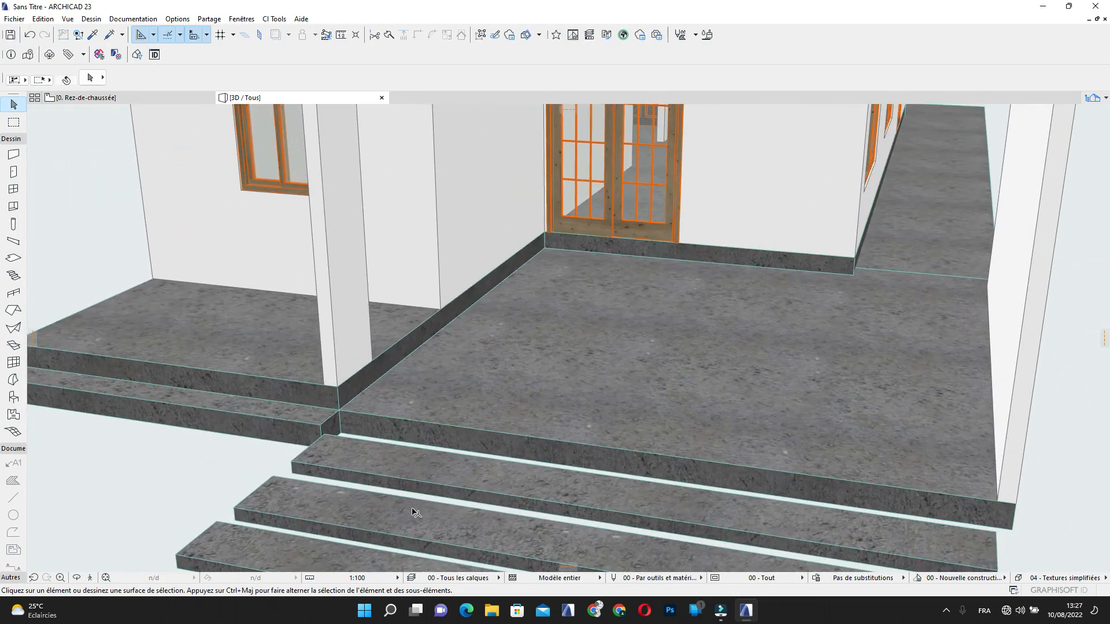
left_click(351, 495, "alt")
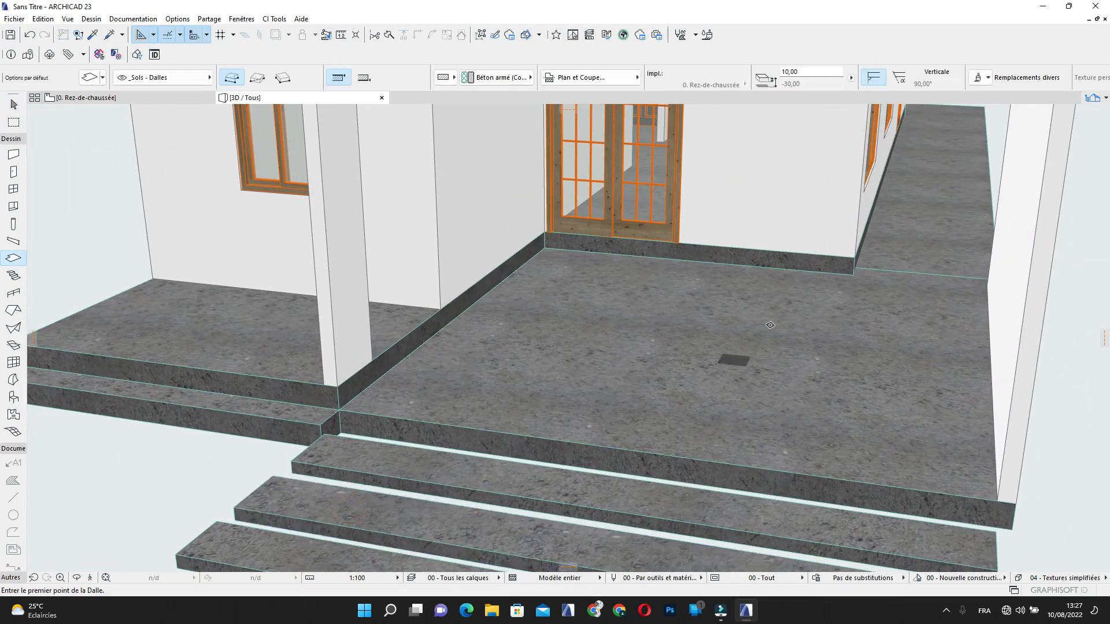
left_click(908, 226)
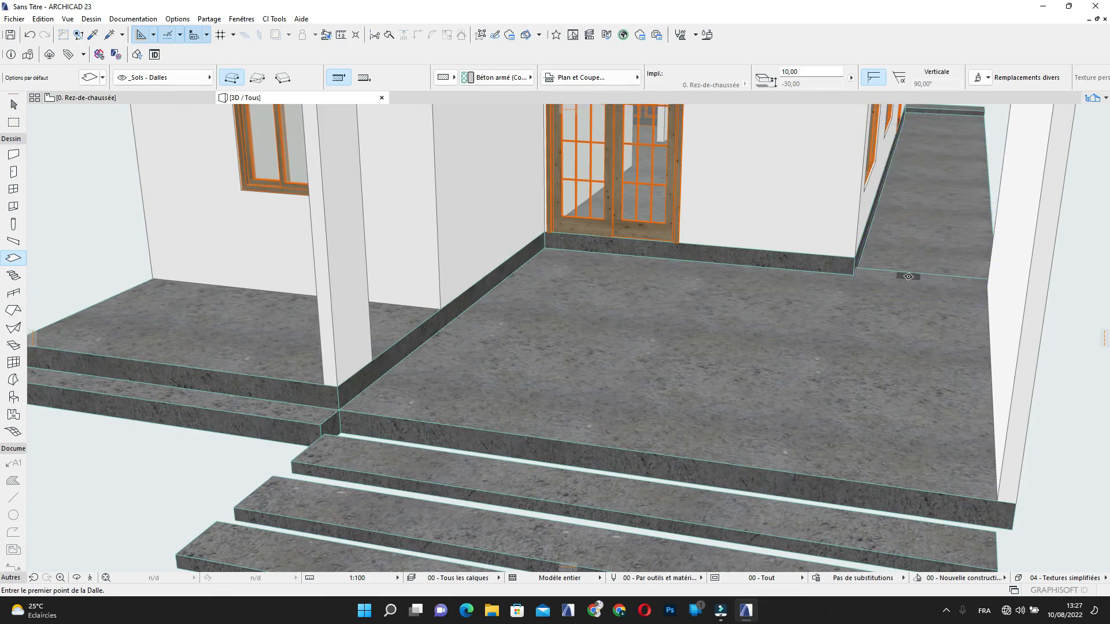
Delete the short raised slab strip where the side passage meets the front porch
middle_click_drag(908, 276, 628, 300, "shift")
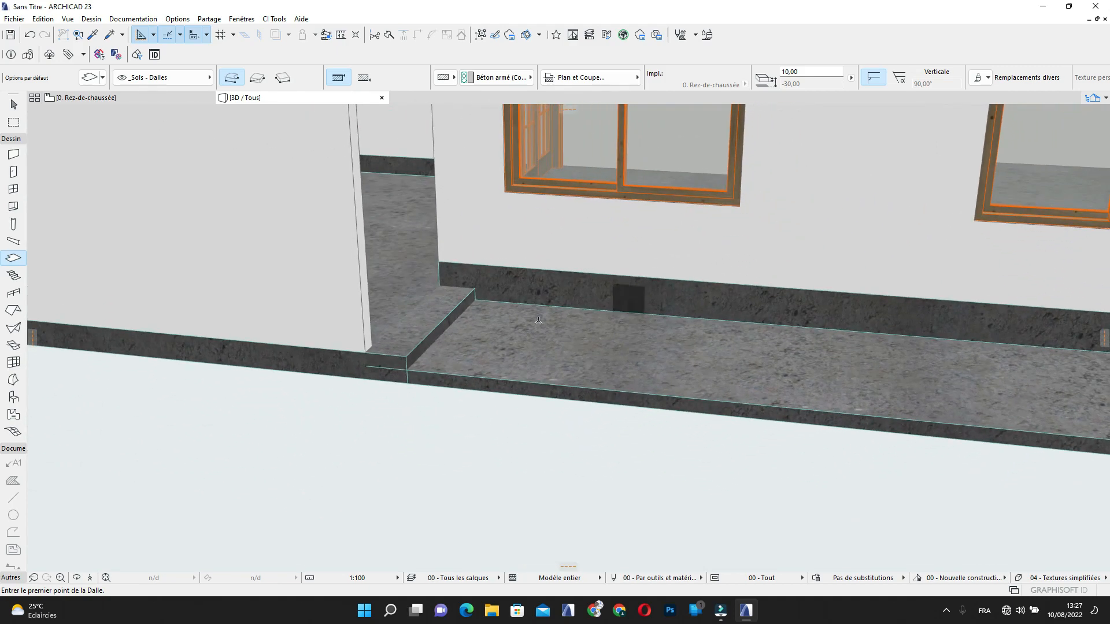
middle_click_drag(405, 364, 404, 382, "shift")
left_click(400, 366)
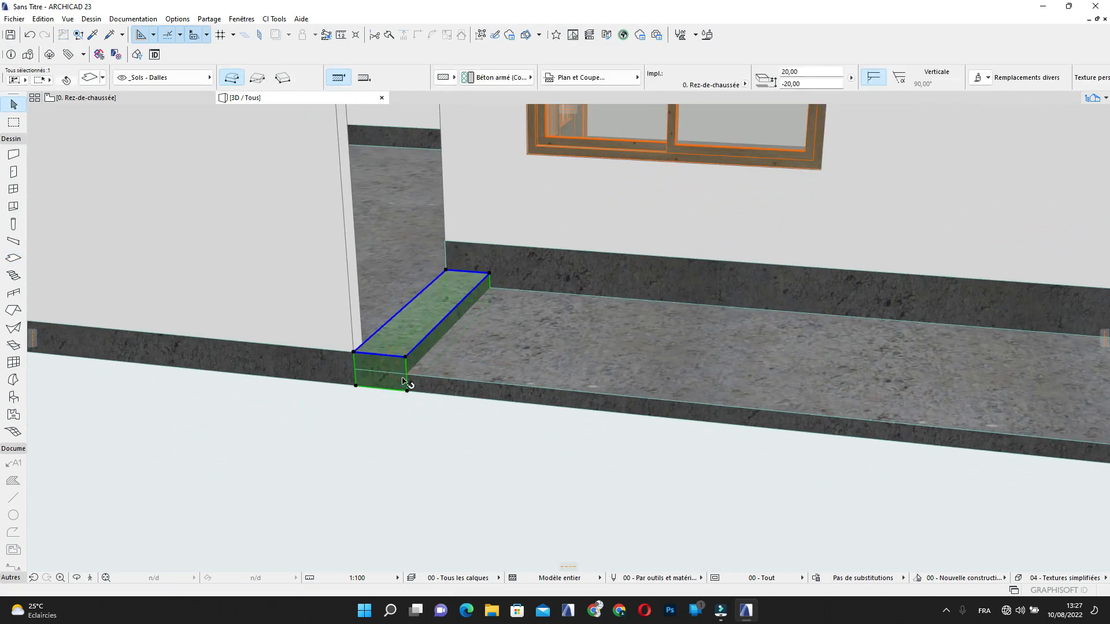
scroll(406, 380, "up", 1)
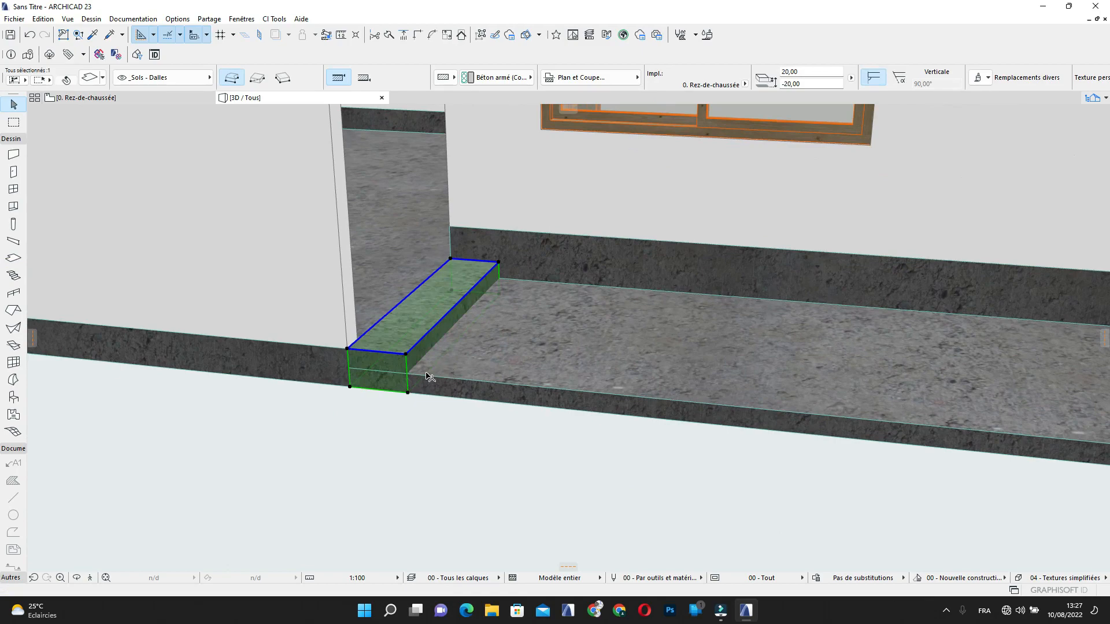
key("Delete")
Copy the lowered passage slab's settings (10,00 / -30,00) onto the raised strip along the outer rear edge
middle_click_drag(565, 341, 549, 362, "shift")
middle_click_drag(652, 379, 708, 403, "shift")
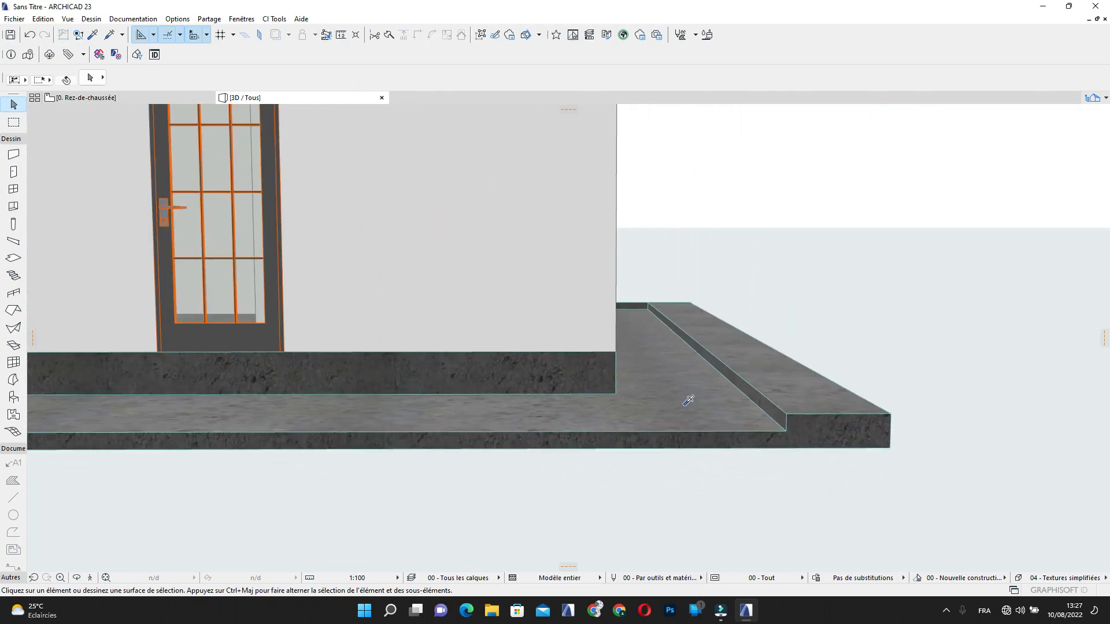
left_click(684, 402, "alt")
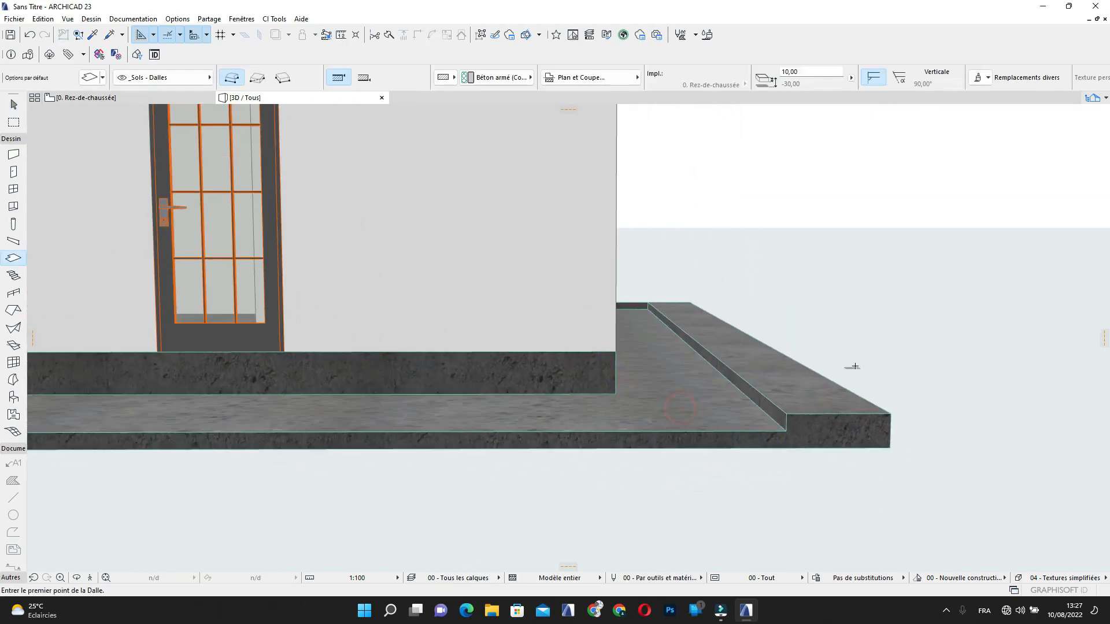
left_click(831, 395, "ctrl+alt")
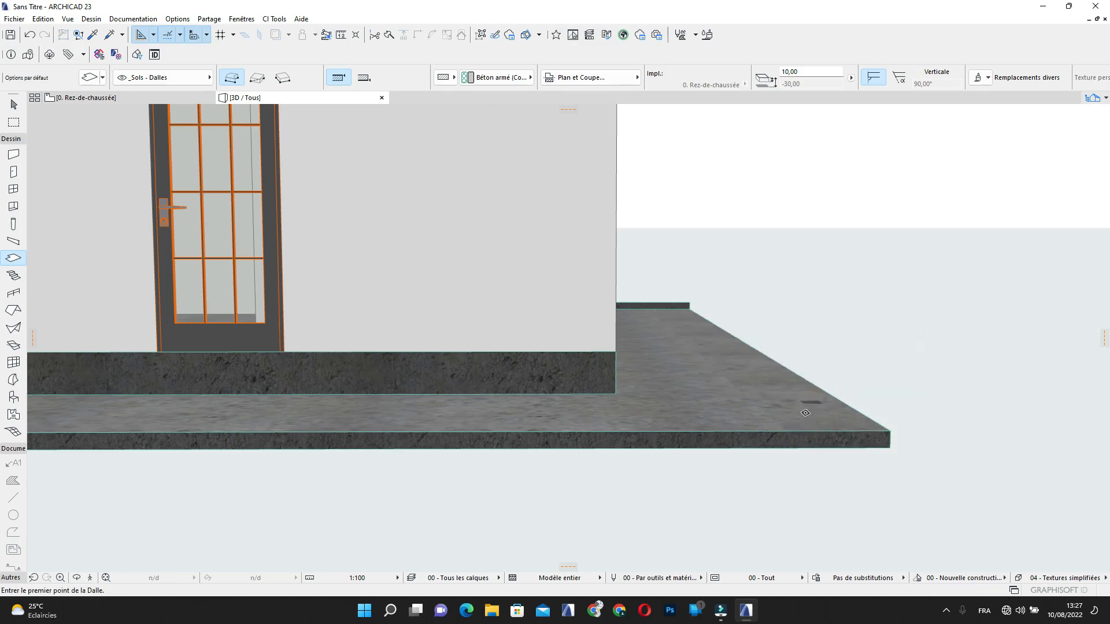
Move the protruding rear outer corner of the 20,00 / -20,00 slab to the house wall corner, and deselect the slab
middle_click_drag(803, 402, 676, 456, "shift")
middle_click_drag(767, 394, 707, 450)
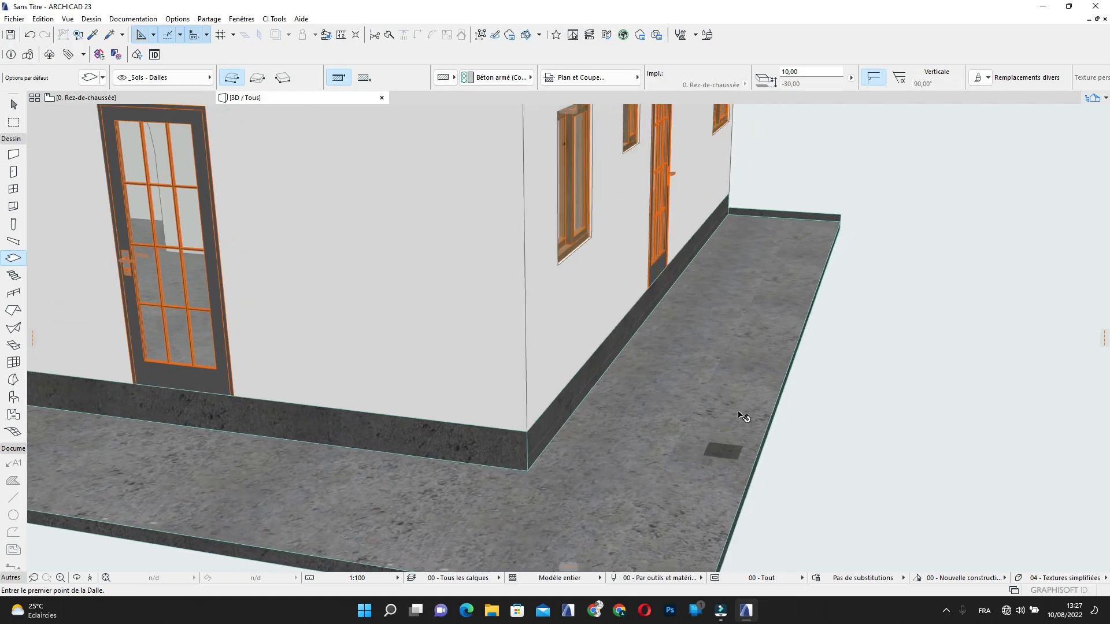
middle_click_drag(738, 414, 508, 422, "shift")
middle_click_drag(884, 391, 455, 345)
middle_click_drag(636, 271, 358, 312, "shift")
middle_click_drag(760, 314, 473, 322)
scroll(819, 371, "up", 1)
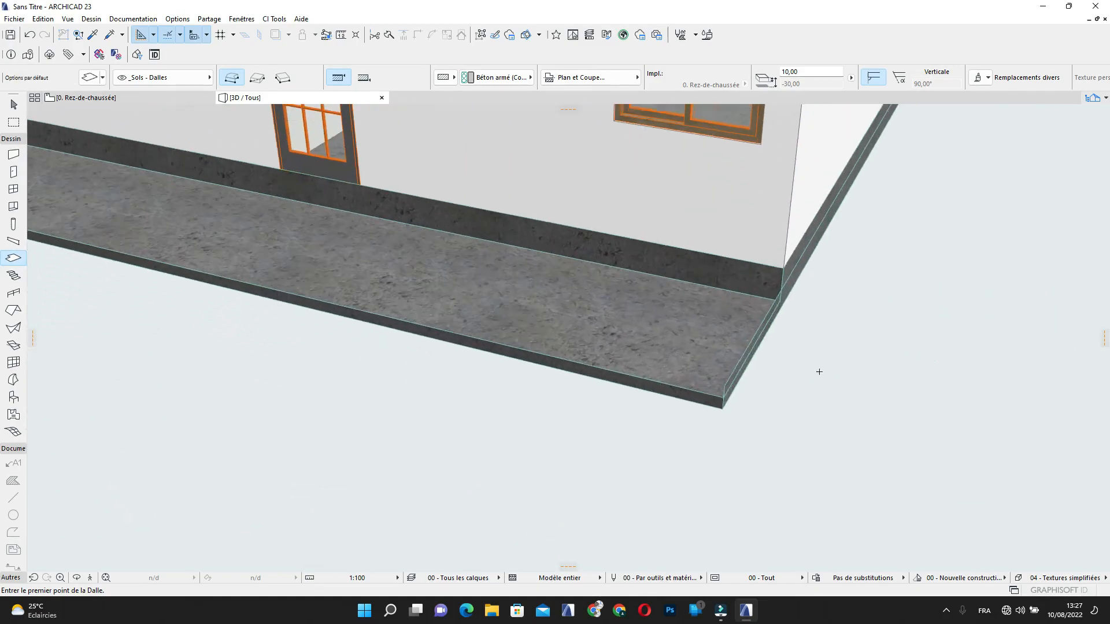
scroll(761, 361, "up", 2)
middle_click_drag(761, 361, 811, 434, "shift")
key("Escape")
left_click(717, 366)
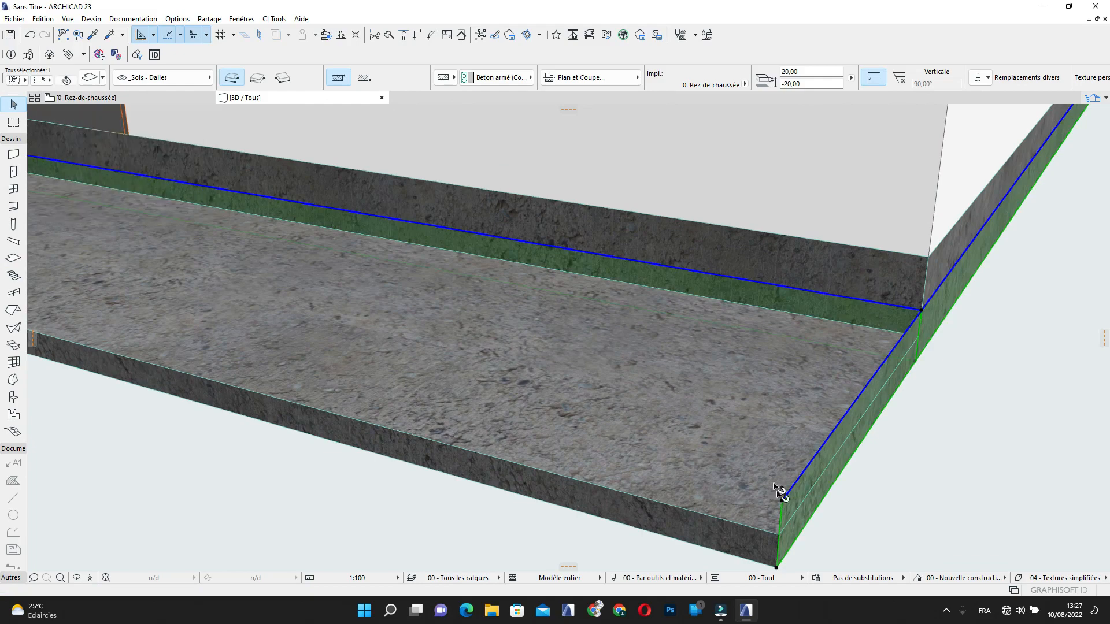
left_click(783, 500)
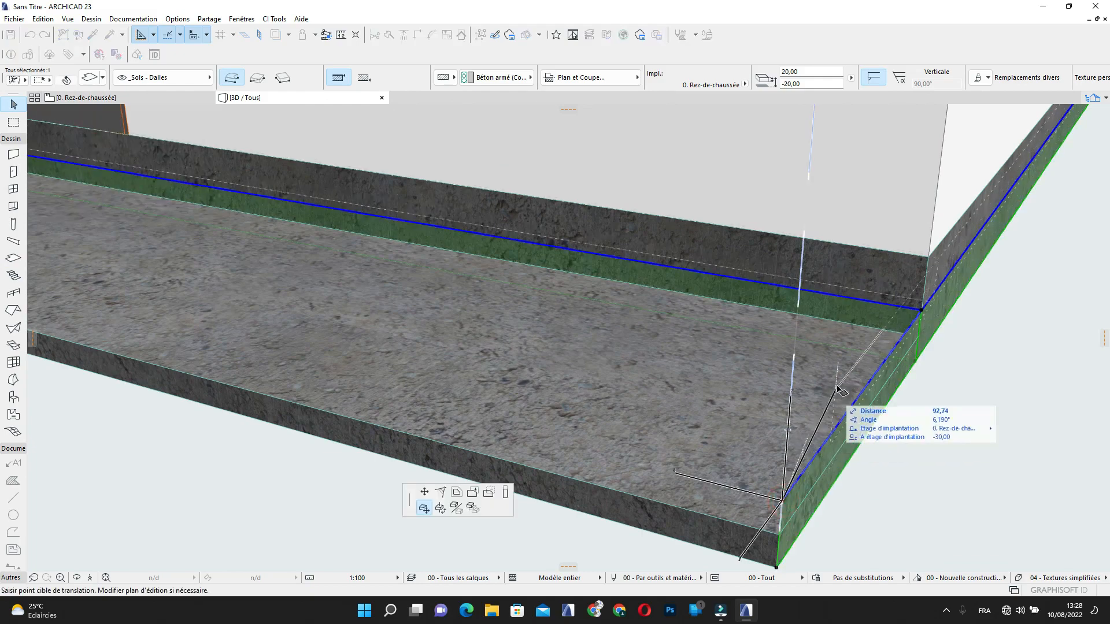
left_click(424, 492)
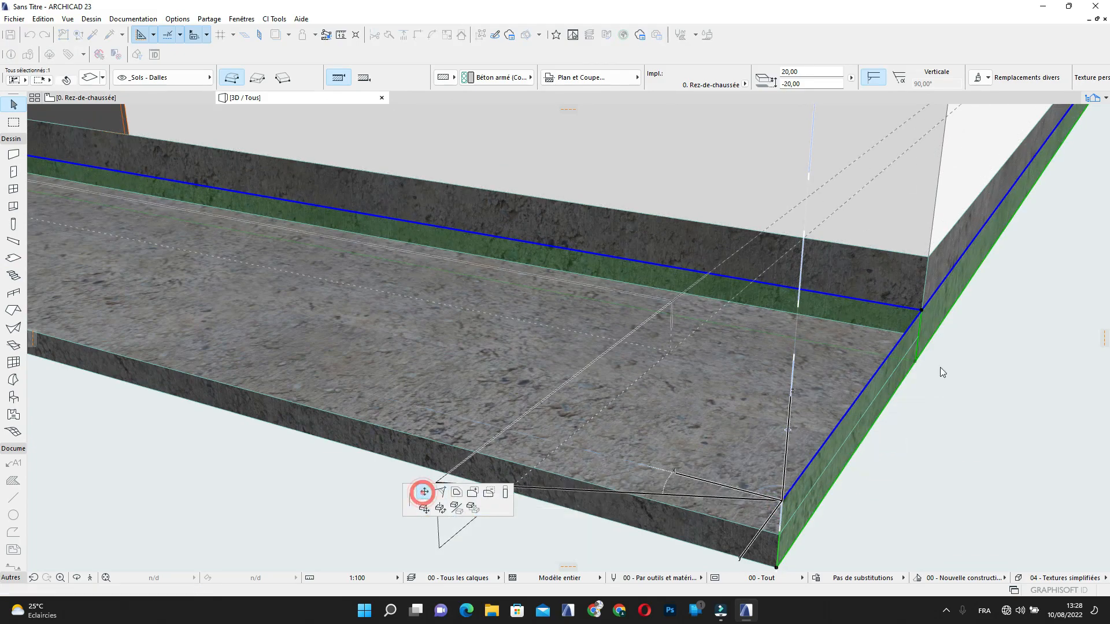
left_click(922, 311)
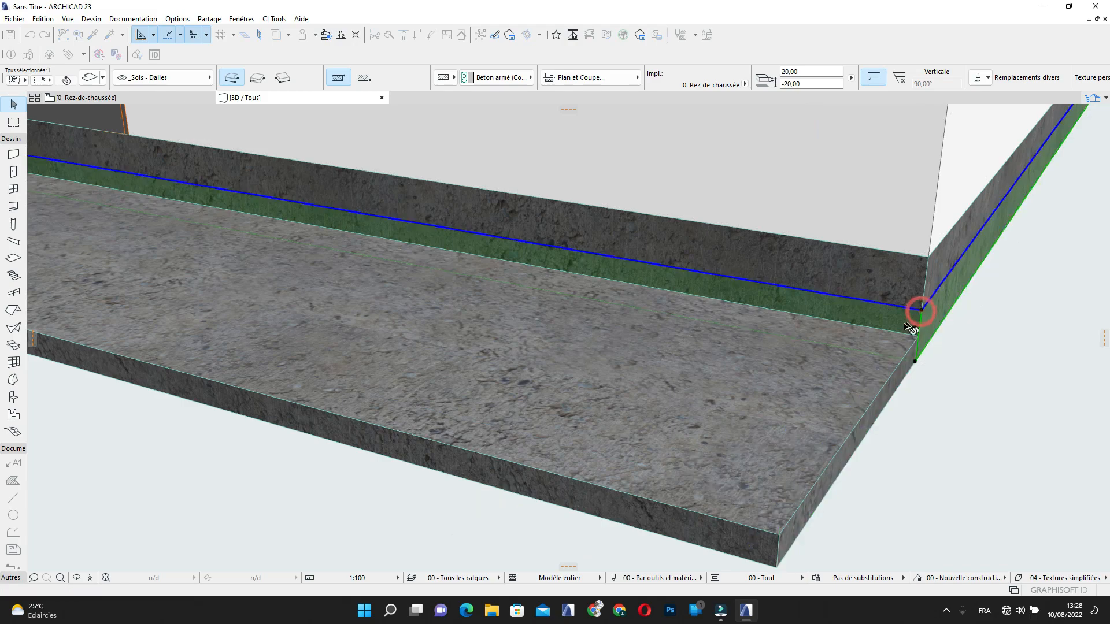
key("Escape")
scroll(849, 385, "down", 2)
scroll(854, 388, "down", 4)
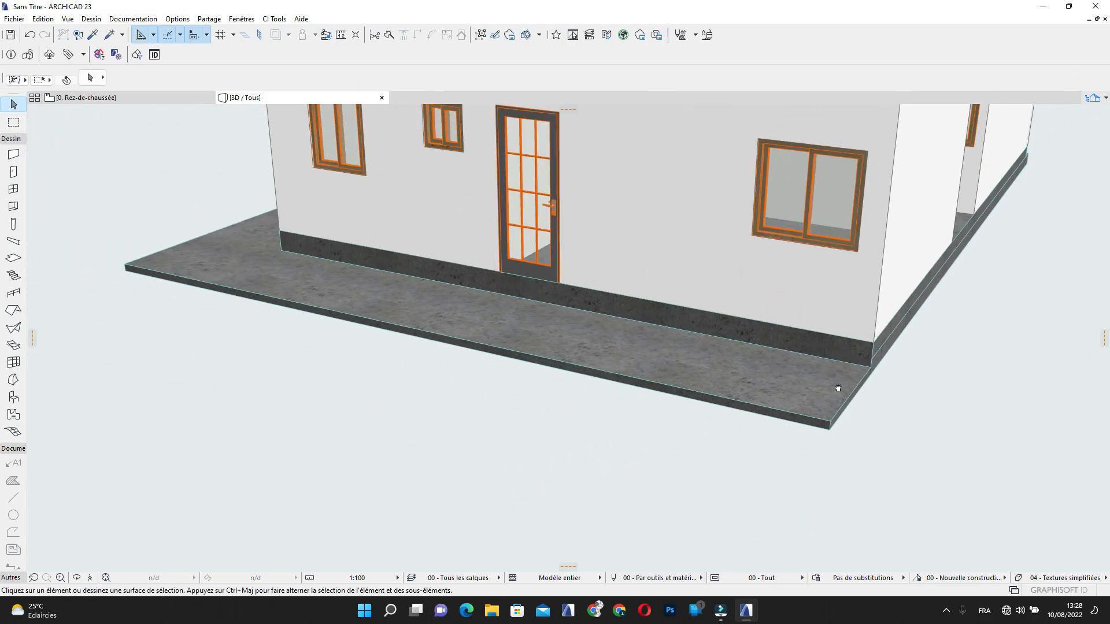
middle_click_drag(558, 282, 592, 311, "shift")
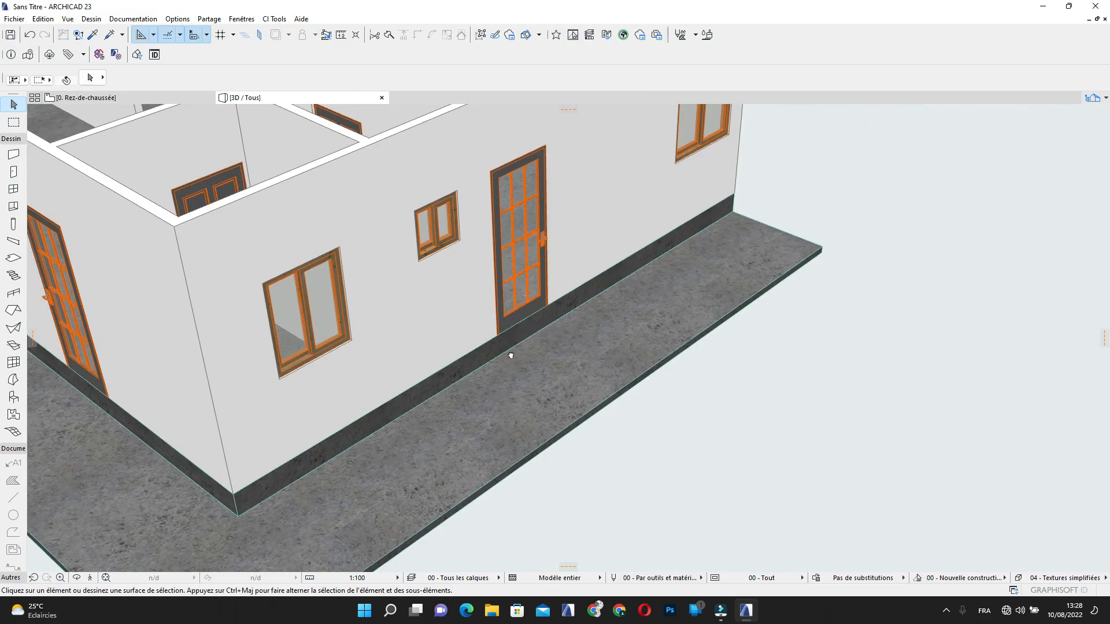
middle_click_drag(511, 355, 430, 323, "shift")
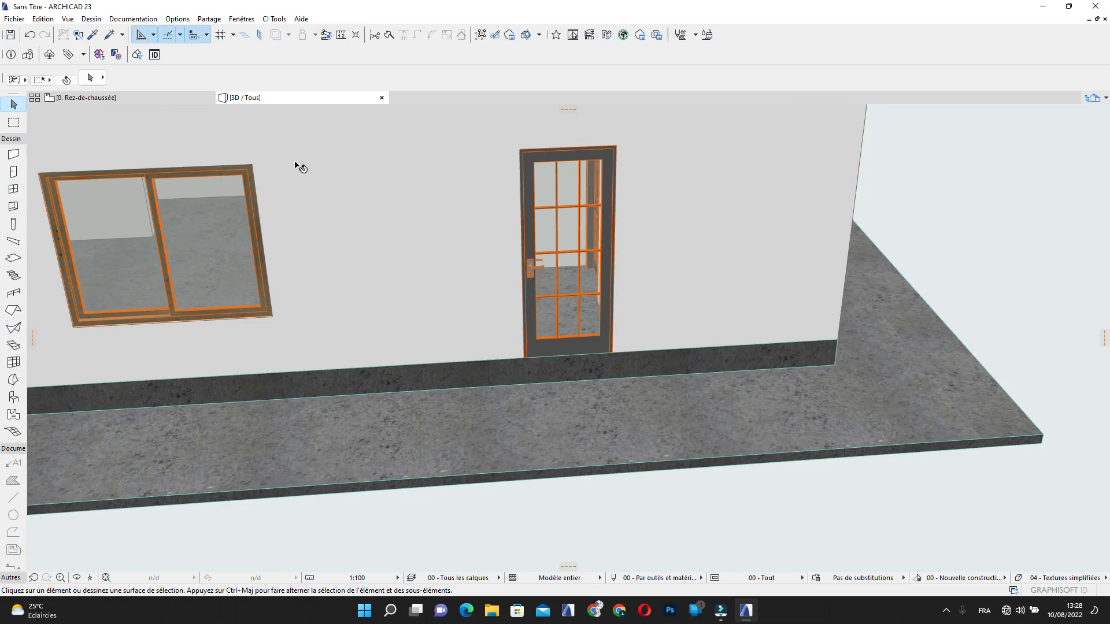
In the ground-floor plan, pick up the settings of the main house slab (20,00 / -20,00) at the front porch
left_click(156, 97)
scroll(508, 321, "down", 3)
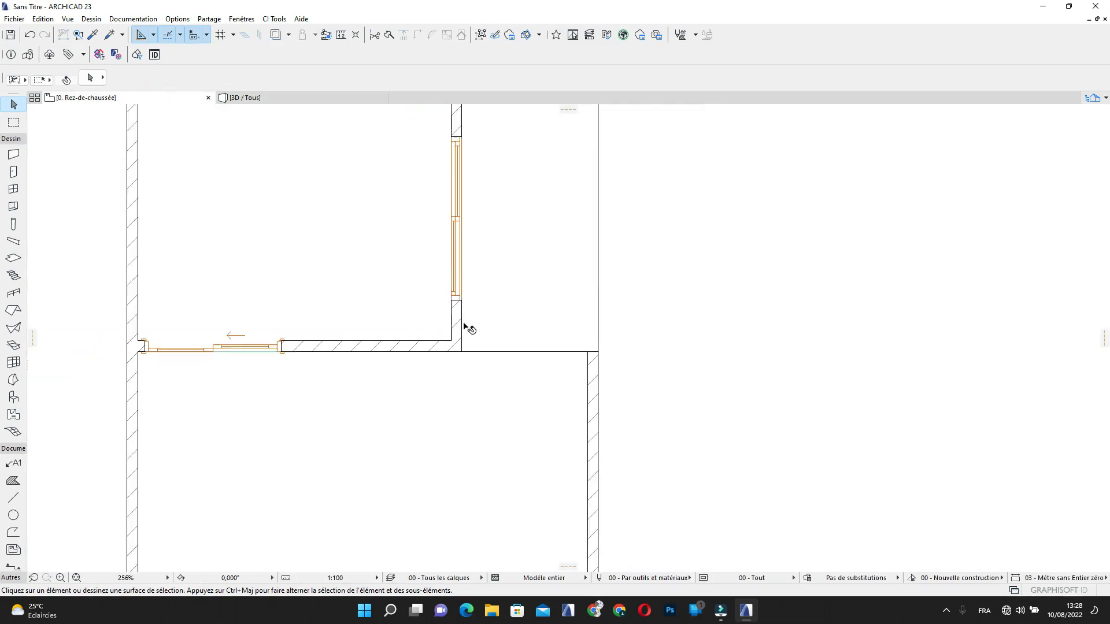
scroll(468, 328, "down", 5)
scroll(491, 509, "up", 2)
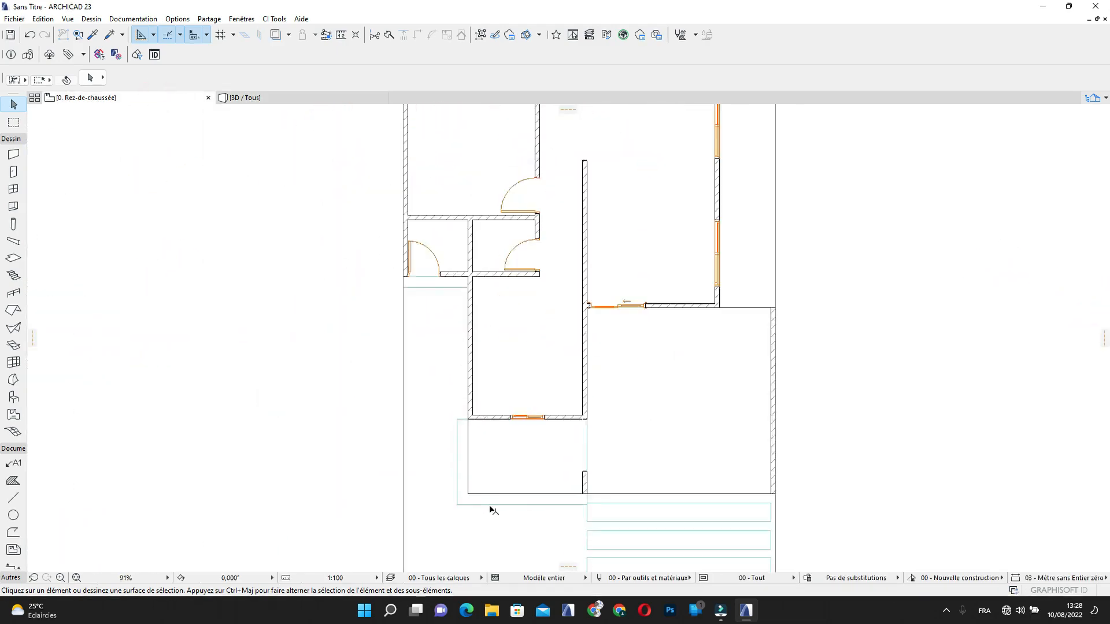
scroll(491, 508, "up", 2)
middle_click_drag(552, 497, 546, 474)
scroll(506, 482, "up", 2)
scroll(507, 482, "down", 3)
middle_click_drag(514, 440, 454, 362)
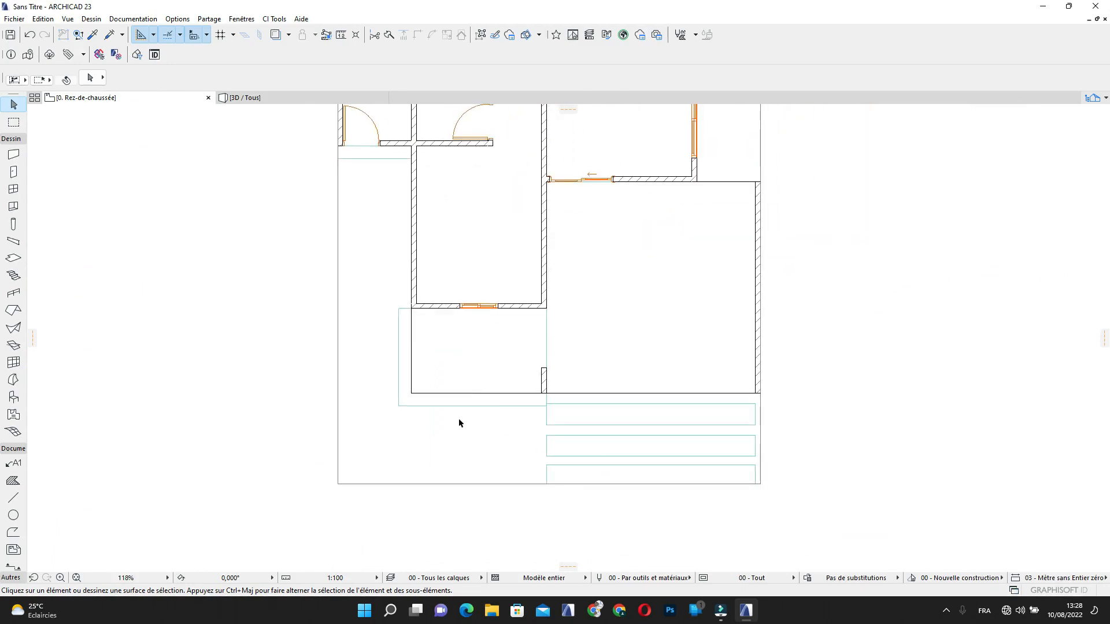
scroll(459, 423, "up", 2)
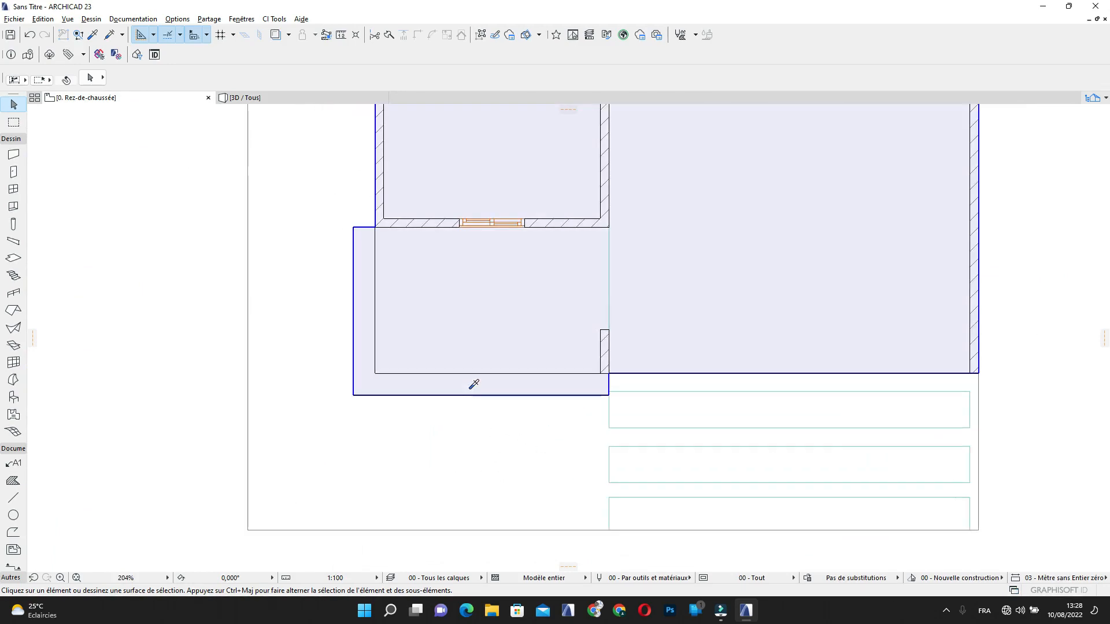
left_click(468, 386, "alt")
Draw a rectangular step slab outside the side exterior door, spanning the full door opening and projecting 30 from the wall
scroll(532, 285, "down", 3)
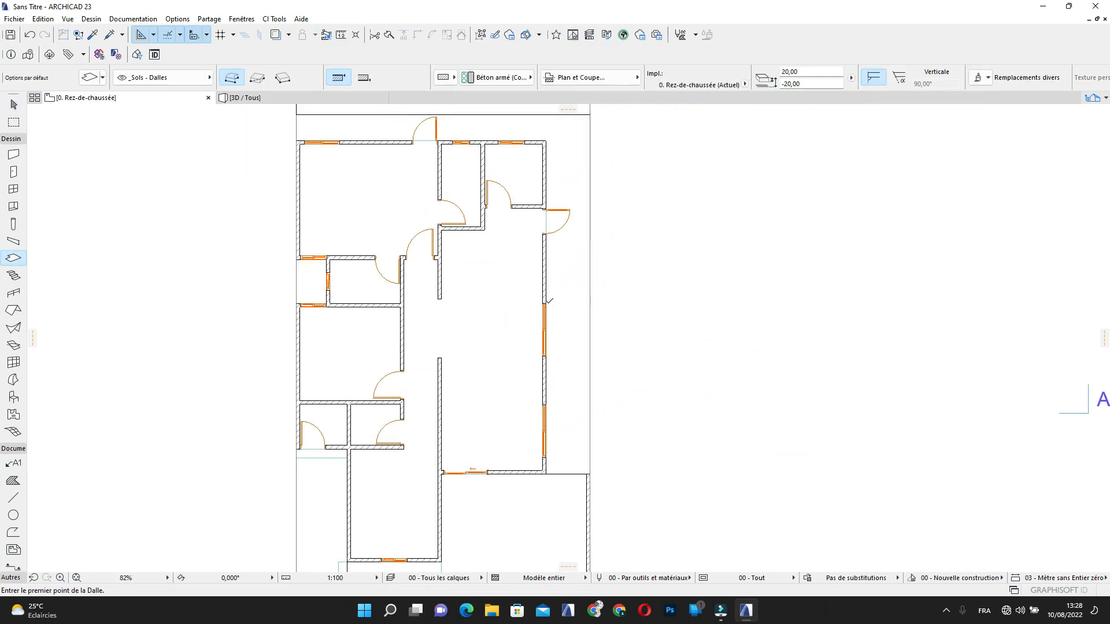
scroll(576, 168, "up", 1)
scroll(535, 171, "up", 6)
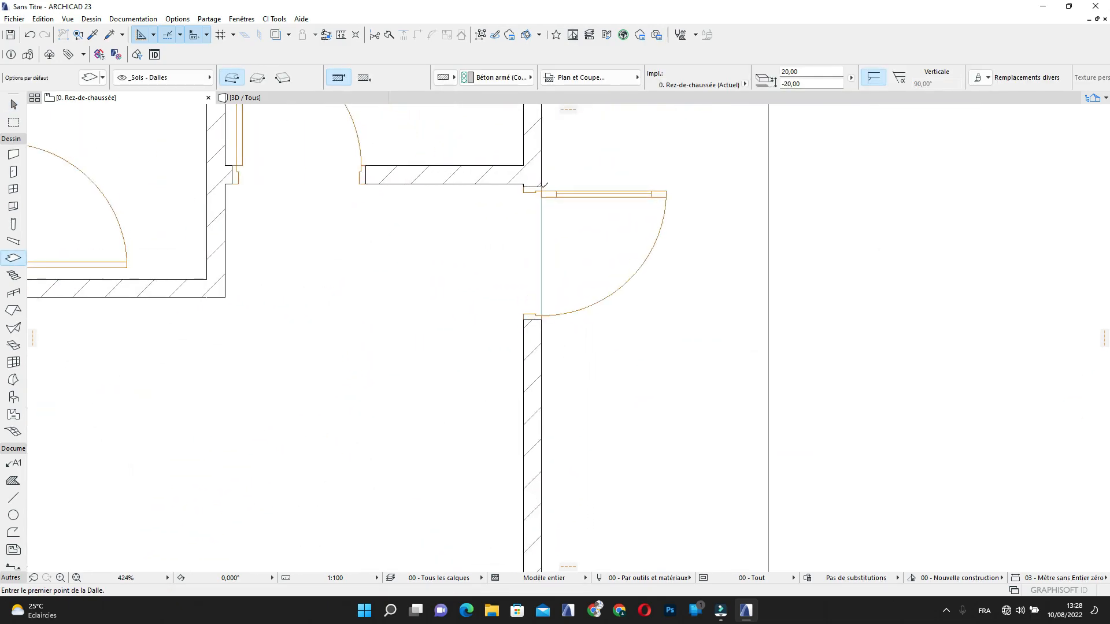
left_click(539, 186)
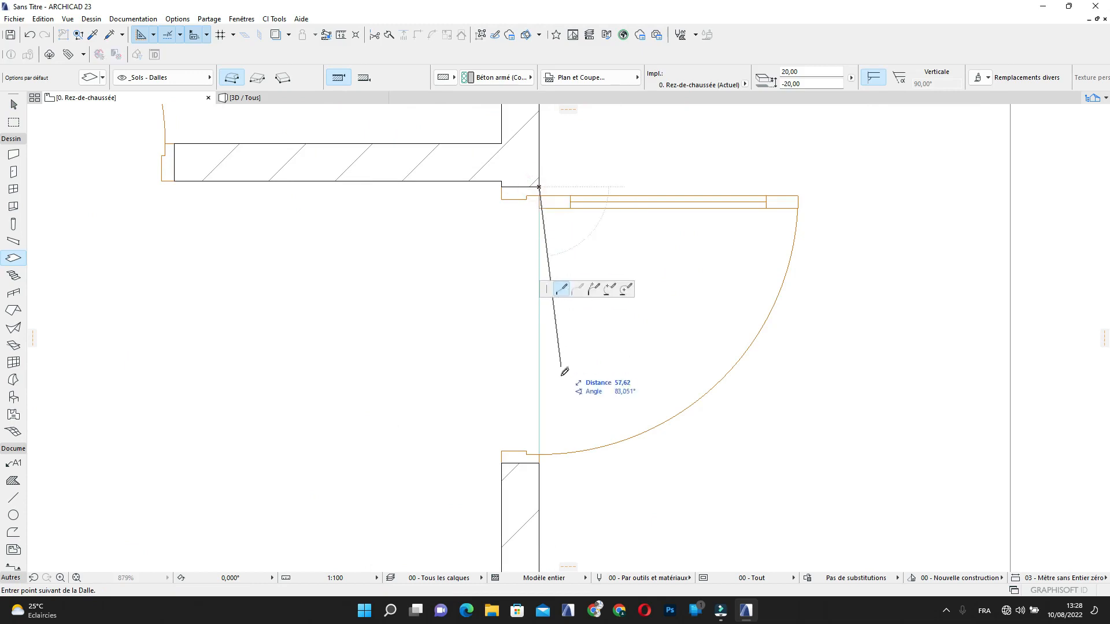
left_click(539, 463)
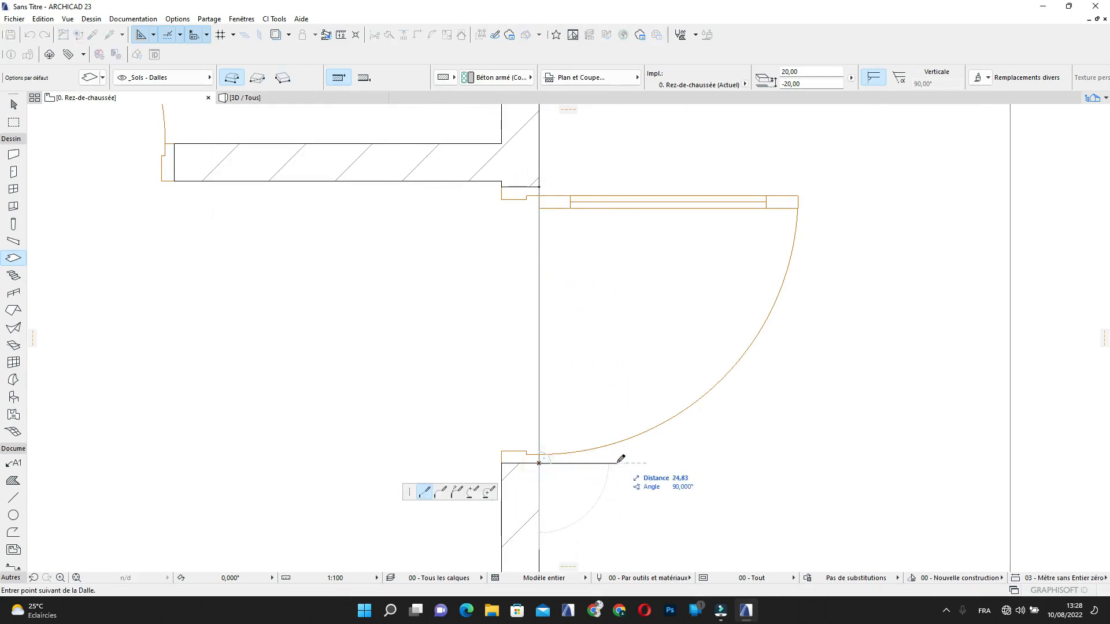
type("30")
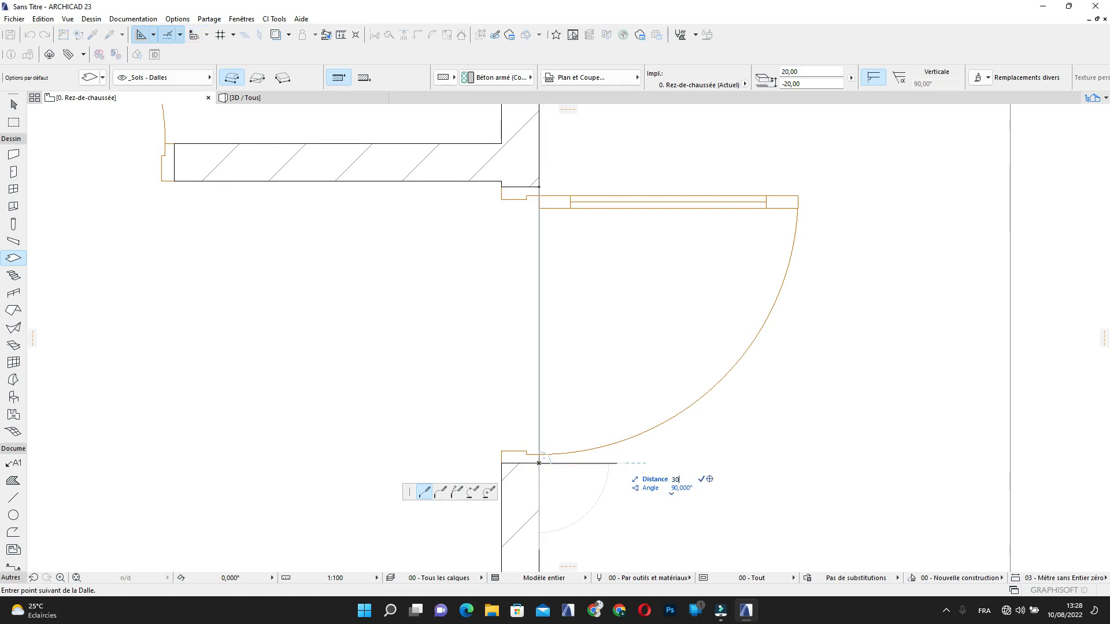
key("Return")
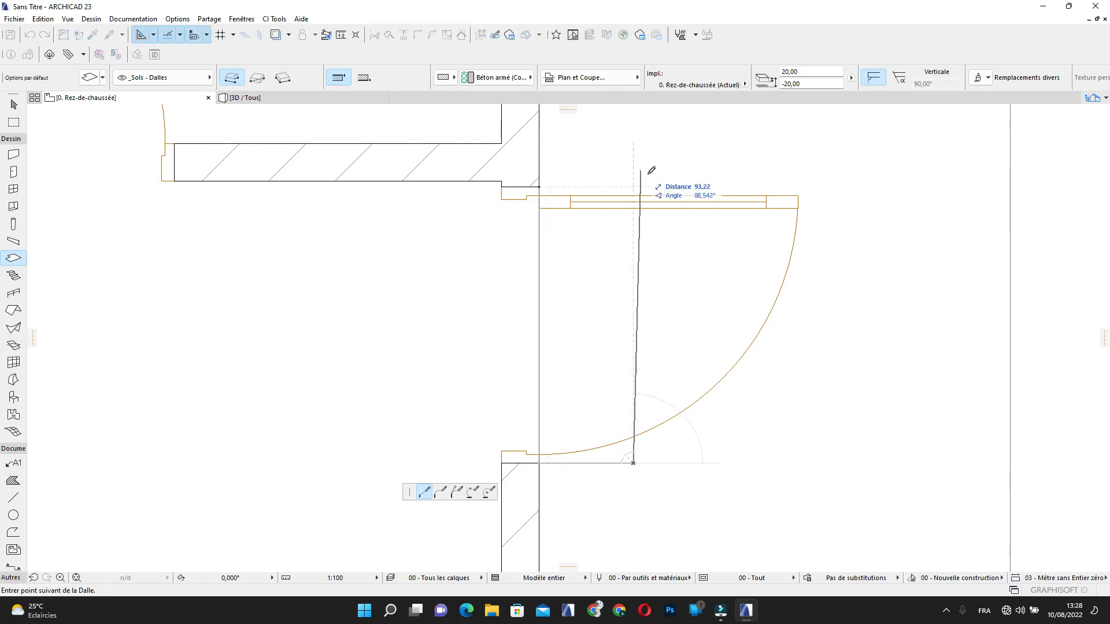
left_click(633, 186)
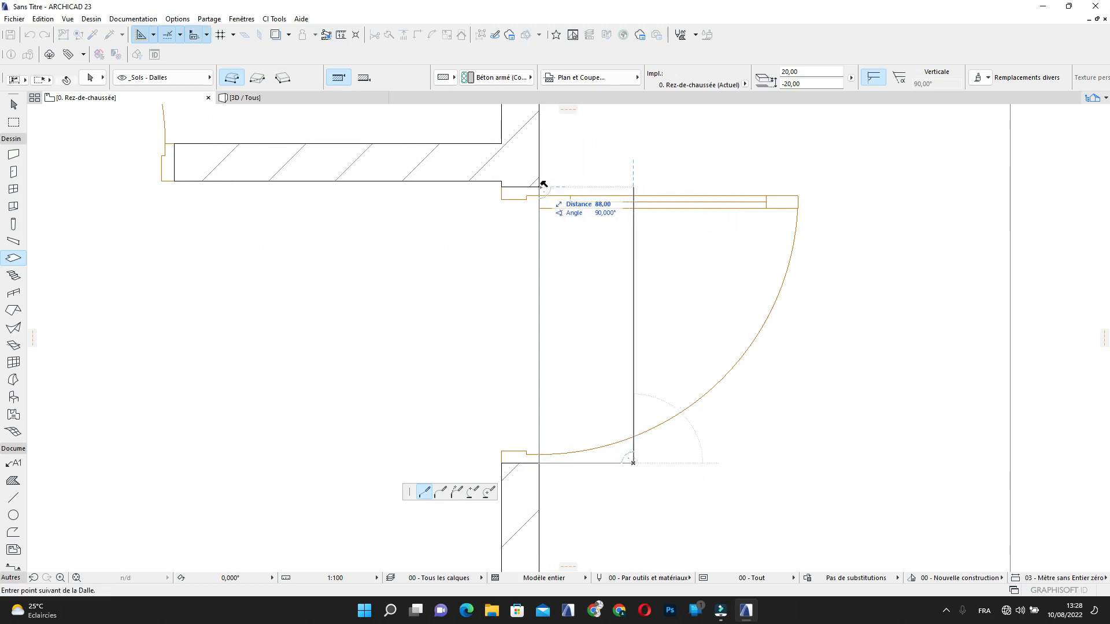
left_click(542, 187)
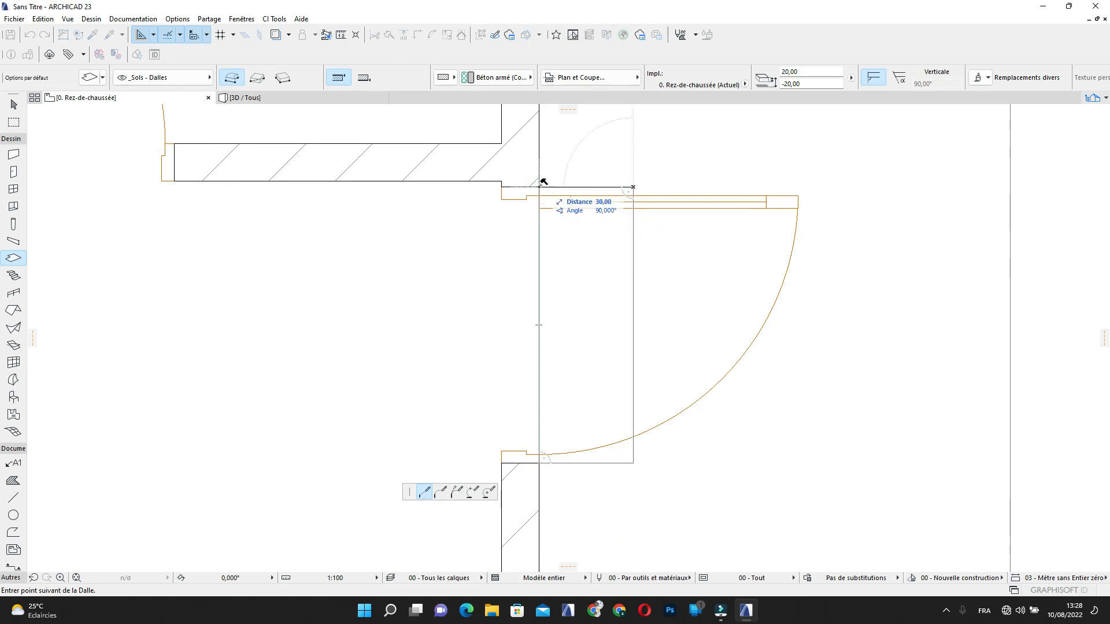
left_click(539, 187)
scroll(582, 279, "down", 2)
key("Escape")
Extend the side-door step slab by 25 beyond the opening at its end nearest the rear of the house
scroll(565, 214, "up", 3)
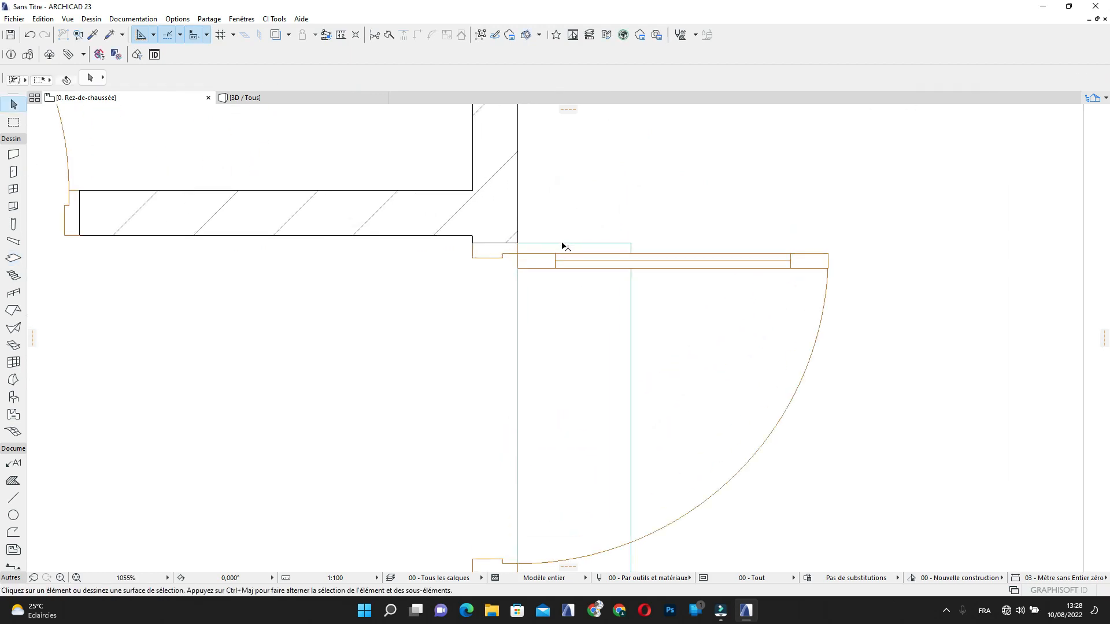
left_click(563, 245)
left_click(564, 243)
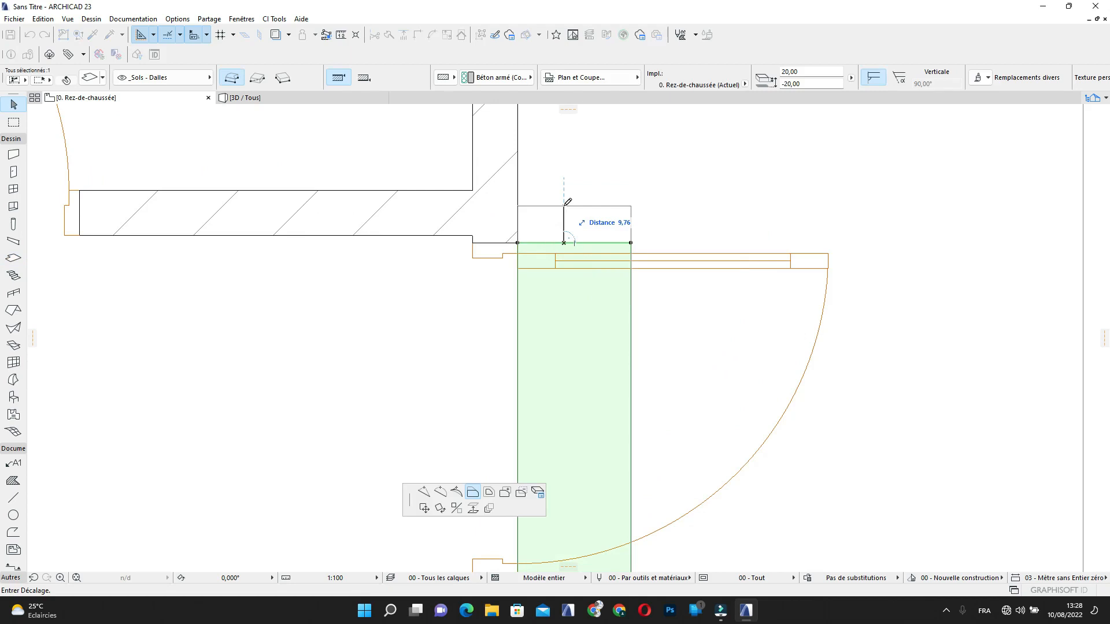
type("25")
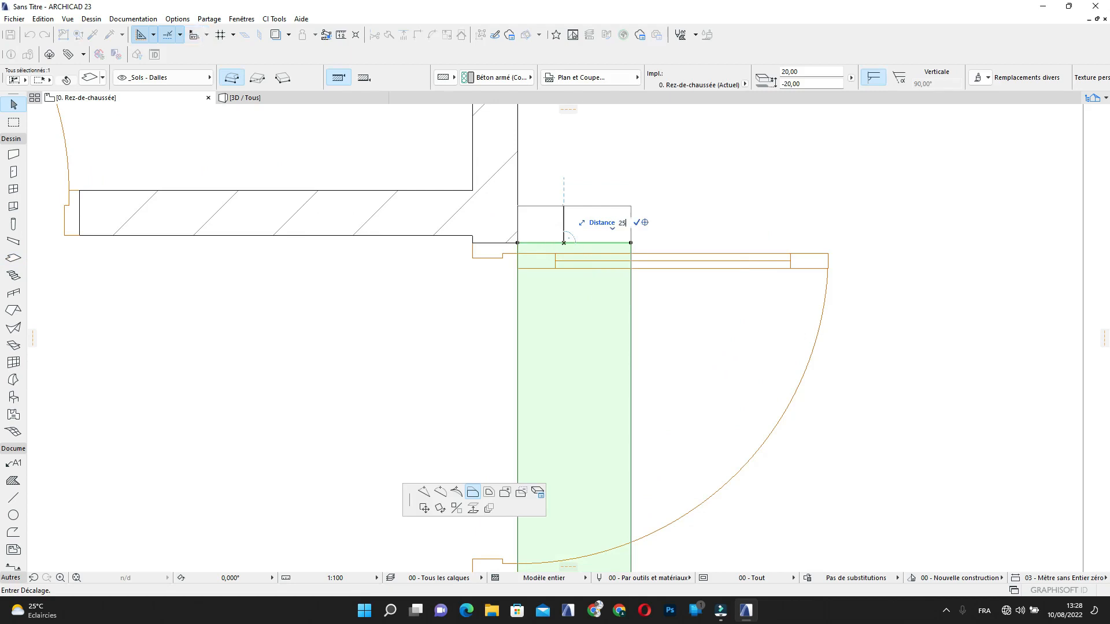
key("Return")
Extend the opposite, front-facing end of the side-door step slab by 25 and deselect the slab
scroll(580, 260, "down", 4)
middle_click_drag(573, 278, 515, 133)
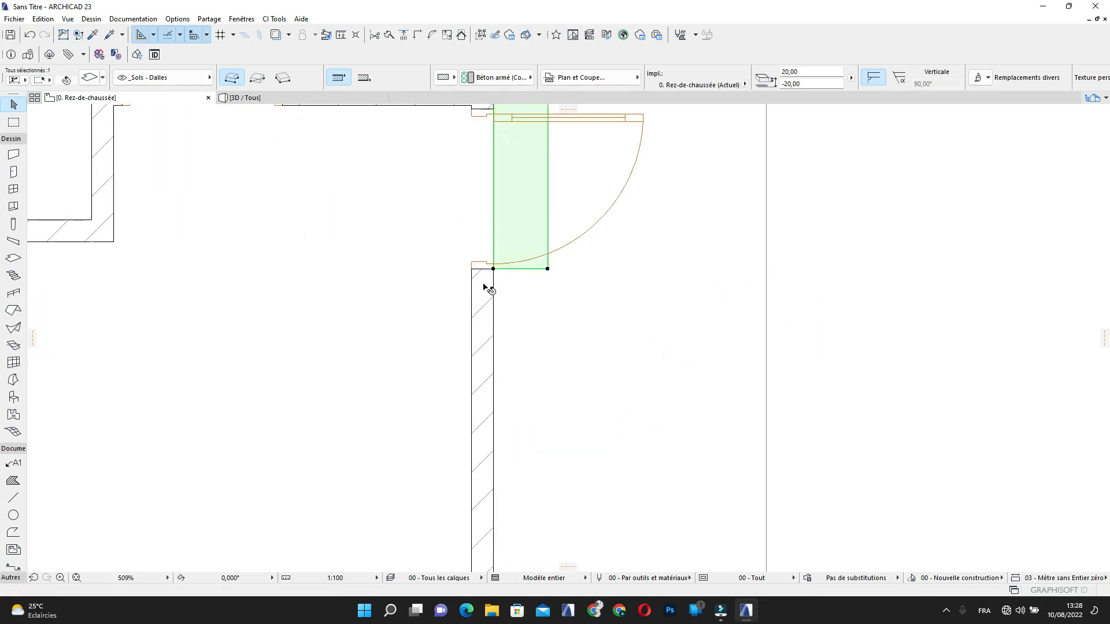
scroll(508, 280, "up", 1)
left_click(523, 265)
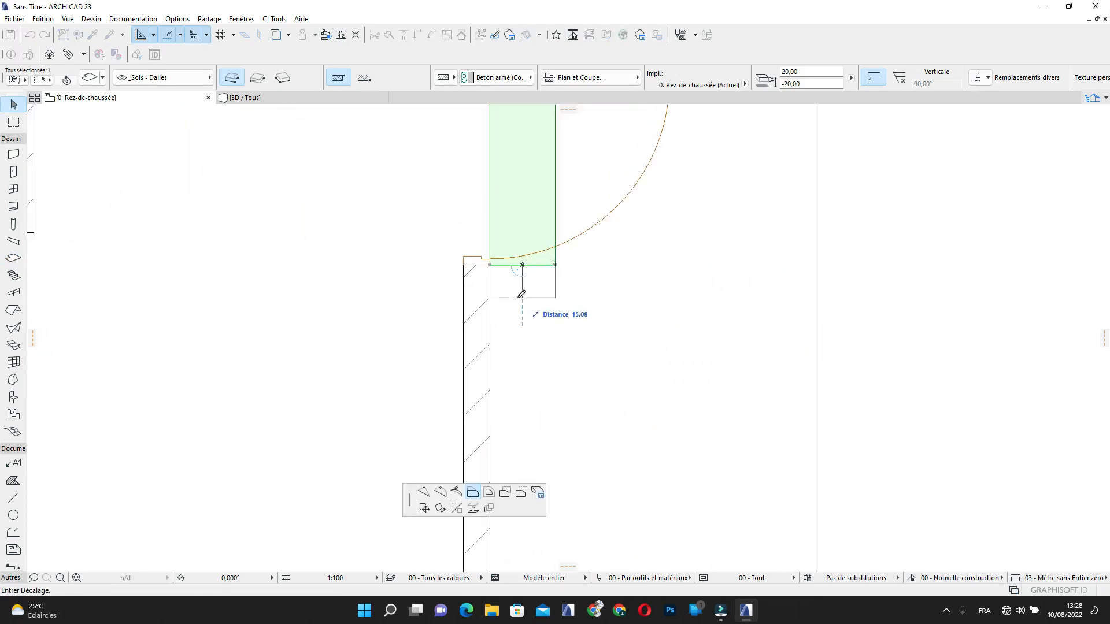
type("25")
key("Return")
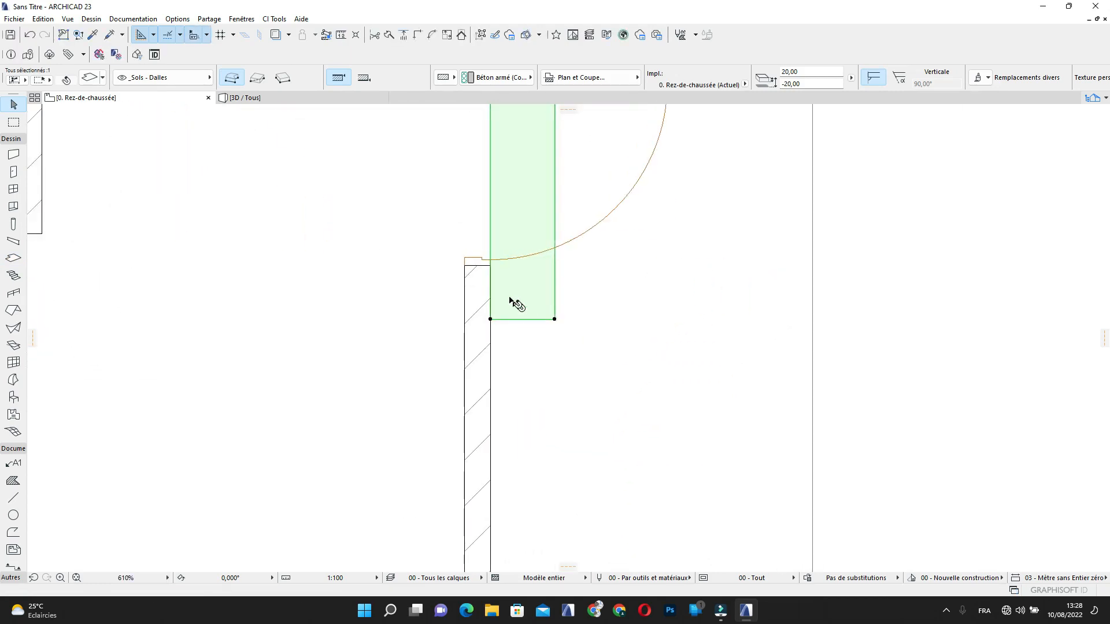
scroll(518, 304, "down", 4)
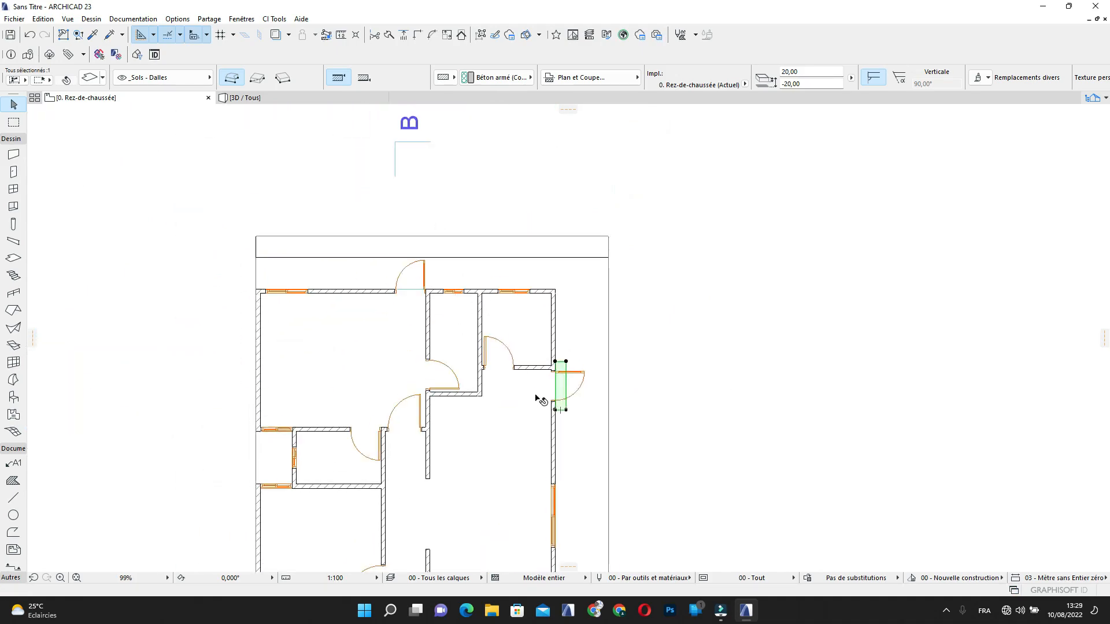
scroll(541, 400, "up", 2)
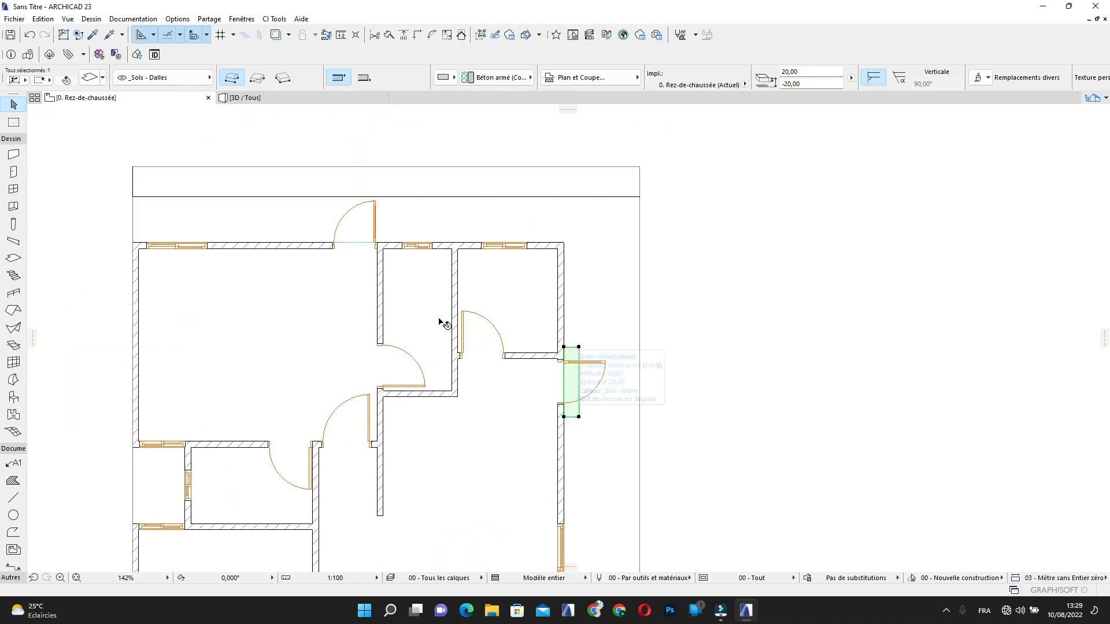
left_click(366, 263)
Reuse the side-door step's slab settings to draw a slab across the rear door opening, projecting 30 from the outer wall
scroll(367, 262, "up", 3)
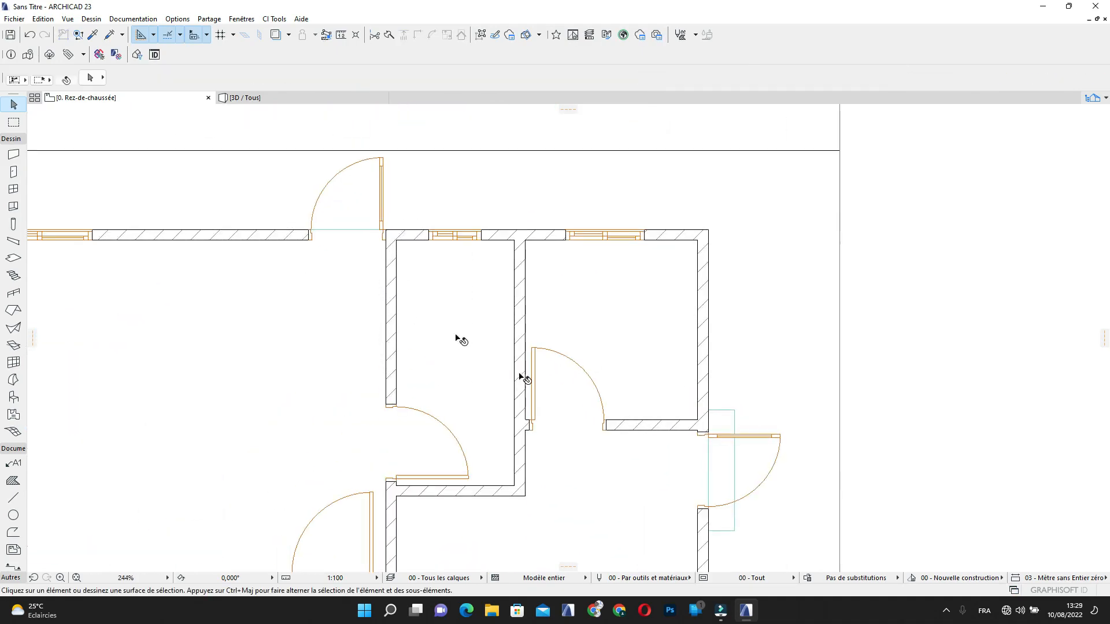
left_click(730, 413, "alt")
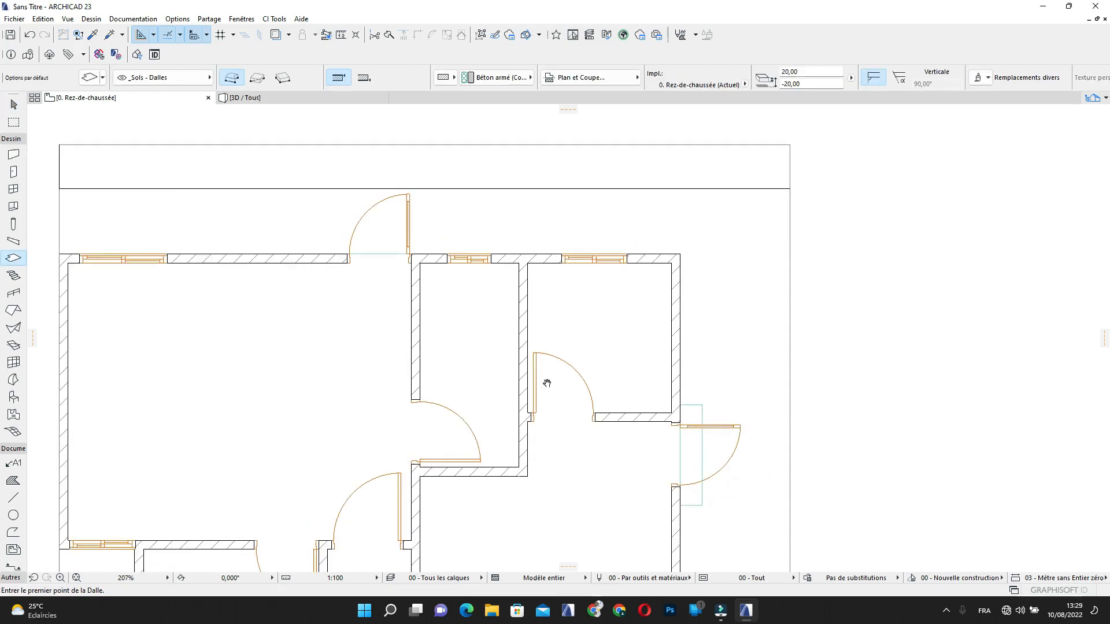
scroll(438, 415, "up", 5)
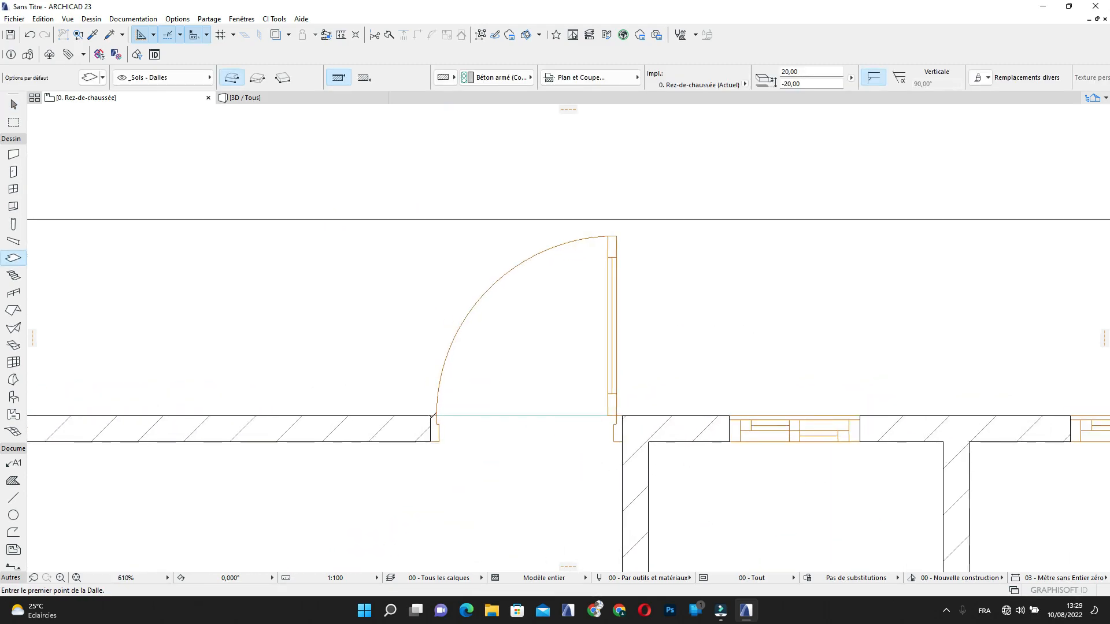
left_click(431, 415)
scroll(584, 404, "up", 4)
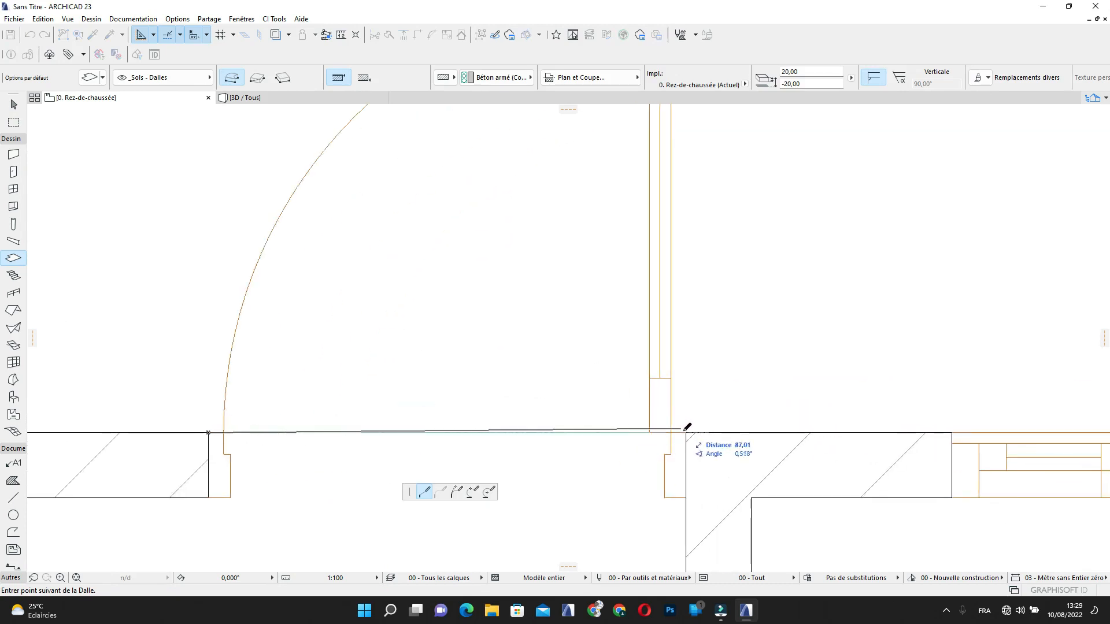
left_click(686, 433)
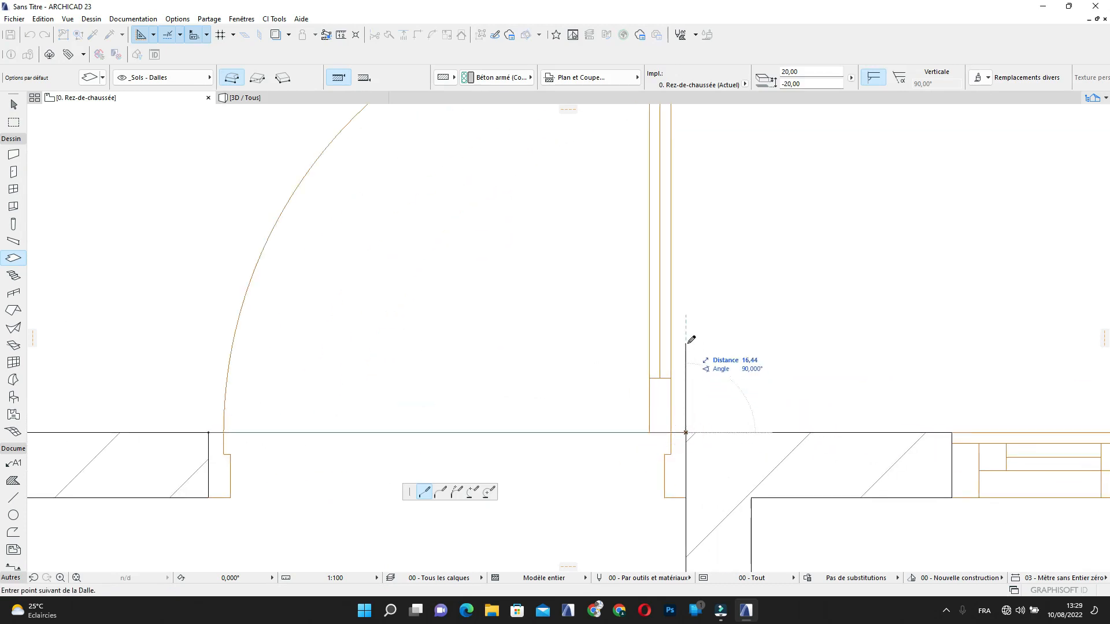
type("30")
key("Return")
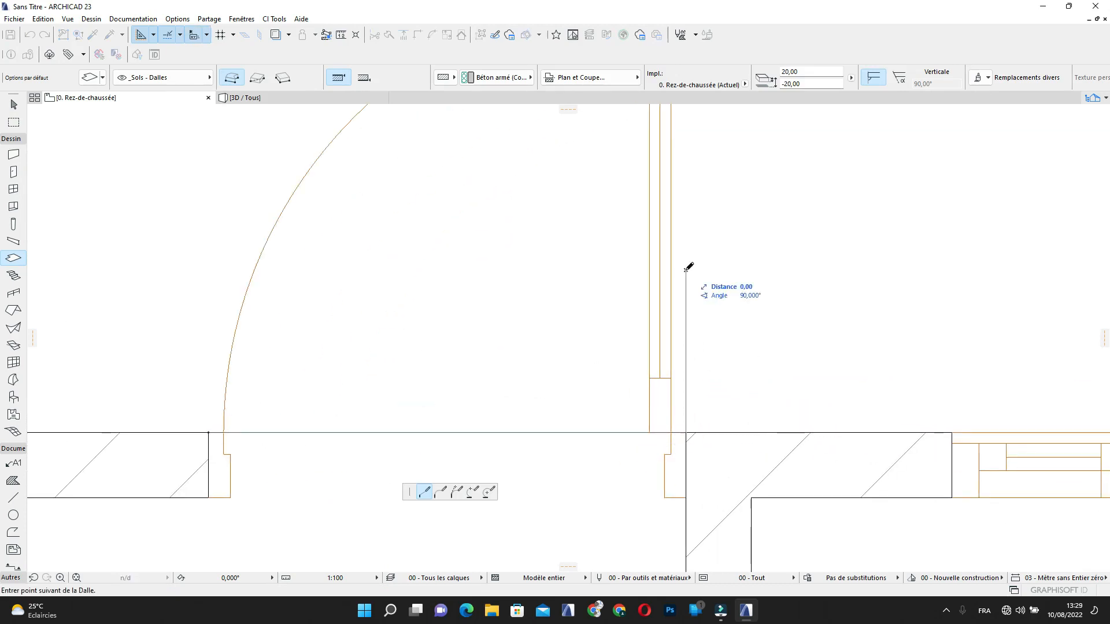
left_click(208, 270)
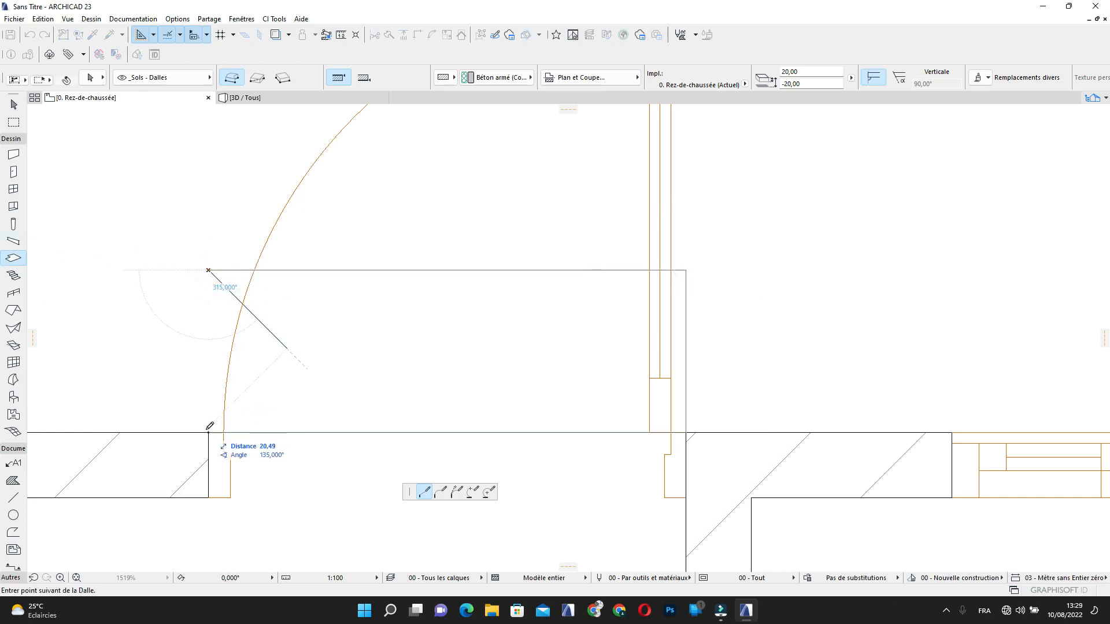
double_click(209, 432)
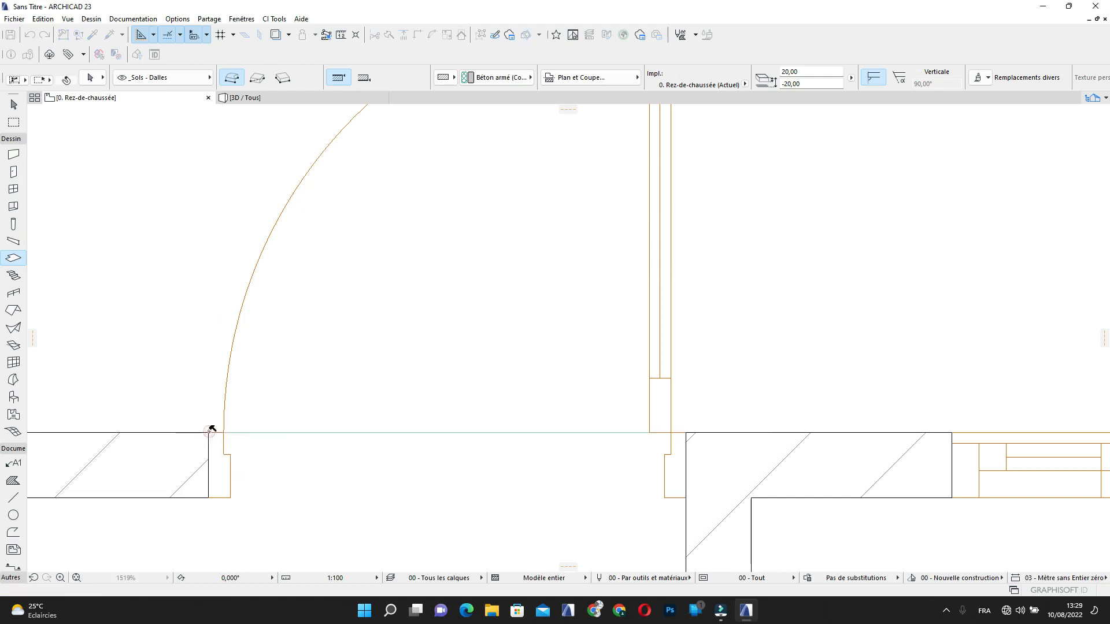
key("Escape")
Extend the rear-door step slab by 25 at its end on the hinge side of the door
left_click(485, 359)
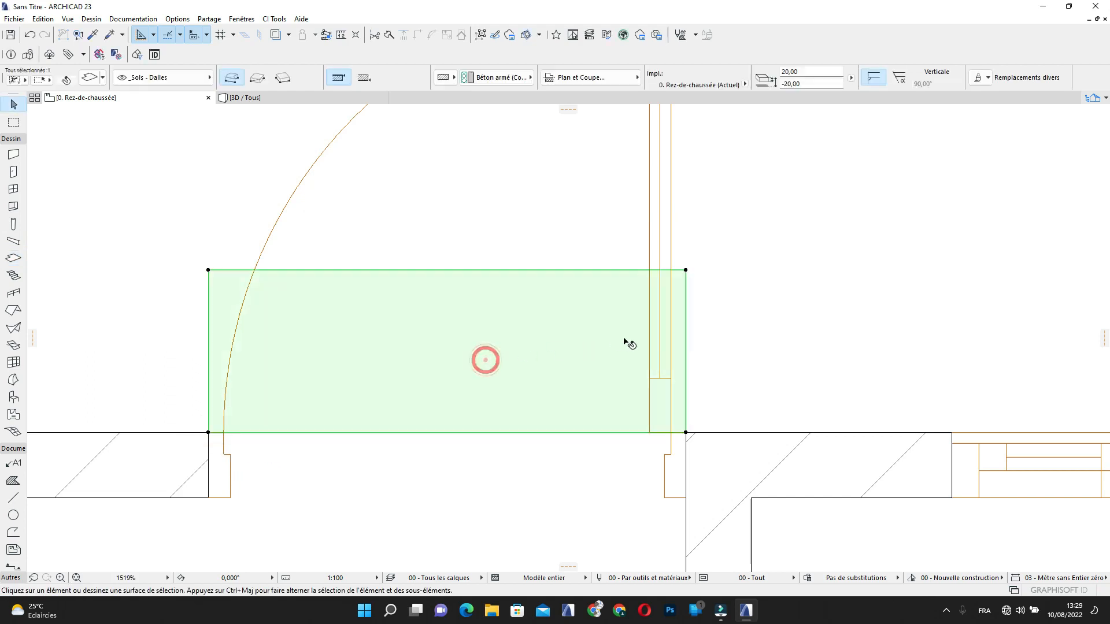
left_click(686, 353)
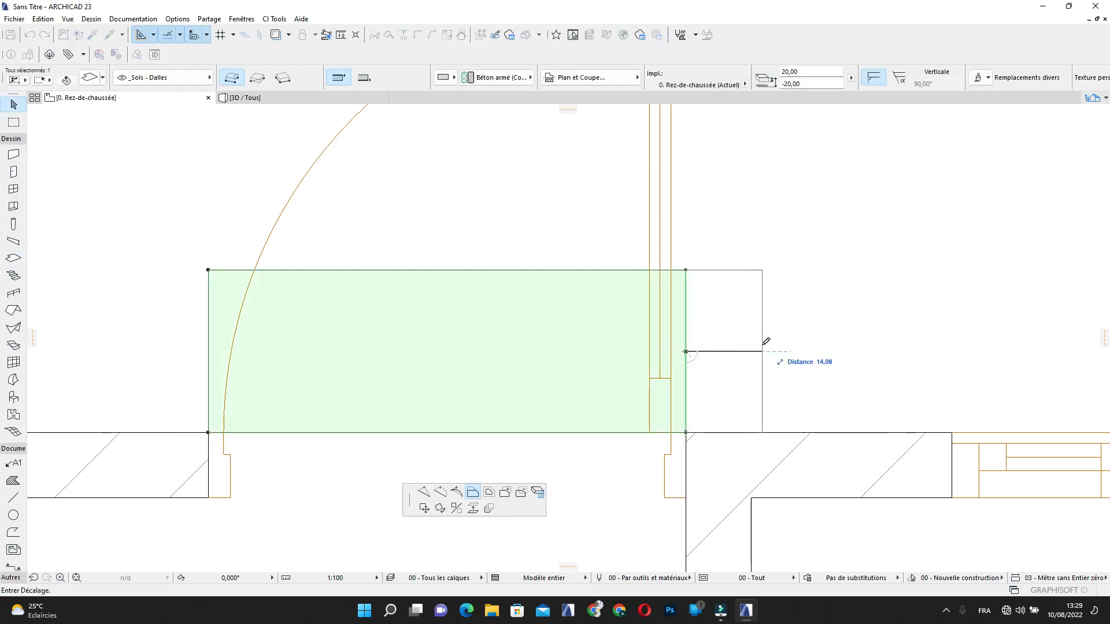
type("25")
key("Return")
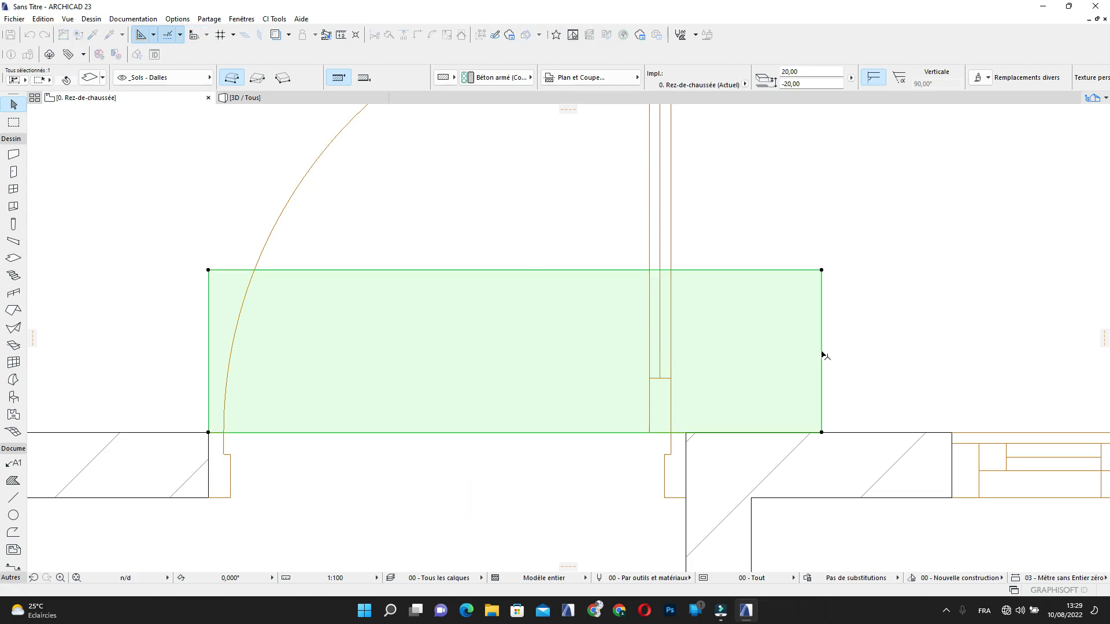
Extend the other end of the rear-door step slab by 25, past the latch-side jamb, and deselect the slab
scroll(471, 354, "down", 3)
scroll(477, 364, "up", 3)
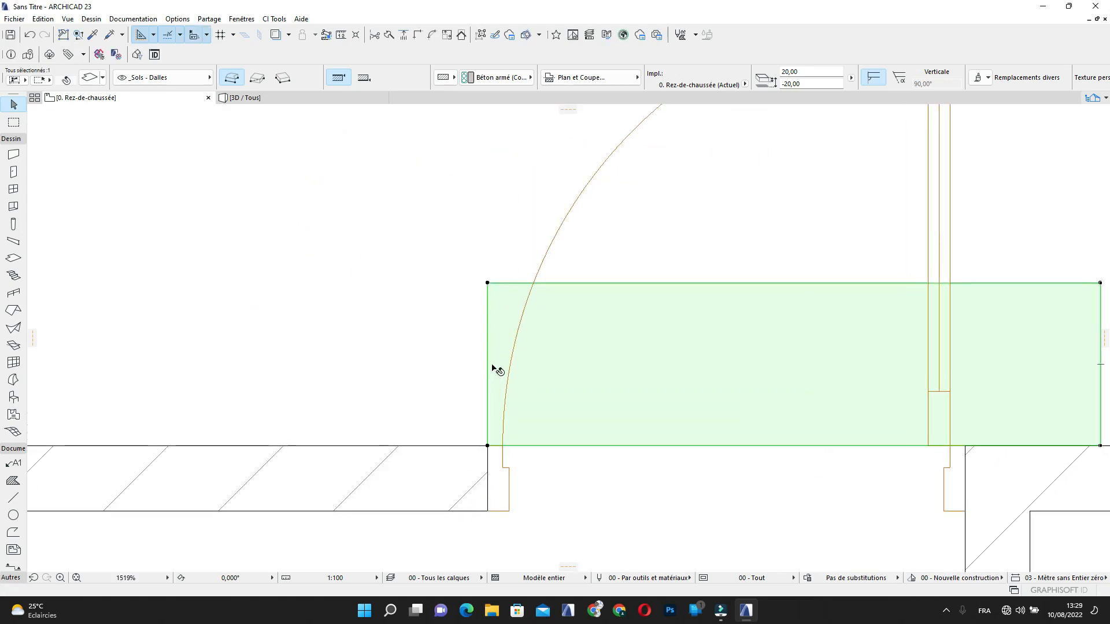
left_click(488, 365)
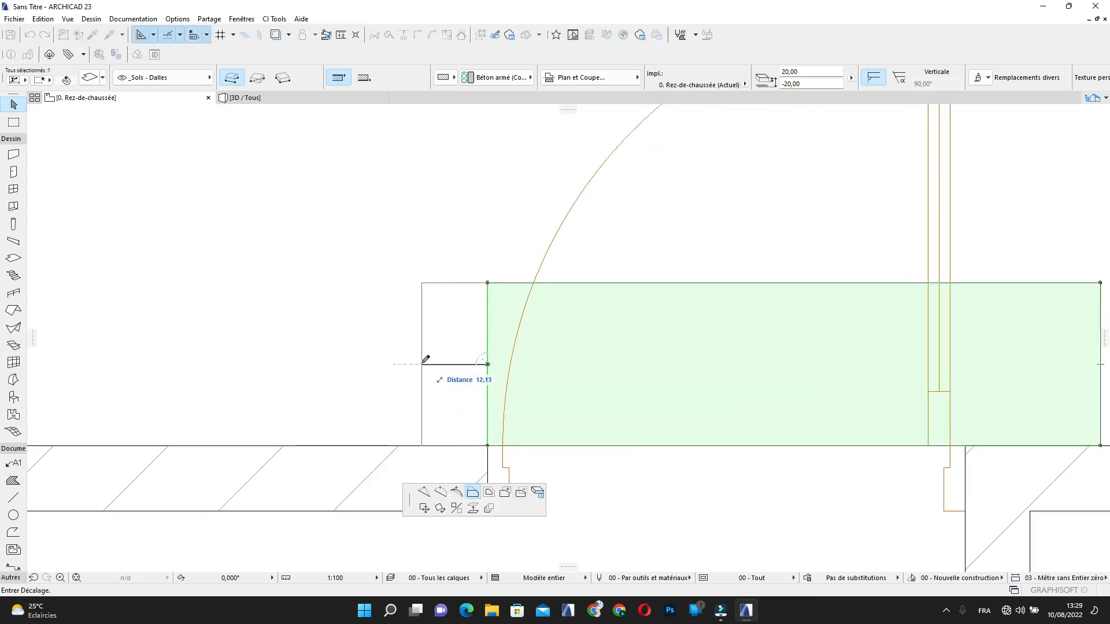
type("25")
key("Return")
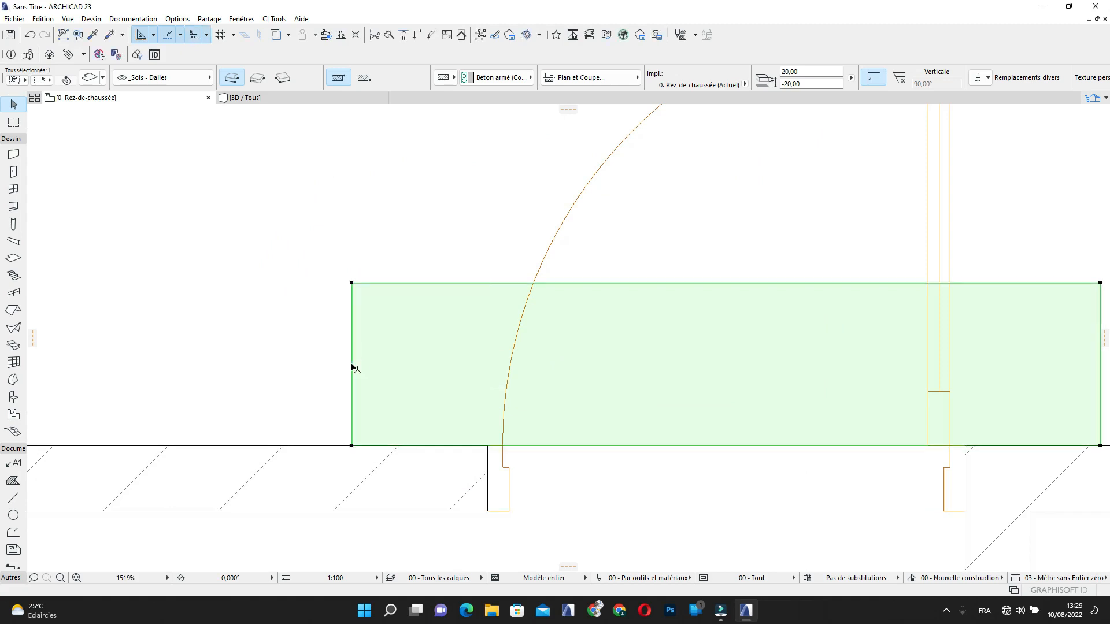
scroll(686, 438, "down", 4)
middle_click_drag(778, 460, 659, 404)
key("Escape")
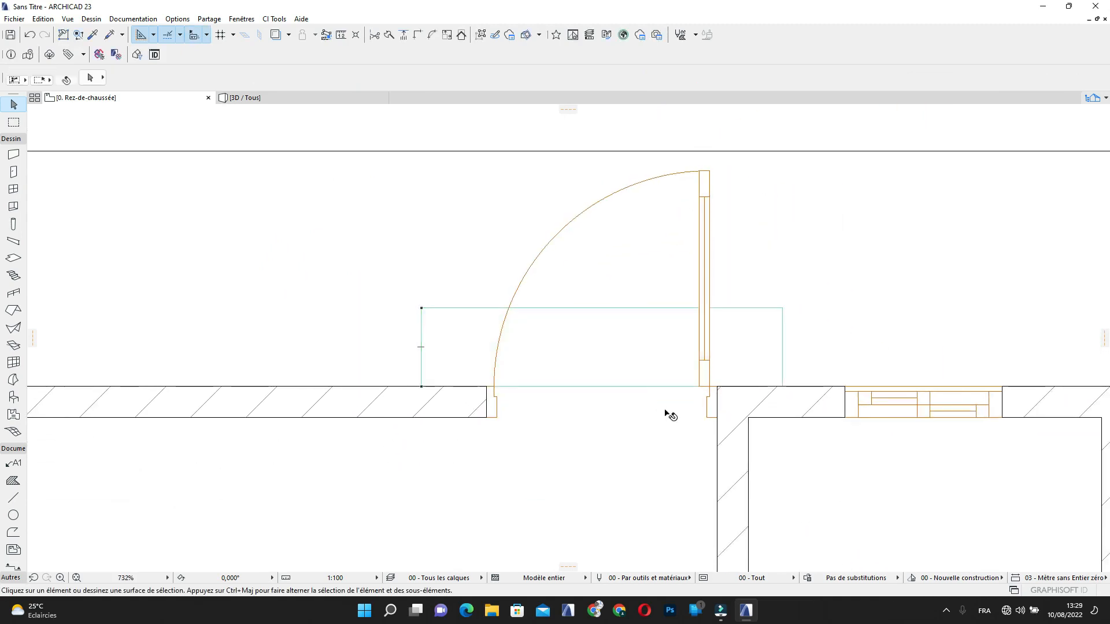
Look over the ground-floor plan from the rear door to the front porch and its steps
scroll(666, 412, "down", 3)
middle_click_drag(709, 464, 606, 376)
scroll(560, 324, "down", 6)
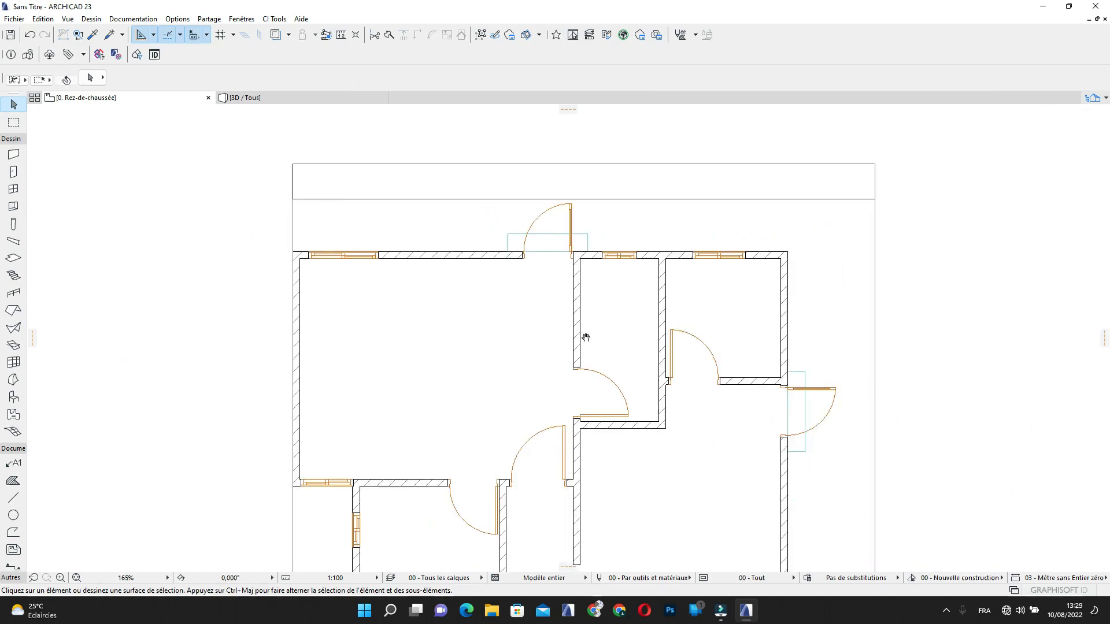
scroll(575, 371, "down", 1)
middle_click_drag(574, 372, 607, 307)
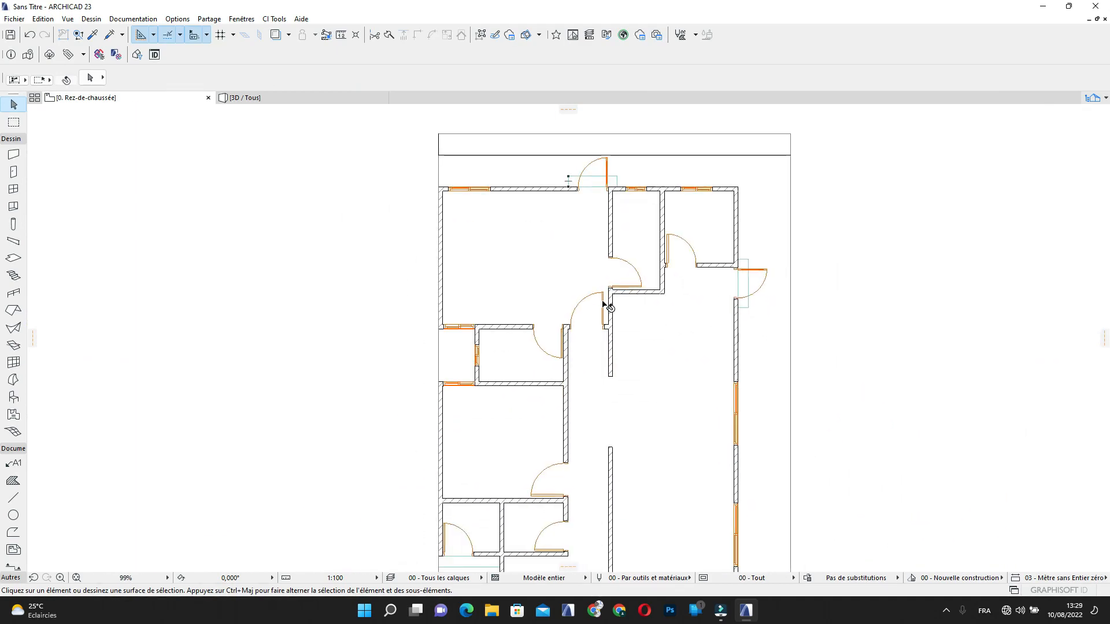
middle_click_drag(693, 335, 624, 289)
scroll(602, 341, "down", 2)
middle_click_drag(634, 449, 611, 404)
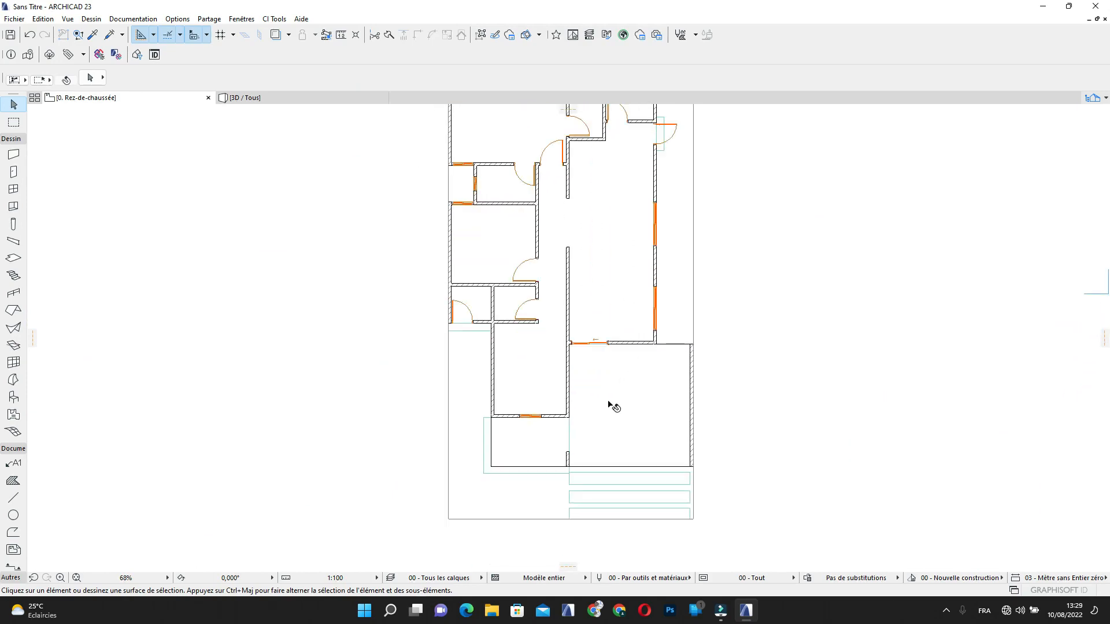
scroll(671, 420, "up", 2)
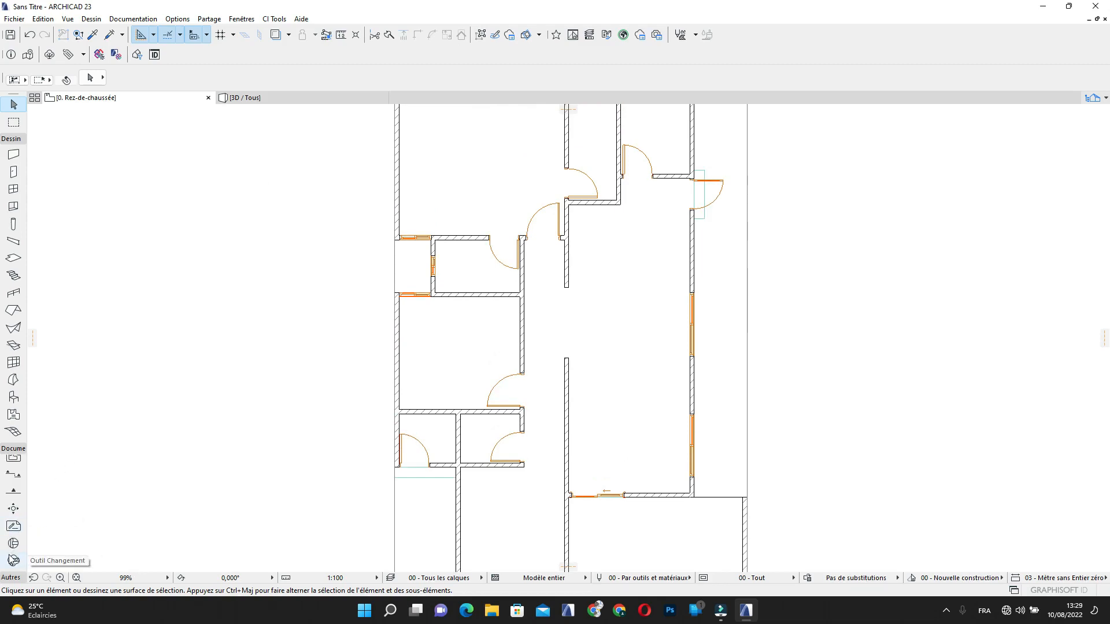
Search the object library for "LIT" and choose Disposition lit 23 as the default object to place
left_click(12, 398)
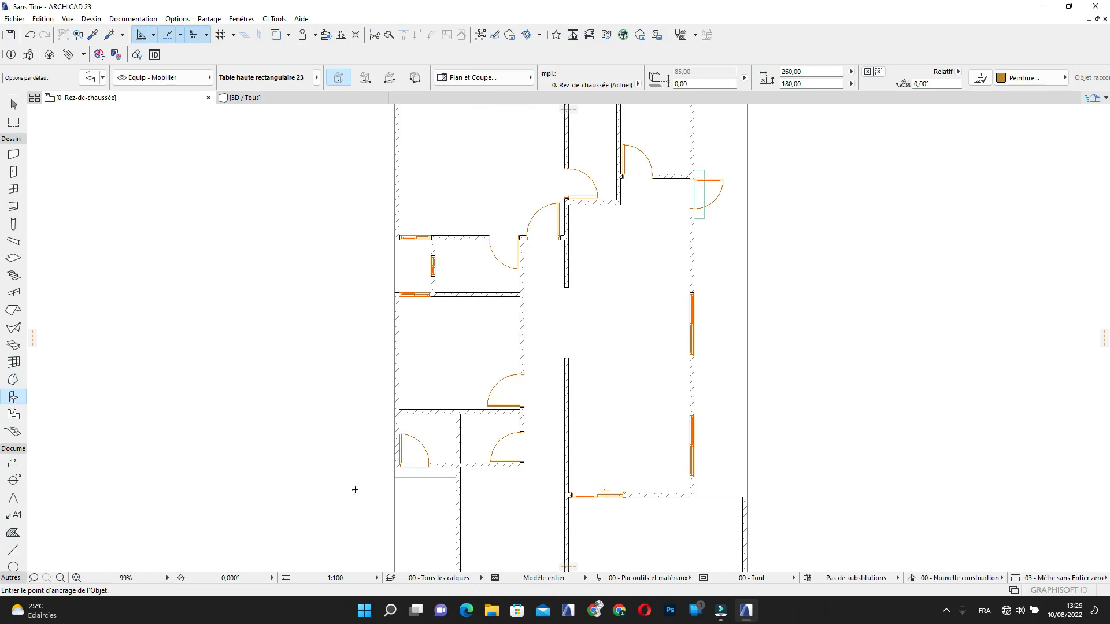
scroll(458, 183, "down", 2)
middle_click_drag(458, 183, 425, 271)
scroll(414, 247, "up", 2)
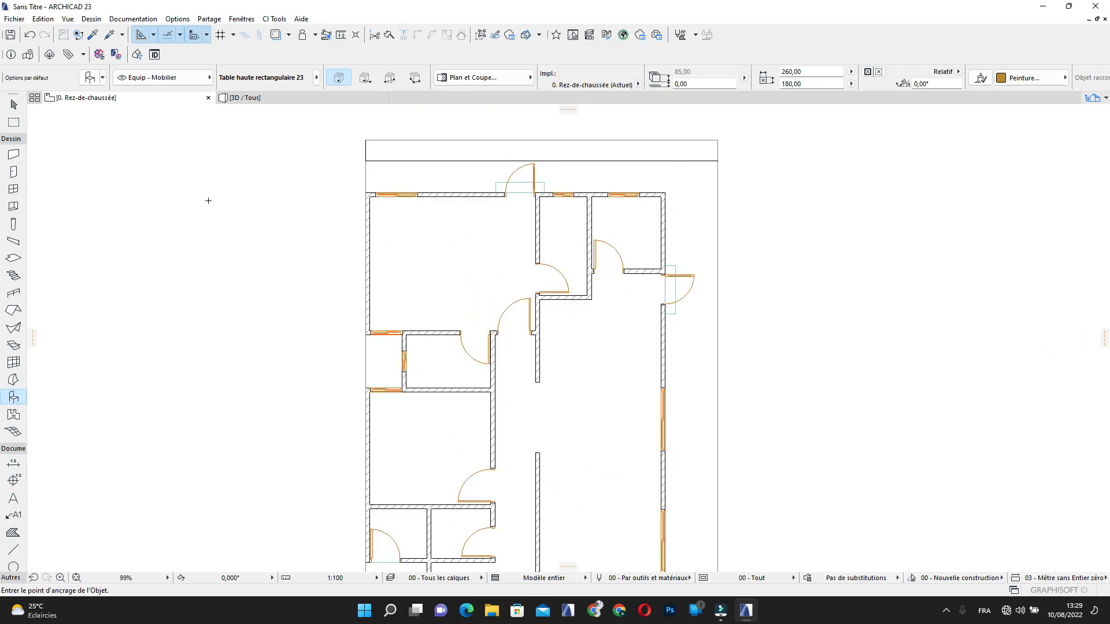
left_click(89, 82)
scroll(435, 287, "up", 2)
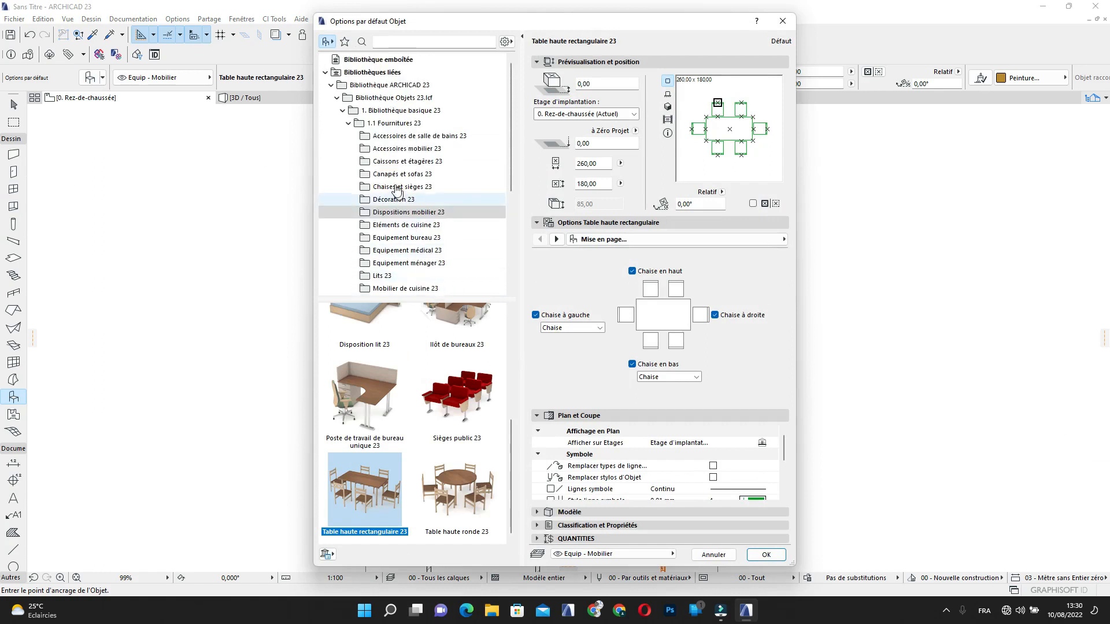
left_click(389, 42)
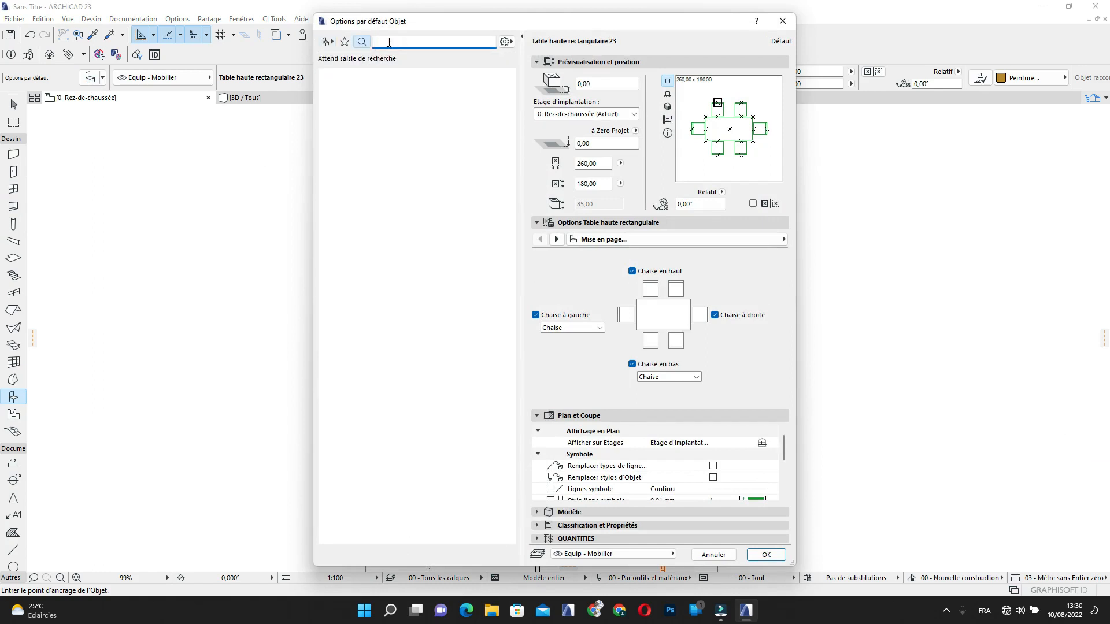
type("LIT")
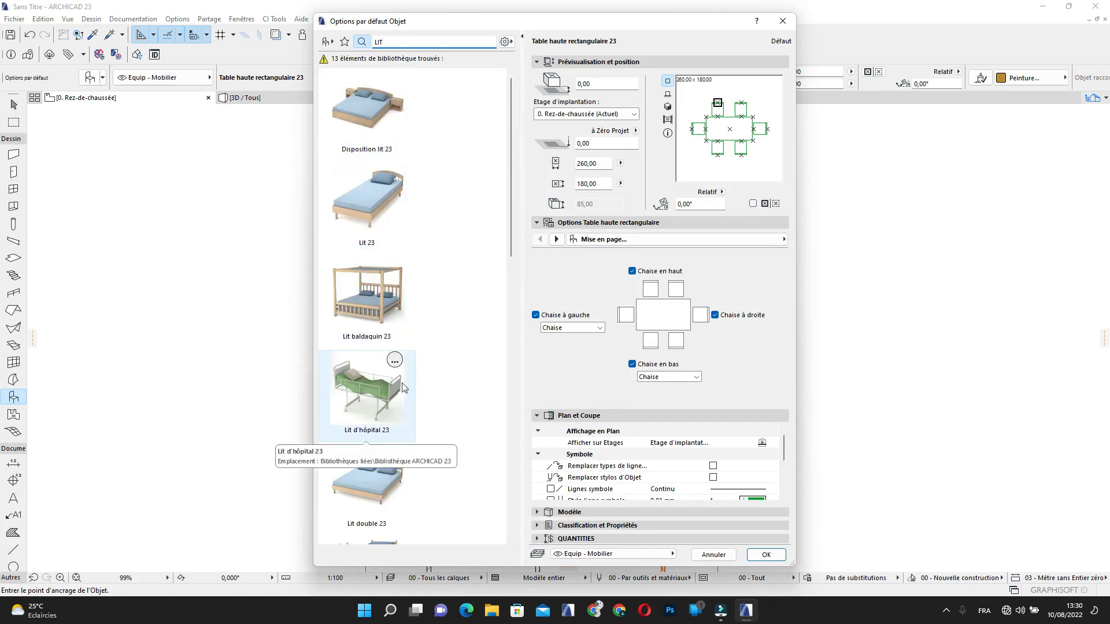
left_click(381, 117)
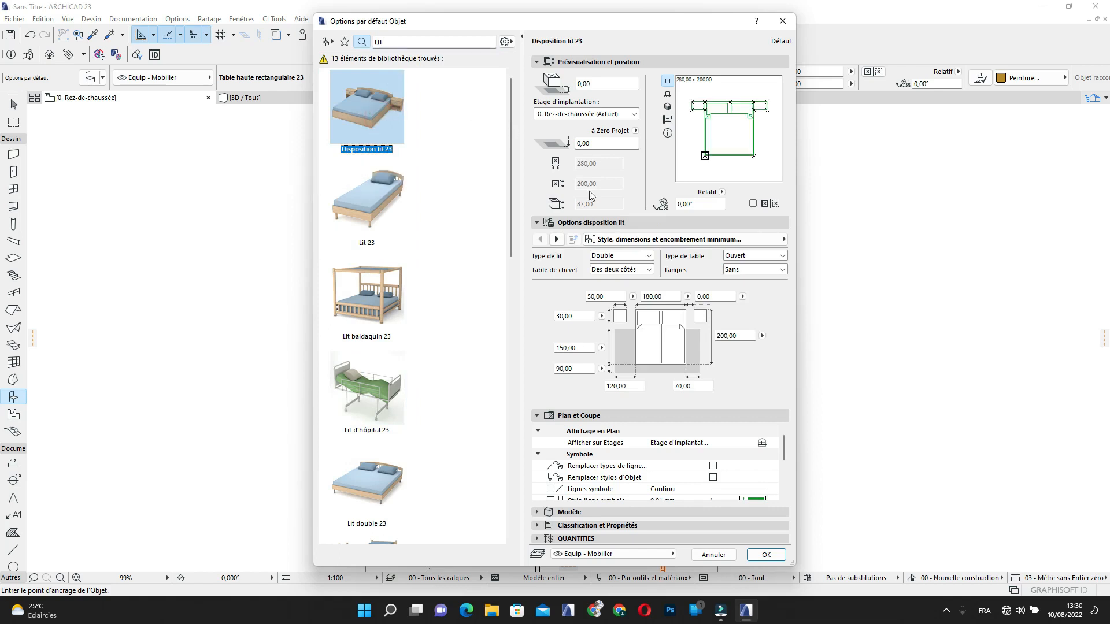
Set the bed object's symbol line pen to the dark grey pen 61, 0.15 mm
scroll(765, 469, "down", 1)
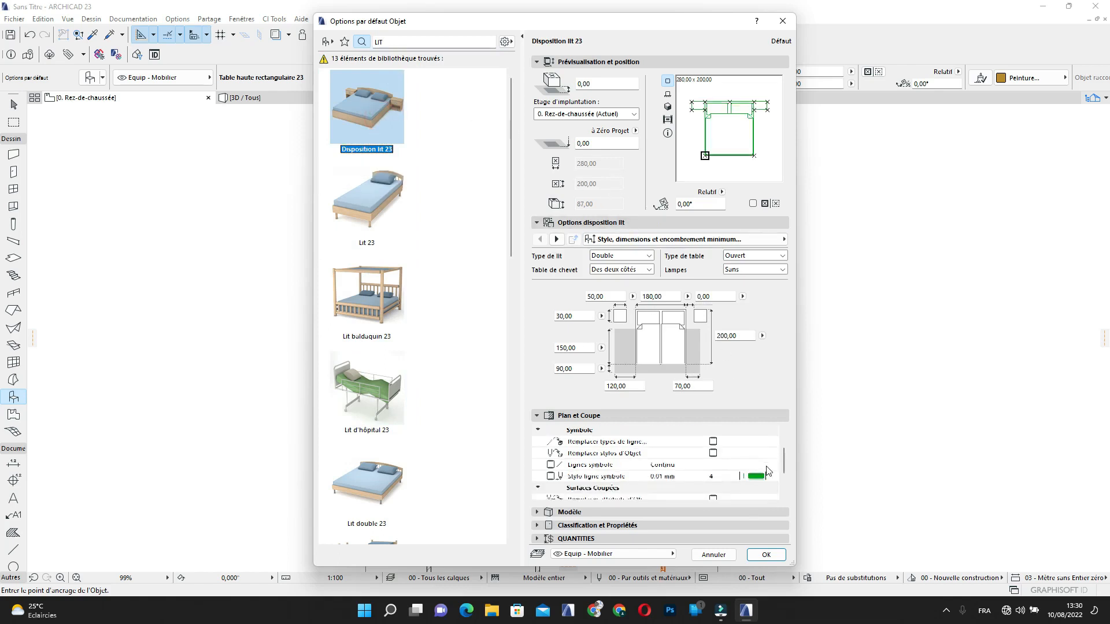
left_click(752, 466)
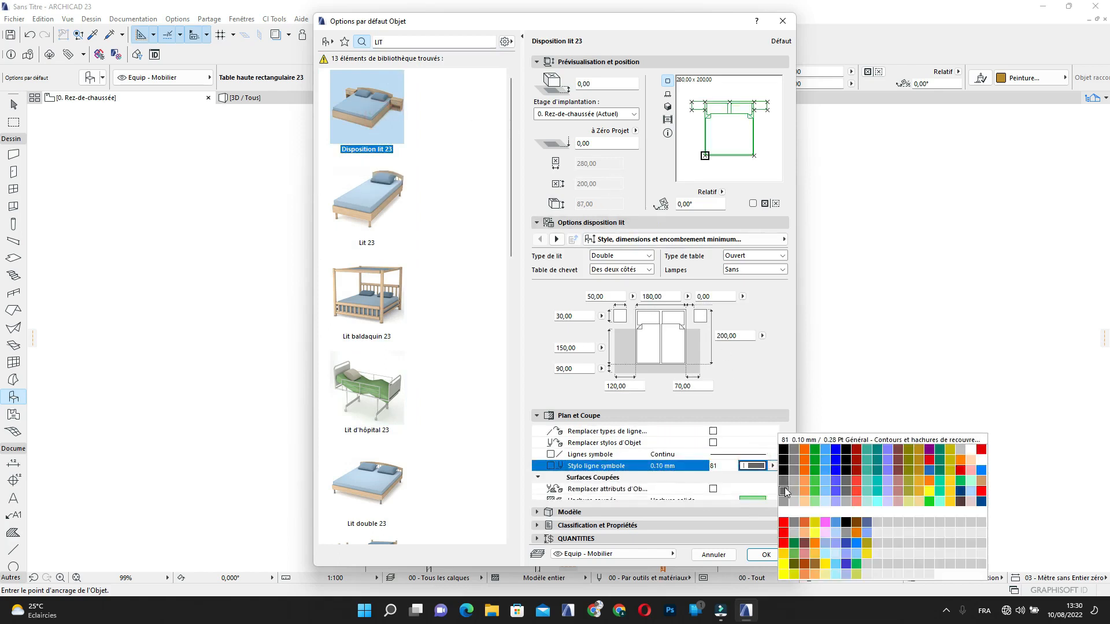
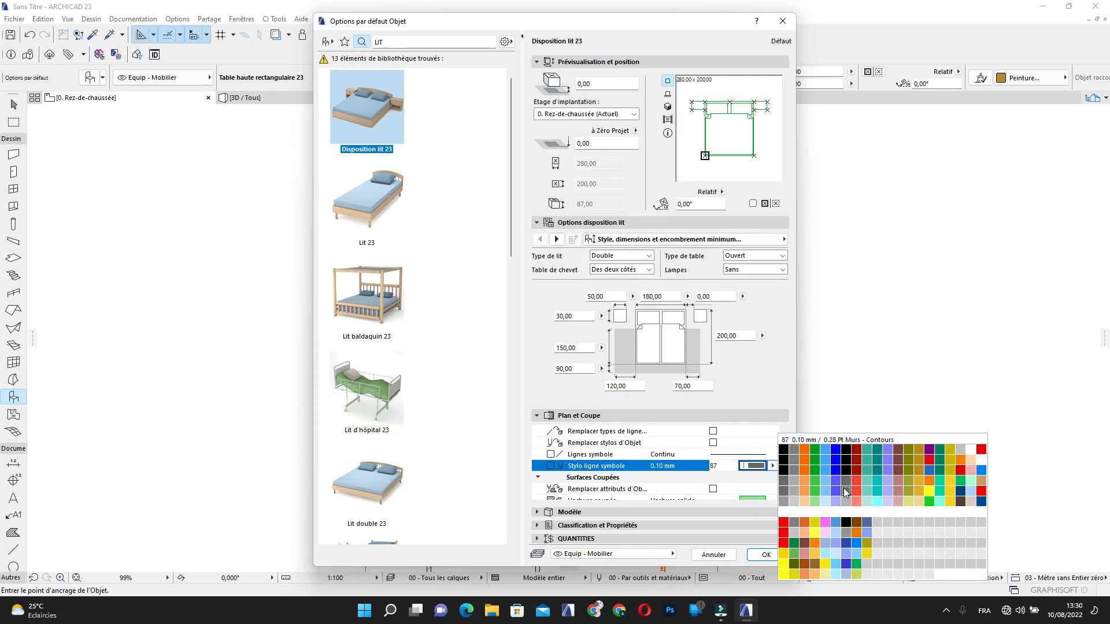
left_click(784, 482)
Override the bed's cut-surface attributes, keeping Hachure solide as the cut fill, and set the cut line pen to 61, 0.15 mm
scroll(752, 471, "down", 2)
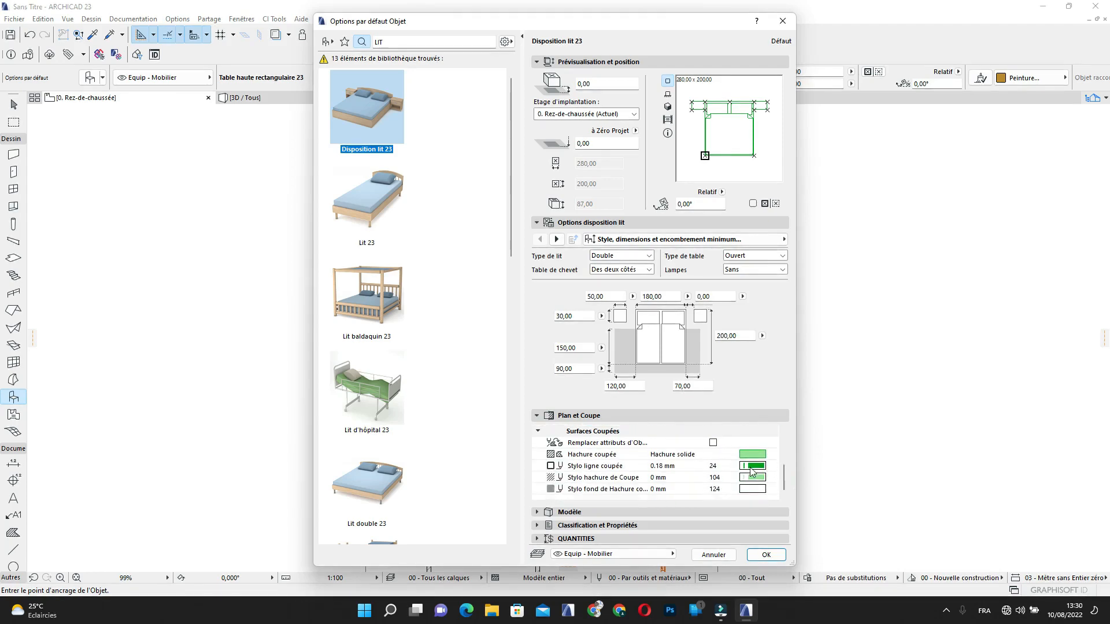
left_click(713, 444)
left_click(761, 457)
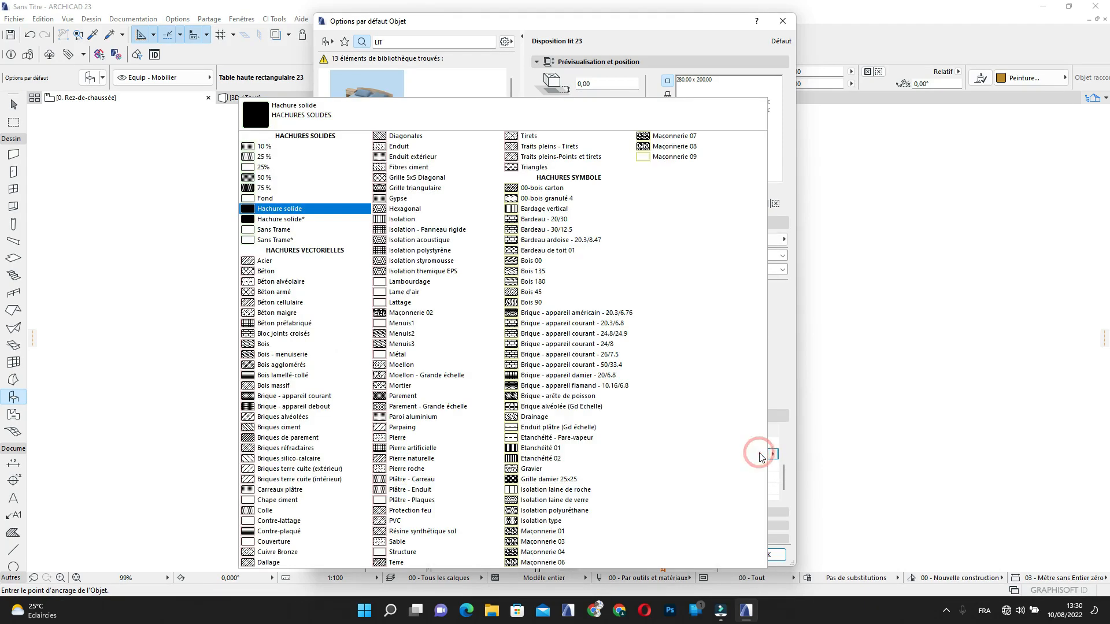
left_click(766, 457)
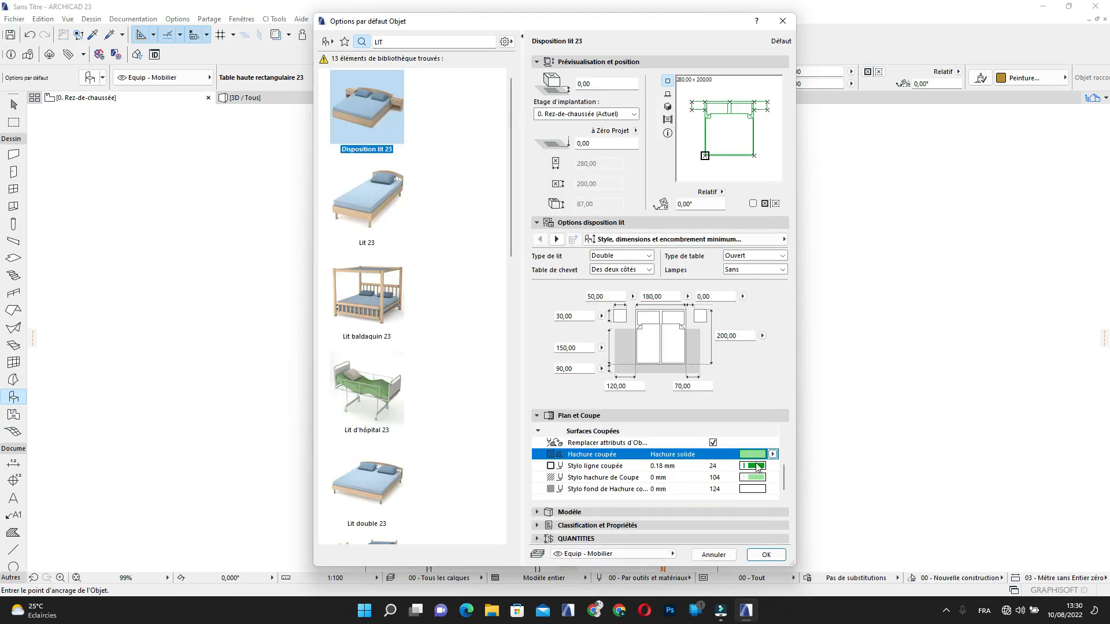
left_click(758, 467)
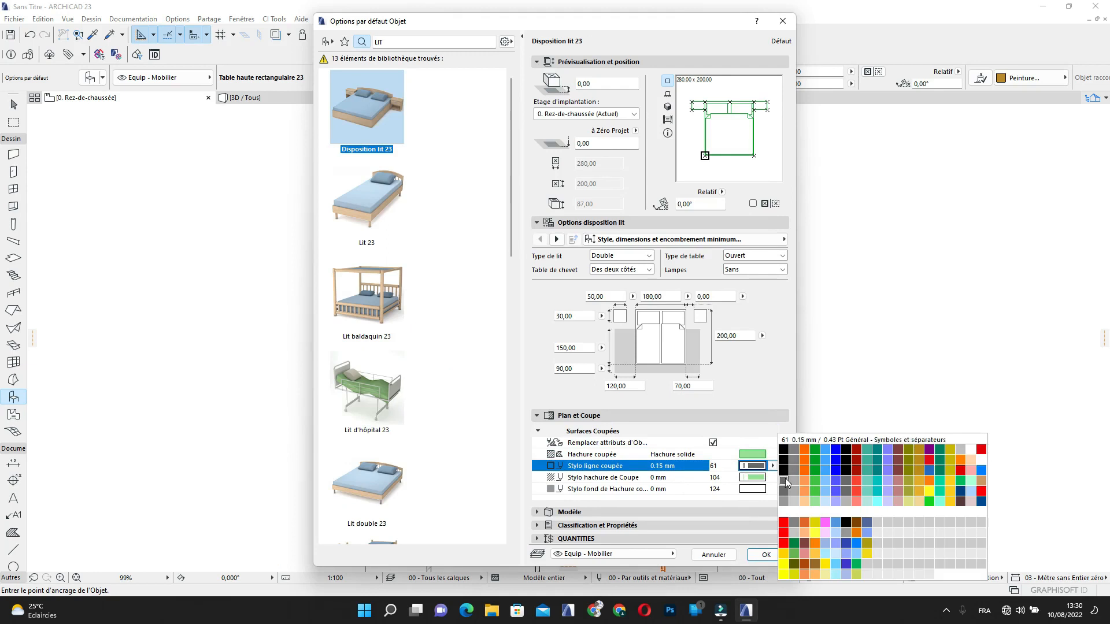
left_click(785, 481)
Set the bed object's floor-plan display to Etage d'implantation seulement
scroll(664, 483, "up", 5)
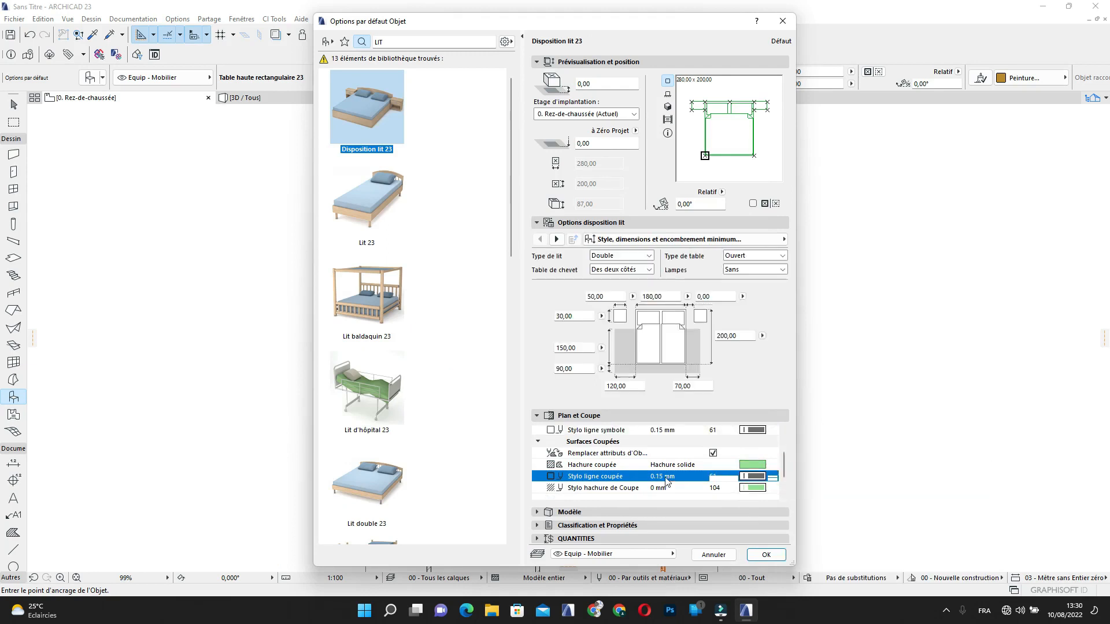
scroll(711, 483, "down", 1)
scroll(711, 483, "up", 1)
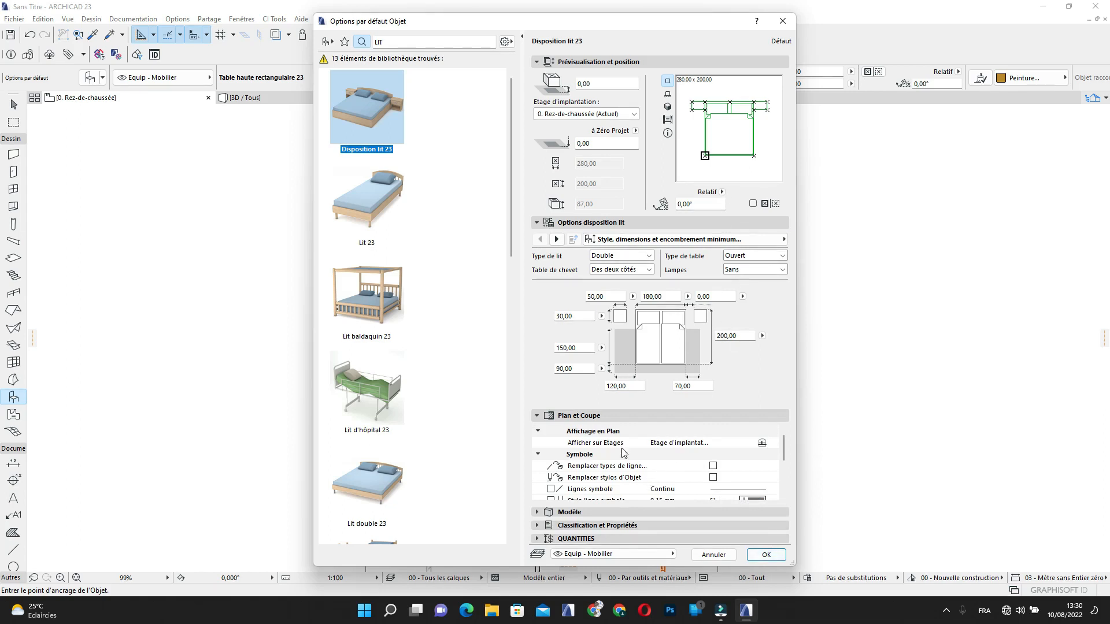
left_click(758, 444)
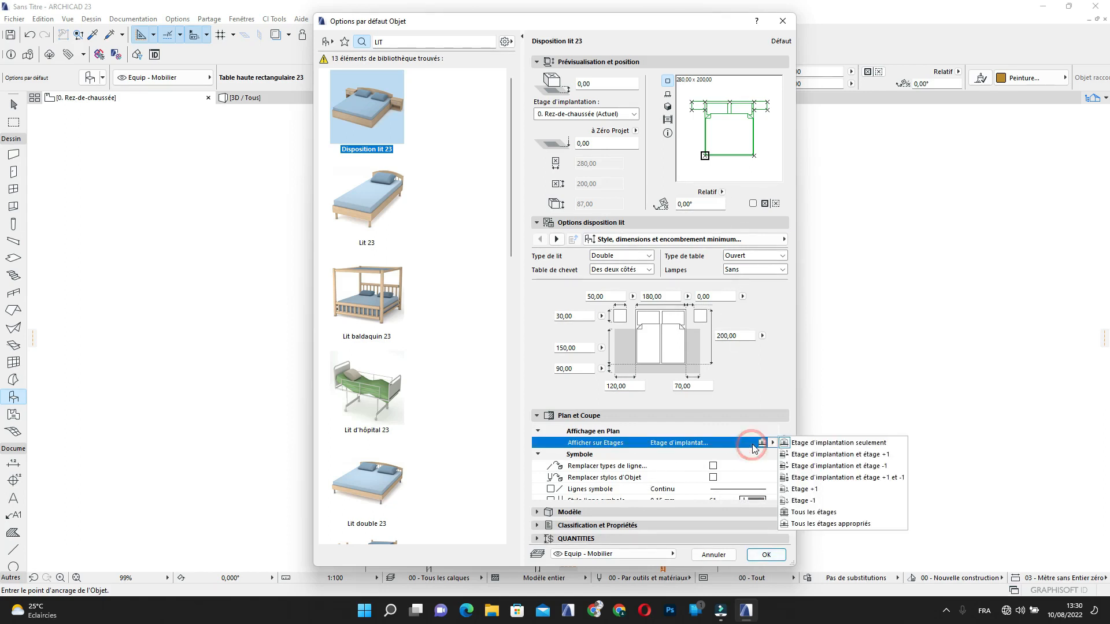
left_click(793, 444)
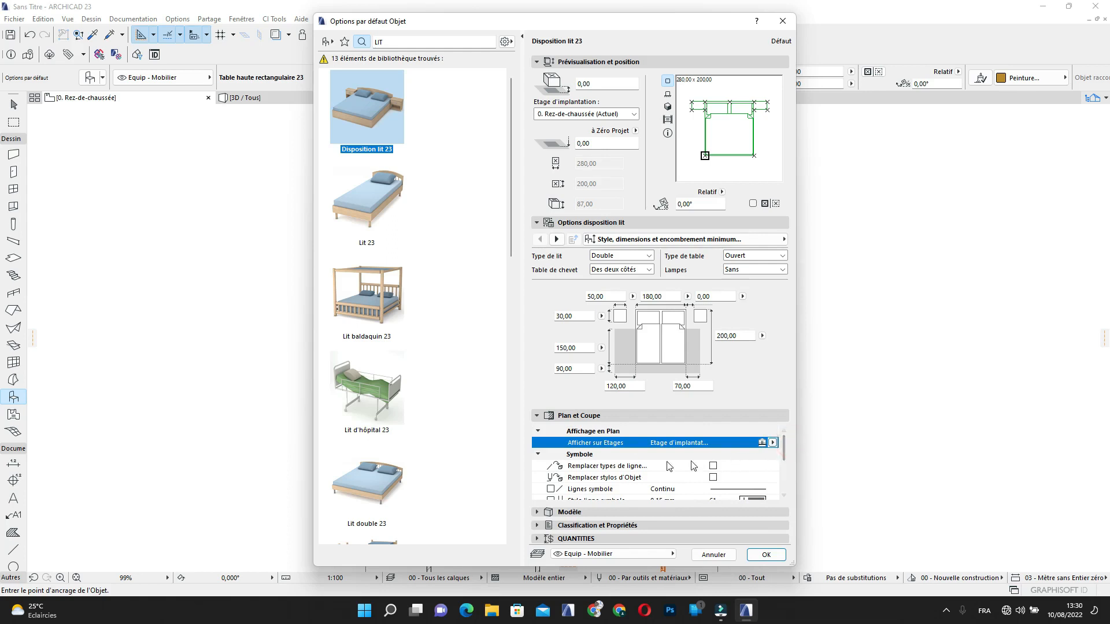
Place the Disposition lit 23 double bed with bedside tables on both sides, near the upper-left bedroom of the floor plan
scroll(669, 467, "down", 5)
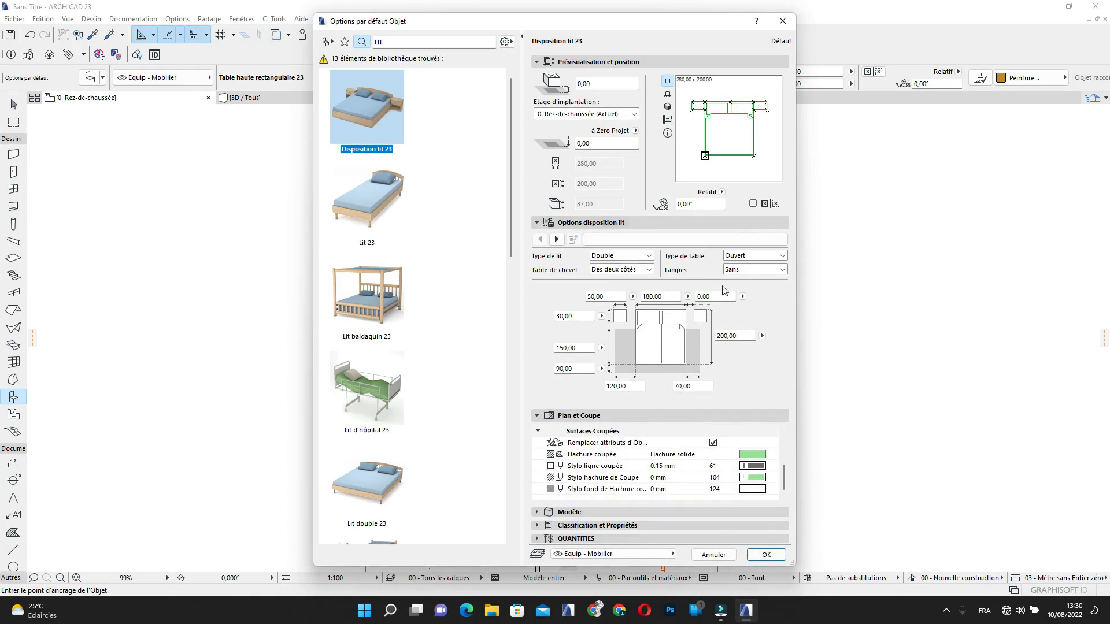
left_click(764, 553)
middle_click_drag(381, 206, 473, 270)
left_click(450, 262)
key("Escape")
scroll(507, 231, "up", 3)
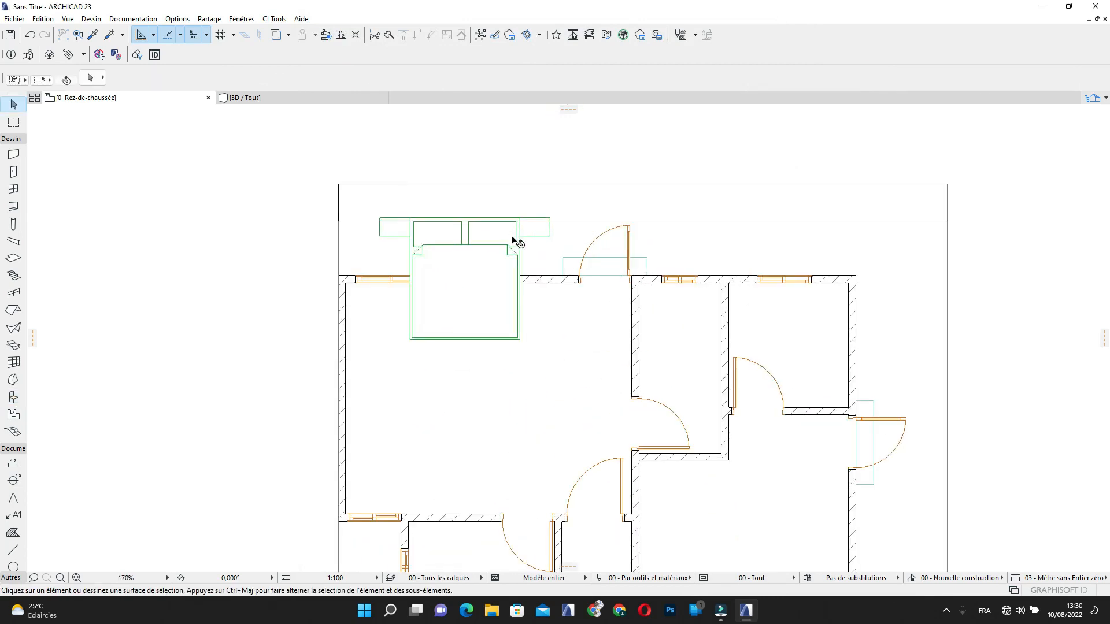
Move the bed from its headboard midpoint down into the upper-left bedroom, below the exterior wall
left_click(514, 238)
left_click(464, 218)
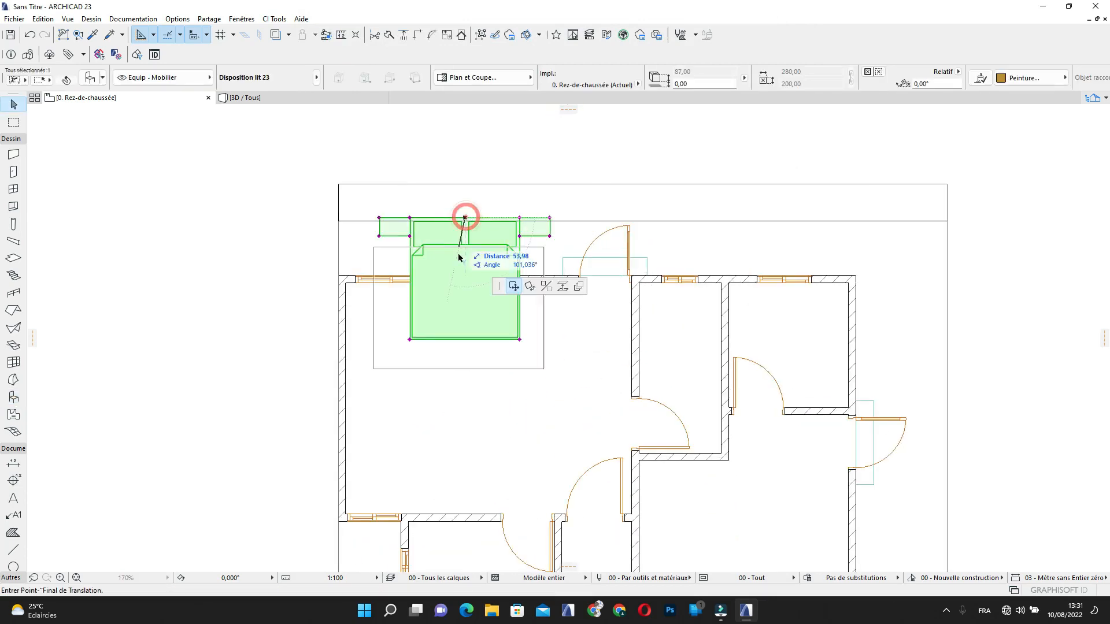
left_click(443, 310)
scroll(443, 311, "up", 2)
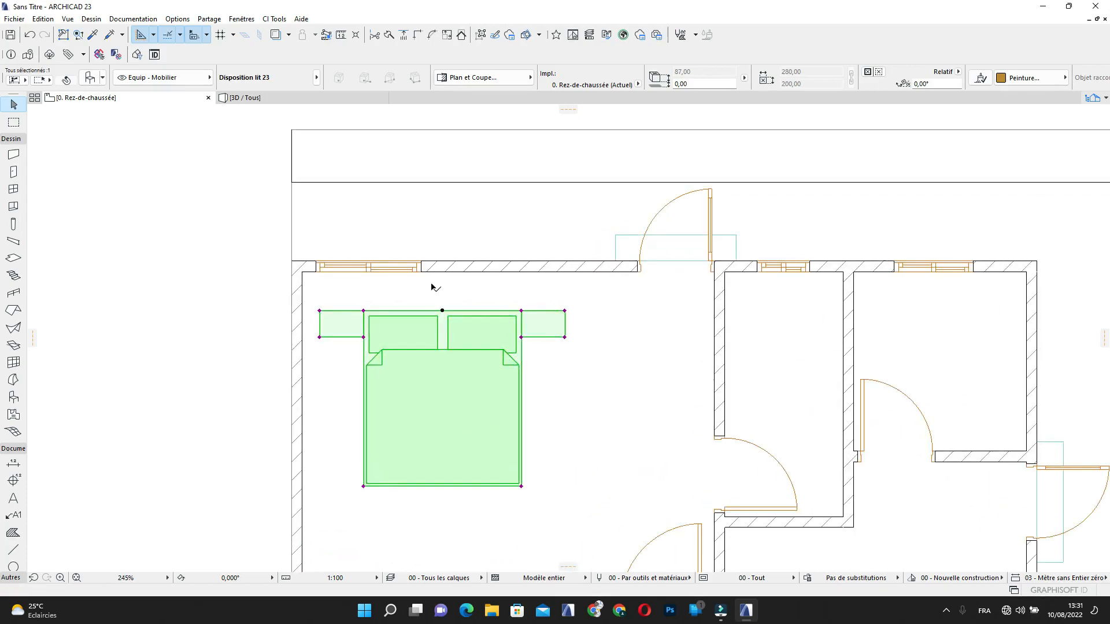
Slide the bedroom's two-panel sliding window along the upper wall until it is roughly centred above the bed
left_click(368, 267)
left_click(369, 268)
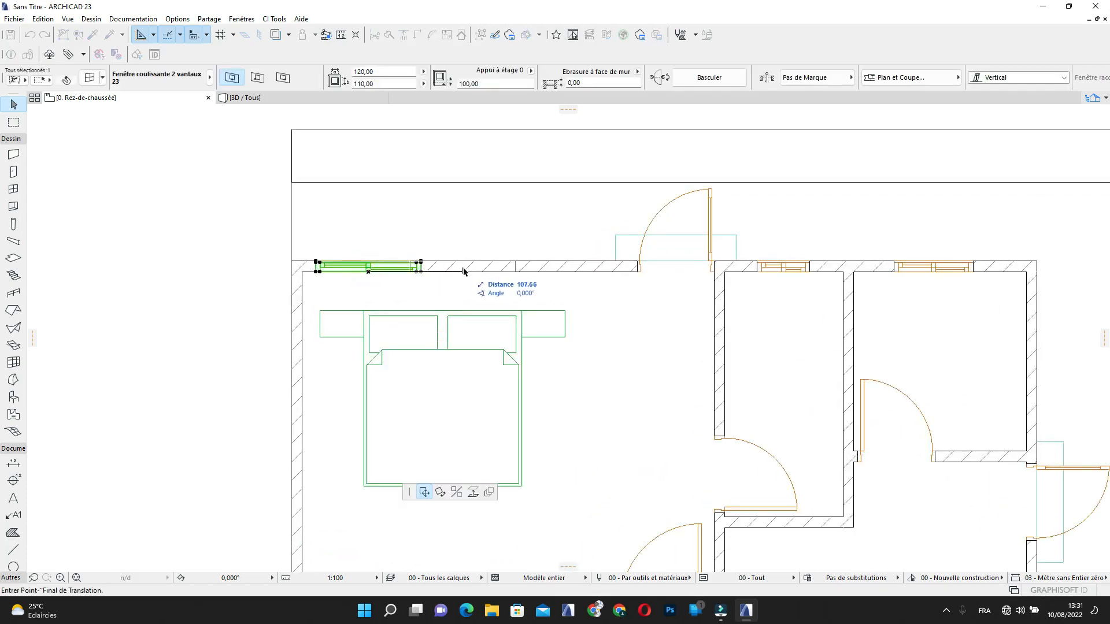
left_click(464, 270)
Move the bed with bedside tables closer to the upper wall, aligning its headboard midpoint with the window
left_click(443, 310)
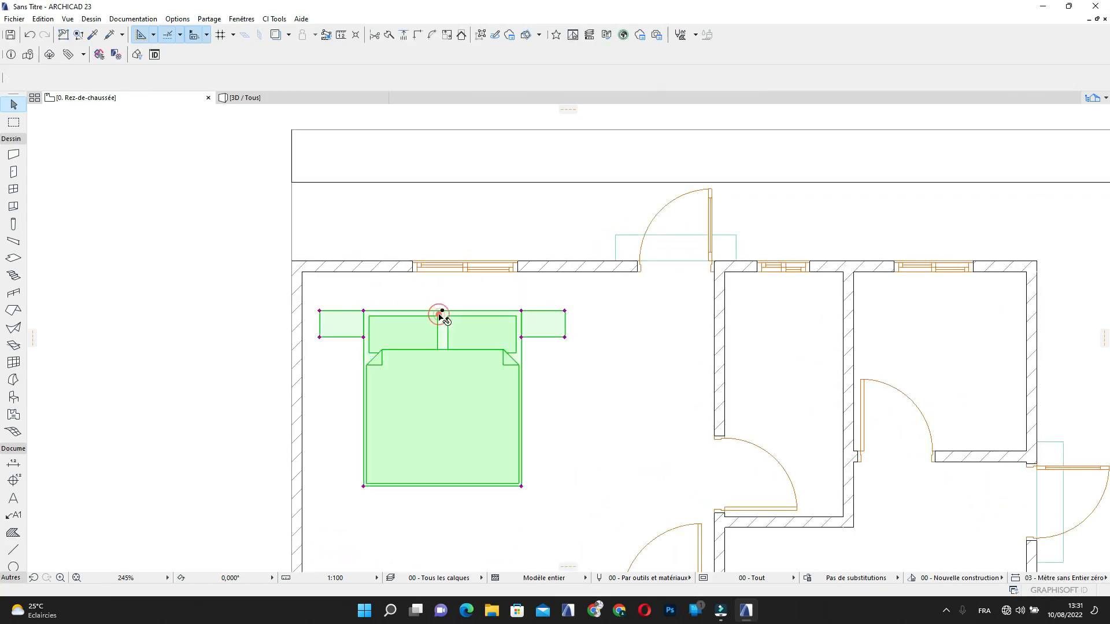
left_click(442, 311)
left_click(440, 293)
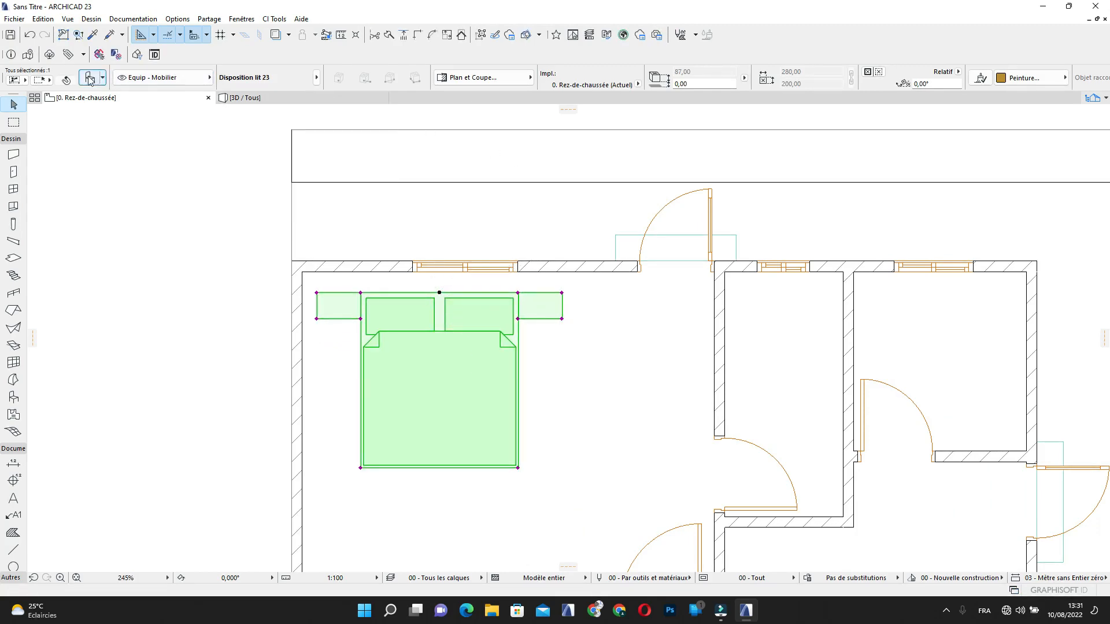
Set the 2D representation contour pen of the selected bed to pen 61 (0.15 mm)
key("ctrl+t")
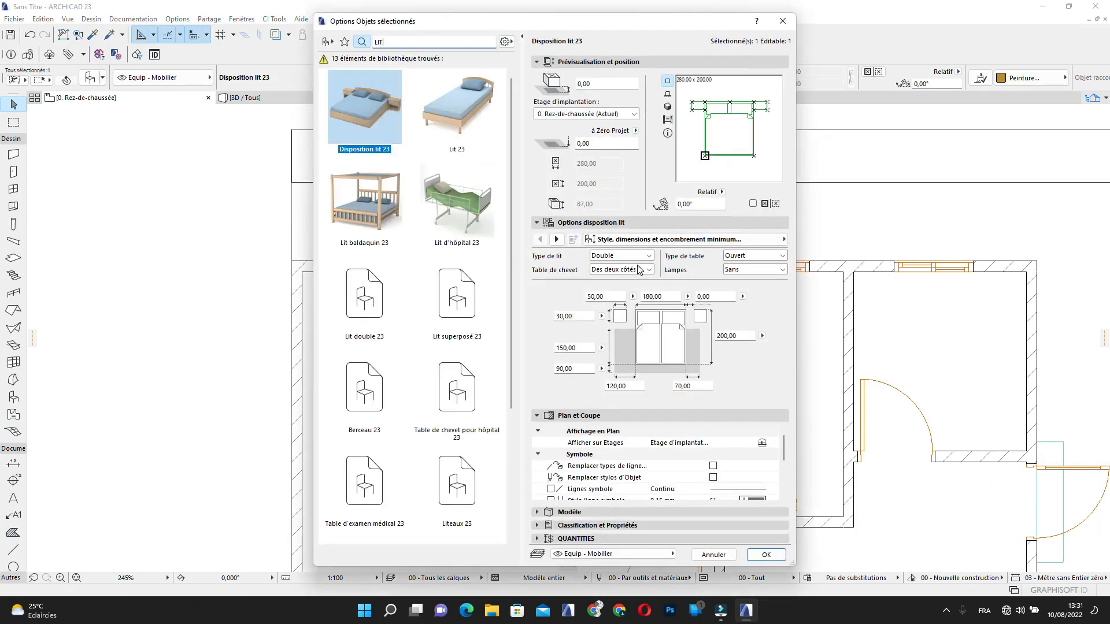
left_click(719, 239)
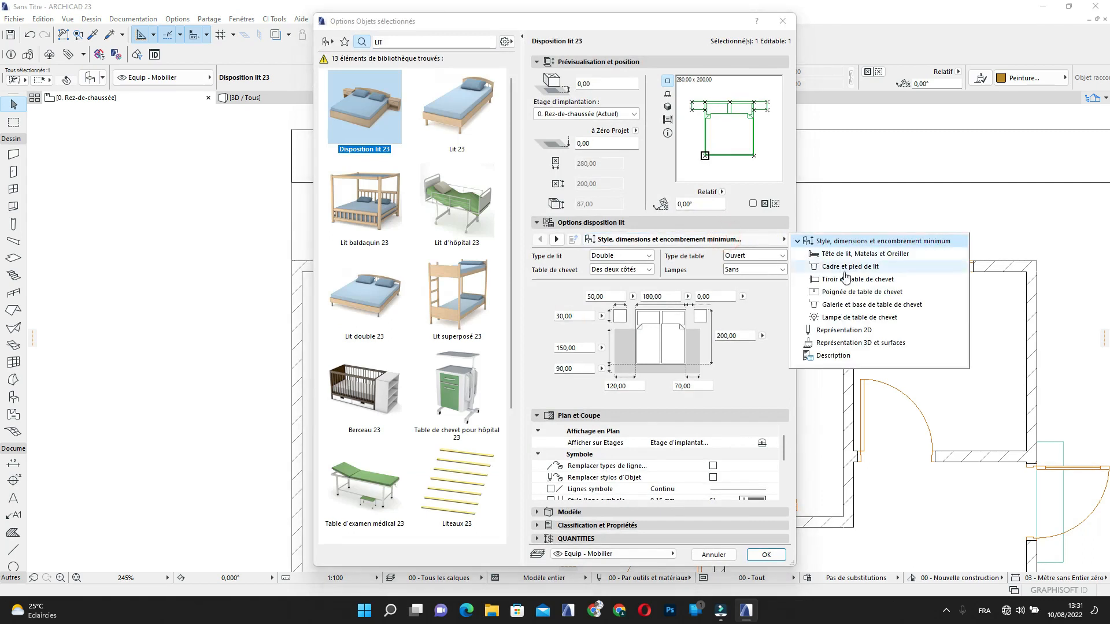
left_click(860, 330)
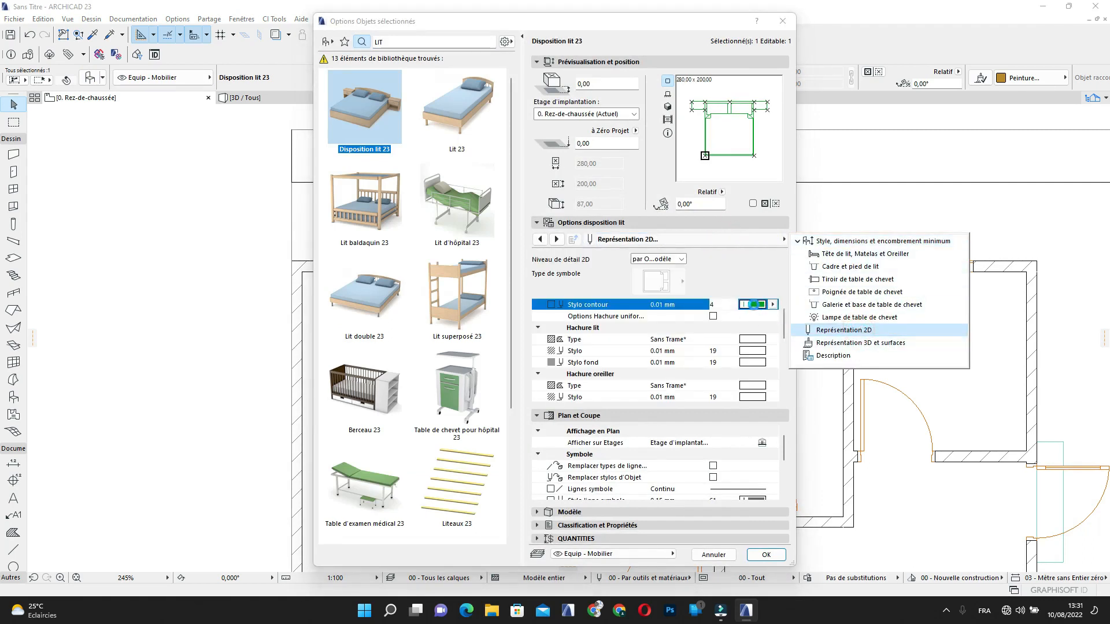
left_click(755, 305)
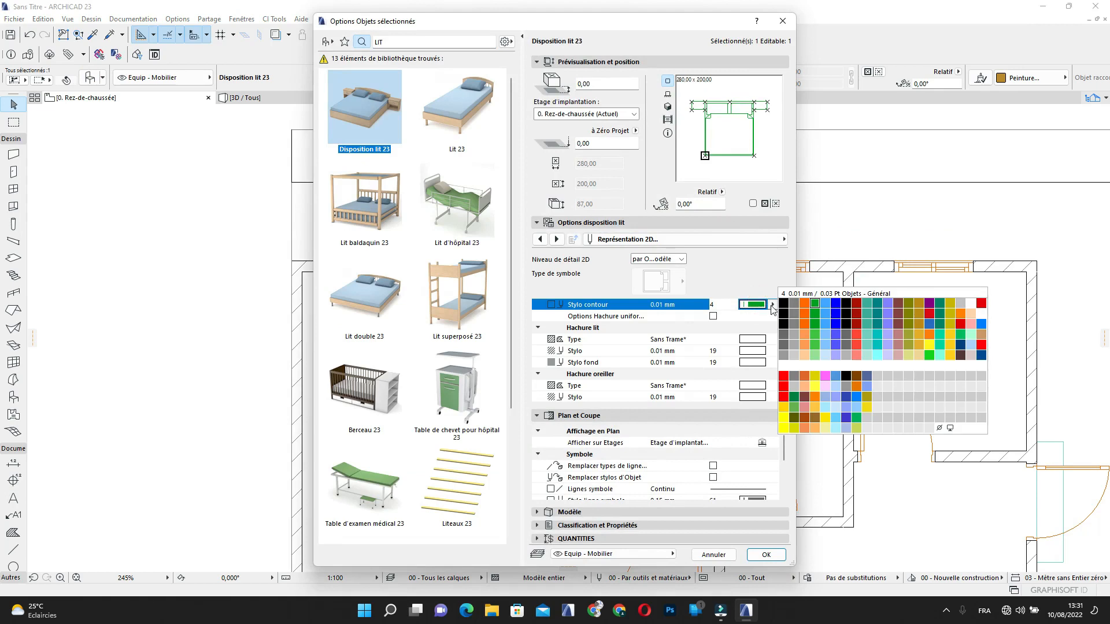
left_click(786, 334)
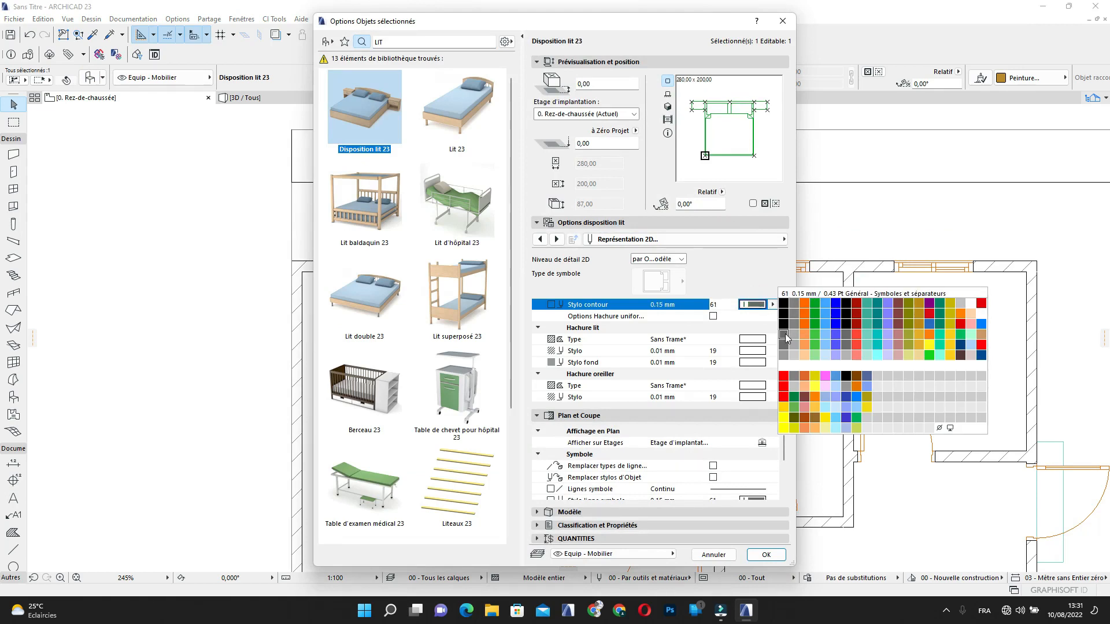
left_click(786, 334)
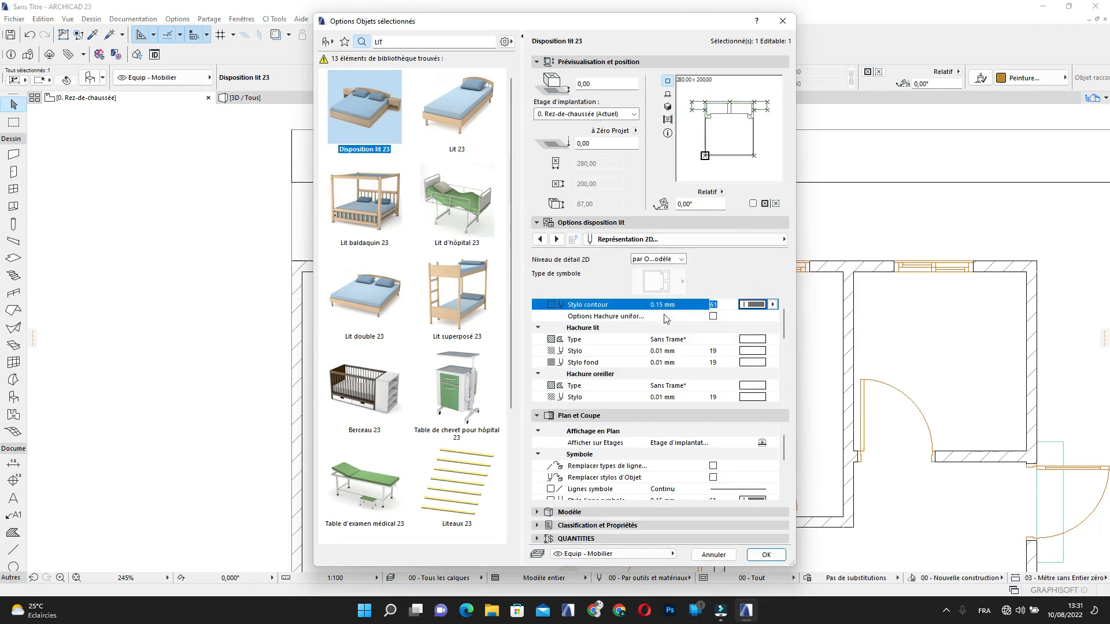
left_click(768, 556)
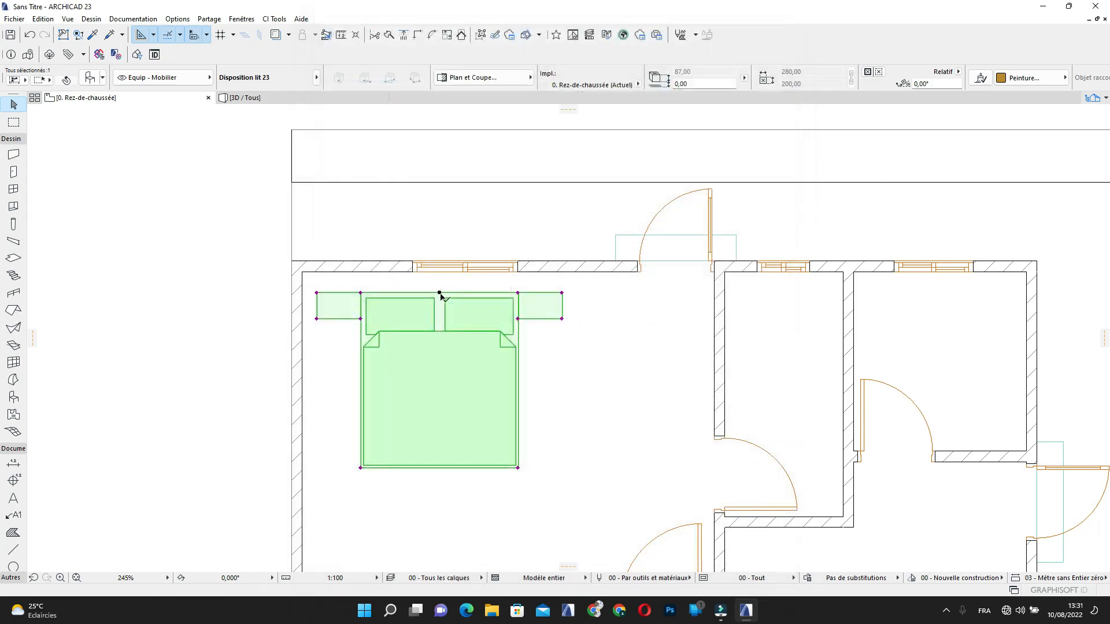
Move the bed with bedside tables up almost against the upper bedroom wall and deselect it
scroll(441, 296, "up", 2)
left_click_drag(445, 294, 442, 267)
scroll(410, 267, "down", 3)
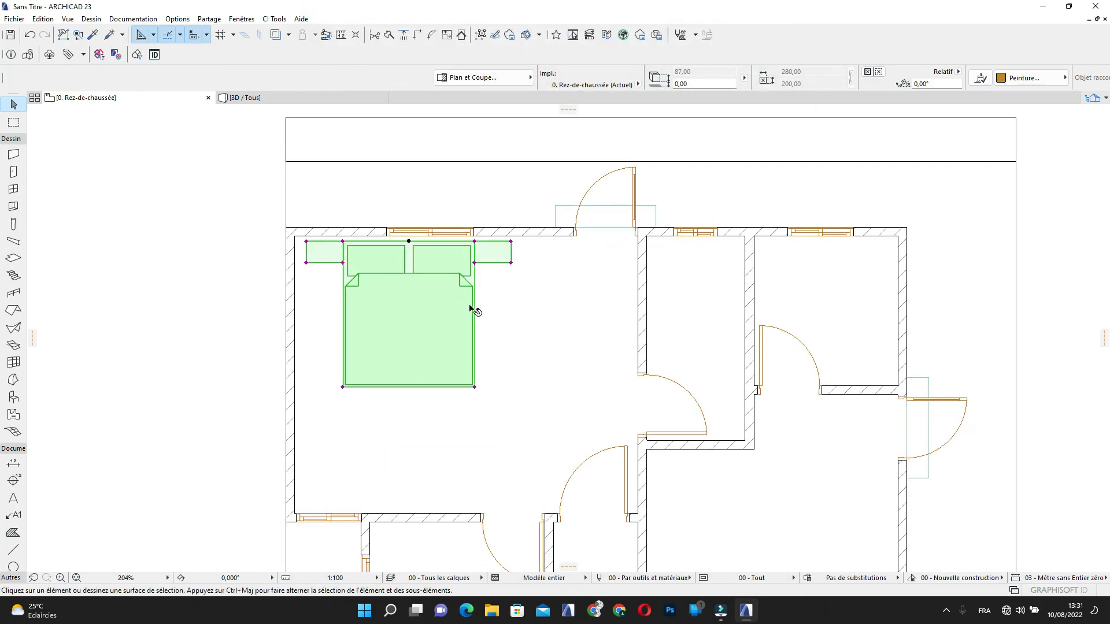
key("Escape")
Choose the Lit double 23 library object as the default for furnishing the second bedroom
scroll(471, 310, "down", 2)
middle_click_drag(458, 335, 464, 292)
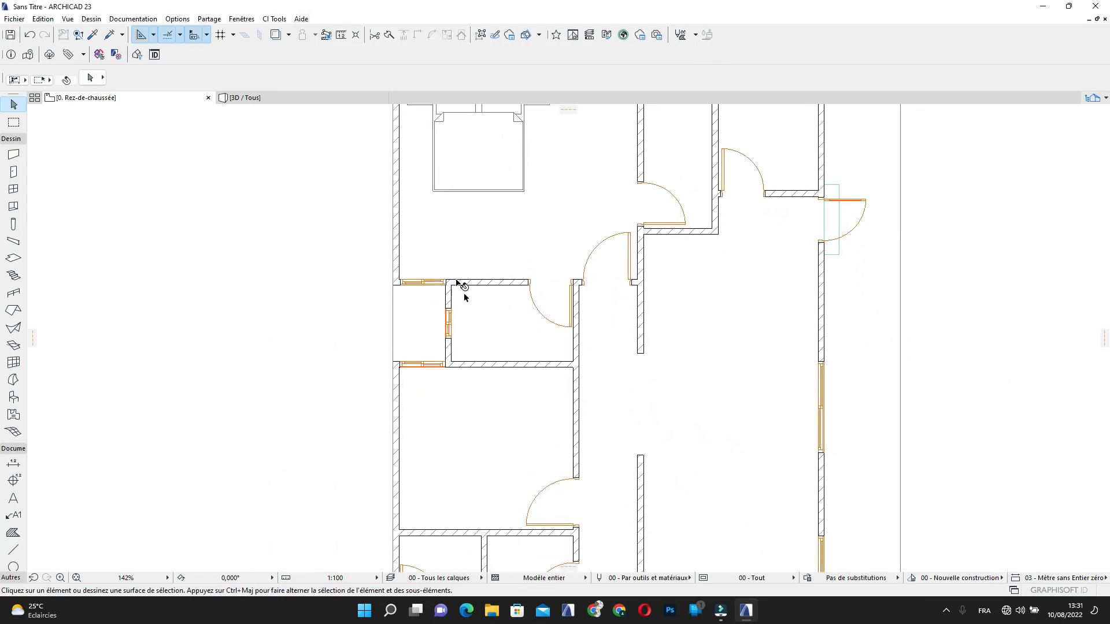
scroll(499, 261, "down", 2)
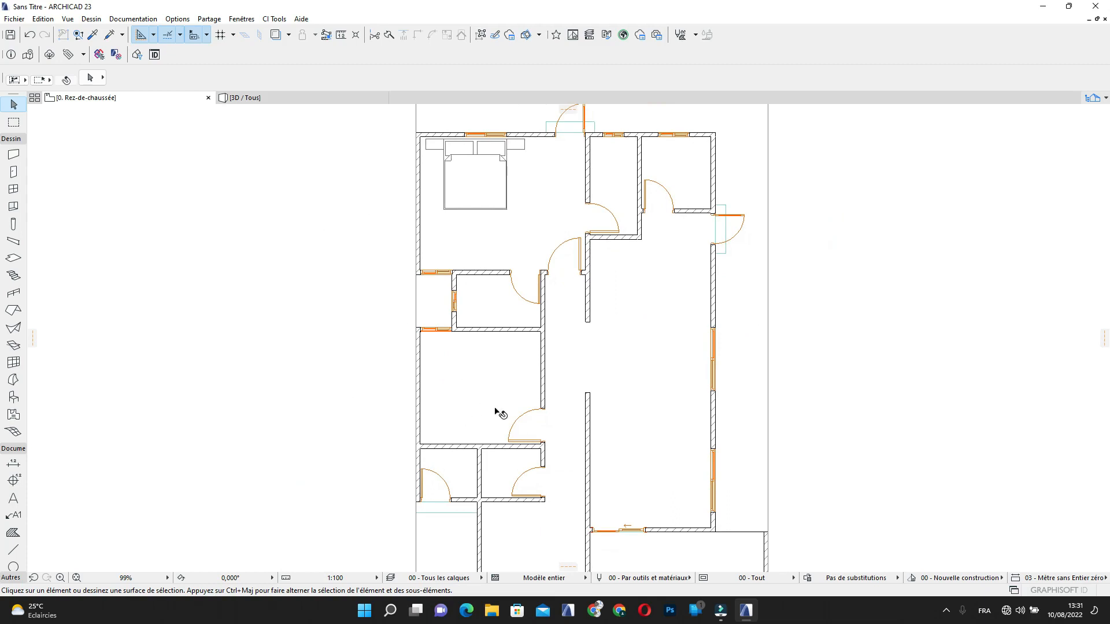
middle_click_drag(485, 383, 470, 299)
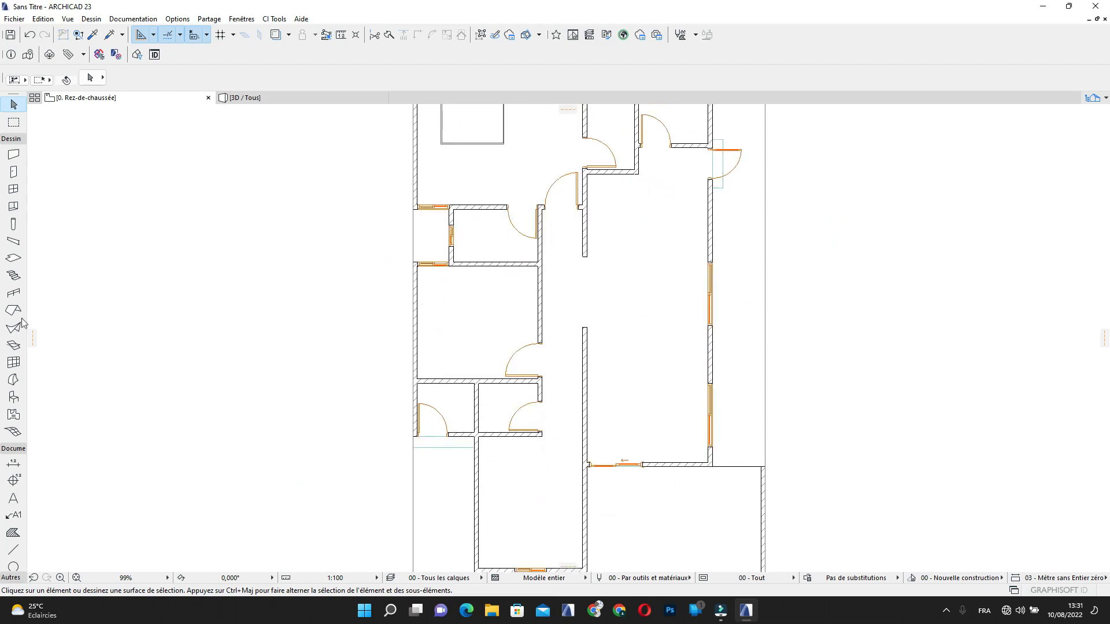
left_click(13, 397)
left_click(85, 80)
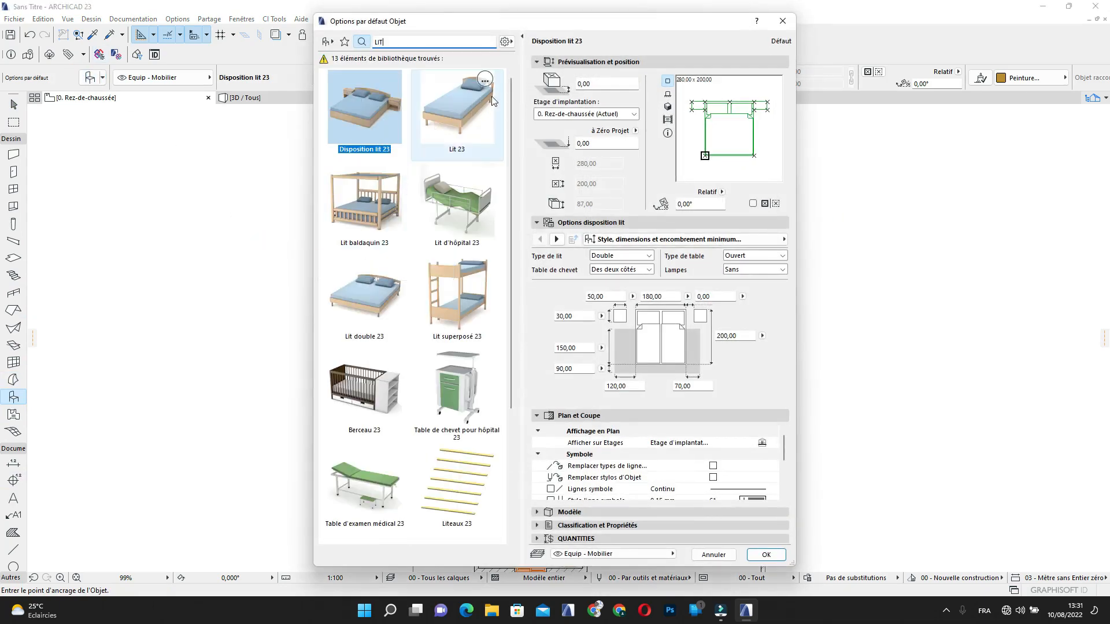
left_click(378, 303)
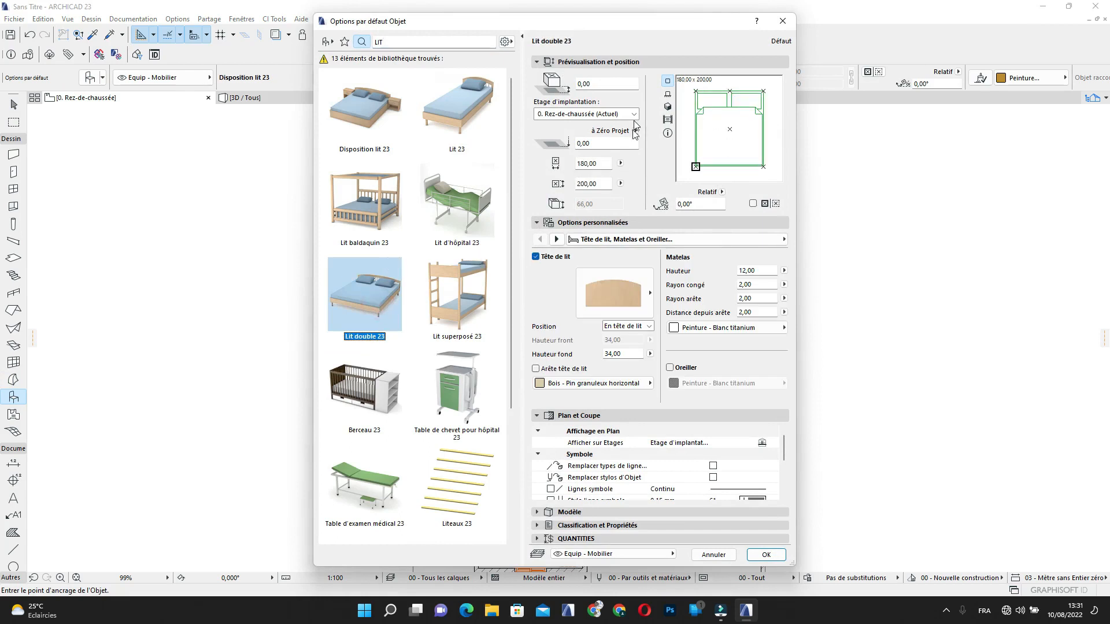
Set the new double bed's 2D contour pen to 61 (0.15 mm) and place it in the second bedroom on the left side of the plan
left_click(711, 240)
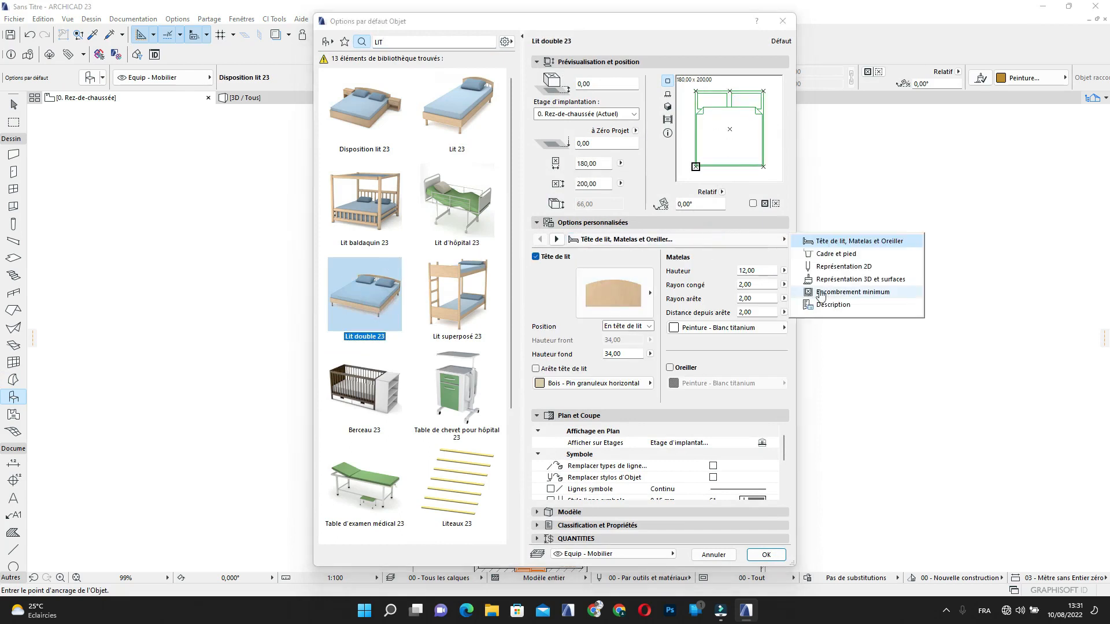
left_click(843, 269)
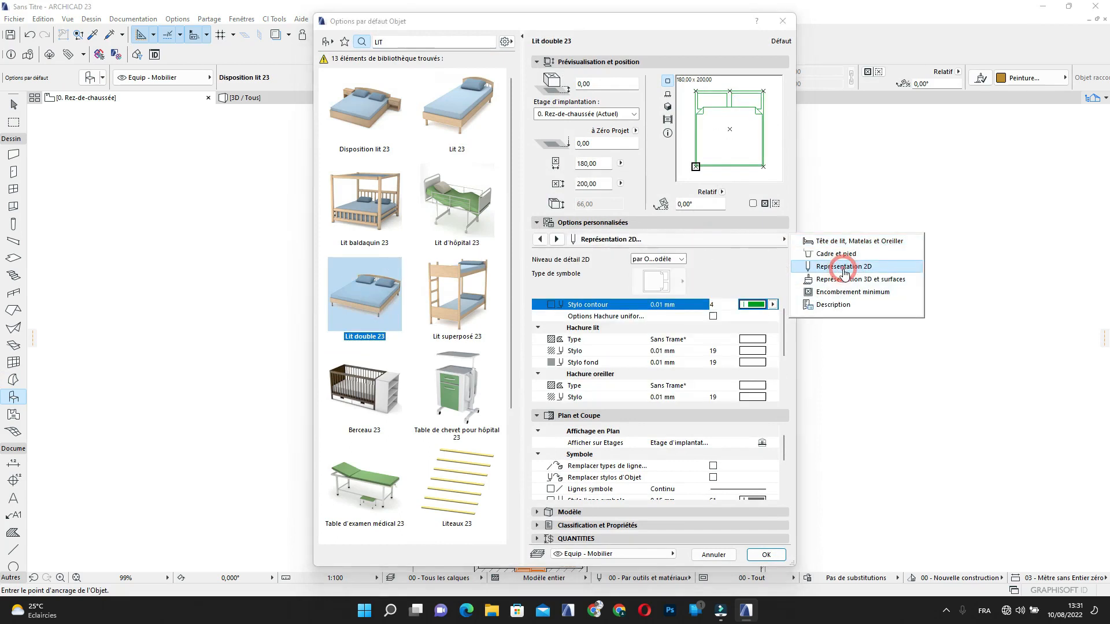
left_click(754, 305)
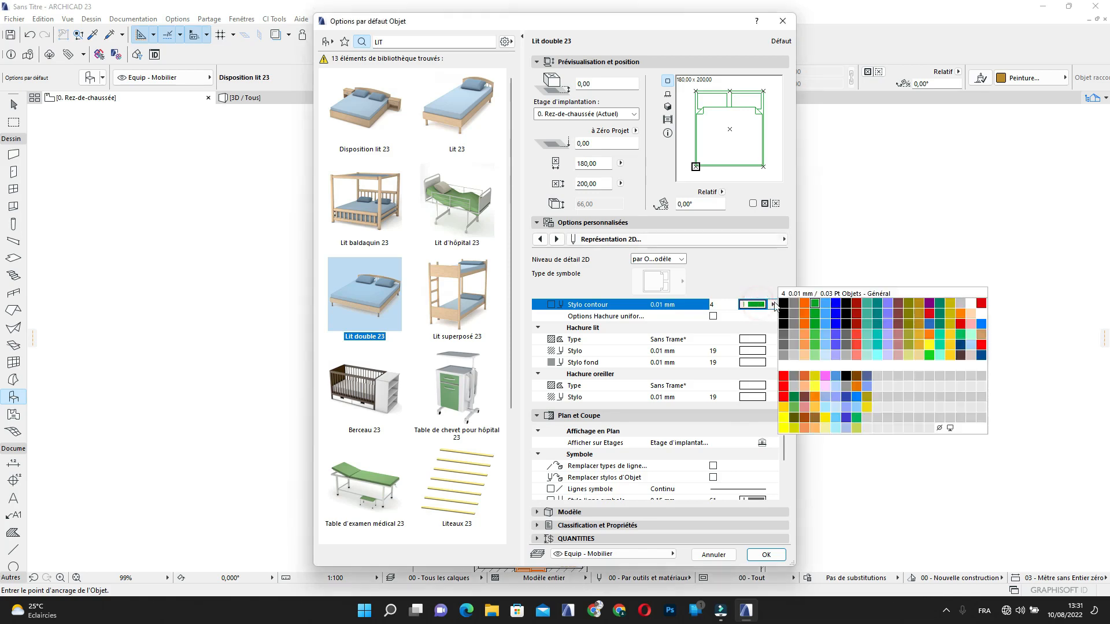
left_click(784, 335)
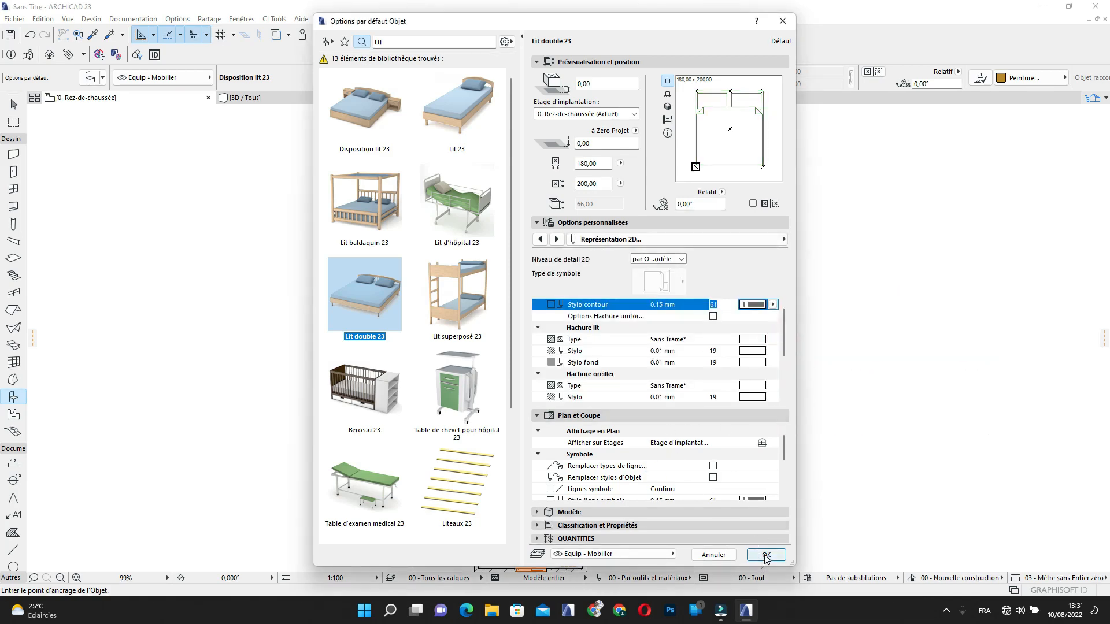
left_click(765, 555)
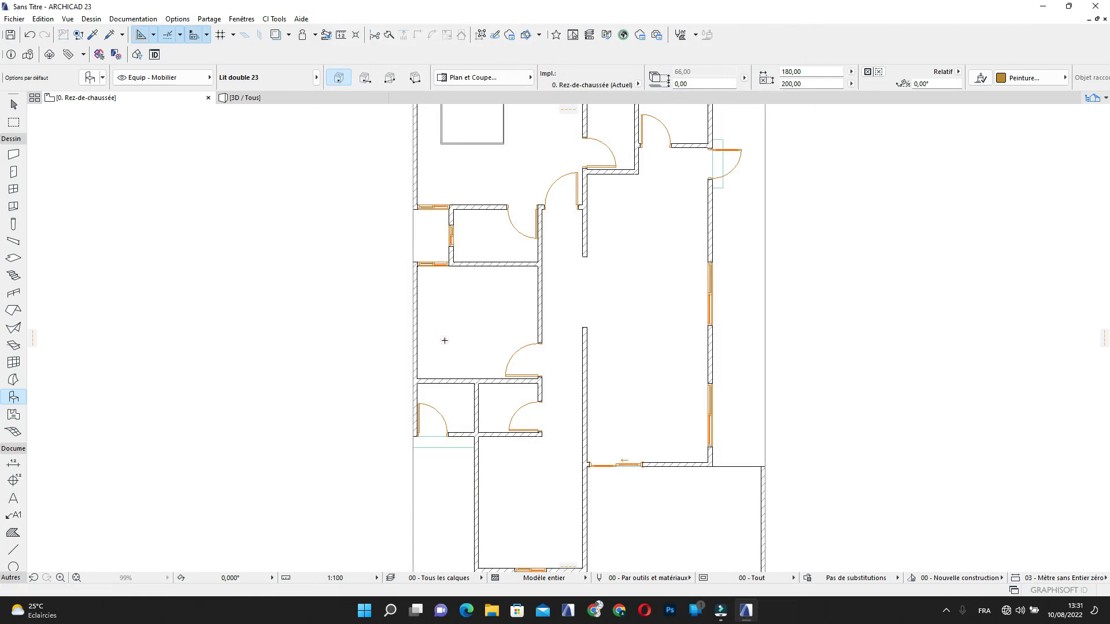
key("Escape")
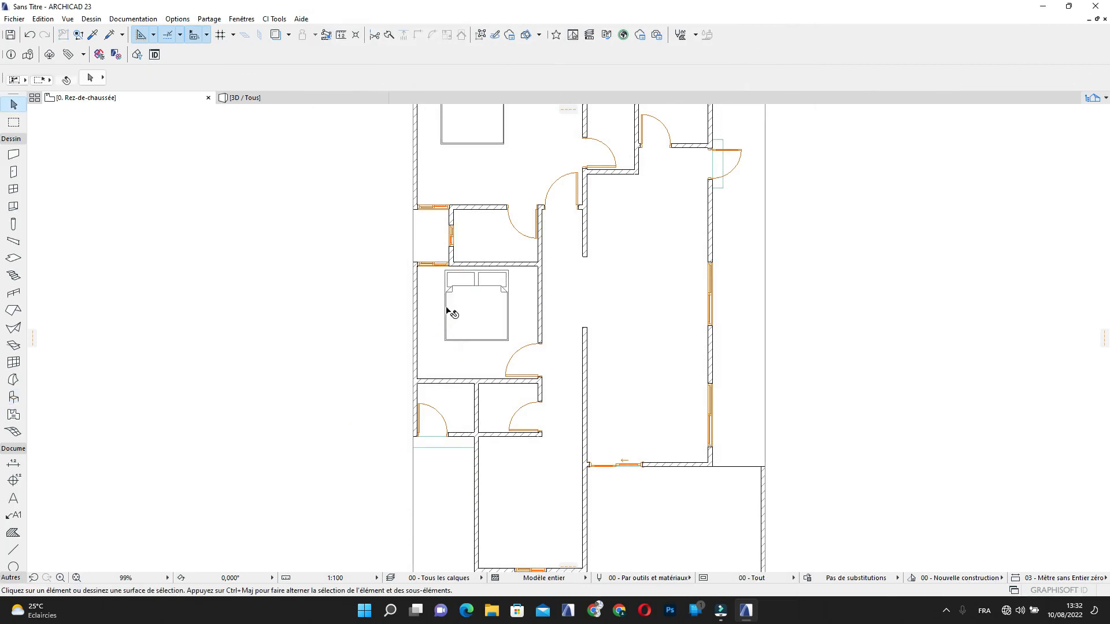
Rotate the second bedroom's double bed 90° counterclockwise about its centre so the headboard faces the left wall
left_click(473, 291)
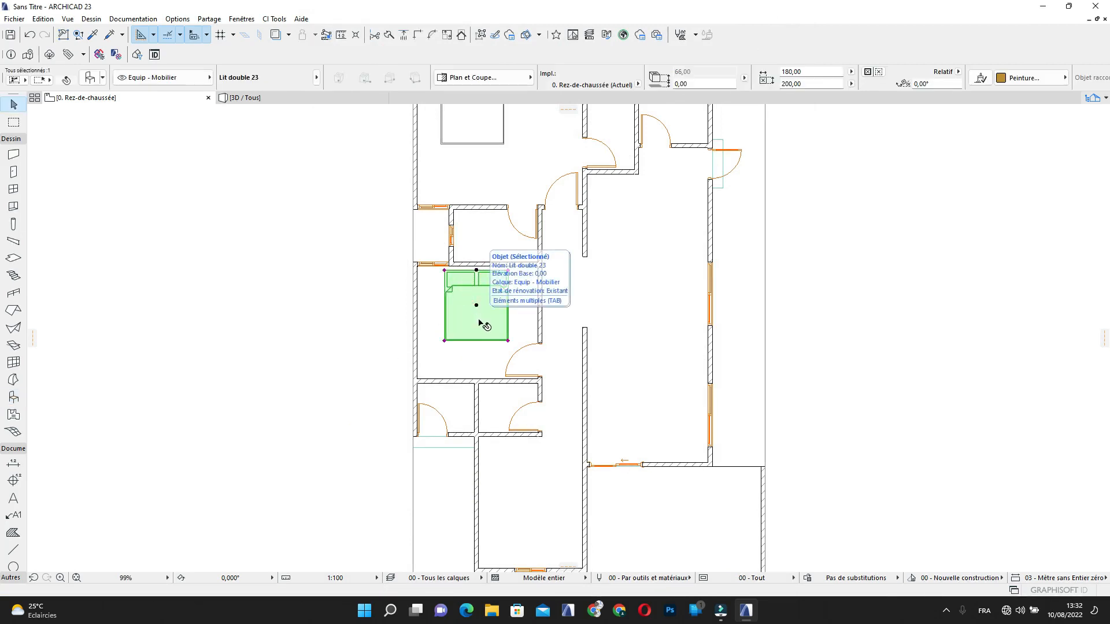
key("ctrl+e")
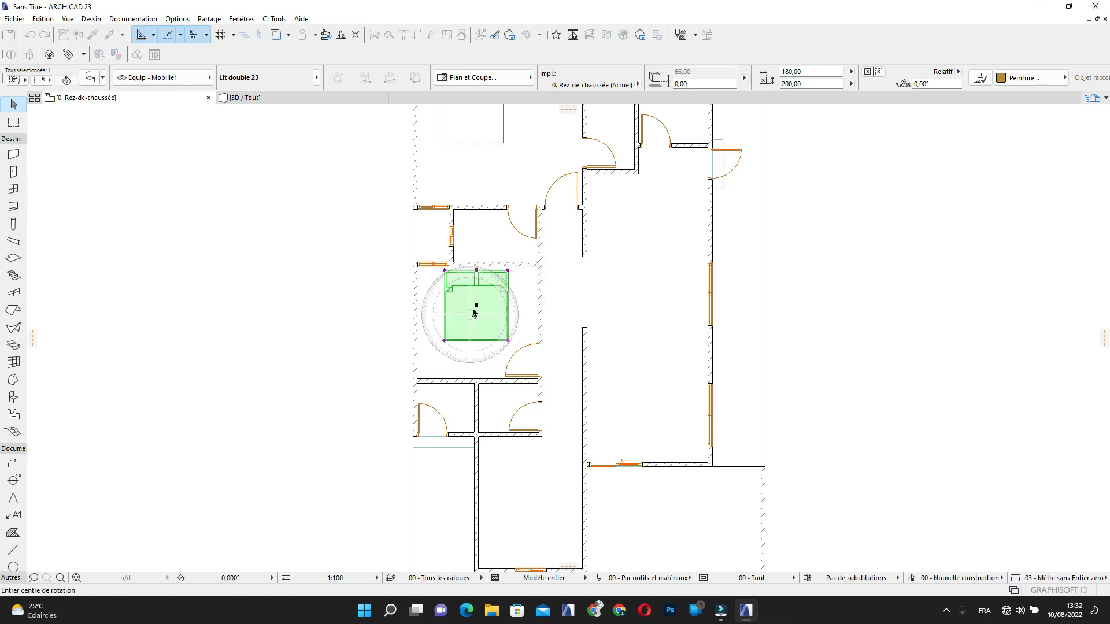
left_click(476, 304)
left_click(560, 305)
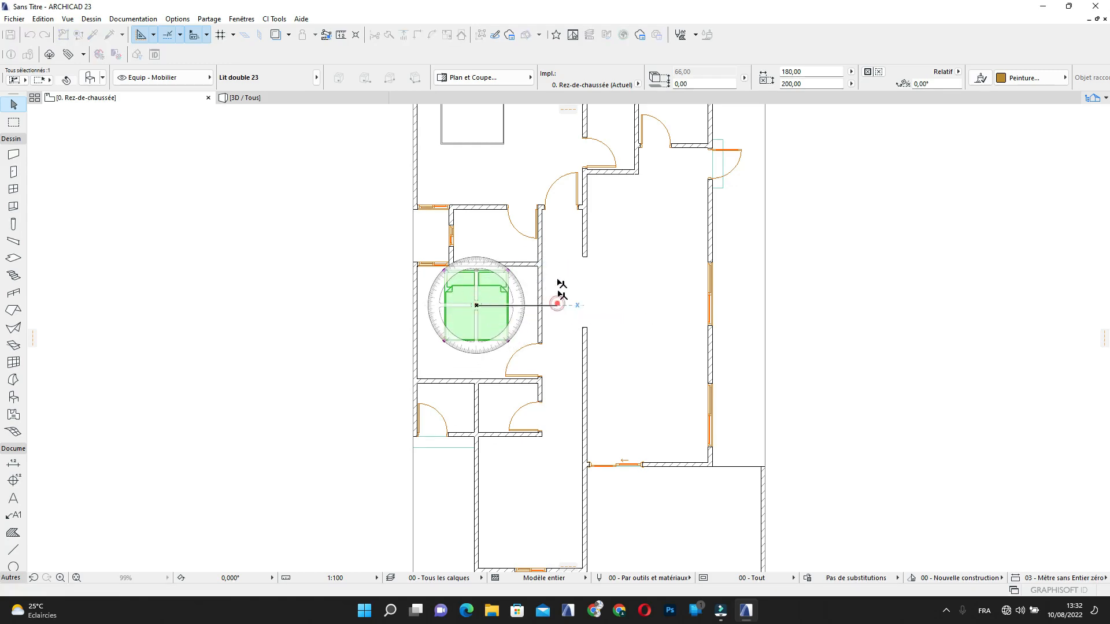
left_click(477, 215)
Move the rotated double bed by its headboard midpoint until it touches the inner face of the left wall
scroll(462, 331, "up", 3)
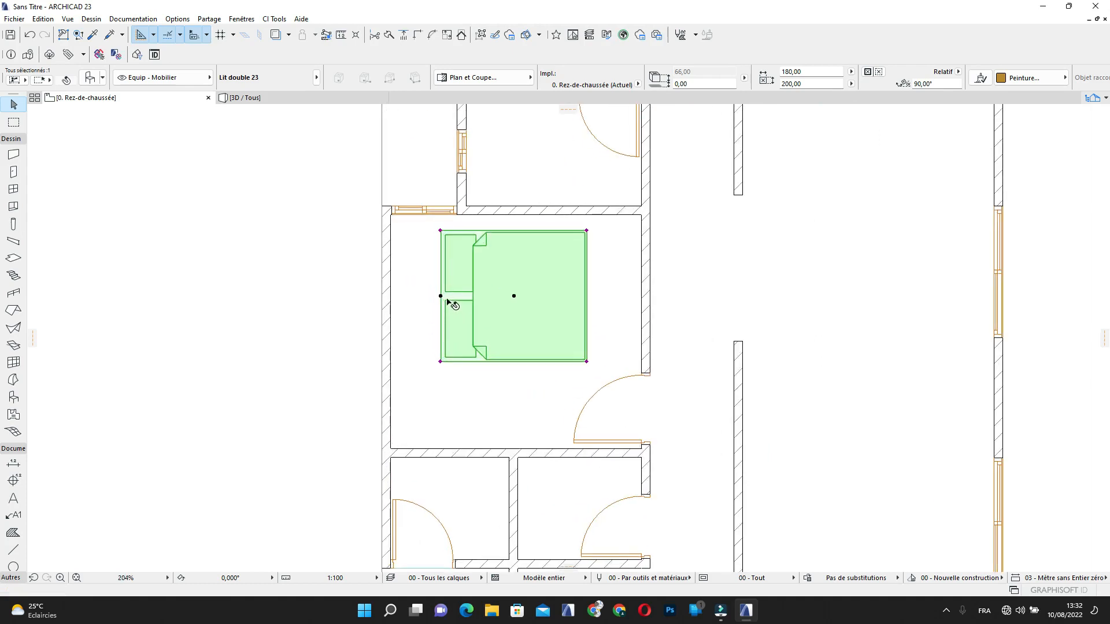
left_click(441, 298)
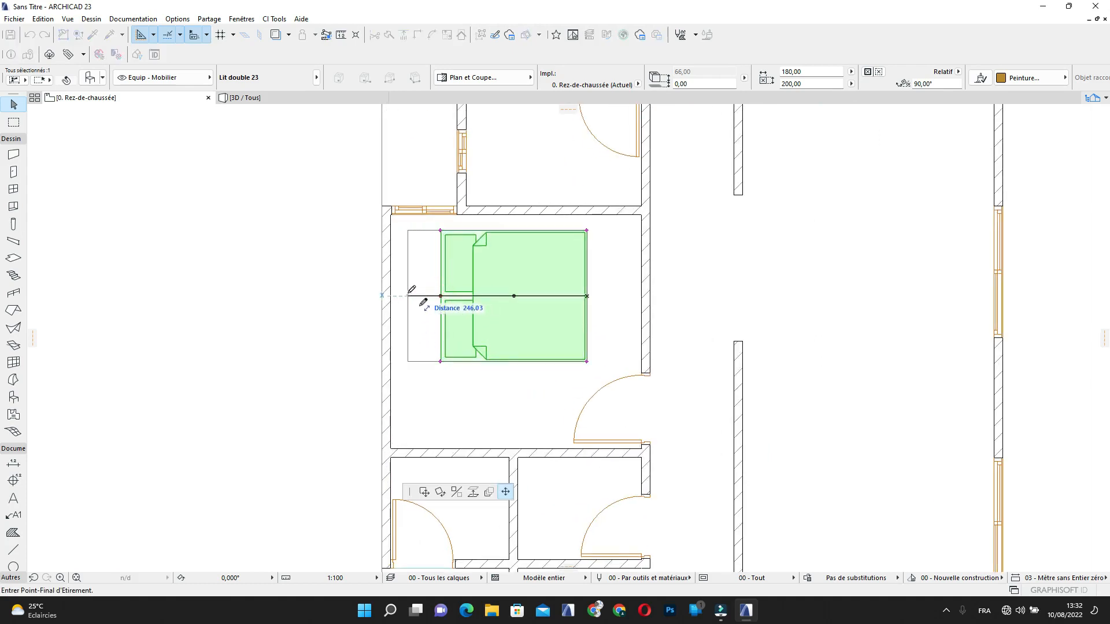
left_click(425, 492)
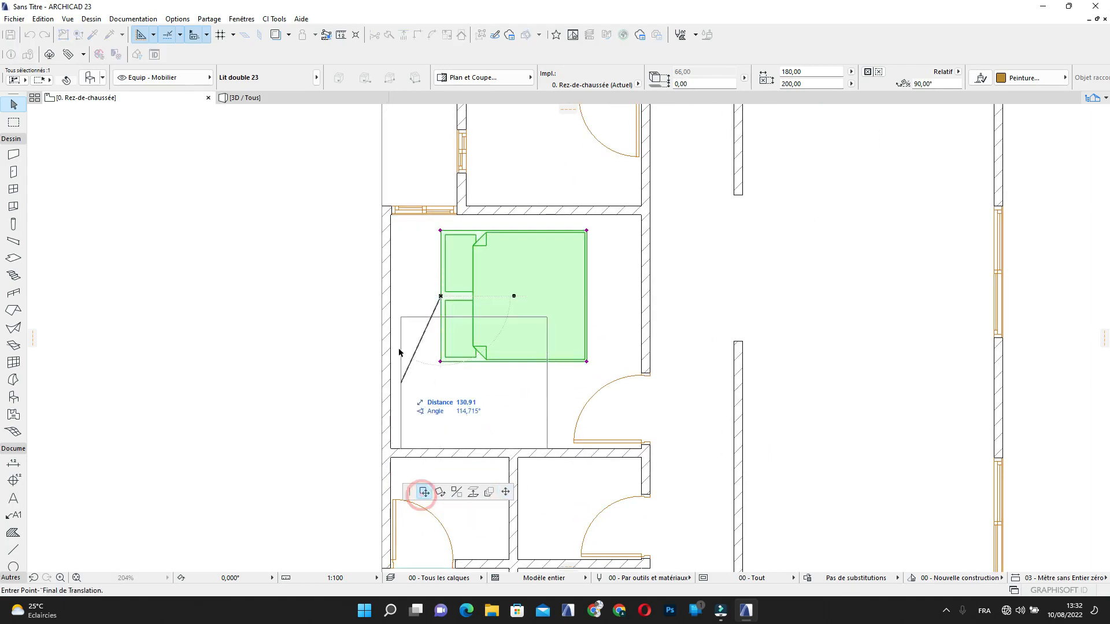
left_click(395, 297)
Move the double bed away from the left wall by a distance of 10
scroll(393, 300, "up", 2)
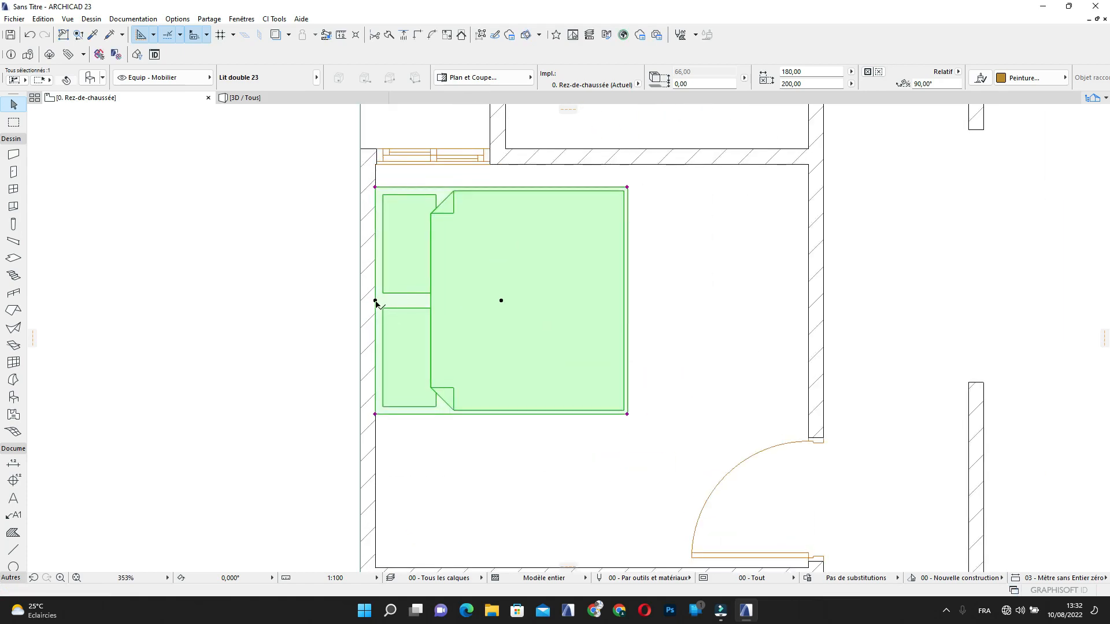
left_click(383, 303)
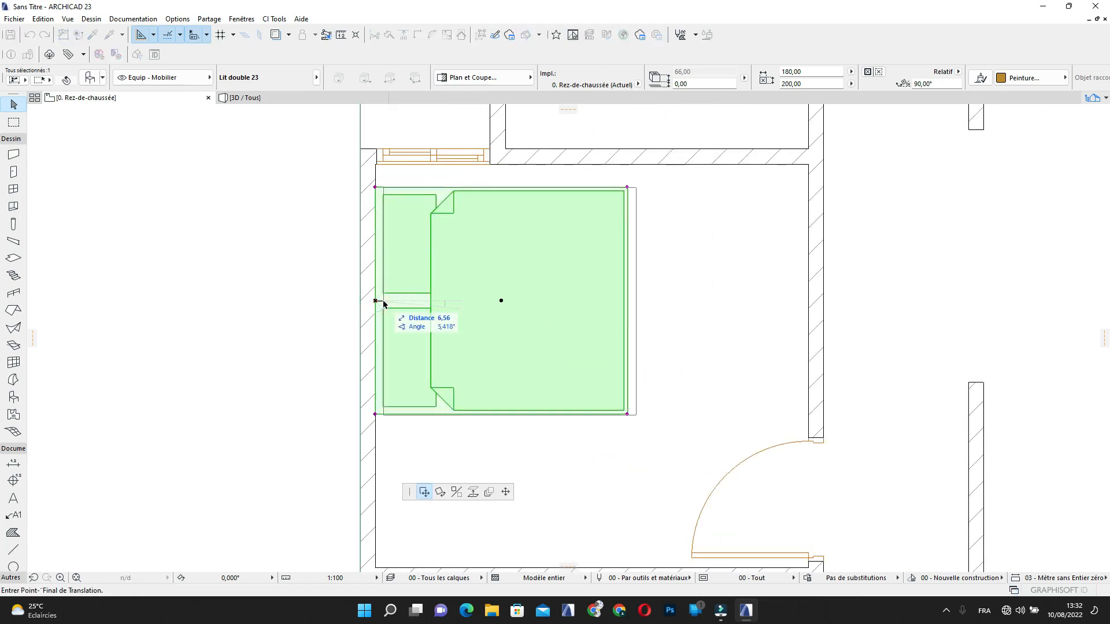
type("10")
key("Return")
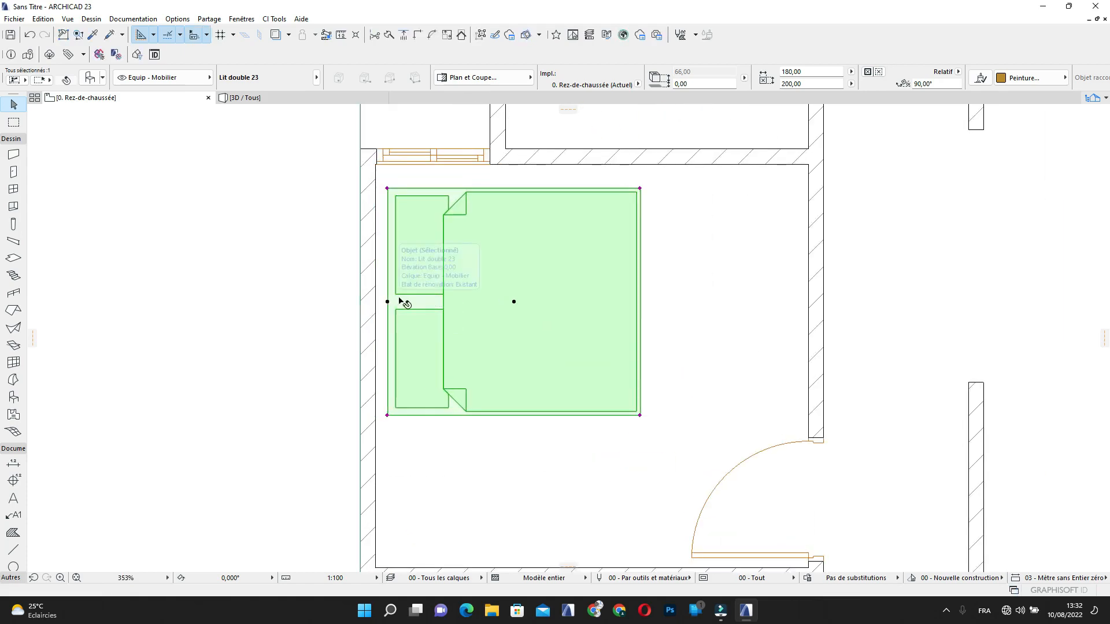
key("Escape")
scroll(506, 277, "down", 3)
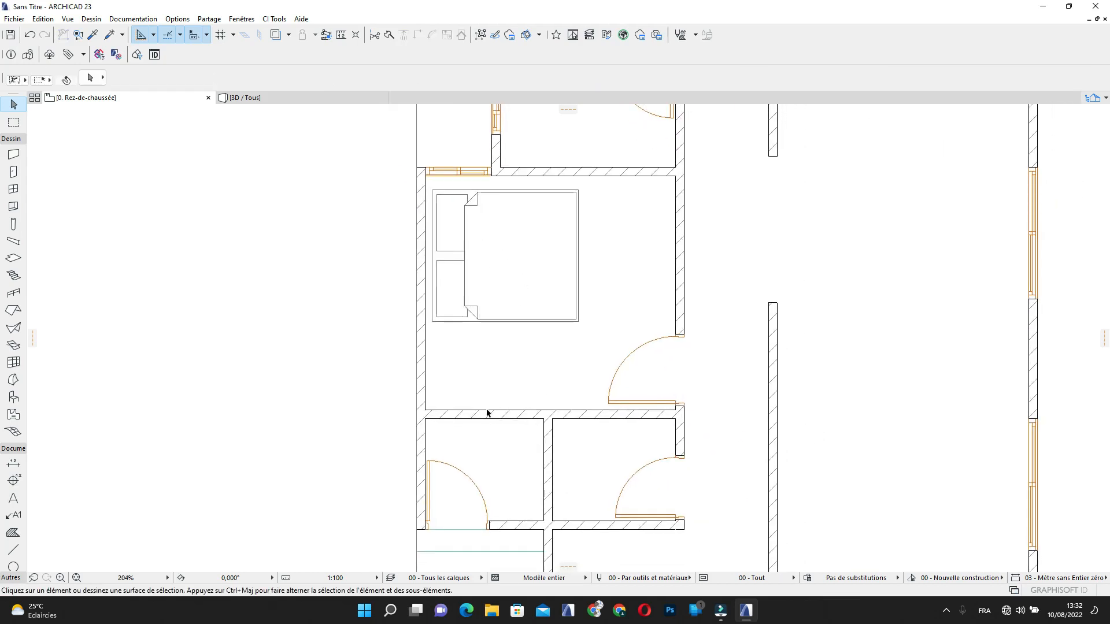
scroll(552, 416, "up", 2)
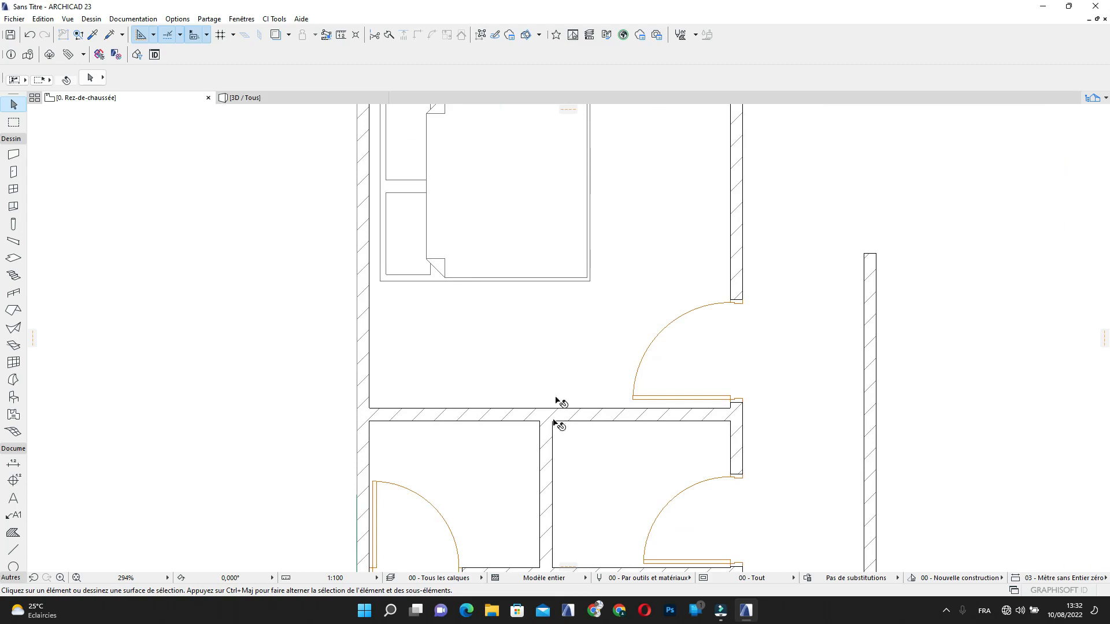
left_click(549, 432)
left_click(541, 409)
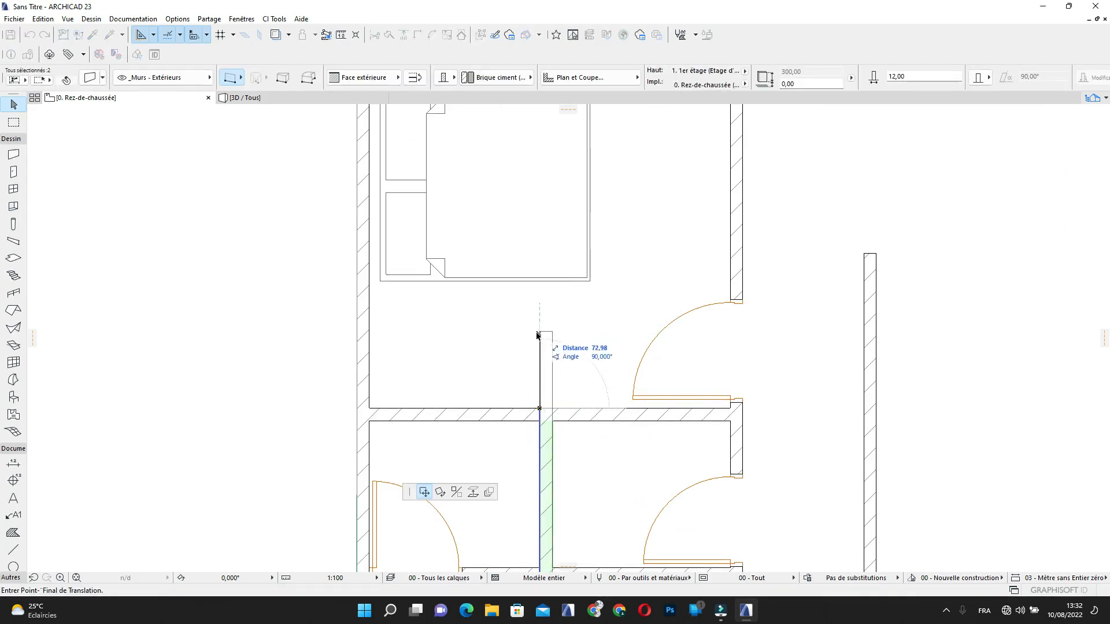
key("Escape")
key("Escape")
scroll(480, 412, "down", 1)
middle_click_drag(481, 412, 496, 453)
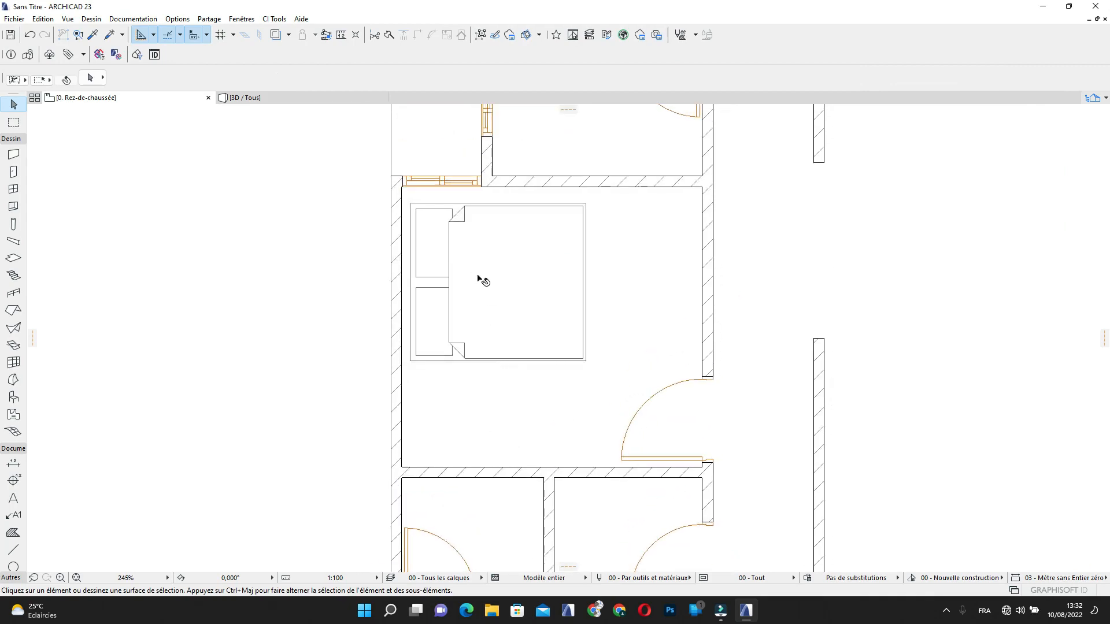
Move the second bedroom's double bed straight up toward the room's upper wall by a distance of 10
middle_click_drag(483, 281, 471, 335)
left_click(467, 334)
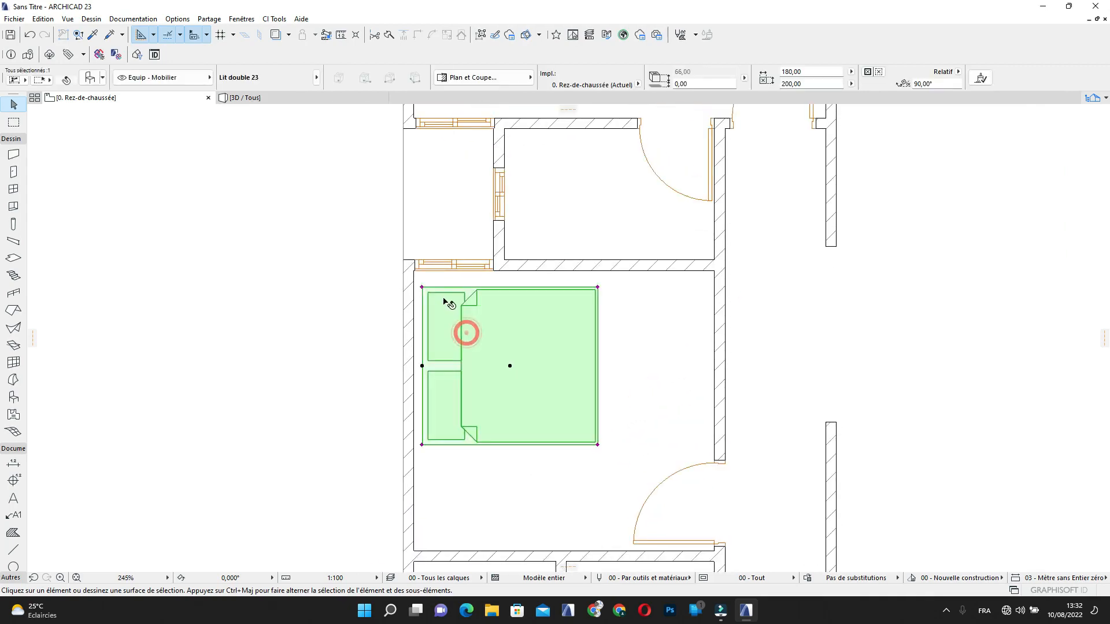
left_click(489, 286)
key("Escape")
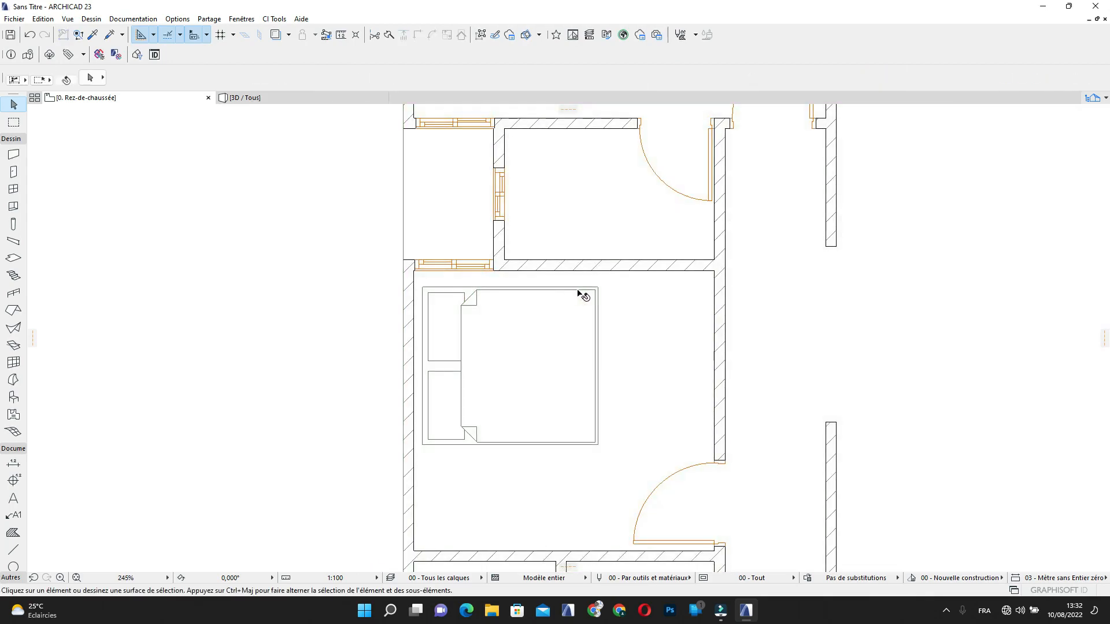
left_click(596, 291)
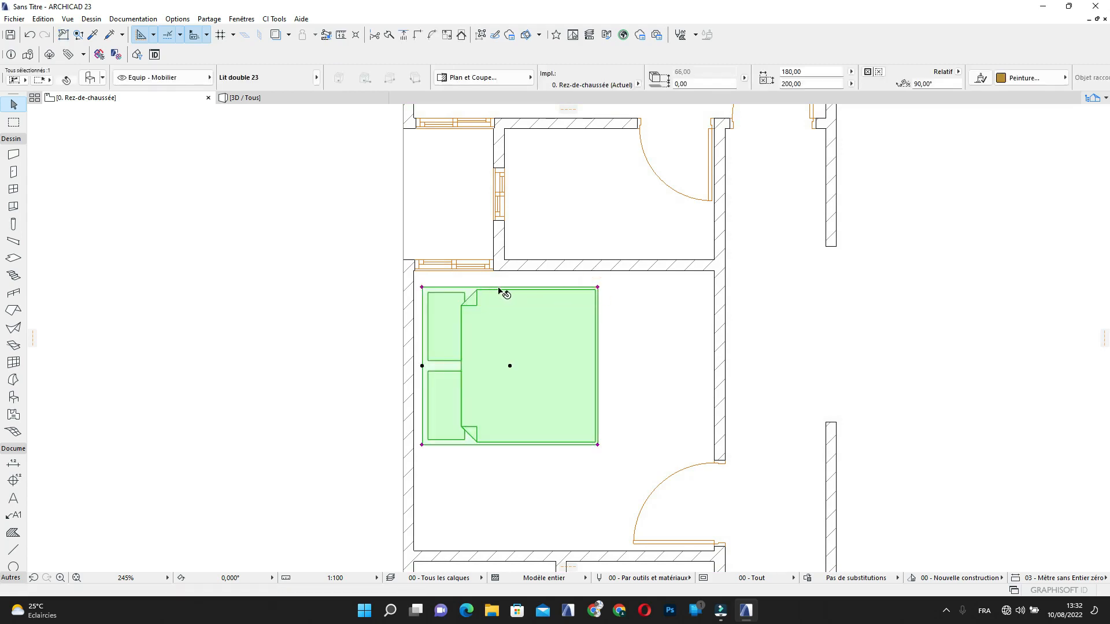
left_click(510, 368)
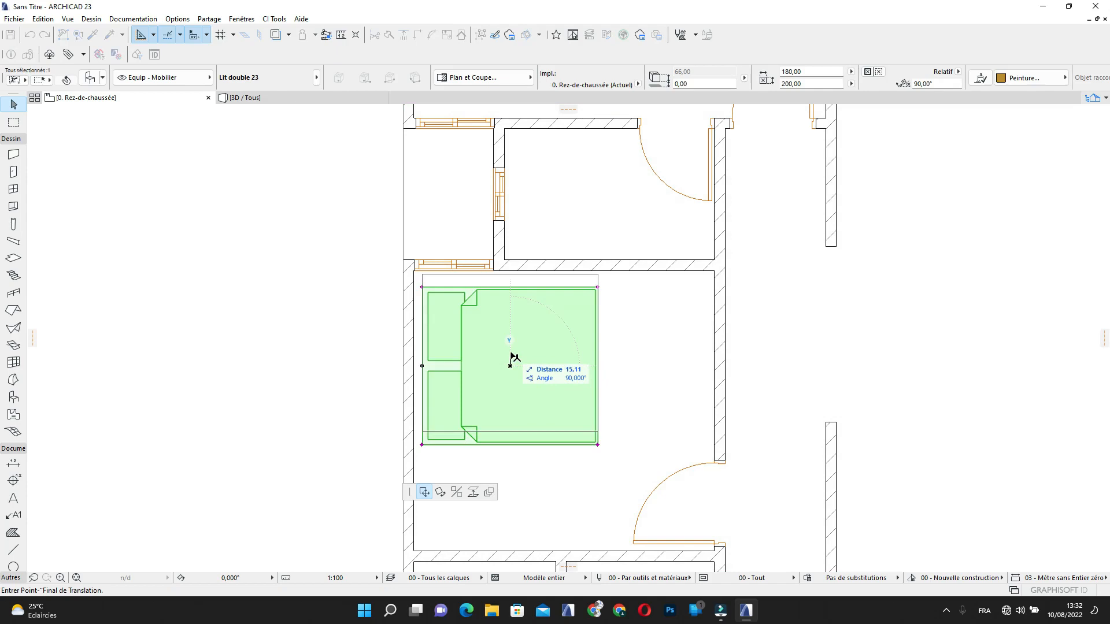
type("10")
key("Return")
left_click(544, 203)
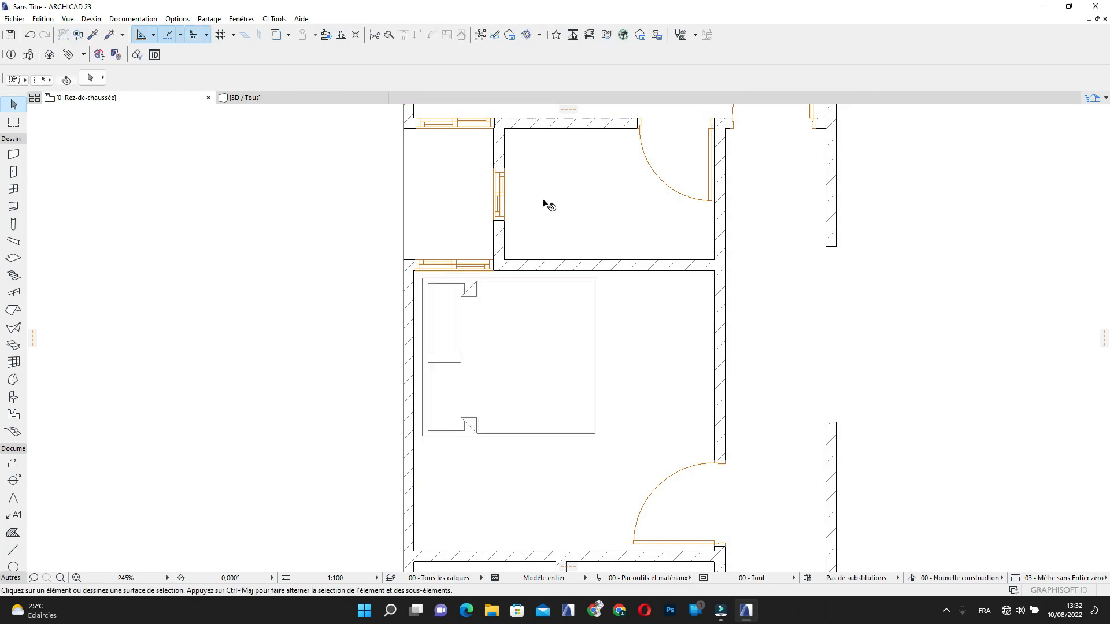
Place a copy of the second bedroom's double bed in the lower room, above its window
scroll(556, 355, "down", 6)
scroll(564, 357, "up", 1)
middle_click_drag(575, 347, 535, 277)
middle_click_drag(542, 390, 515, 324)
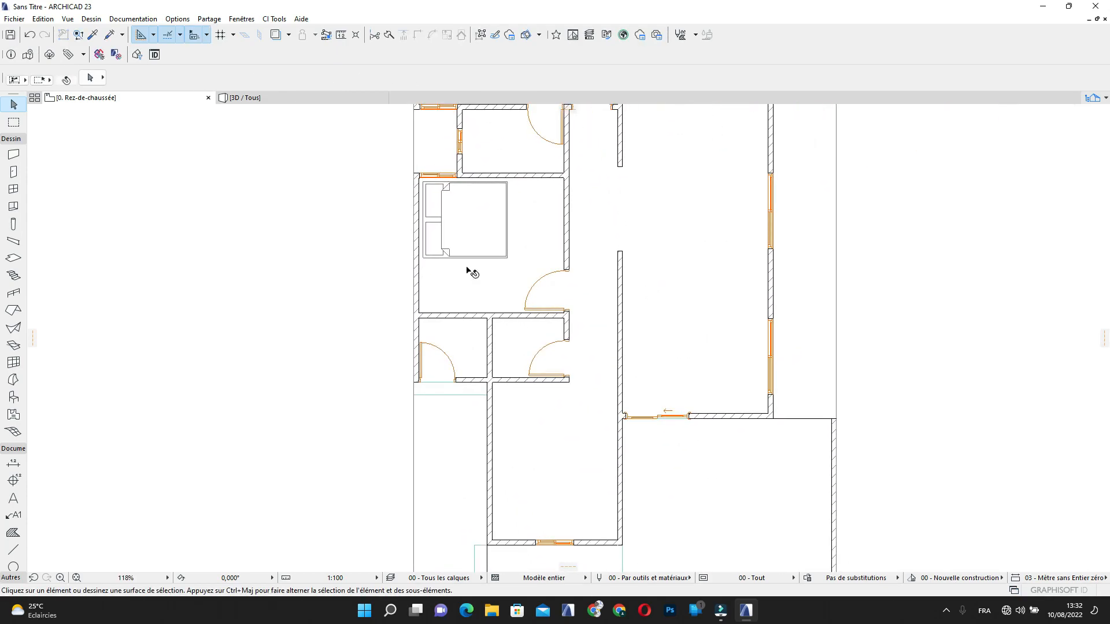
left_click(429, 257)
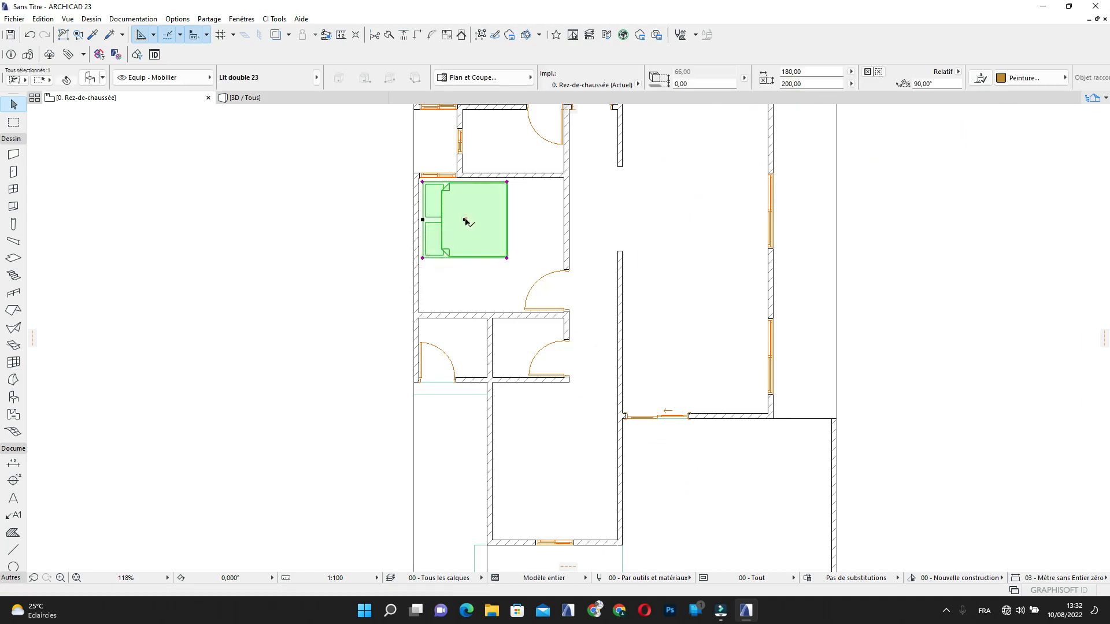
left_click_drag(465, 220, 549, 477)
Rotate the copied double bed 90° counterclockwise about its centre so the headboard faces the window wall
key("ctrl+e")
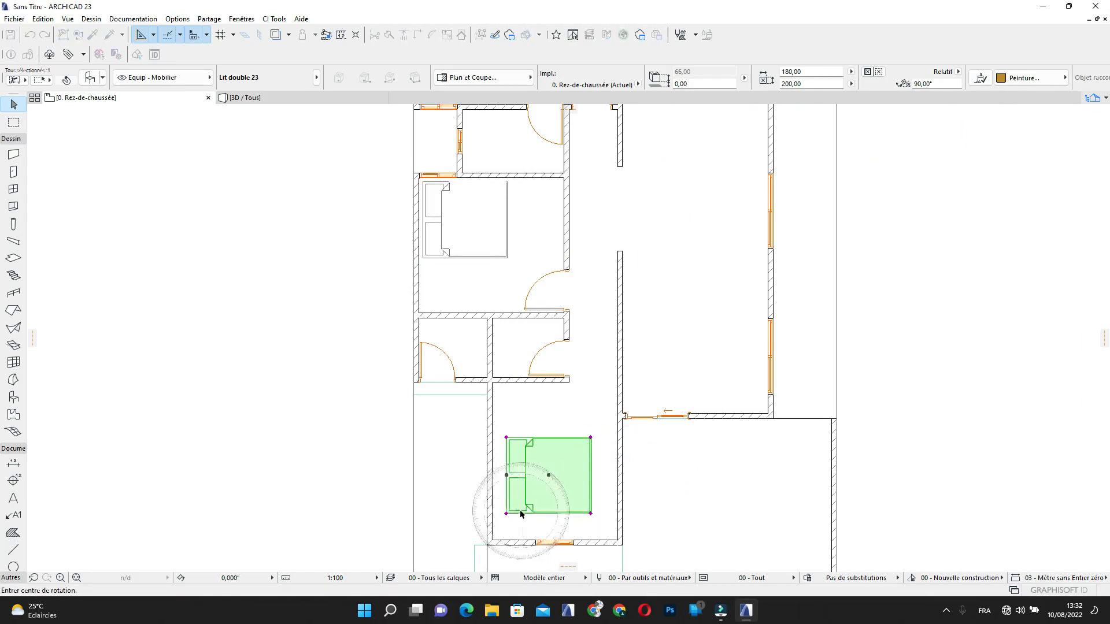
left_click(549, 475)
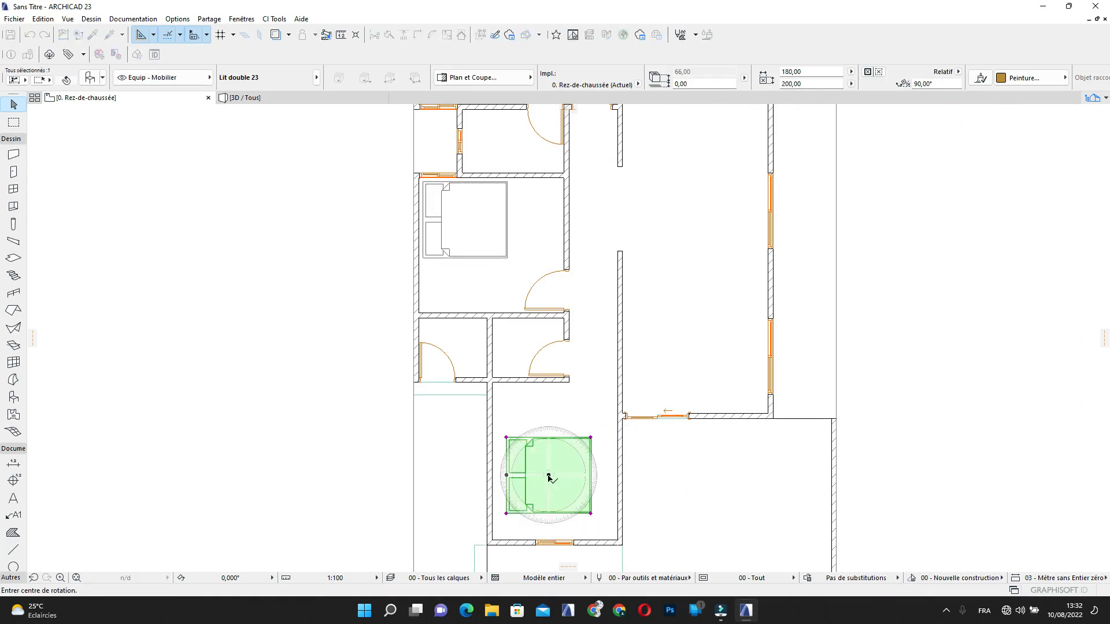
left_click(634, 475)
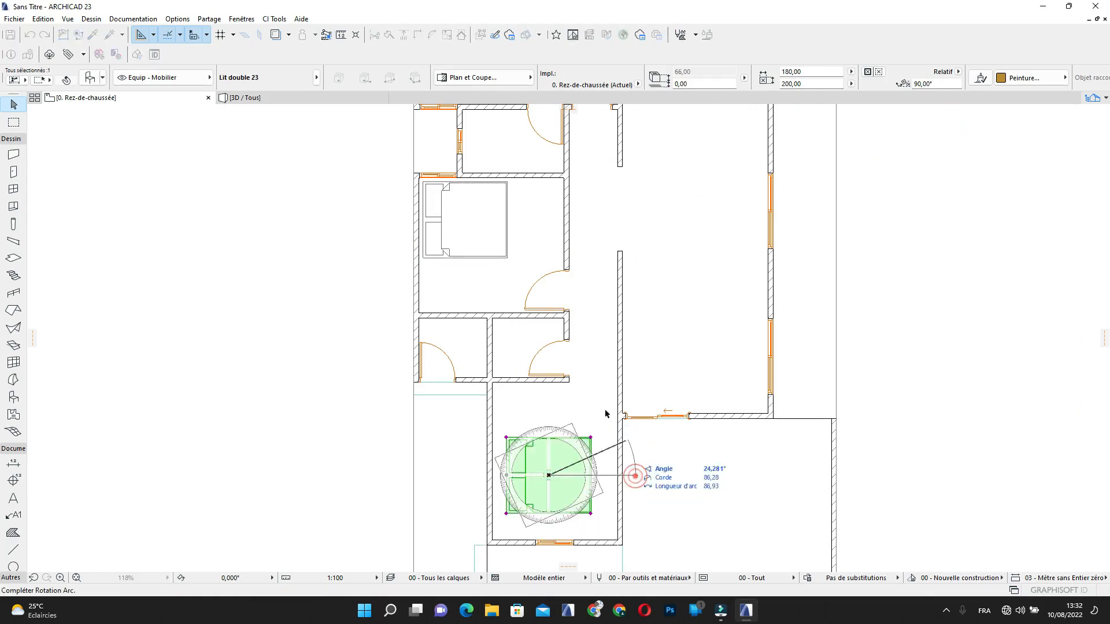
left_click(549, 381)
Move the rotated bed so its lower-left headboard corner meets the lower-left inner corner of the room
scroll(544, 504, "up", 1)
scroll(549, 516, "up", 1)
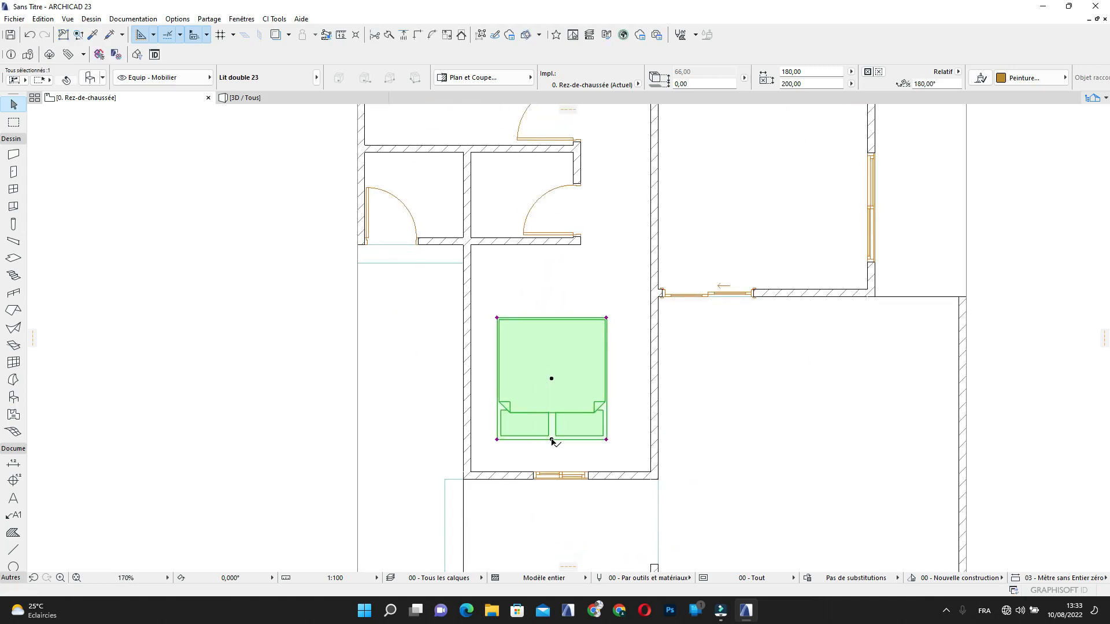
left_click(552, 440)
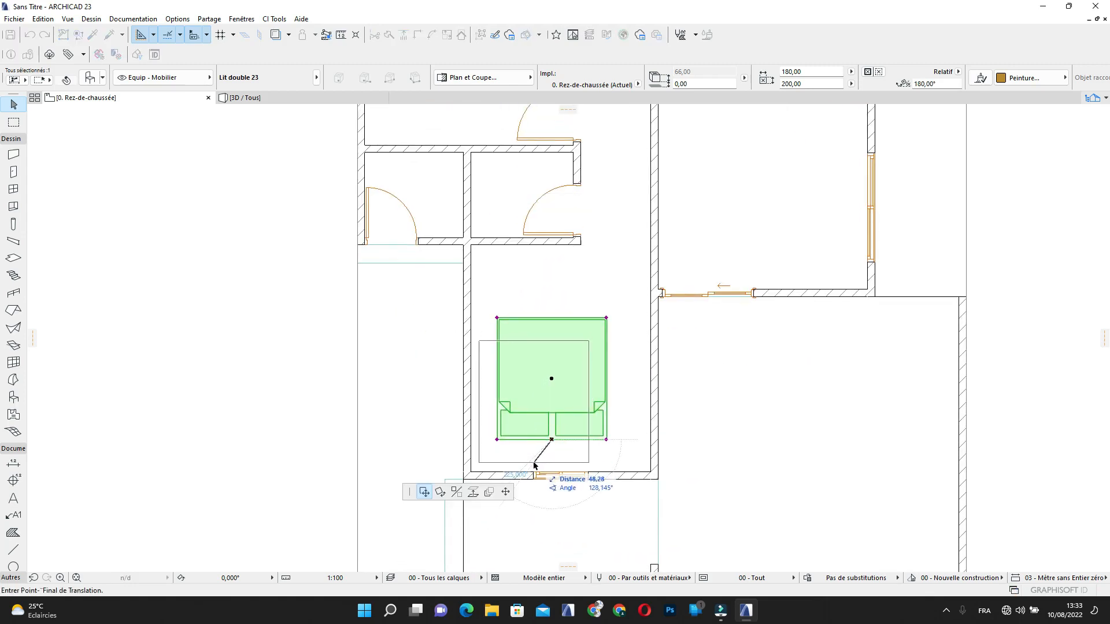
left_click(533, 462)
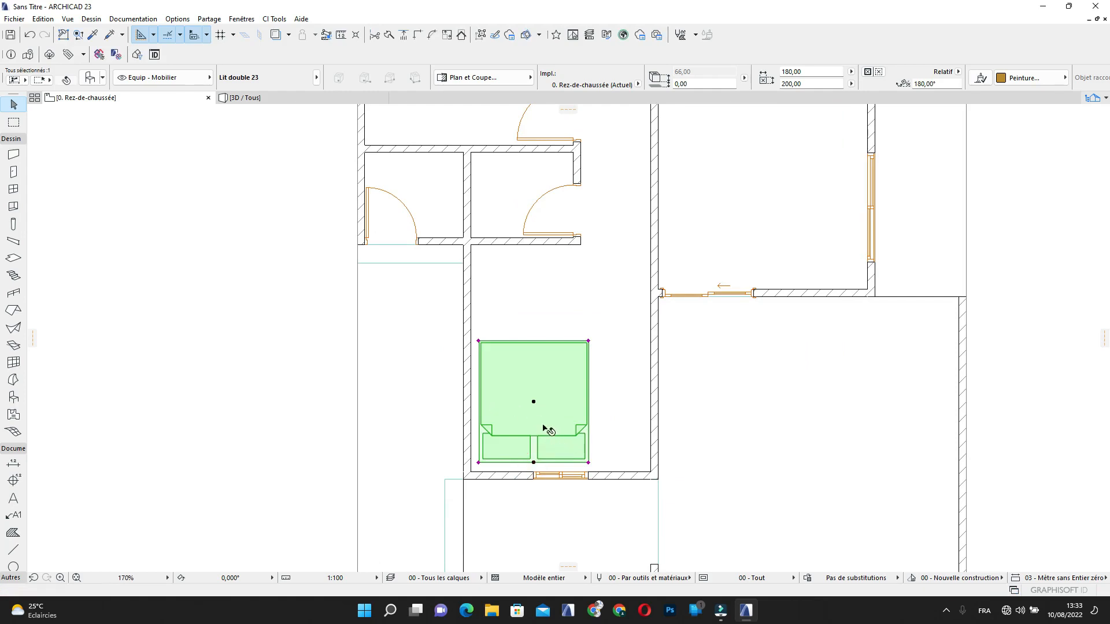
scroll(533, 465, "up", 5)
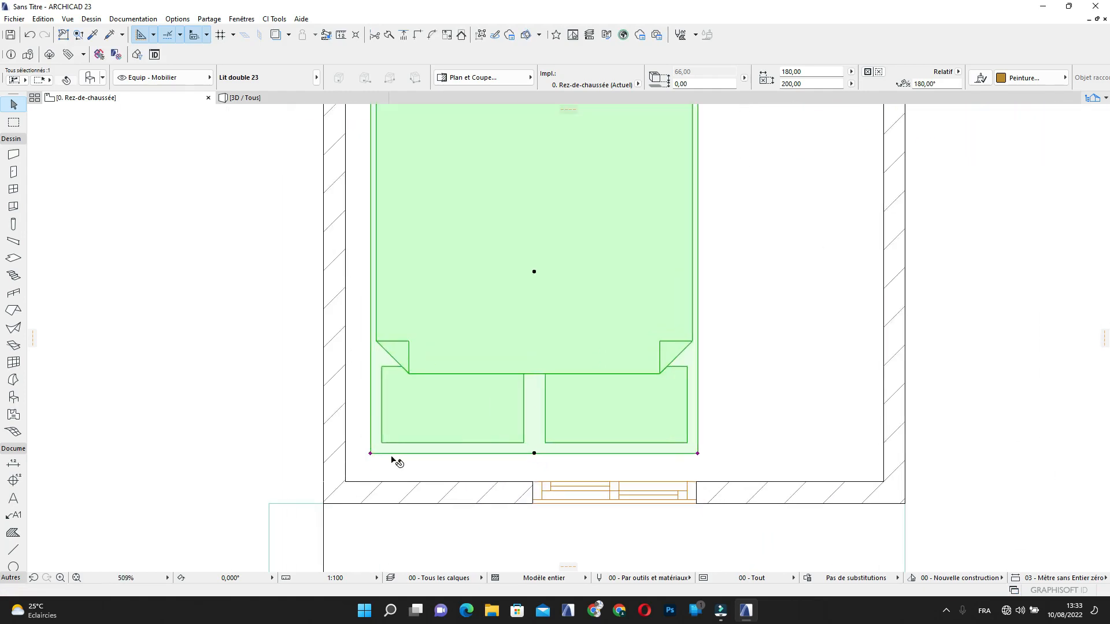
left_click(370, 453)
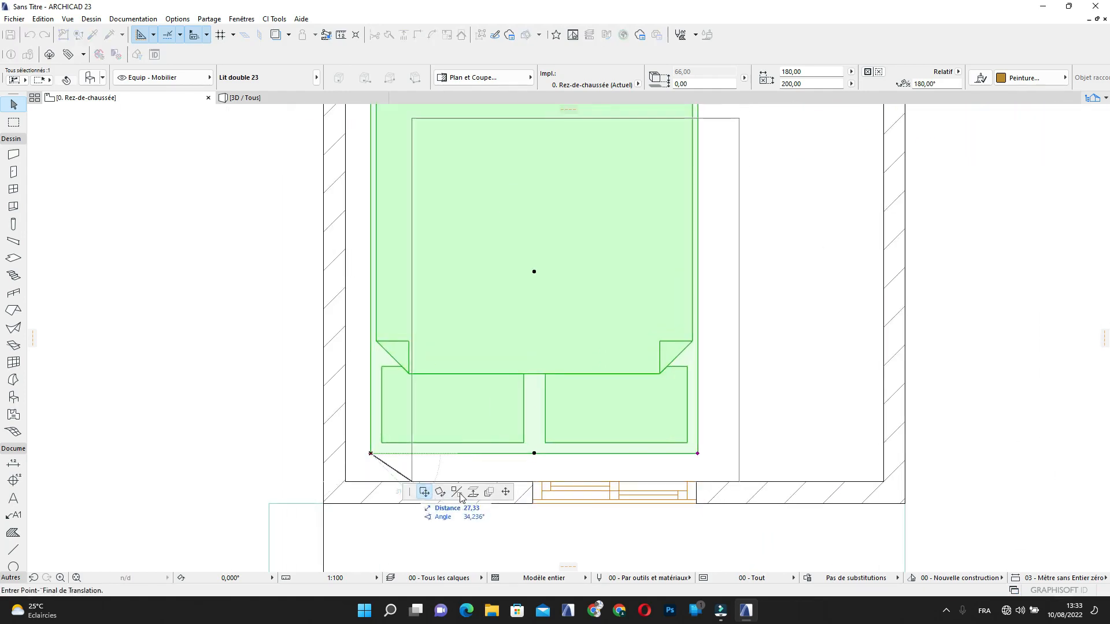
left_click(346, 481)
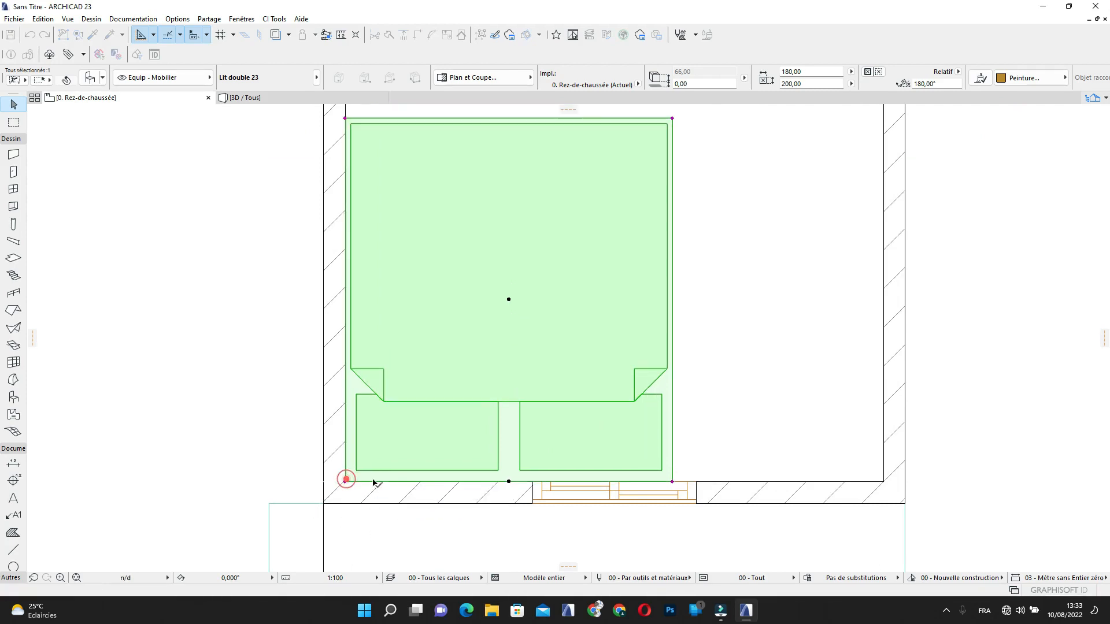
Move the lower room's bed straight up from the window wall by a distance of 10
left_click(509, 481)
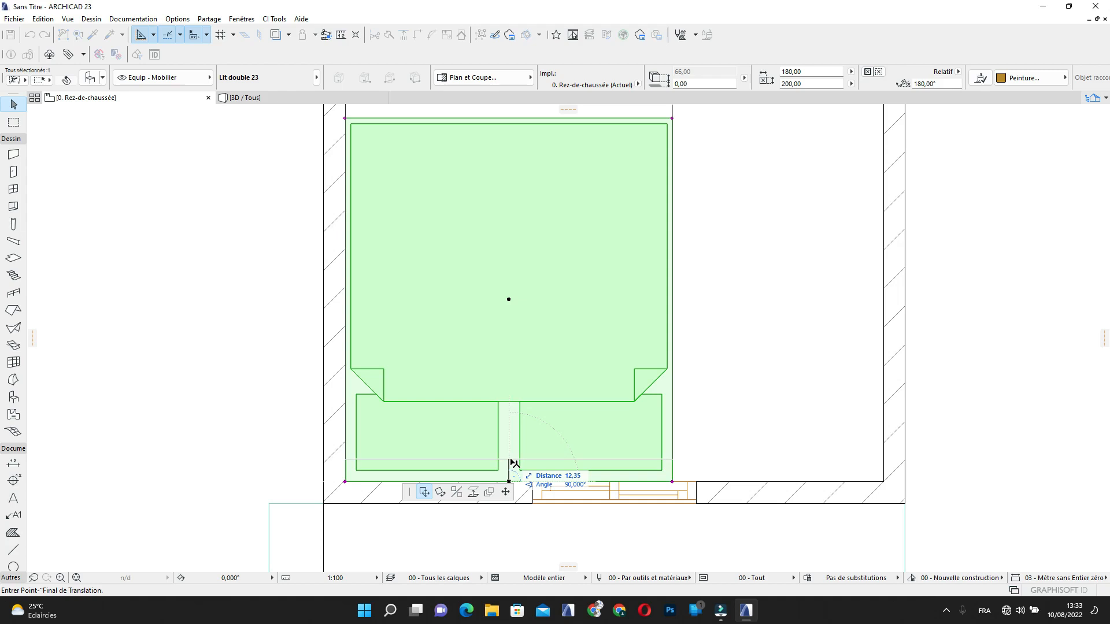
type("10")
key("Return")
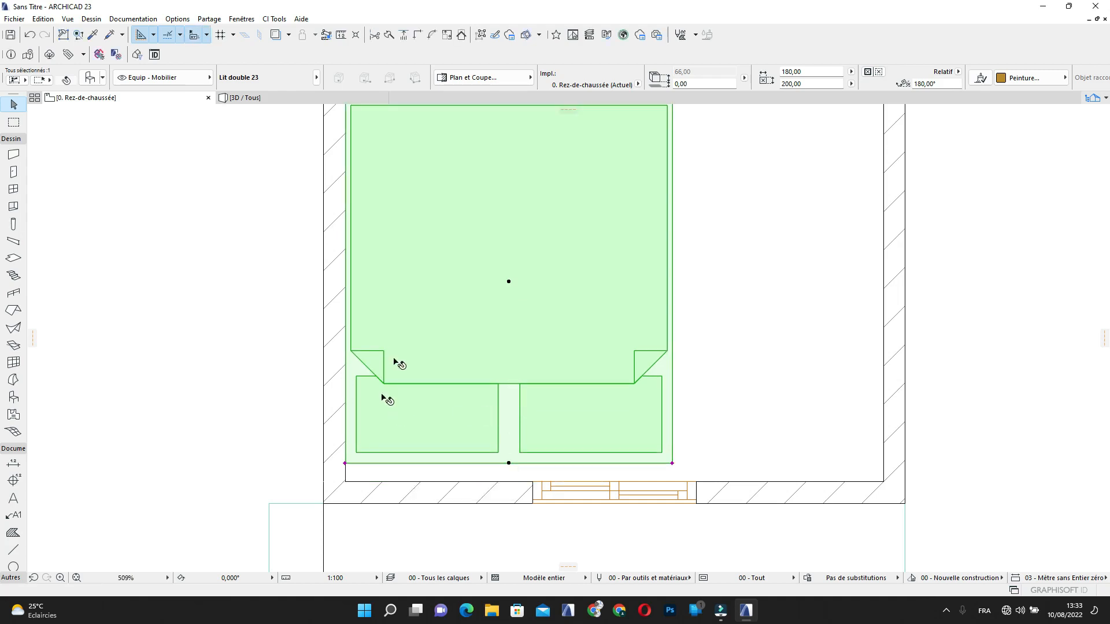
Shift the lower room's bed horizontally by its centre to leave a small gap from the left wall
left_click(508, 282)
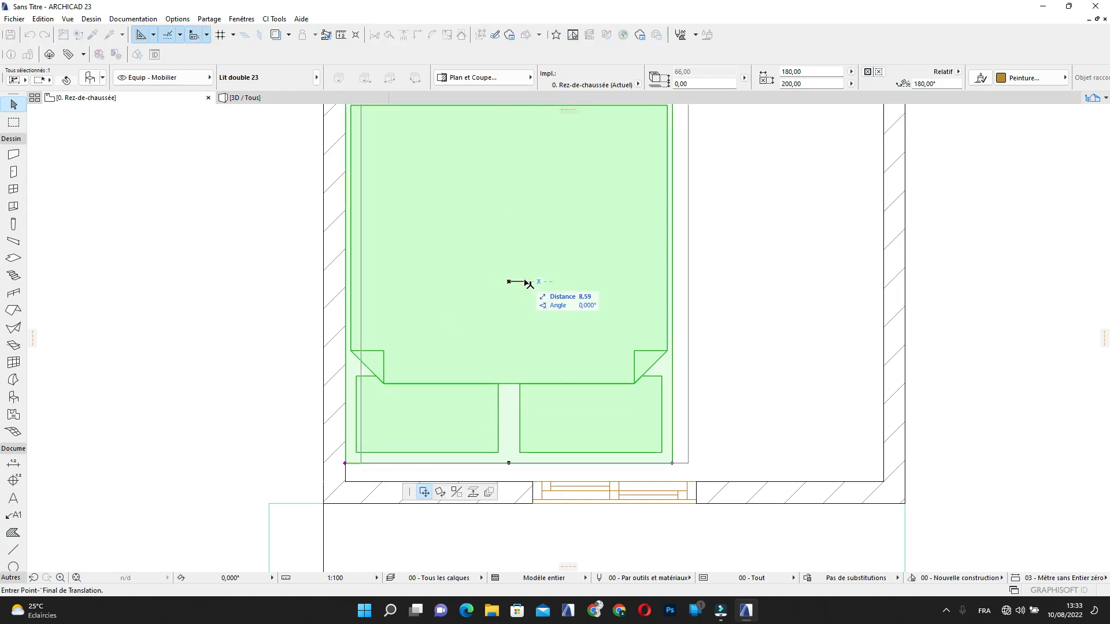
left_click(526, 284)
scroll(647, 313, "down", 3)
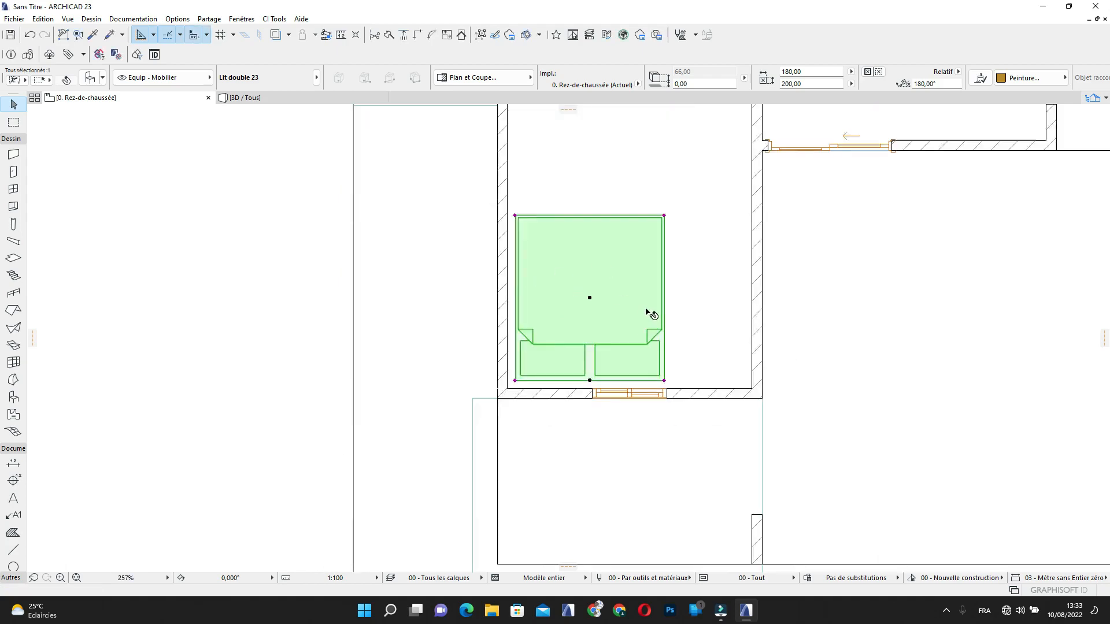
scroll(647, 313, "down", 2)
scroll(609, 322, "up", 2)
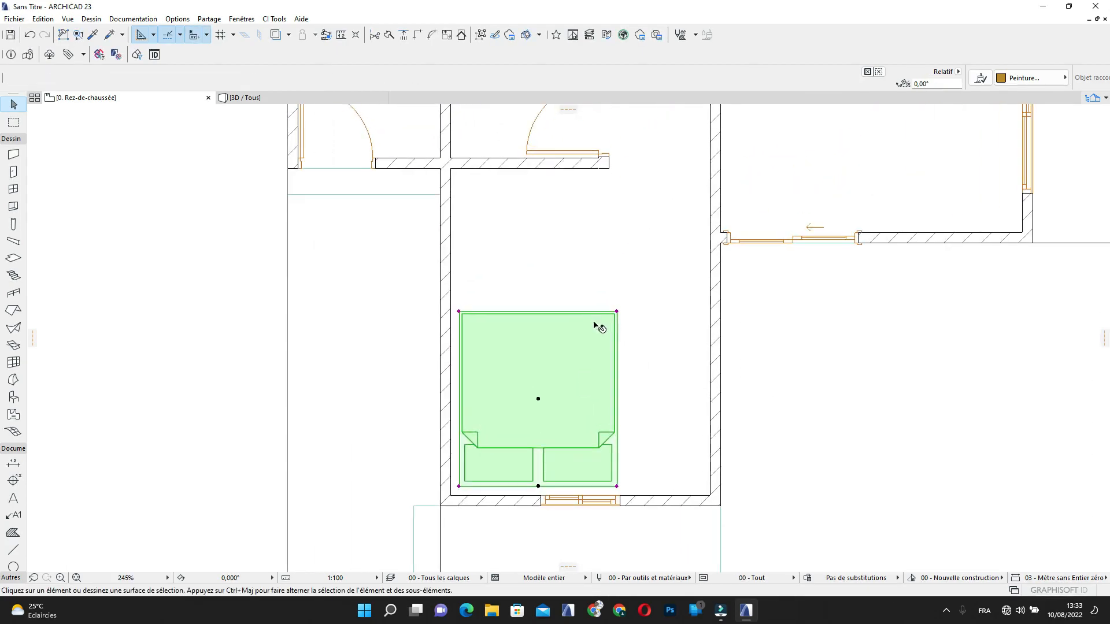
key("Escape")
Open the object default settings, browse the library's bed models and select Disposition lit 23
scroll(598, 332, "down", 1)
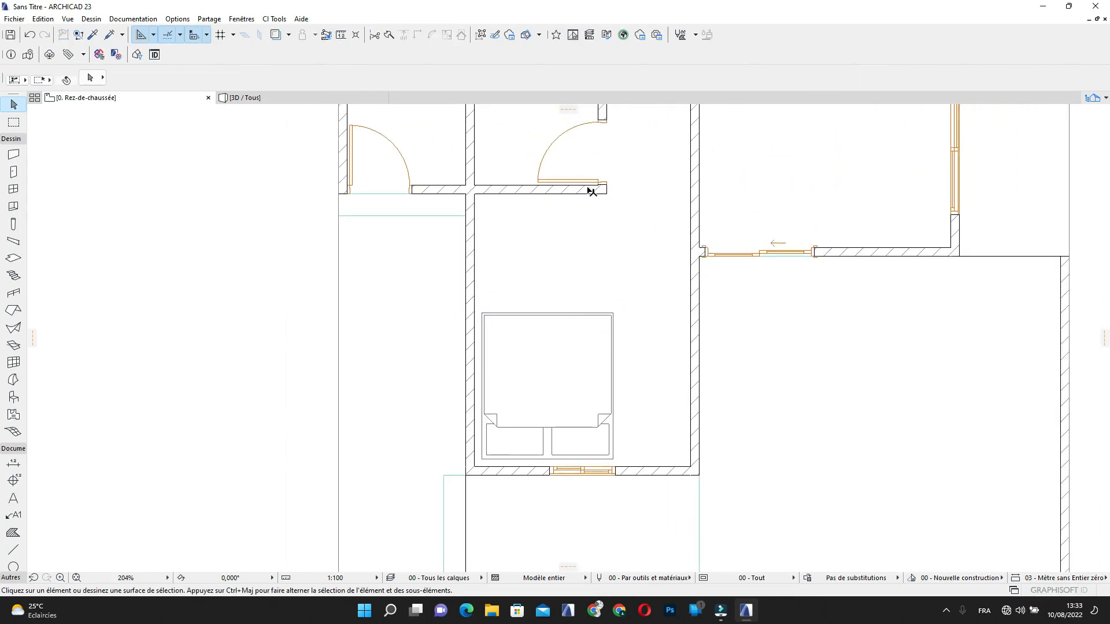
scroll(592, 191, "up", 3)
middle_click_drag(600, 193, 586, 315)
scroll(589, 256, "down", 1)
scroll(578, 249, "down", 3)
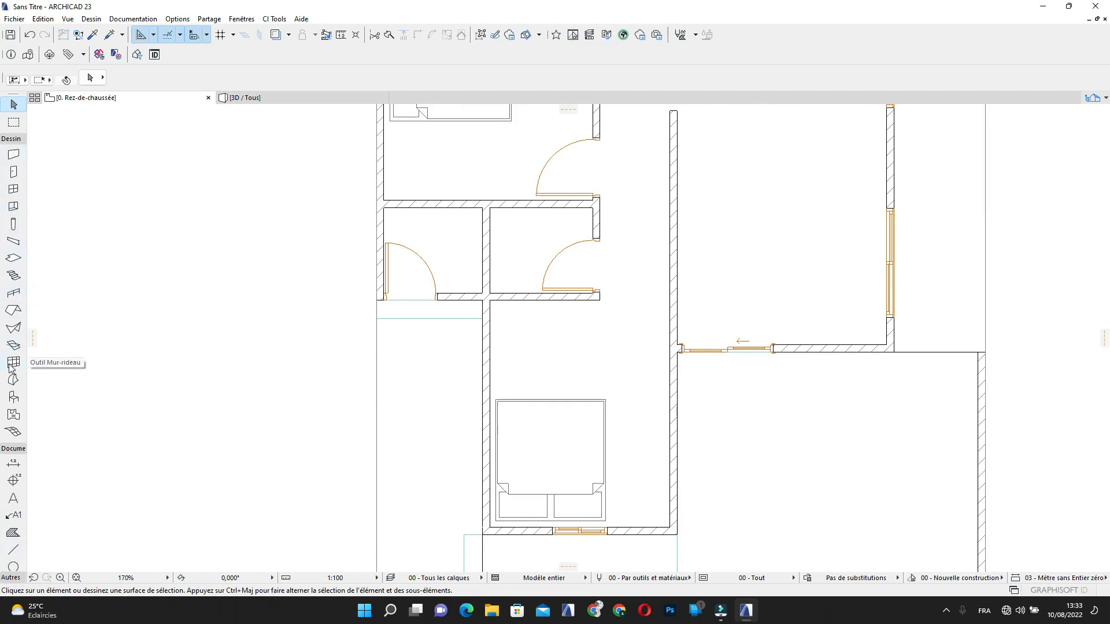
left_click(13, 397)
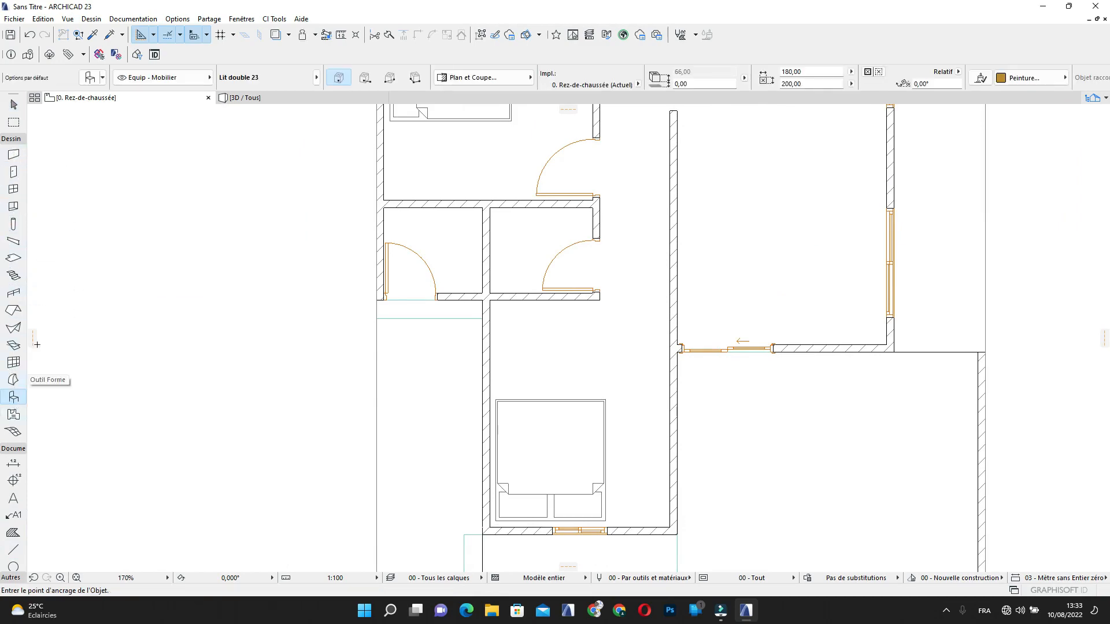
left_click(89, 78)
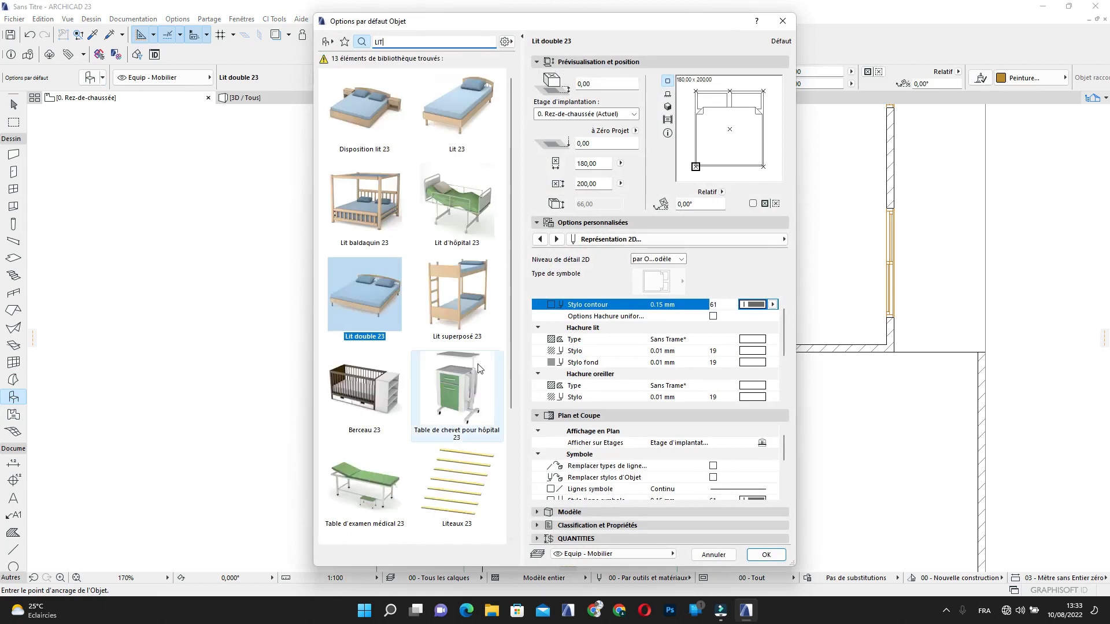
scroll(472, 369, "down", 3)
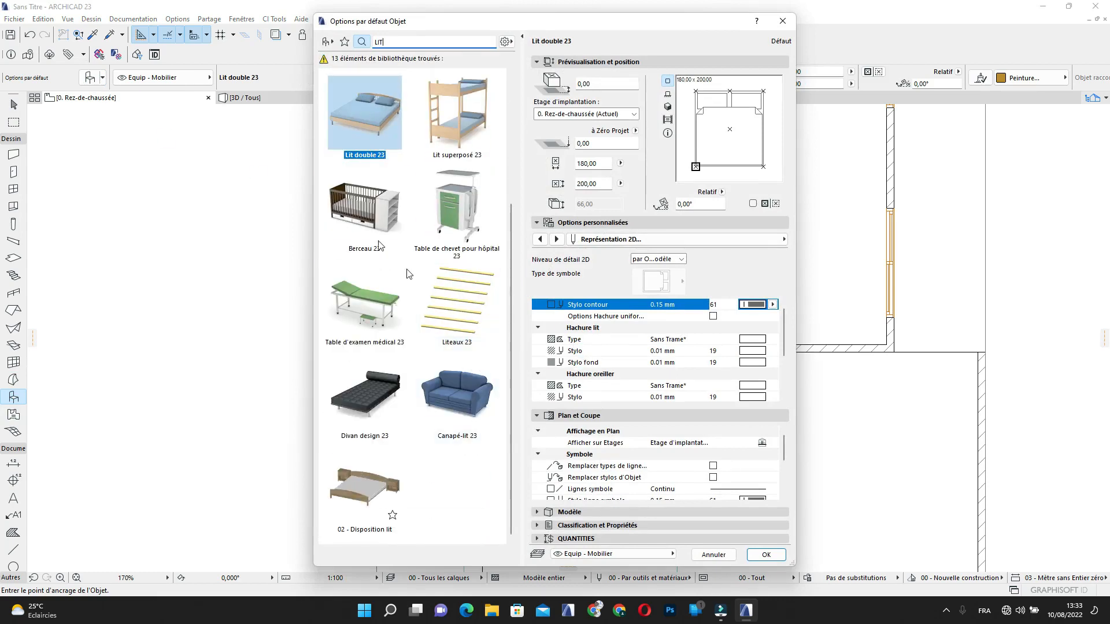
left_click(374, 508)
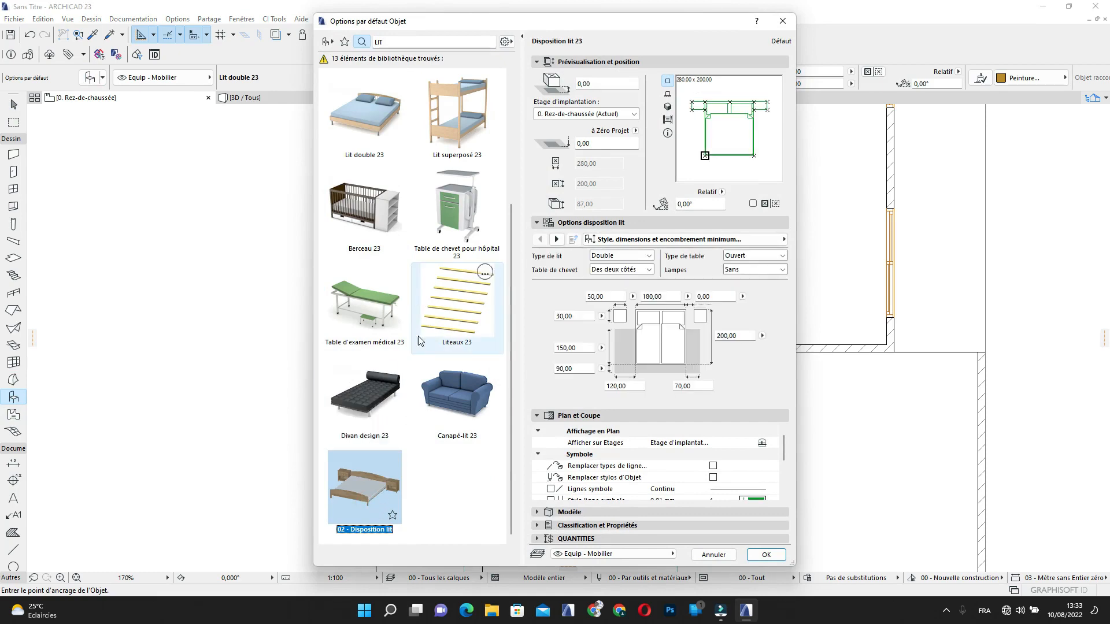
scroll(391, 461, "up", 3)
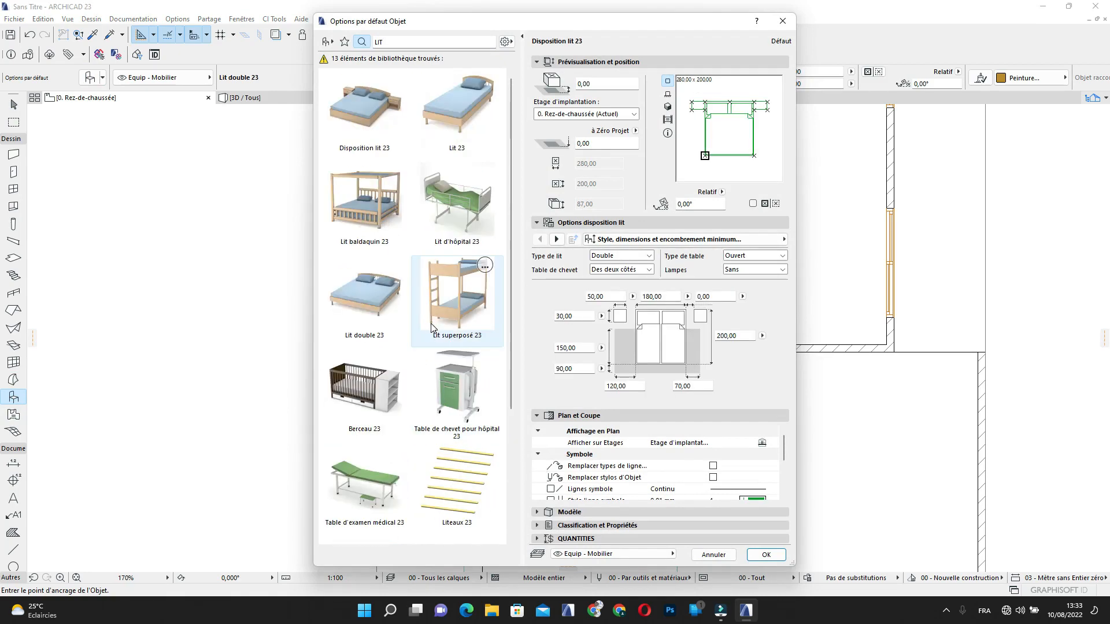
left_click(373, 113)
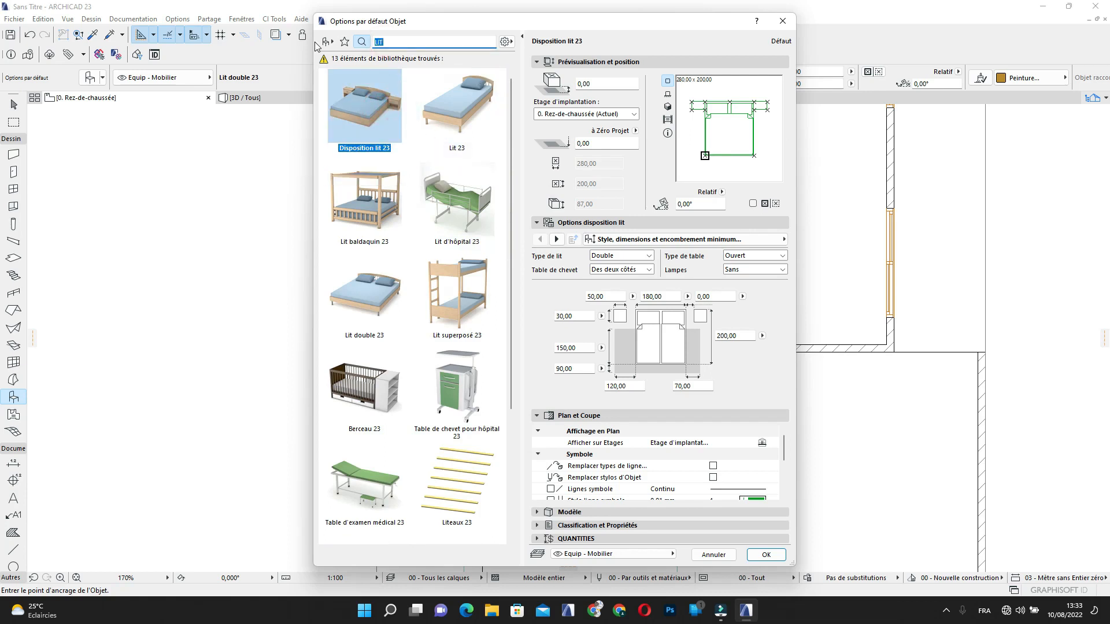
Search the object library for PLACARD
type("PLAC")
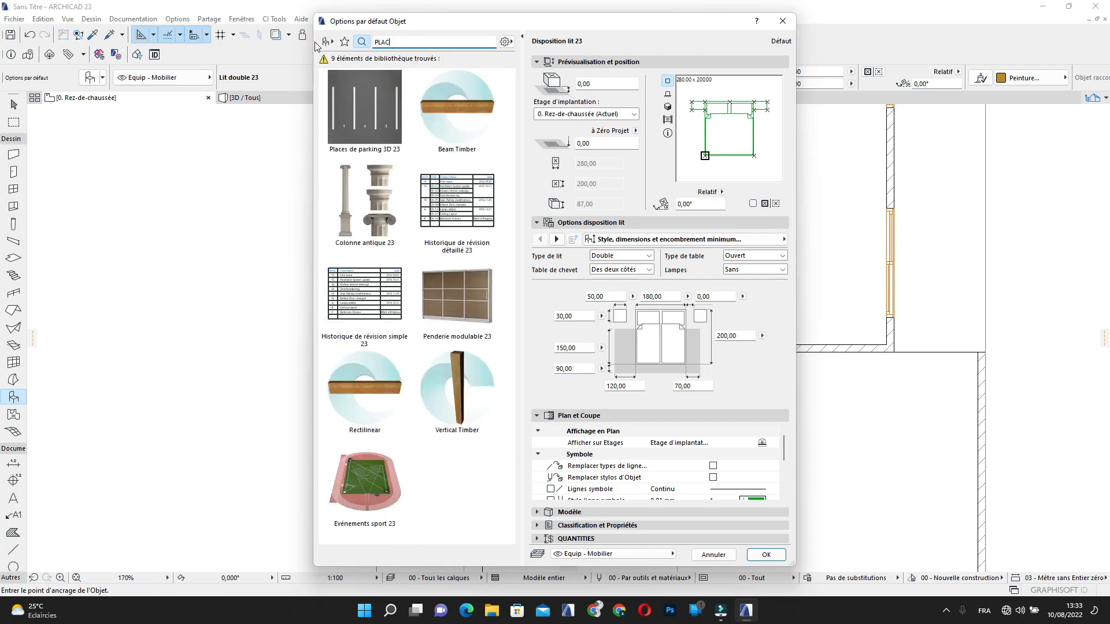
type("ARD")
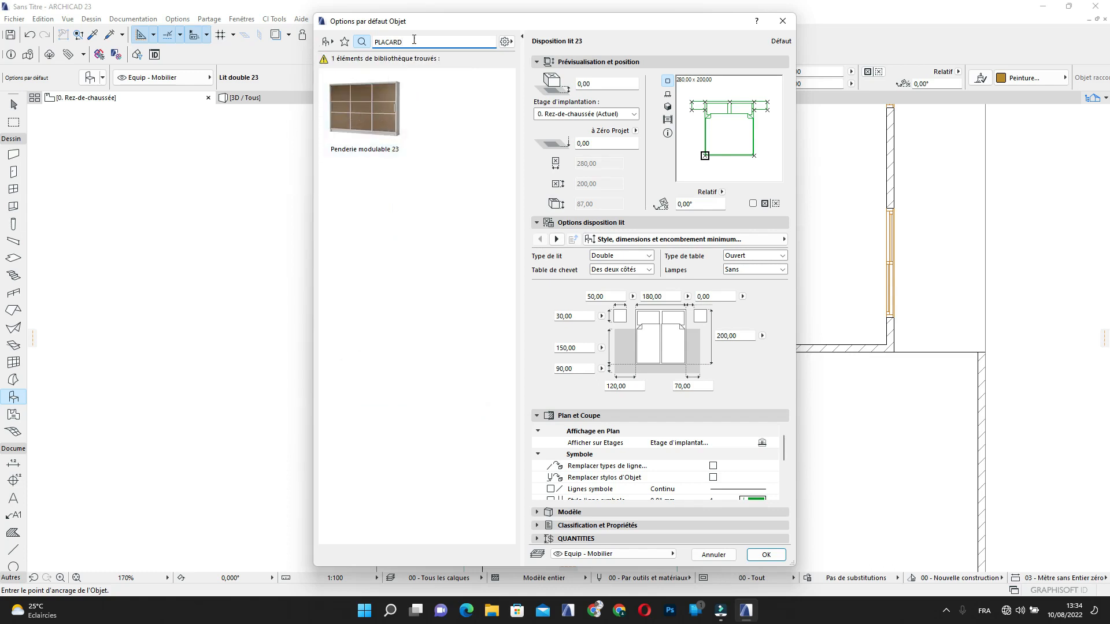
Select the Penderie 23 wardrobe from the library's Caissons et étagères 23 folder
left_click(326, 41)
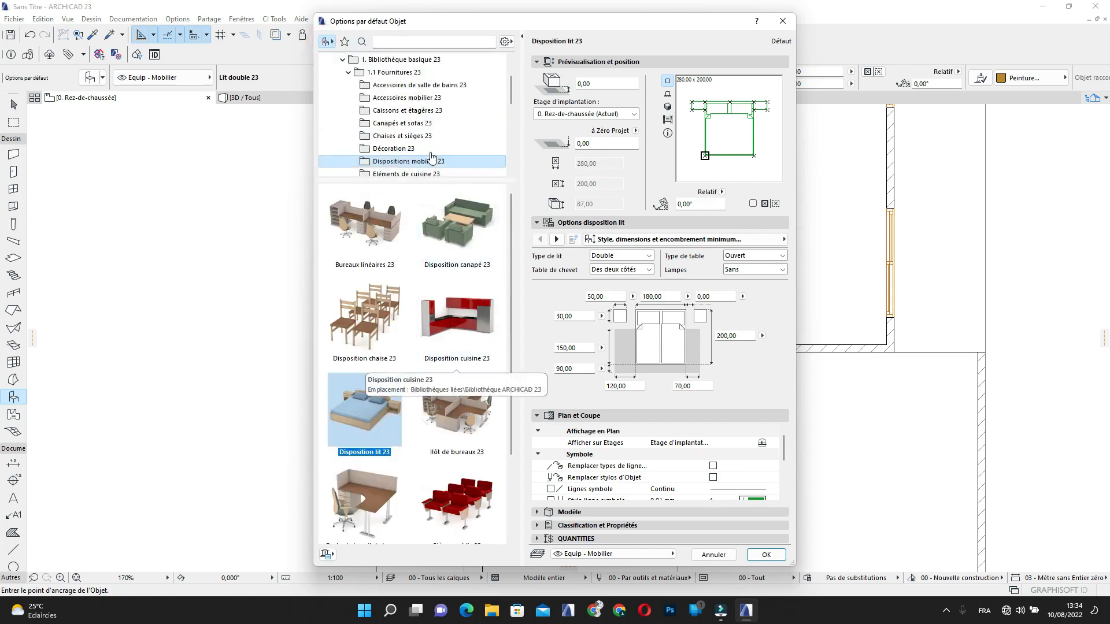
left_click(427, 111)
scroll(444, 424, "down", 2)
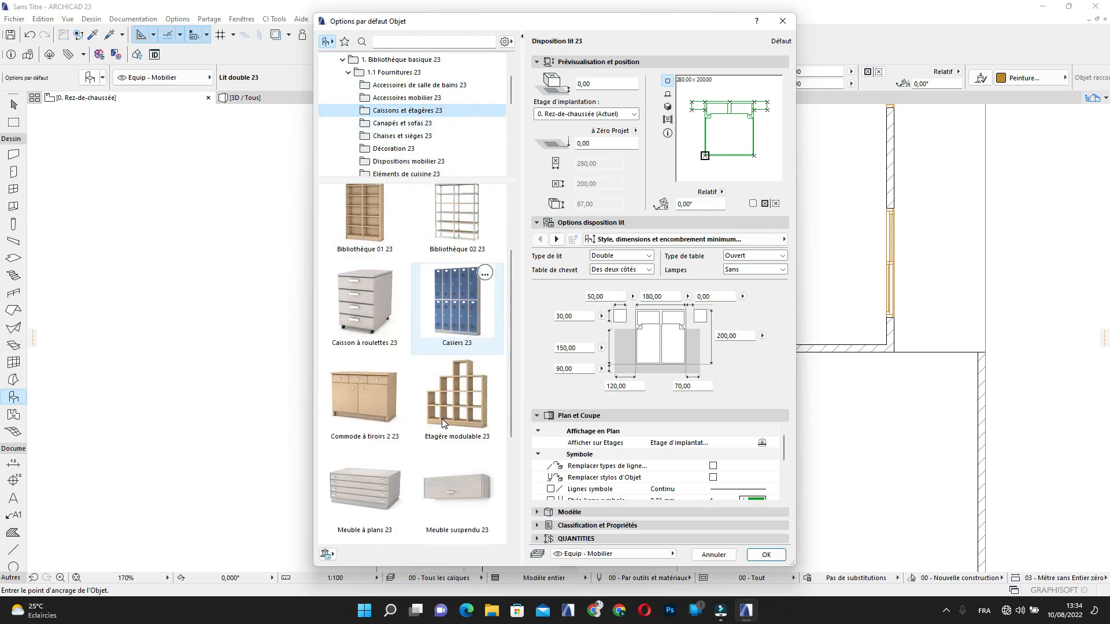
scroll(444, 424, "down", 3)
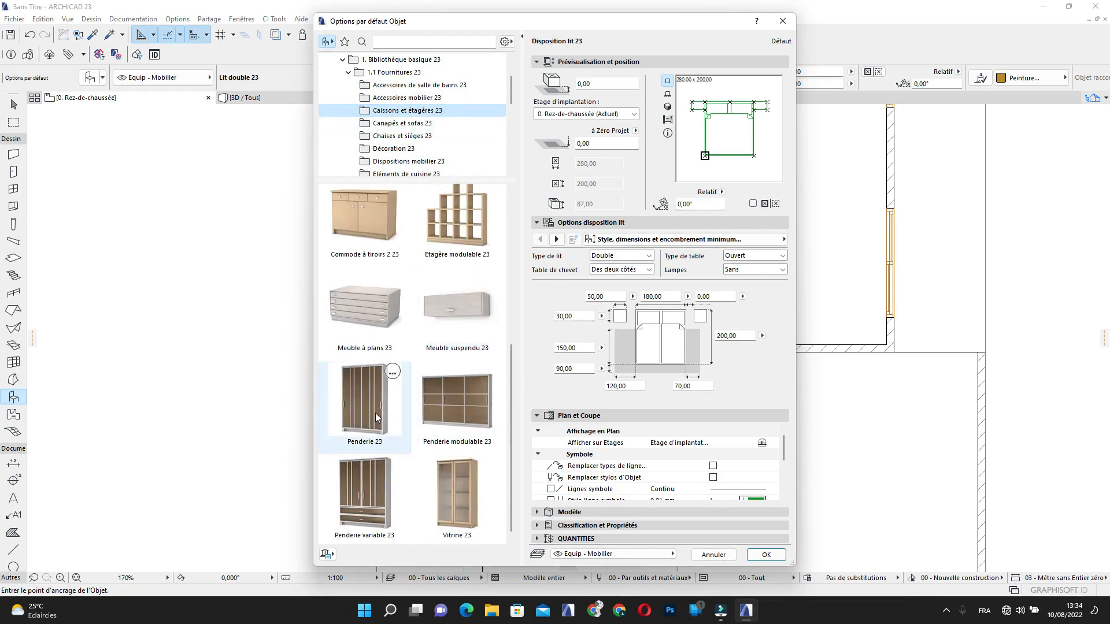
left_click(370, 408)
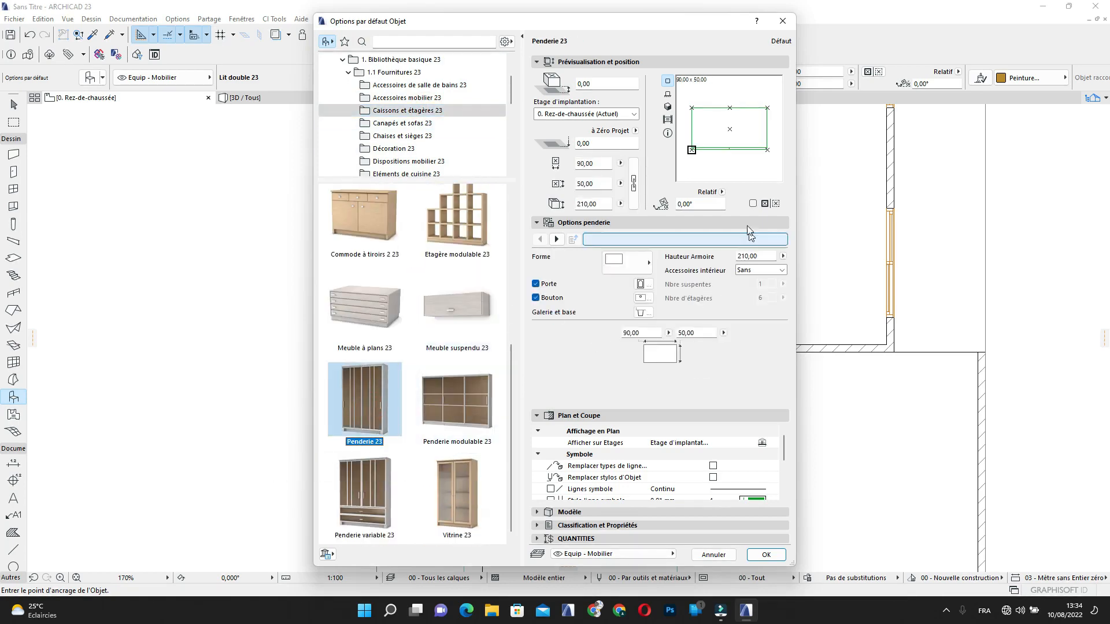
Review the wardrobe's shape options and set its interior accessories to Etagère
left_click(637, 262)
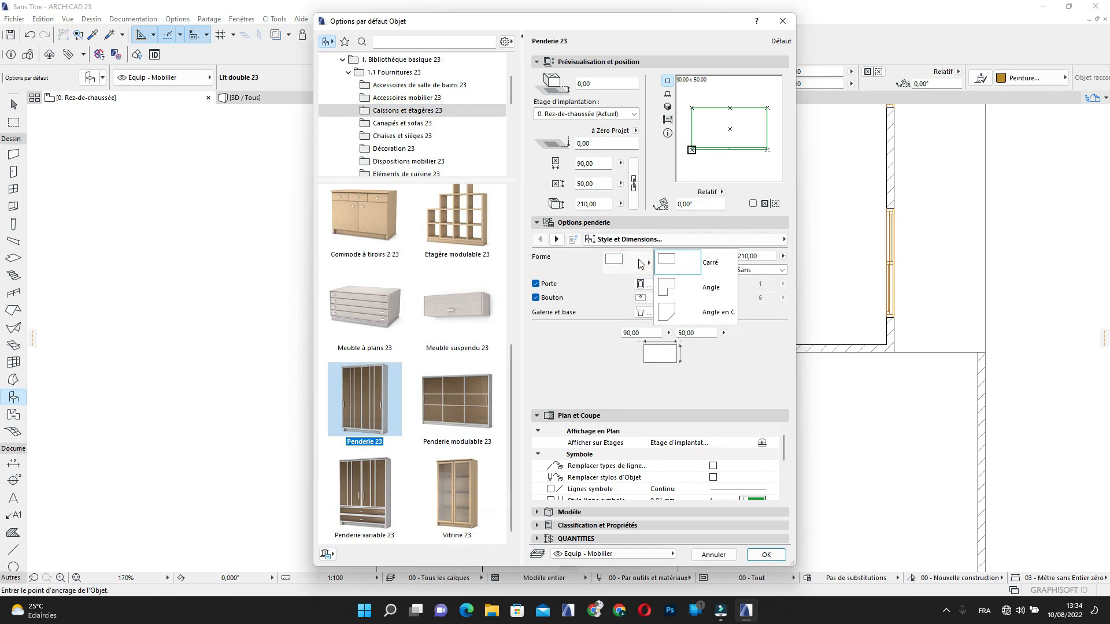
left_click(637, 262)
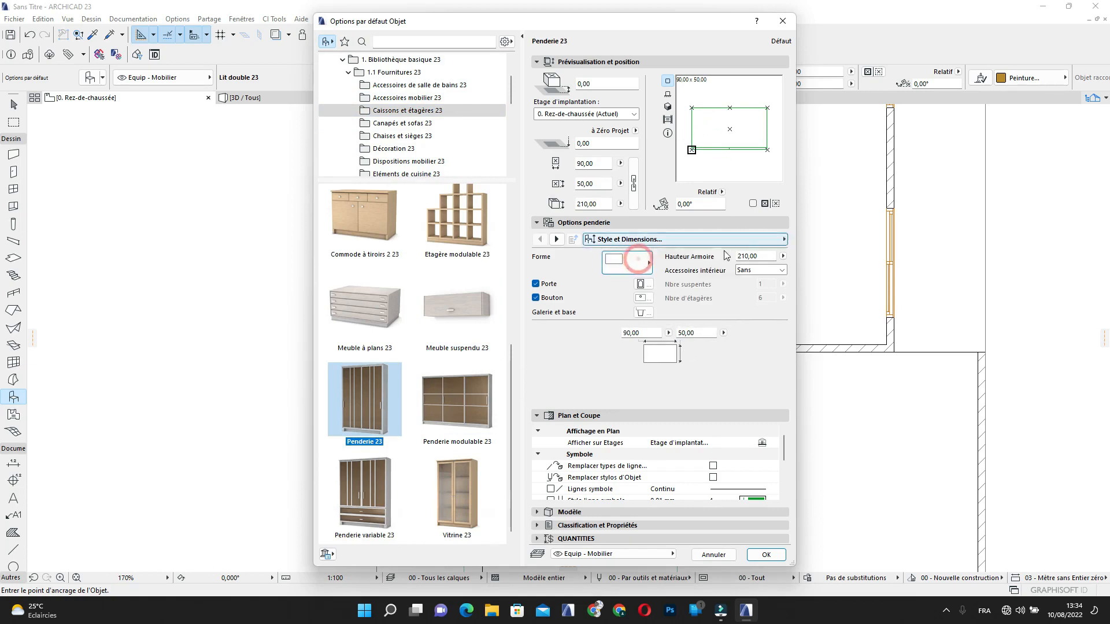
left_click(783, 271)
left_click(768, 280)
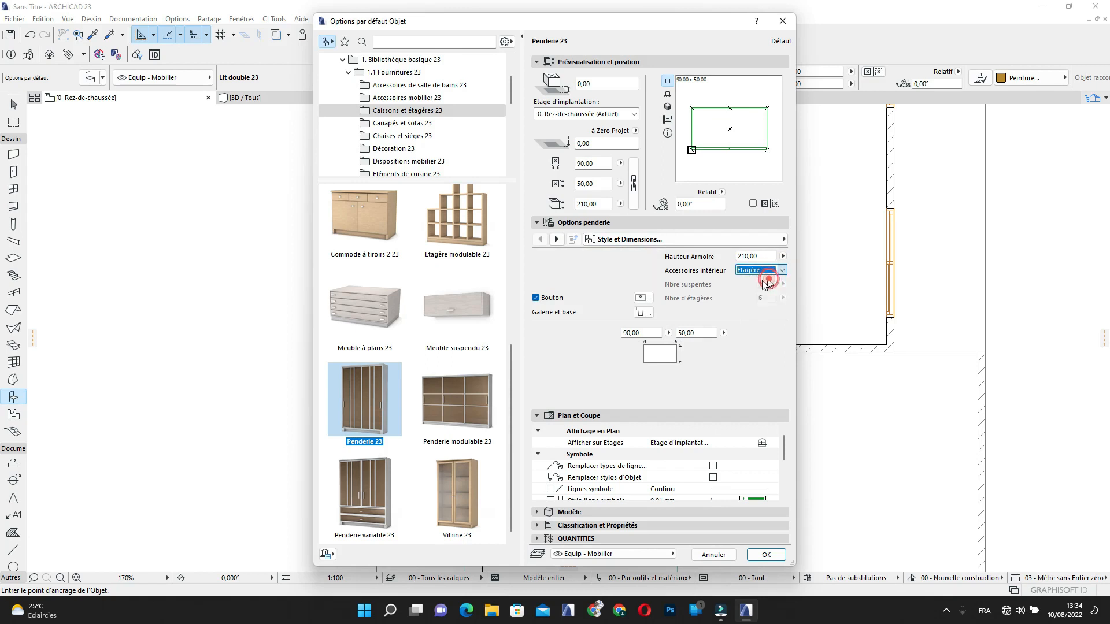
Set the wardrobe's 2D detail level to Symbole and choose the symbol type with two partly open doors
left_click(691, 239)
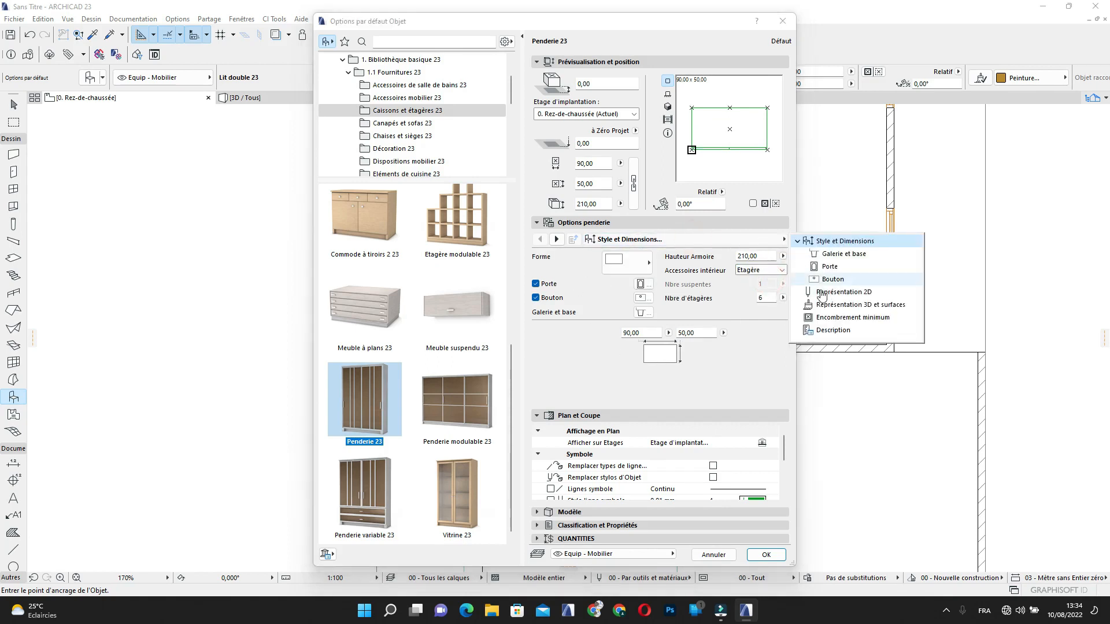
left_click(854, 292)
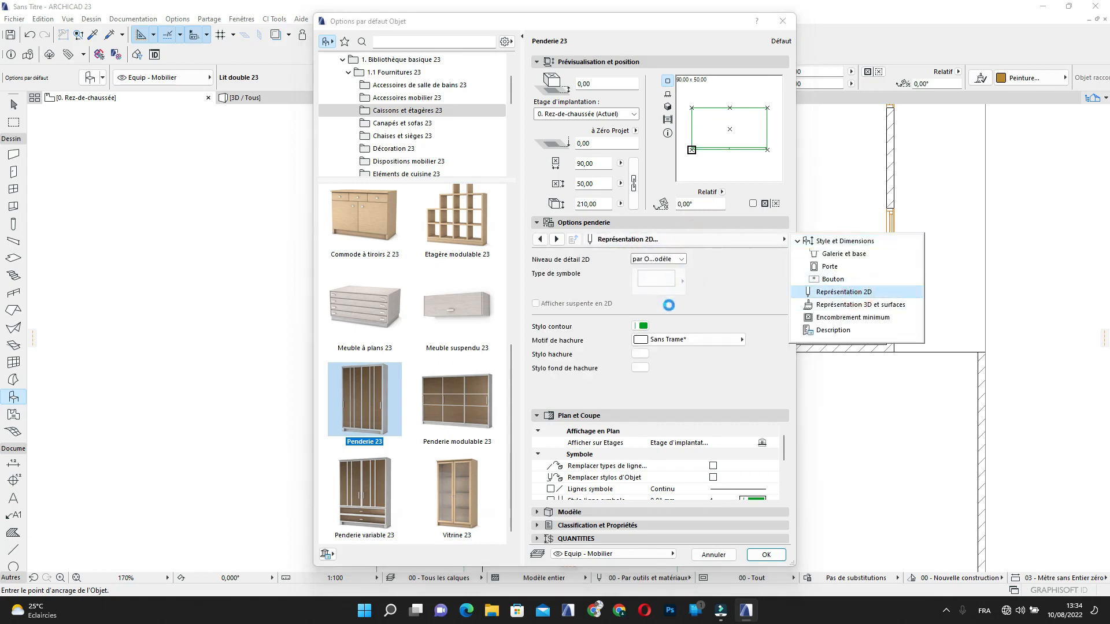
left_click(674, 278)
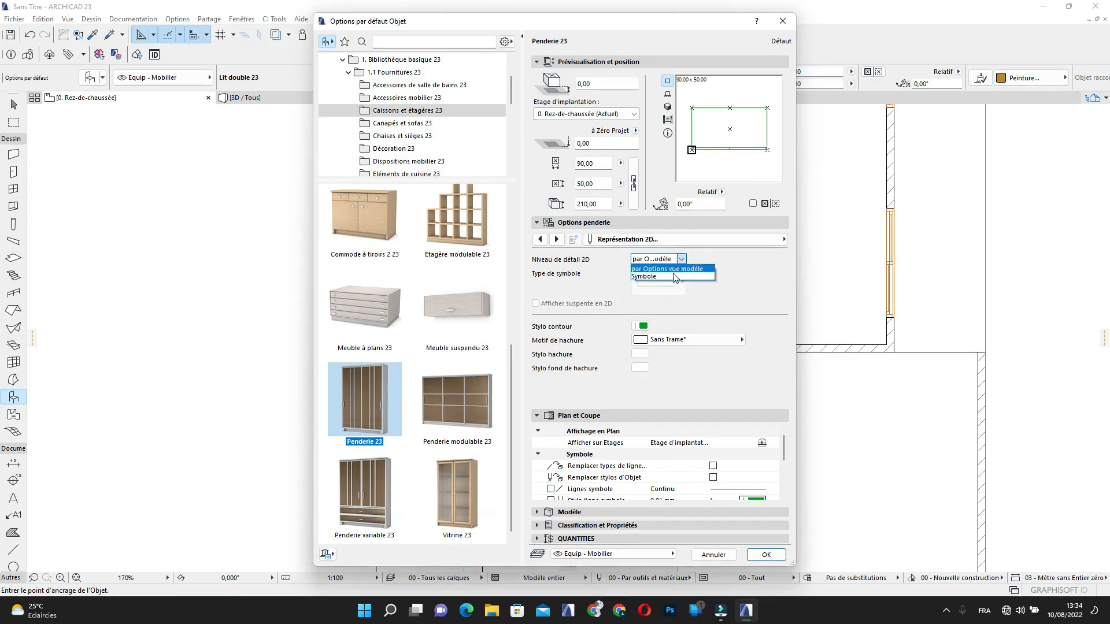
left_click(679, 276)
left_click(680, 281)
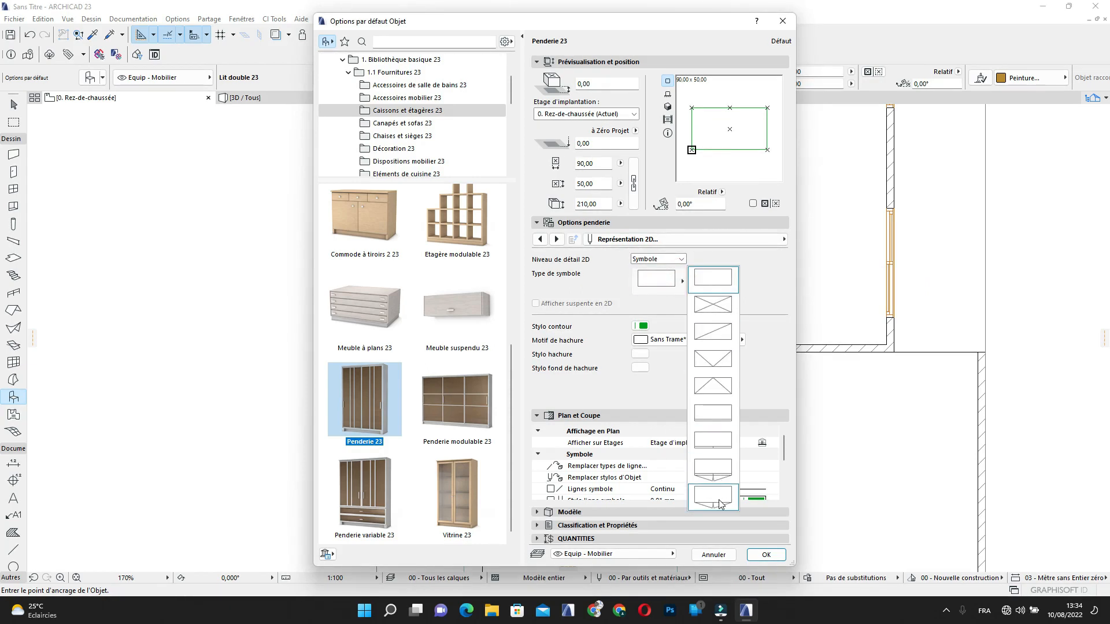
left_click(717, 473)
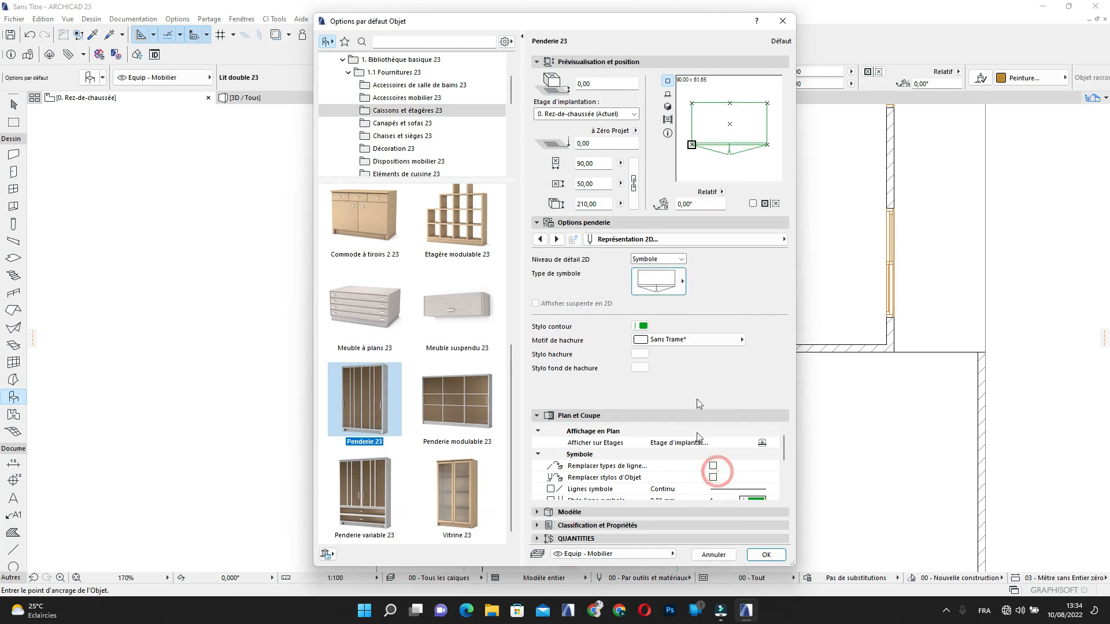
Give the wardrobe symbol a dark grey contour pen, anchor it at its upper-left corner, and accept the object settings
left_click(642, 326)
left_click(657, 354)
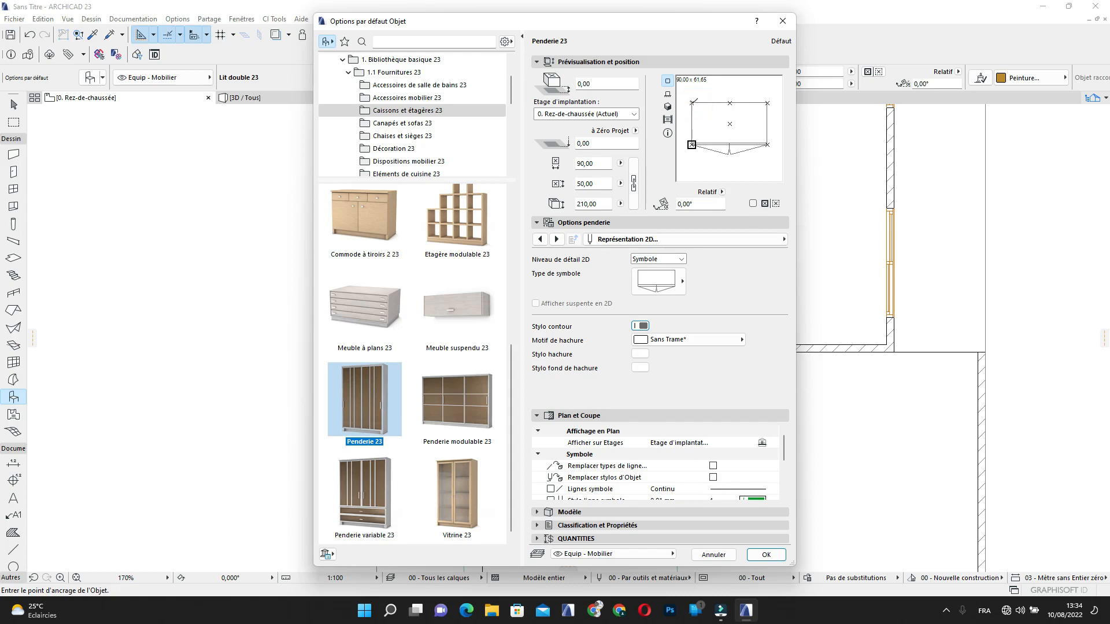
left_click(766, 554)
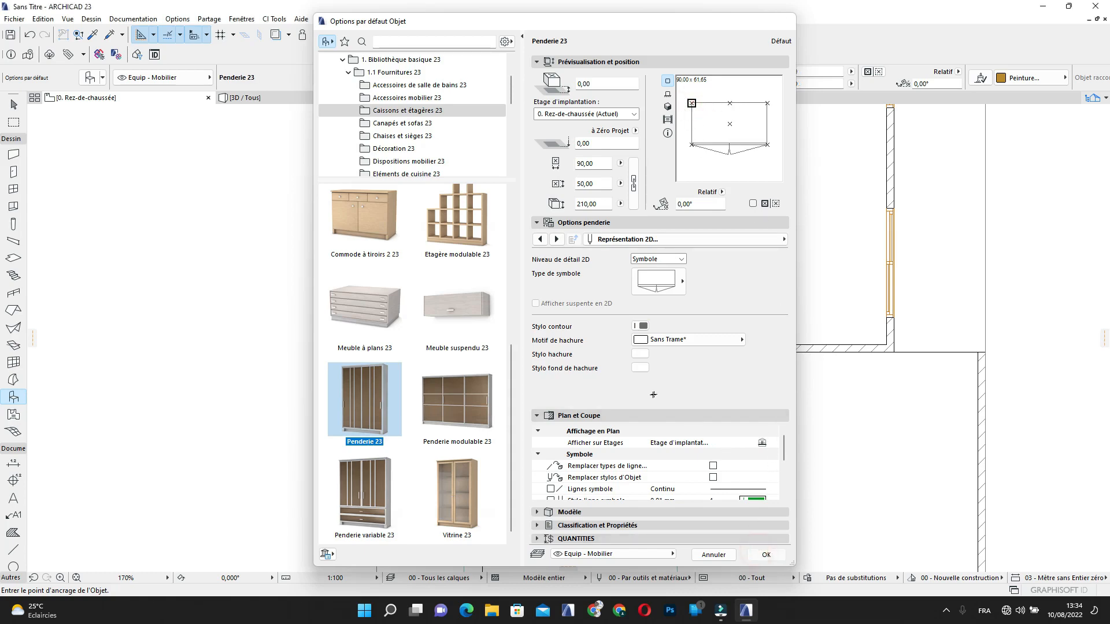
Place the wardrobe in the upper-left corner of the lower bedroom, against the wall opposite the bed
scroll(488, 272, "up", 3)
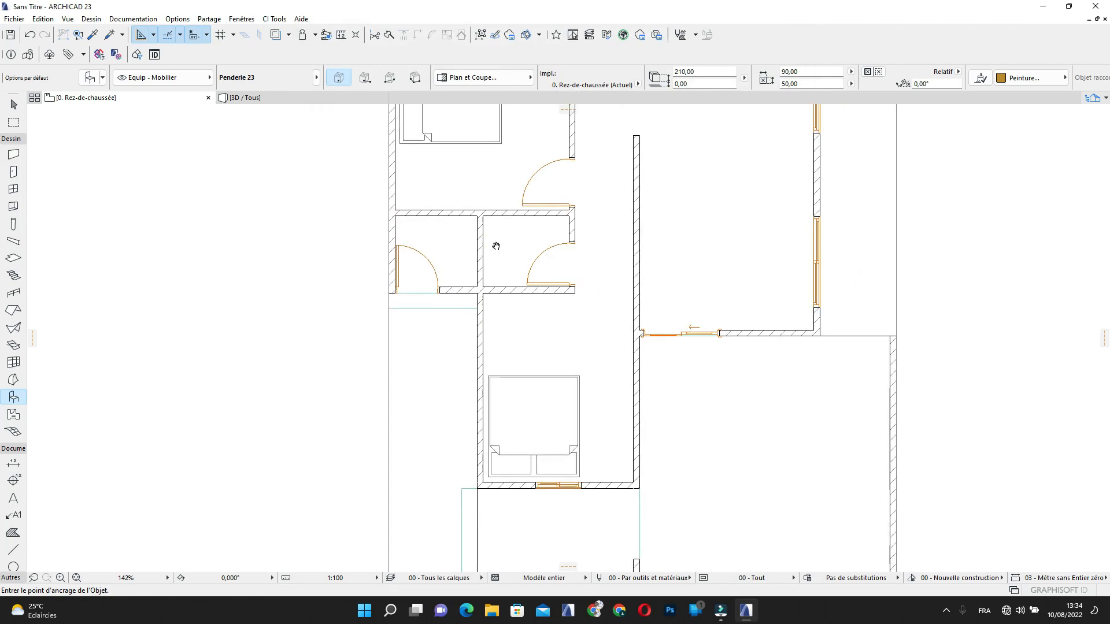
left_click(481, 286)
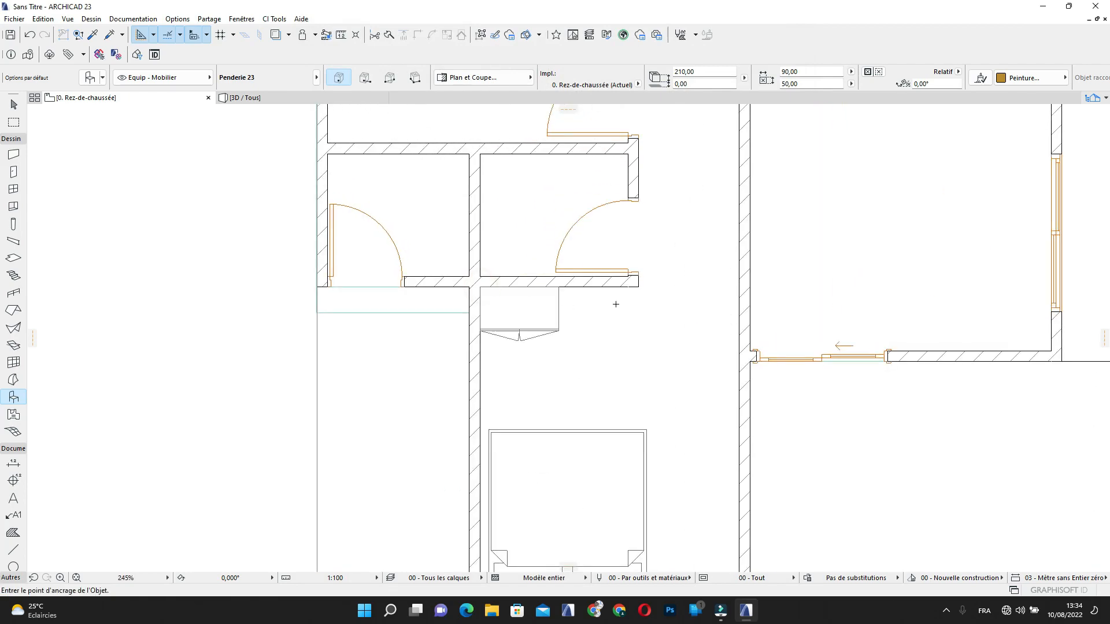
key("Escape")
Stretch the lower bedroom's wardrobe along the wall to a width of 169
left_click(554, 312)
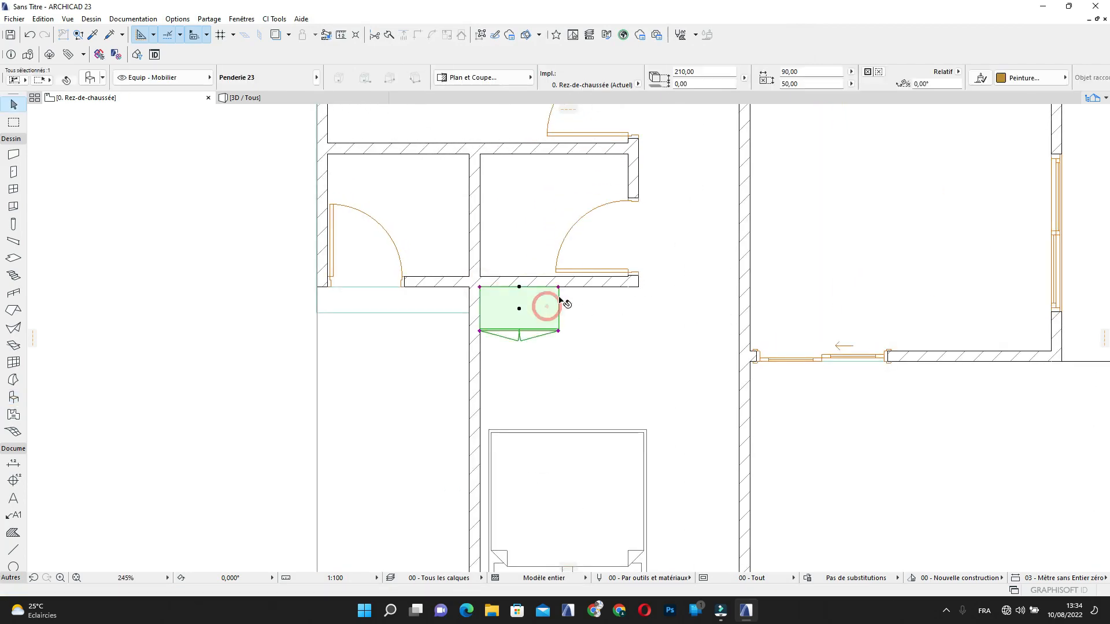
left_click(558, 287)
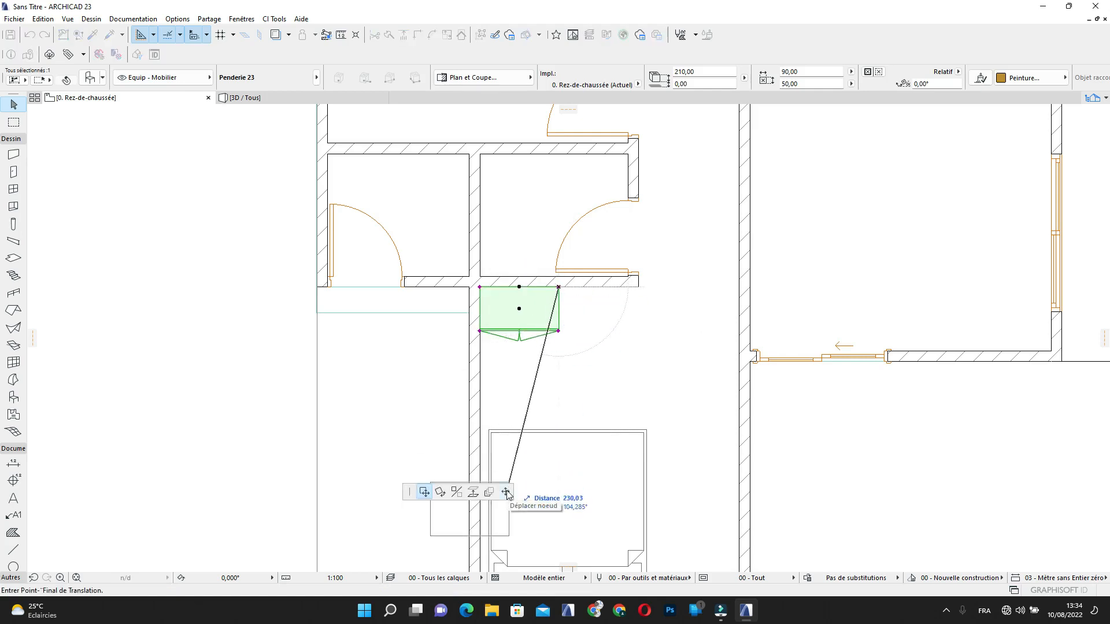
left_click(506, 492)
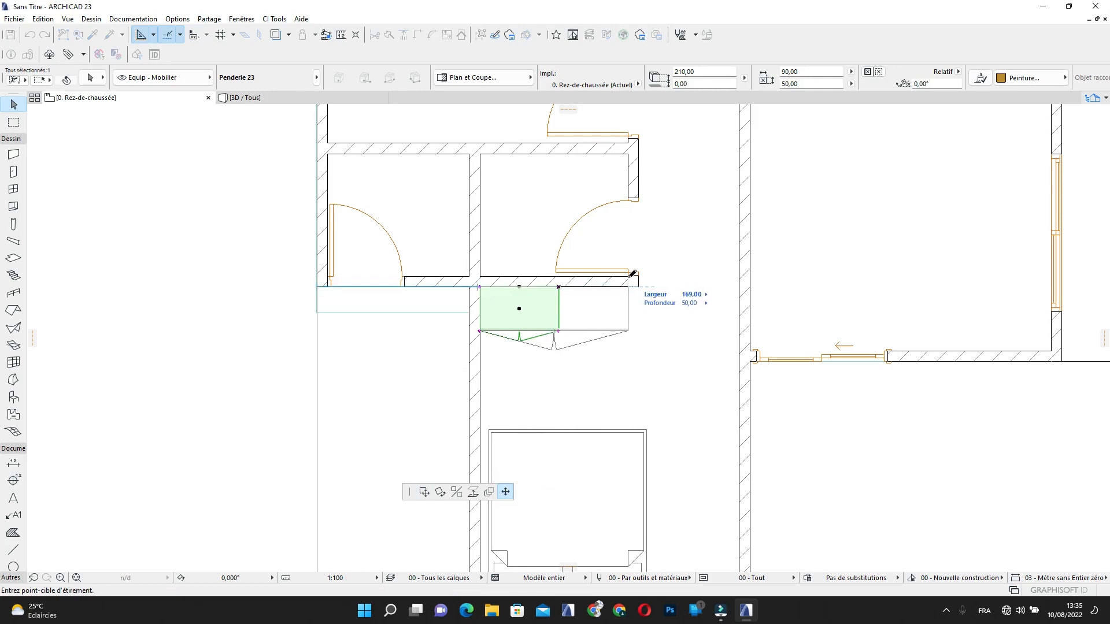
left_click(631, 276)
scroll(632, 277, "up", 2)
left_click(639, 153)
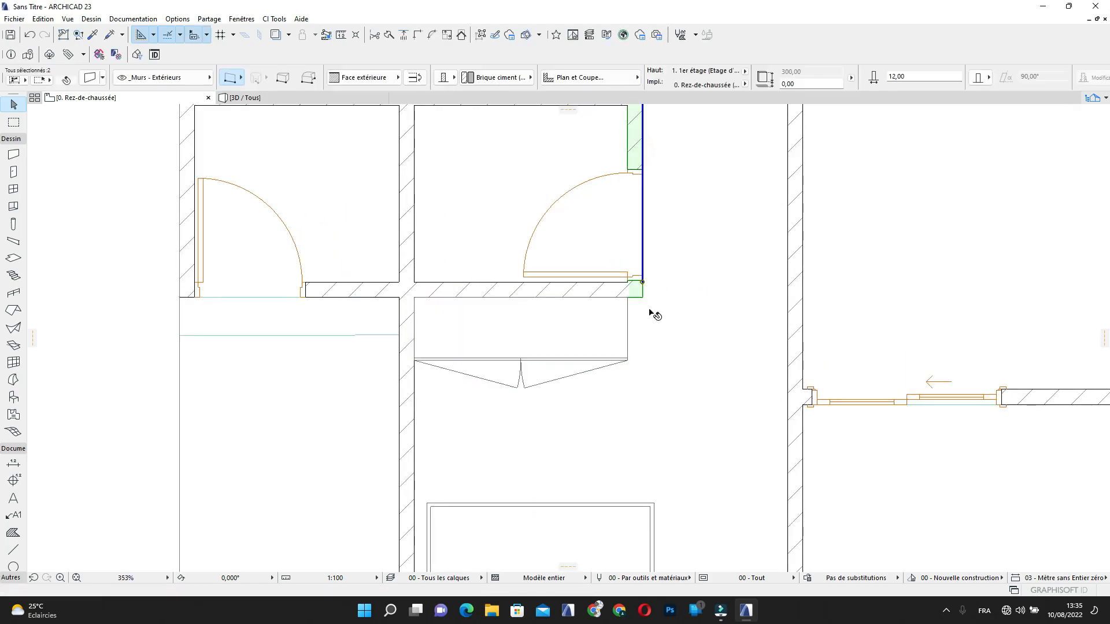
left_click(642, 283)
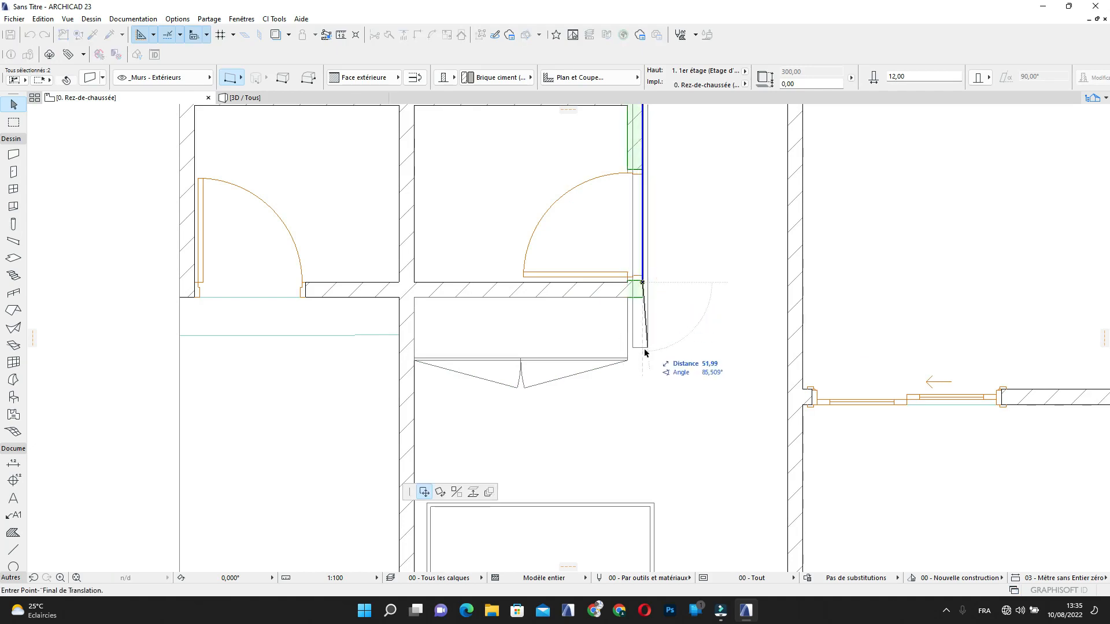
scroll(659, 322, "down", 6)
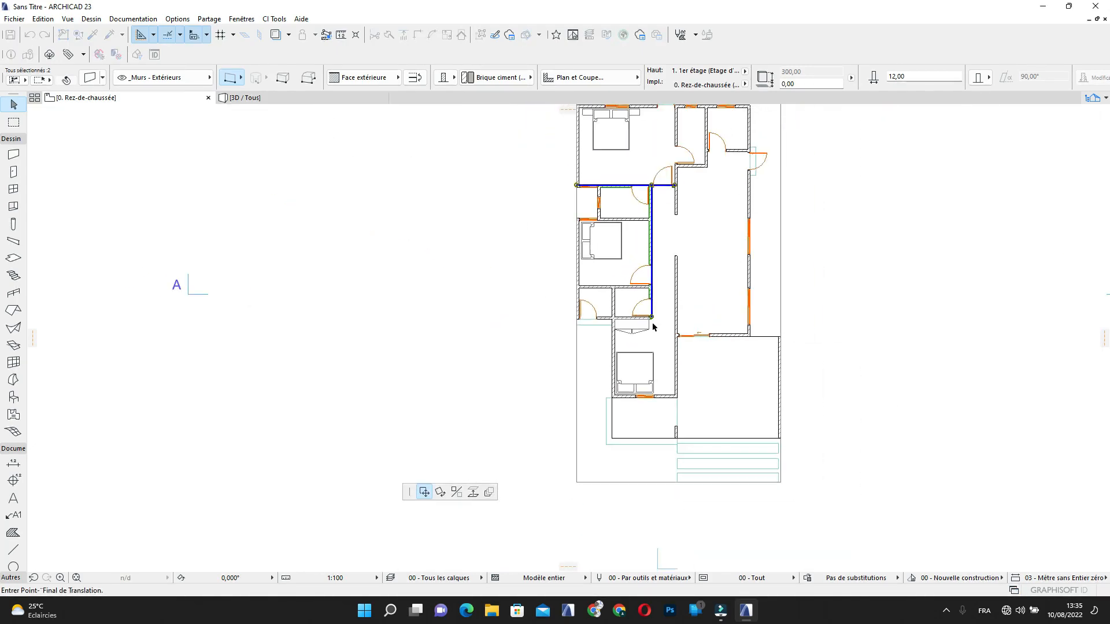
key("Escape")
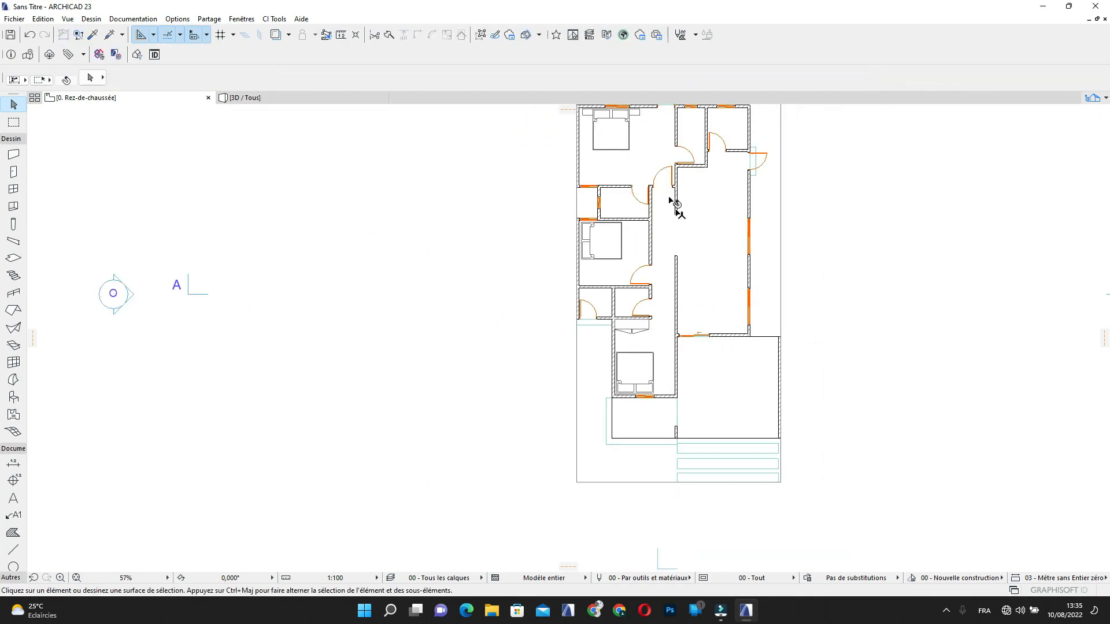
Suspend grouping and extend the end of the wall beside the small bathroom door down to the wardrobe's front edge
left_click(483, 36)
scroll(656, 367, "up", 7)
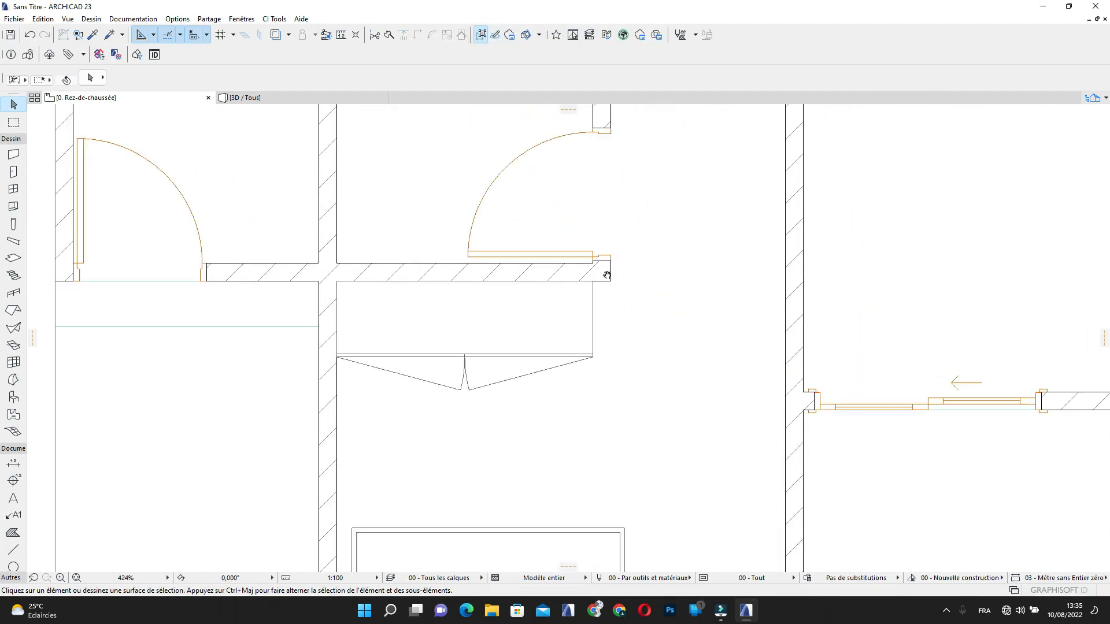
left_click(605, 274)
left_click(611, 266)
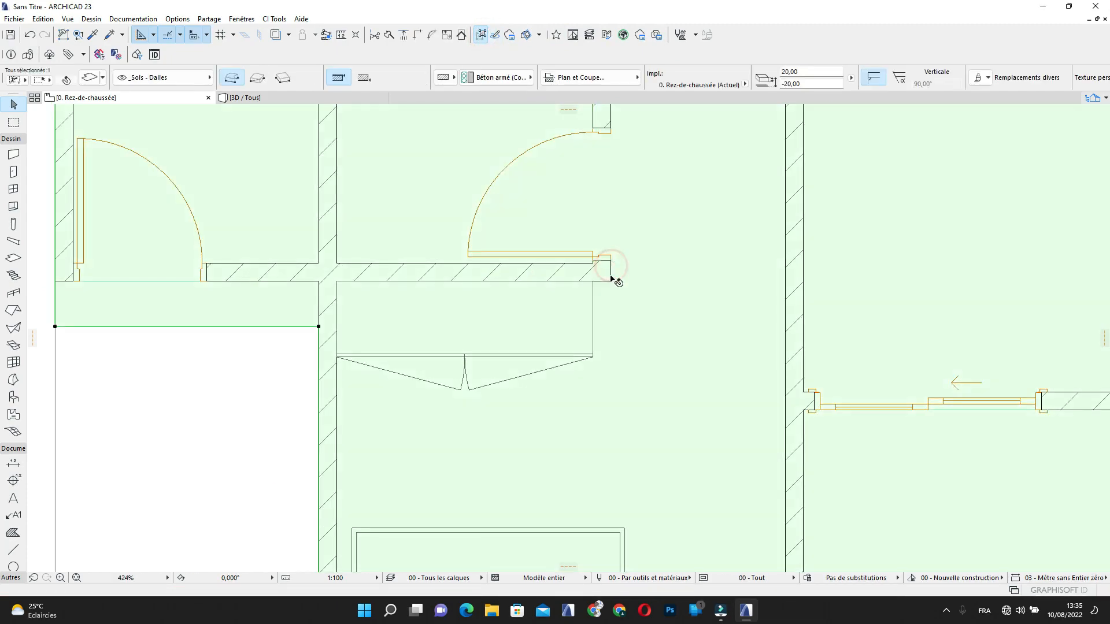
key("Escape")
left_click(605, 129)
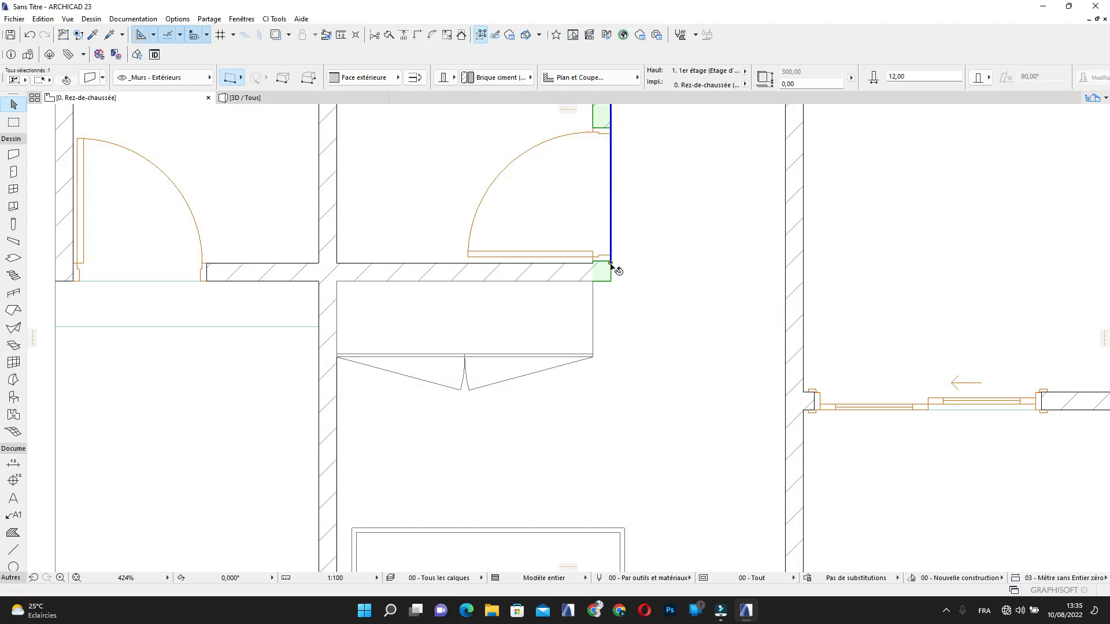
left_click(611, 263)
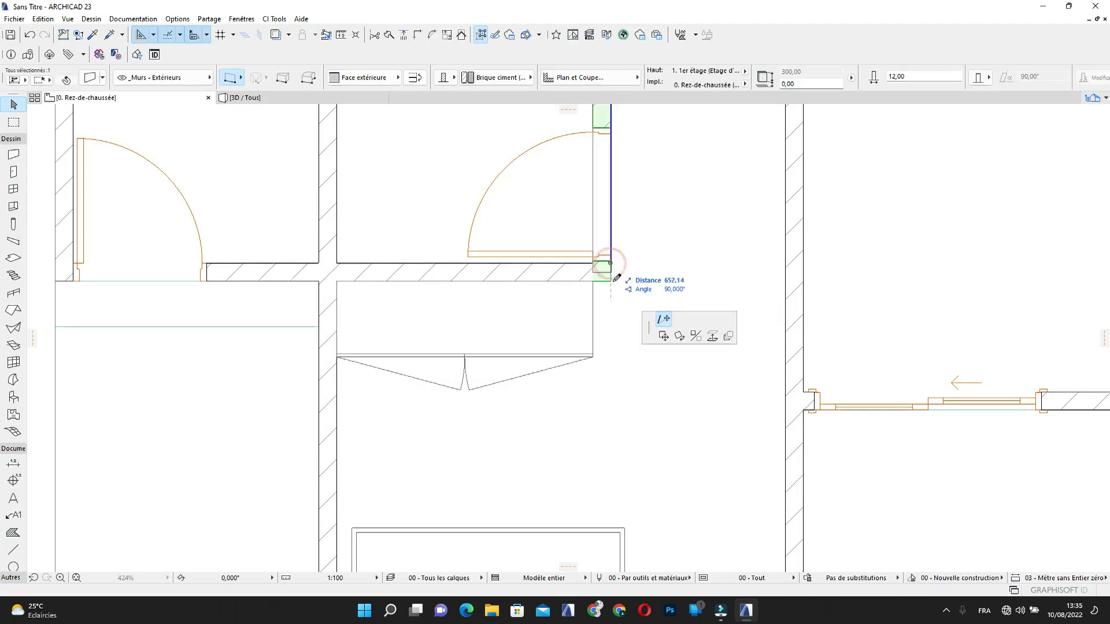
left_click(593, 356)
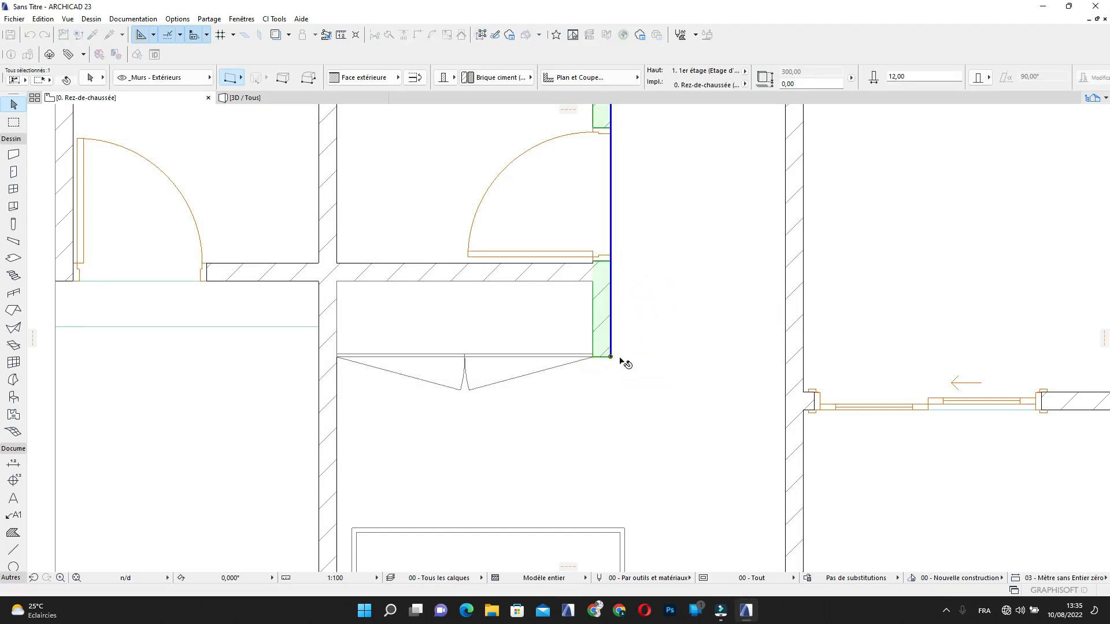
left_click(595, 371)
Copy the wardrobe into the middle bedroom, along the lower wall below the bed
scroll(595, 372, "down", 5)
scroll(561, 375, "up", 1)
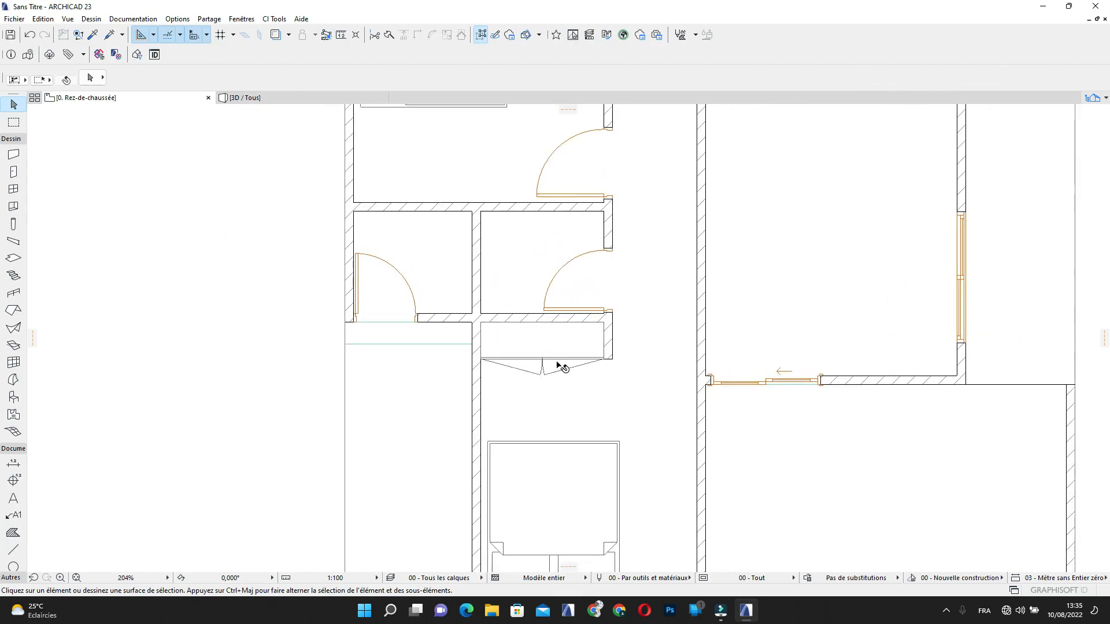
left_click(540, 367)
left_click(542, 321)
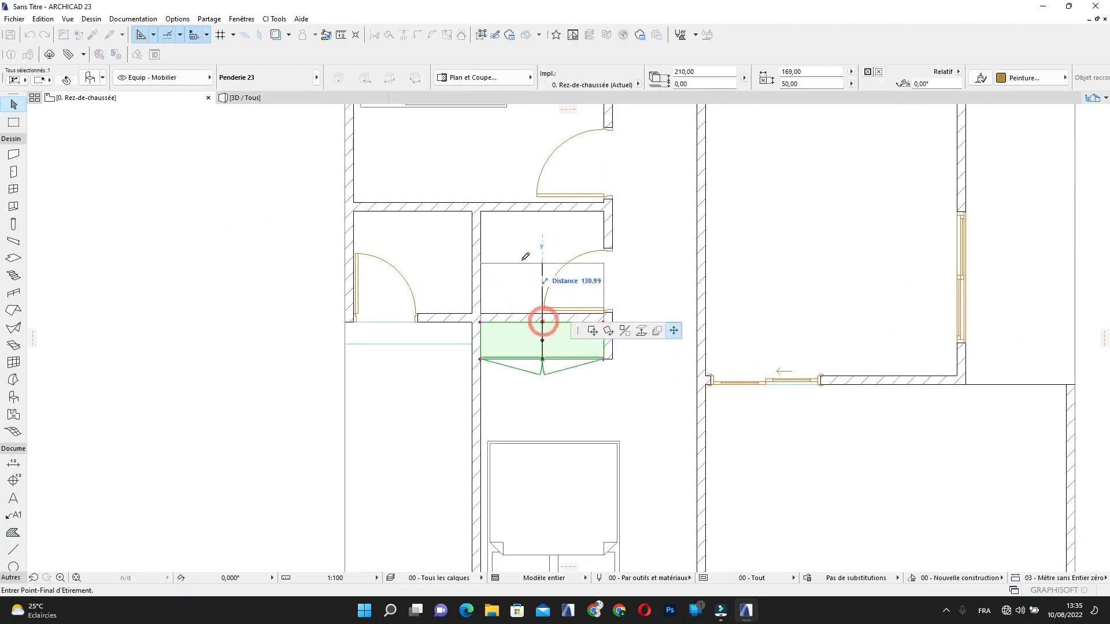
scroll(428, 496, "down", 3)
left_click(426, 493)
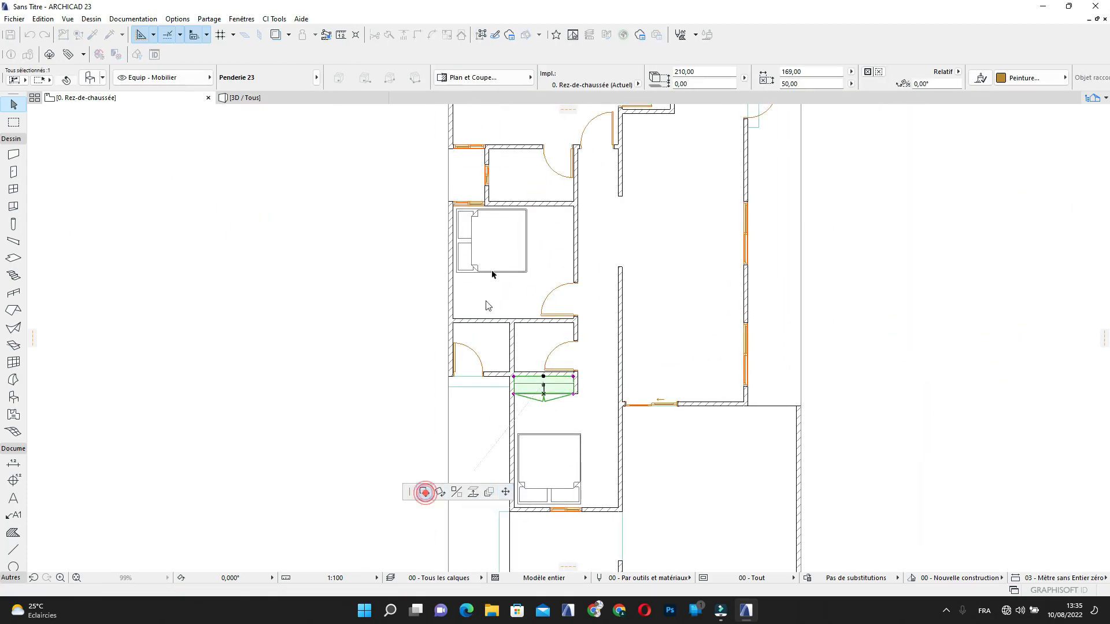
middle_click_drag(508, 286, 555, 334)
scroll(554, 333, "up", 4)
key("ctrl")
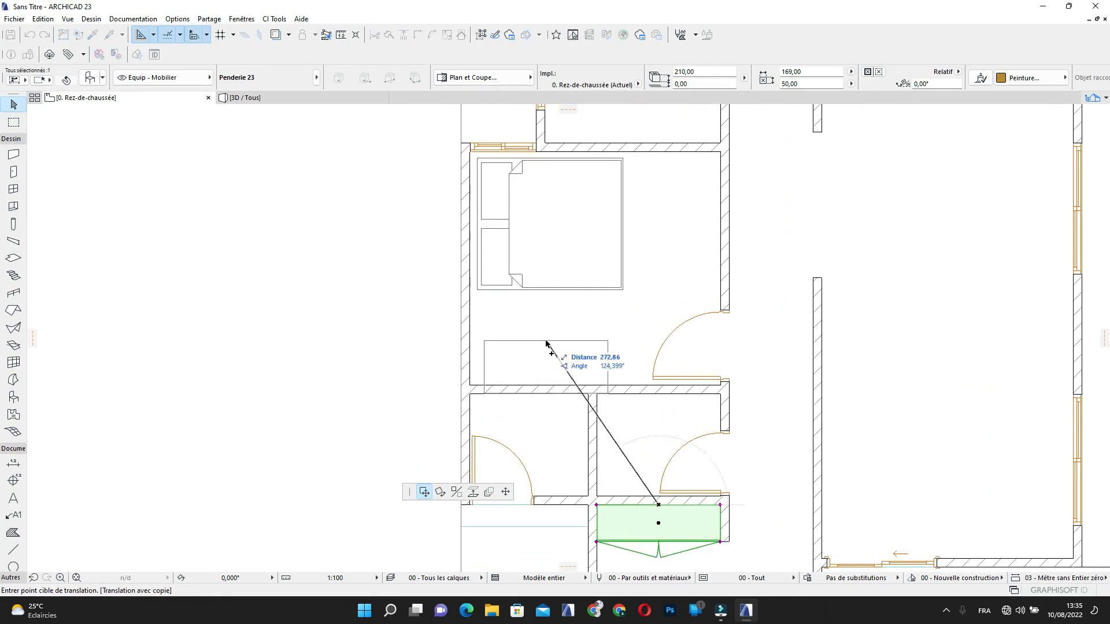
left_click(545, 339)
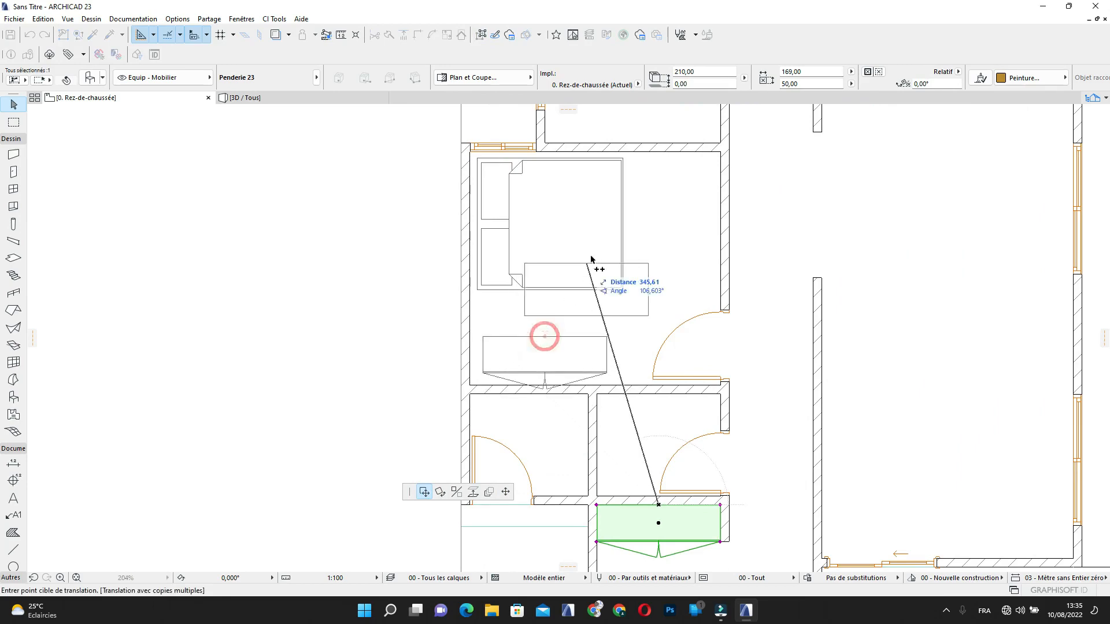
Copy the wardrobe into the small room above the middle bedroom and into the upper bedroom, opposite the bed
scroll(594, 267, "down", 2)
middle_click_drag(594, 267, 545, 420)
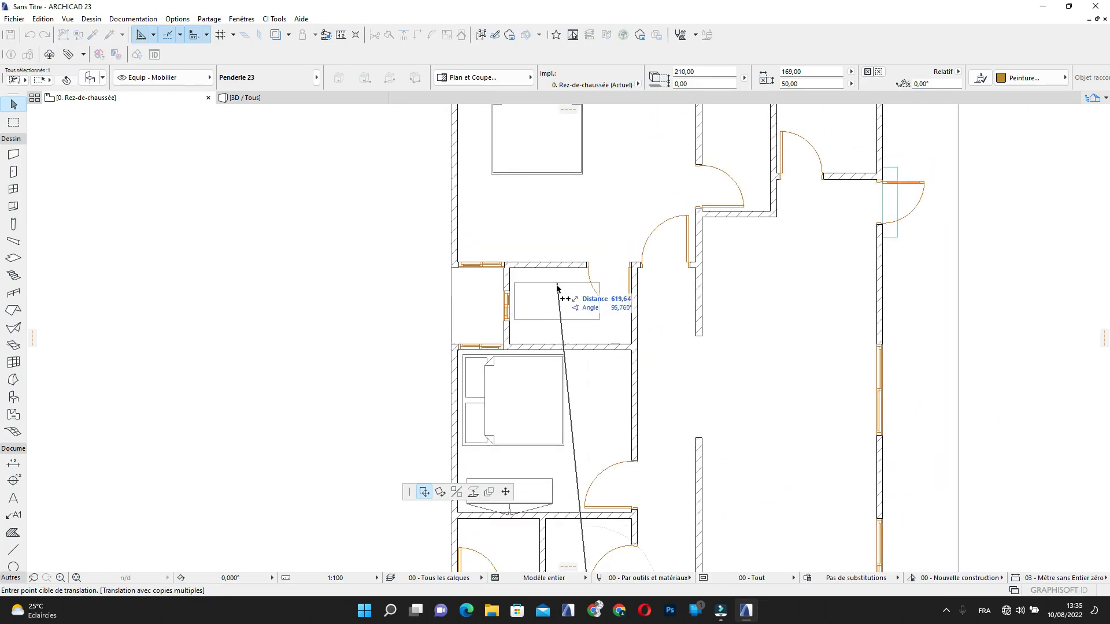
middle_click_drag(607, 232, 575, 320)
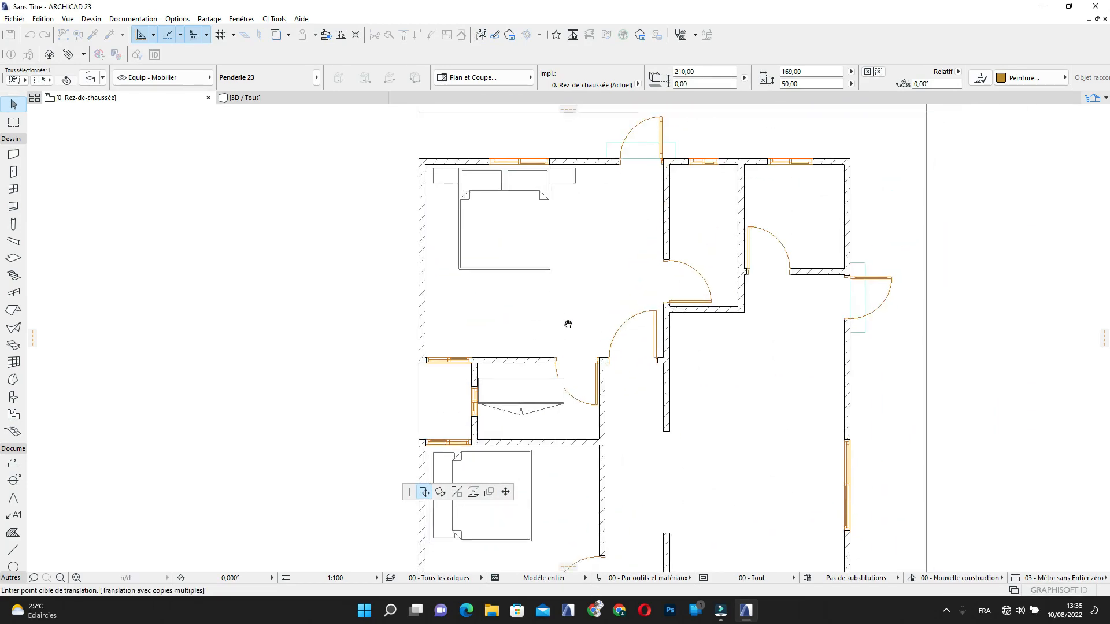
left_click(480, 304)
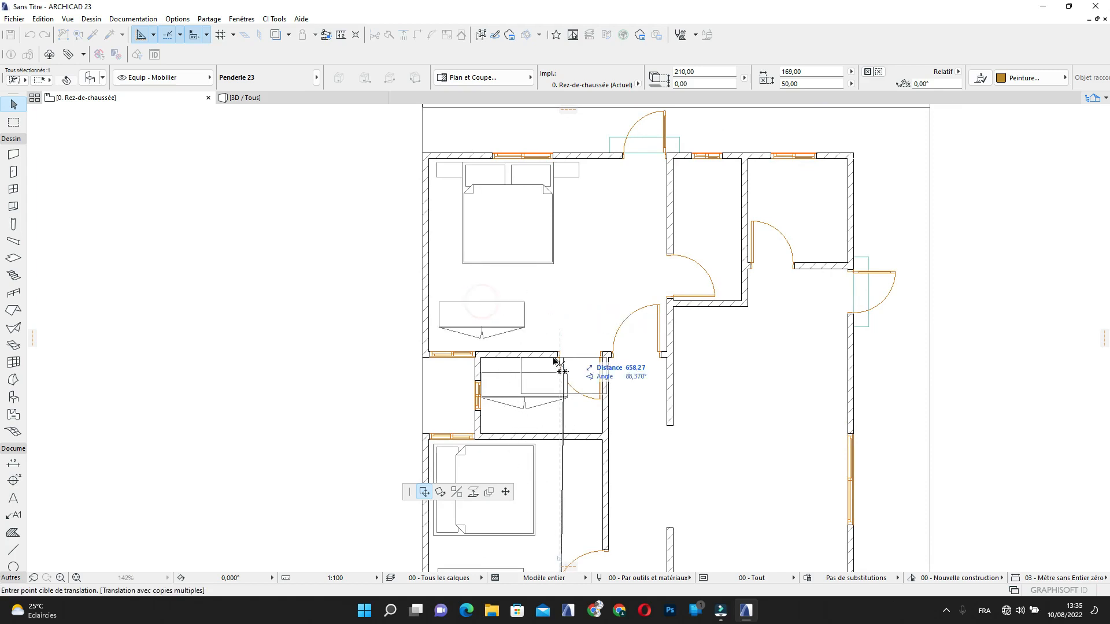
middle_click_drag(555, 360, 555, 350)
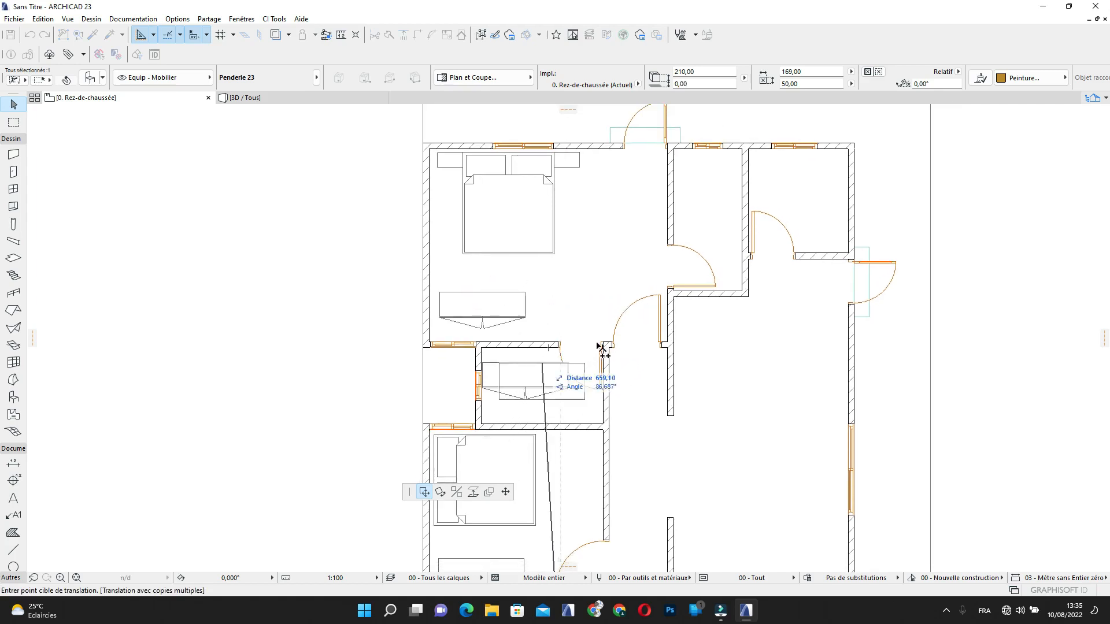
scroll(600, 384, "down", 1)
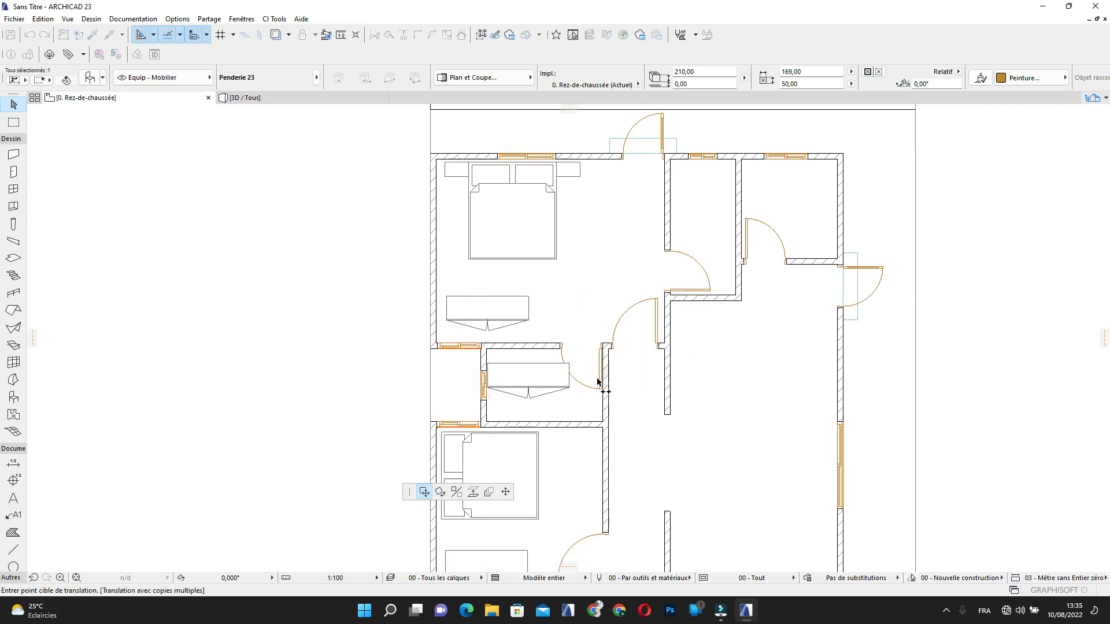
Place two more wardrobe copies, one outside the upper-right corner of the house and one across the right exterior wall, and finish copying
middle_click_drag(696, 384, 632, 410)
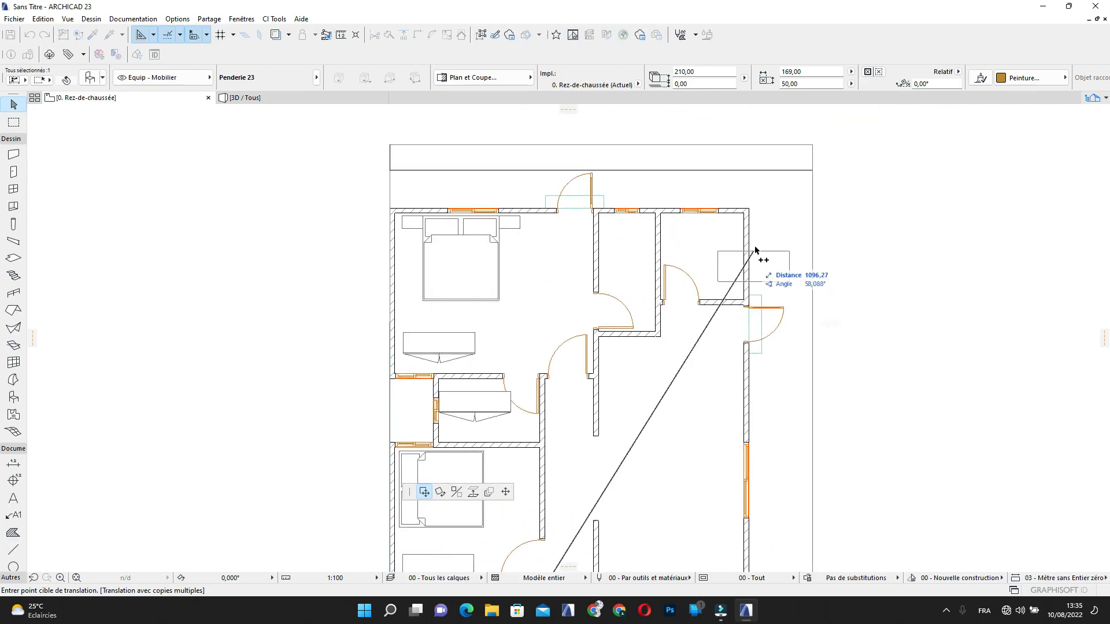
middle_click_drag(749, 299, 739, 273)
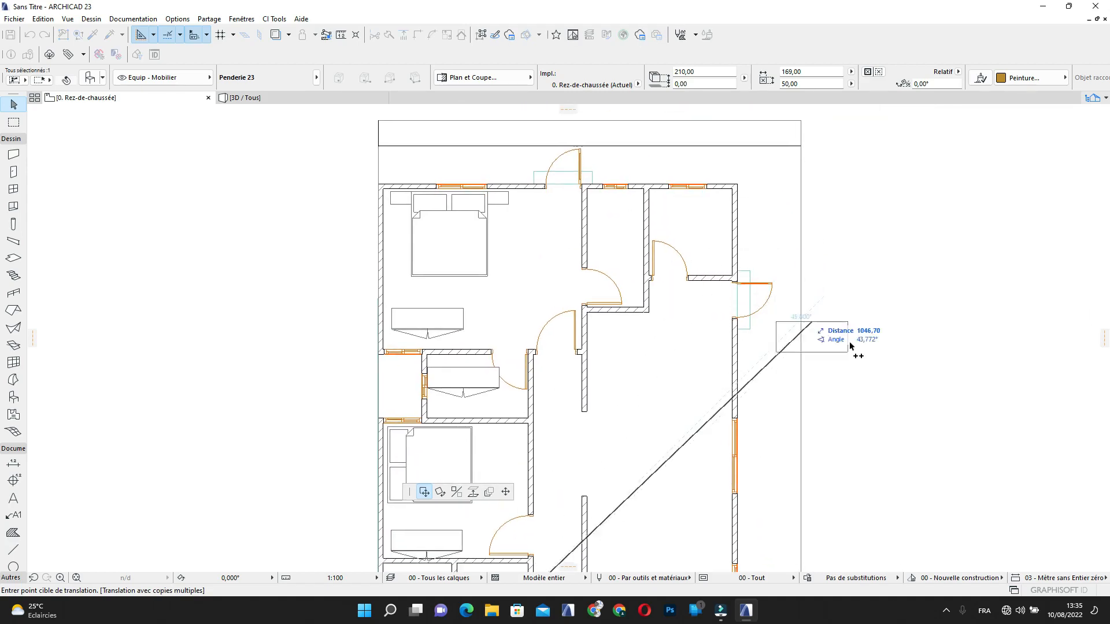
left_click(781, 190)
middle_click_drag(714, 339, 718, 308)
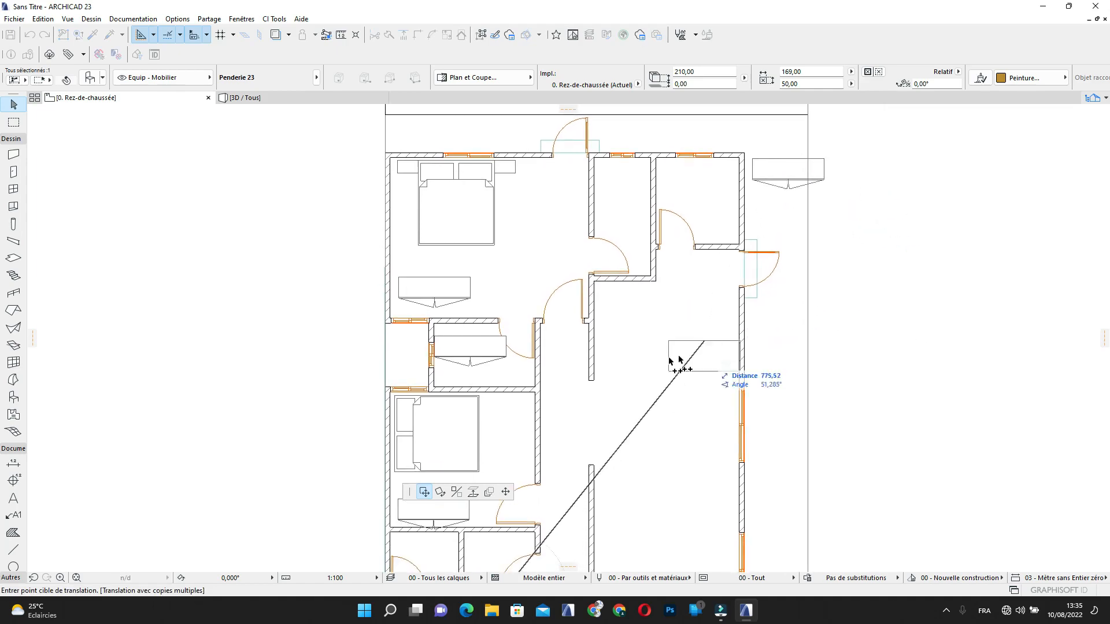
middle_click_drag(617, 421, 656, 497)
left_click(735, 268)
middle_click_drag(664, 376, 668, 312)
middle_click_drag(657, 487, 631, 366)
middle_click_drag(630, 435, 623, 375)
key("Escape")
key("Escape")
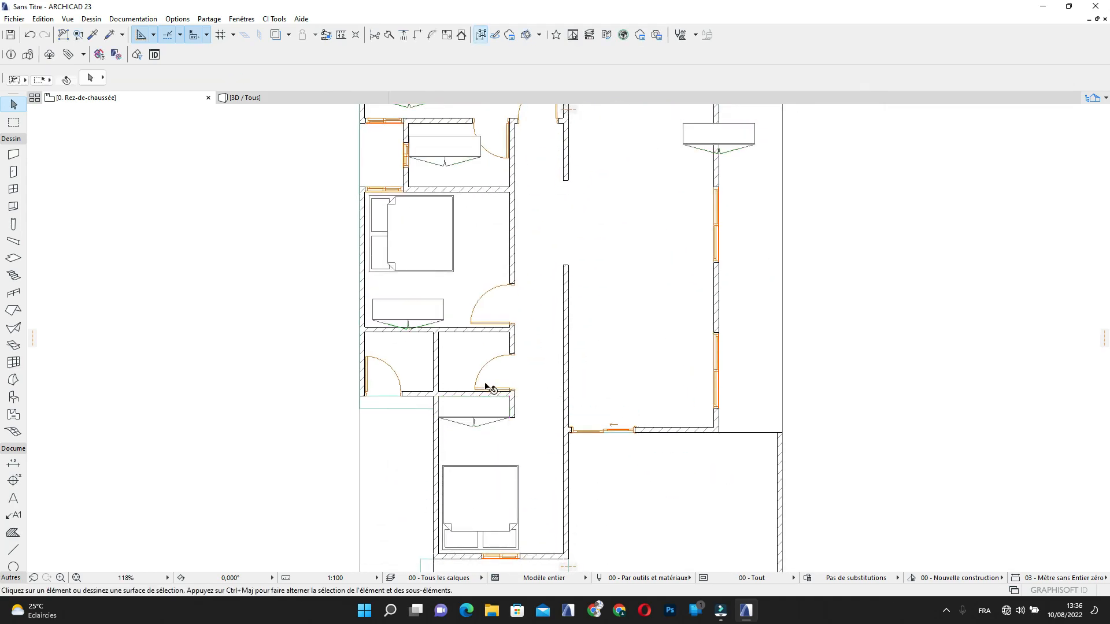
Rotate the middle bedroom's wardrobe 180° about its centre so its doors face the bed
scroll(477, 427, "up", 1)
scroll(478, 429, "up", 4)
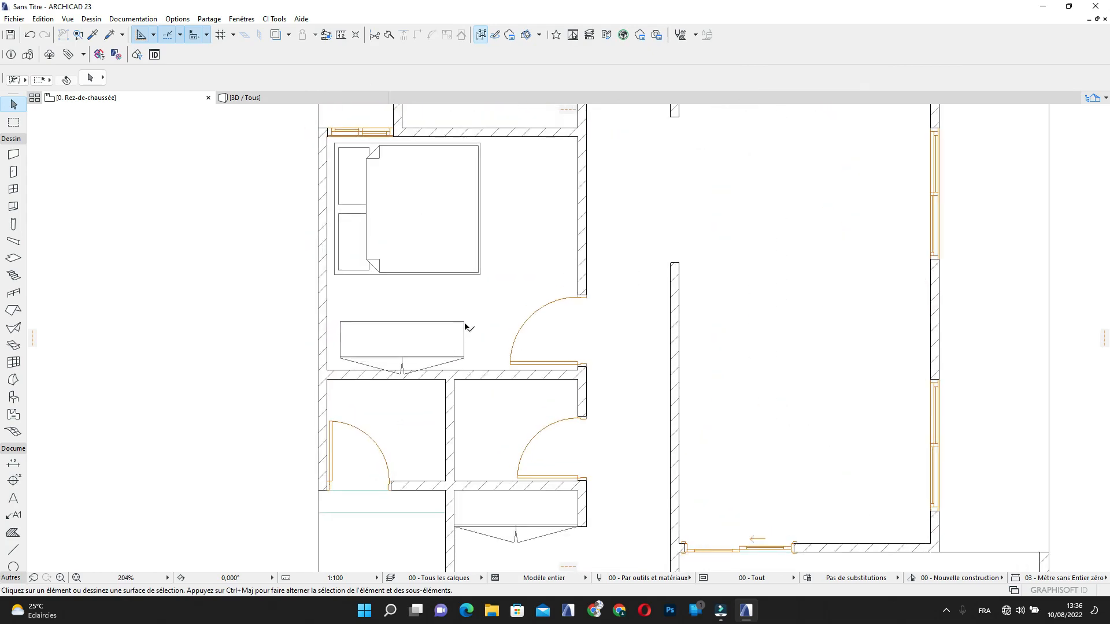
left_click(465, 324)
key("ctrl+e")
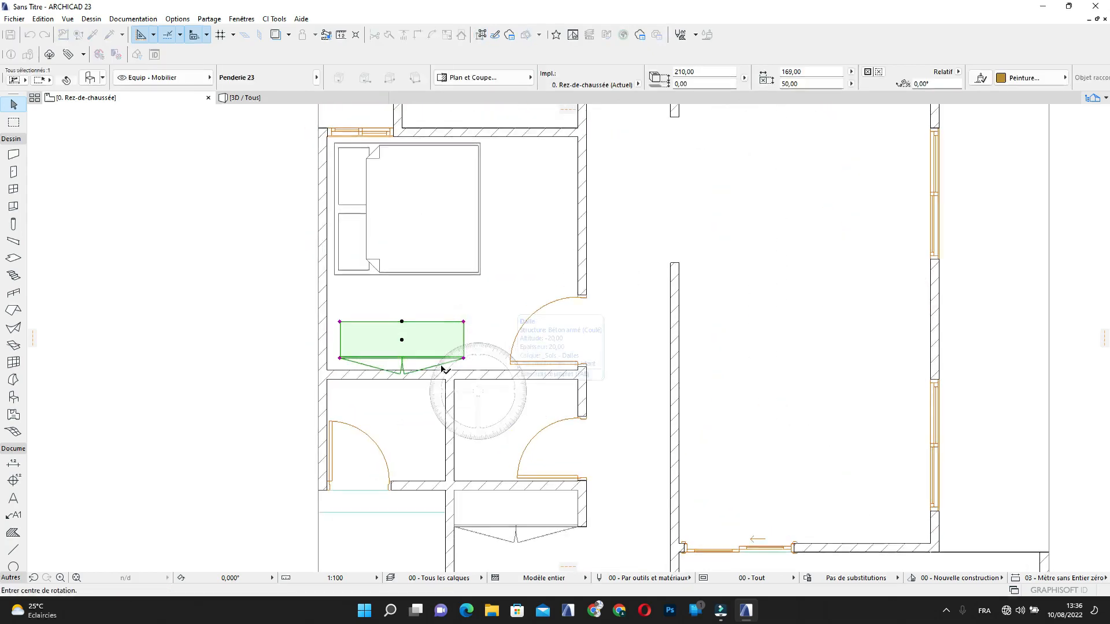
left_click(401, 339)
left_click(561, 343)
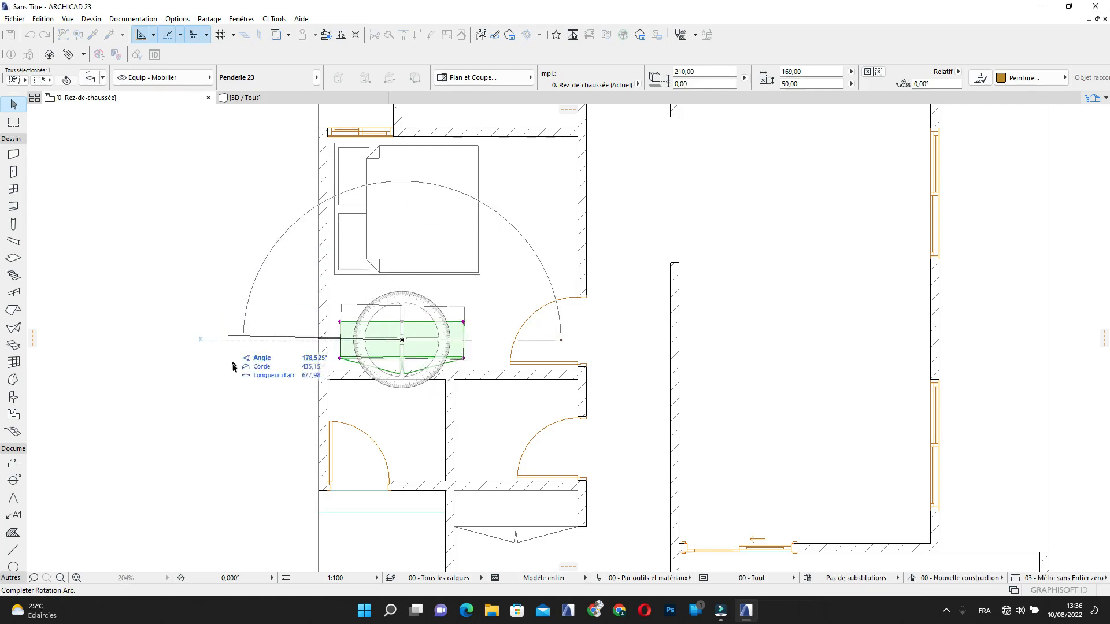
left_click(240, 342)
Move the rotated wardrobe into the lower-left corner of the middle bedroom, flush against both walls
scroll(399, 347, "up", 3)
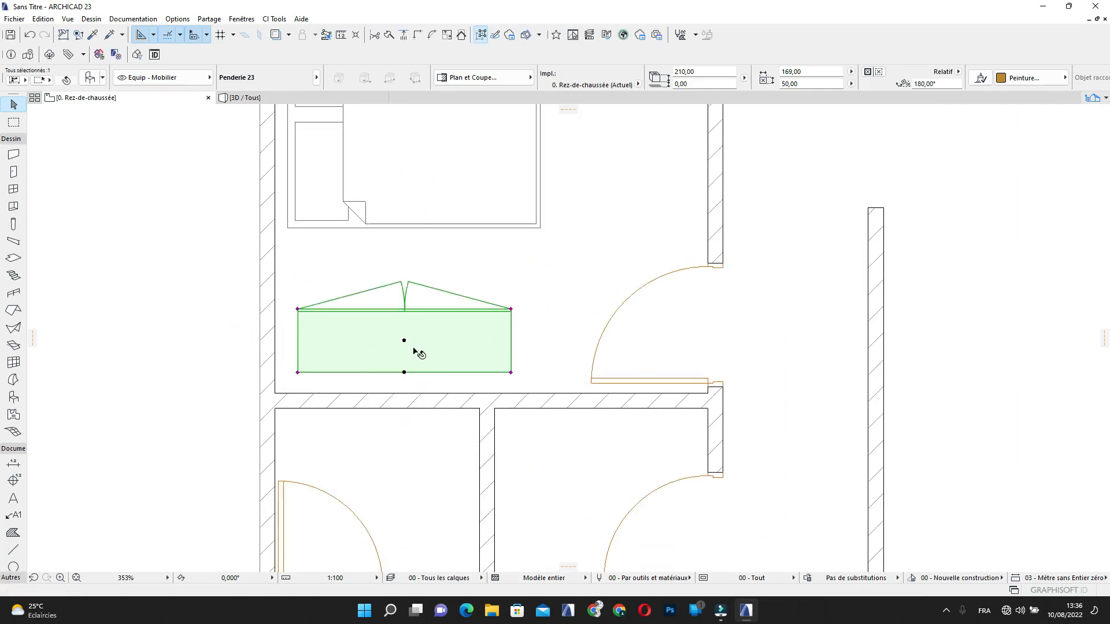
left_click(275, 377)
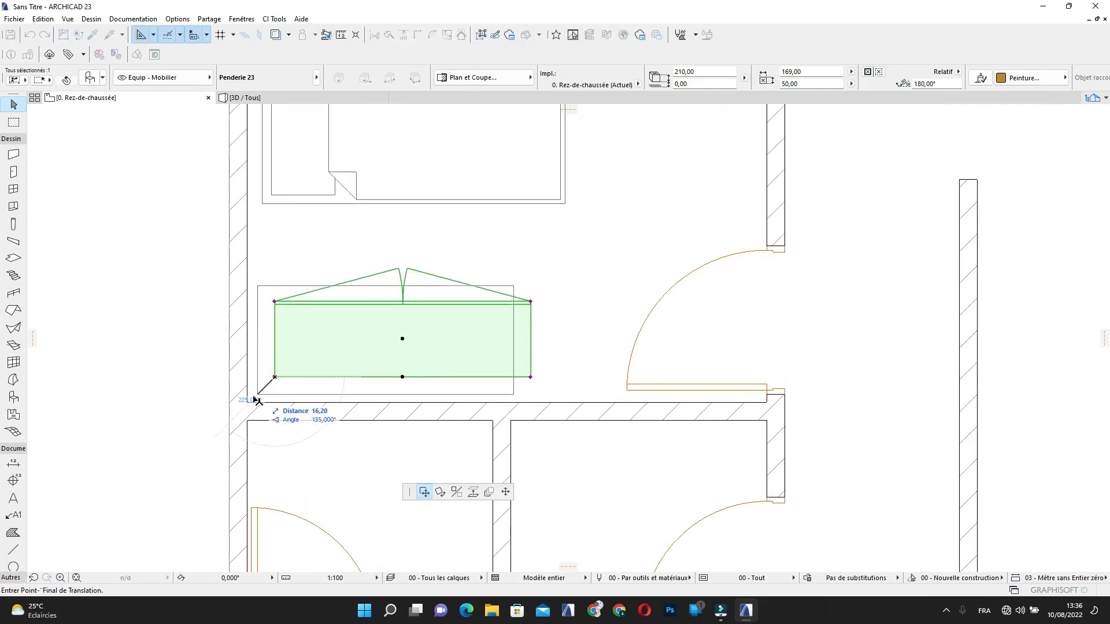
left_click(247, 402)
scroll(504, 401, "up", 2)
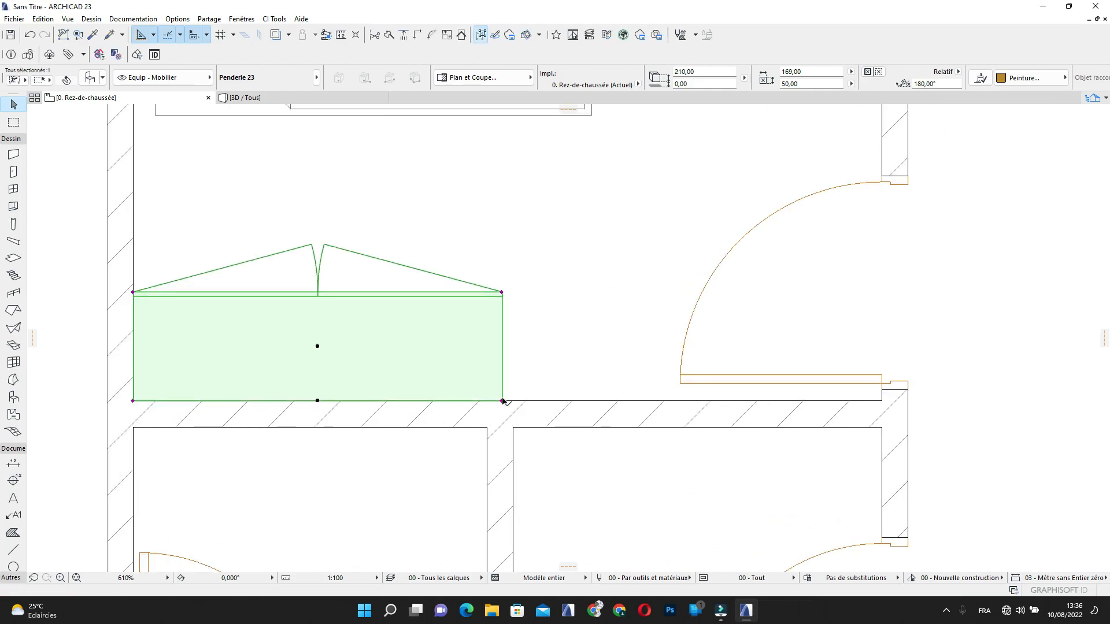
Try to stretch the wardrobe's free lower corner to the partition junction below, and undo the resize
left_click(502, 402)
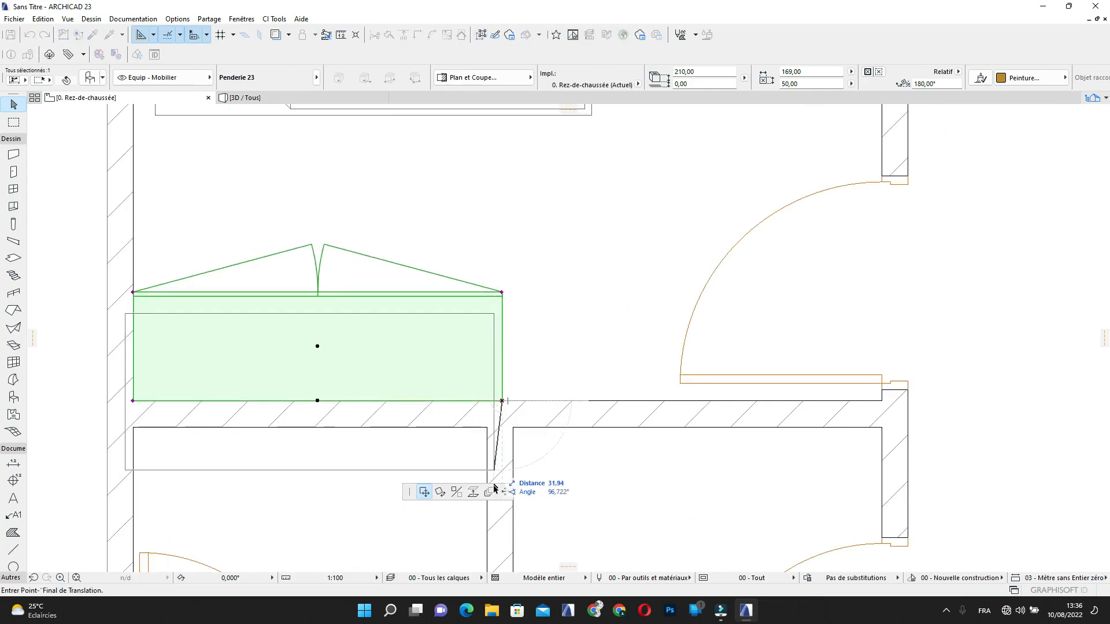
left_click(492, 425)
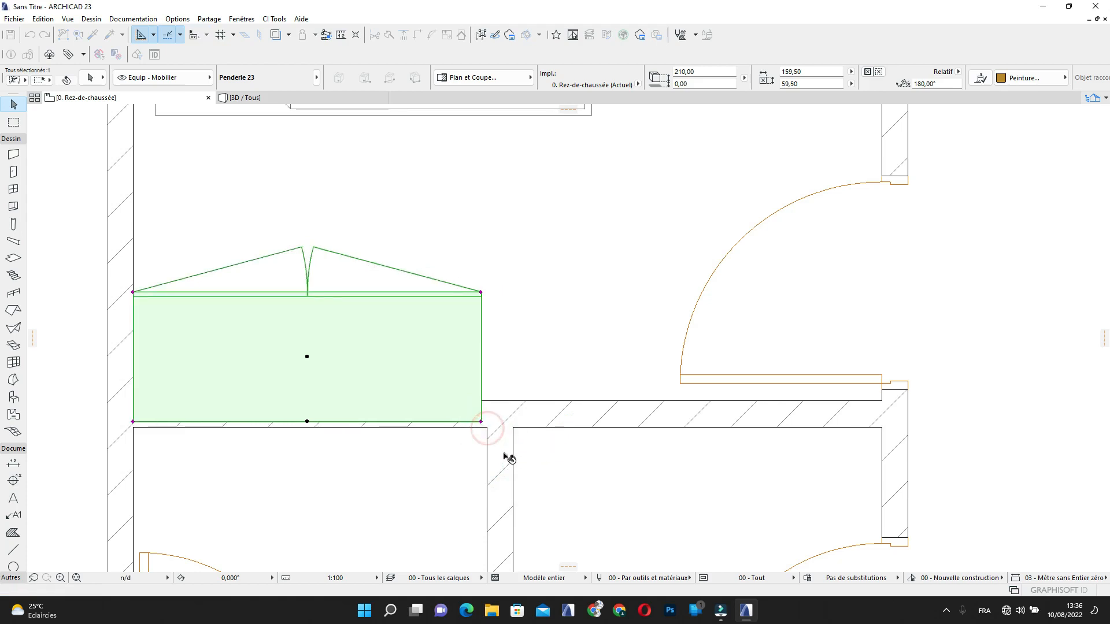
scroll(488, 427, "up", 1)
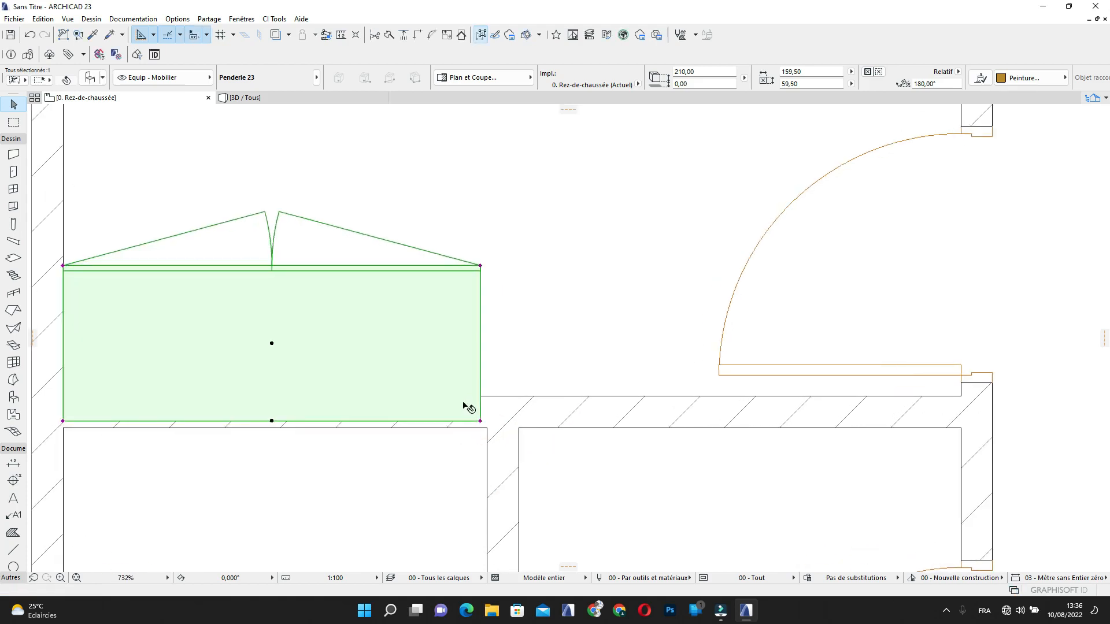
key("ctrl+z")
Stretch the middle bedroom's wardrobe to a width of 162, in line with the face of the partition below
left_click(505, 396)
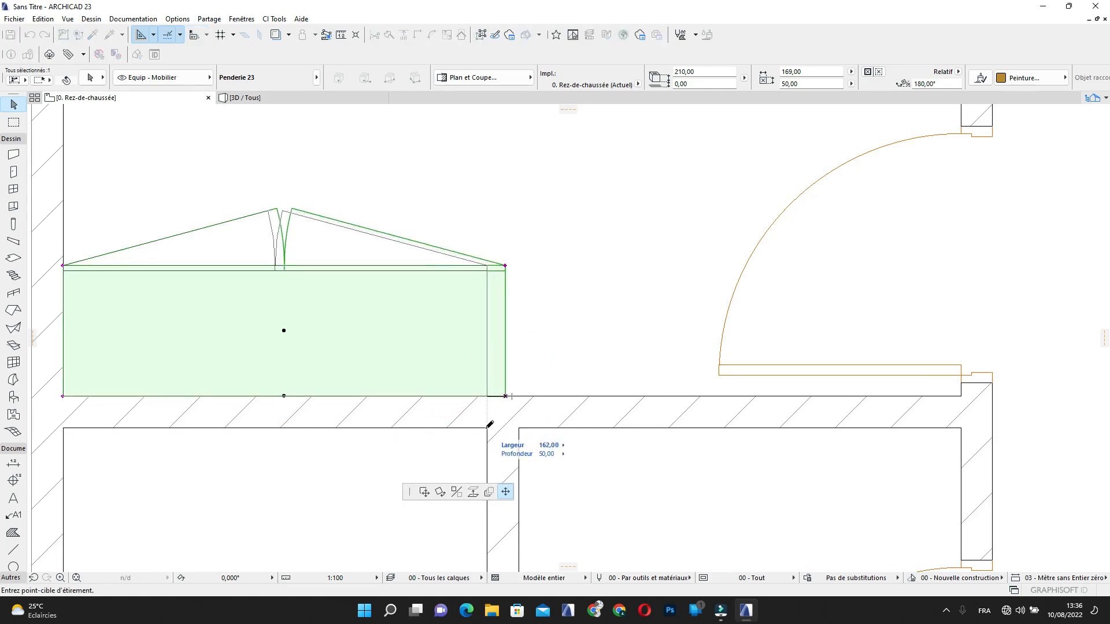
left_click(489, 425)
left_click(508, 470, "shift")
left_click(503, 470)
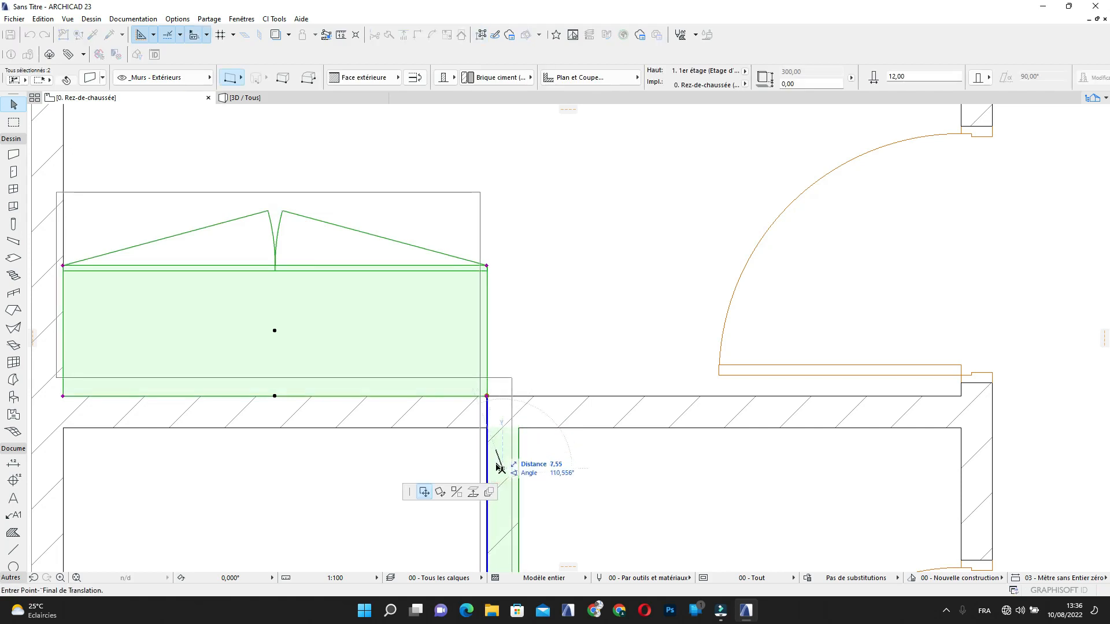
key("Escape")
key("Escape")
Extend the upper end of the partition below the middle bedroom up to the wardrobe's front edge
left_click(508, 484)
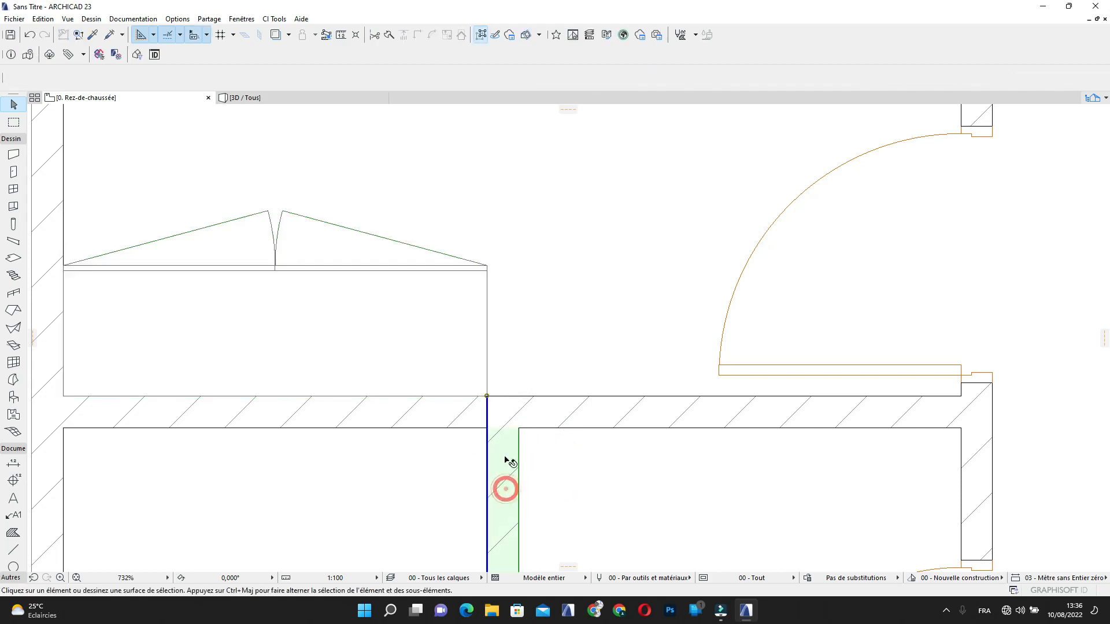
left_click(486, 397)
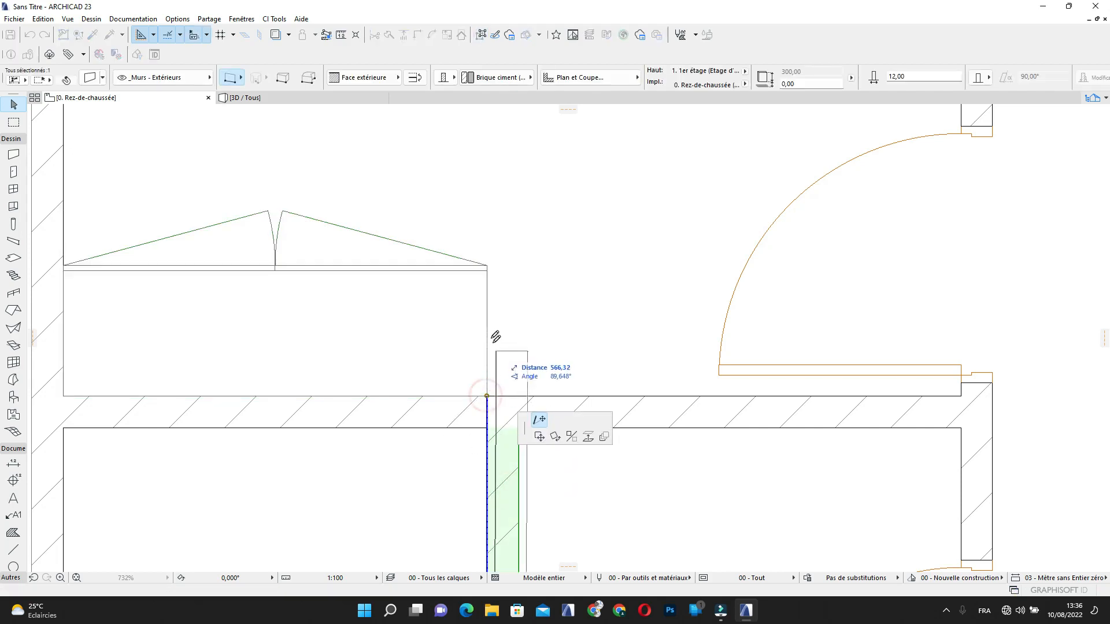
left_click(488, 264)
scroll(489, 323, "down", 4)
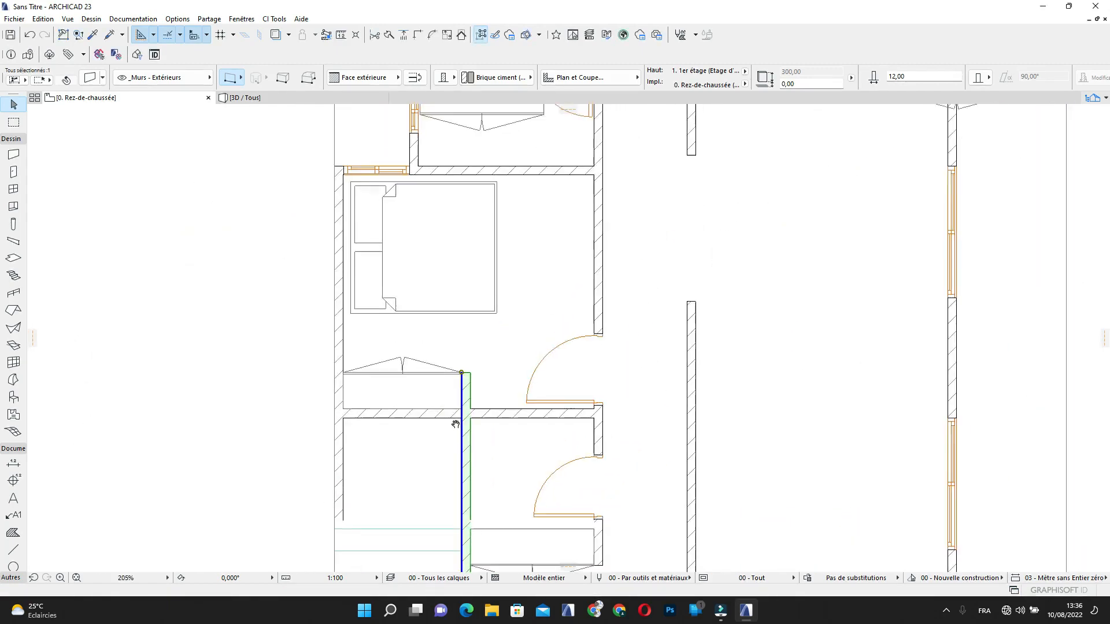
key("Escape")
Rotate the wardrobe in the small room above the middle bedroom 90° about its centre
scroll(487, 341, "down", 2)
middle_click_drag(485, 347, 476, 401)
middle_click_drag(494, 300, 483, 439)
scroll(472, 310, "up", 1)
scroll(477, 313, "up", 2)
left_click(453, 331)
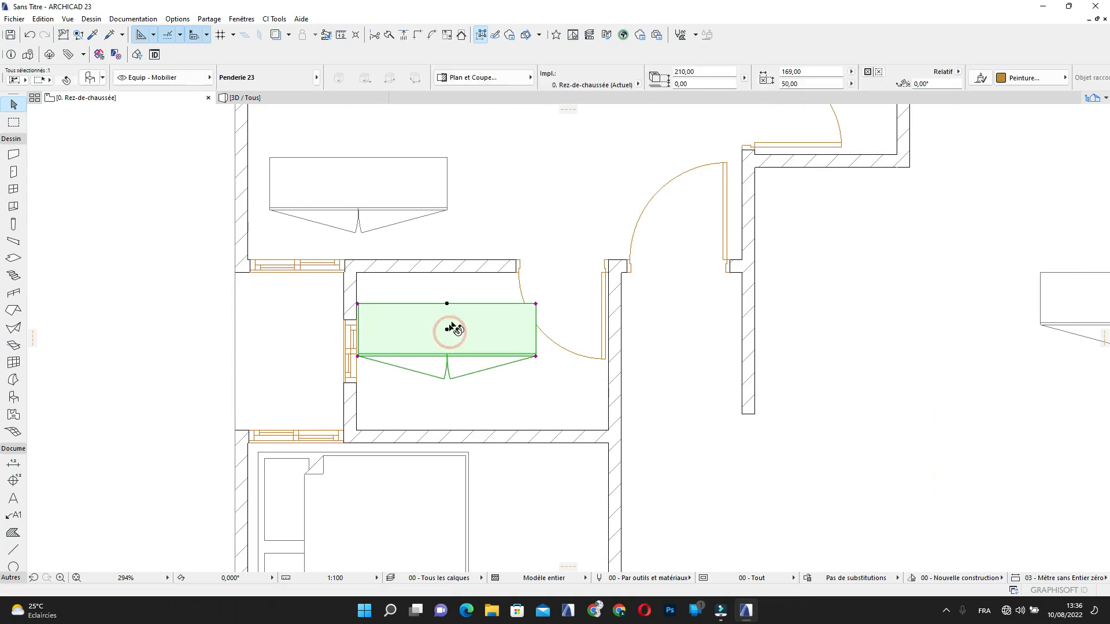
key("ctrl+e")
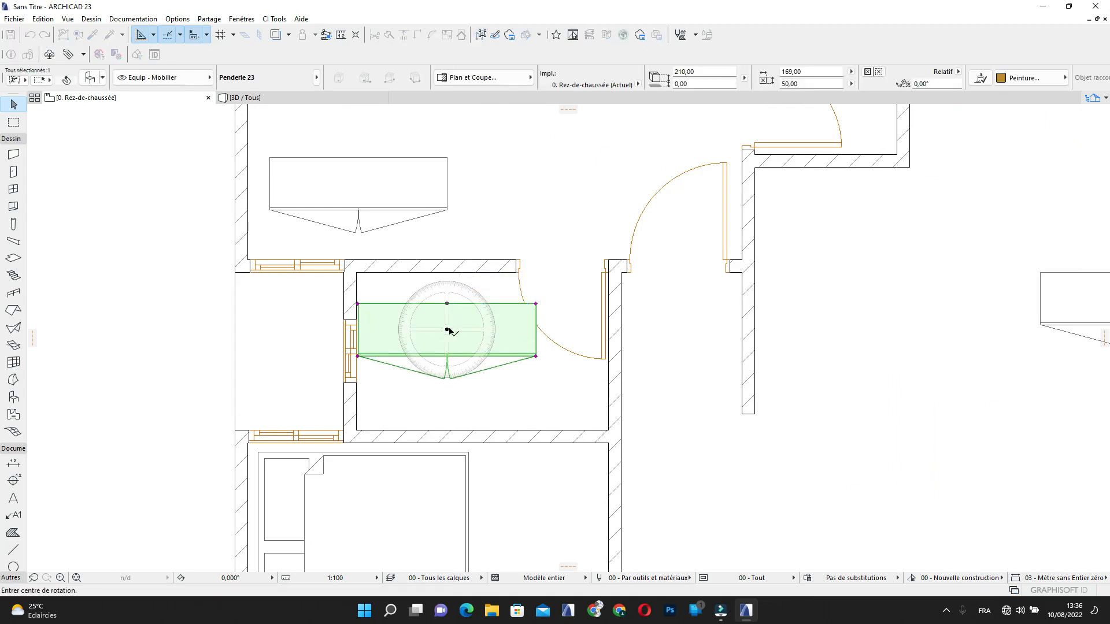
left_click(447, 330)
left_click(485, 327)
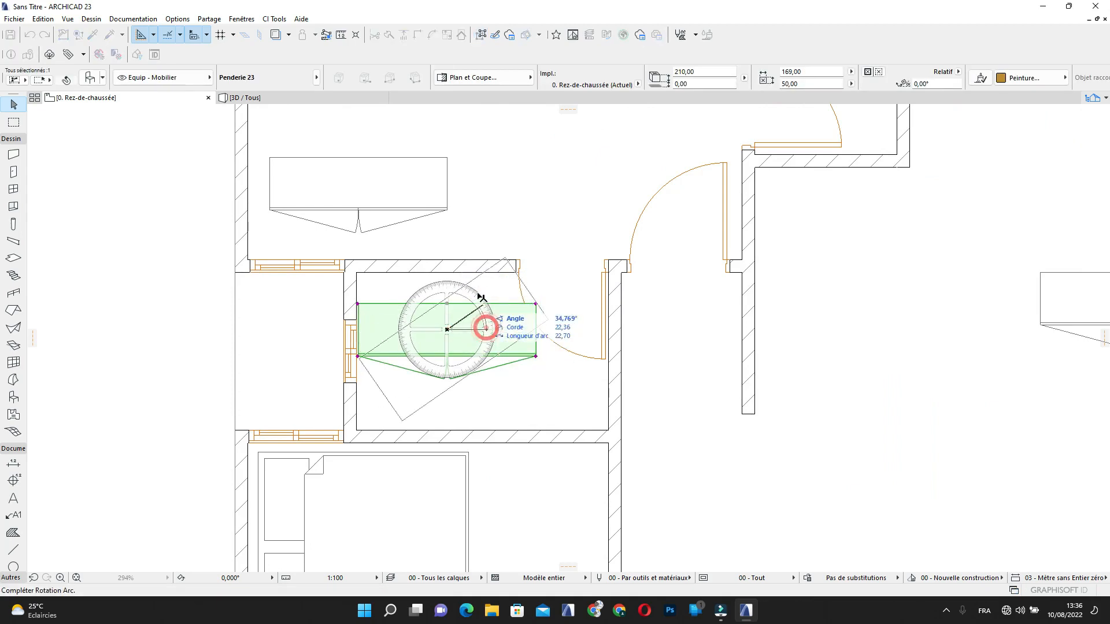
left_click(449, 263)
Move the rotated wardrobe into the small room's lower-left corner, against the wall with the window
scroll(439, 341, "up", 3)
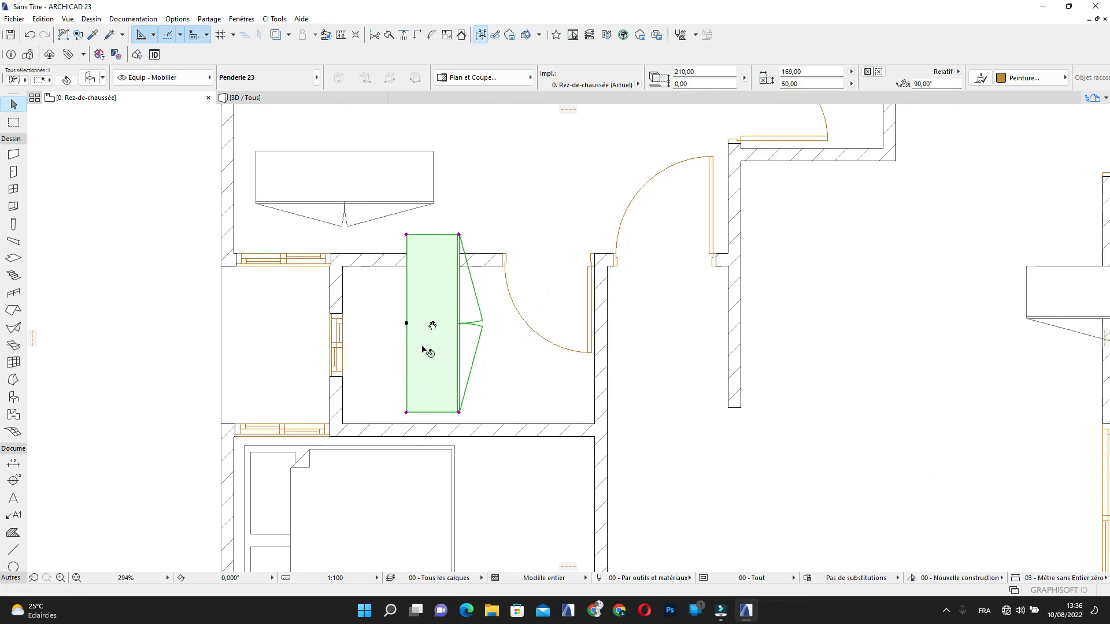
left_click(407, 407)
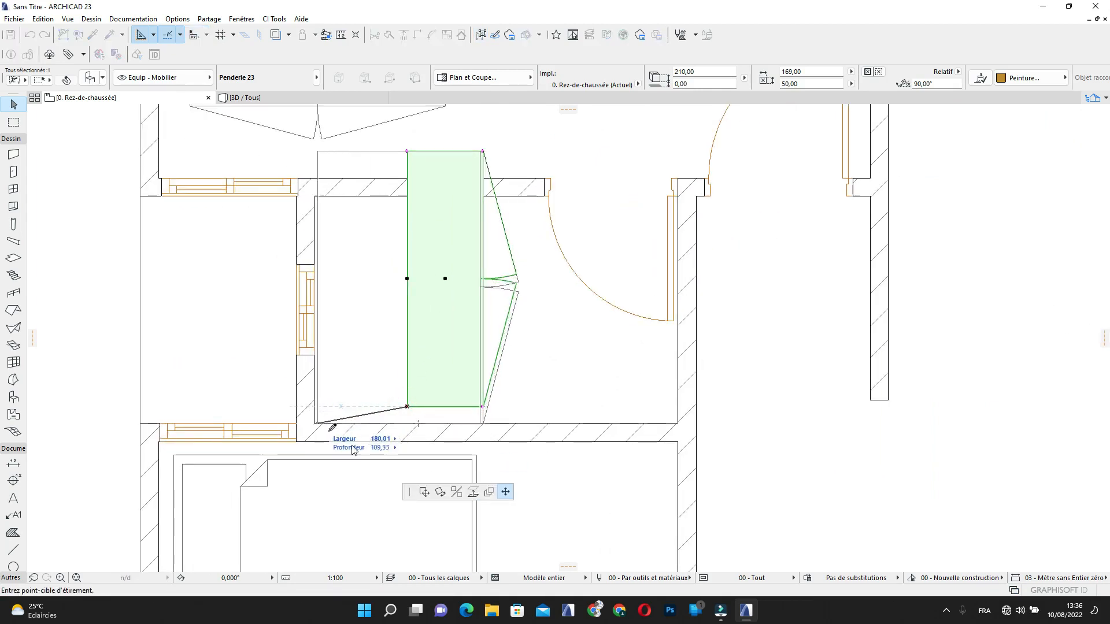
left_click(424, 492)
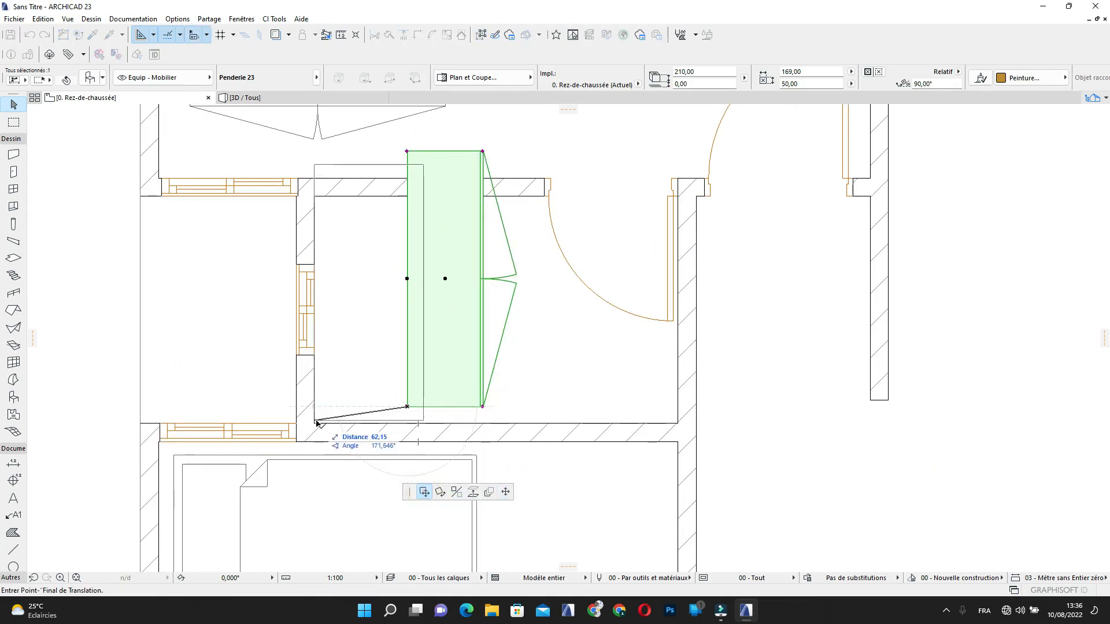
left_click(316, 423)
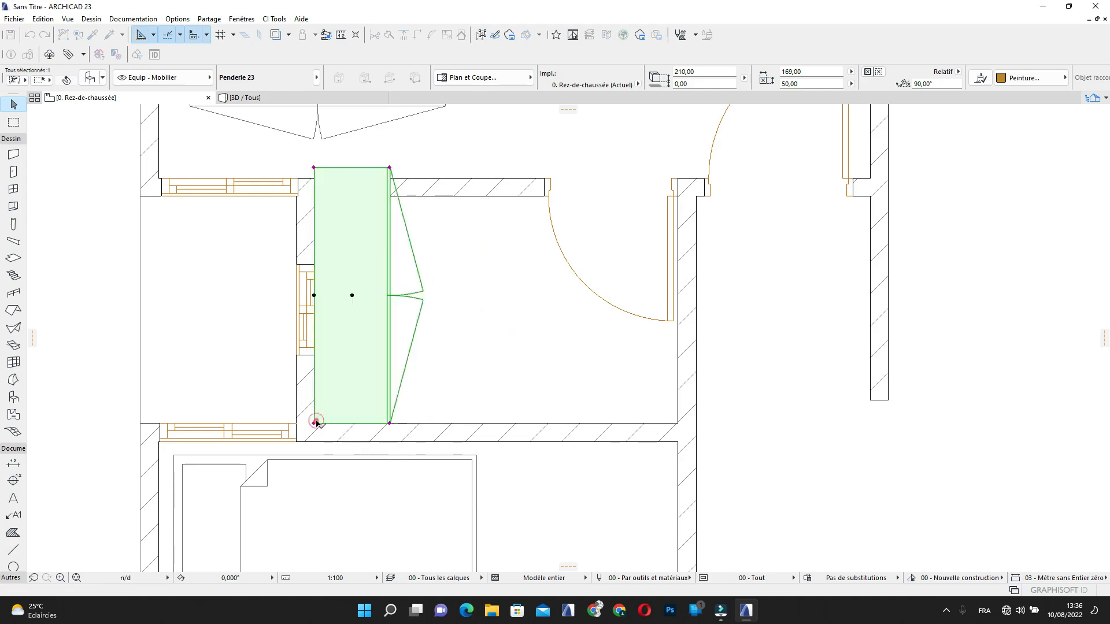
Resize the small room's wardrobe to a width of 150 between the two walls and a depth of 30
left_click(314, 168)
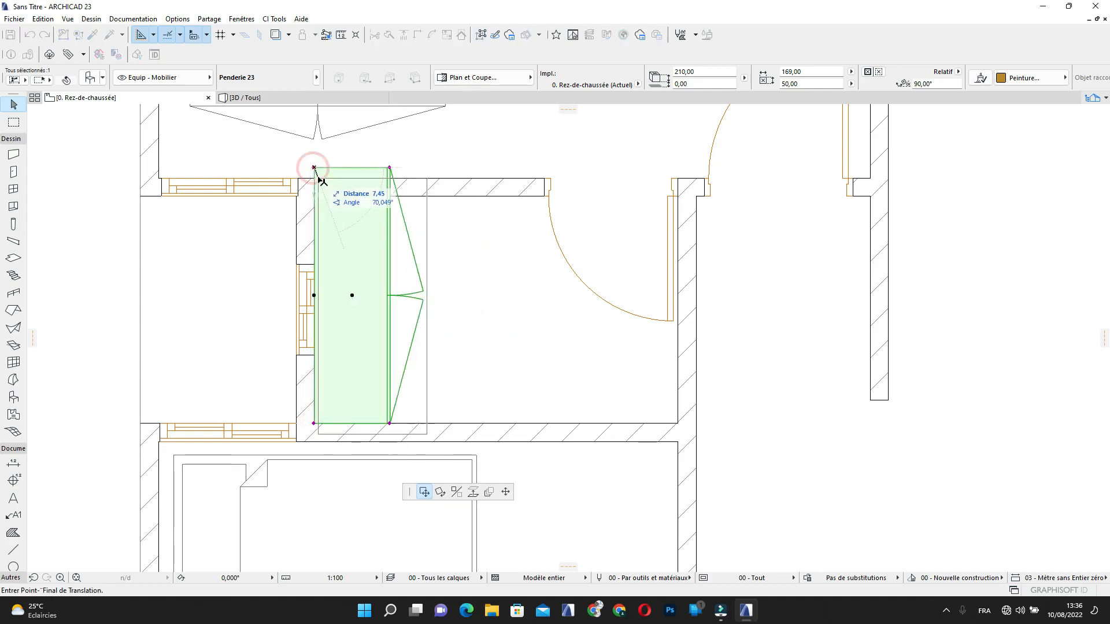
left_click(504, 492)
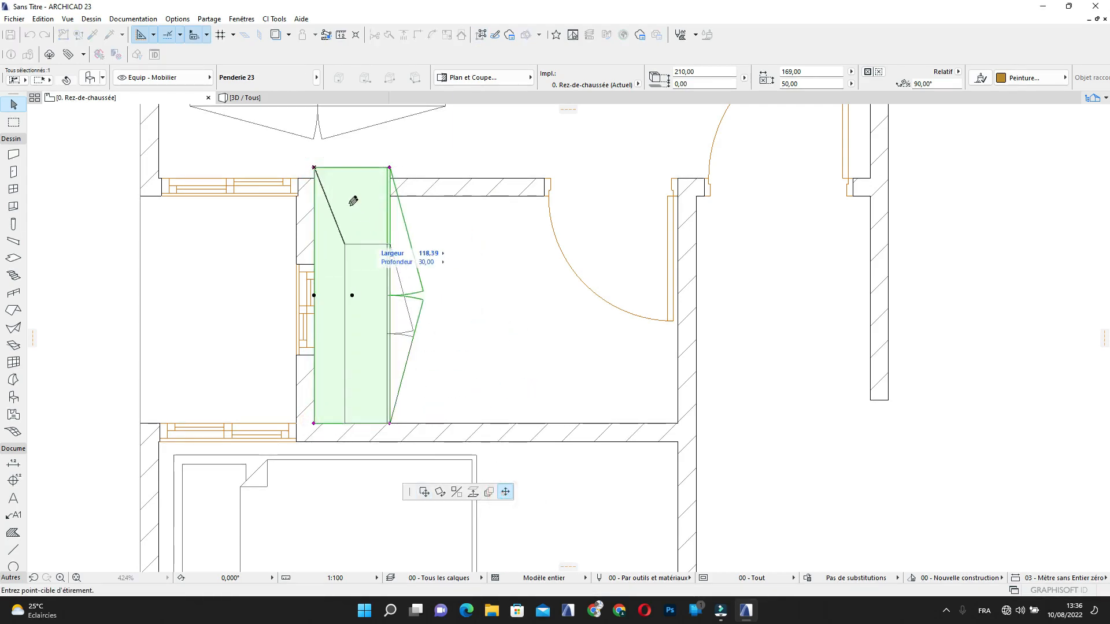
left_click(316, 191)
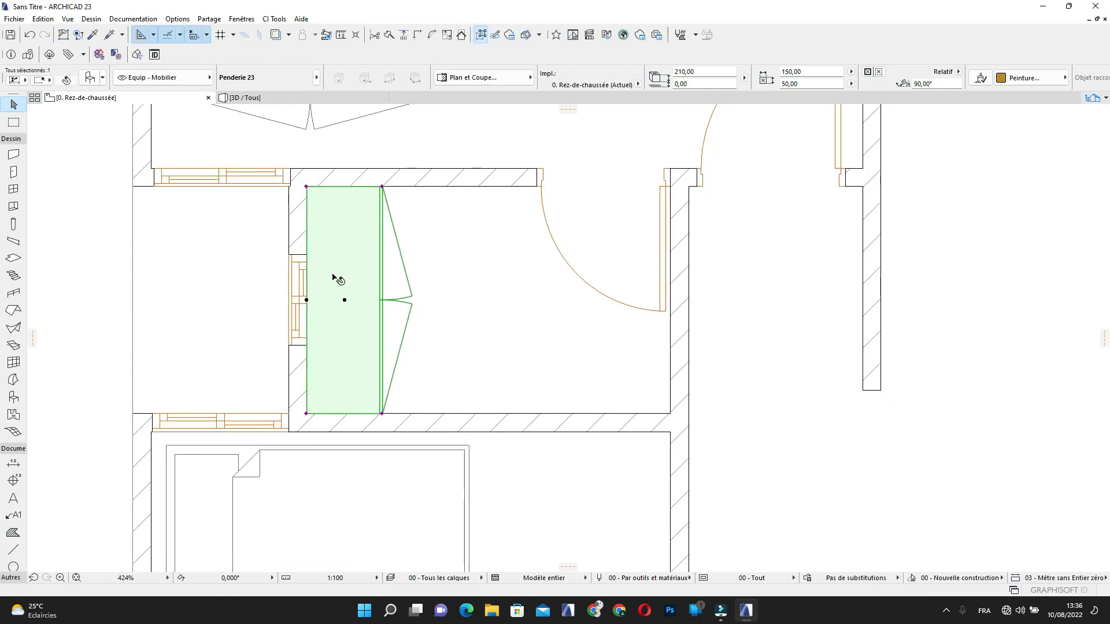
left_click(383, 187)
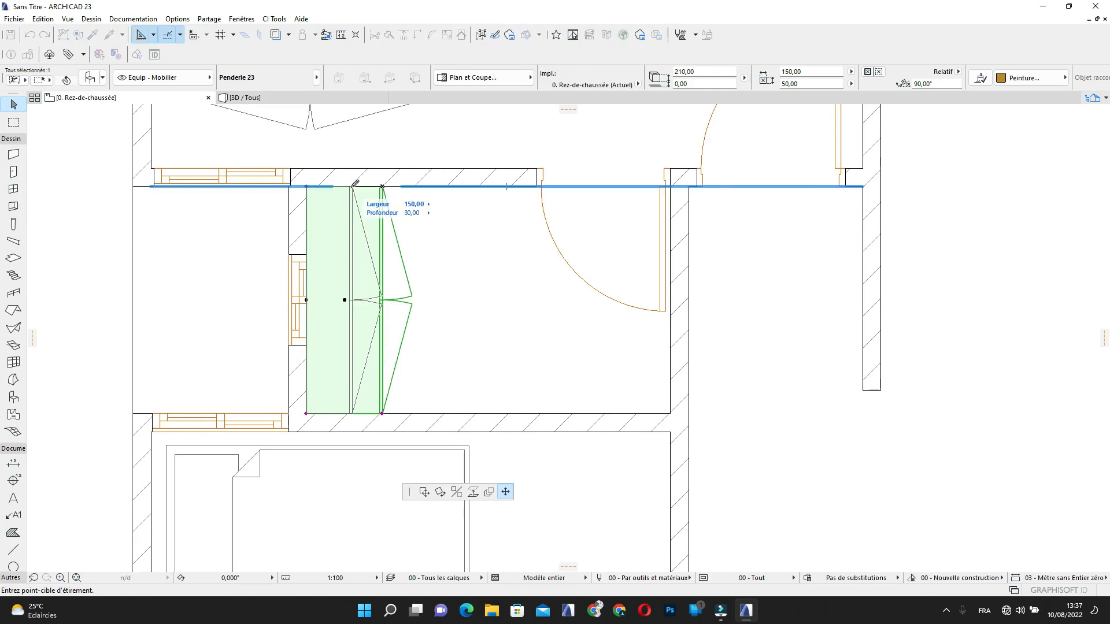
left_click(352, 187)
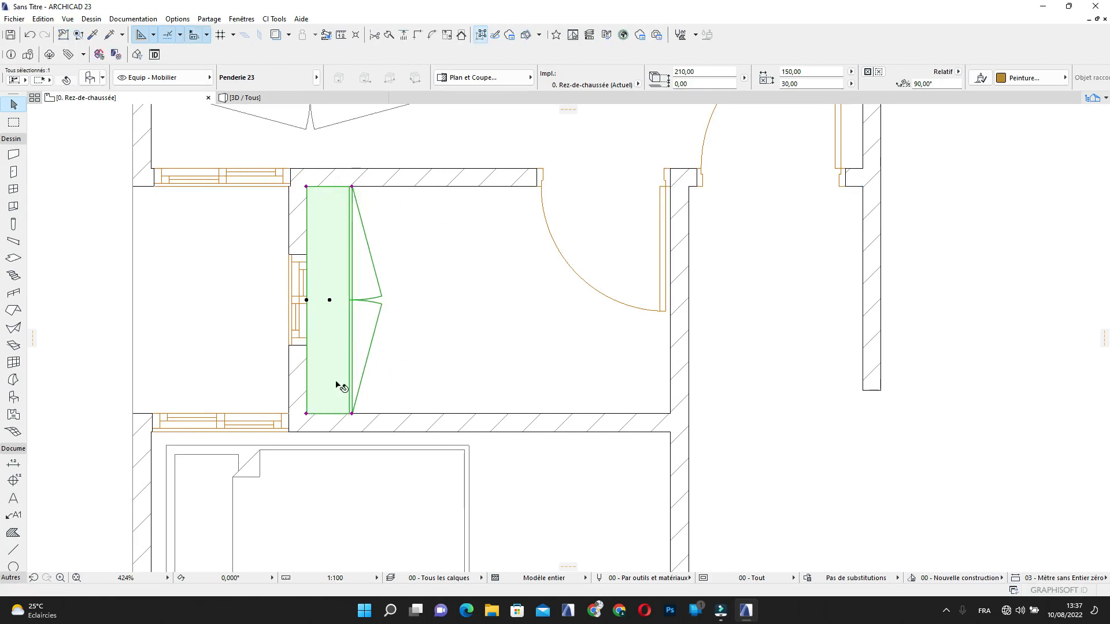
Copy the small room's wardrobe horizontally toward the room's door and rotate the copy 90° counter-clockwise about the middle of its back edge
left_click(330, 300)
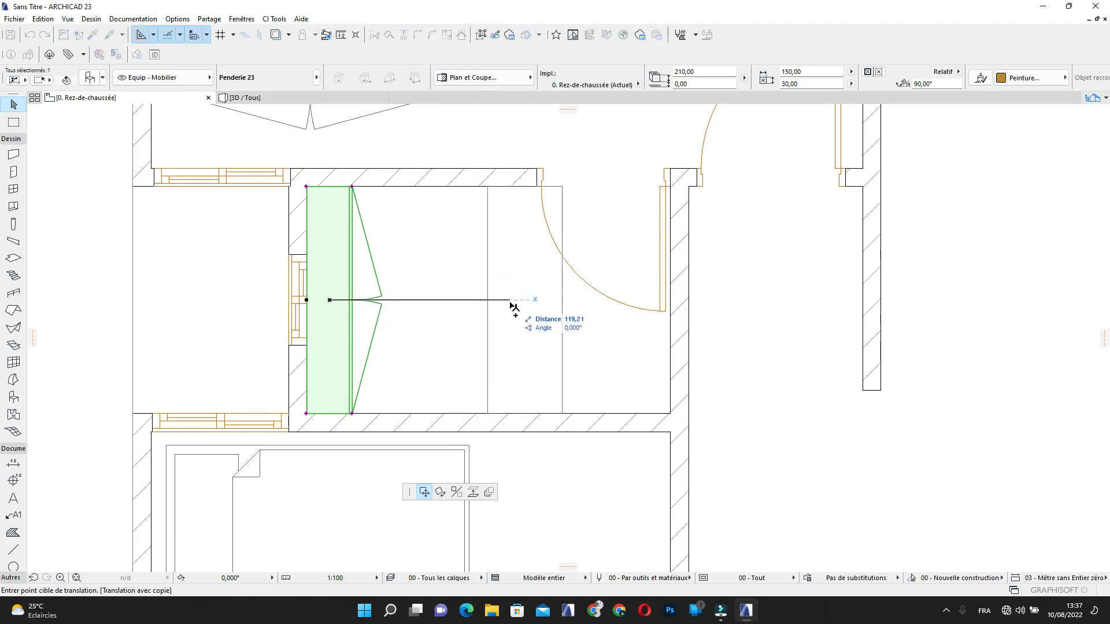
left_click(530, 300)
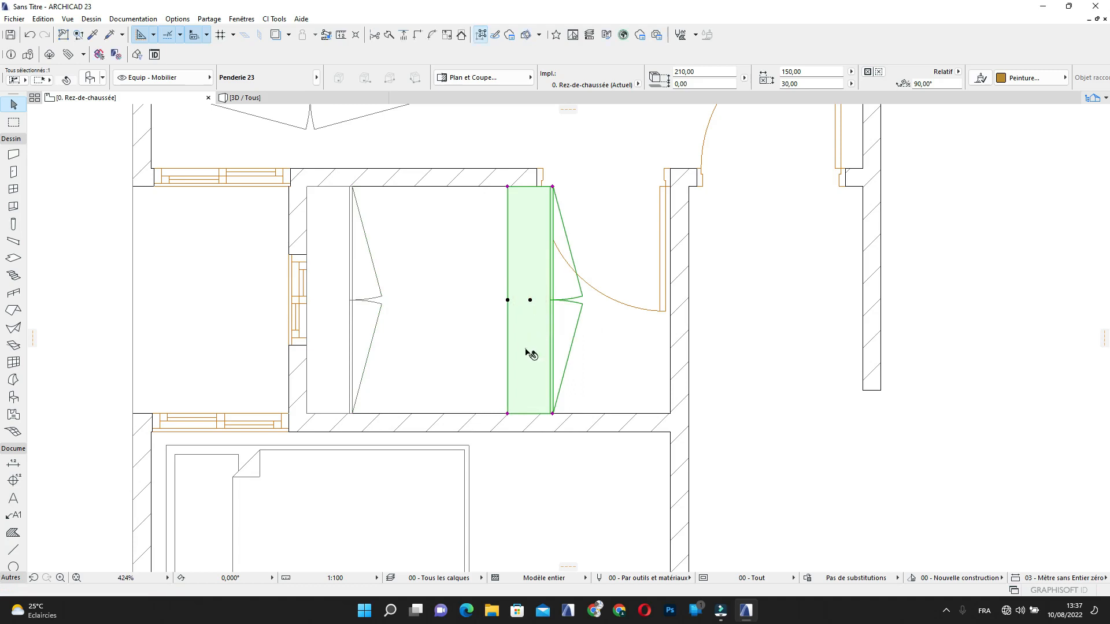
key("ctrl+e")
left_click(507, 300)
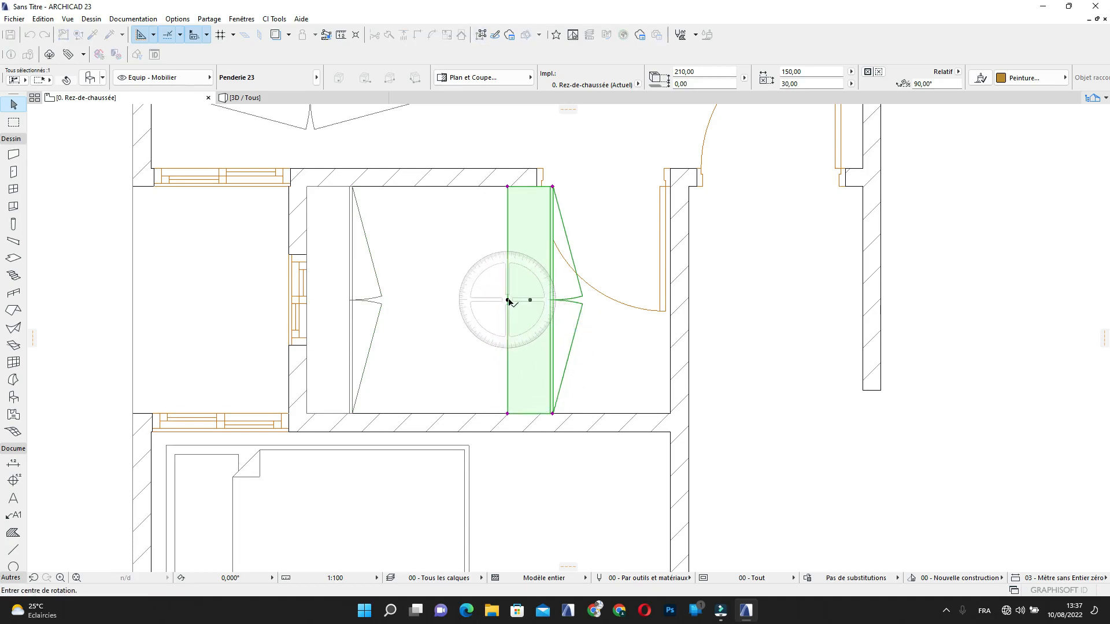
left_click(566, 302)
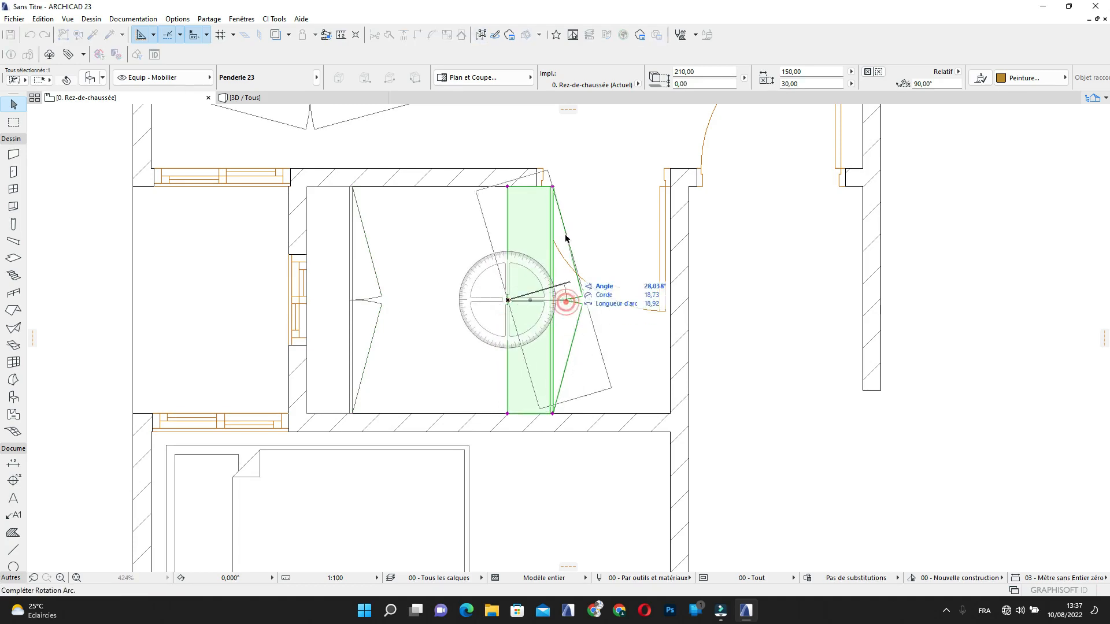
left_click(511, 177)
scroll(630, 309, "up", 1)
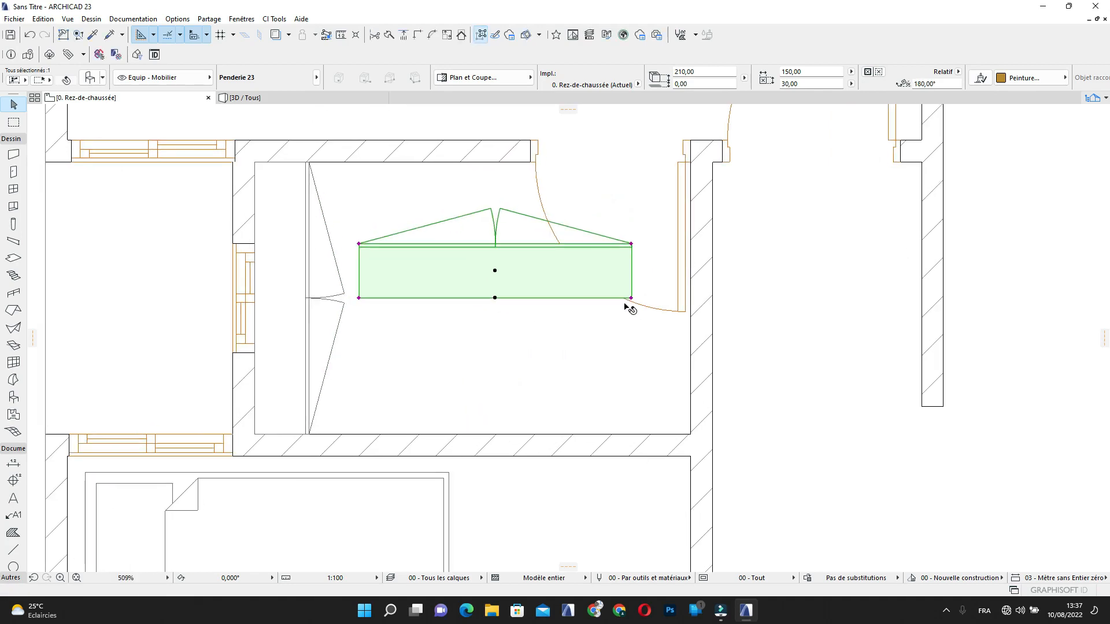
Move the rotated wardrobe copy into the small room's lower-right corner, with its back against the lower wall
left_click(631, 299)
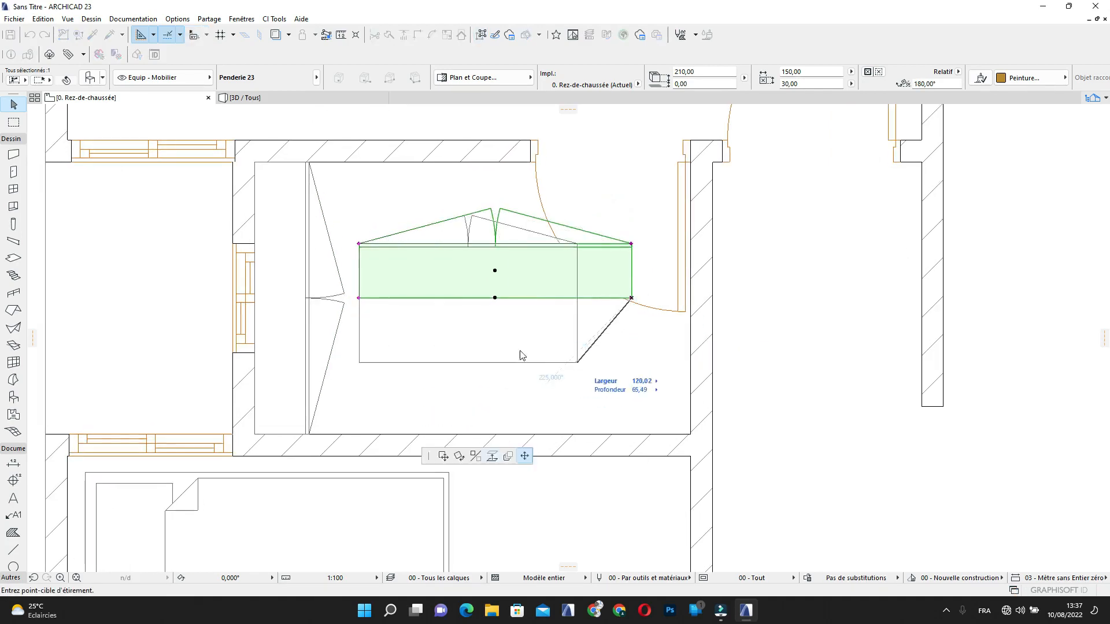
left_click(690, 434)
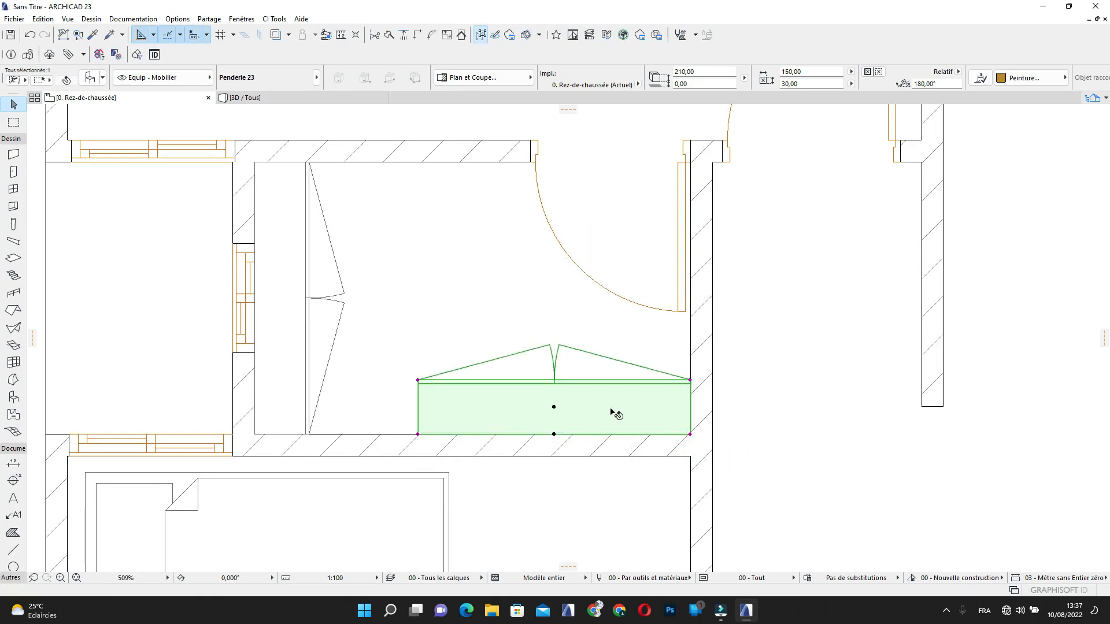
key("Escape")
Delete the spare wardrobe standing free at the lower end of the upper-left double bedroom
scroll(555, 312, "down", 3)
middle_click_drag(393, 228, 428, 310)
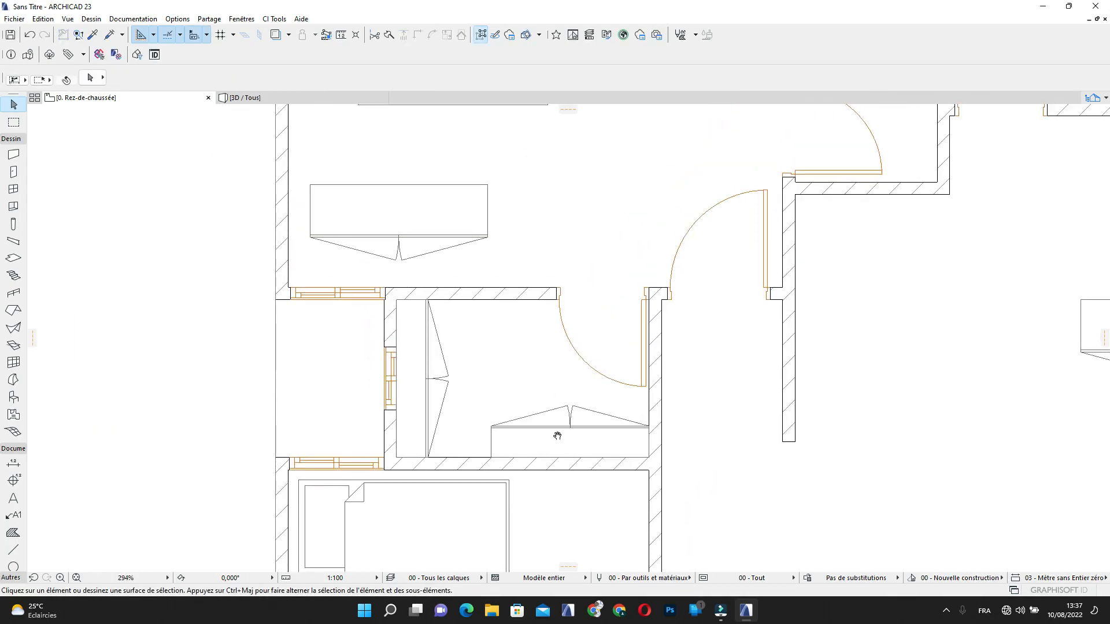
middle_click_drag(557, 436, 548, 501)
scroll(449, 294, "down", 1)
middle_click_drag(449, 294, 399, 372)
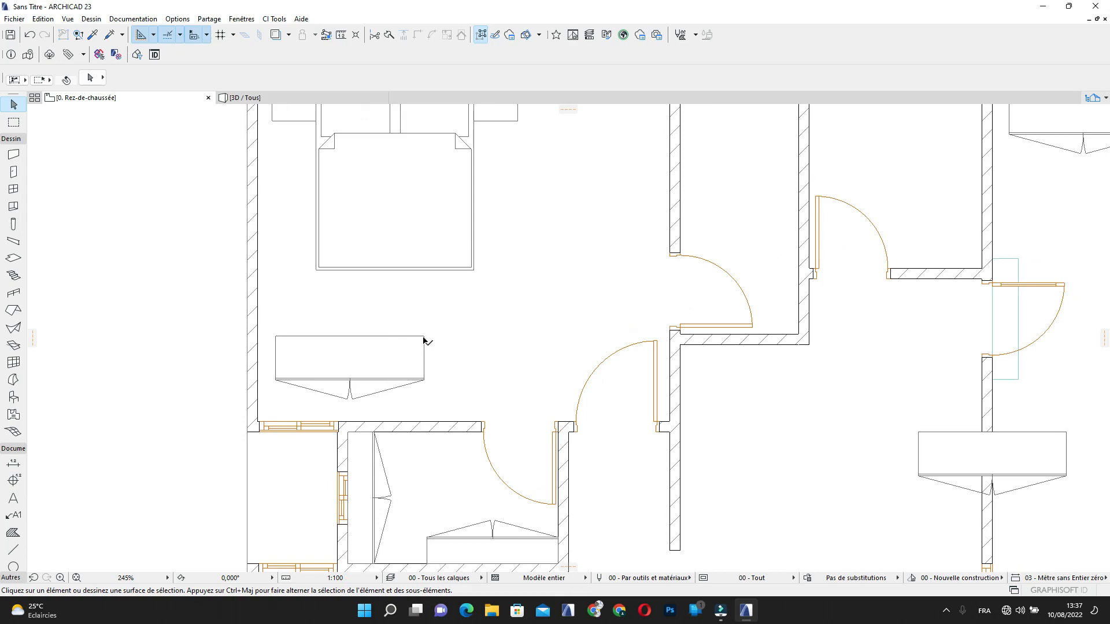
left_click(424, 341)
key("Escape")
scroll(460, 397, "down", 3)
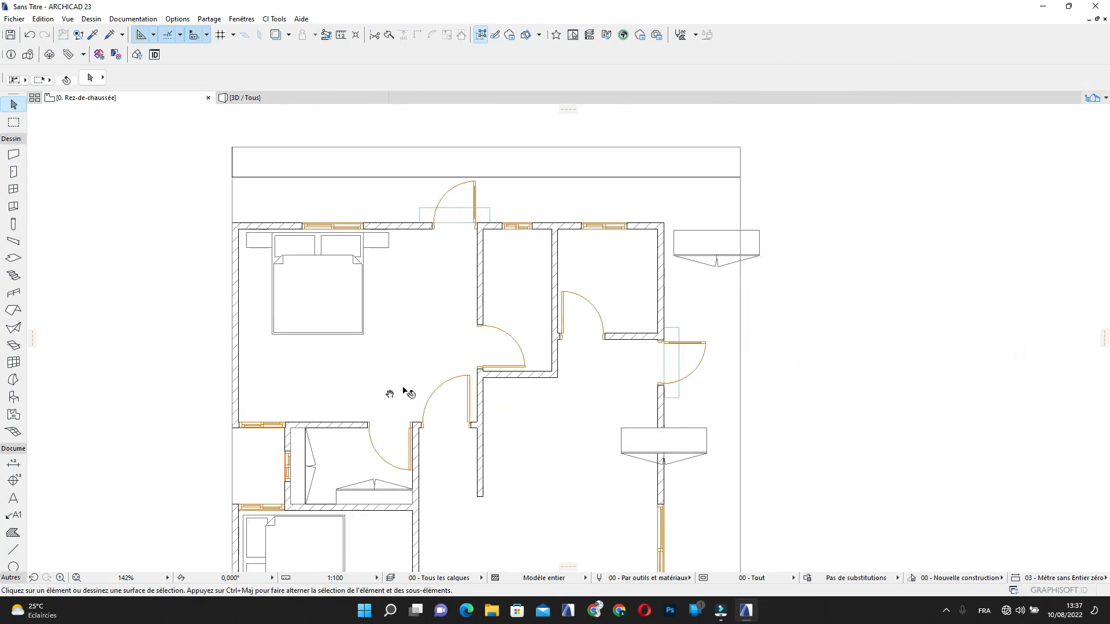
Open the settings of the spare wardrobe outside the upper-right room and replace its library object with Bibliothèque 01 23
middle_click_drag(429, 384, 363, 330)
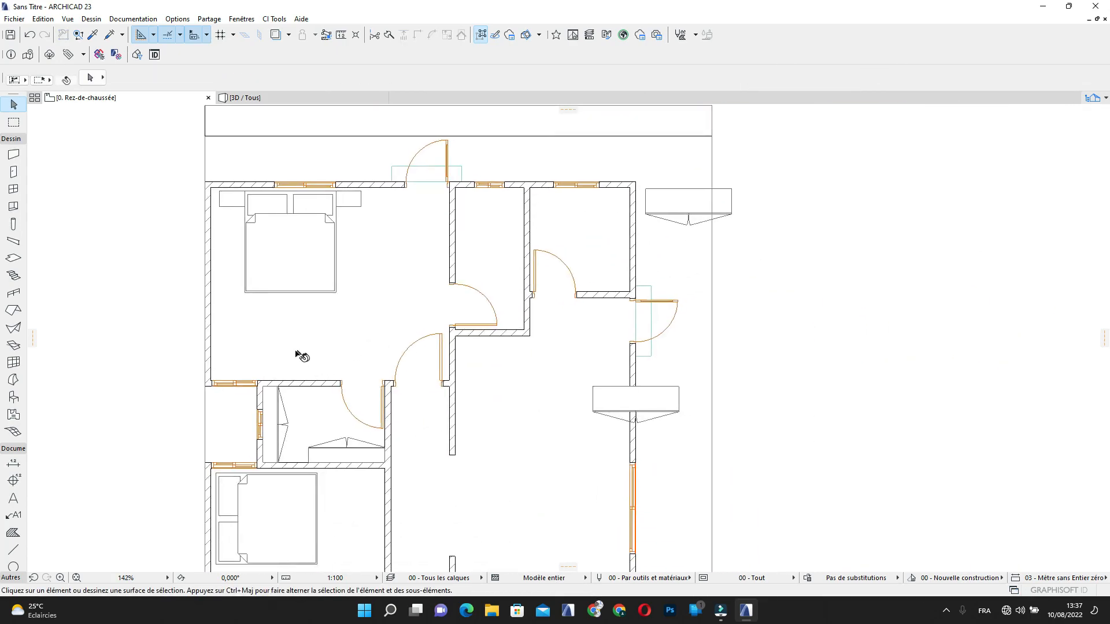
middle_click_drag(389, 383, 372, 353)
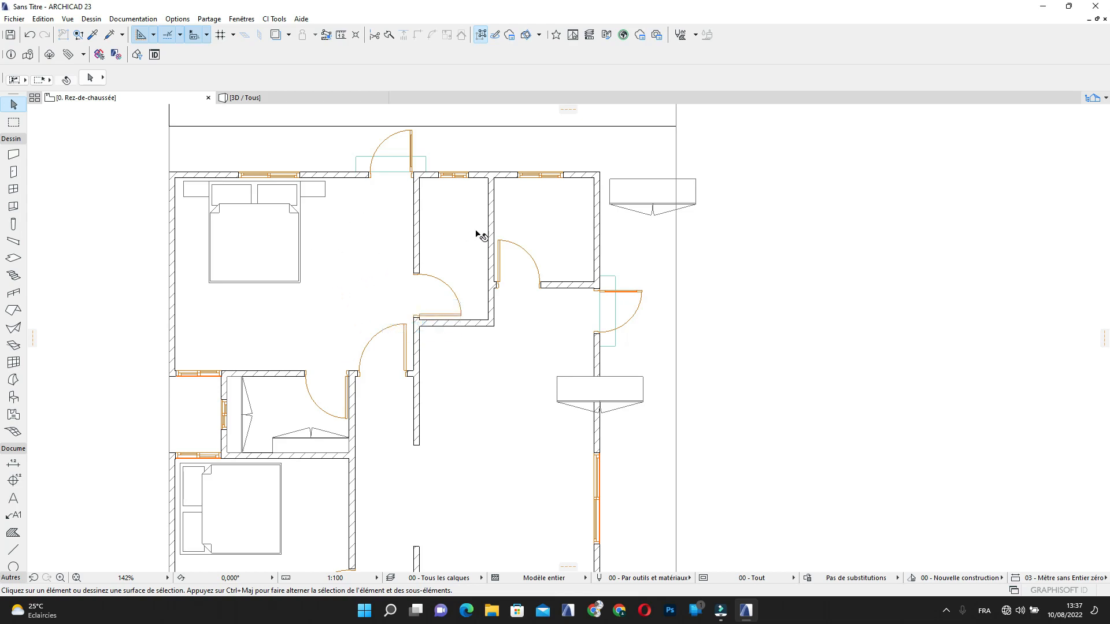
middle_click_drag(501, 203, 572, 261)
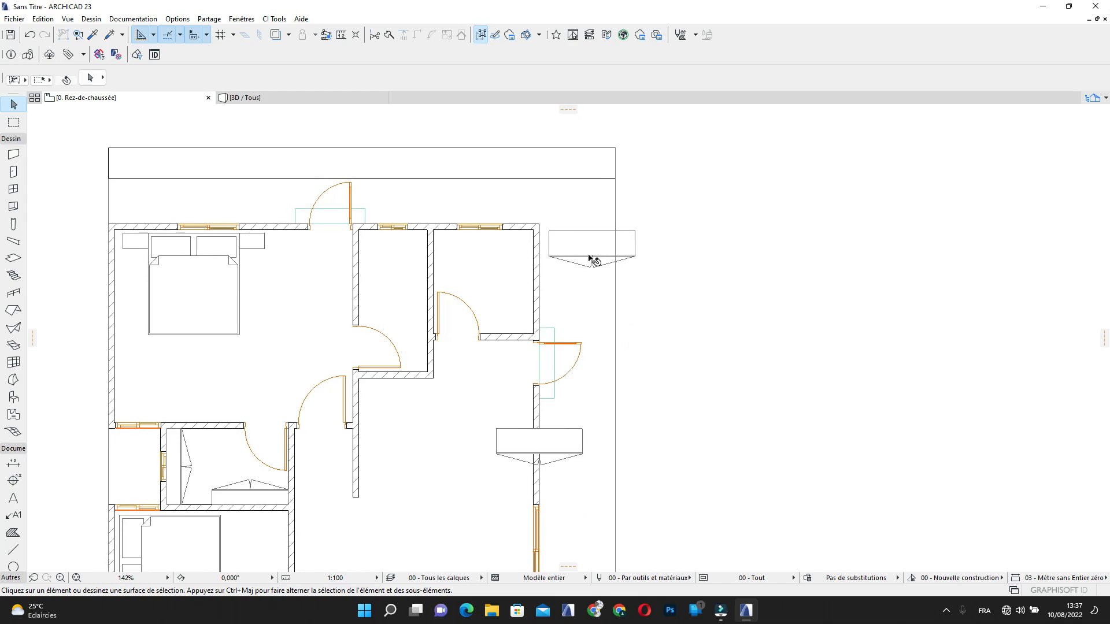
left_click(590, 258)
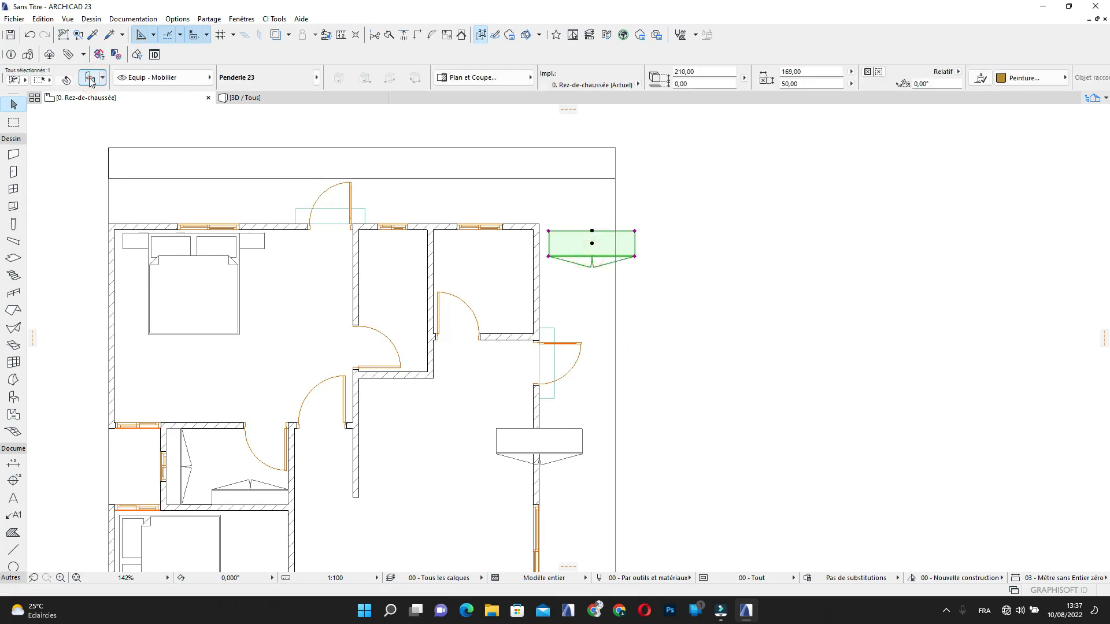
left_click(90, 79)
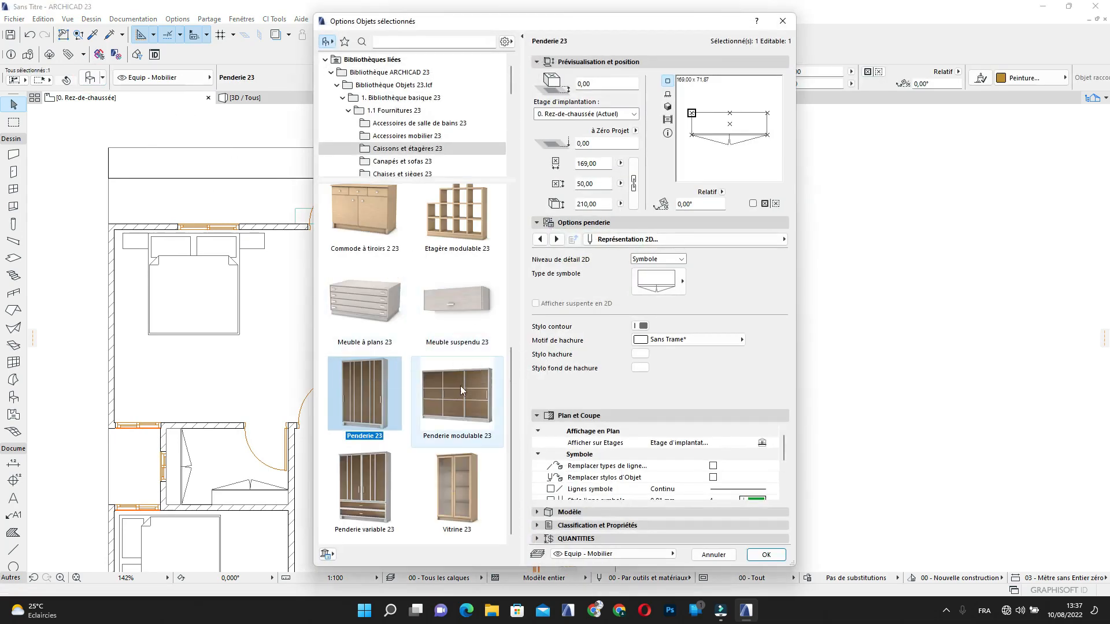
scroll(485, 452, "up", 5)
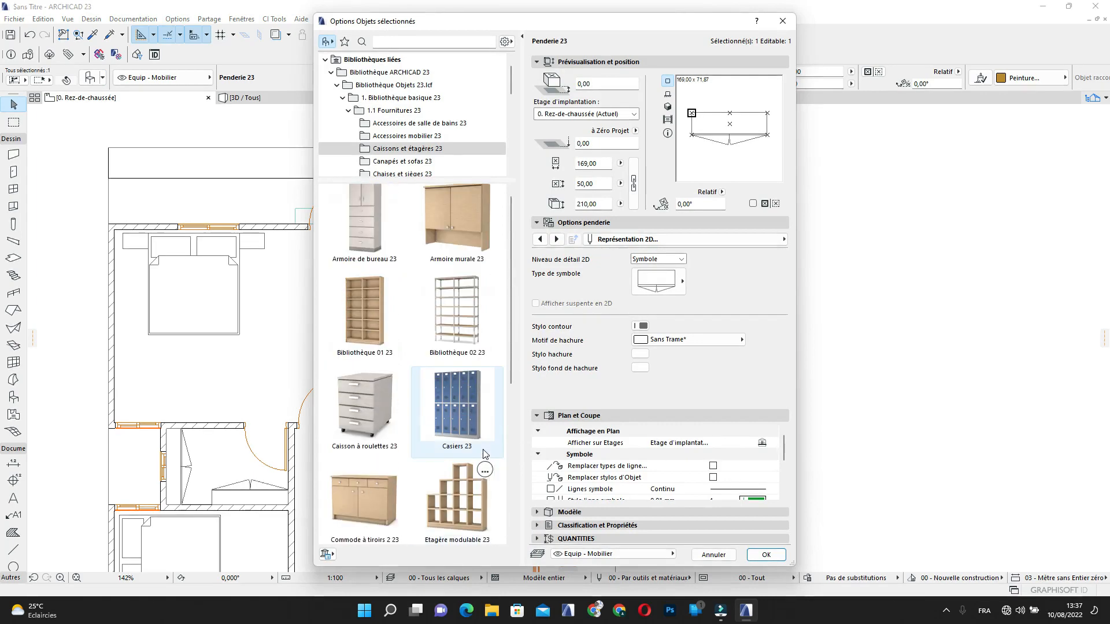
left_click(374, 322)
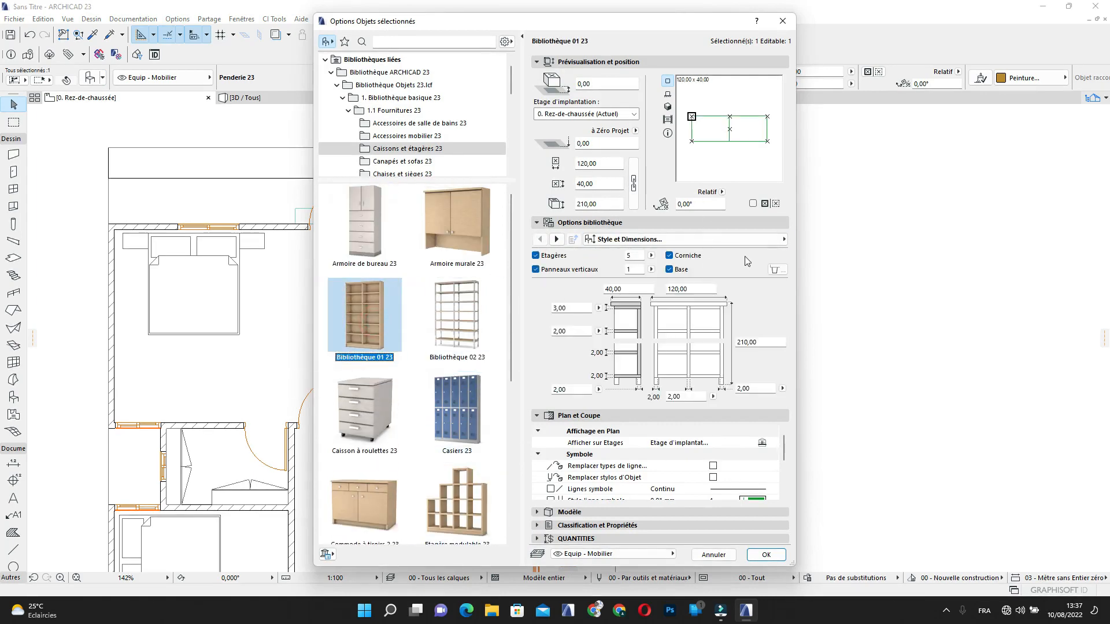
Set the bookcase's 2D symbol type to the crossed rectangle and its contour pen to dark grey, then apply the settings
left_click(746, 240)
left_click(844, 267)
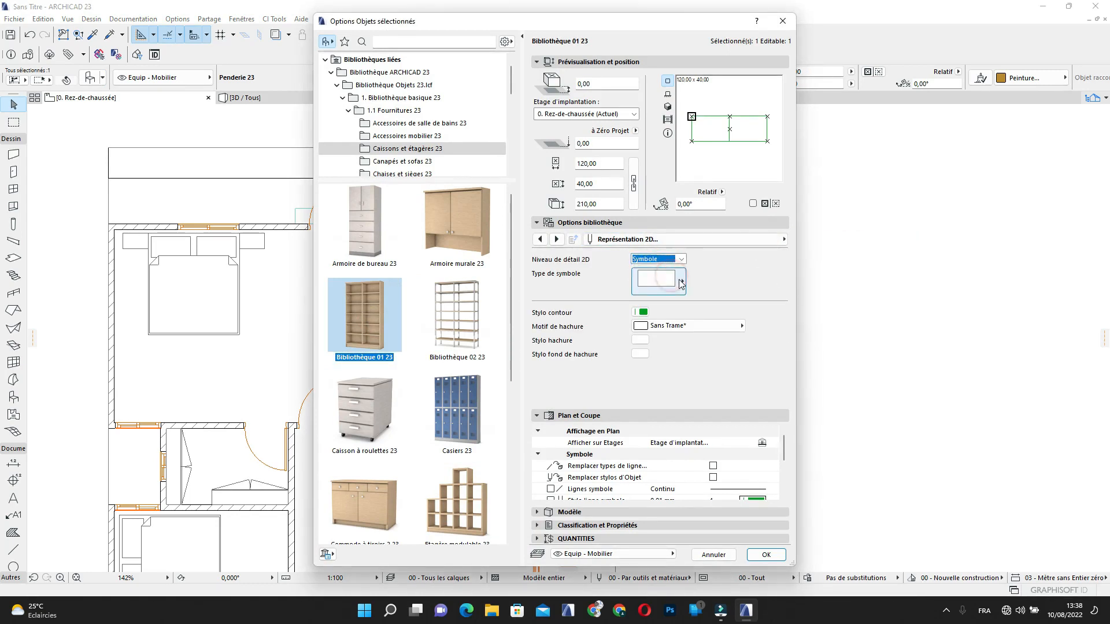
left_click(681, 283)
left_click(713, 306)
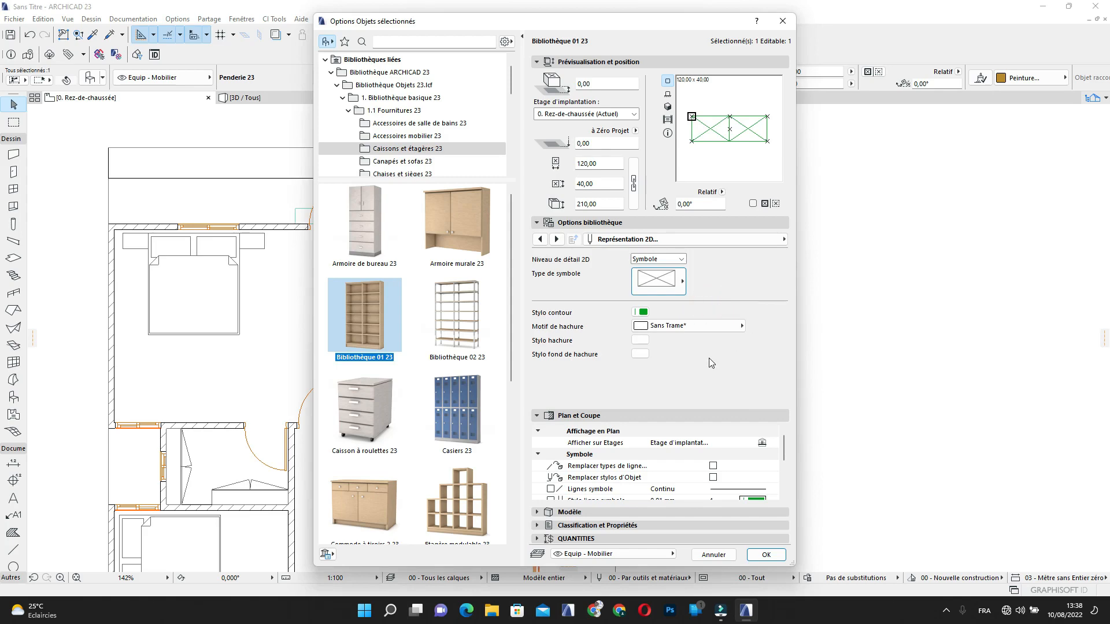
left_click(643, 313)
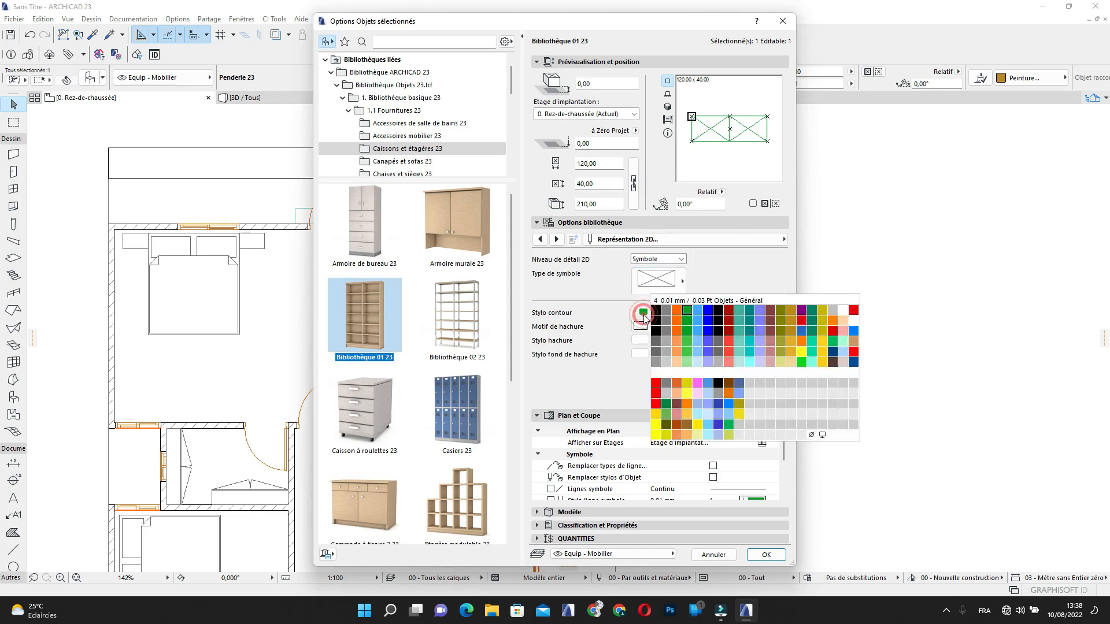
left_click(656, 341)
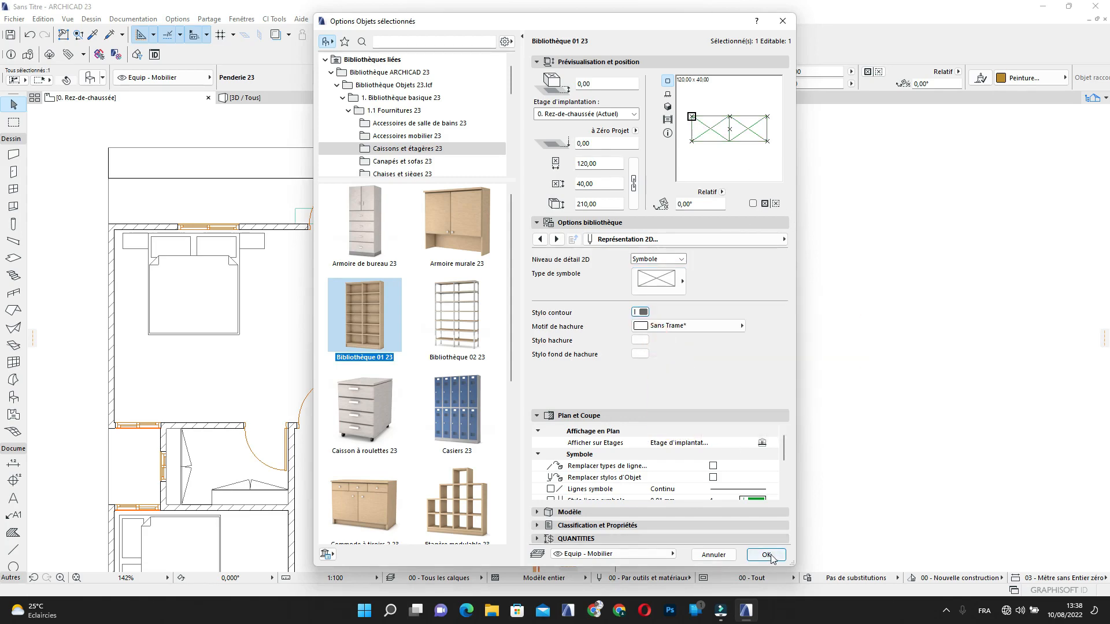
left_click(766, 555)
Rotate the bookcase outside the upper-right room 90° clockwise about its centre
scroll(584, 246, "up", 5)
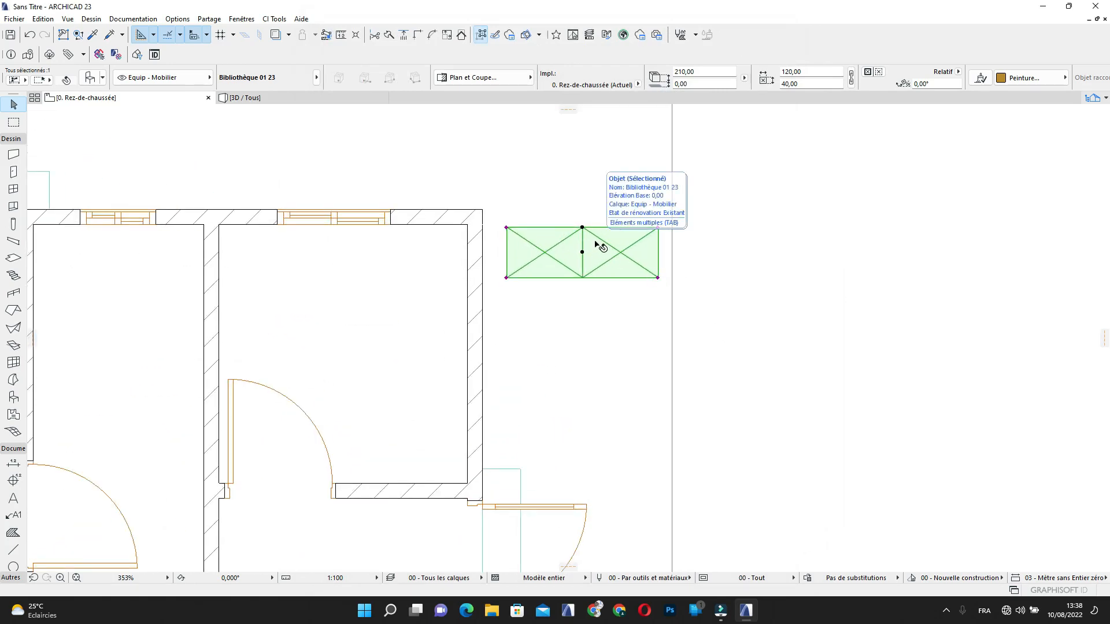
key("ctrl+e")
left_click(582, 252)
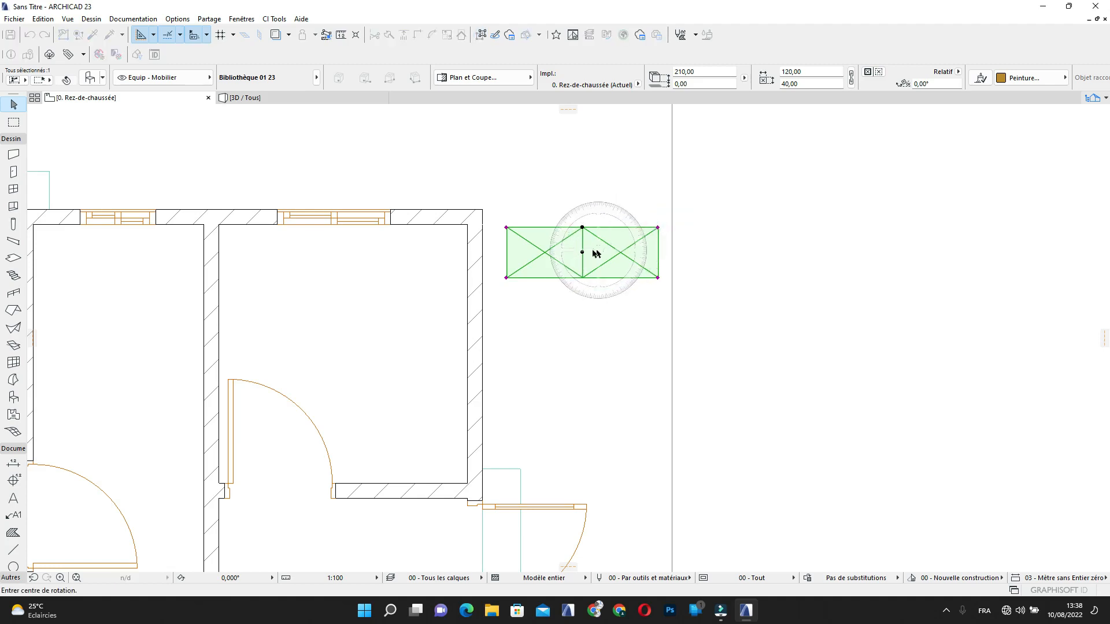
left_click(691, 253)
left_click(581, 381)
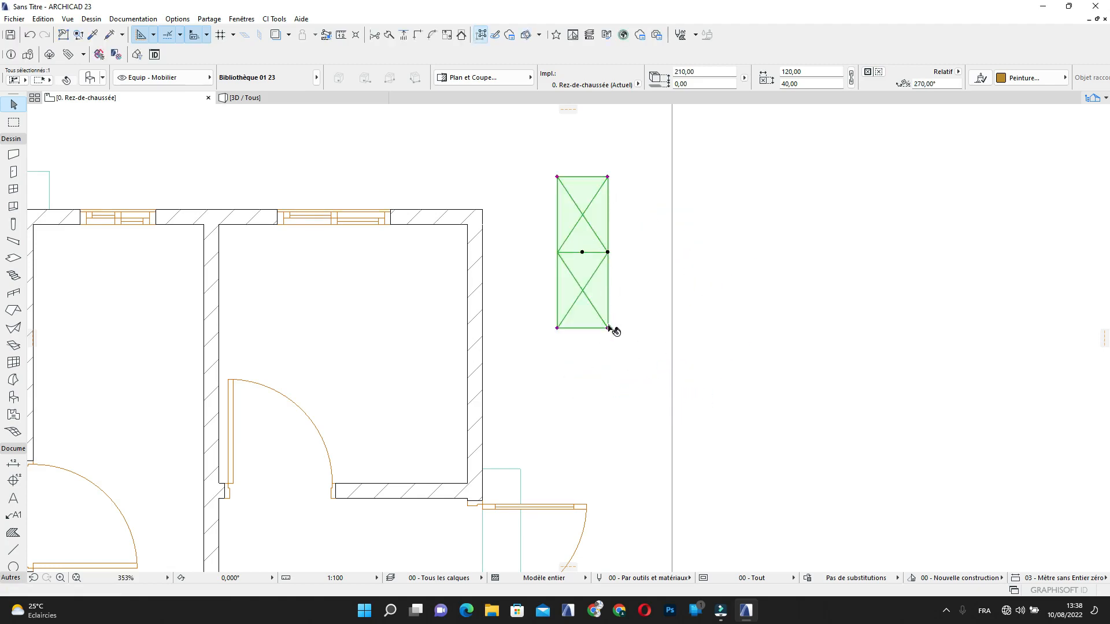
Move the rotated bookcase by its lower-right corner into the inner lower-right corner of the upper-right room
left_click(607, 327)
middle_click_drag(467, 408, 488, 312)
left_click(457, 398)
key("Escape")
Delete the spare wardrobe overlapping the right exterior wall below the side door
scroll(486, 313, "down", 3)
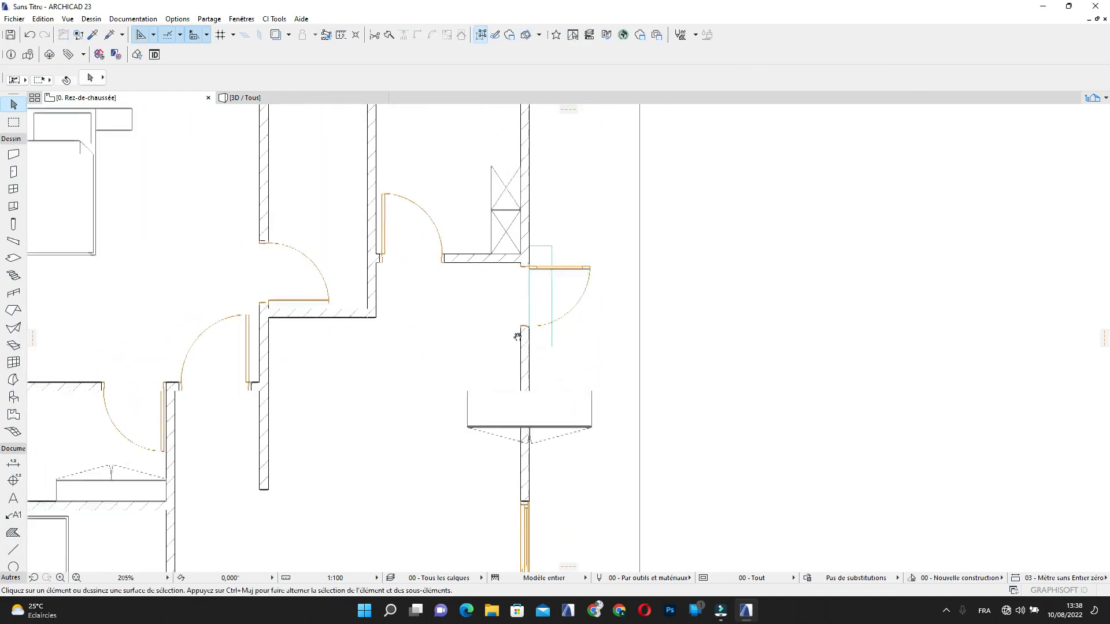
left_click(590, 393)
key("Delete")
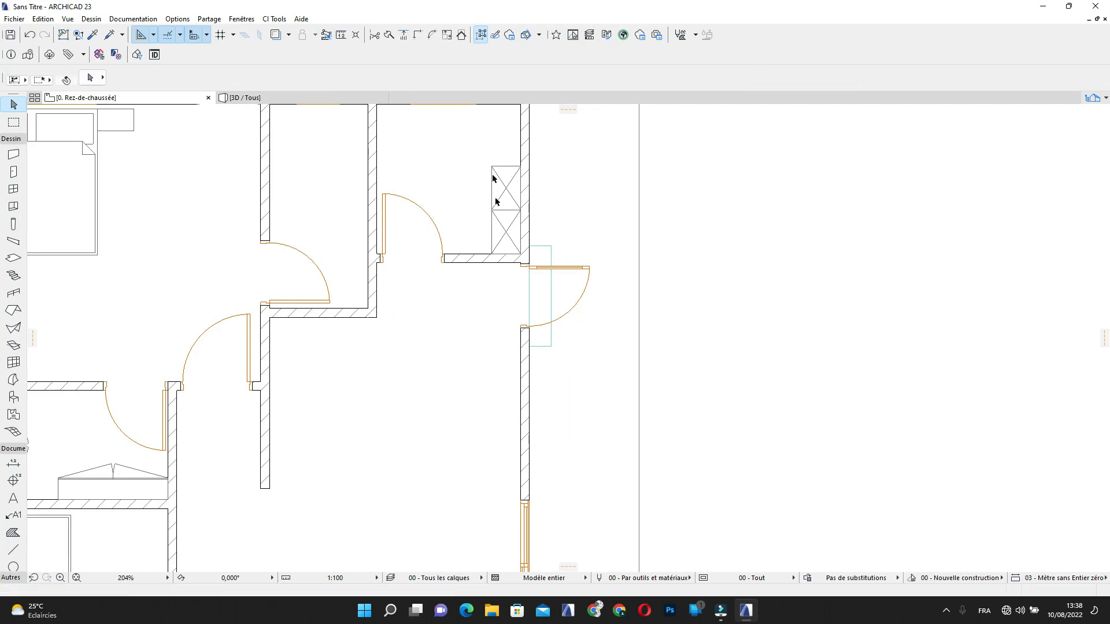
Copy the upper-right room's bookcase about 252 straight down, against the right exterior wall below the side door
scroll(491, 168, "up", 2)
left_click(498, 230)
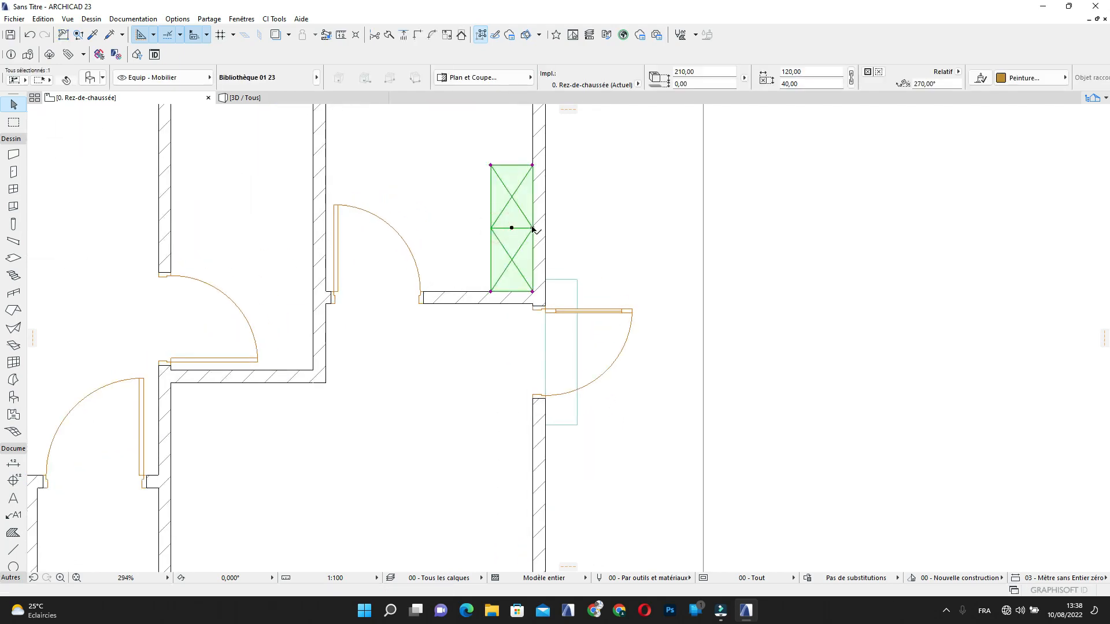
left_click(532, 292)
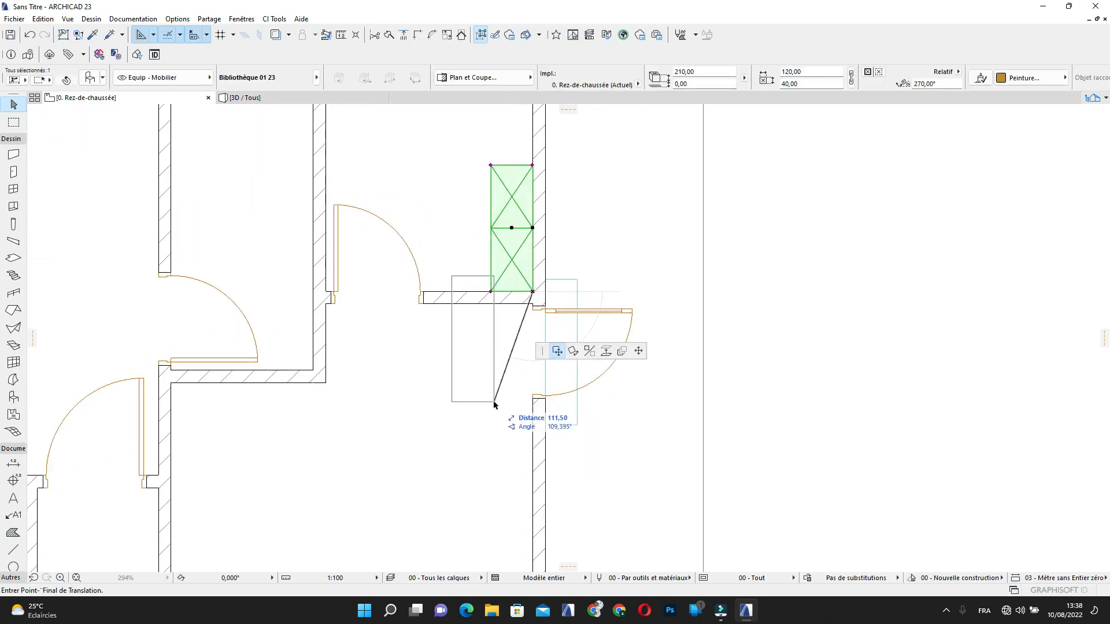
scroll(495, 401, "down", 1)
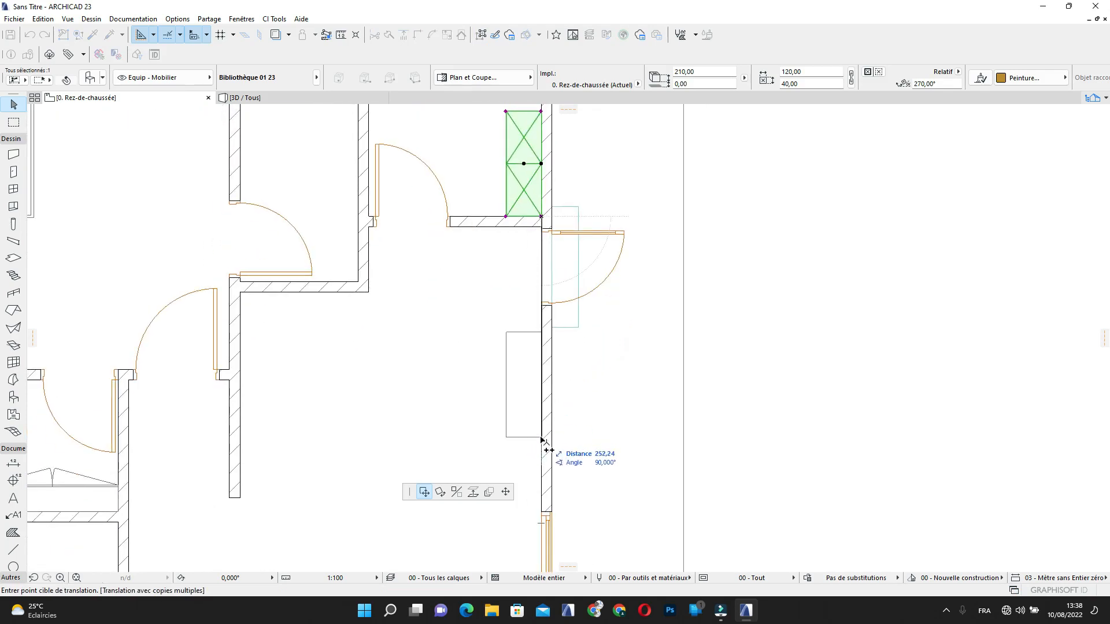
Place another copy of the bookcase end to end above the original, along the upper-right room's exterior wall
middle_click_drag(520, 282, 549, 418)
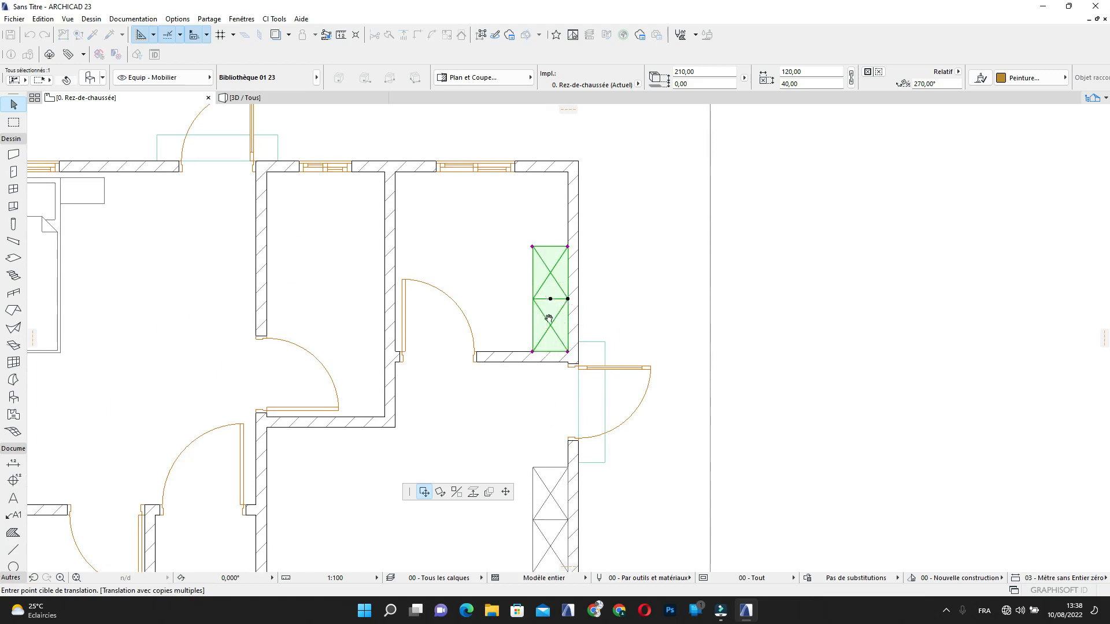
middle_click_drag(547, 317, 551, 404)
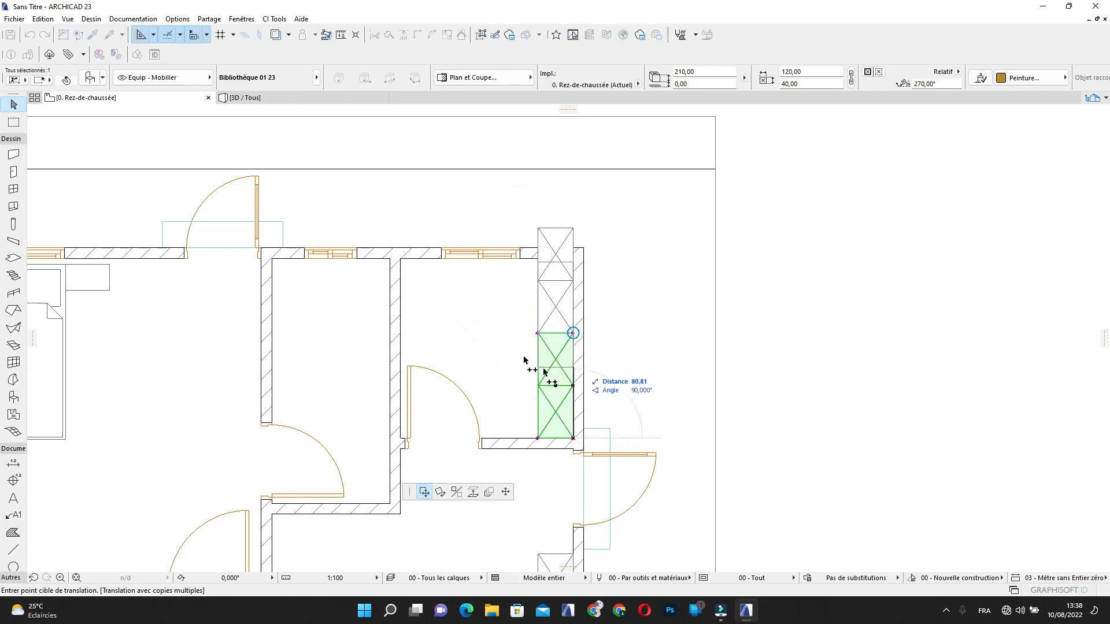
left_click(571, 299)
key("Escape")
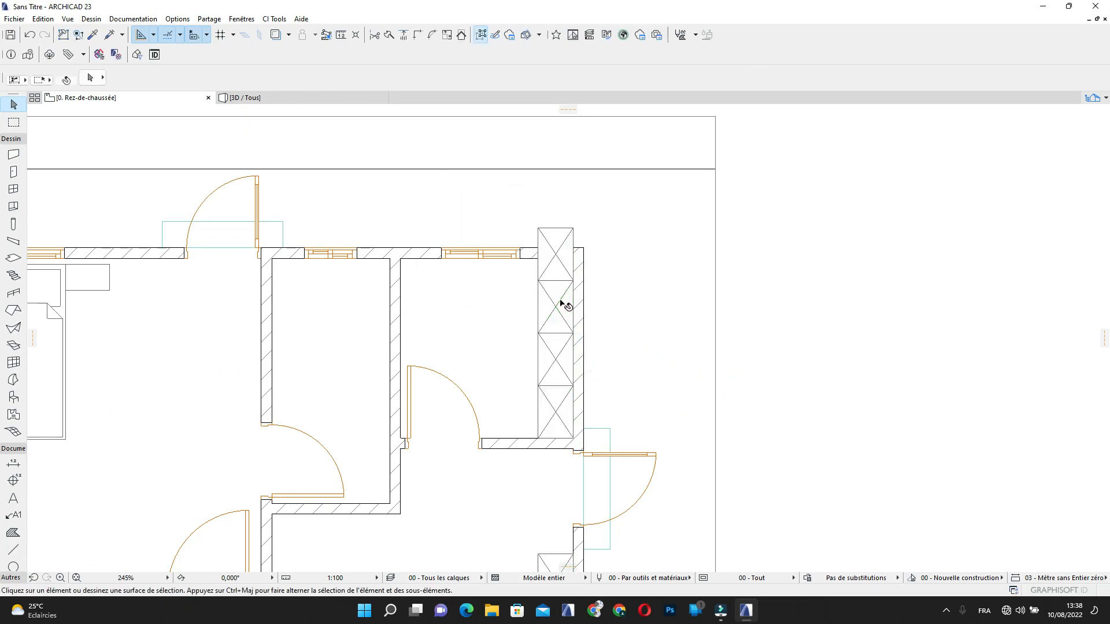
Shorten the upper bookcase in the upper-right room to 85, stretching its upper edge down to the inner face of the exterior wall
left_click(561, 300)
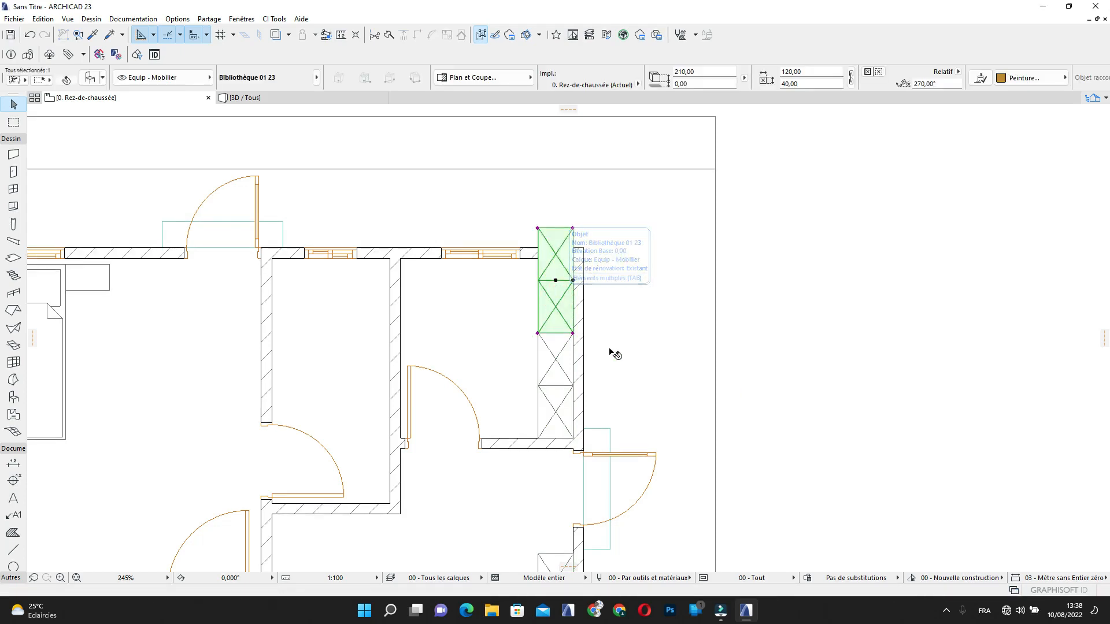
scroll(571, 220, "down", 3)
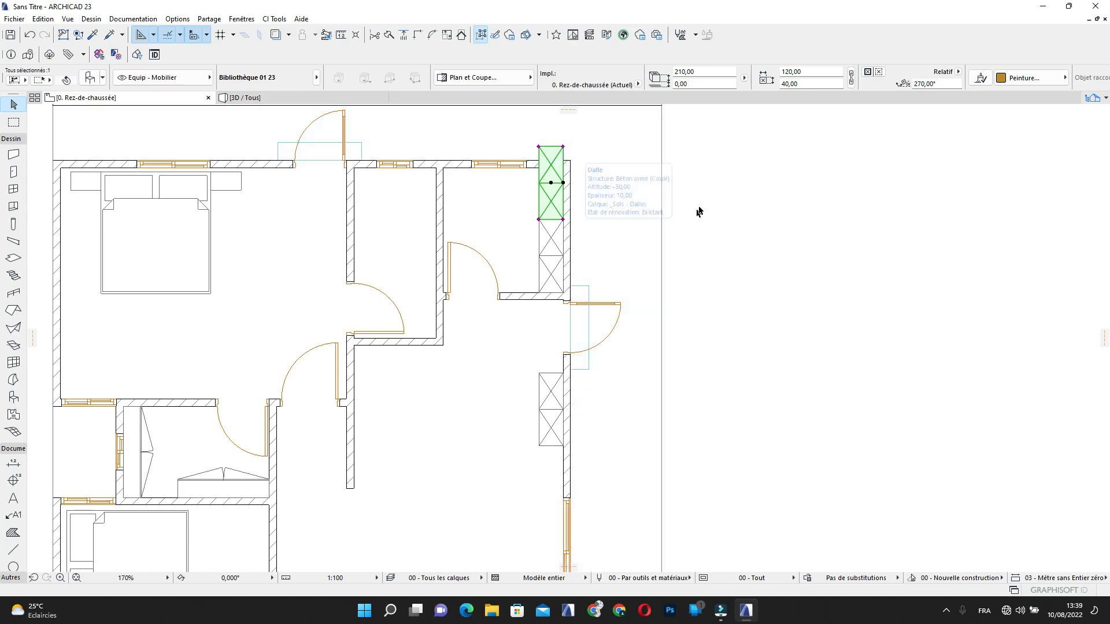
scroll(491, 248, "down", 2)
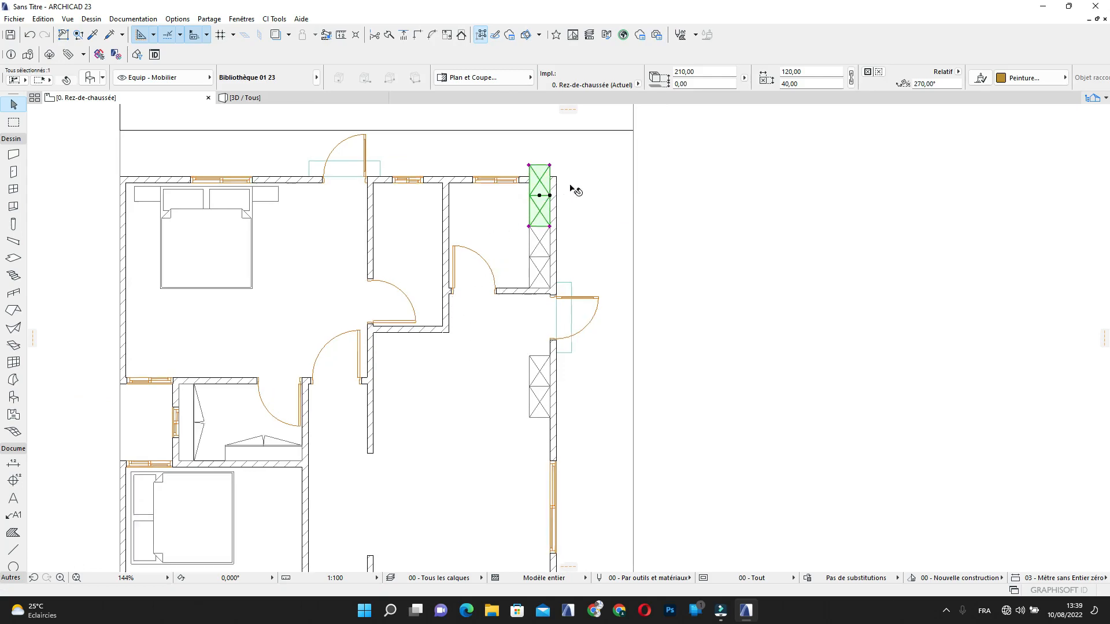
scroll(550, 173, "up", 5)
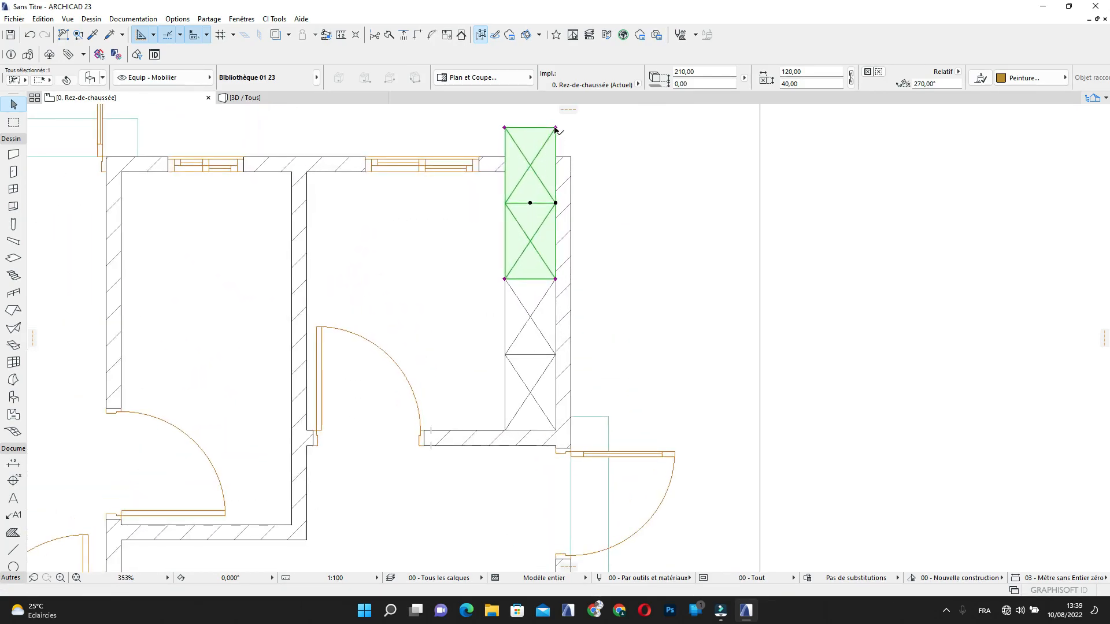
left_click(555, 128)
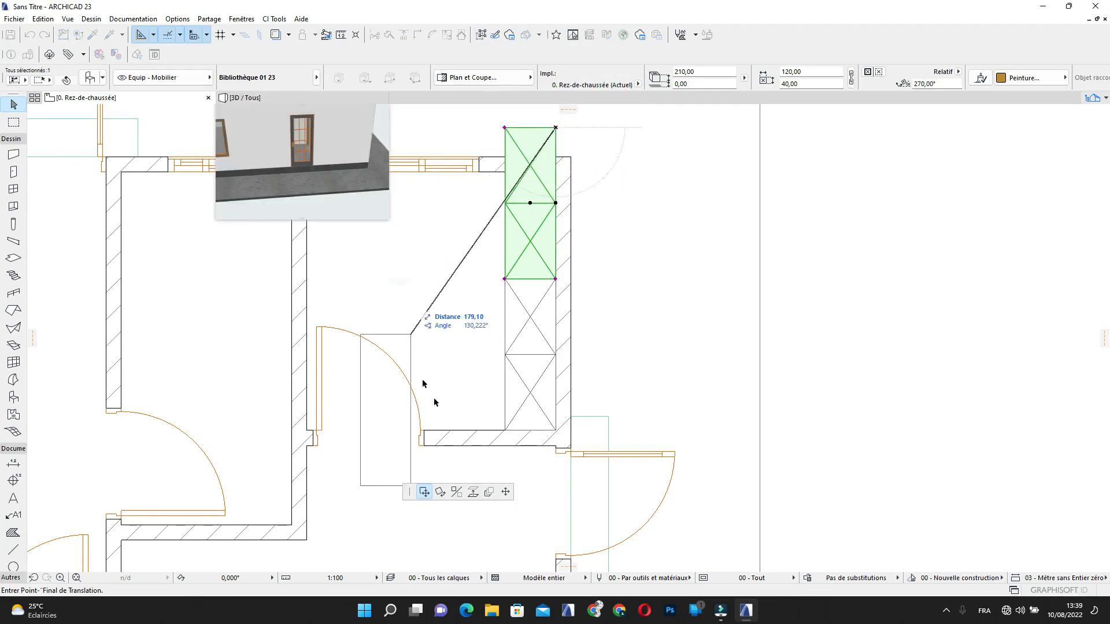
left_click(505, 492)
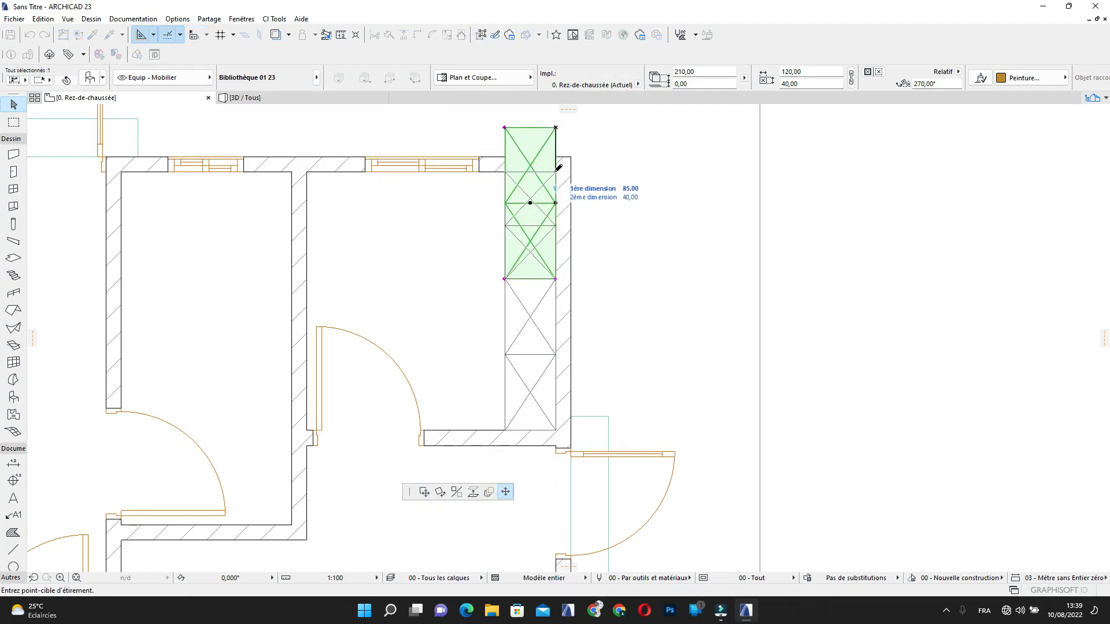
left_click(555, 171)
key("Escape")
scroll(503, 290, "down", 3)
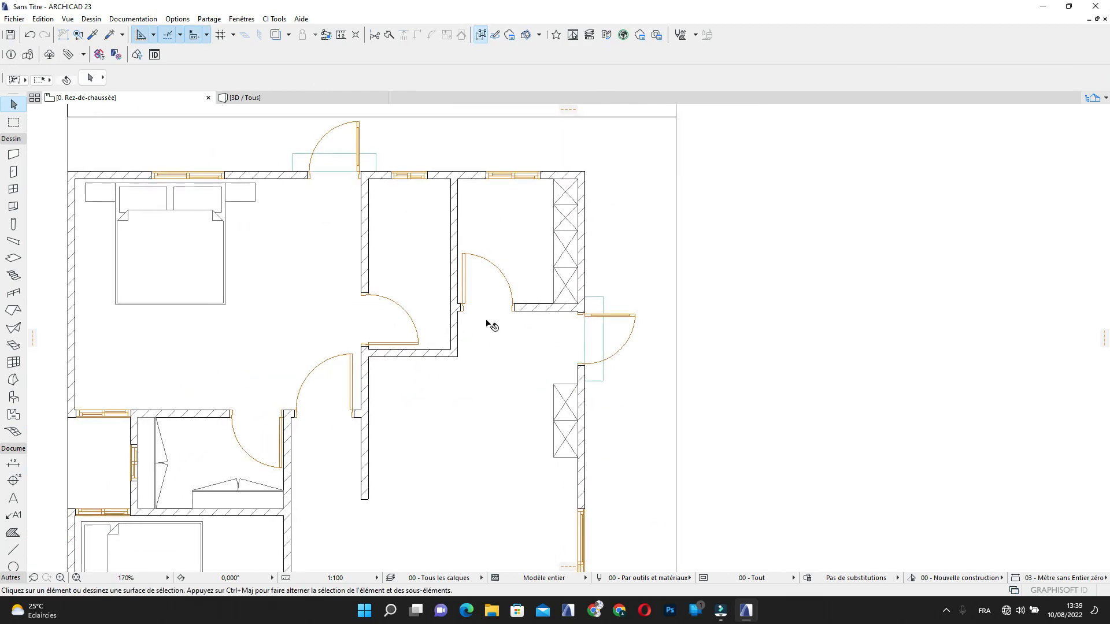
Replace the bookcase below the side door with Elément sur mur avec trois portes 23 from the Eléments de cuisine 23 library
scroll(492, 325, "down", 2)
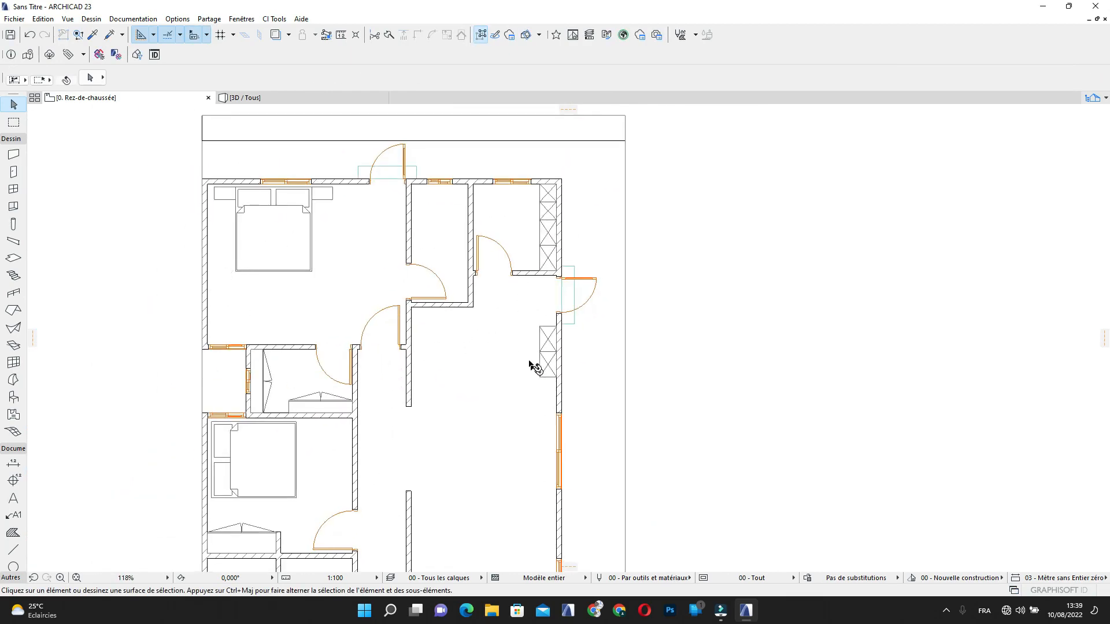
scroll(549, 341, "up", 3)
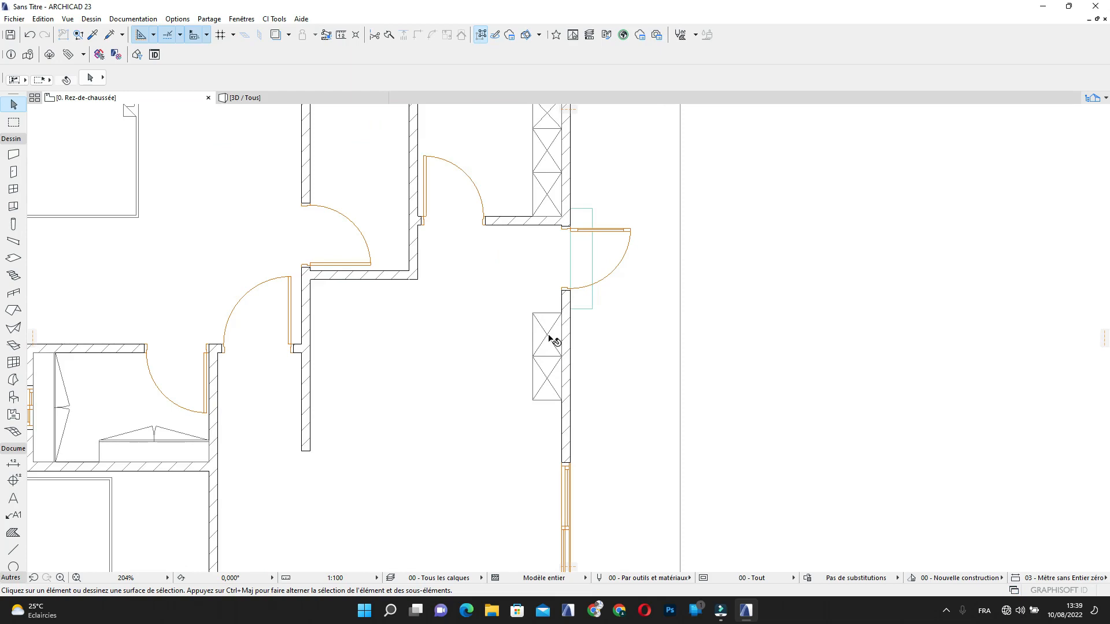
left_click(552, 340)
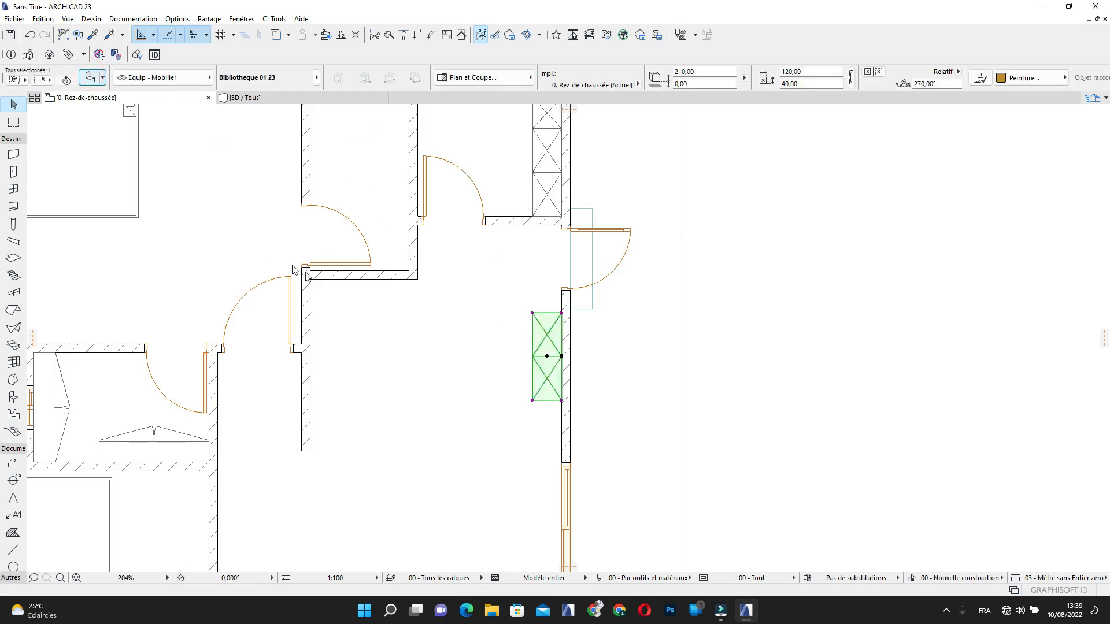
key("ctrl+t")
scroll(442, 346, "down", 3)
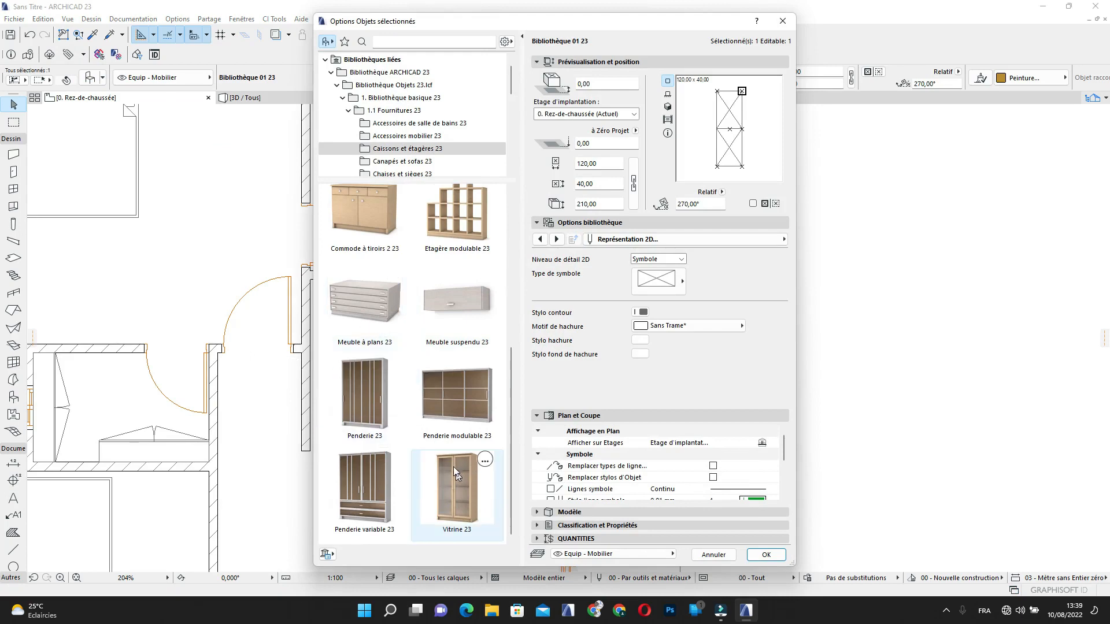
scroll(452, 473, "up", 5)
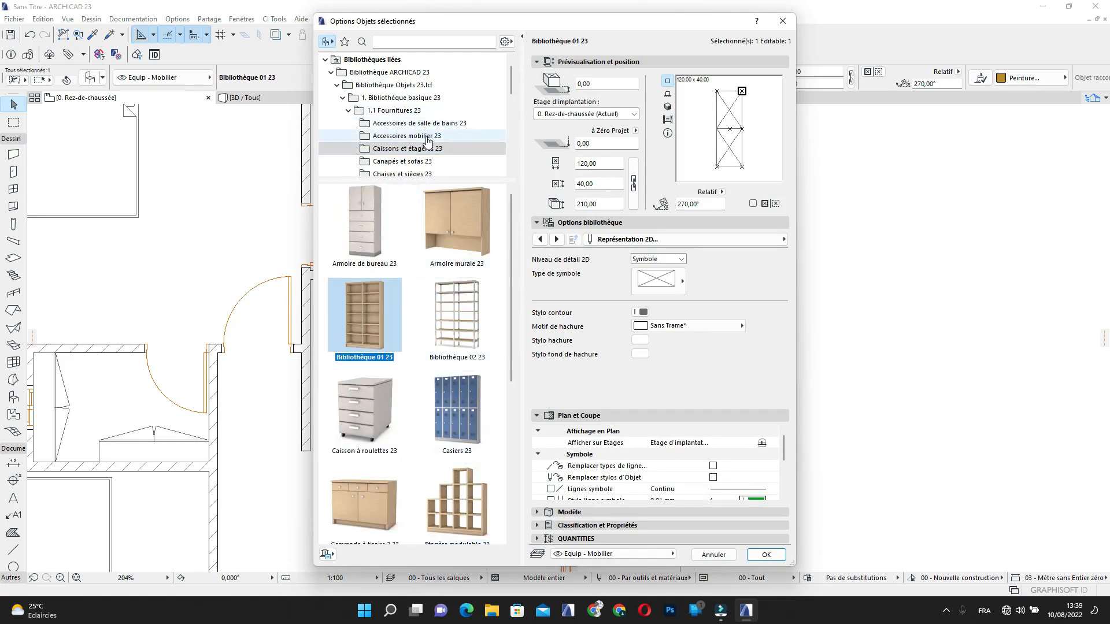
scroll(508, 105, "down", 4)
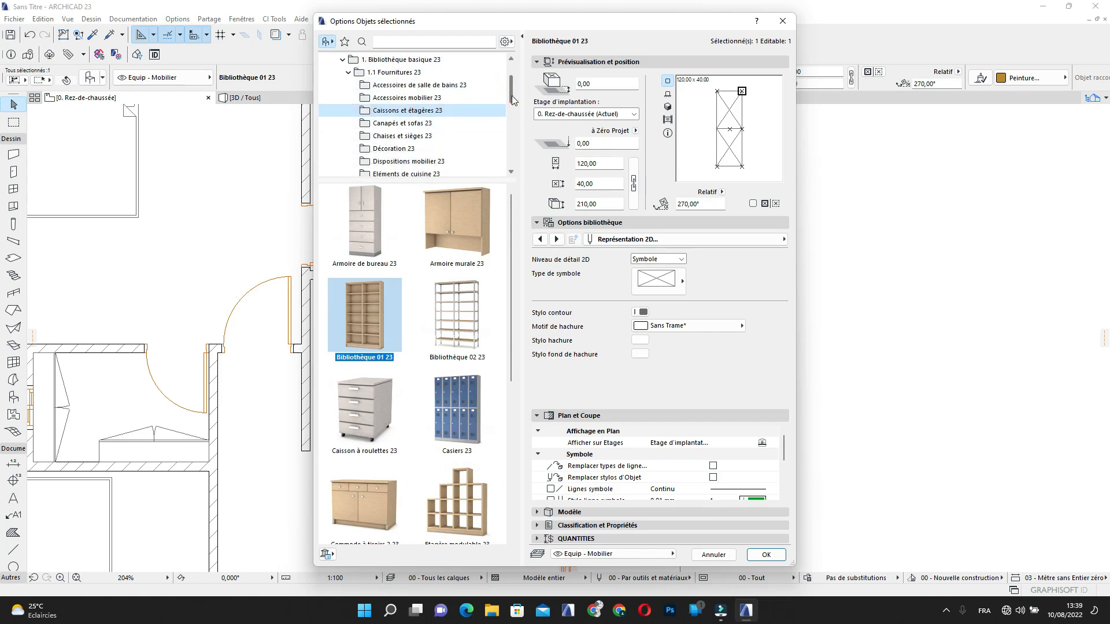
scroll(512, 105, "down", 1)
left_click(406, 149)
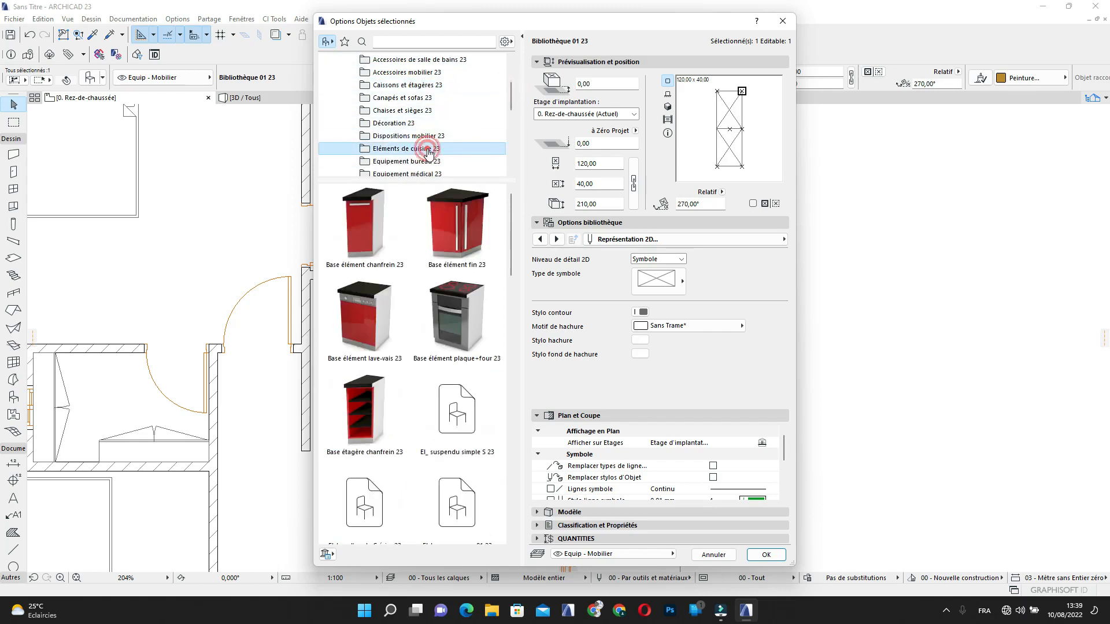
scroll(456, 315, "down", 3)
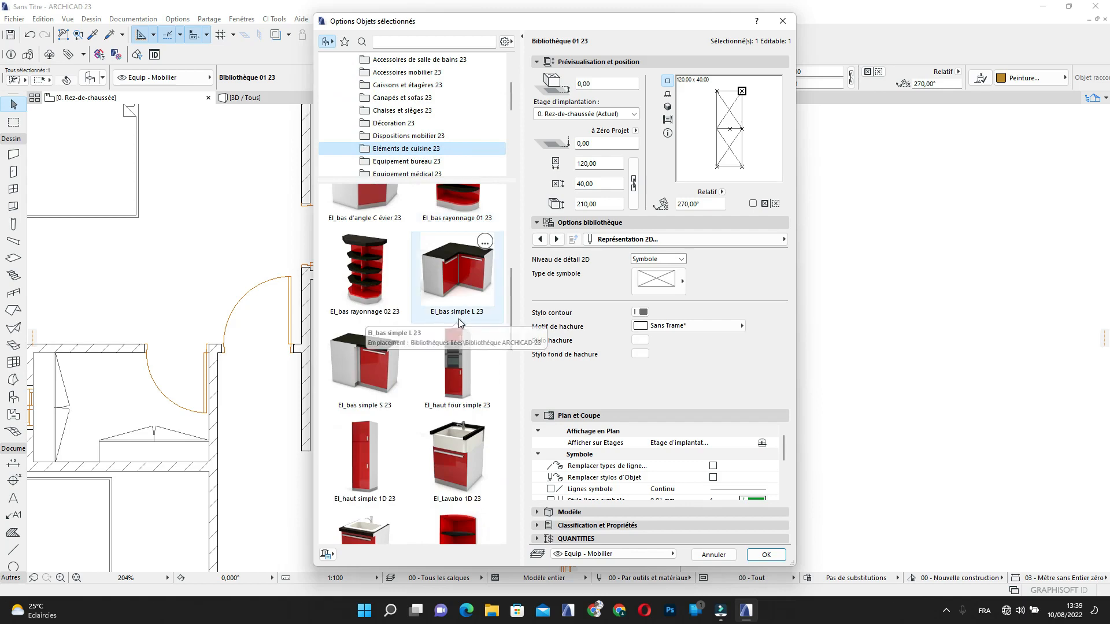
scroll(460, 322, "down", 5)
scroll(459, 321, "down", 5)
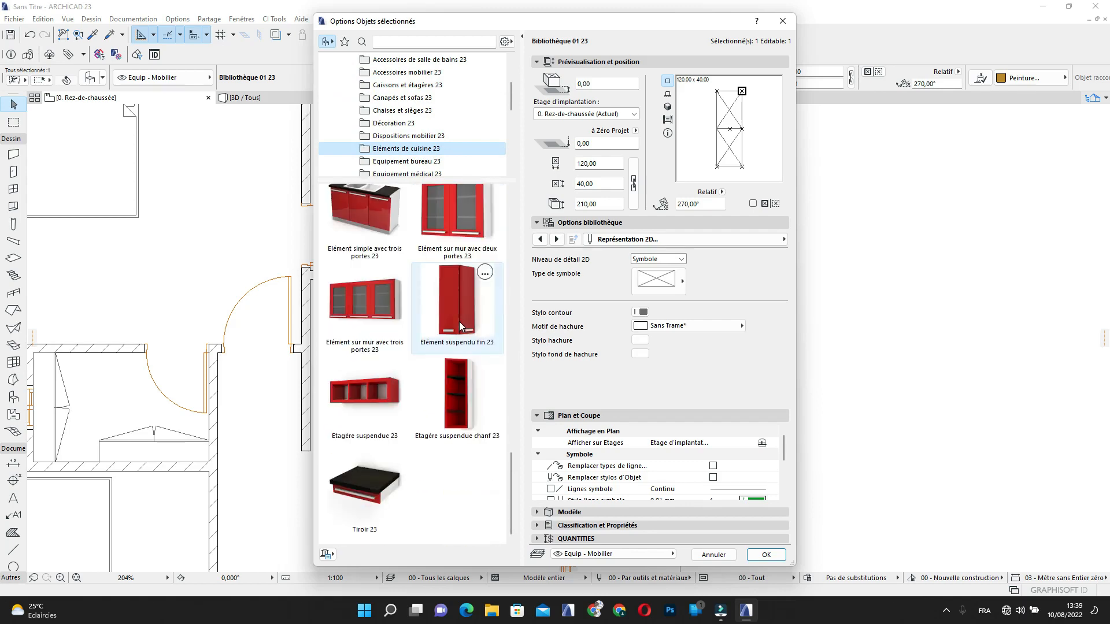
left_click(401, 302)
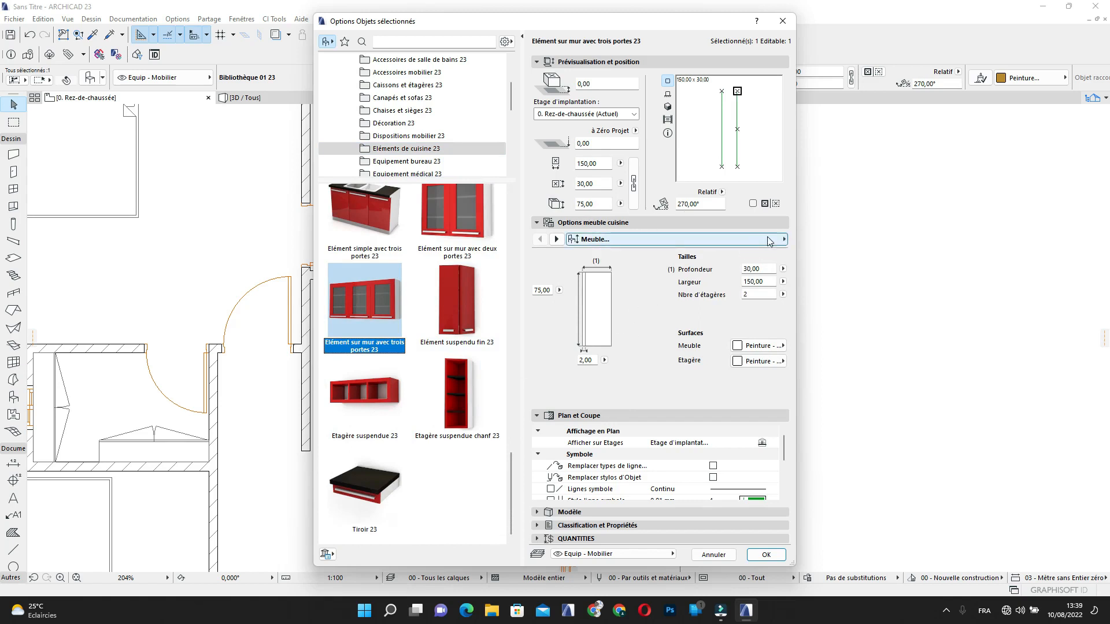
Set the kitchen wall unit's 2D representation to show all four edges with contour pen 61, and apply the settings
left_click(785, 242)
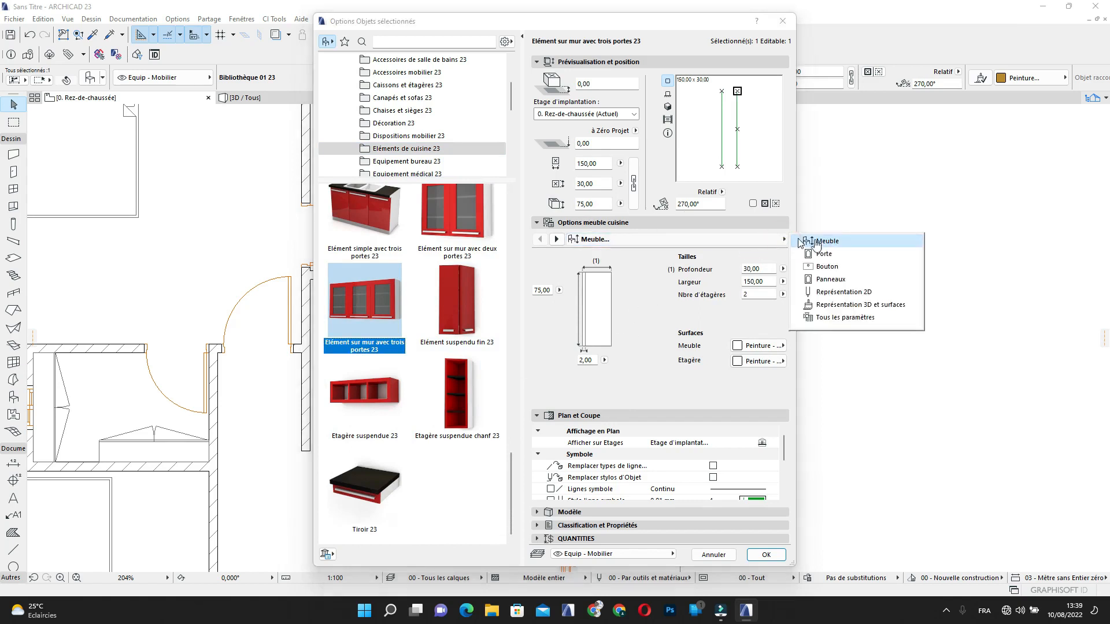
left_click(841, 293)
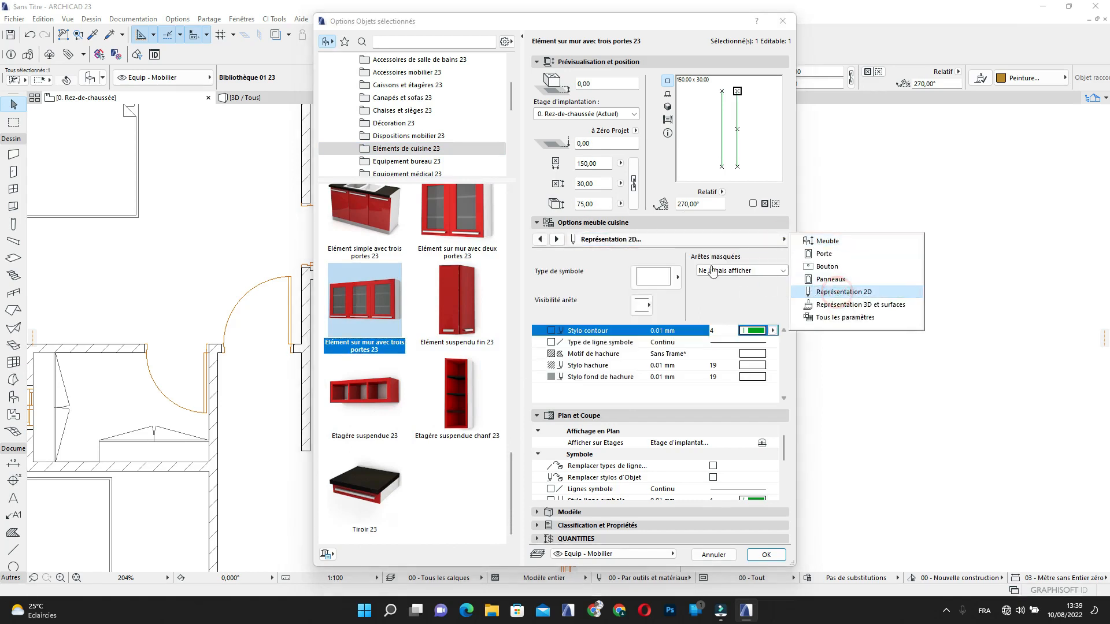
left_click(649, 307)
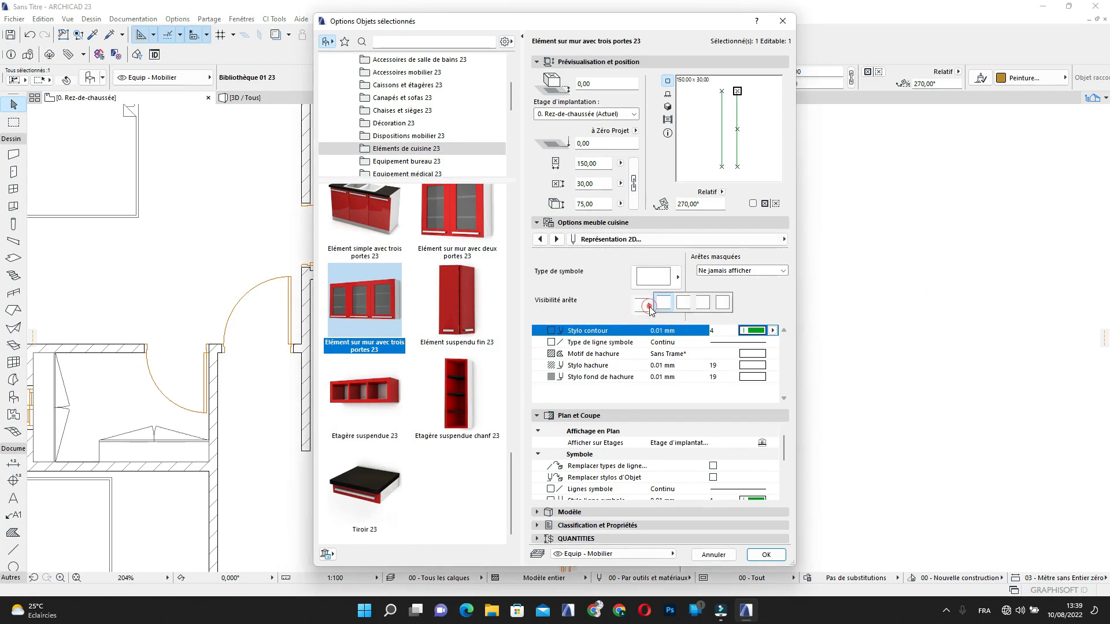
left_click(722, 305)
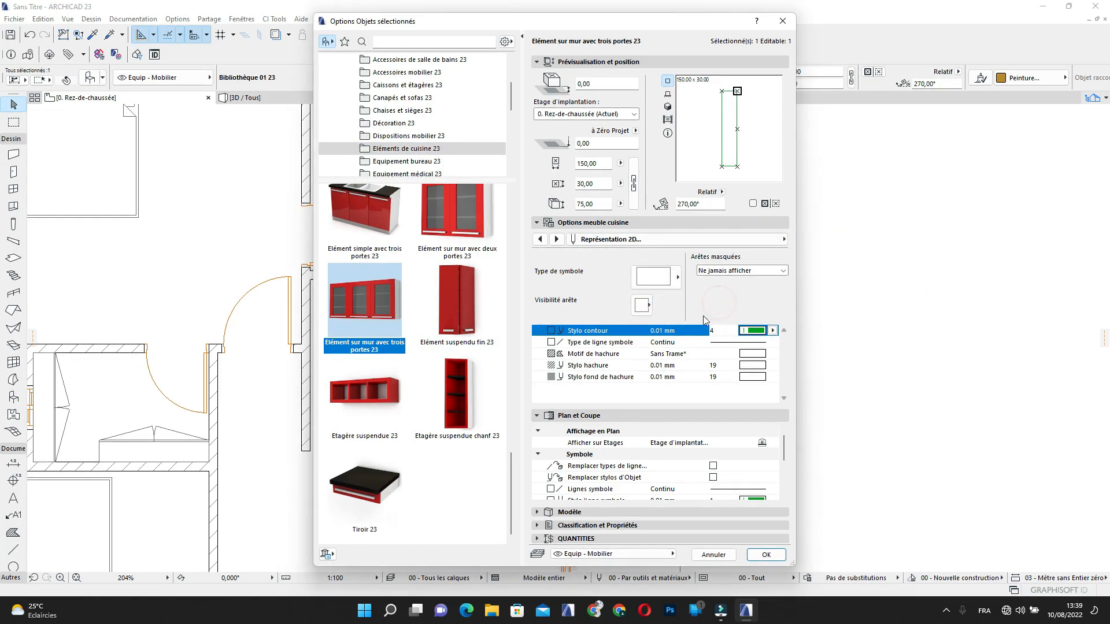
left_click(757, 332)
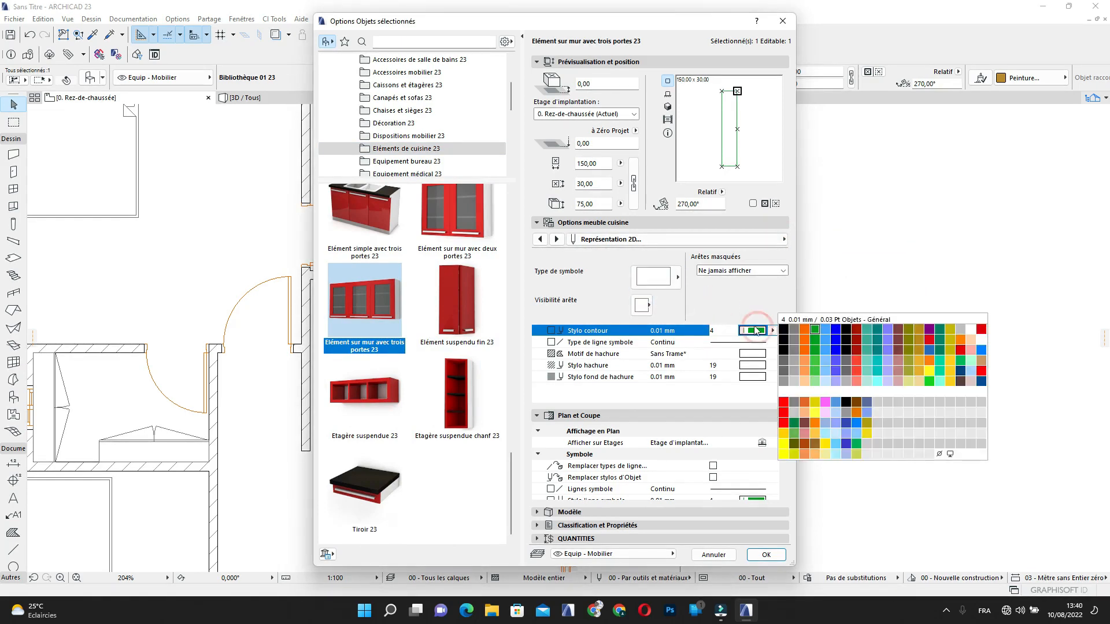
left_click(786, 361)
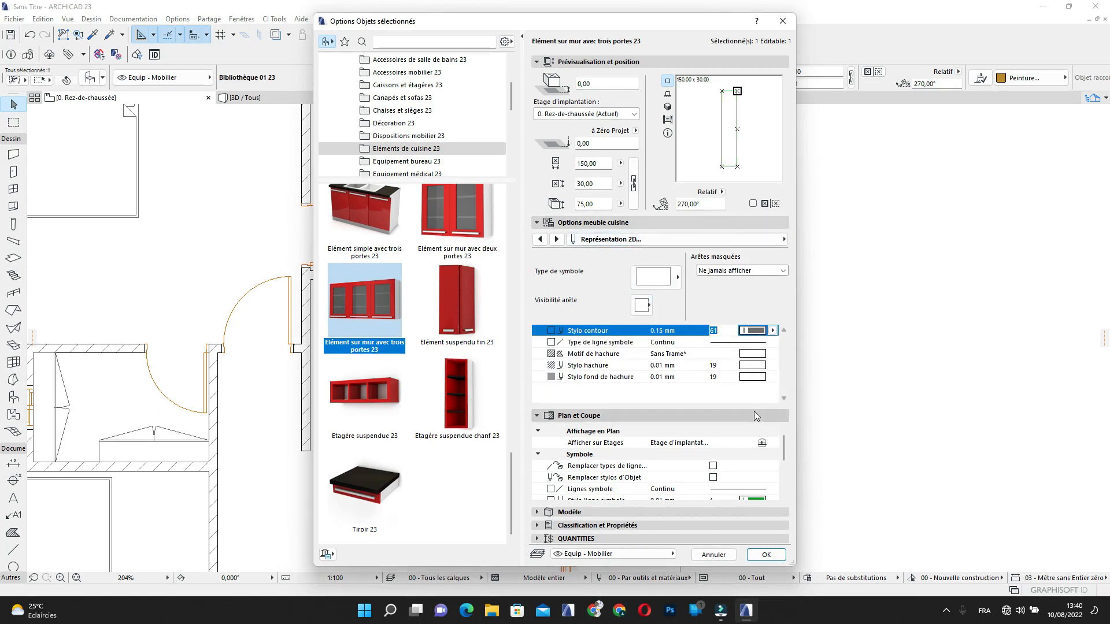
left_click(780, 272)
left_click(782, 270)
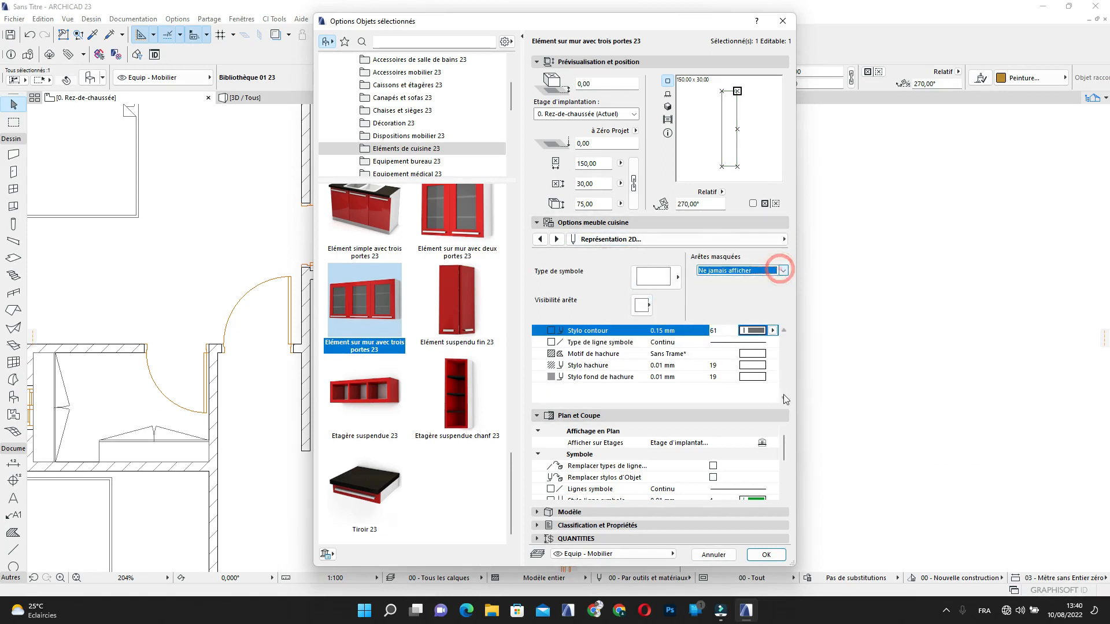
left_click(765, 556)
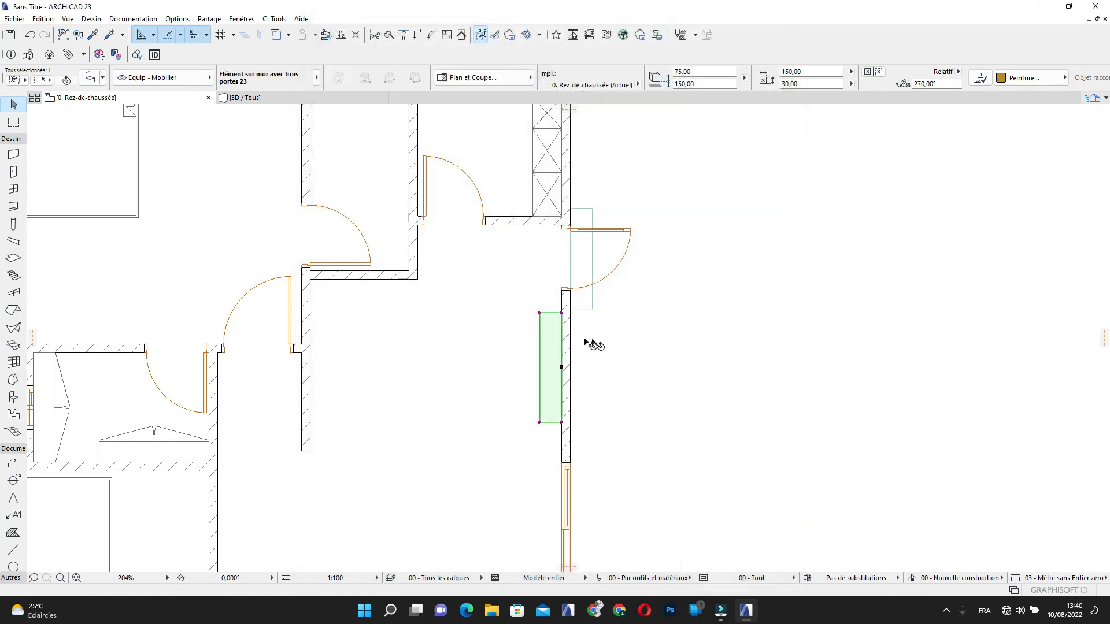
scroll(561, 373, "up", 5)
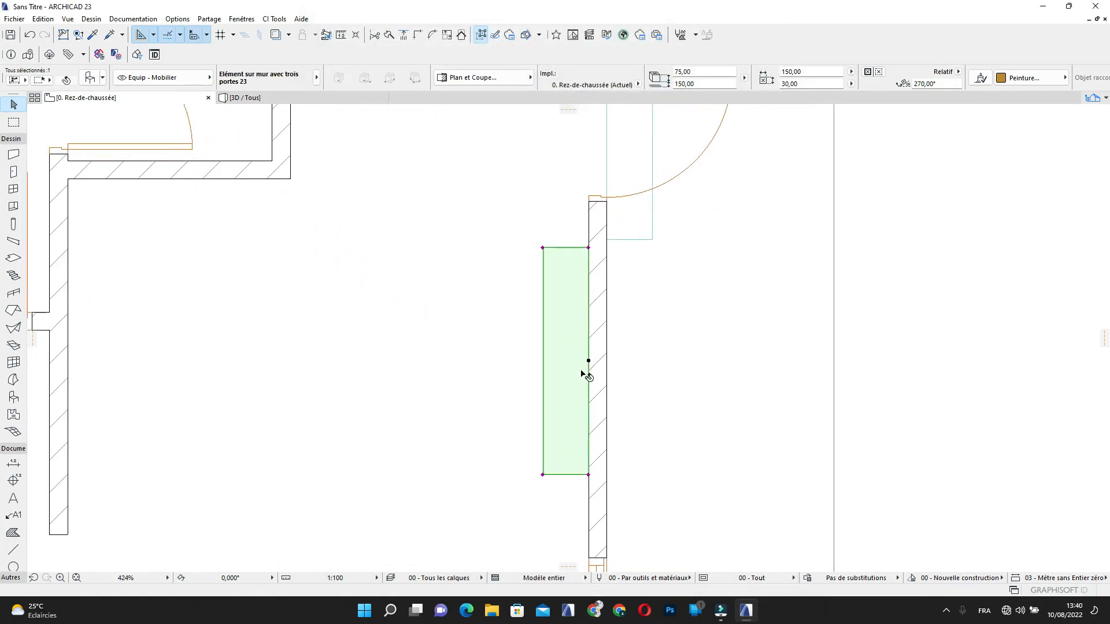
key("Escape")
Copy the kitchen wall unit about 270 to the left, beside the lower end of the interior wall
scroll(582, 368, "down", 5)
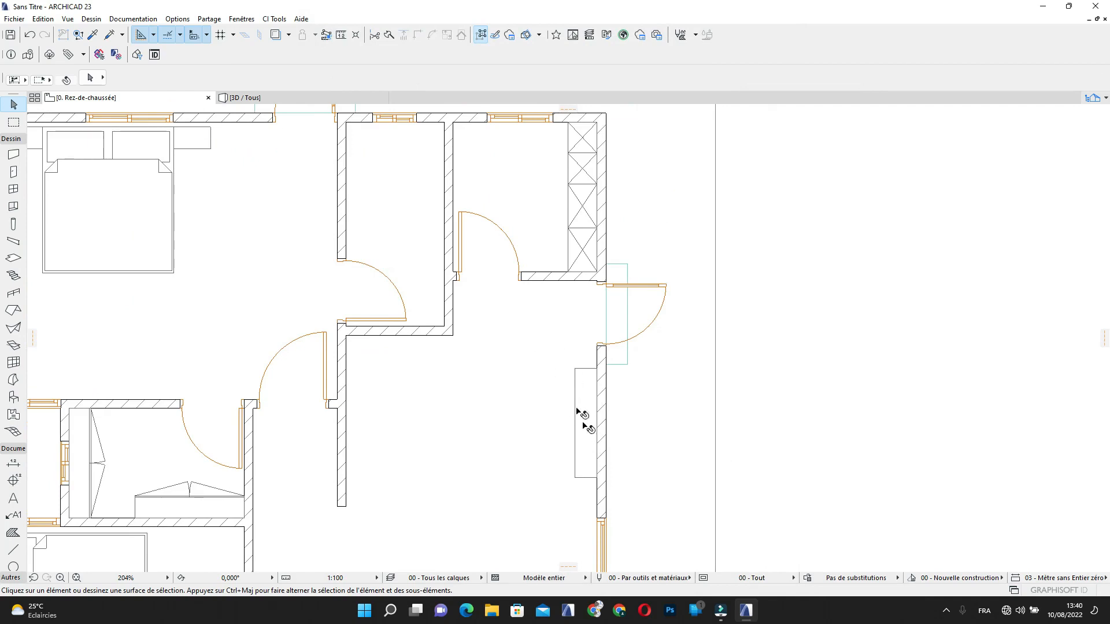
middle_click_drag(565, 273, 588, 308)
middle_click_drag(497, 348, 527, 294)
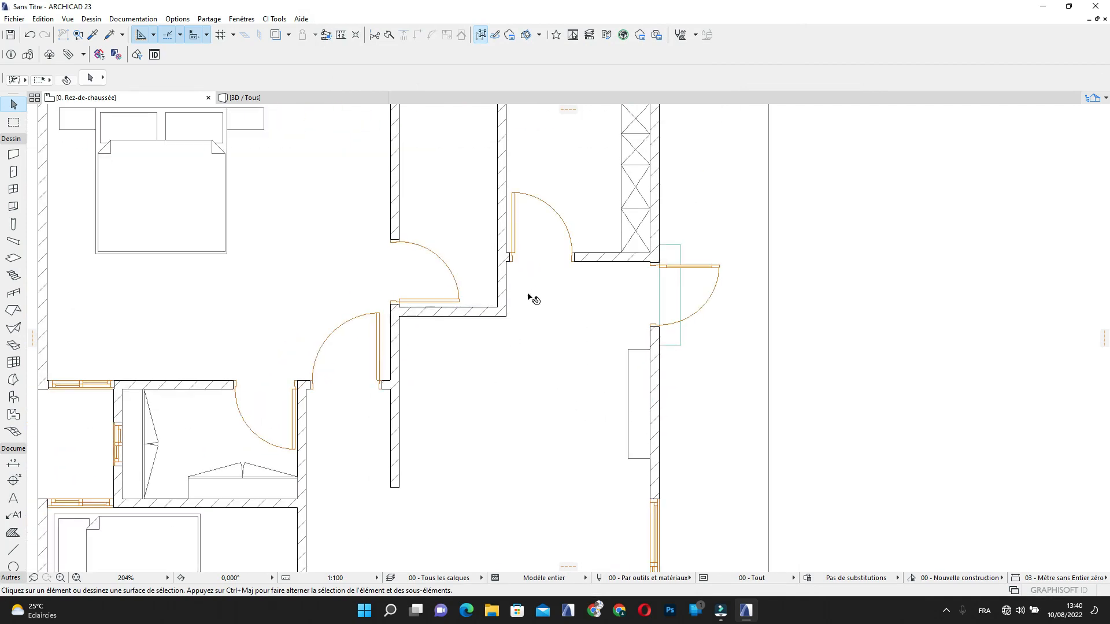
left_click(647, 405)
left_click(628, 459)
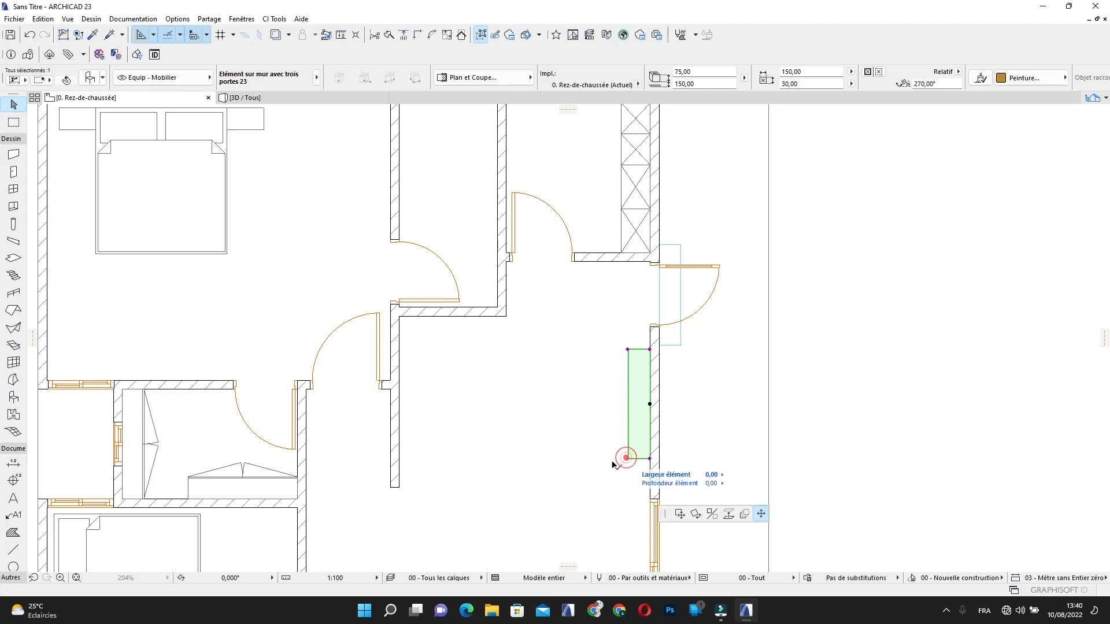
left_click(424, 492)
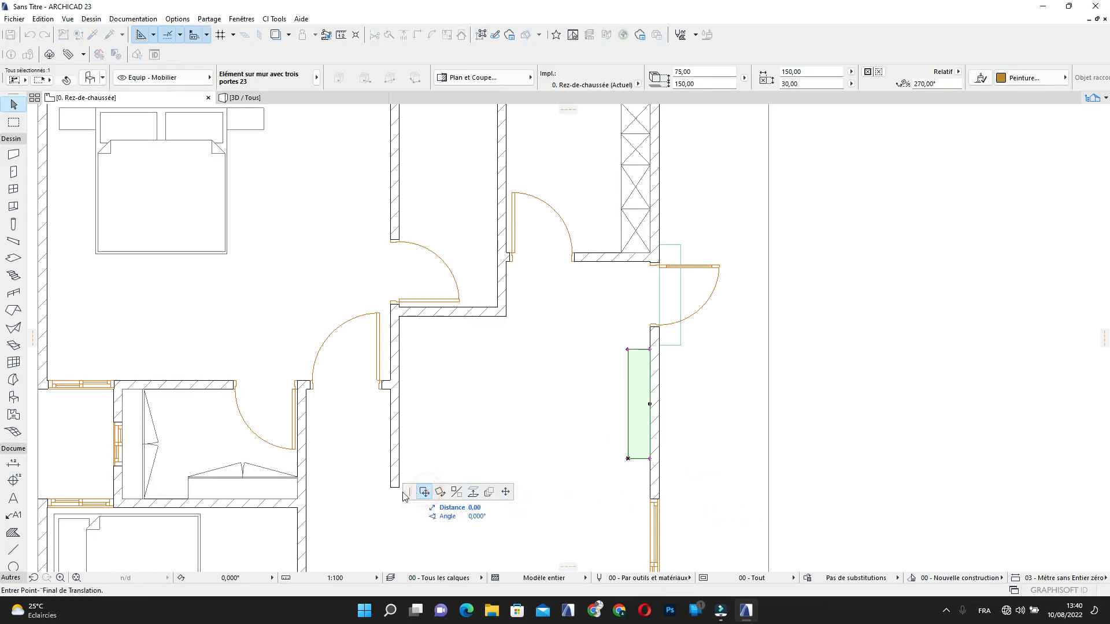
key("ctrl")
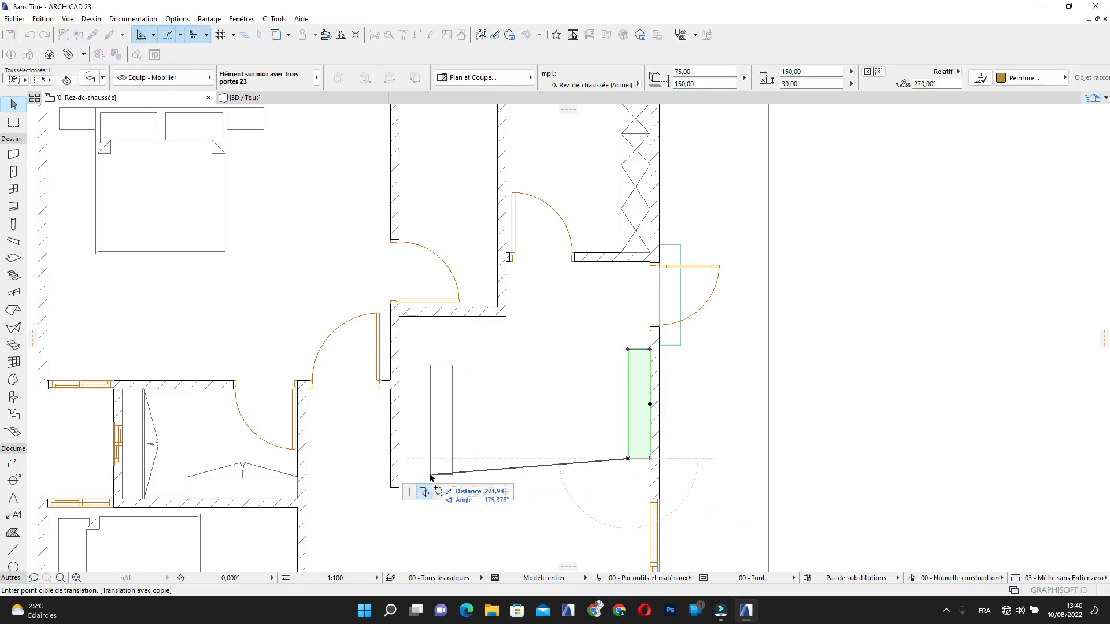
left_click(433, 469)
Replace the copied kitchen wall unit beside the interior wall with El_bas simple S 23 from the Eléments de cuisine 23 library
scroll(597, 428, "down", 1)
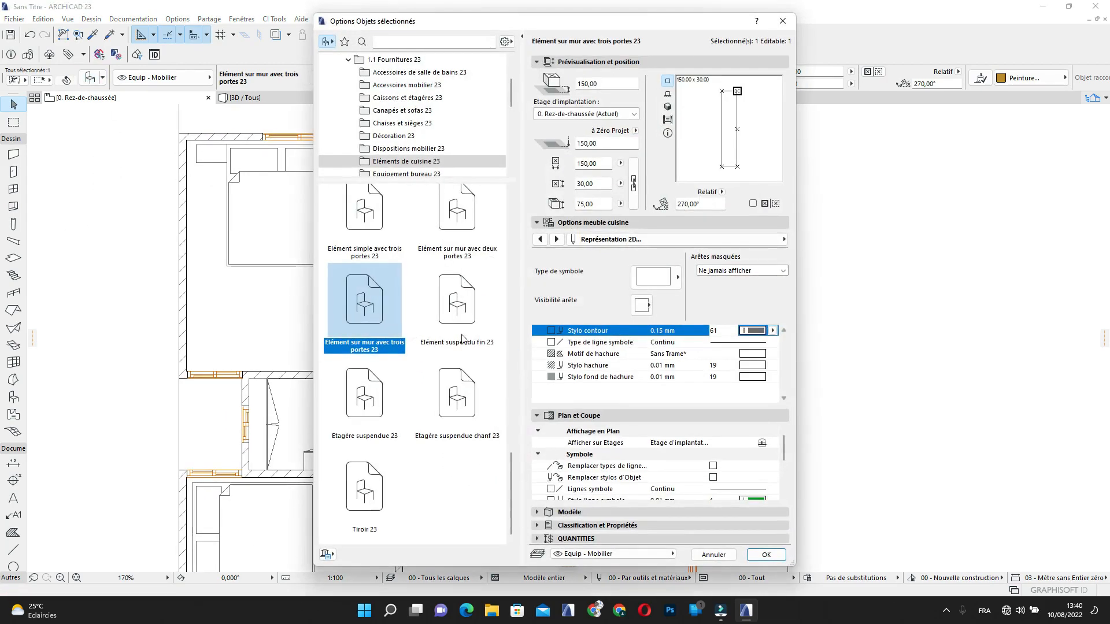
scroll(433, 356, "up", 2)
scroll(439, 347, "up", 3)
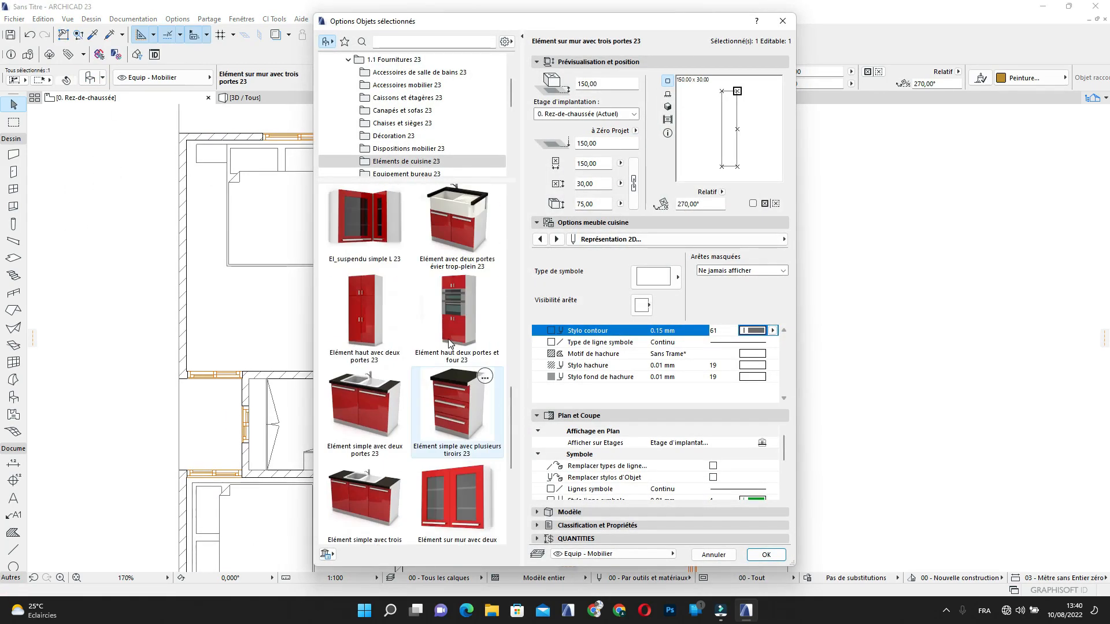
scroll(449, 339, "up", 5)
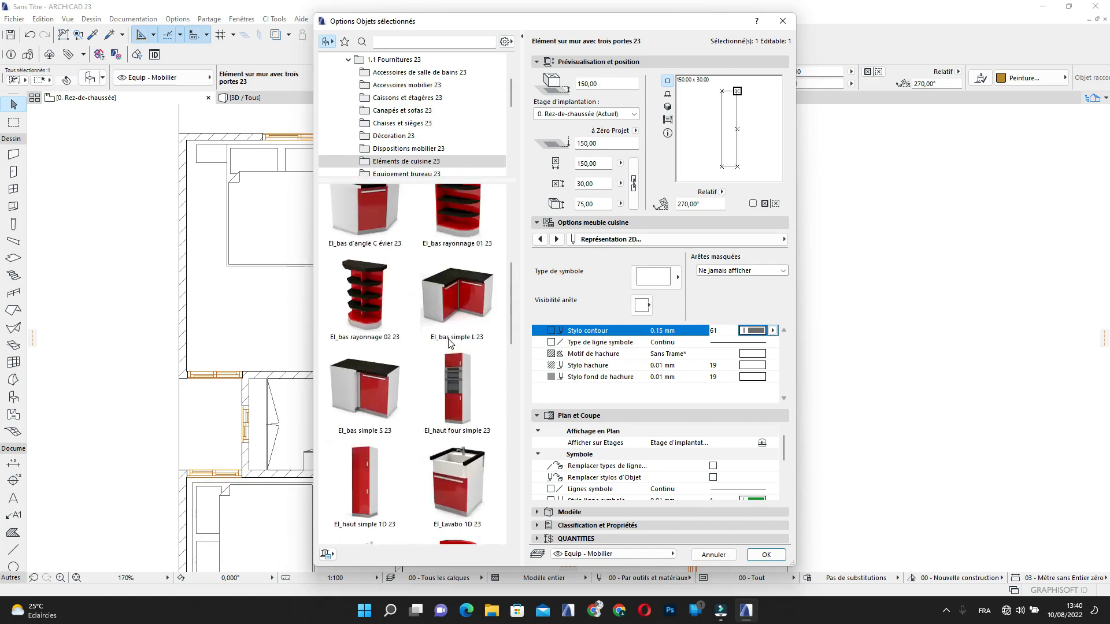
scroll(451, 353, "down", 3)
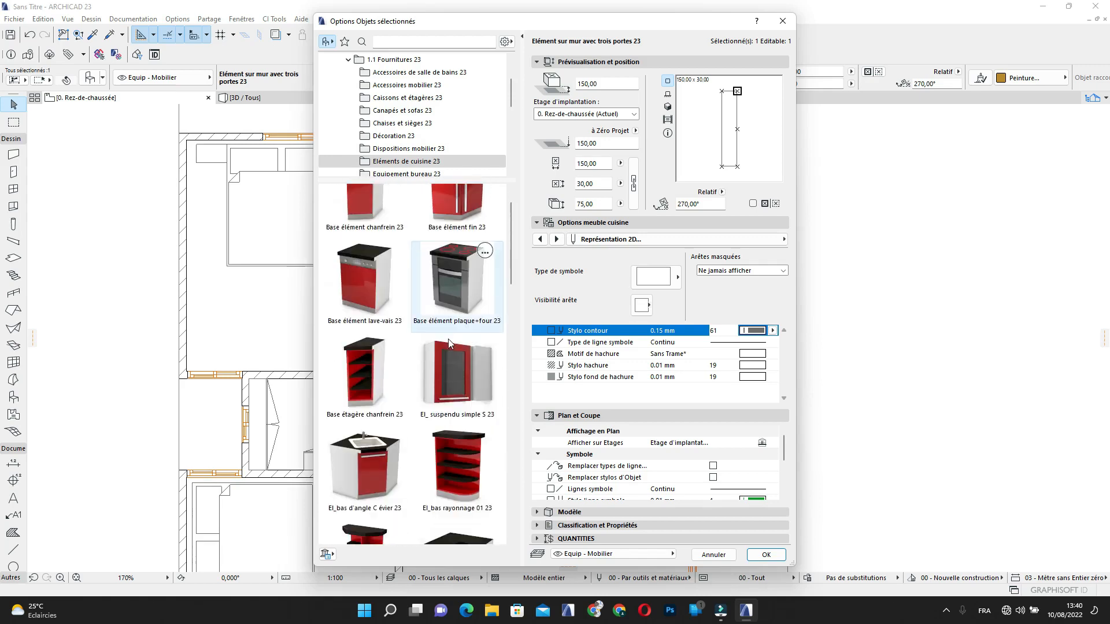
scroll(454, 368, "down", 1)
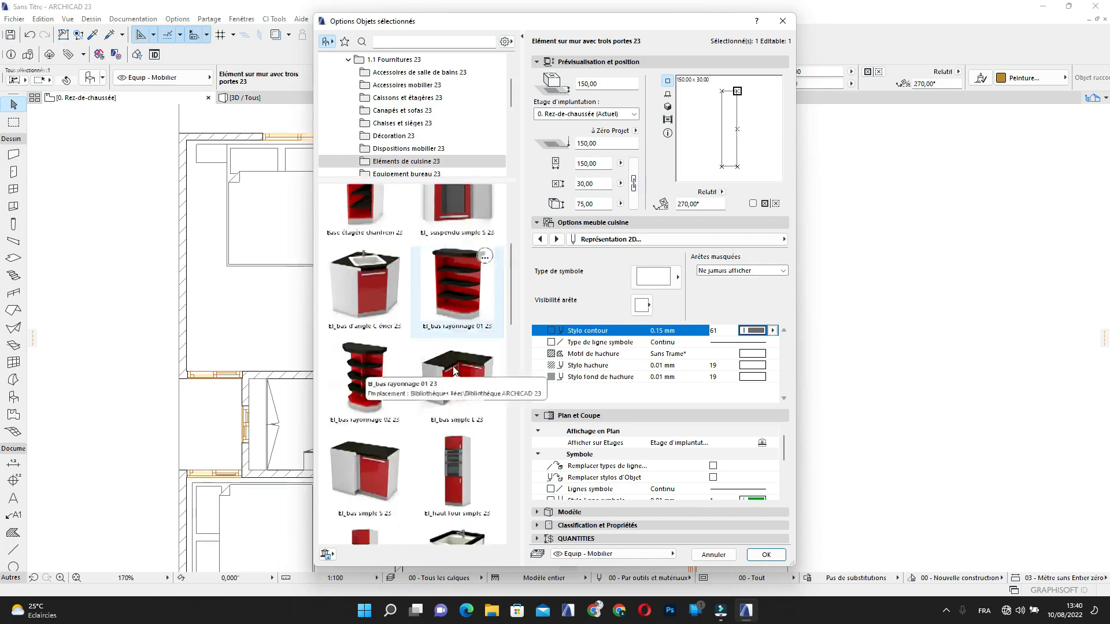
left_click(357, 473)
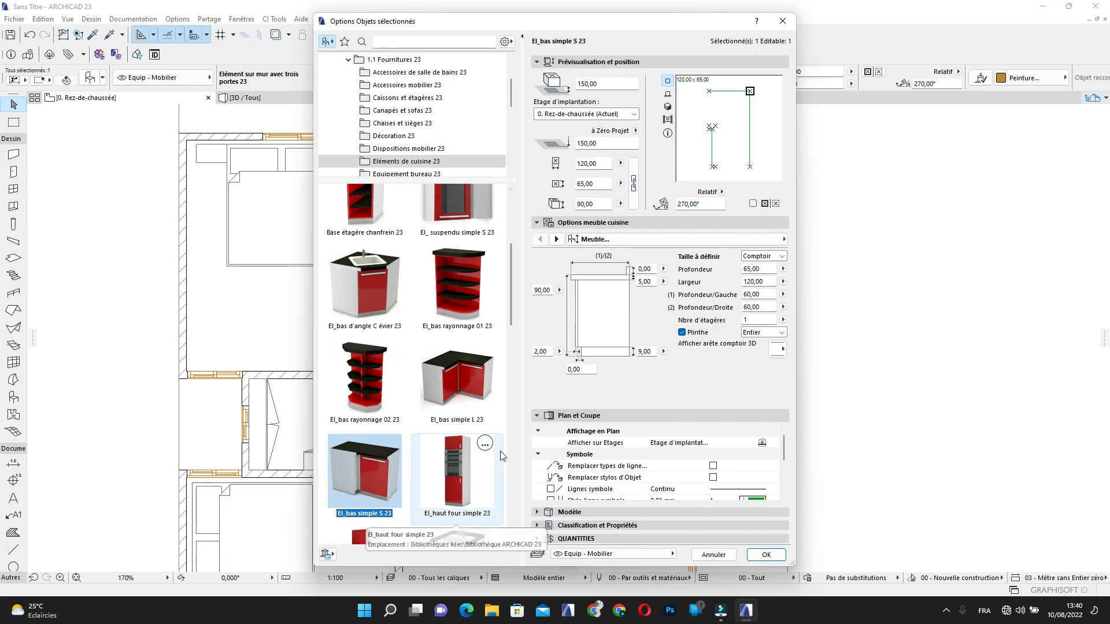
Browse the other Eléments de cuisine 23 units for alternatives to the selected base unit
scroll(443, 448, "down", 10)
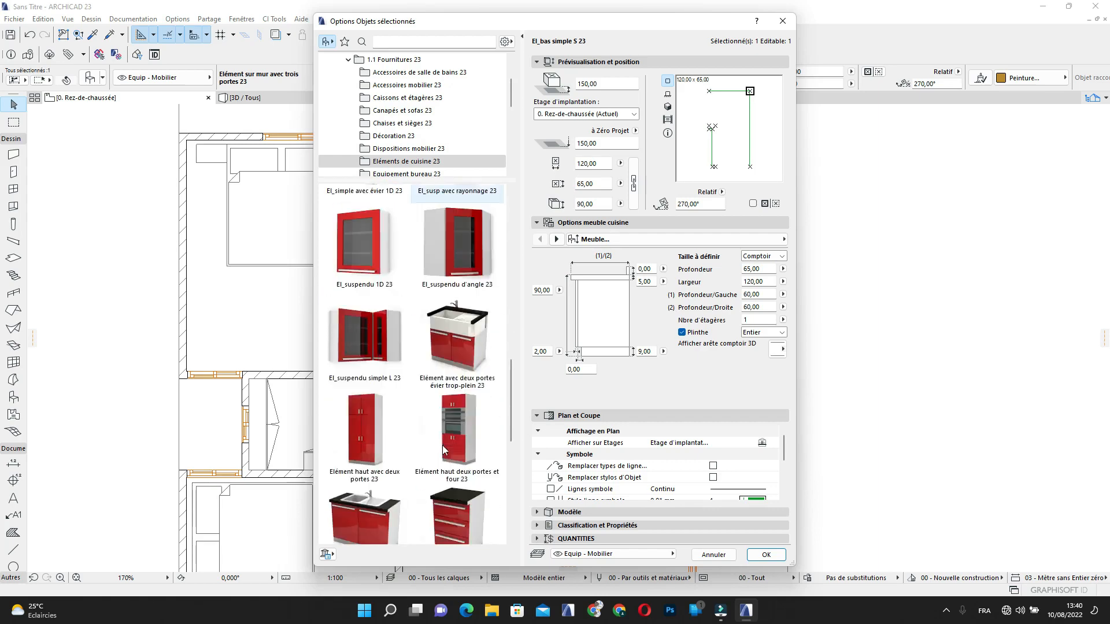
scroll(444, 448, "down", 6)
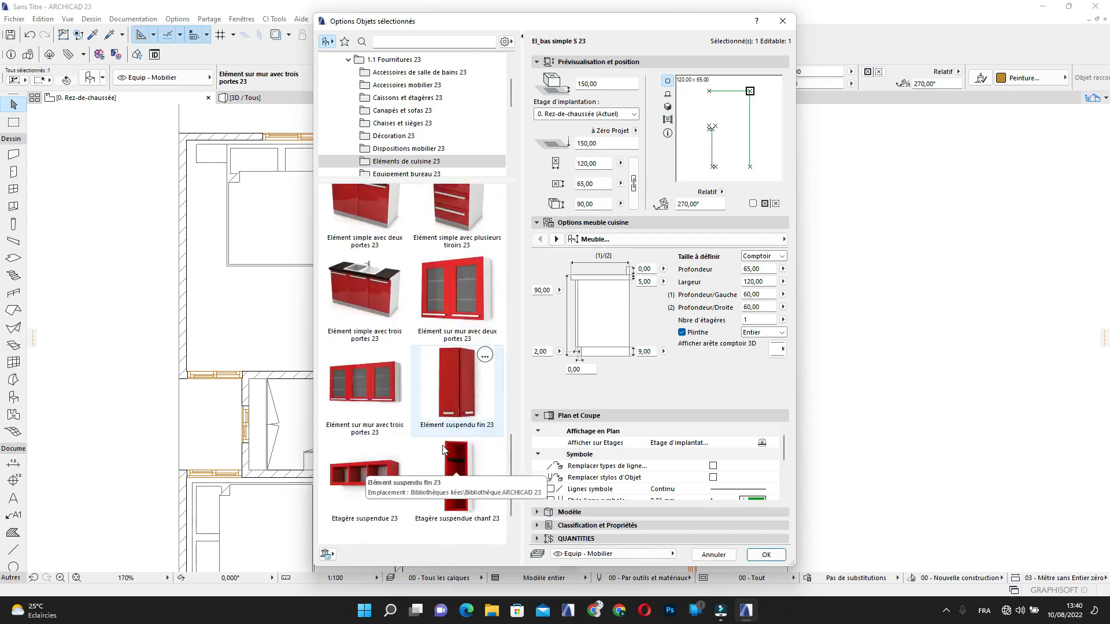
scroll(443, 449, "up", 8)
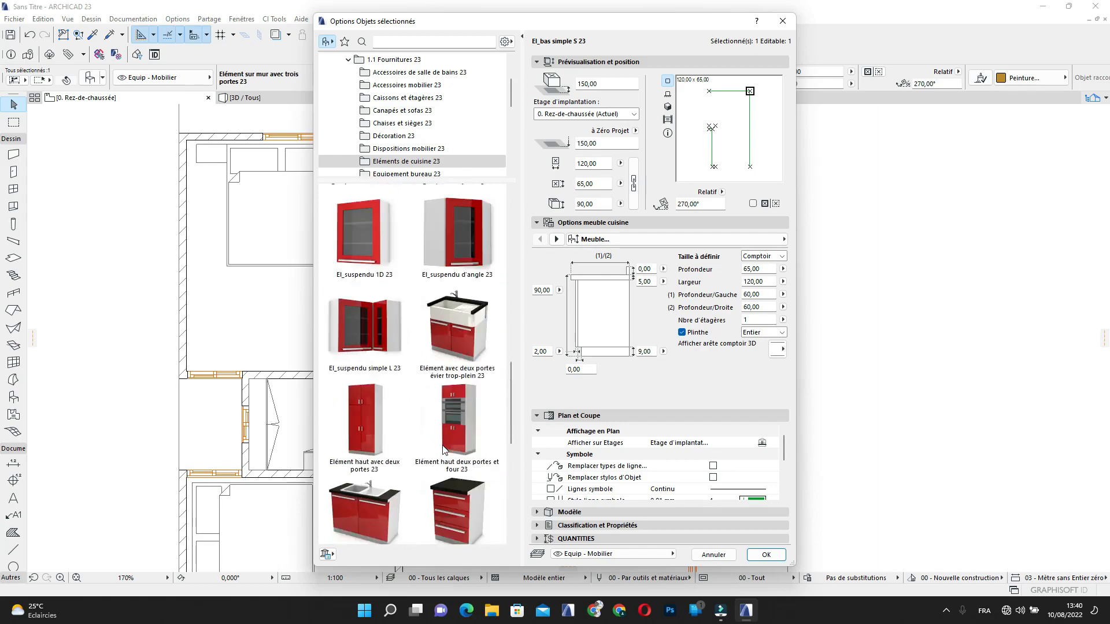
scroll(442, 445, "up", 6)
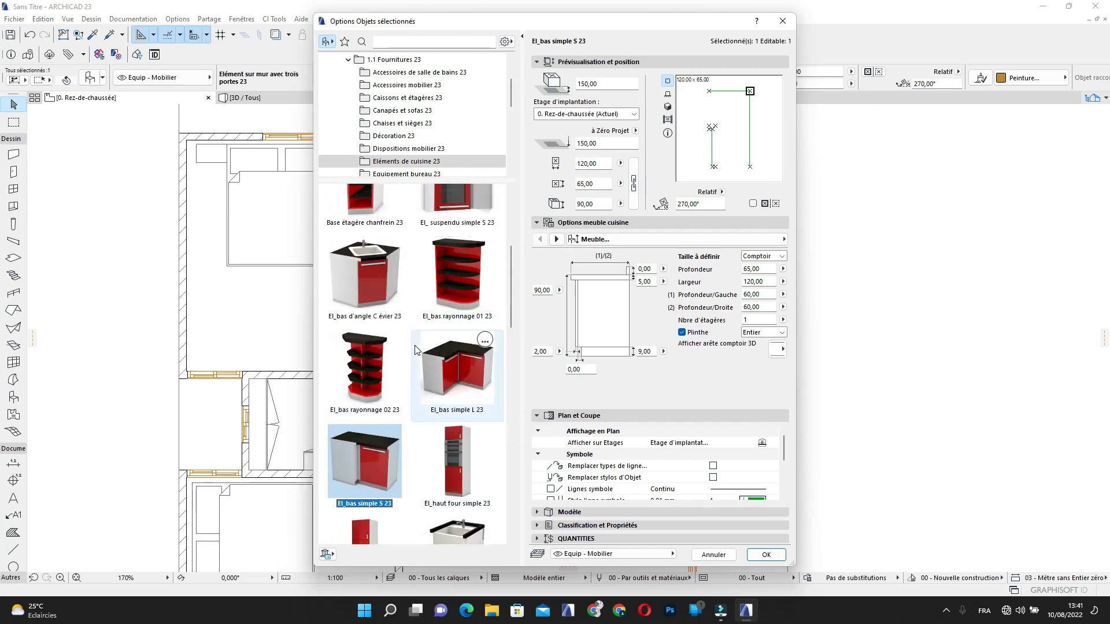
scroll(439, 335, "up", 3)
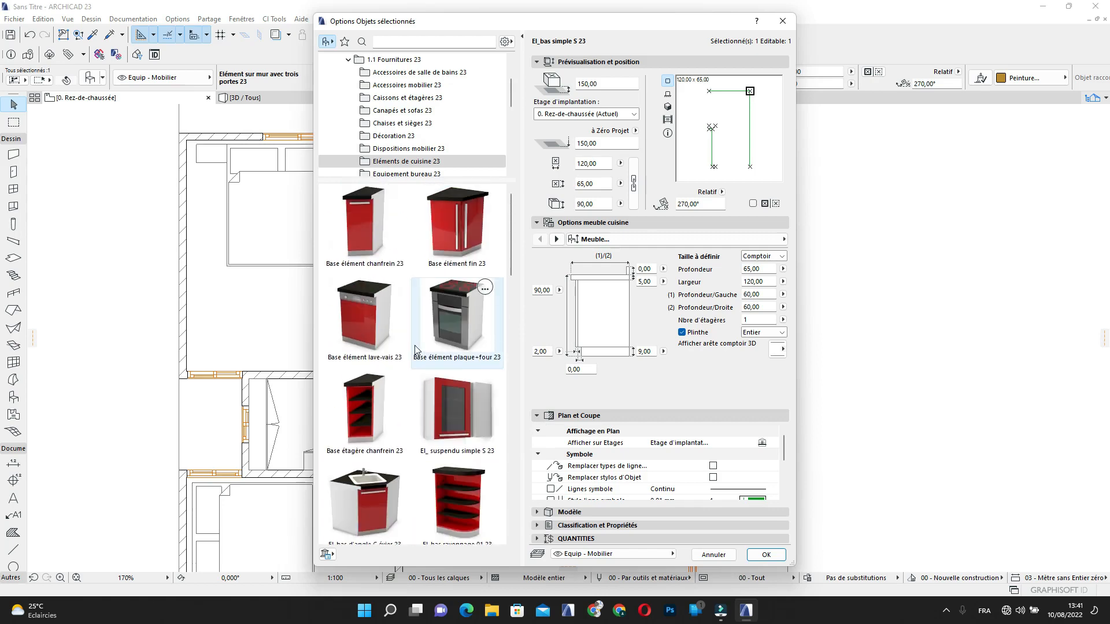
scroll(416, 350, "down", 6)
scroll(434, 344, "down", 3)
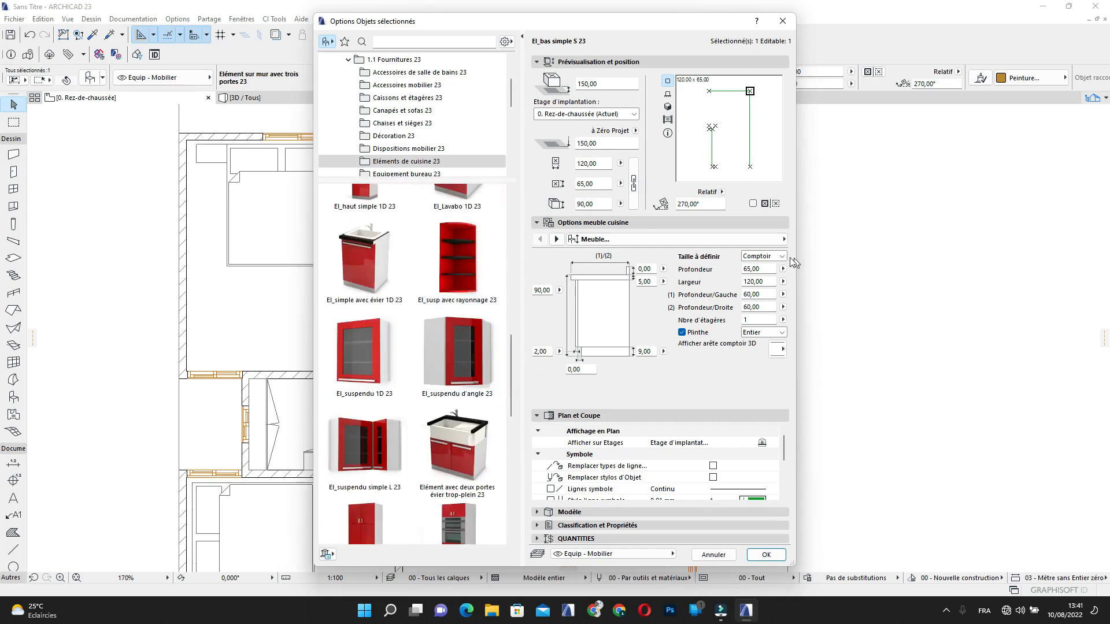
Set the base unit's contour pen to 61 in its 2D representation and apply the settings
left_click(778, 239)
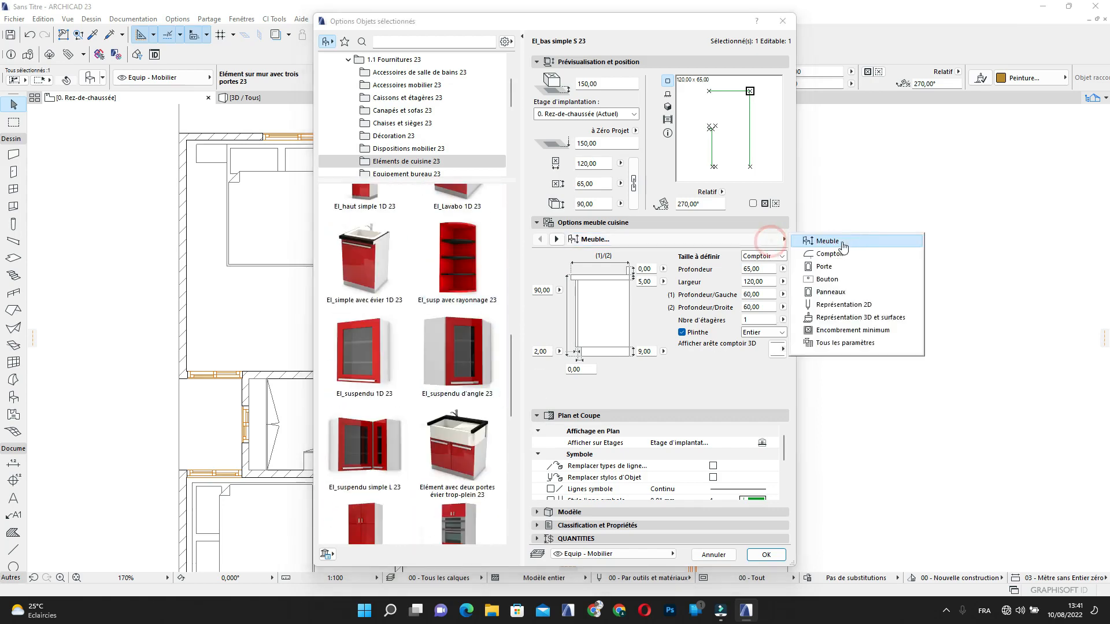
left_click(844, 305)
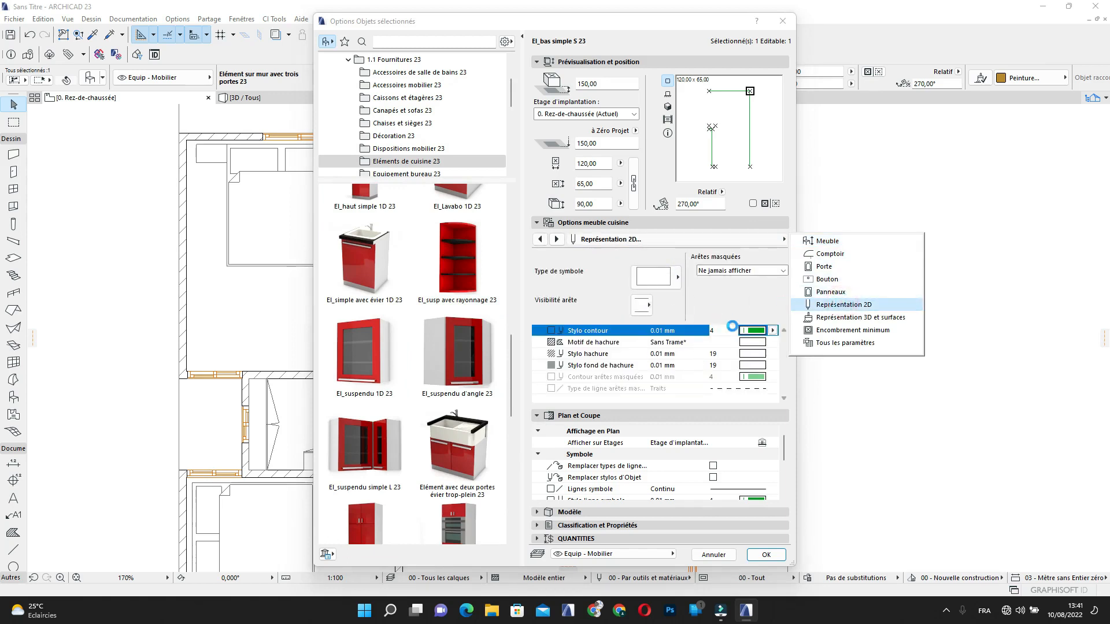
left_click(762, 331)
left_click(783, 350)
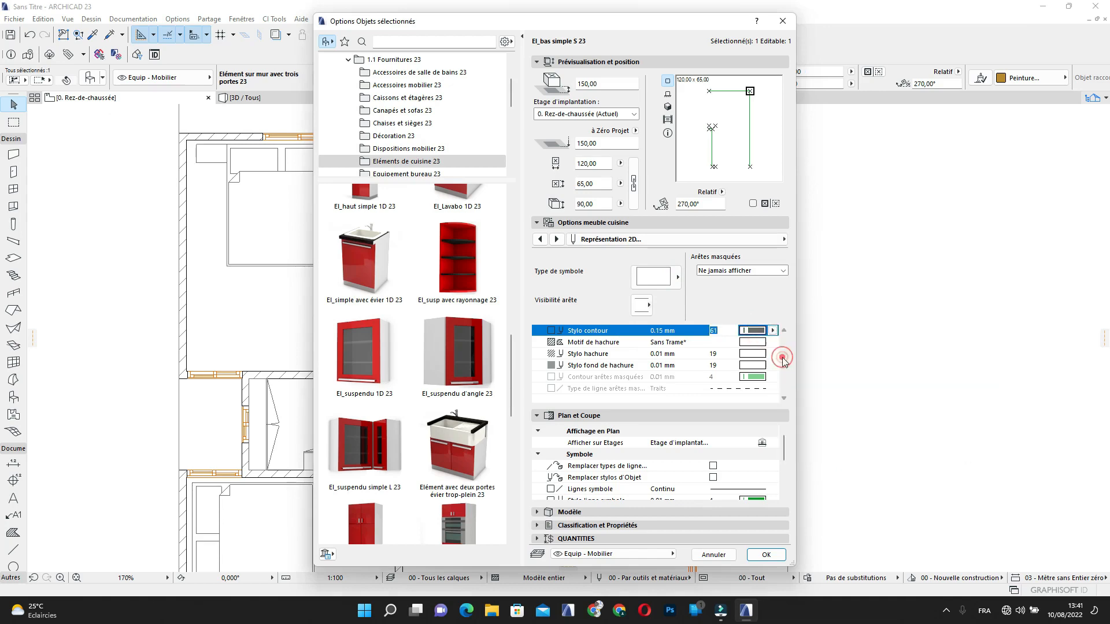
left_click(766, 555)
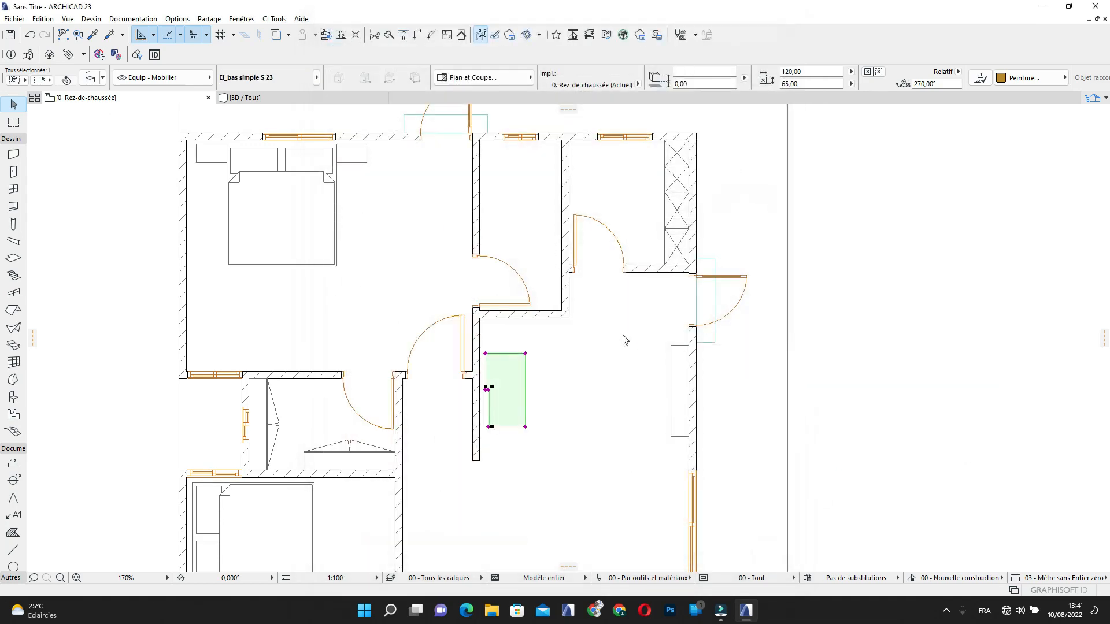
Move the base unit down and to the right, clear of the interior wall's lower end
scroll(555, 361, "up", 2)
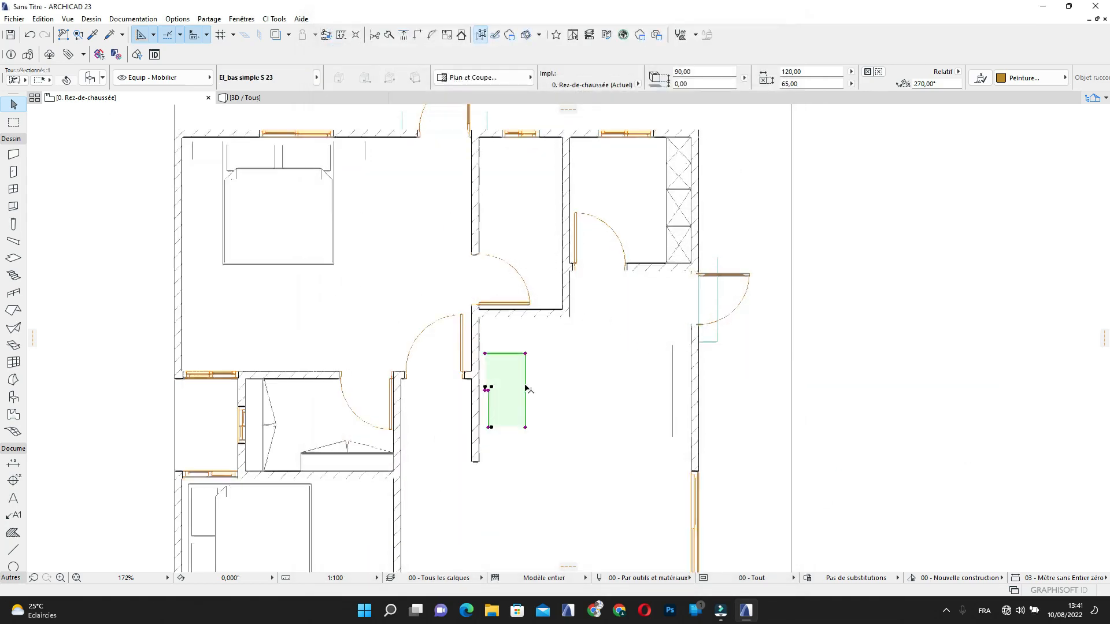
left_click(478, 390)
left_click(526, 485)
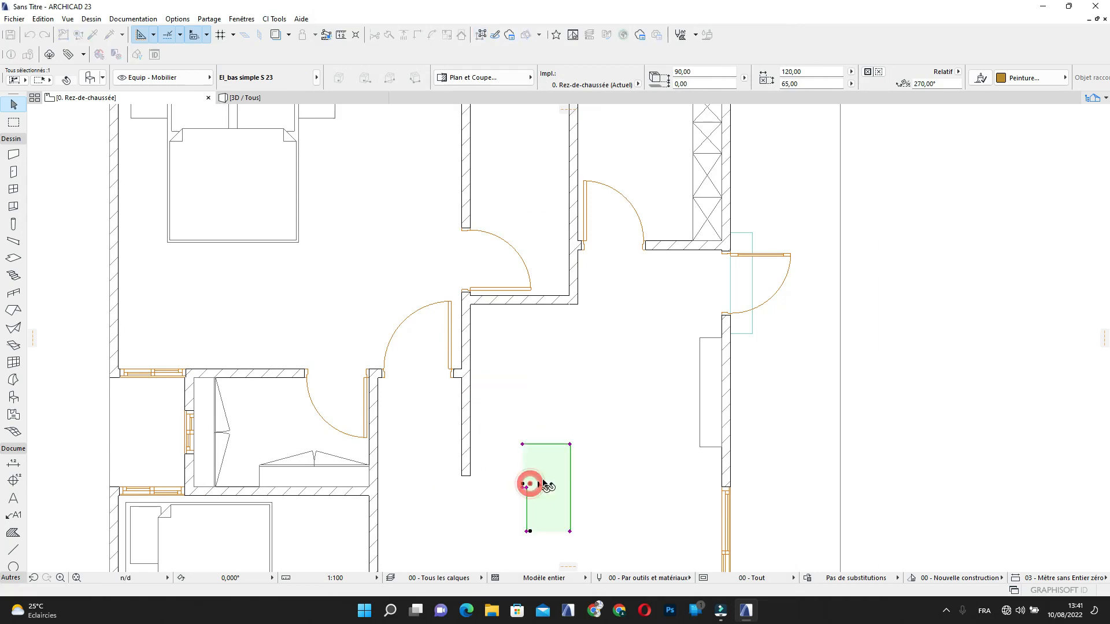
Inspect the base unit's door side and countertop up close in the 3D view
left_click(285, 98)
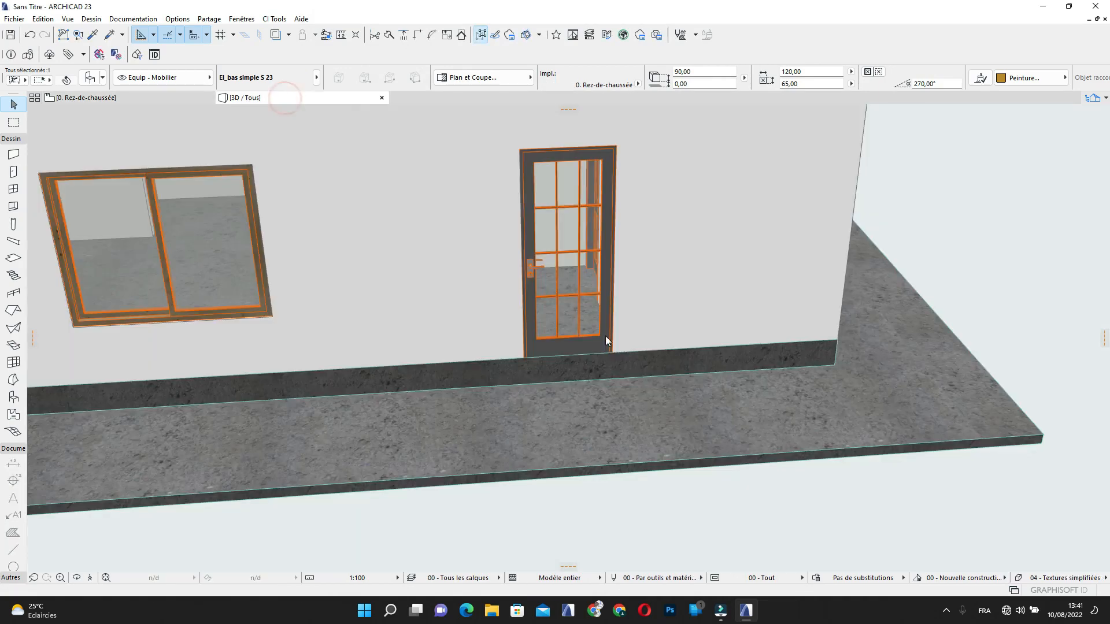
middle_click_drag(370, 368, 875, 283, "shift")
scroll(750, 212, "up", 8)
scroll(824, 284, "up", 1)
middle_click_drag(754, 282, 753, 279, "shift")
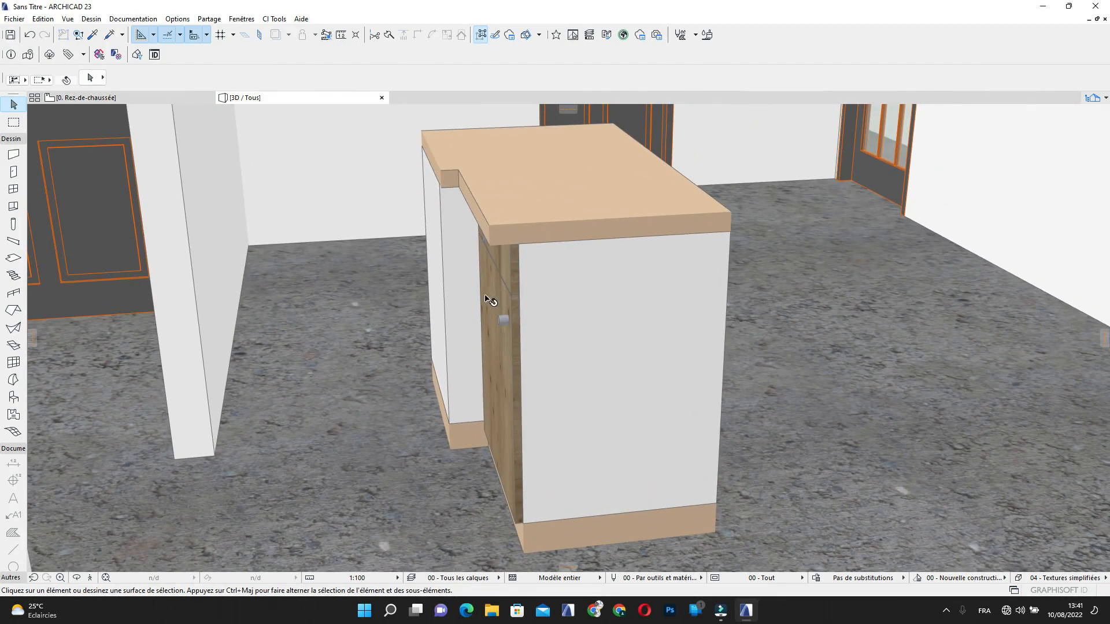
Rotate the base unit 90° clockwise on the floor plan so that it lies horizontally
left_click(139, 97)
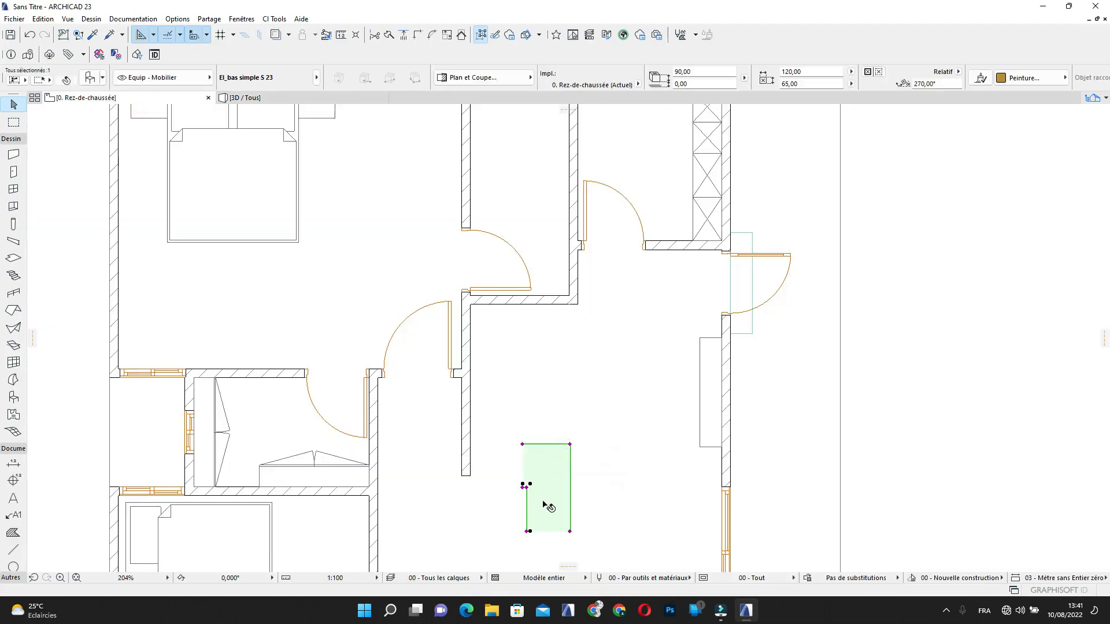
key("ctrl+e")
left_click(530, 484)
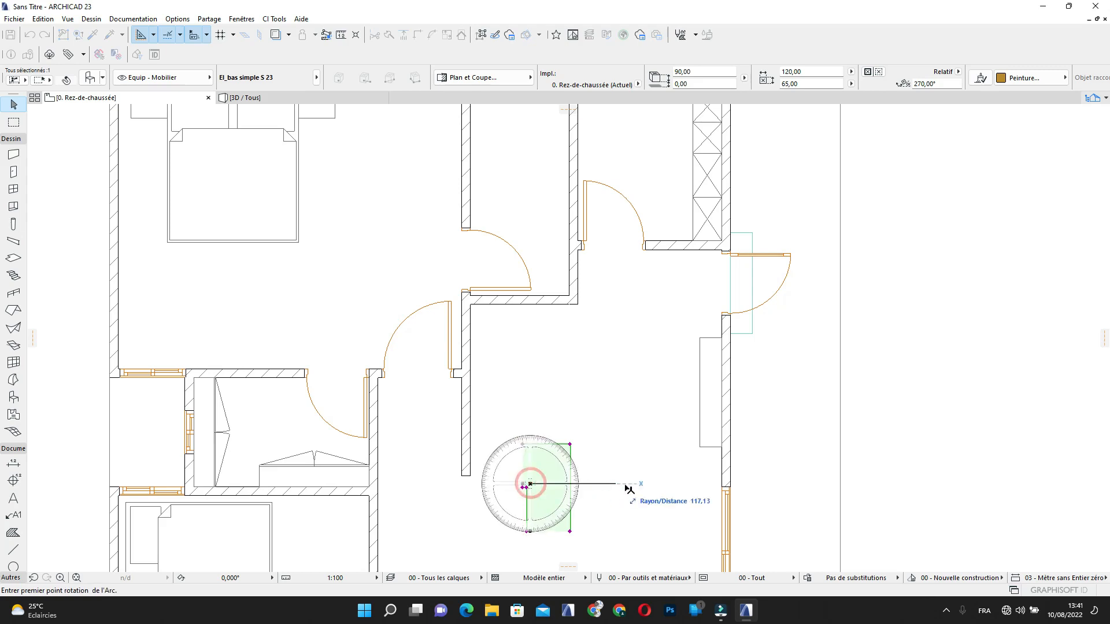
left_click(628, 484)
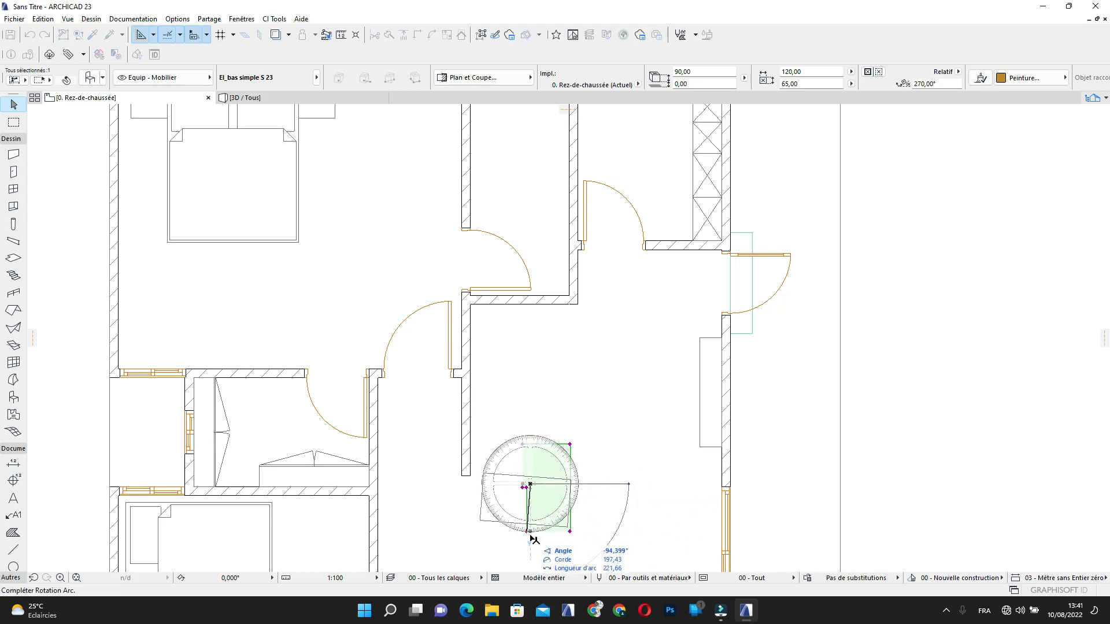
left_click(530, 531)
Move the base unit between the interior and exterior walls, aligning its lower edge with the interior wall's lower end
scroll(535, 501, "up", 3)
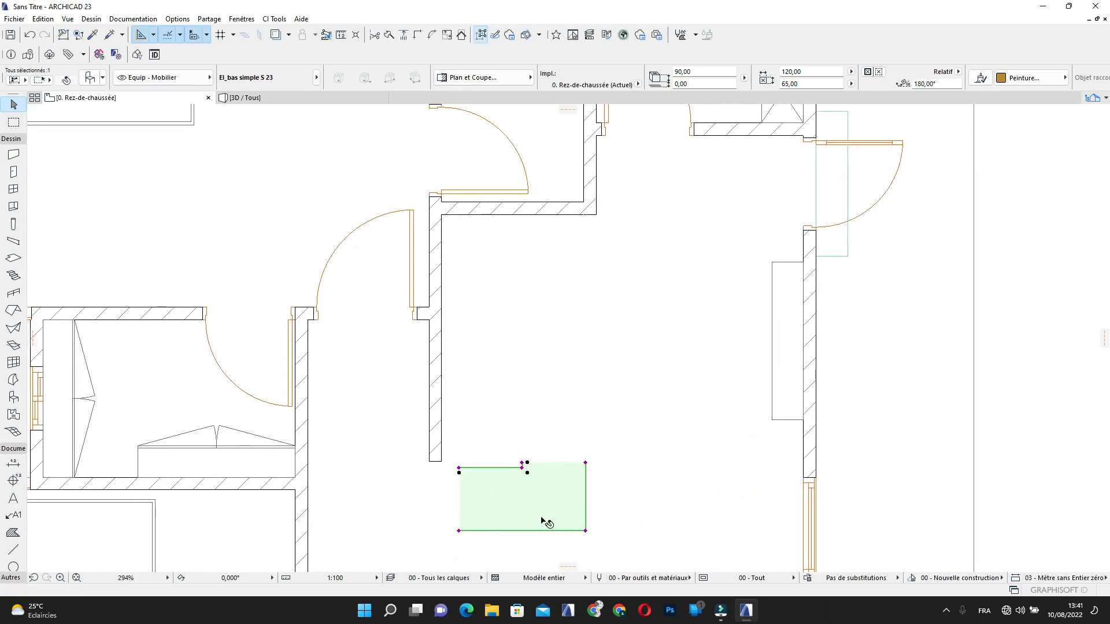
left_click(587, 531)
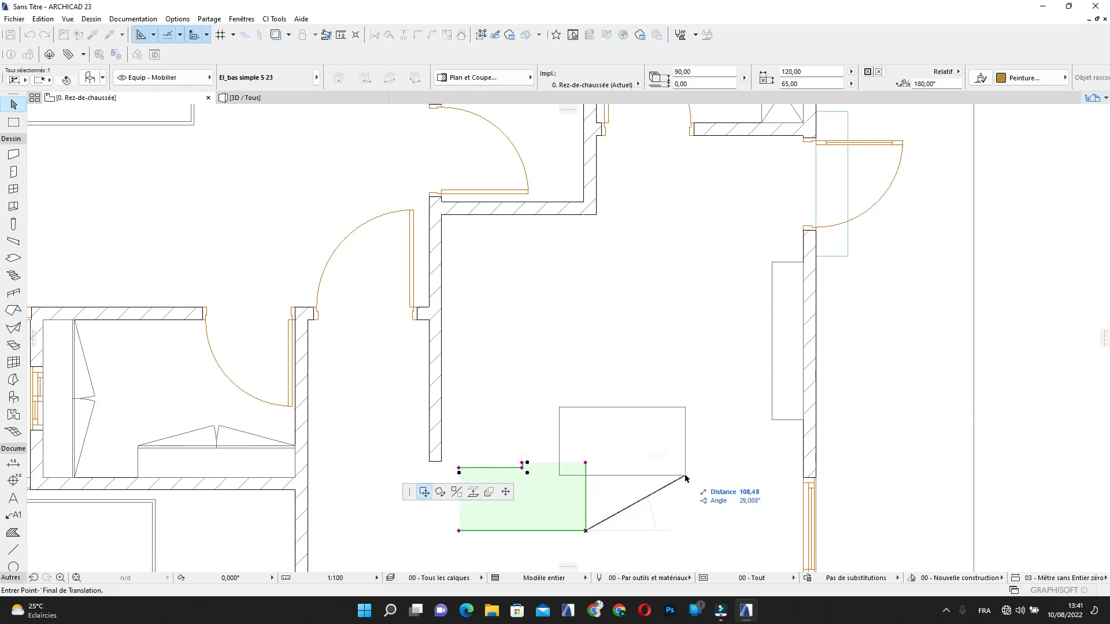
left_click(690, 474)
left_click(689, 472)
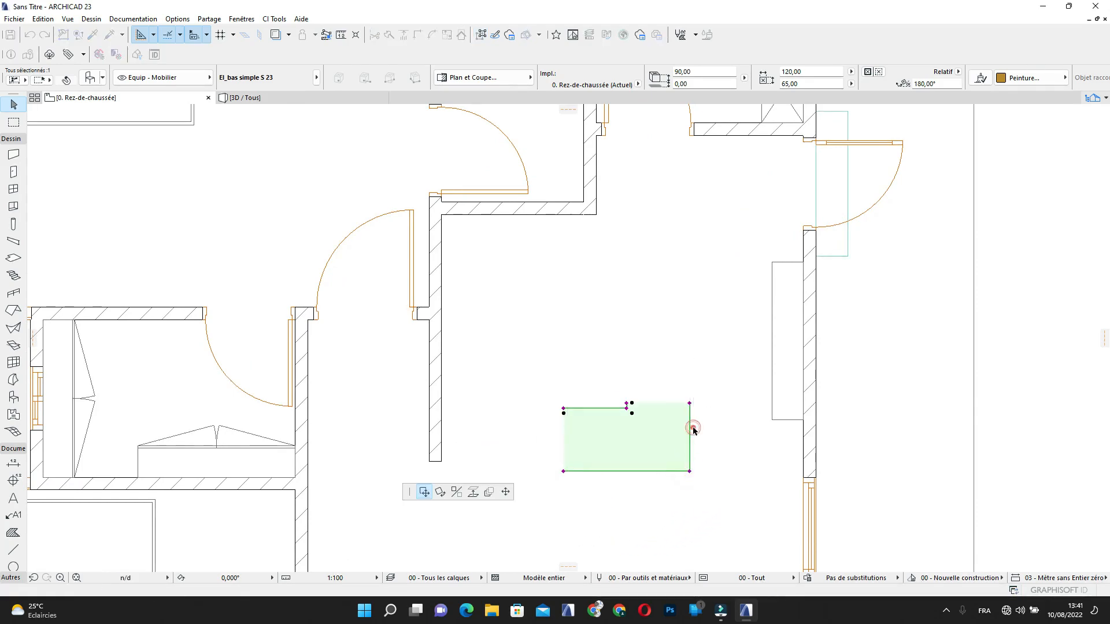
left_click(694, 428)
left_click(694, 428)
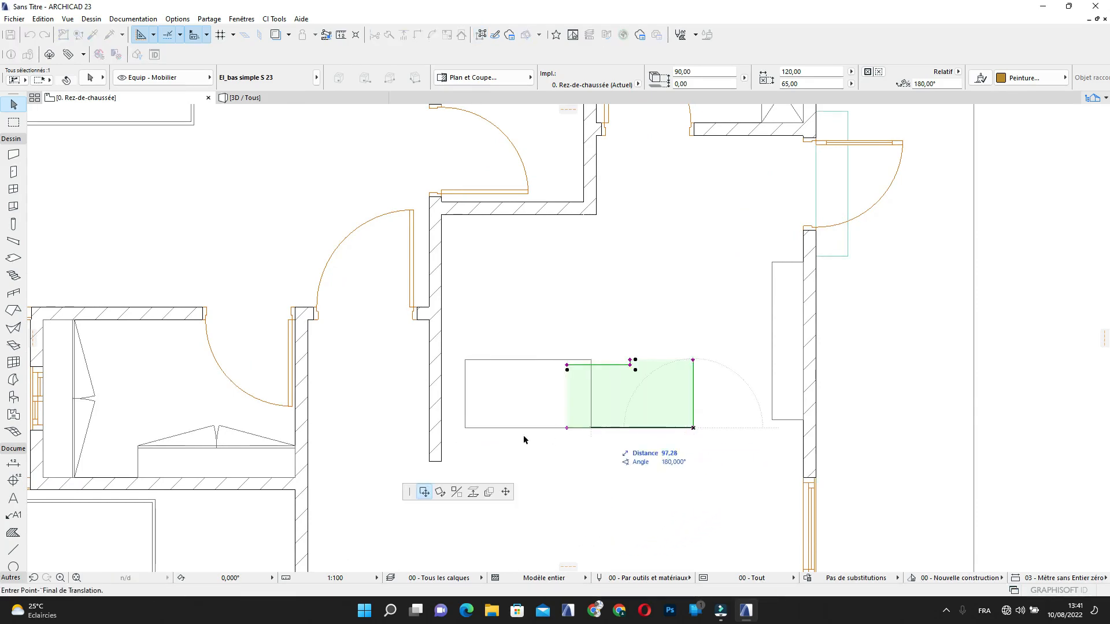
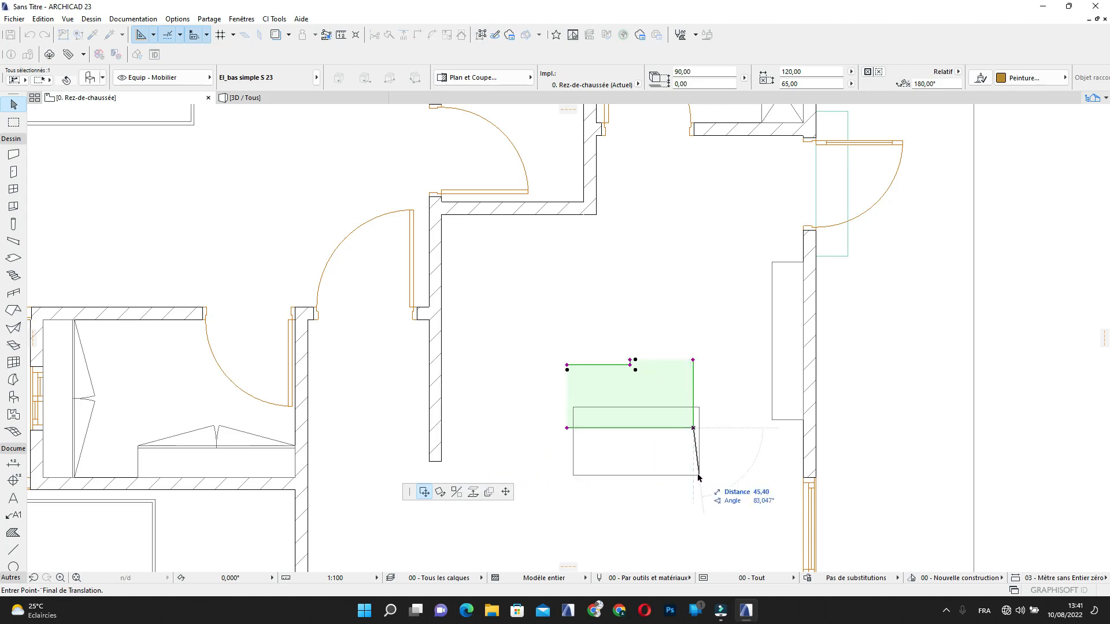
left_click(443, 462)
scroll(662, 452, "up", 3)
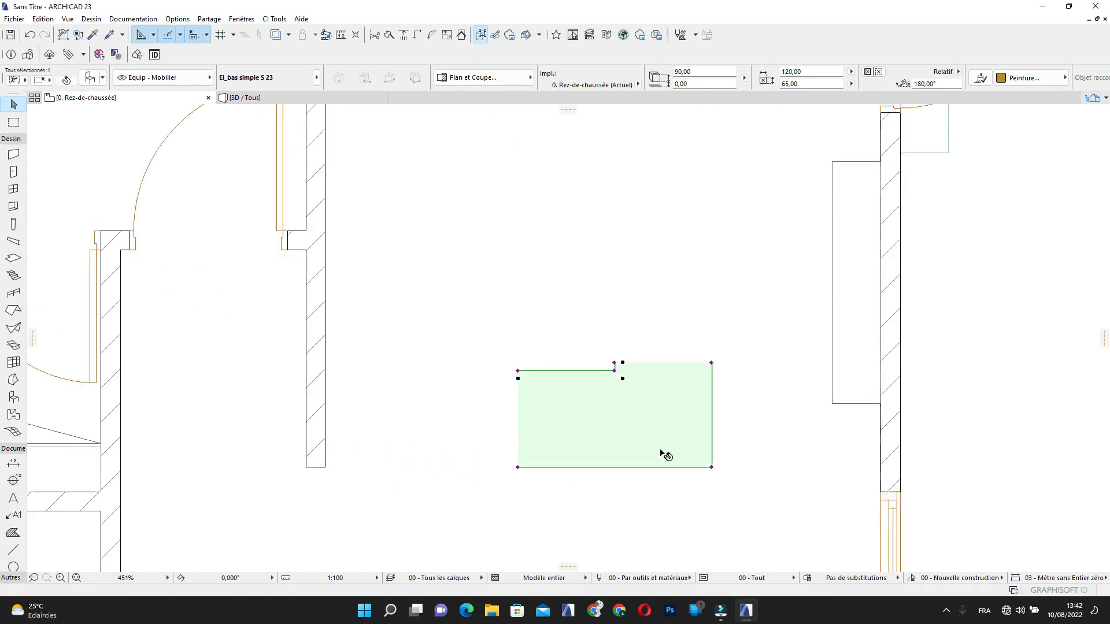
left_click(719, 471)
left_click(797, 470)
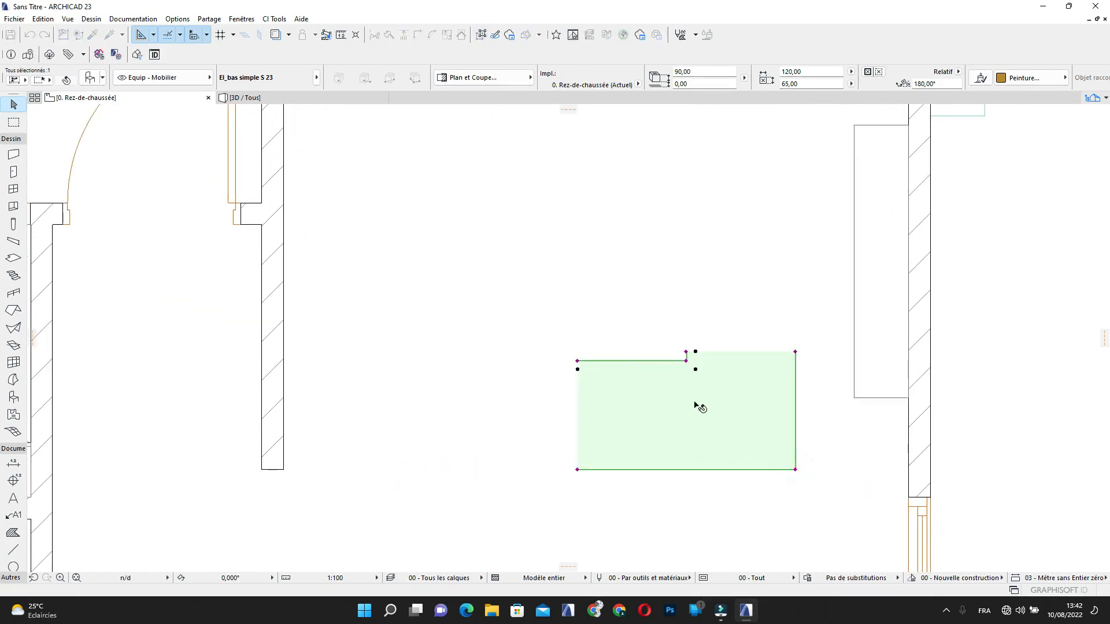
Compare the repositioned base unit's notched countertop and orientation between the floor plan and the 3D view
left_click(706, 372)
left_click(286, 96)
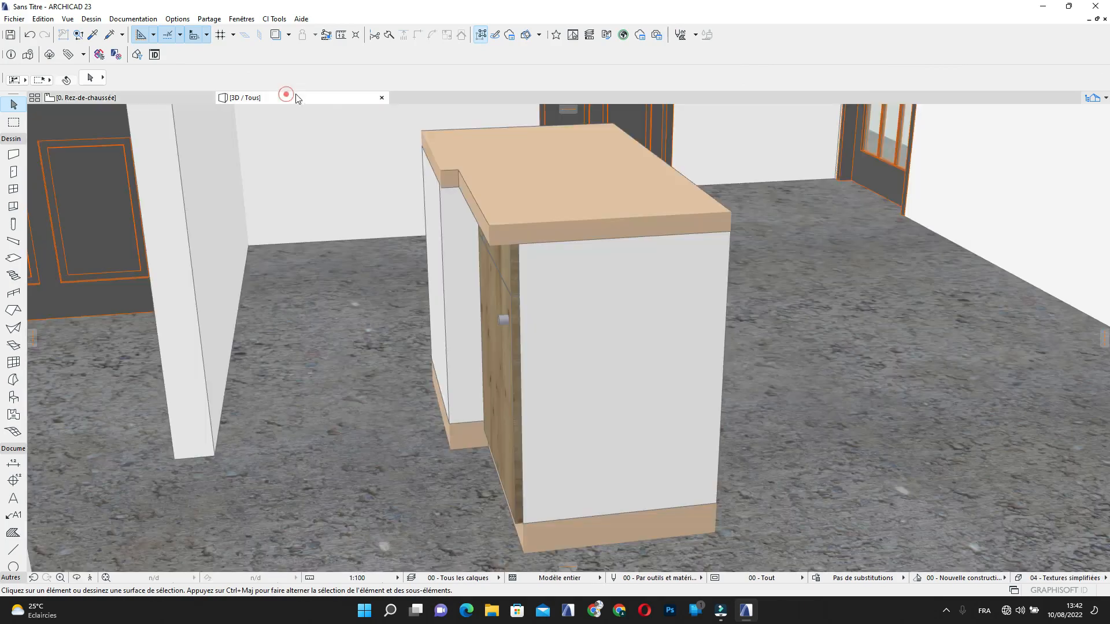
middle_click_drag(620, 393, 445, 319, "shift")
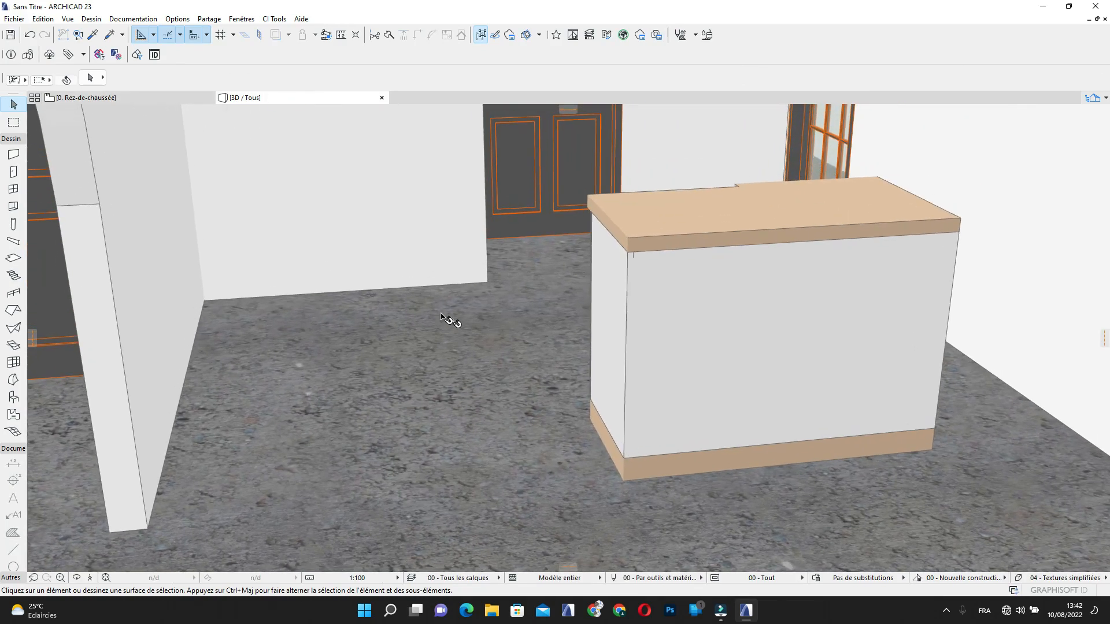
left_click(149, 97)
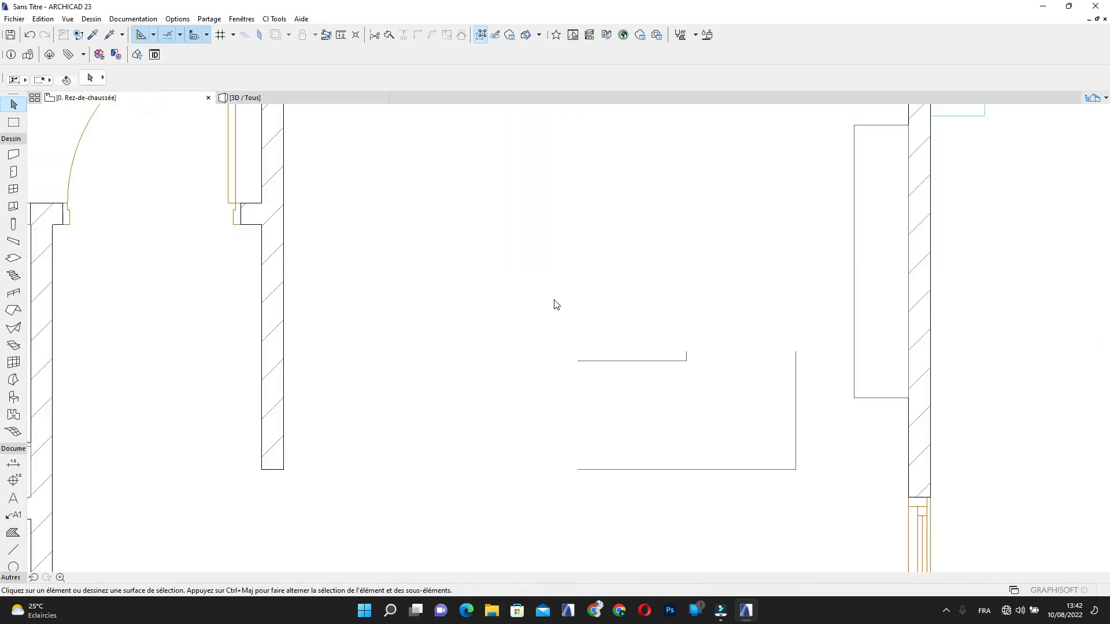
left_click(686, 362)
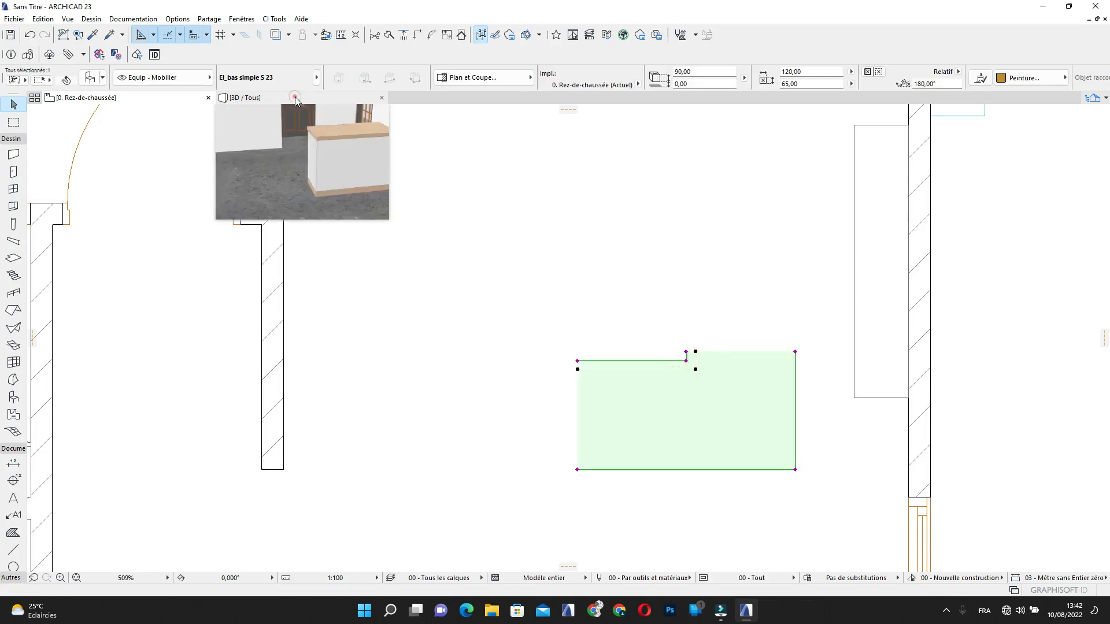
left_click(245, 97)
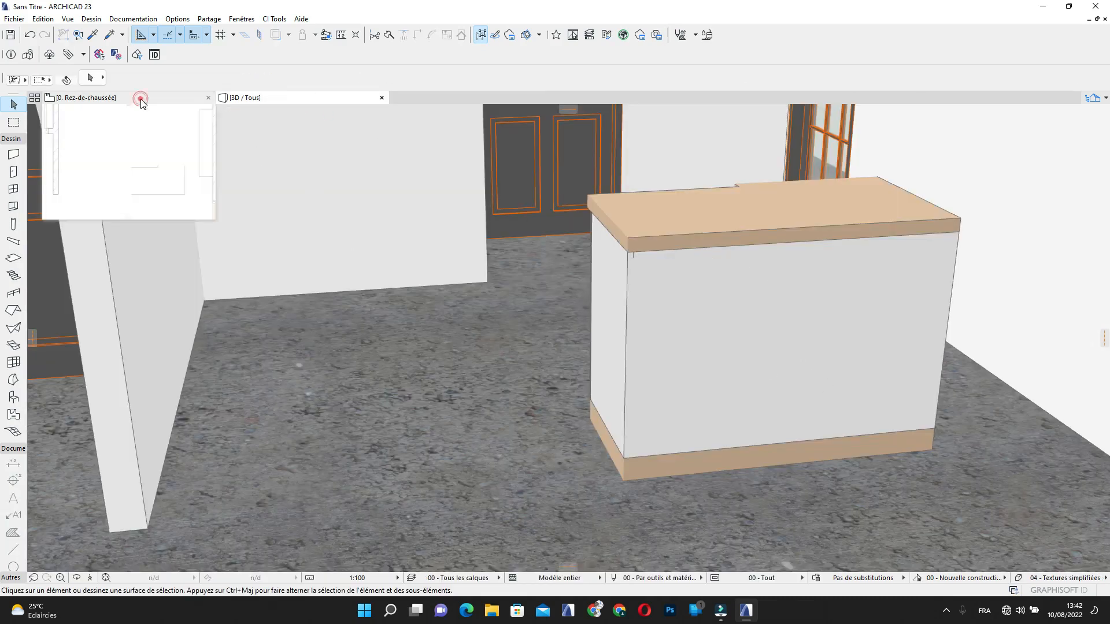
Change the base unit's 2D edge visibility on the floor plan so only the end edge facing the exterior wall is drawn
left_click(141, 97)
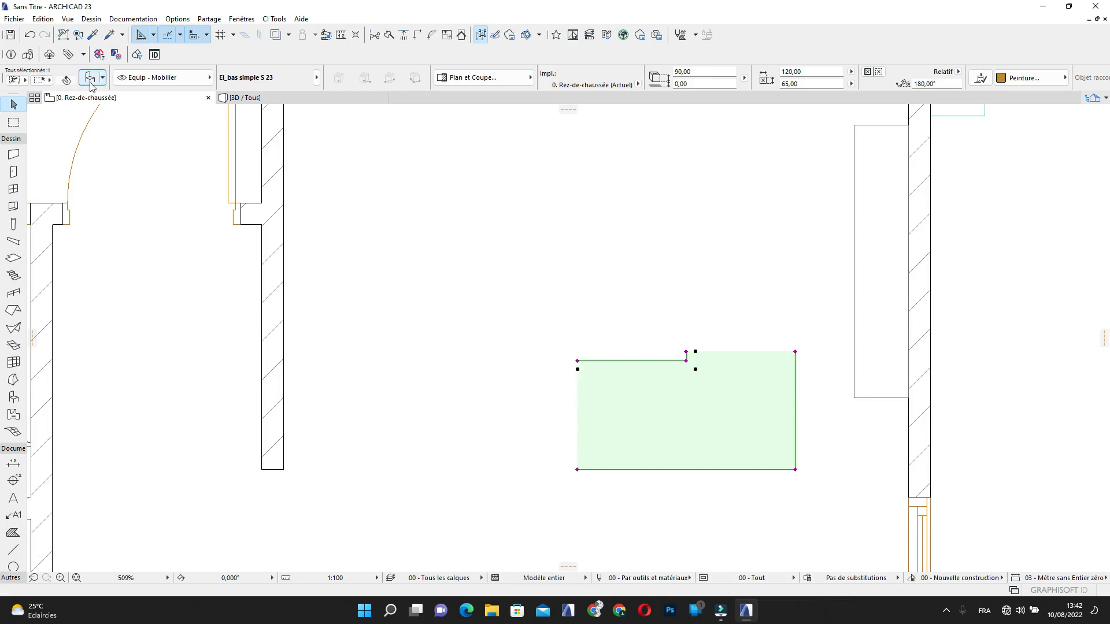
left_click(92, 78)
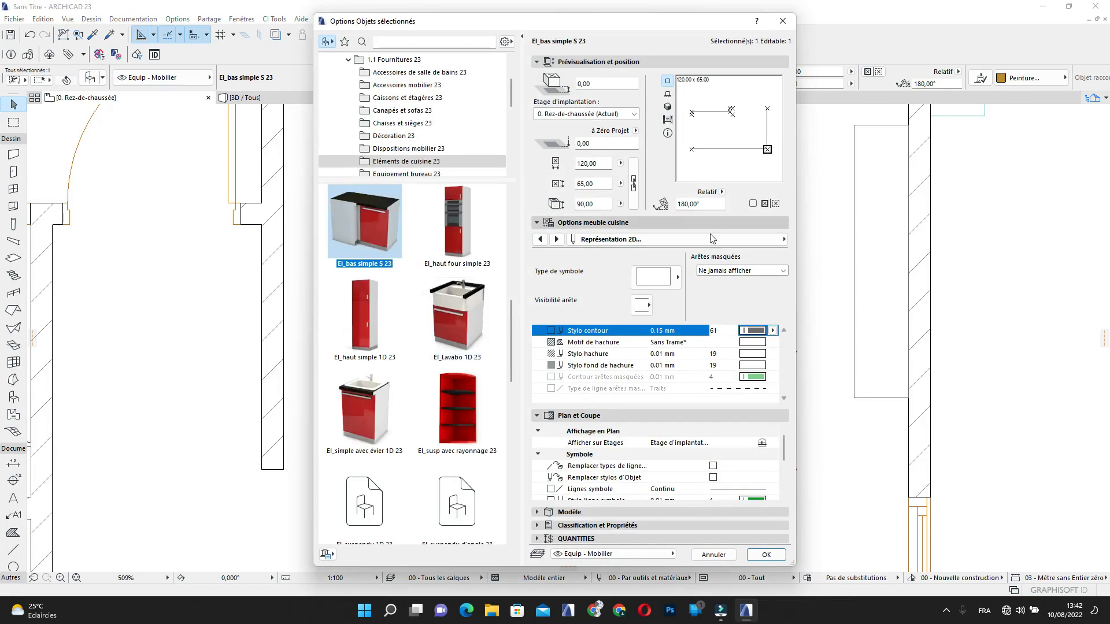
left_click(650, 304)
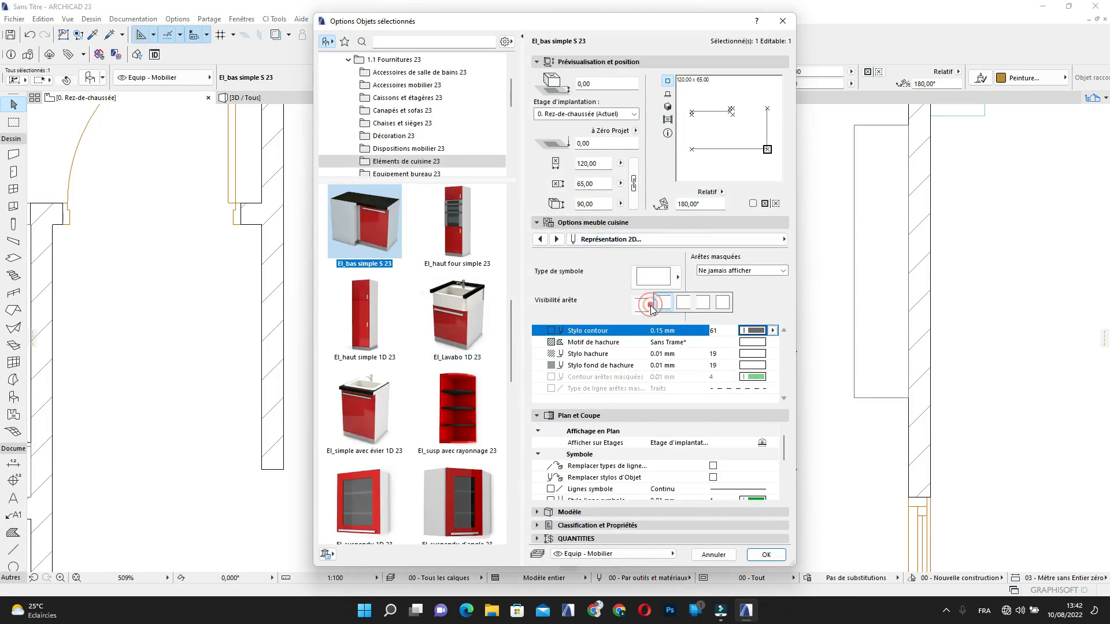
left_click(704, 306)
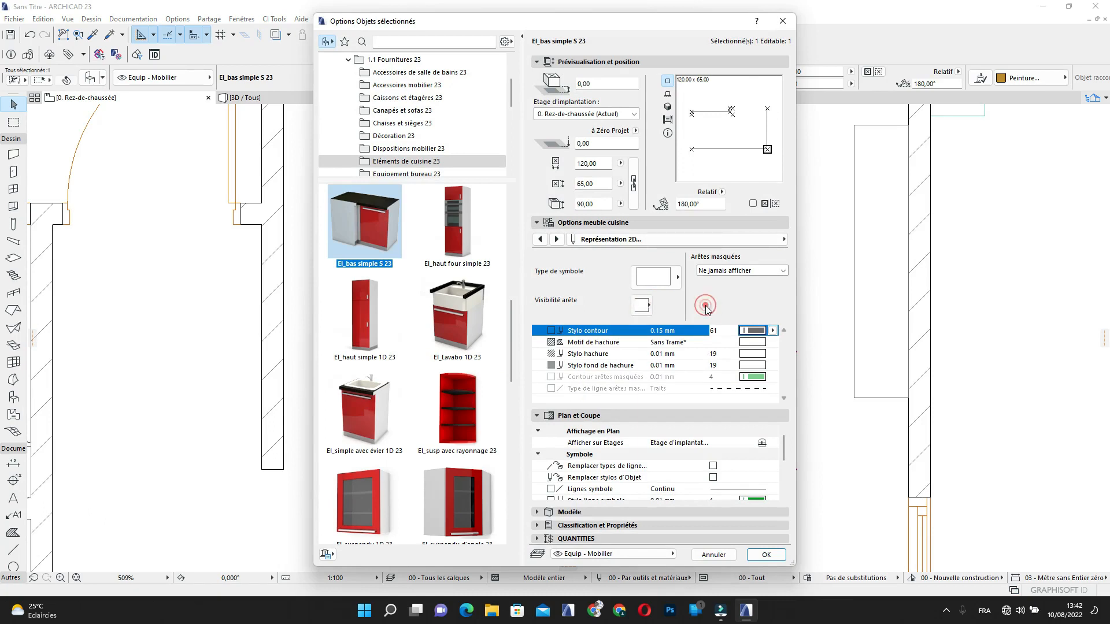
left_click(648, 309)
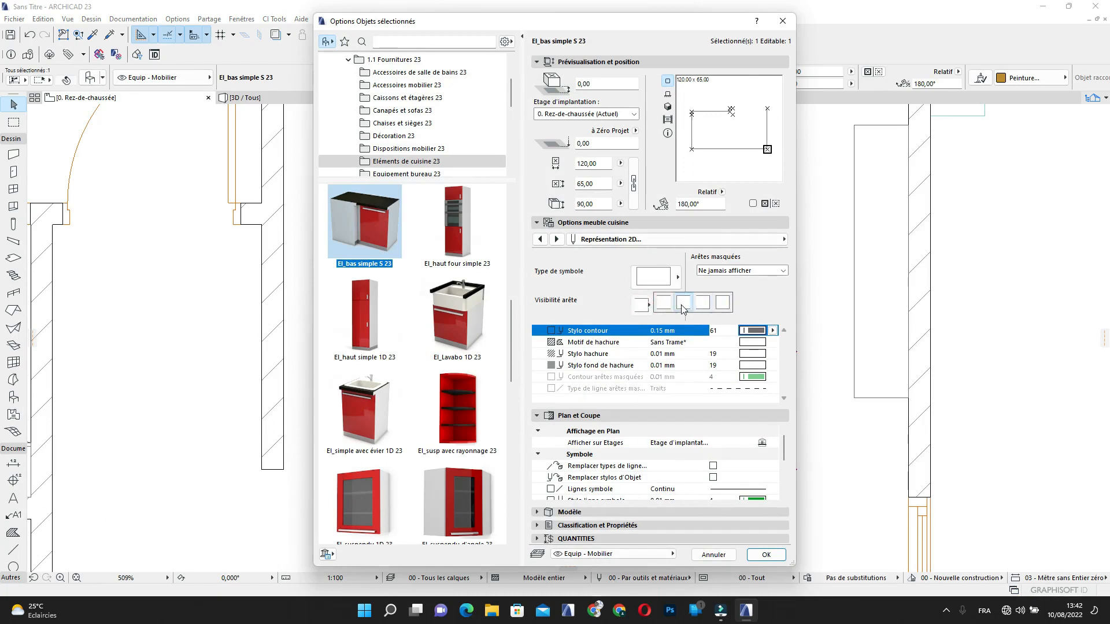
left_click(684, 310)
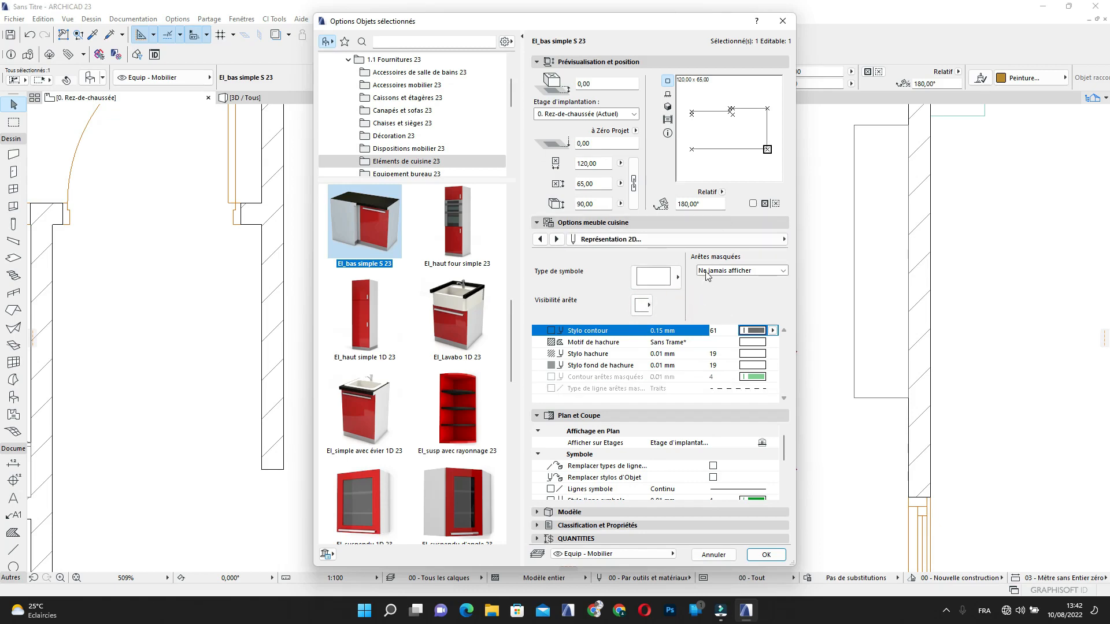
left_click(766, 554)
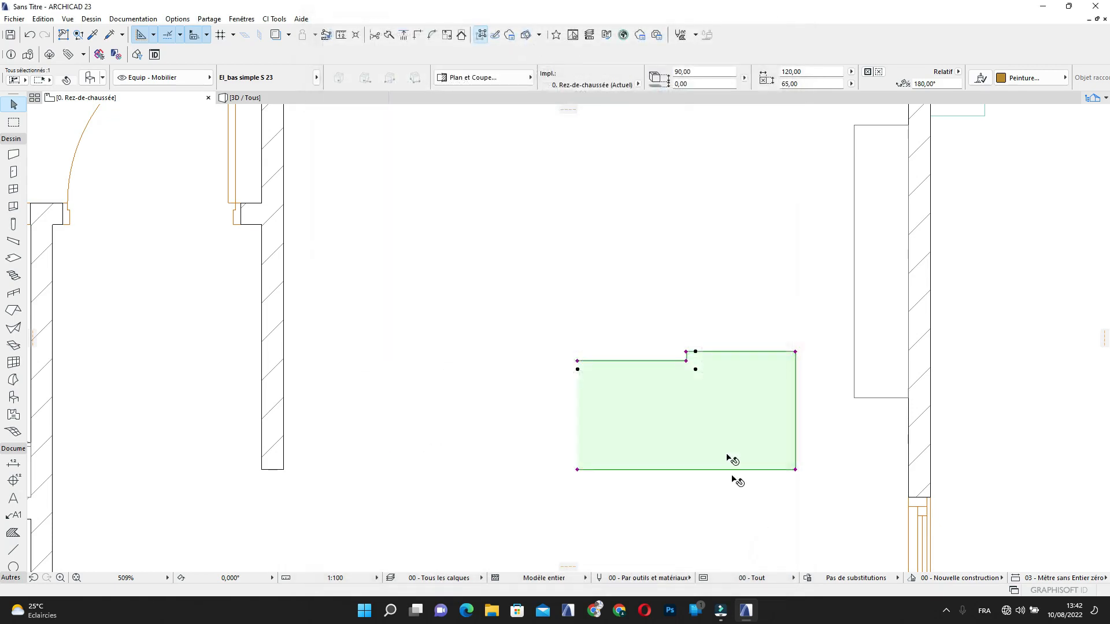
Copy the base unit end to end toward the interior wall and replace the copy with El_bas simple L 23
left_click(795, 470)
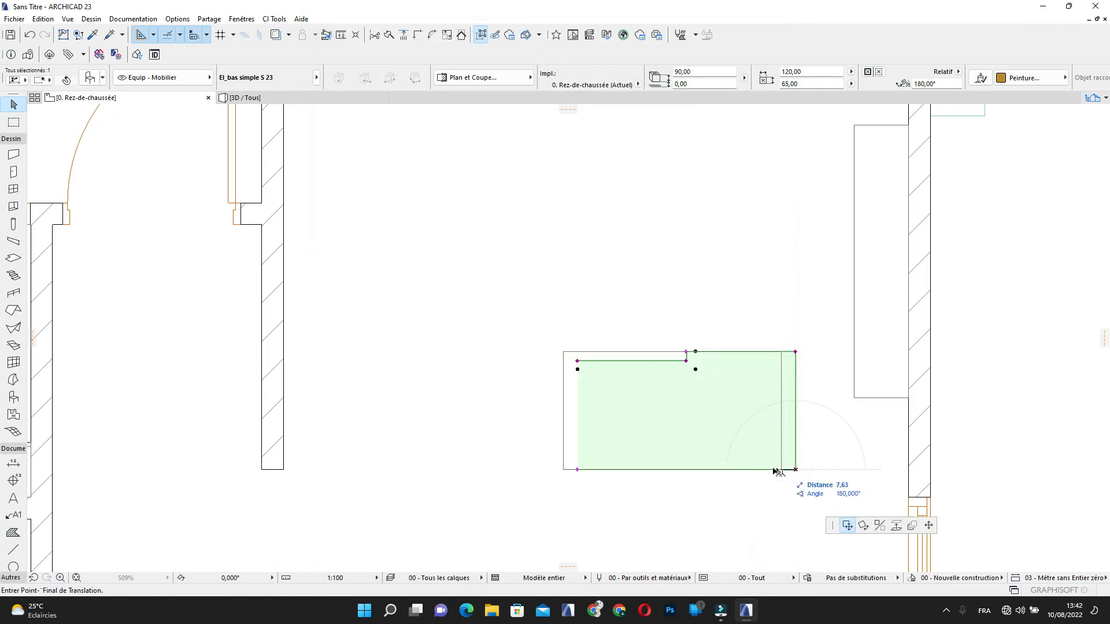
left_click(577, 470)
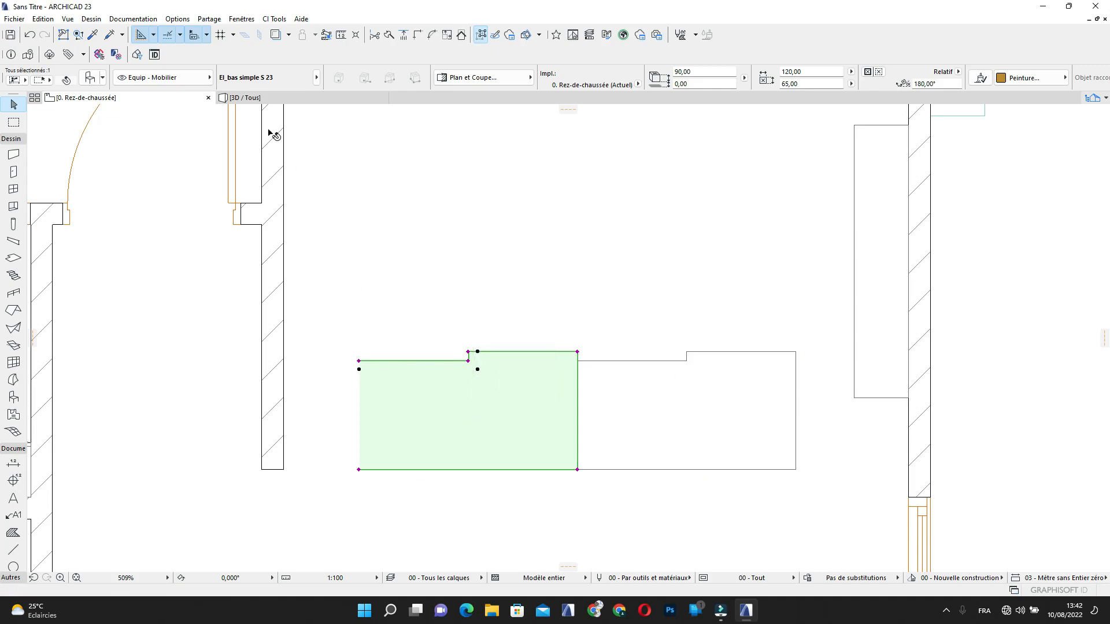
left_click(88, 78)
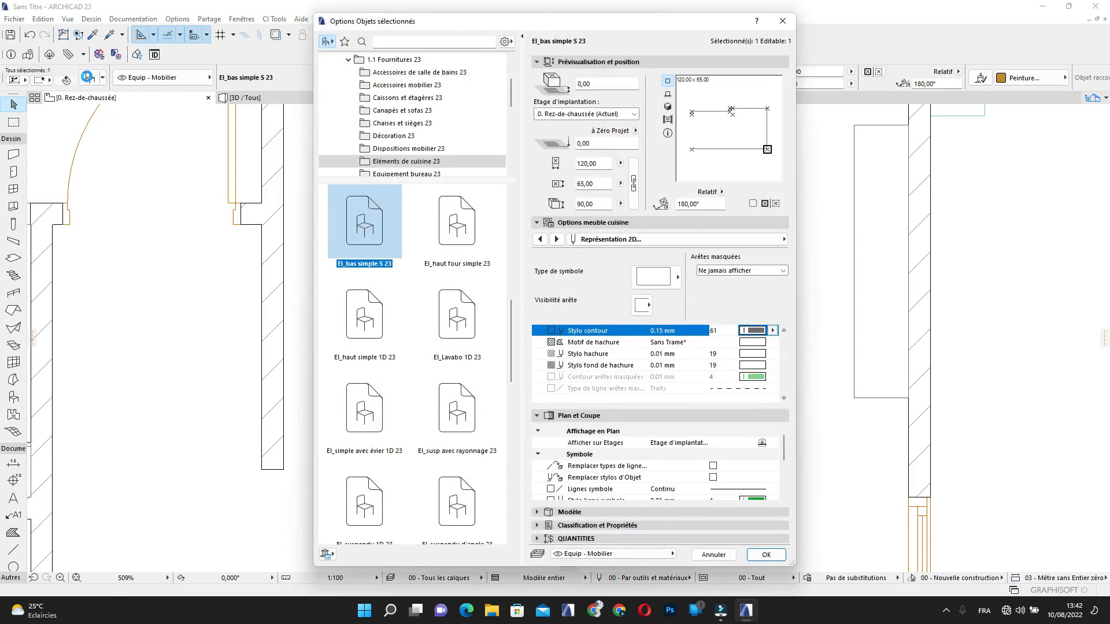
scroll(441, 399, "down", 3)
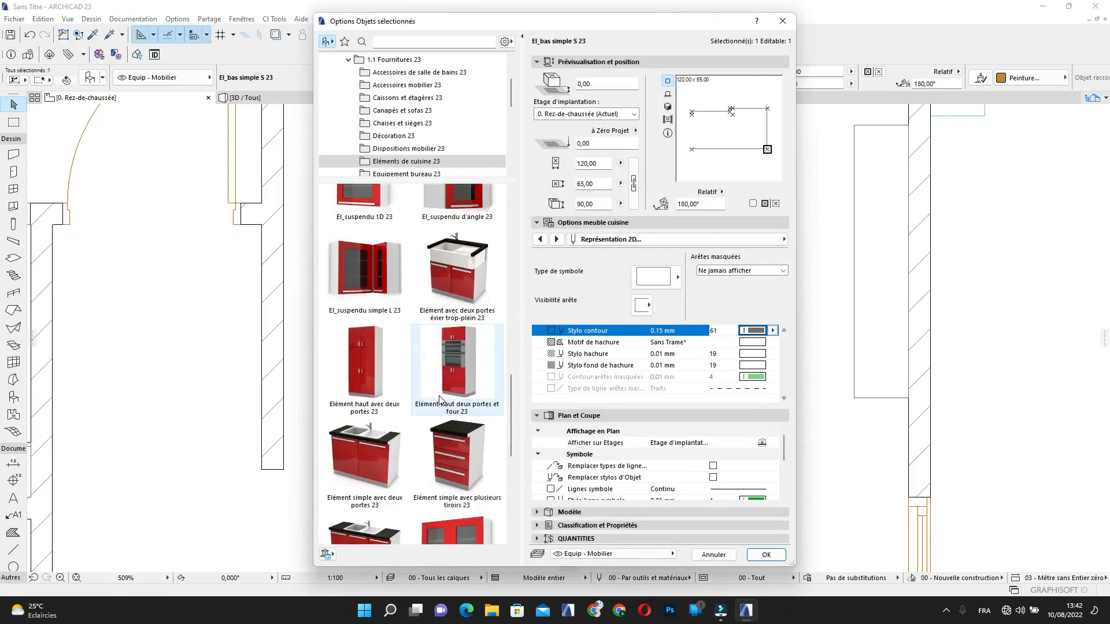
scroll(440, 399, "down", 4)
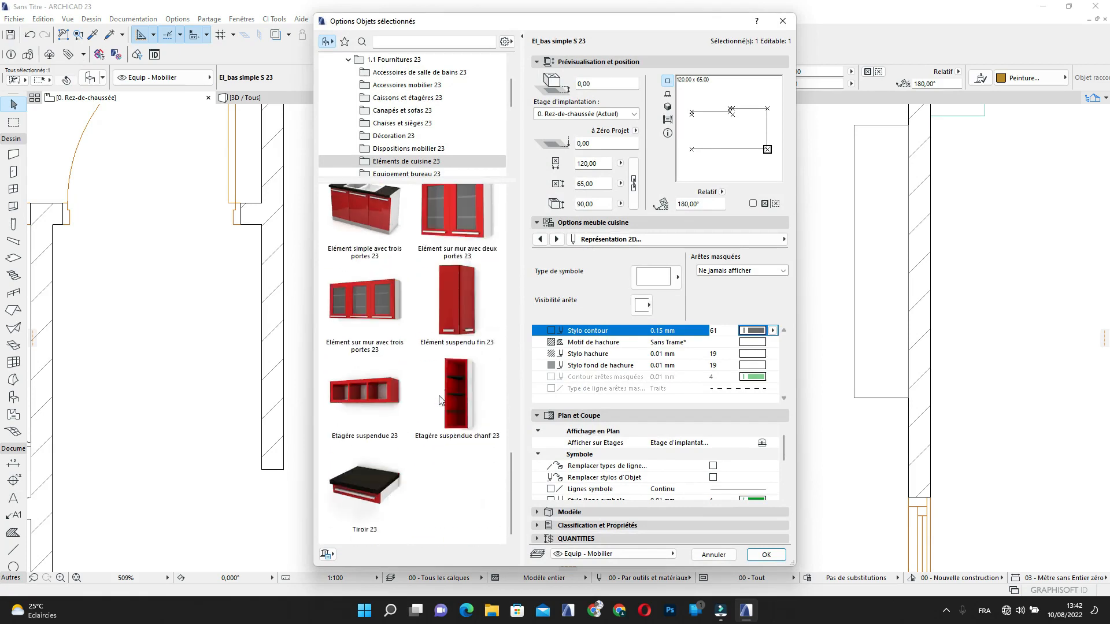
scroll(439, 396, "up", 5)
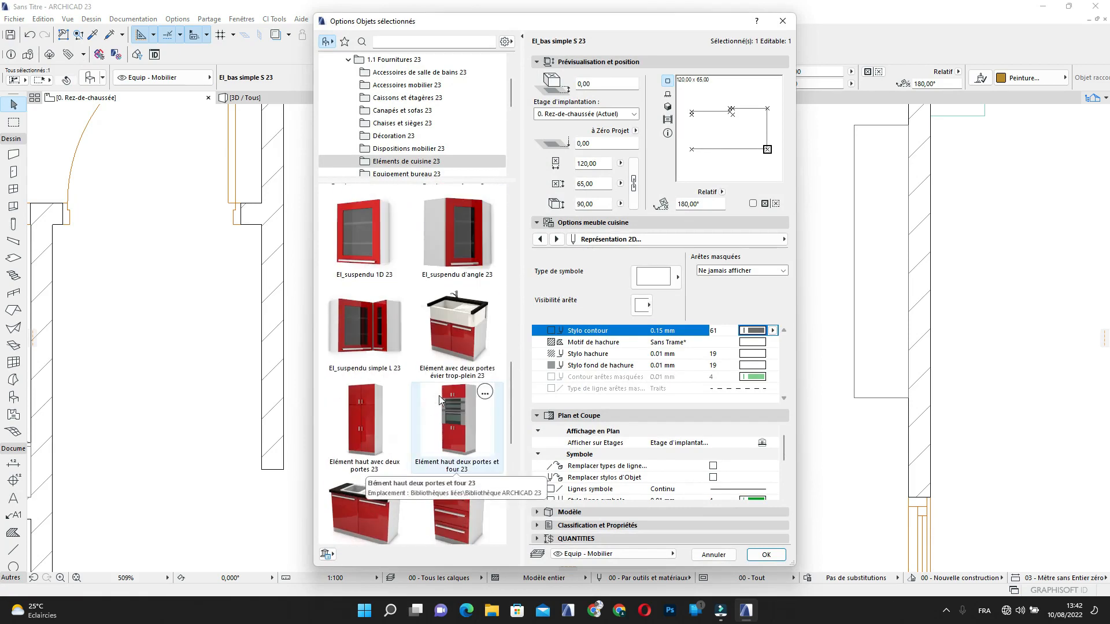
scroll(430, 338, "up", 5)
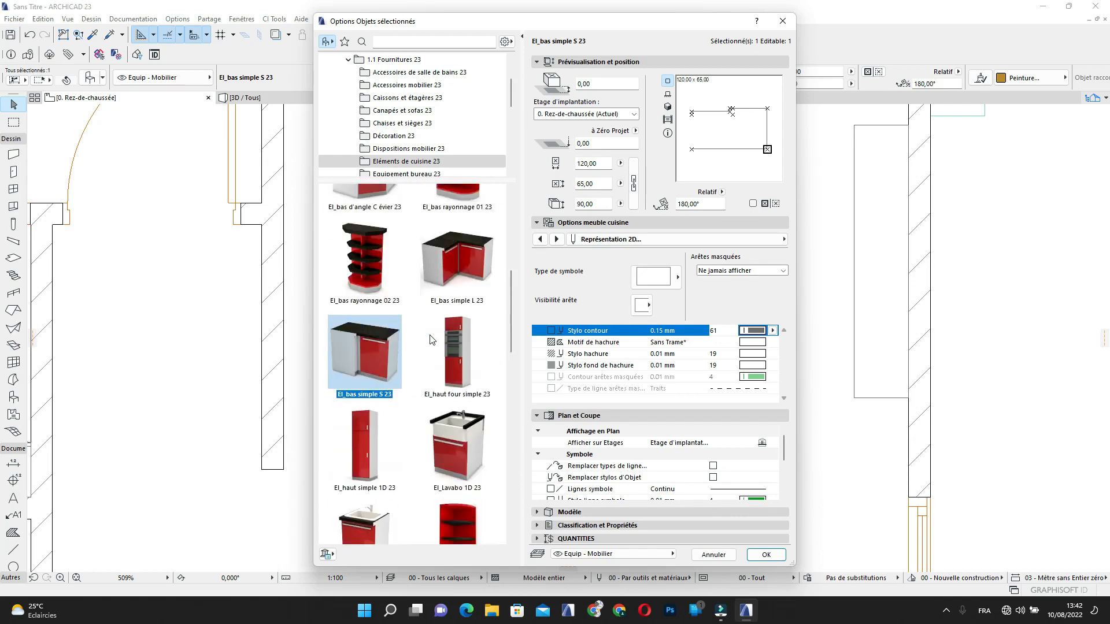
scroll(430, 339, "up", 6)
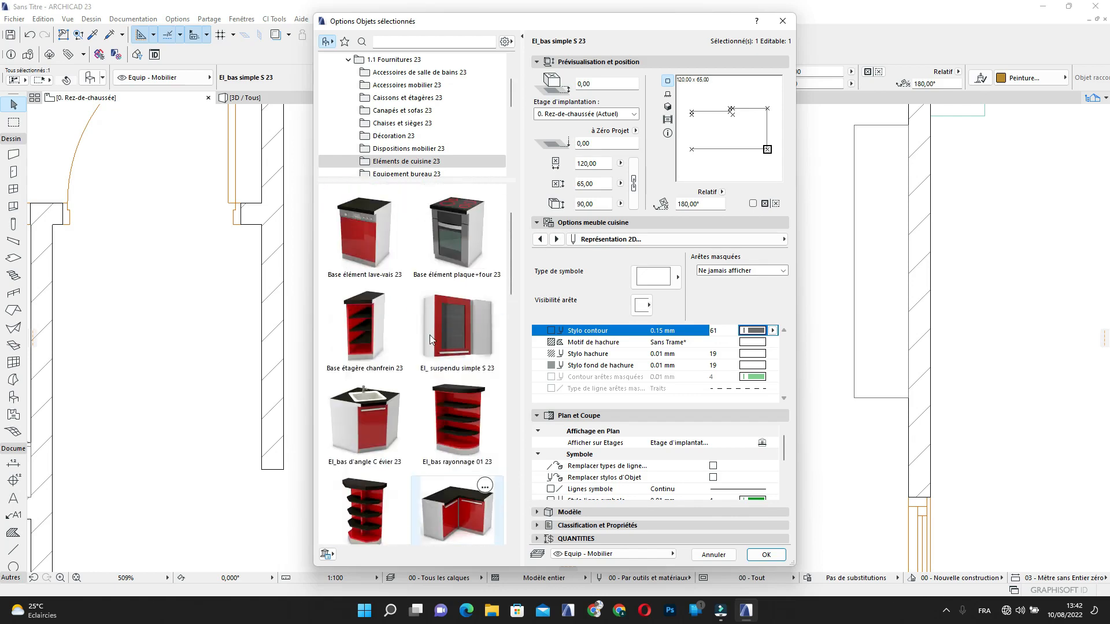
scroll(430, 340, "down", 5)
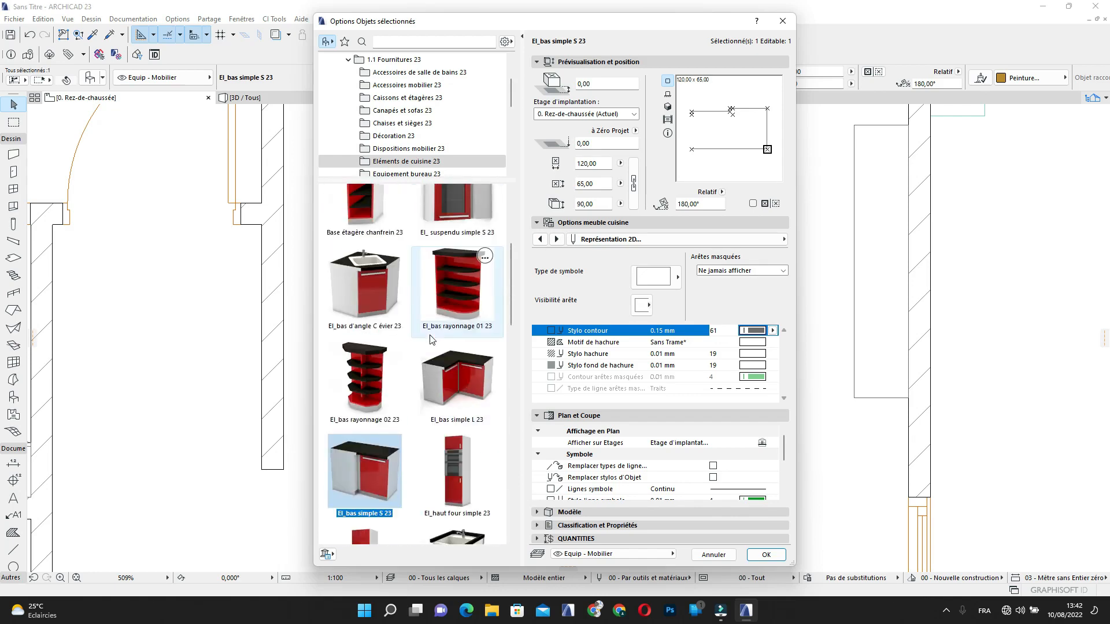
left_click(455, 389)
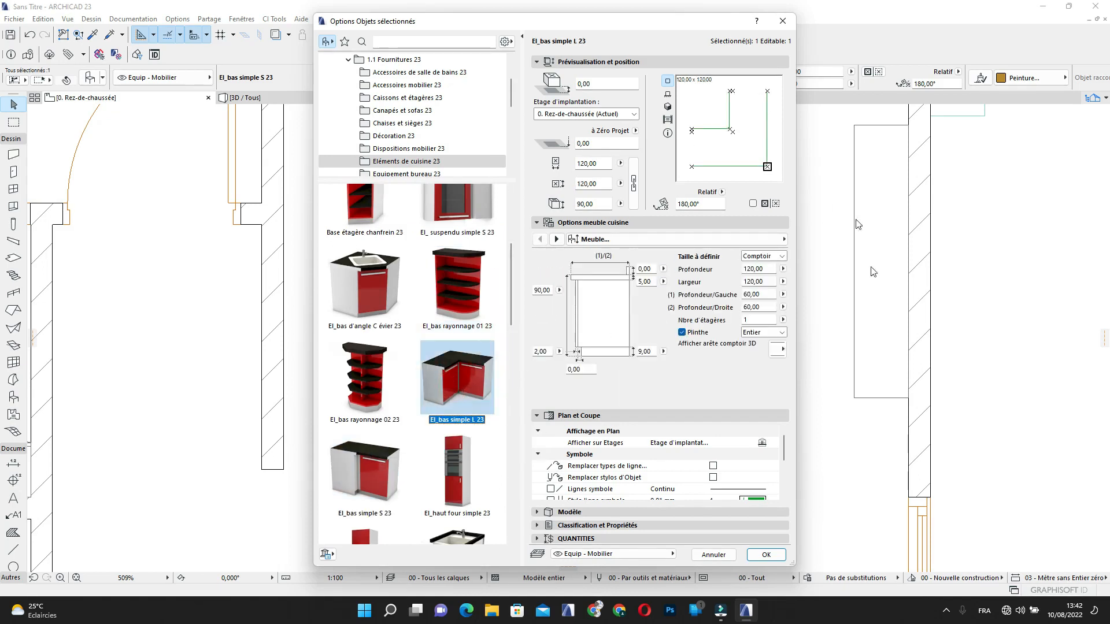
Set the L-shaped unit's 2D contour pen to the dark pen used by the straight base unit and apply the options
left_click(778, 239)
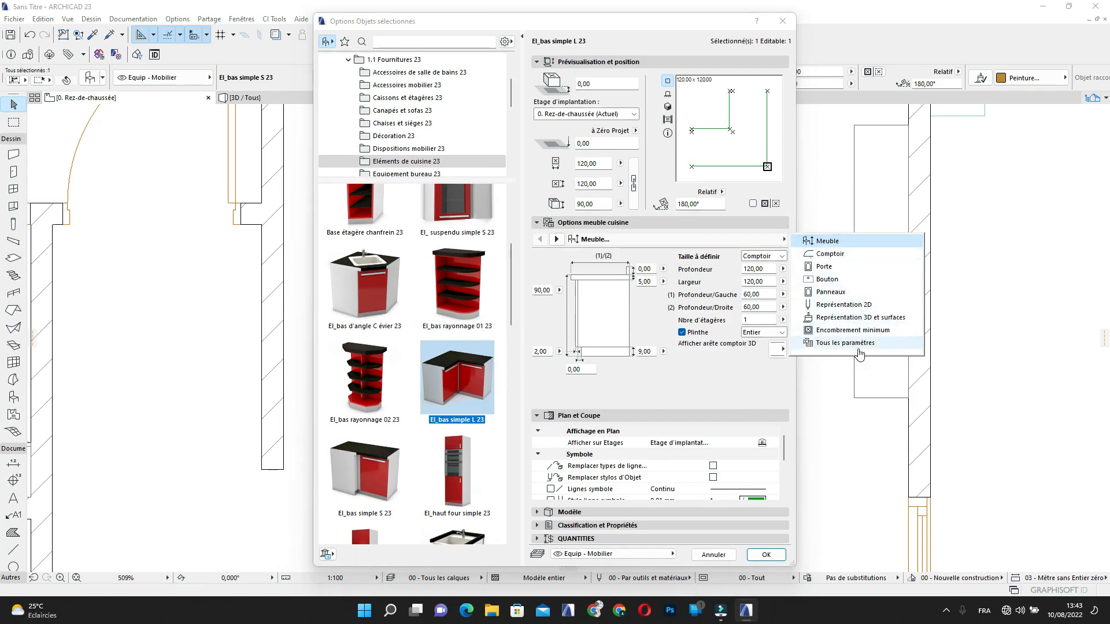
left_click(844, 304)
left_click(760, 332)
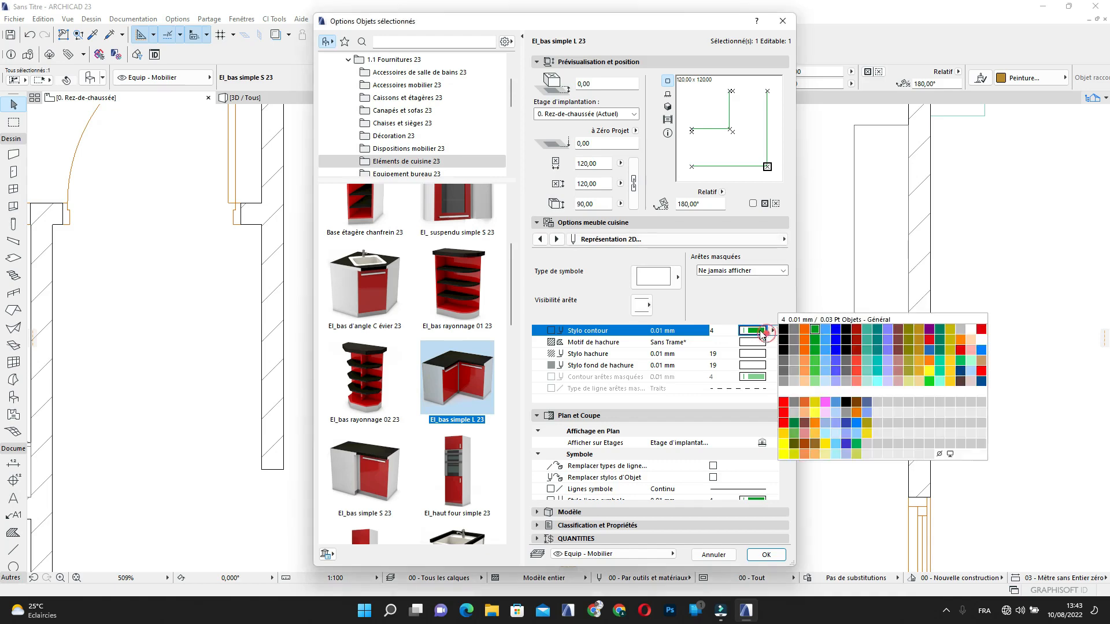
left_click(783, 360)
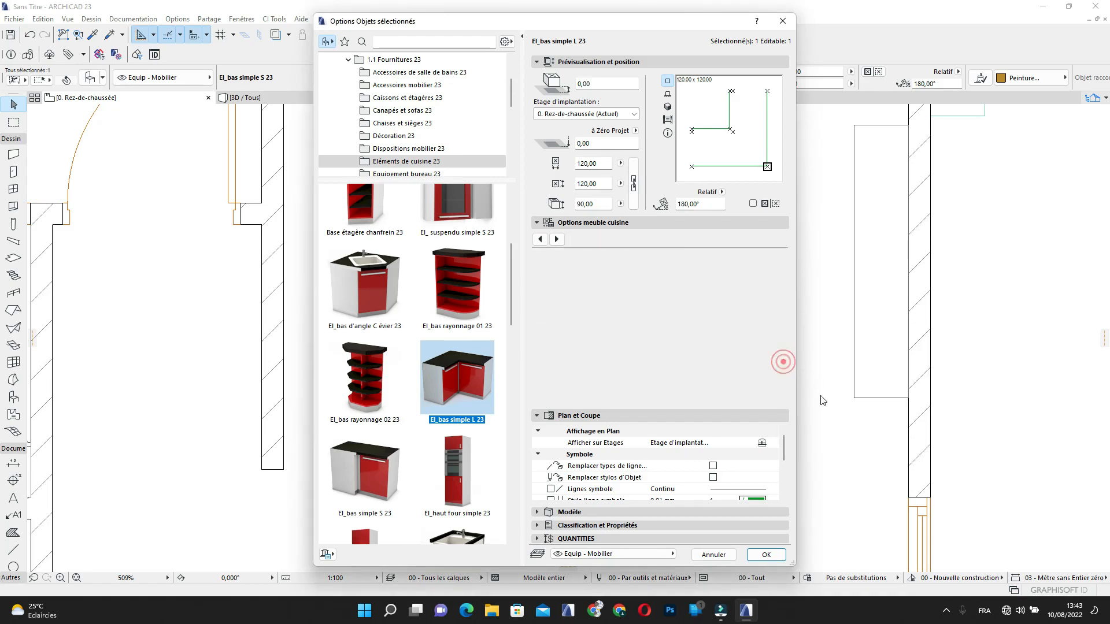
left_click(768, 555)
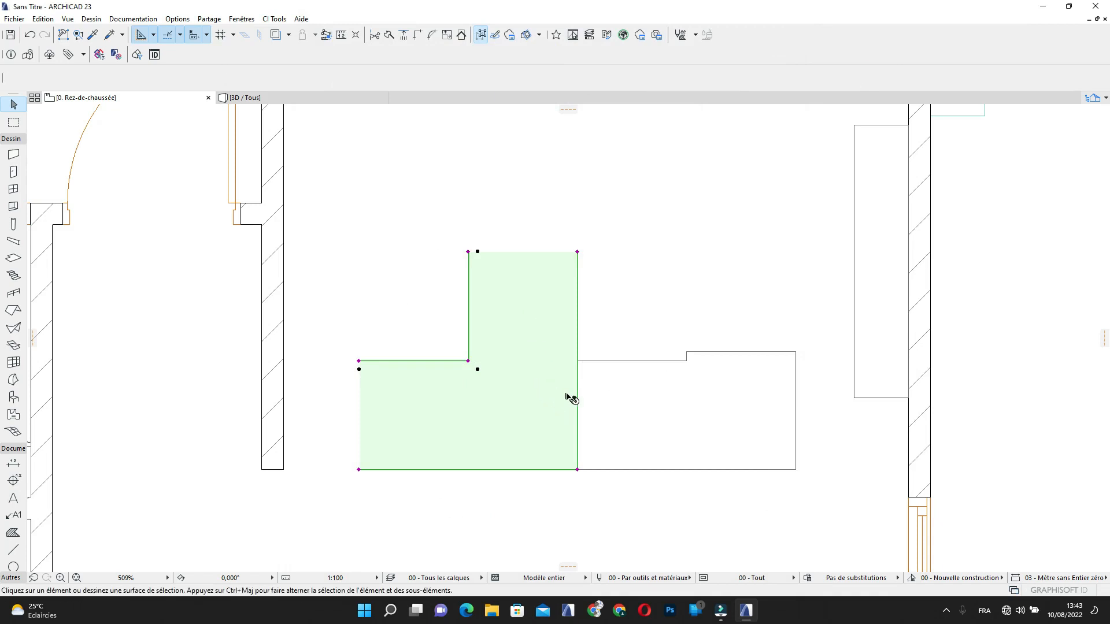
key("Escape")
Rotate the L-shaped unit 90° clockwise and move its outer corner to the lower end of the interior wall
scroll(577, 396, "up", 2)
left_click(578, 312)
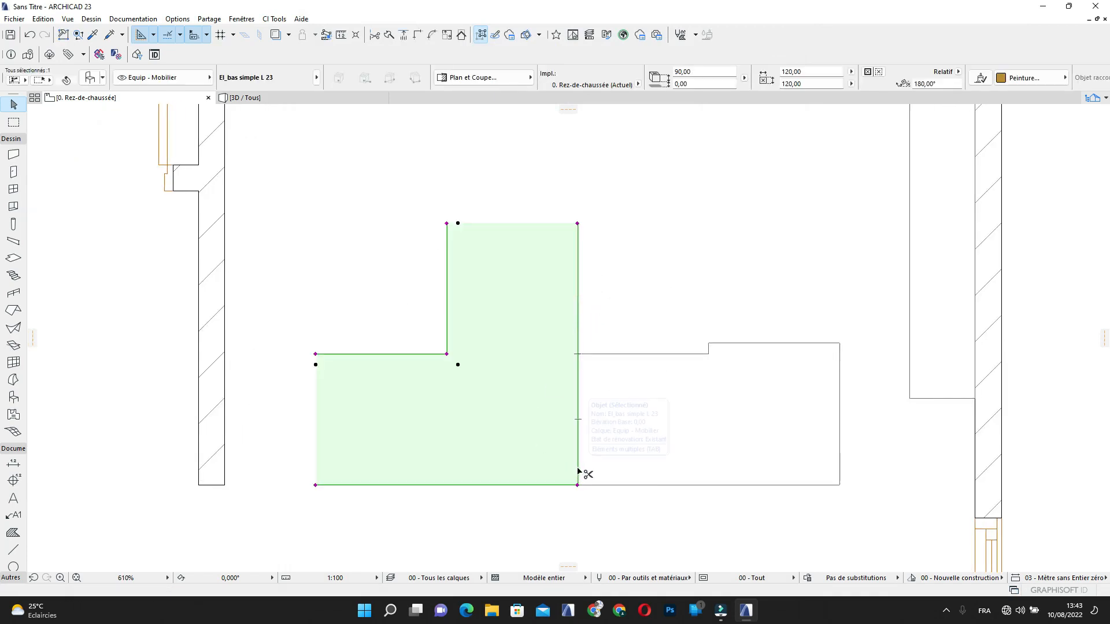
key("ctrl+e")
left_click(458, 365)
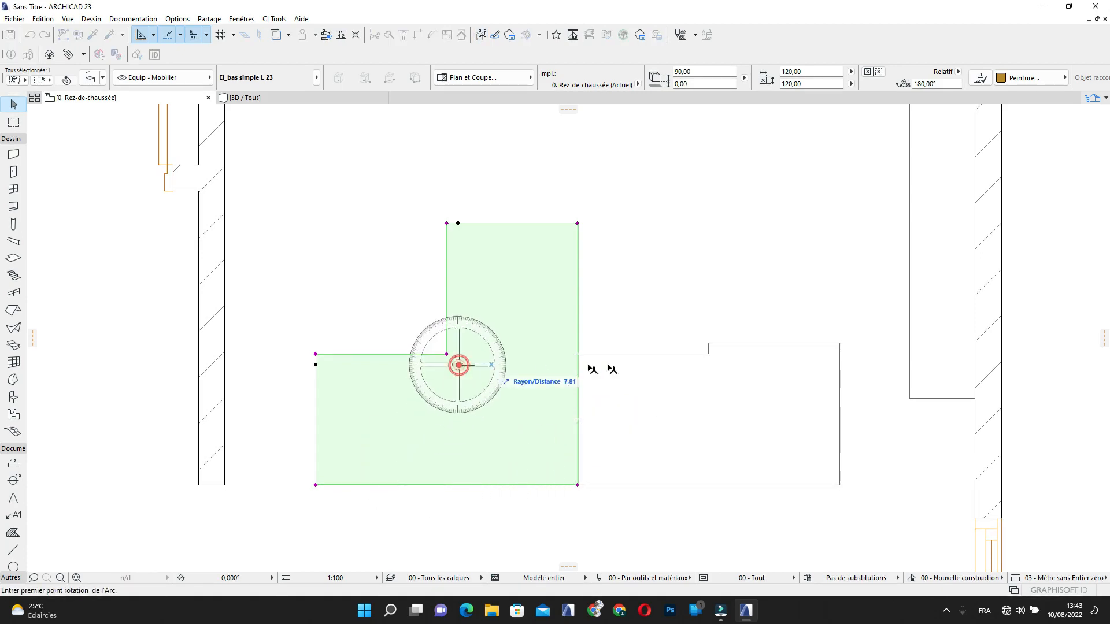
left_click(682, 365)
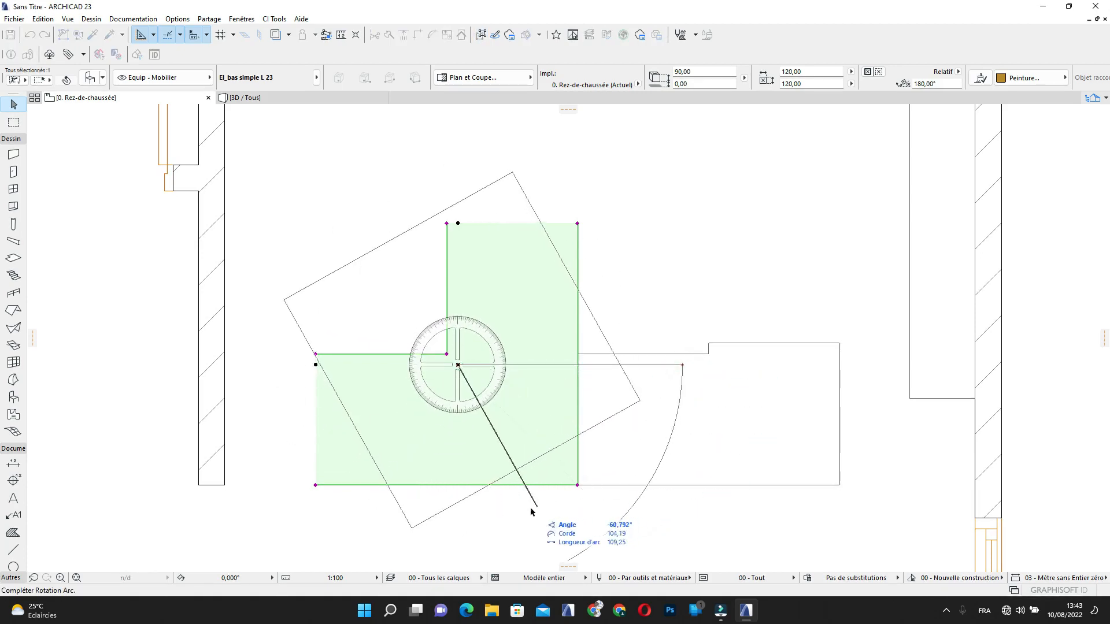
left_click(458, 522)
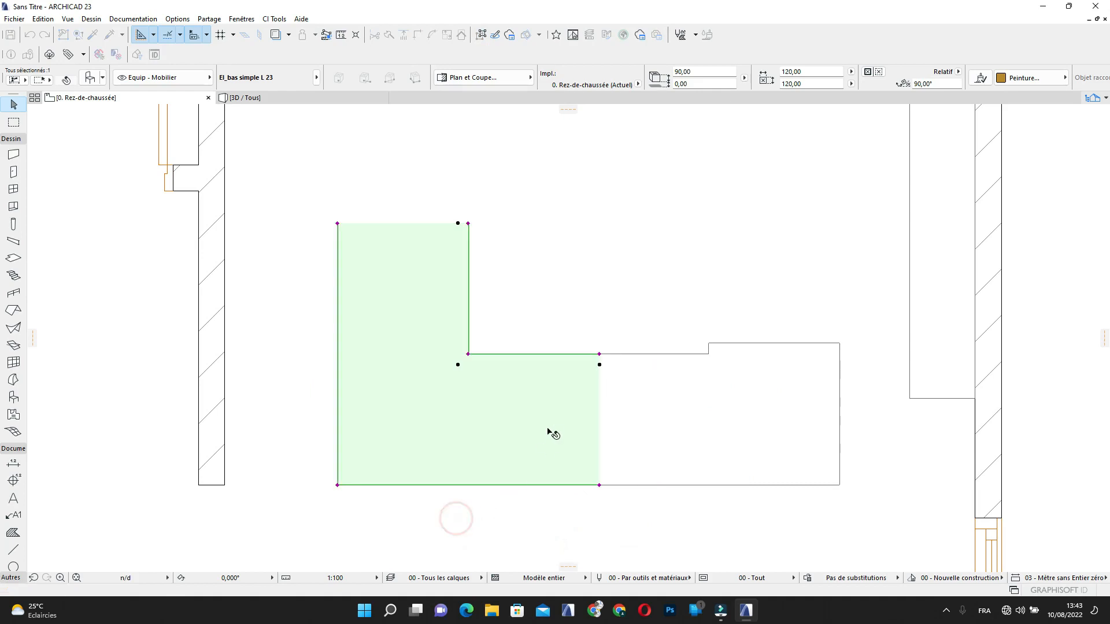
left_click(338, 486)
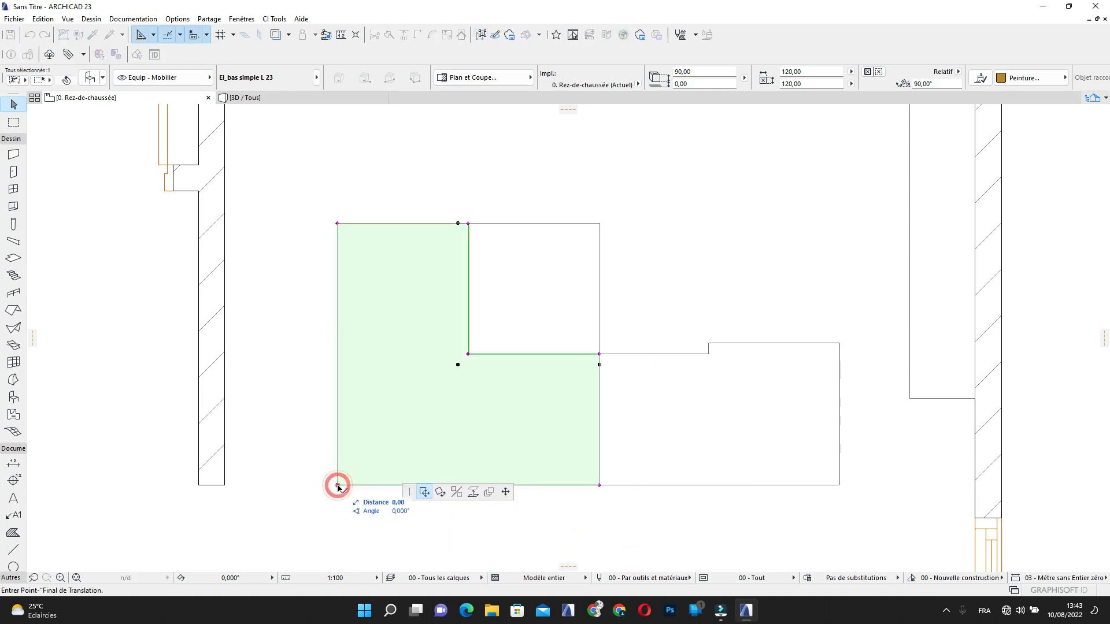
left_click(223, 485)
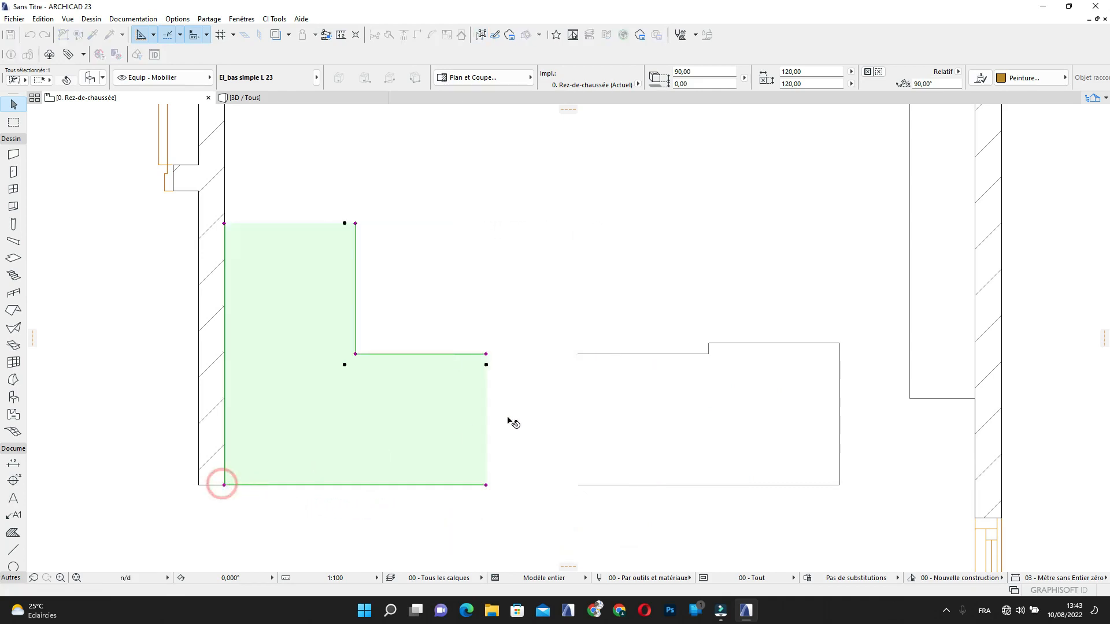
Move the straight base unit along the lower line until it butts against the end of the L-shaped unit
scroll(590, 384, "down", 2)
left_click(582, 365)
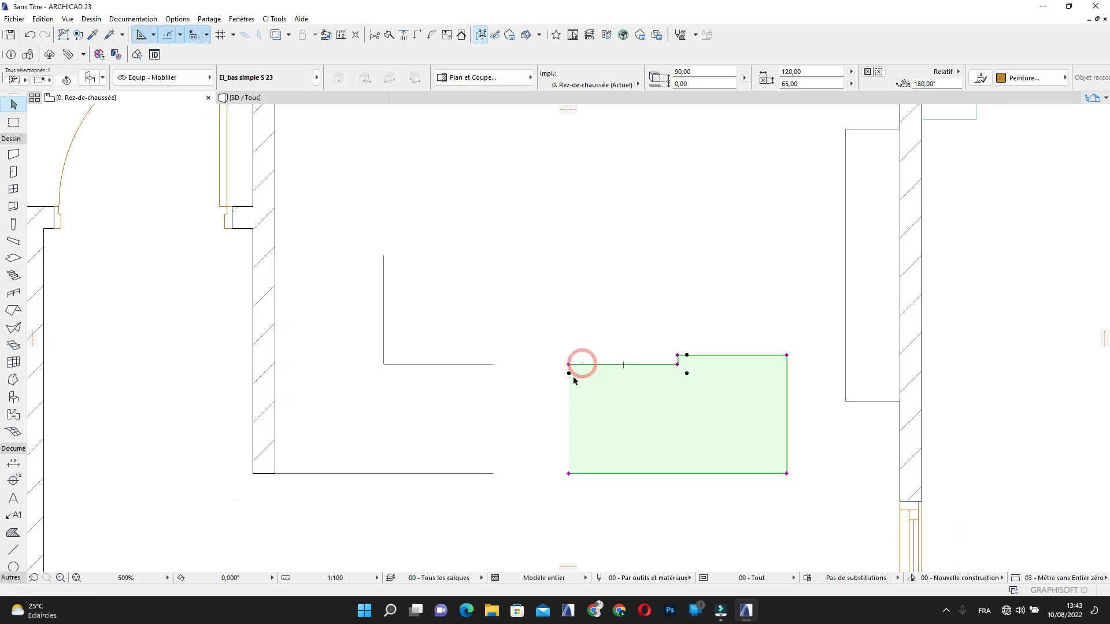
left_click(568, 474)
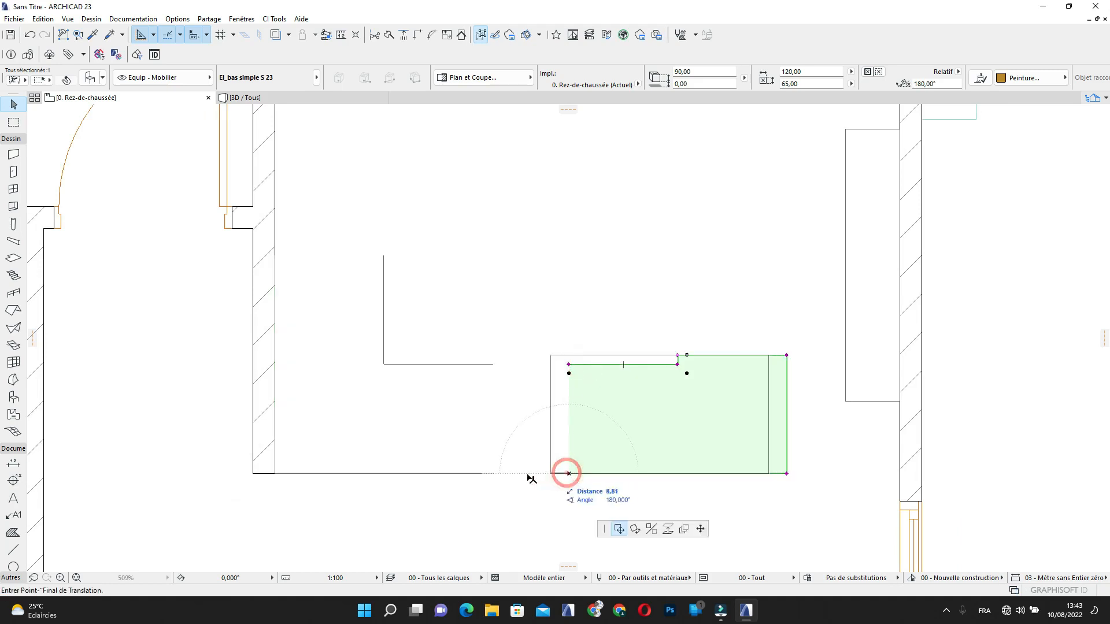
left_click(492, 474)
Copy the L-shaped unit straight up along the interior wall so that the copy adjoins the original's upper end
scroll(538, 463, "down", 2)
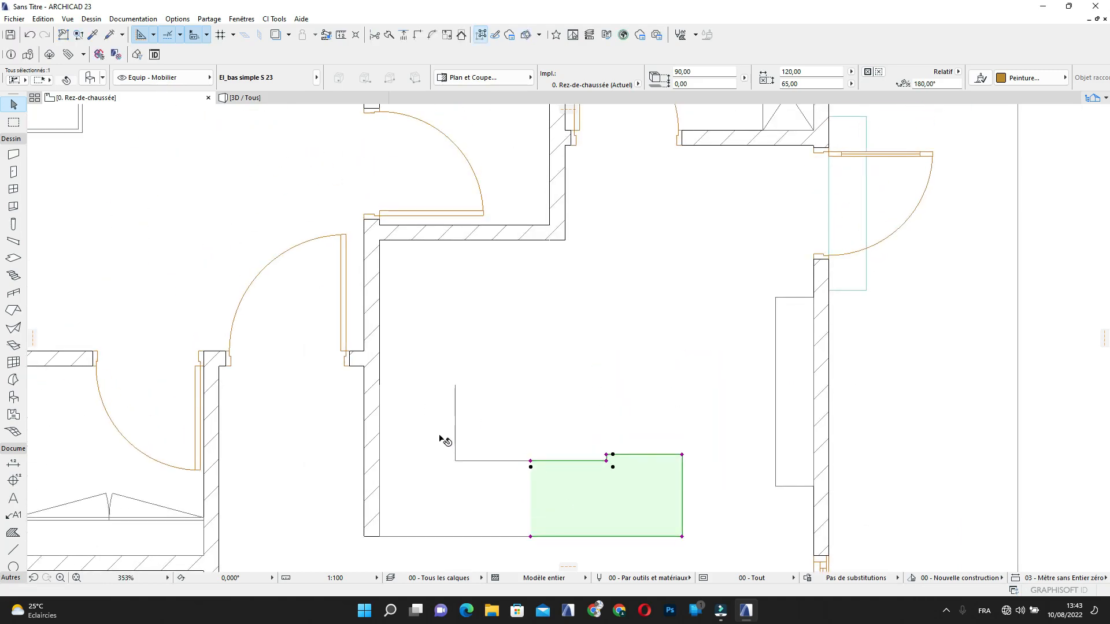
left_click(443, 432)
left_click(450, 468)
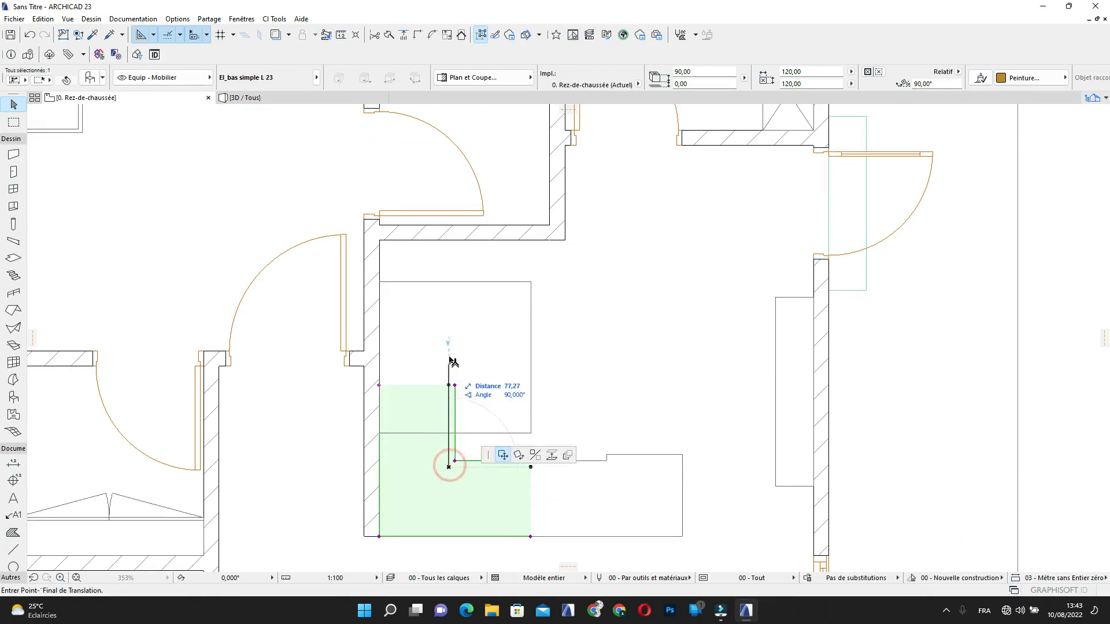
left_click(449, 317)
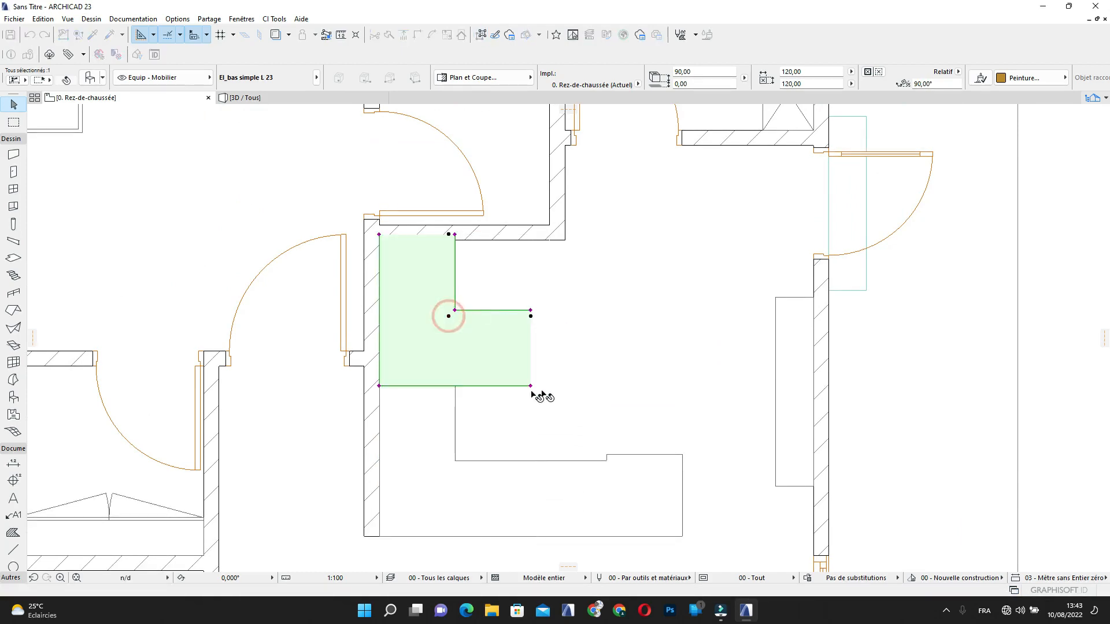
Examine the joined countertops and the copied L-shaped unit in the 3D view
left_click(246, 98)
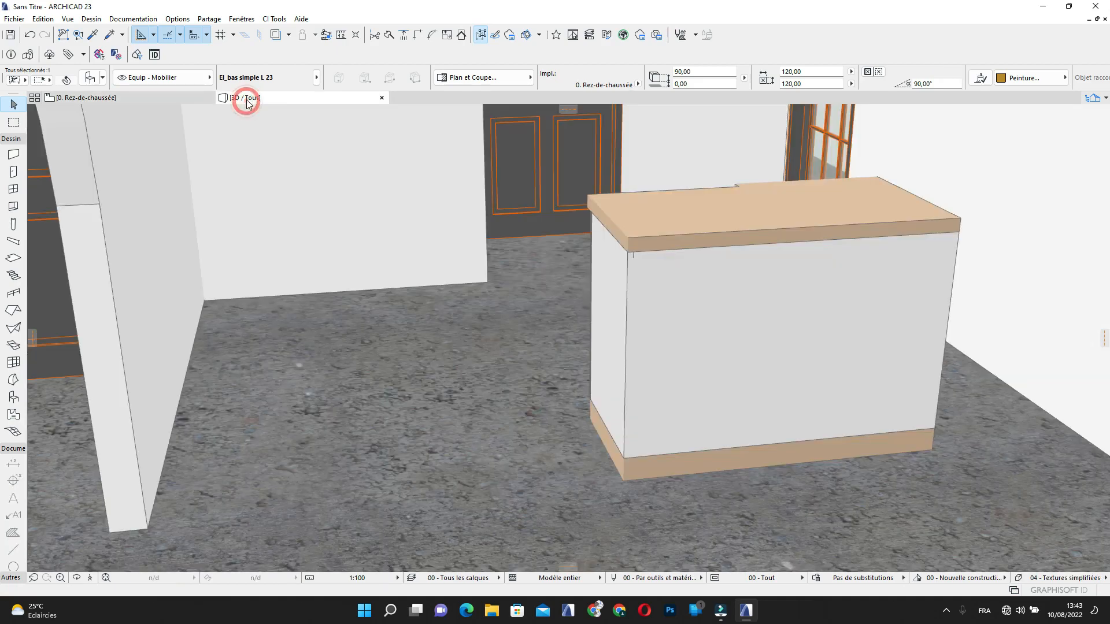
scroll(375, 184, "down", 1)
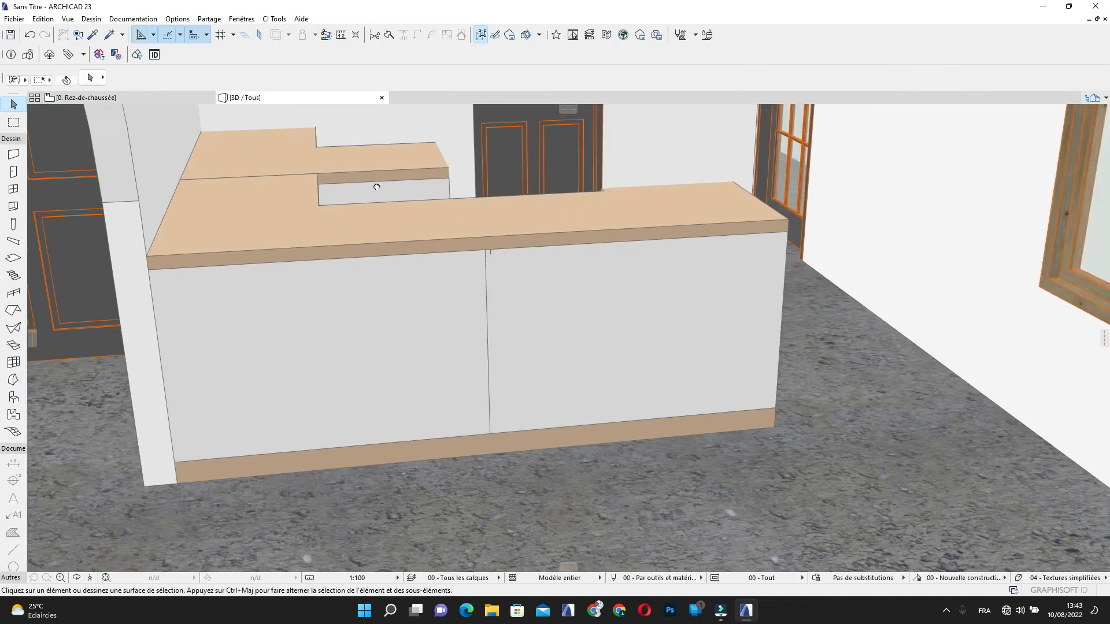
middle_click_drag(375, 183, 216, 137)
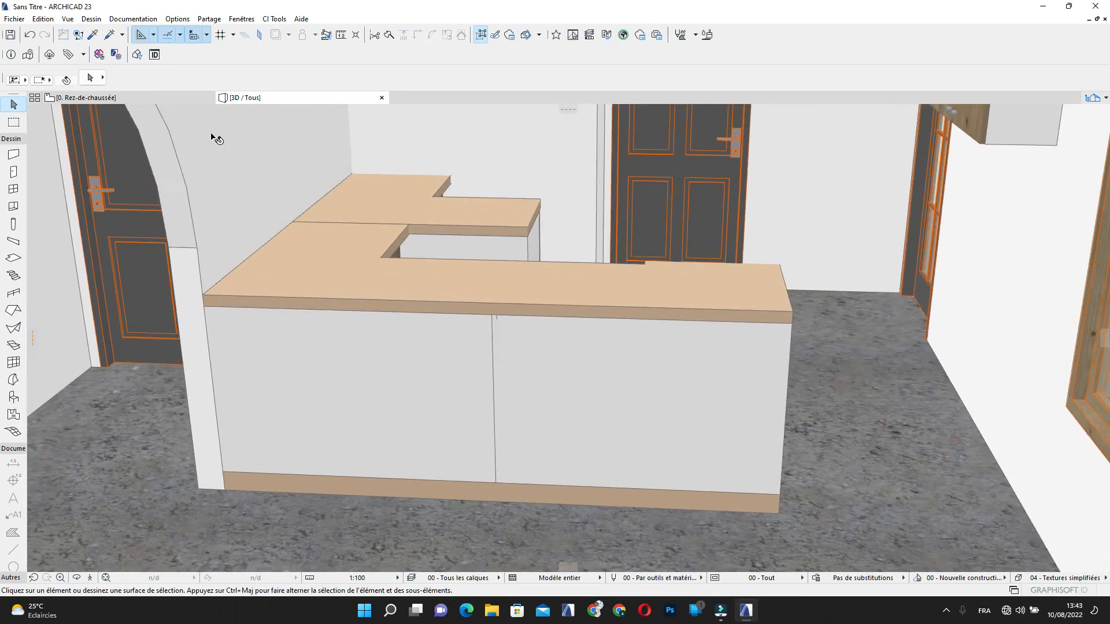
Replace the upper copy of the L-shaped kitchen unit with the Base élément plaque+four 23 object from Eléments de cuisine 23
left_click(131, 97)
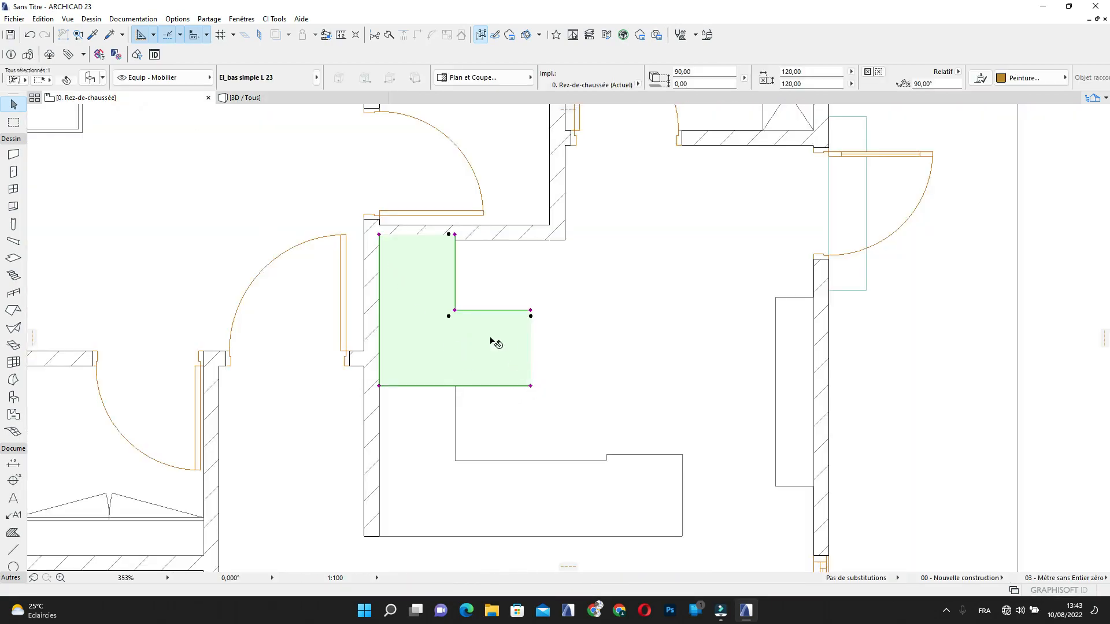
left_click(264, 98)
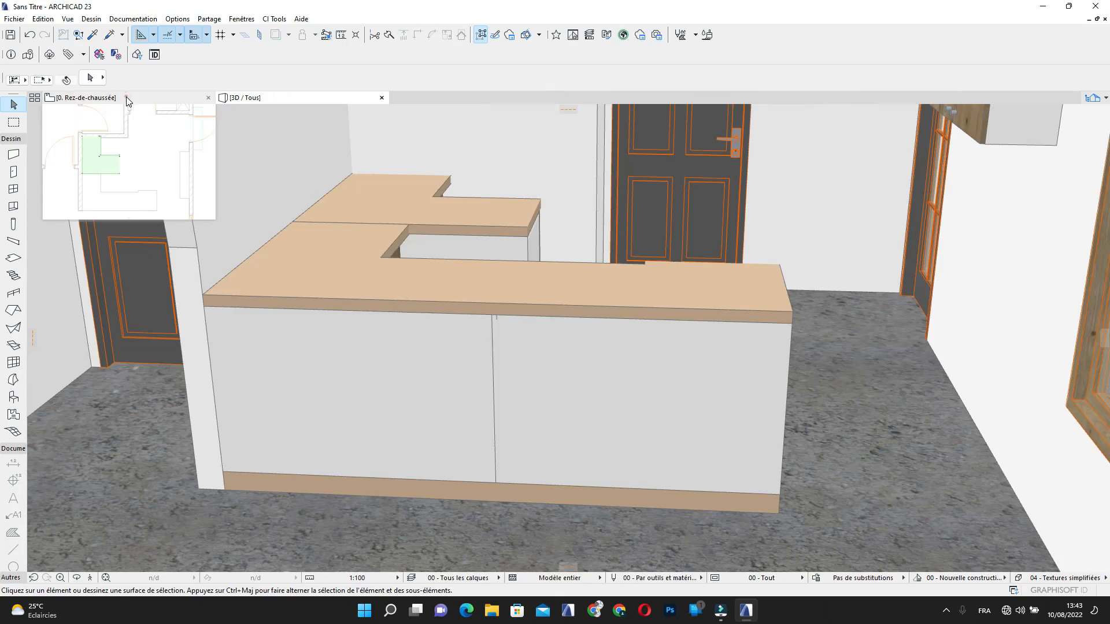
left_click(128, 99)
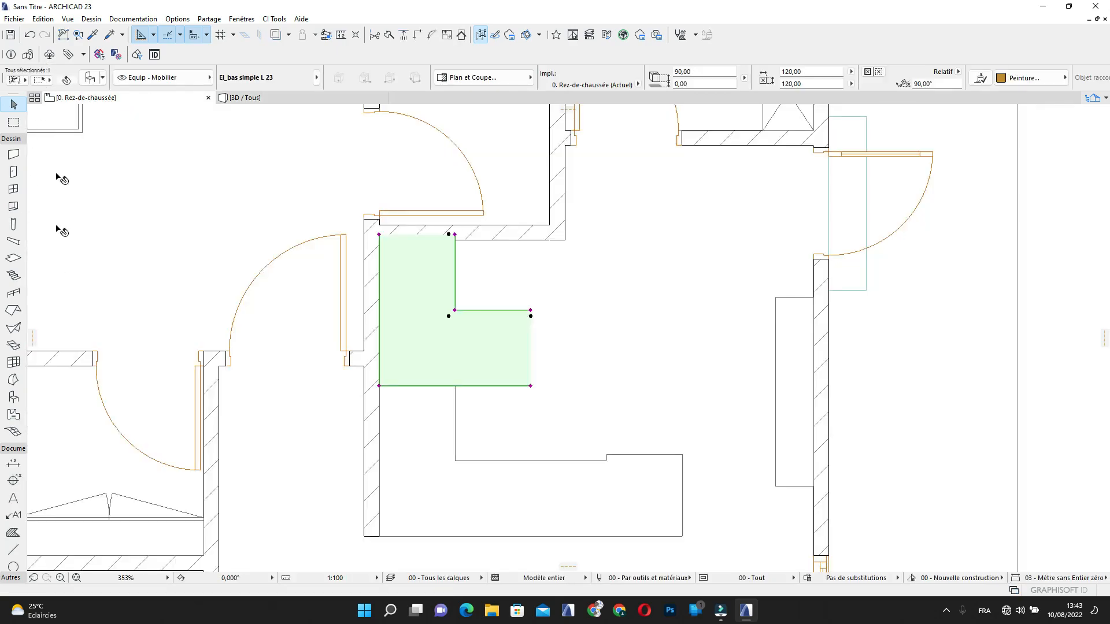
key("ctrl+t")
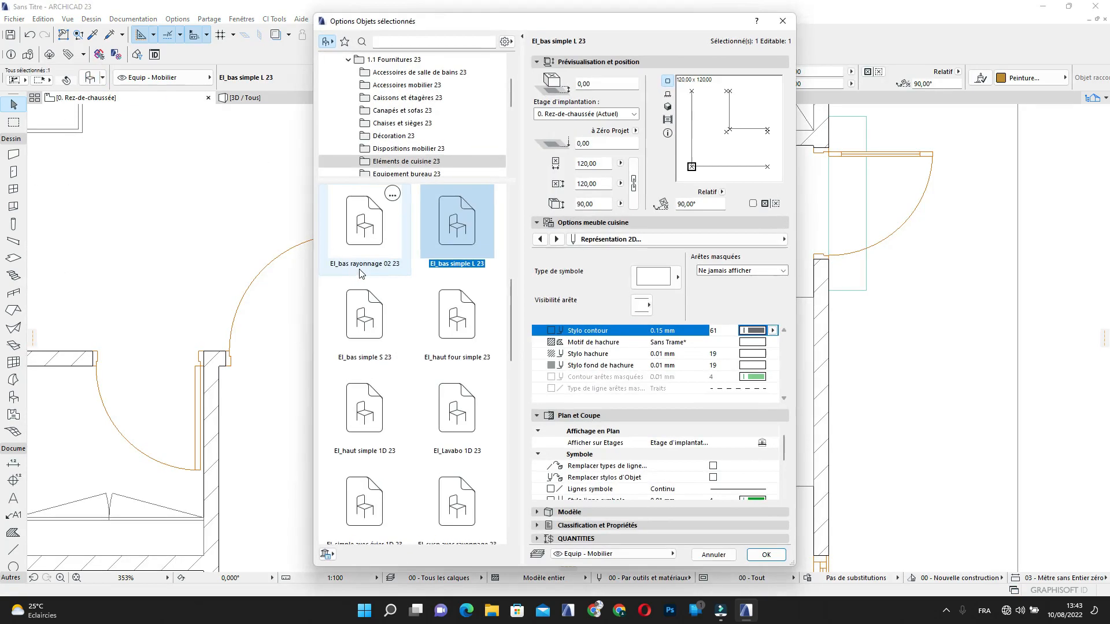
scroll(451, 337, "down", 10)
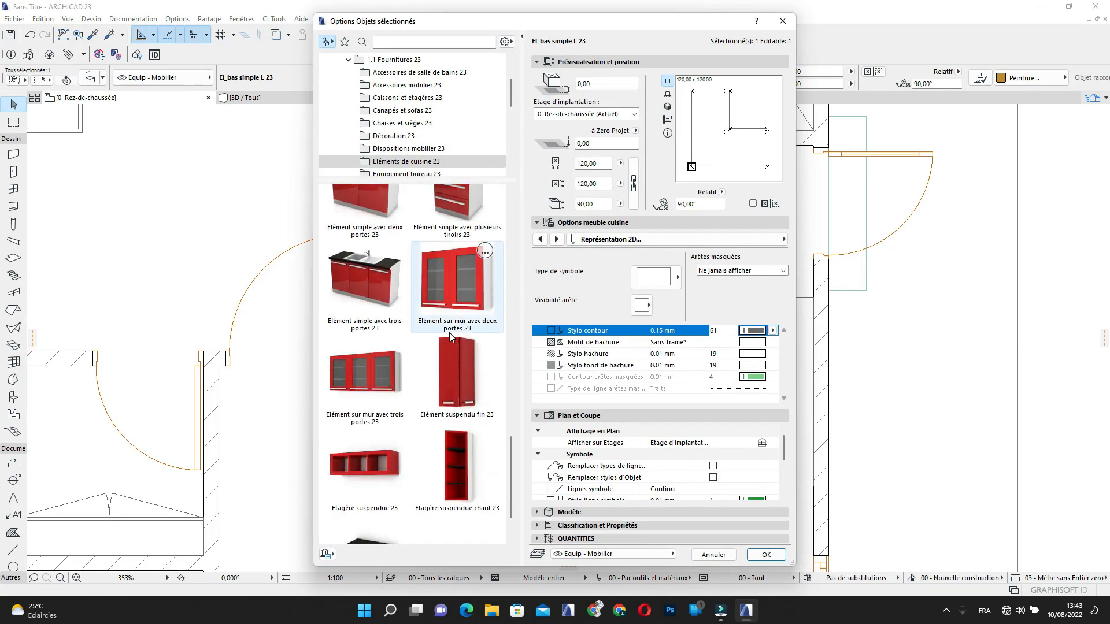
scroll(448, 376, "up", 2)
scroll(443, 409, "up", 8)
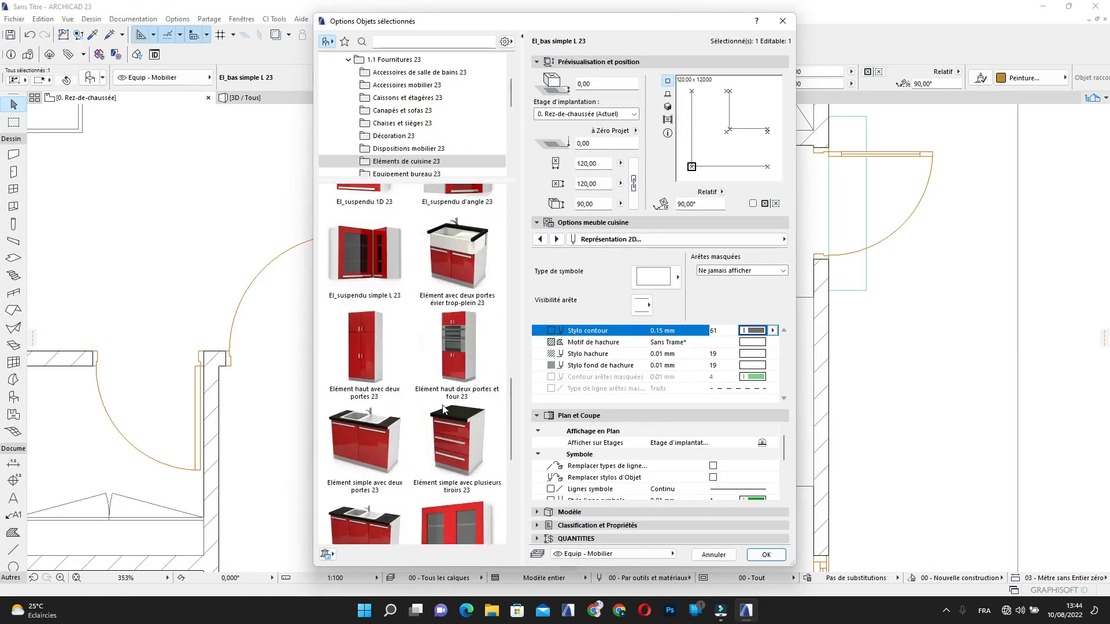
scroll(443, 409, "up", 3)
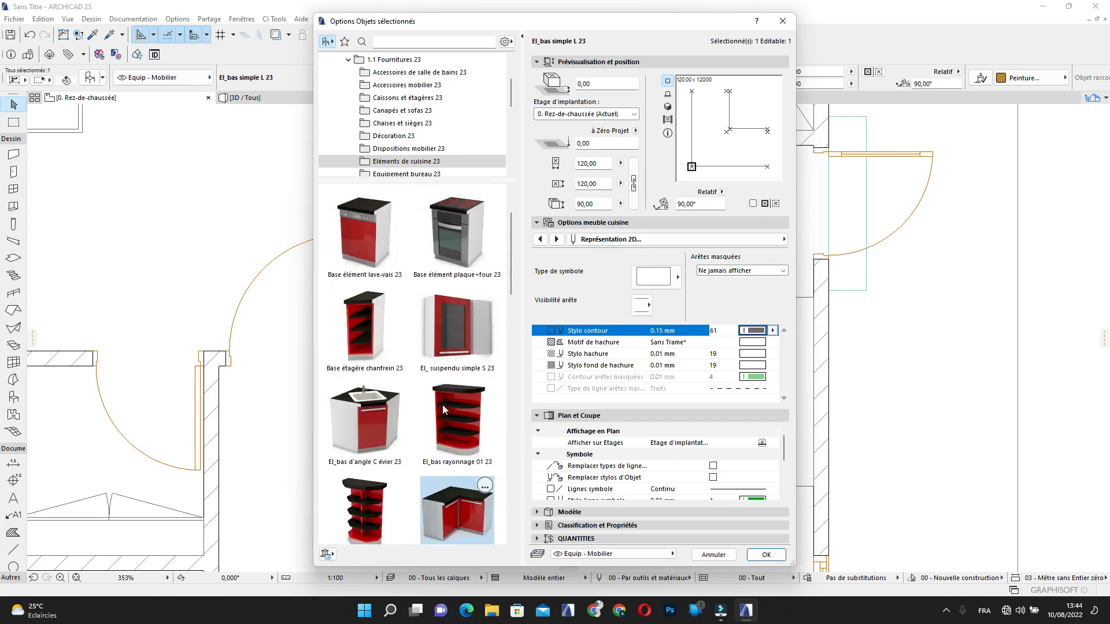
left_click(463, 304)
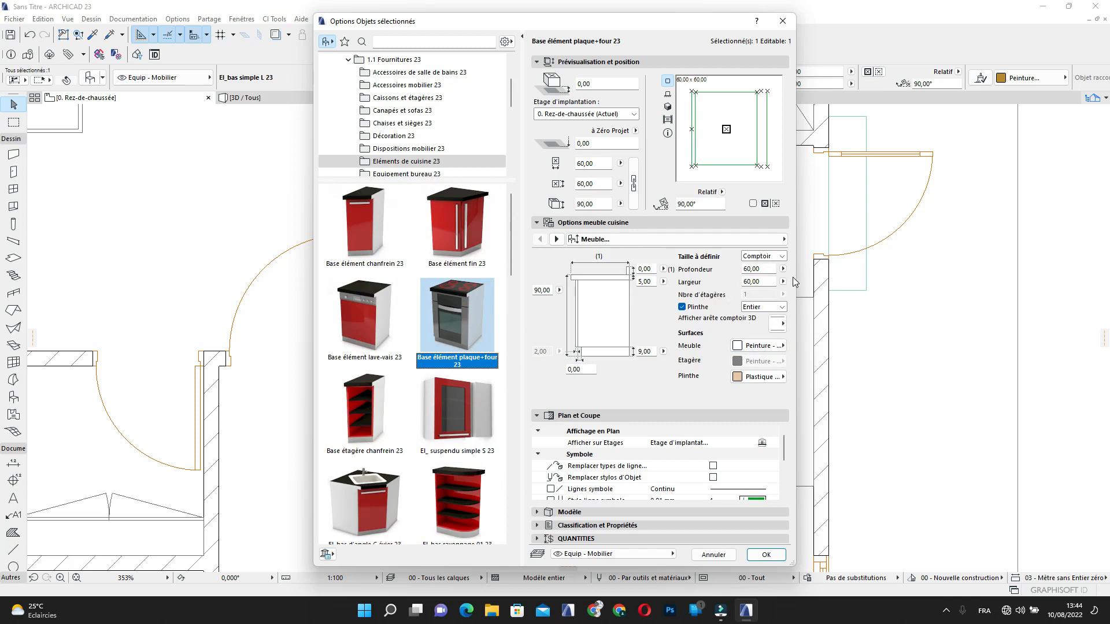
Set the oven unit's 2D contour pen to 61 (0.15 mm) and apply the object settings
left_click(741, 238)
left_click(851, 305)
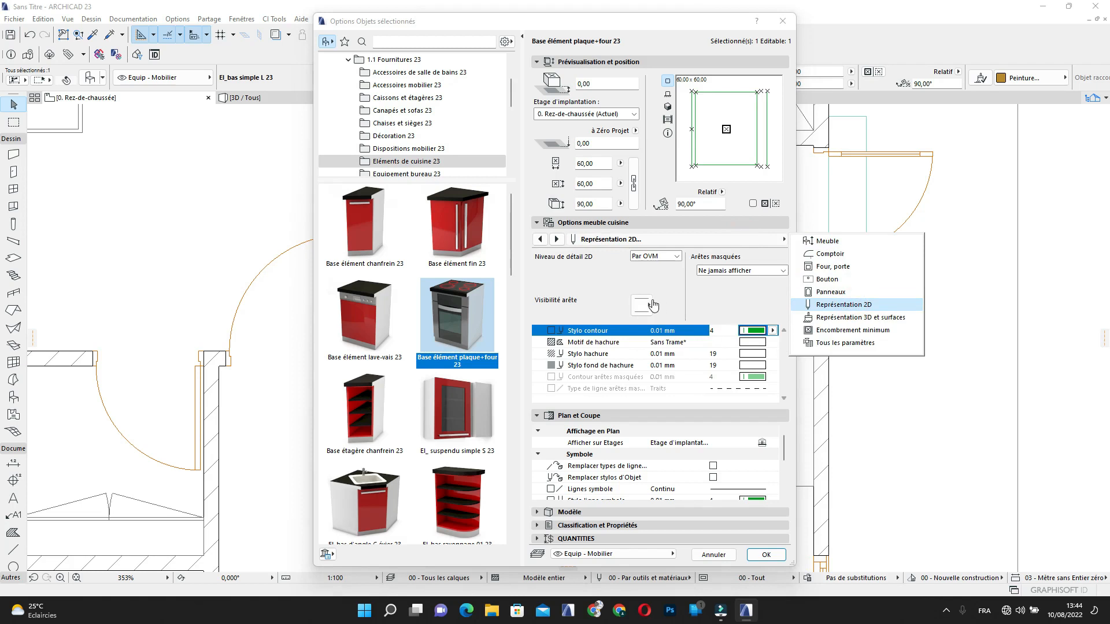
left_click(649, 310)
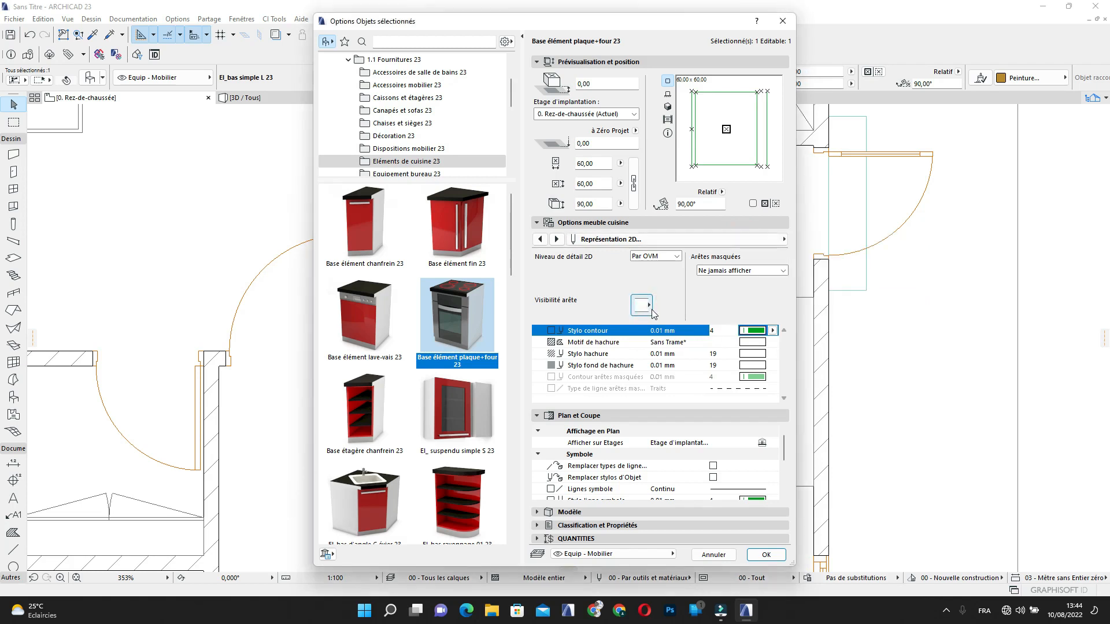
left_click(650, 308)
left_click(703, 302)
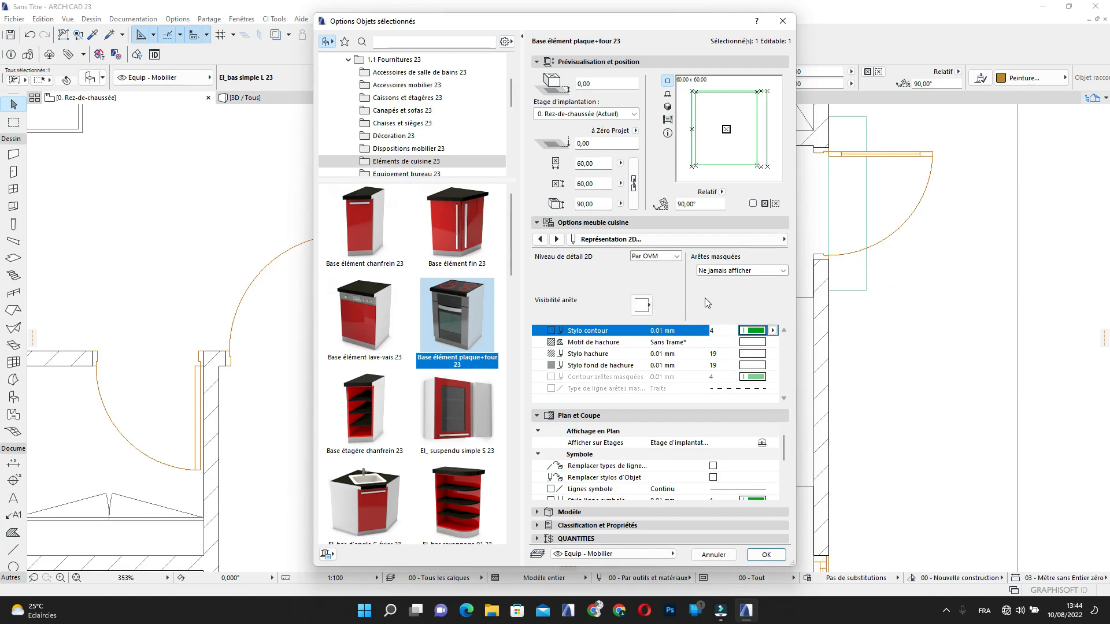
left_click(753, 330)
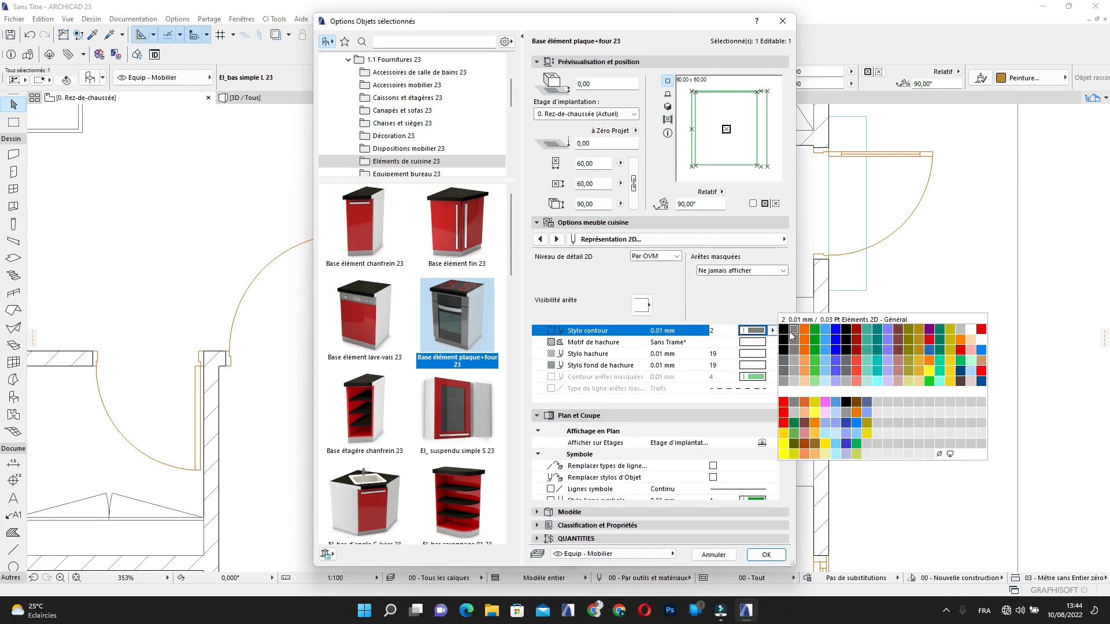
left_click(788, 363)
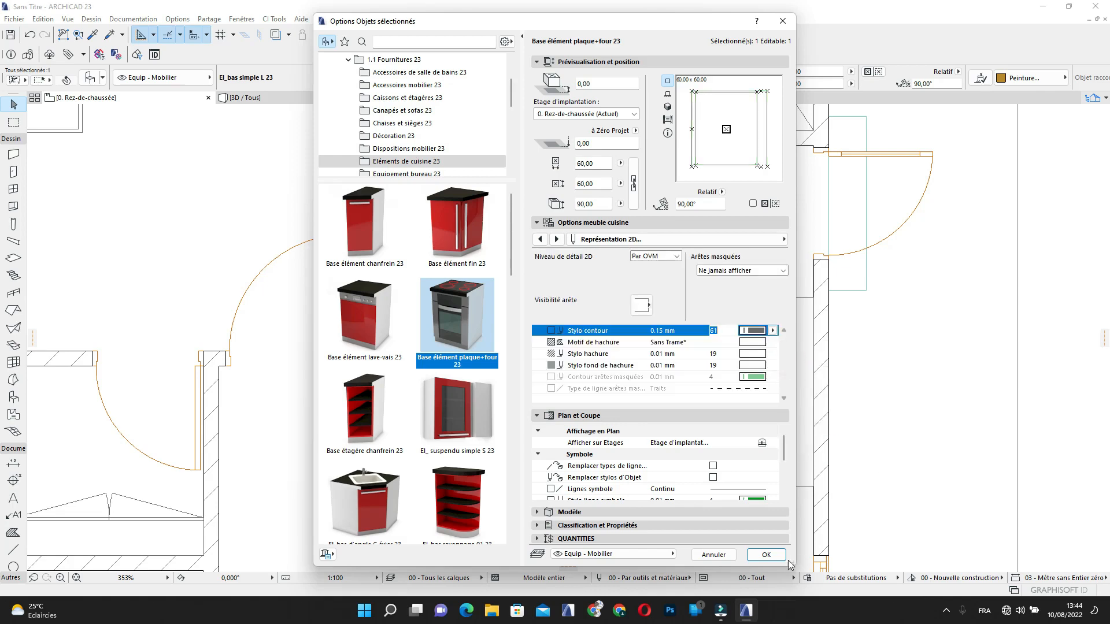
left_click(767, 554)
Move the oven unit by its lower outer corner onto the upper end of the remaining L-shaped unit, against the interior wall
scroll(414, 362, "up", 4)
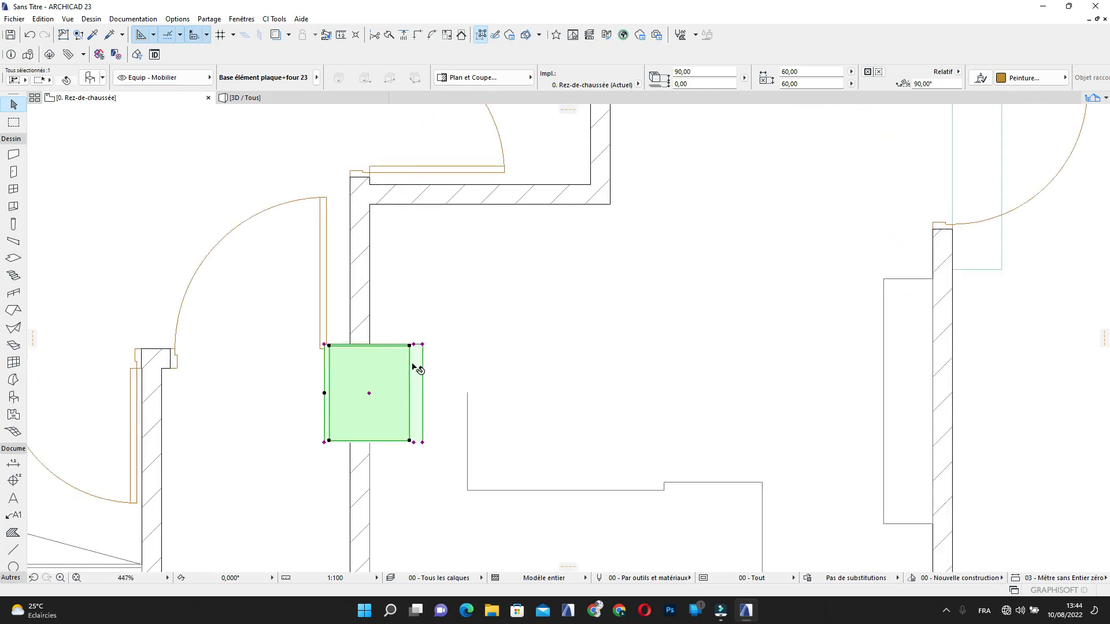
left_click(425, 470)
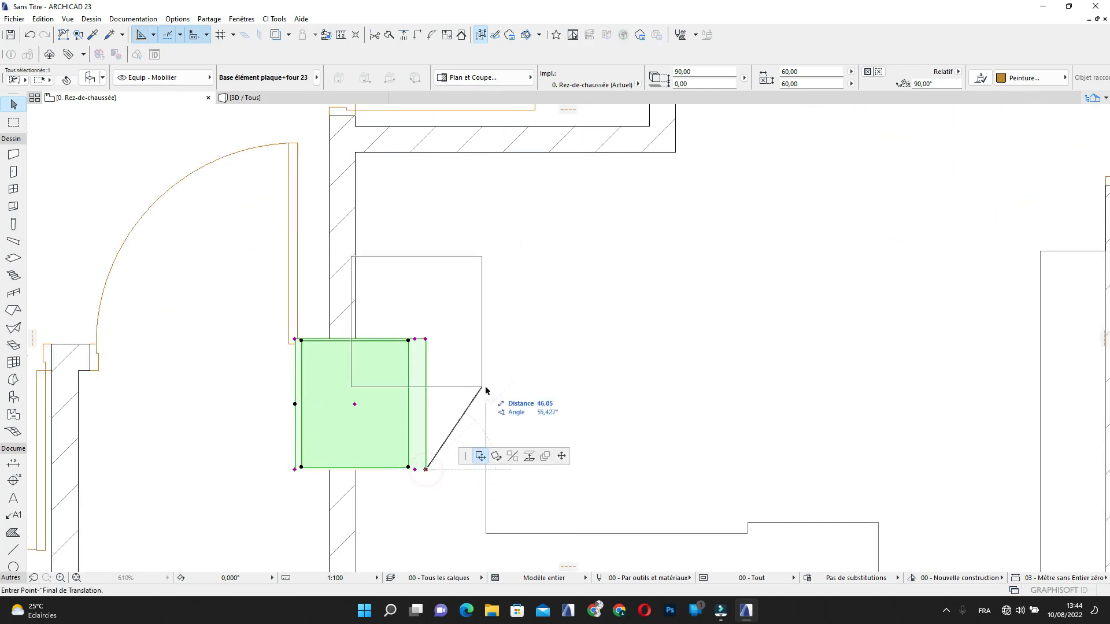
left_click(485, 402)
scroll(578, 377, "down", 2)
scroll(582, 383, "down", 2)
middle_click_drag(562, 383, 538, 262)
key("Escape")
scroll(534, 254, "down", 2)
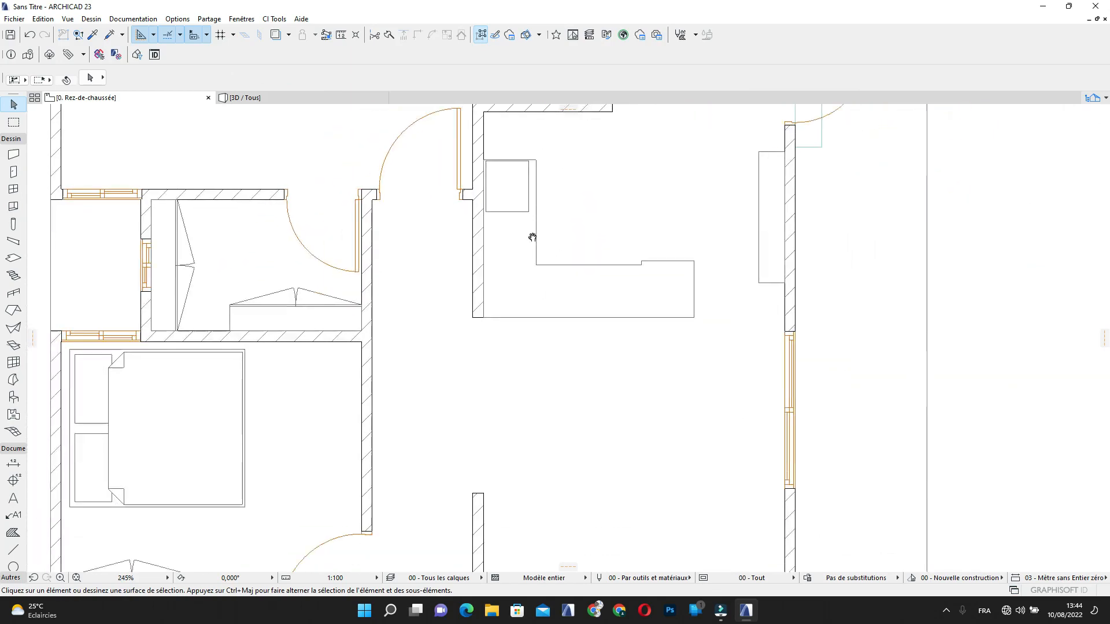
Copy the oven unit about 64 cm straight up along the interior wall, leaving a small gap above the original
scroll(528, 297, "up", 2)
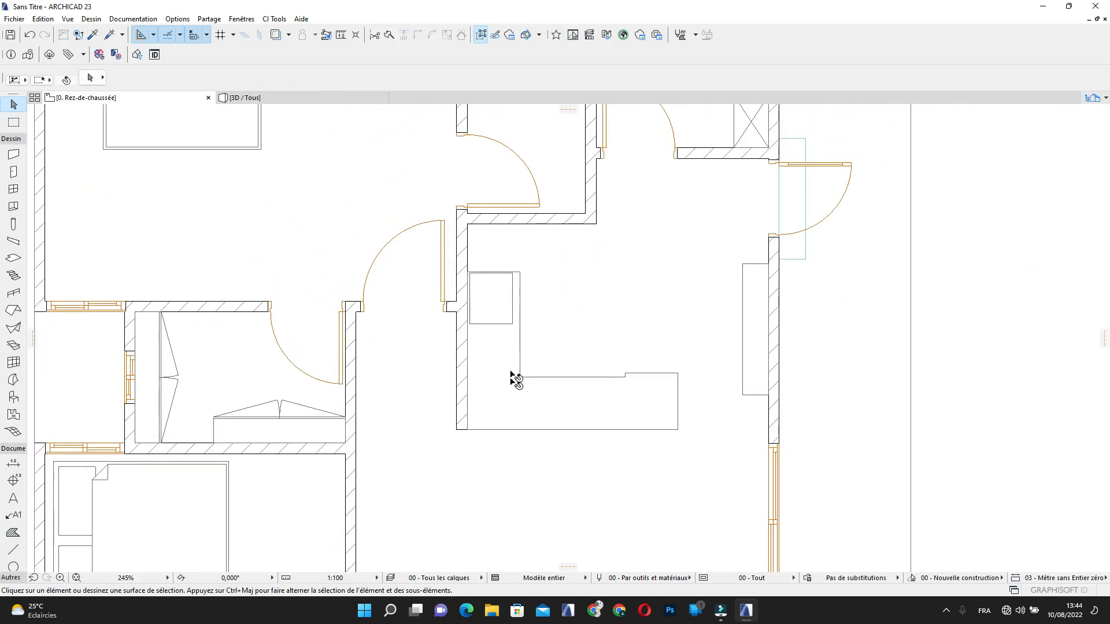
scroll(513, 290, "up", 2)
scroll(514, 308, "down", 3)
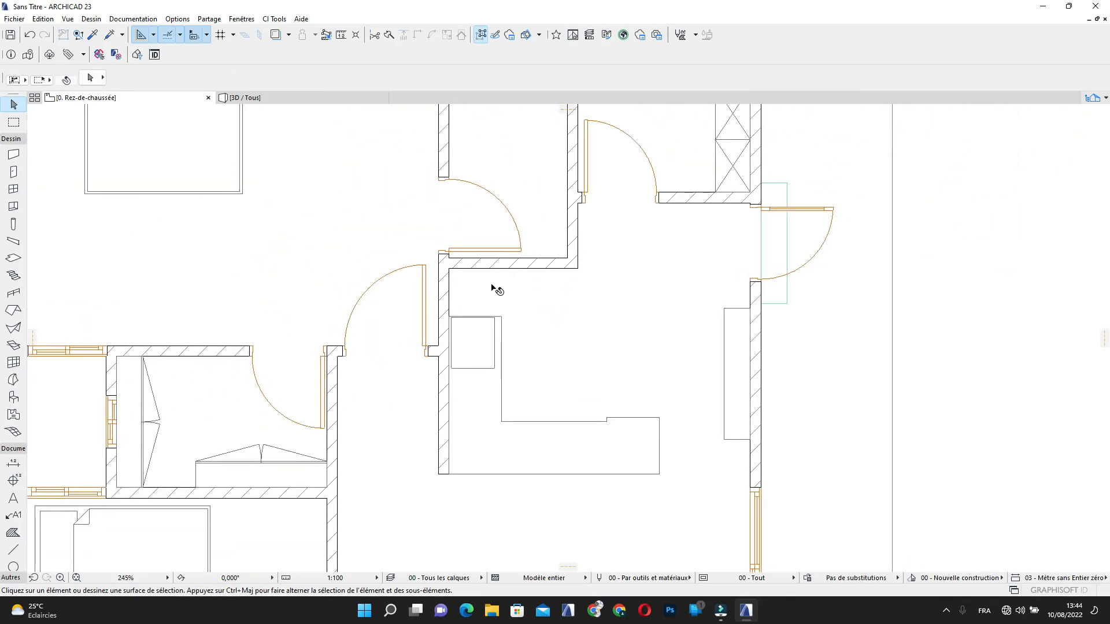
scroll(500, 371, "up", 1)
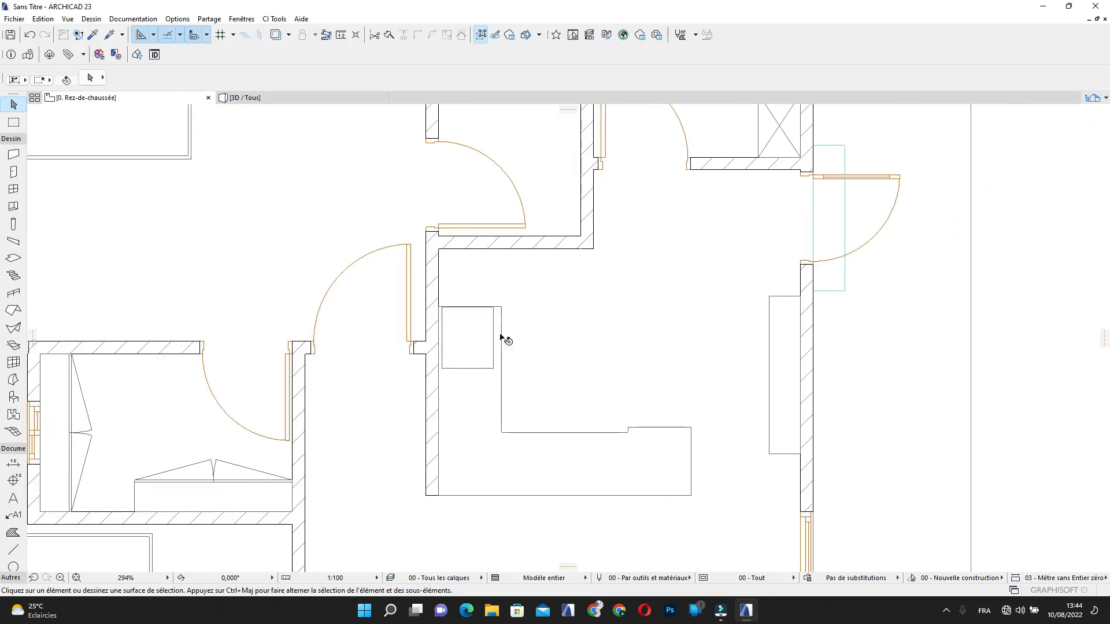
left_click(494, 371)
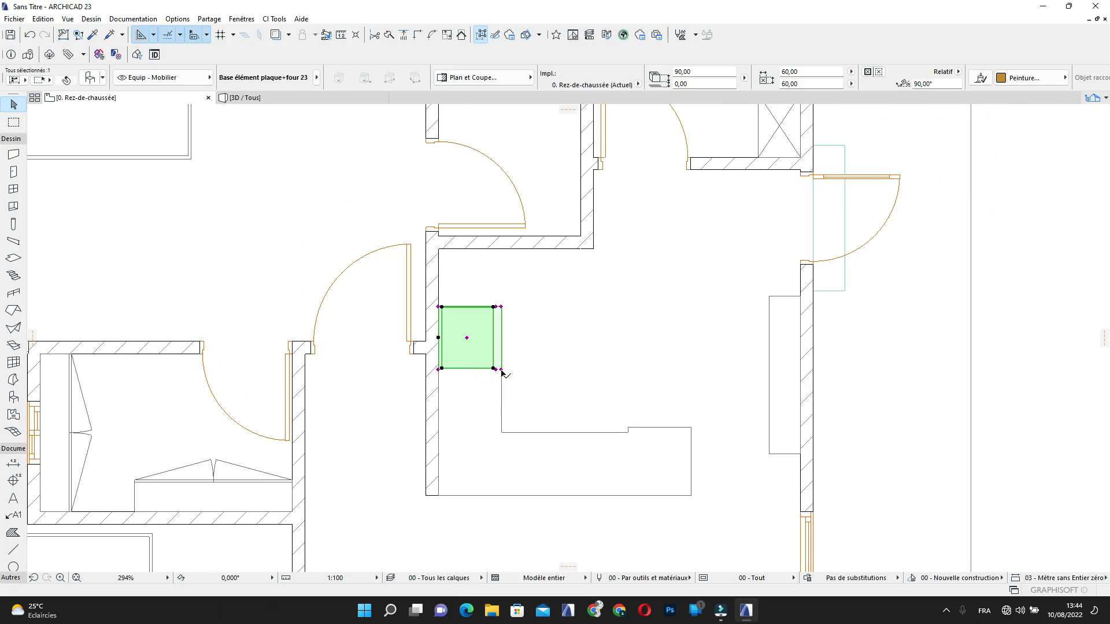
left_click(501, 369)
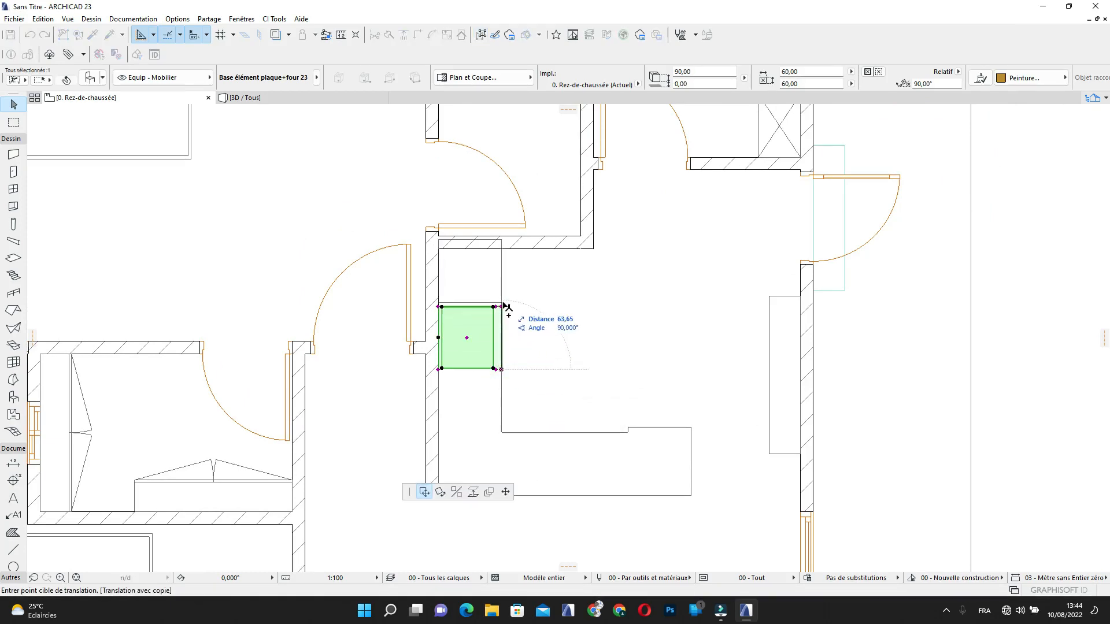
left_click(501, 301)
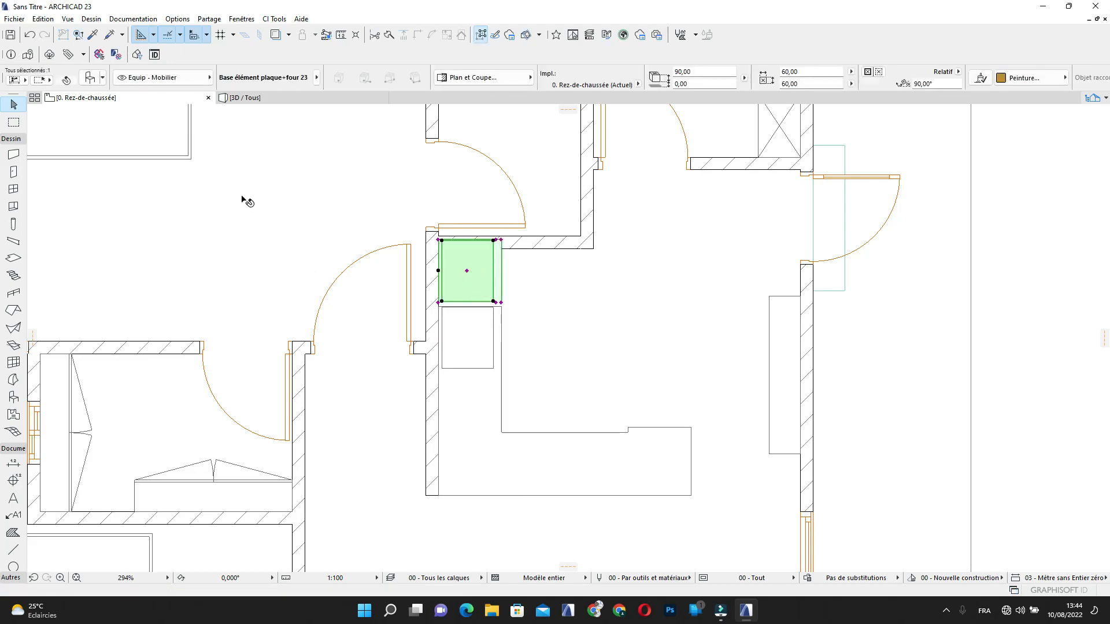
Replace the copied oven unit with the tall El_haut simple 1D 23 cabinet from Eléments de cuisine 23
left_click(90, 80)
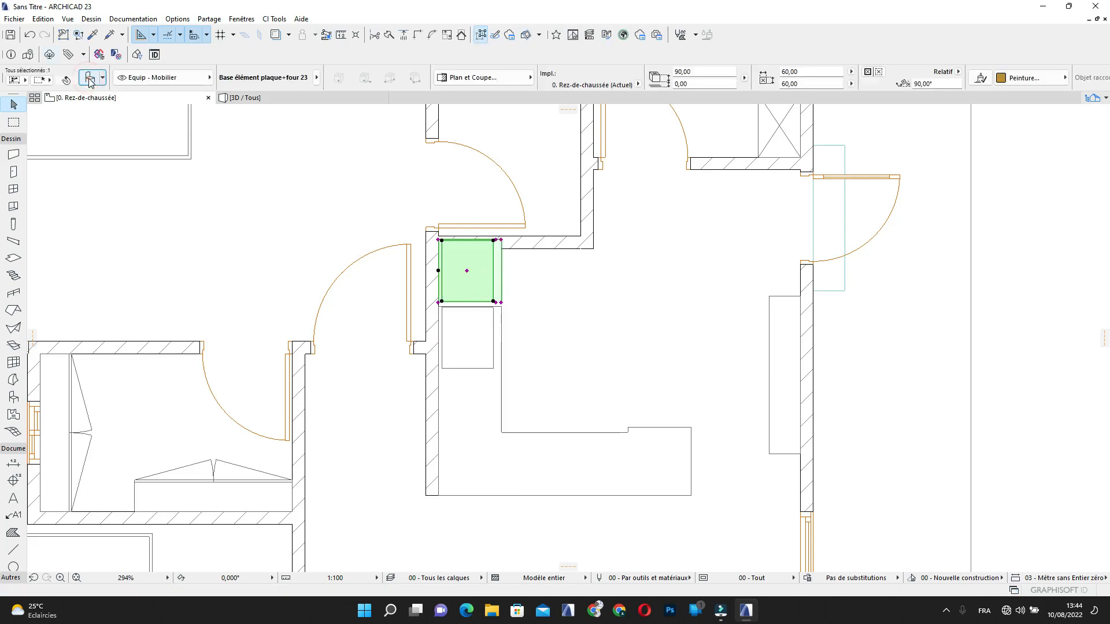
scroll(449, 435, "down", 5)
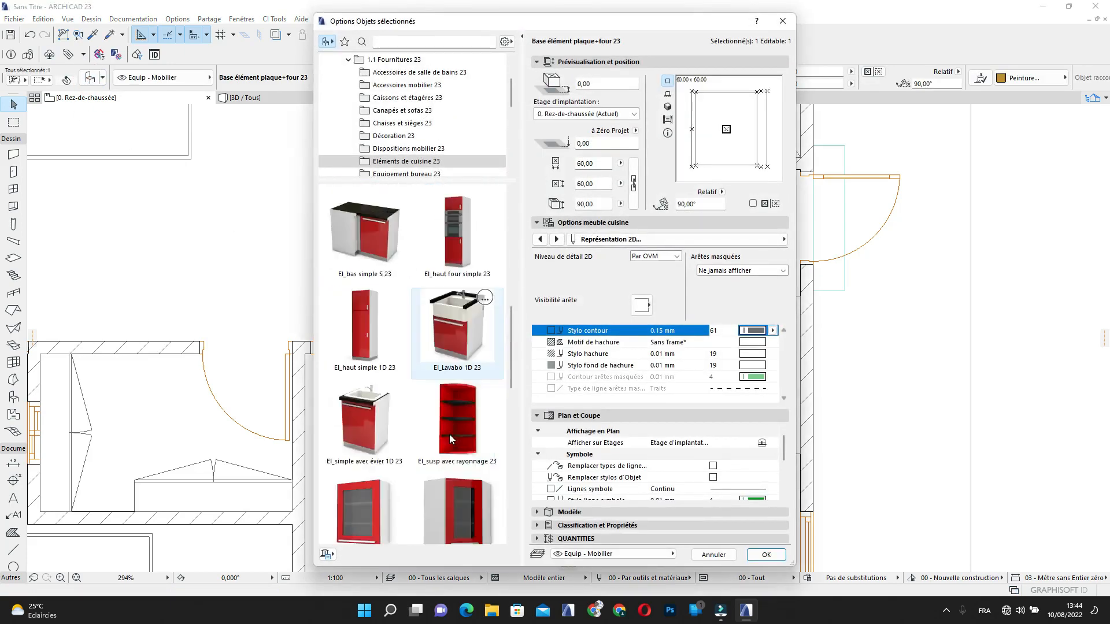
left_click(372, 377)
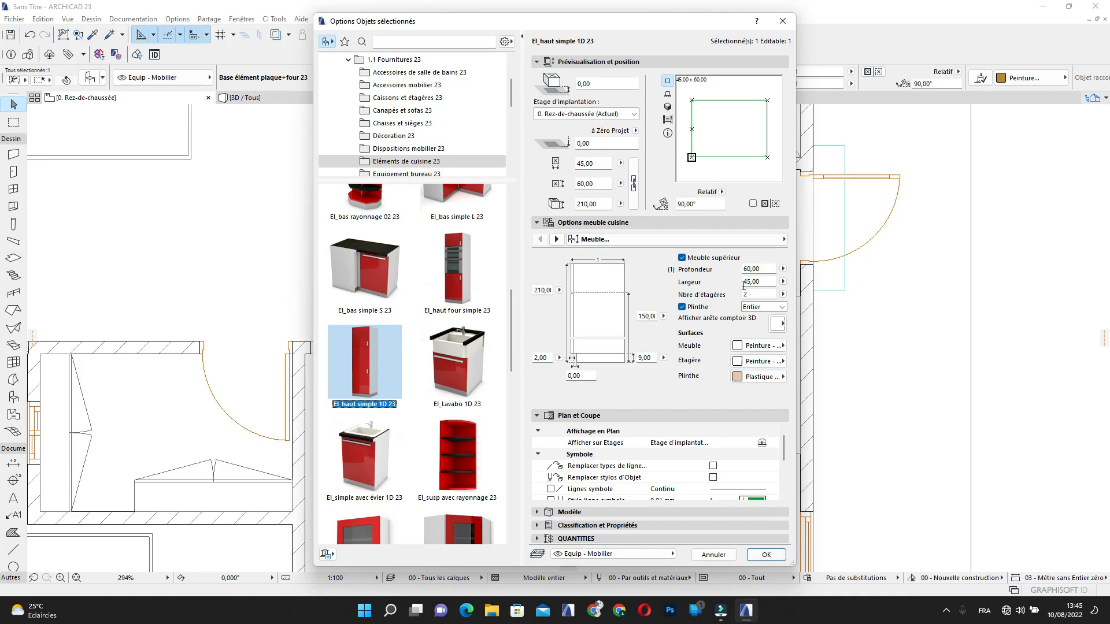
Set the tall cabinet's 2D contour pen to 61 (0.15 mm) and apply the object settings
left_click(769, 238)
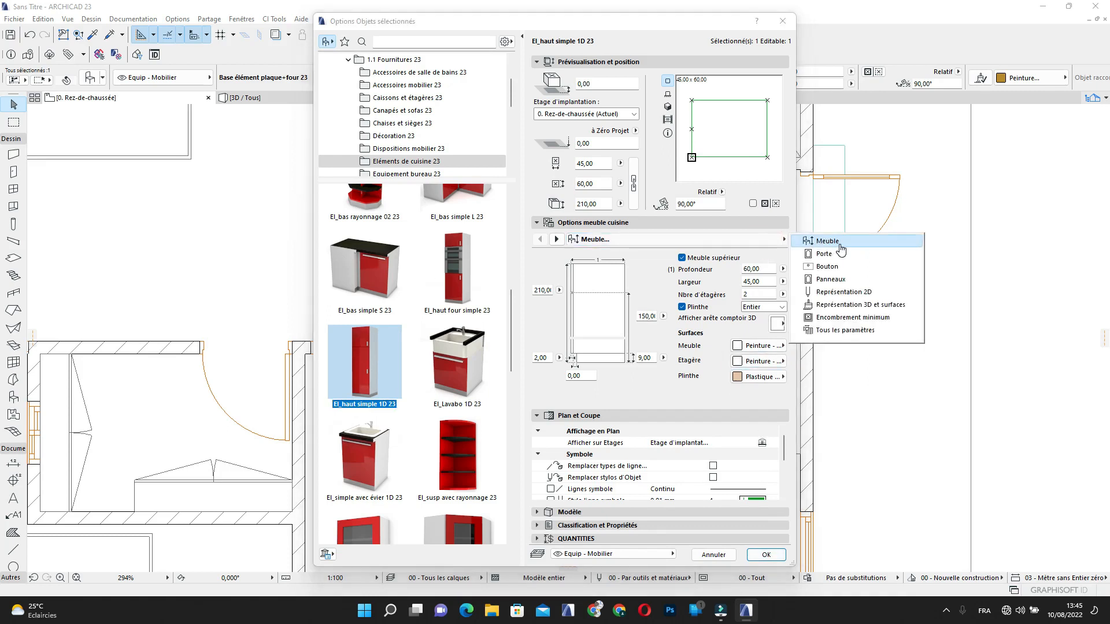
left_click(856, 296)
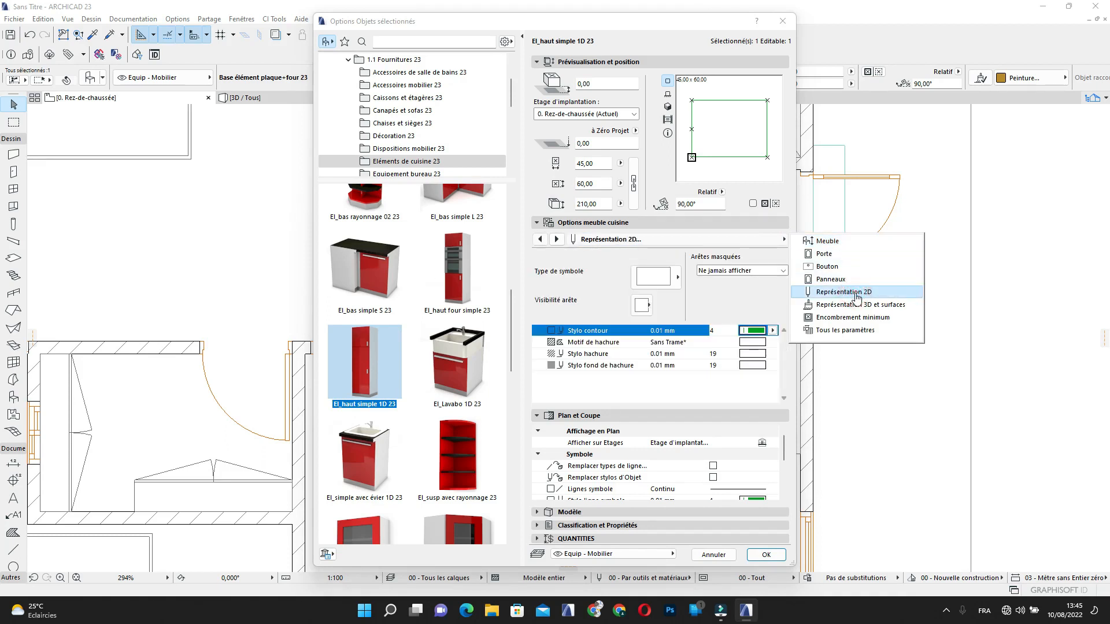
left_click(754, 334)
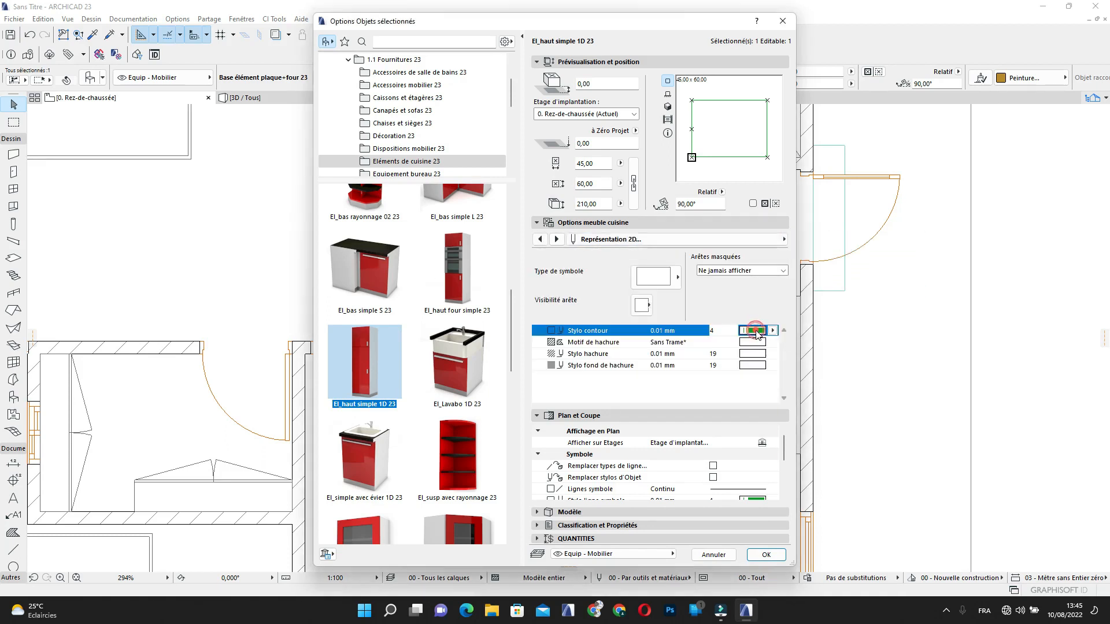
left_click(783, 360)
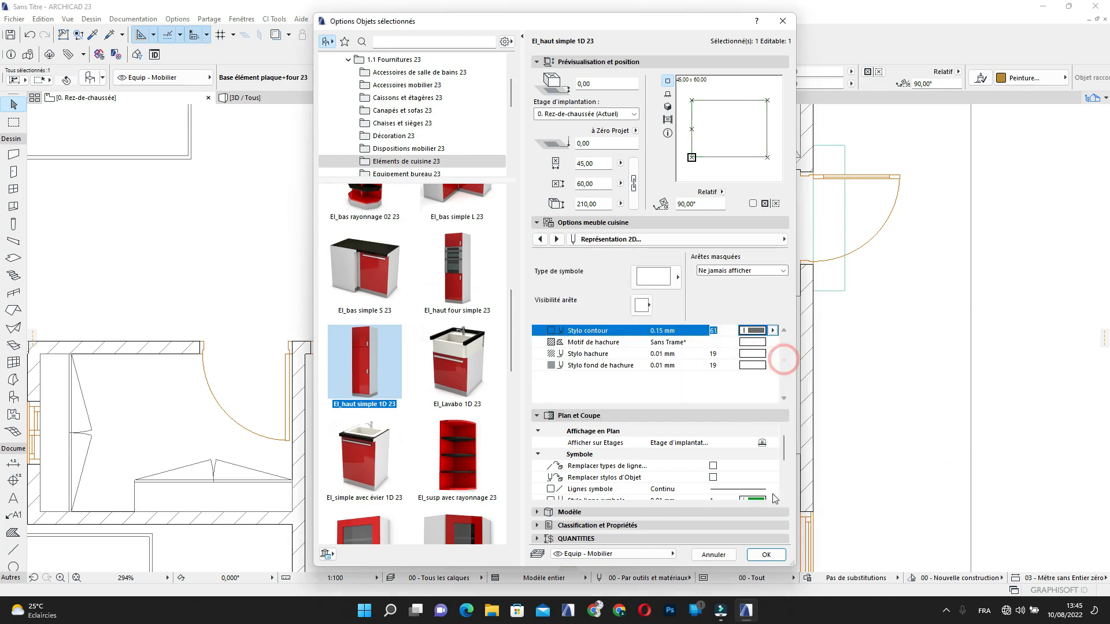
left_click(762, 555)
Move the tall El_haut simple 1D 23 cabinet in 3D about 165 cm along the floor, away from the oven unit's wall into open floor
scroll(484, 244, "up", 3)
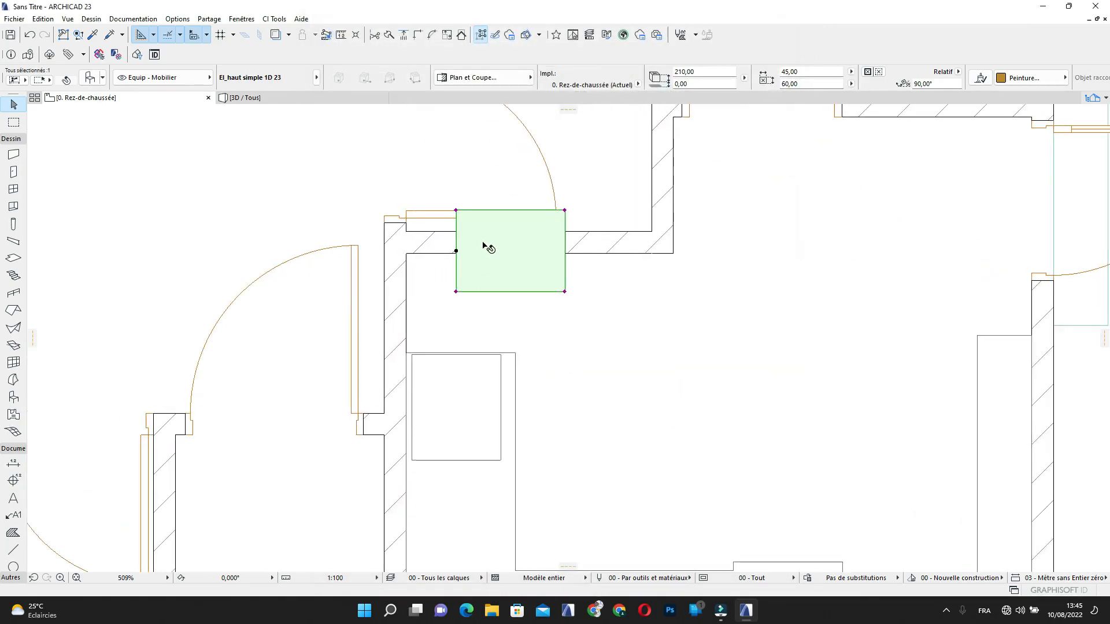
scroll(484, 244, "down", 3)
left_click(270, 97)
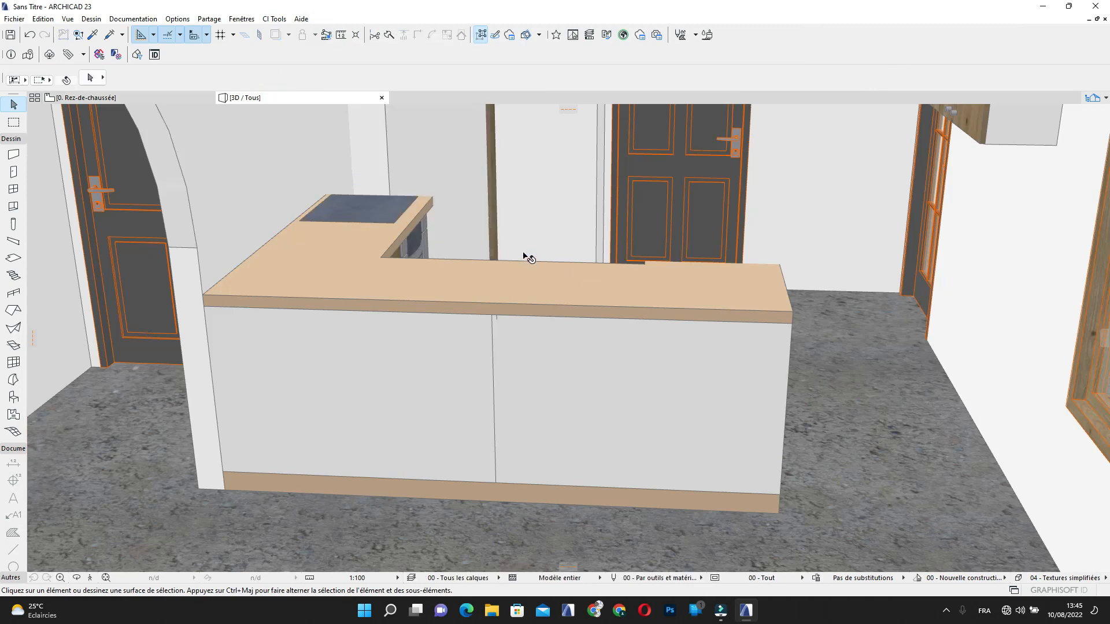
middle_click_drag(520, 255, 413, 345, "shift")
scroll(421, 399, "up", 2)
middle_click_drag(422, 399, 371, 409, "shift")
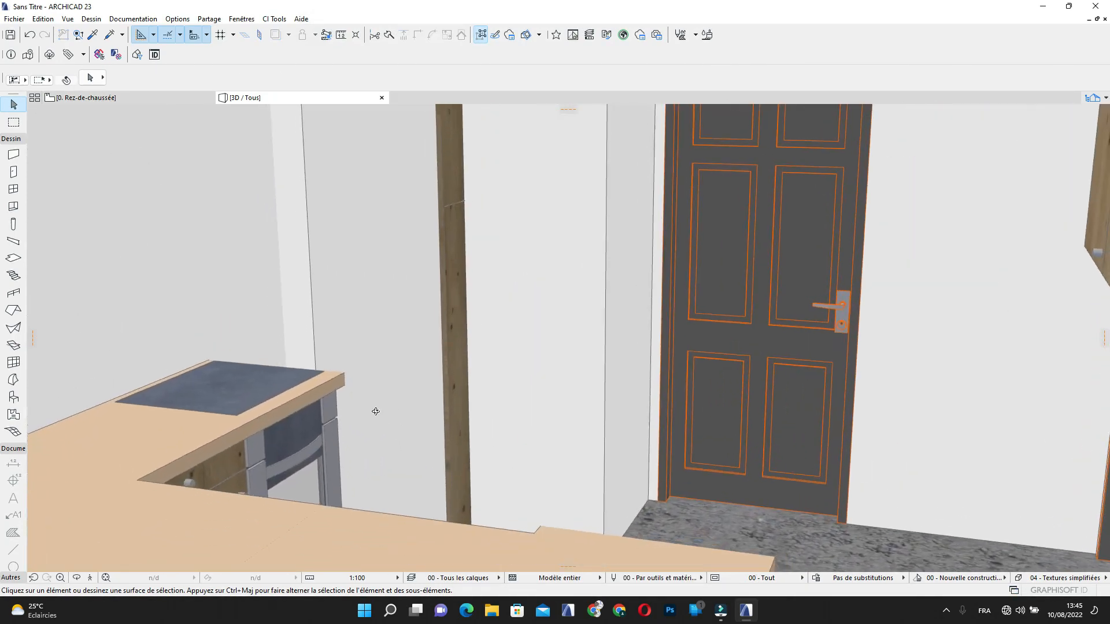
left_click(443, 446)
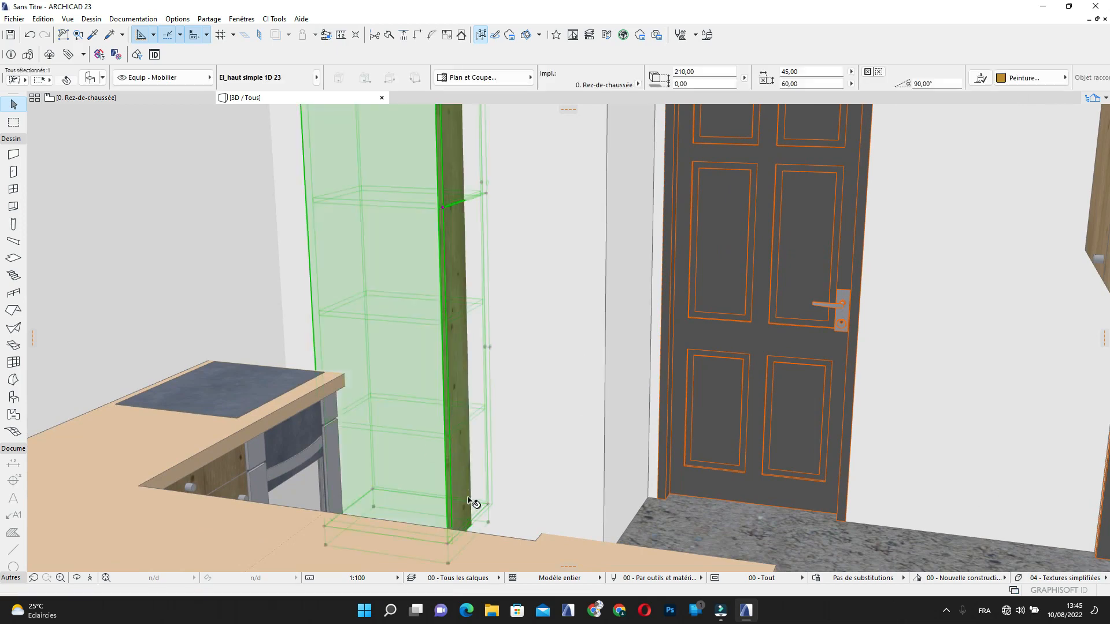
middle_click_drag(467, 501, 464, 470)
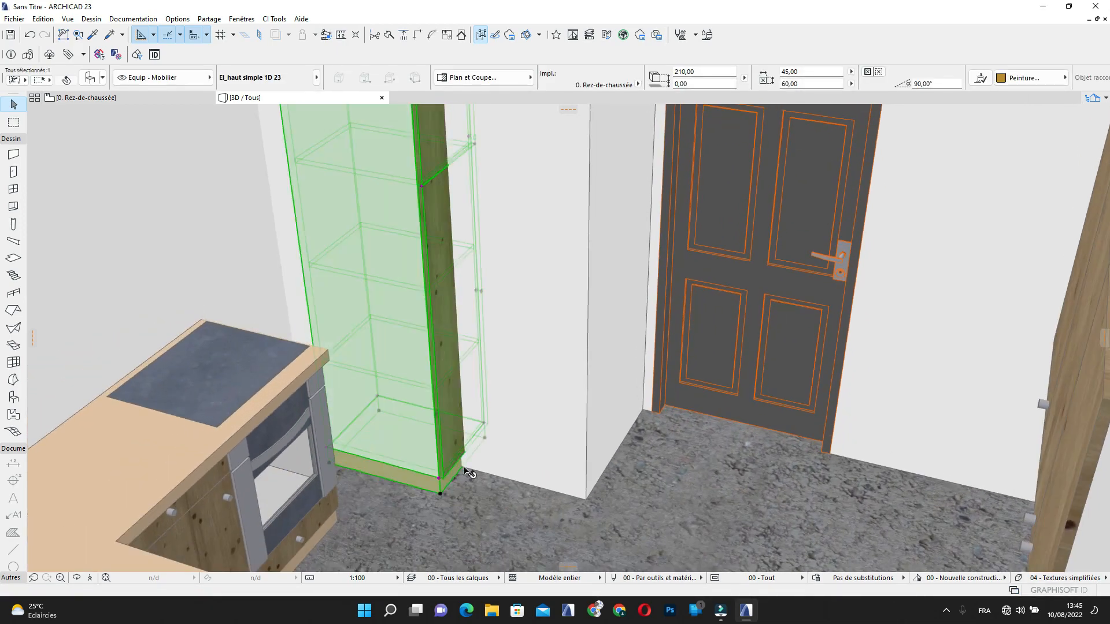
left_click(439, 495)
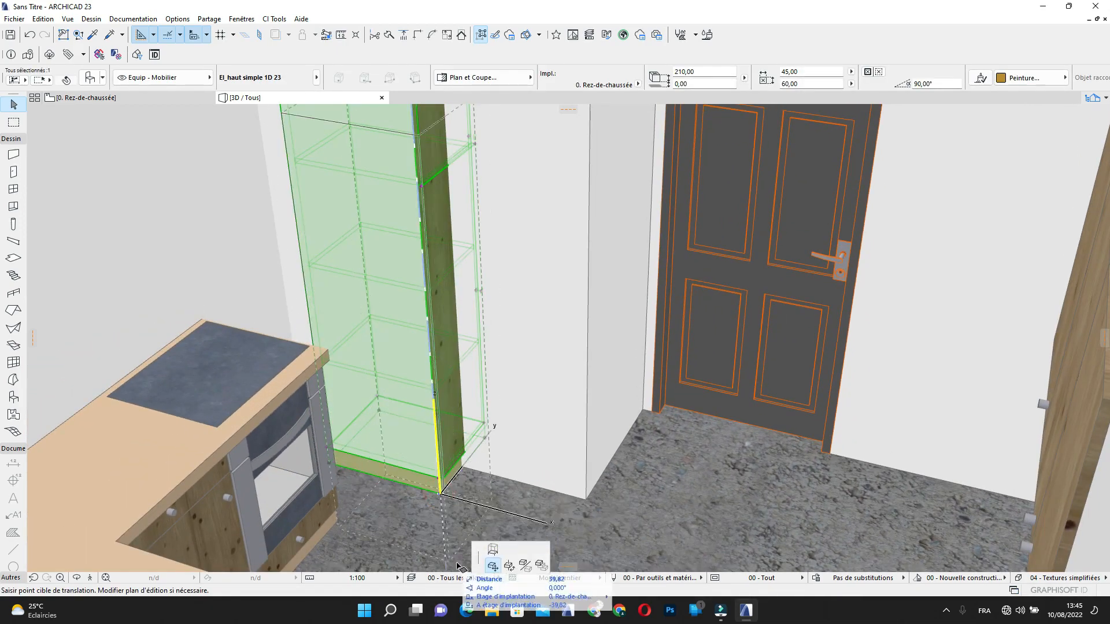
left_click(493, 565)
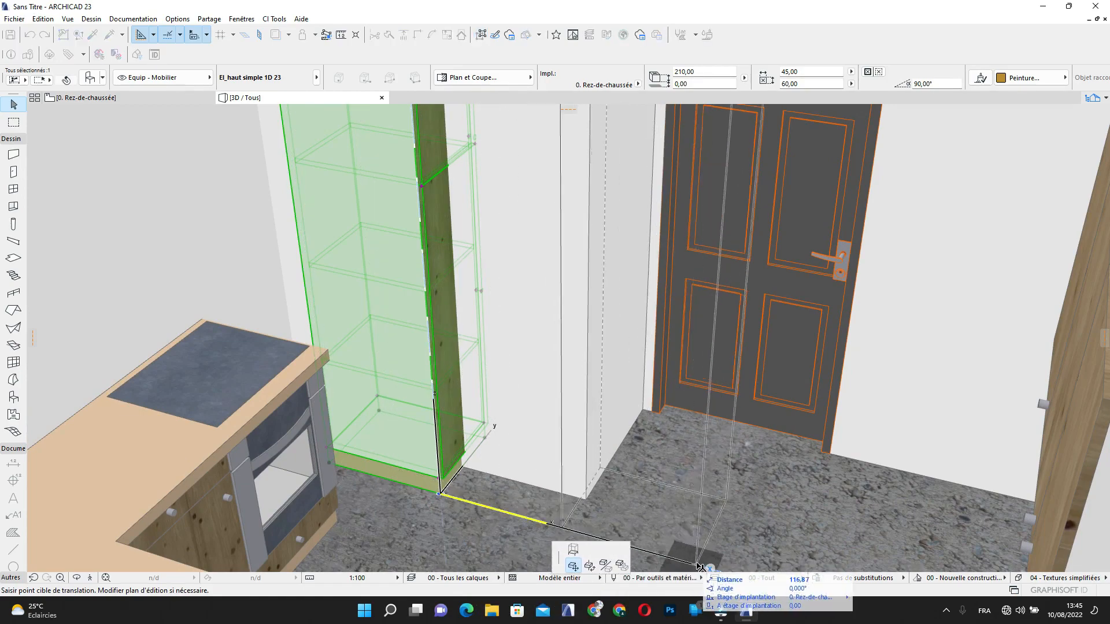
middle_click_drag(705, 546, 655, 422)
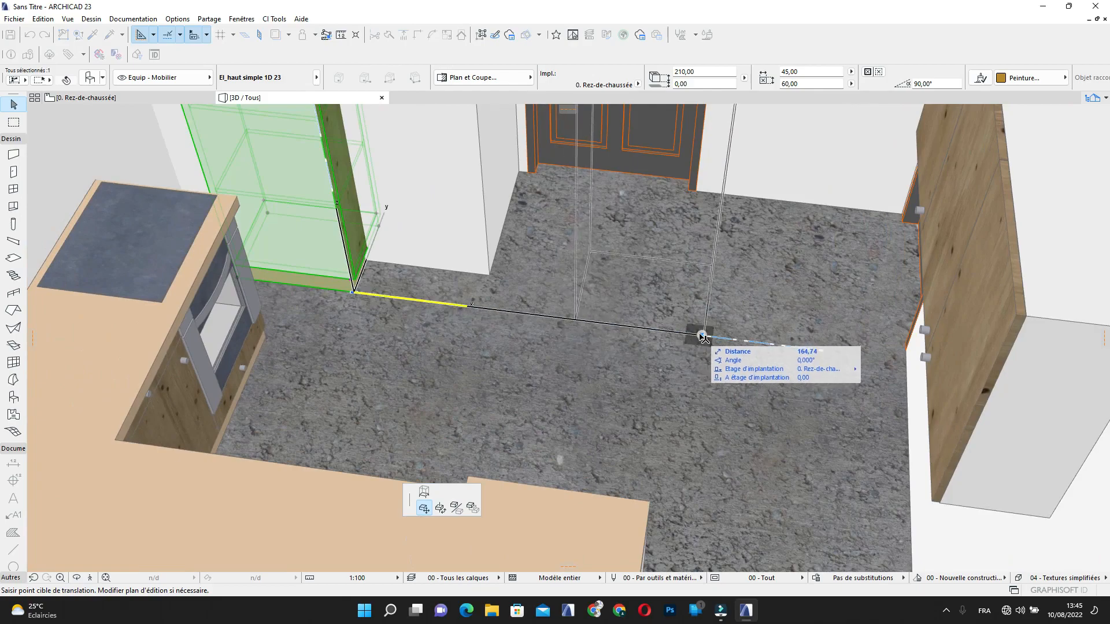
left_click(702, 333)
Search the object library for FRIGO and REF from the tall cabinet's settings, closing them without replacing the cabinet
middle_click_drag(698, 362, 525, 405, "shift")
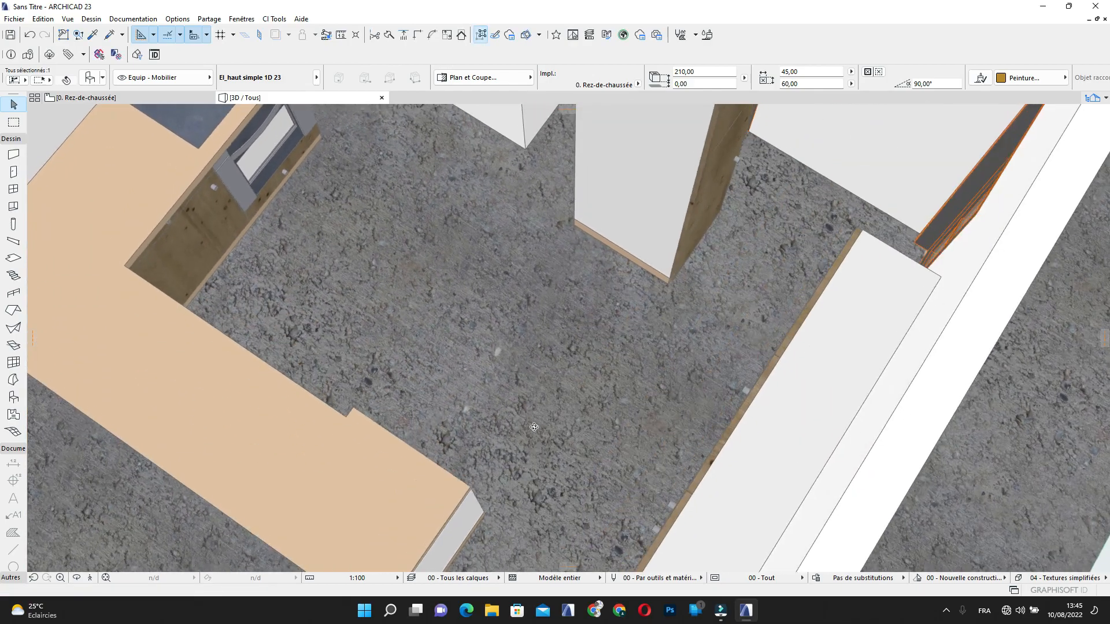
scroll(683, 315, "down", 1)
middle_click_drag(684, 329, 663, 373, "shift")
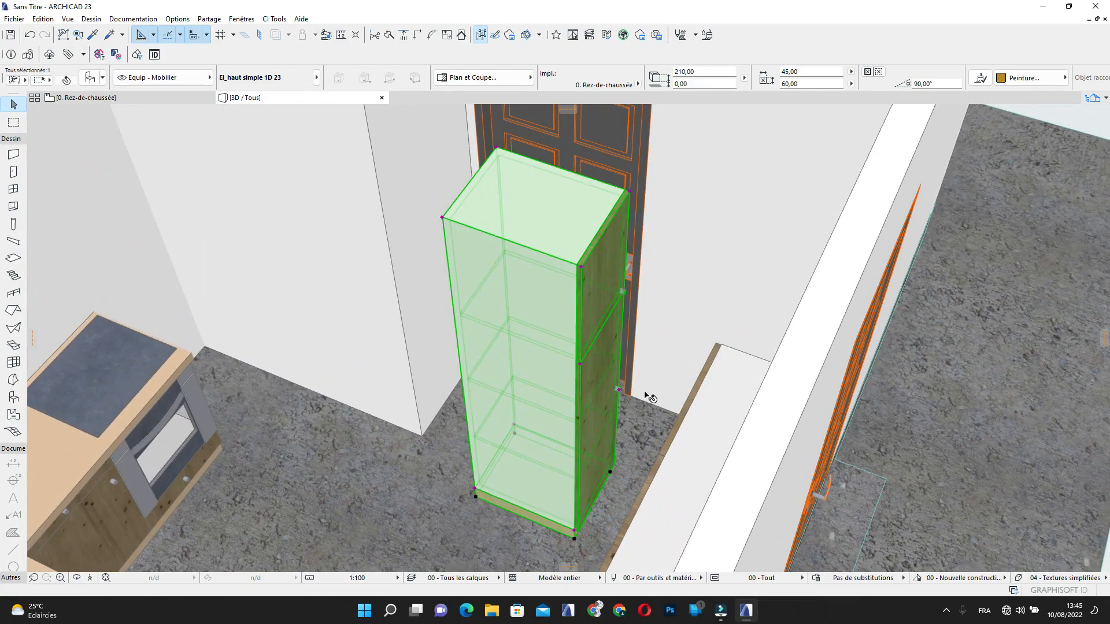
left_click(90, 72)
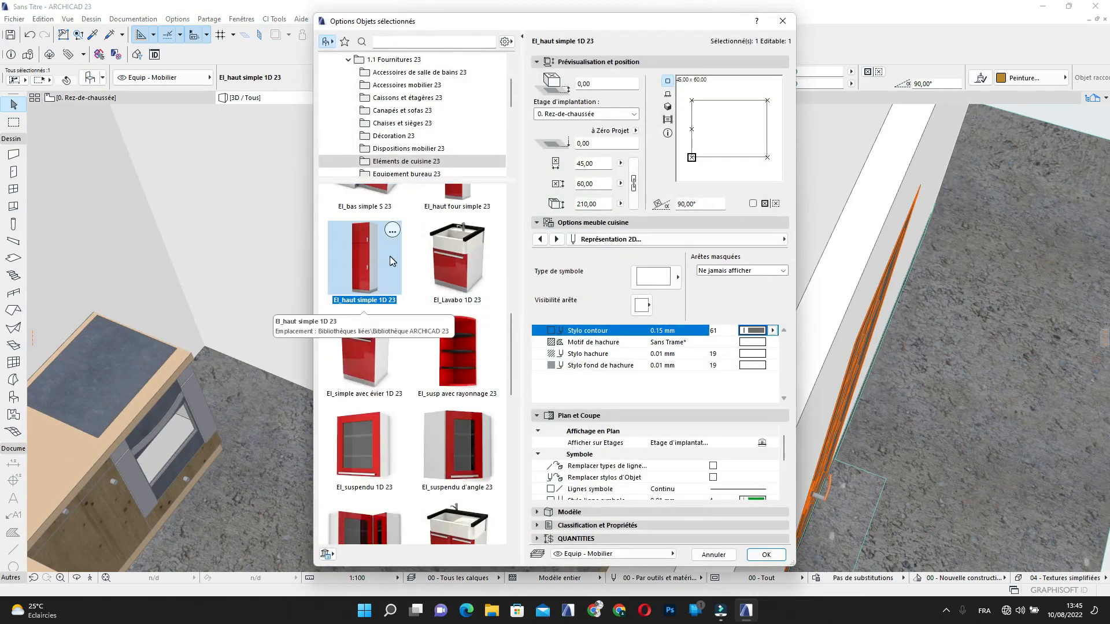
scroll(386, 230, "up", 1)
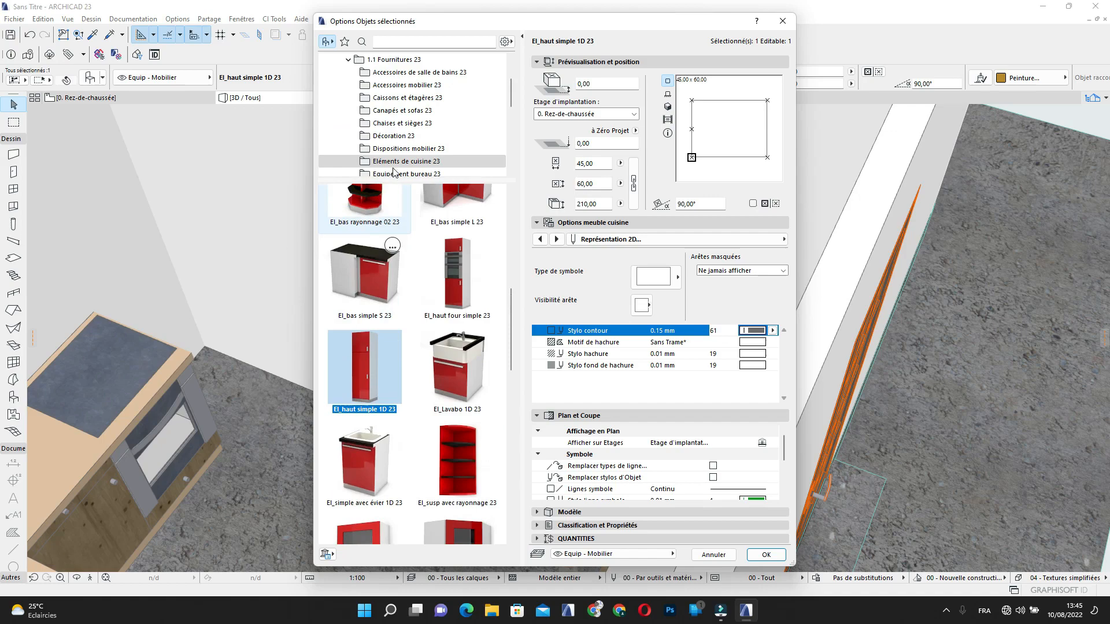
left_click(389, 41)
left_click_drag(375, 42, 390, 46)
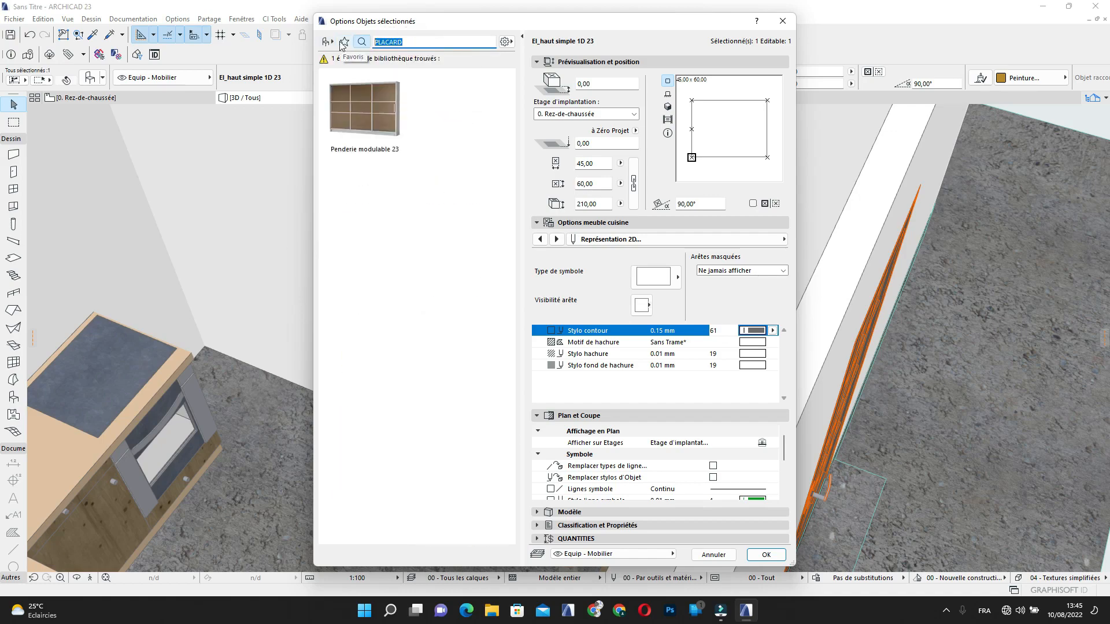
type("FRIGO")
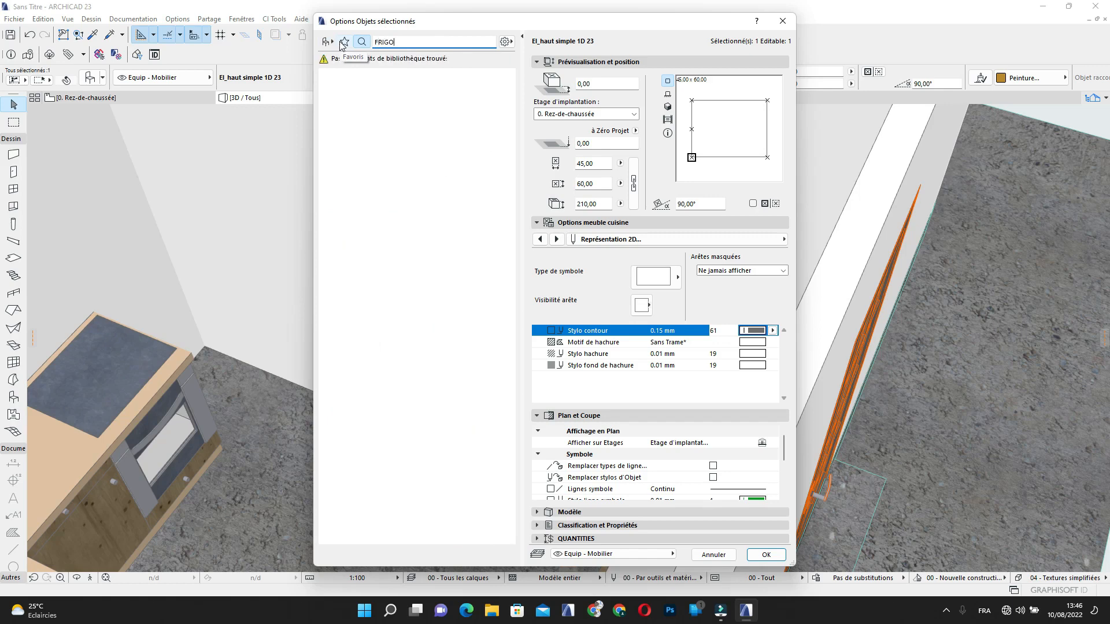
key("BackSpace")
key("BackSpace")
key("BackSpace")
key("BackSpace")
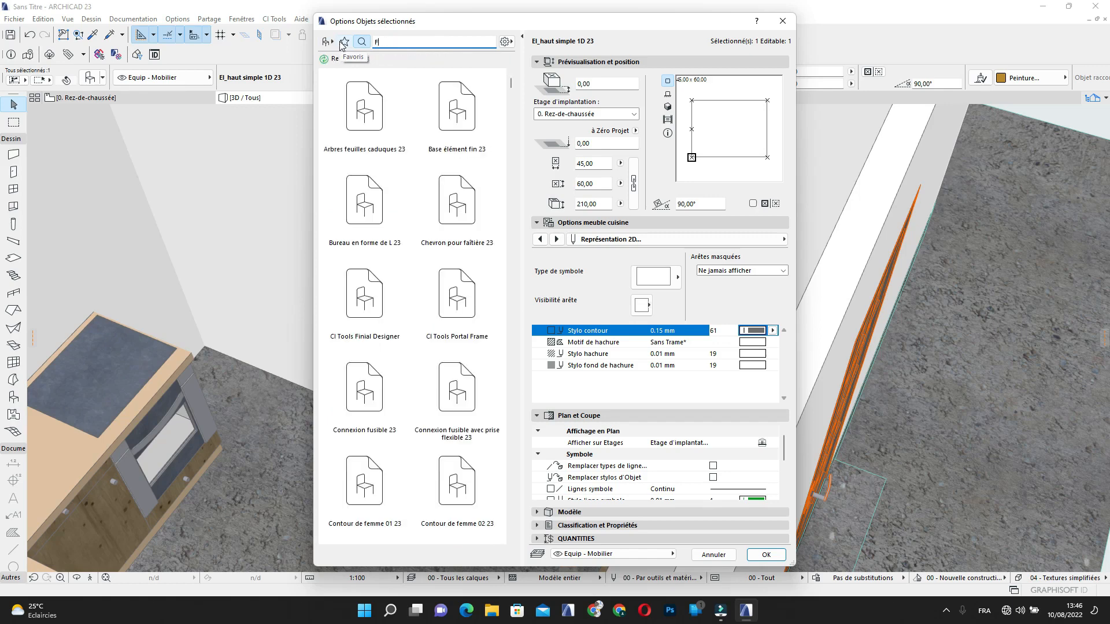
key("BackSpace")
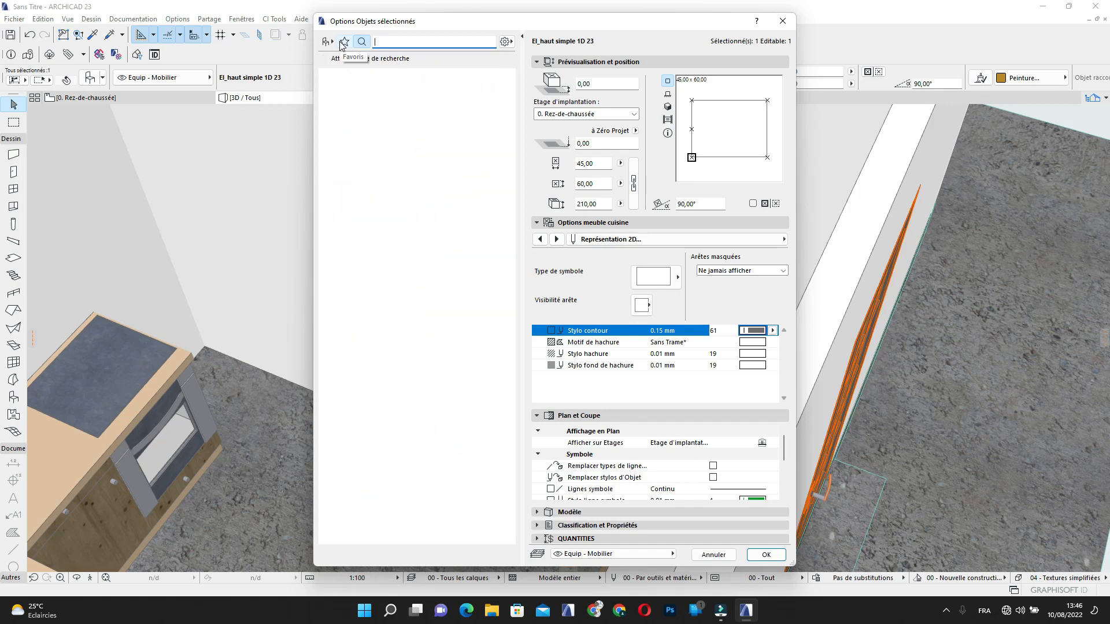
type("REF")
key("Escape")
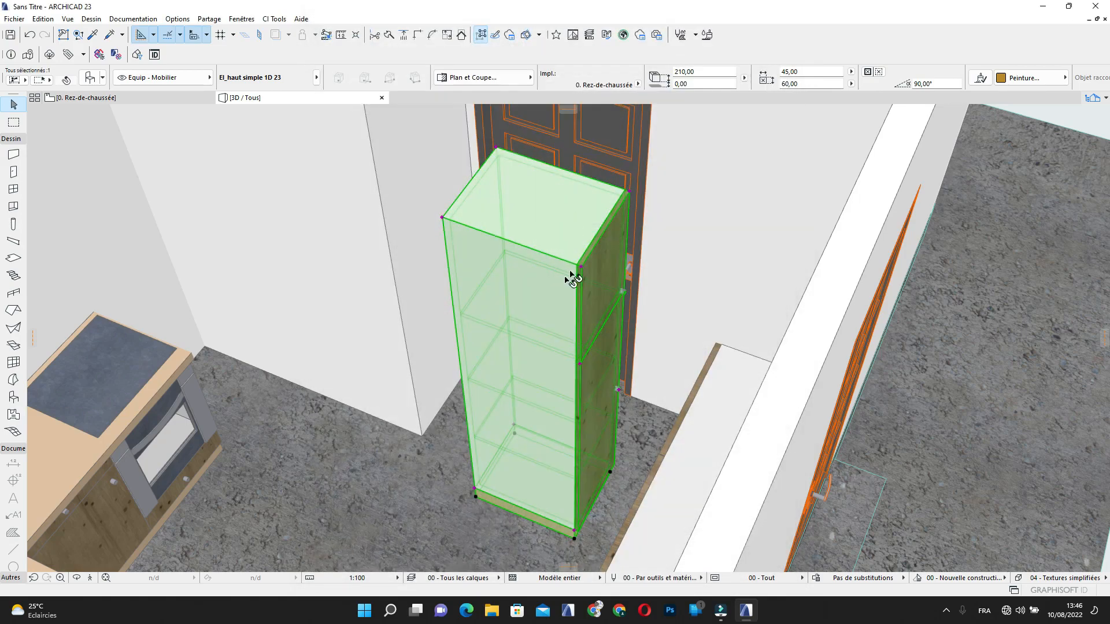
Move the tall cabinet on the ground-floor plan so its corner snaps into the inner wall corner above the oven unit
scroll(559, 293, "down", 1)
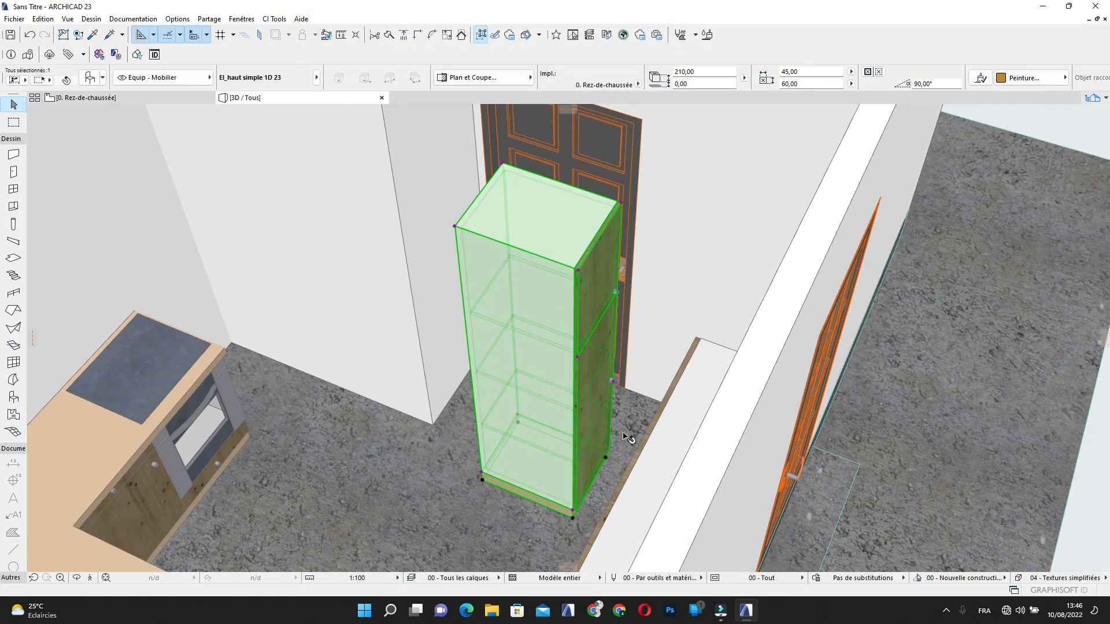
left_click(107, 95)
key("ctrl+z")
scroll(684, 234, "up", 2)
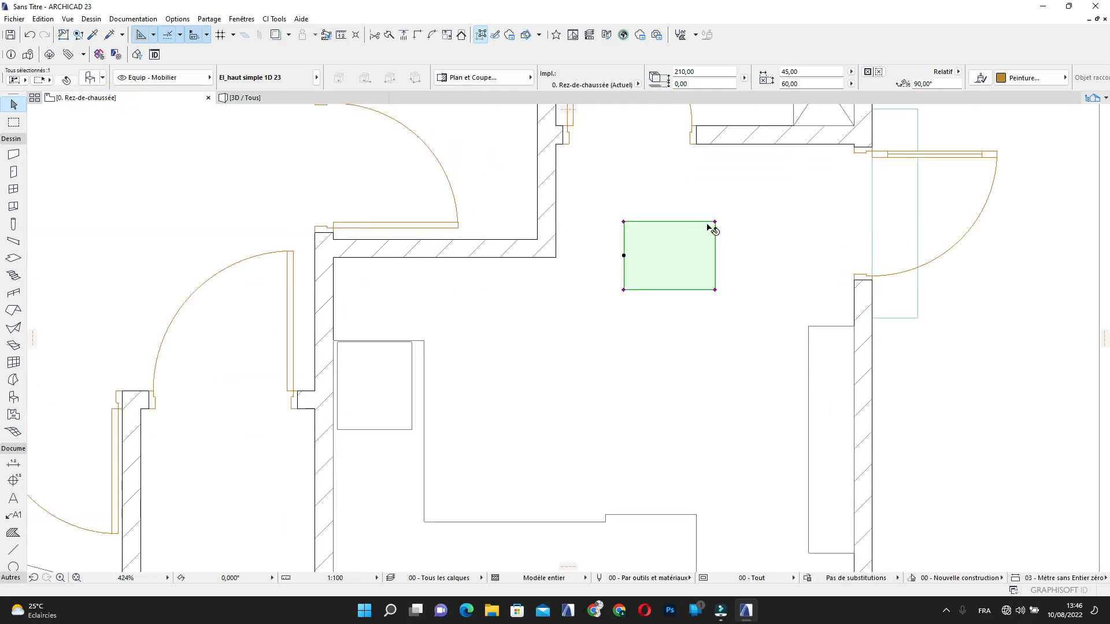
left_click(624, 289)
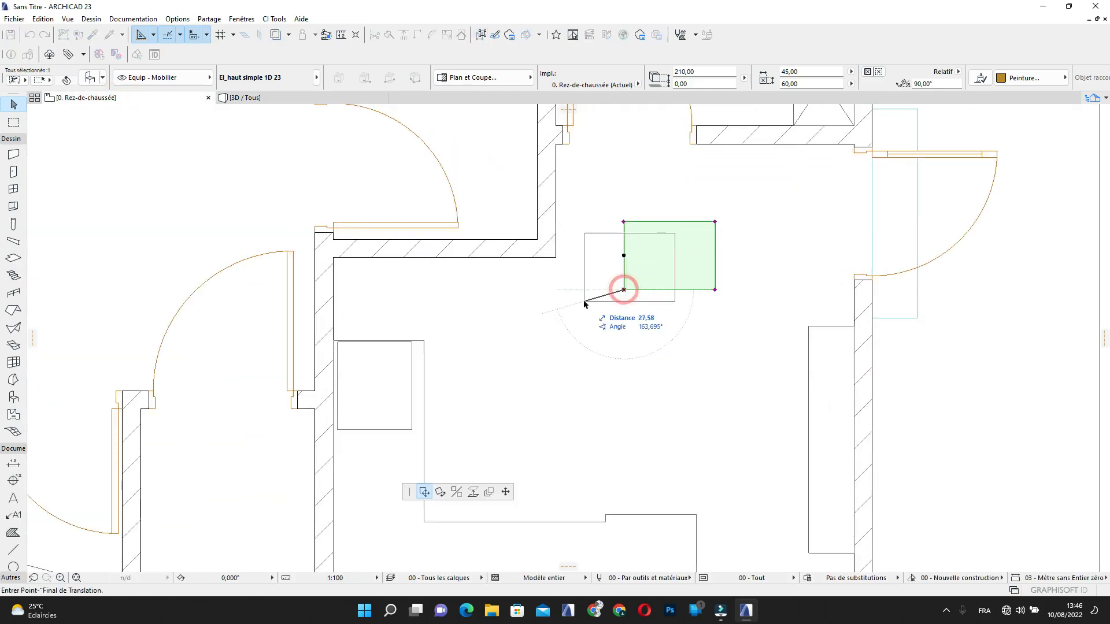
left_click(338, 327)
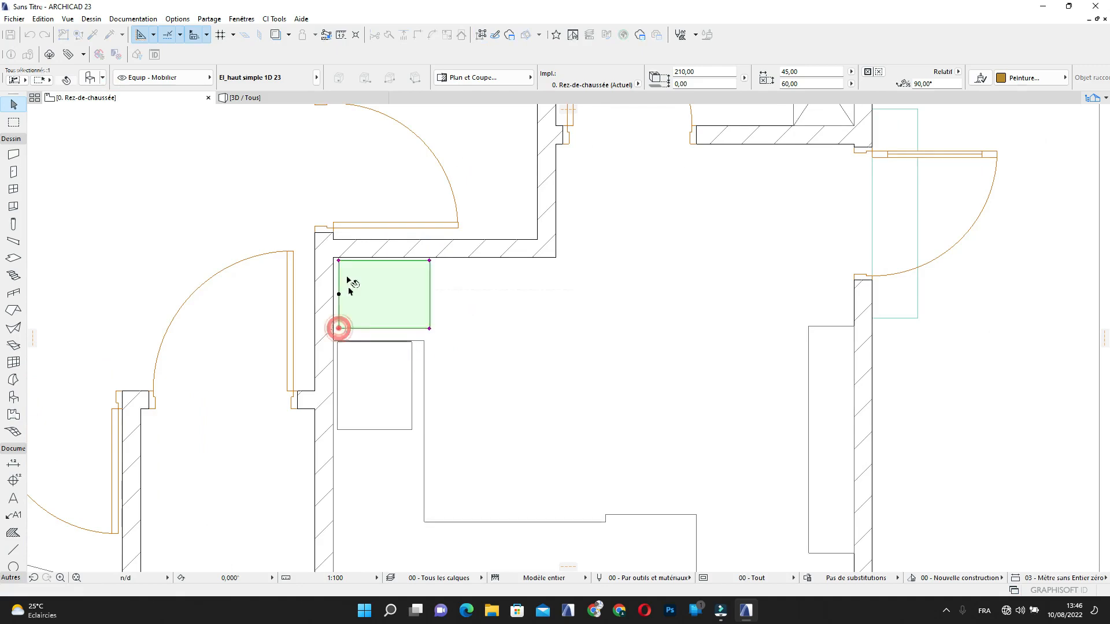
scroll(336, 261, "up", 3)
left_click(343, 263)
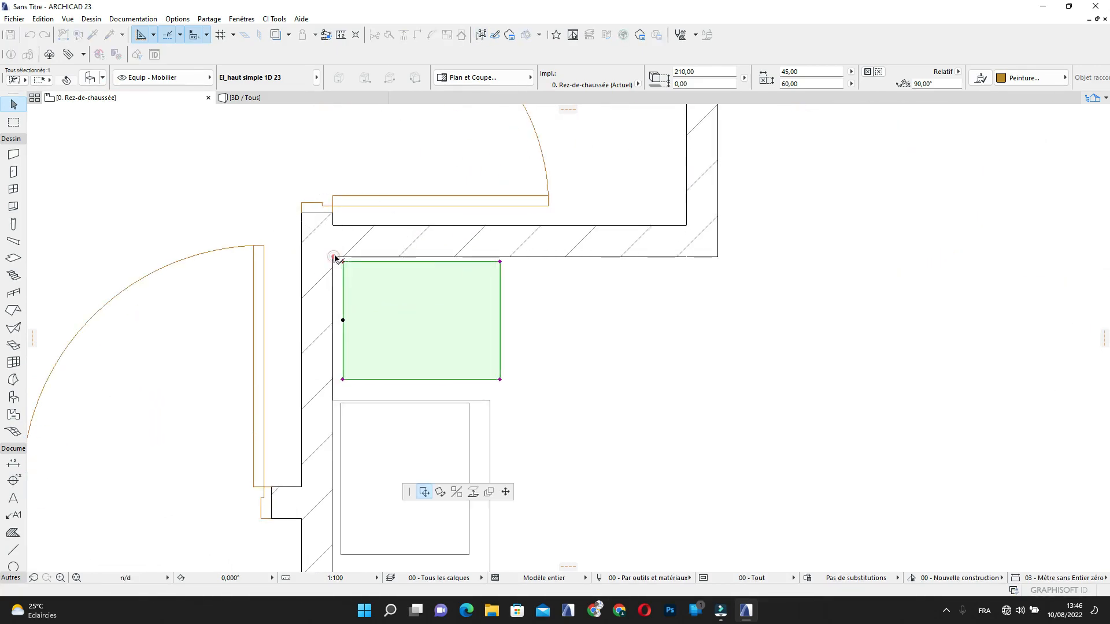
left_click(334, 257)
left_click(590, 376)
Set the plinth (Plinthe) surface of the El_bas simple L 23 counter unit beside the oven to Pierre - Marbre gris and apply the settings
left_click(289, 98)
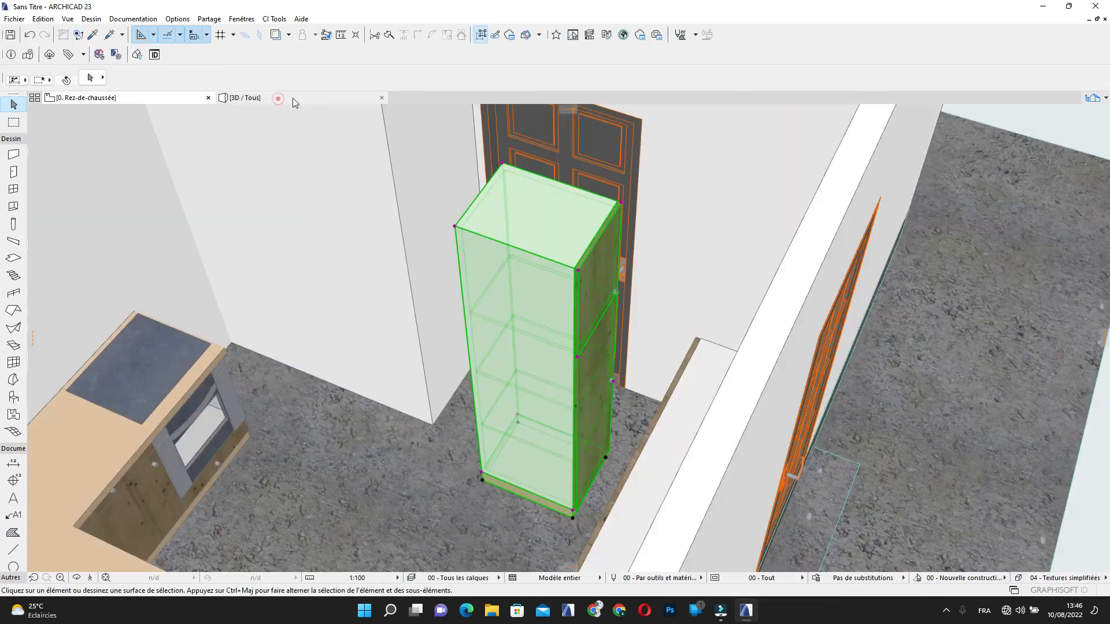
middle_click_drag(506, 393, 396, 391, "shift")
middle_click_drag(314, 364, 501, 268, "shift")
mouse_move(507, 336)
middle_mouse_down("shift")
mouse_move(540, 337)
mouse_move(495, 322)
mouse_move(497, 332)
middle_mouse_up("shift")
key("Escape")
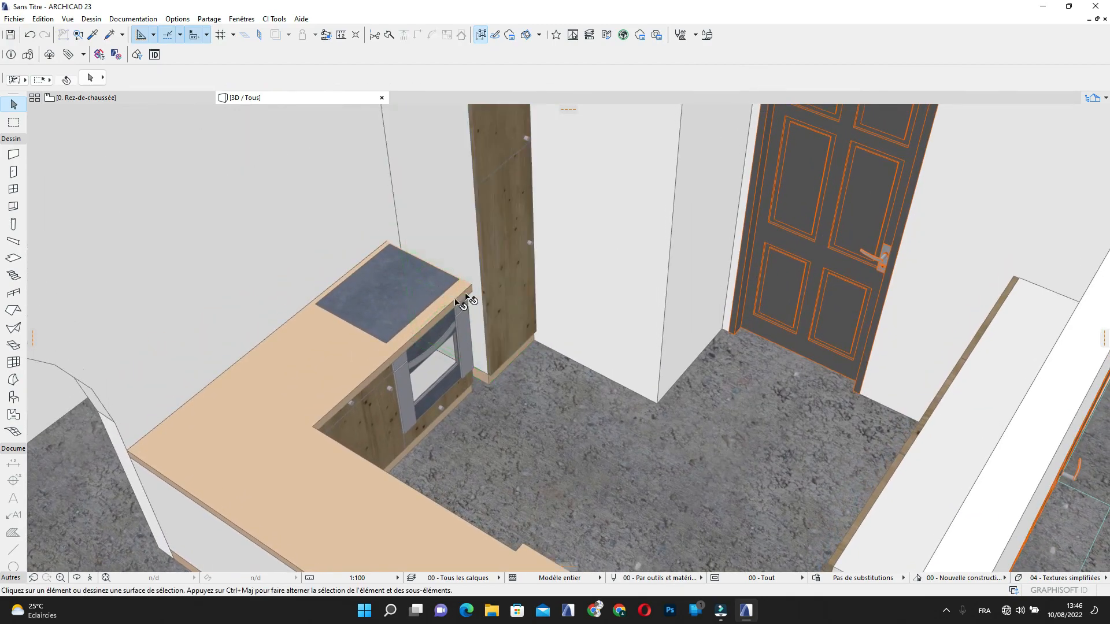
left_click(310, 388)
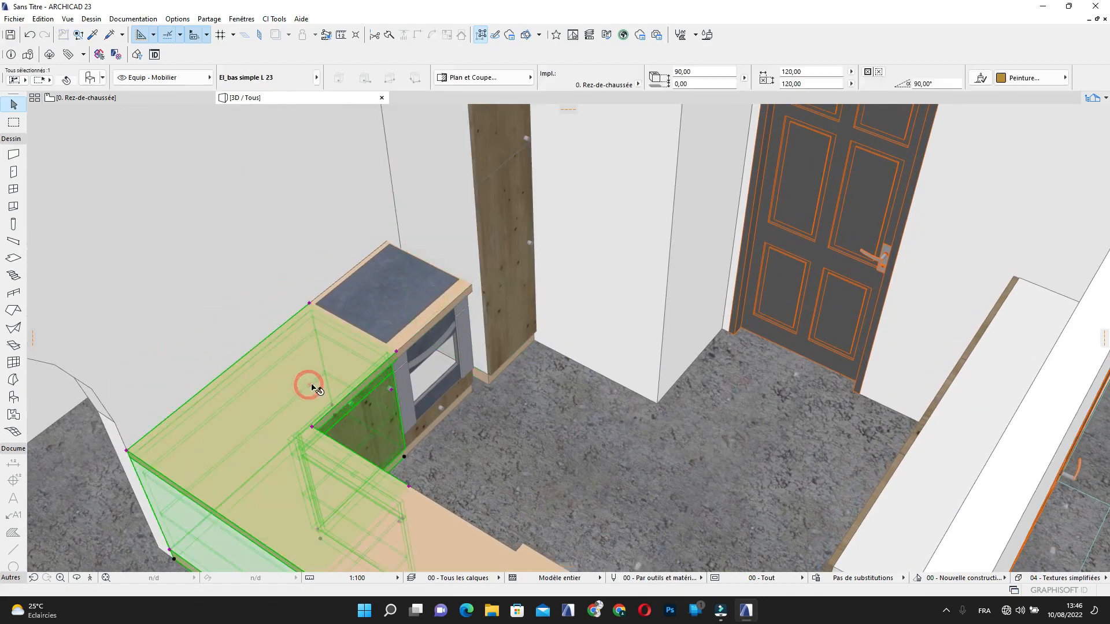
left_click(91, 80)
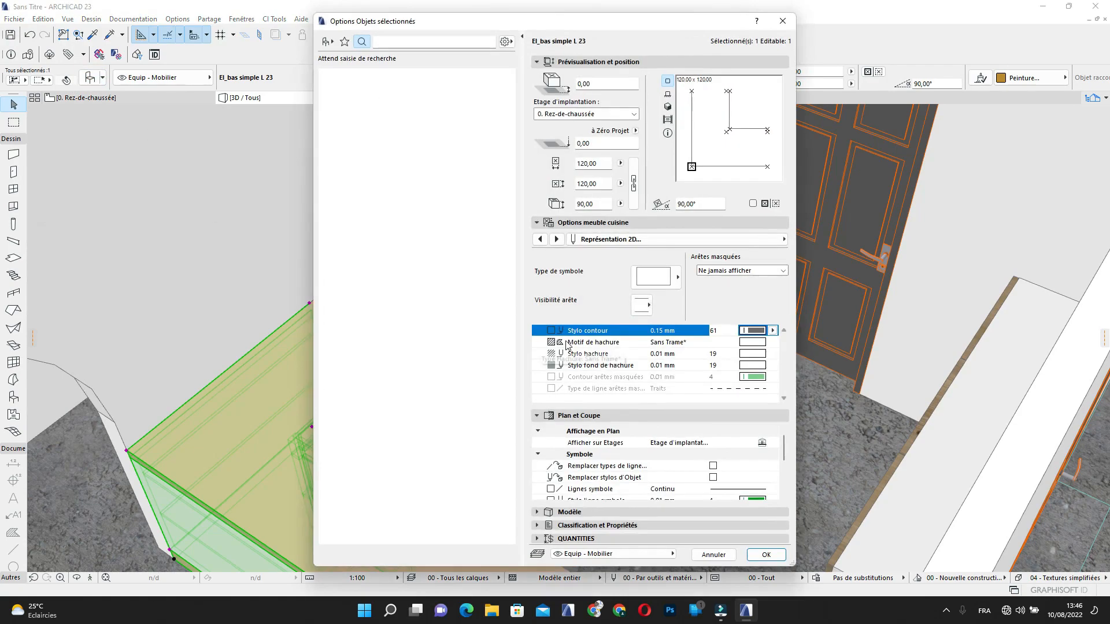
left_click(780, 242)
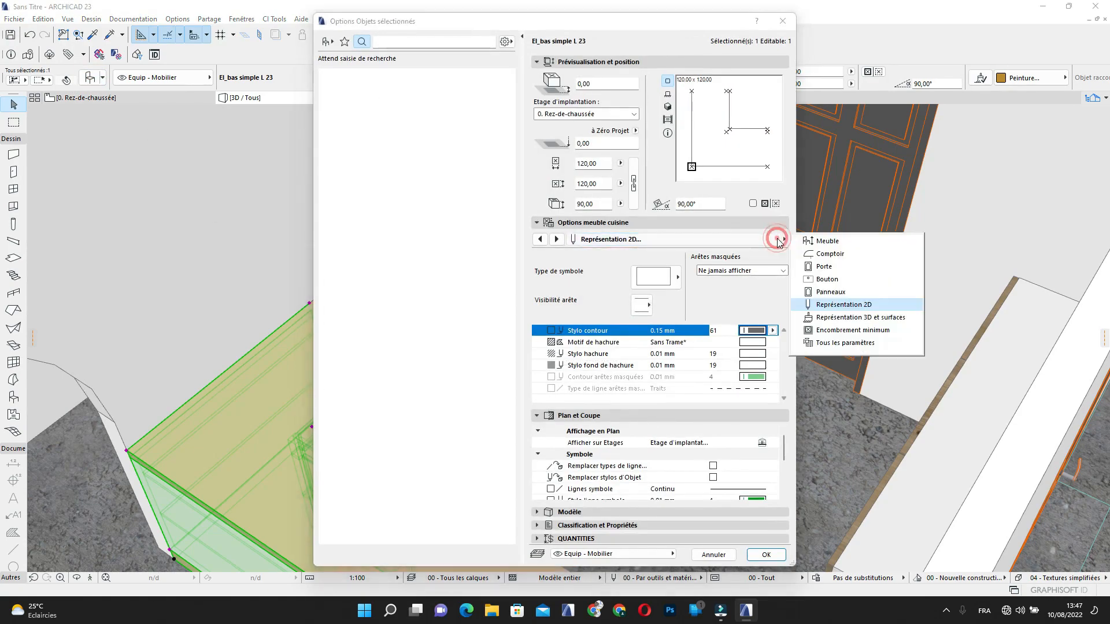
left_click(866, 319)
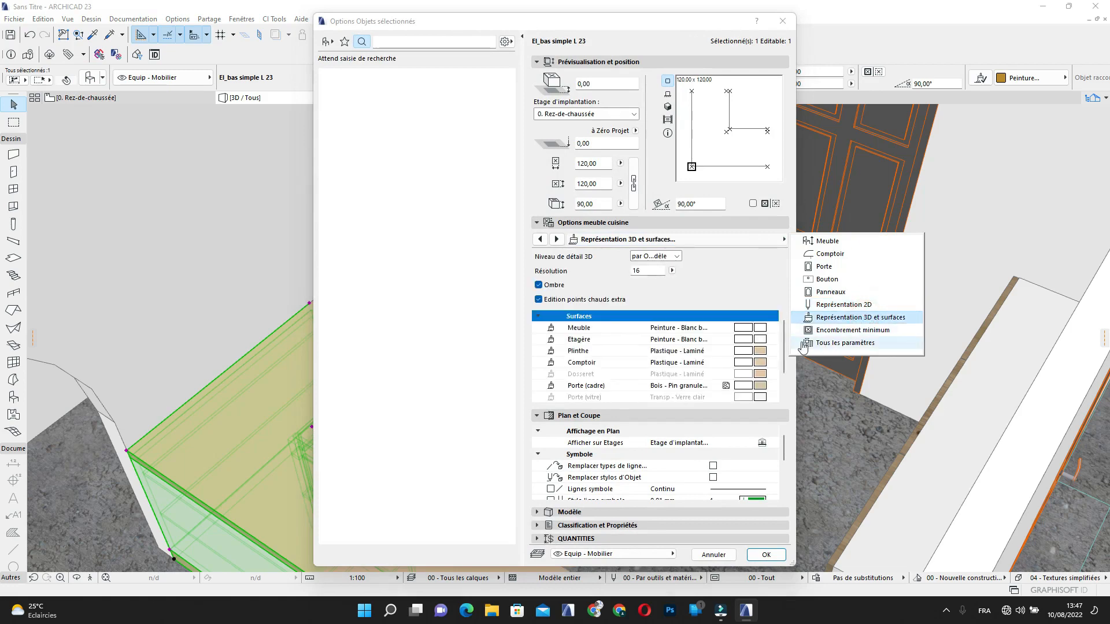
left_click(762, 353)
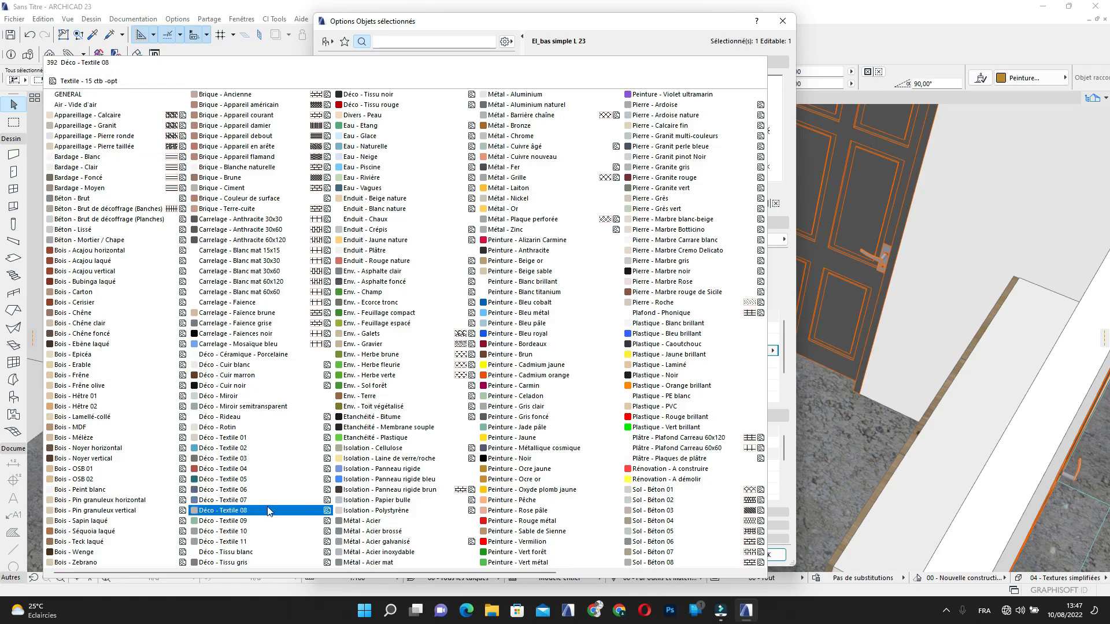
scroll(254, 511, "down", 2)
scroll(267, 511, "up", 2)
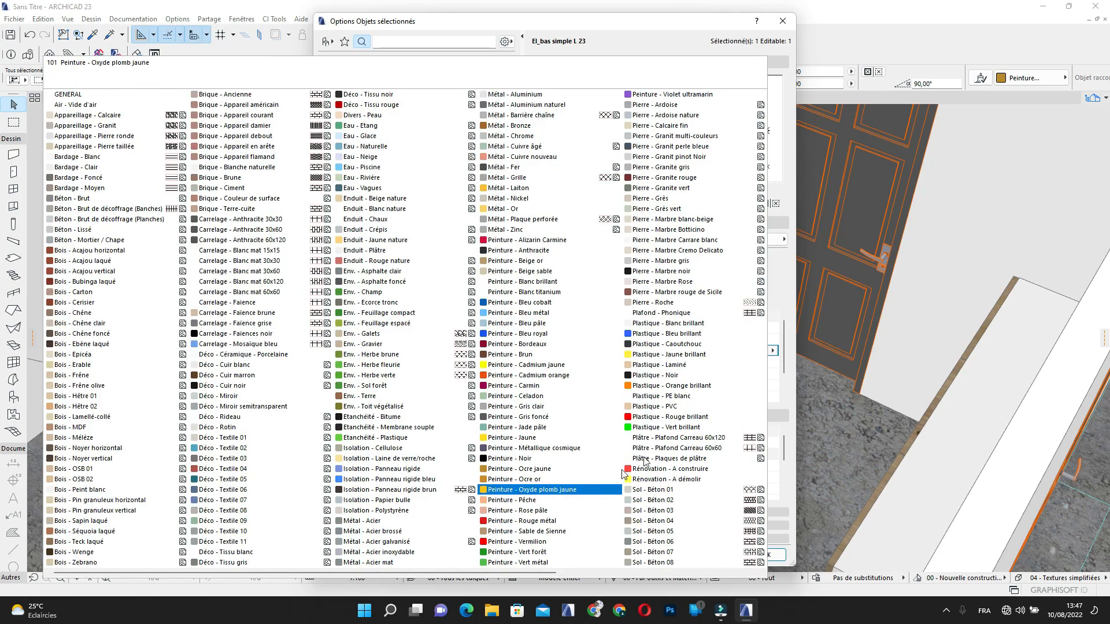
scroll(684, 480, "down", 2)
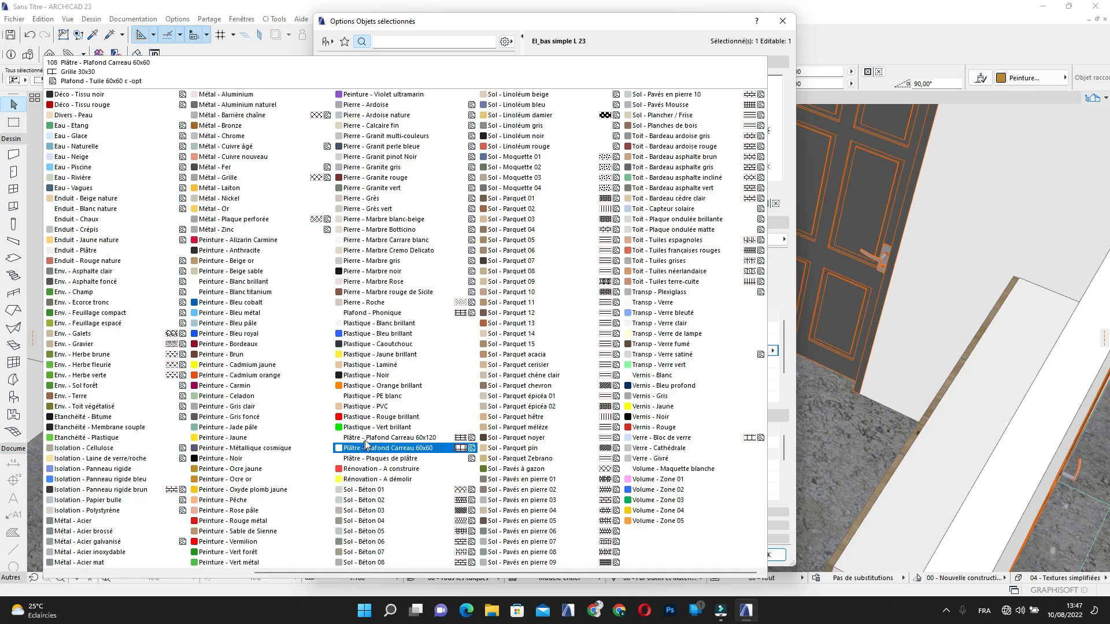
left_click(382, 261)
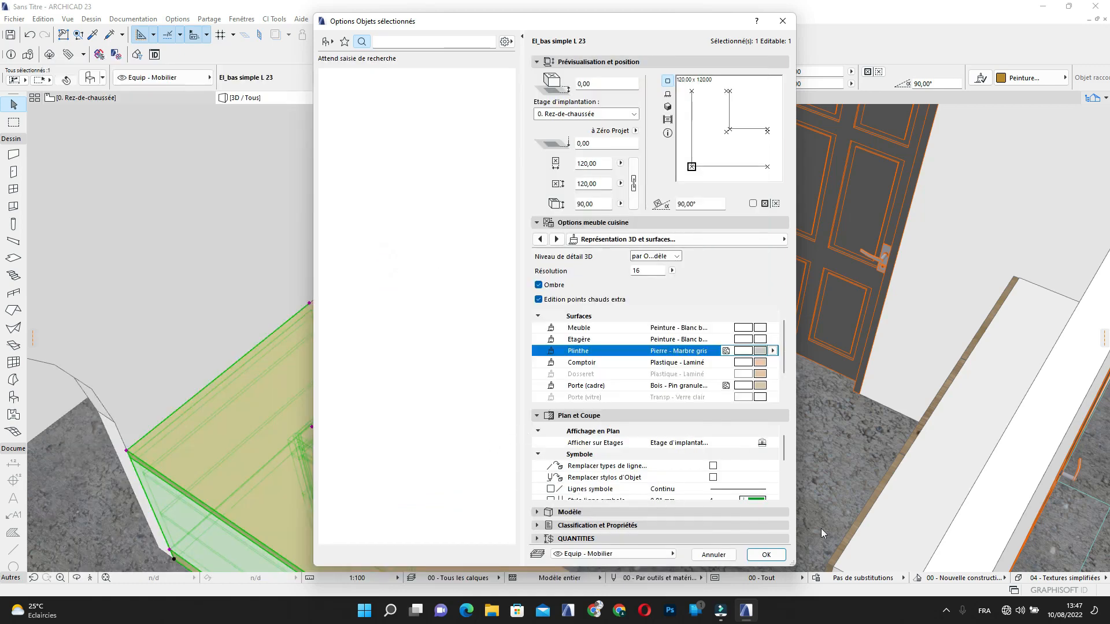
left_click(767, 554)
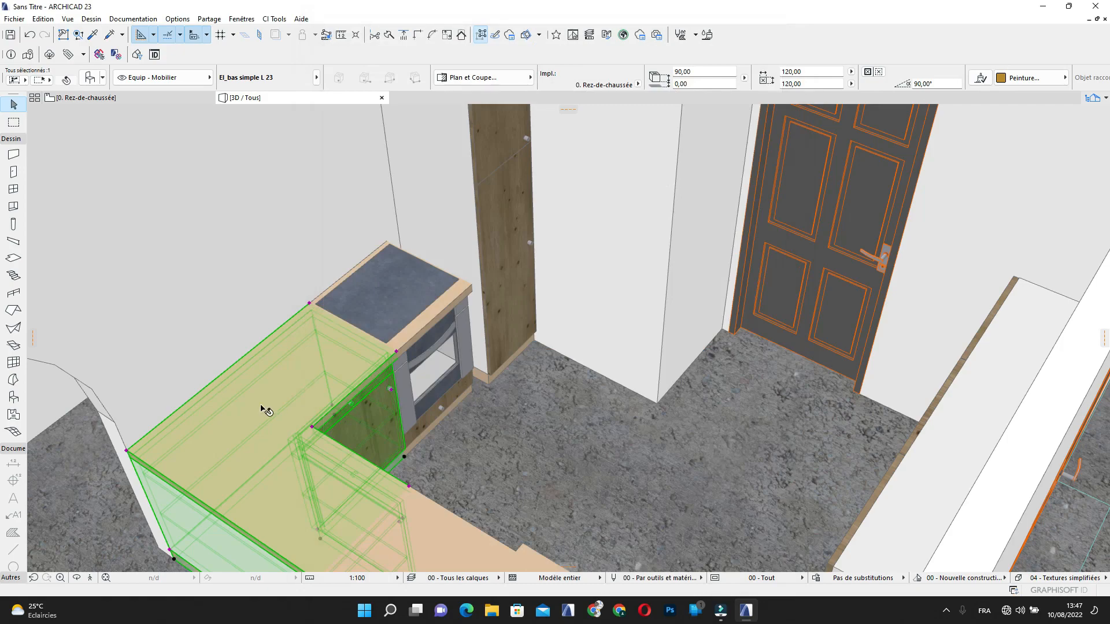
Examine the L-shaped unit's plinth and the neighbouring oven unit up close in the 3D view
scroll(261, 405, "down", 1)
scroll(261, 405, "up", 1)
key("Escape")
middle_click_drag(261, 405, 2, 397)
middle_click_drag(384, 399, 325, 398, "shift")
scroll(324, 396, "up", 6)
scroll(344, 377, "down", 4)
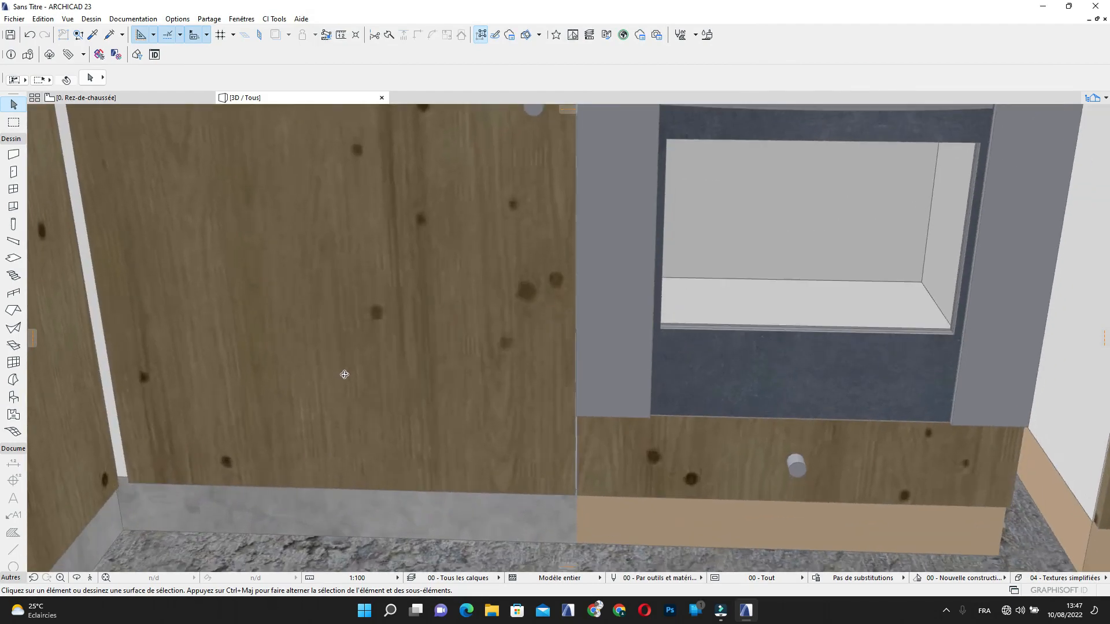
scroll(344, 377, "up", 8)
scroll(344, 377, "down", 8)
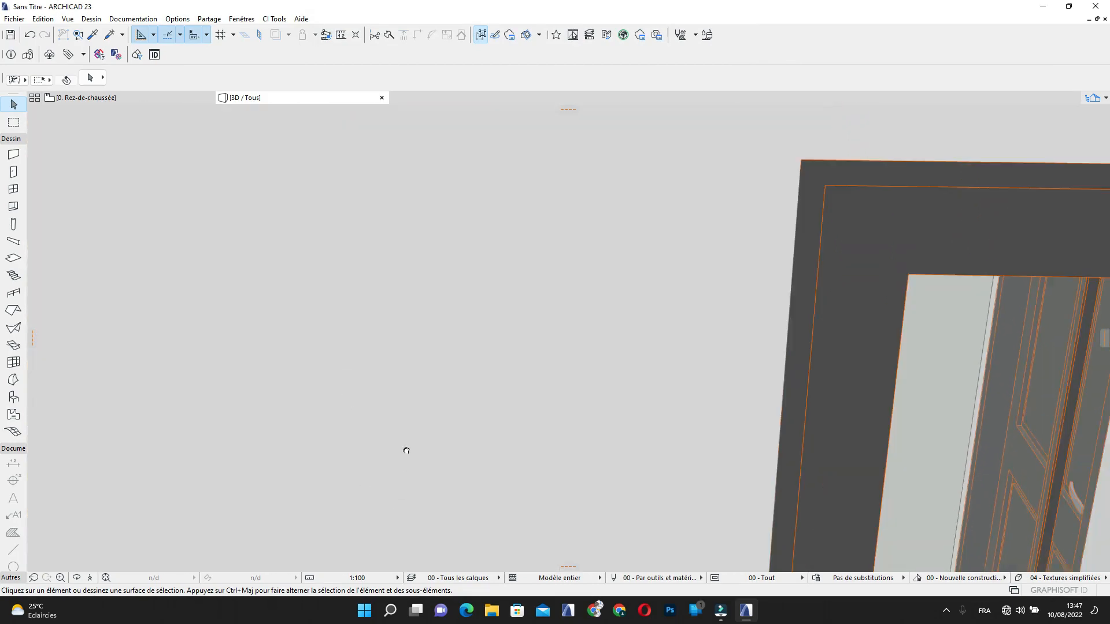
Select both counter units and the oven unit together in 3D and set their Meuble surface to Peinture - Blanc brillant
scroll(445, 330, "down", 3)
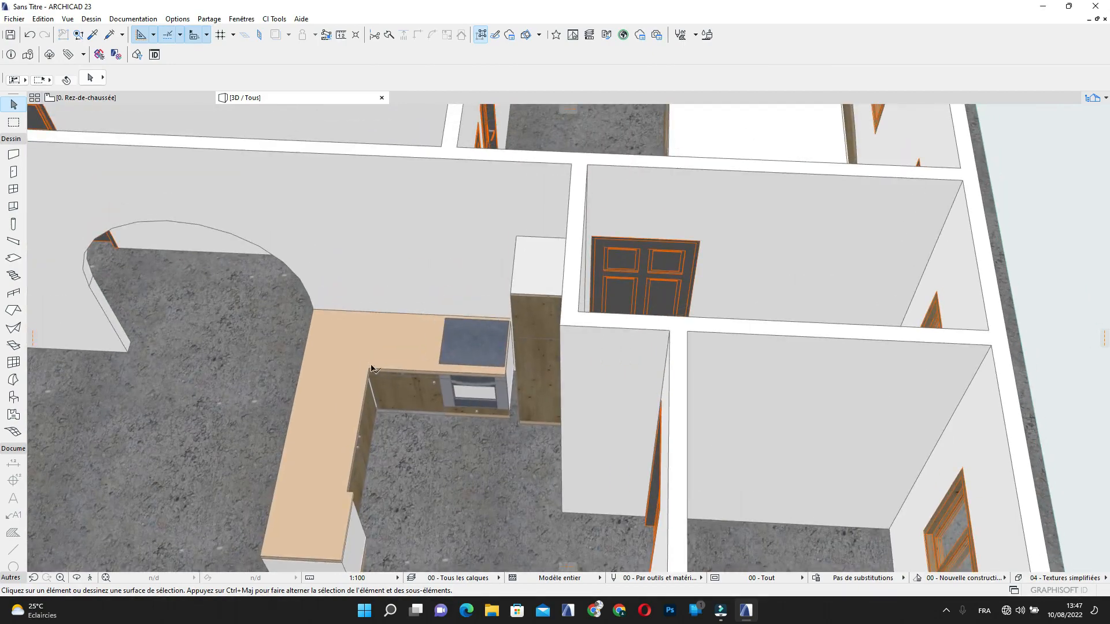
left_click(359, 370)
left_click(317, 505, "shift")
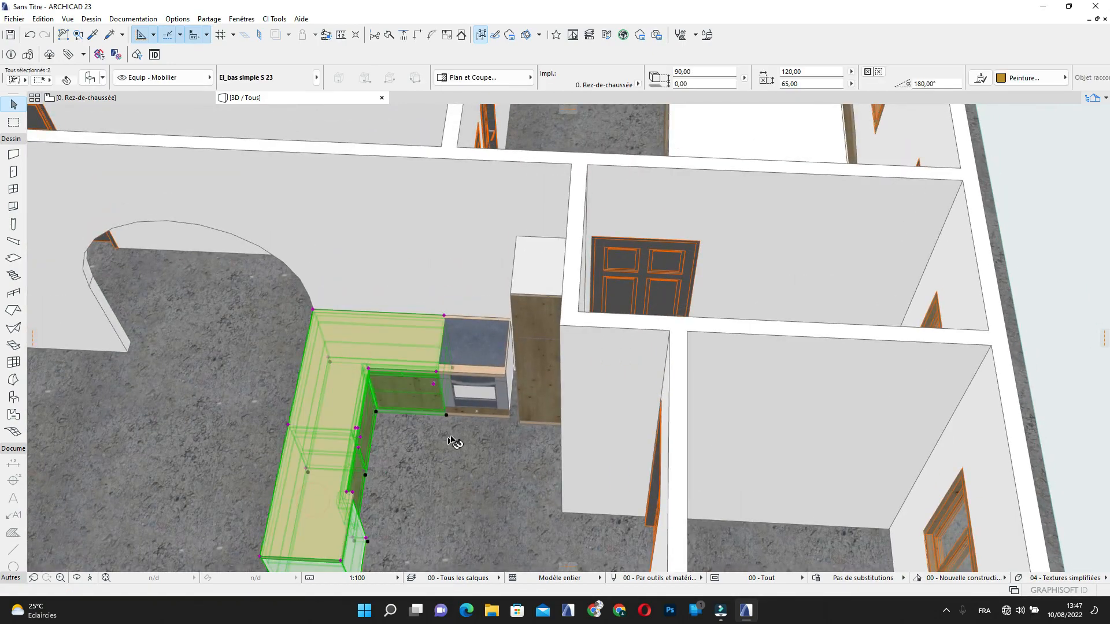
left_click(484, 372, "shift")
middle_click_drag(484, 371, 341, 520, "shift")
middle_click_drag(386, 442, 420, 375, "shift")
left_click(91, 77)
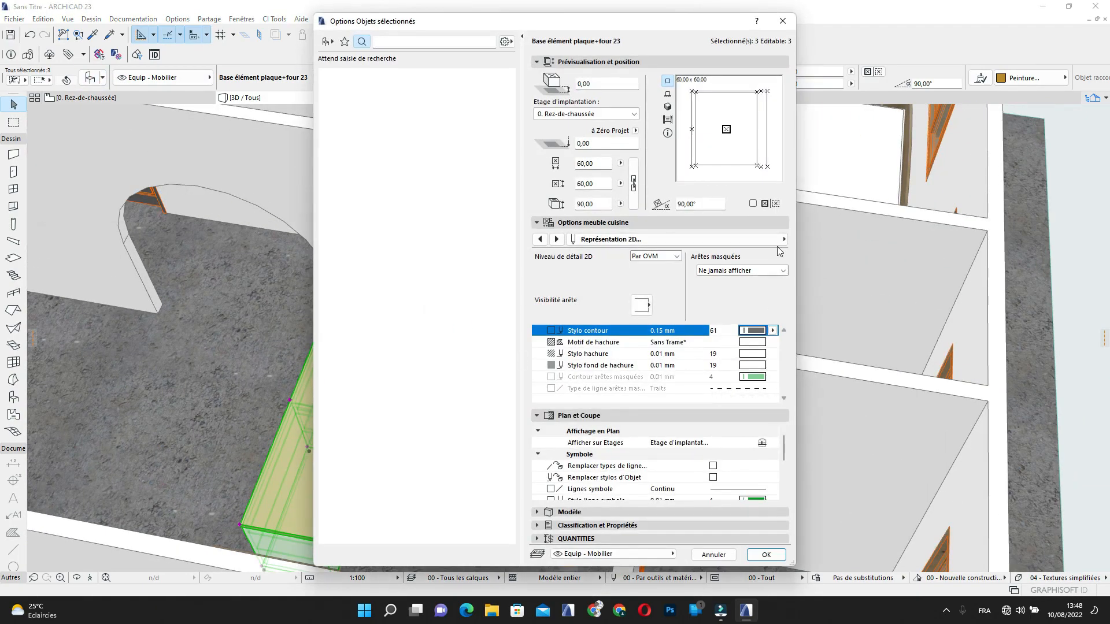
left_click(782, 239)
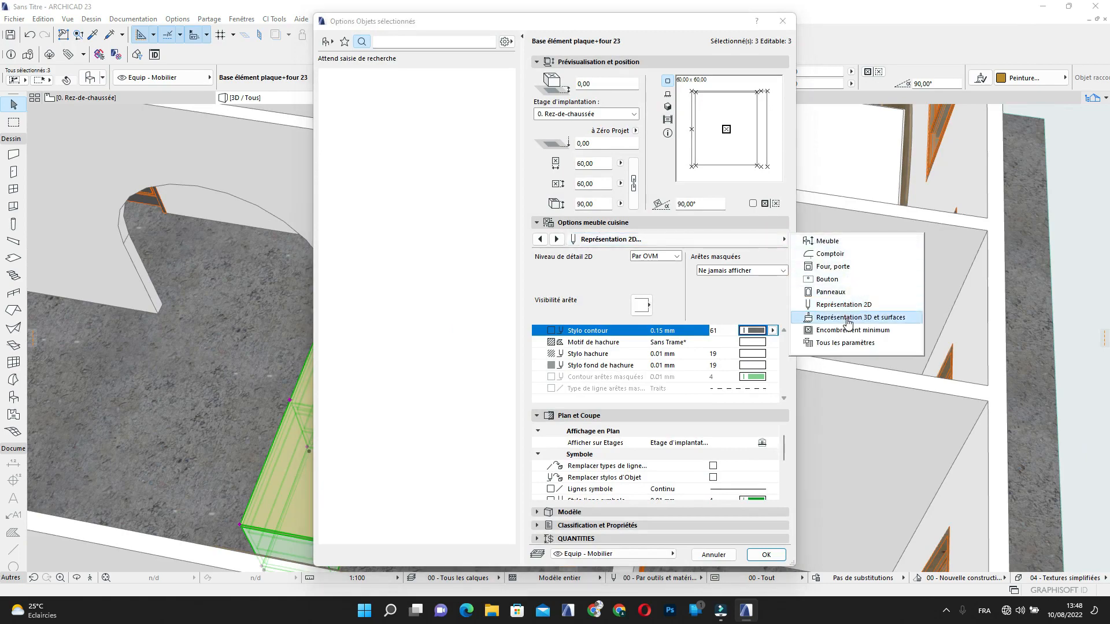
left_click(849, 322)
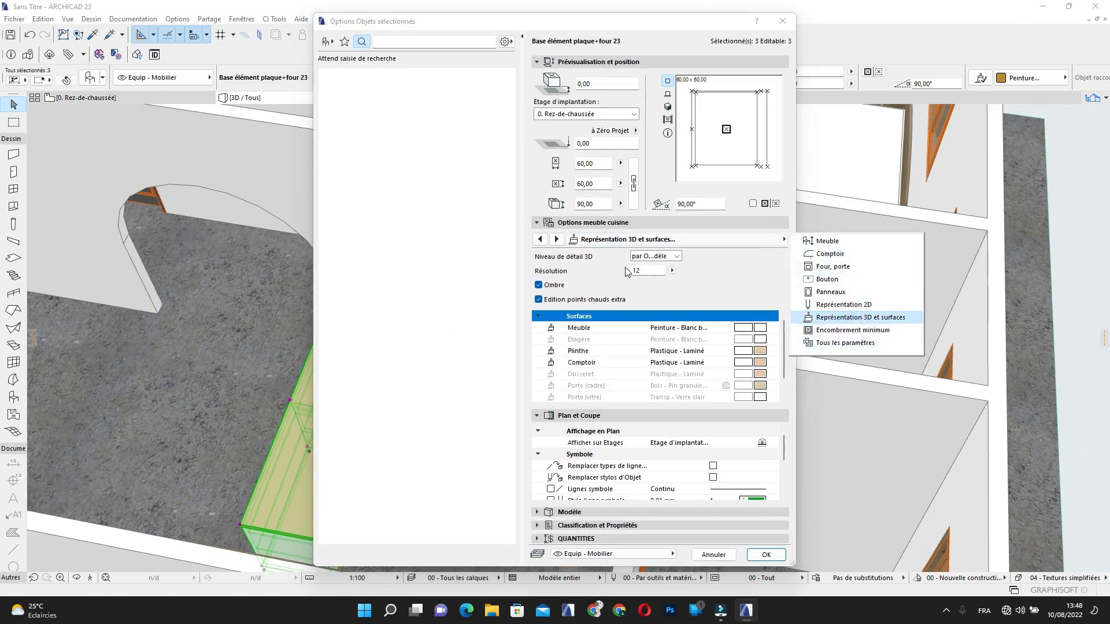
left_click(759, 329)
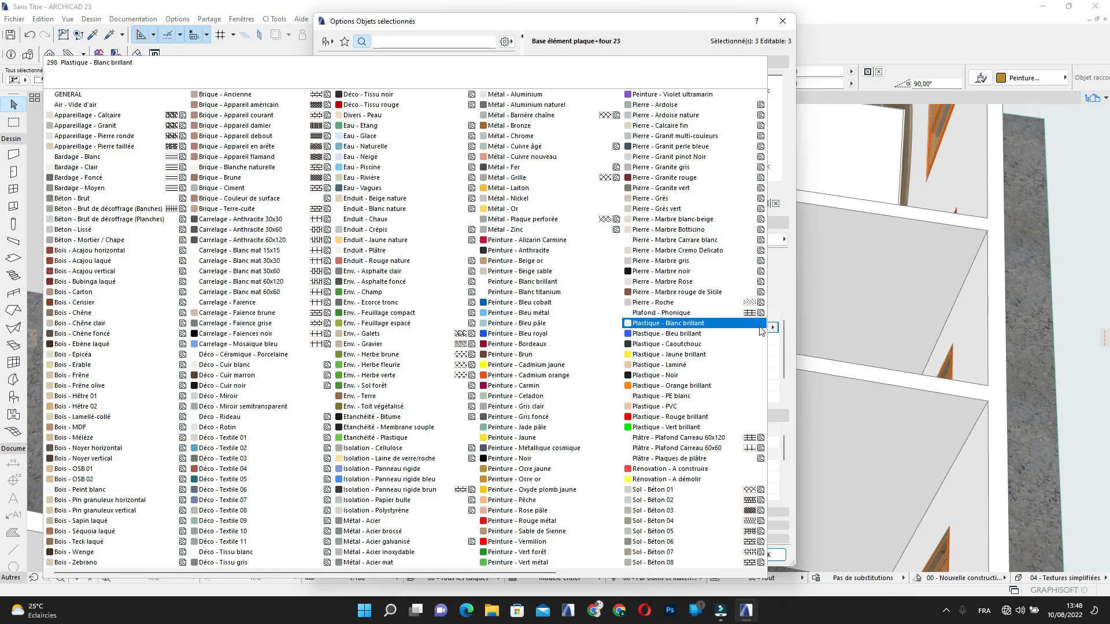
left_click(552, 292)
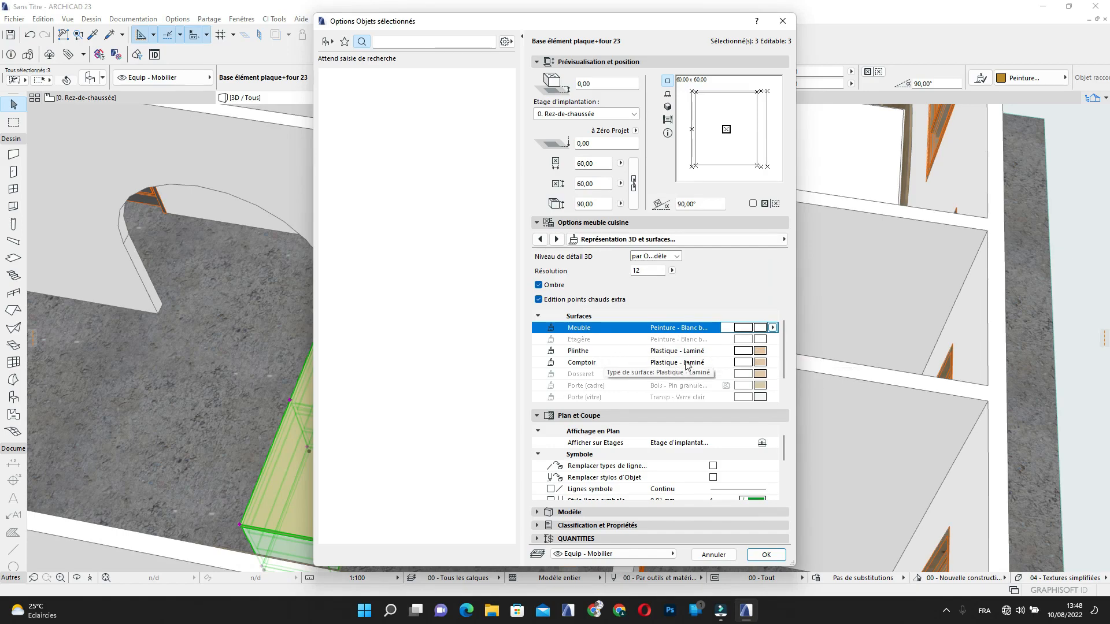
Set the Comptoir and Plinthe surfaces of the three selected kitchen units to Pierre - Granite gris and apply the settings
left_click(759, 364)
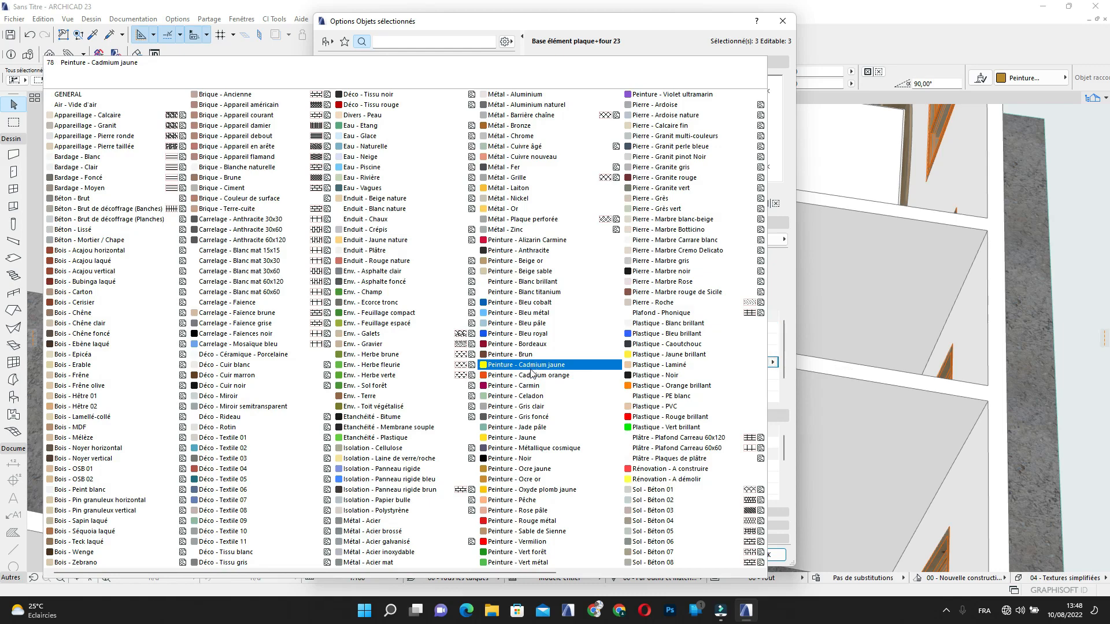
scroll(576, 382, "down", 2)
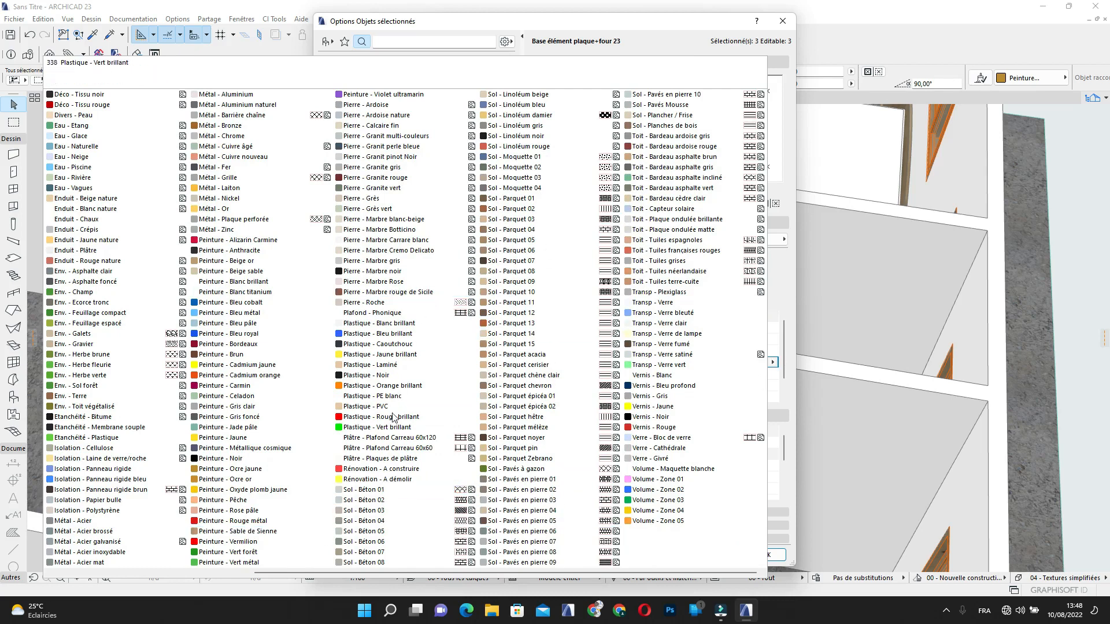
left_click(375, 167)
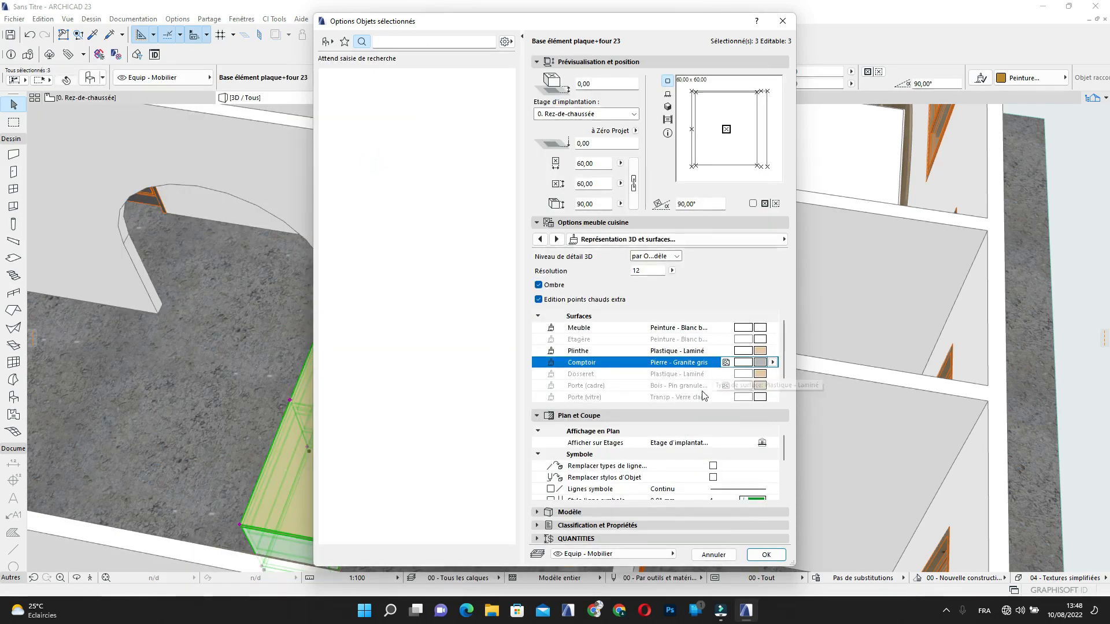
left_click(762, 354)
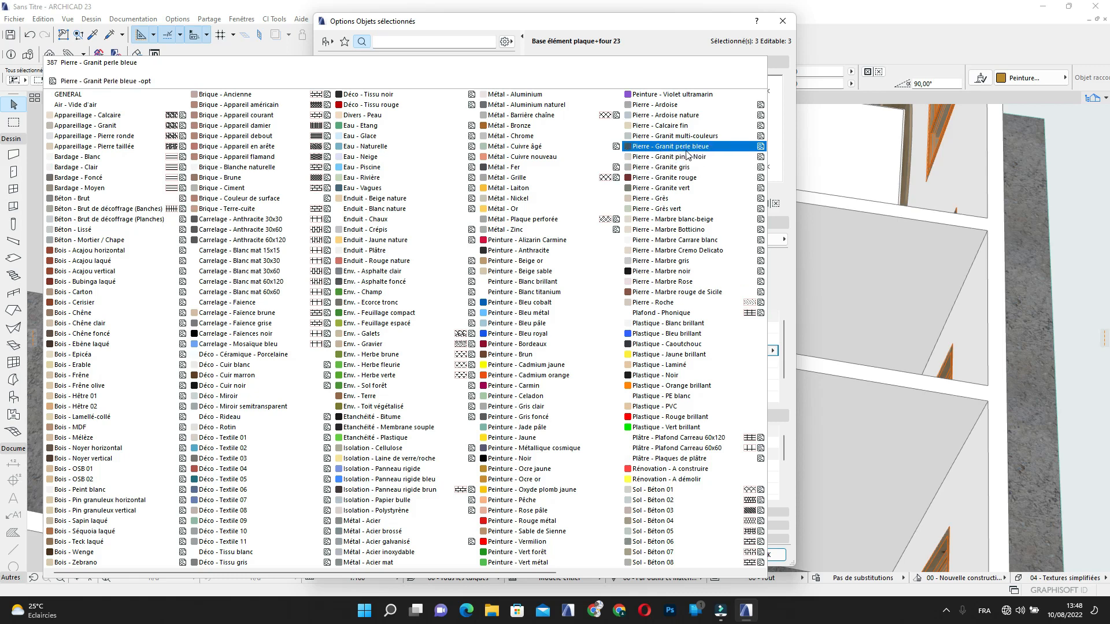
left_click(682, 167)
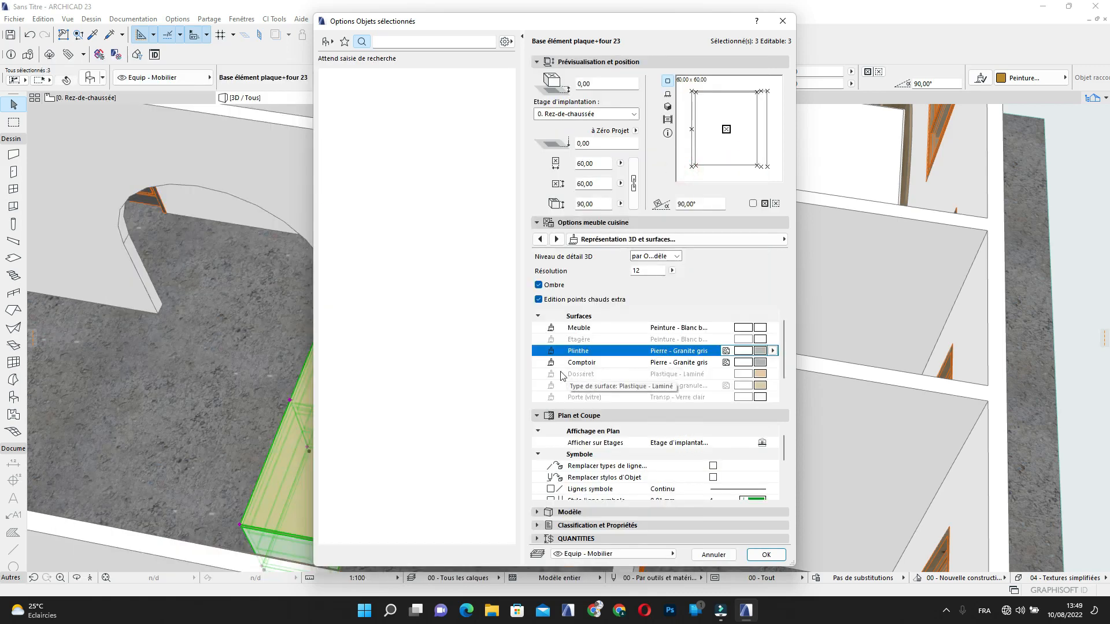
left_click(760, 376)
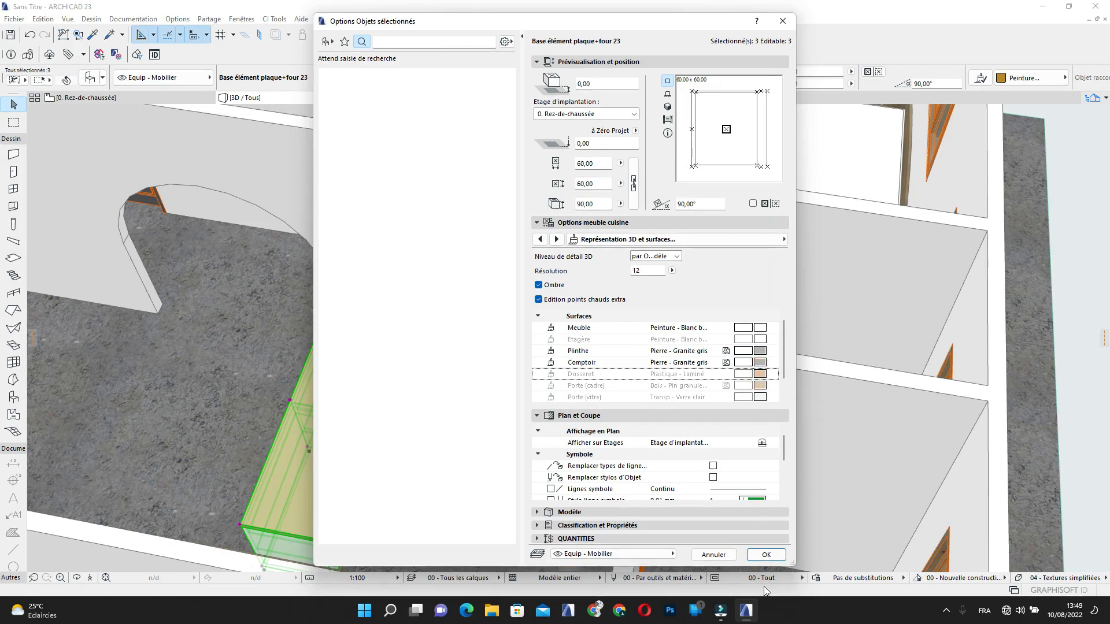
scroll(749, 457, "down", 5)
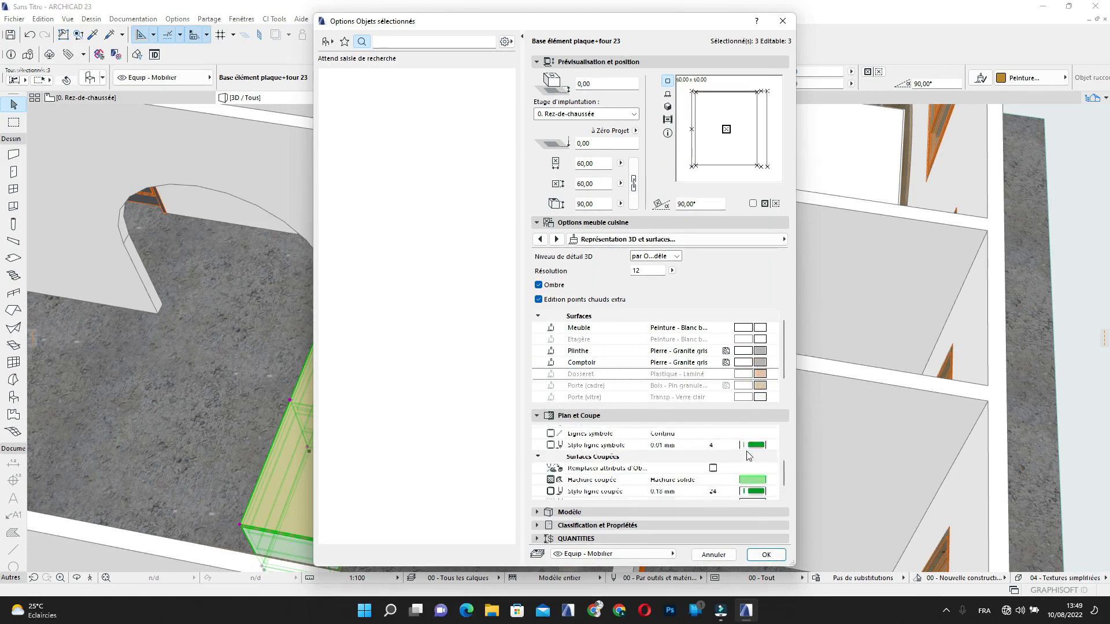
left_click(756, 555)
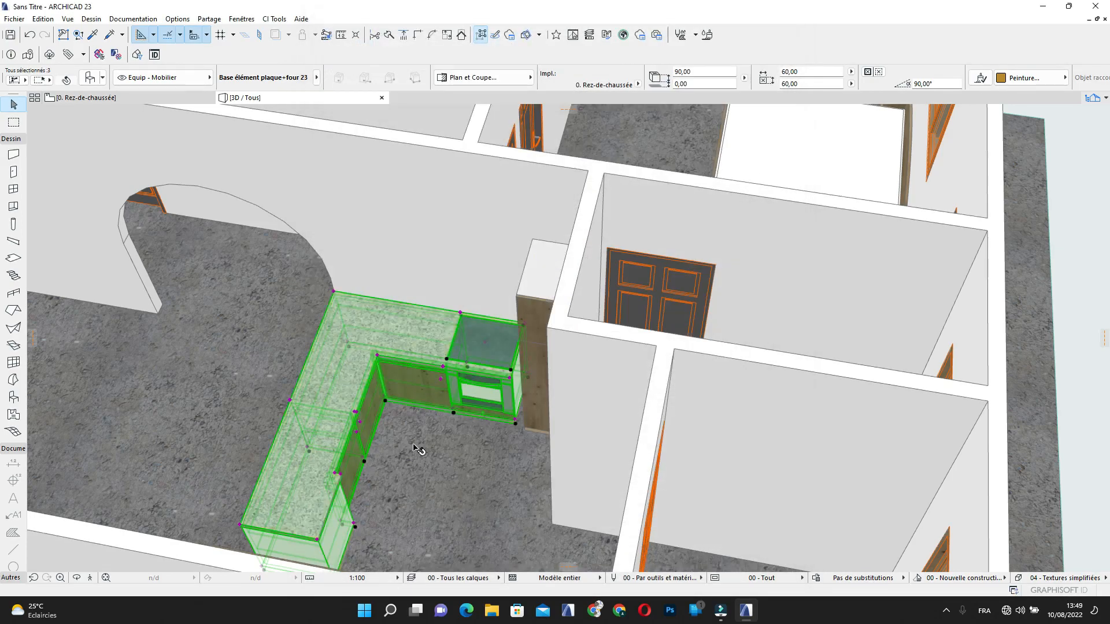
Deselect the kitchen units and examine their granite countertop and plinth from several sides in the 3D view
key("Escape")
scroll(365, 429, "up", 2)
middle_click_drag(374, 439, 727, 385)
middle_click_drag(404, 453, 599, 446, "shift")
scroll(679, 451, "up", 3)
middle_click_drag(656, 334, 708, 243)
scroll(604, 439, "down", 2)
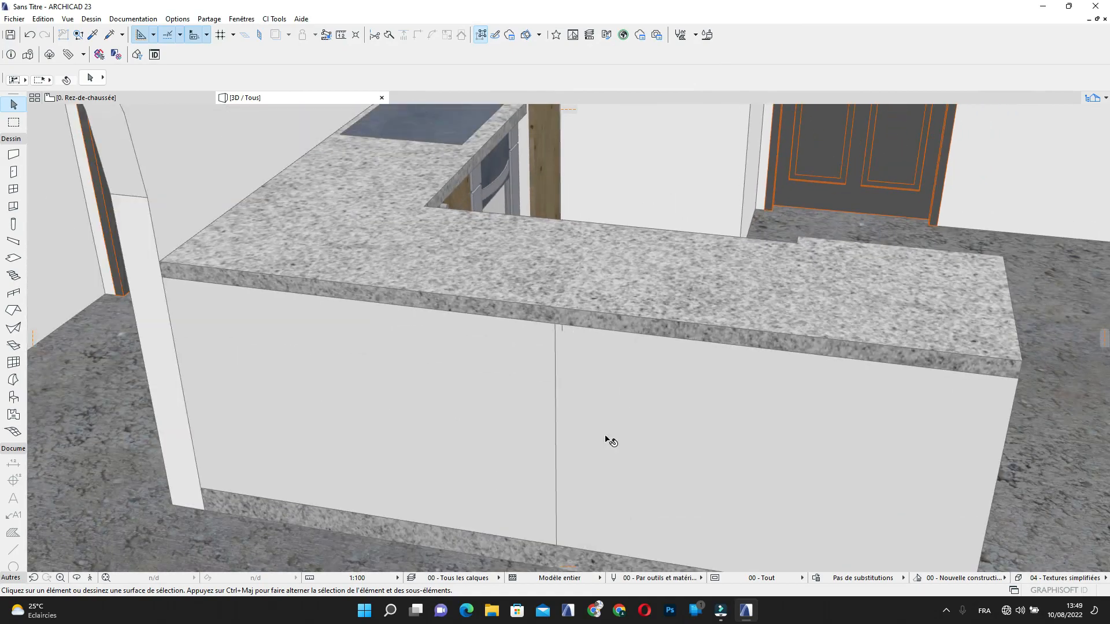
middle_click_drag(604, 439, 585, 428)
middle_click_drag(763, 318, 779, 395)
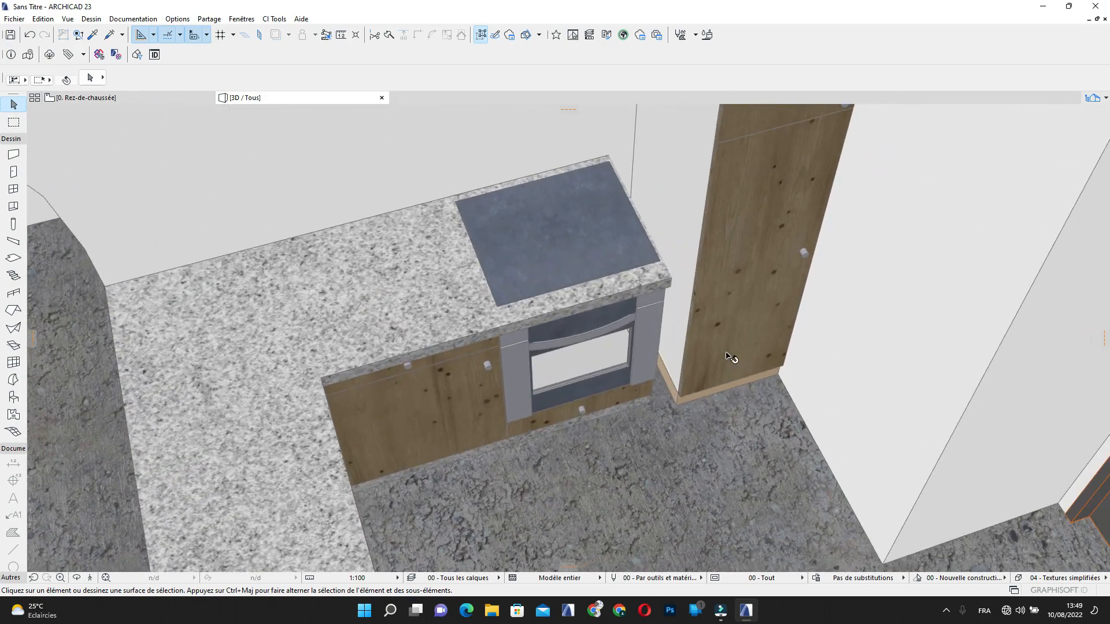
Open the settings of the El_haut simple 1D 23 tall cabinet and review the available door styles (Style porte)
middle_click_drag(729, 358, 607, 484, "shift")
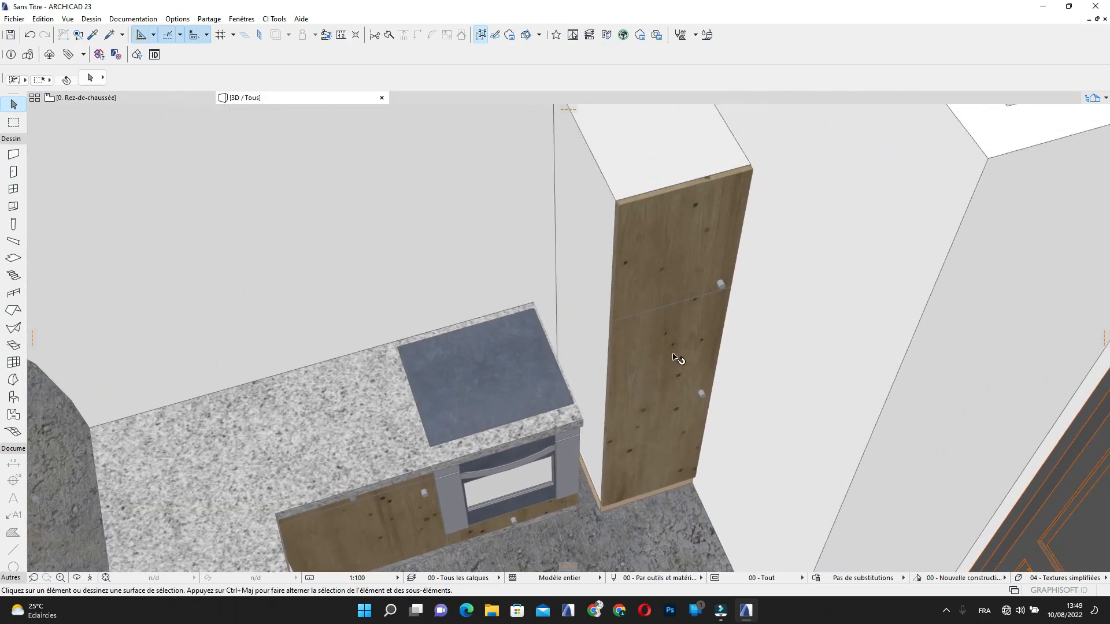
left_click(646, 330)
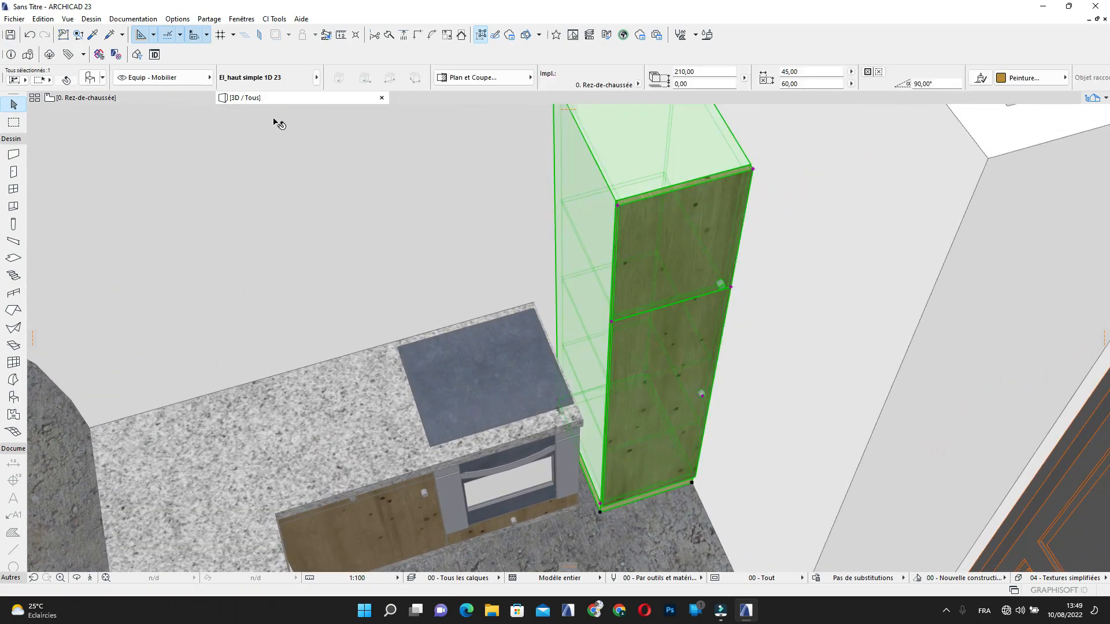
left_click(89, 77)
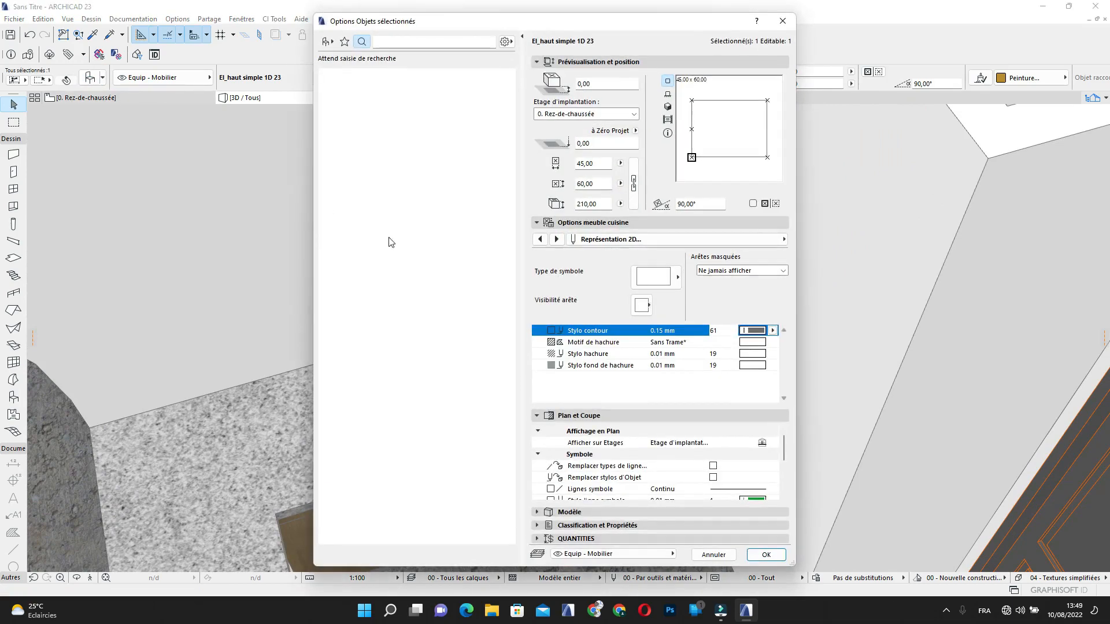
left_click(769, 239)
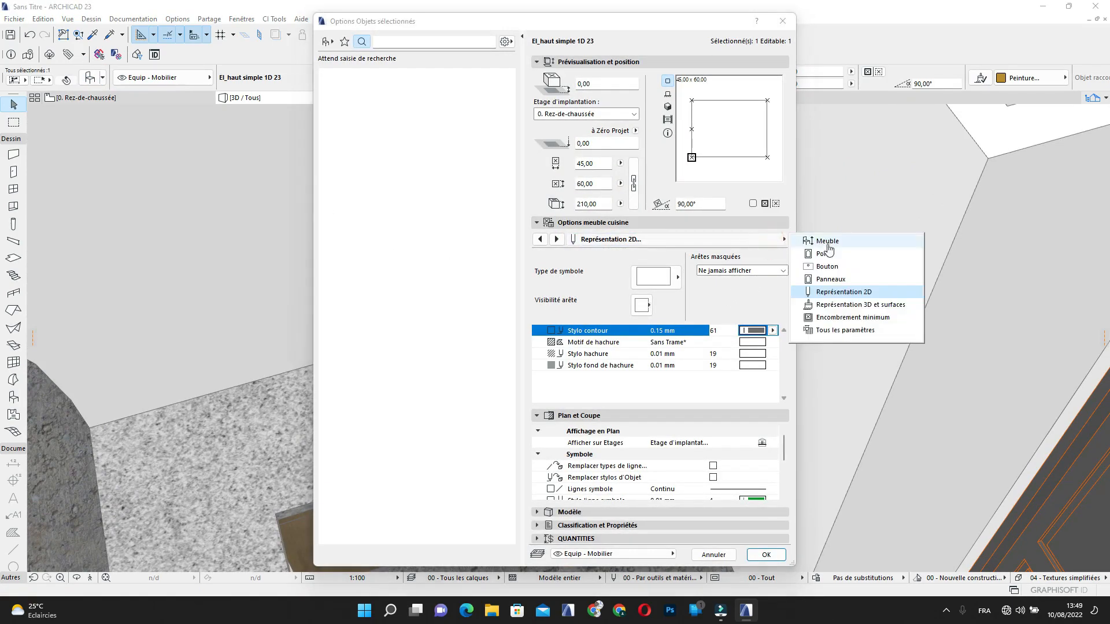
left_click(832, 254)
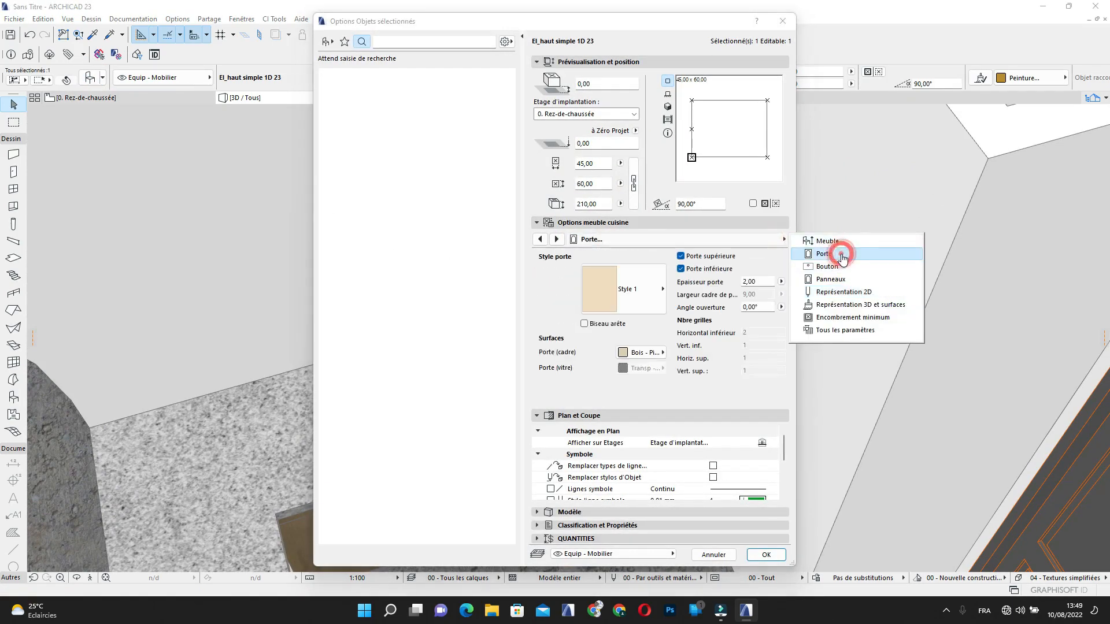
left_click(660, 300)
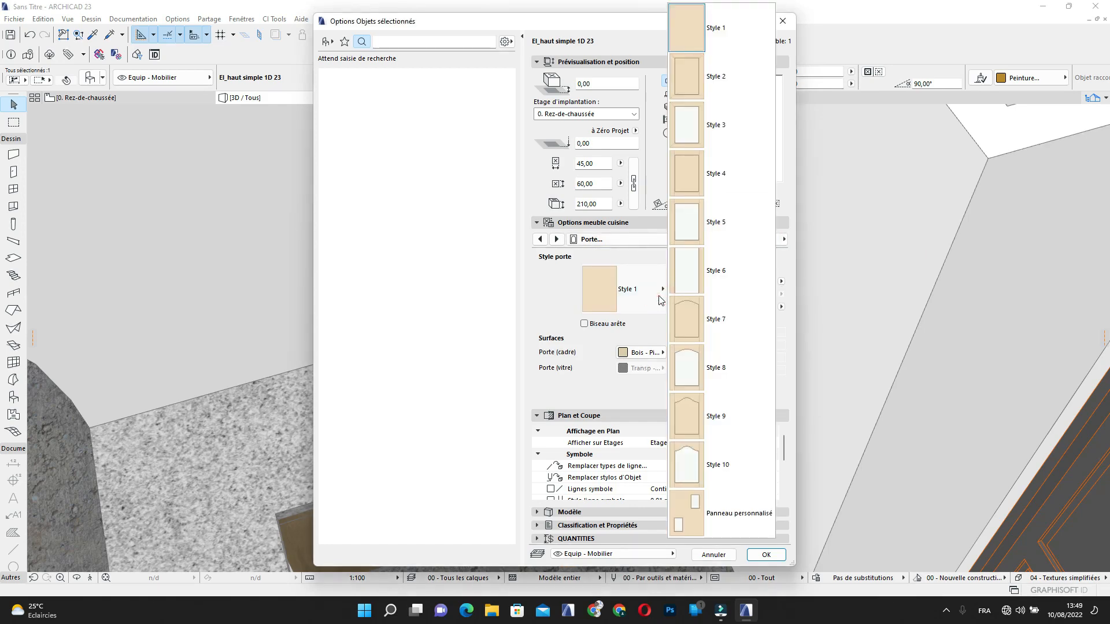
left_click(659, 300)
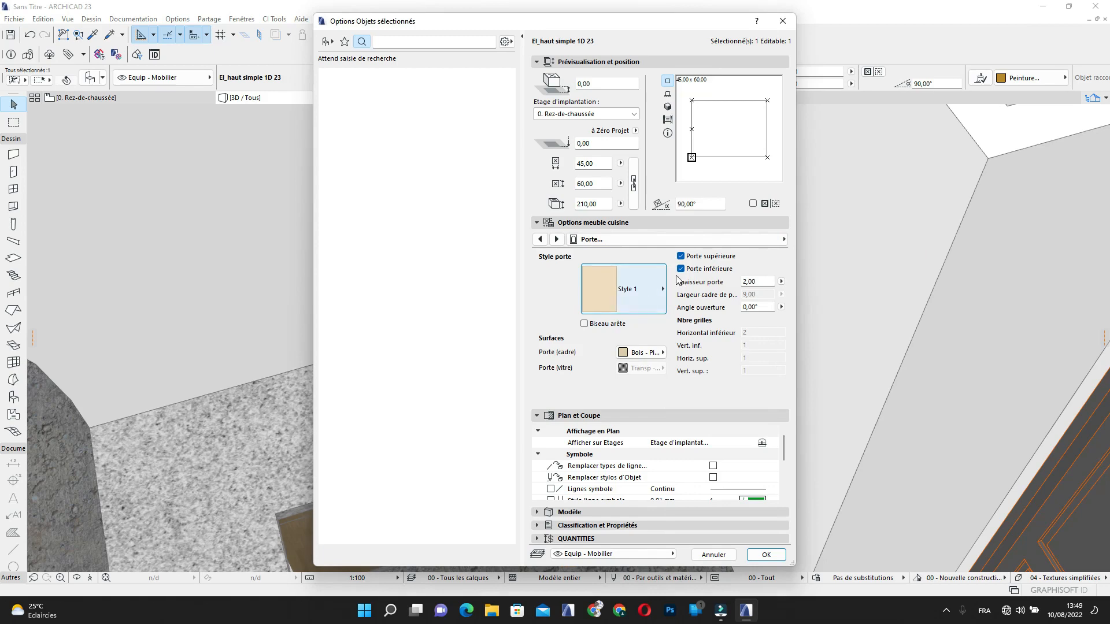
left_click(655, 300)
left_click(655, 301)
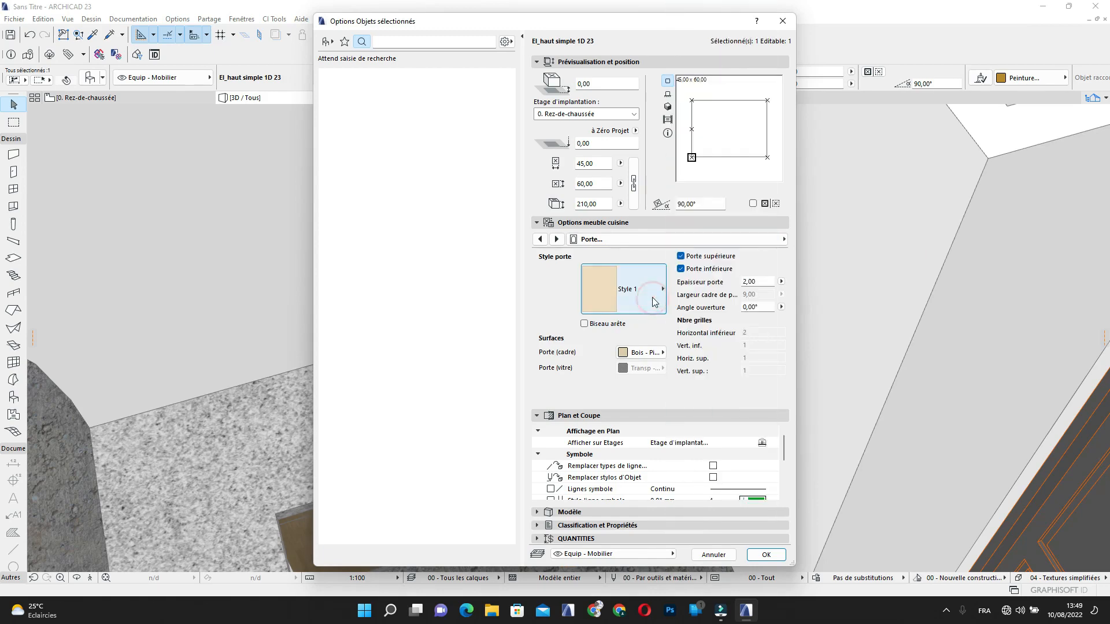
Set the tall cabinet's plinth (Plinthe) surface to Peinture - Vermilion
left_click(775, 241)
left_click(804, 305)
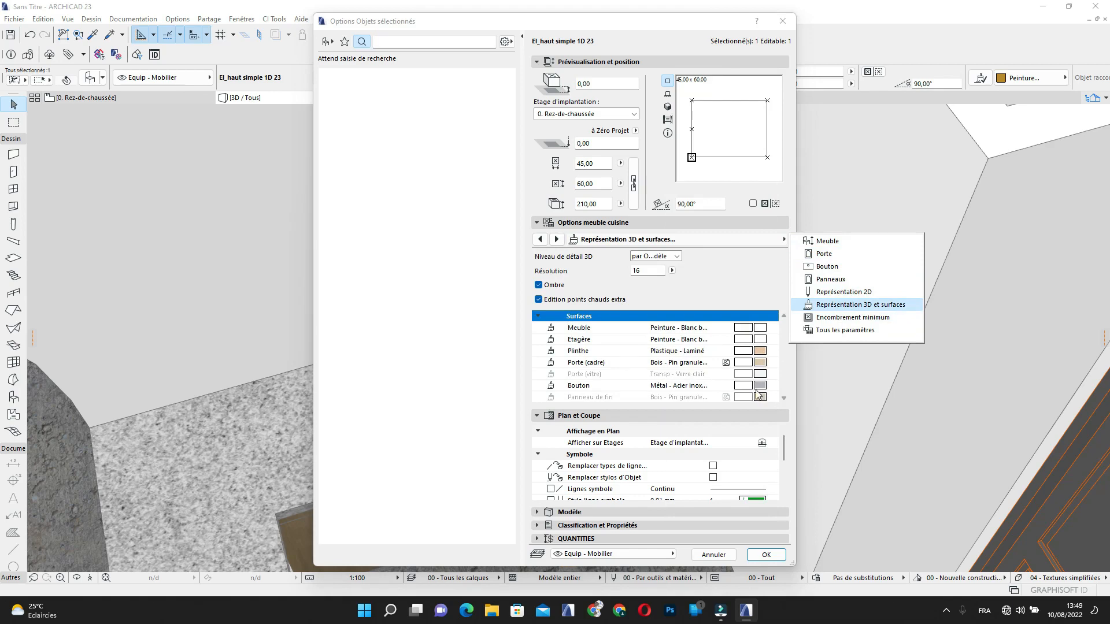
left_click(761, 352)
left_click(760, 352)
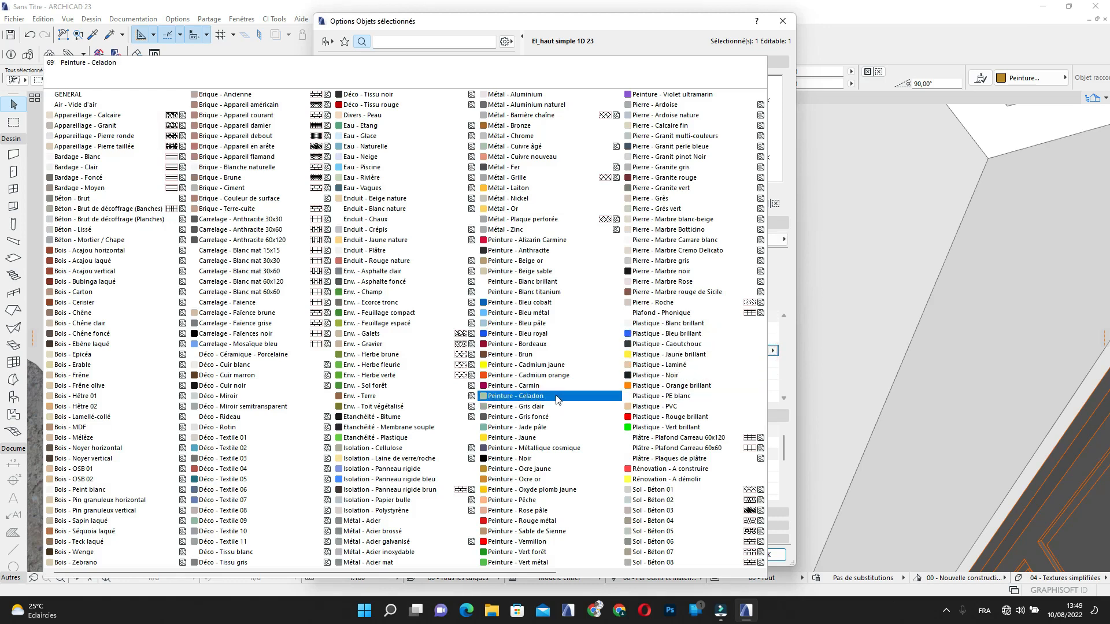
left_click(500, 542)
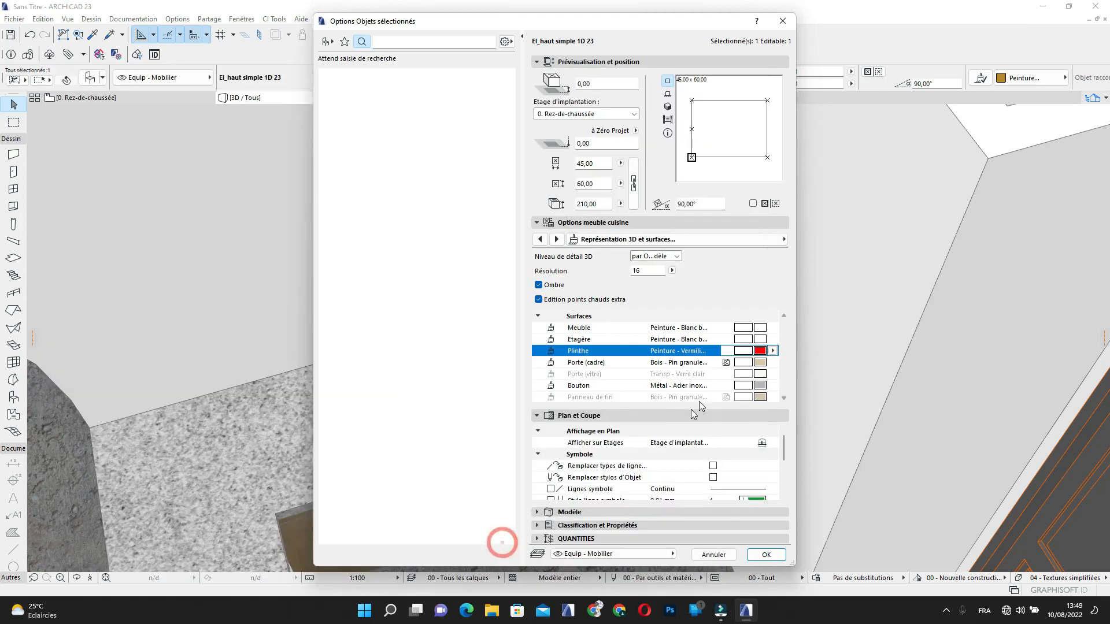
Set the tall cabinet's door frame surface (Porte (cadre)) to Peinture - Vermilion, apply the settings and deselect the cabinet
left_click(759, 362)
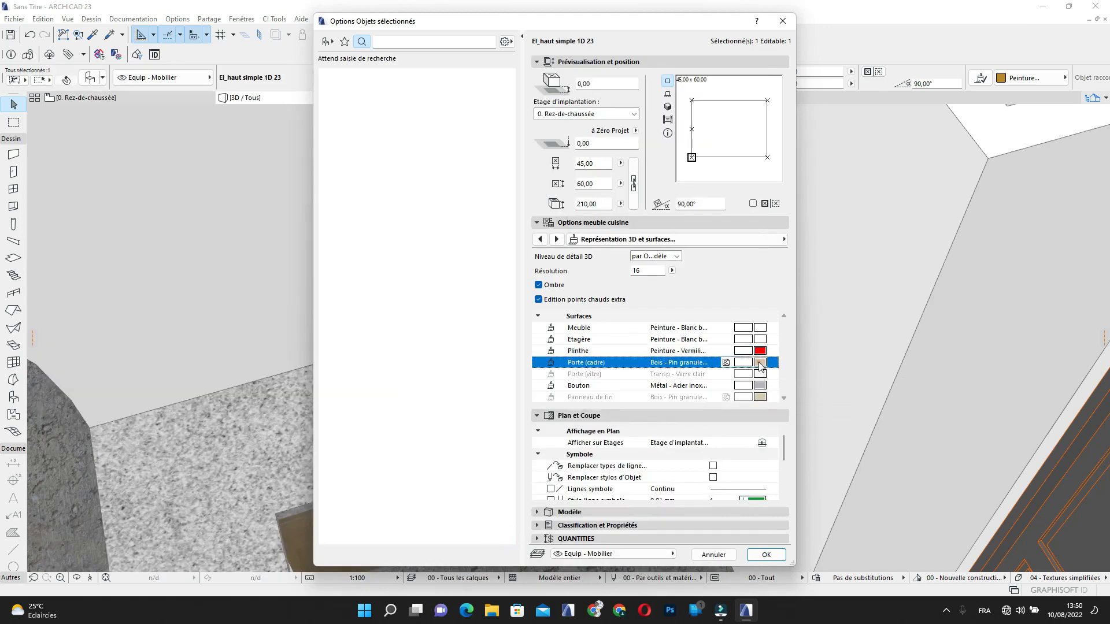
left_click(759, 363)
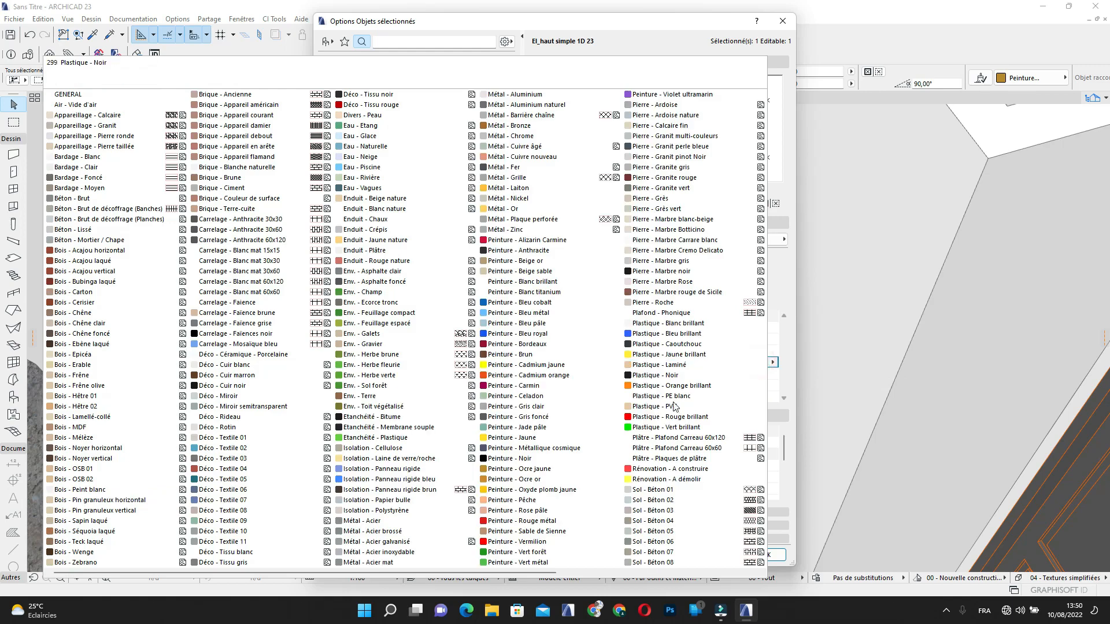
left_click(516, 542)
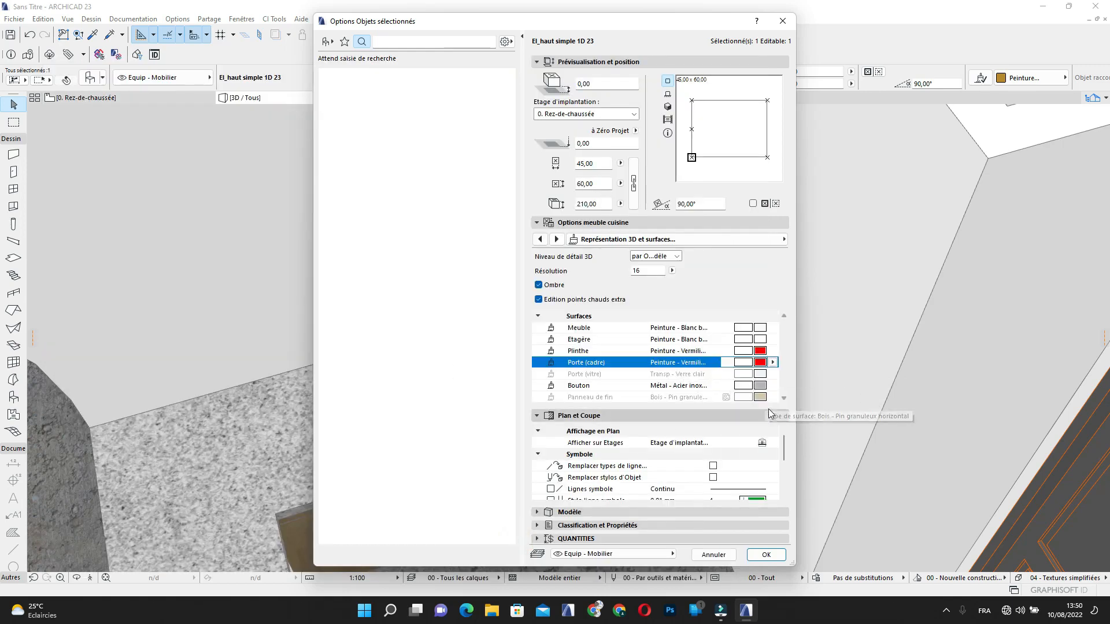
left_click(760, 398)
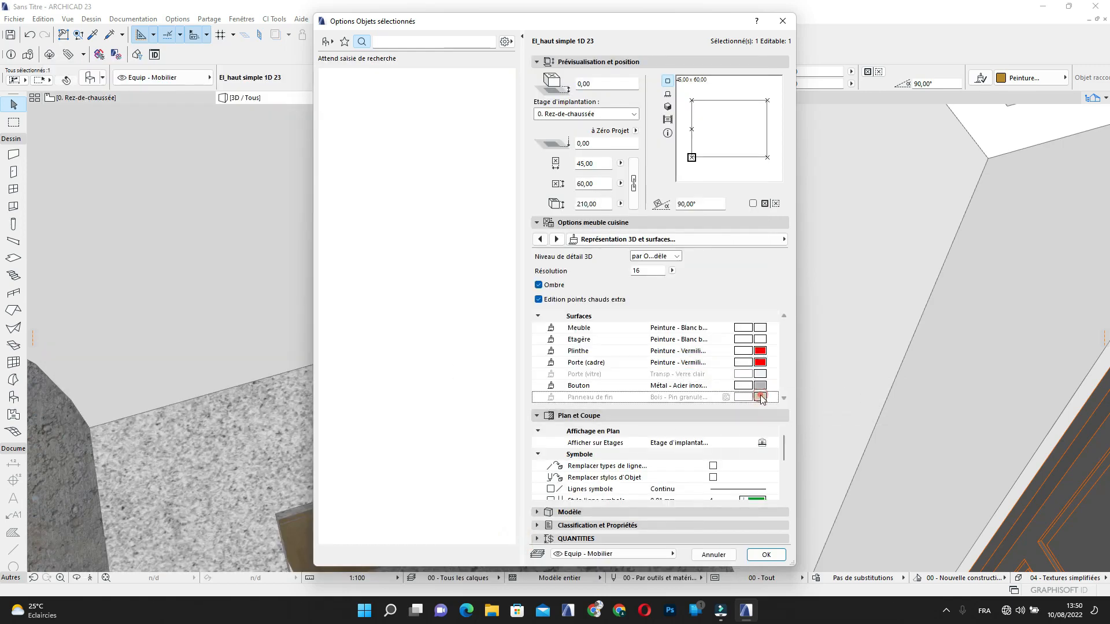
left_click(766, 554)
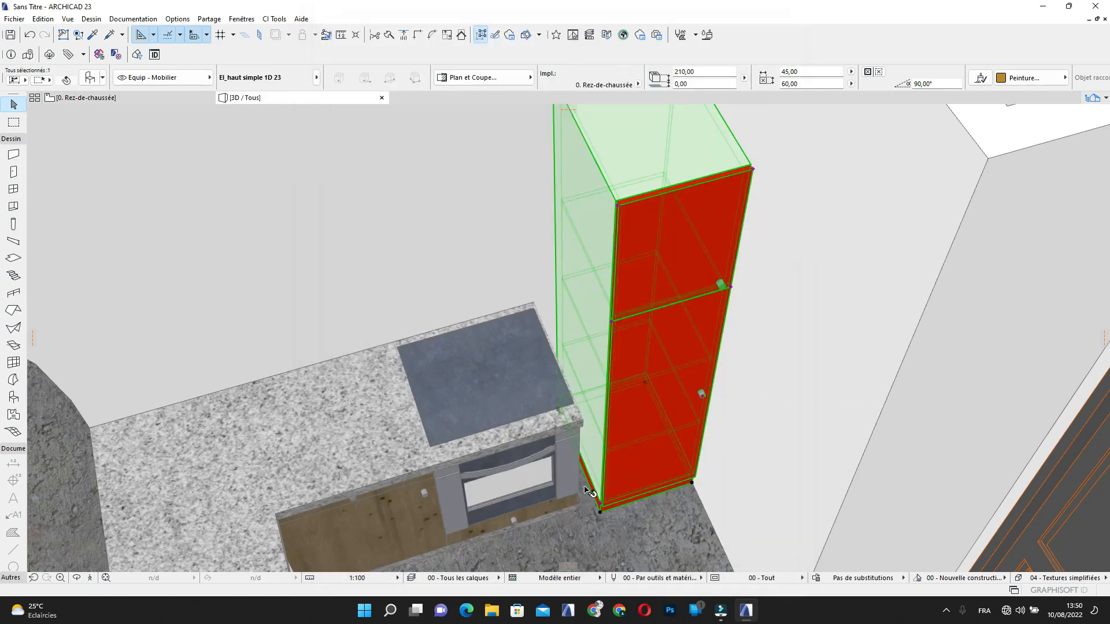
key("Escape")
Copy the tall cabinet in the Rez-de-chaussée plan into the upper-right room with the row of crossed units, against its left wall
middle_click_drag(688, 420, 490, 342, "shift")
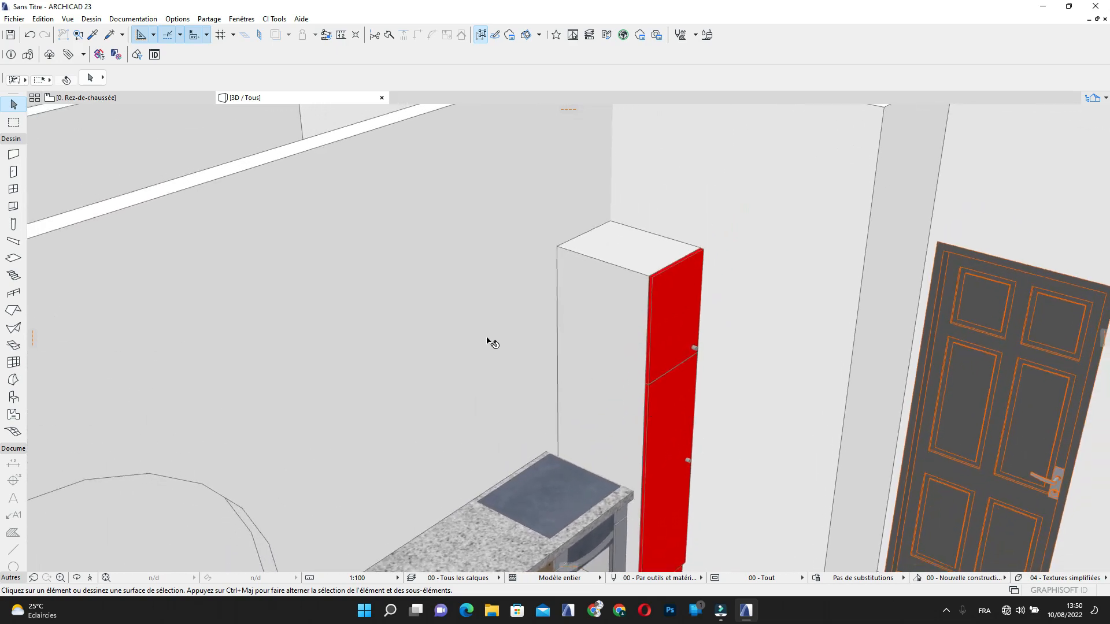
left_click(125, 95)
scroll(555, 285, "down", 8)
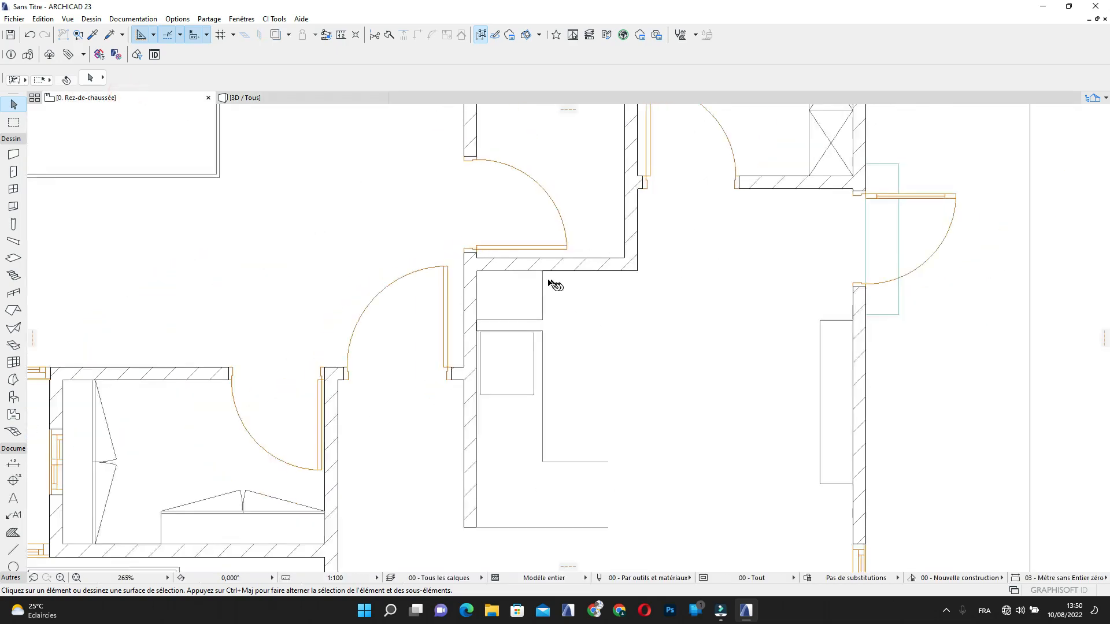
scroll(529, 433, "up", 1)
left_click(479, 446)
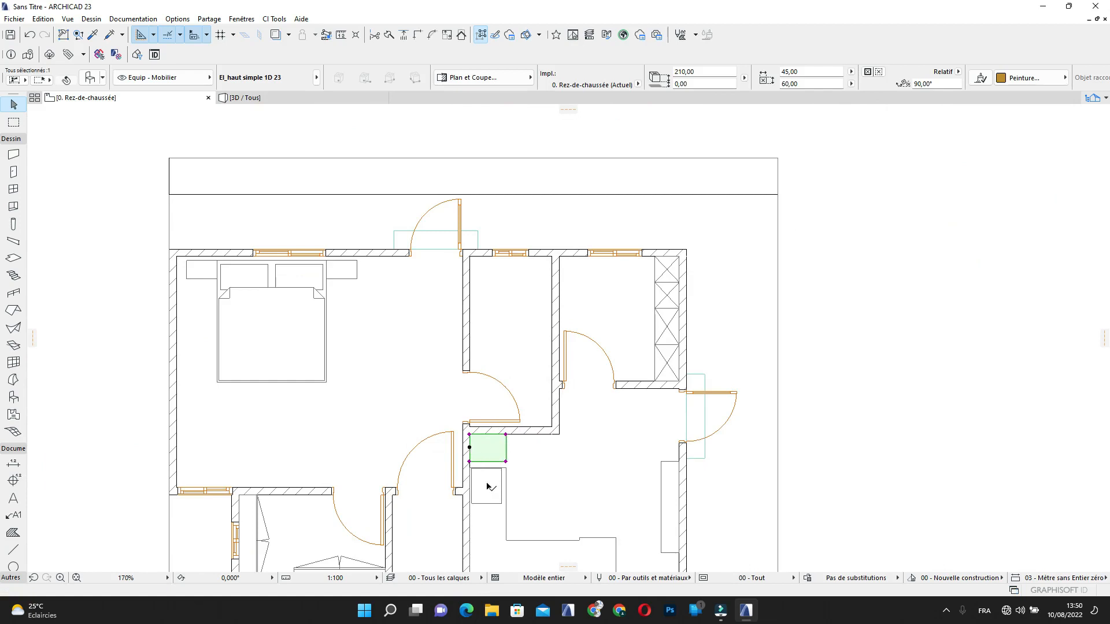
left_click(469, 448)
key("ctrl")
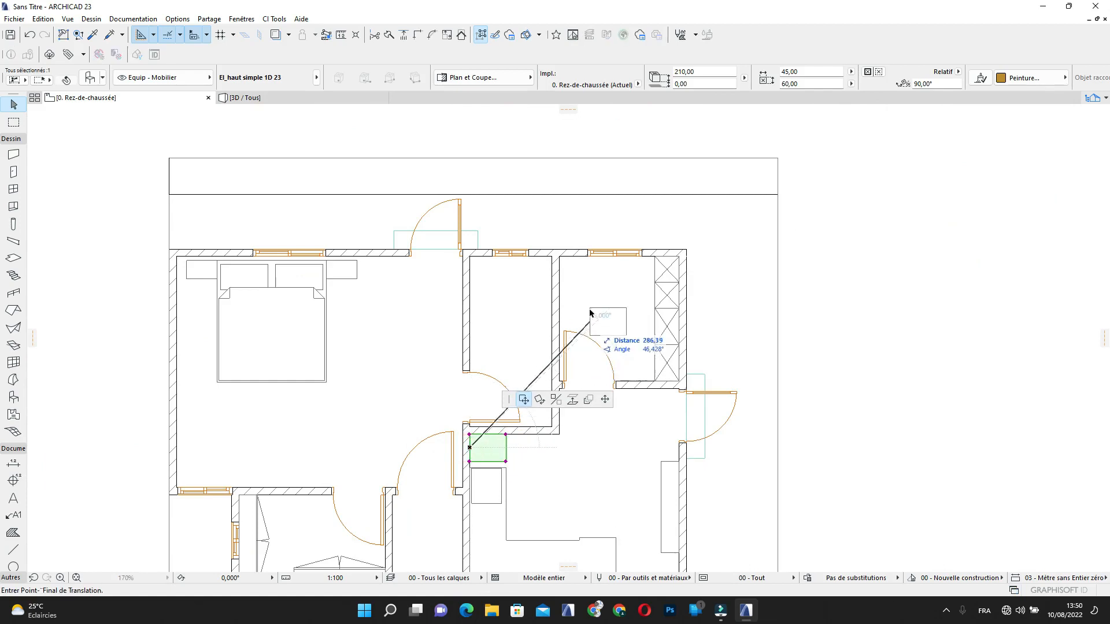
left_click(562, 280)
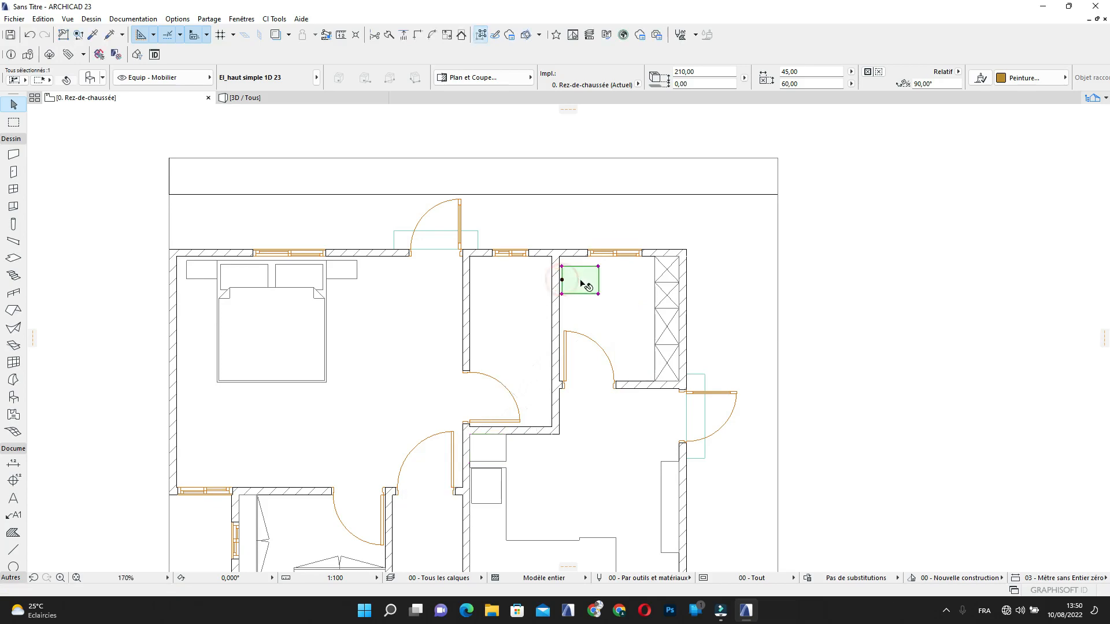
Replace the copied cabinet's object type with Elément simple avec trois portes 23 from the Eléments de cuisine 23 library folder
key("ctrl+t")
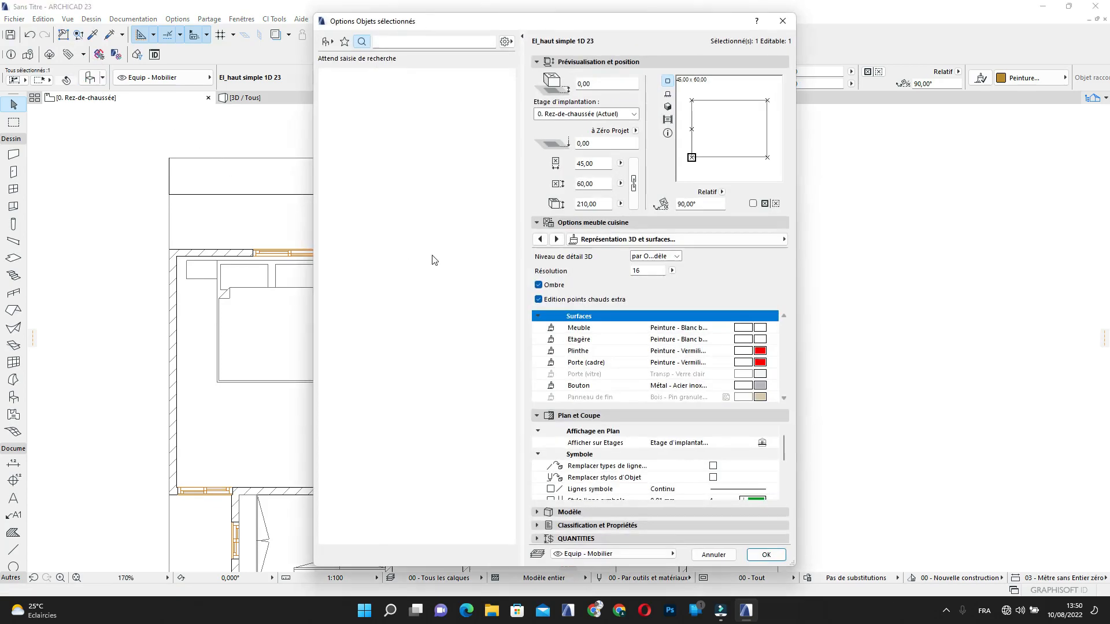
left_click(331, 40)
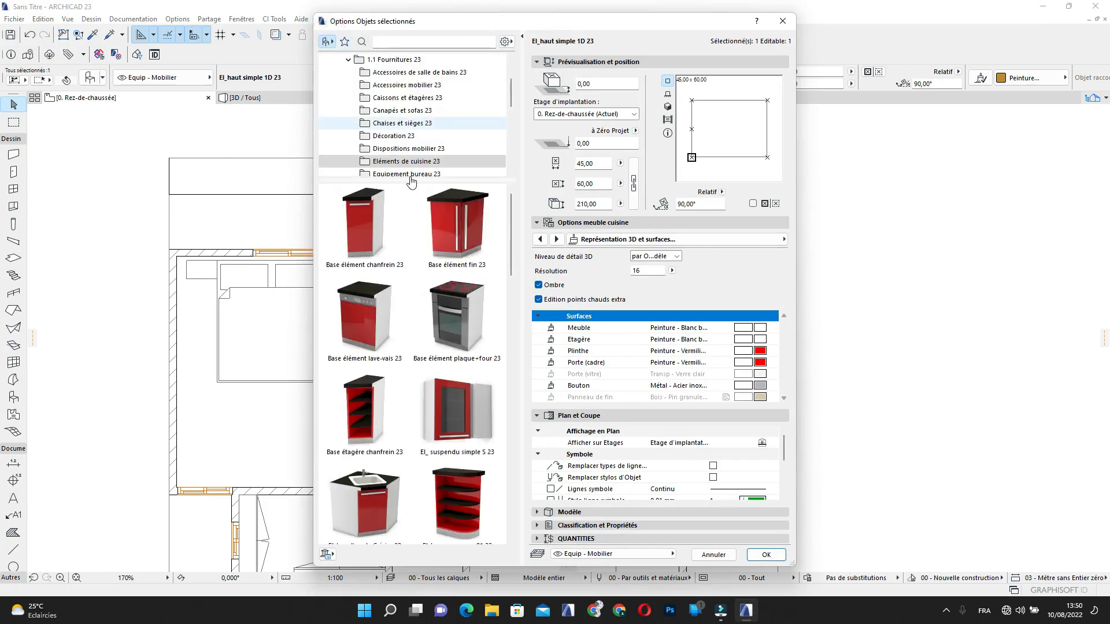
scroll(441, 348, "down", 10)
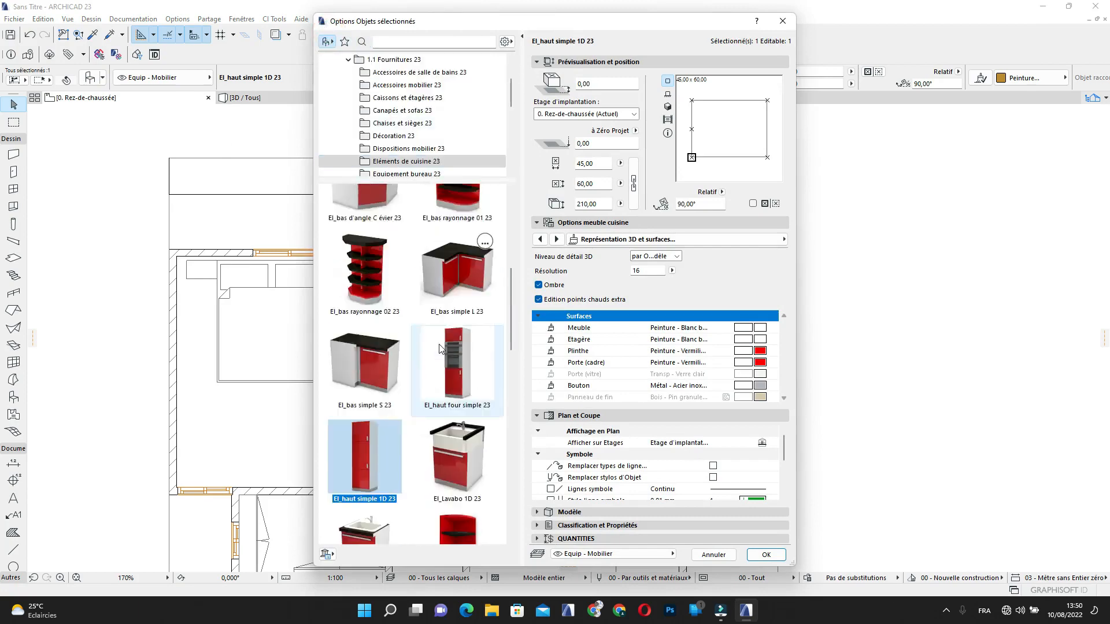
scroll(441, 347, "down", 3)
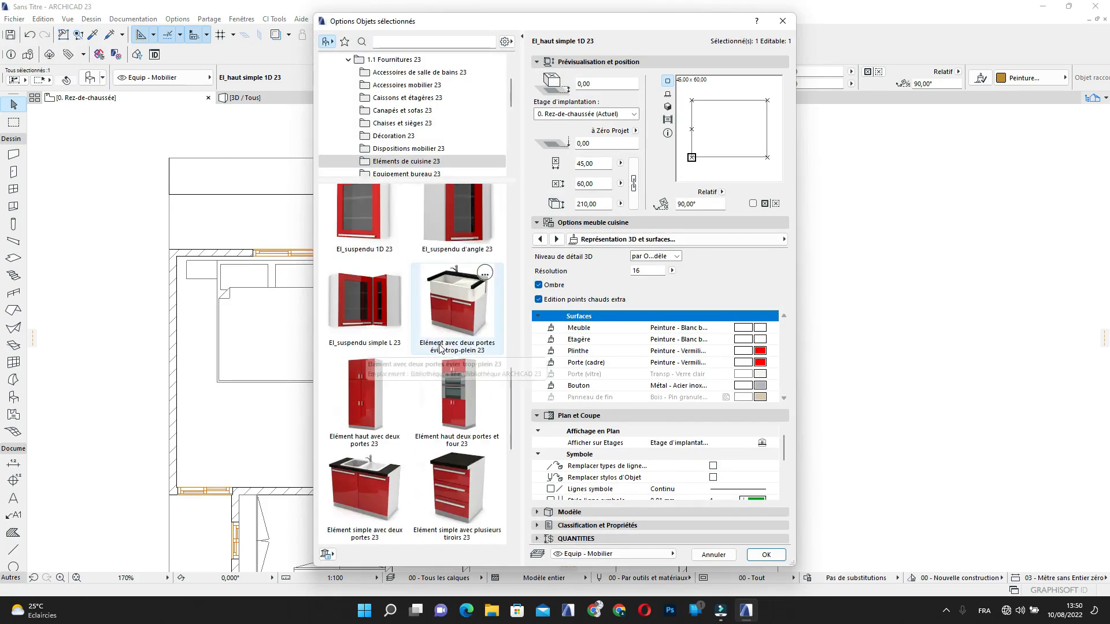
scroll(353, 497, "down", 3)
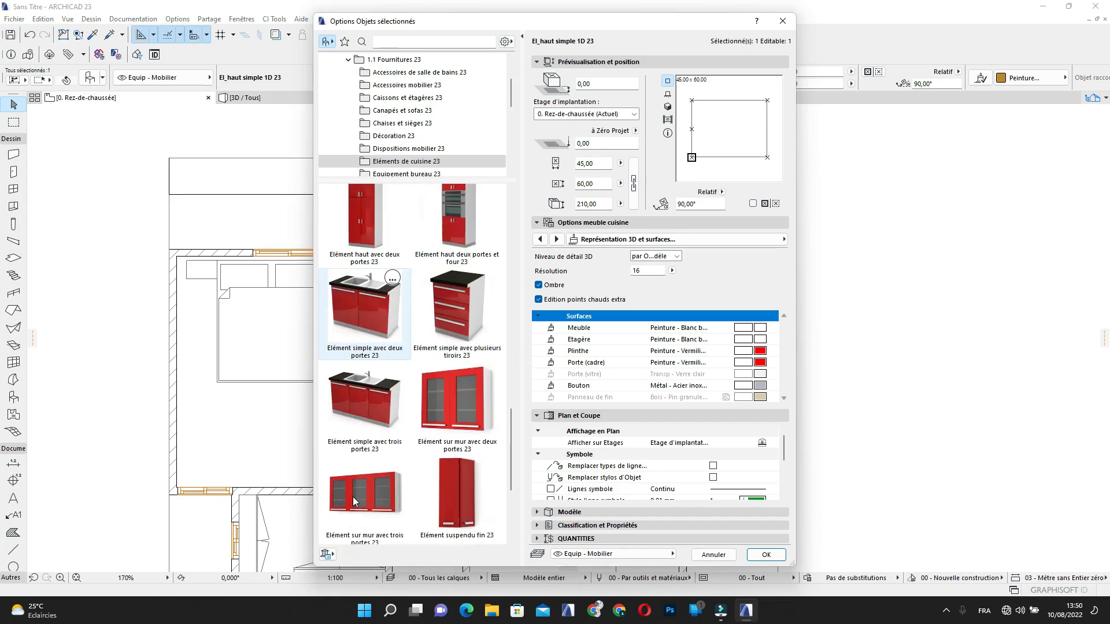
left_click(352, 384)
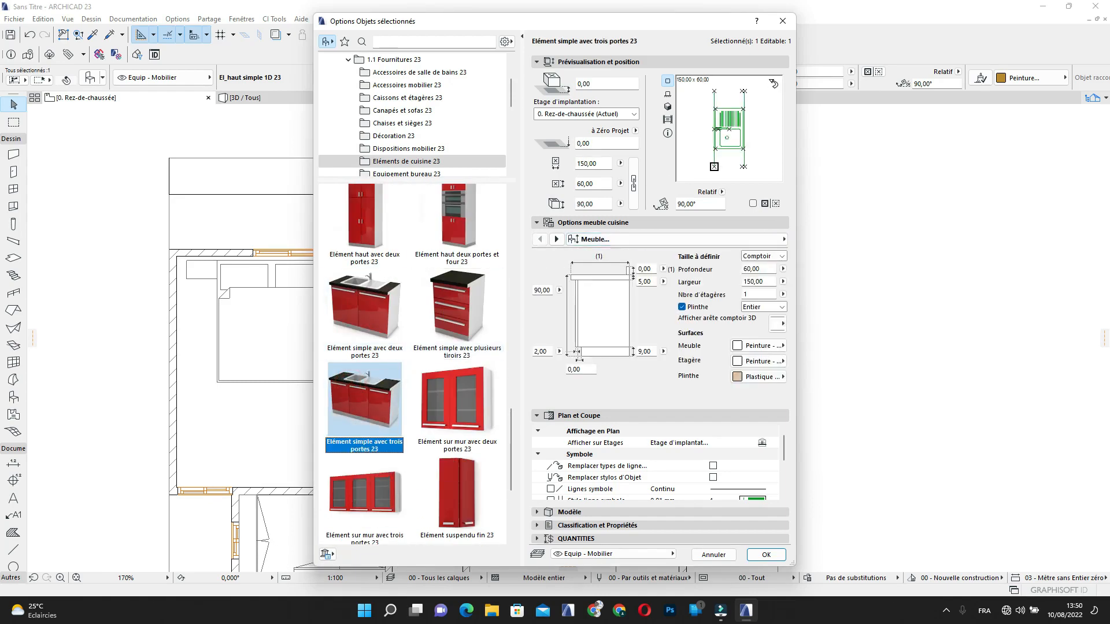
Set the edge visibility (Visibilité arête) in the three-door unit's 2D representation to the last outline option
left_click(763, 239)
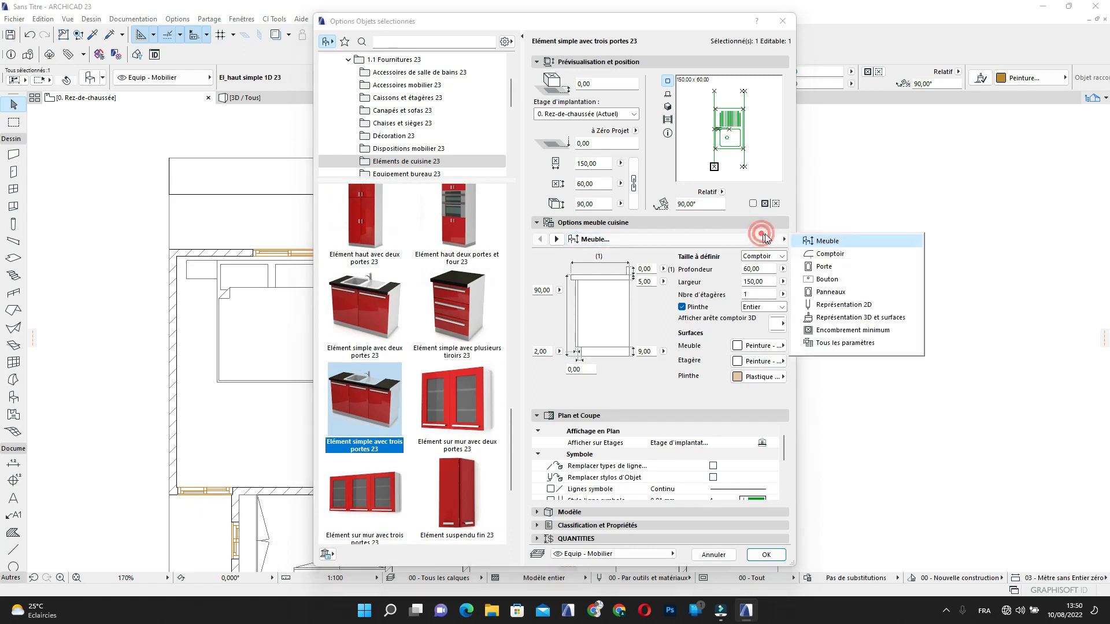
left_click(854, 305)
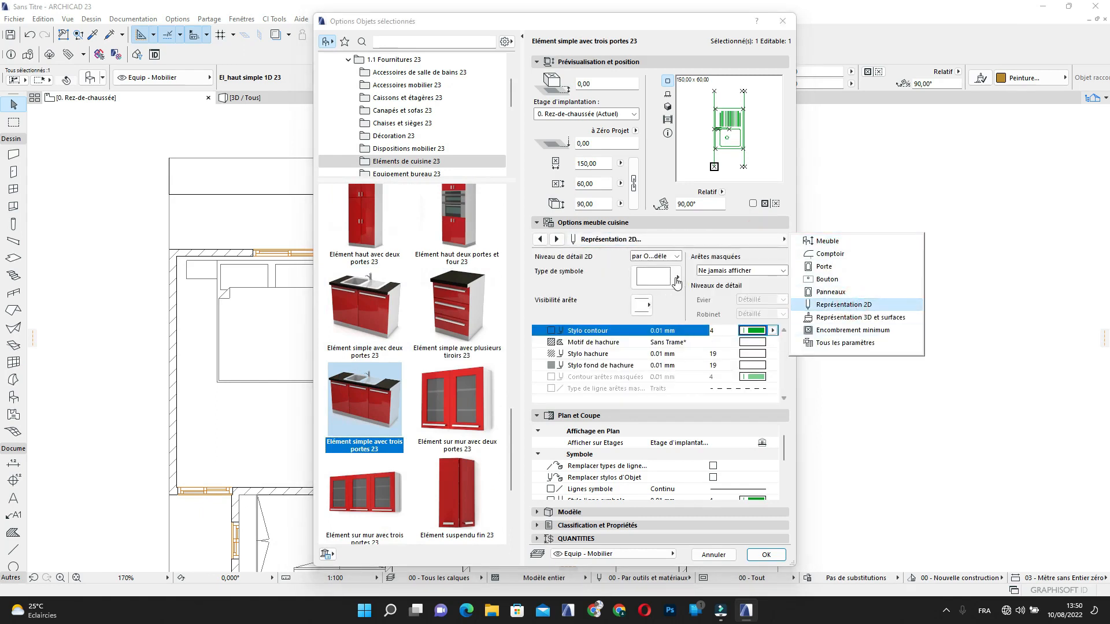
left_click(677, 280)
left_click(648, 306)
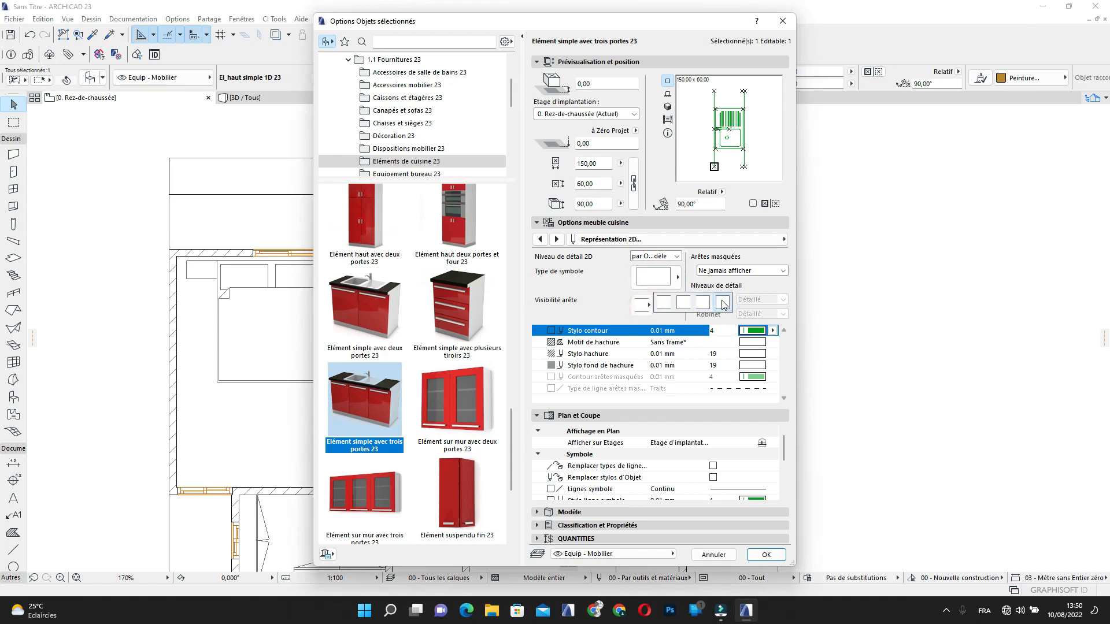
left_click(722, 303)
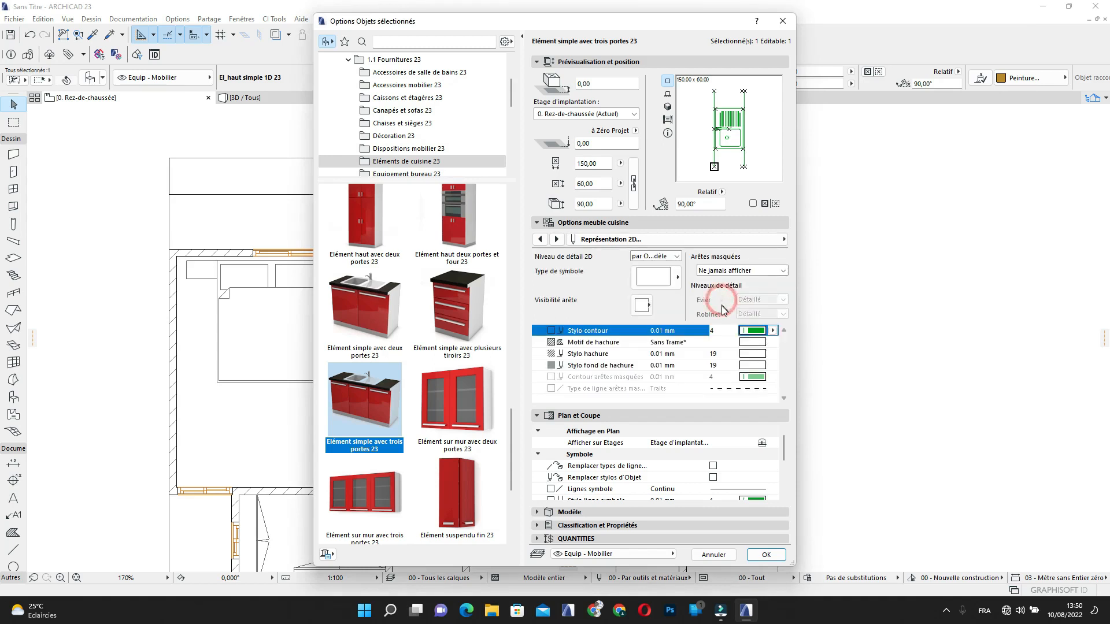
Set the three-door sink unit's contour pen to pen 61, 0.15 mm, and apply the object settings
left_click(759, 330)
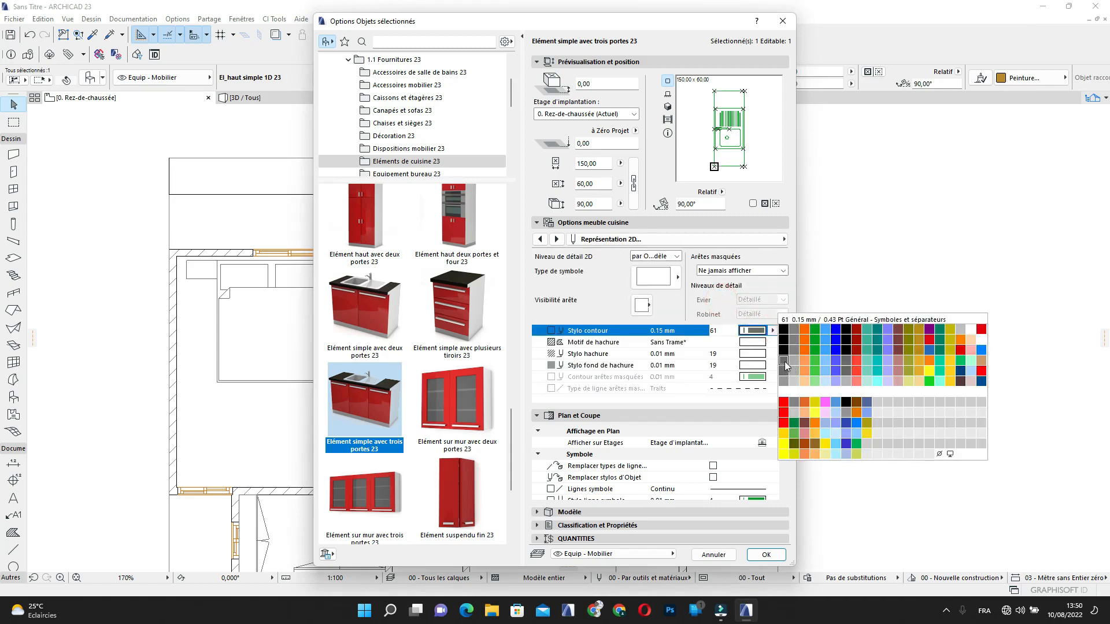
left_click(785, 362)
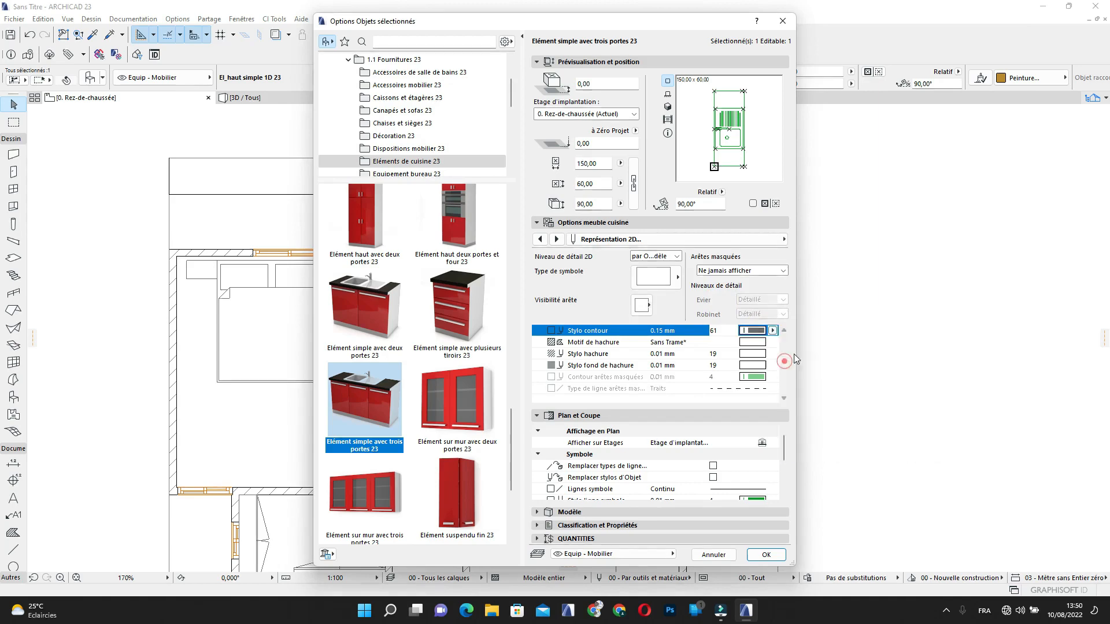
left_click(766, 554)
Rotate the sink unit 90° clockwise about its central hotspot so it runs parallel to the upper exterior wall
scroll(571, 264, "up", 1)
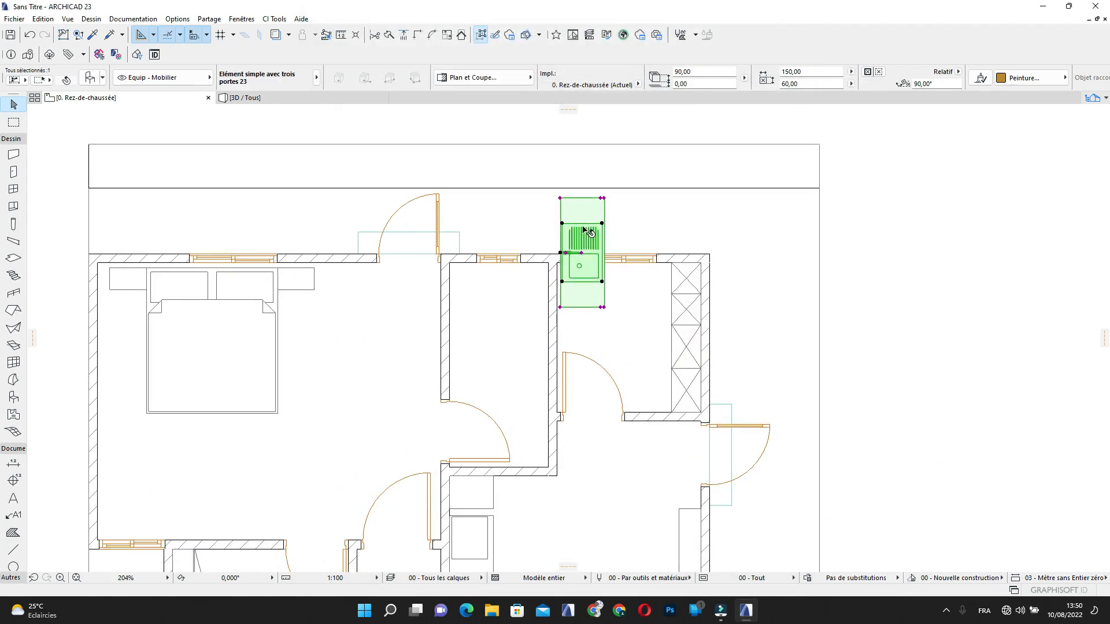
scroll(586, 230, "up", 3)
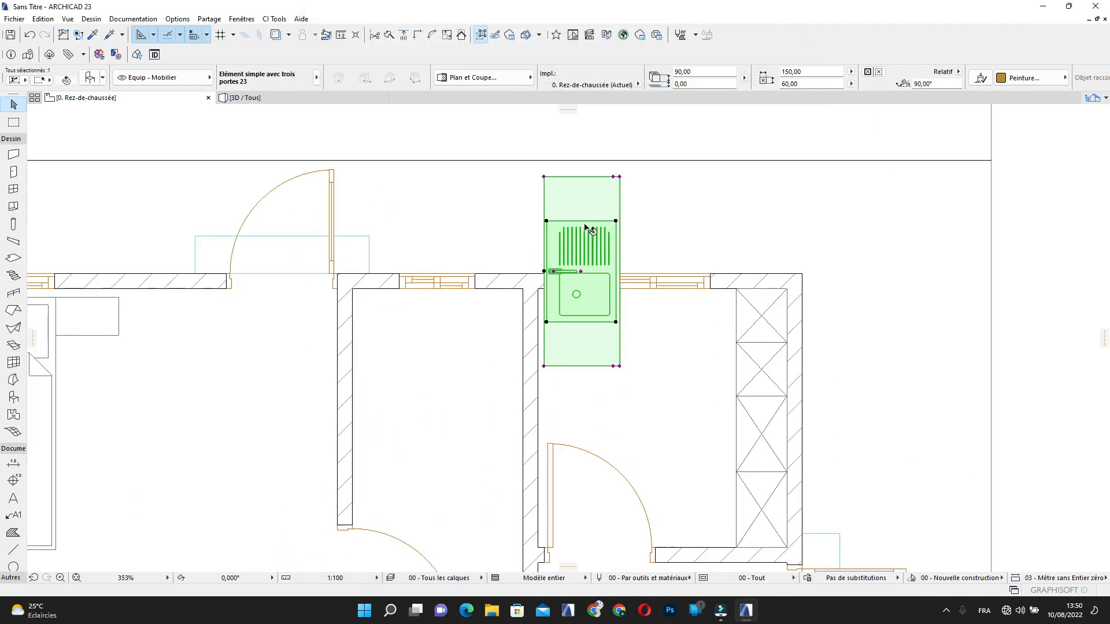
key("ctrl+e")
left_click(581, 271)
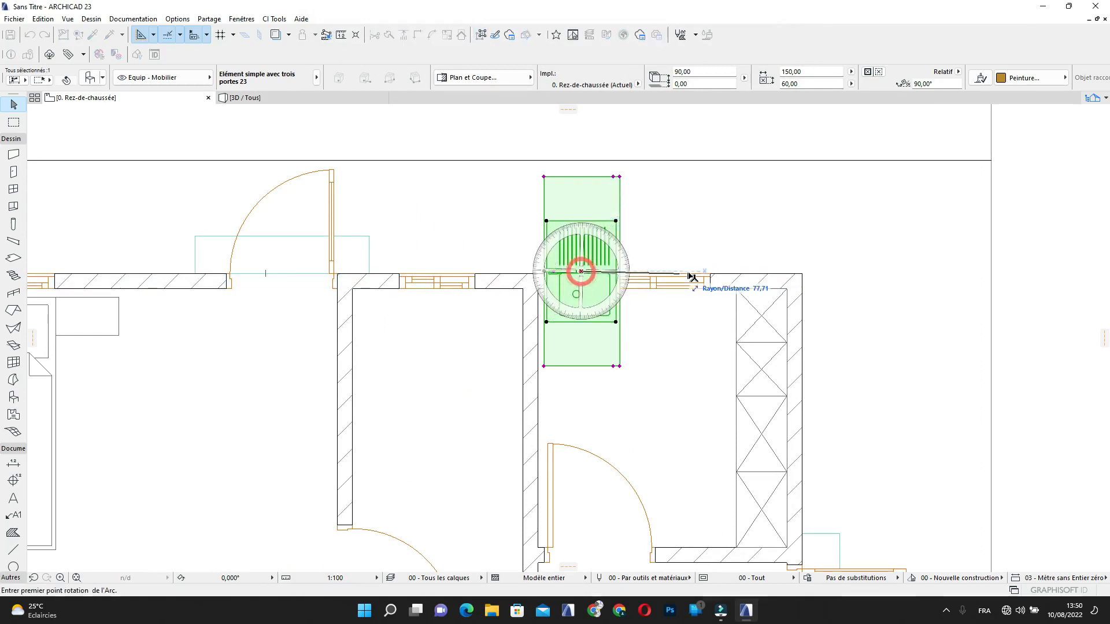
left_click(697, 271)
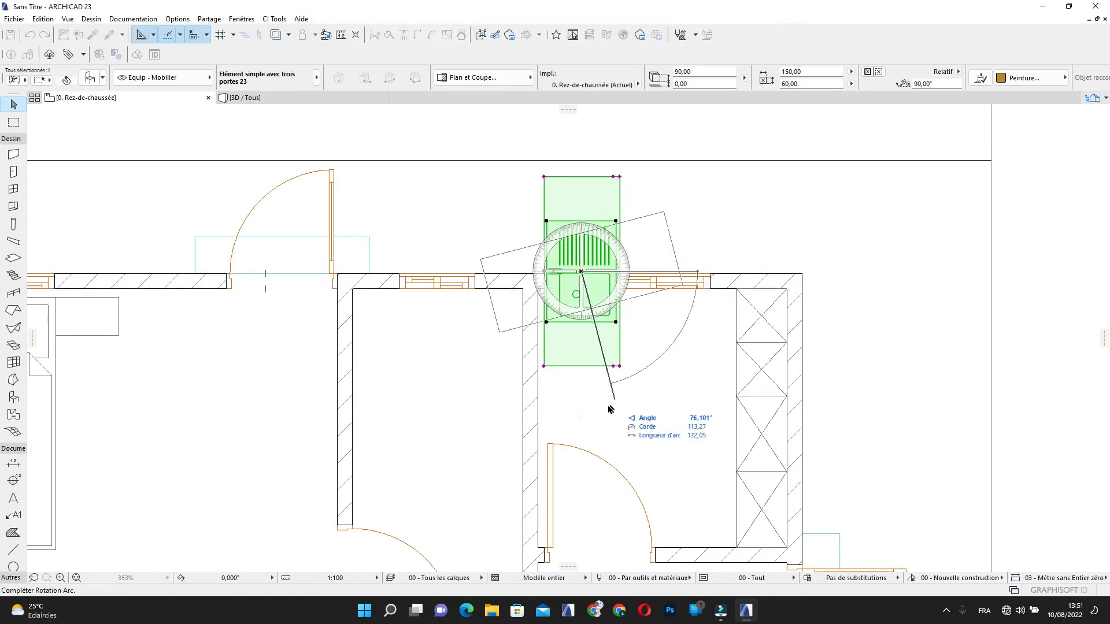
left_click(578, 416)
Move the sink unit into the upper-left inner corner of the room with the crossed cabinets and set its length to 120
scroll(487, 258, "up", 2)
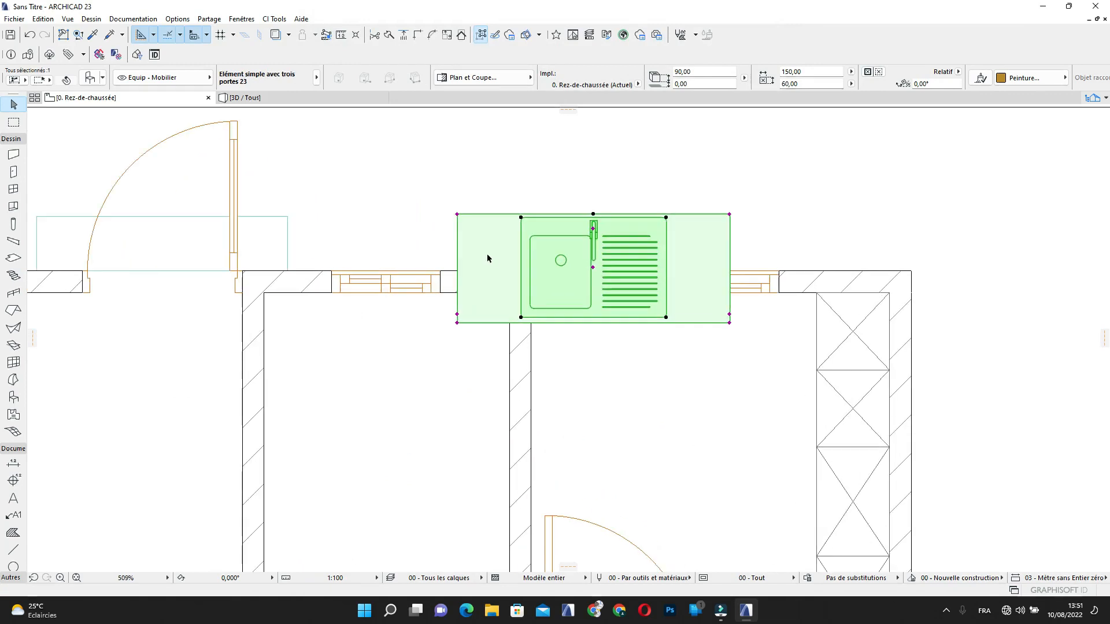
left_click(457, 215)
left_click(549, 332)
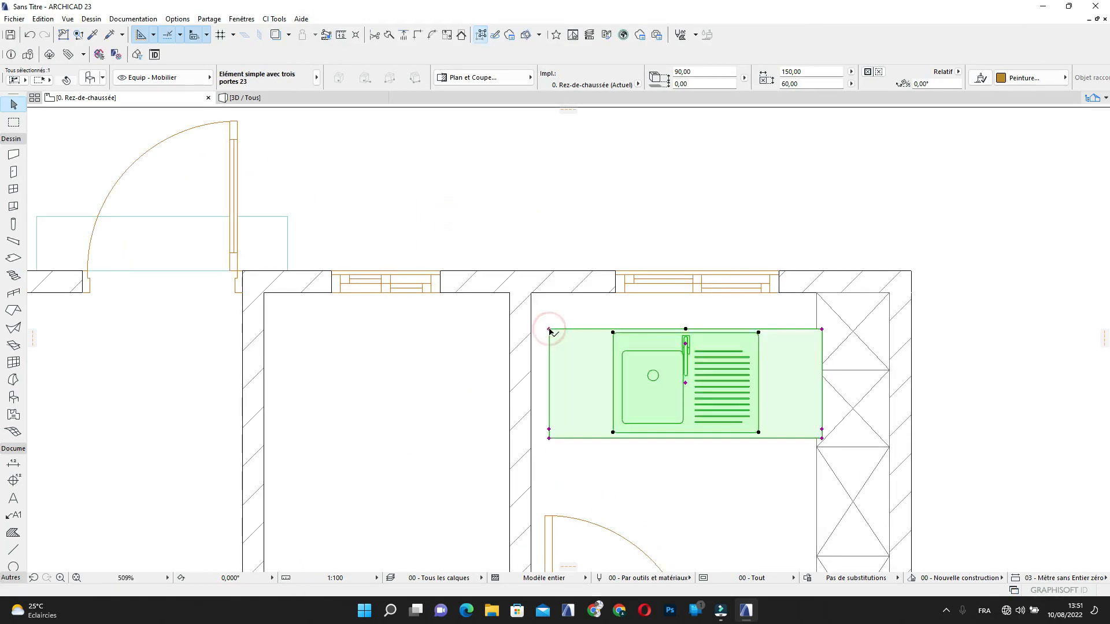
left_click(549, 331)
left_click(530, 293)
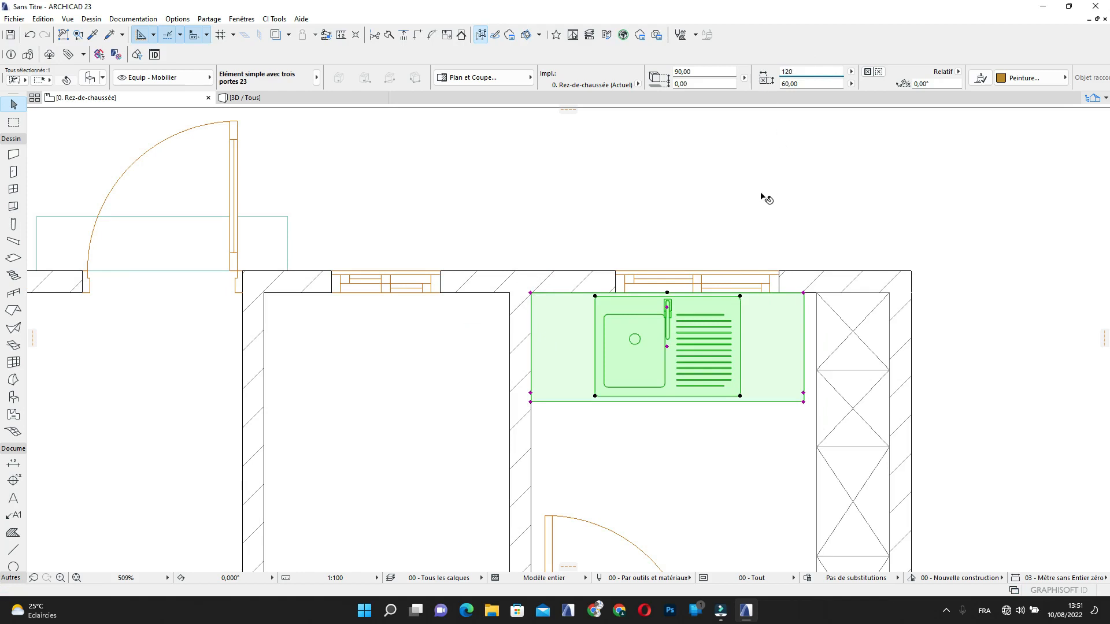
left_click(751, 224)
key("Escape")
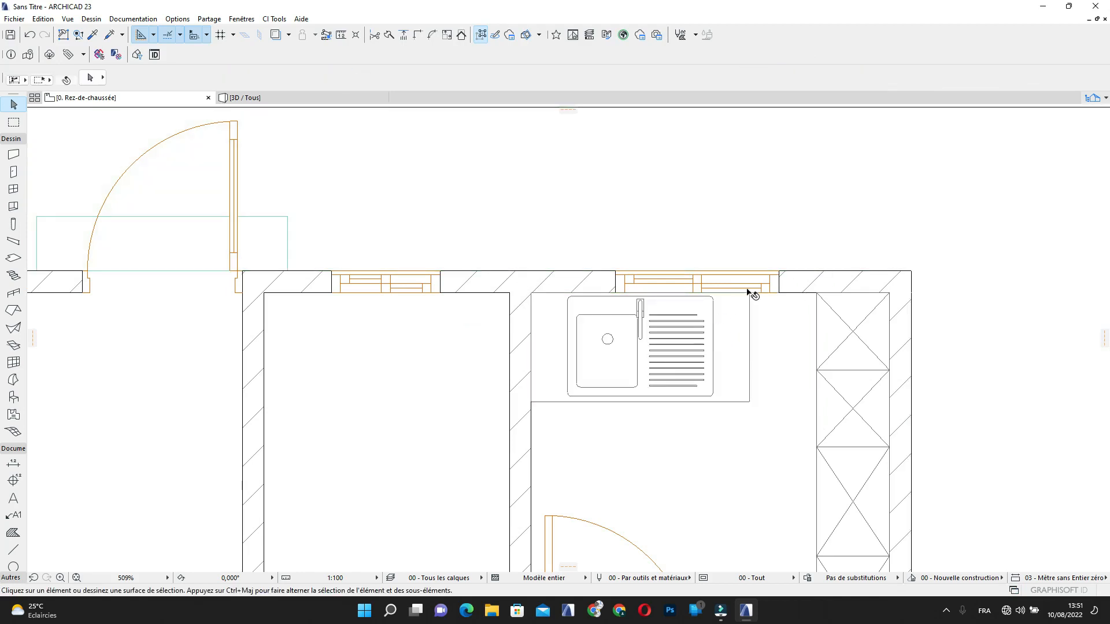
Open the default object settings and browse the 1.1 Fournitures 23 library folders, including Accessoires mobilier 23 and Décoration 23
scroll(688, 350, "down", 1)
scroll(690, 349, "down", 5)
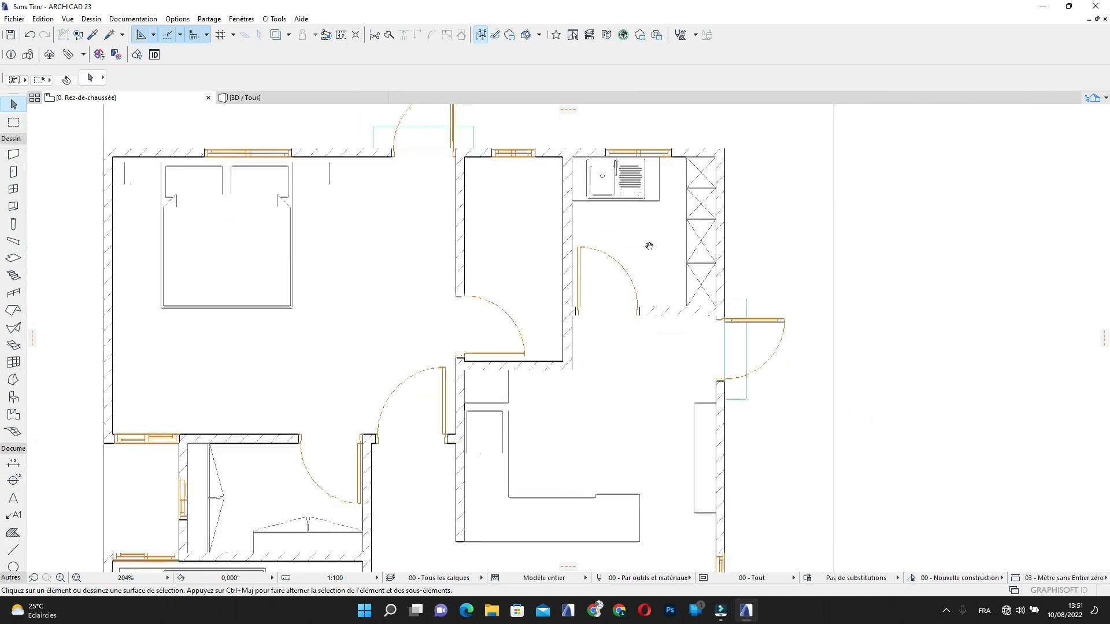
middle_click_drag(659, 314, 648, 271)
middle_click_drag(640, 382, 636, 313)
scroll(577, 345, "down", 1)
middle_click_drag(520, 296, 701, 409)
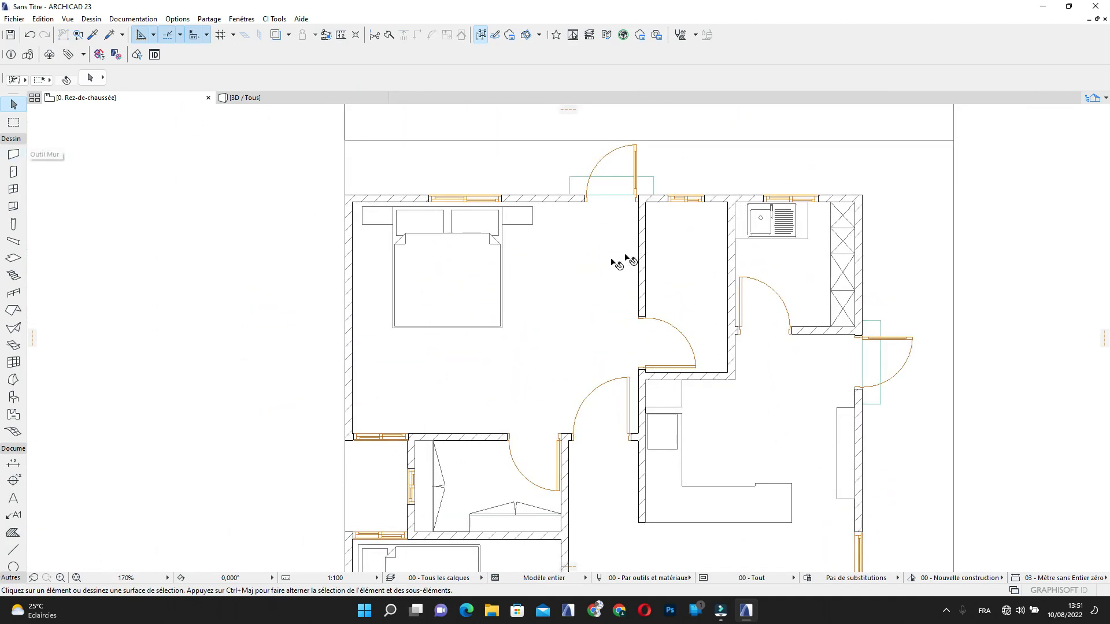
left_click(15, 397)
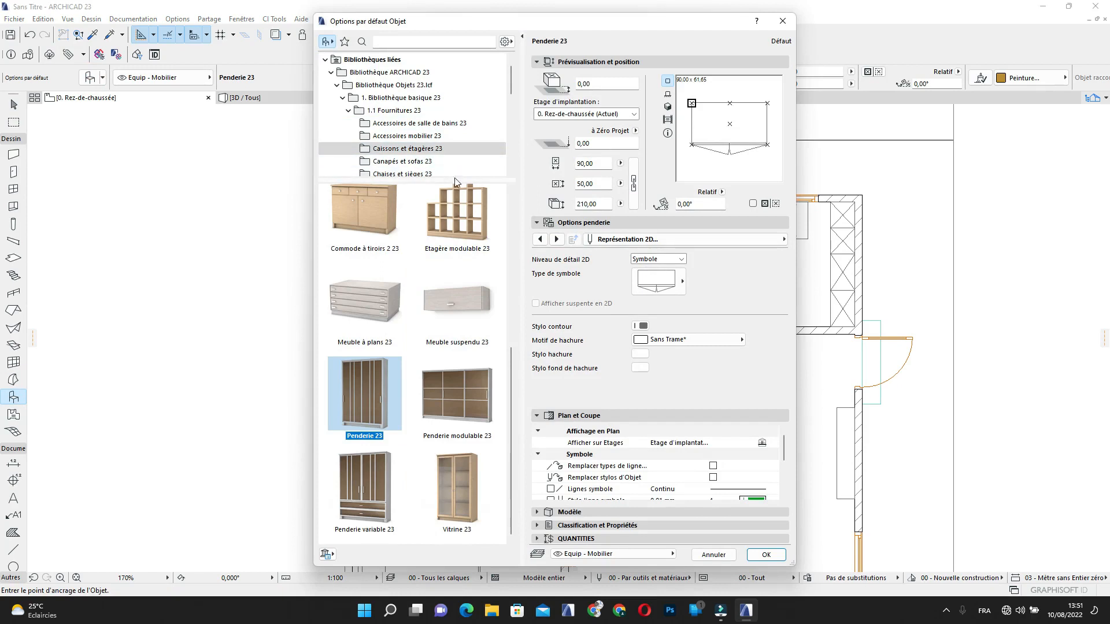
scroll(449, 173, "down", 6)
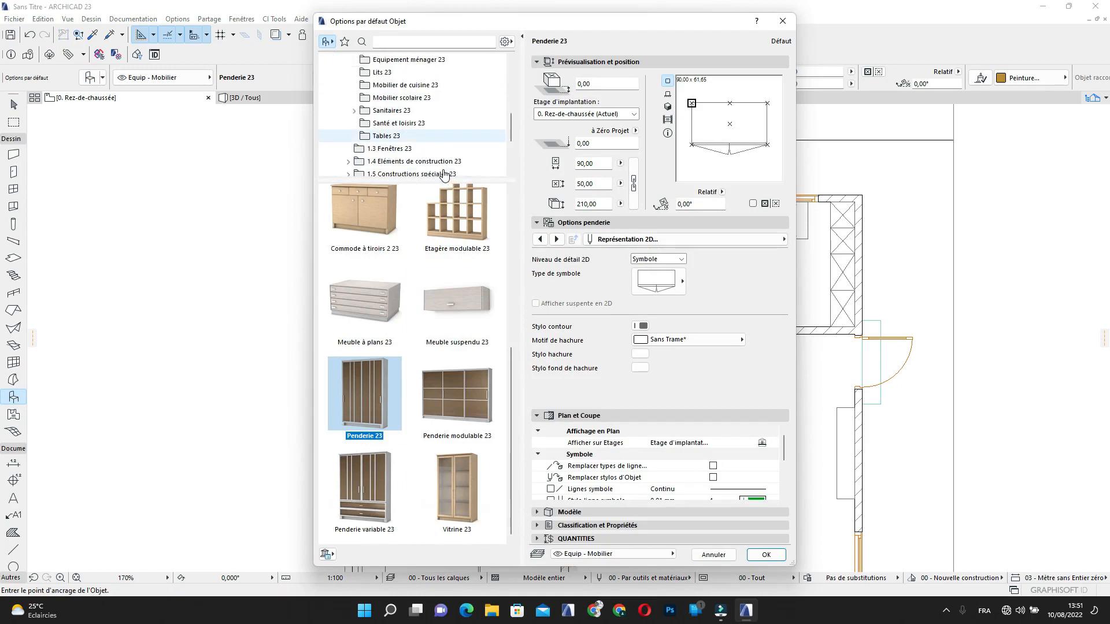
scroll(444, 164, "up", 5)
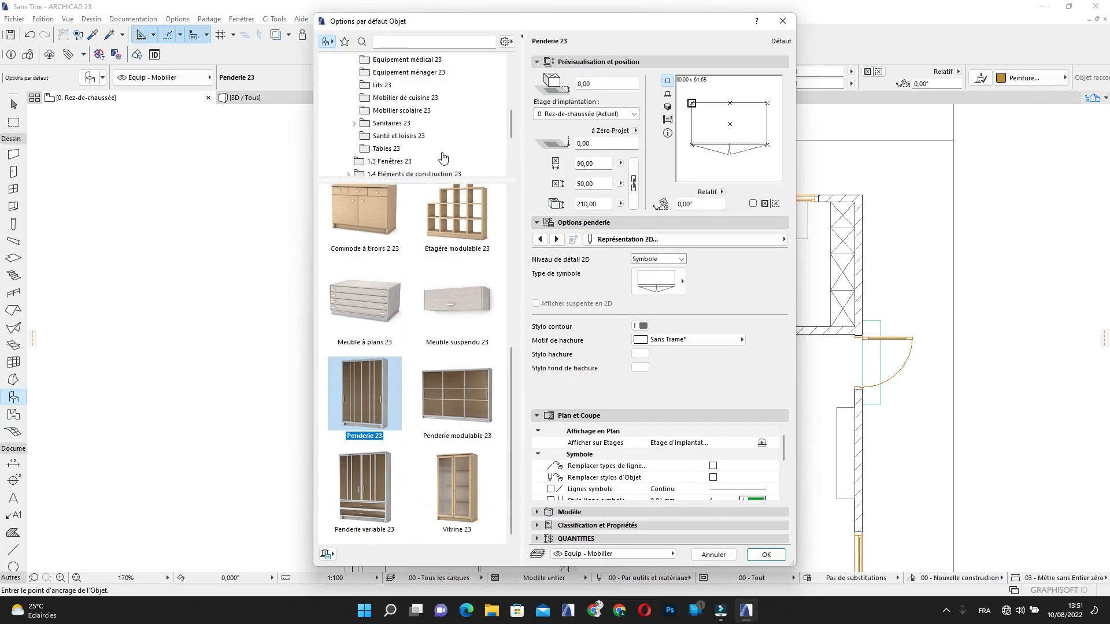
scroll(443, 157, "up", 3)
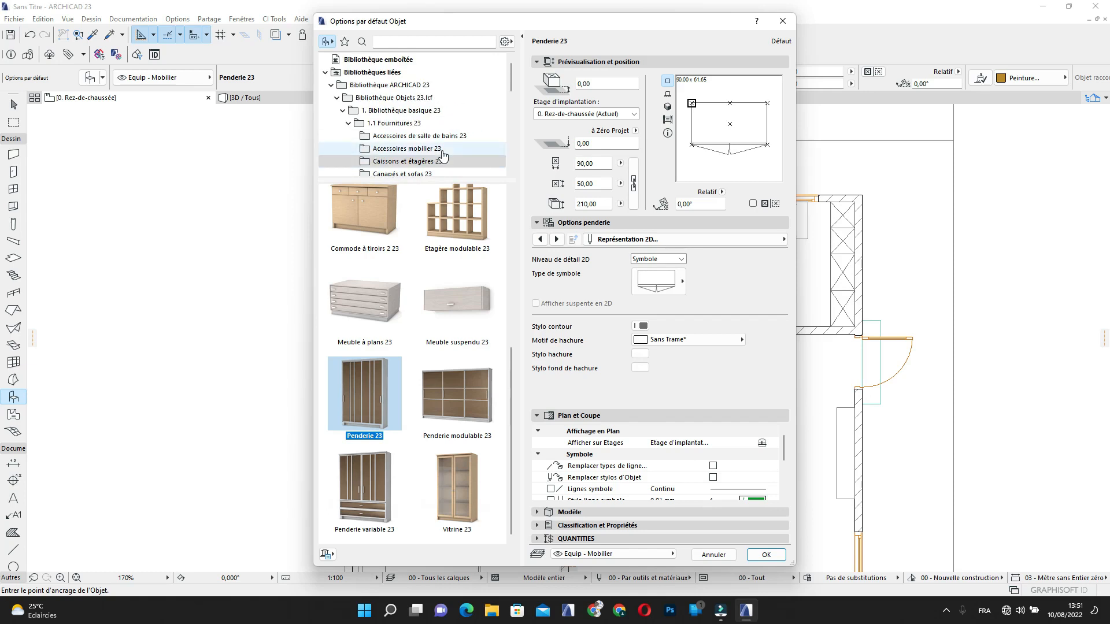
scroll(442, 155, "down", 3)
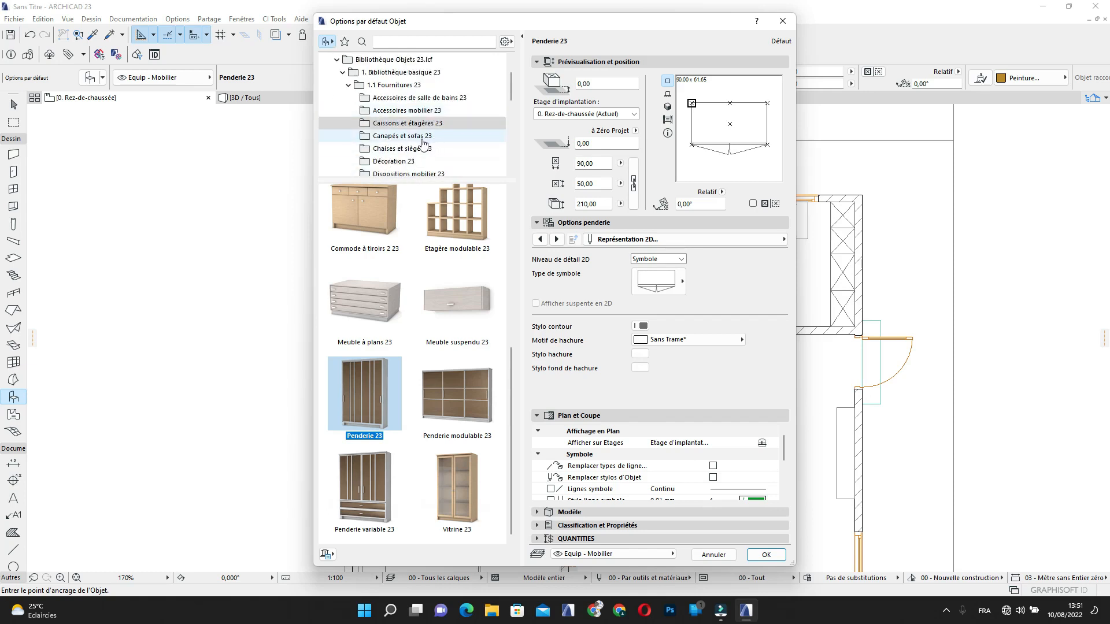
scroll(422, 145, "up", 3)
left_click(421, 151)
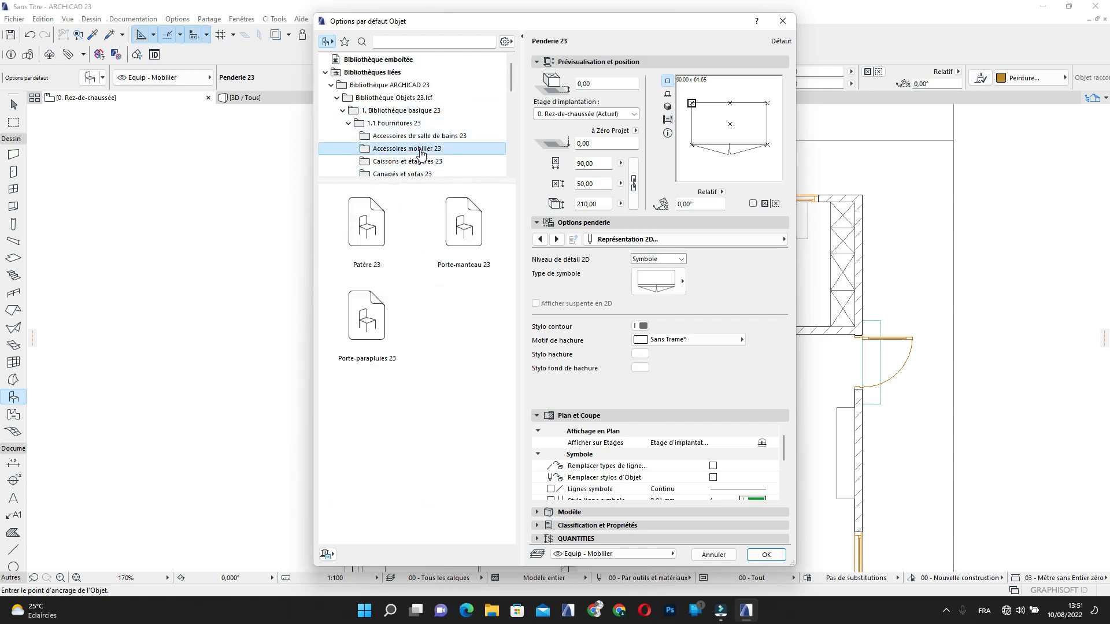
left_click(431, 163)
scroll(440, 159, "down", 3)
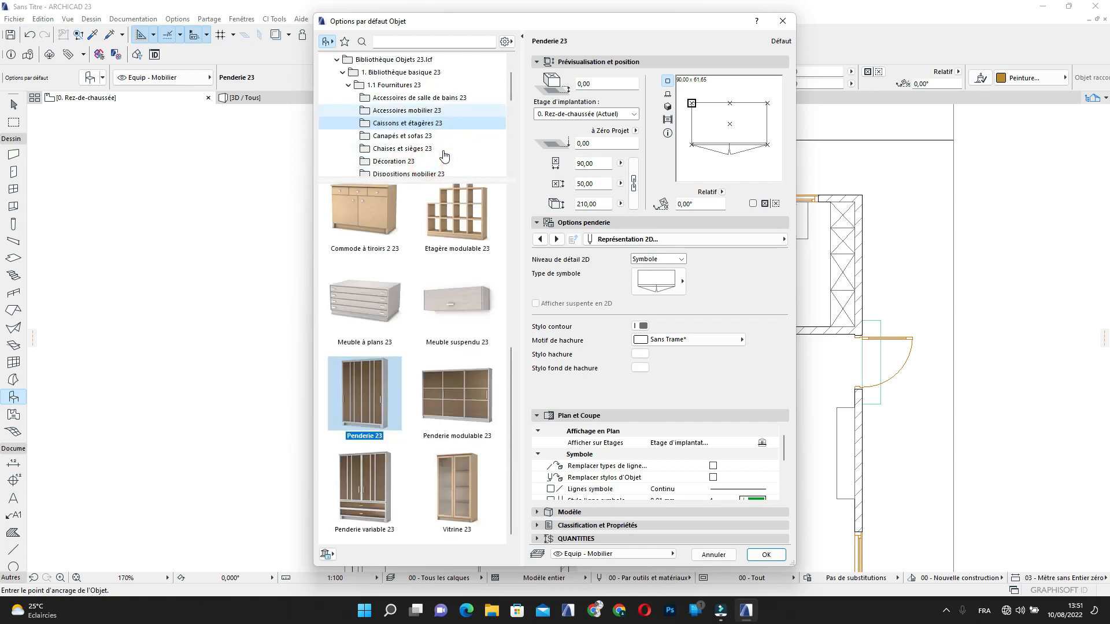
scroll(442, 154, "down", 6)
left_click(428, 88)
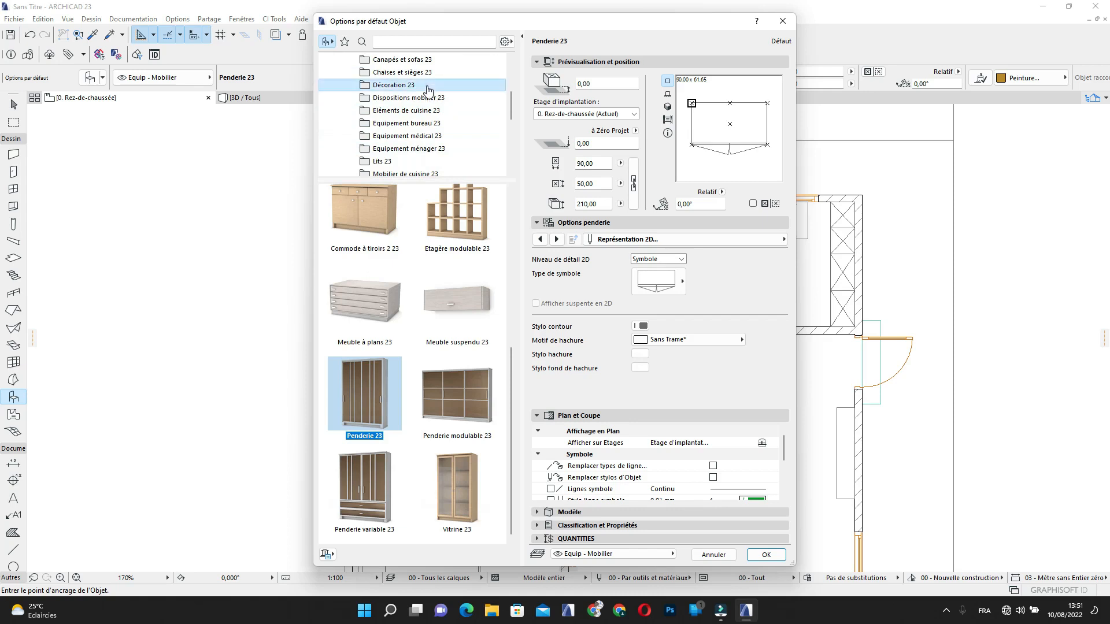
scroll(444, 116, "up", 3)
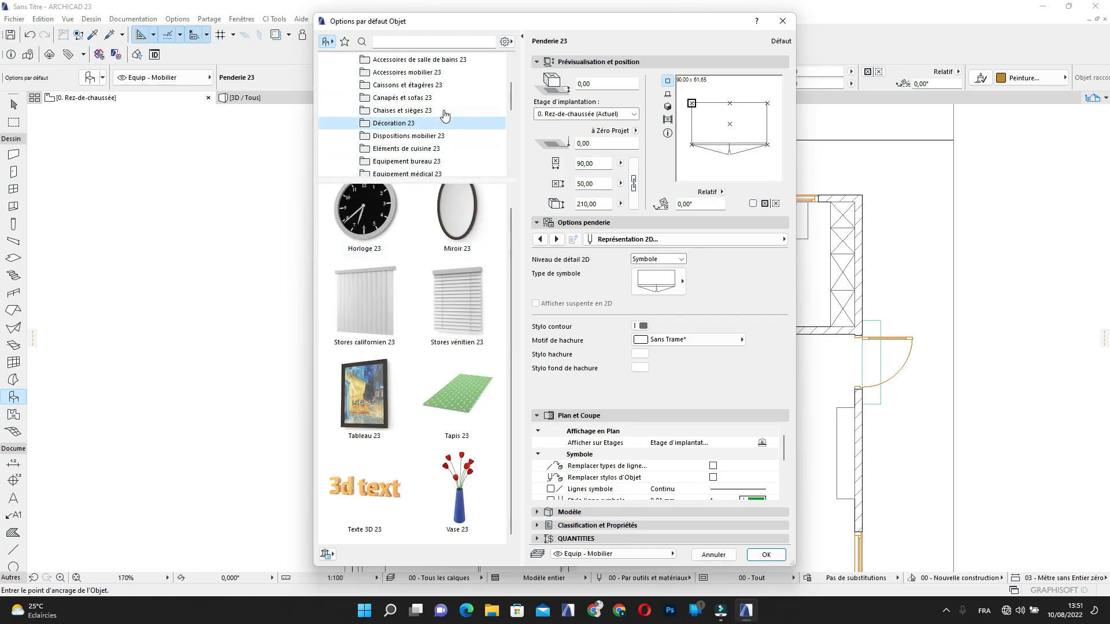
Choose Commode à tiroirs 2 23 from the Caissons et étagères 23 folder as the object to place
left_click(431, 85)
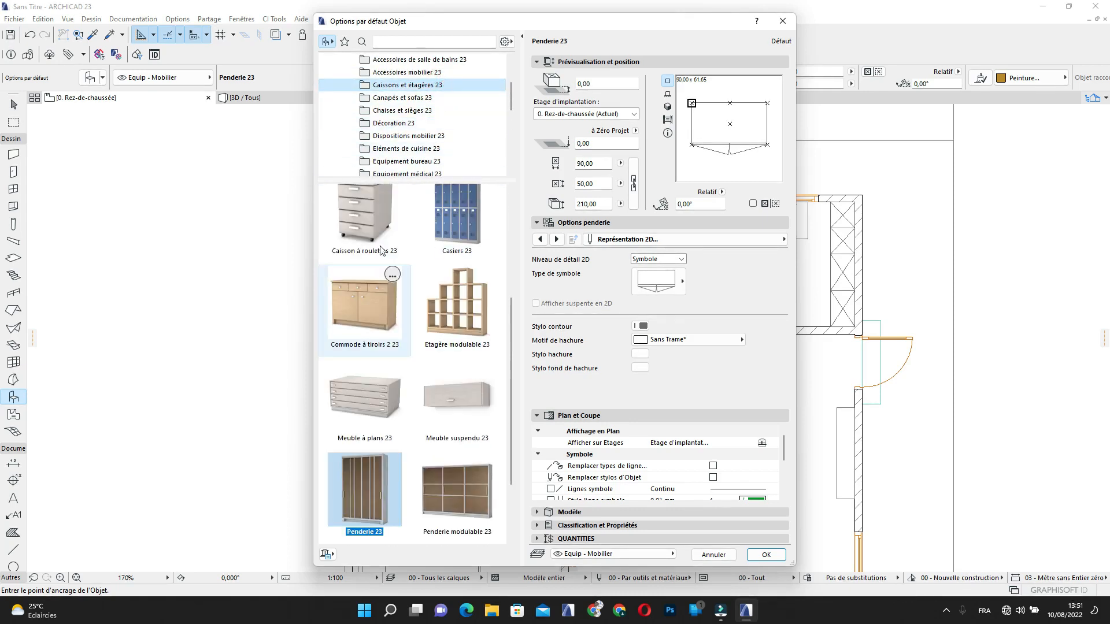
left_click(381, 250)
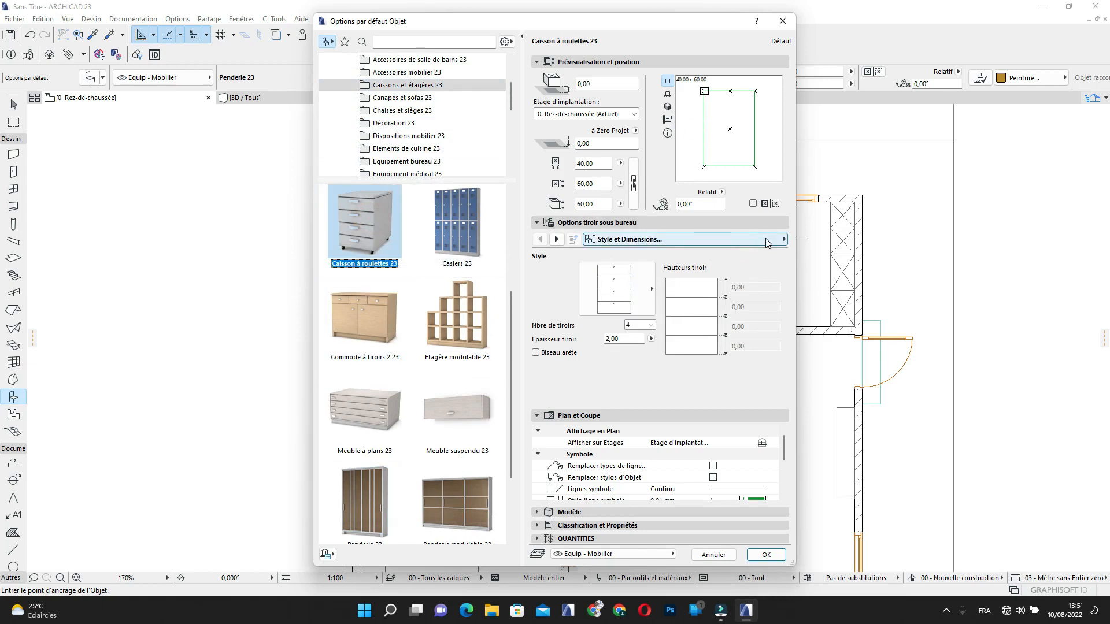
scroll(382, 353, "down", 2)
scroll(382, 349, "up", 4)
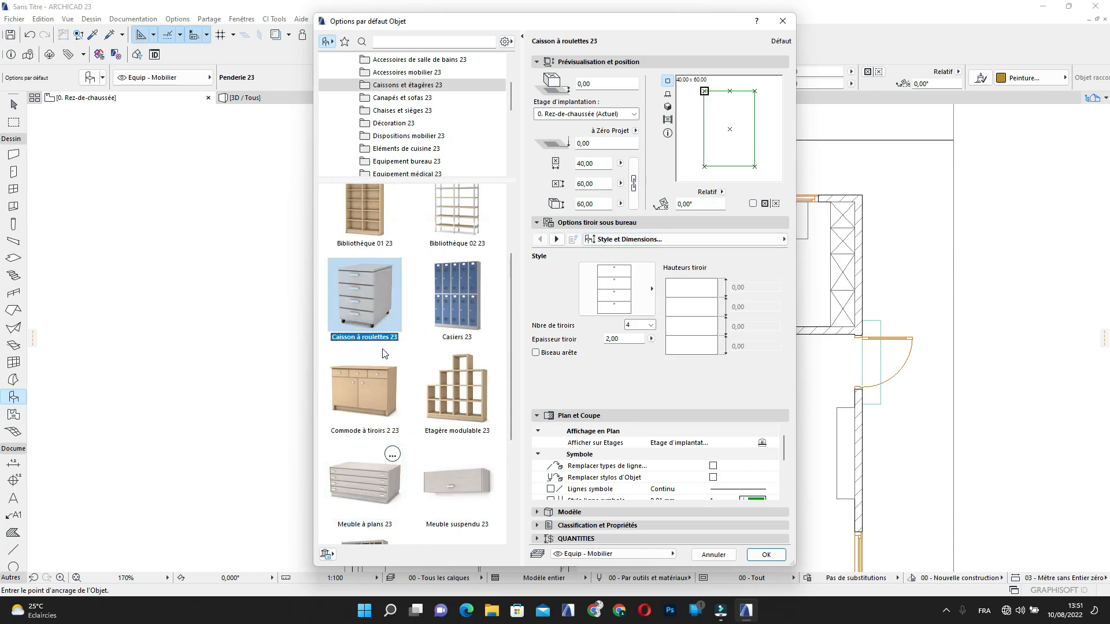
left_click(377, 405)
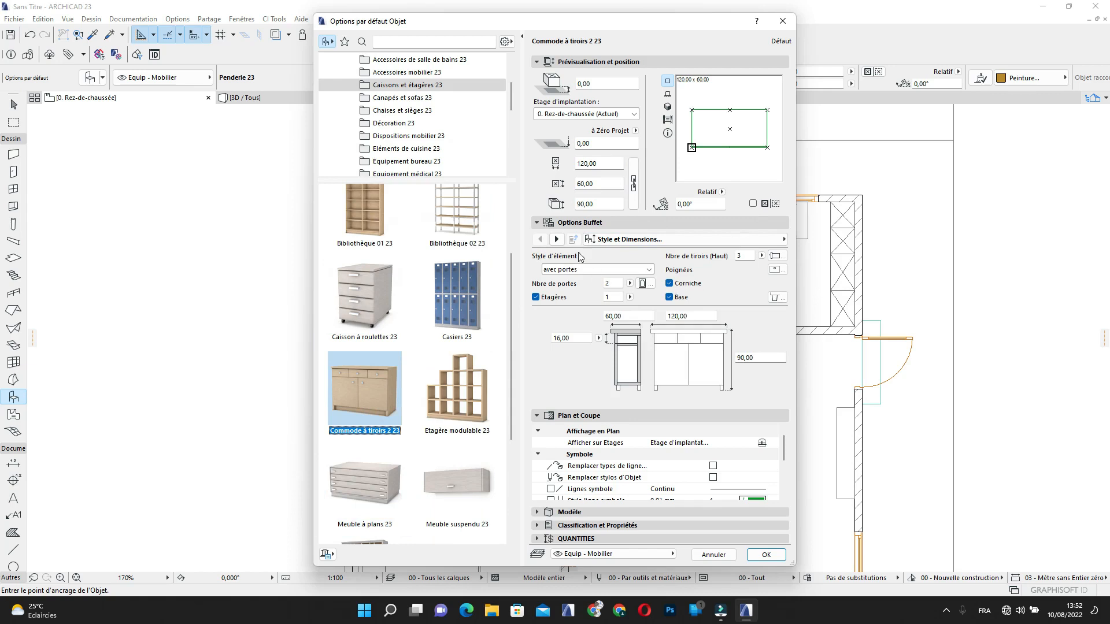
Set the chest's 2D detail level to Symbole, using the plain rectangle symbol with a front line and small centre tick
left_click(784, 238)
left_click(845, 305)
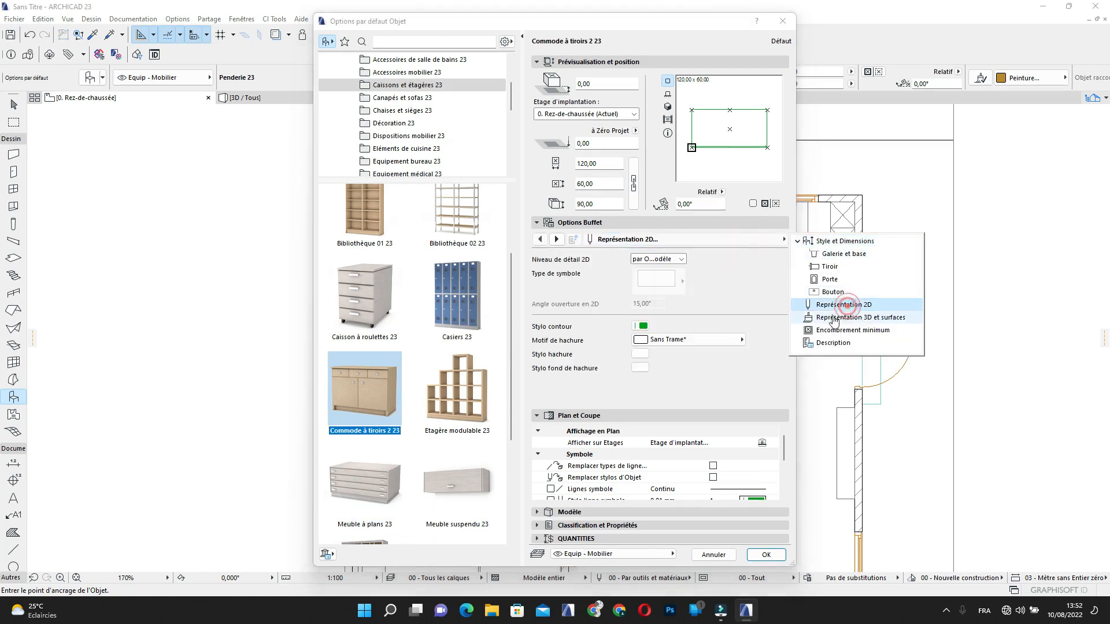
left_click(679, 261)
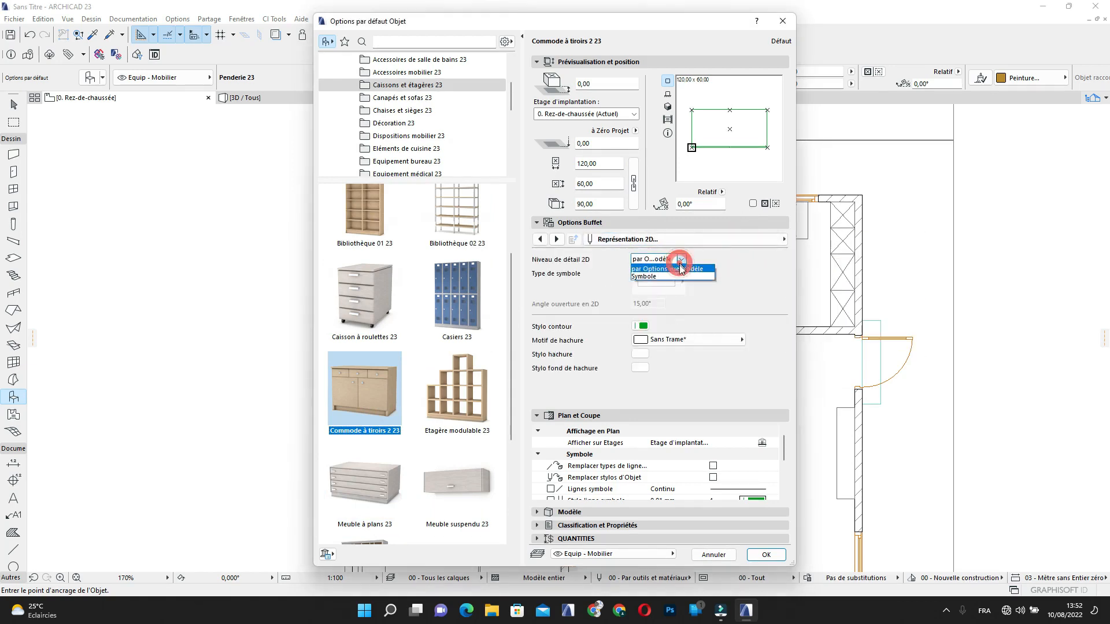
left_click(659, 277)
left_click(680, 281)
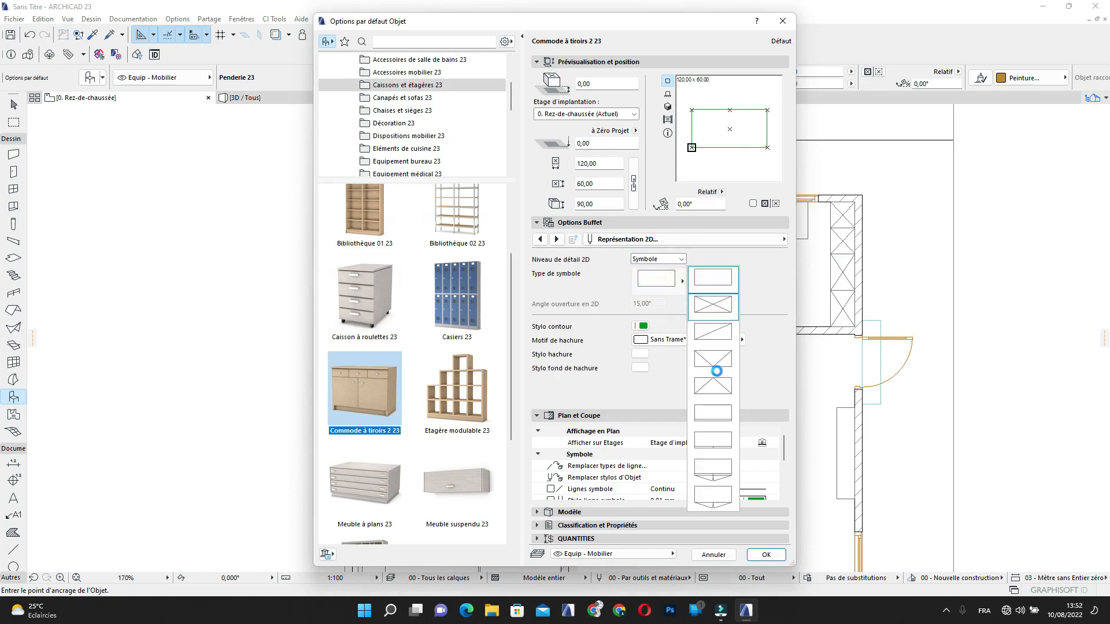
left_click(717, 445)
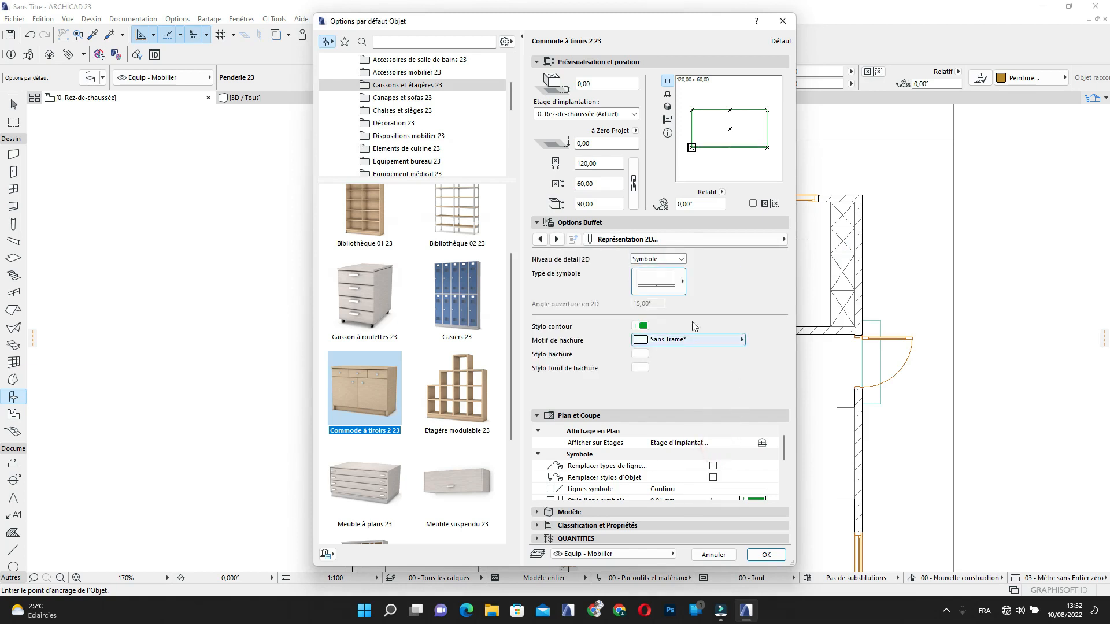
Change the chest's 2D contour pen to dark grey and accept the default object settings
left_click(639, 327)
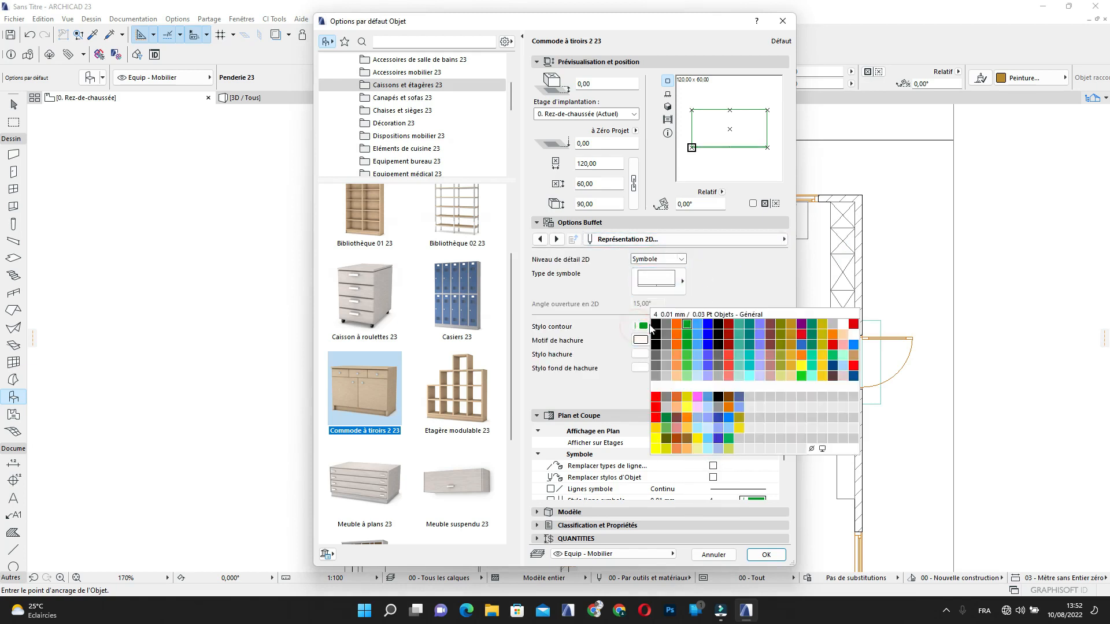
left_click(656, 341)
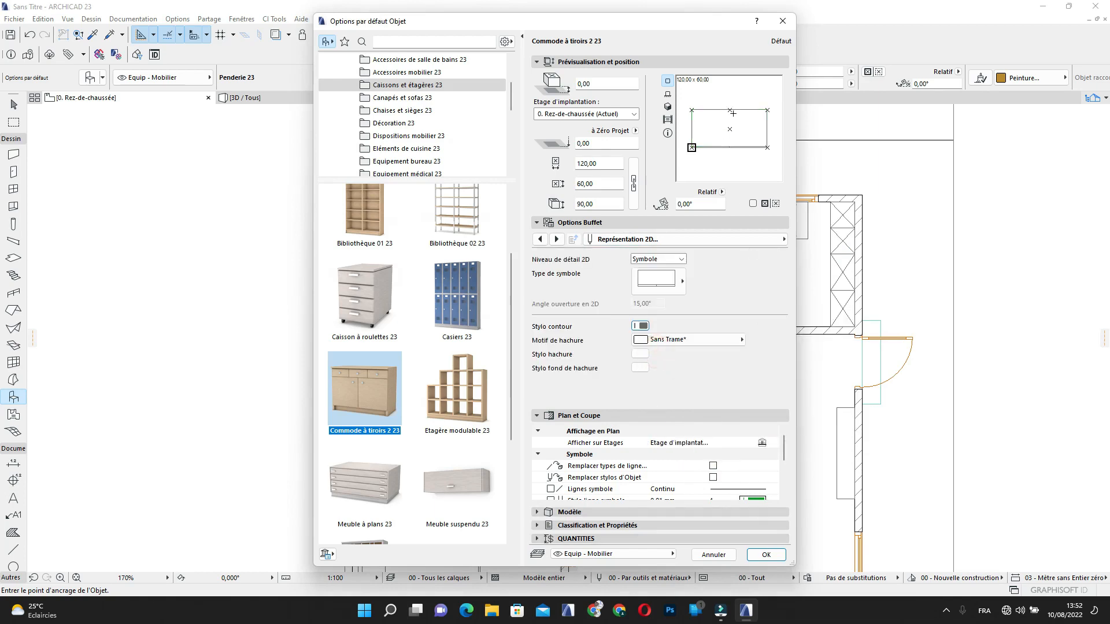
left_click(766, 554)
Examine the bedrooms and neighbouring rooms of the ground-floor plan for places to put storage furniture
middle_click_drag(521, 329, 525, 196)
scroll(523, 364, "down", 3)
middle_click_drag(523, 364, 497, 222)
scroll(407, 340, "up", 2)
scroll(408, 341, "up", 2)
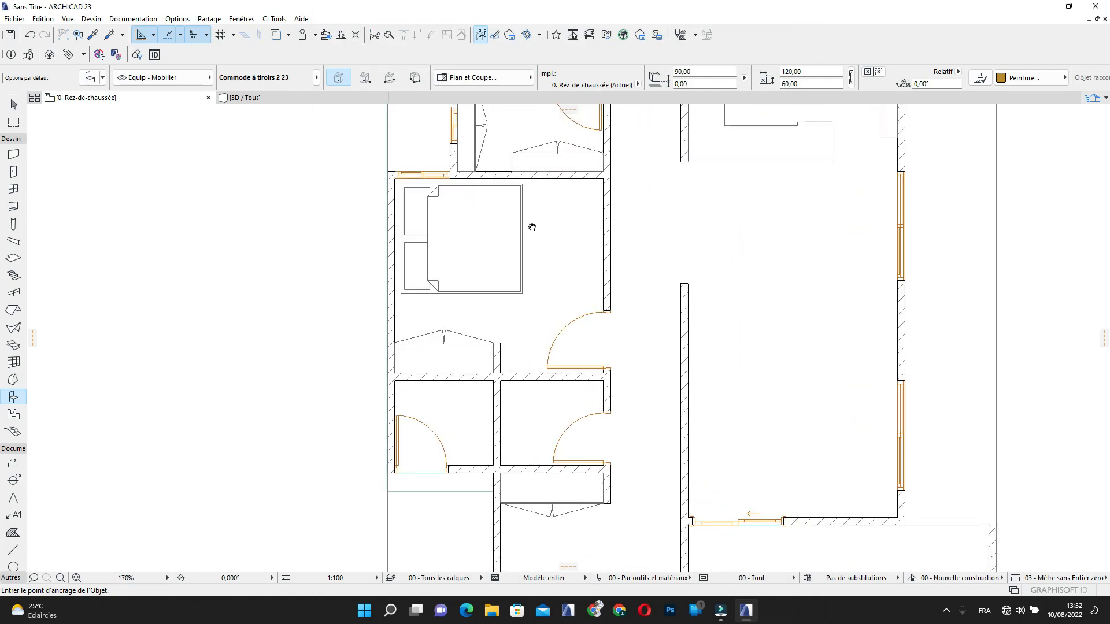
scroll(532, 227, "down", 4)
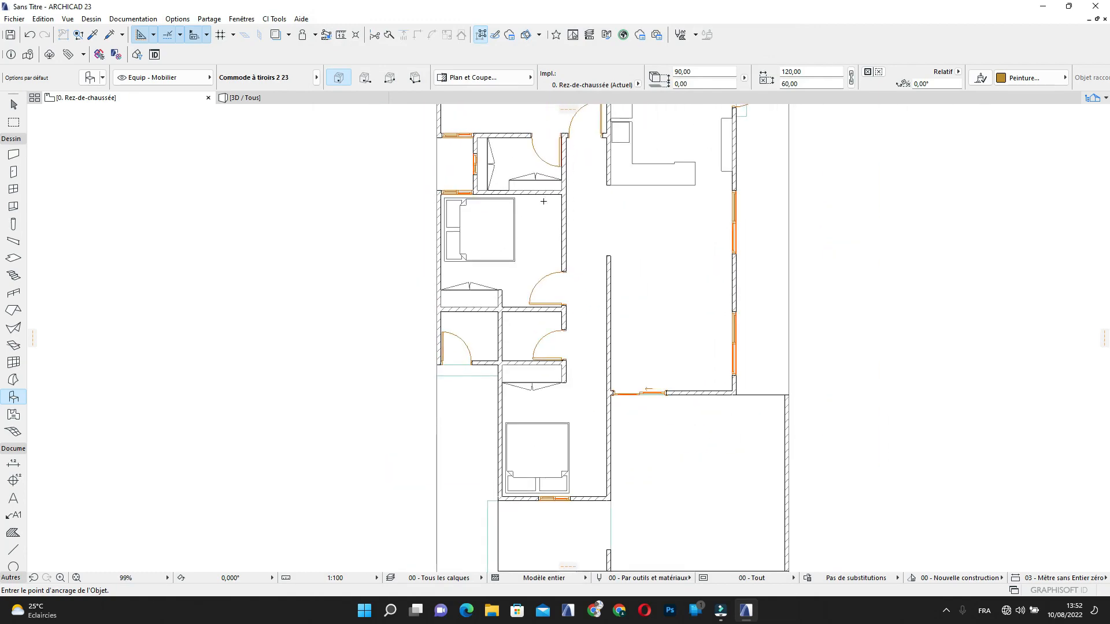
scroll(544, 201, "up", 7)
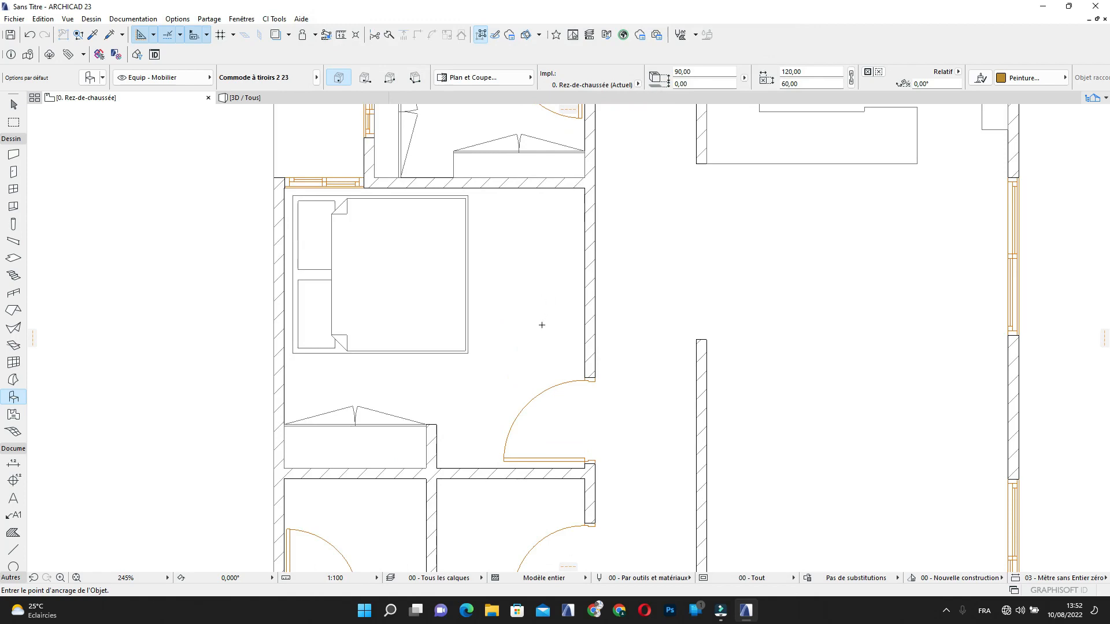
scroll(543, 272, "down", 8)
scroll(588, 416, "up", 3)
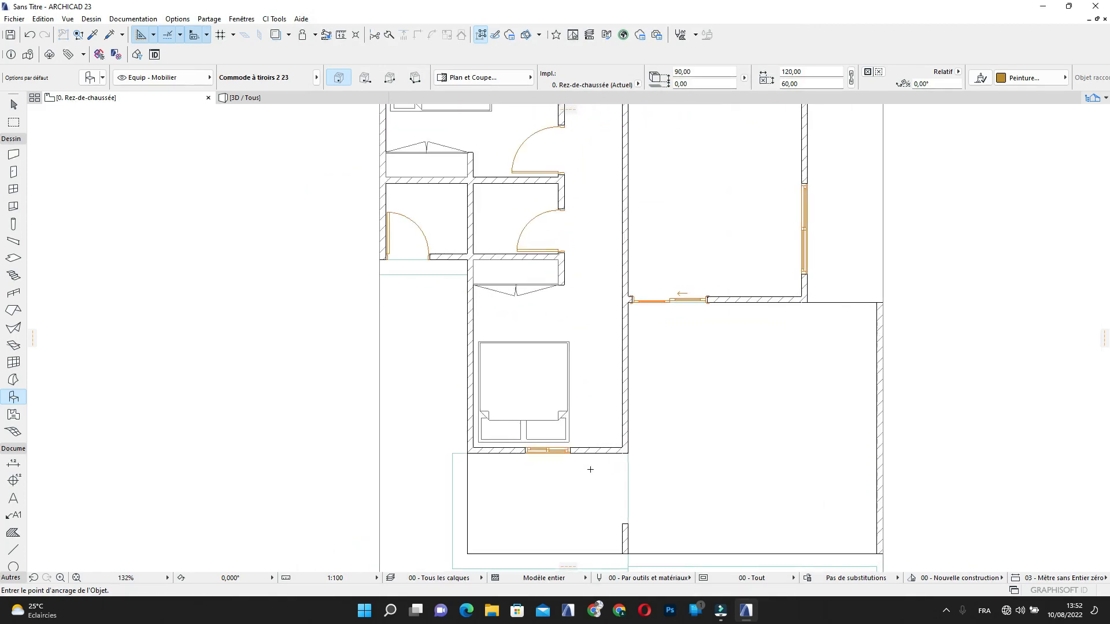
scroll(589, 422, "down", 3)
middle_click_drag(536, 362, 542, 429)
Open the default object settings again and choose Caisson à roulettes 23 as the object to place
left_click(90, 78)
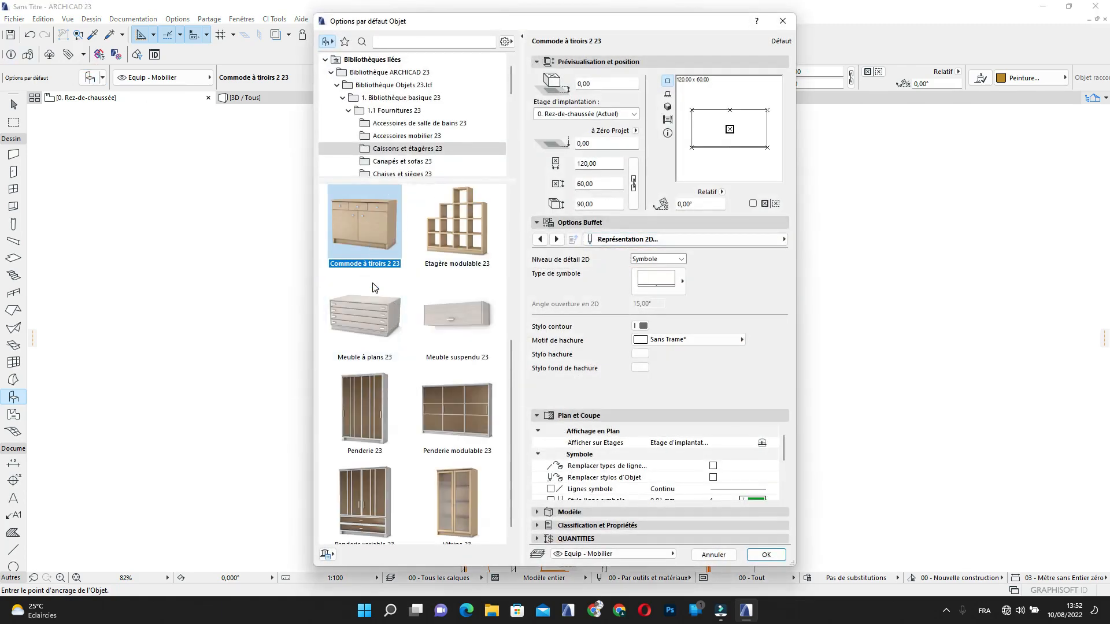
scroll(369, 232, "up", 3)
left_click(363, 203)
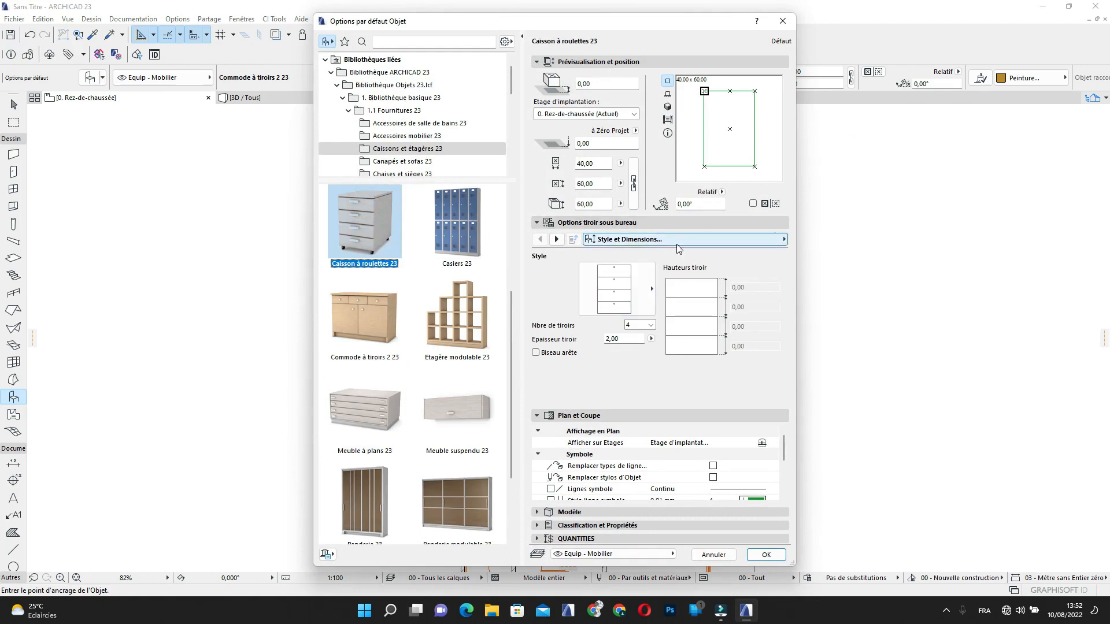
Set the drawer unit's 2D detail level to Symbole, using the plain rectangle symbol with a front line
left_click(696, 239)
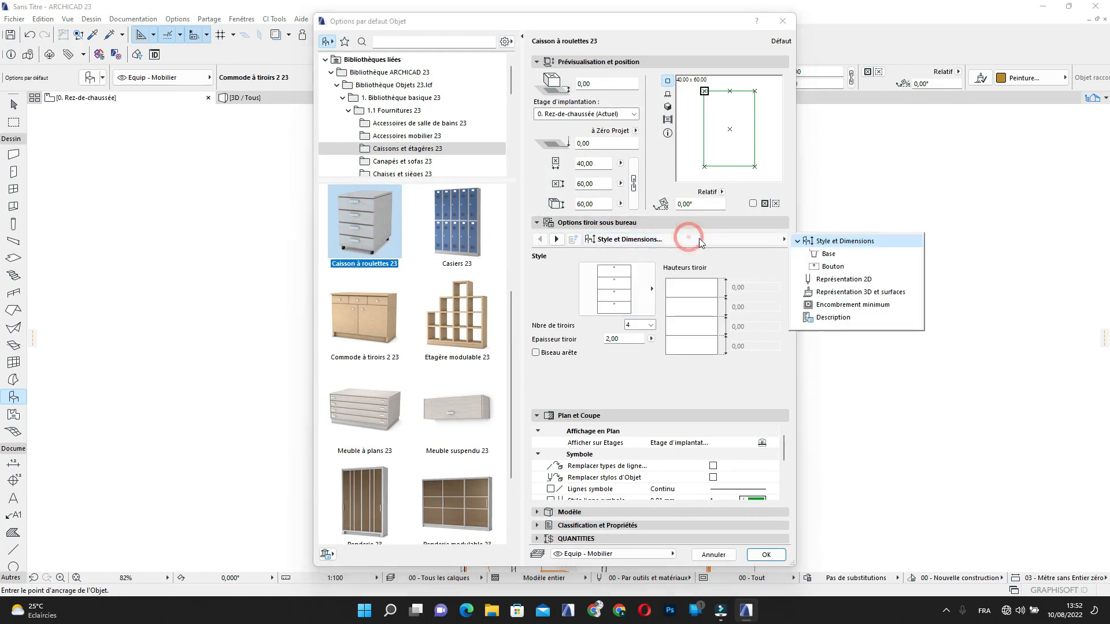
left_click(845, 280)
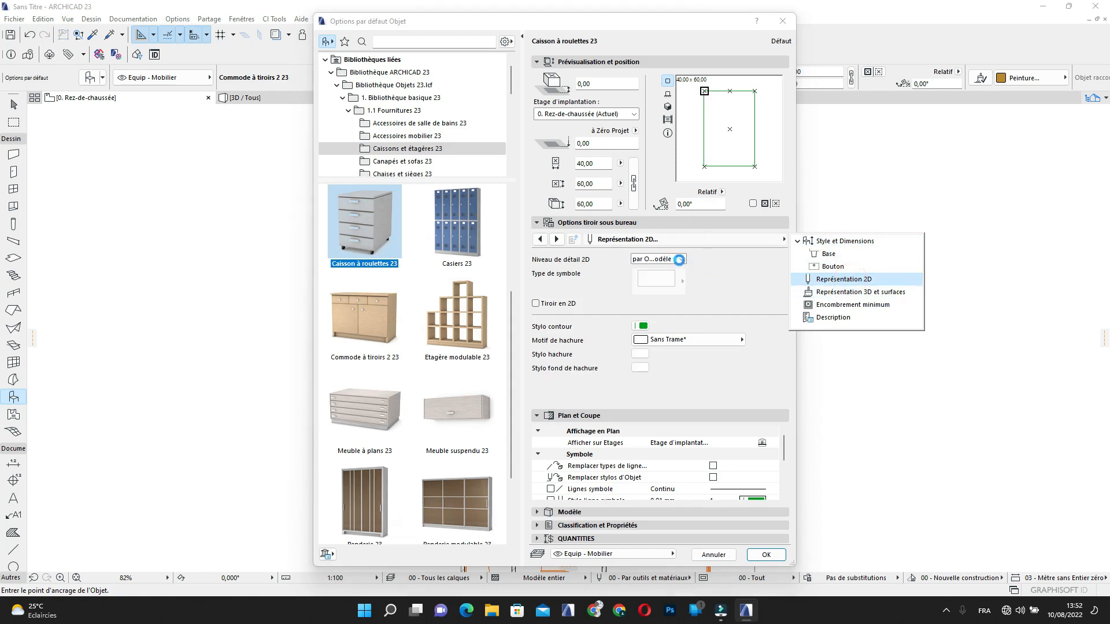
left_click(679, 259)
left_click(662, 277)
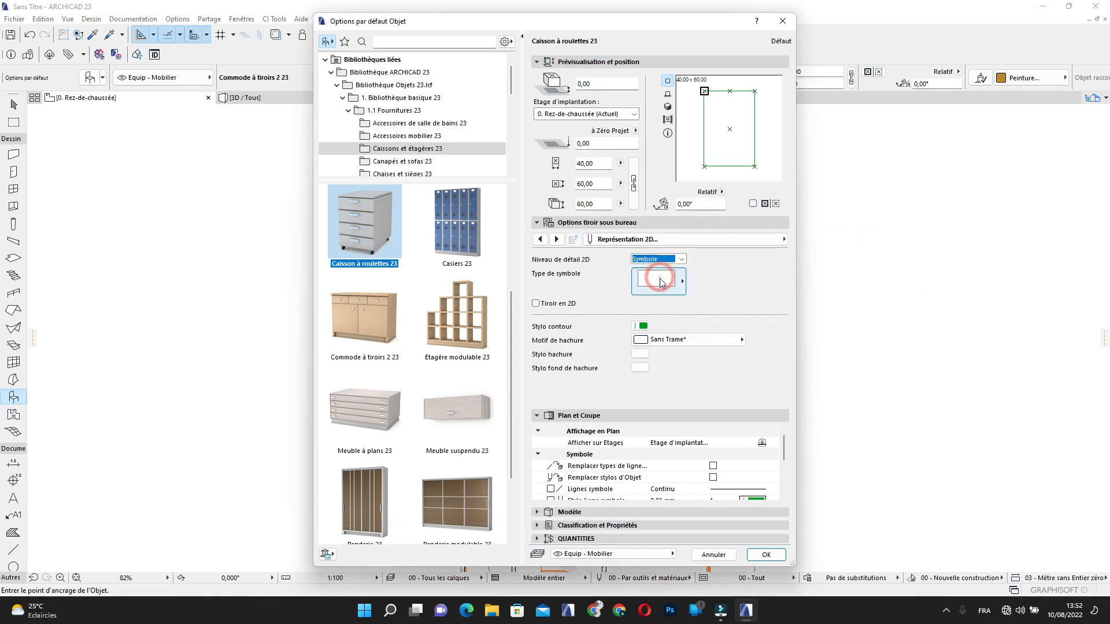
left_click(676, 283)
left_click(715, 365)
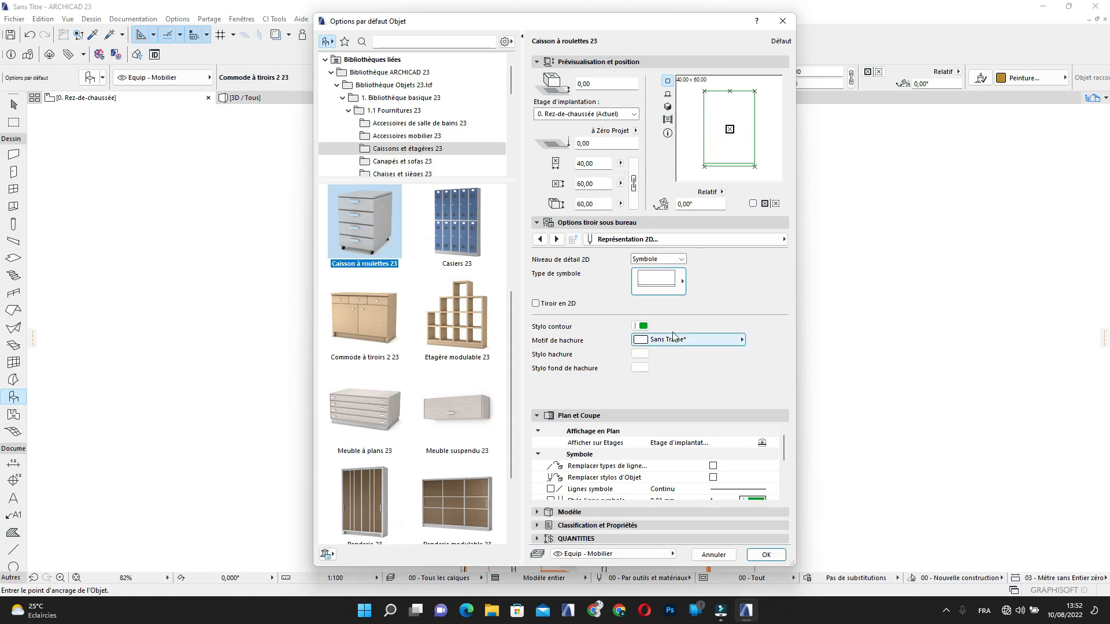
Set the drawer unit's default width to 50 and its depth to 40
left_click(599, 164)
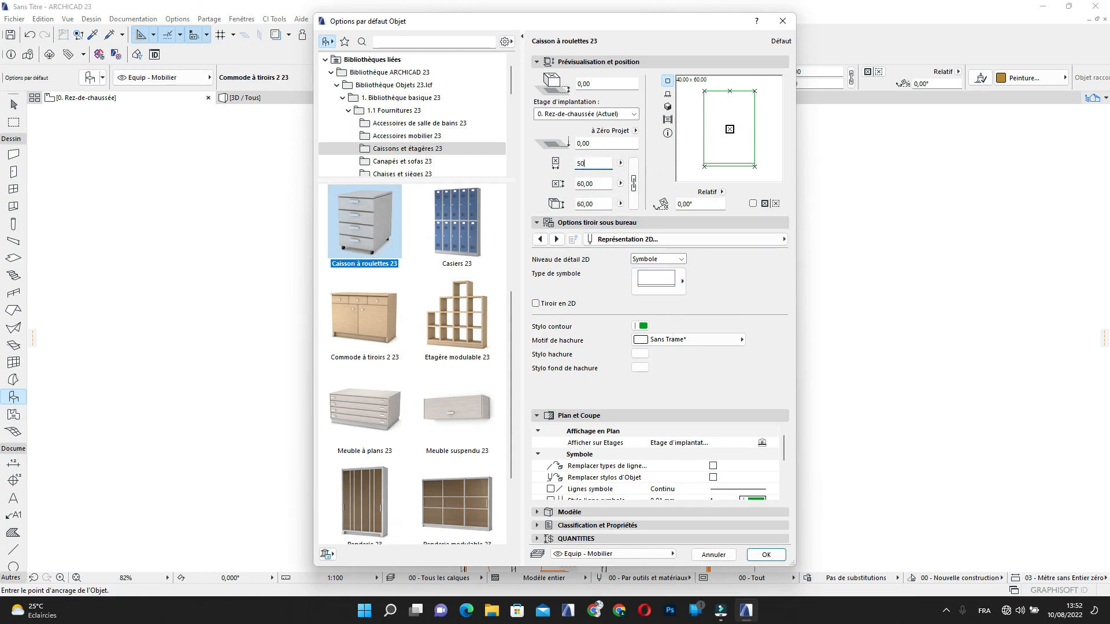
left_click(594, 183)
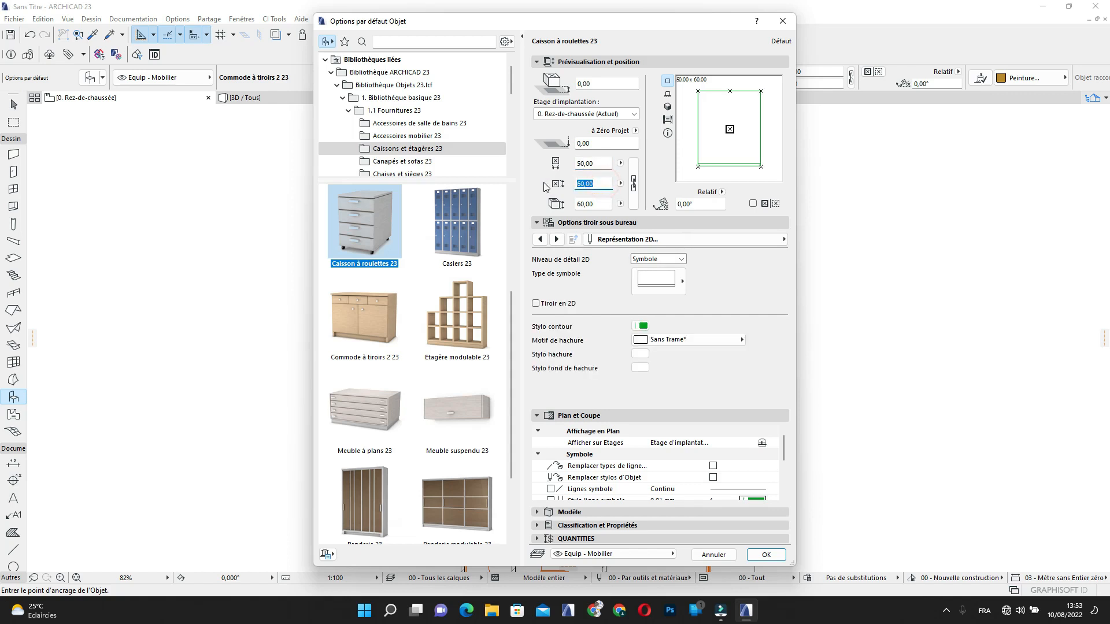
type("40")
Change the drawer unit's 2D contour pen to dark grey pen 61 and accept the default object settings
left_click(733, 239)
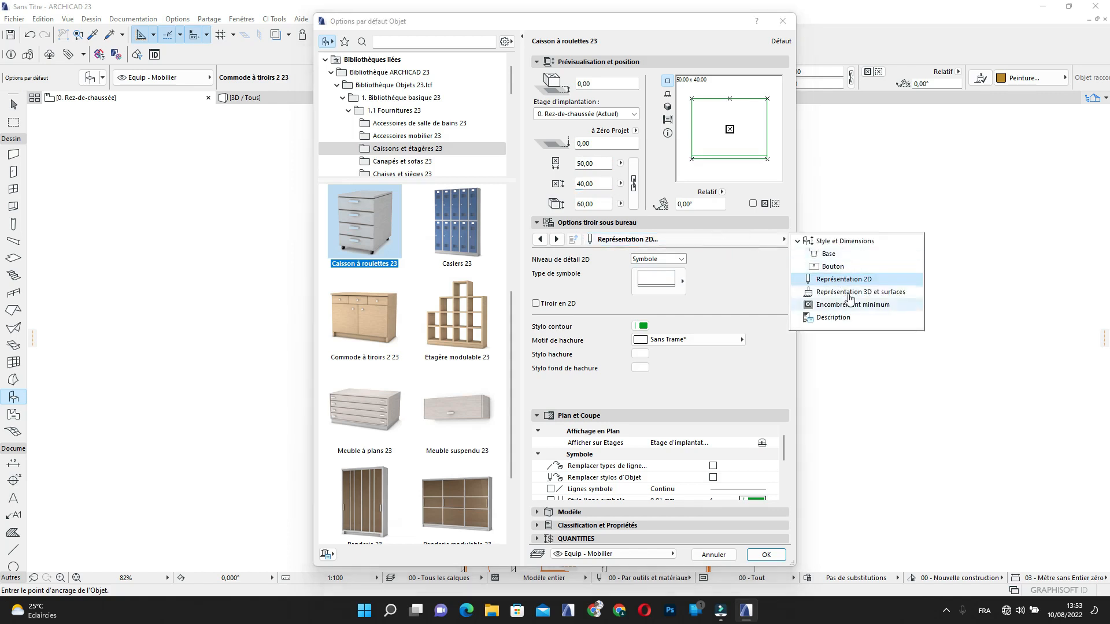
left_click(855, 280)
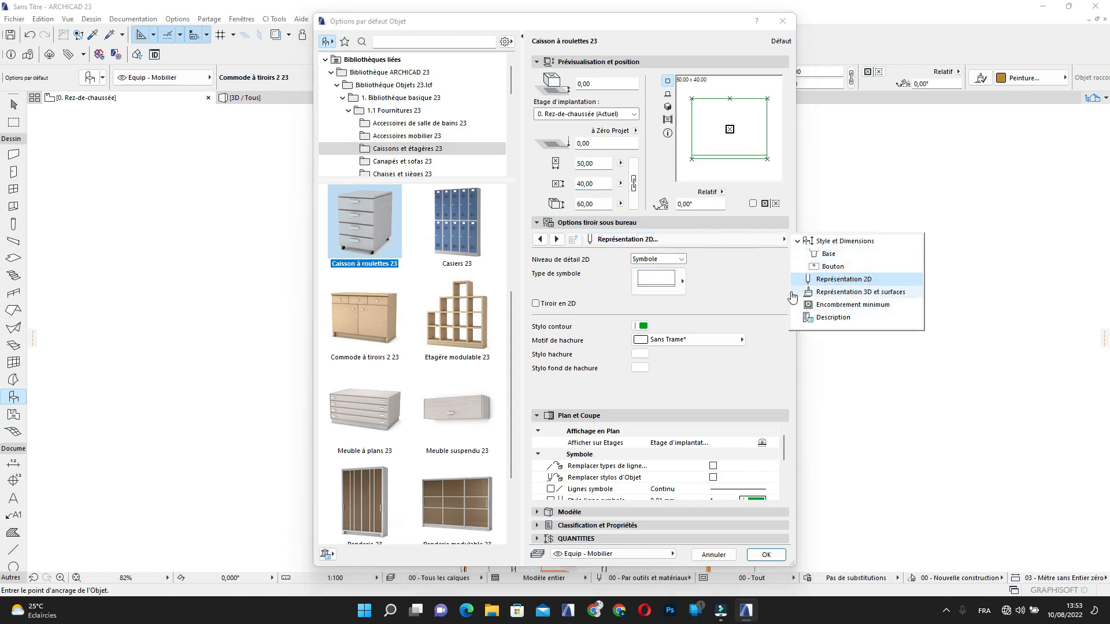
left_click(638, 328)
left_click(639, 327)
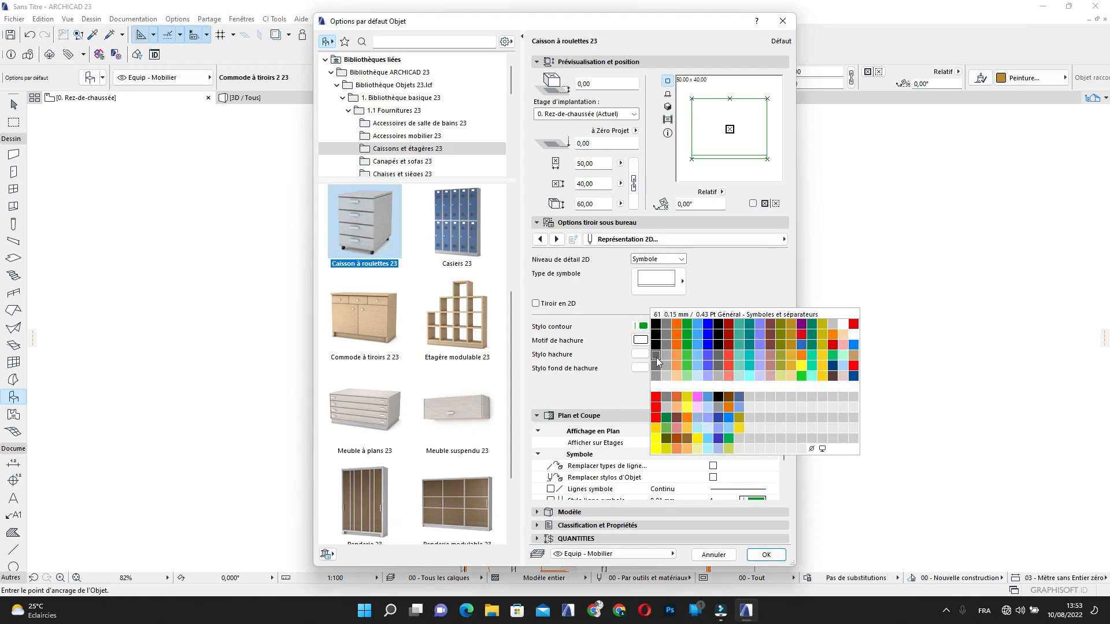
left_click(657, 361)
left_click(765, 554)
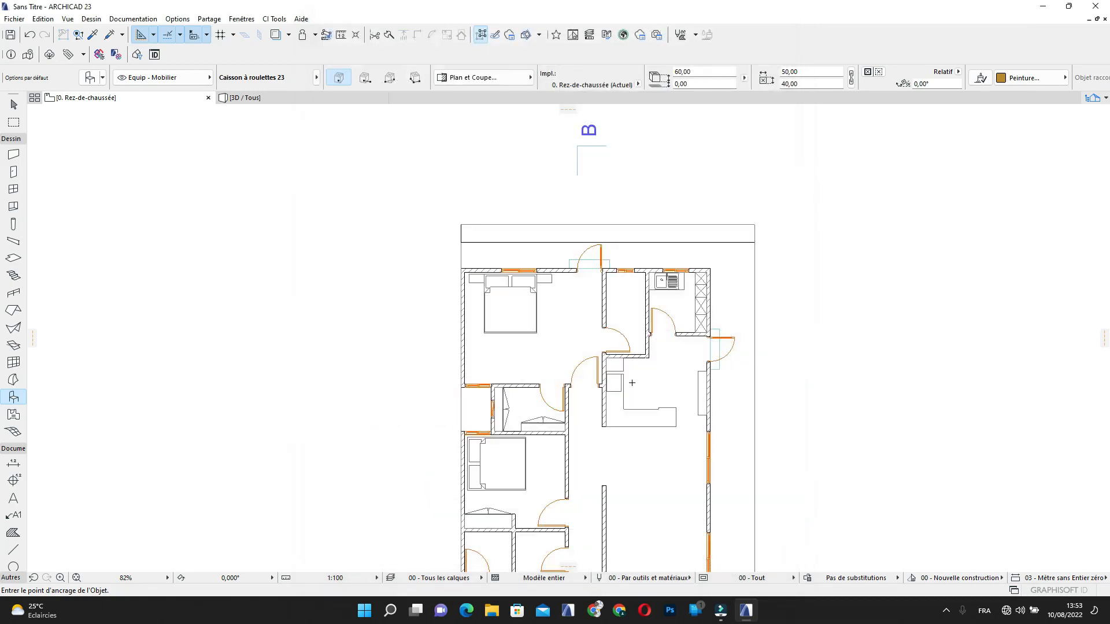
Place one drawer unit near the foot of the lower bedroom's bed and another in the middle bedroom's upper right corner
scroll(632, 383, "down", 2)
scroll(600, 413, "up", 4)
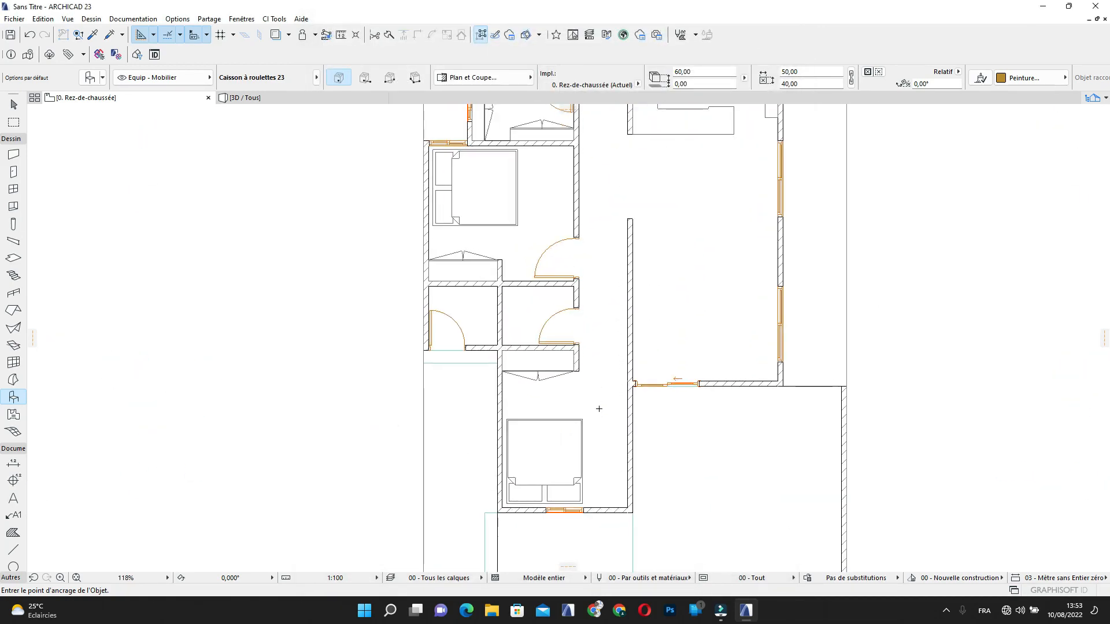
left_click(599, 404)
middle_click_drag(577, 325, 575, 445)
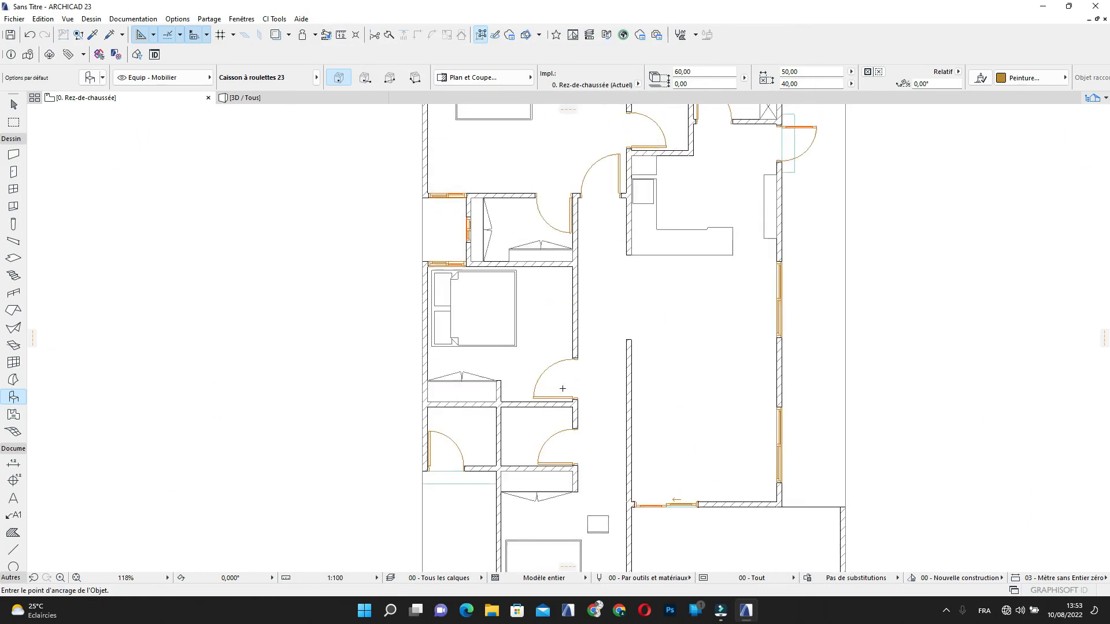
middle_click_drag(548, 359, 556, 411)
scroll(575, 332, "up", 2)
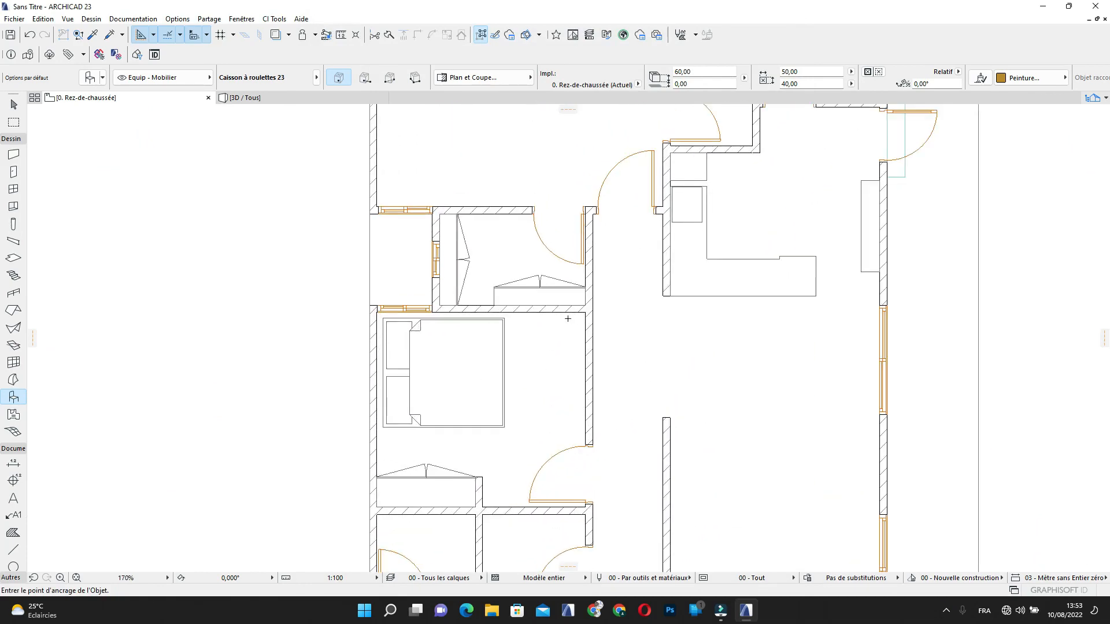
left_click(568, 319)
middle_click_drag(570, 318, 584, 510)
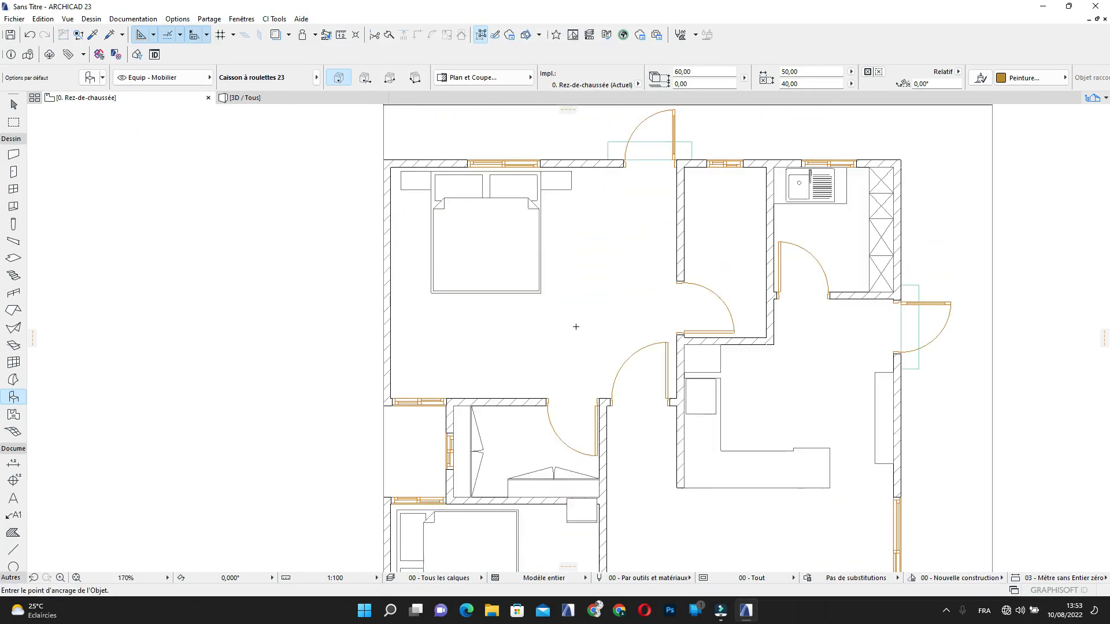
Place a third drawer unit near the lower left corner of the upper bedroom and end object placement
left_click(411, 376)
scroll(545, 346, "down", 2)
middle_click_drag(649, 305, 678, 204)
middle_click_drag(712, 434, 684, 367)
key("Escape")
Rotate the upper bedroom's drawer unit 90° about its centre so its front faces into the room
scroll(520, 180, "up", 8)
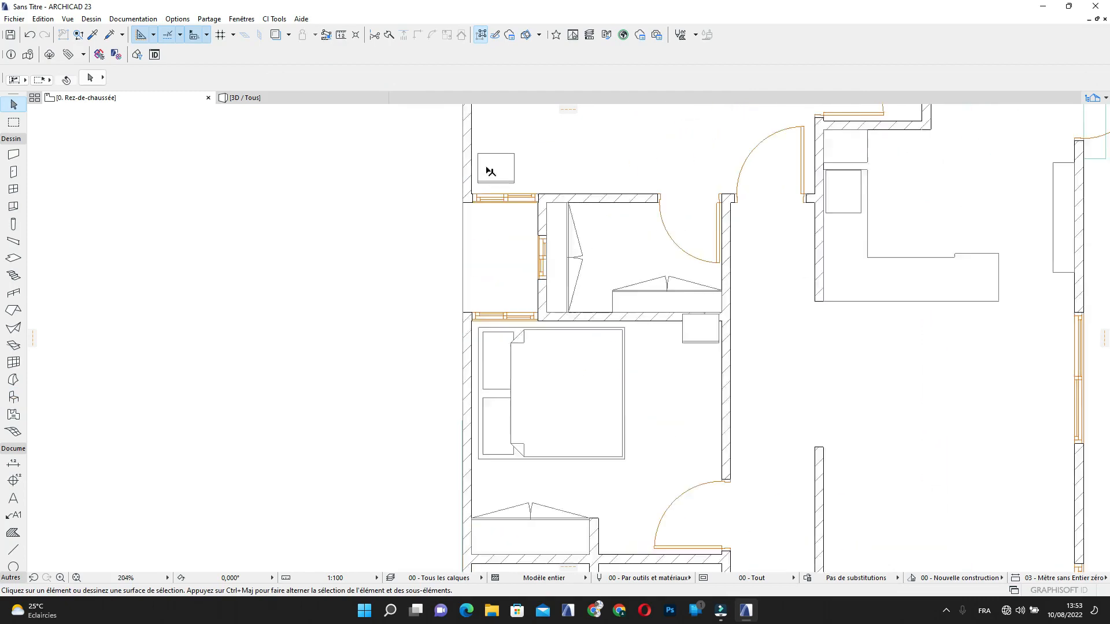
left_click(495, 191)
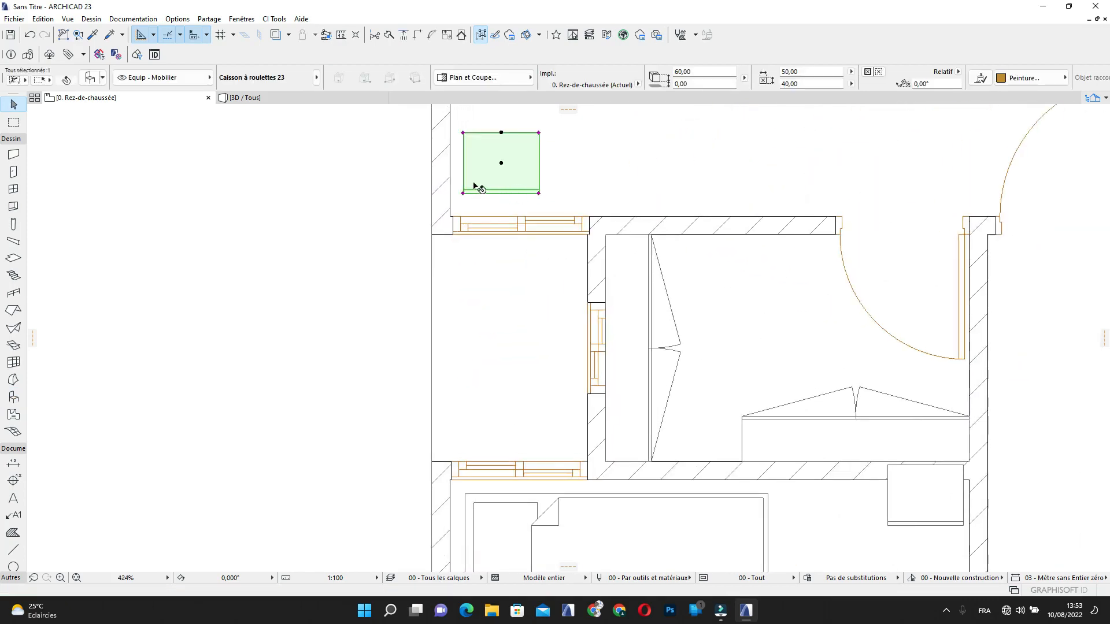
key("ctrl+e")
left_click(501, 163)
left_click(575, 163)
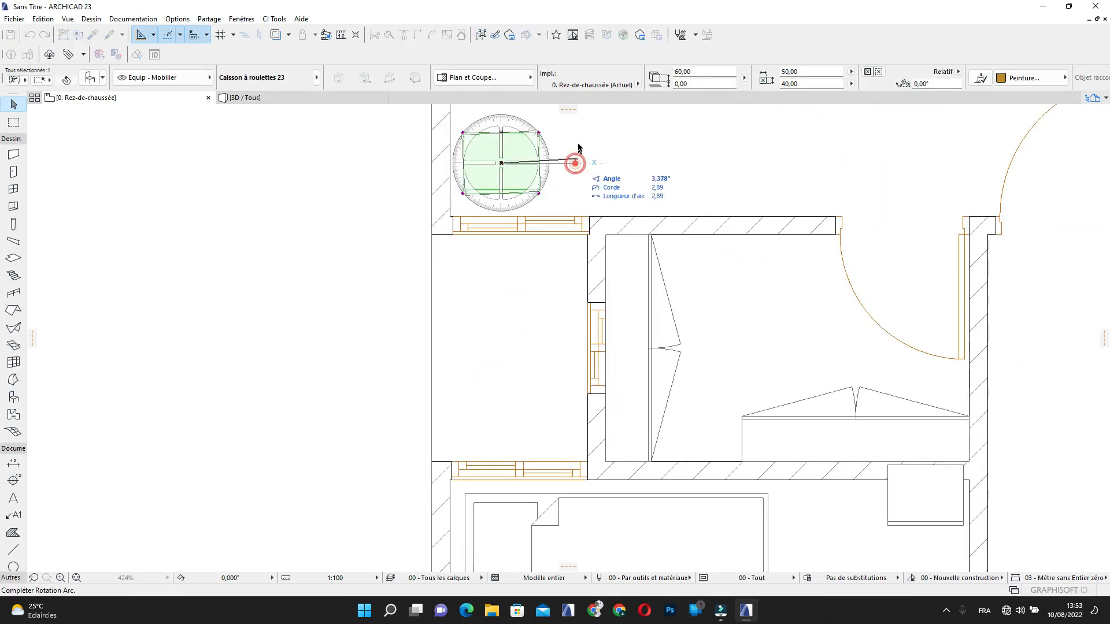
scroll(576, 136, "up", 5)
middle_click_drag(493, 186, 576, 353)
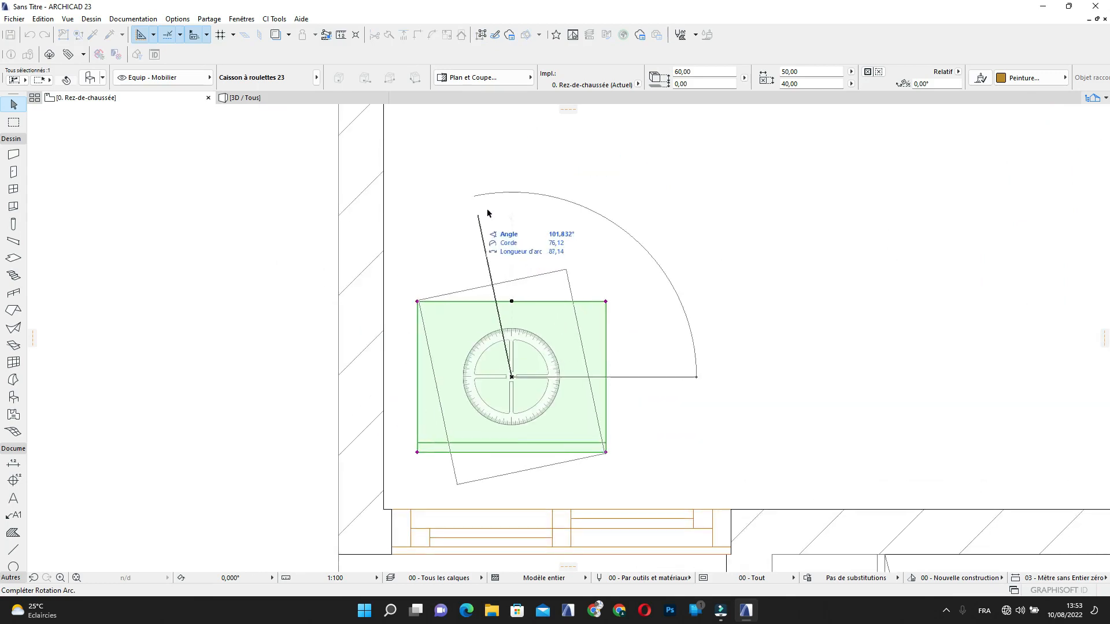
left_click(511, 192)
Move the rotated drawer unit so its lower left corner meets the upper bedroom's inner wall corner
scroll(476, 307, "down", 3)
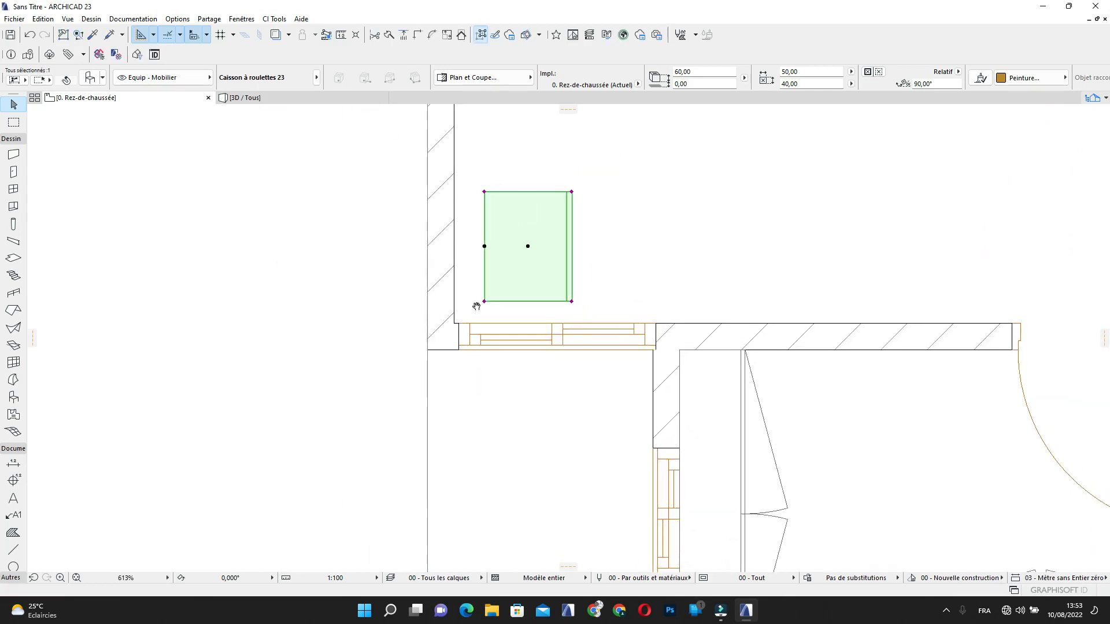
scroll(477, 306, "up", 3)
left_click(495, 287)
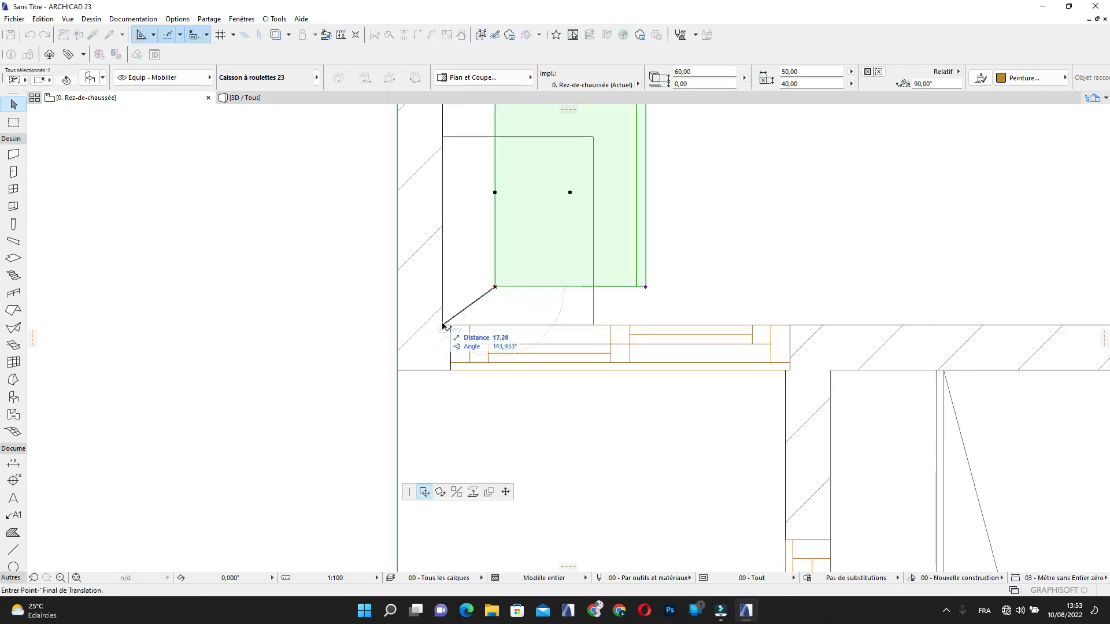
left_click(443, 325)
scroll(520, 273, "down", 3)
Resize the upper bedroom's drawer unit to 90 wide and 60 deep
middle_click_drag(520, 274, 527, 338)
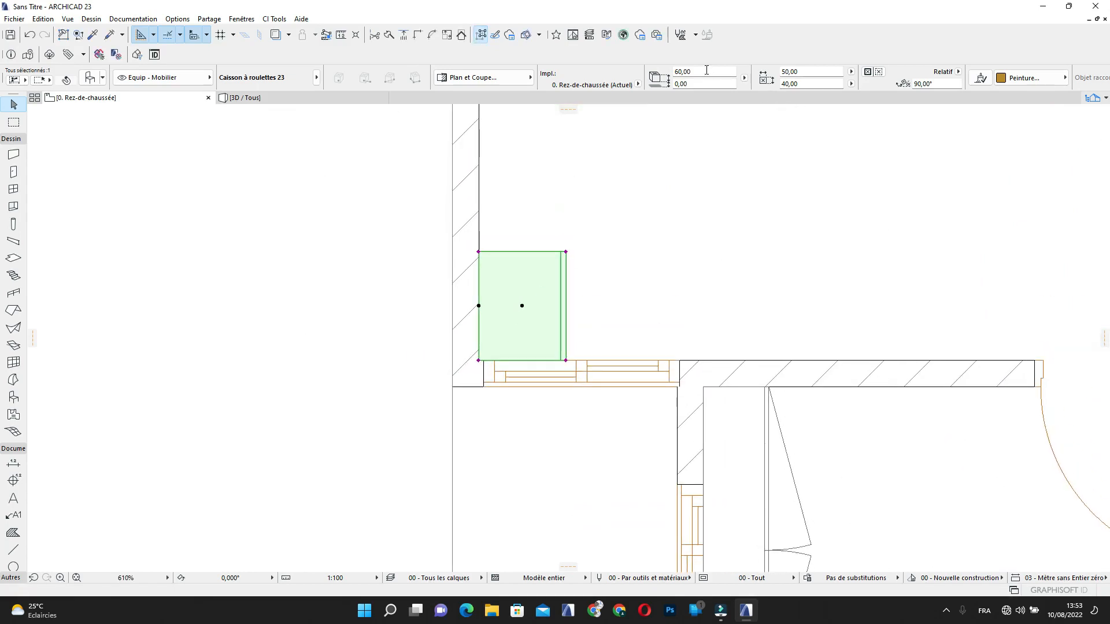
left_click(810, 72)
left_click_drag(814, 83, 790, 85)
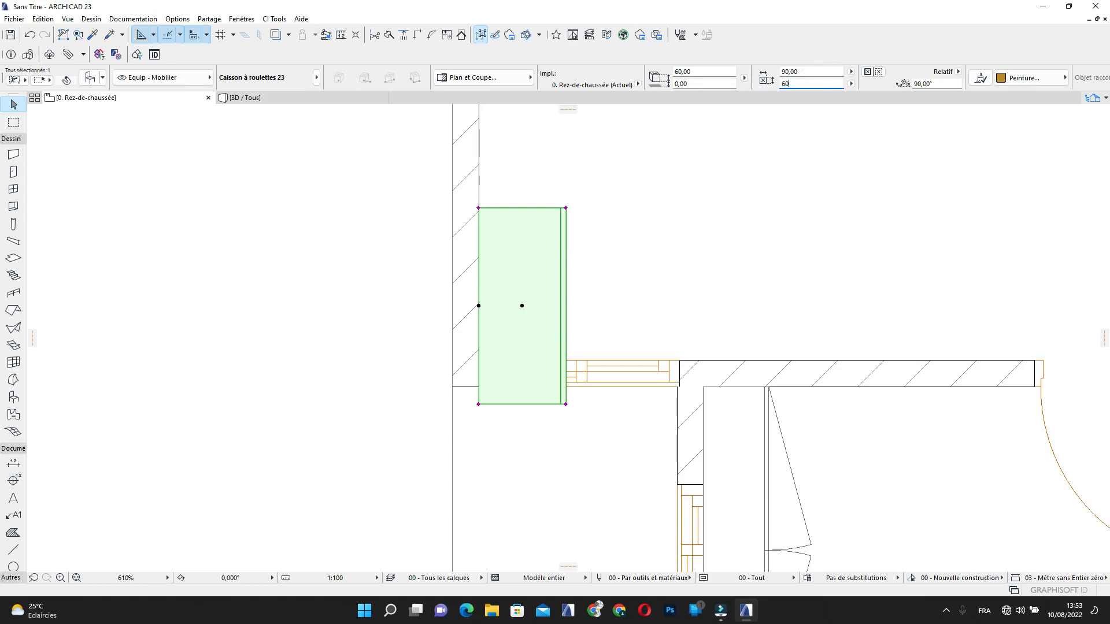
type("60")
key("Return")
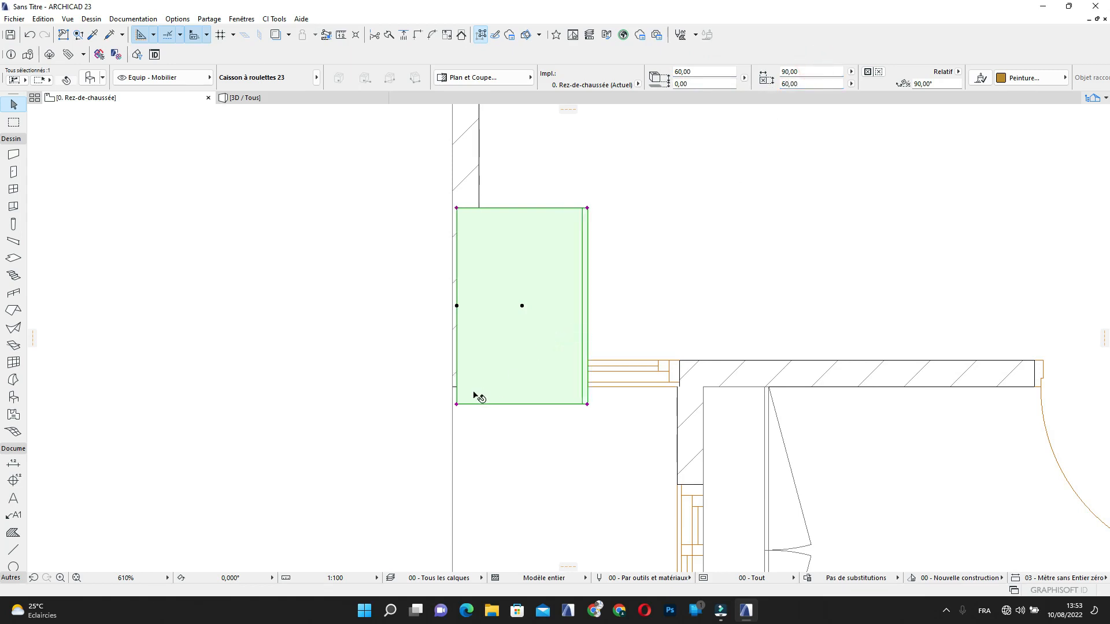
Move the resized drawer unit back into the upper bedroom's lower left wall corner and deselect it
left_click(457, 403)
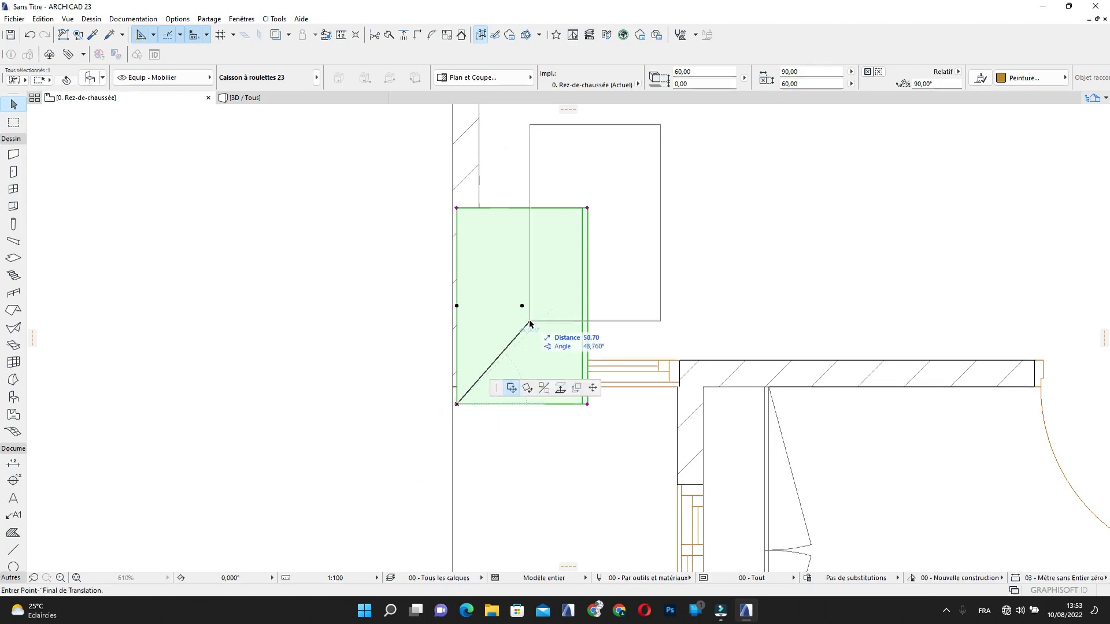
left_click(529, 321)
left_click(529, 321)
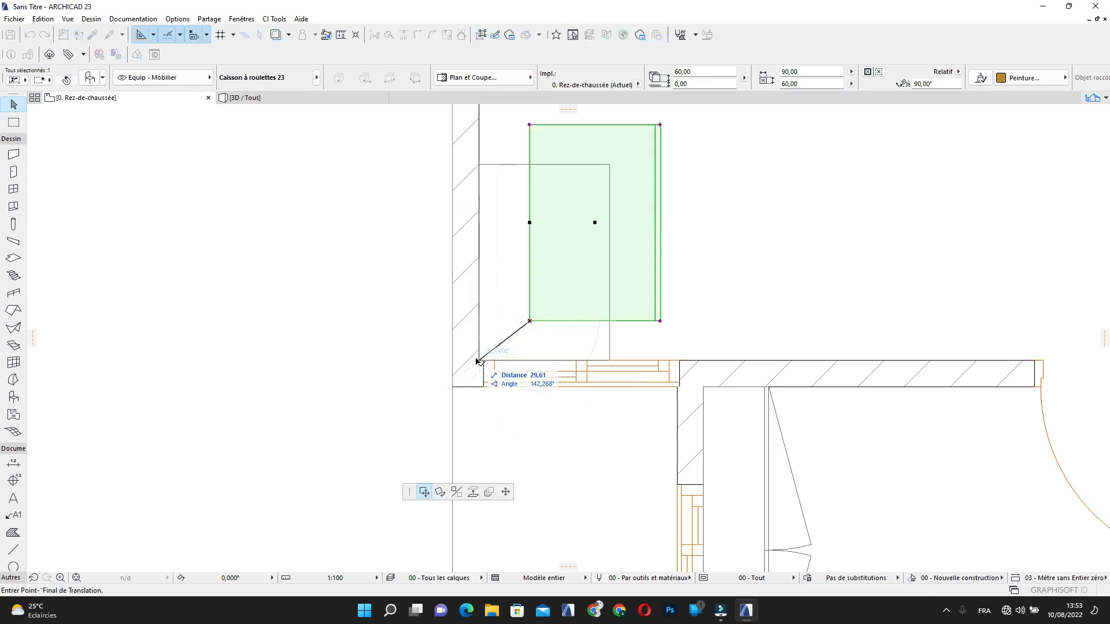
left_click(479, 359)
scroll(593, 346, "down", 3)
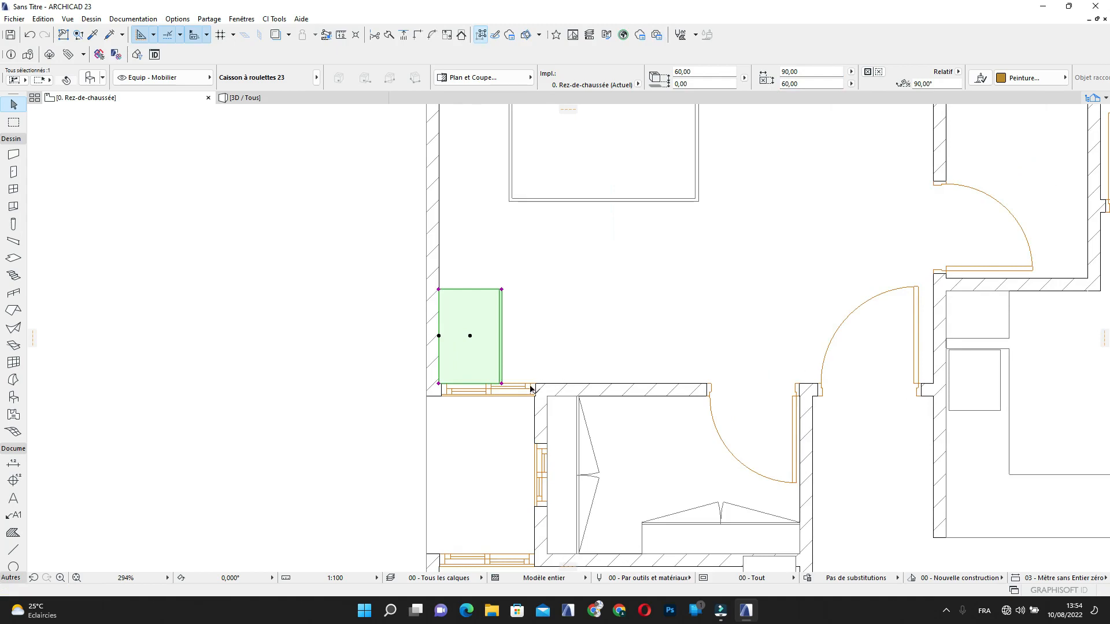
key("Escape")
Move the middle bedroom's drawer unit off the upper wall into the free space near the room's upper right corner
scroll(582, 422, "down", 6)
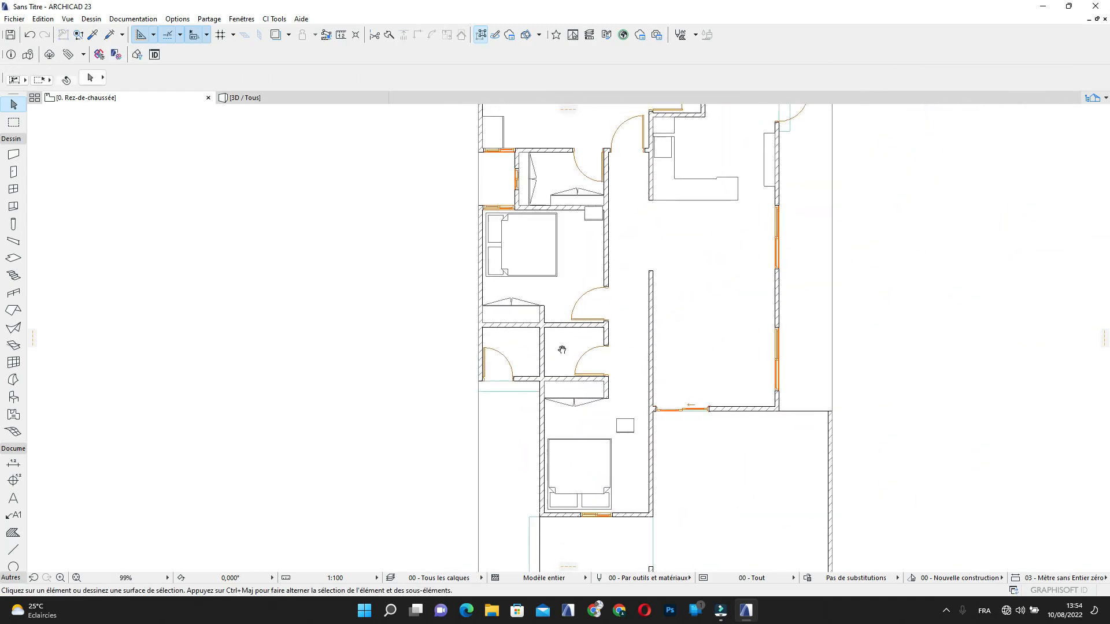
scroll(617, 431, "up", 4)
scroll(591, 320, "down", 2)
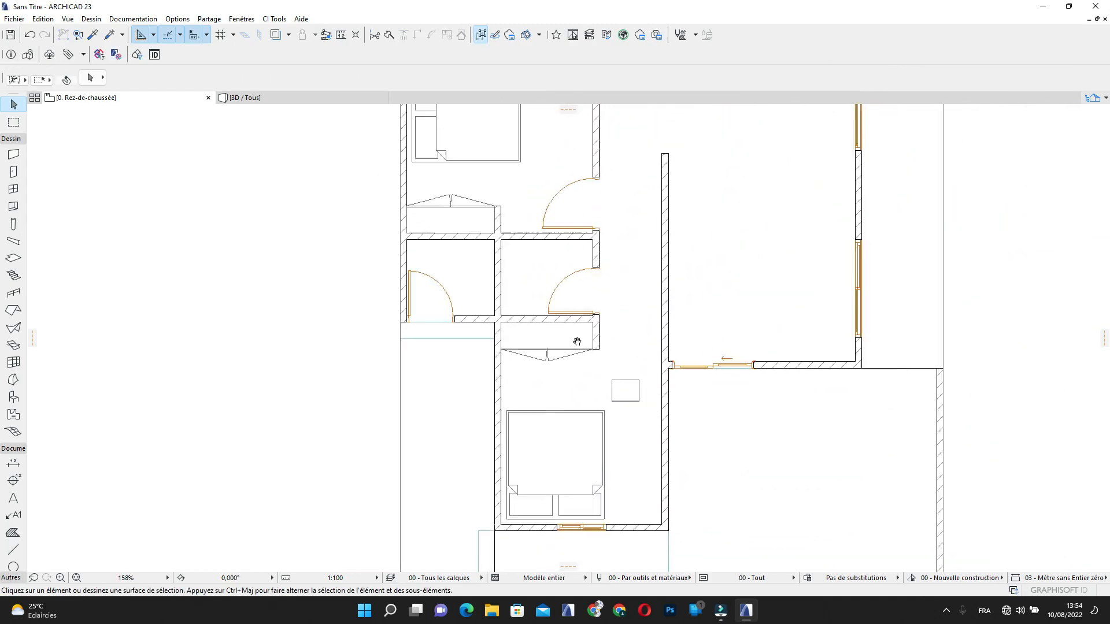
middle_click_drag(577, 341, 570, 463)
scroll(578, 193, "up", 5)
left_click(603, 232)
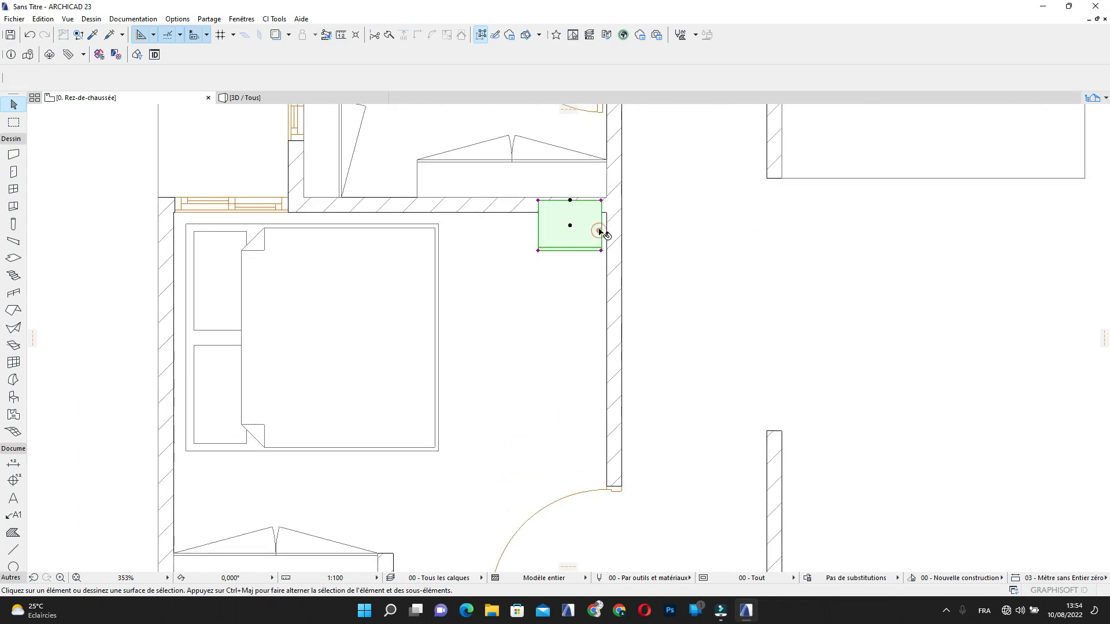
scroll(602, 228, "up", 3)
left_click(601, 193)
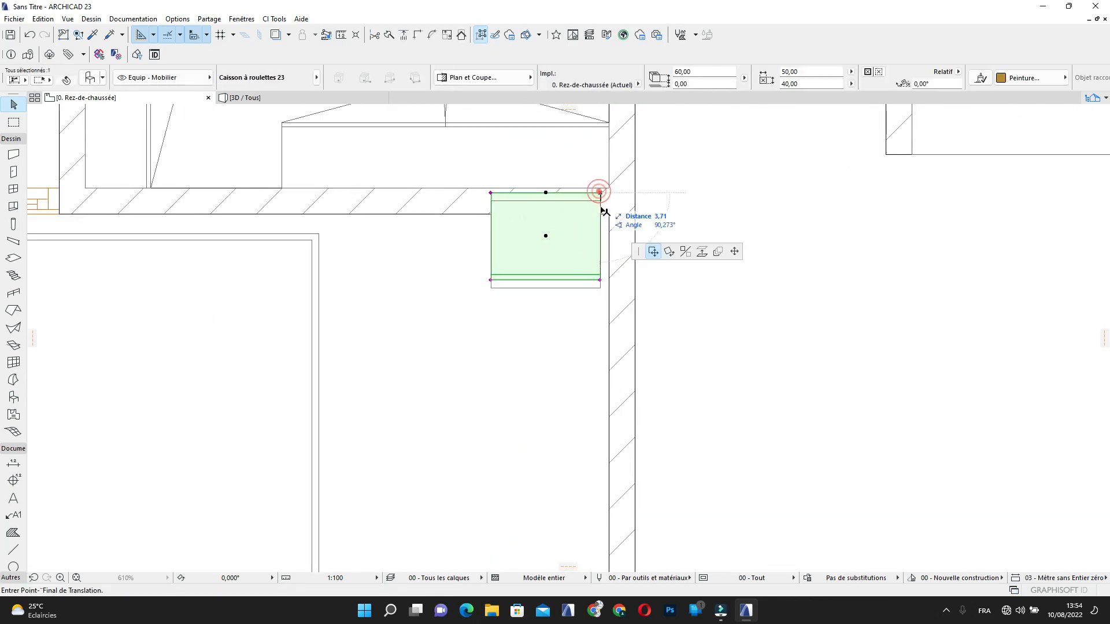
left_click(568, 254)
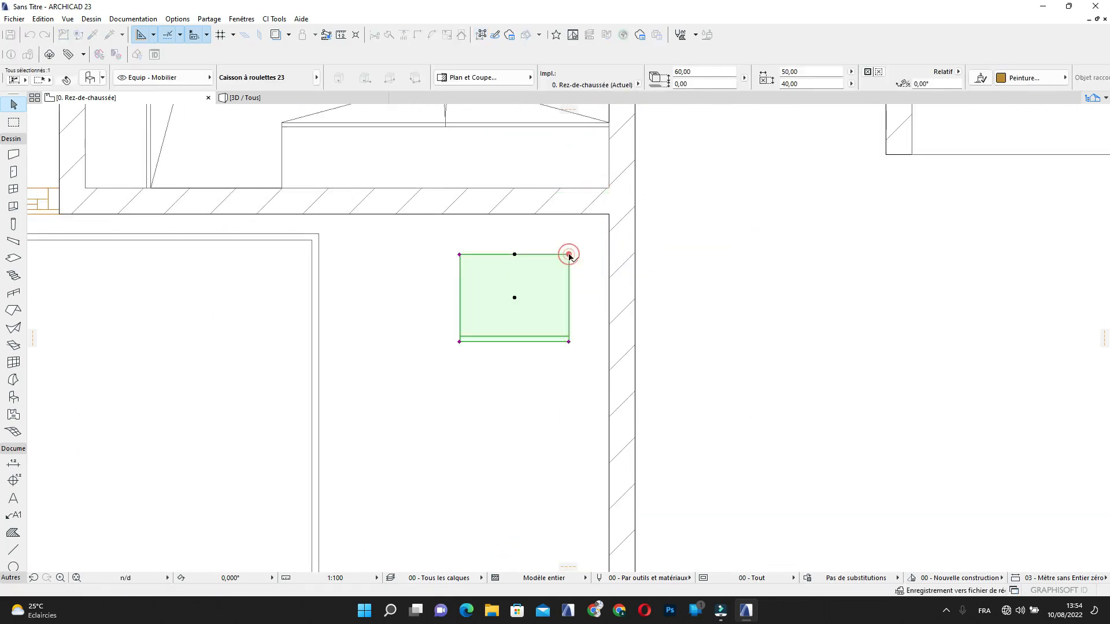
Set the middle bedroom's drawer unit width to 70 and move its upper right corner onto the room's inner wall corner
left_click(822, 69)
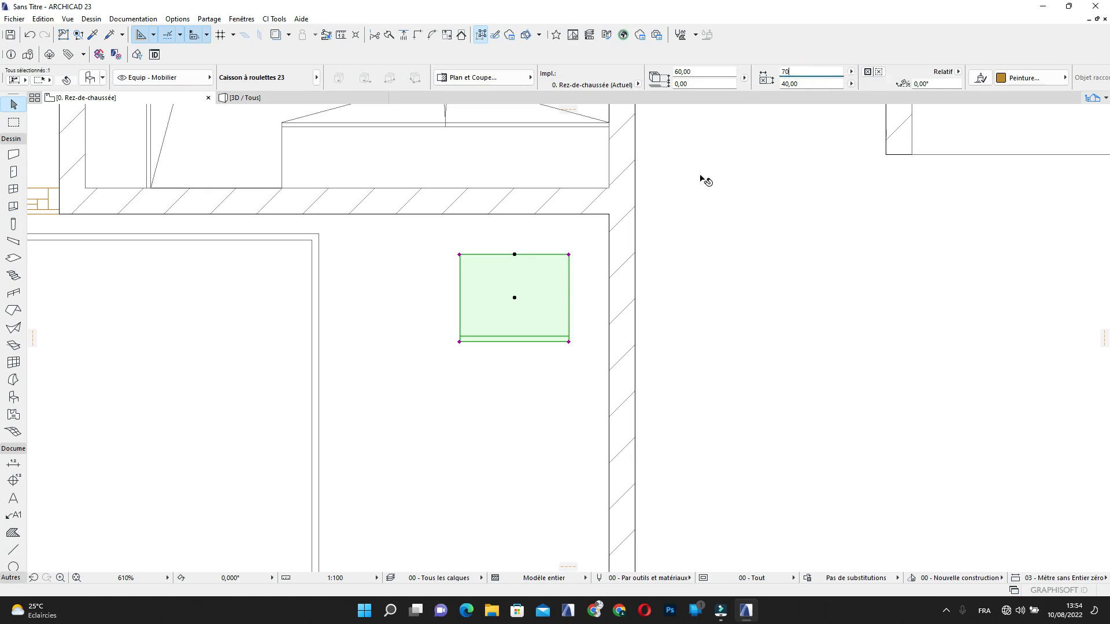
key("Return")
left_click(590, 255)
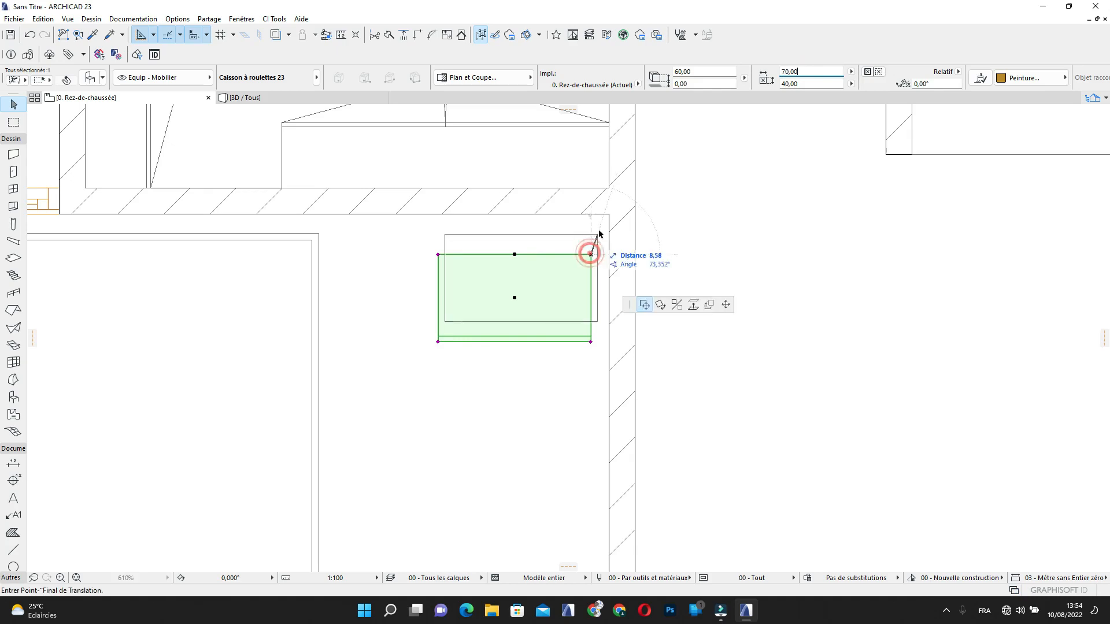
left_click(607, 214)
Select the lower bedroom's drawer unit beside the bed and set its width to 70
scroll(558, 331, "down", 3)
scroll(552, 327, "down", 2)
middle_click_drag(548, 387, 523, 141)
middle_click_drag(577, 412, 556, 315)
scroll(556, 315, "up", 2)
left_click(570, 286)
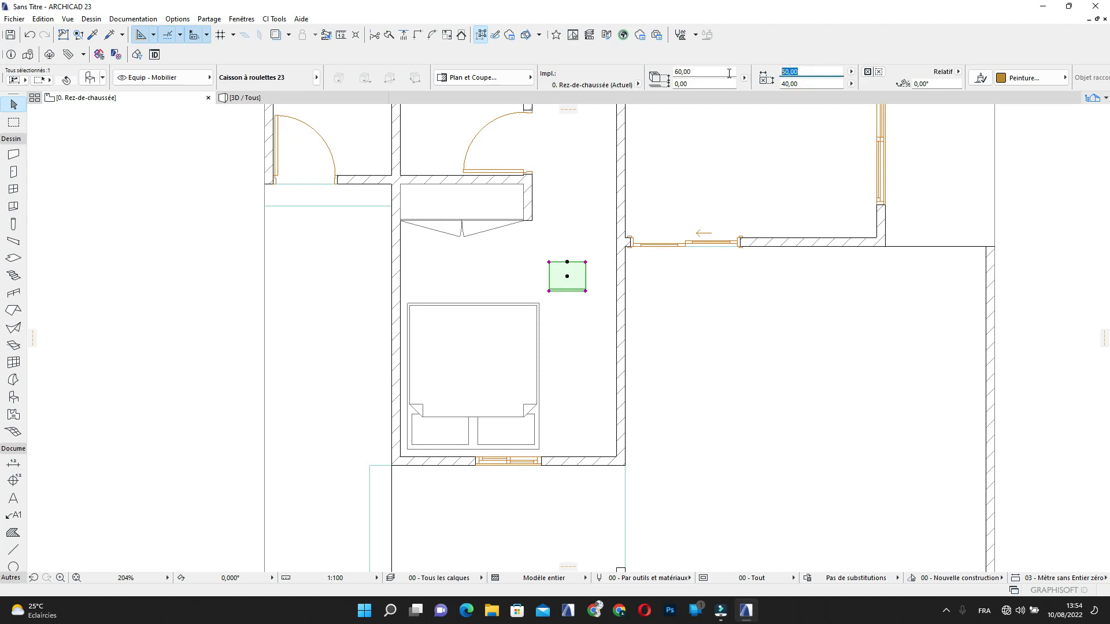
left_click(820, 82)
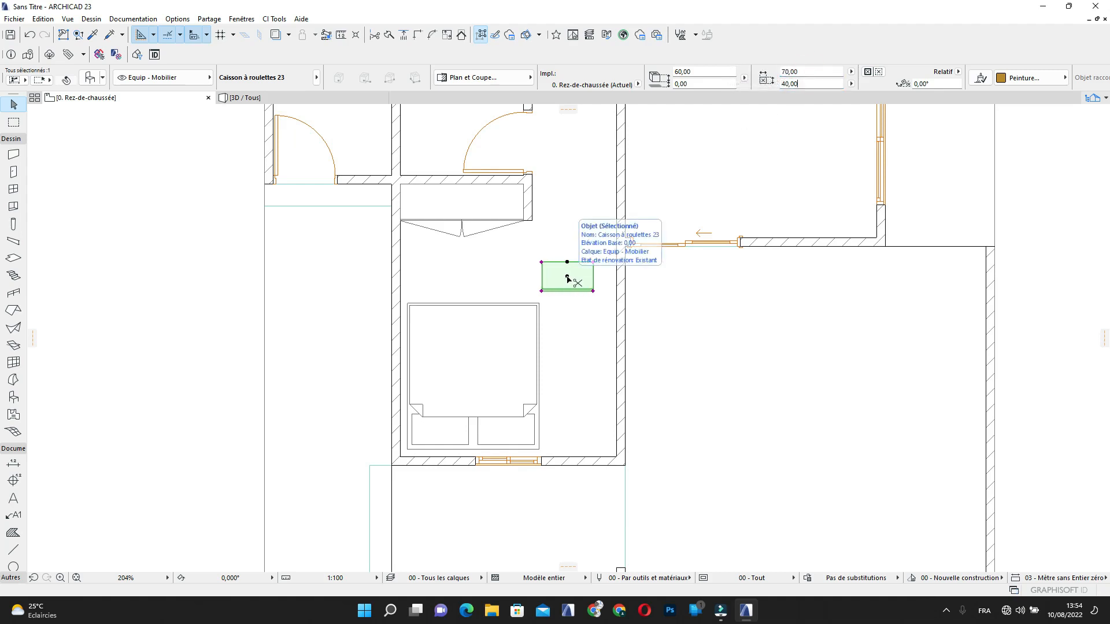
Rotate the lower bedroom's drawer unit 180° about its centre
key("ctrl+e")
left_click(567, 277)
left_click(633, 277)
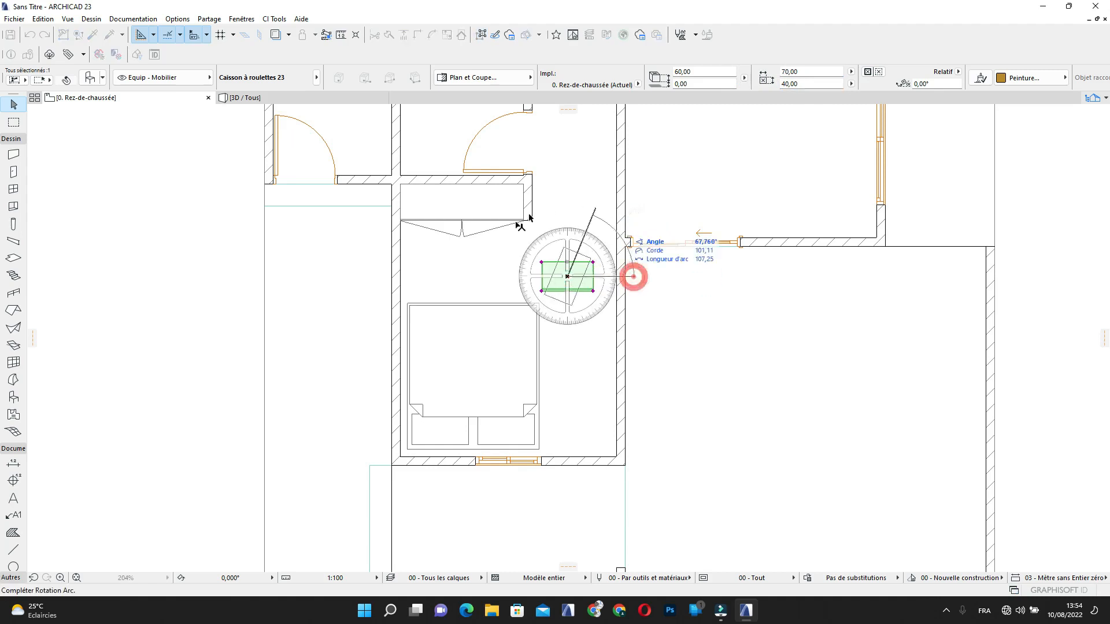
left_click(500, 275)
Move the rotated drawer unit into the lower bedroom's lower right wall corner and deselect it
scroll(564, 293, "up", 2)
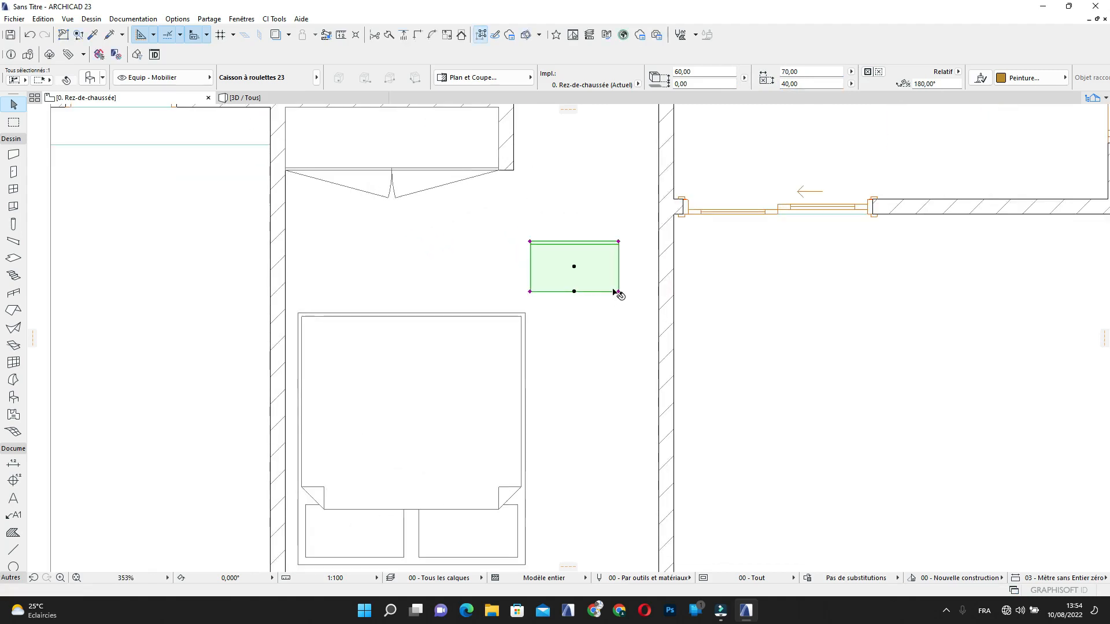
left_click(618, 292)
scroll(607, 333, "down", 1)
middle_click_drag(606, 318, 578, 156)
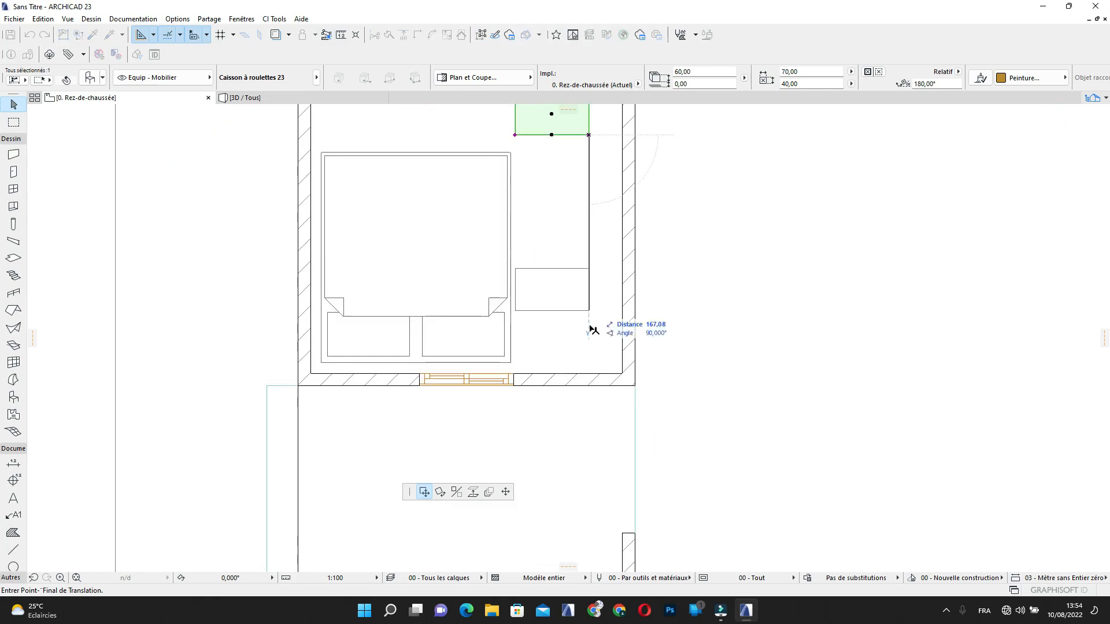
left_click(622, 374)
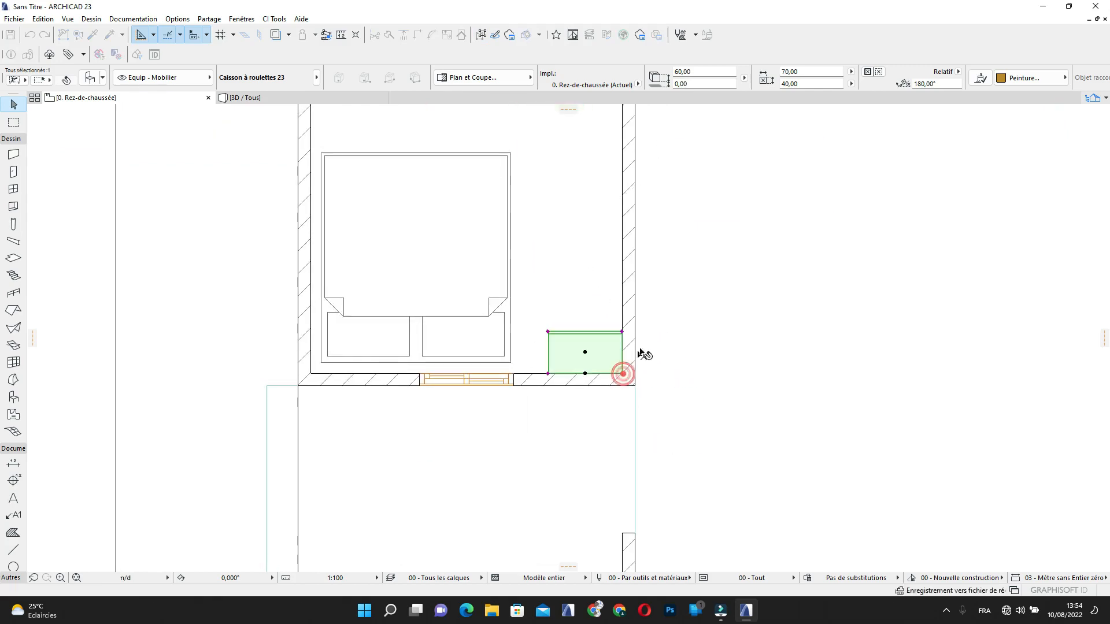
left_click(684, 332)
Move the kitchen's hob and oven base unit up against the base unit above it, closing the gap
scroll(604, 372, "down", 1)
scroll(604, 371, "down", 3)
middle_click_drag(604, 372, 545, 445)
middle_click_drag(575, 333, 535, 295)
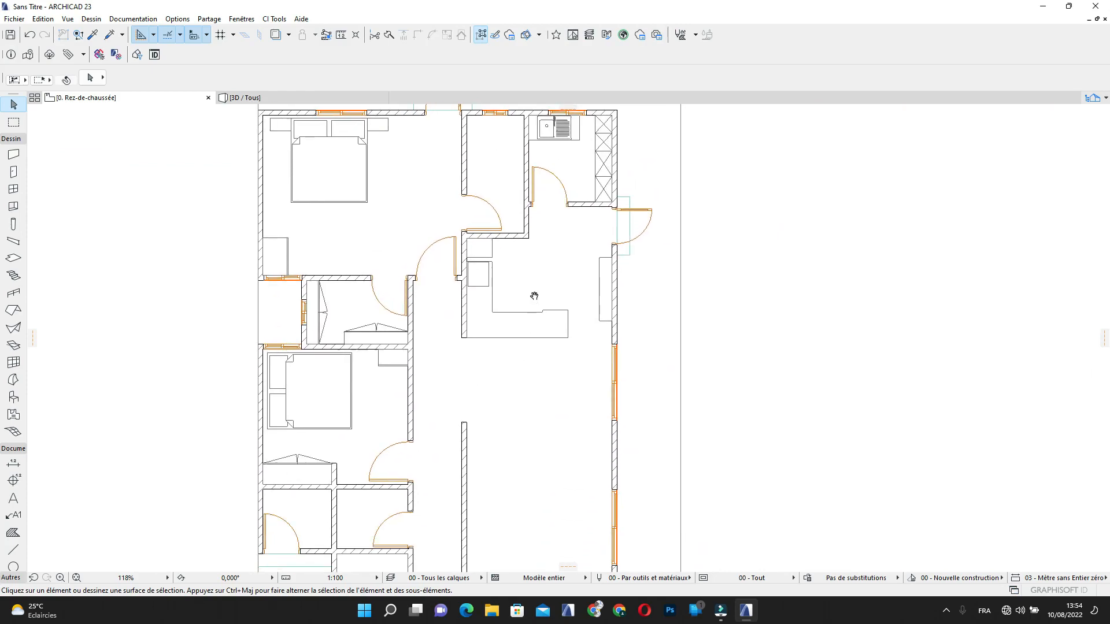
middle_click_drag(517, 374, 521, 341)
scroll(480, 211, "up", 5)
scroll(480, 209, "up", 2)
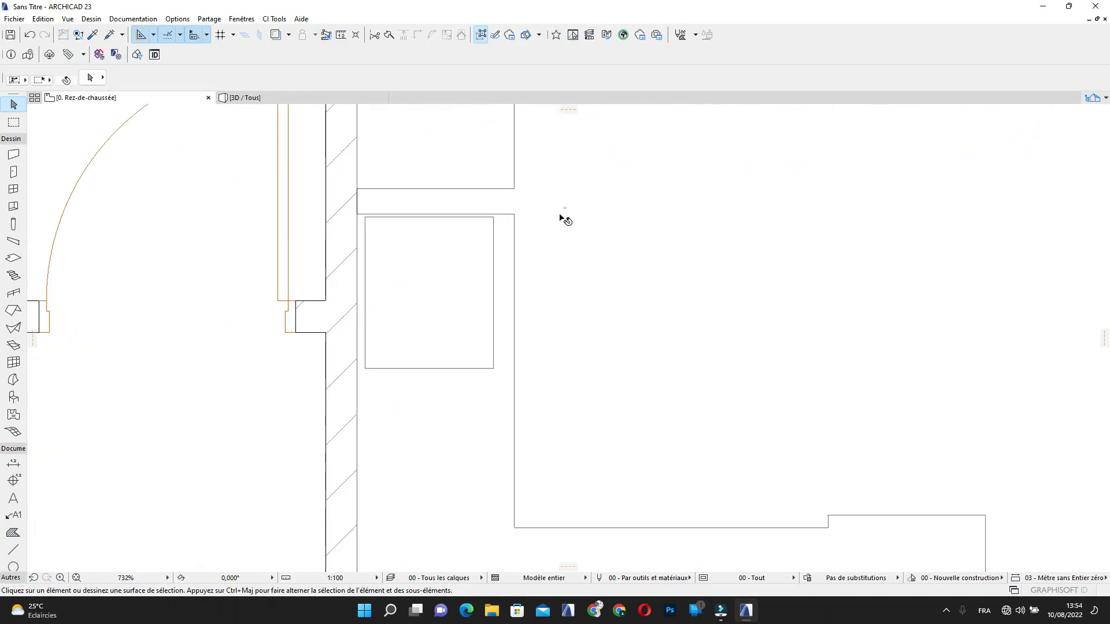
left_click_drag(564, 209, 508, 277)
key("Escape")
key("Escape")
left_click(513, 217)
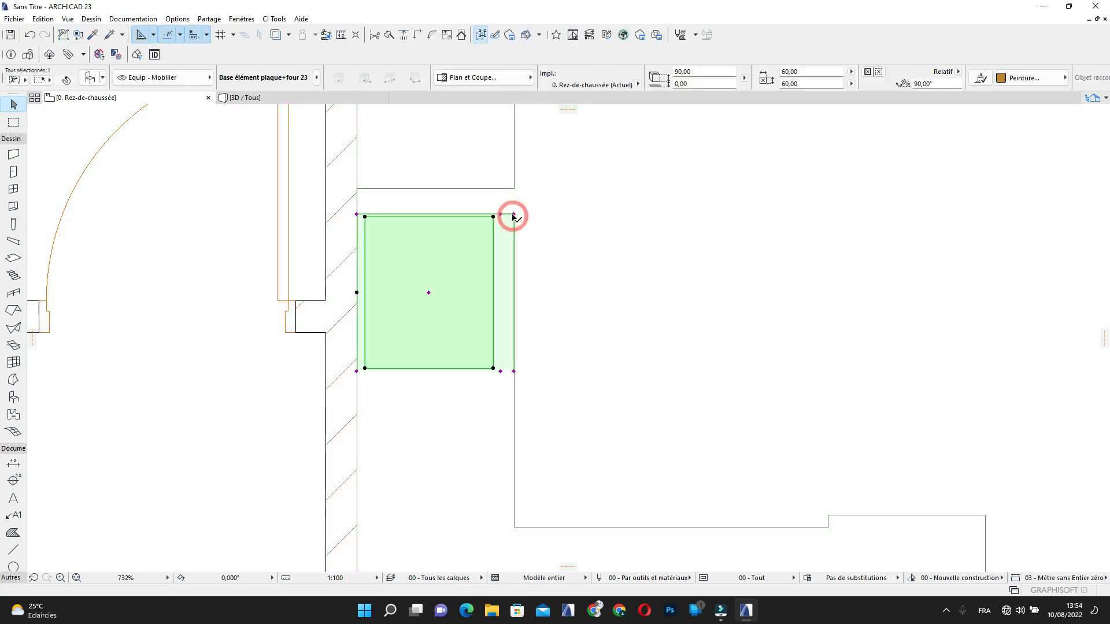
left_click(513, 217)
left_click(515, 191)
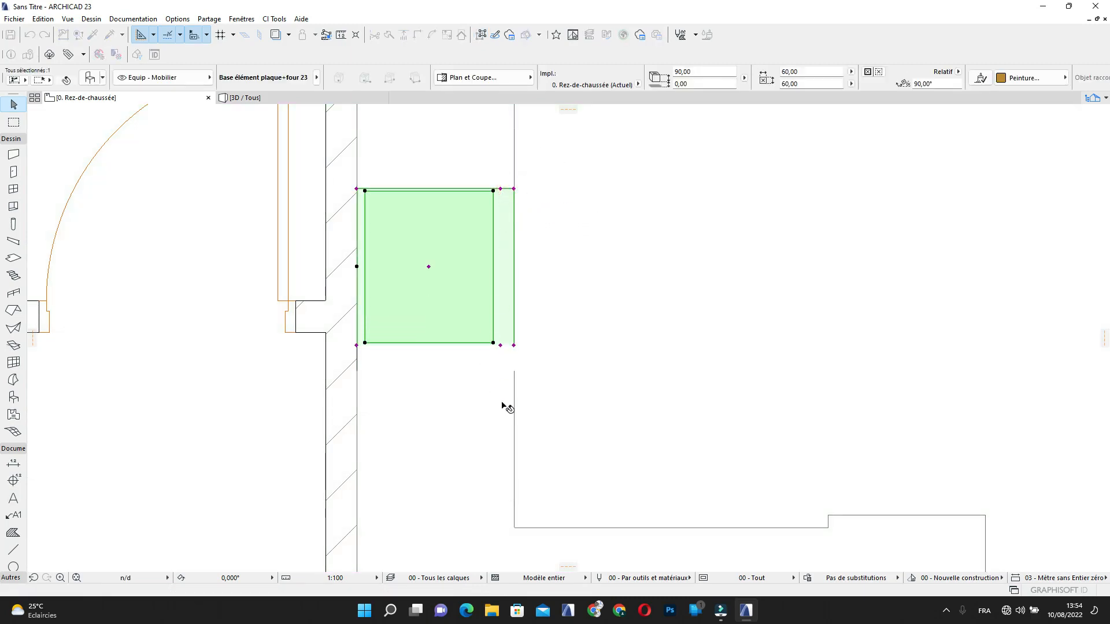
Move the L-shaped kitchen base unit up so it meets the lower edge of the hob and oven unit
left_click(512, 393)
left_click(515, 370)
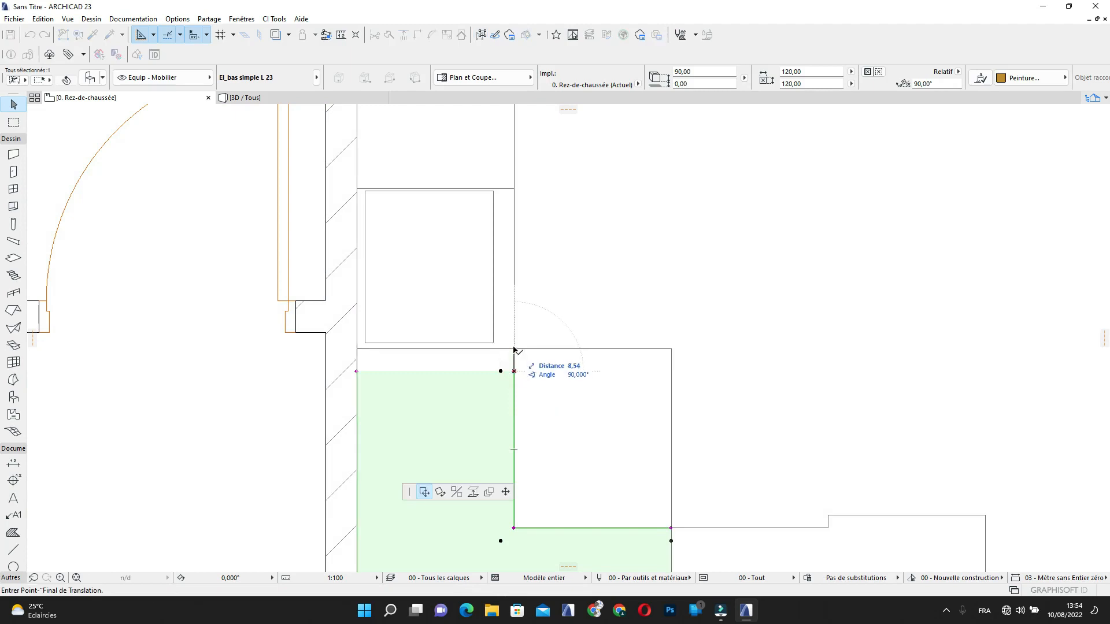
left_click(515, 347)
Move the stepped base unit at the end of the counter up to align with the L-shaped unit and deselect it
scroll(555, 358, "down", 3)
scroll(581, 360, "up", 2)
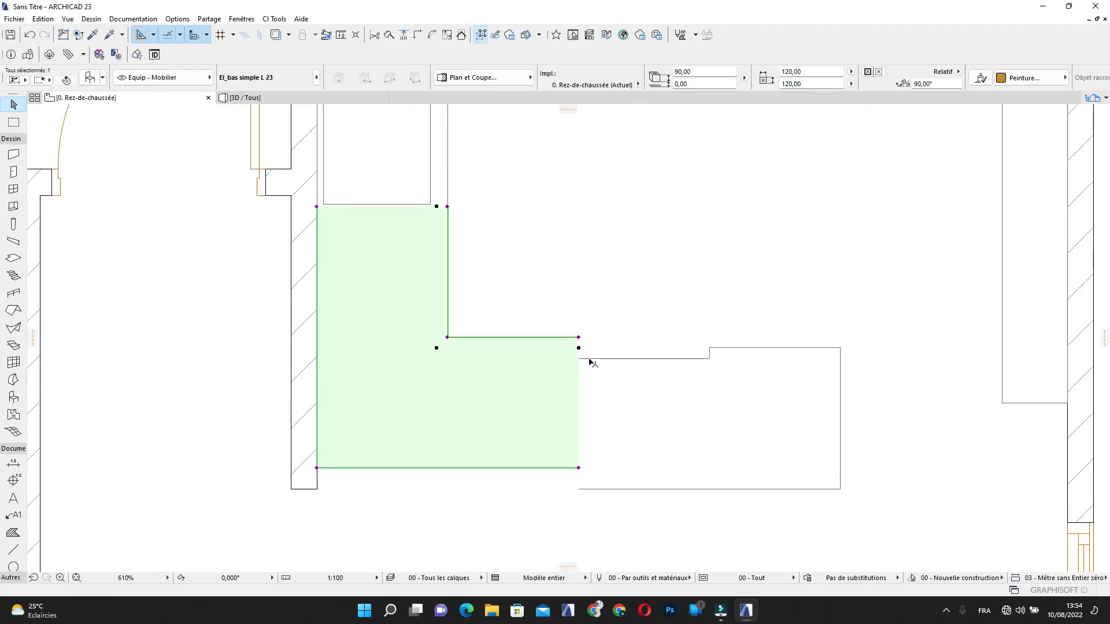
left_click(580, 359)
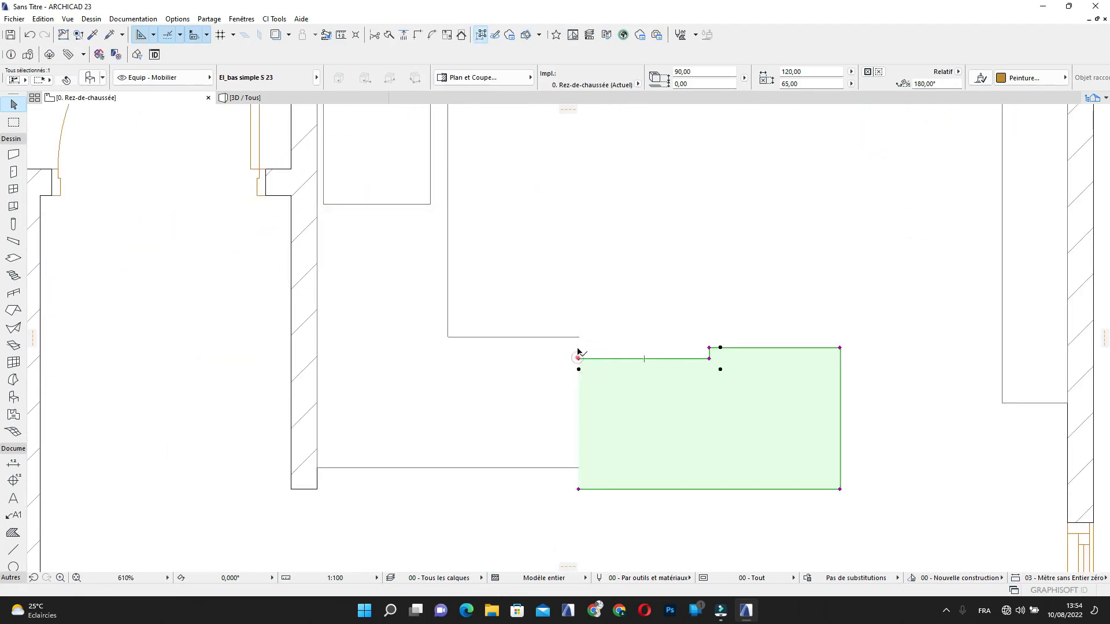
left_click(578, 358)
left_click(577, 335)
key("Escape")
Activate the Object tool and open the library folder Canapés et sofas 23 in its default settings
scroll(634, 379, "down", 6)
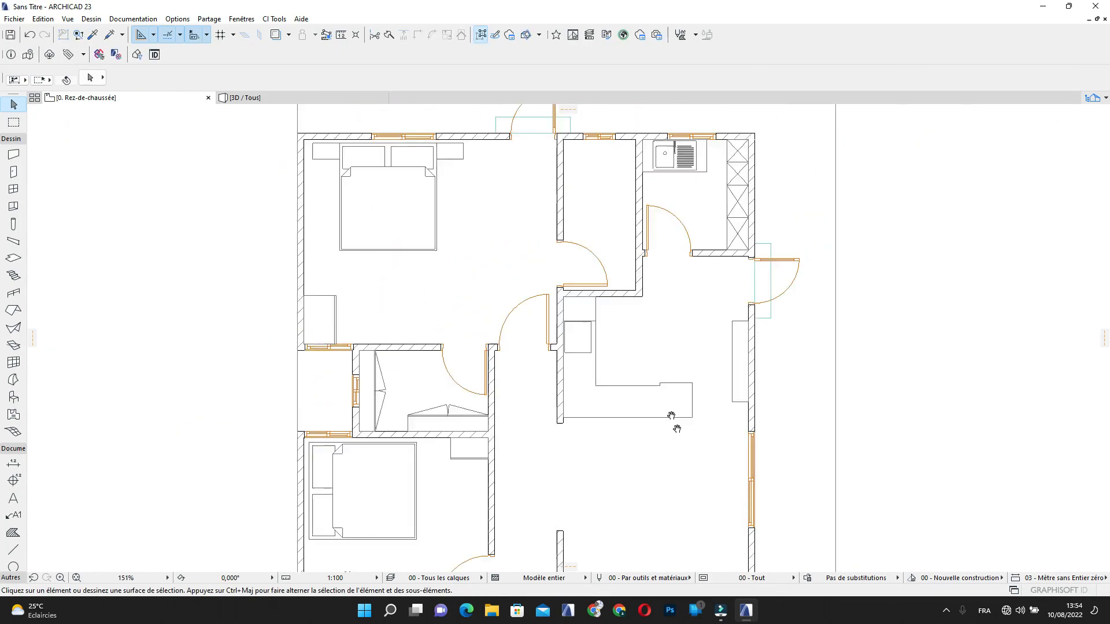
middle_click_drag(671, 416, 622, 338)
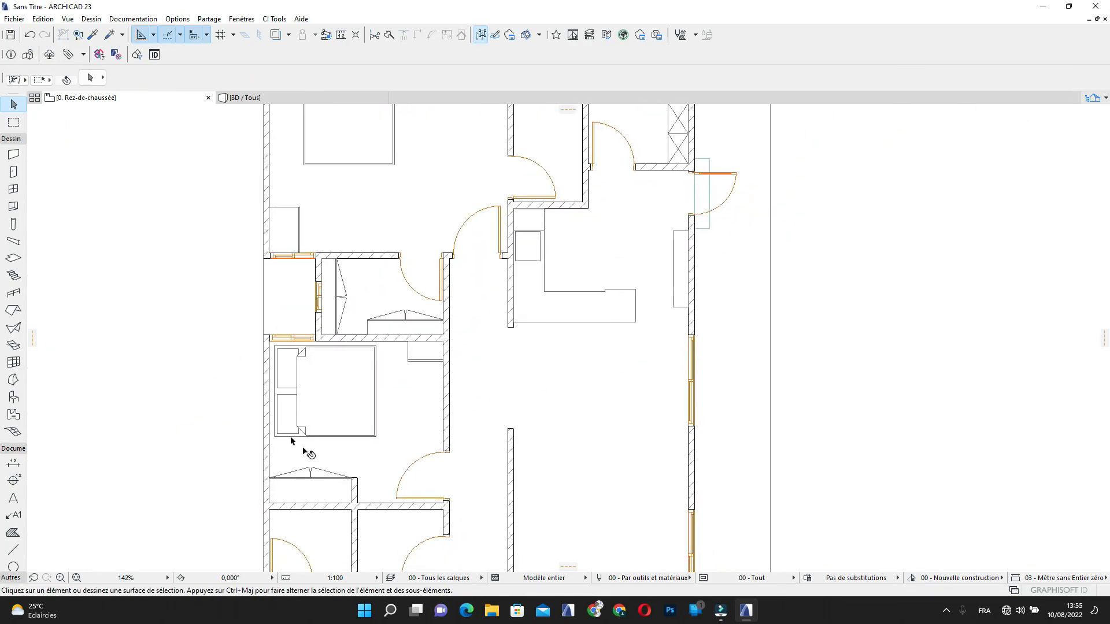
middle_click_drag(407, 430, 405, 455)
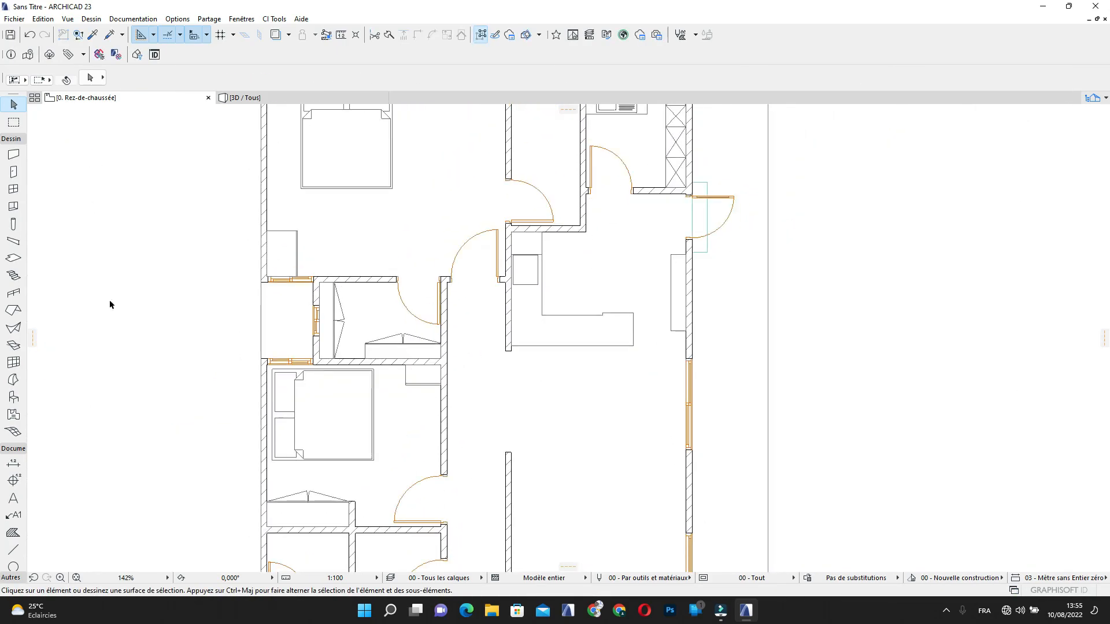
left_click(13, 397)
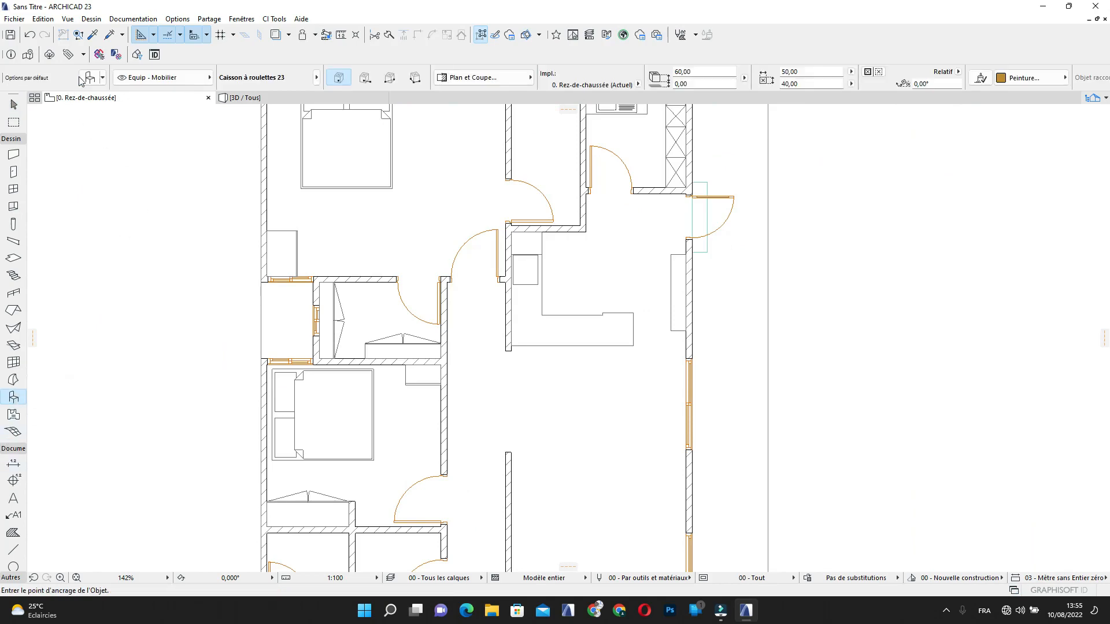
key("ctrl+t")
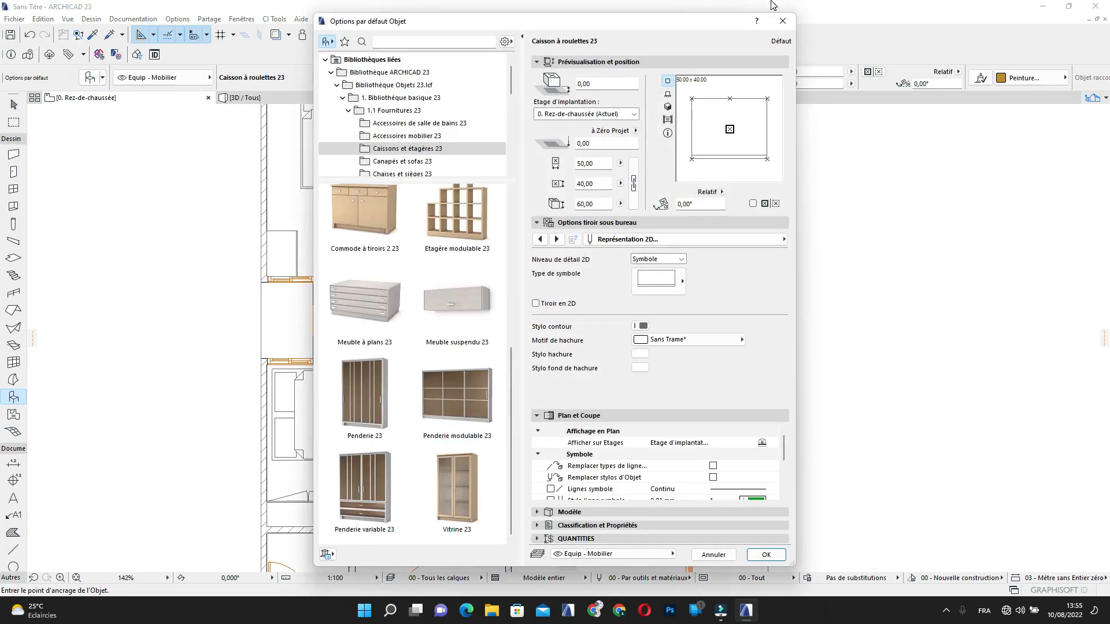
left_click(783, 22)
scroll(547, 261, "down", 5)
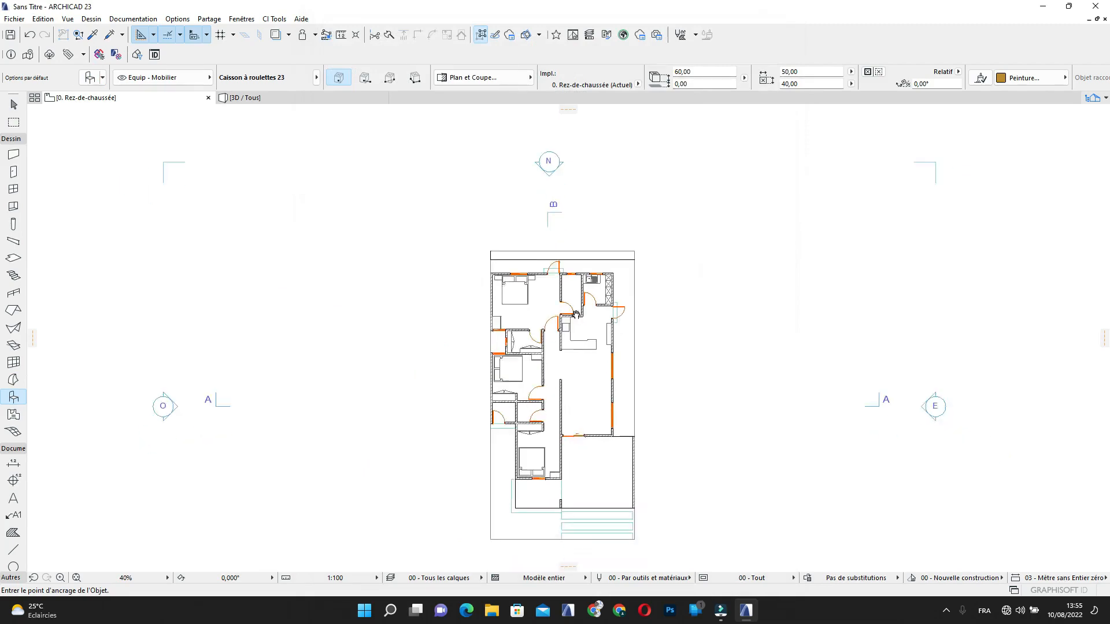
scroll(546, 262, "up", 3)
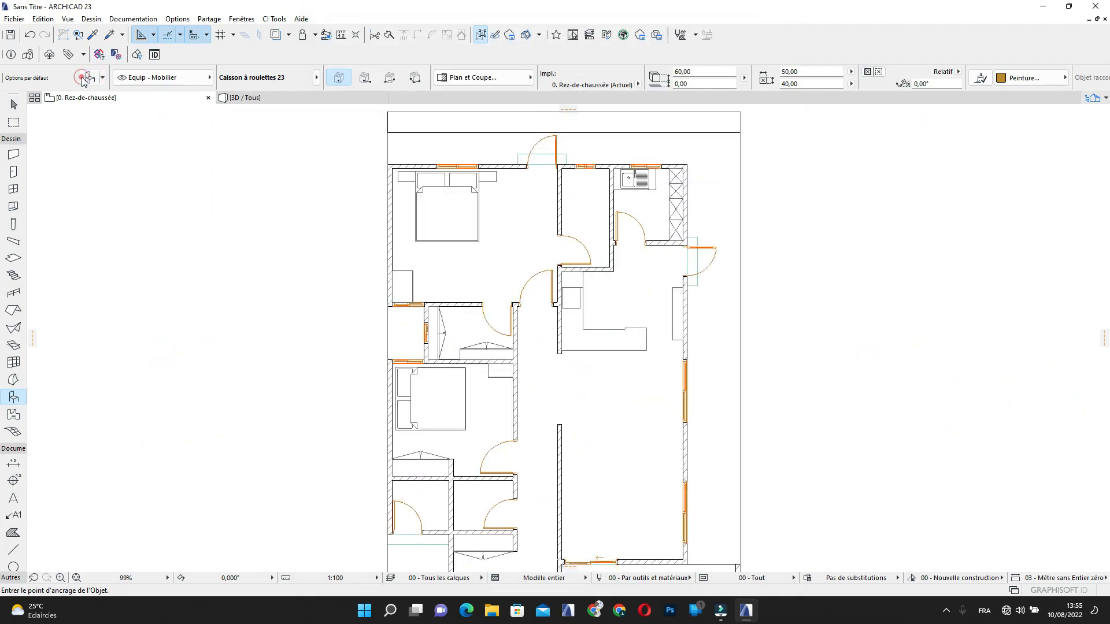
key("ctrl+t")
scroll(464, 379, "down", 2)
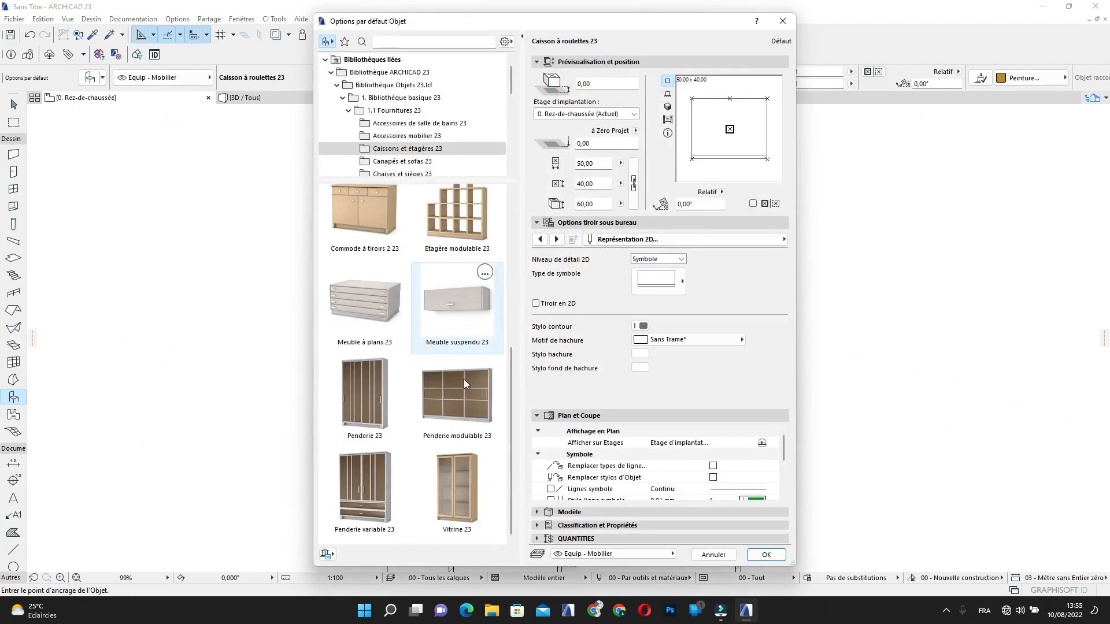
scroll(435, 243, "up", 5)
left_click(410, 161)
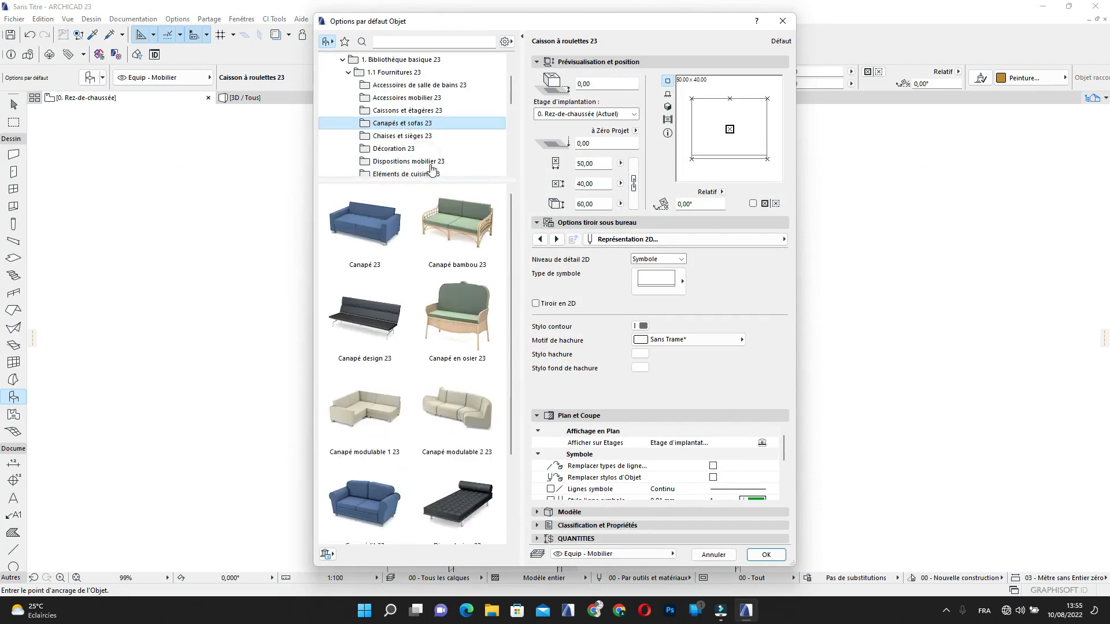
Browse the sofa and chair library folders, previewing Canapé modulable 1 23 and Canapé-lit 23
scroll(454, 343, "down", 3)
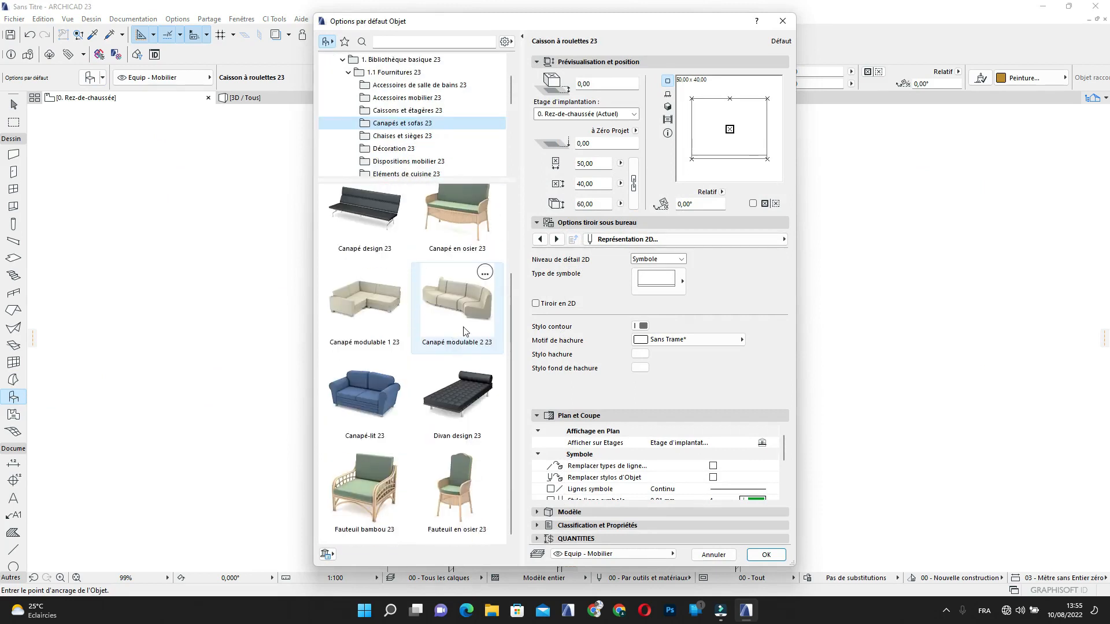
left_click(390, 299)
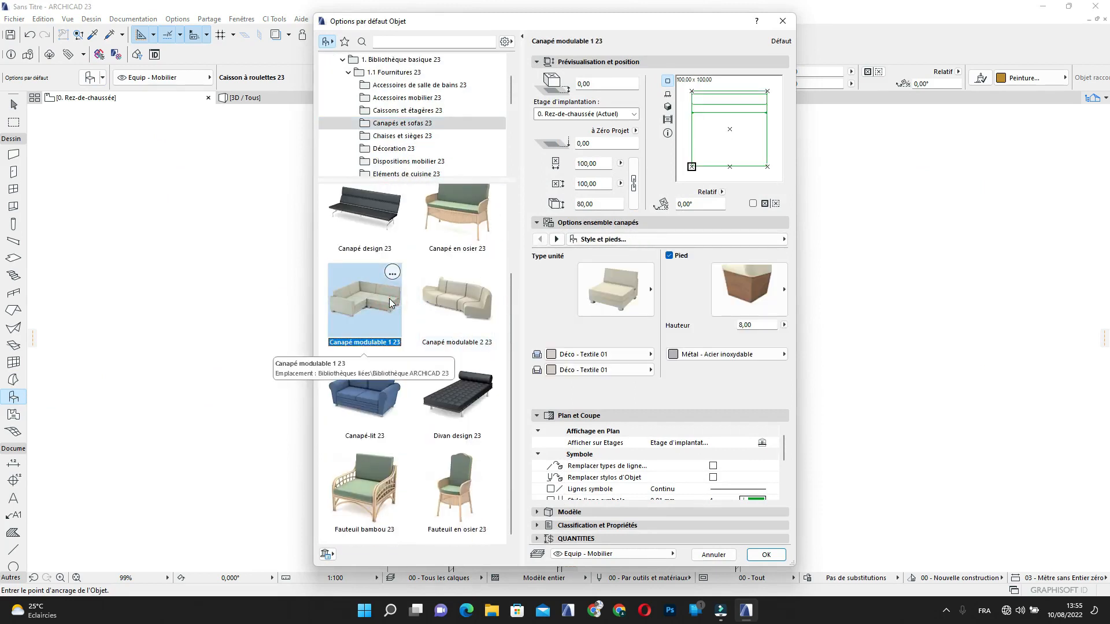
left_click(376, 398)
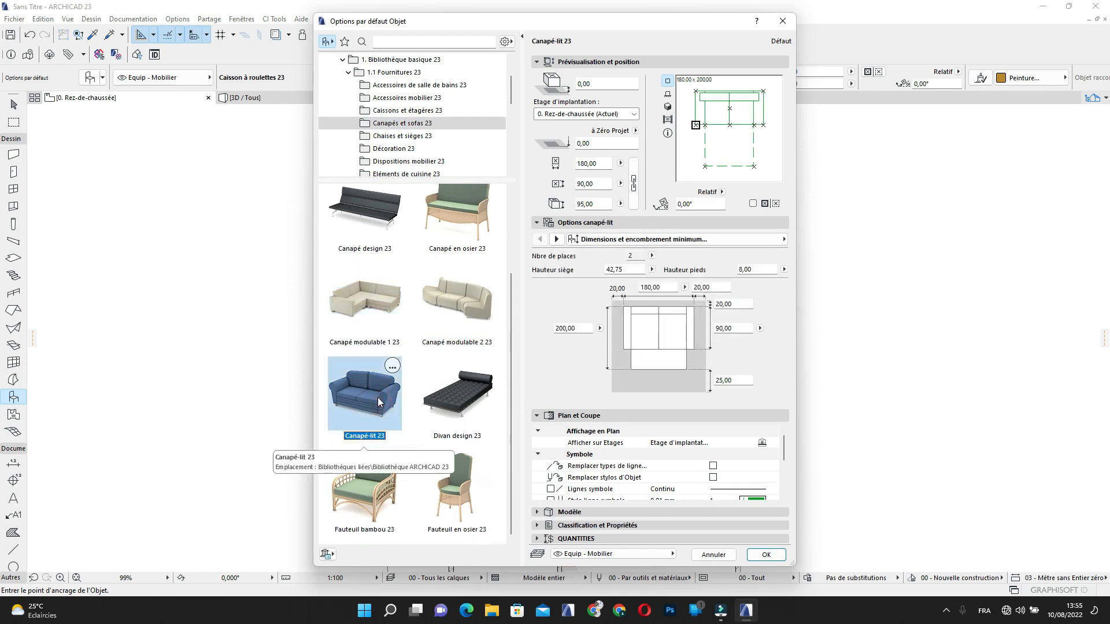
scroll(422, 426, "up", 3)
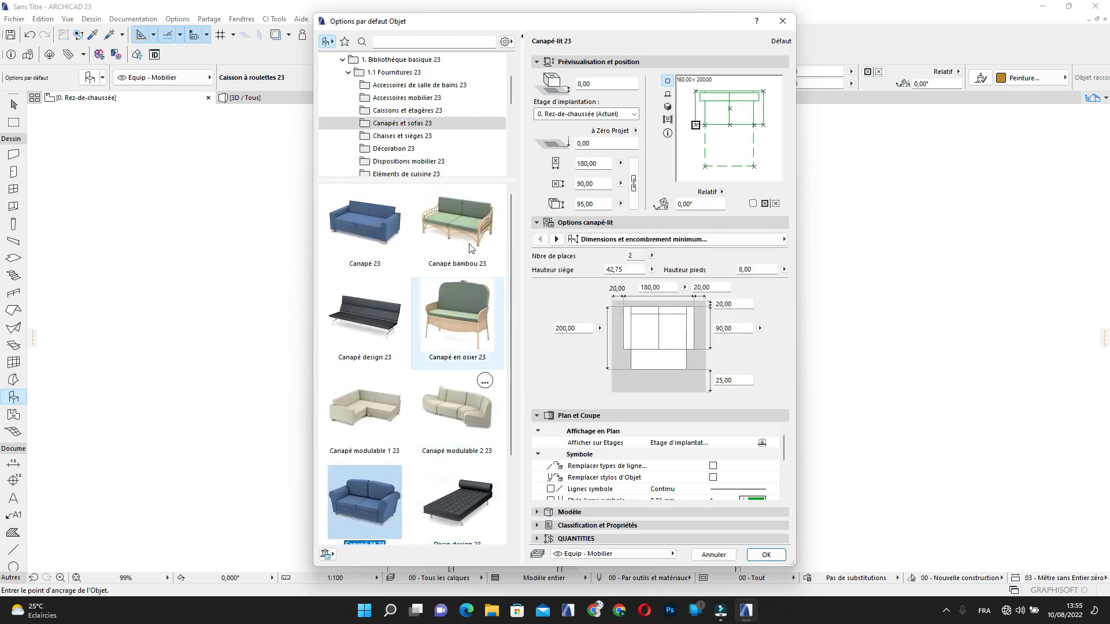
left_click(421, 136)
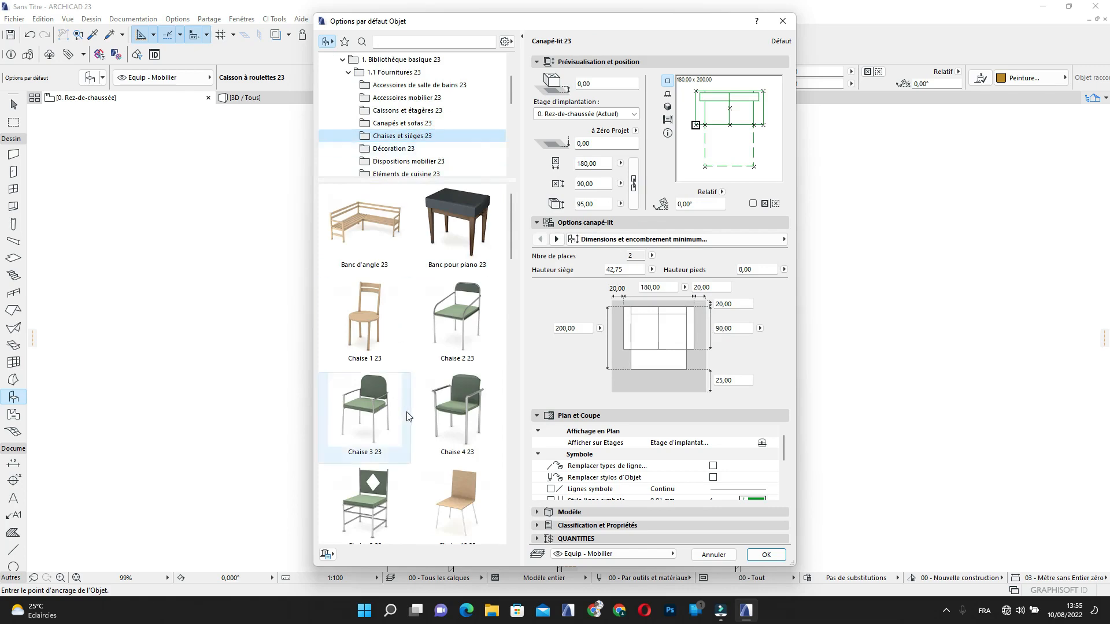
scroll(411, 416, "down", 15)
scroll(411, 416, "down", 5)
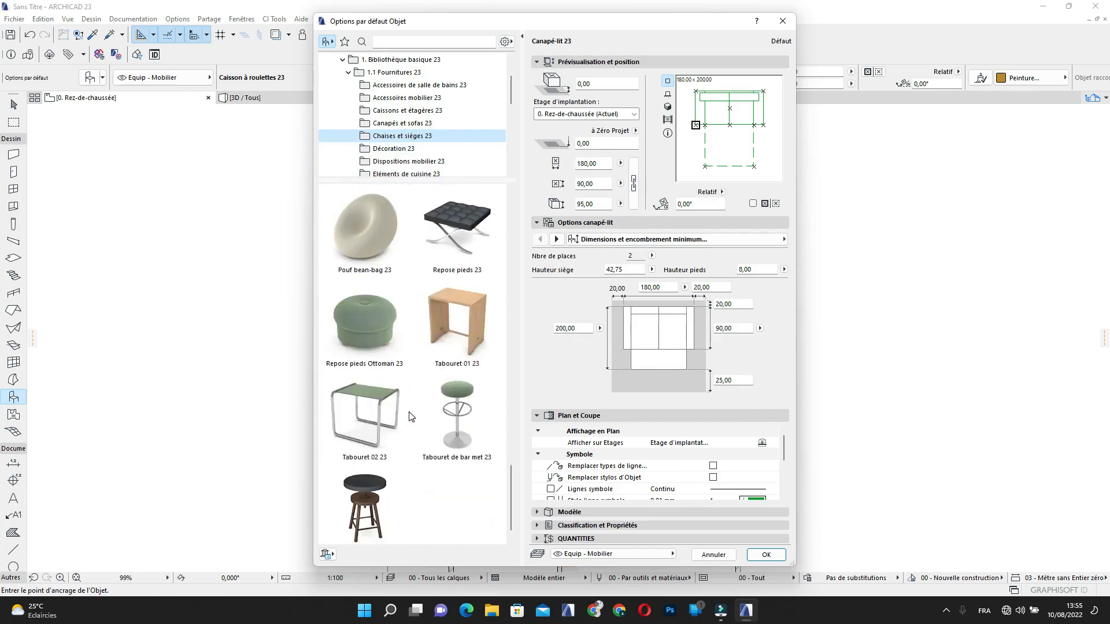
scroll(456, 301, "up", 10)
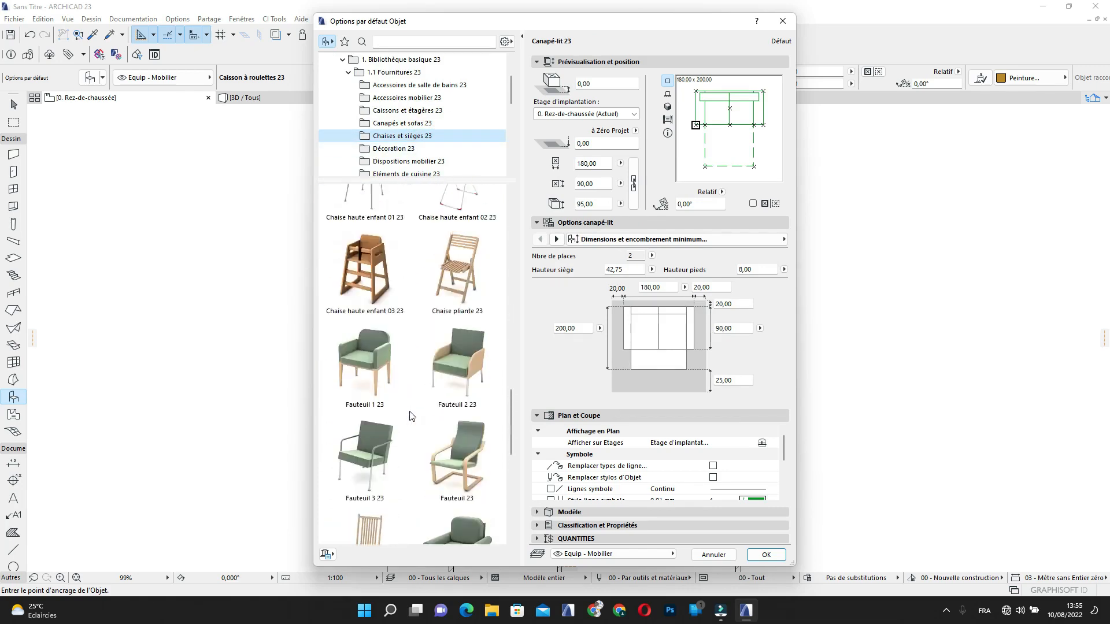
Choose Table haute rectangulaire 23 from the Dispositions mobilier 23 library folder
left_click(430, 162)
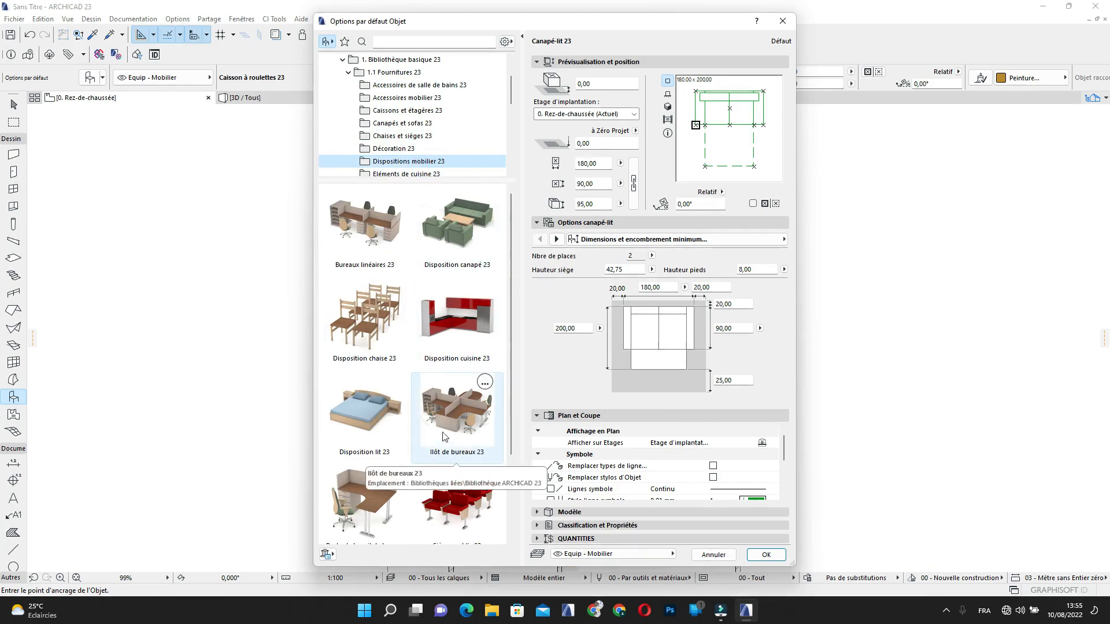
scroll(381, 335, "down", 2)
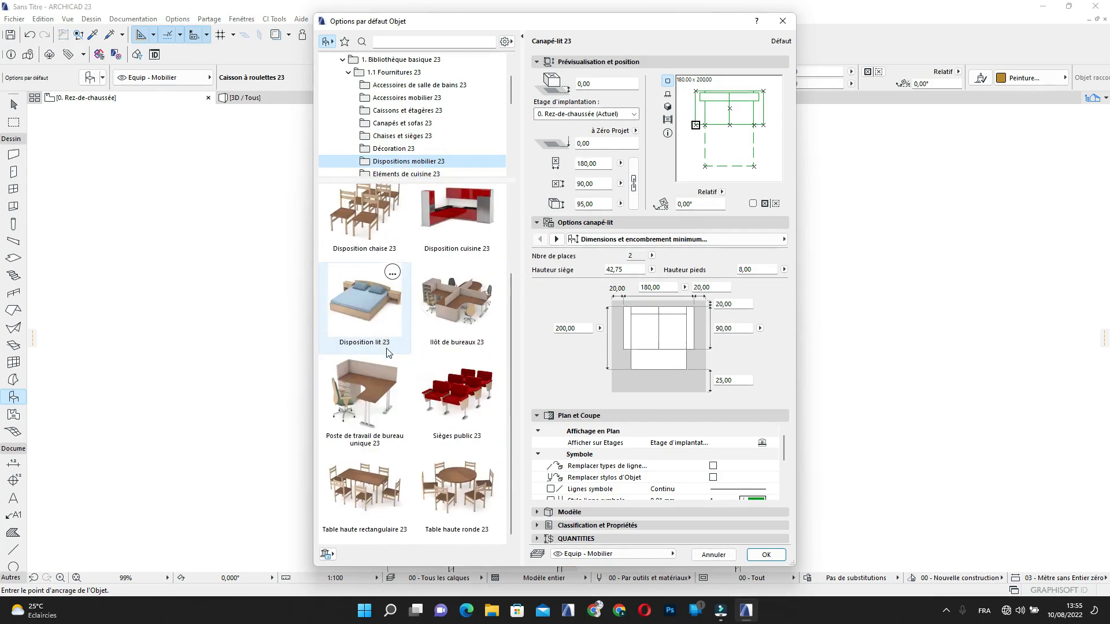
left_click(371, 493)
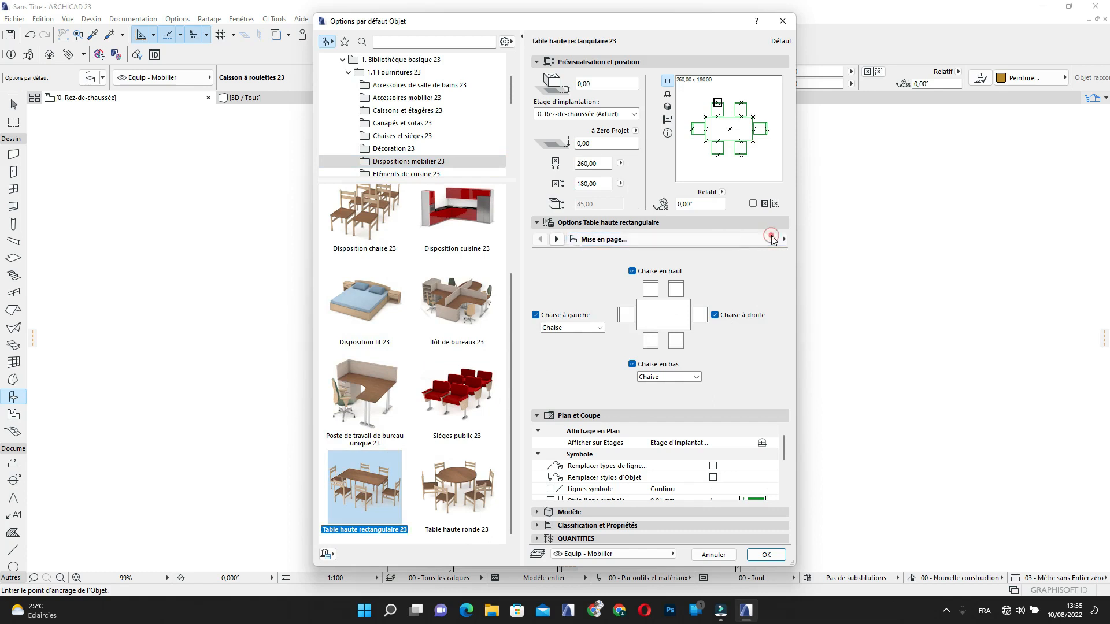
Set the rectangular table's 2D representation to a grey contour pen and the Entier detail level
left_click(723, 241)
left_click(853, 280)
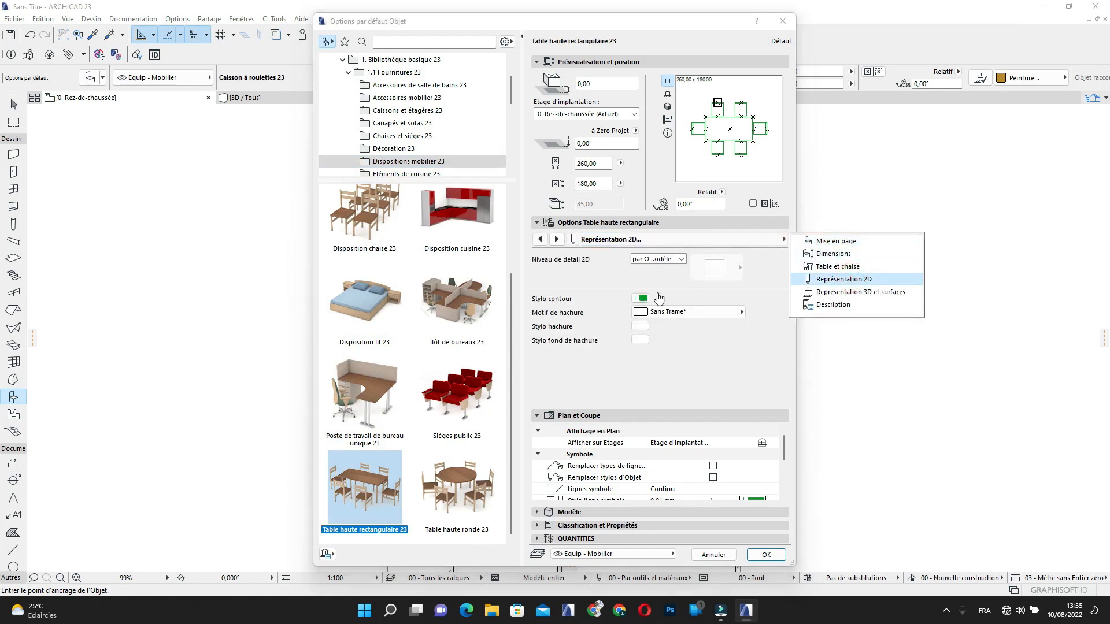
left_click(642, 298)
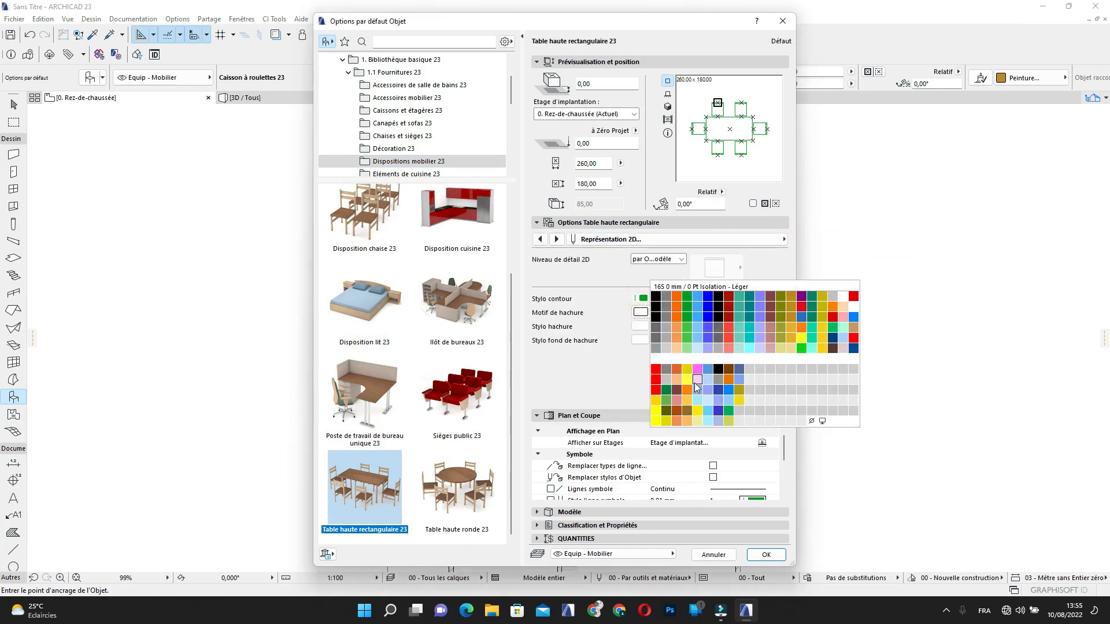
left_click(655, 328)
left_click(682, 259)
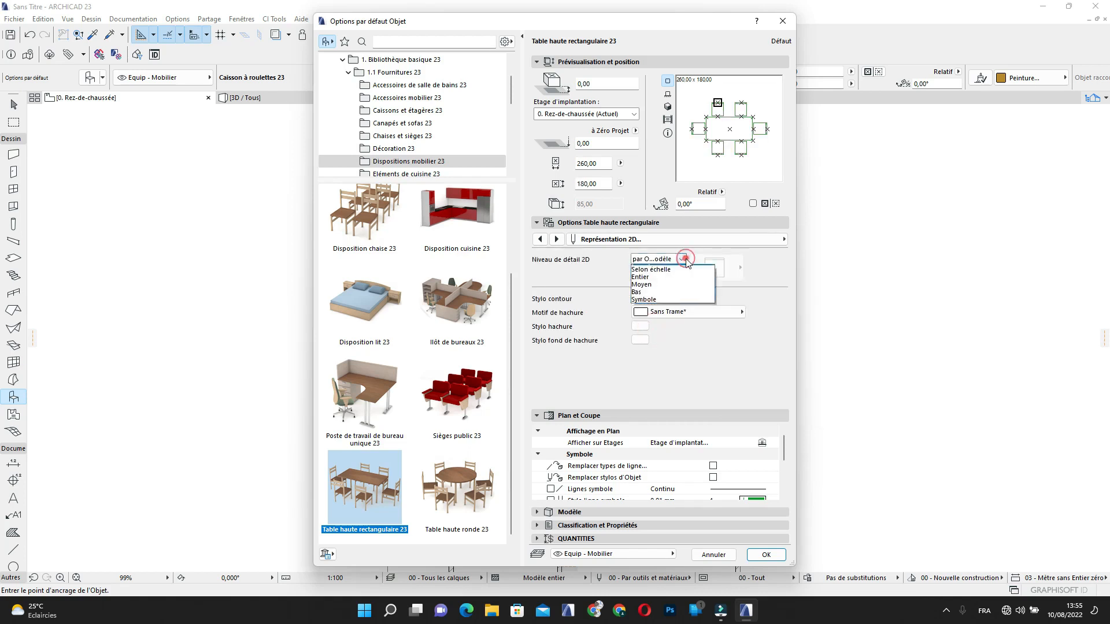
left_click(672, 284)
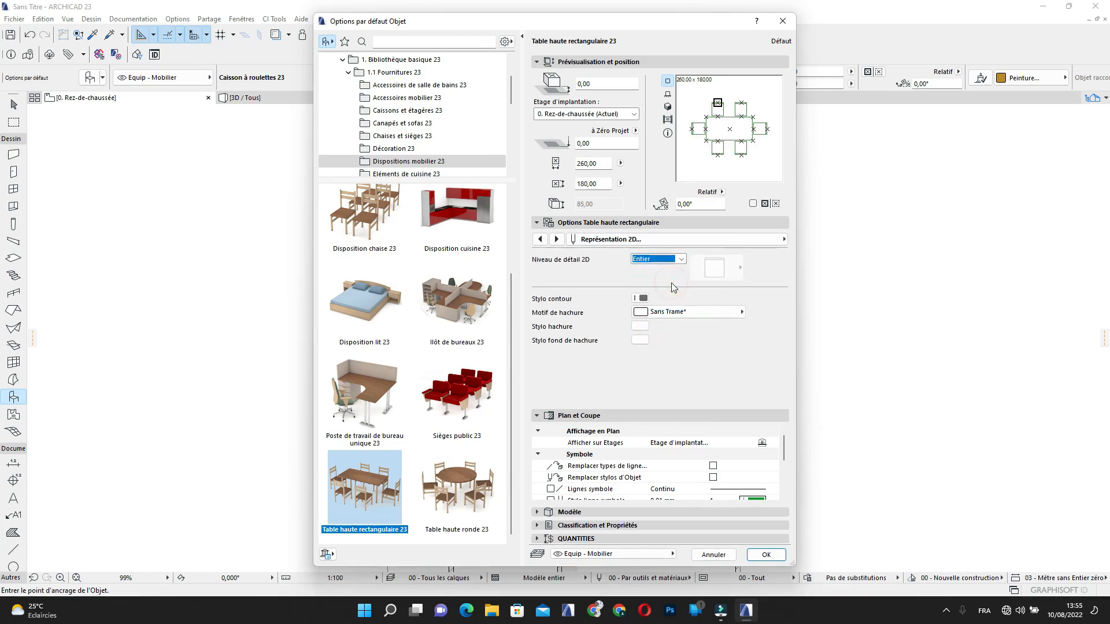
left_click(683, 260)
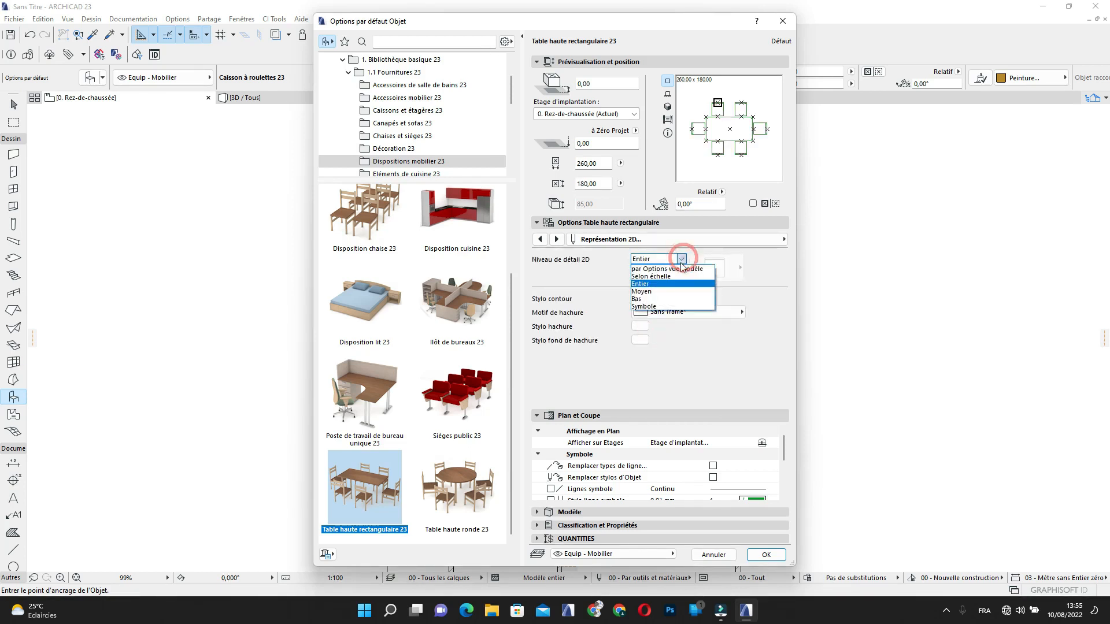
left_click(670, 290)
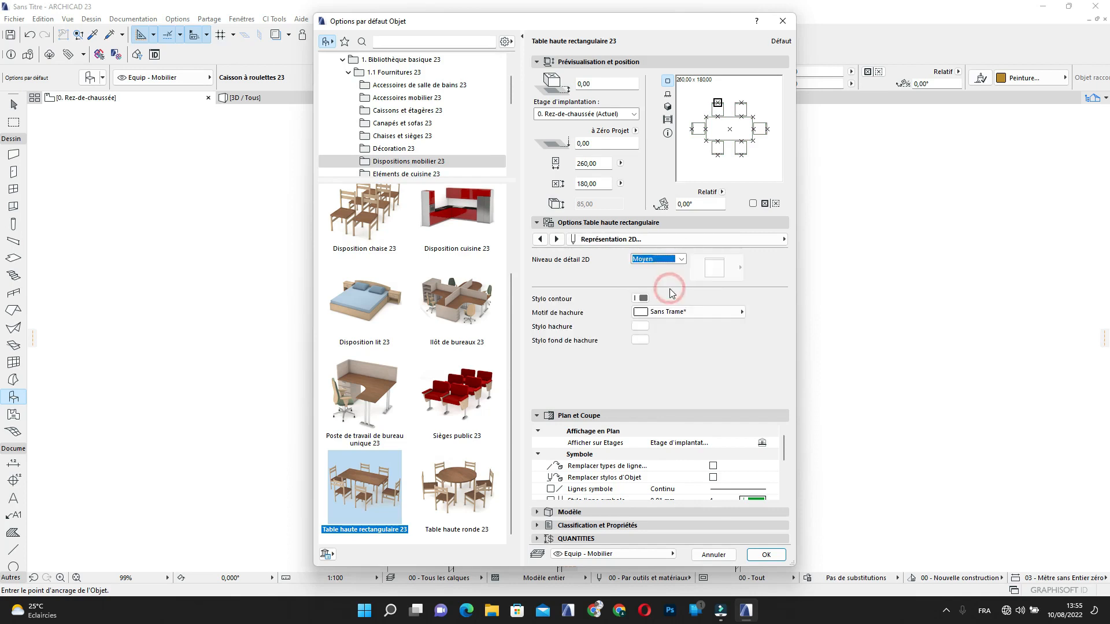
left_click(683, 260)
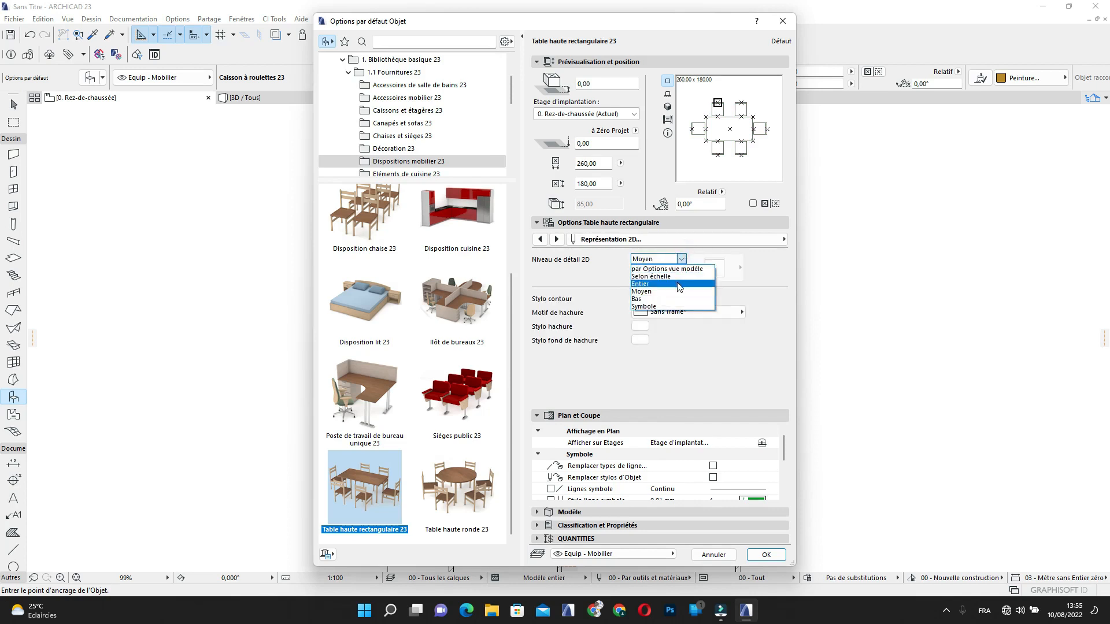
left_click(671, 283)
Place the rectangular table below the kitchen counter and shift it clear of the exterior wall
left_click(767, 555)
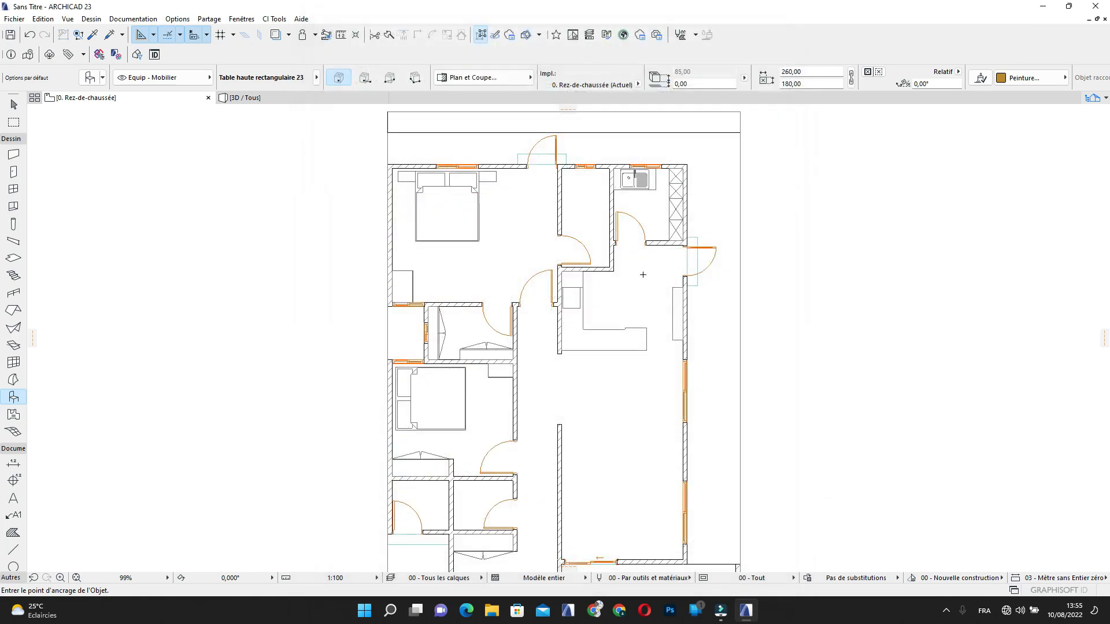
left_click(640, 387)
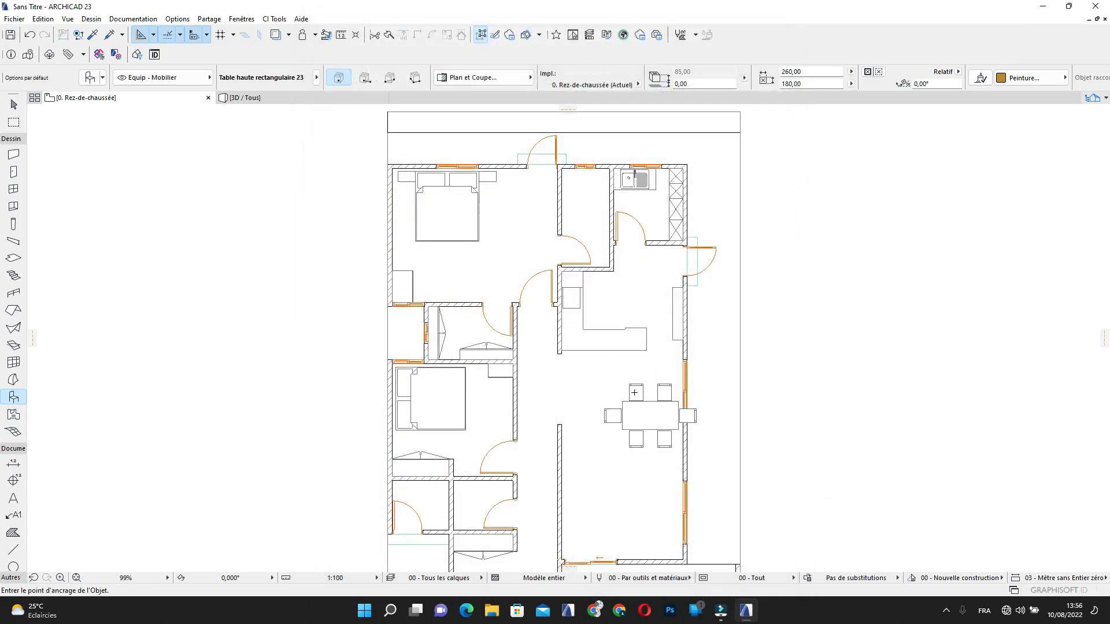
scroll(633, 393, "up", 5)
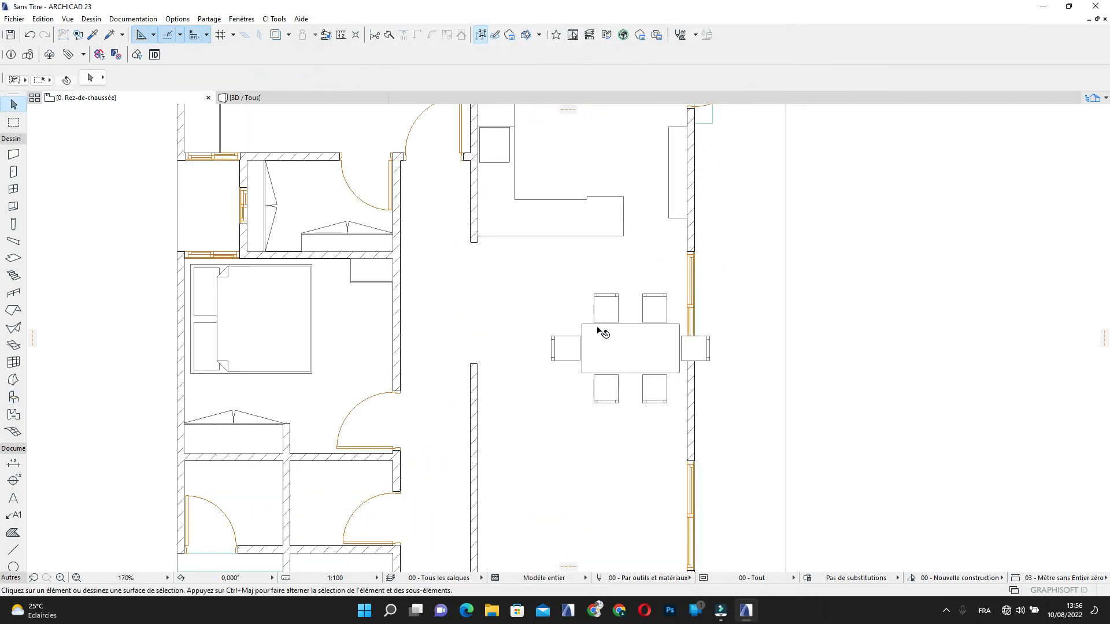
left_click(631, 349, "shift")
left_click(630, 348)
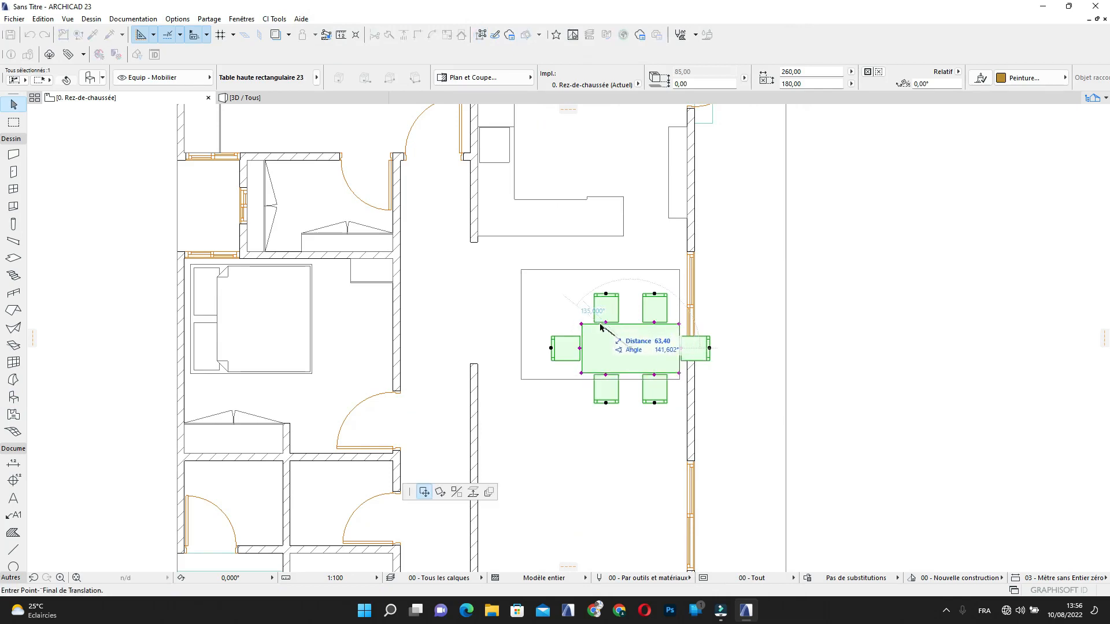
left_click(599, 325)
Nudge the rectangular table slightly up and toward the exterior wall in the dining area
scroll(632, 343, "down", 1)
middle_click_drag(633, 342, 645, 314)
scroll(671, 306, "up", 1)
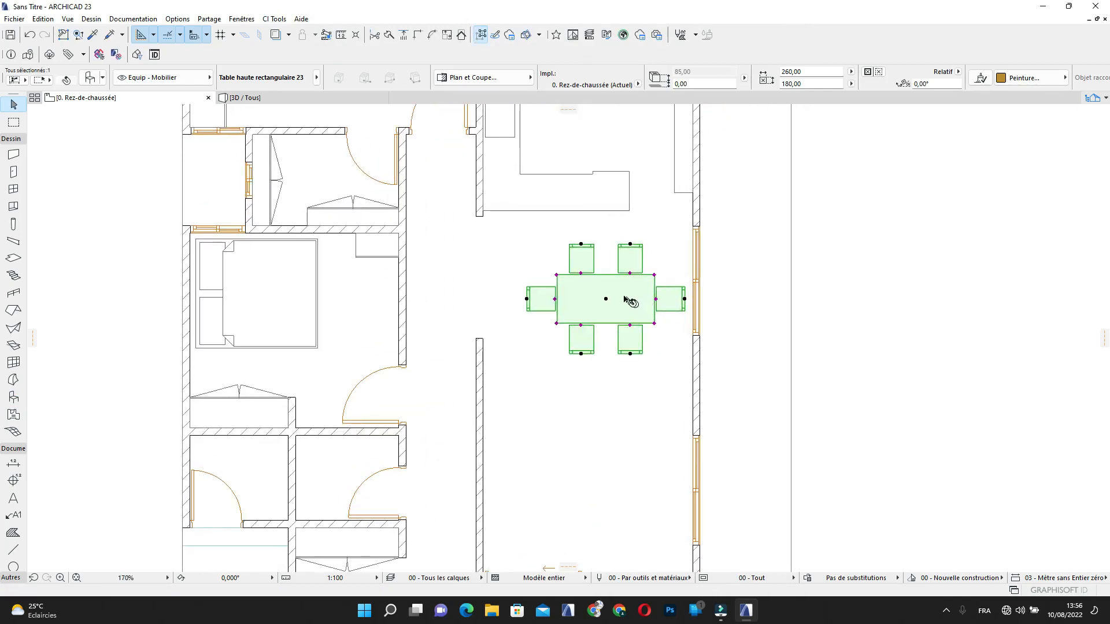
scroll(627, 300, "up", 1)
middle_click_drag(597, 318, 610, 257)
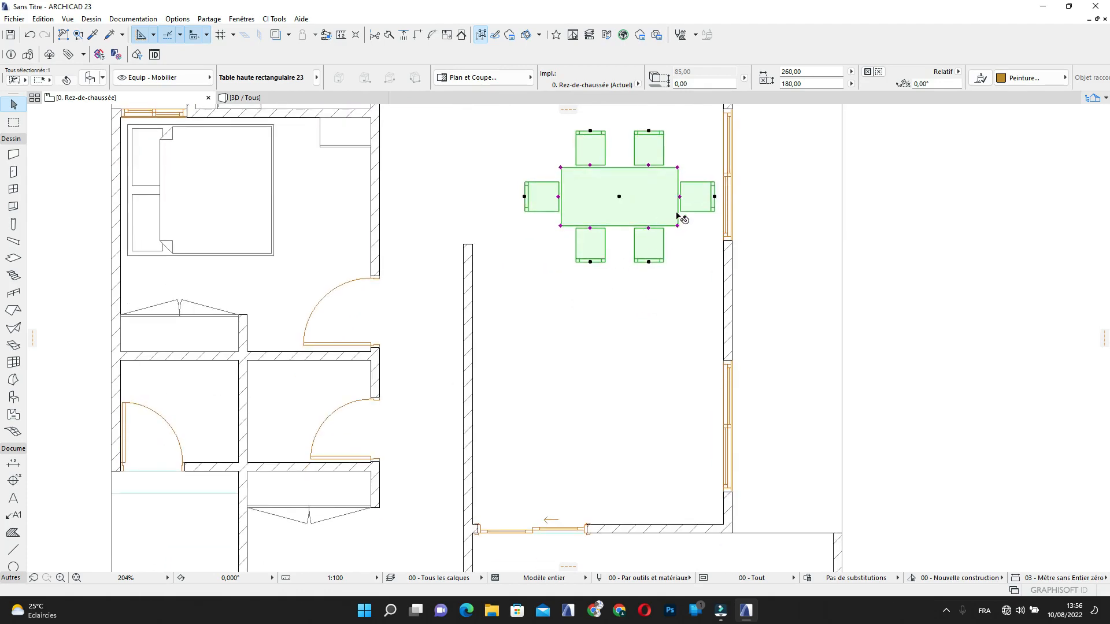
middle_click_drag(677, 217, 633, 334)
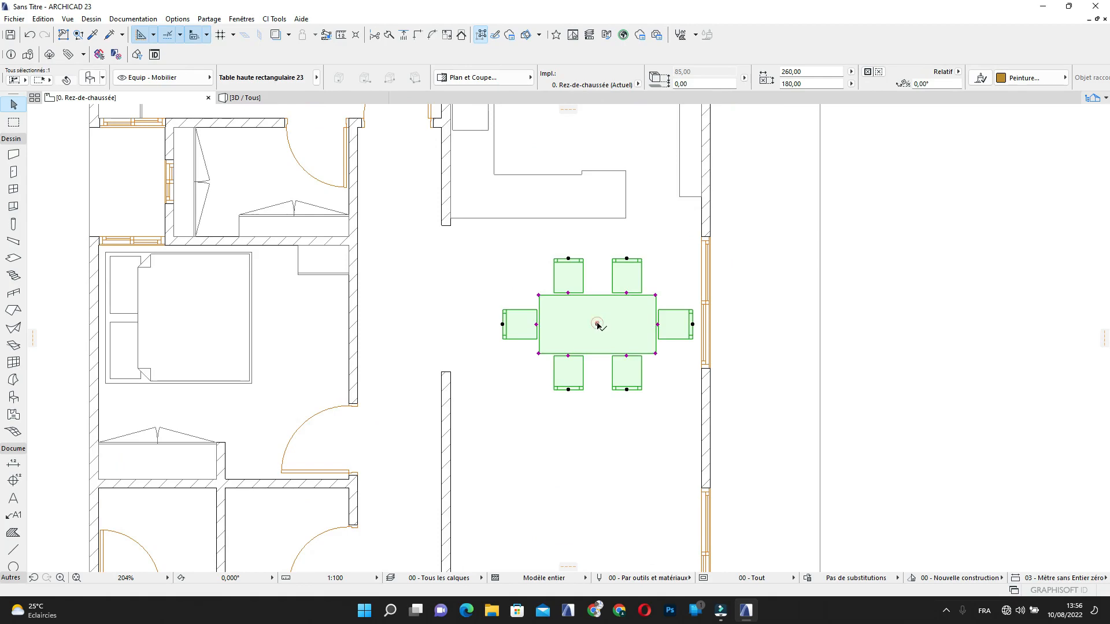
left_click_drag(597, 326, 603, 319)
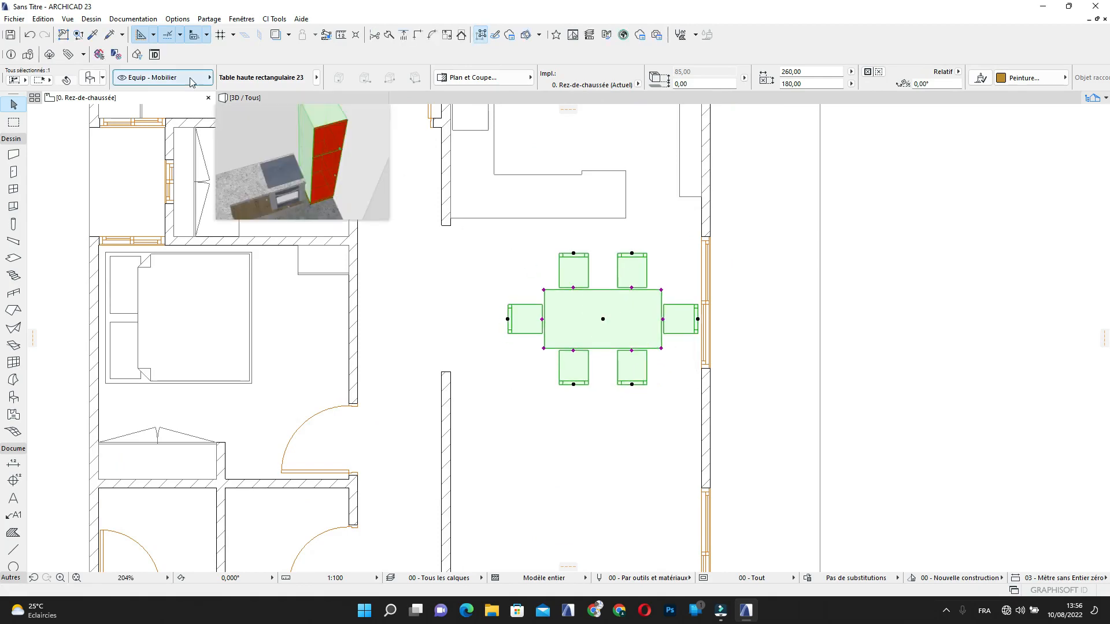
Replace the rectangular table with Table haute ronde 23, using contour pen 61 and the Entier 2D detail level
left_click(90, 78)
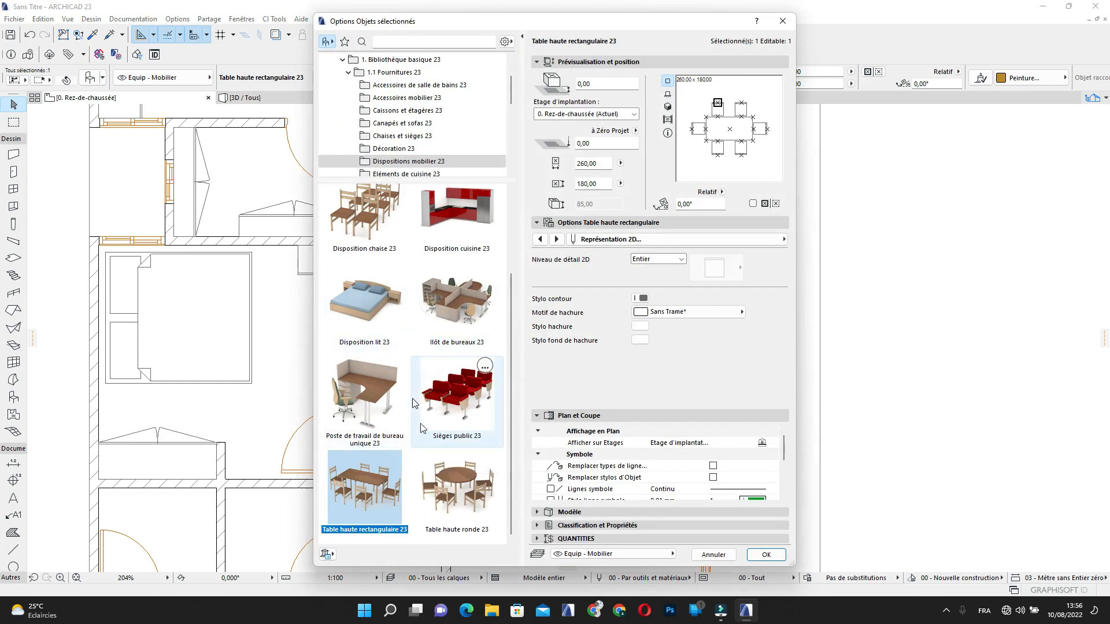
left_click(456, 488)
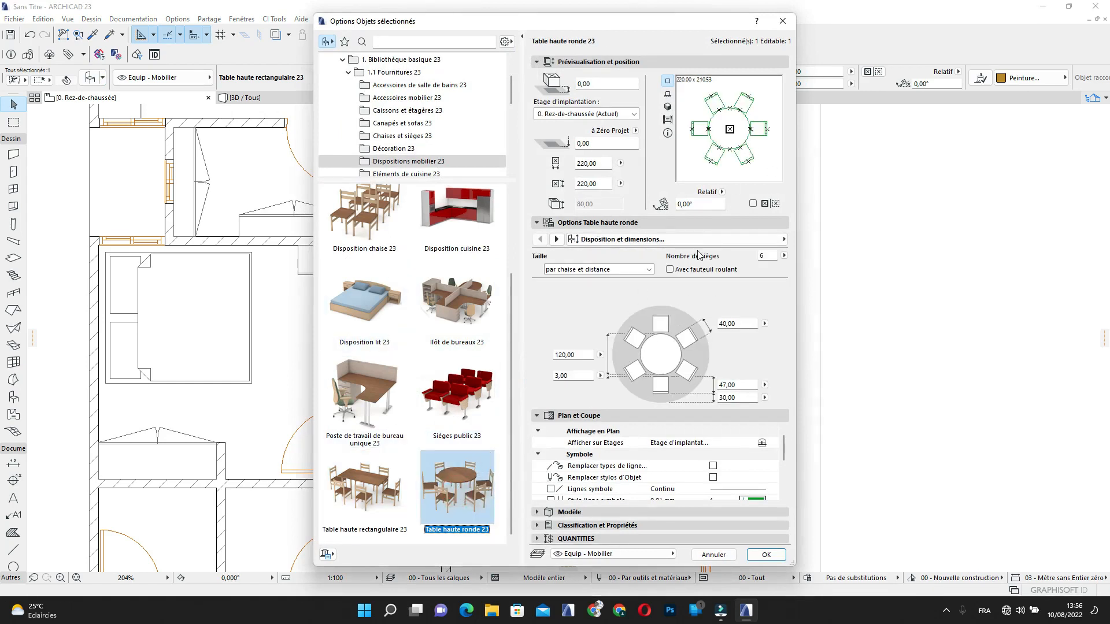
left_click(761, 238)
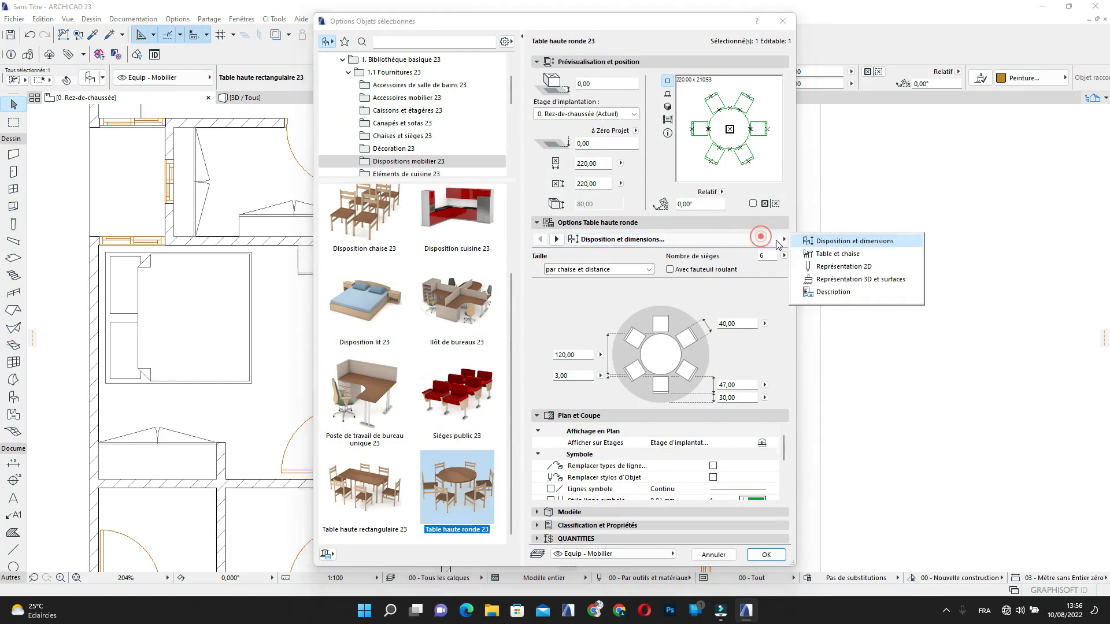
left_click(860, 268)
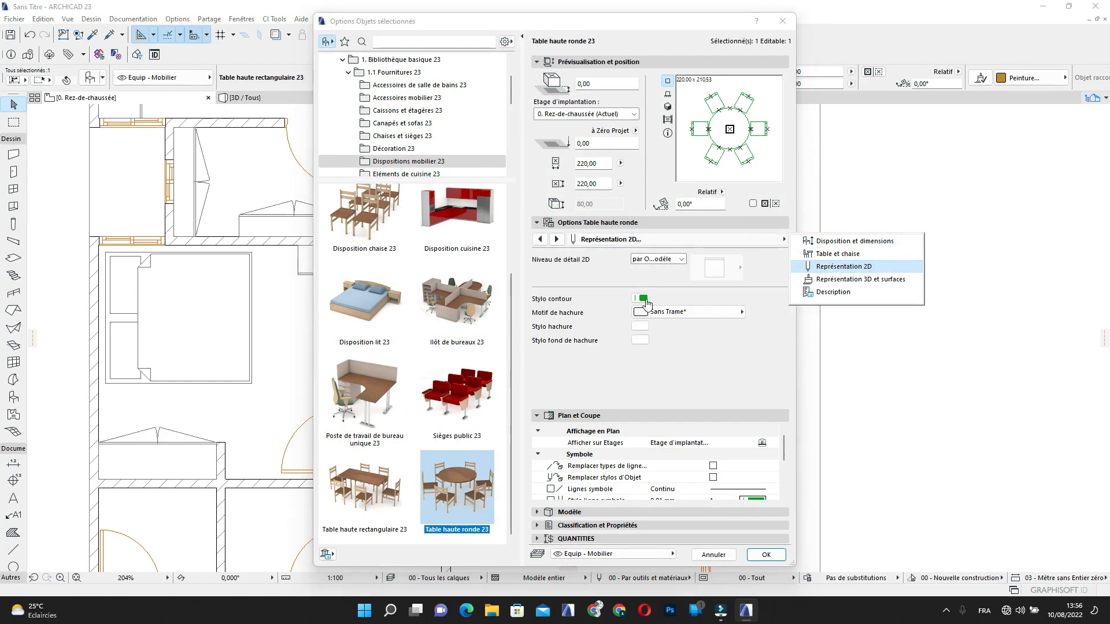
left_click(643, 299)
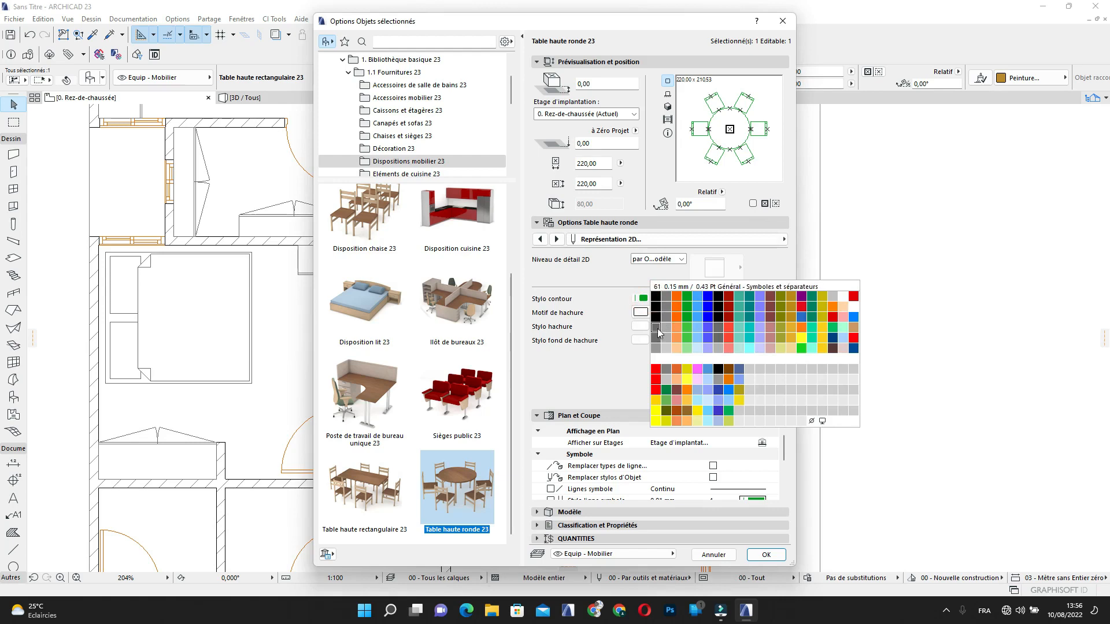
left_click(659, 329)
left_click(682, 260)
left_click(663, 283)
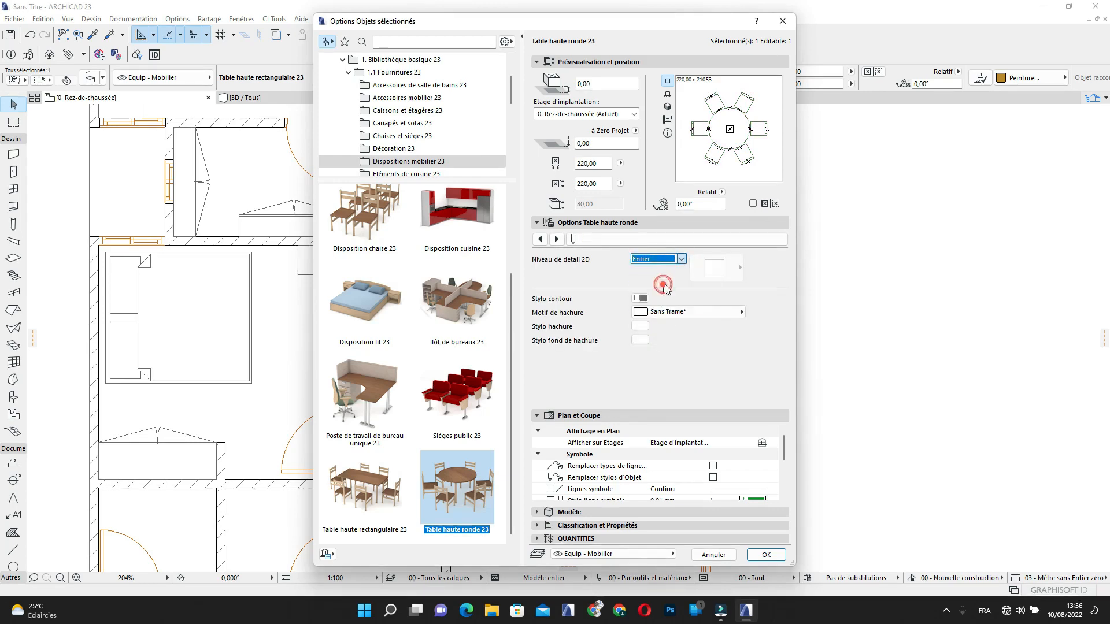
left_click(765, 555)
Move the round table away from the kitchen counter into the open dining area beside the exterior window
scroll(600, 302, "down", 3)
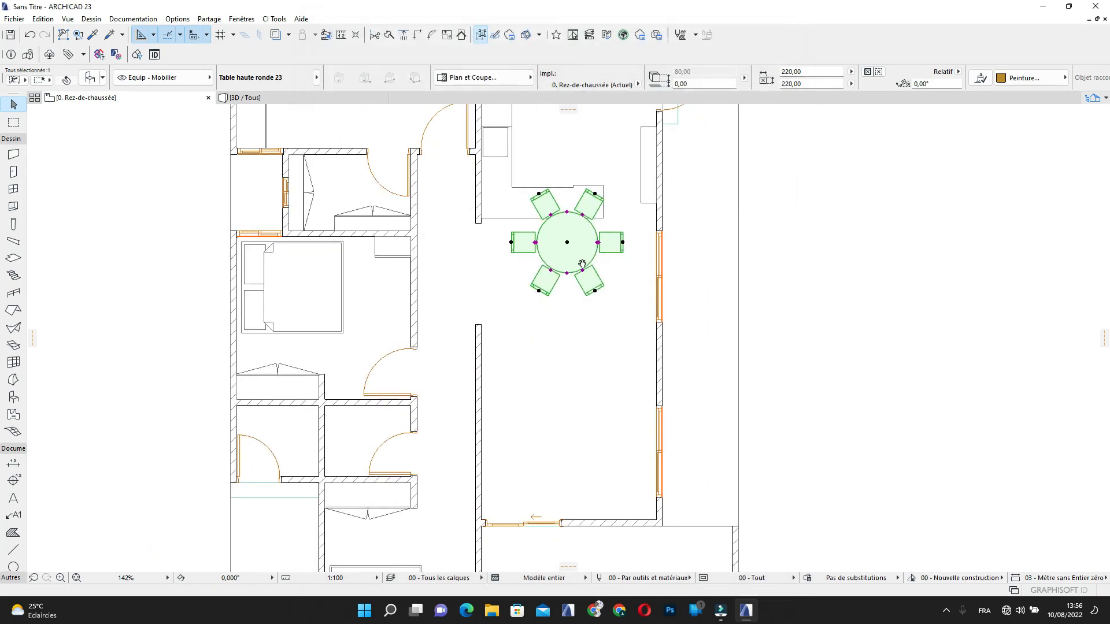
scroll(572, 242, "up", 3)
left_click_drag(555, 231, 596, 310)
scroll(609, 305, "down", 3)
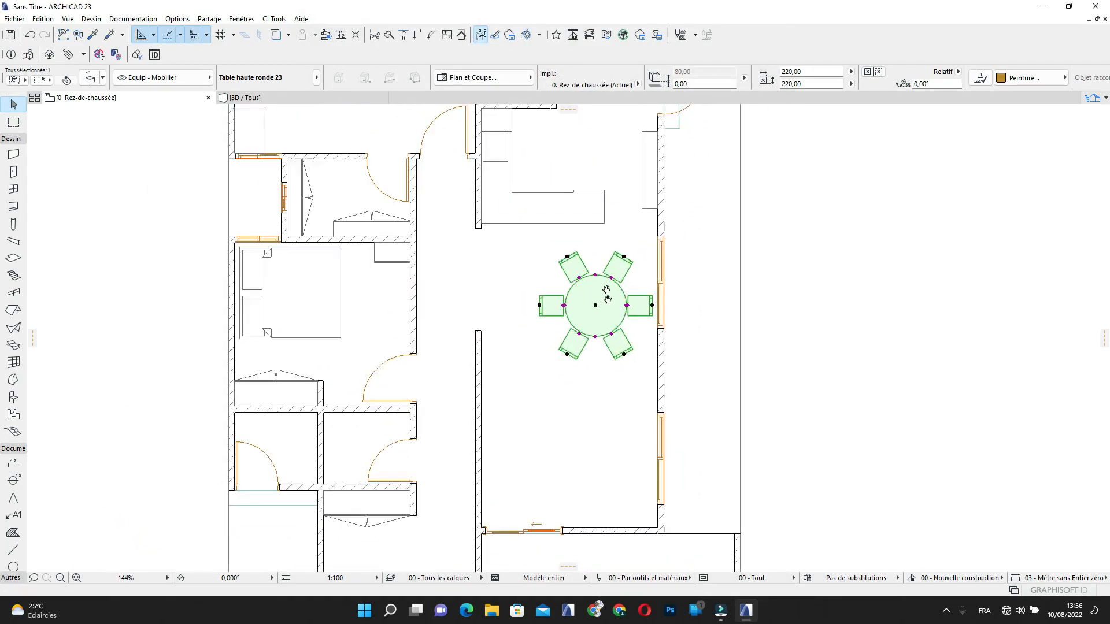
scroll(595, 262, "up", 3)
left_click_drag(590, 259, 591, 243)
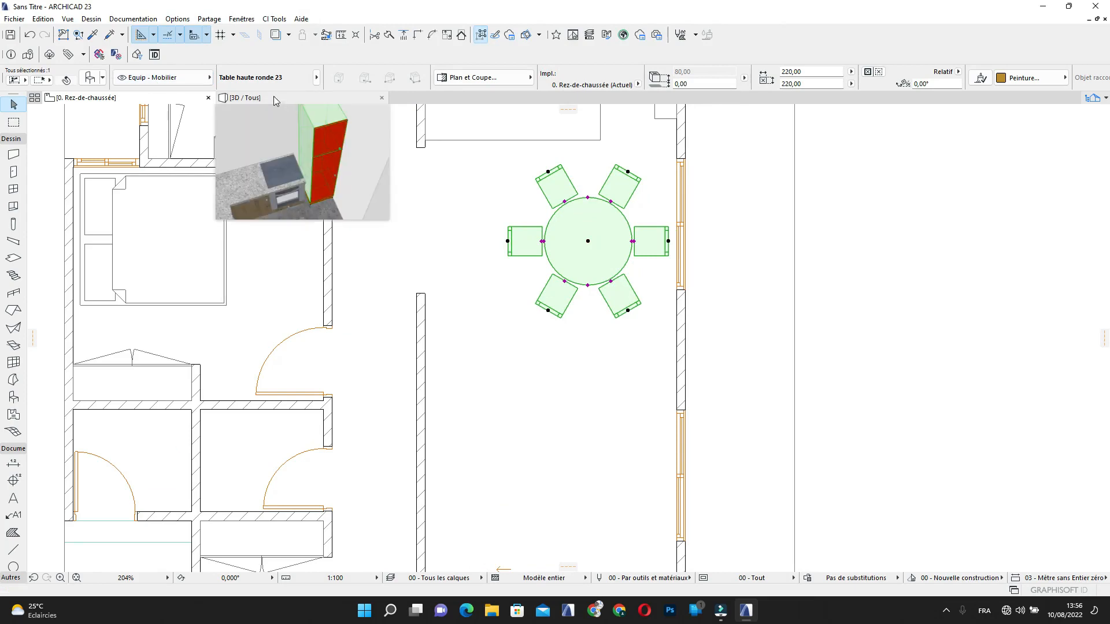
Set the selected round table's 2D detail level to Symbole
left_click(96, 78)
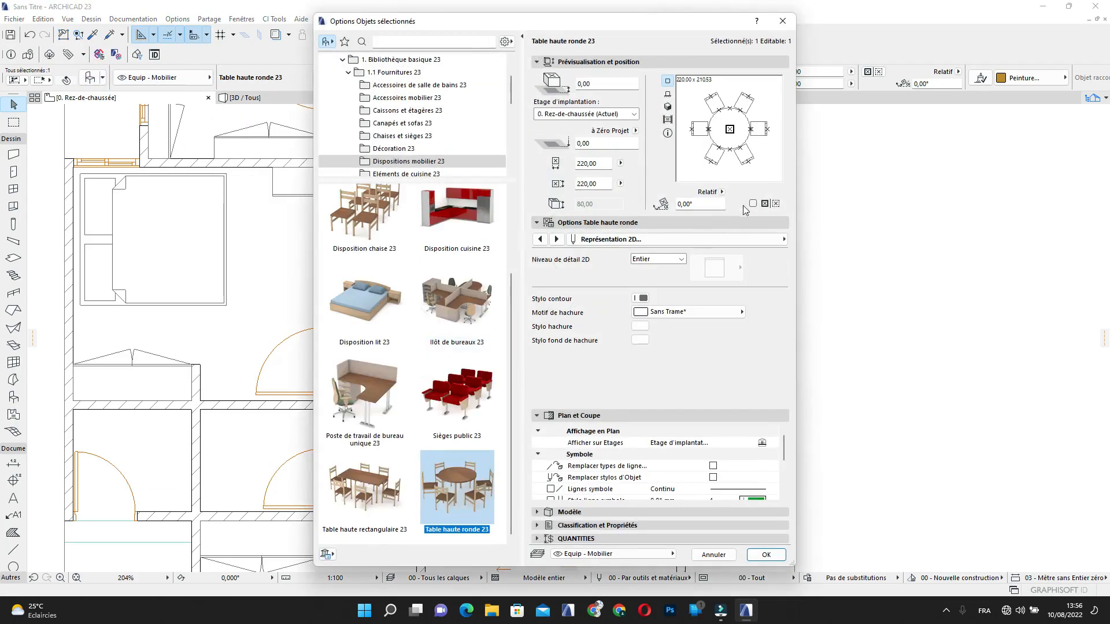
left_click(681, 260)
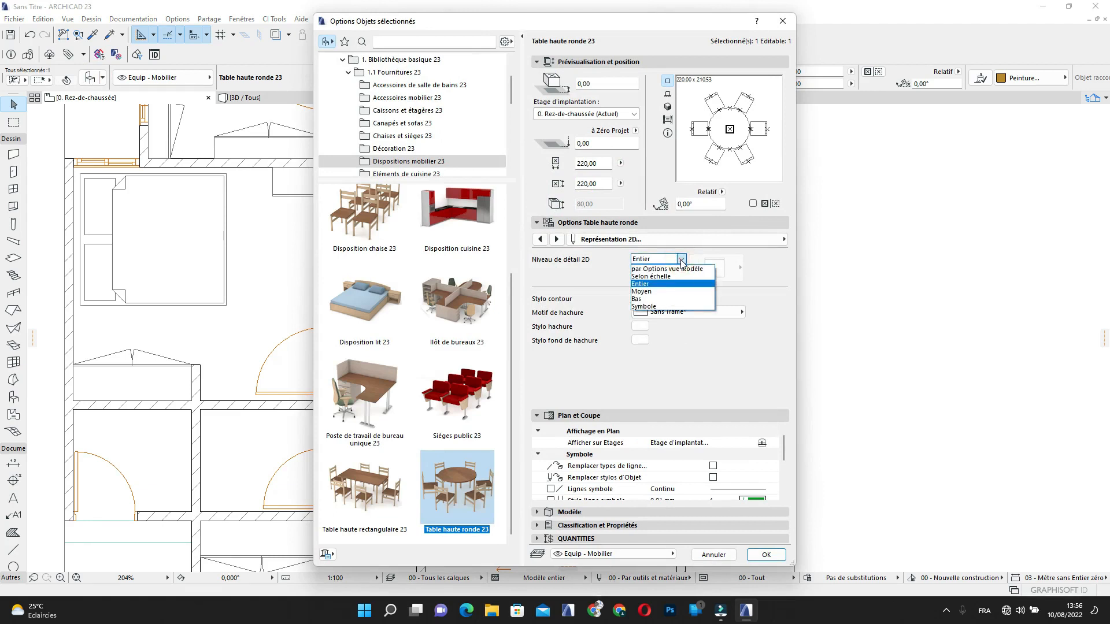
left_click(665, 307)
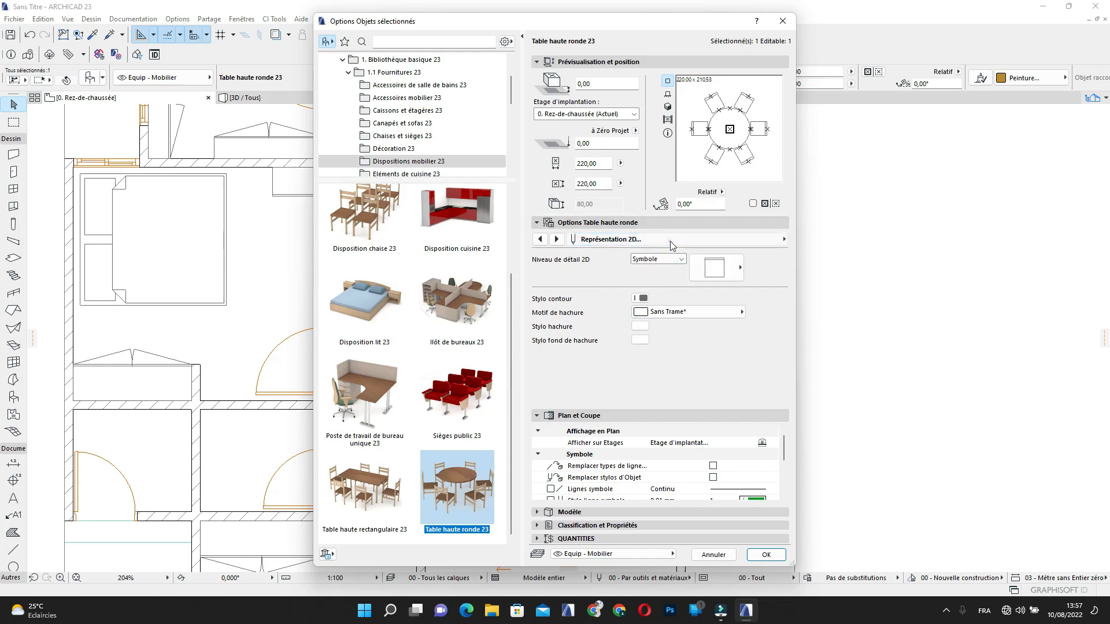
Size the round table by total space per chair (par espace total par chaise) and give it 4 seats
left_click(728, 241)
left_click(811, 242)
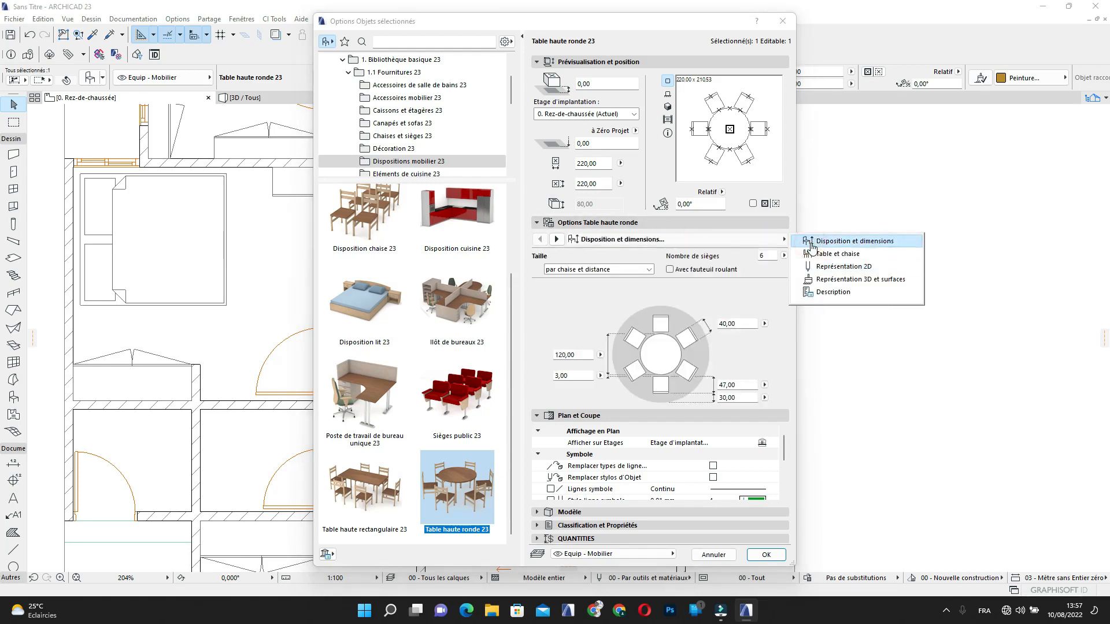
left_click(649, 270)
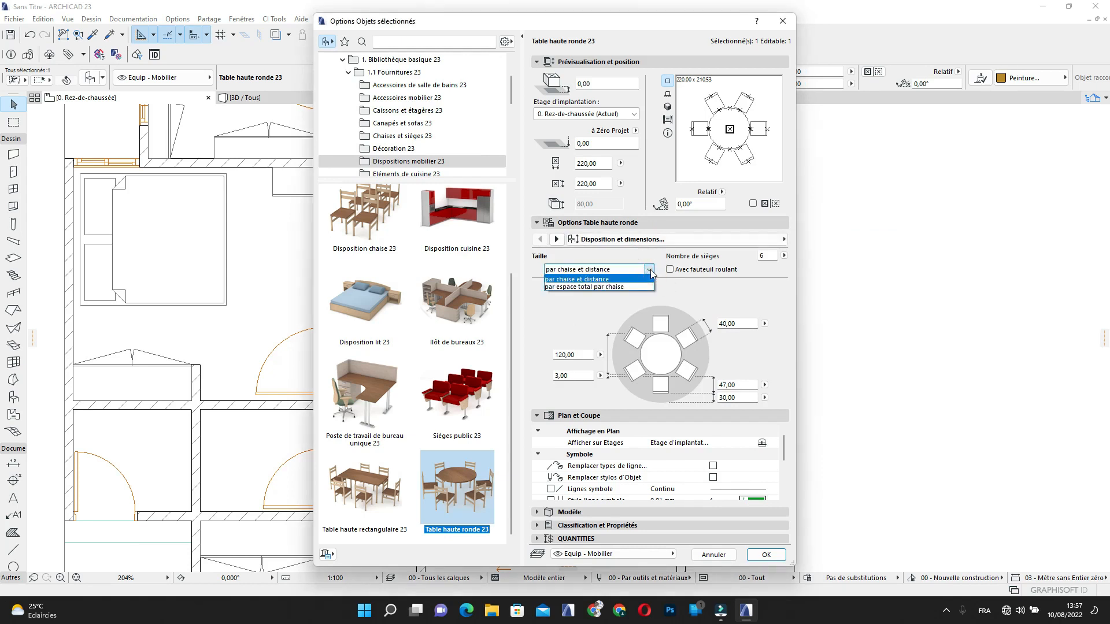
left_click(644, 287)
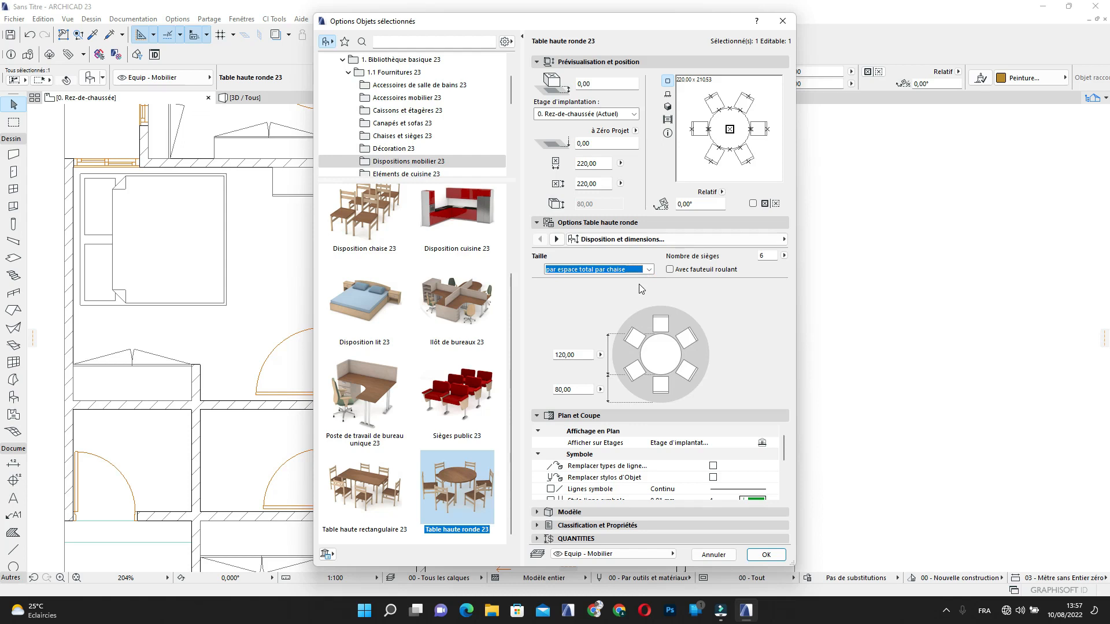
left_click(765, 256)
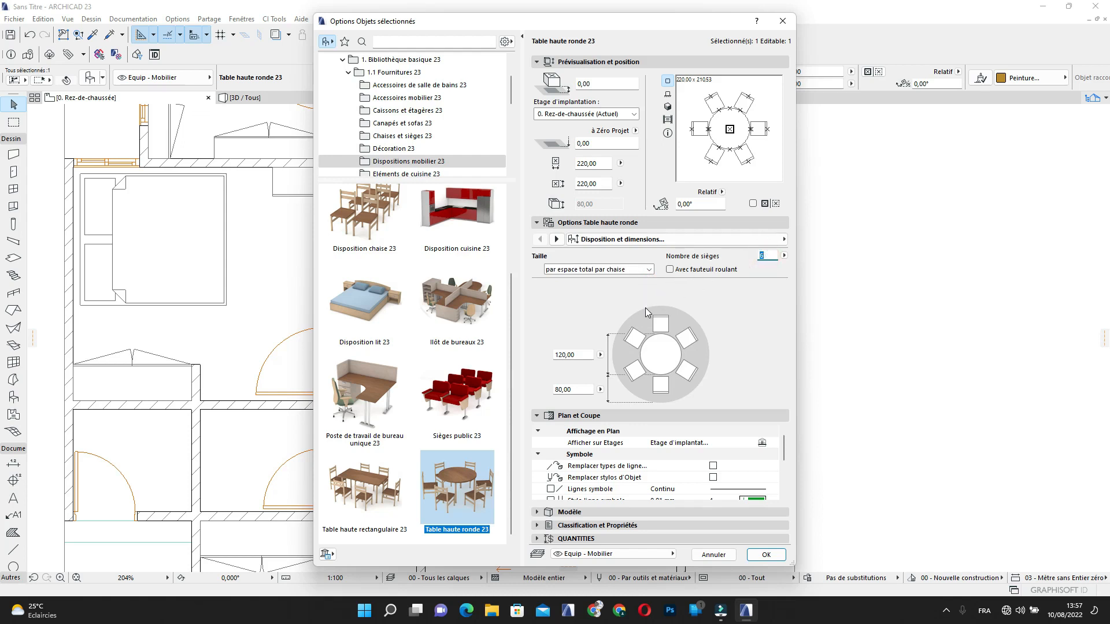
type("4")
left_click(765, 555)
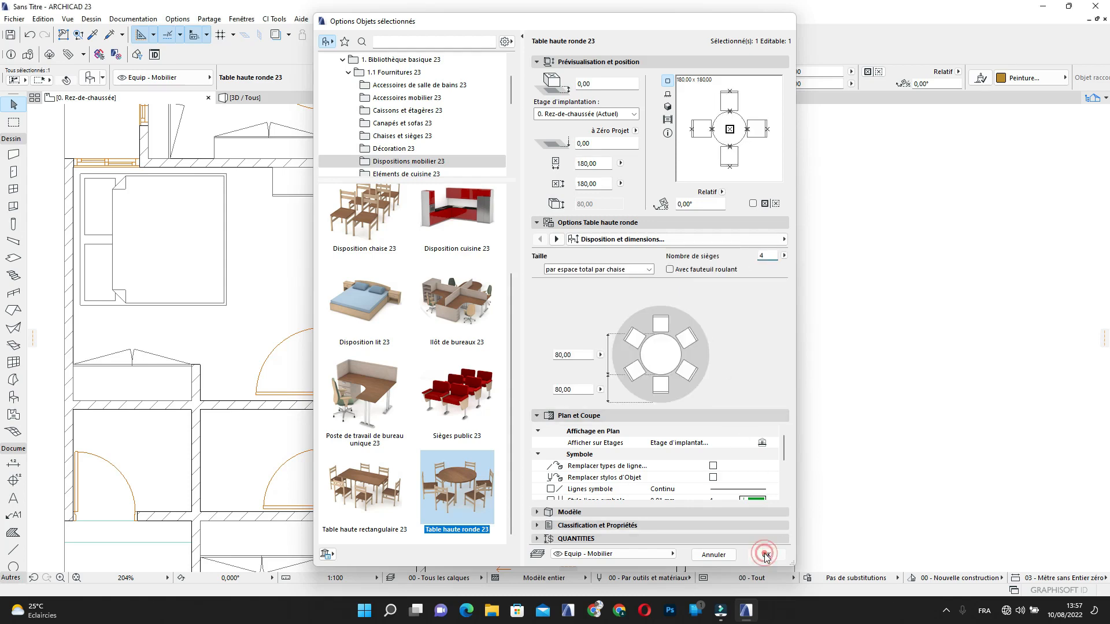
Move the four-seat table about 15 toward the exterior window and about 20 down, away from the kitchen counter
middle_click_drag(625, 234, 629, 268)
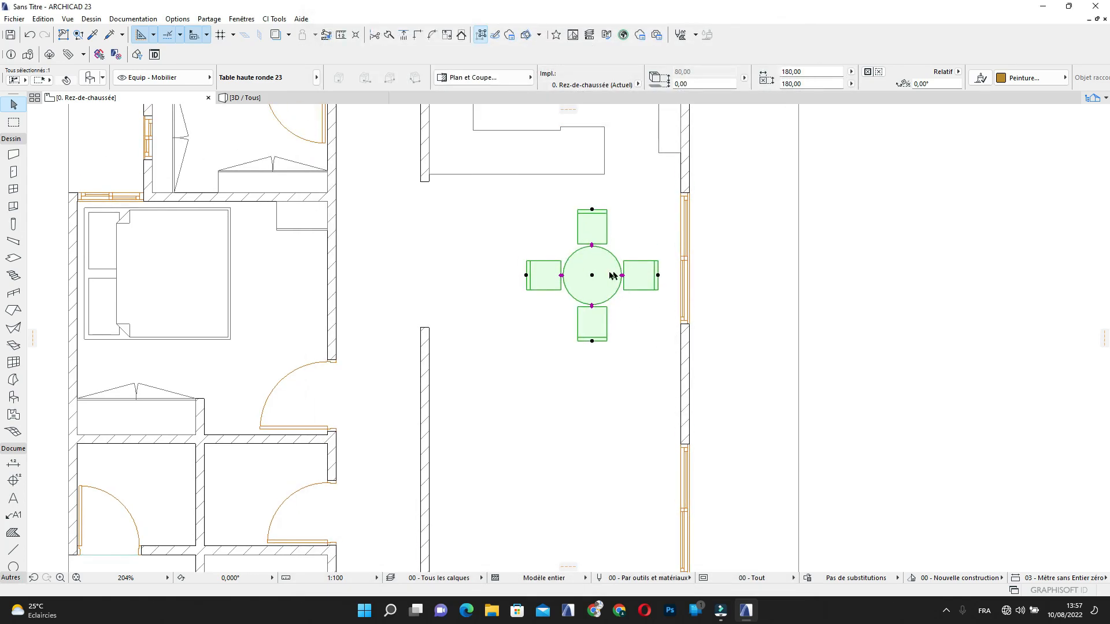
left_click(594, 277)
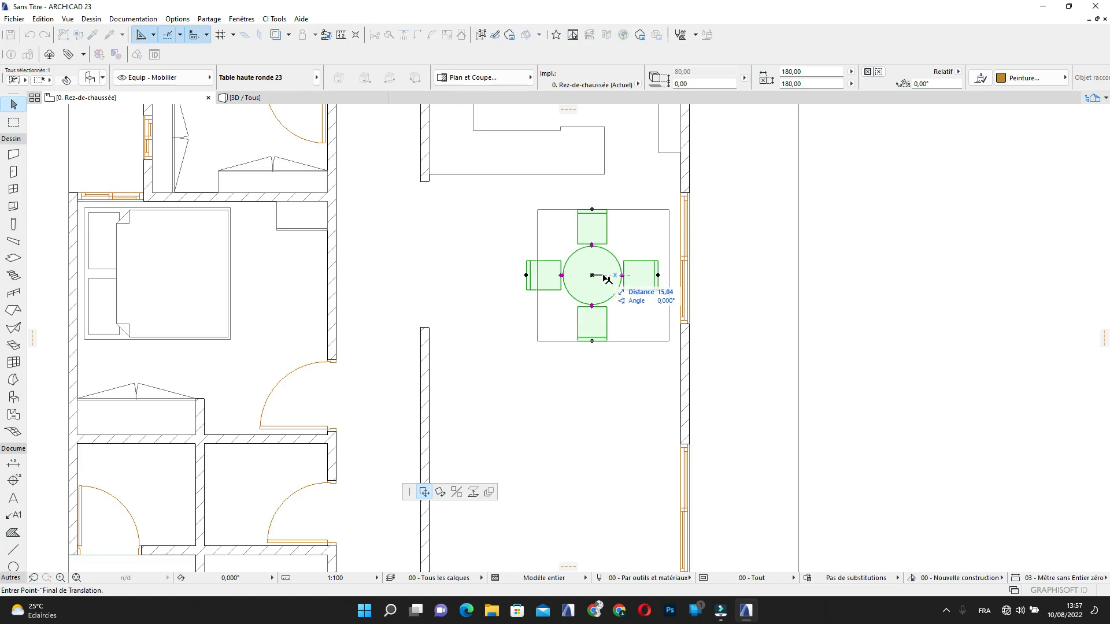
left_click(605, 277)
left_click(604, 276)
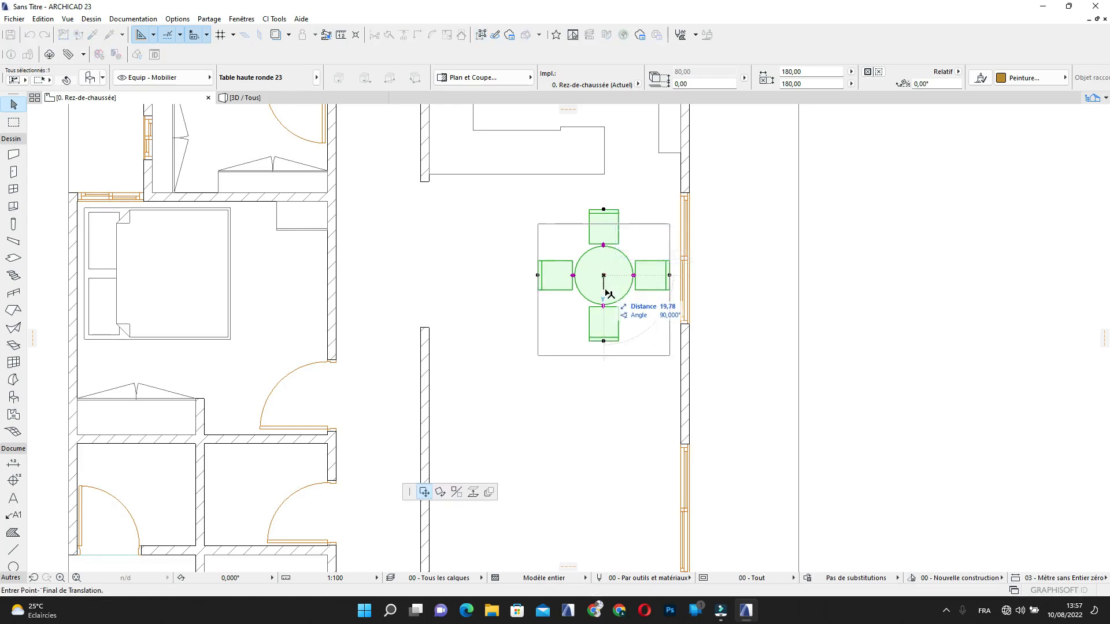
left_click(605, 292)
Place a copy of the round table beside the wall opening, just below the kitchen counter
scroll(601, 310, "down", 3)
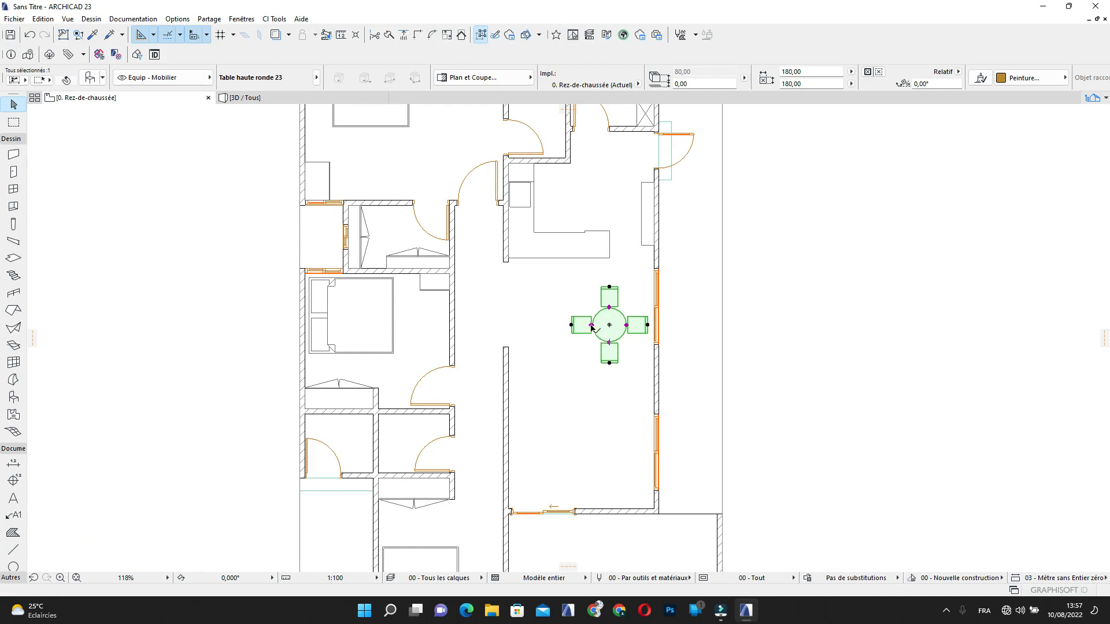
scroll(592, 328, "up", 1)
key("Escape")
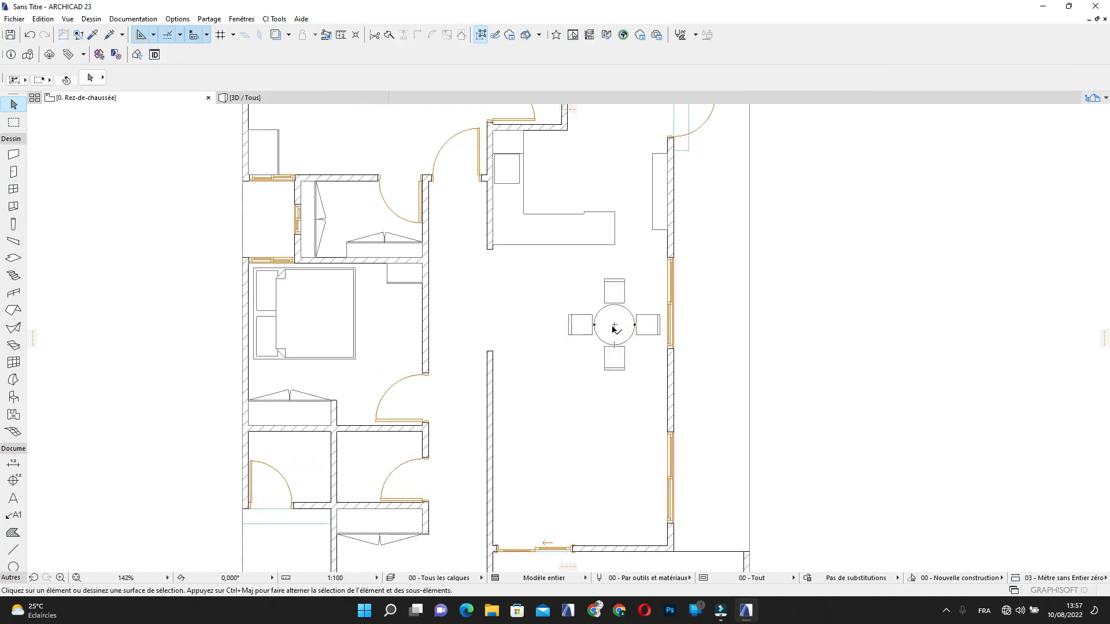
left_click(614, 326)
left_click(614, 325)
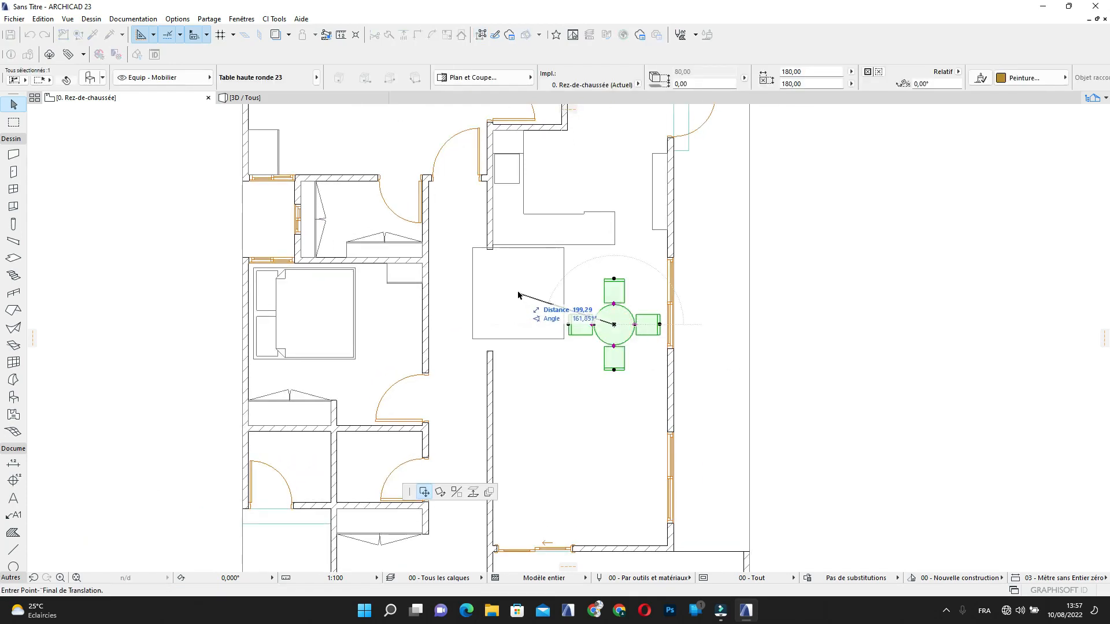
left_click(518, 292, "ctrl")
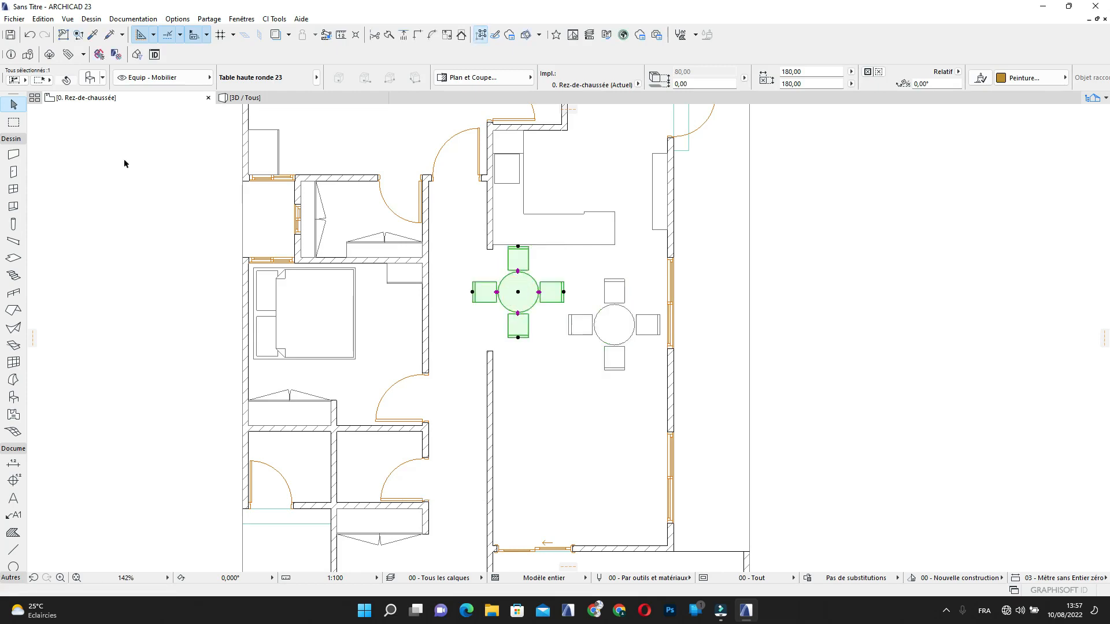
Replace the copied table with Tabouret de bar met 23 from the Chaises et sièges 23 library folder
left_click(87, 79)
scroll(451, 460, "up", 2)
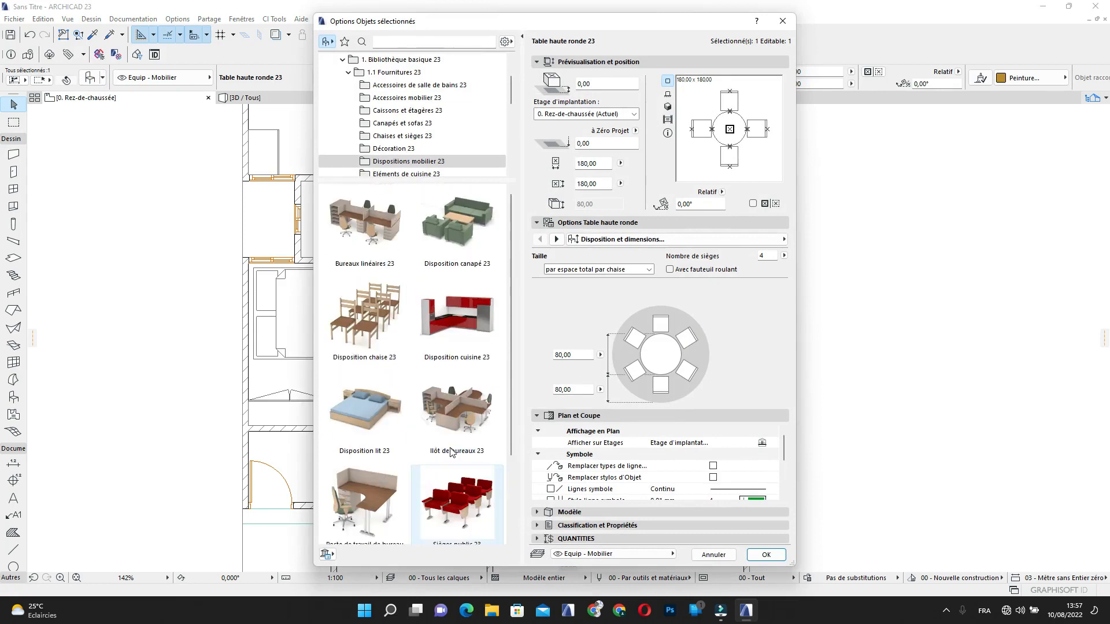
left_click(402, 136)
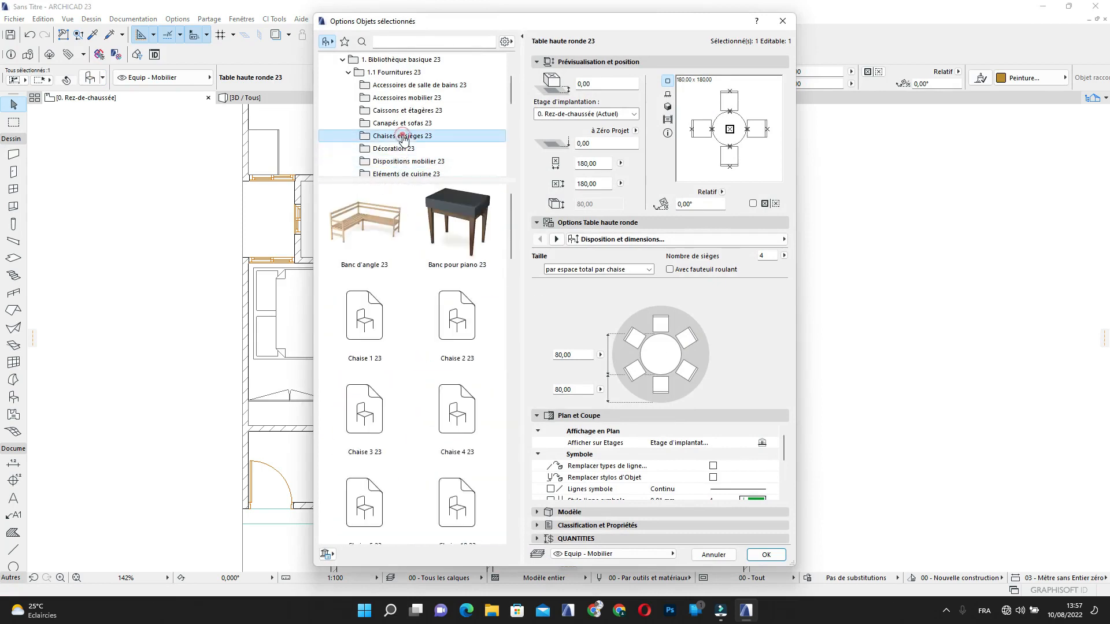
scroll(417, 384, "down", 10)
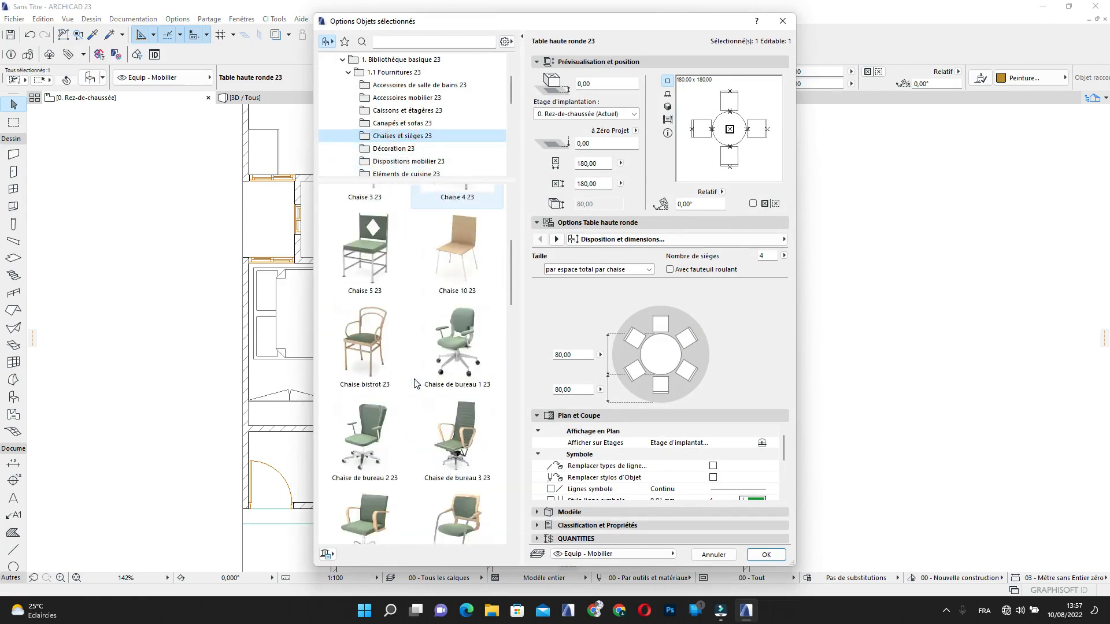
scroll(417, 385, "down", 3)
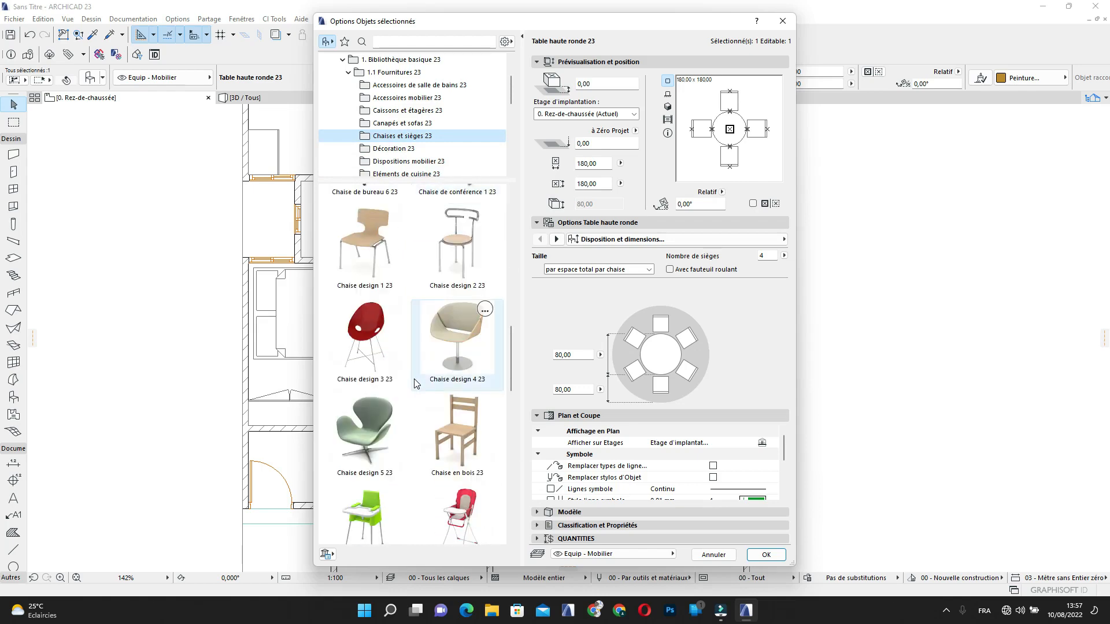
scroll(416, 385, "down", 10)
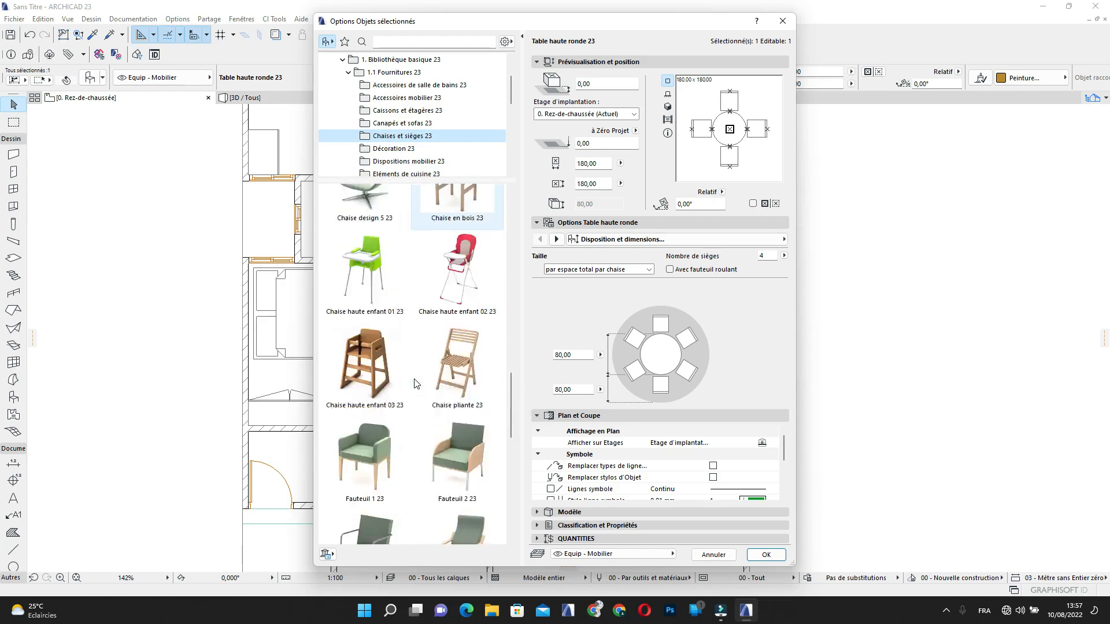
scroll(416, 384, "down", 3)
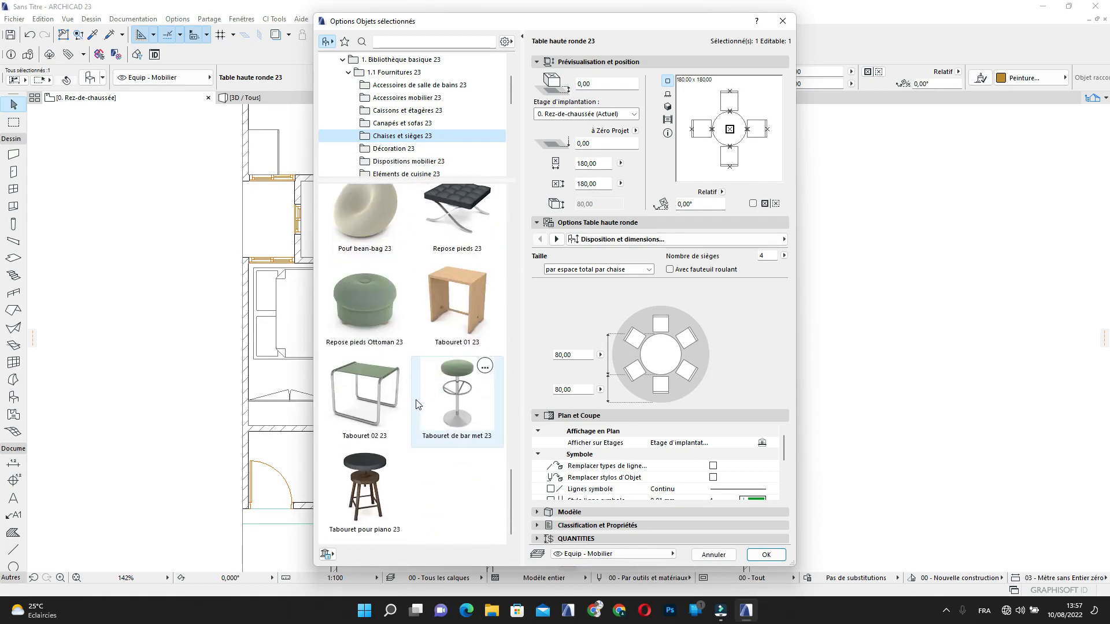
left_click(484, 365)
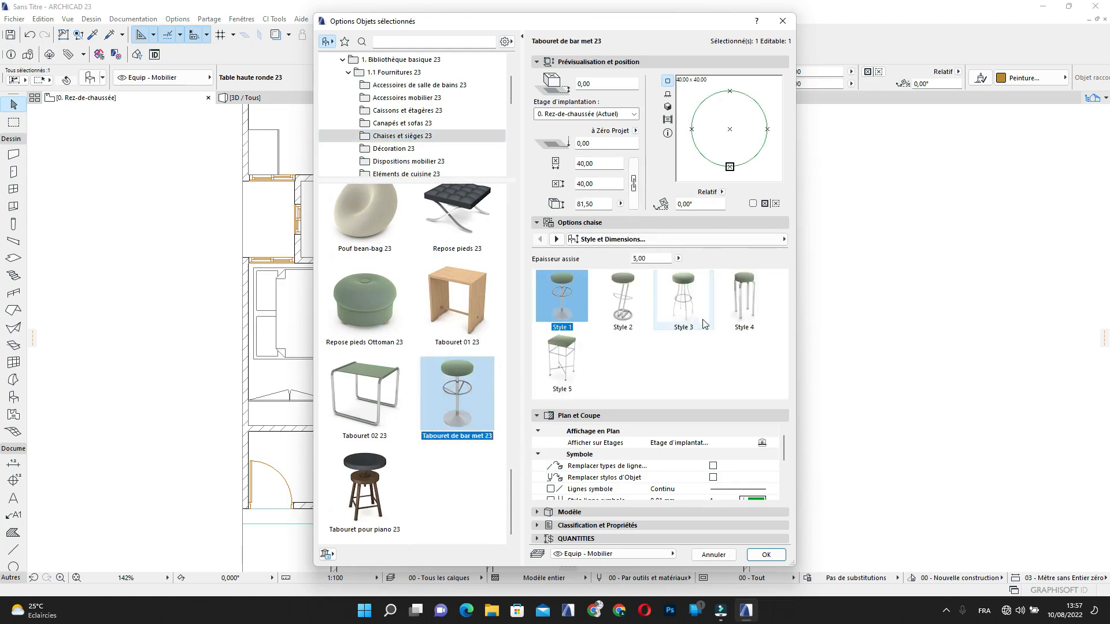
Compare the bar stool styles, choose Style 4, and open the stool's 2D representation settings
left_click(620, 296)
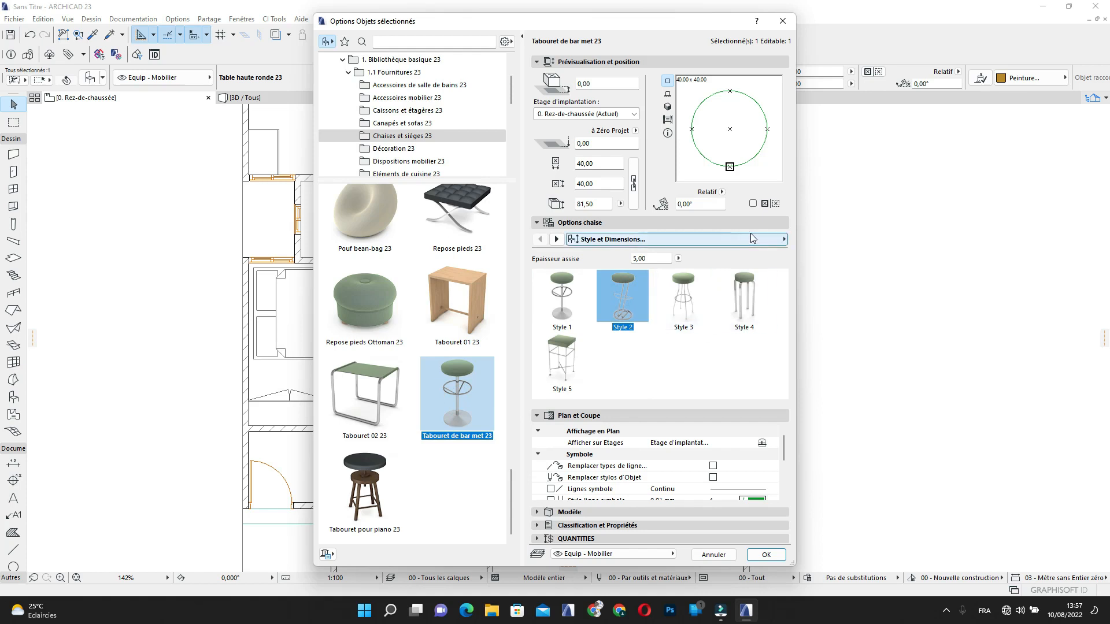
left_click(699, 243)
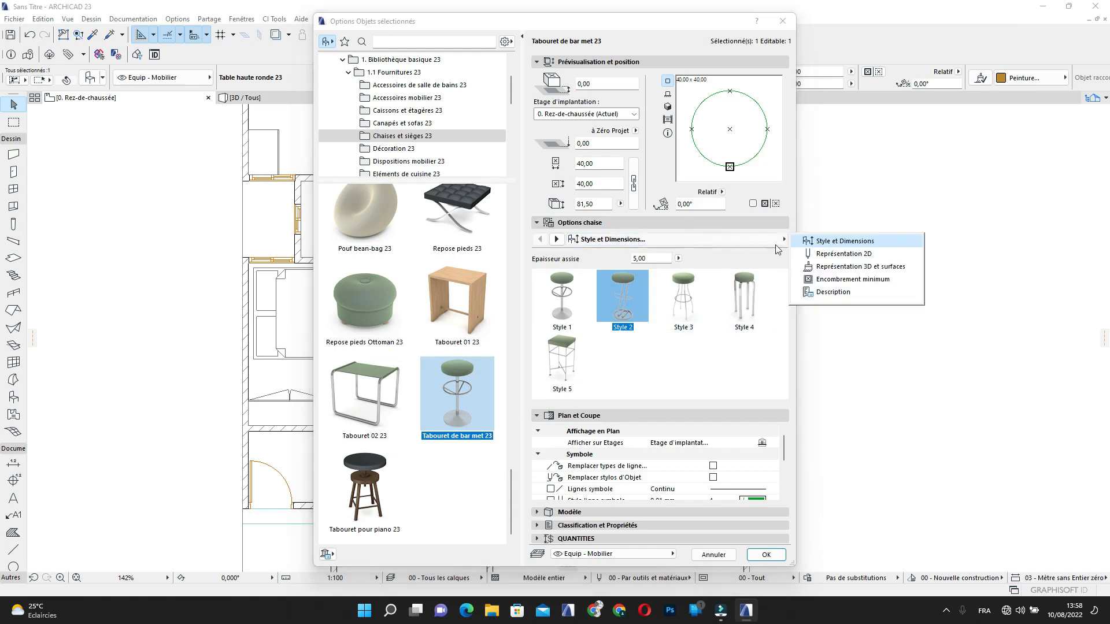
left_click(607, 292)
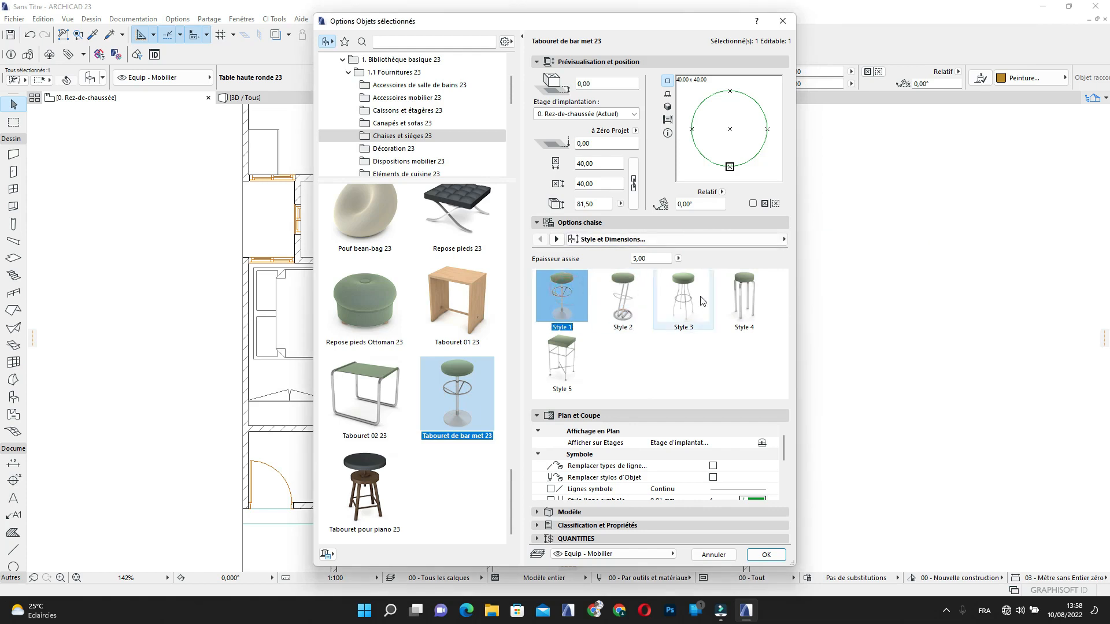
left_click(744, 300)
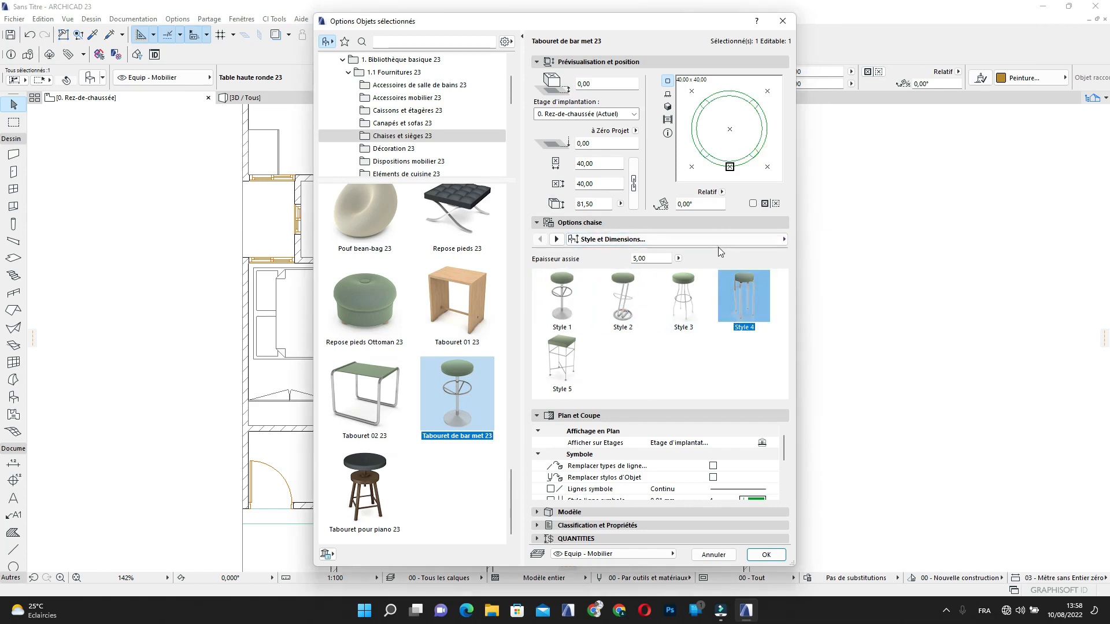
left_click(679, 295)
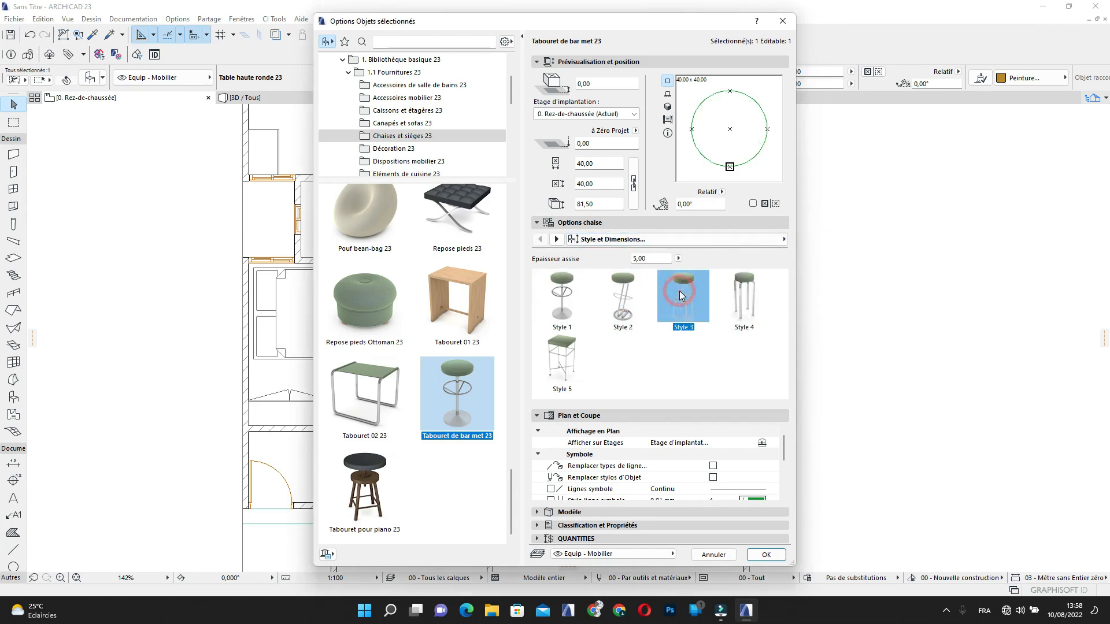
left_click(563, 359)
left_click(749, 293)
left_click(708, 242)
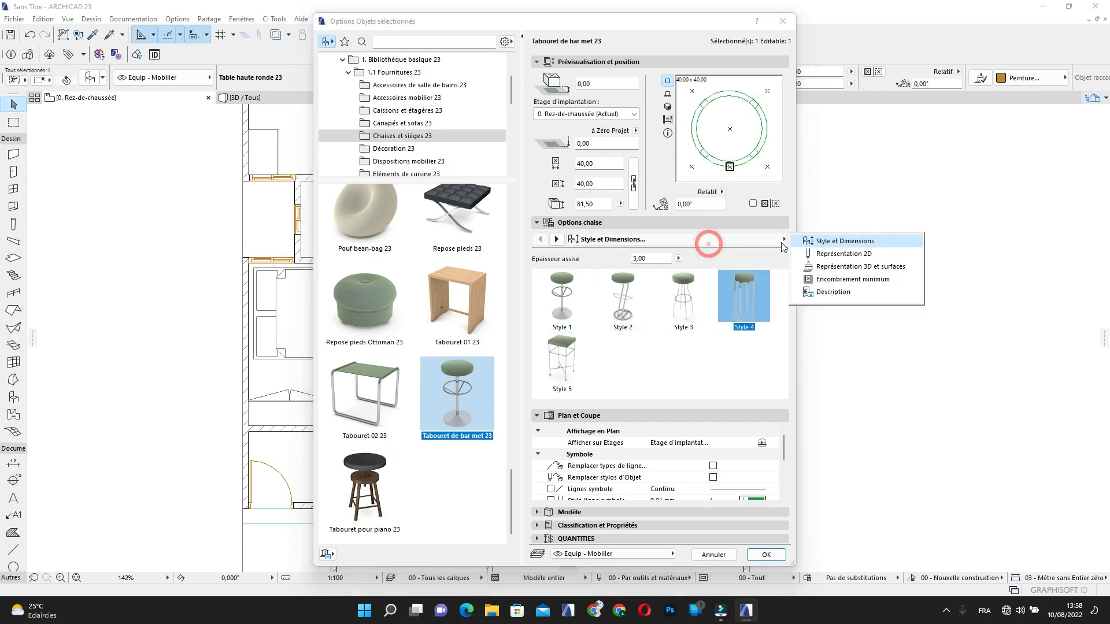
left_click(847, 254)
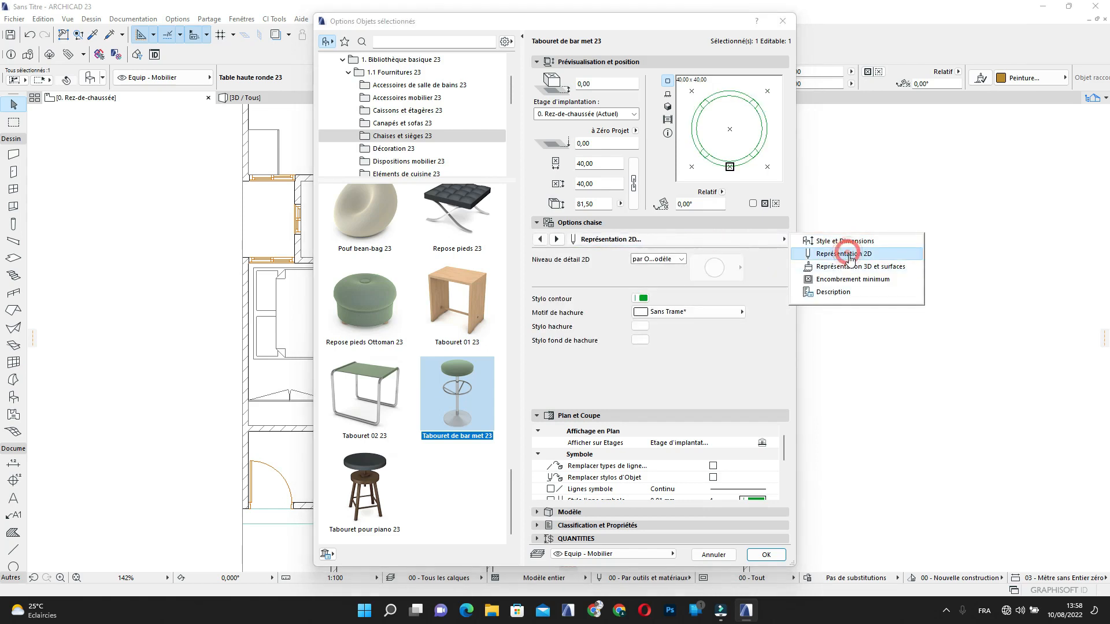
Try the Symbole 2D detail level with the Cercle avec dossier shape, and return to par Options vue modèle
left_click(674, 261)
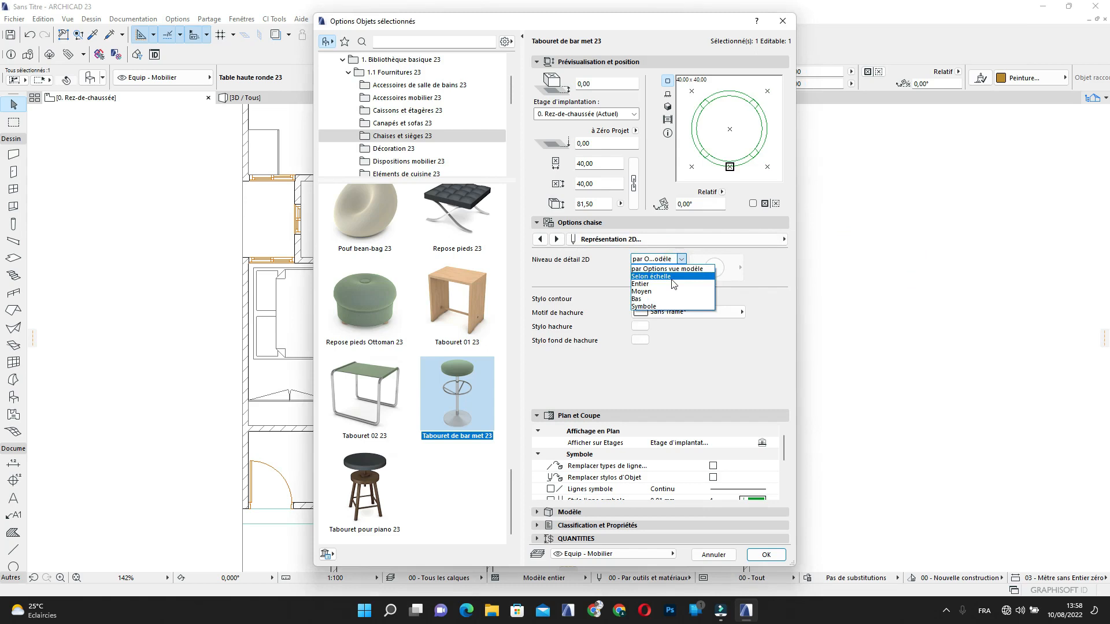
left_click(648, 306)
left_click(737, 268)
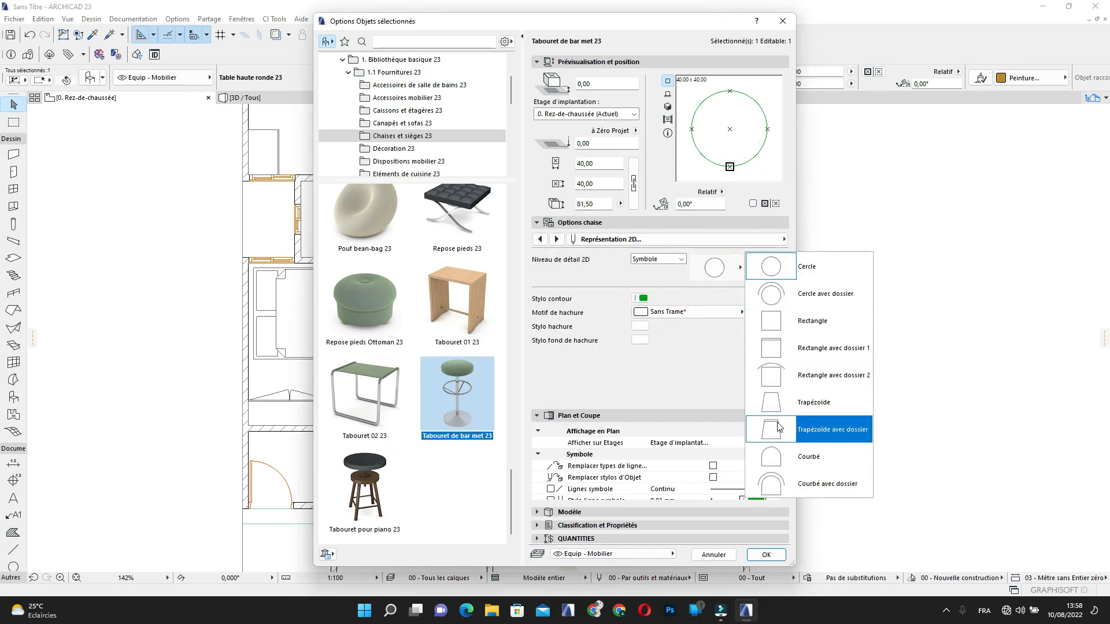
left_click(780, 298)
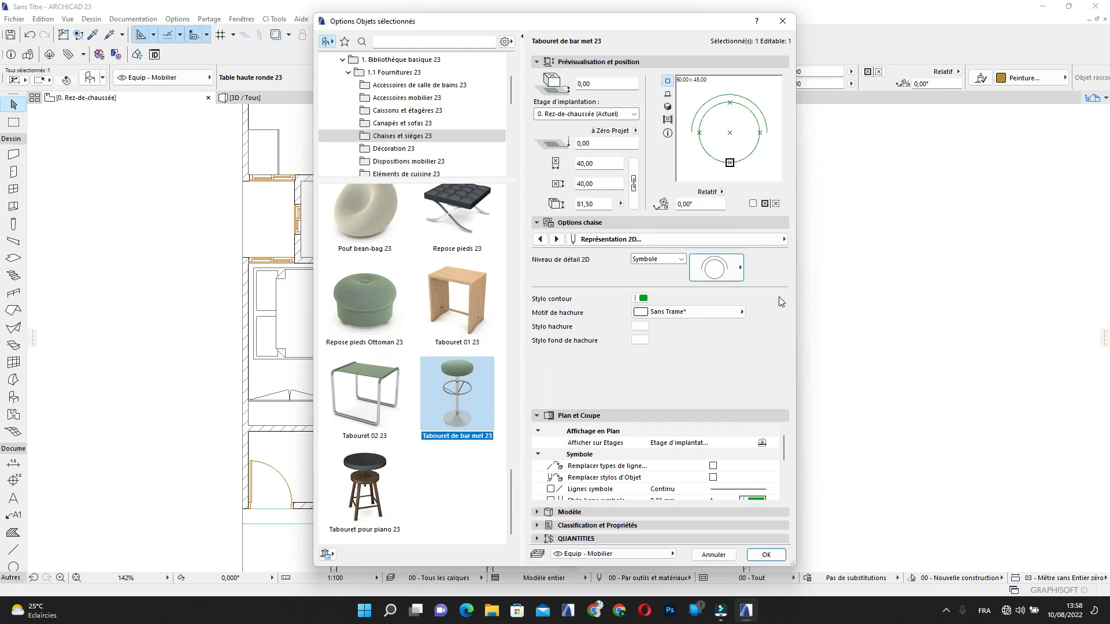
left_click(670, 259)
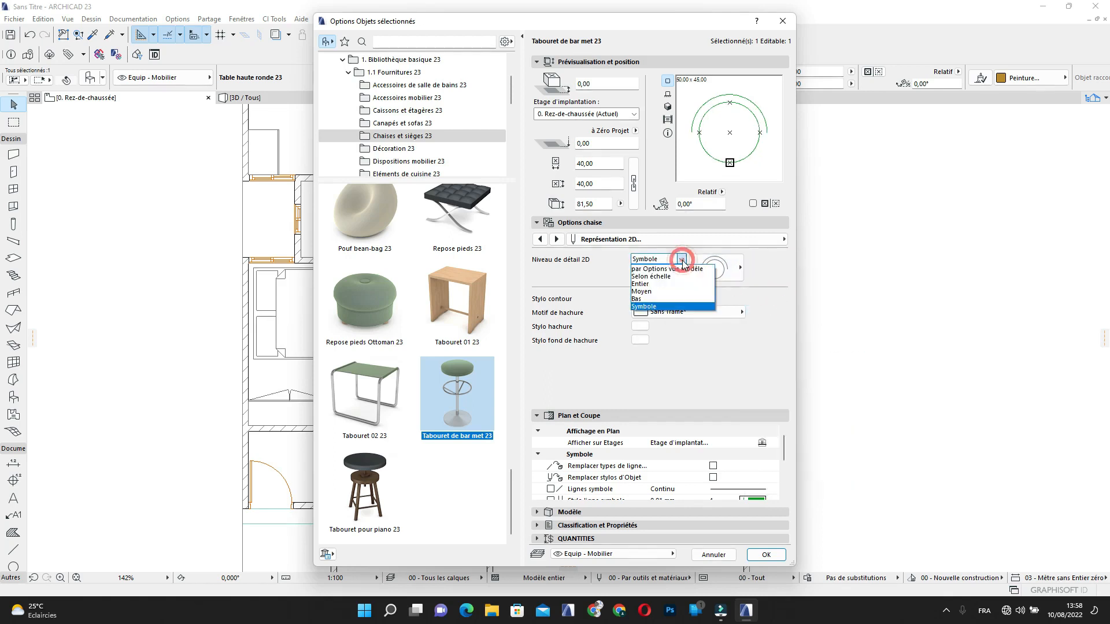
left_click(669, 270)
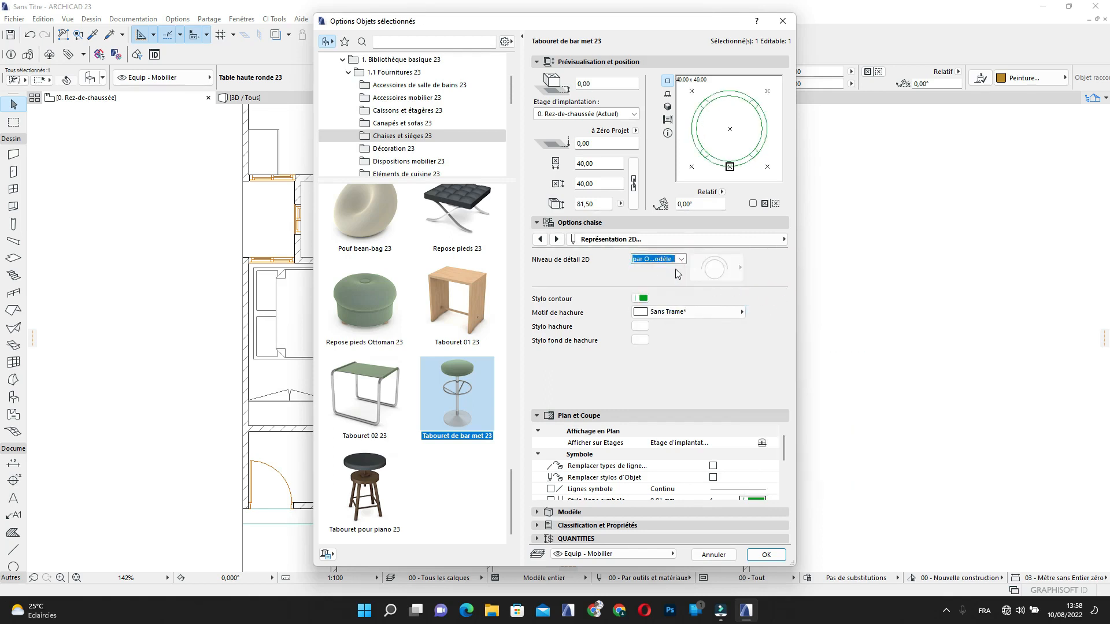
Set the bar stool's contour pen to black and apply the object settings
left_click(642, 298)
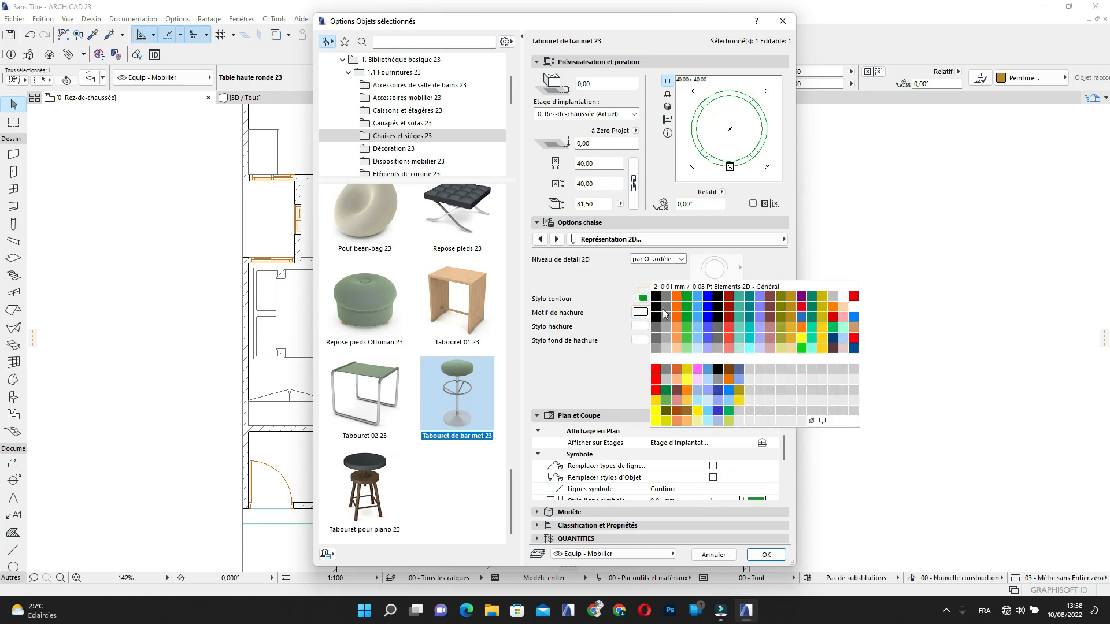
left_click(658, 318)
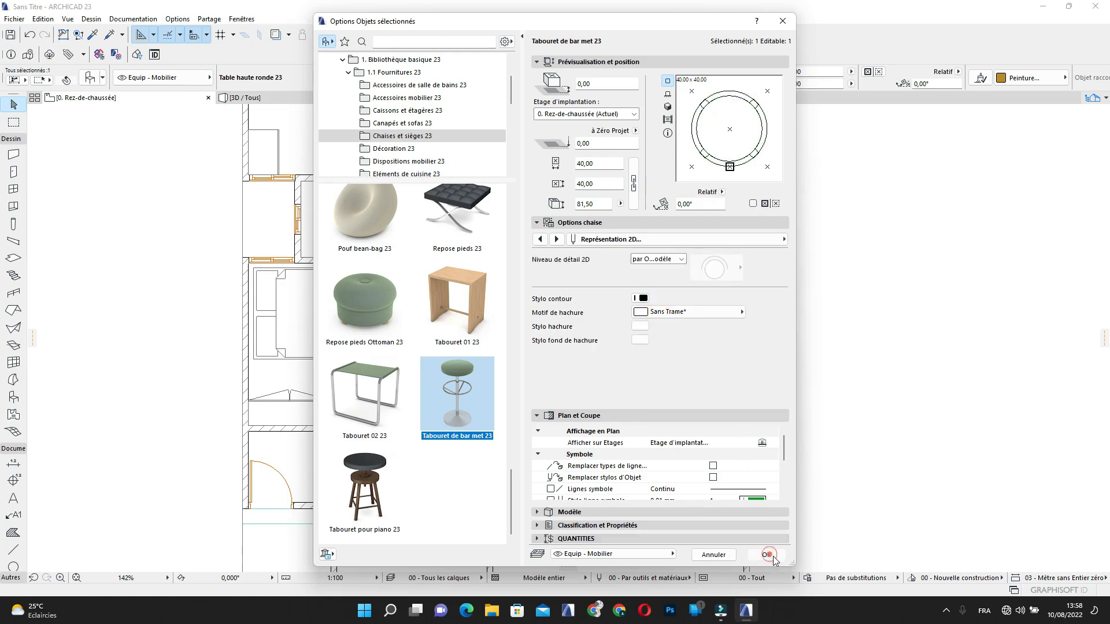
left_click(766, 555)
Move the bar stool up against the kitchen counter edge, near the end of the adjoining wall
scroll(509, 270, "up", 3)
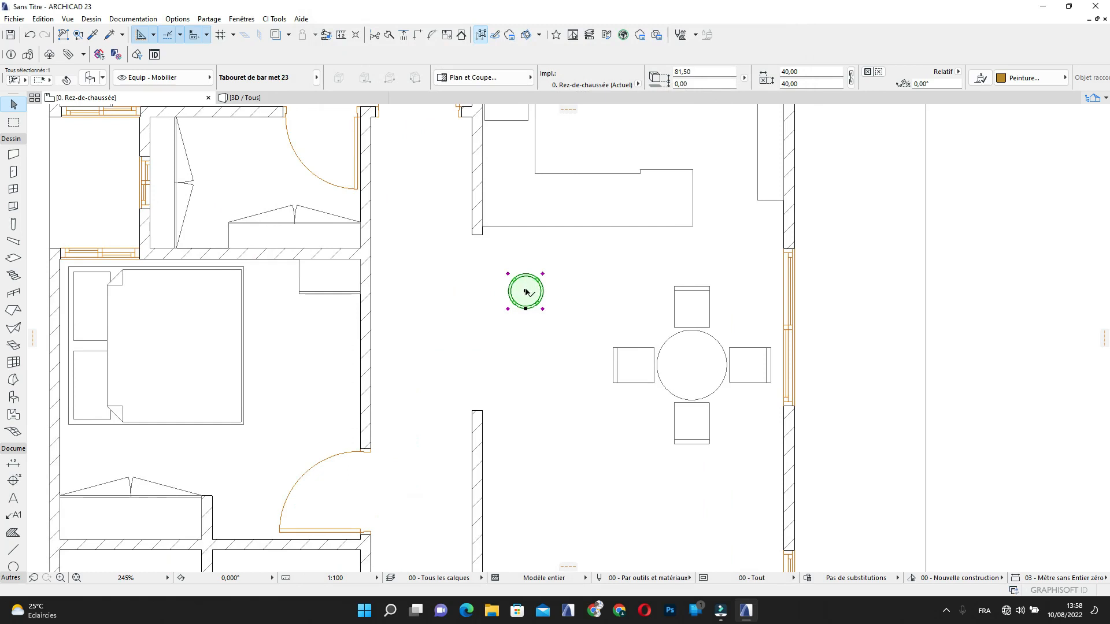
left_click(525, 292)
left_click(514, 253)
left_click(513, 253)
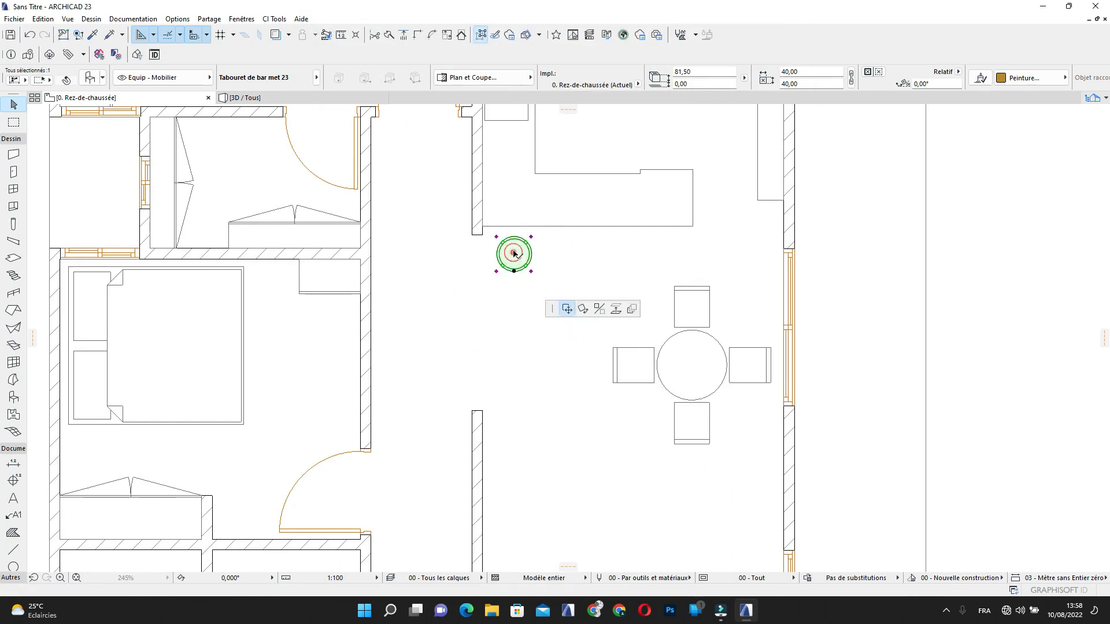
left_click(513, 248)
Make two evenly spaced copies of the bar stool horizontally along the kitchen counter
left_click(514, 248)
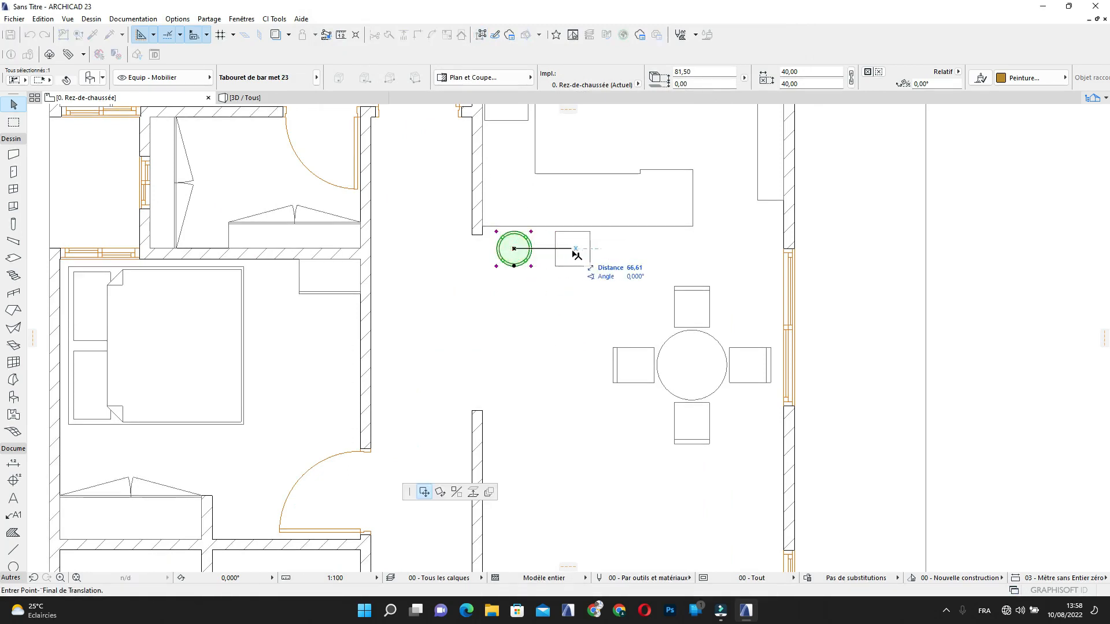
left_click(579, 249, "ctrl")
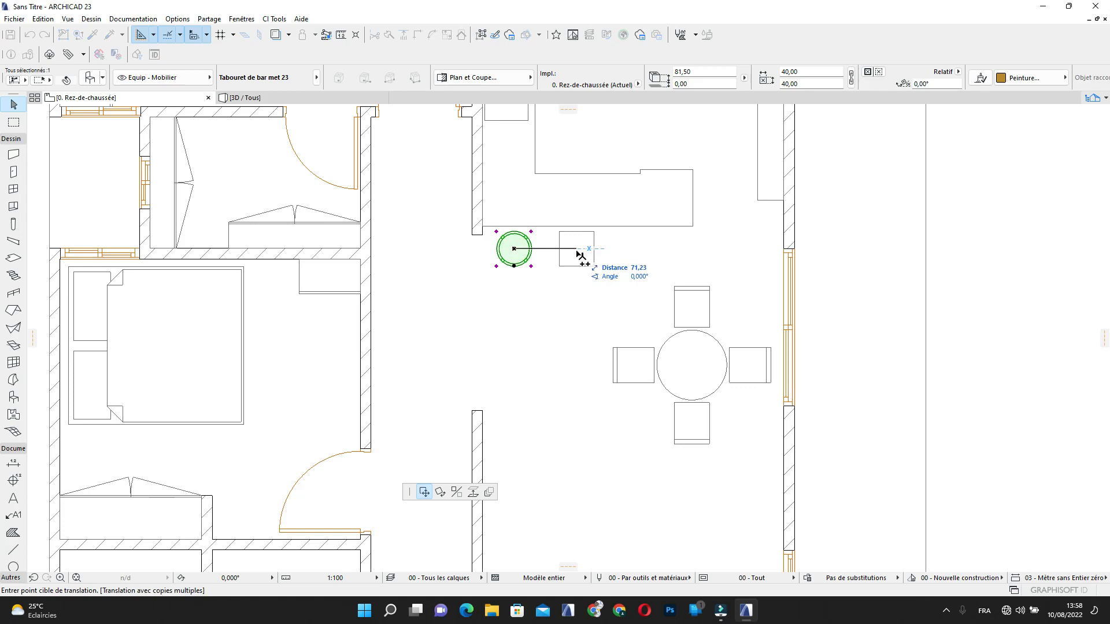
left_click(644, 249)
key("Escape")
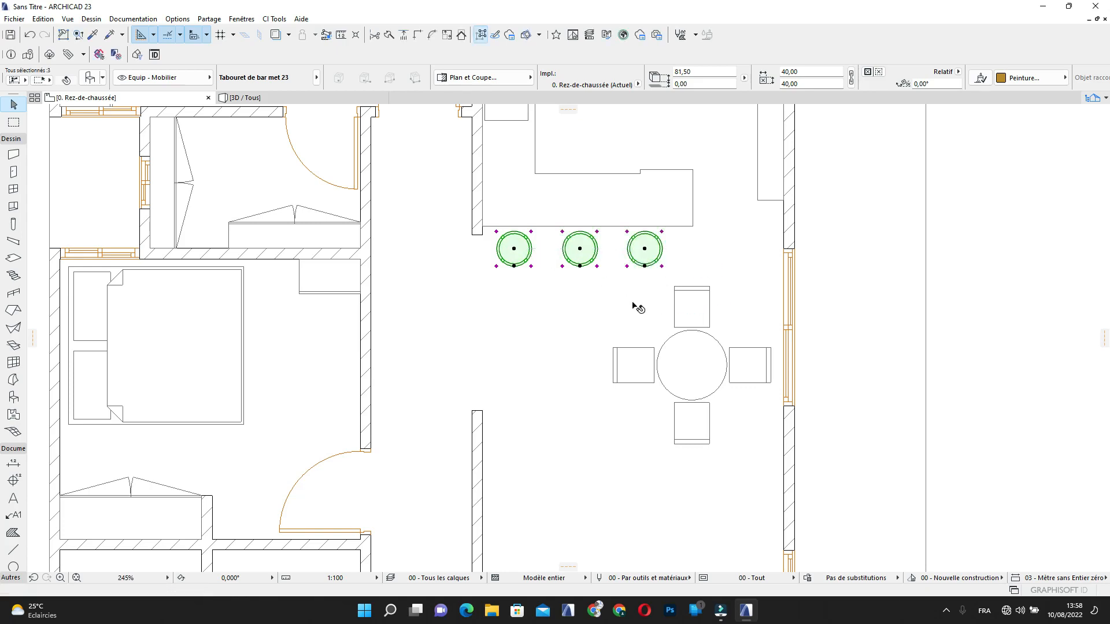
scroll(602, 245, "down", 3)
scroll(654, 272, "up", 2)
Copy the four-seat round dining table about 300 cm straight down the room, beside the lower window
left_click(665, 280)
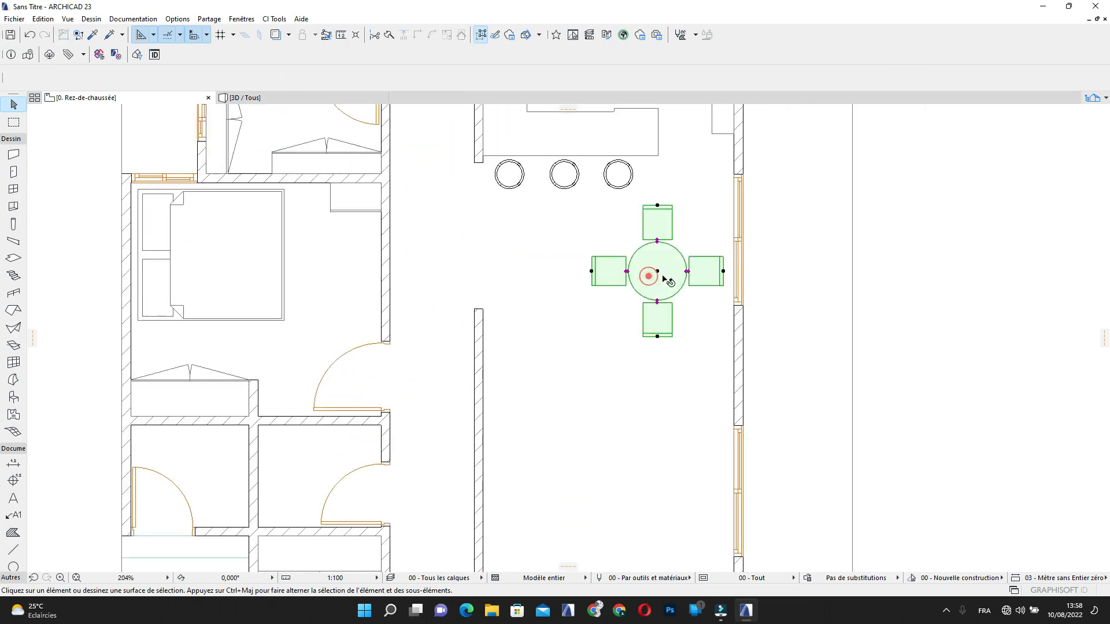
left_click(658, 271)
scroll(658, 376, "down", 1)
middle_click_drag(658, 376, 662, 244)
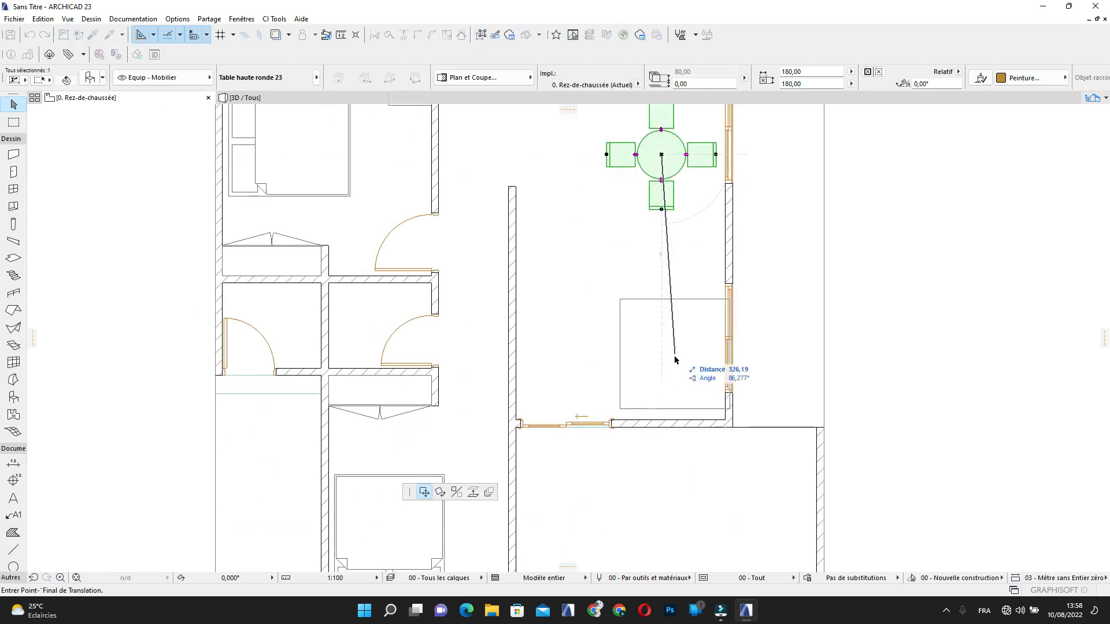
key("ctrl")
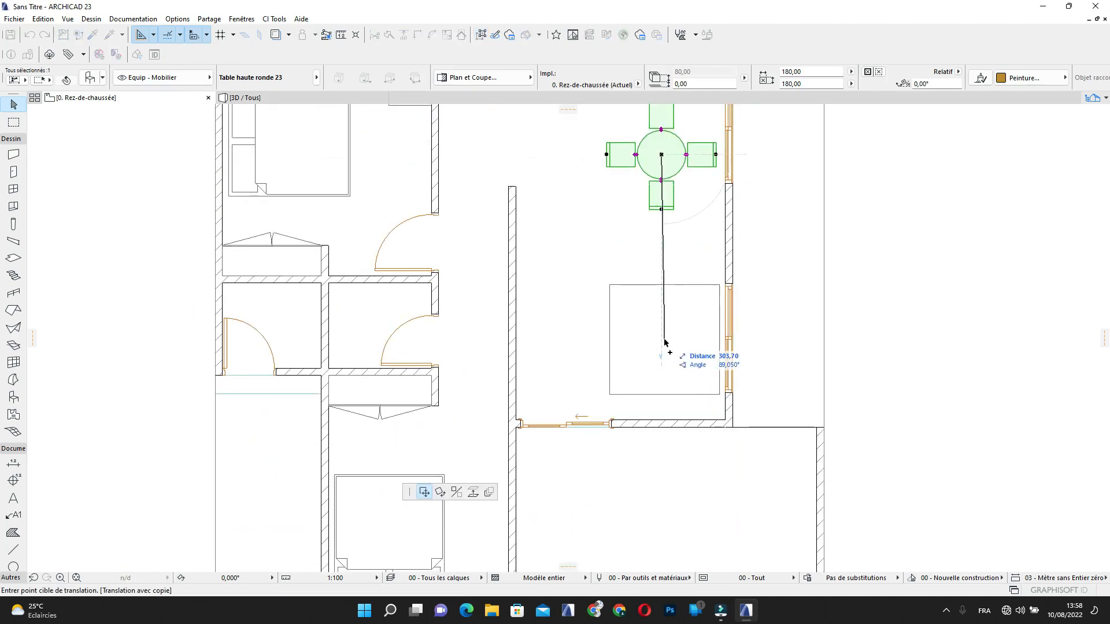
left_click(663, 345)
key("Escape")
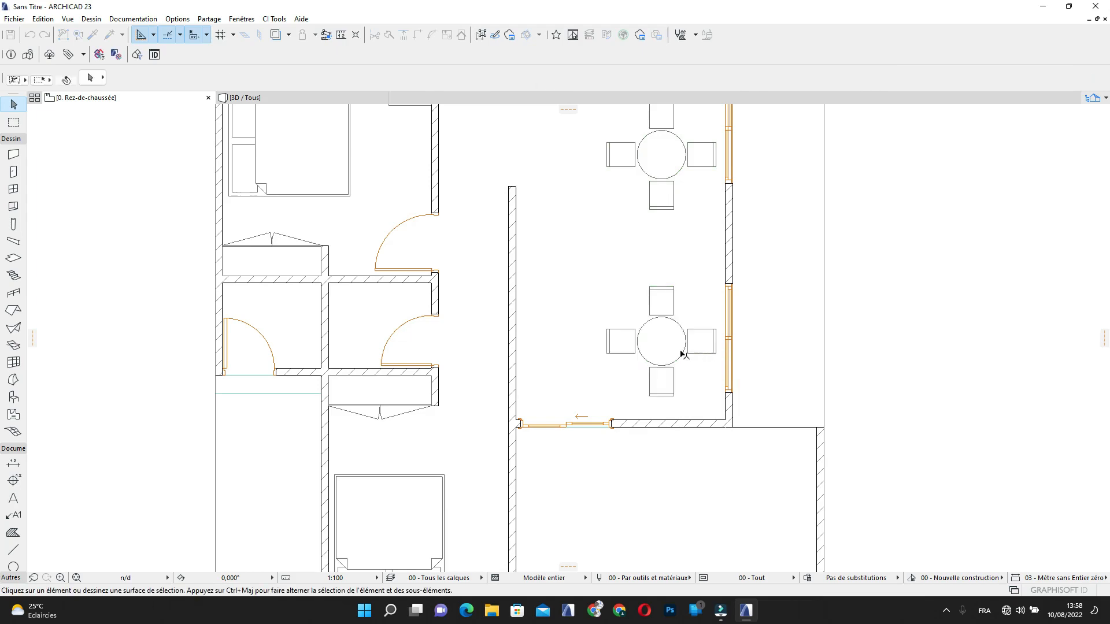
Replace the copied dining table with Disposition canapé 23 from the Dispositions mobilier 23 library folder
middle_click_drag(682, 349, 665, 298)
left_click(650, 308)
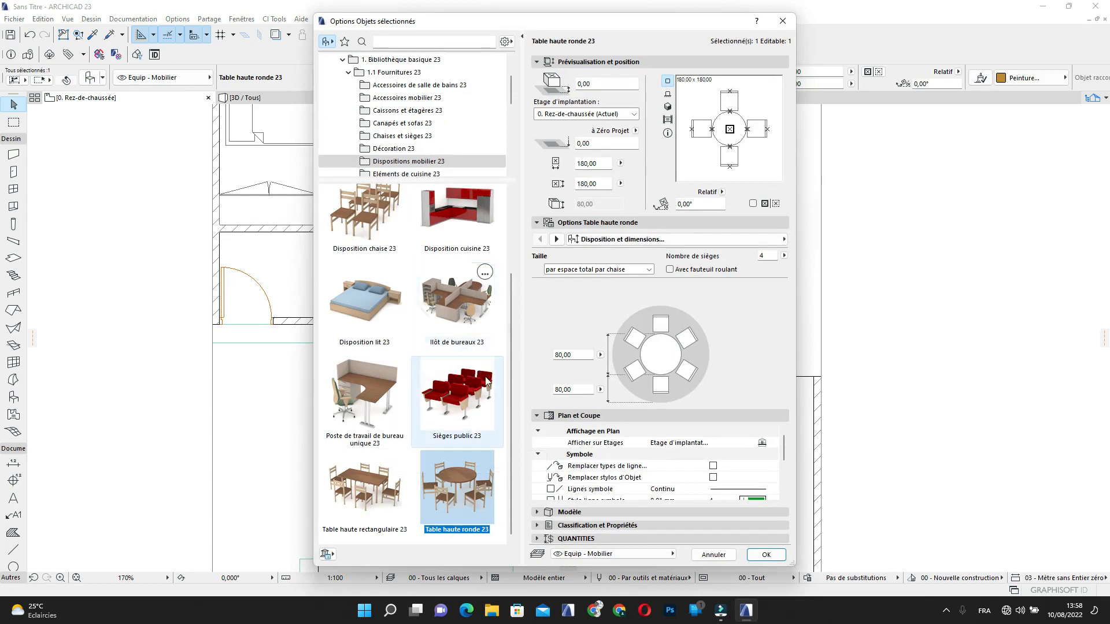
scroll(439, 323, "up", 3)
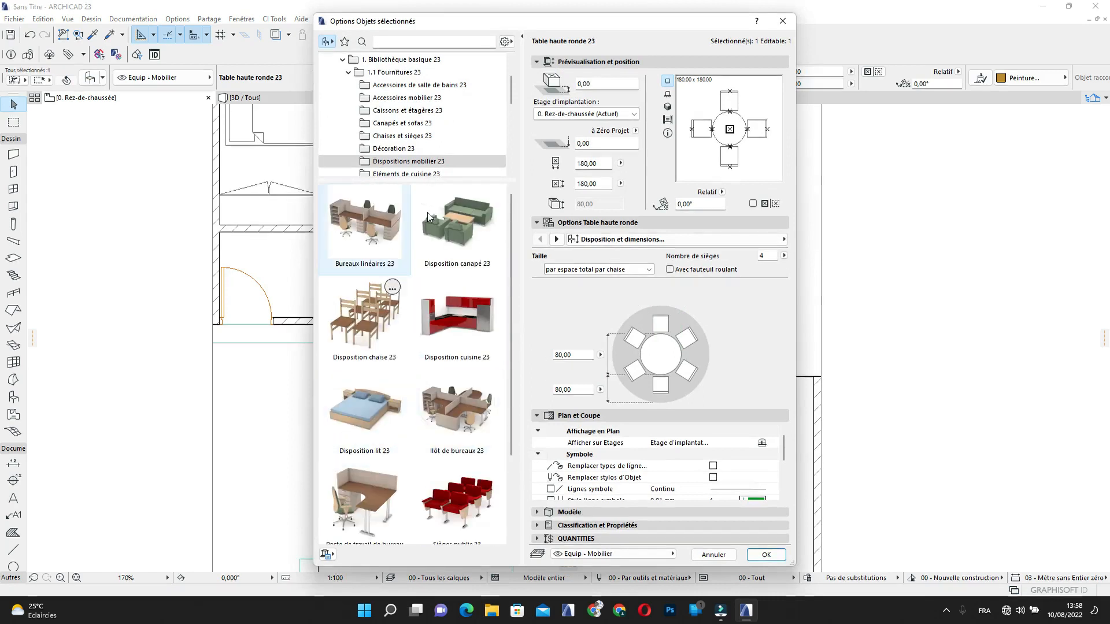
left_click(447, 162)
left_click(465, 221)
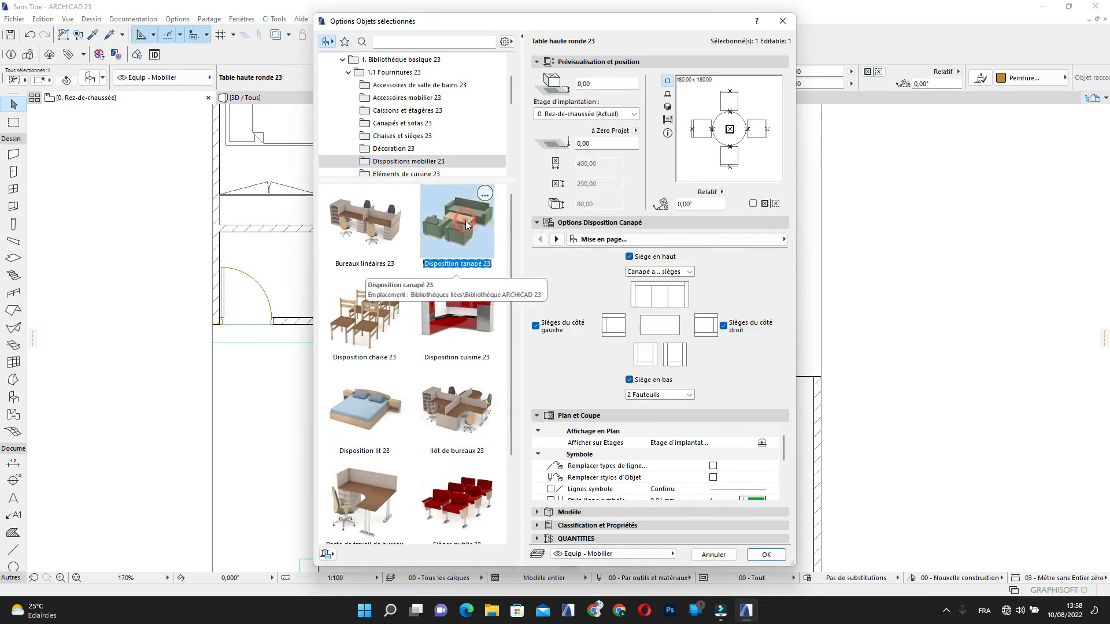
Disable Siège en bas and Sièges du côté gauche for the sofa set, and rotate it to 270°
left_click(629, 381)
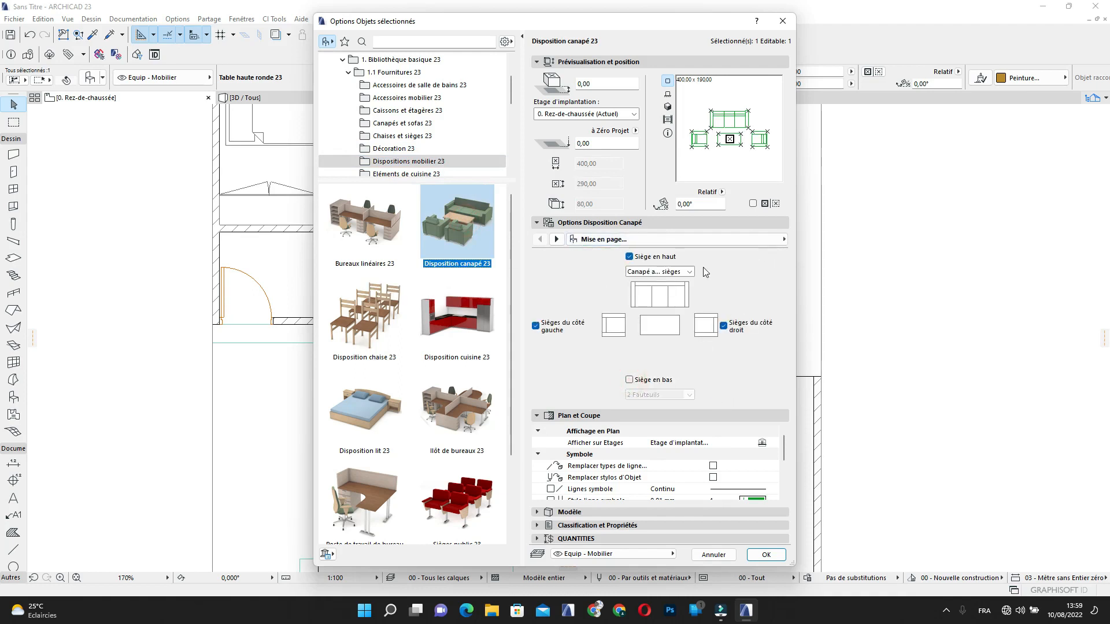
left_click(694, 101)
left_click(694, 101)
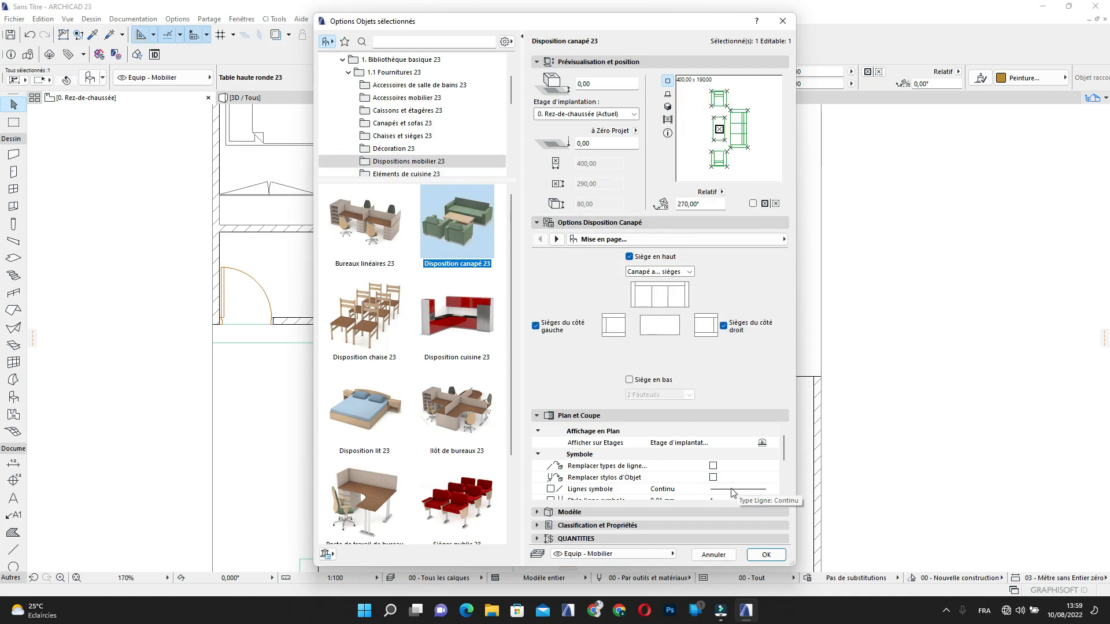
left_click(536, 327)
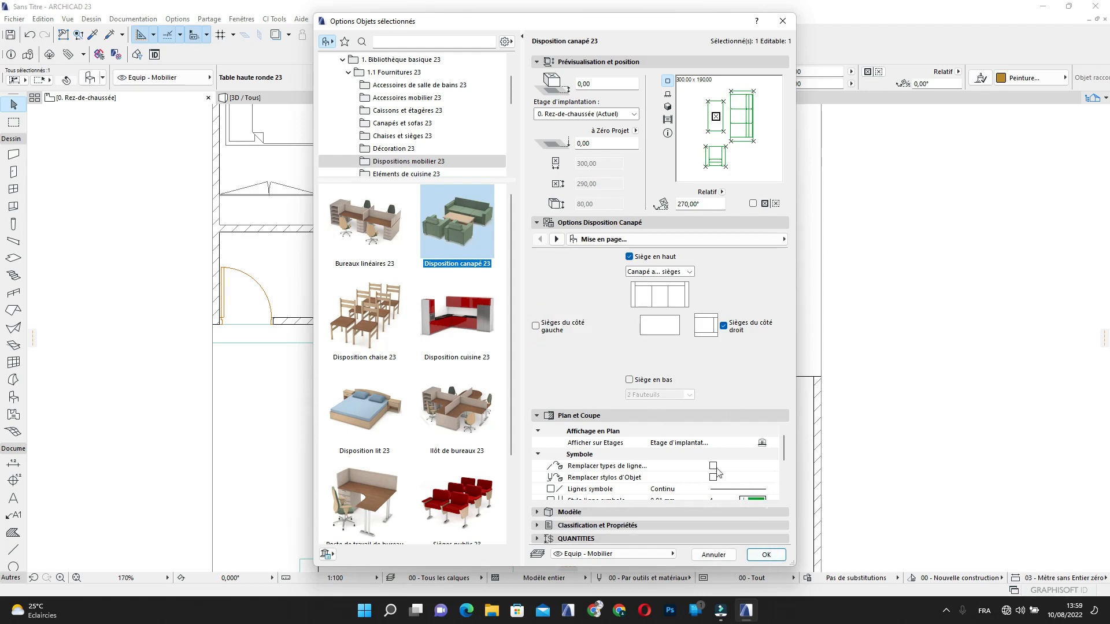
Set the sofa set's contour pen to dark grey in its 2D representation options and apply the settings
left_click(733, 239)
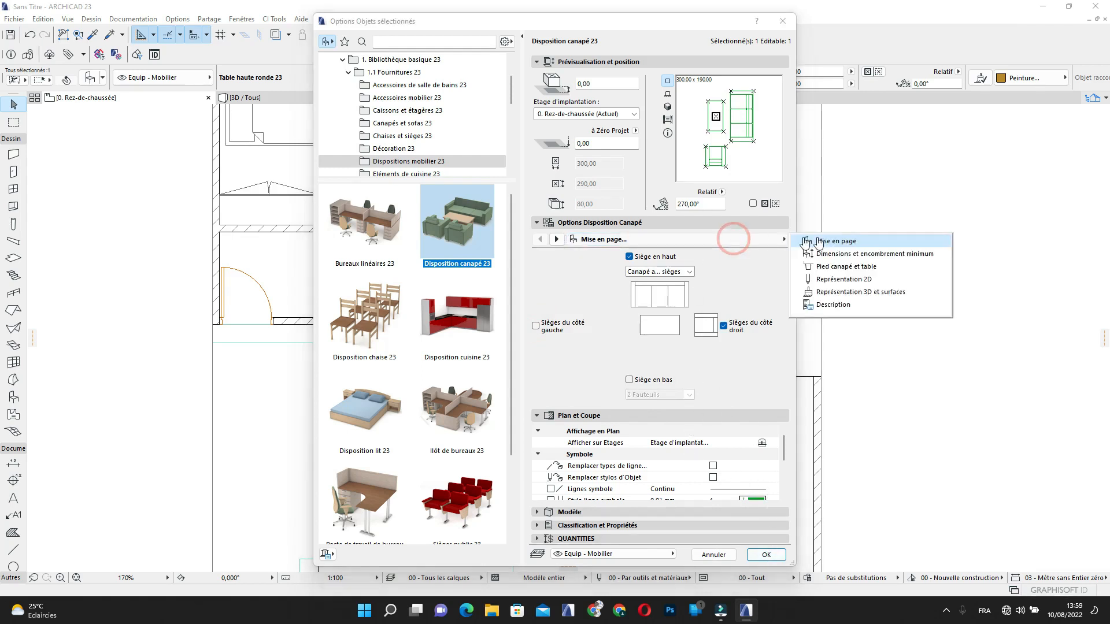
left_click(845, 279)
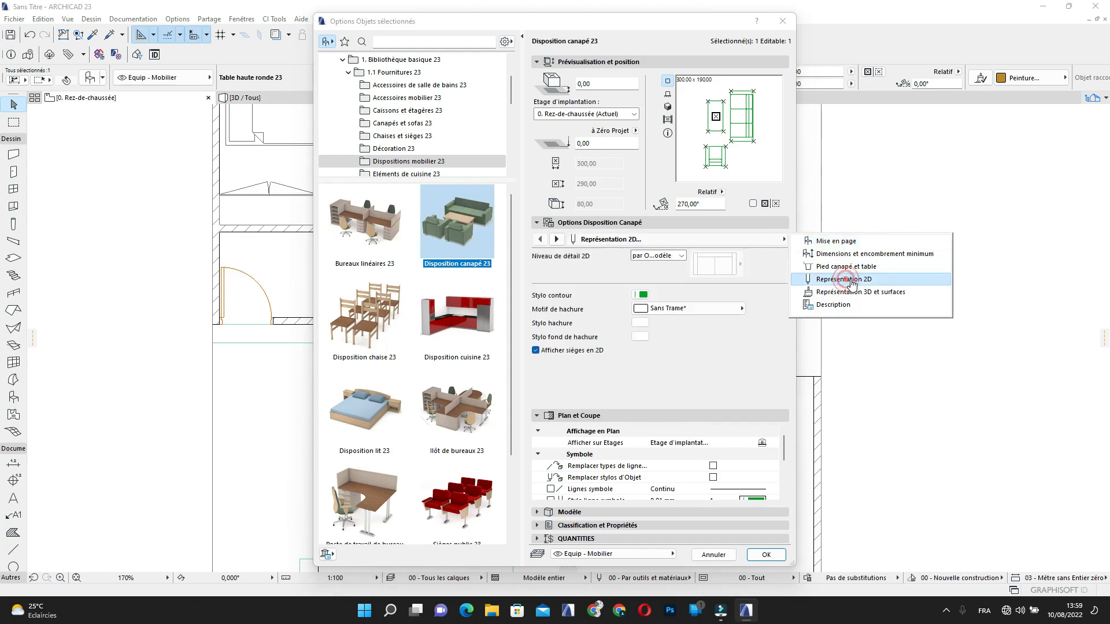
left_click(641, 295)
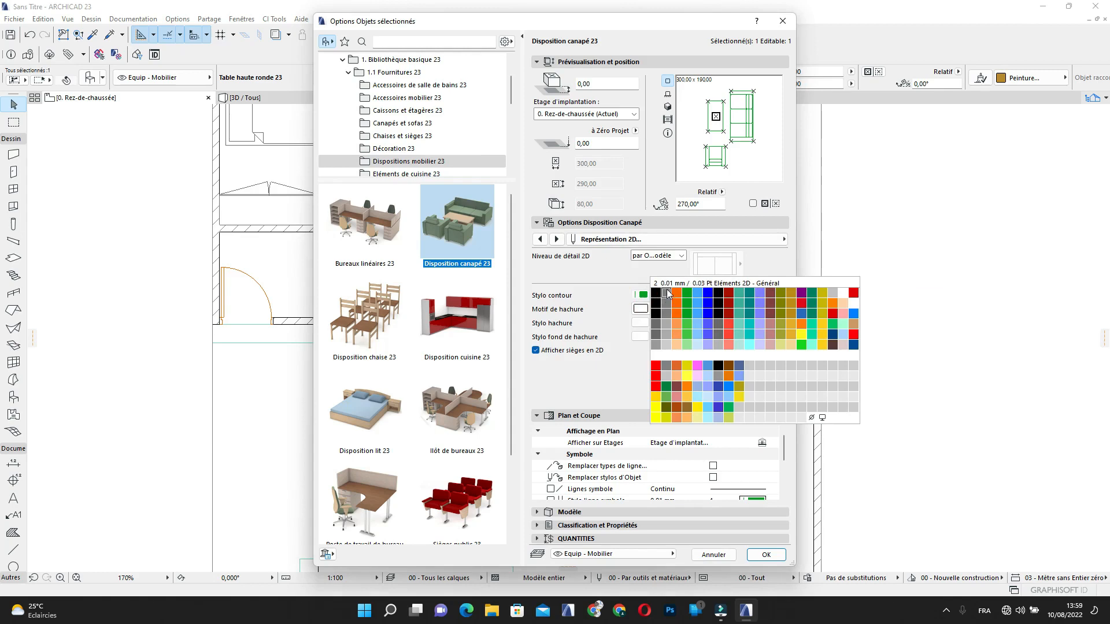
left_click(655, 324)
left_click(767, 555)
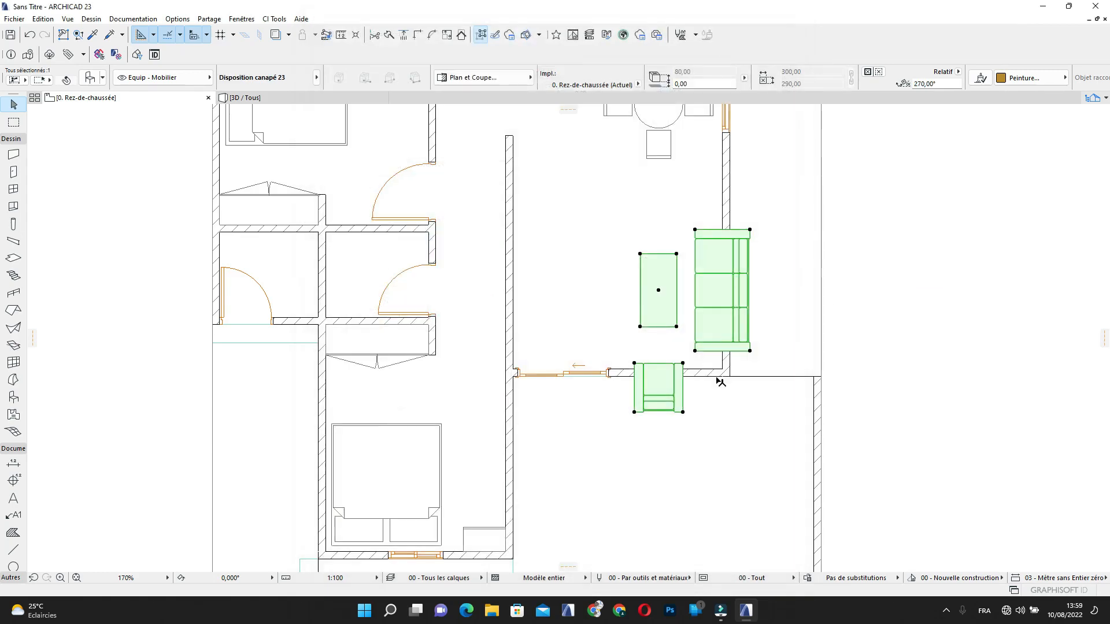
Disable Sièges du côté droit in the sofa set's layout options so only the sofa and table remain, and apply
scroll(727, 424, "down", 3)
scroll(715, 308, "up", 3)
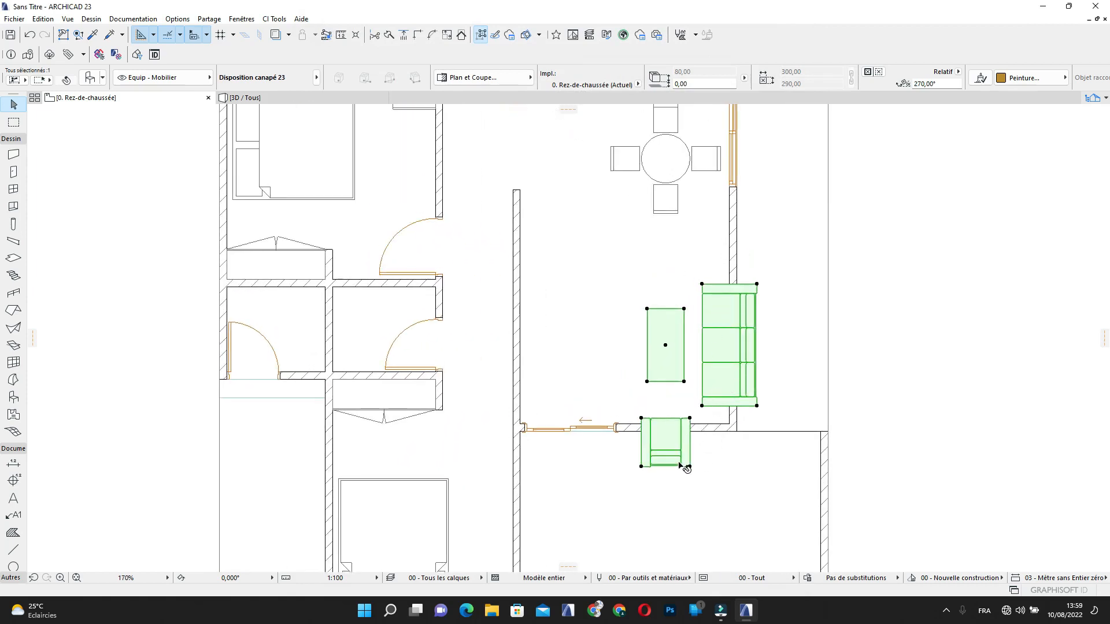
left_click(90, 78)
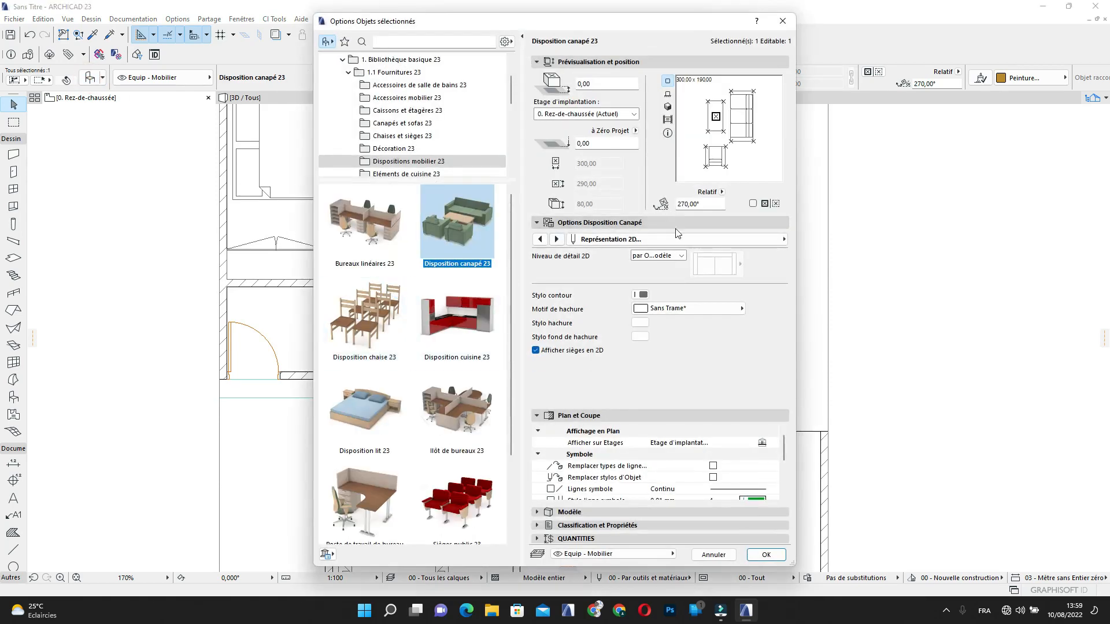
left_click(755, 239)
left_click(832, 241)
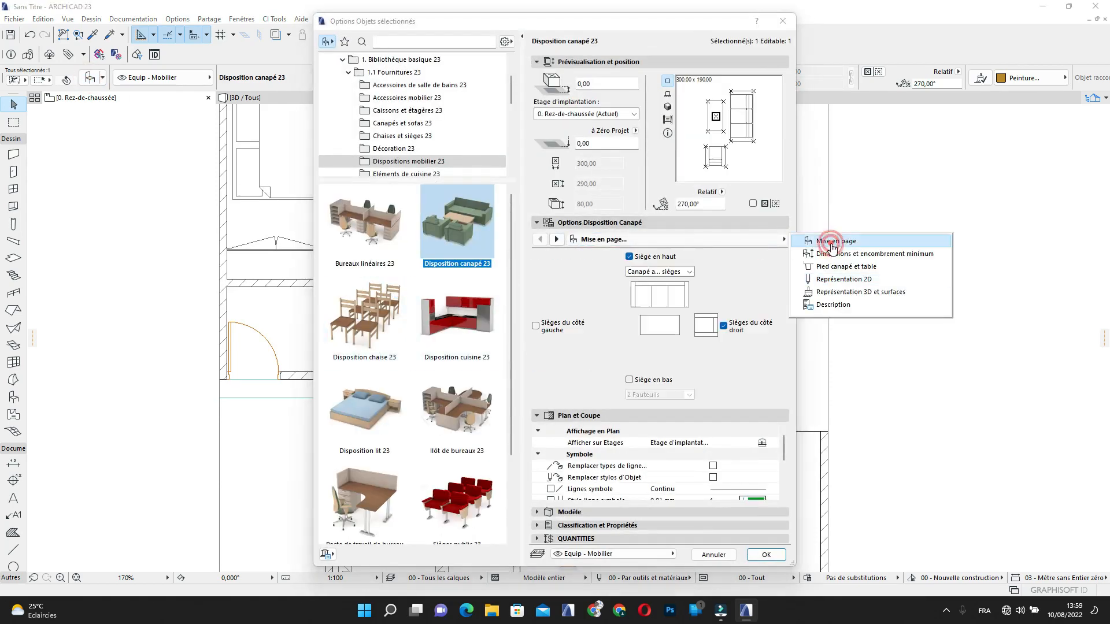
left_click(723, 327)
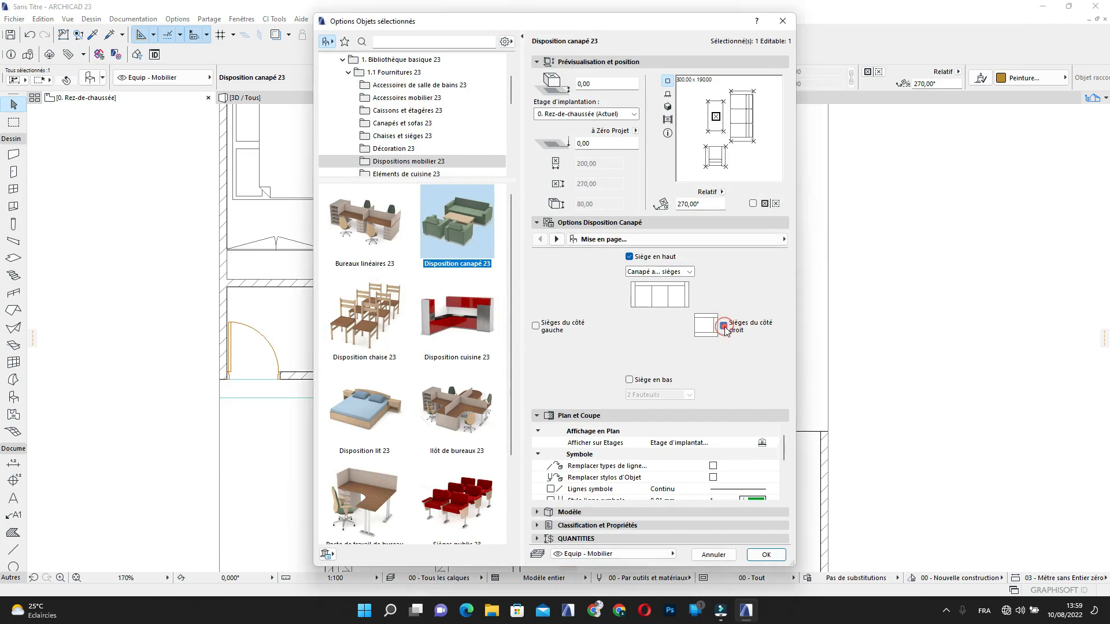
left_click(774, 555)
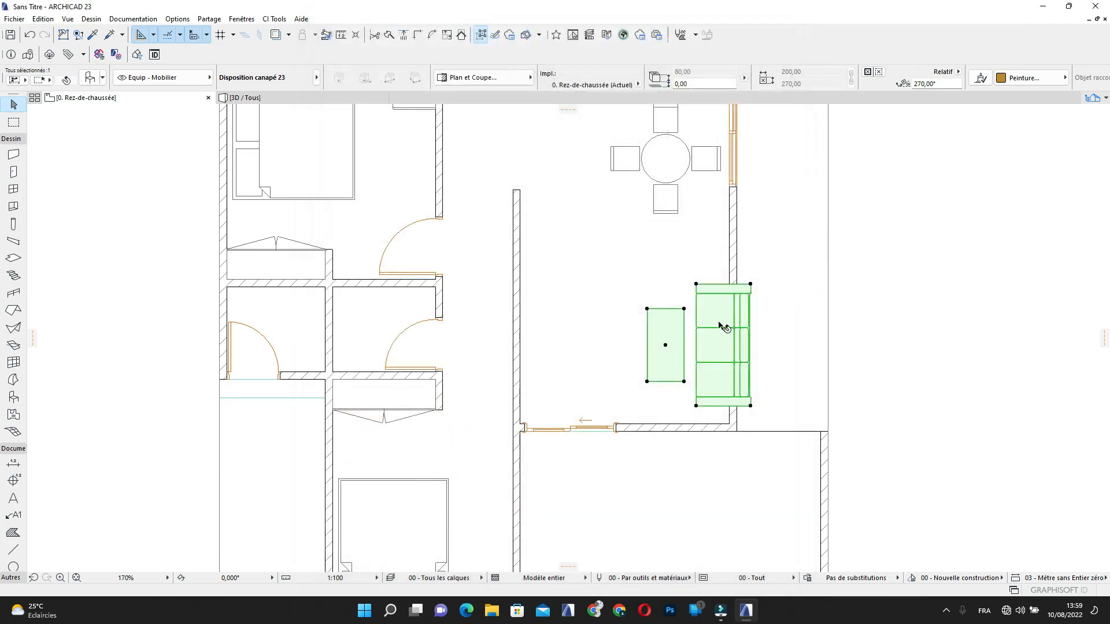
Move the sofa set inside the room so the sofa backs onto the exterior wall beside the lower window
left_click(717, 354)
left_click(691, 333)
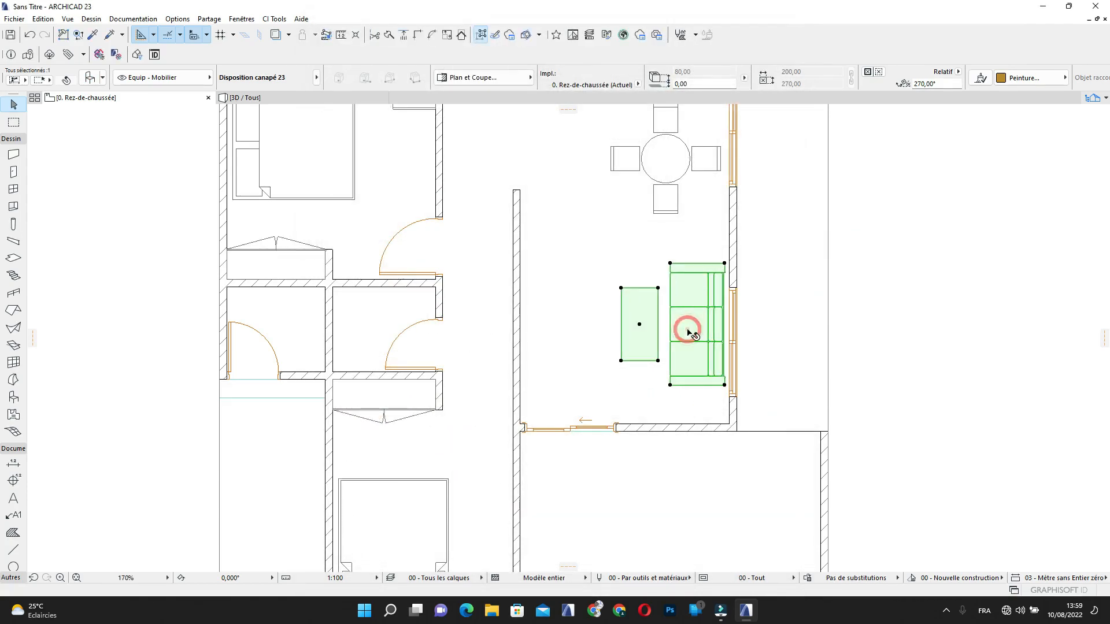
left_click(688, 331)
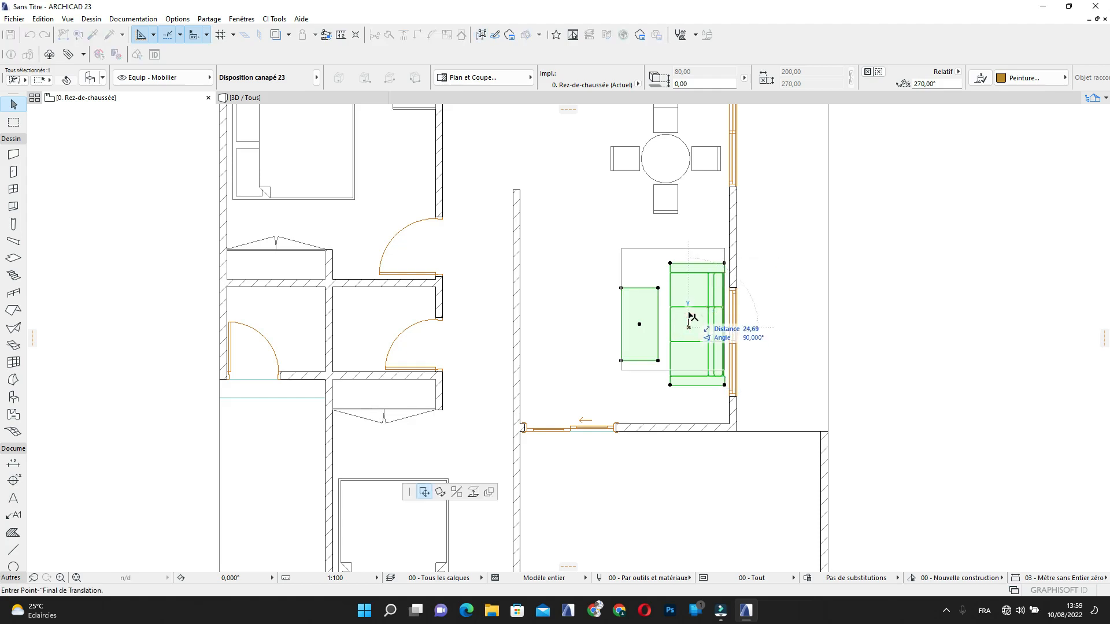
left_click(689, 317)
middle_click_drag(605, 370, 690, 401)
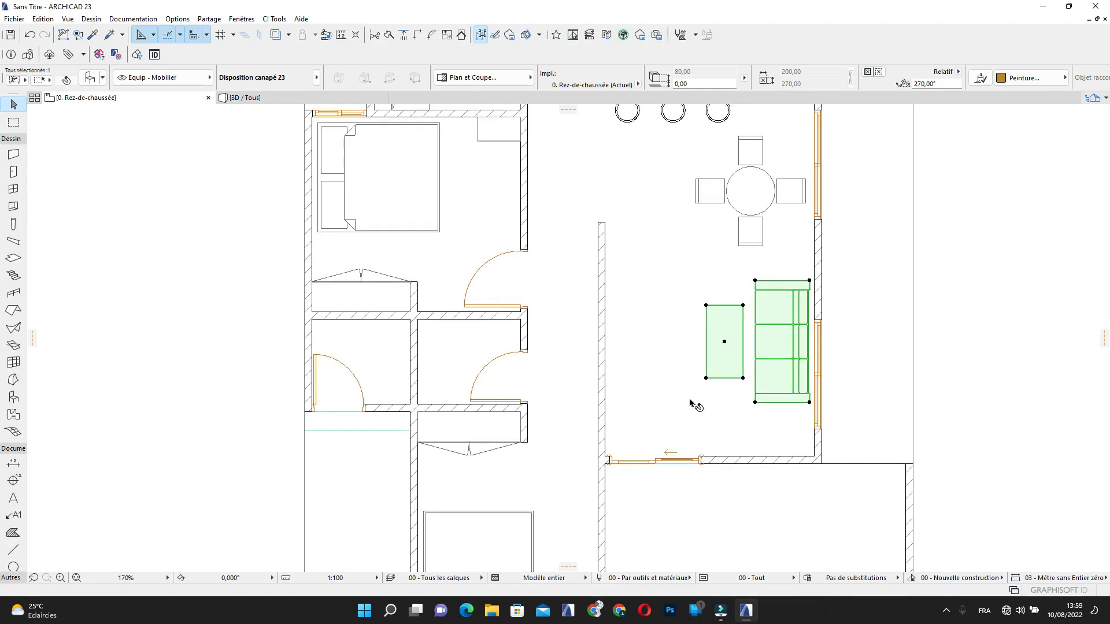
key("Escape")
Copy the sofa set horizontally across the room so the copy's coffee table meets the partition wall
left_click(727, 345)
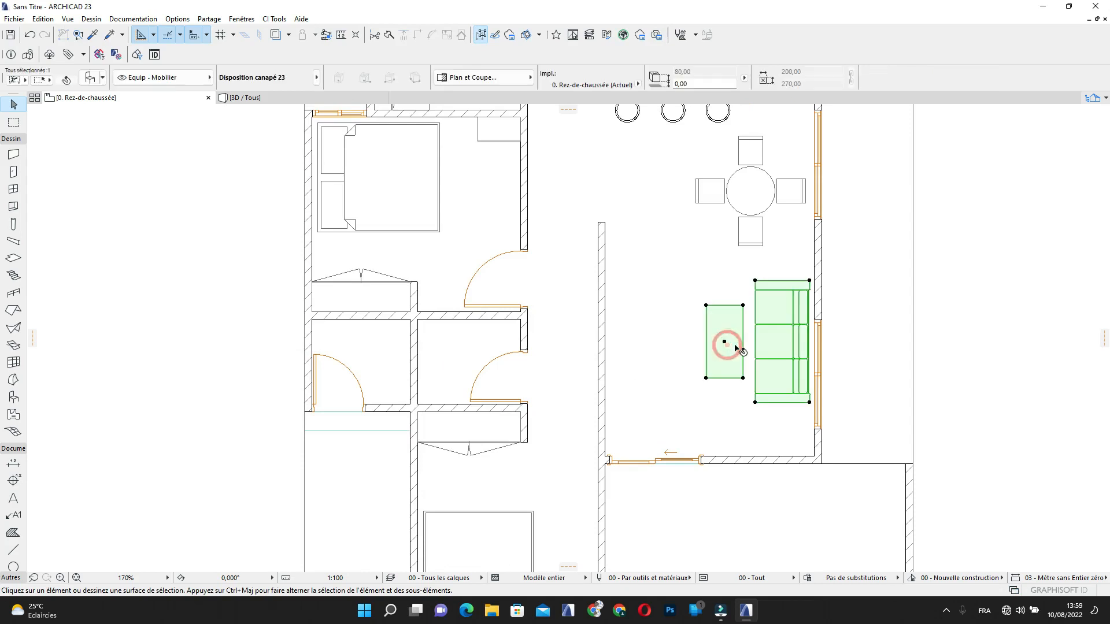
left_click(726, 344)
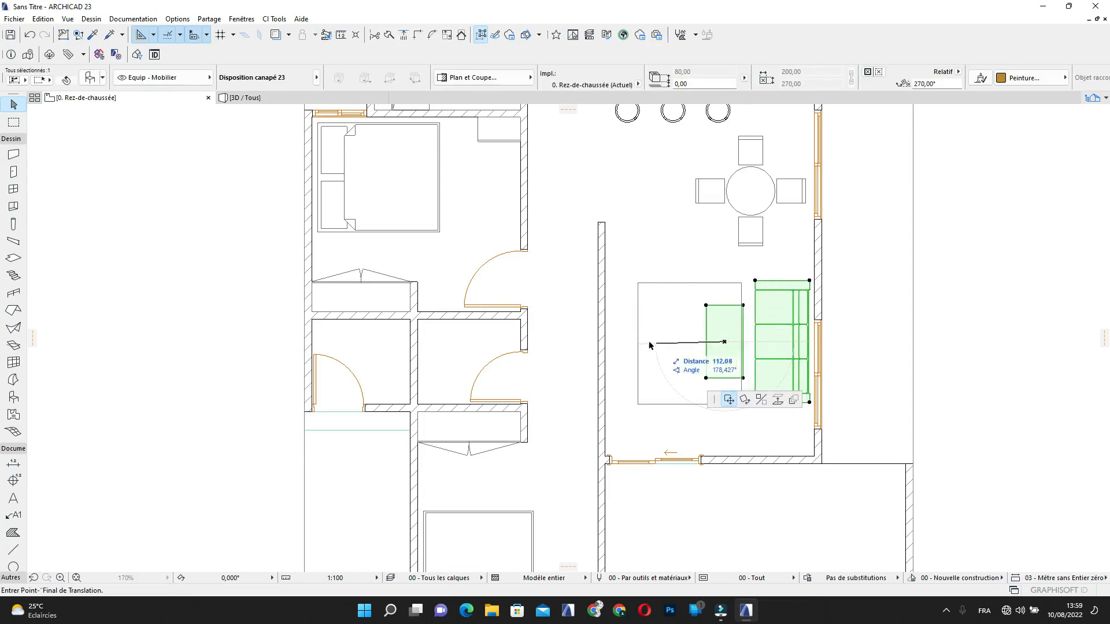
key("ctrl")
left_click(624, 342)
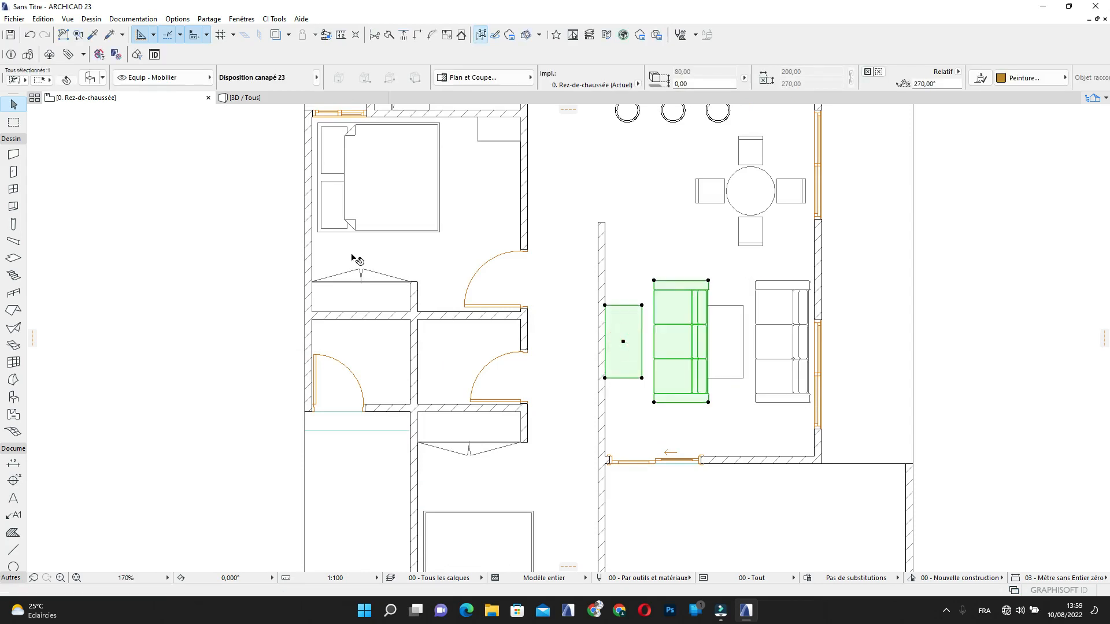
Replace the copied sofa set with the Table murale 23 object from the Tables 23 library folder
left_click(90, 79)
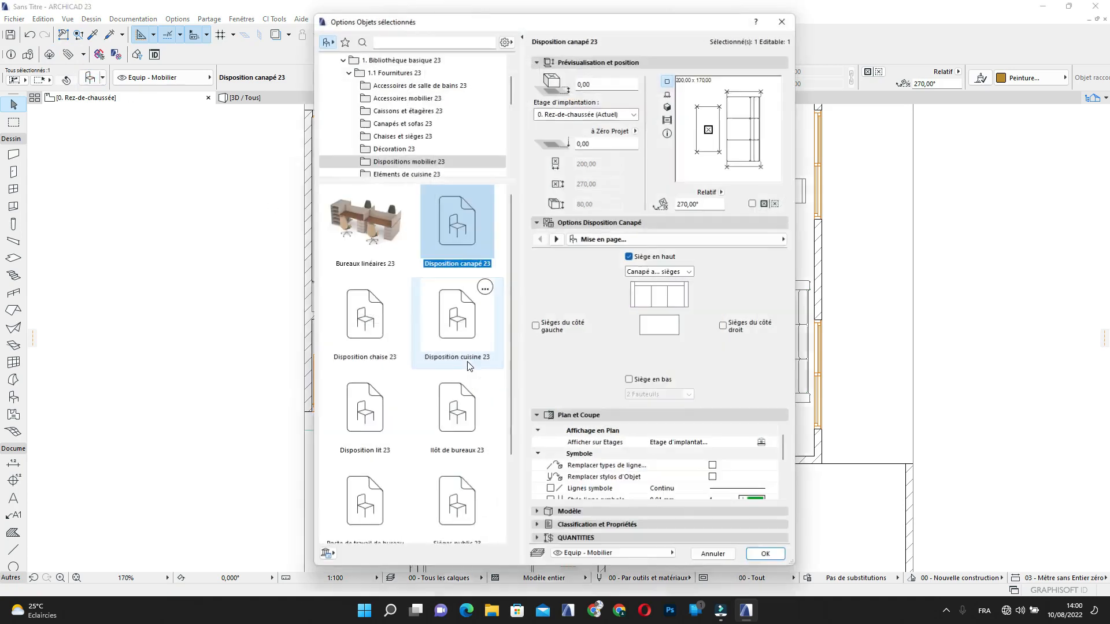
scroll(471, 368, "down", 2)
scroll(471, 368, "up", 2)
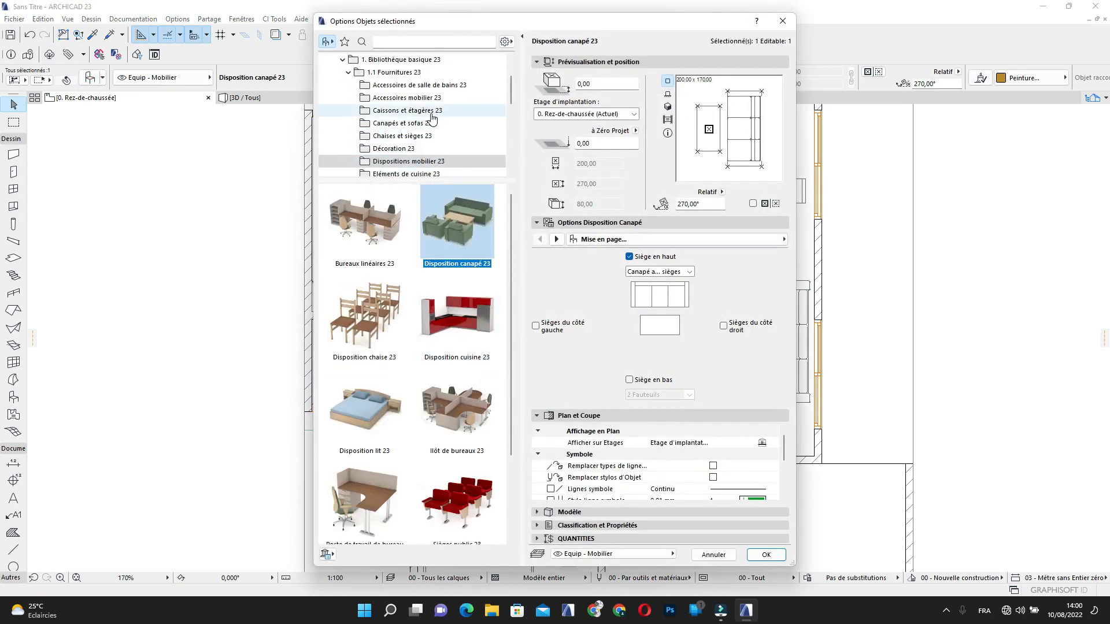
scroll(431, 119, "down", 3)
scroll(431, 119, "down", 1)
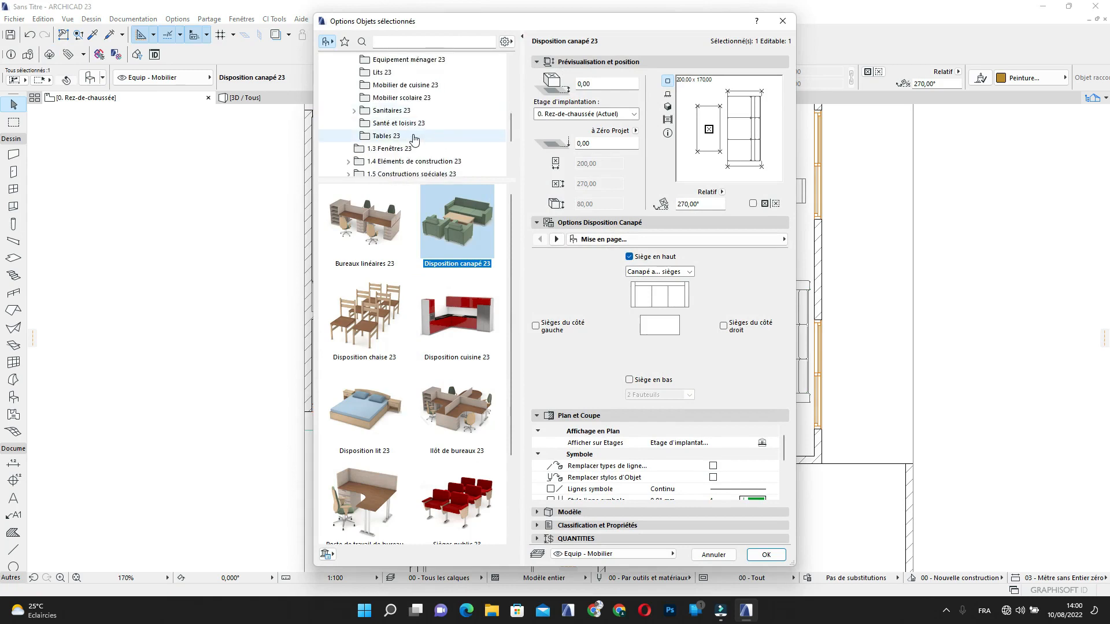
left_click(418, 135)
scroll(460, 294, "down", 5)
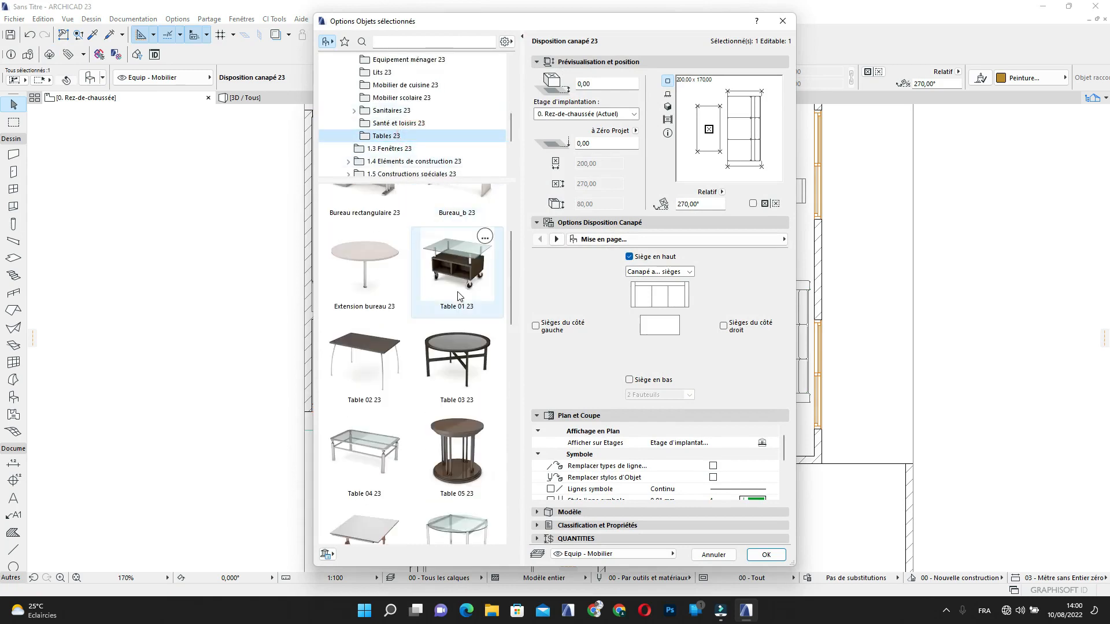
scroll(449, 319, "down", 4)
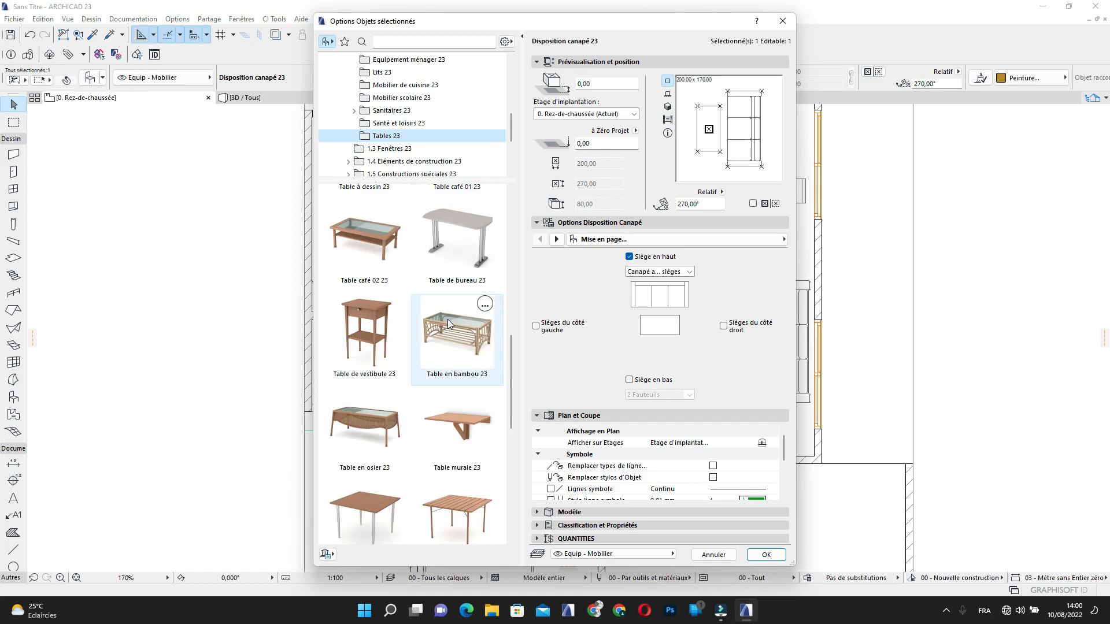
left_click(456, 427)
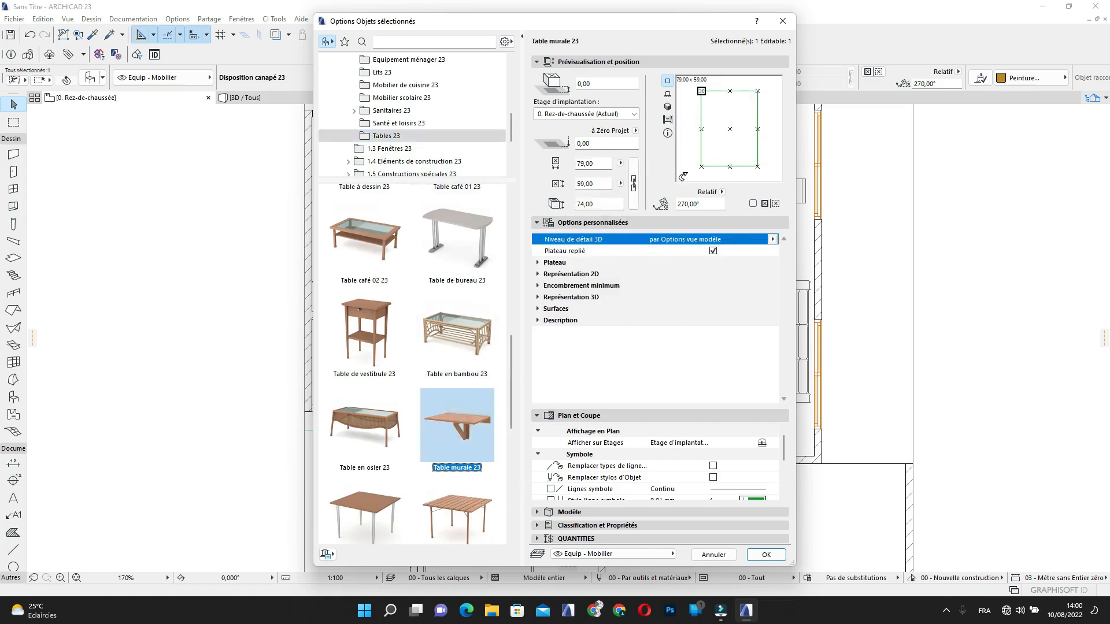
Set the wall table's 2D contour pen to 61 (0.15 mm dark grey) and apply the object settings
left_click(600, 274)
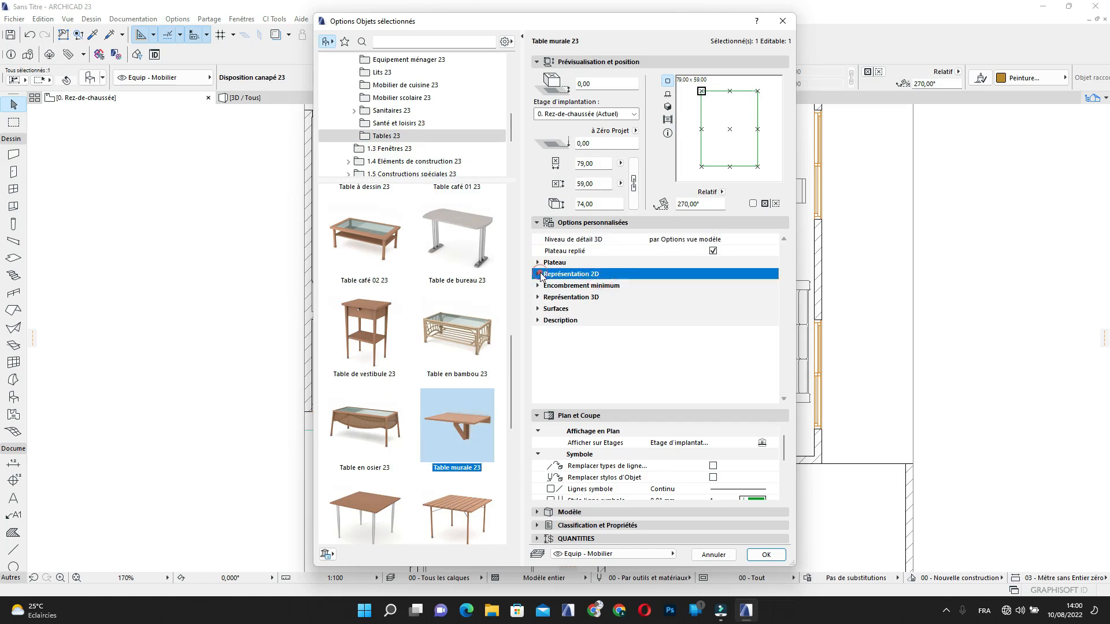
left_click(539, 274)
left_click(759, 298)
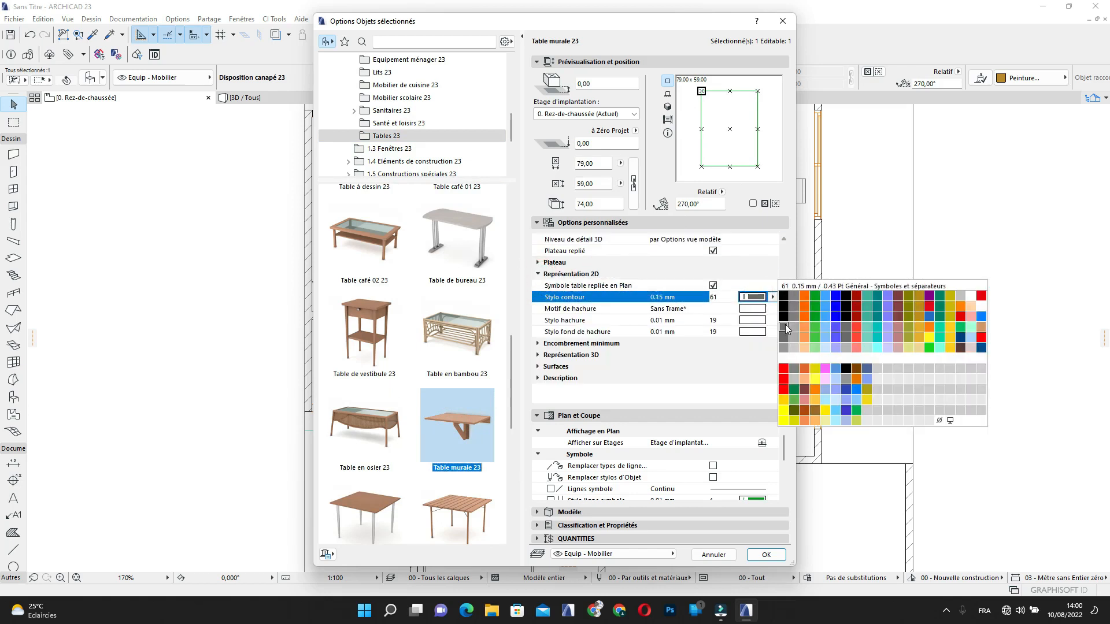
left_click(784, 328)
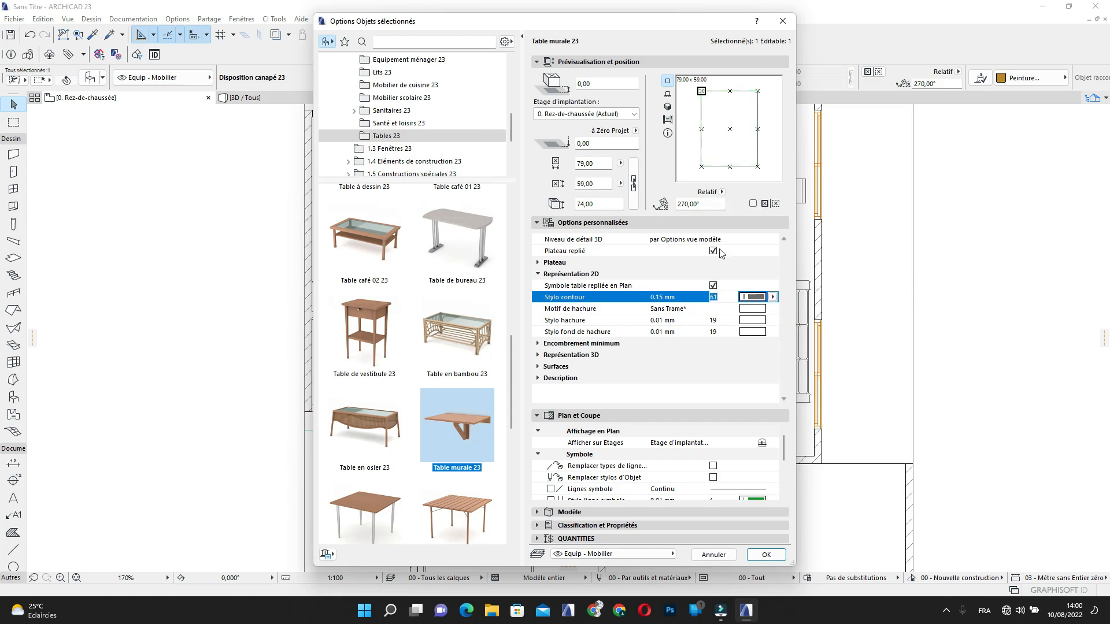
left_click(764, 240)
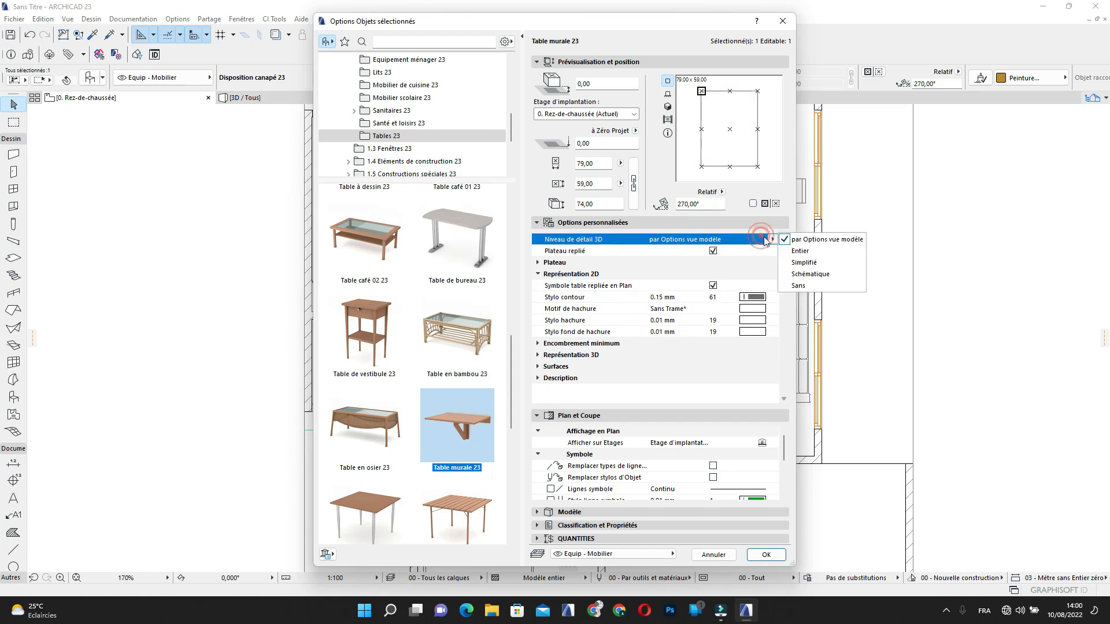
left_click(539, 368)
left_click(540, 368)
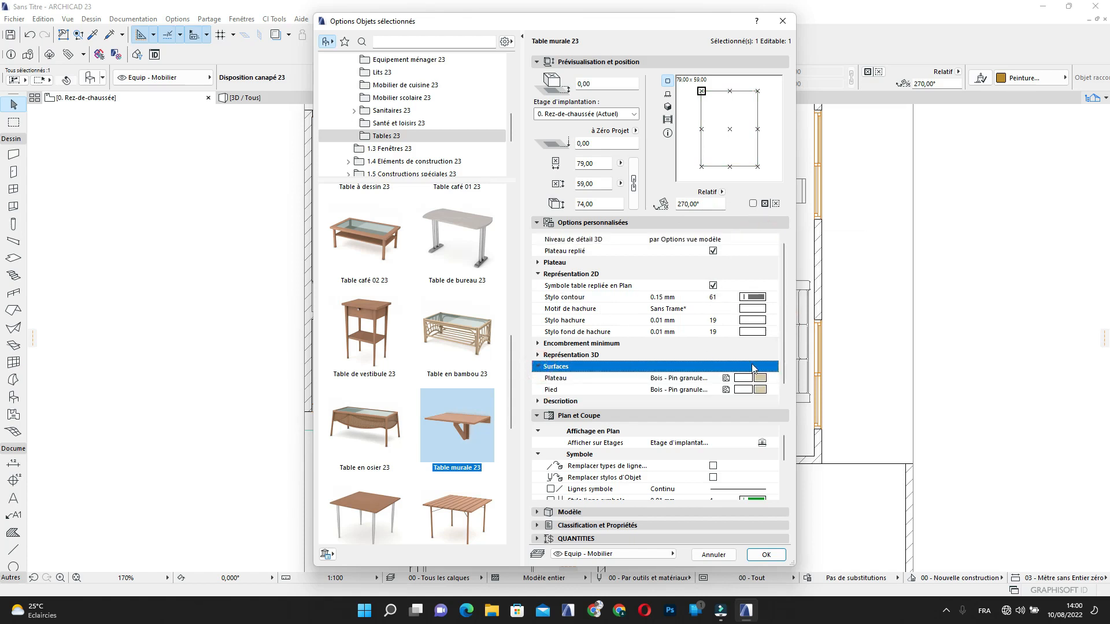
left_click(767, 555)
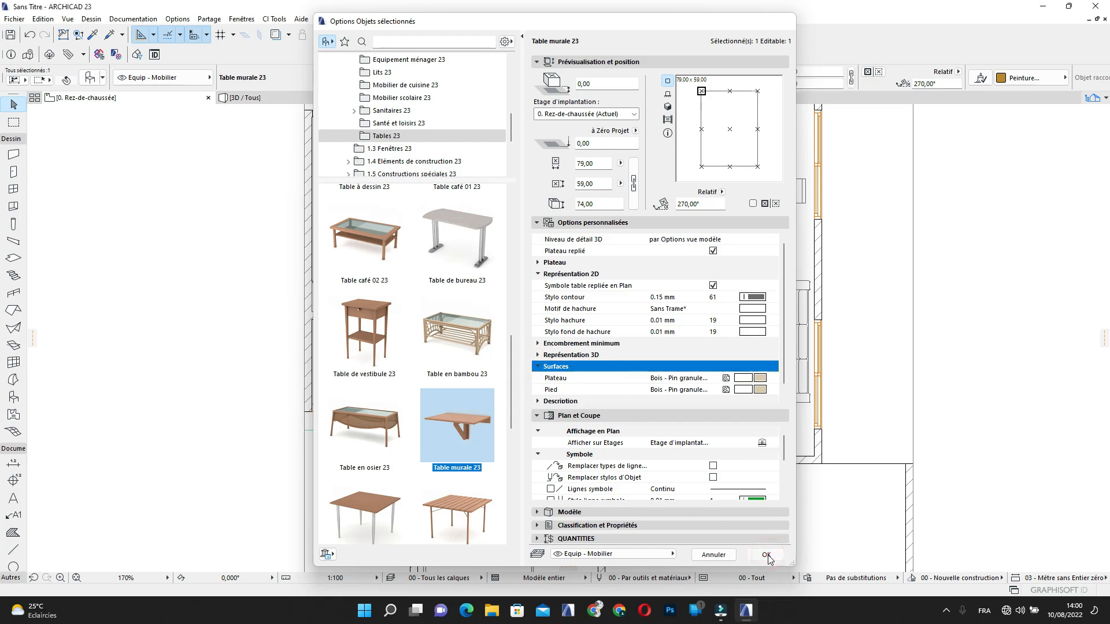
Move the wall table flush against the partition wall opposite the sofa and inspect its orientation in 3D
scroll(624, 337, "up", 2)
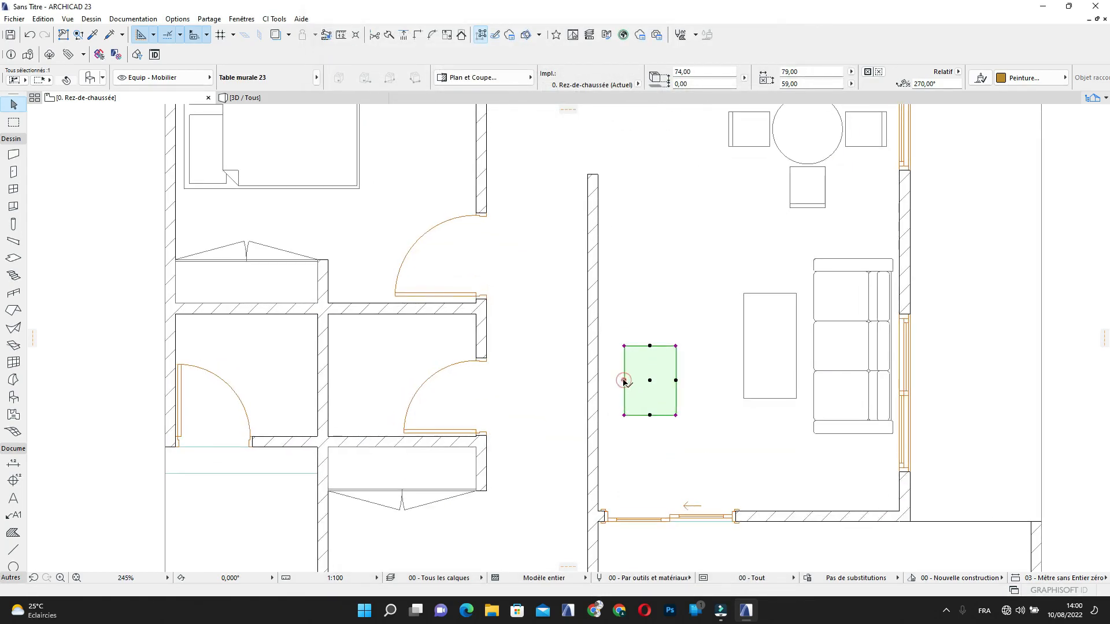
left_click_drag(625, 382, 598, 373)
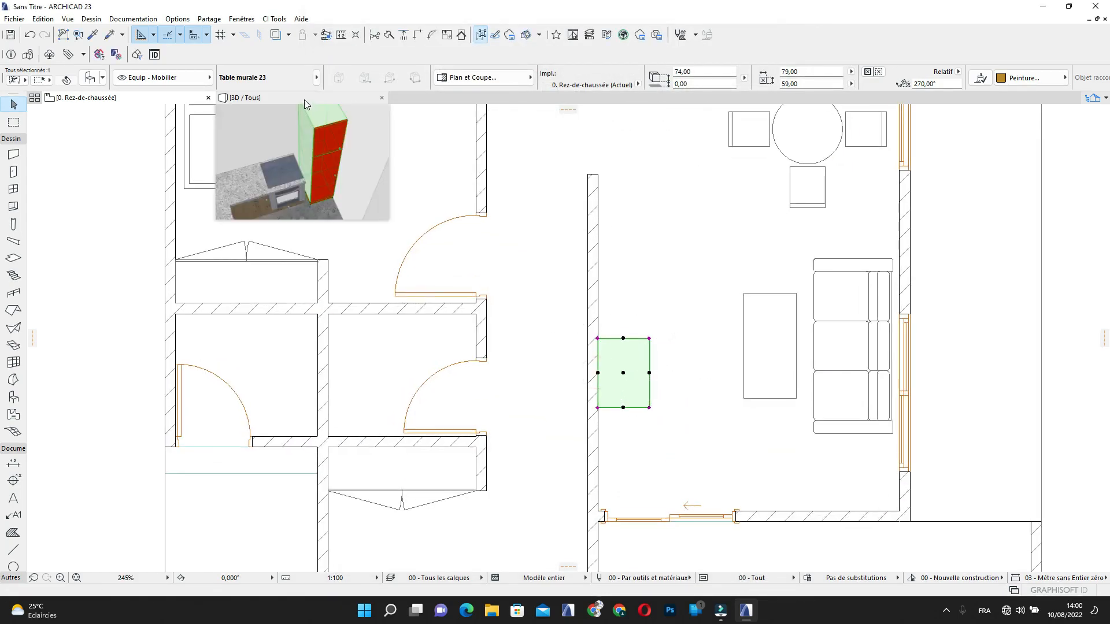
left_click(304, 100)
scroll(578, 382, "down", 5)
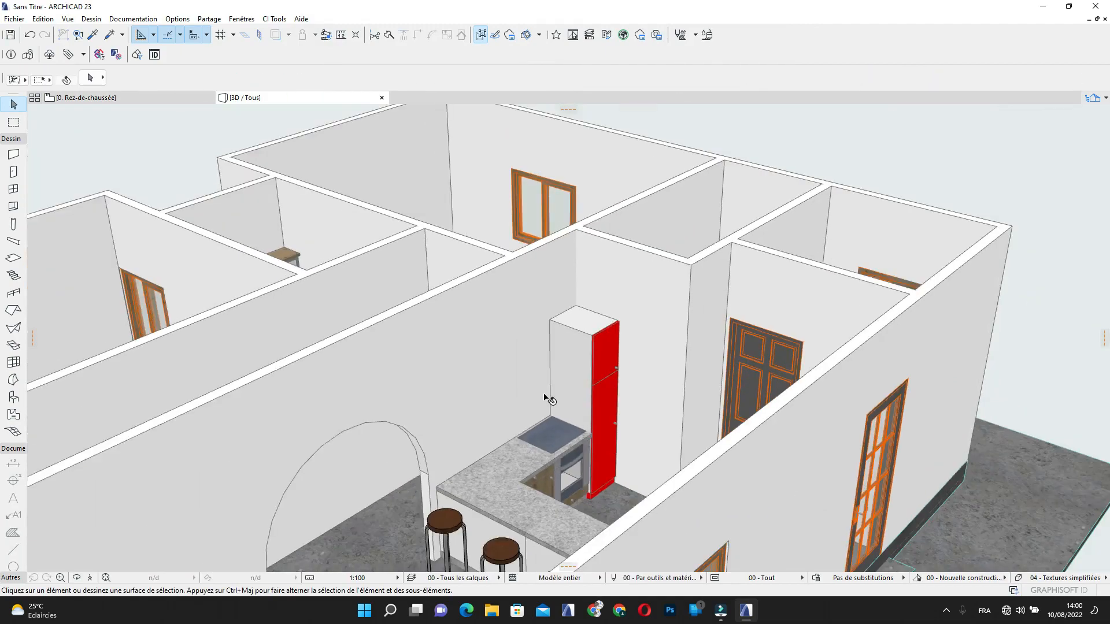
middle_click_drag(543, 398, 891, 251)
scroll(576, 326, "up", 2)
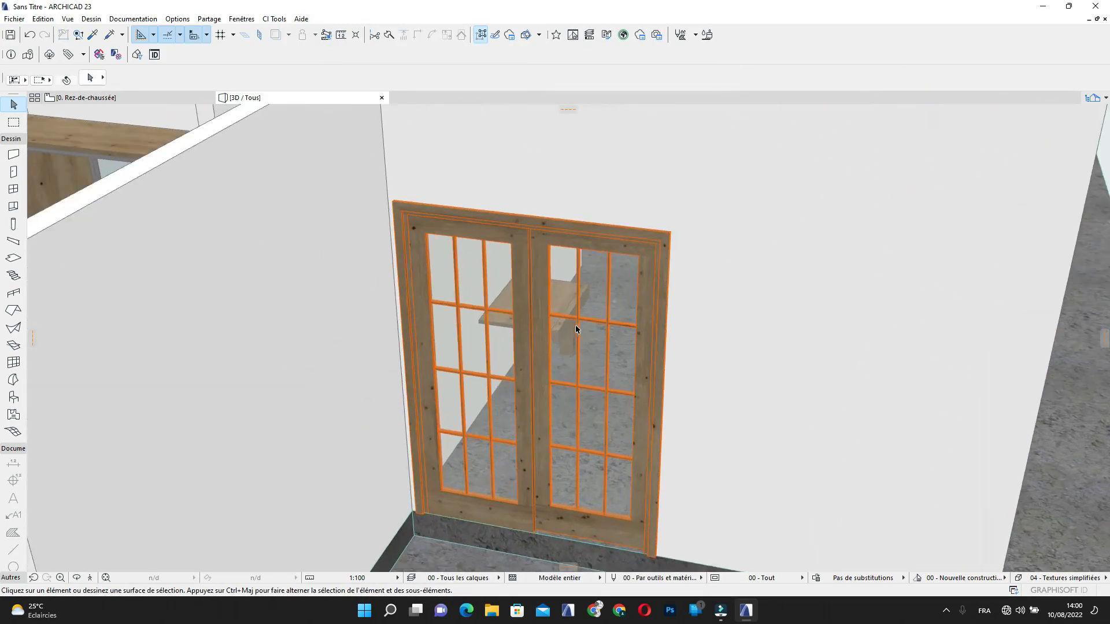
scroll(576, 330, "up", 6)
scroll(594, 322, "down", 1)
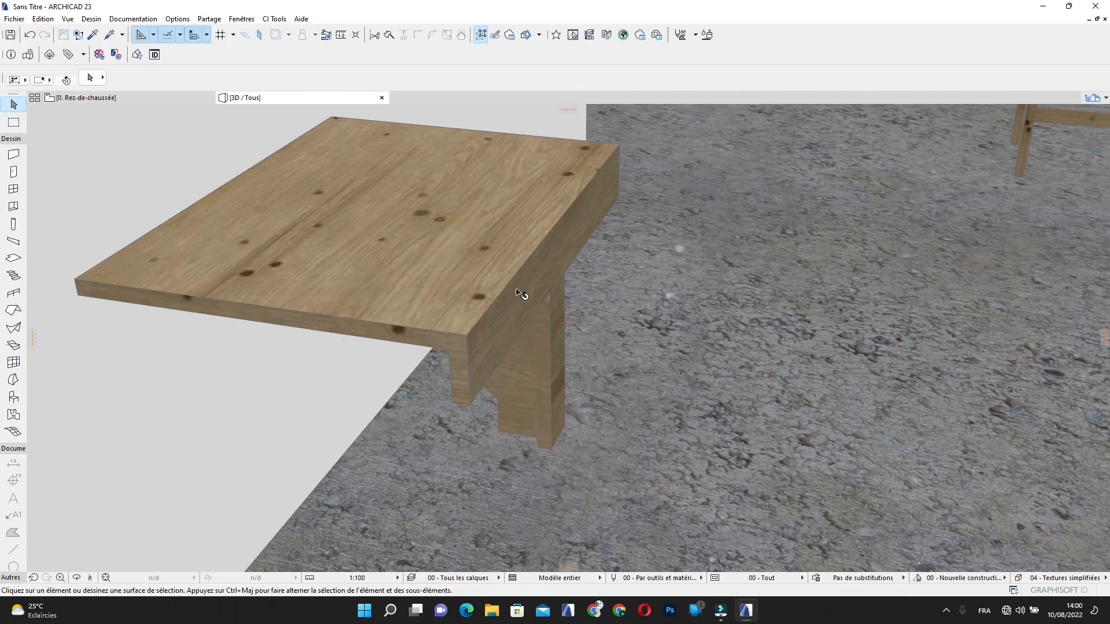
Rotate the wall table 180° about its centre in the ground-floor plan
left_click(176, 96)
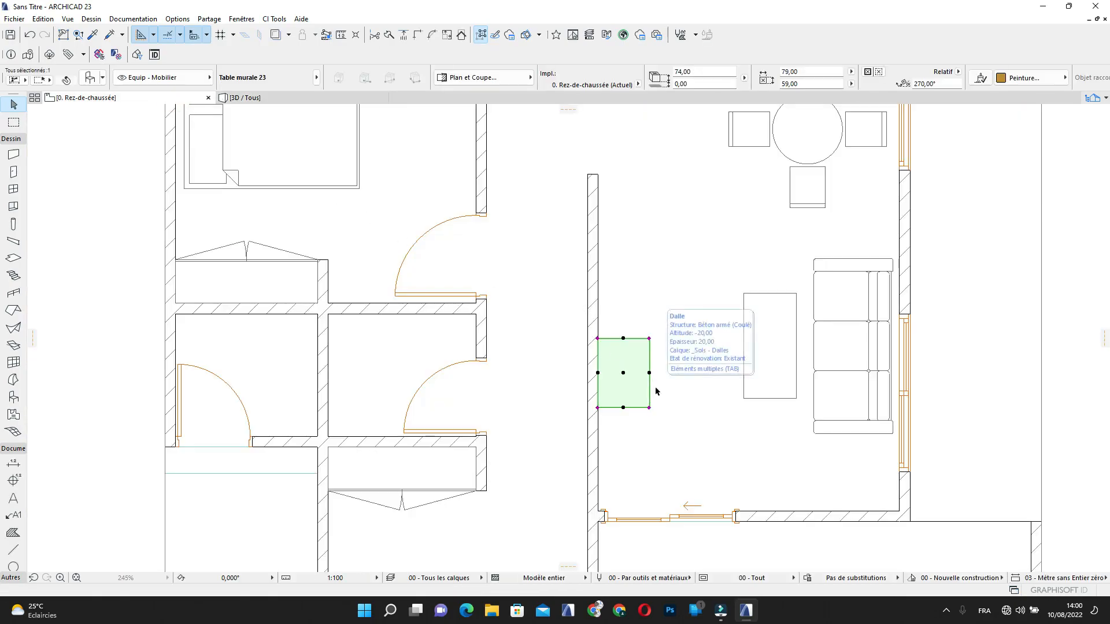
key("ctrl+e")
left_click(623, 373)
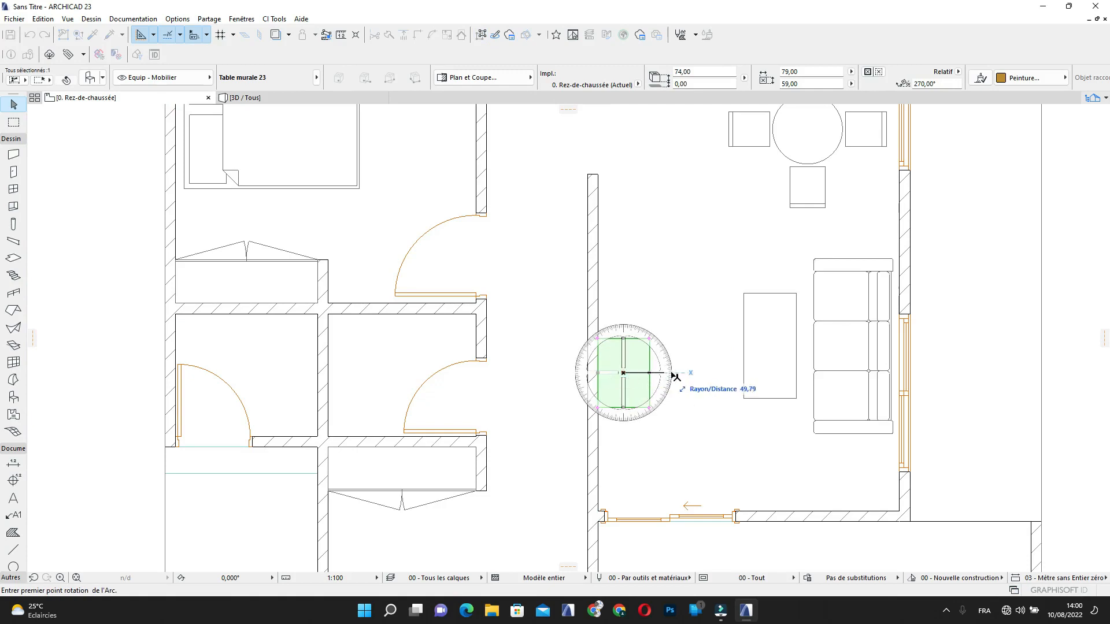
left_click(675, 372)
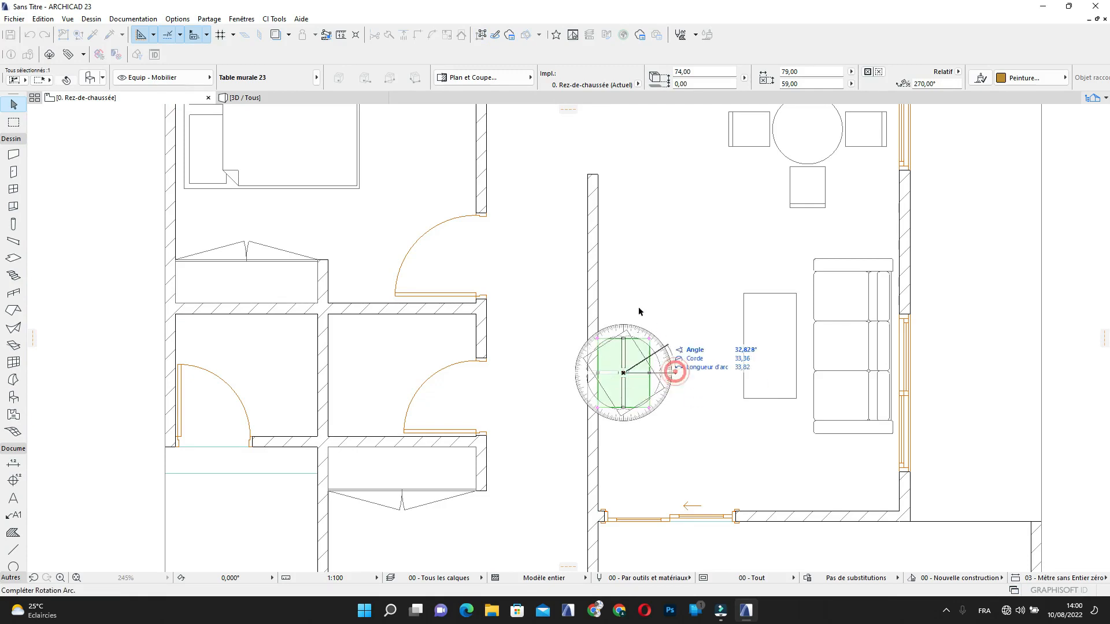
left_click(552, 372)
Resize the wall table to 50 by 30
scroll(627, 369, "up", 1)
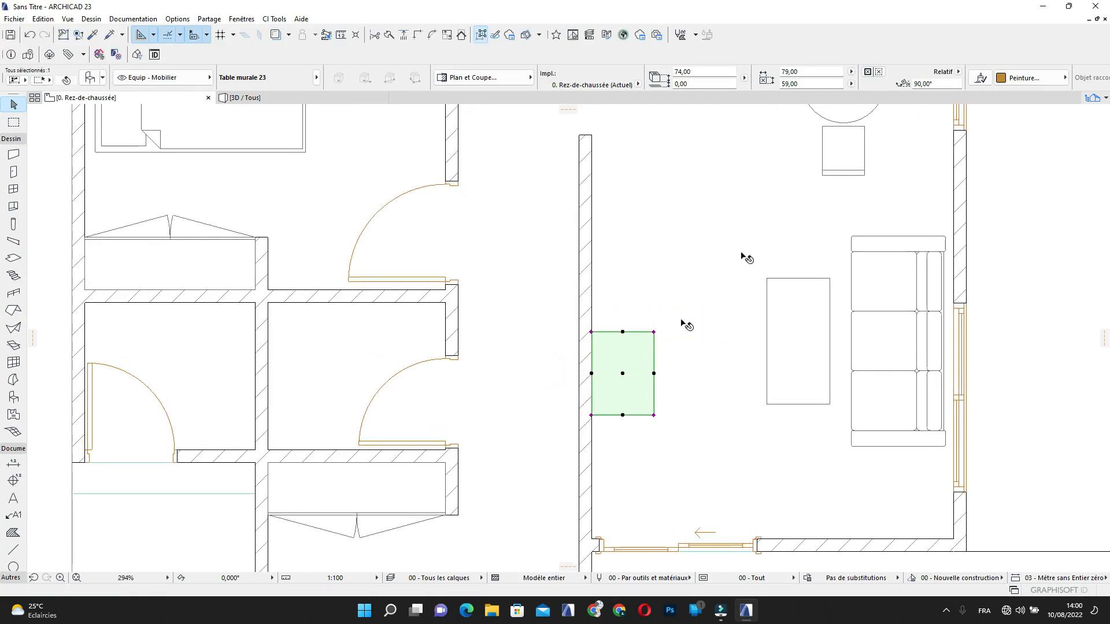
left_click(708, 72)
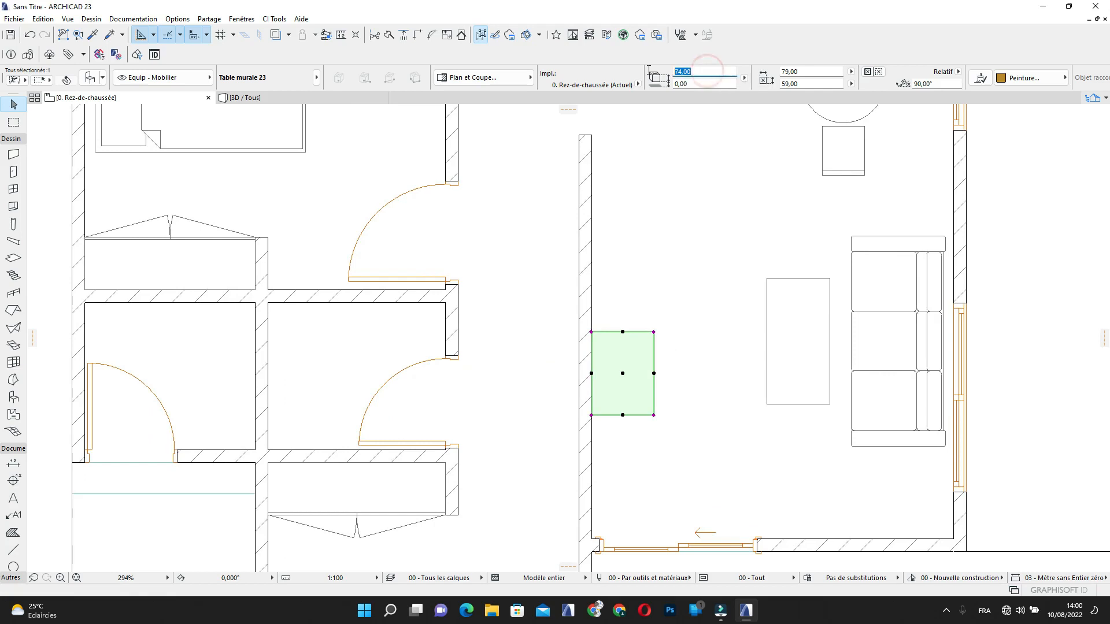
left_click(801, 71)
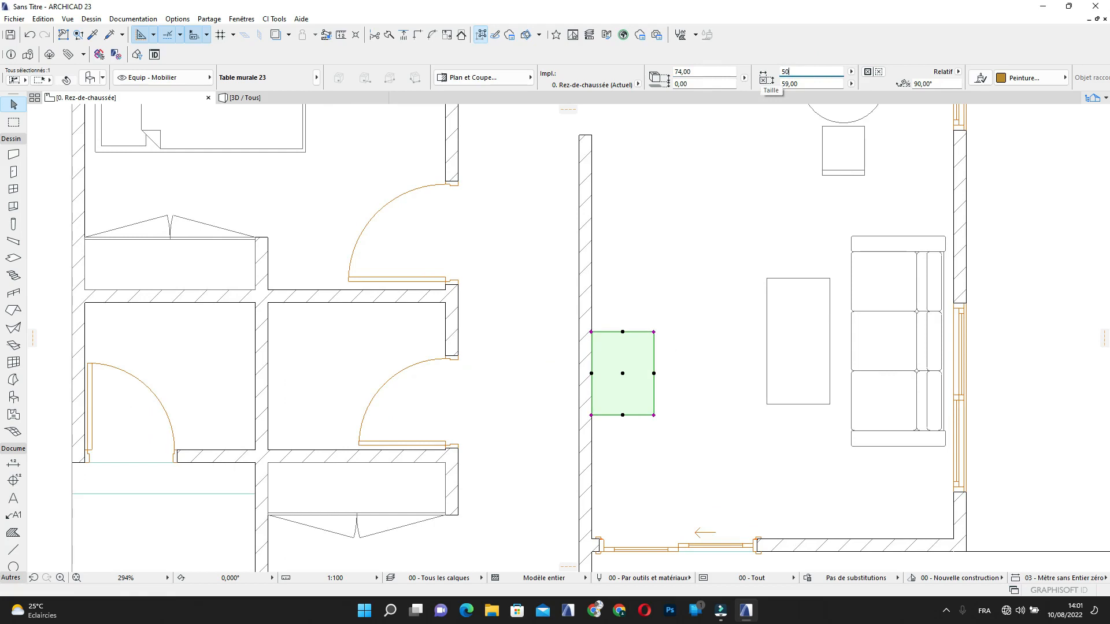
type("50")
key("Tab")
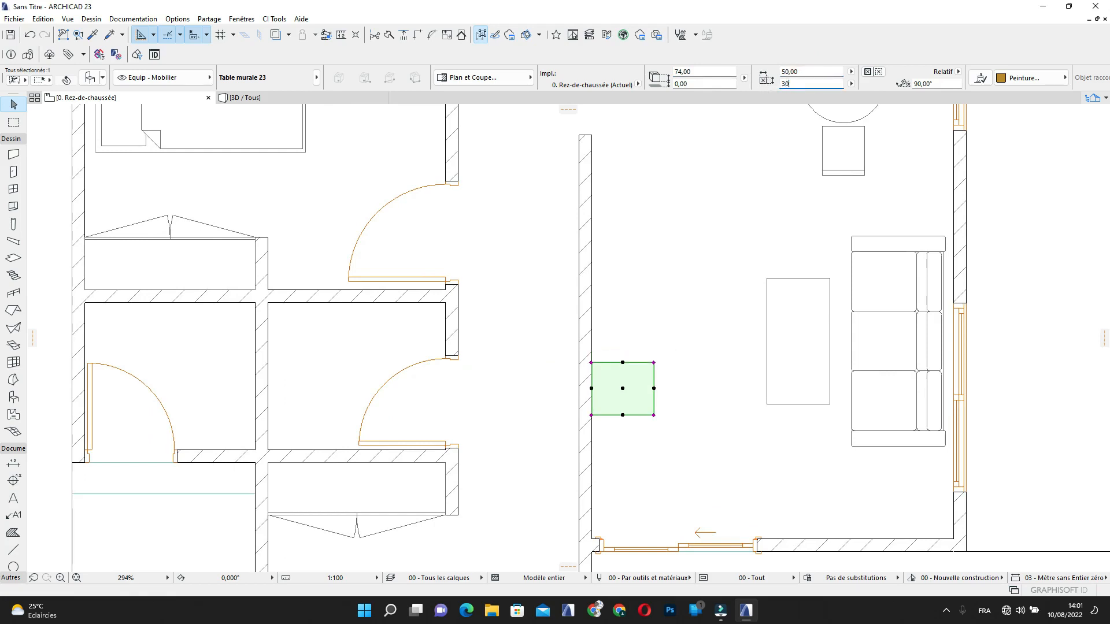
key("Return")
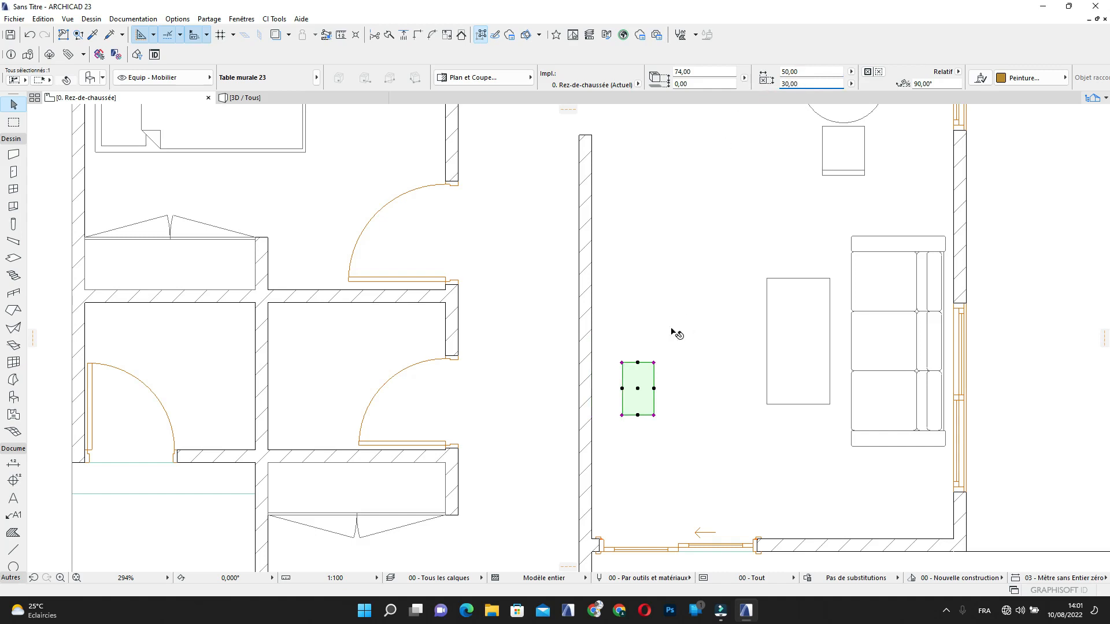
Move the resized wall table horizontally so its back edge touches the partition wall
scroll(624, 389, "up", 2)
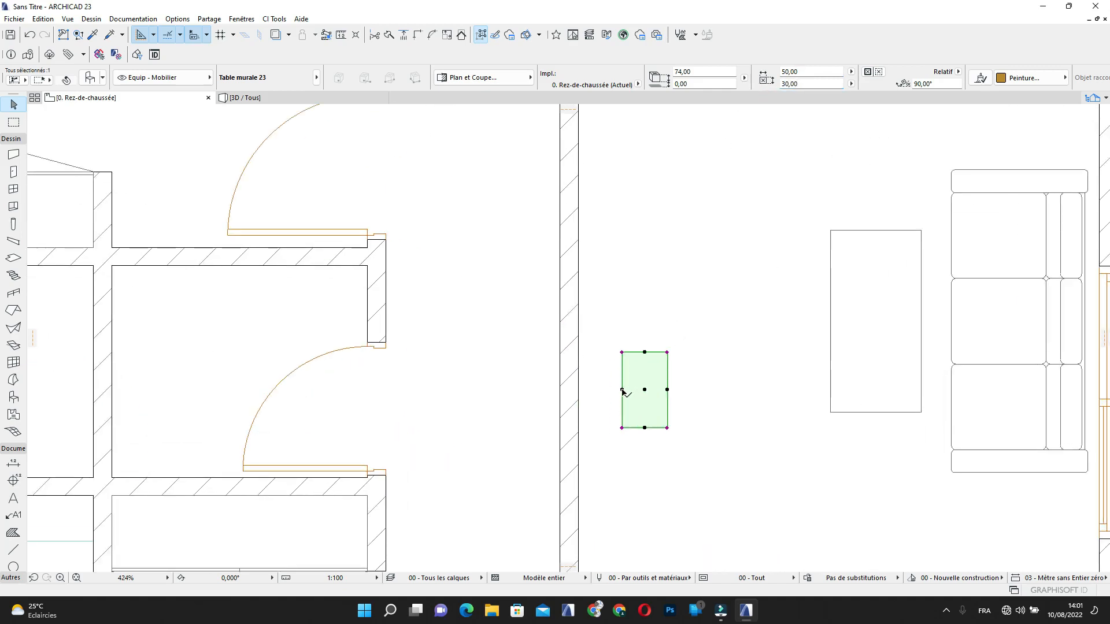
left_click(622, 390)
left_click(579, 389)
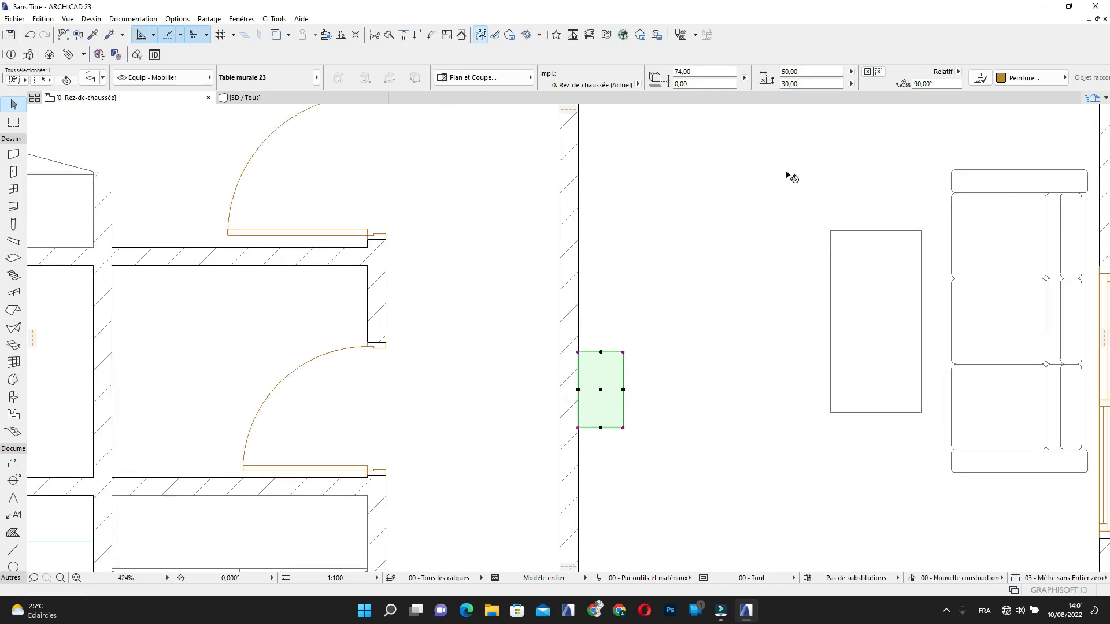
Set the wall table's length along the partition wall to 100
left_click(808, 70)
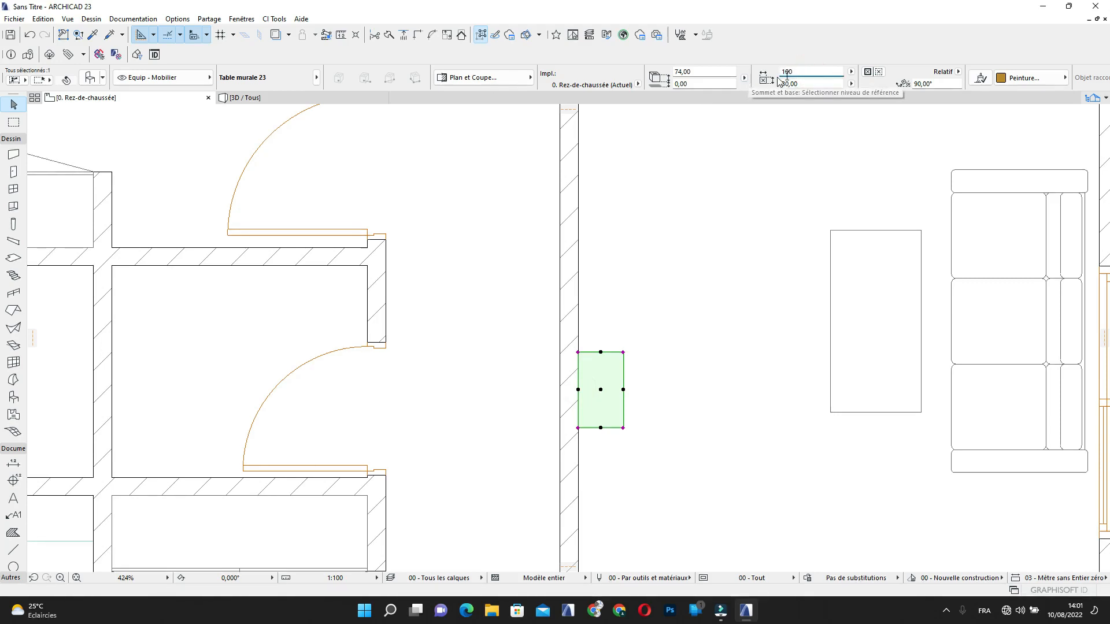
type("100")
key("Return")
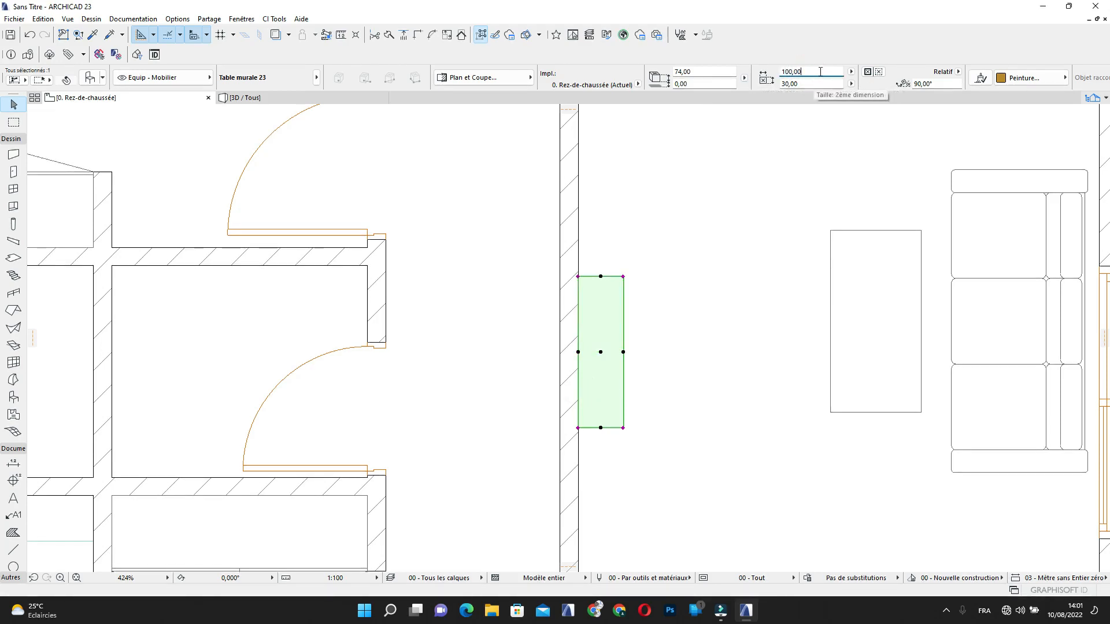
left_click(634, 409)
Examine the wall table and the surrounding living-area furniture in the 3D view
left_click(296, 97)
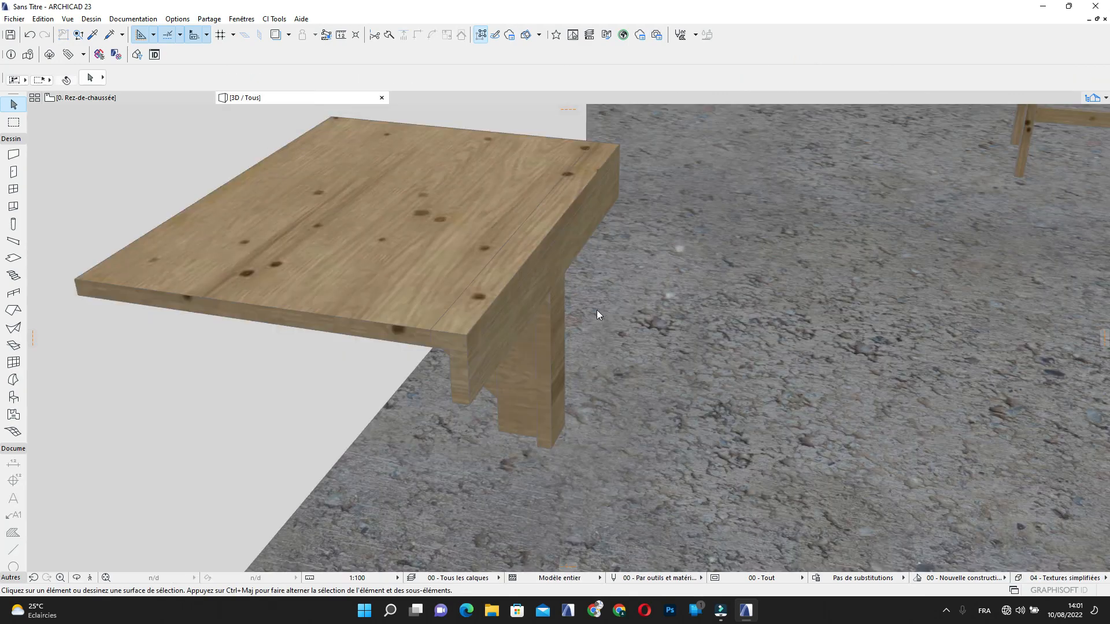
scroll(550, 322, "down", 1)
middle_click_drag(576, 332, 576, 320)
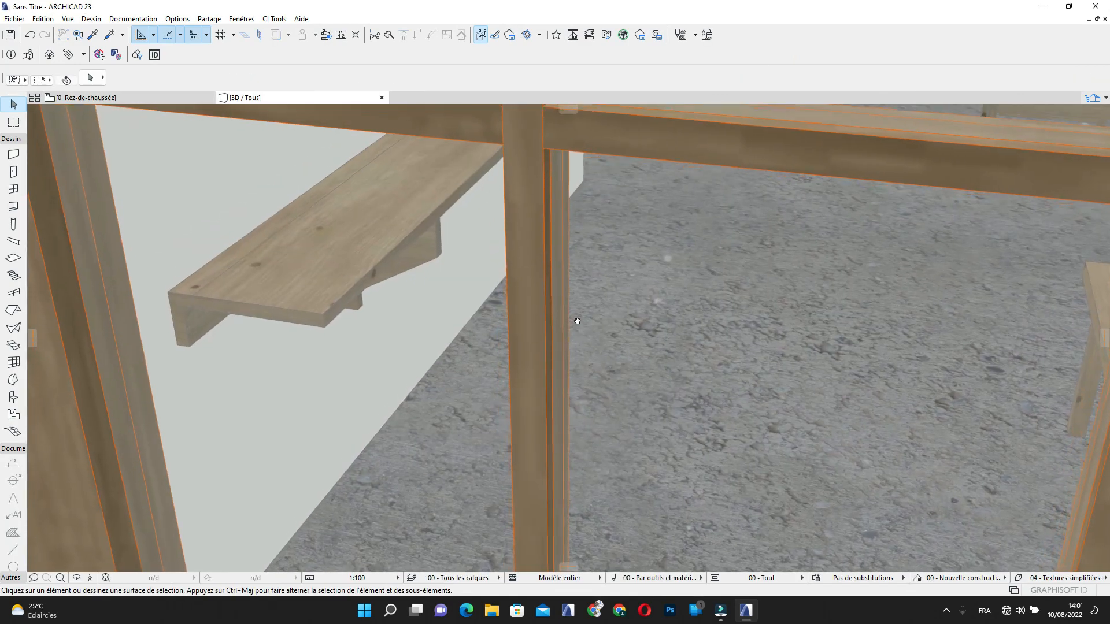
scroll(577, 321, "down", 1)
scroll(723, 345, "up", 4)
scroll(691, 338, "down", 1)
middle_click_drag(691, 338, 620, 321, "shift")
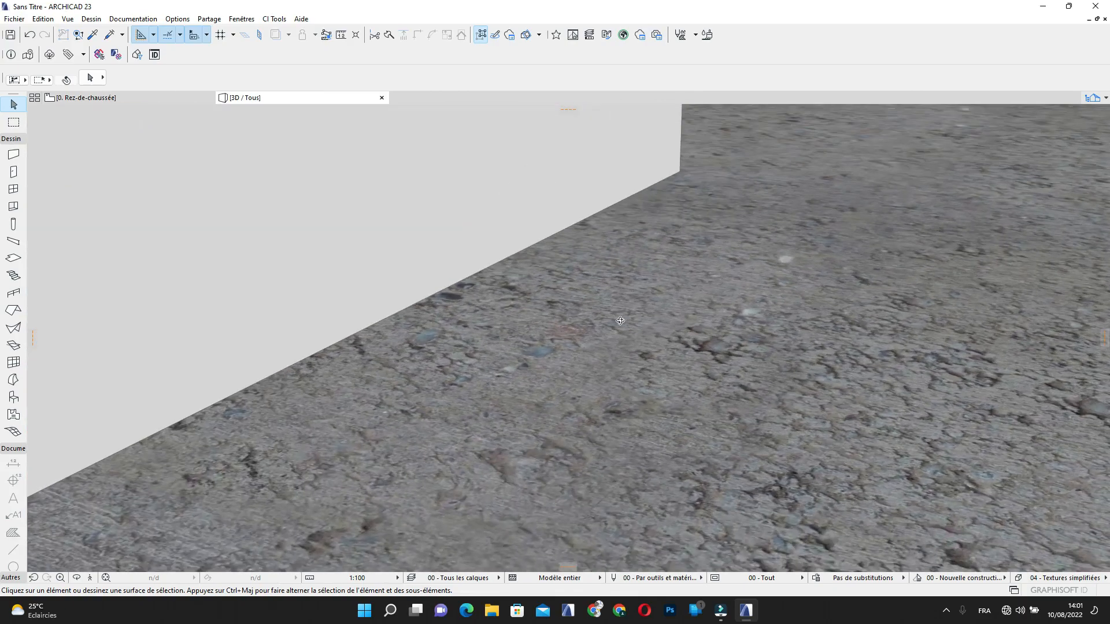
scroll(636, 318, "down", 10)
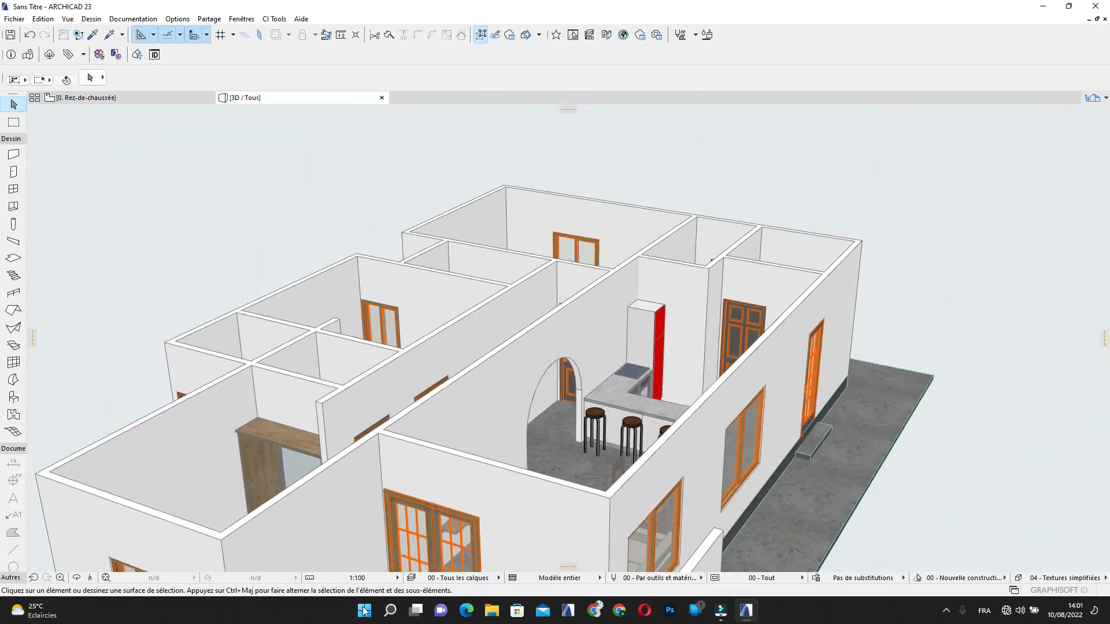
scroll(647, 346, "up", 10)
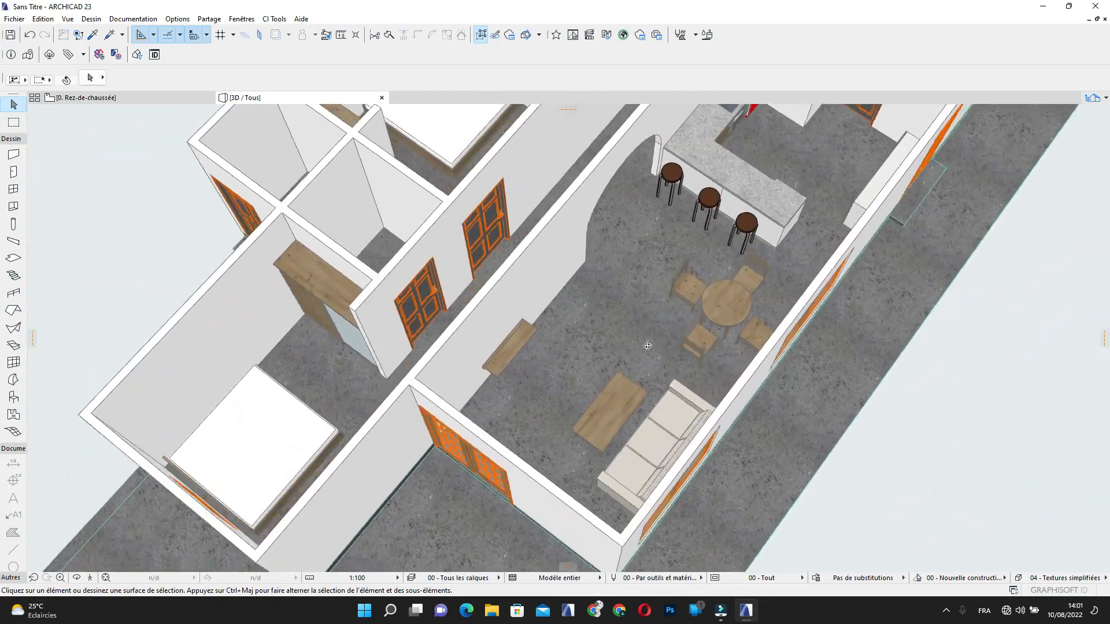
scroll(614, 389, "up", 6)
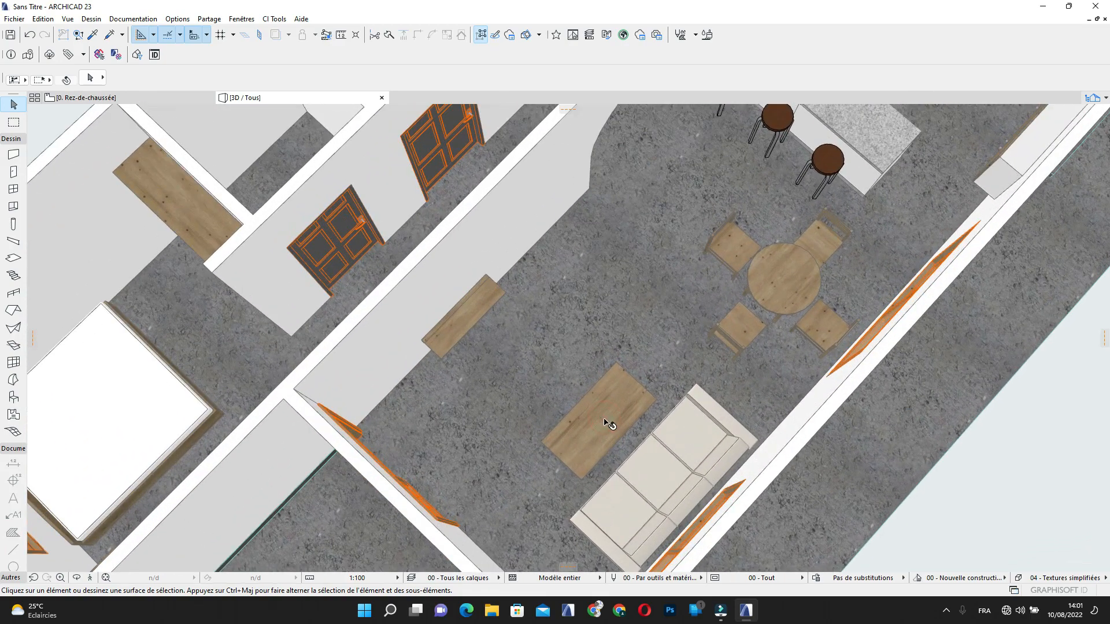
Search the object library for "TV" and choose the TV plate 23 object
scroll(623, 424, "up", 4)
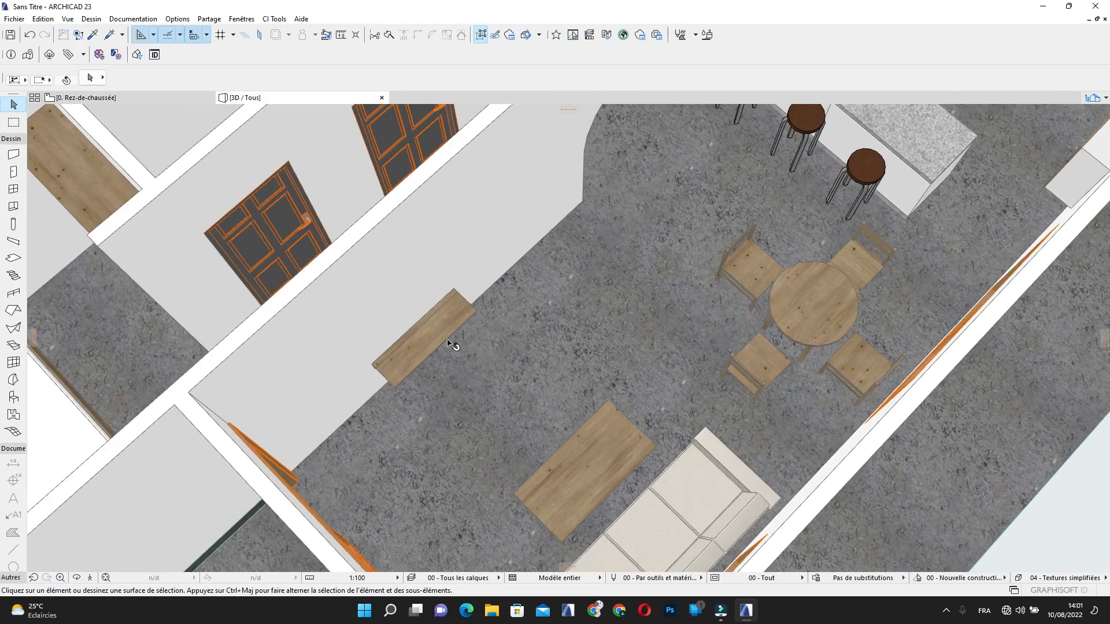
scroll(416, 315, "up", 2)
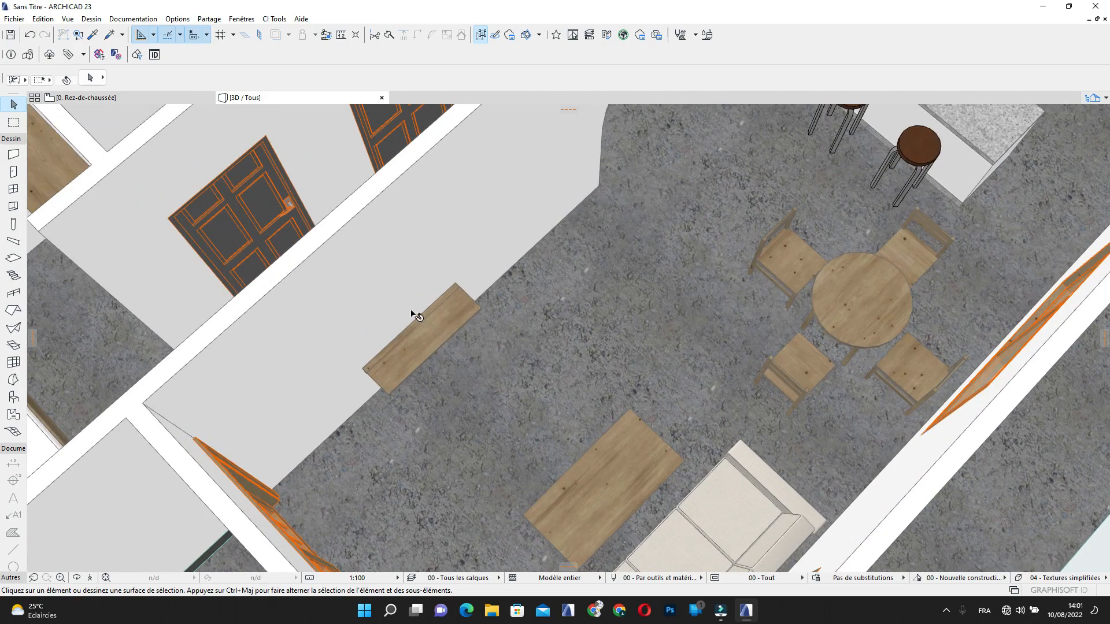
left_click(11, 398)
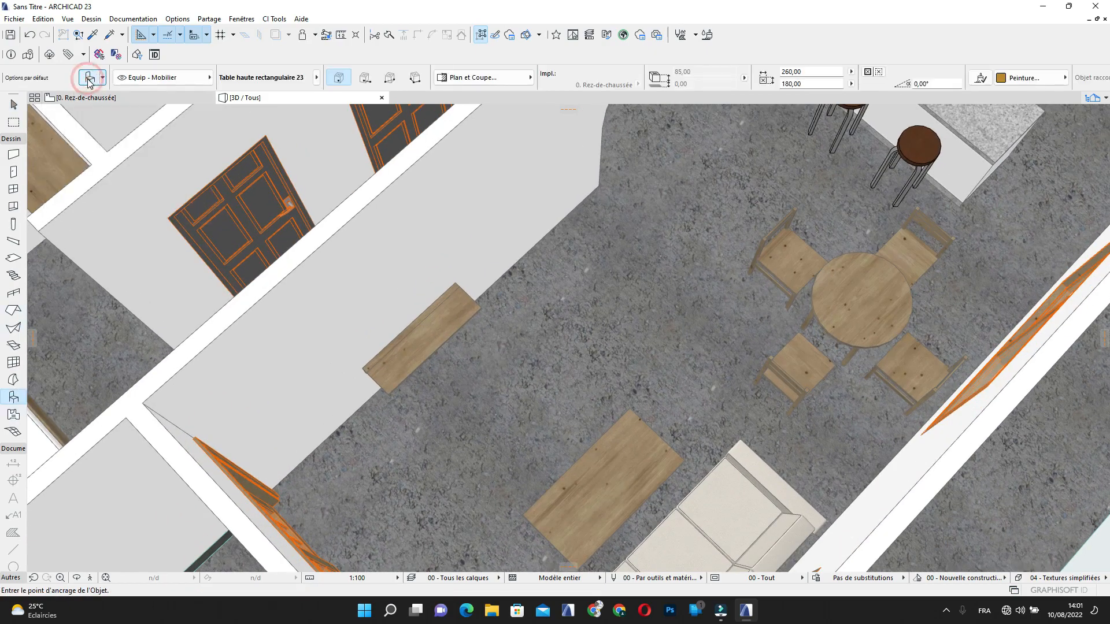
left_click(89, 78)
left_click(403, 43)
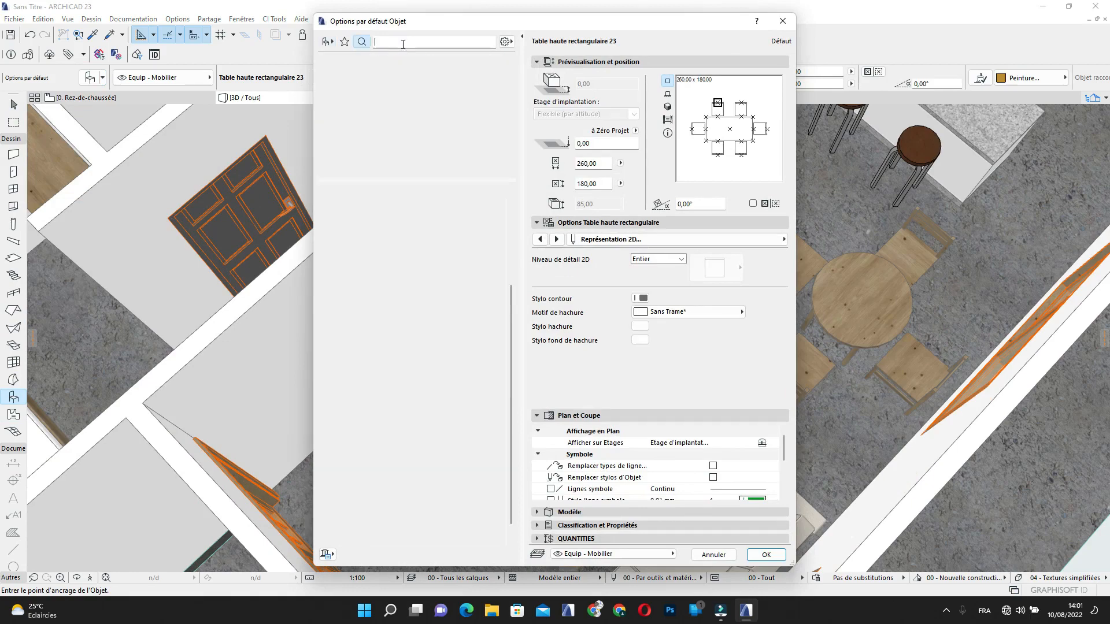
type("T")
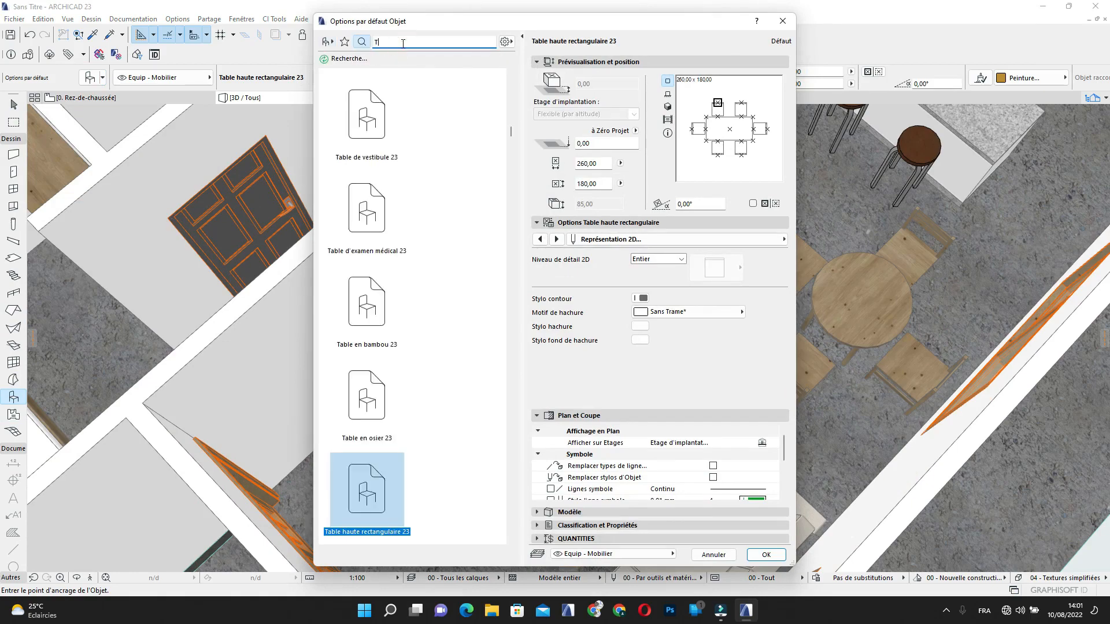
type("V")
left_click(363, 109)
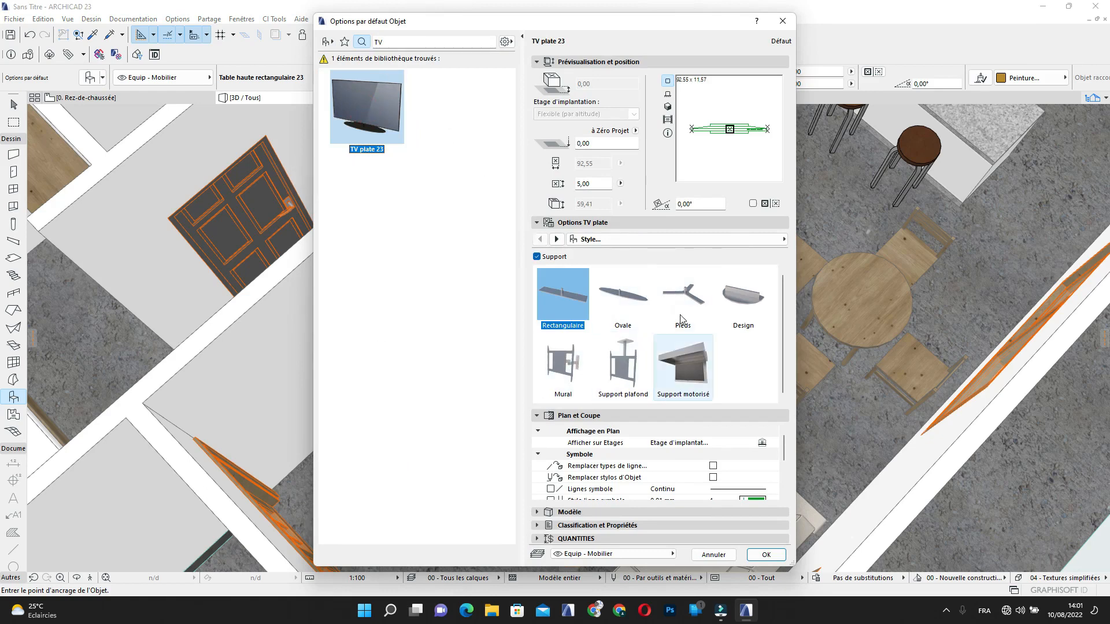
Place the TV with an oval (Ovale) support, rotated to 90°, on the middle of the wall table
left_click(611, 294)
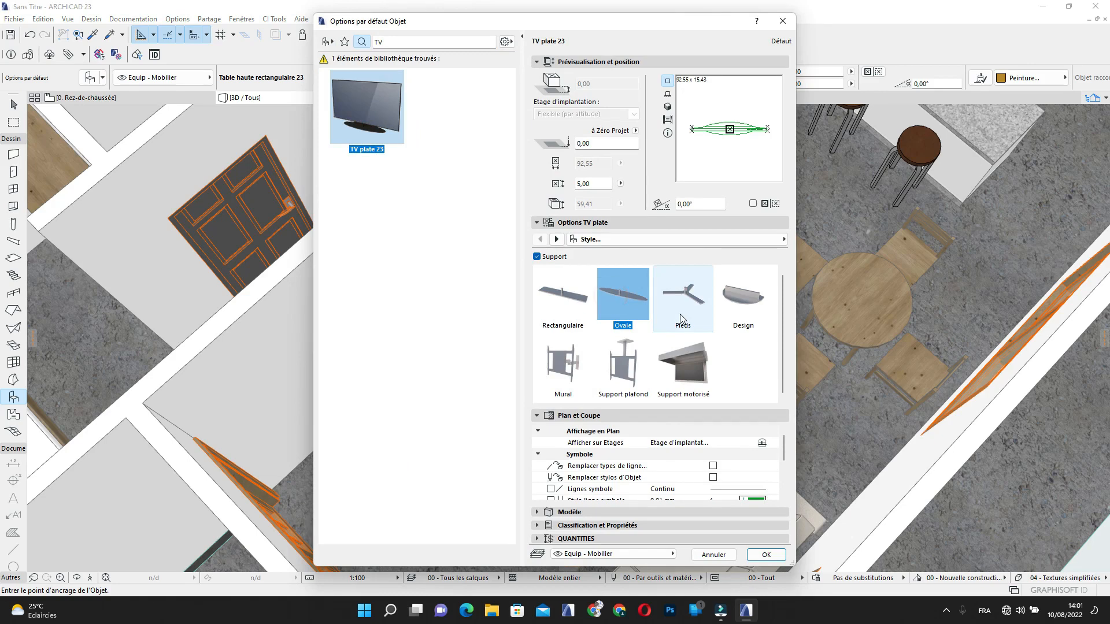
left_click(695, 113)
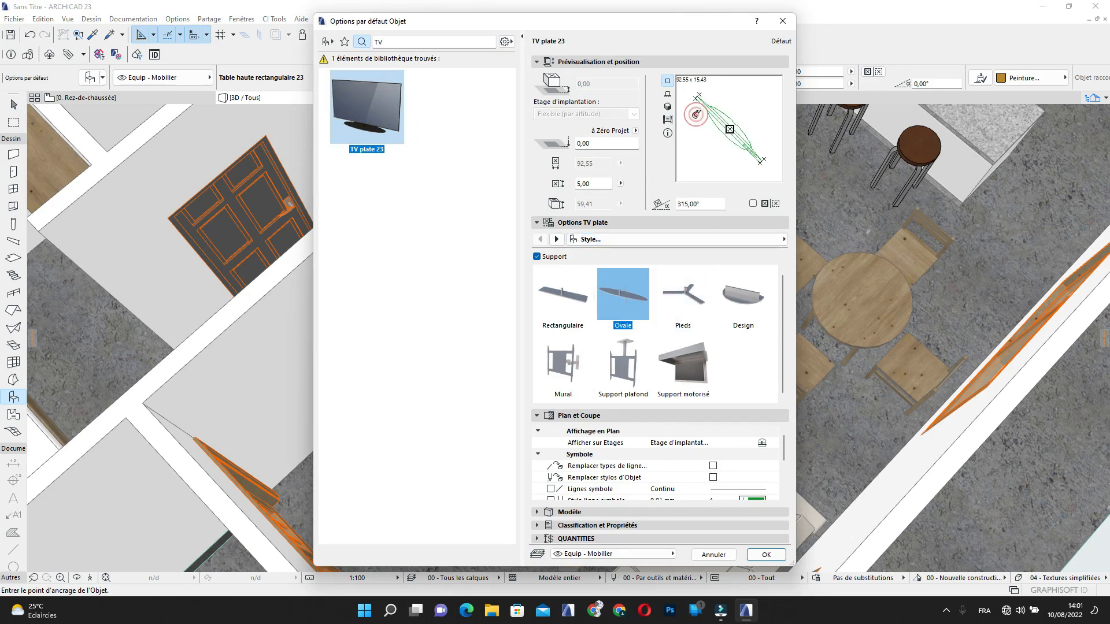
left_click(765, 100)
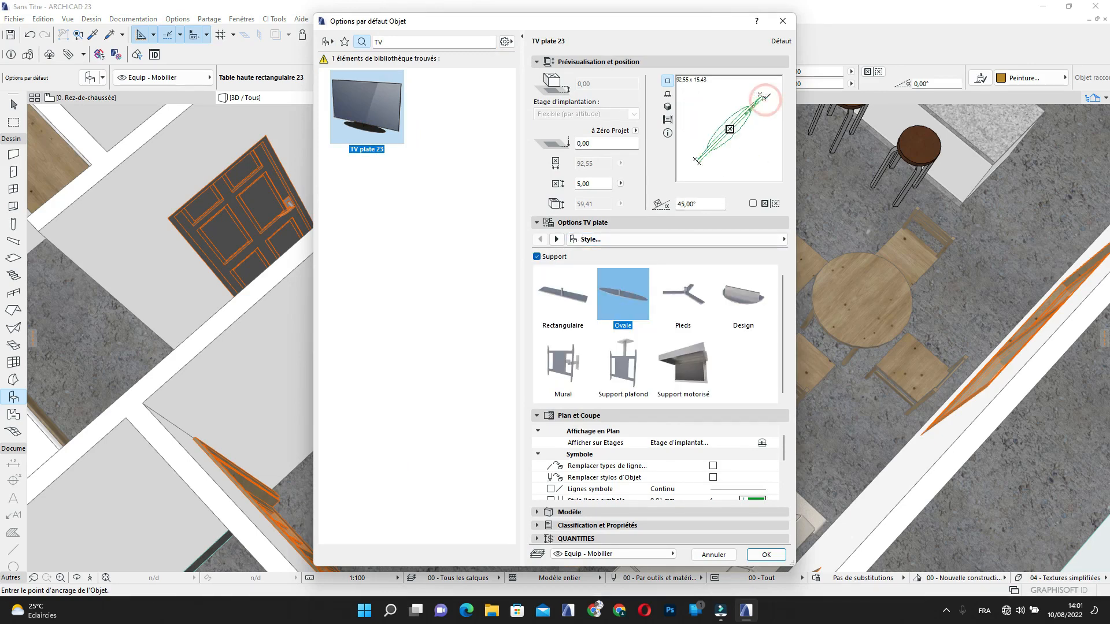
left_click(767, 110)
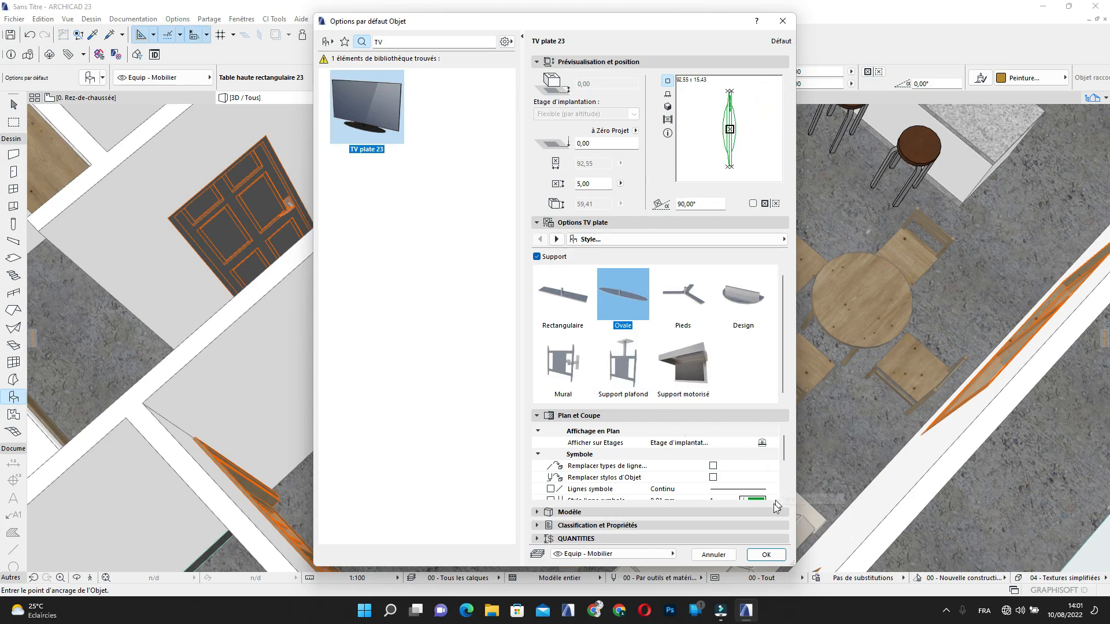
left_click(766, 555)
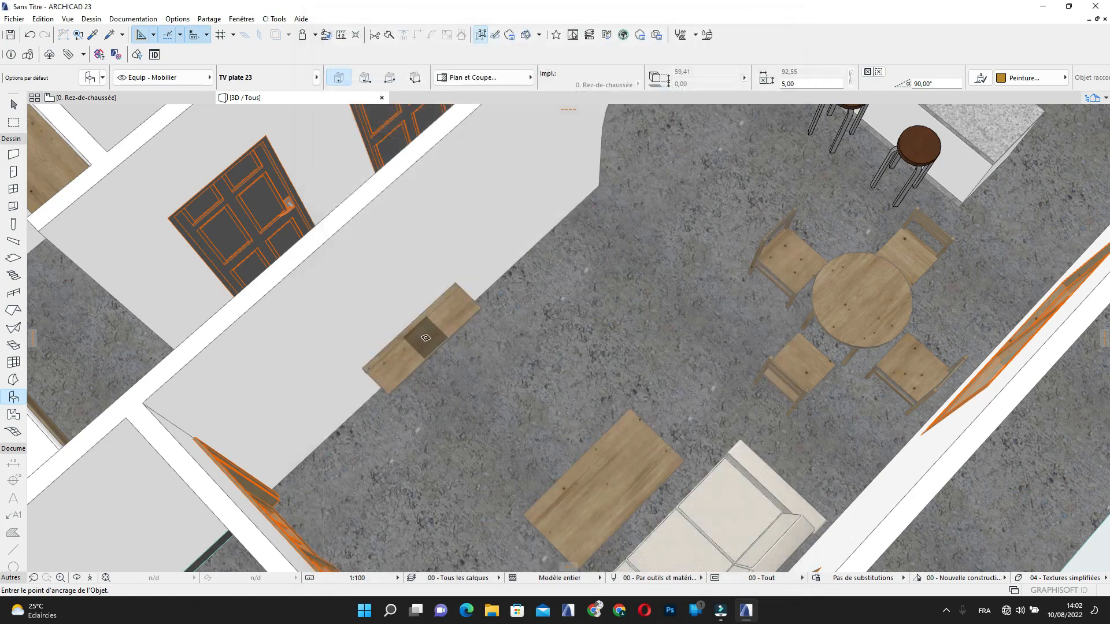
left_click(426, 337)
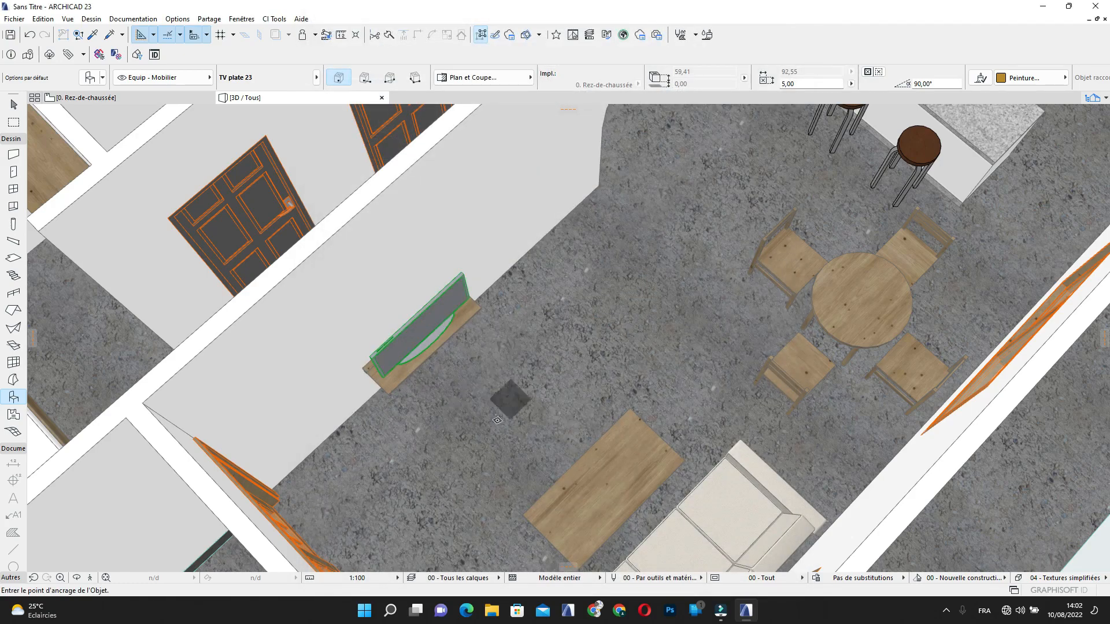
Switch to the ground-floor plan and show the area around the TV on the wall table
left_click(150, 98)
scroll(656, 289, "down", 7)
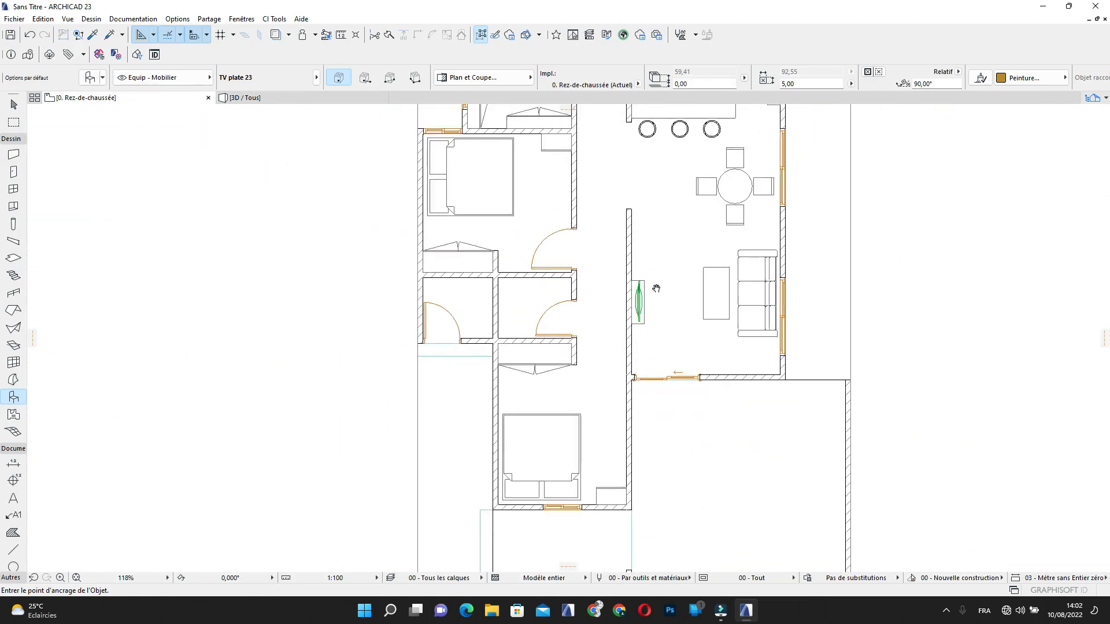
middle_click_drag(657, 284, 676, 299)
scroll(582, 303, "up", 5)
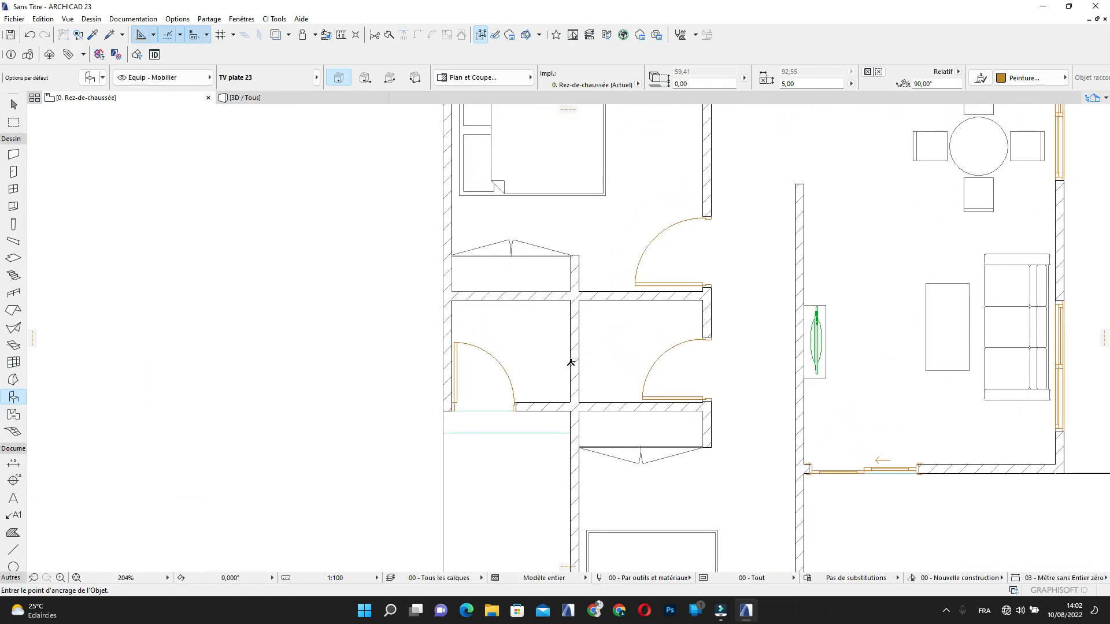
scroll(567, 357, "up", 1)
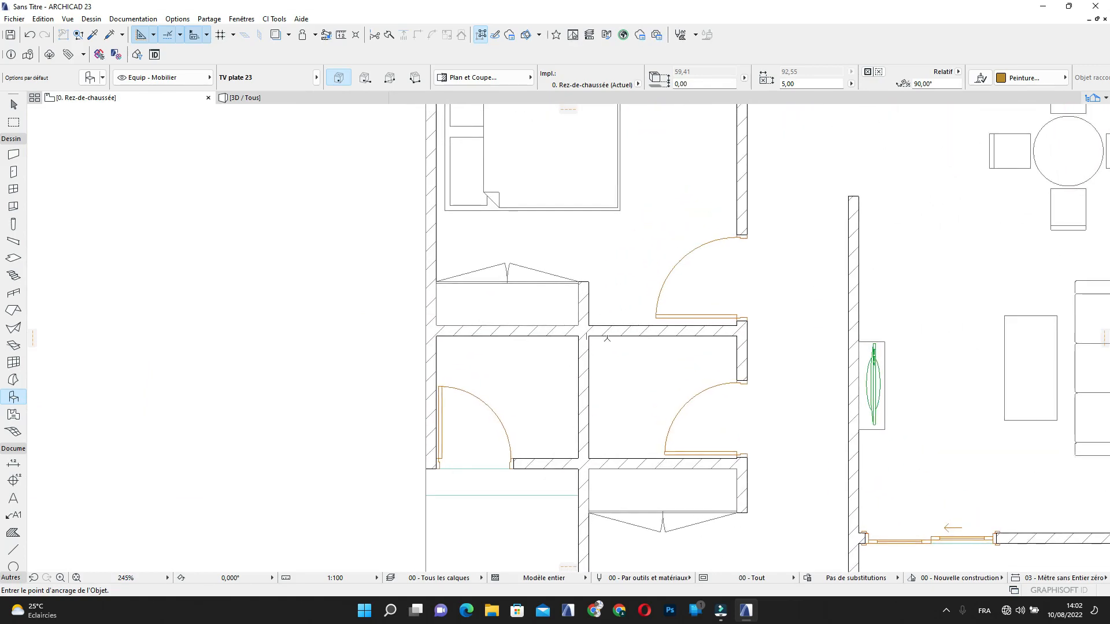
left_click(91, 78)
type("TV")
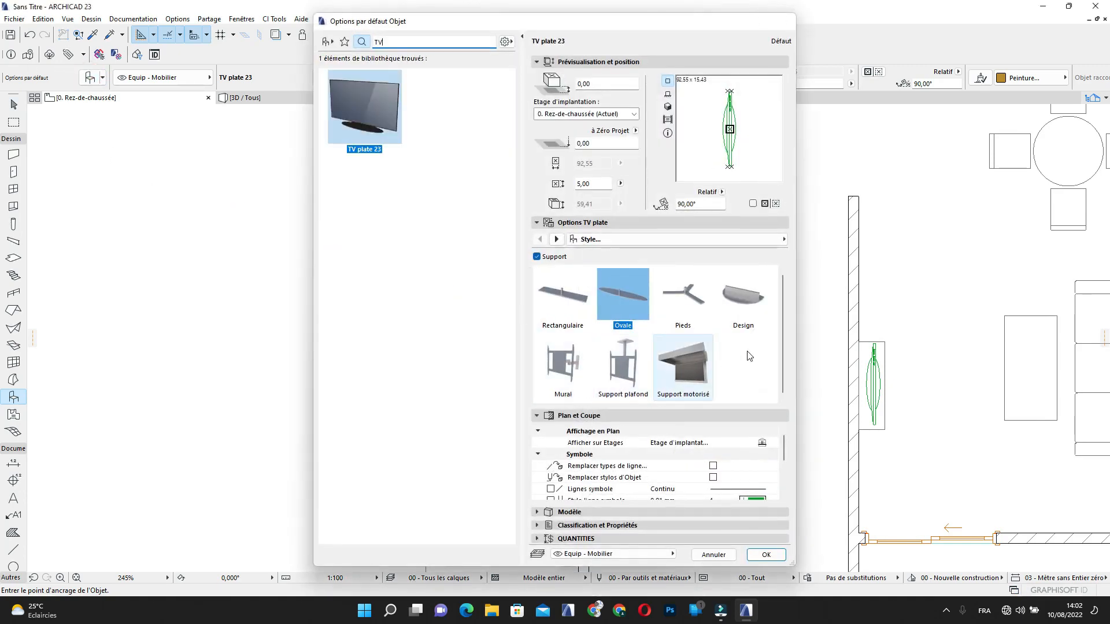
key("Escape")
key("Escape")
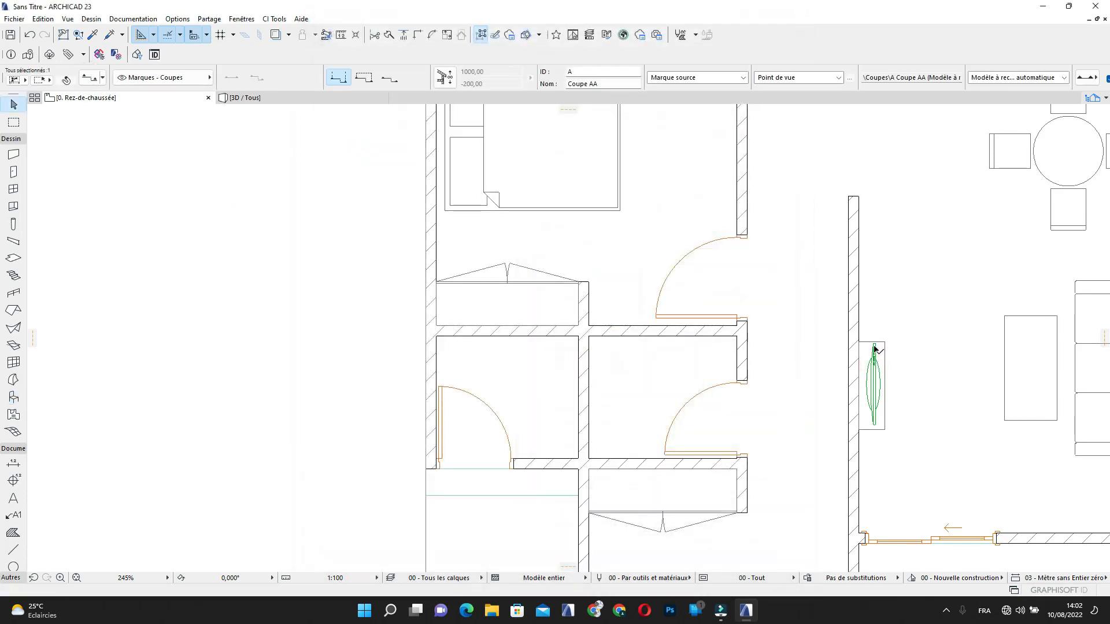
Open the placed TV's object settings and examine its style, dimensions, representation and surface, and description options
left_click(873, 358)
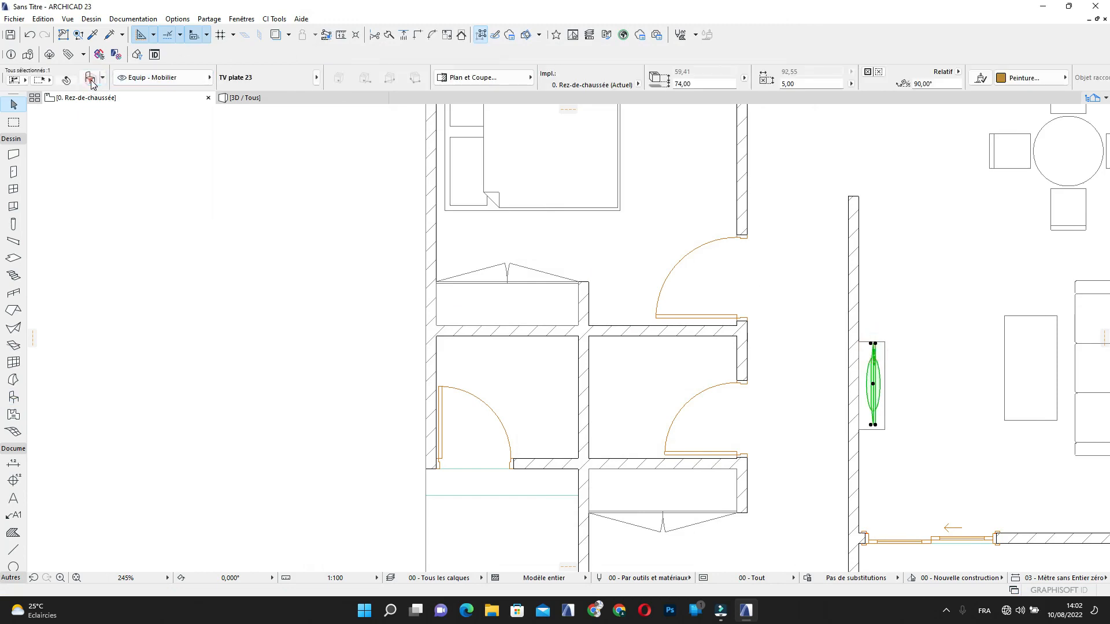
key("ctrl+t")
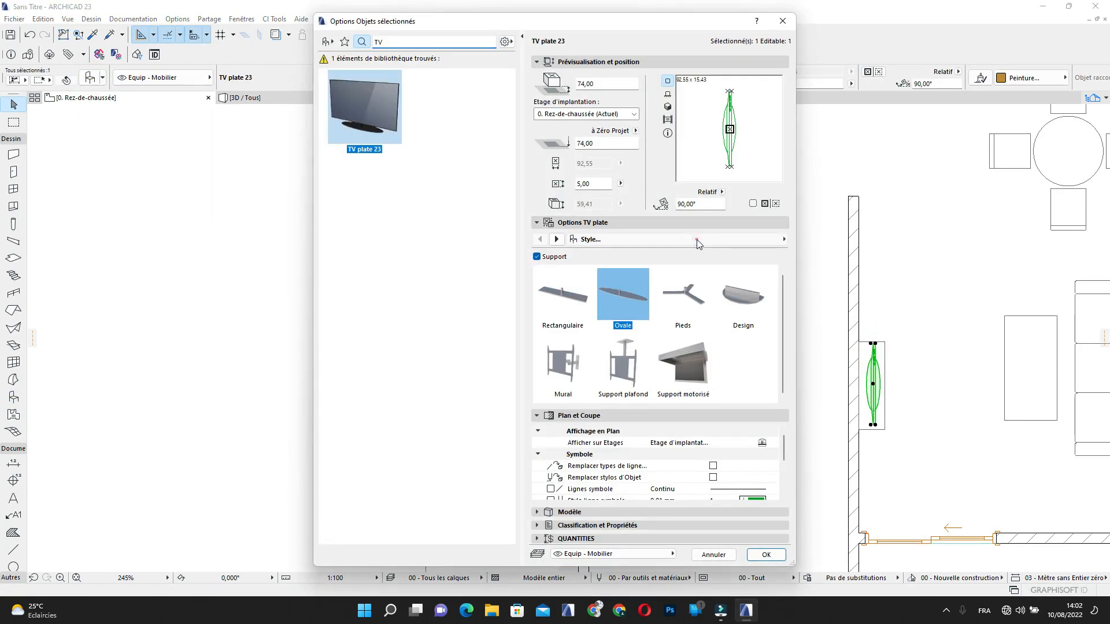
left_click(784, 239)
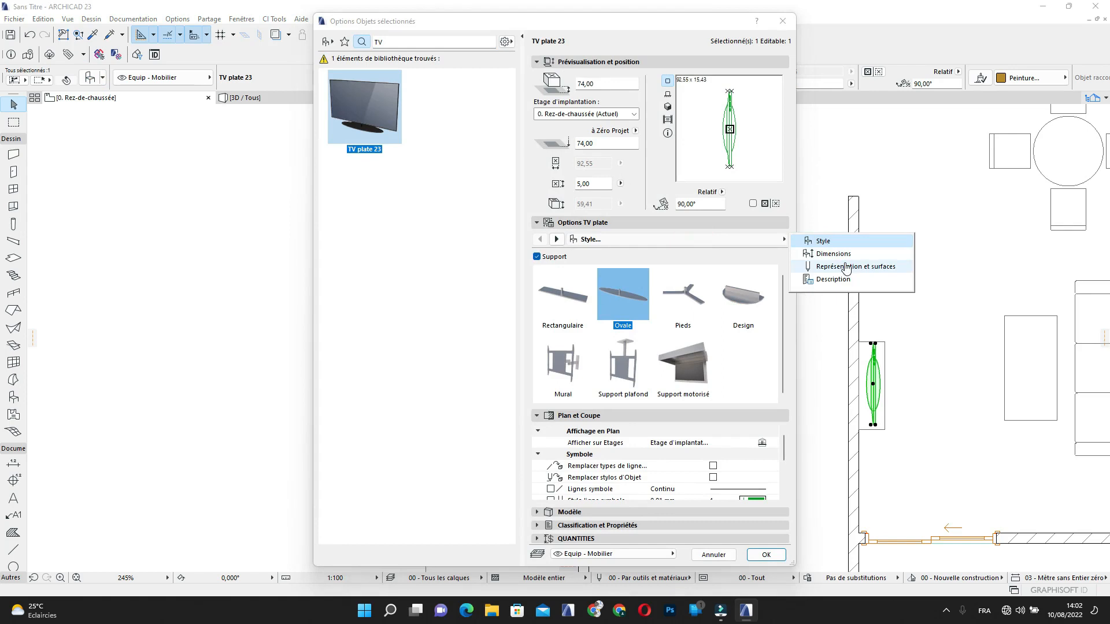
left_click(847, 267)
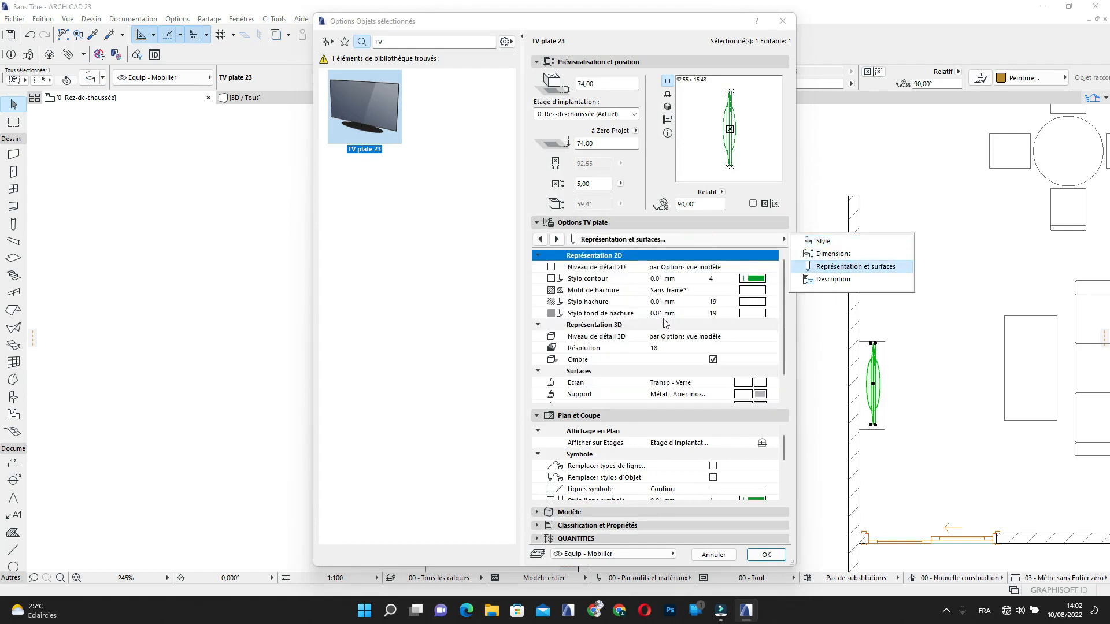
left_click(847, 253)
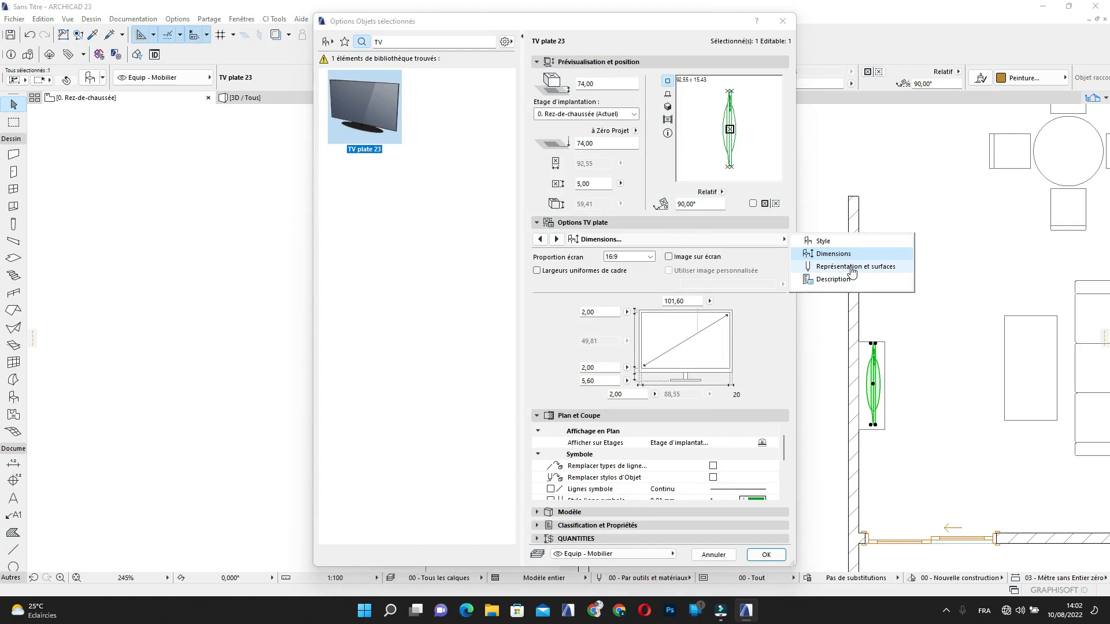
left_click(852, 267)
left_click(838, 279)
left_click(850, 266)
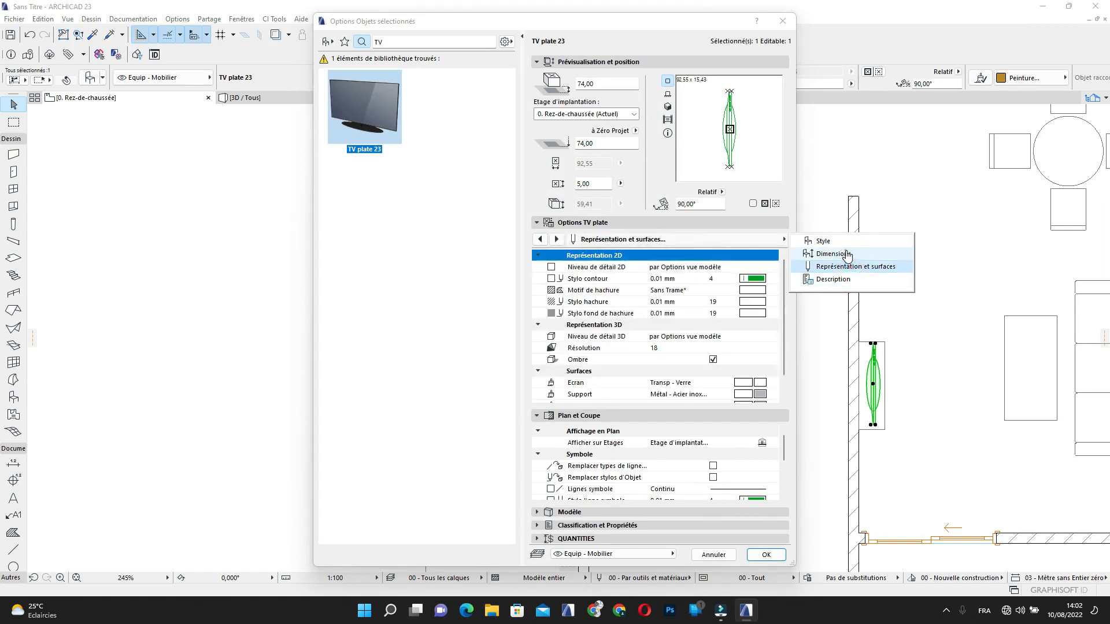
left_click(847, 254)
left_click(840, 242)
left_click(698, 234)
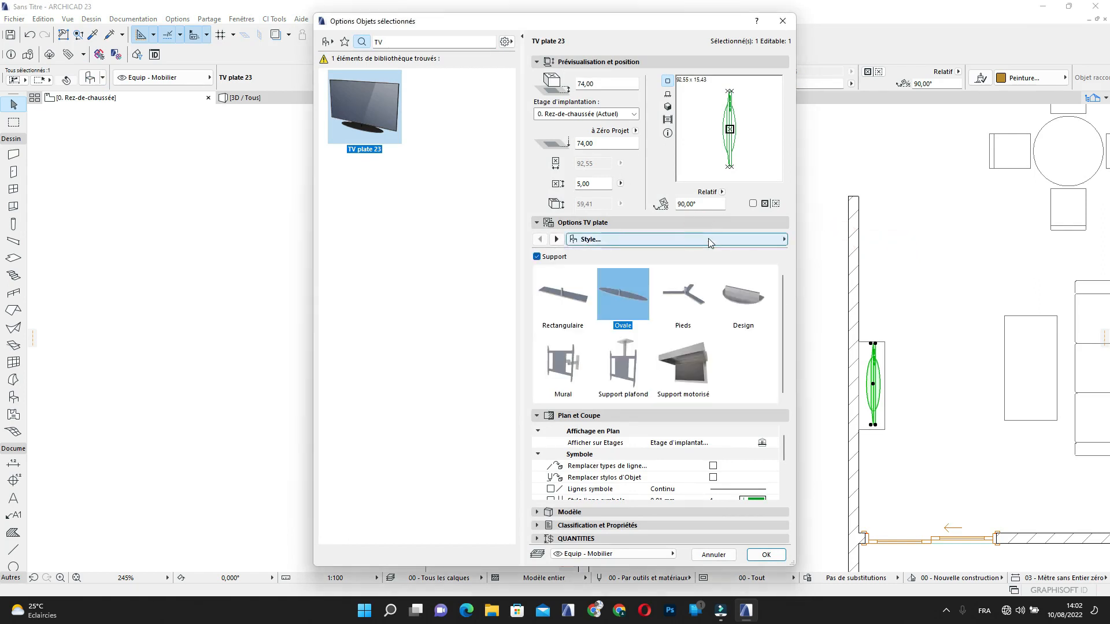
left_click(709, 239)
left_click(708, 238)
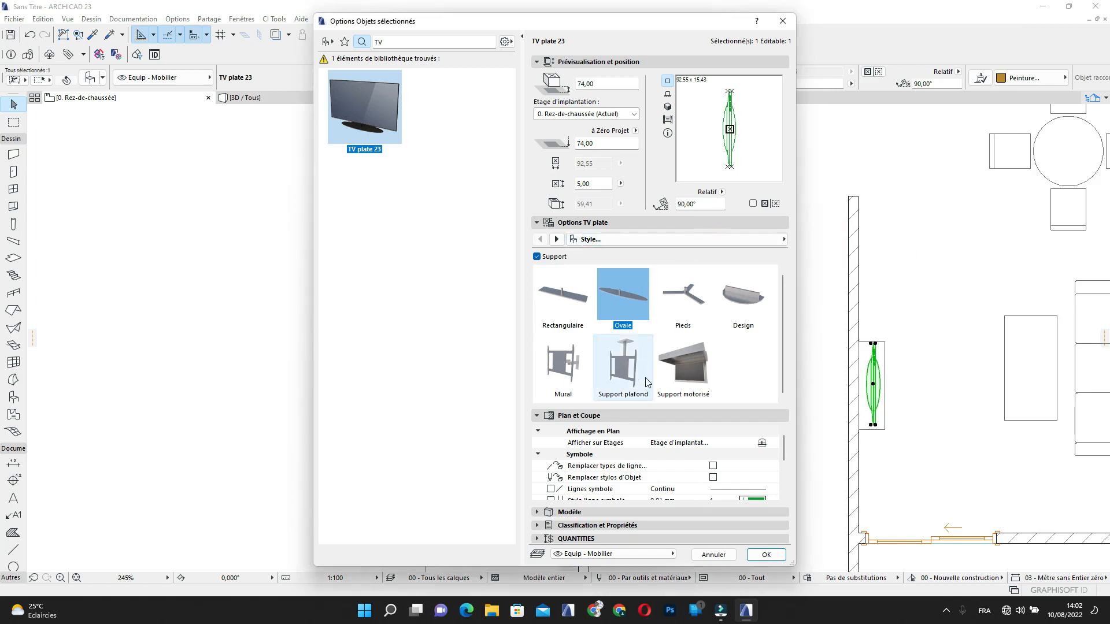
Set the TV's symbol line pen (Stylo ligne symbole) to the grey 0.15 mm pen
scroll(702, 466, "down", 3)
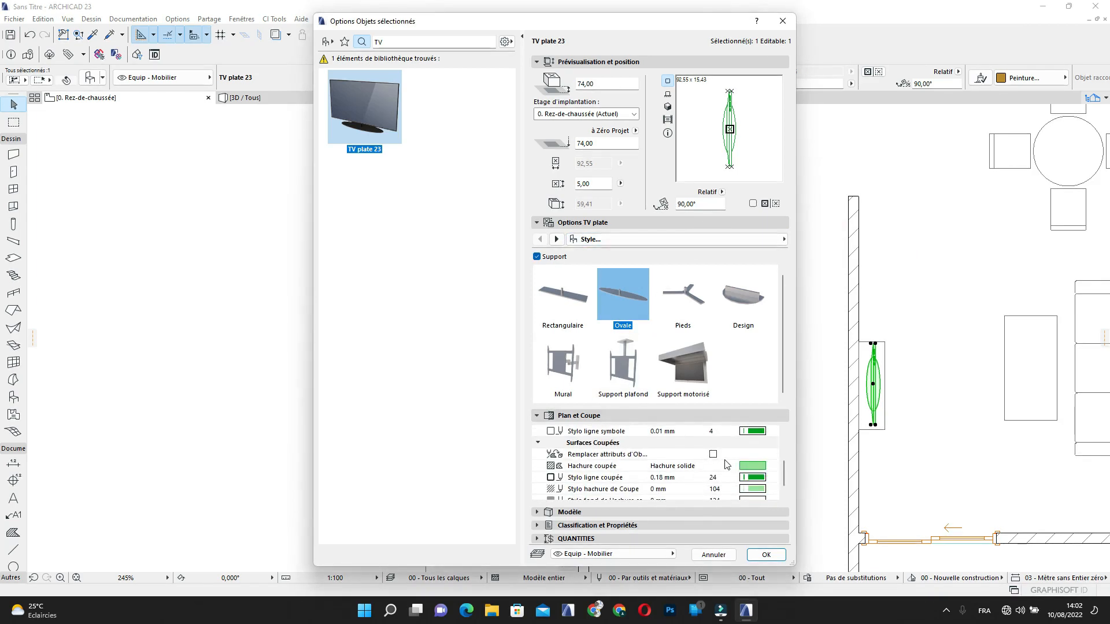
left_click(763, 433)
left_click(784, 455)
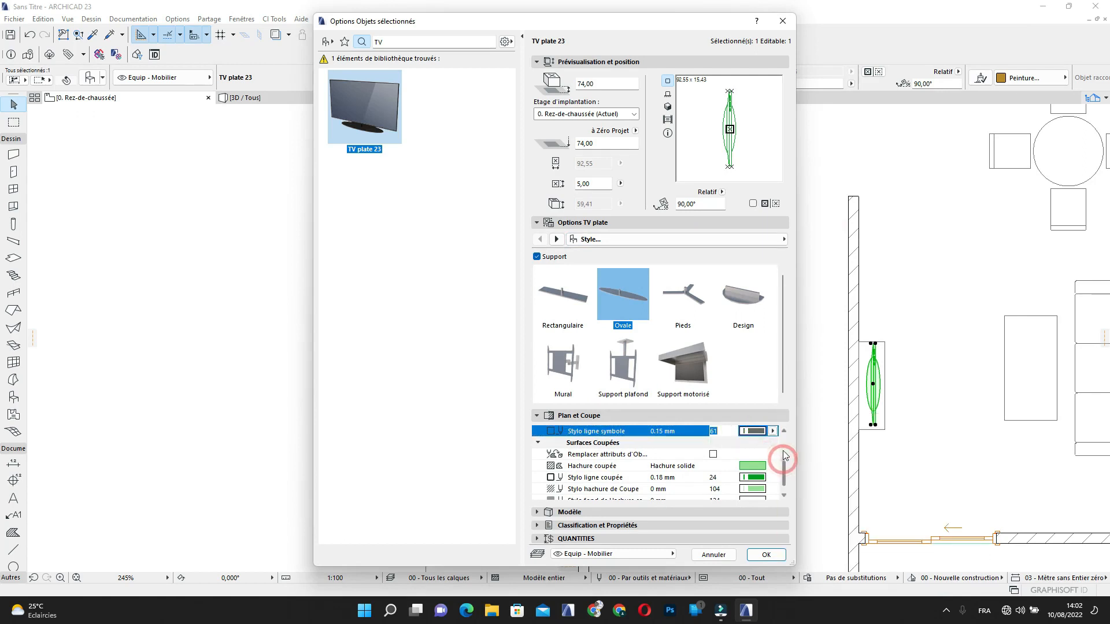
scroll(737, 469, "down", 1)
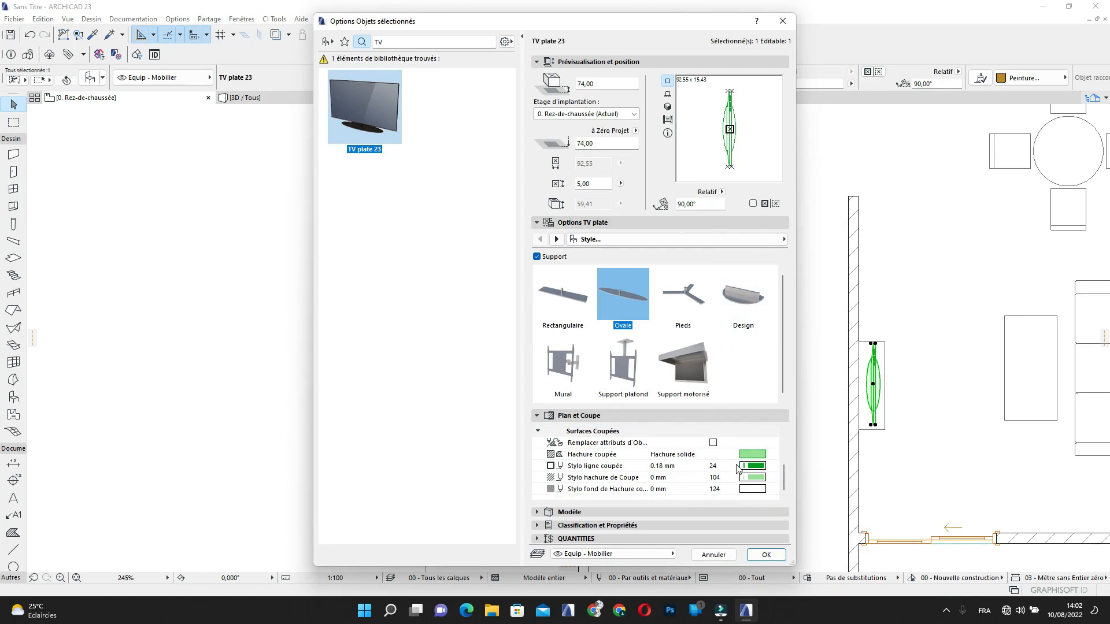
Set the TV's 2D contour pen (Stylo contour) to the grey 0.15 mm pen and apply the settings
left_click(723, 239)
left_click(826, 266)
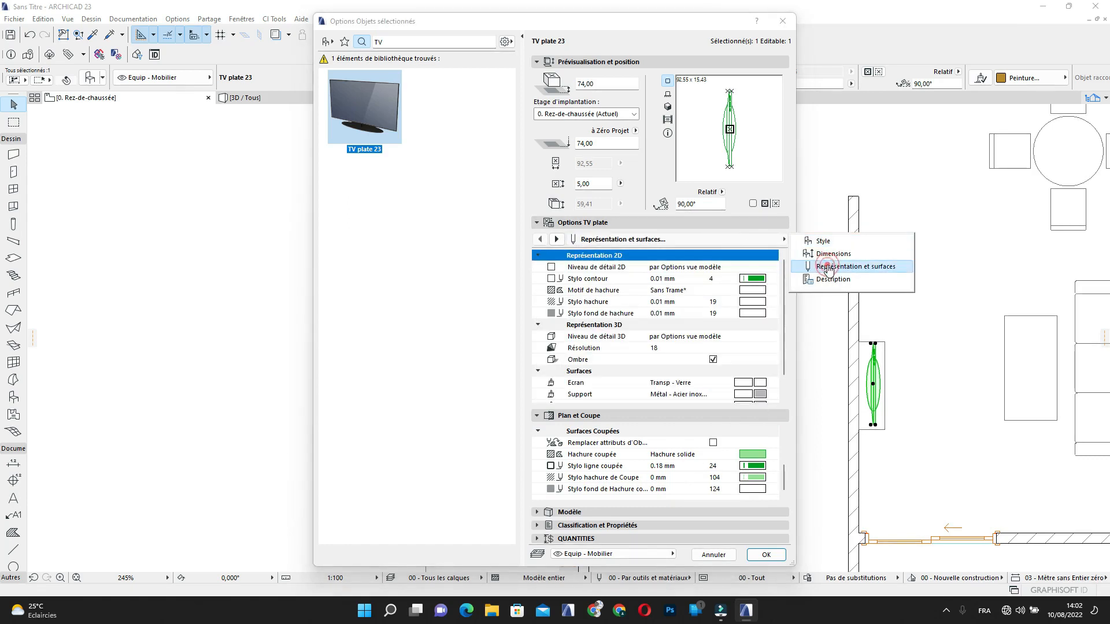
left_click(754, 284)
left_click(788, 308)
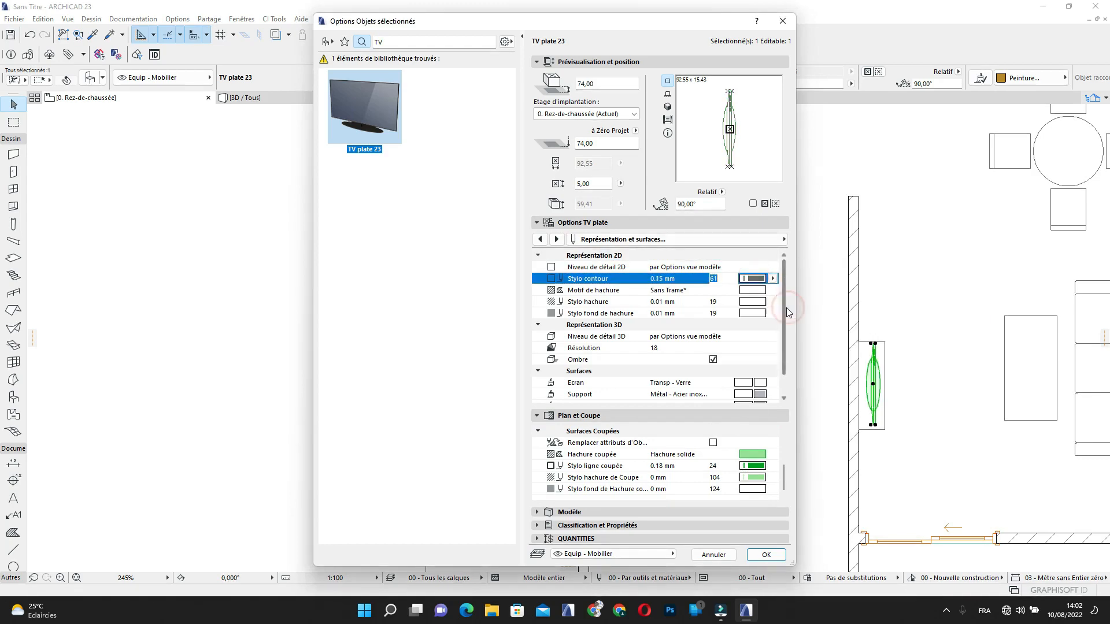
left_click(766, 554)
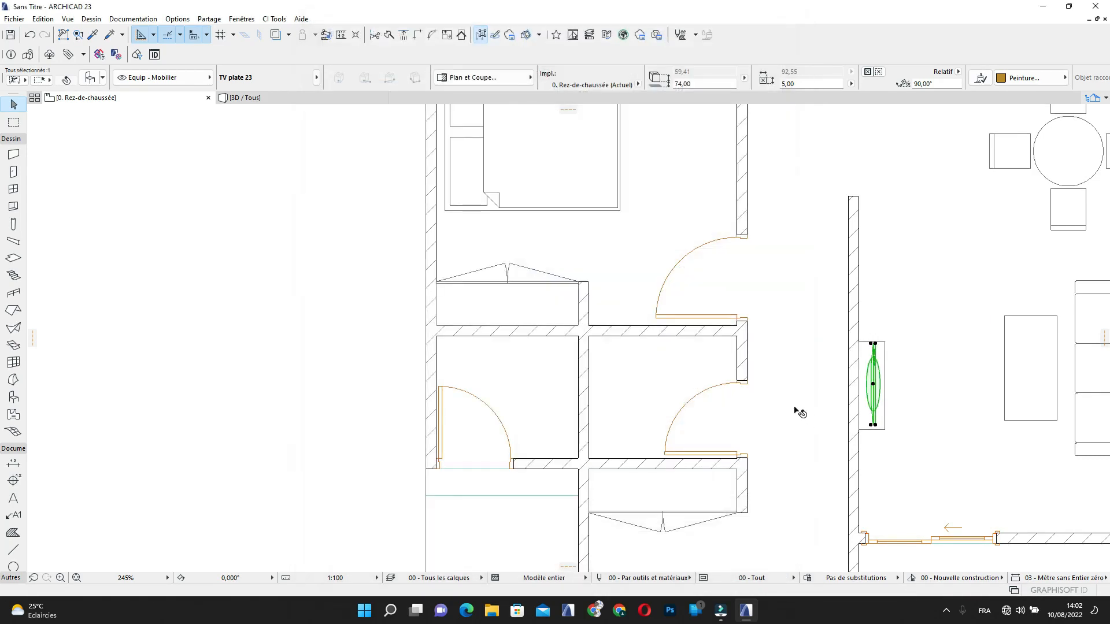
left_click(679, 389)
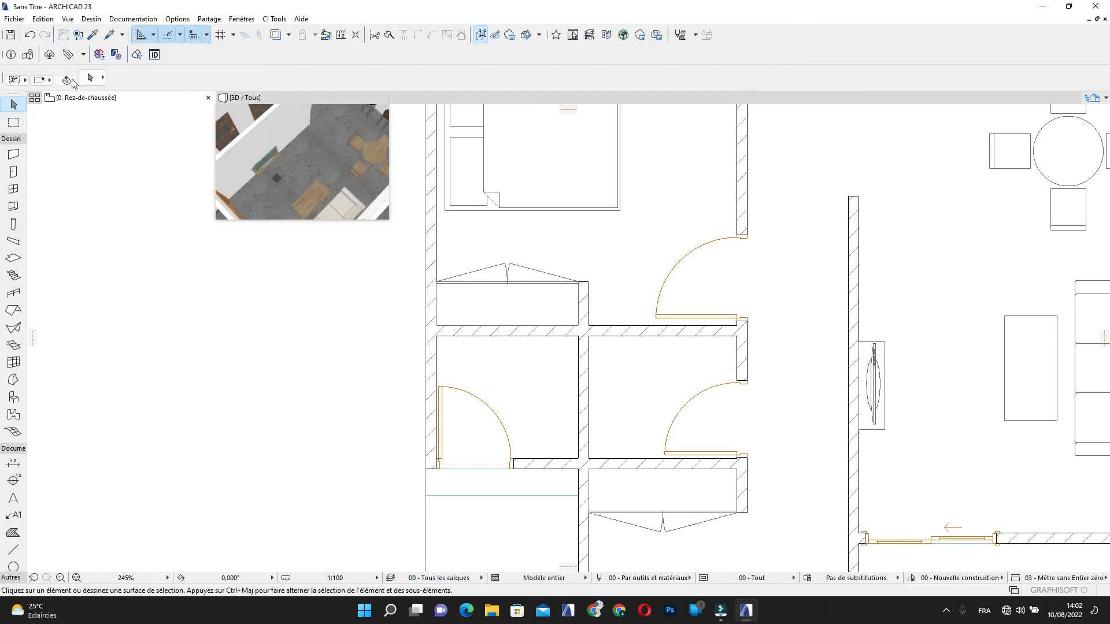
Choose the Lavabo 23 washbasin from the Sanitaires 23 > Lavabos 23 library folder in the Object tool's default settings
left_click(13, 397)
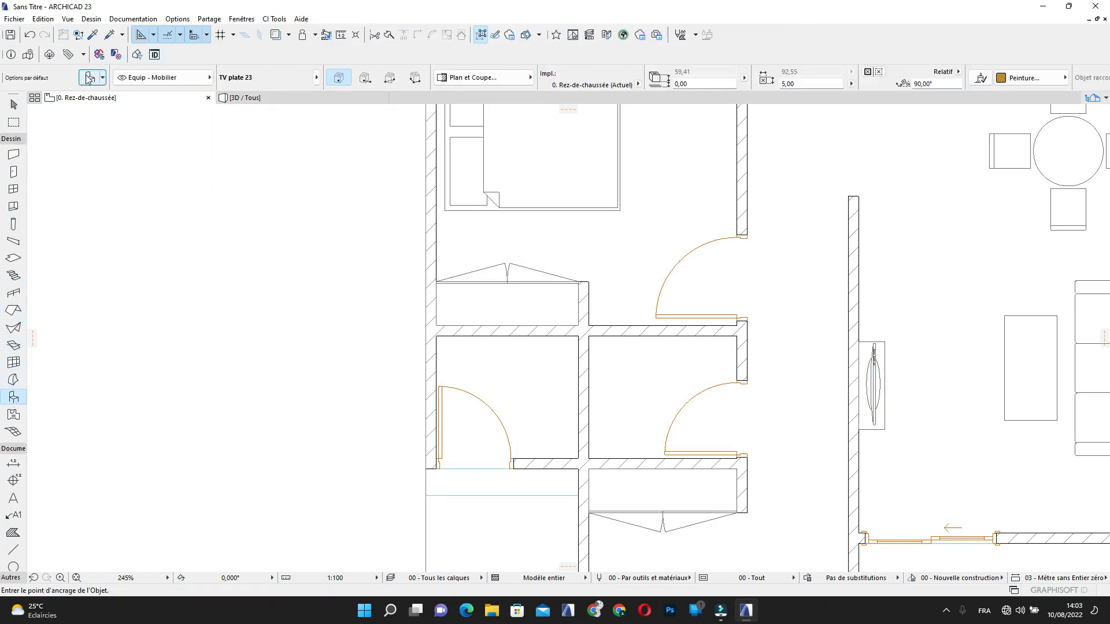
left_click(89, 77)
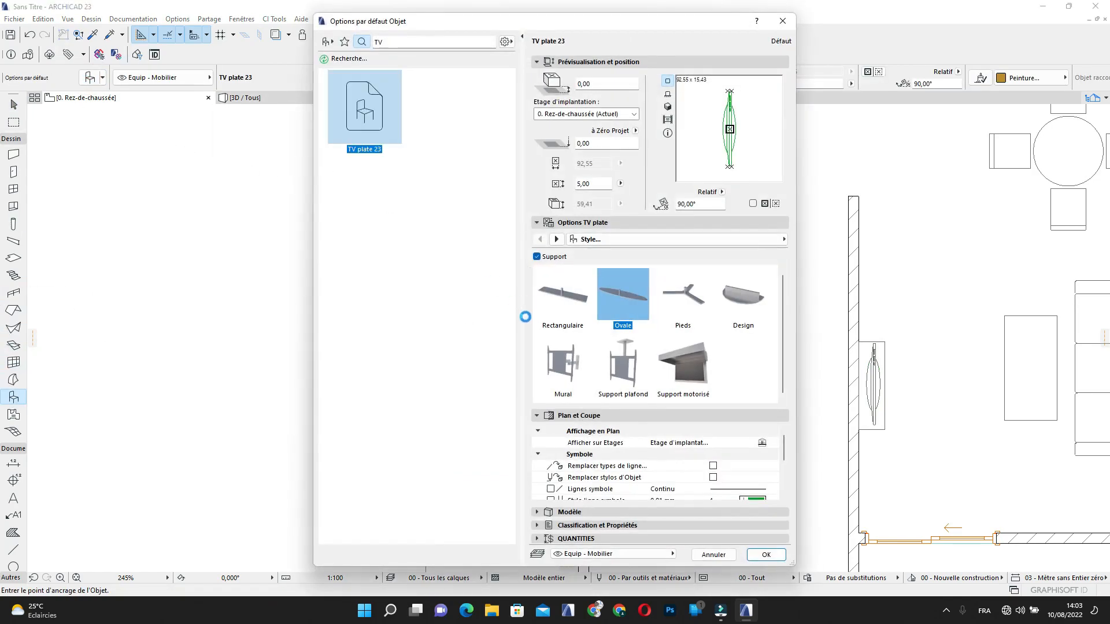
left_click_drag(392, 40, 306, 52)
key("BackSpace")
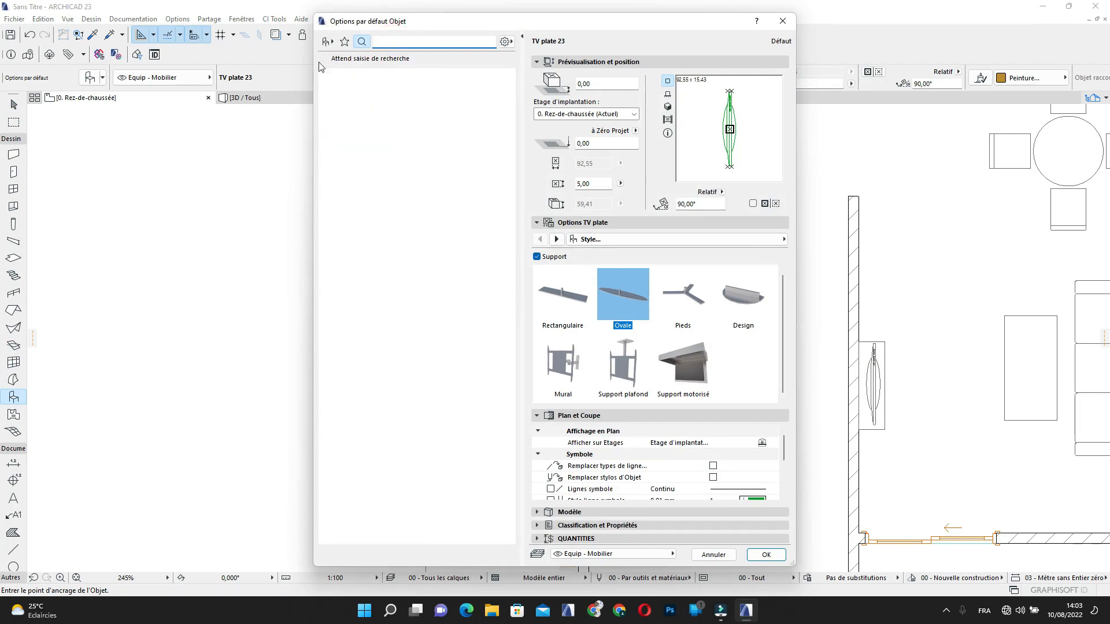
left_click(326, 41)
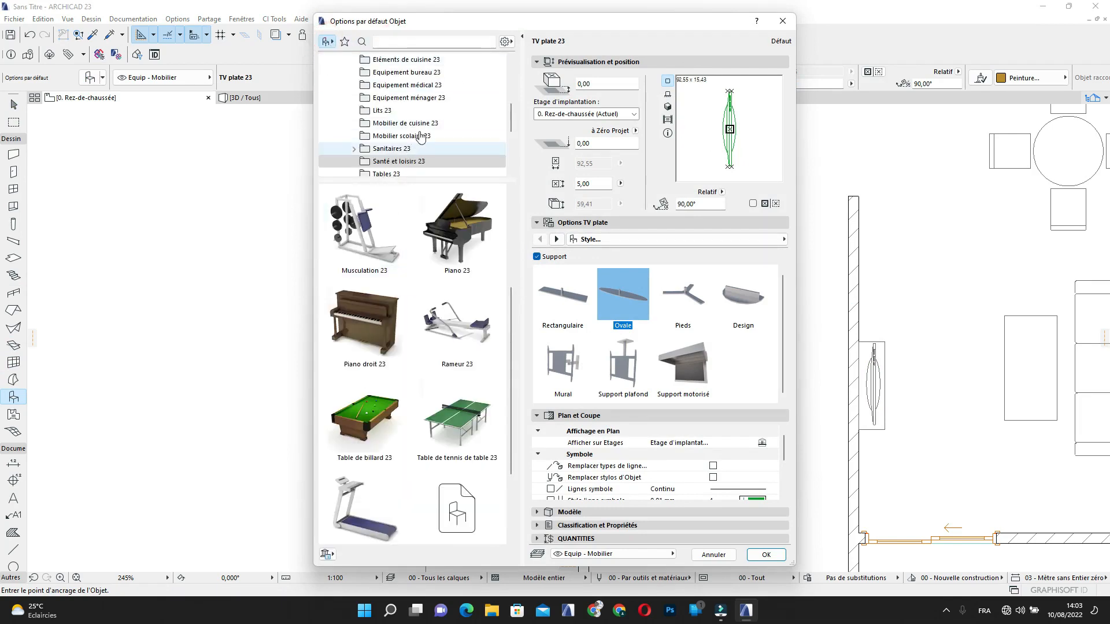
scroll(426, 130, "down", 1)
left_click(401, 110)
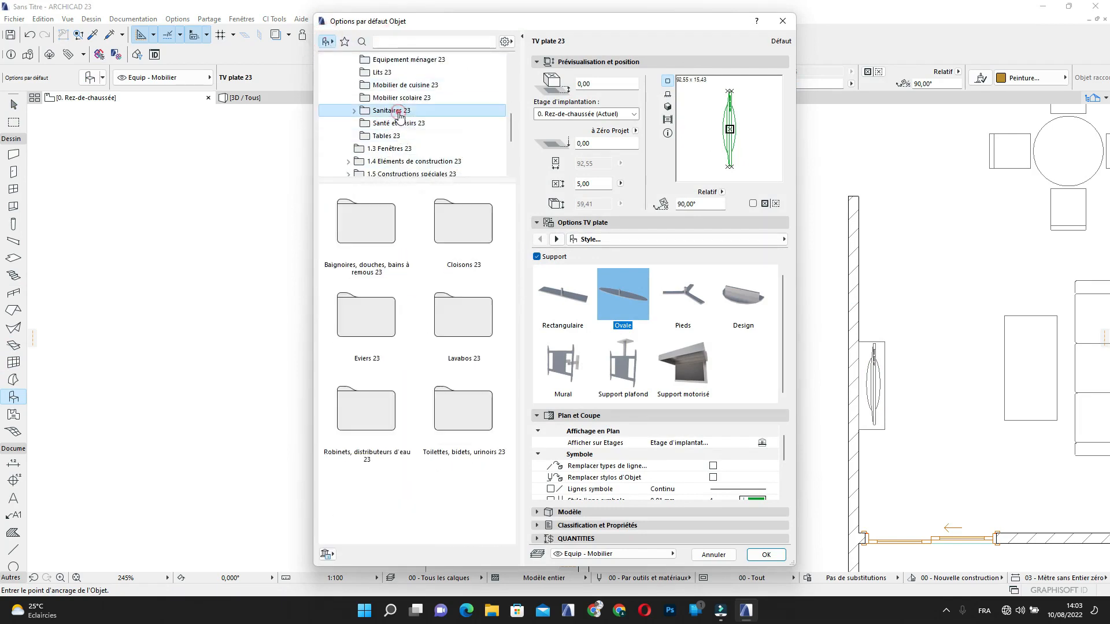
left_click(349, 111)
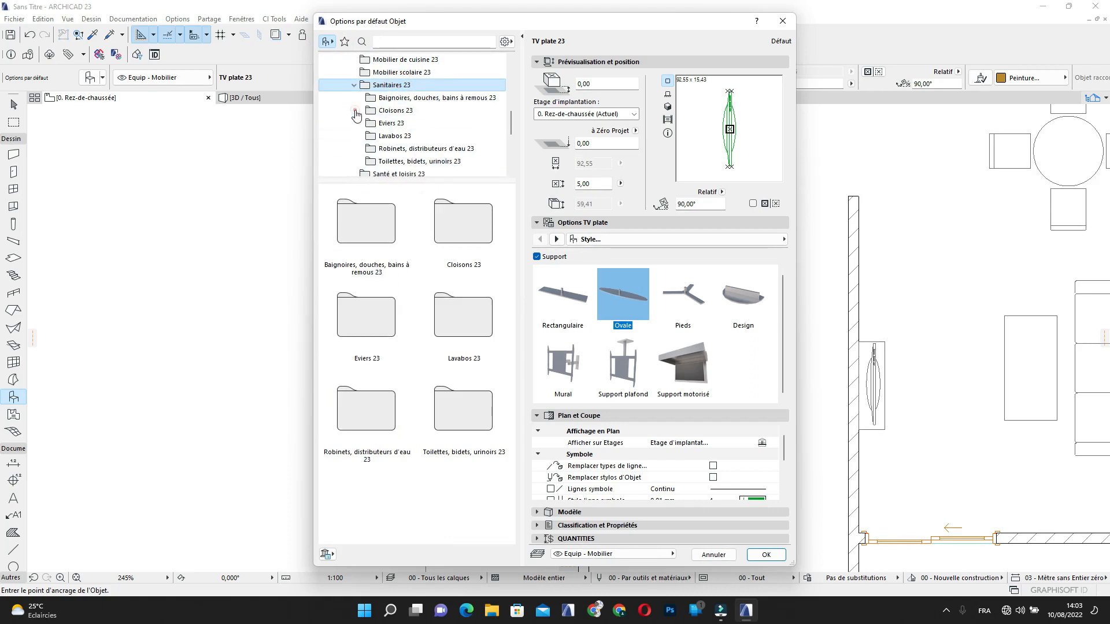
left_click(393, 123)
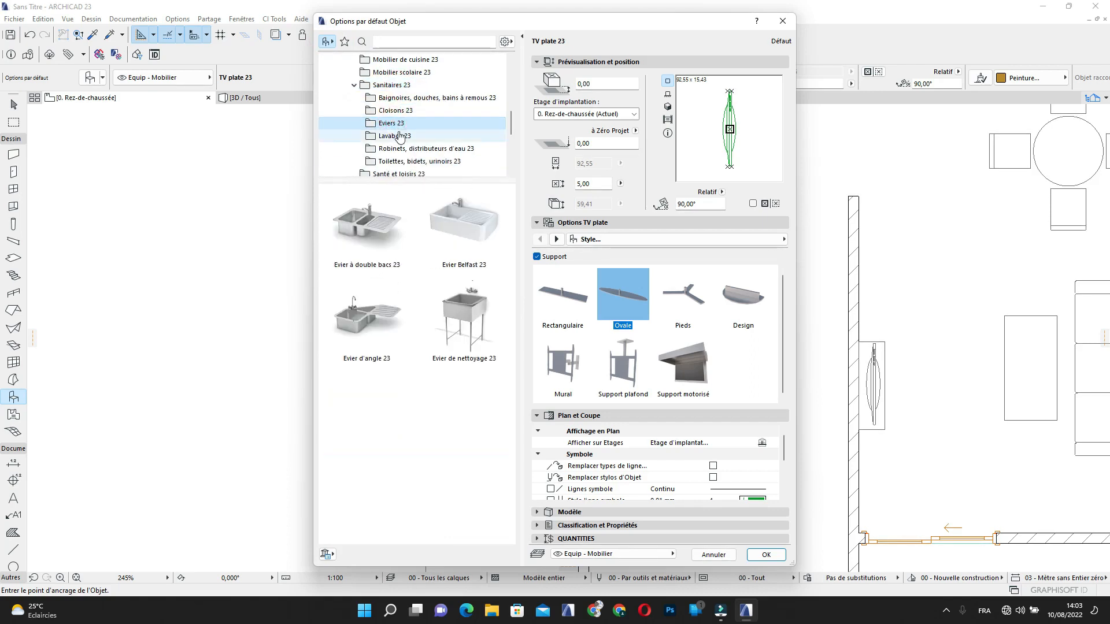
left_click(399, 136)
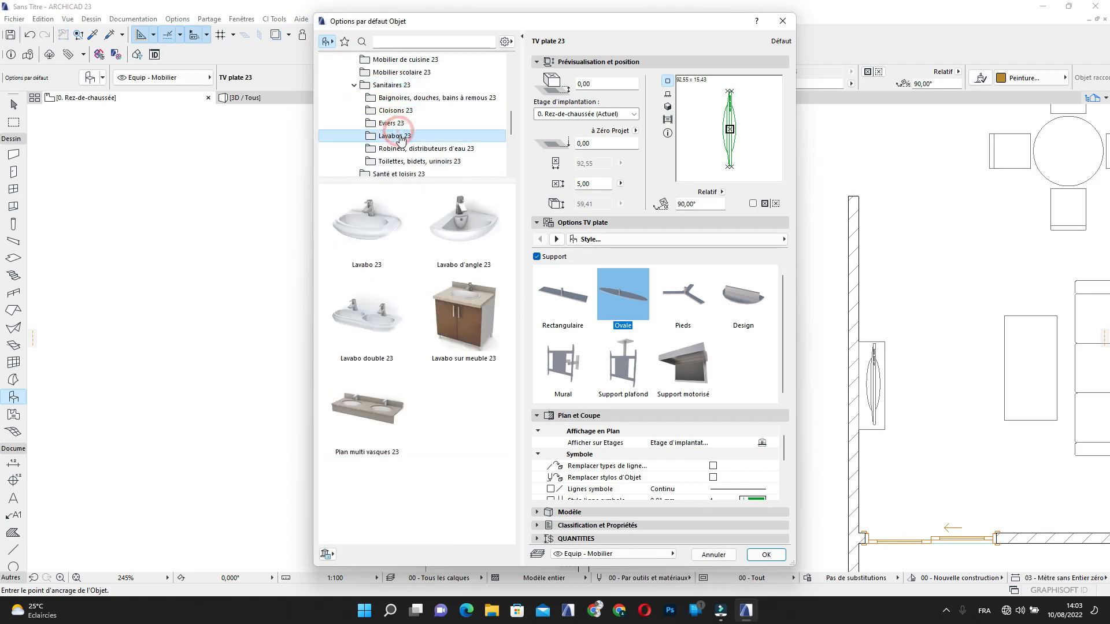
left_click(369, 221)
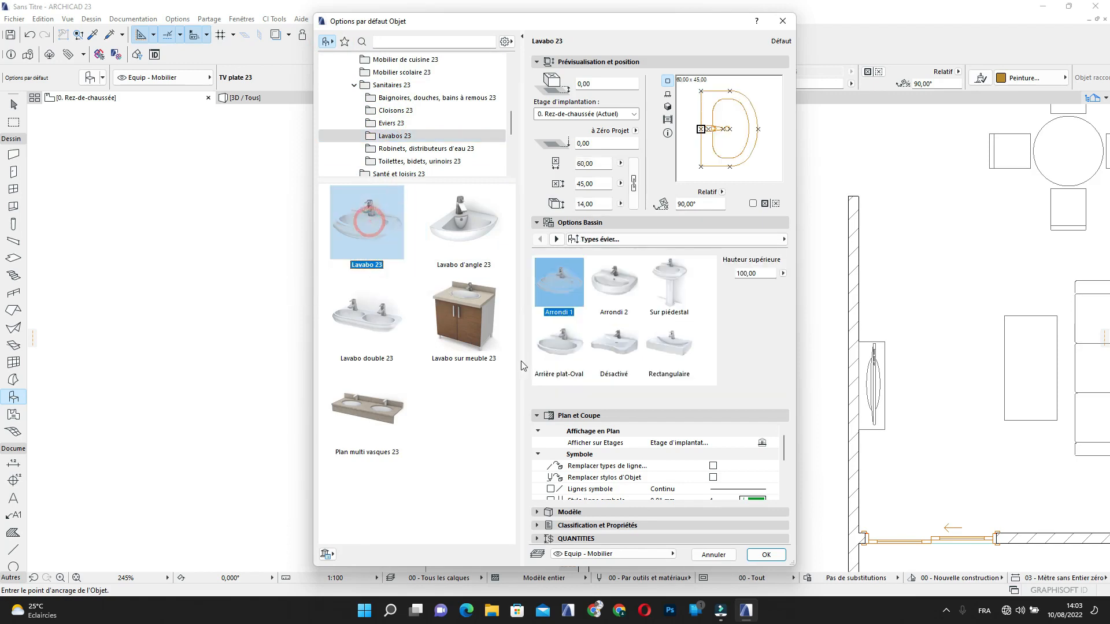
Set the washbasin type to Sur piédestal and its 2D contour pen (Stylo contour) to the grey 0.15 mm pen, applying the settings
left_click(616, 294)
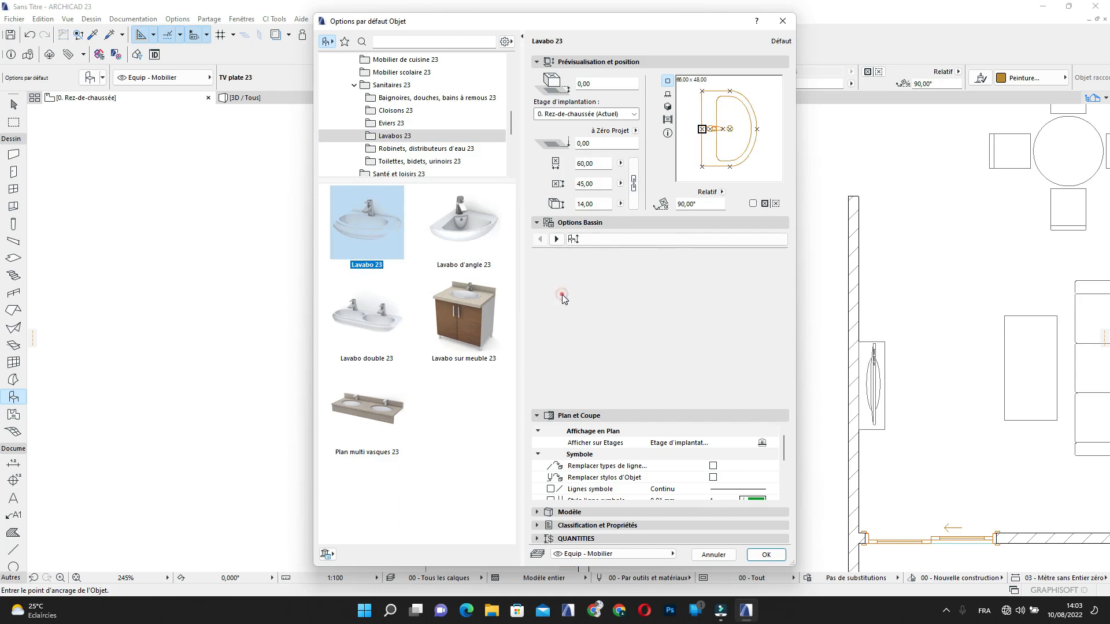
left_click(674, 289)
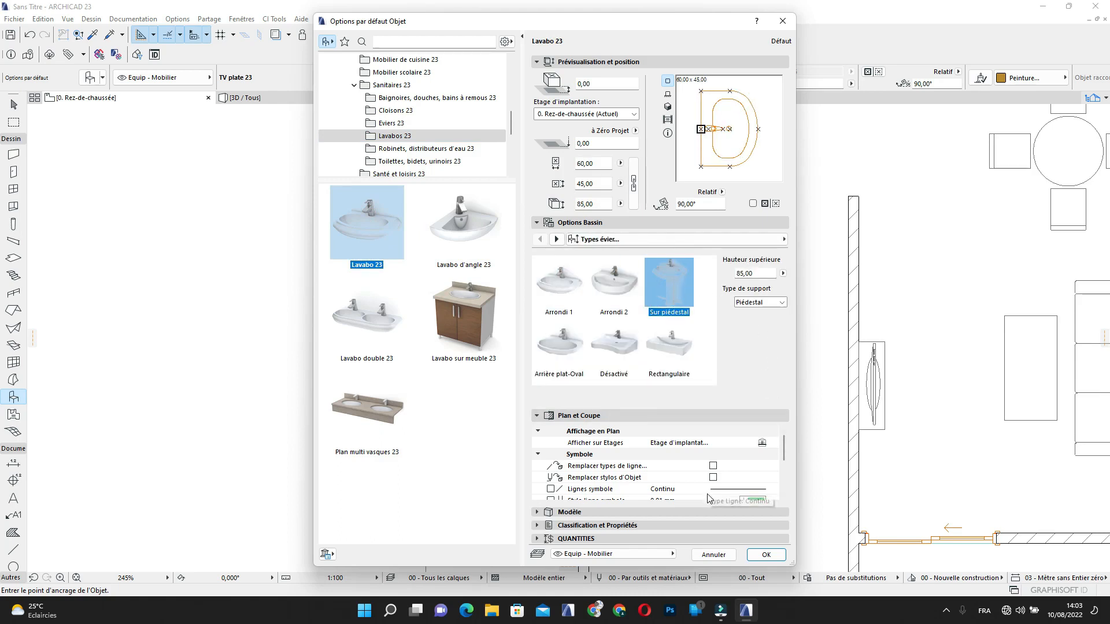
left_click(784, 239)
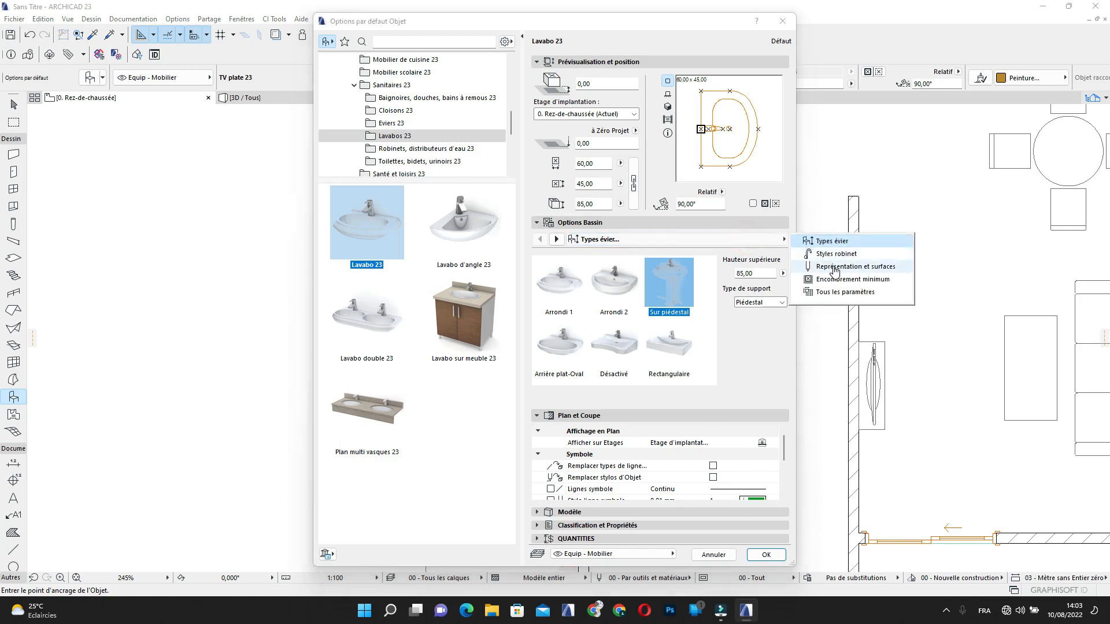
left_click(834, 267)
left_click(649, 284)
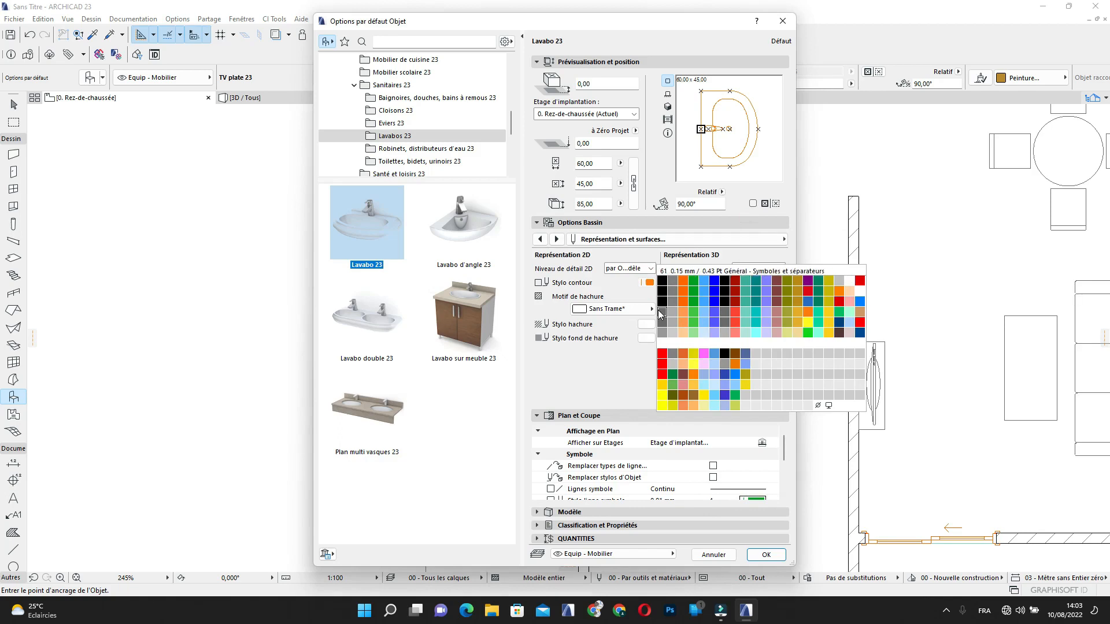
left_click(660, 312)
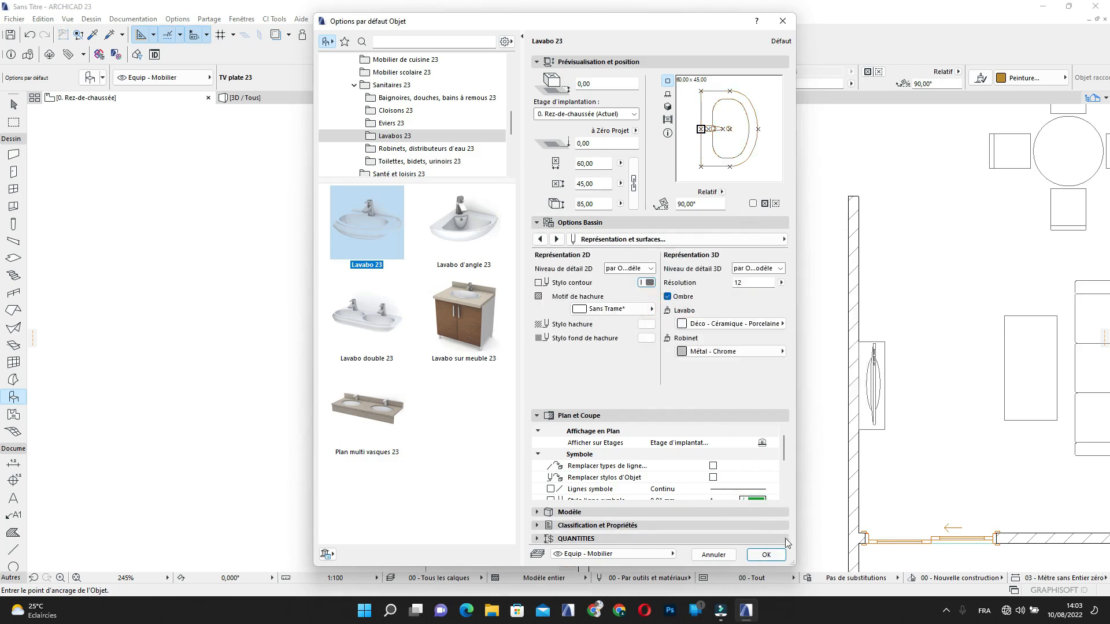
left_click(765, 555)
Place the washbasin near the window of the narrow bathroom between the main bedroom and the room with the sink
scroll(590, 220, "down", 3)
middle_click_drag(616, 221, 582, 407)
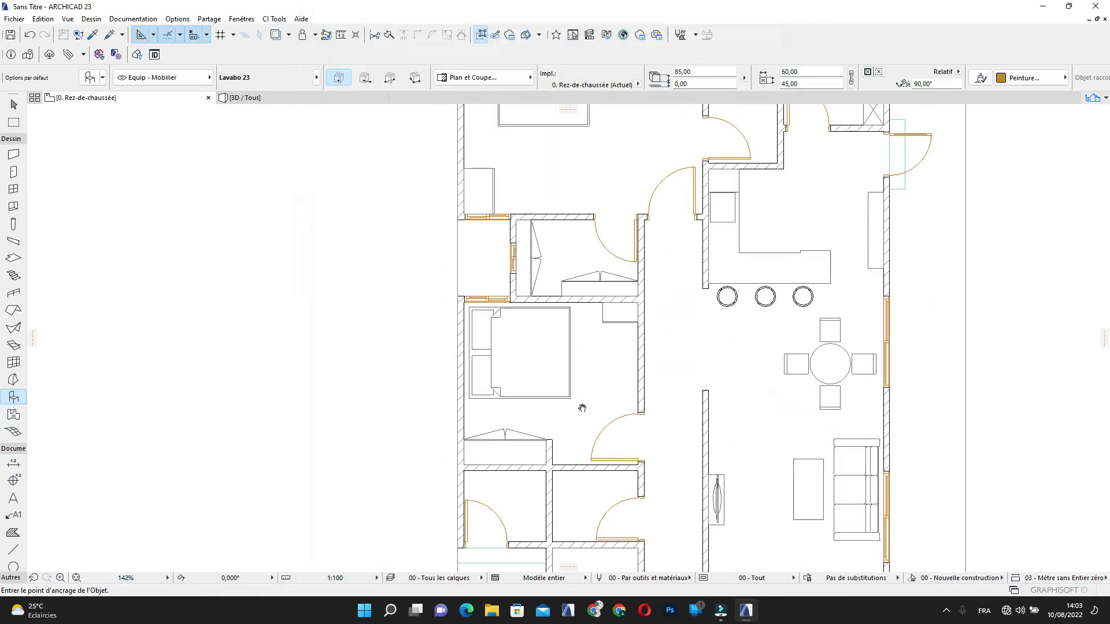
middle_click_drag(614, 283, 500, 478)
scroll(631, 254, "up", 3)
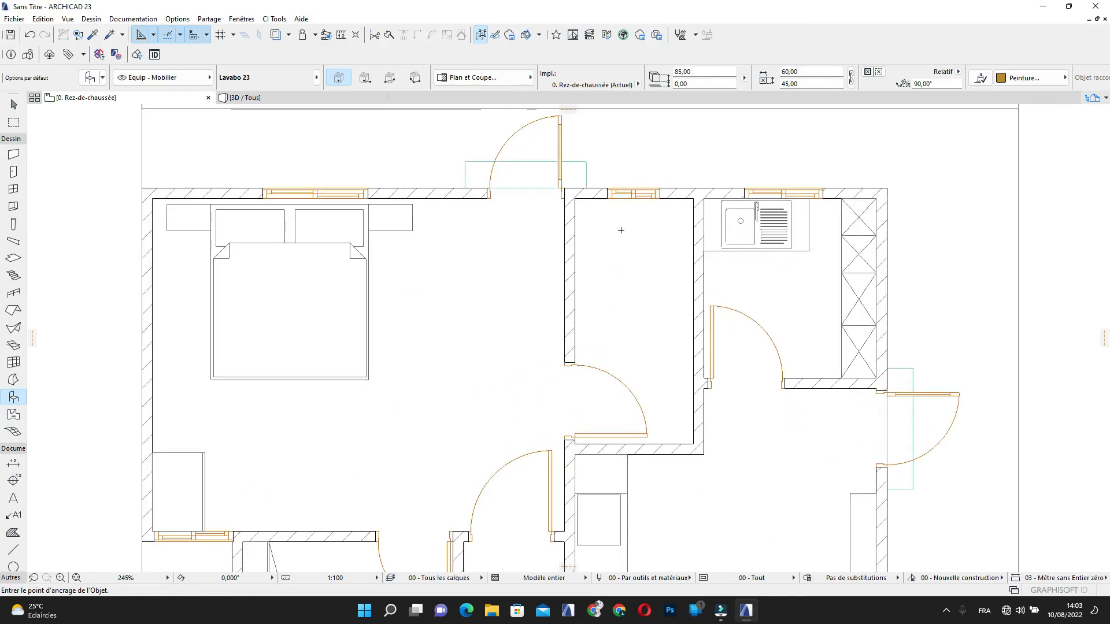
left_click(621, 230)
scroll(627, 237, "up", 3)
key("Escape")
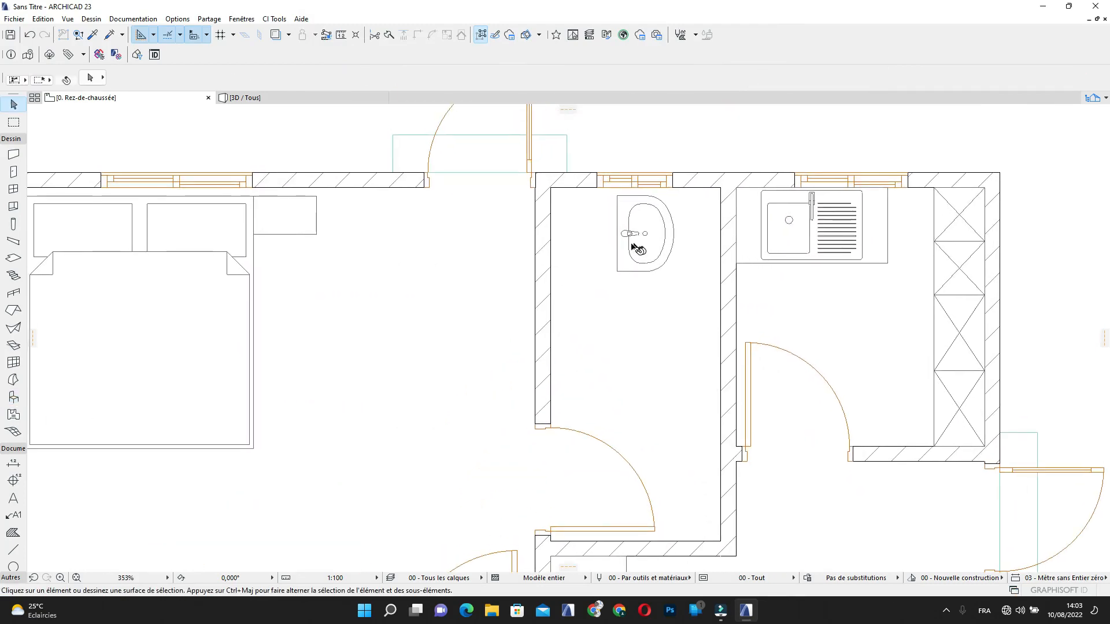
Move the washbasin by its back corner against the bathroom's bedroom-side wall, just beside the door opening
left_click(627, 234)
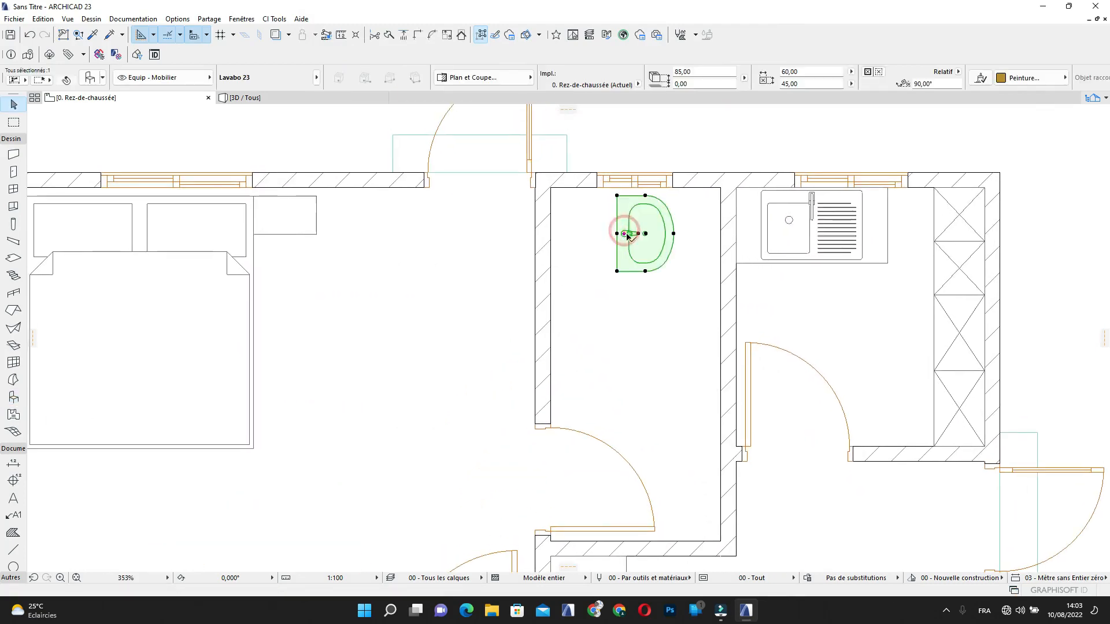
left_click(616, 271)
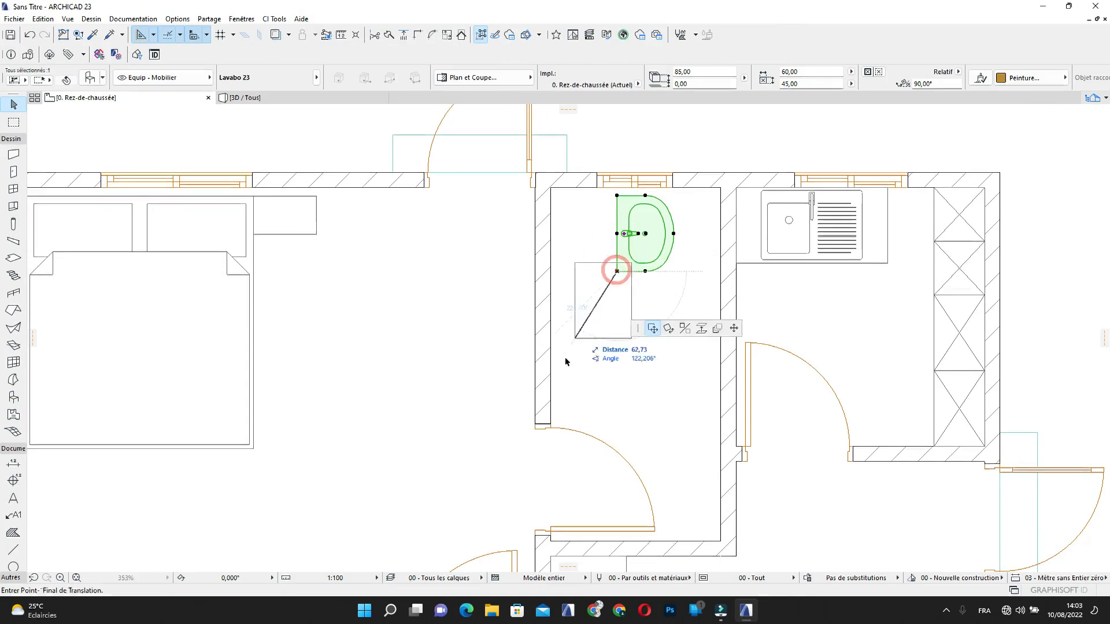
left_click(549, 406)
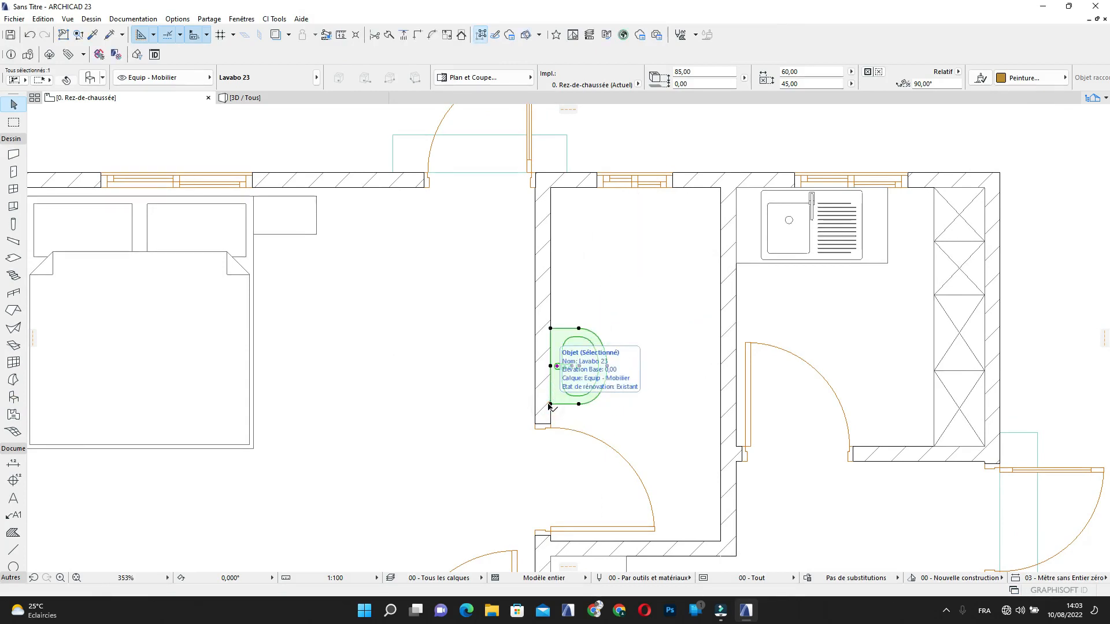
left_click(549, 405)
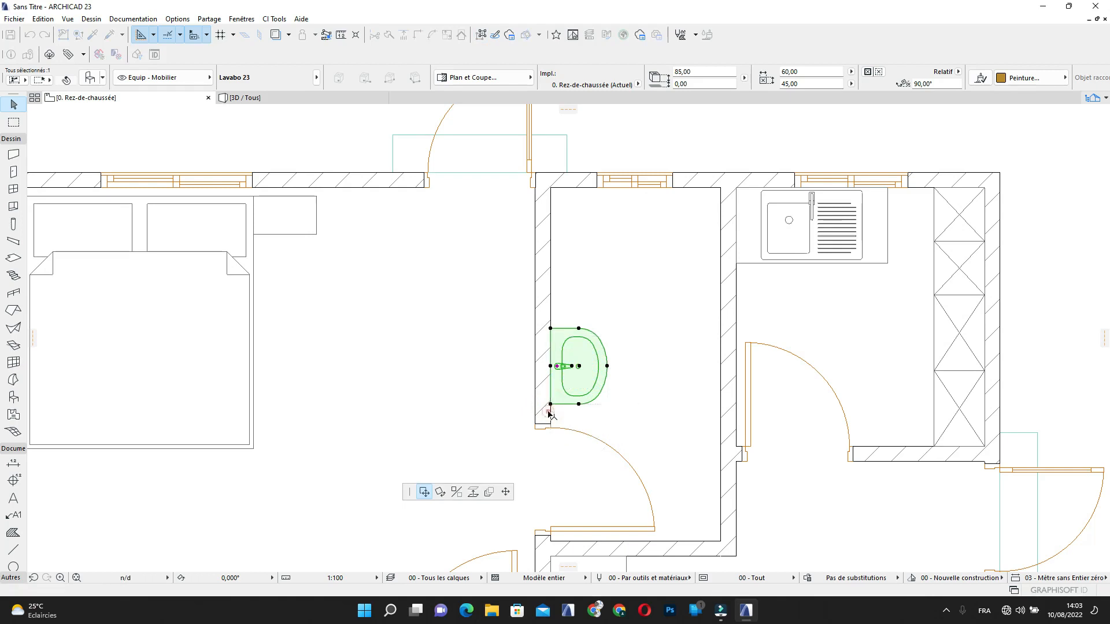
left_click(549, 412)
Copy the washbasin to the area below the bathroom window and place another copy at the wall opposite the original
left_click(580, 372)
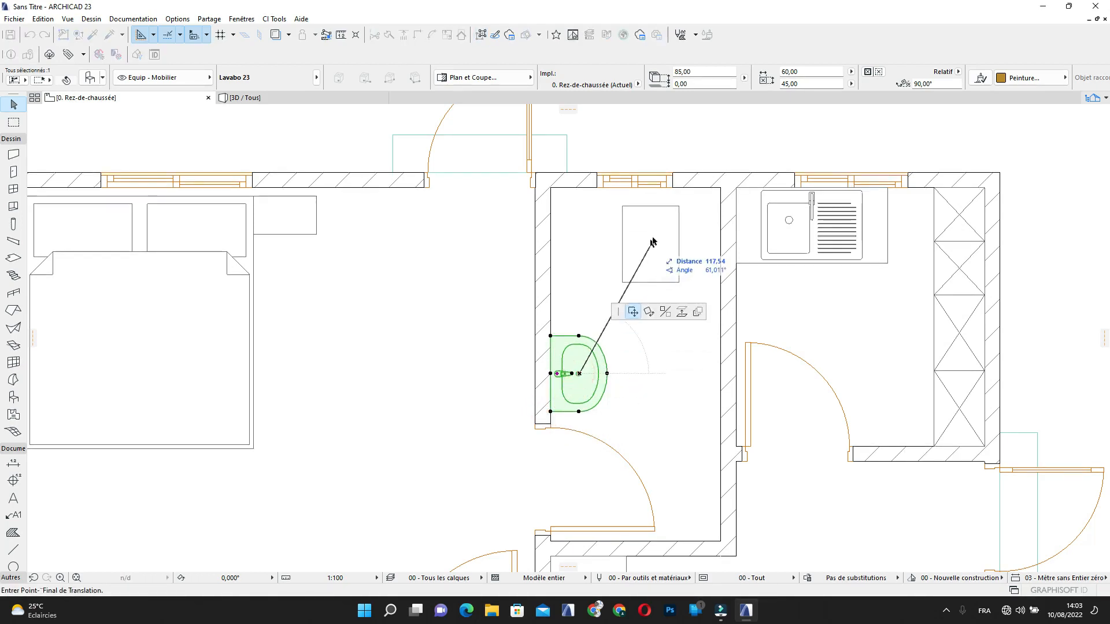
left_click(616, 233)
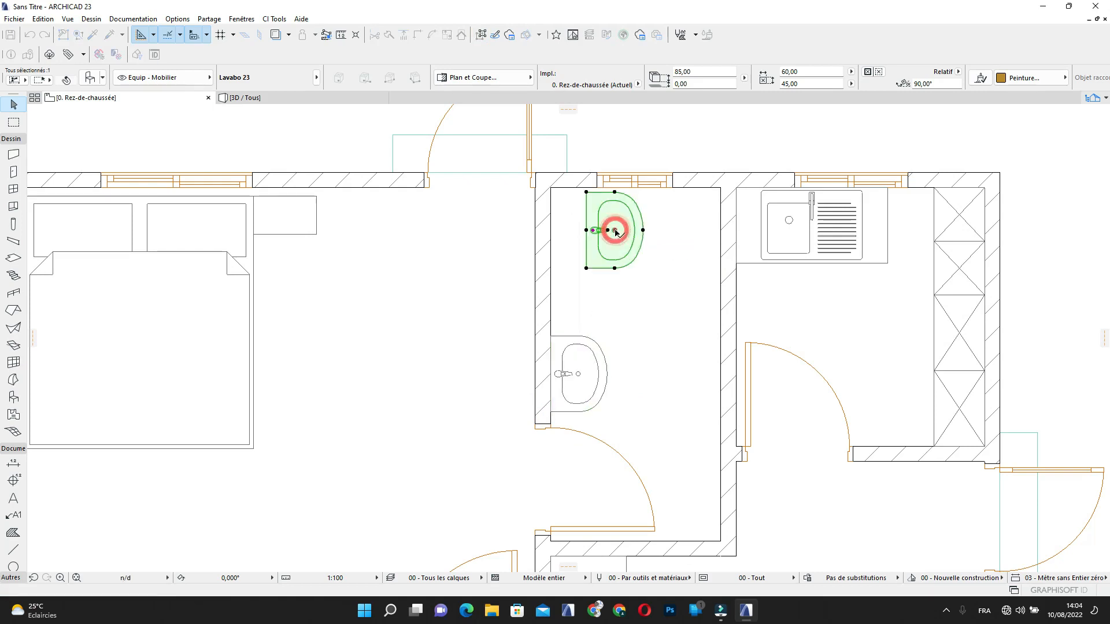
left_click(614, 230)
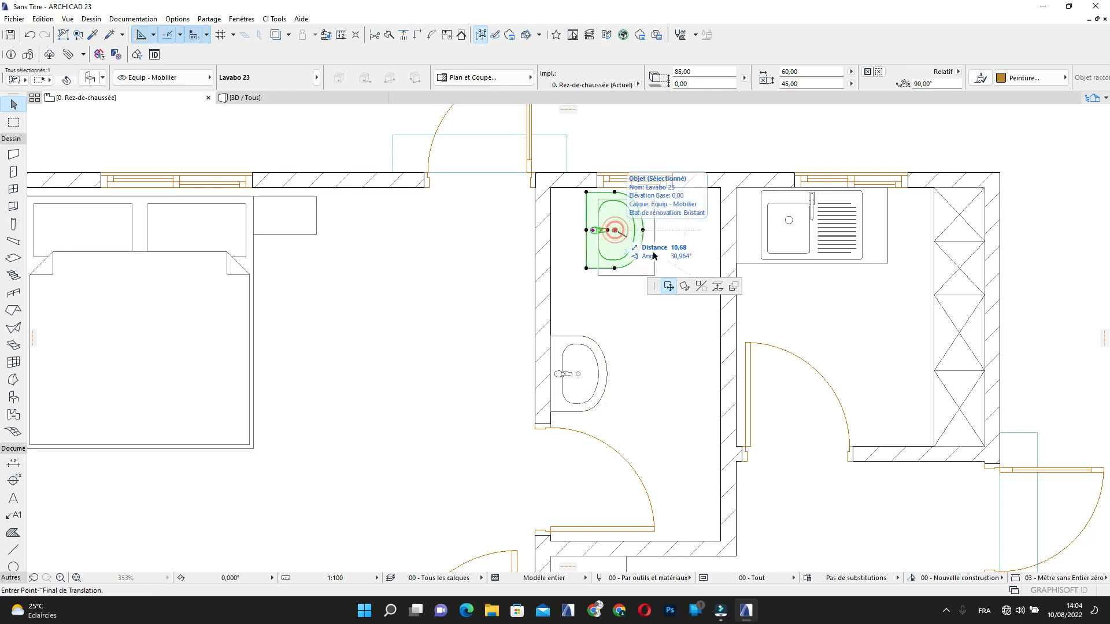
left_click(713, 333)
left_click(612, 227)
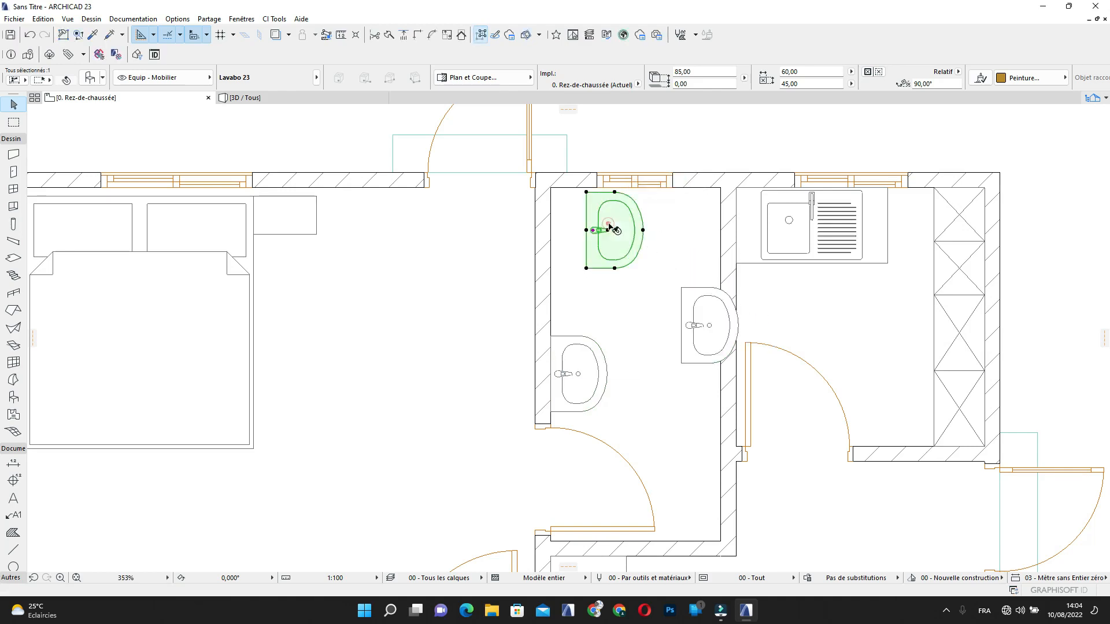
Replace the washbasin copy below the window with the WC 23 toilet from the Toilettes, bidets, urinoirs 23 library folder
left_click(84, 77)
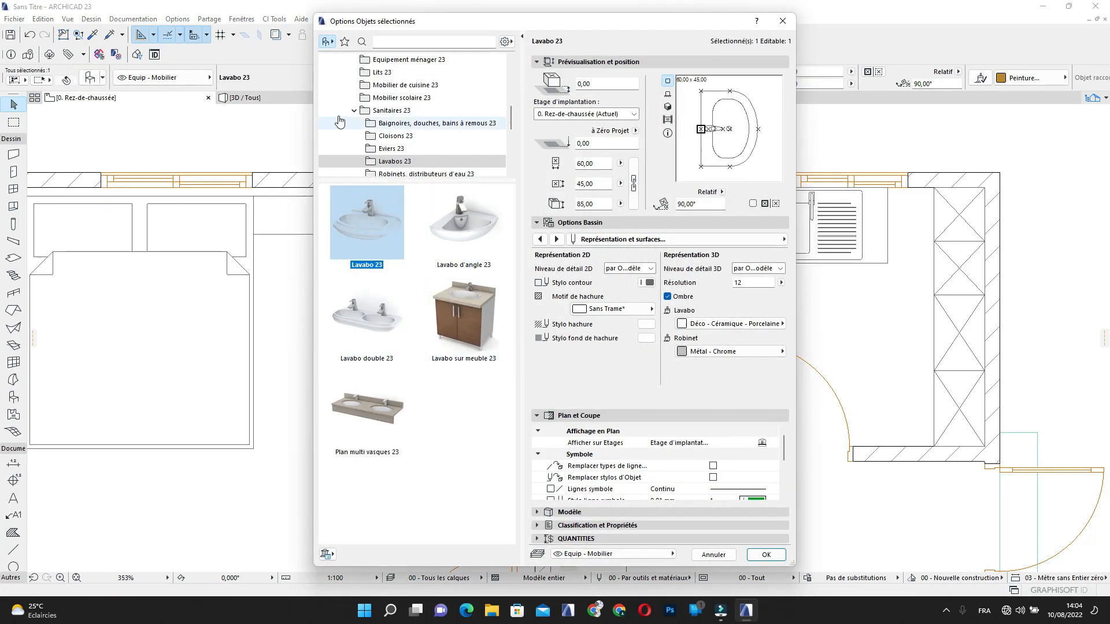
left_click(411, 161)
scroll(410, 167, "down", 1)
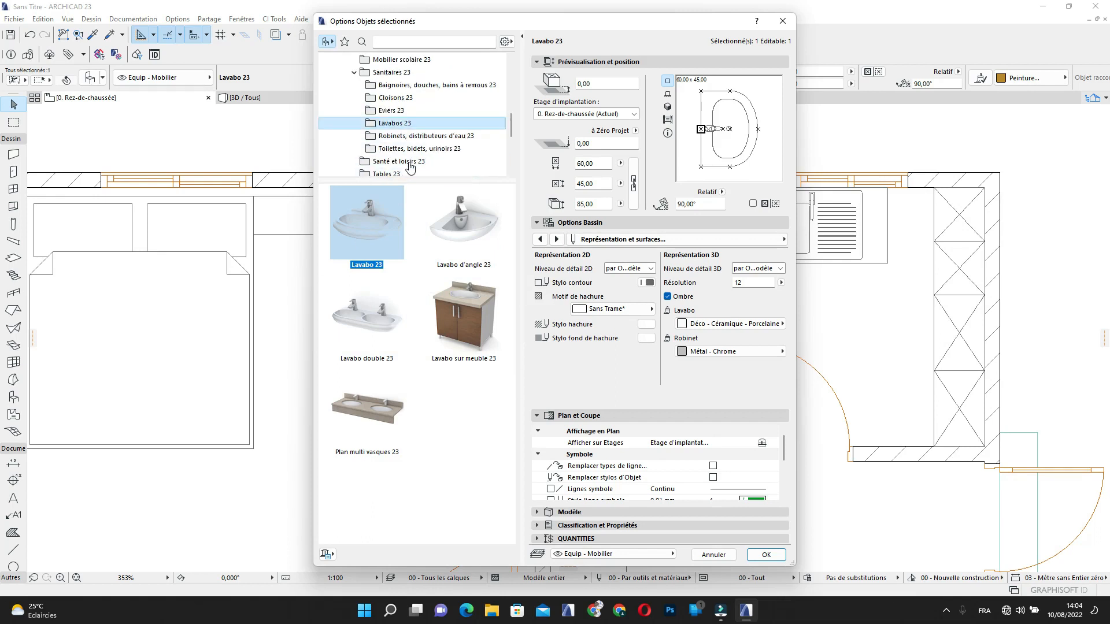
left_click(419, 136)
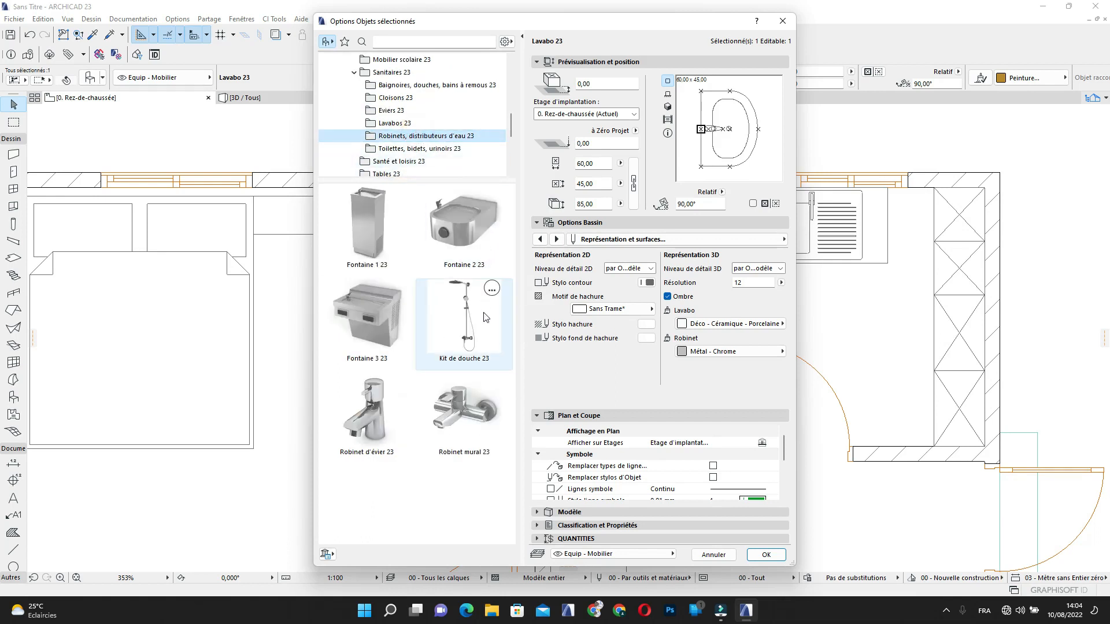
left_click(403, 150)
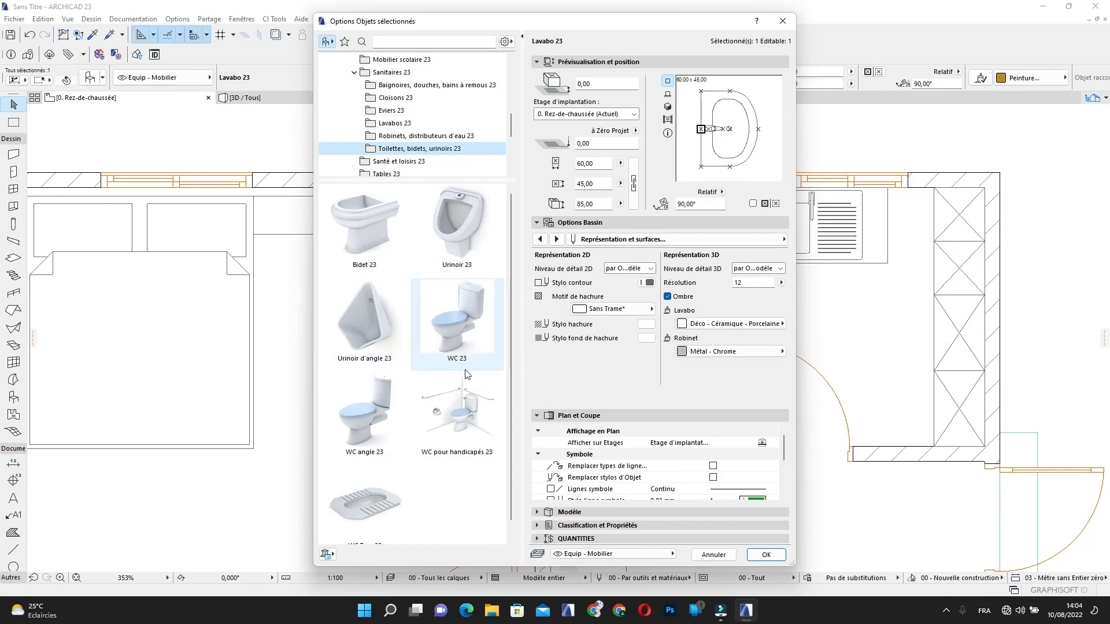
left_click(452, 320)
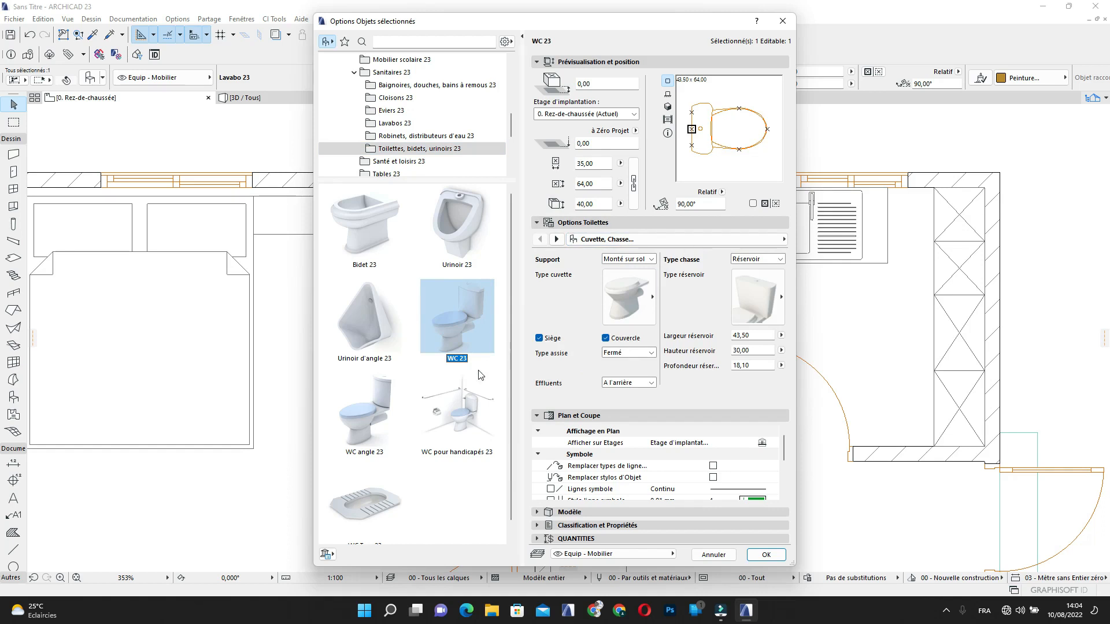
left_click(389, 411)
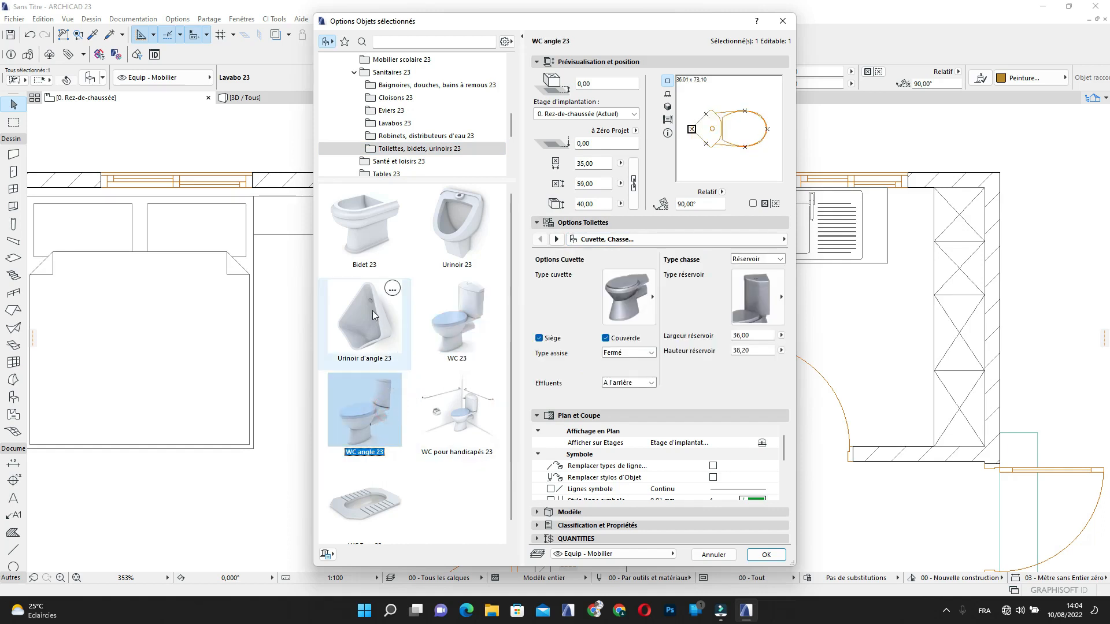
left_click(462, 316)
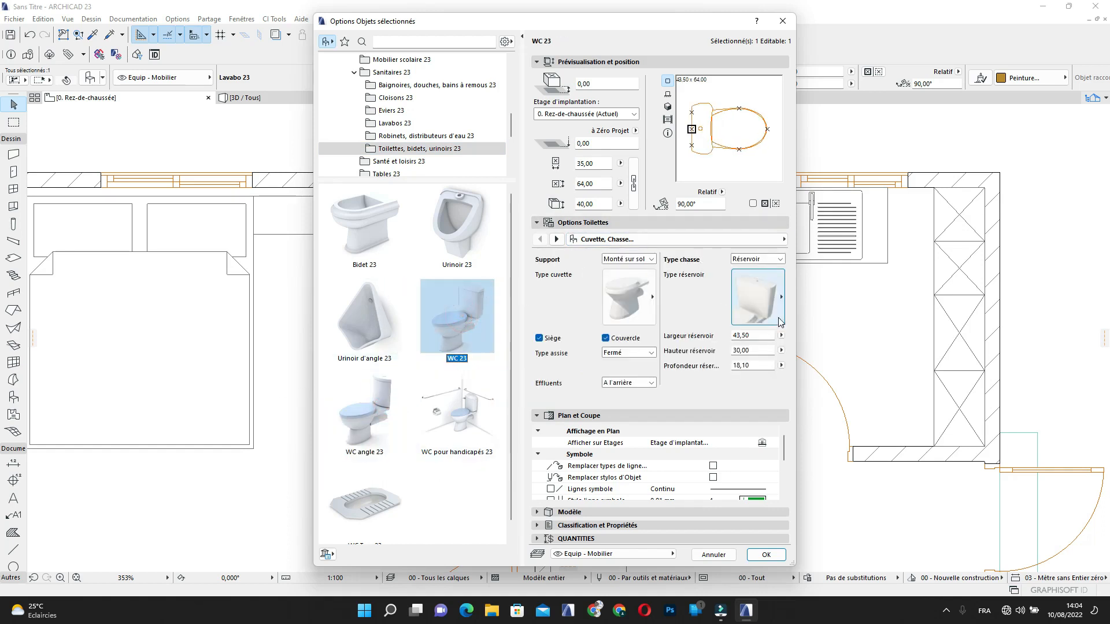
Set the toilet's 2D contour pen (Stylo contour) to the grey 0.15 mm pen in its representation and surface options
left_click(744, 239)
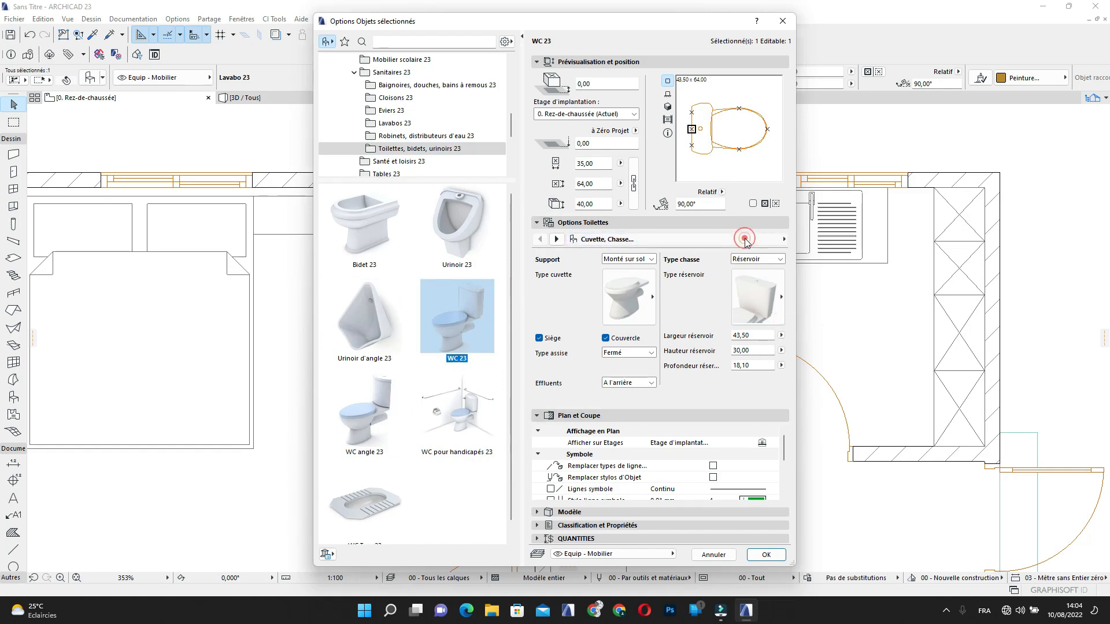
left_click(844, 255)
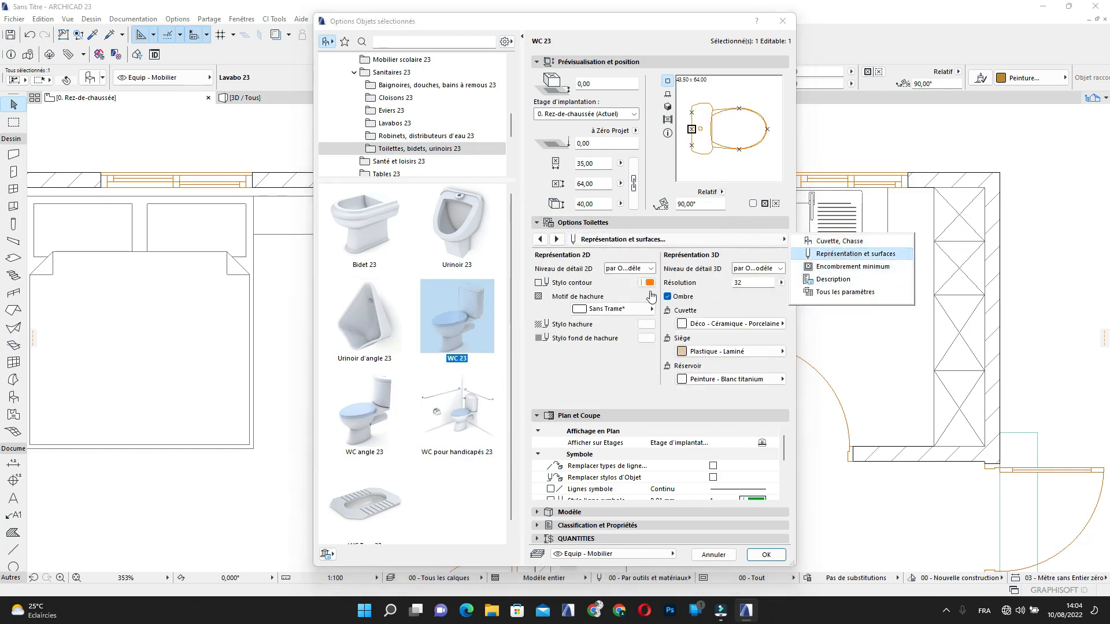
left_click(649, 282)
left_click(660, 316)
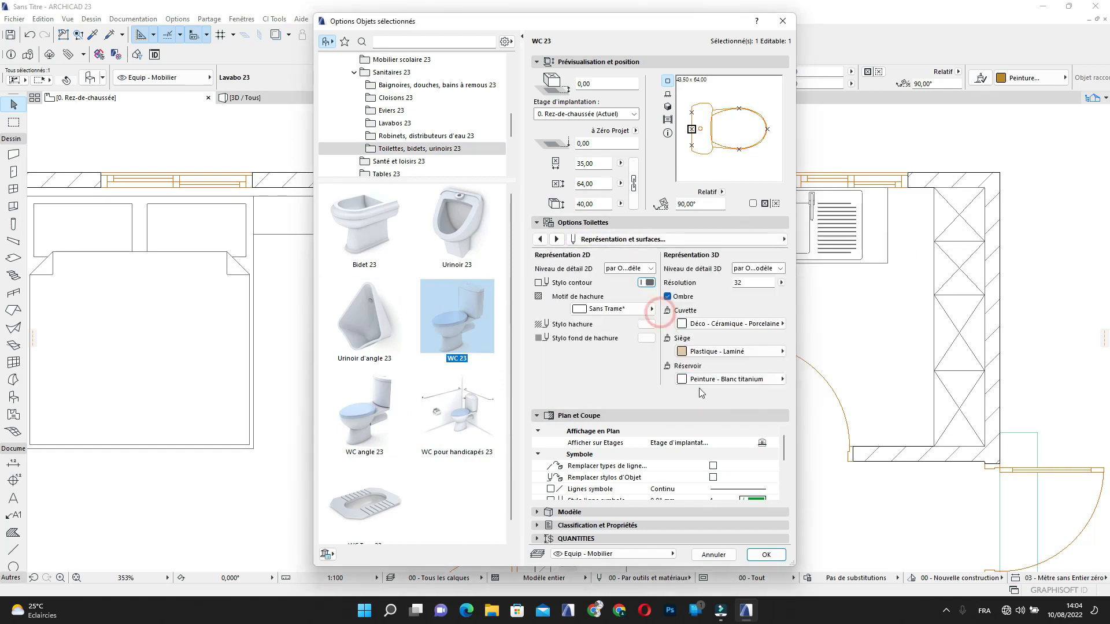
Apply the toilet's settings and rotate it -90° about the midpoint of its back edge, with its back facing the window wall
left_click(766, 555)
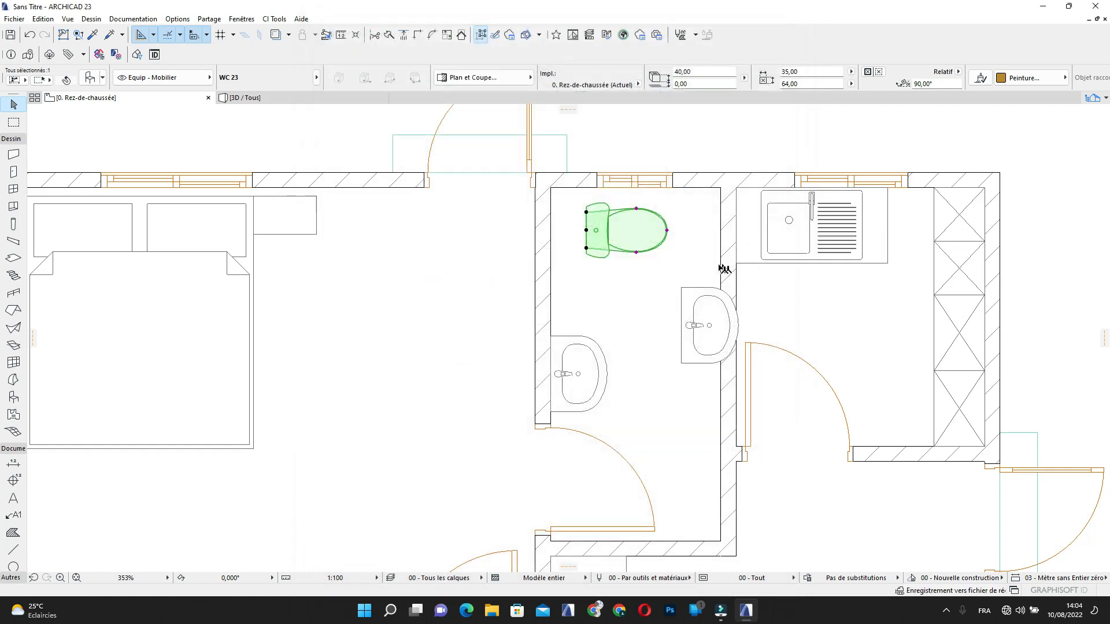
scroll(601, 223, "up", 4)
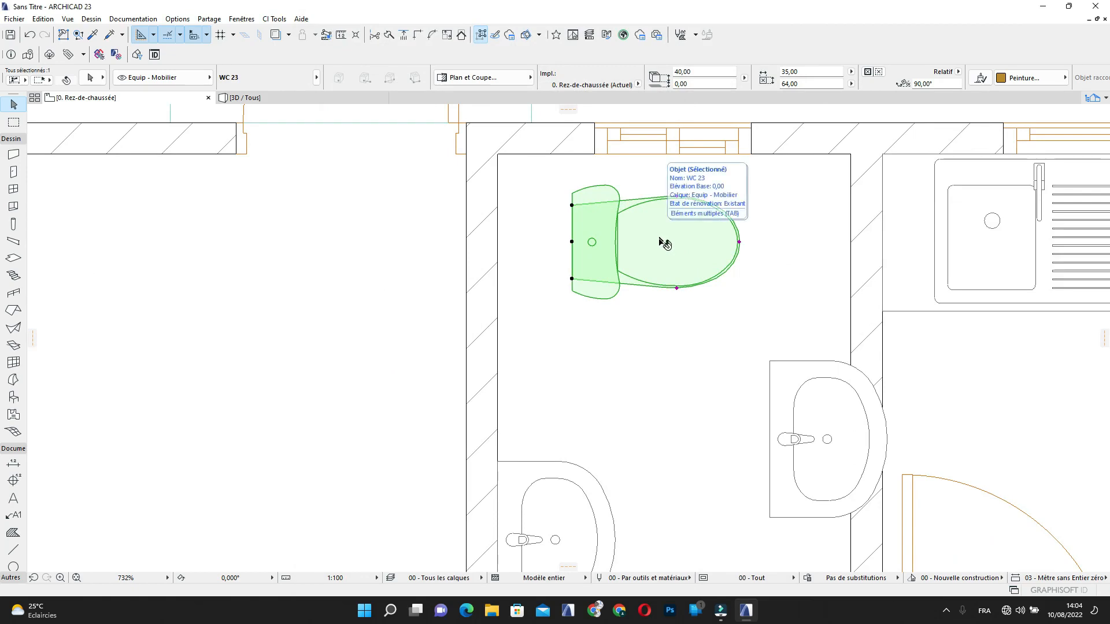
scroll(601, 267, "down", 3)
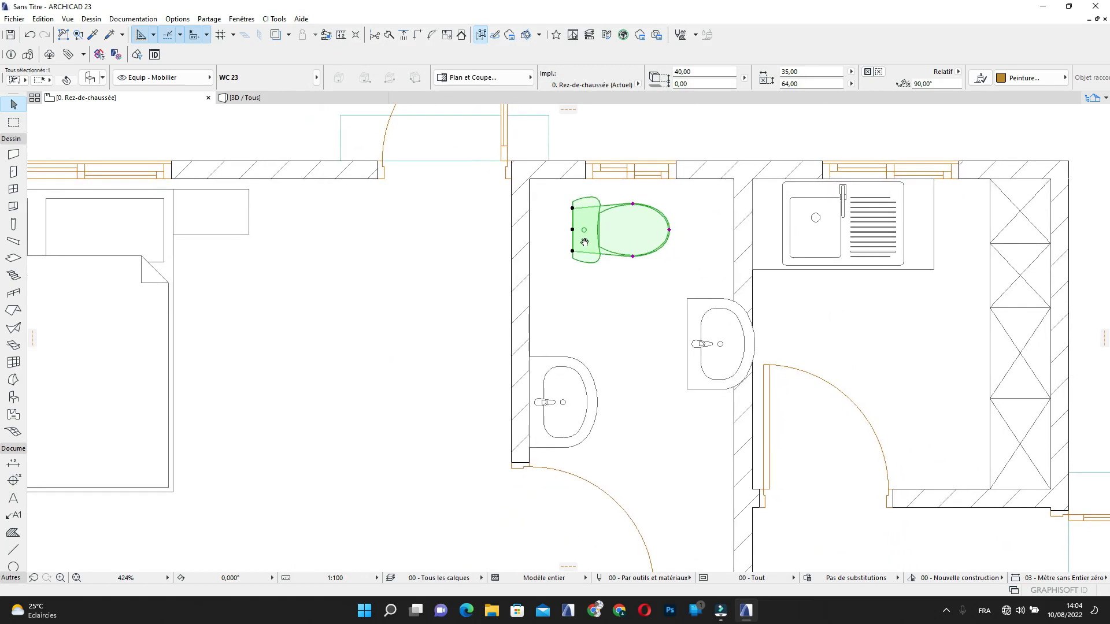
key("ctrl+e")
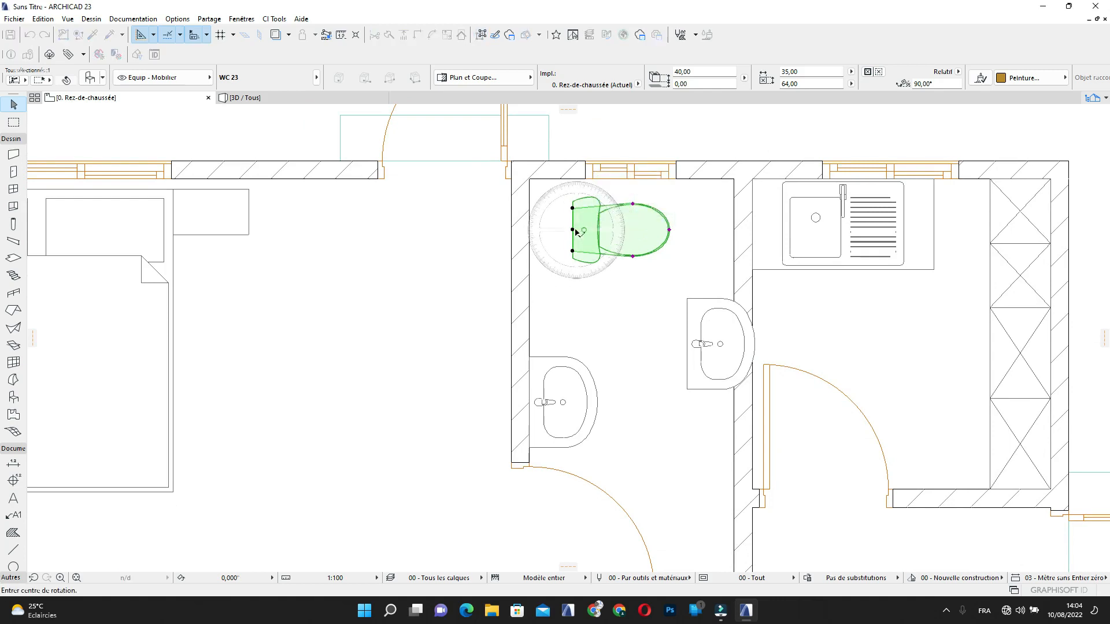
left_click(574, 230)
left_click(674, 229)
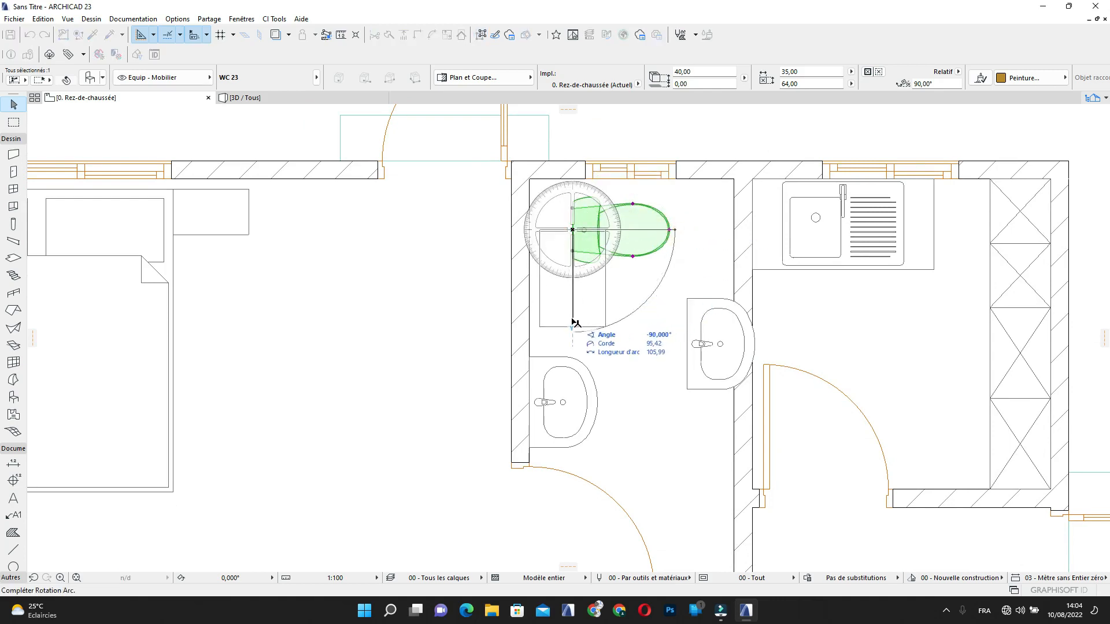
left_click(572, 318)
Move the toilet's back edge against the bathroom's window wall and shift it slightly along the wall toward the bedroom-side corner
scroll(582, 214, "up", 1)
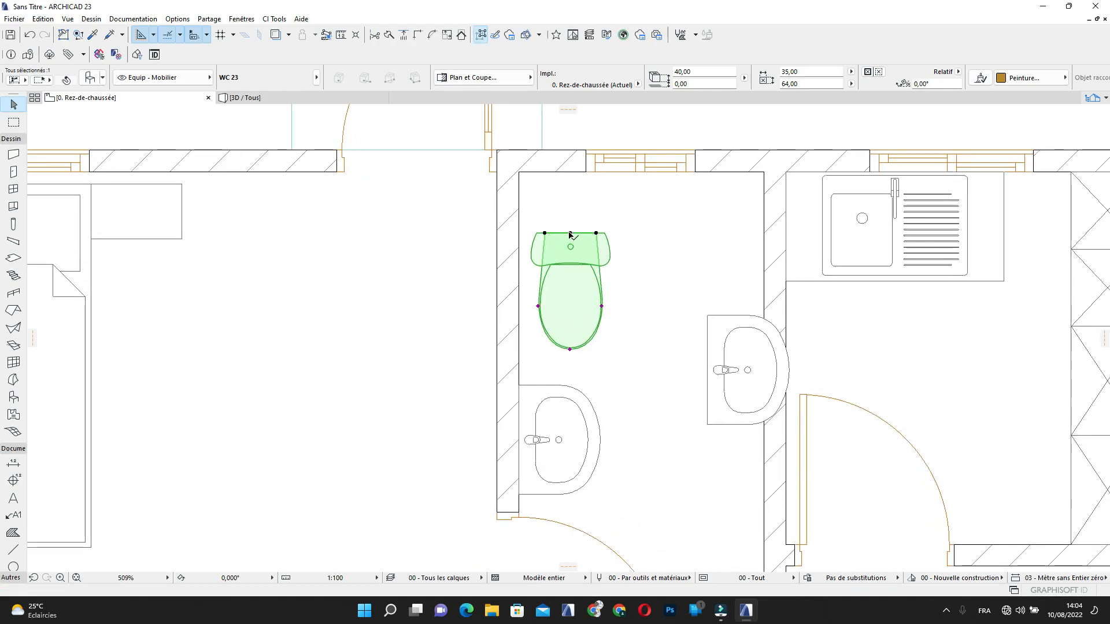
left_click(569, 234)
left_click(570, 173)
scroll(570, 175, "up", 1)
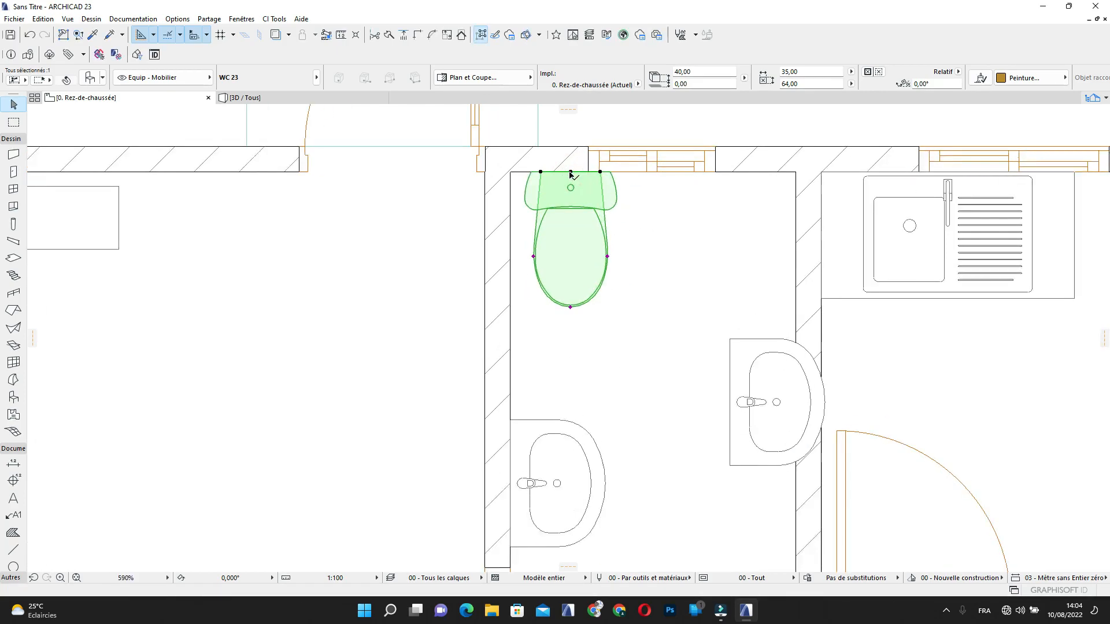
scroll(570, 174, "up", 3)
left_click(539, 221)
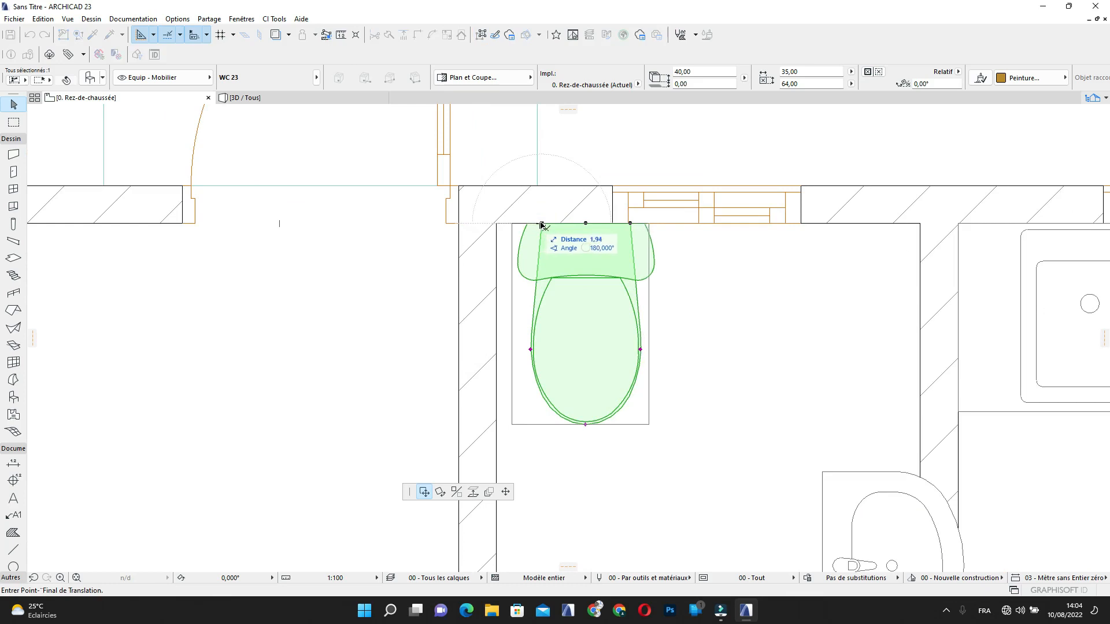
left_click(542, 223)
scroll(699, 264, "down", 3)
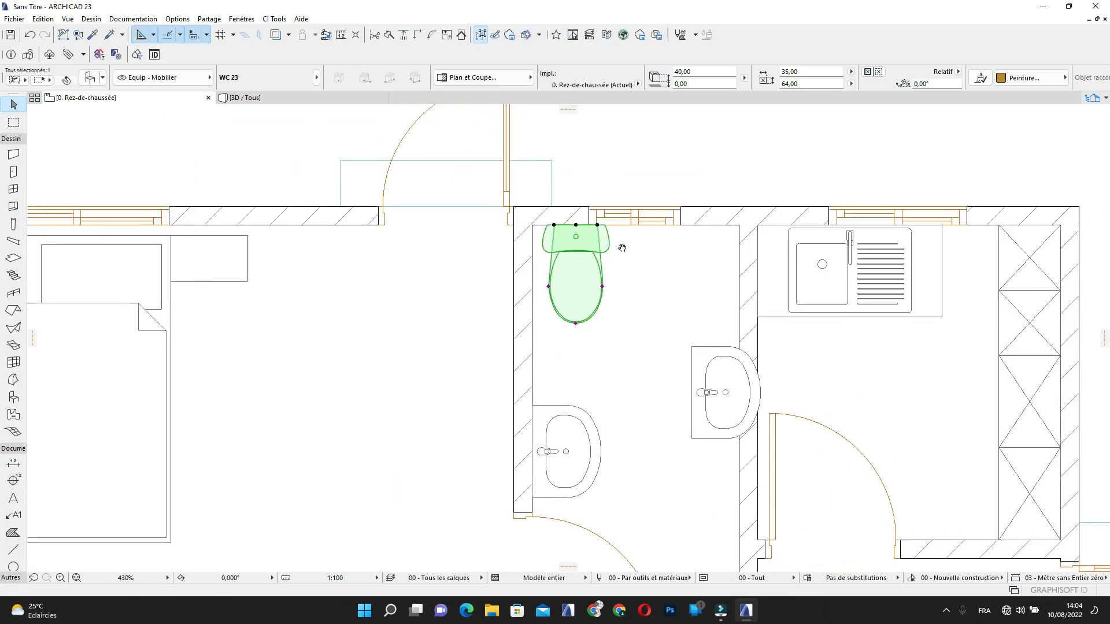
Replace the spare washbasin copy near the kitchen-side wall with Kit de douche 23 from Robinets, distributeurs d'eau 23, using Style 2
left_click(692, 393)
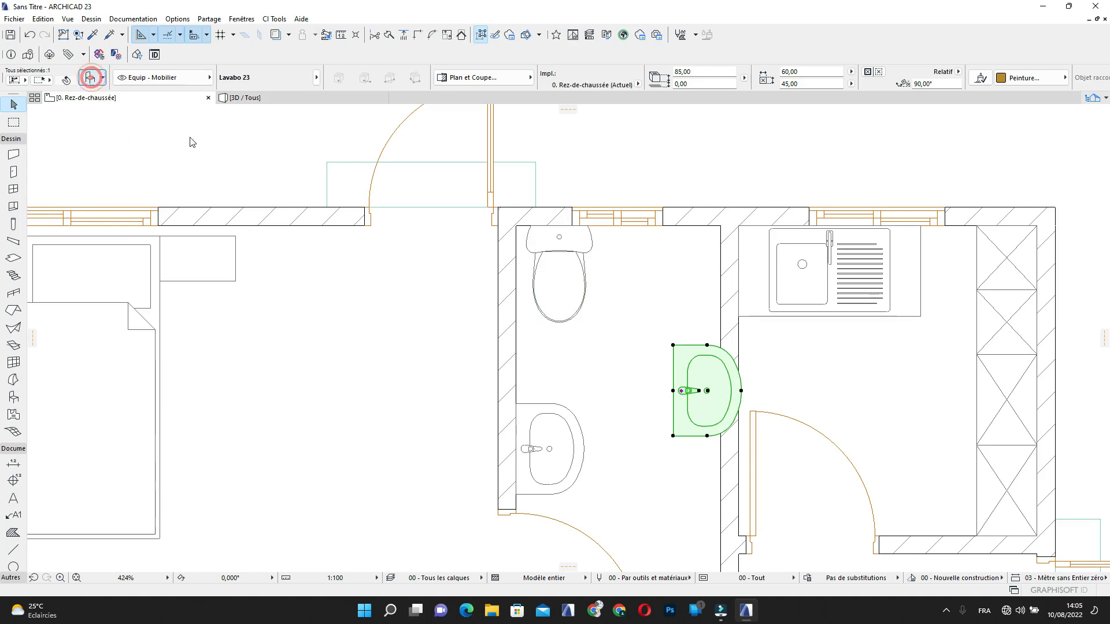
key("ctrl+t")
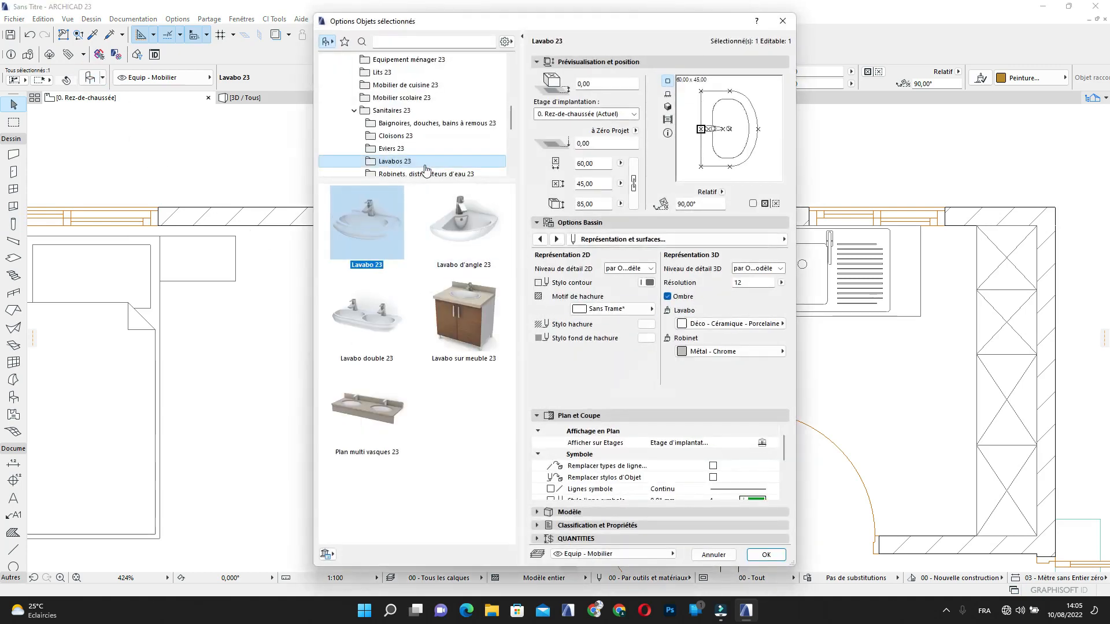
left_click(399, 149)
scroll(414, 164, "down", 1)
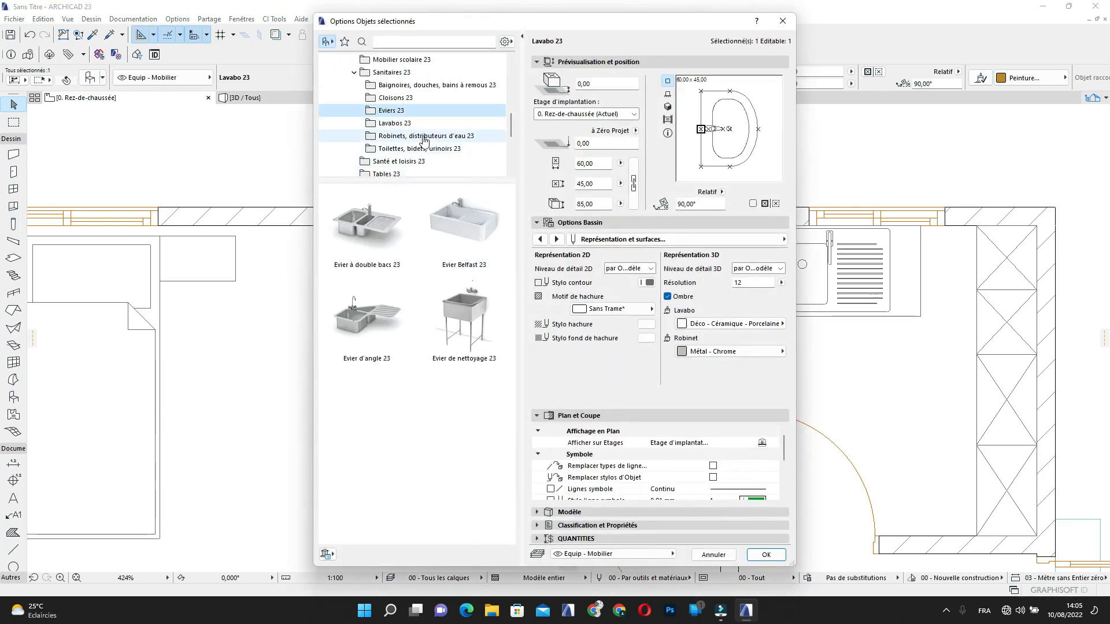
left_click(422, 136)
left_click(471, 301)
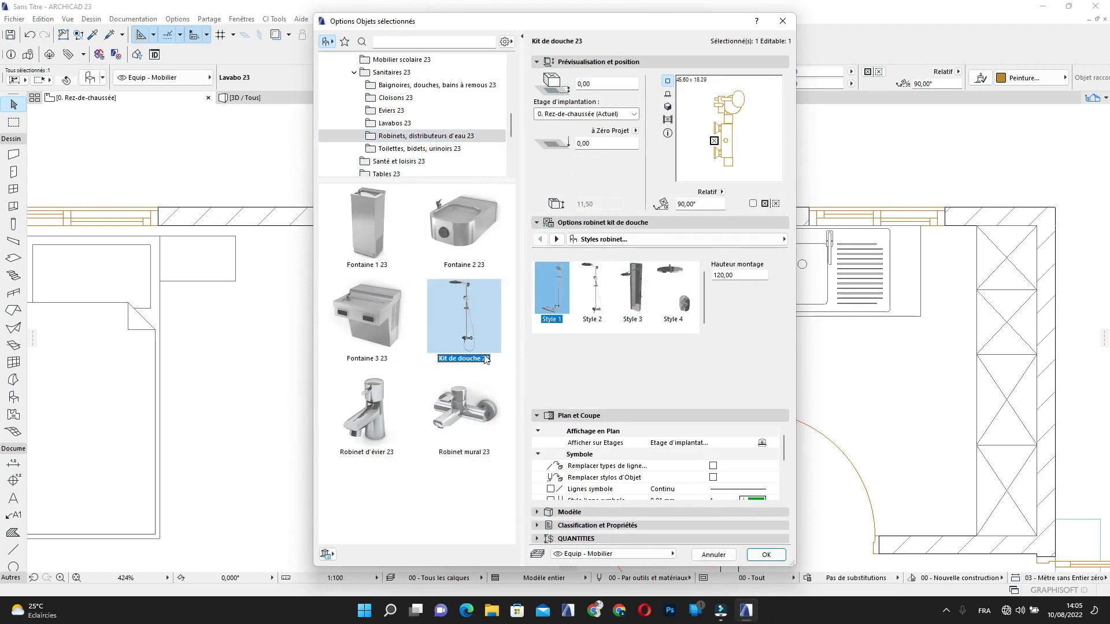
left_click(595, 289)
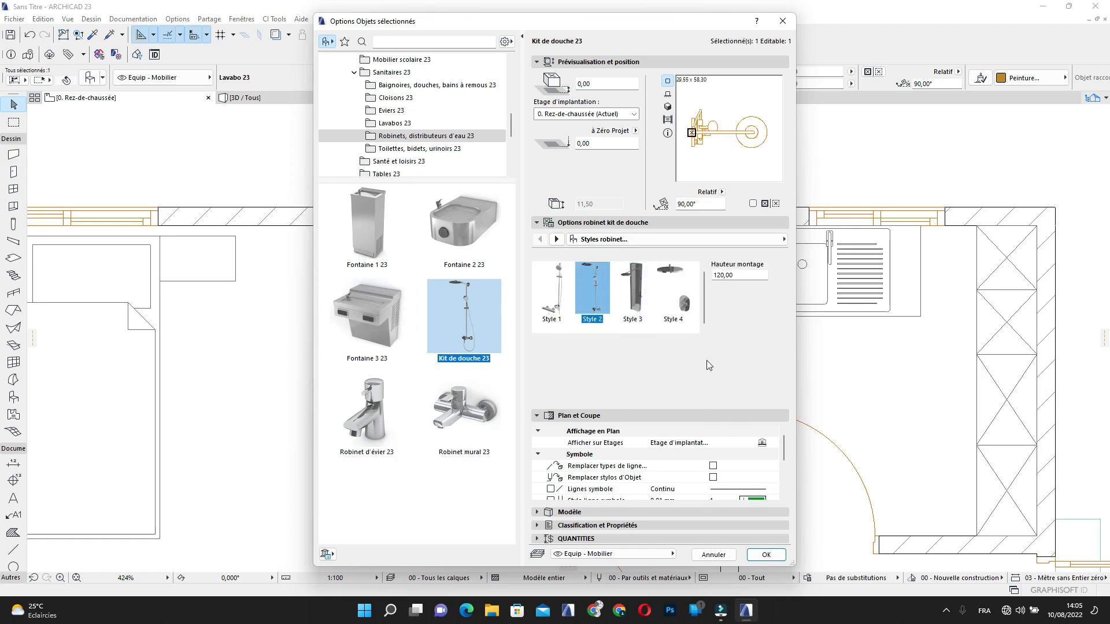
Set the shower kit's 2D contour pen (Stylo contour) to grey in its representation and surface options and apply the settings
left_click(749, 239)
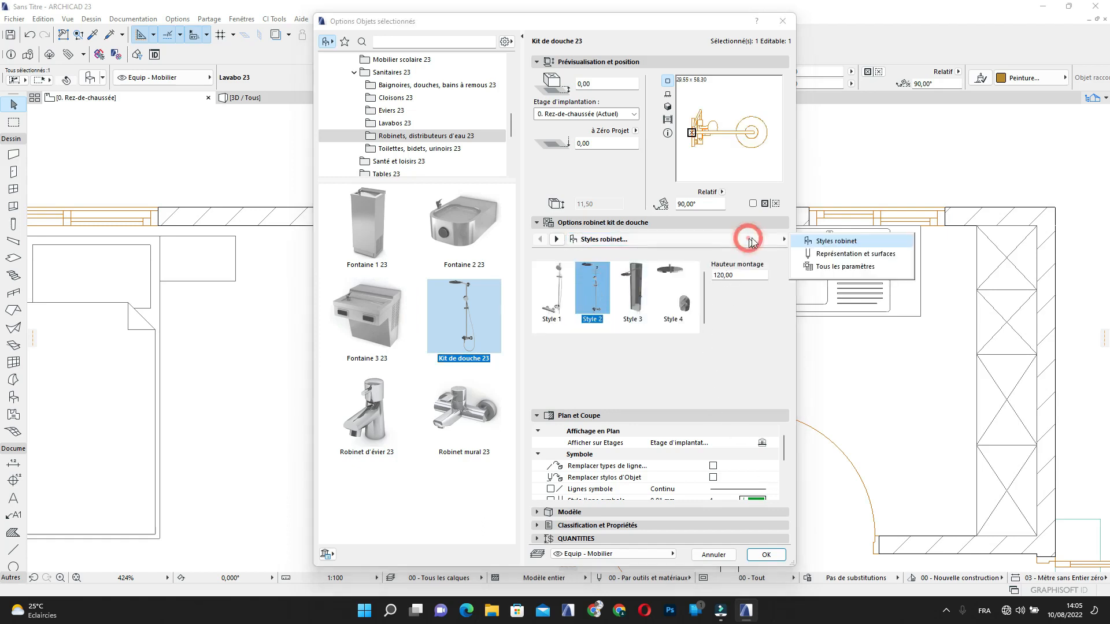
left_click(830, 255)
left_click(659, 279)
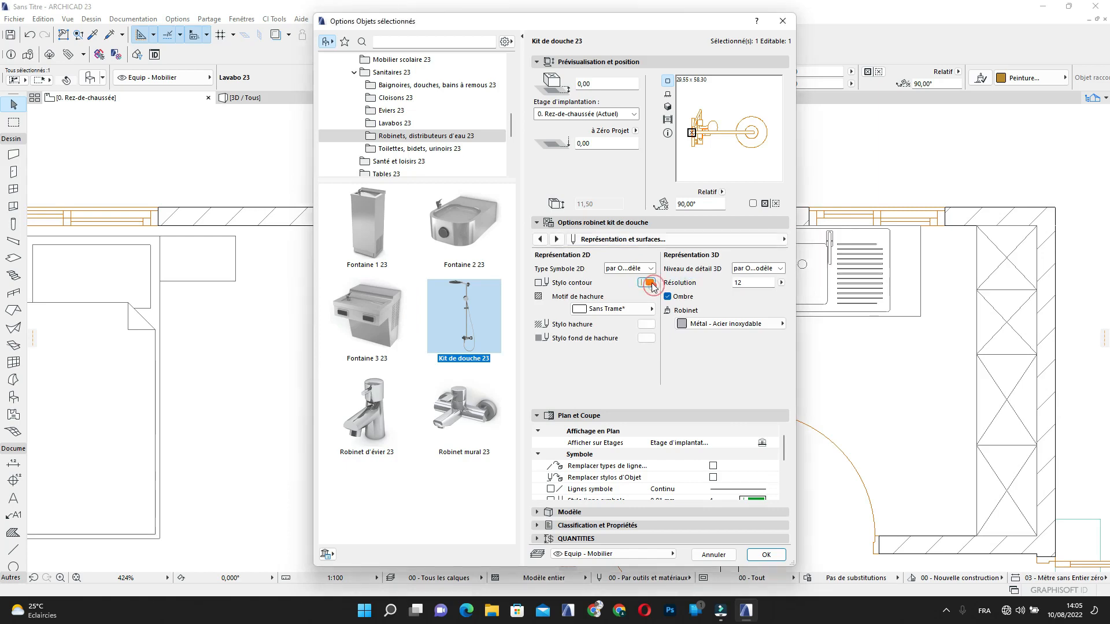
left_click(648, 283)
left_click(662, 310)
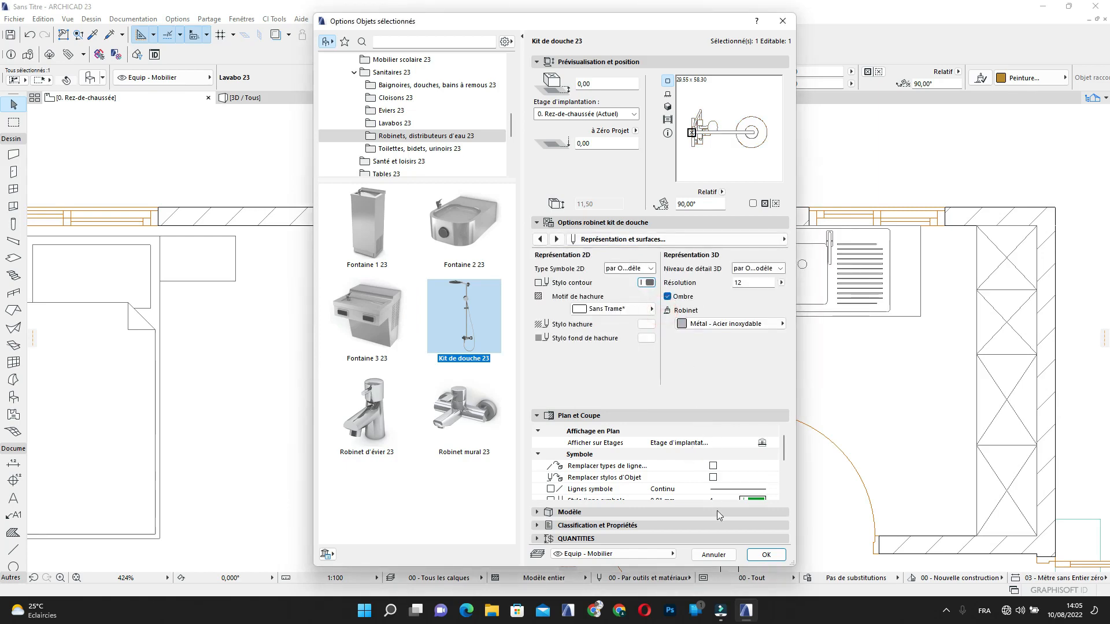
left_click(767, 555)
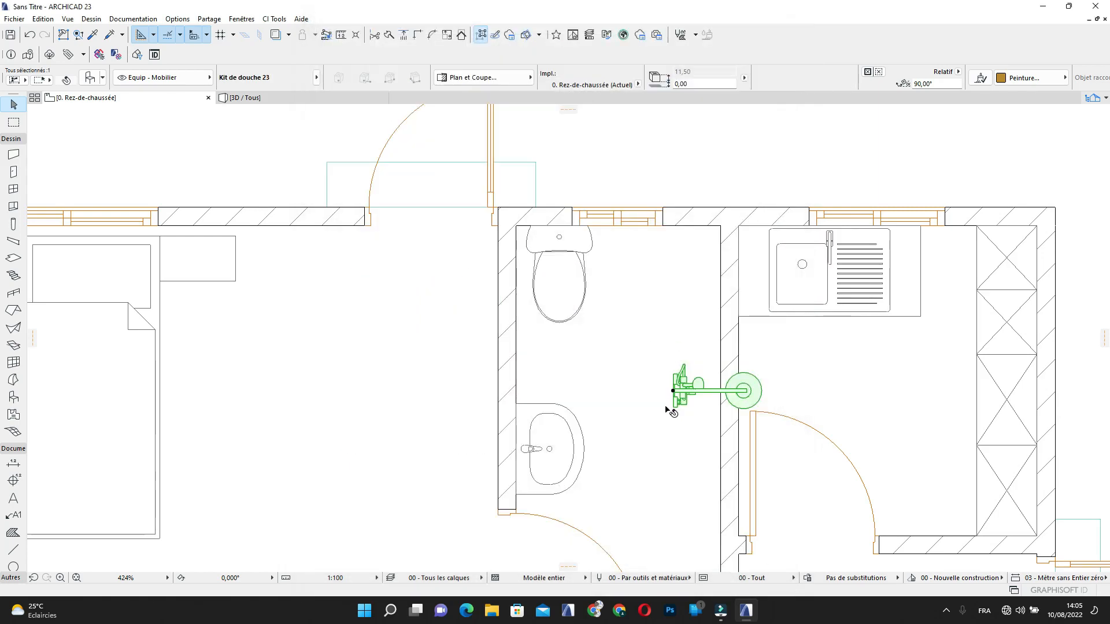
Rotate the shower kit 180° about its wall mounting point so it faces the bedroom-side wall
key("ctrl+e")
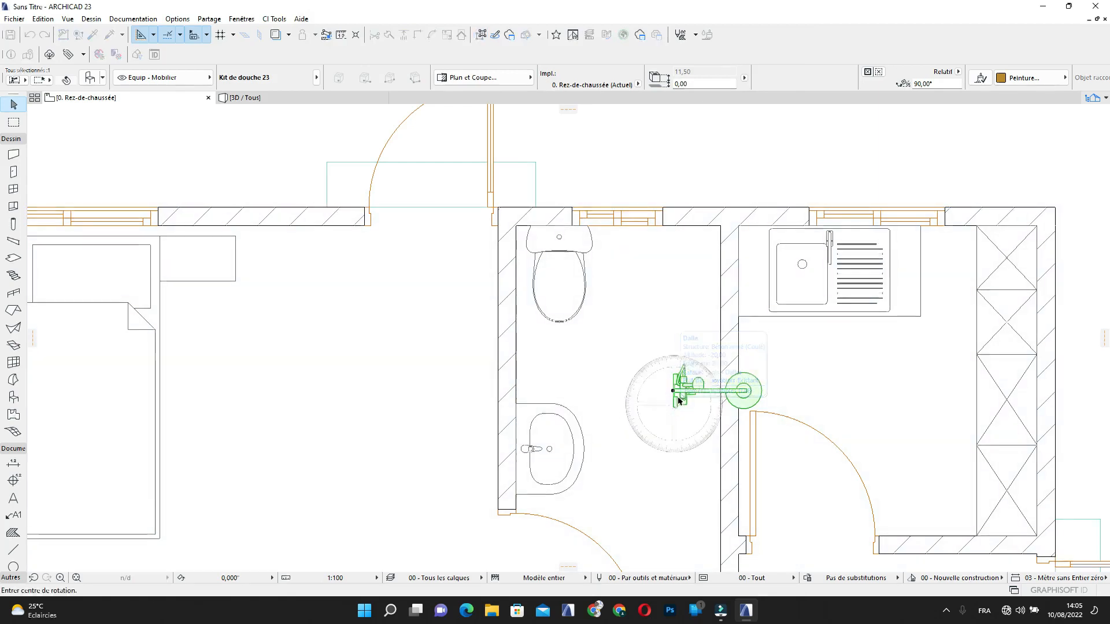
left_click(673, 392)
left_click(744, 391)
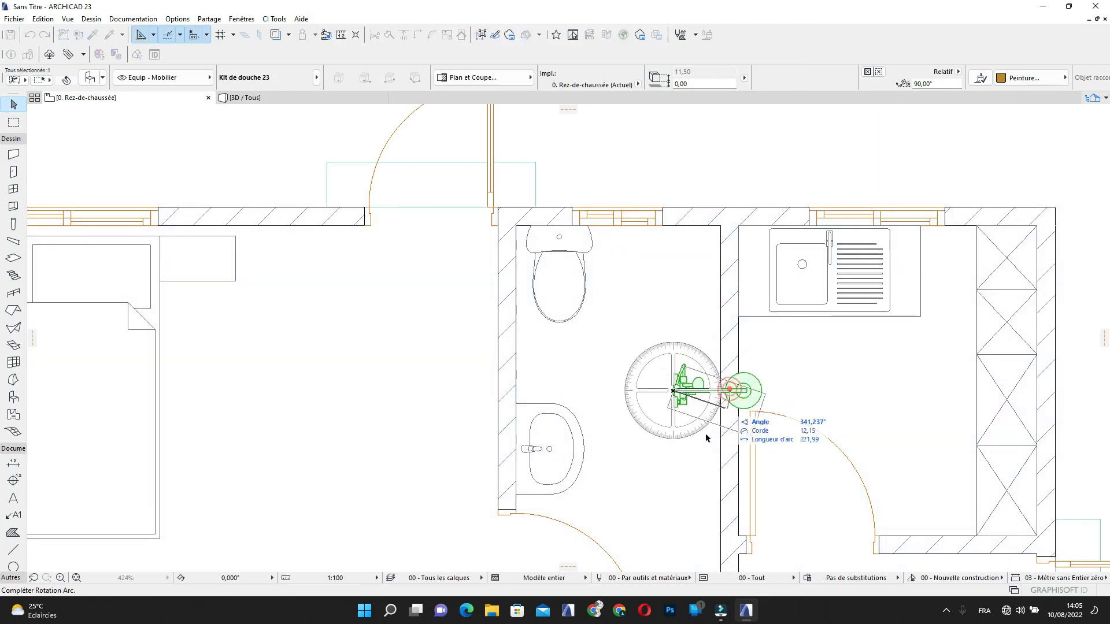
left_click(613, 396)
Move the shower kit by its mounting point onto the inner face of the bathroom's kitchen-side wall
scroll(653, 391, "up", 5)
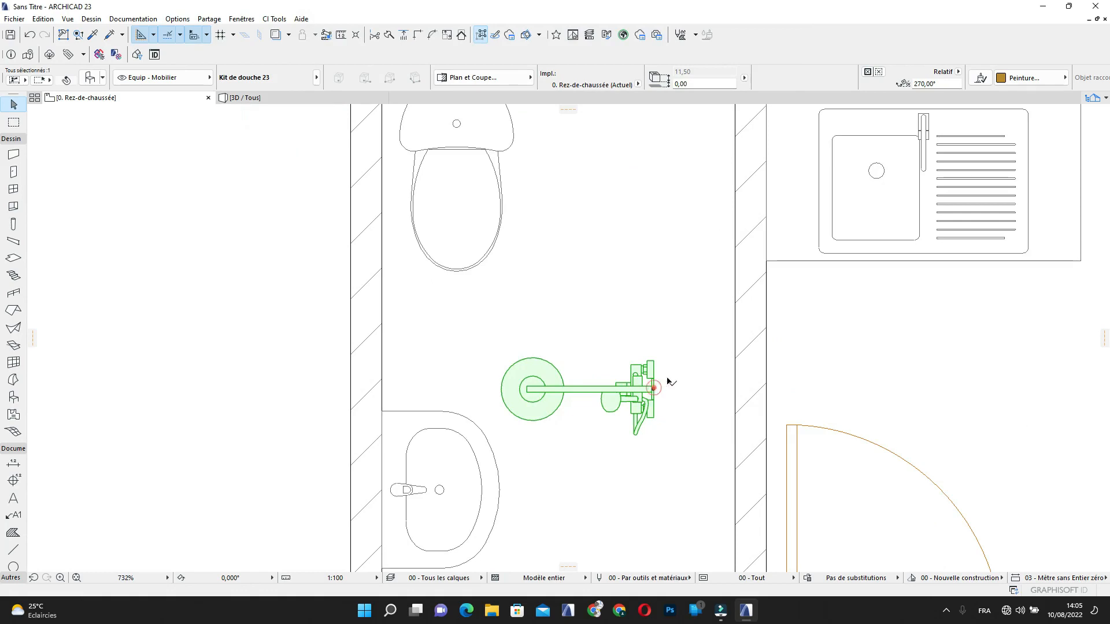
left_click(653, 389)
left_click(734, 317)
scroll(735, 315, "down", 3)
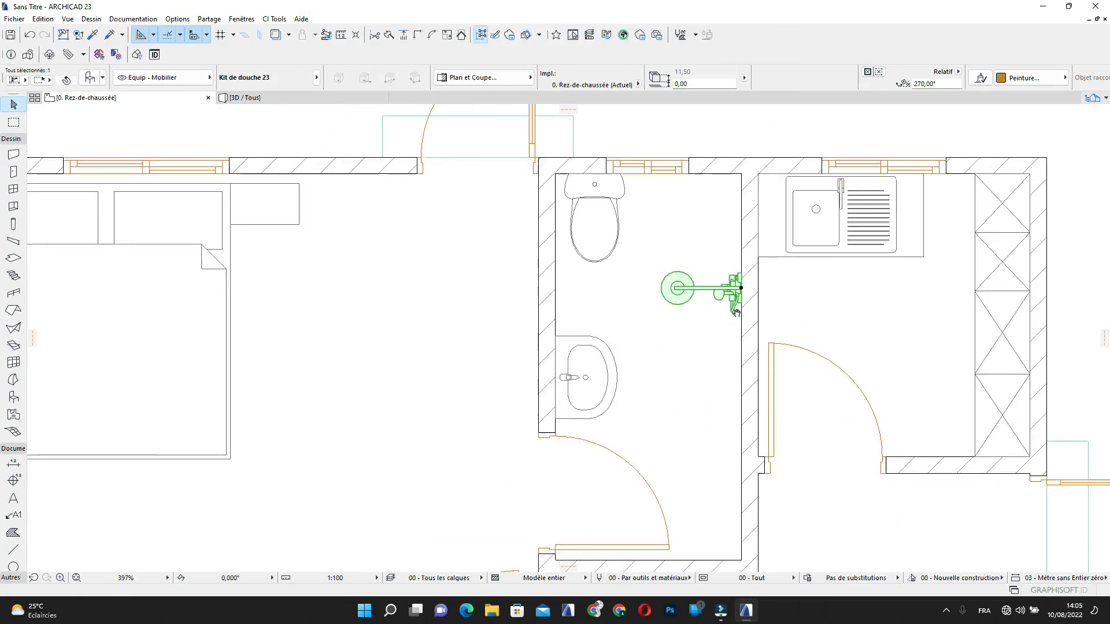
Copy the toilet, washbasin and shower kit together into the small second bathroom between the two lower bedrooms
scroll(736, 313, "down", 2)
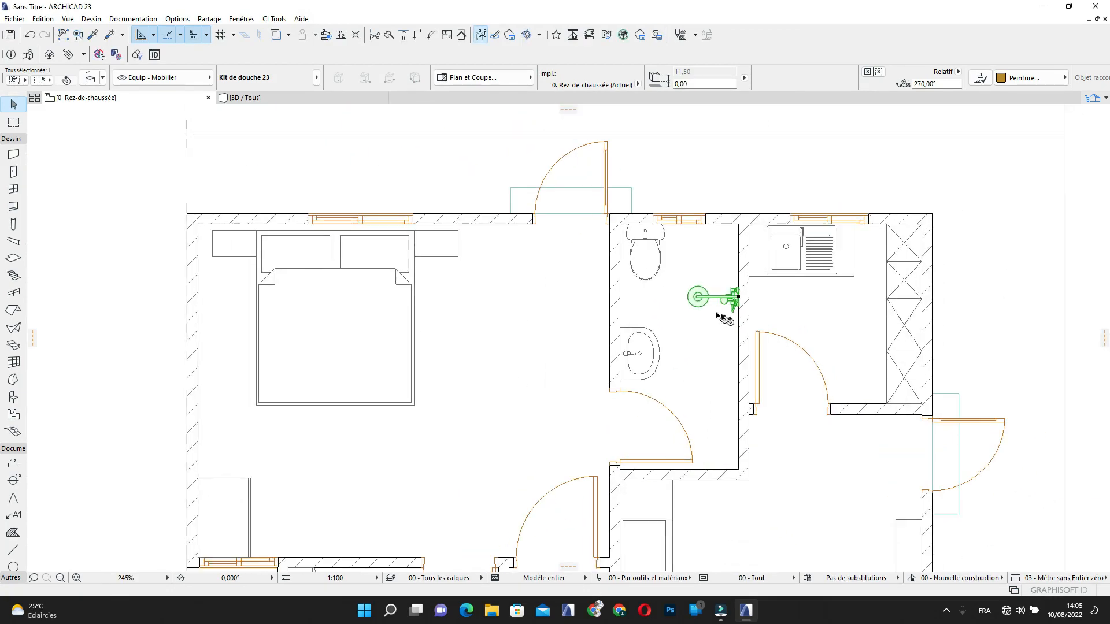
left_click(652, 246)
left_click(639, 355, "shift")
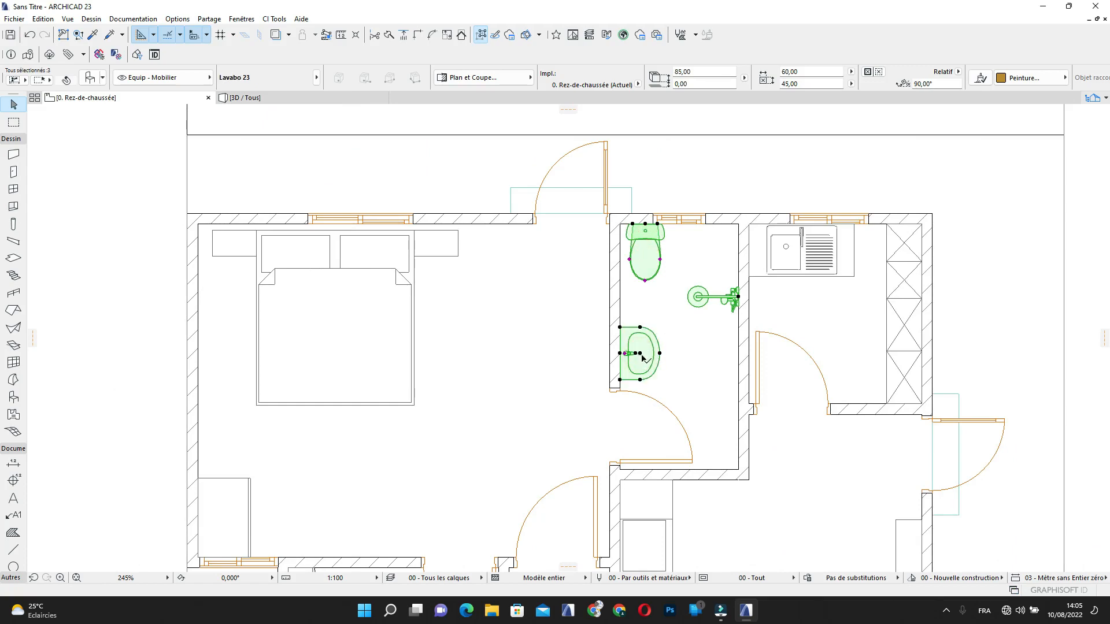
left_click(639, 355)
scroll(587, 433, "down", 5)
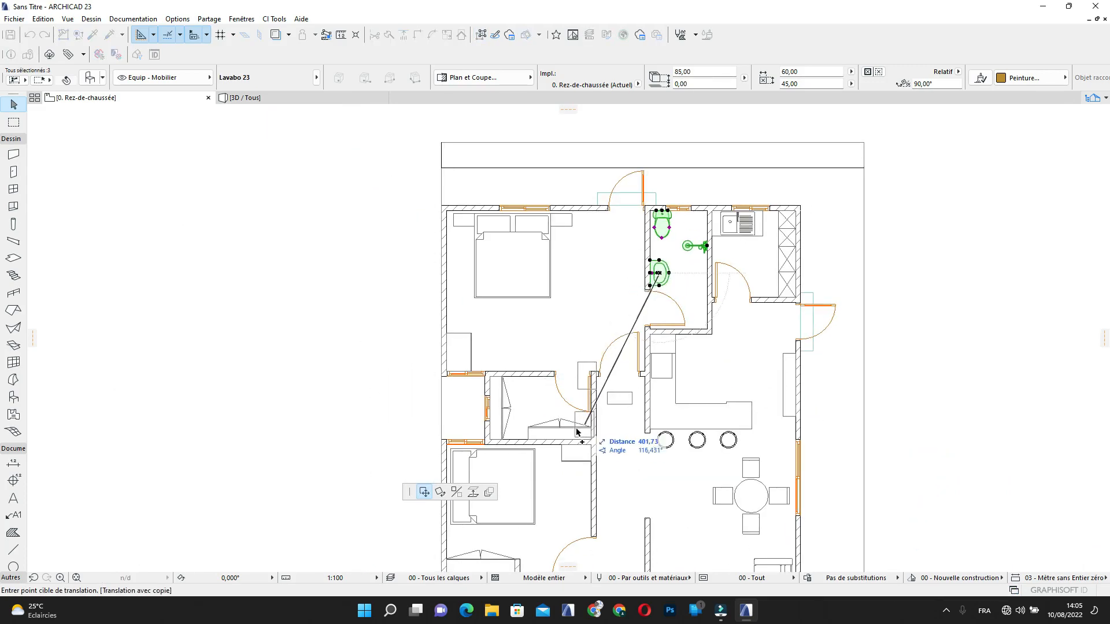
scroll(608, 455, "up", 1)
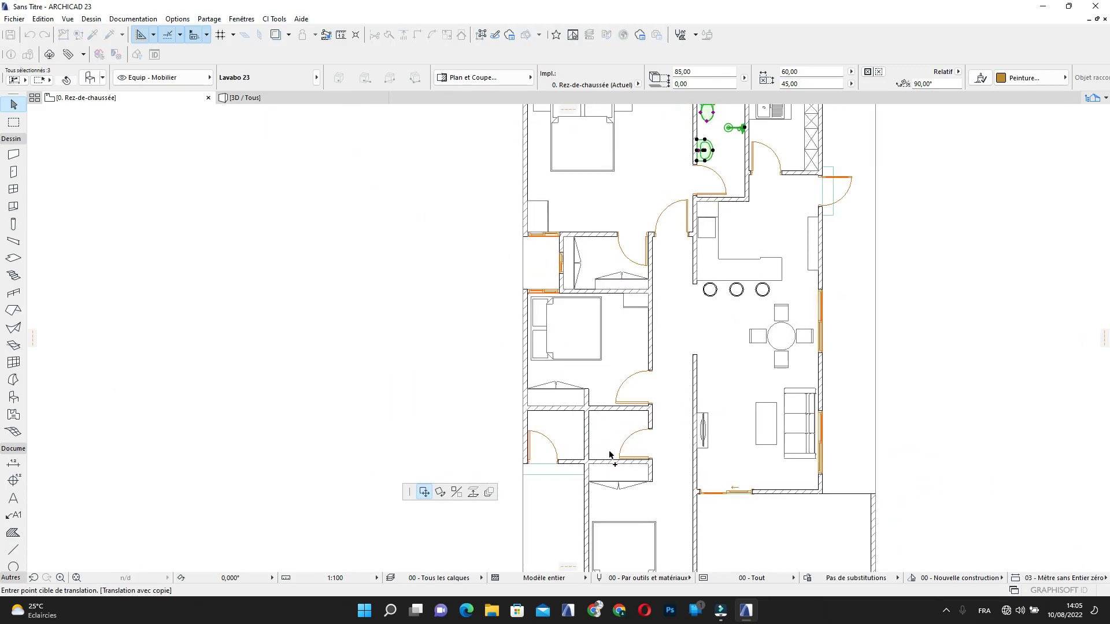
left_click(608, 455)
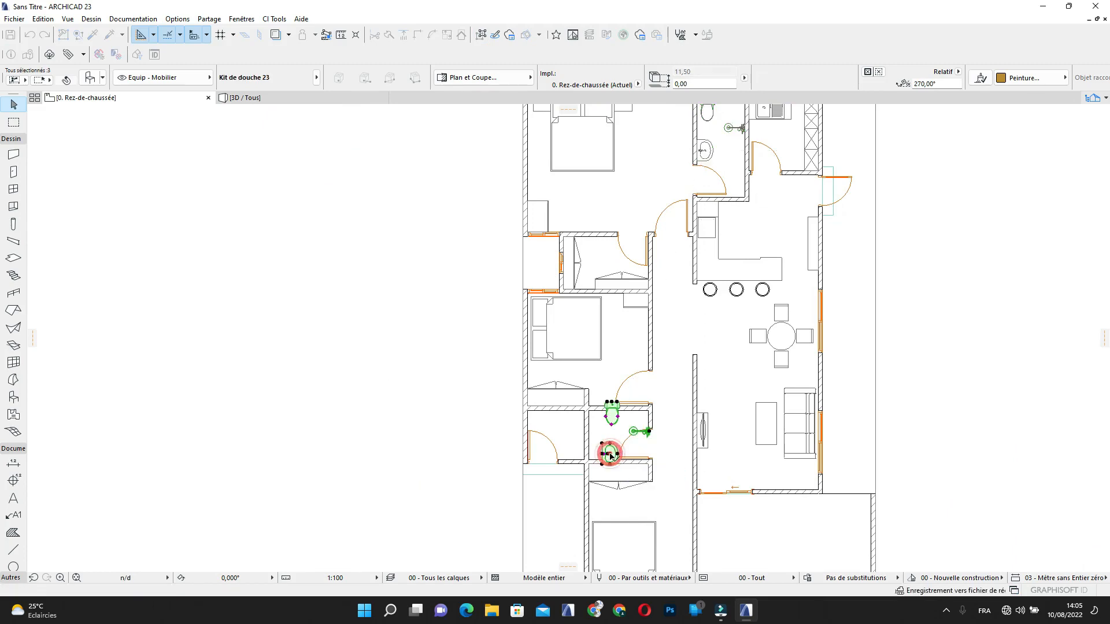
Move the copied shower kit by its mounting point onto the second bathroom's wall opposite the door
scroll(607, 422, "up", 5)
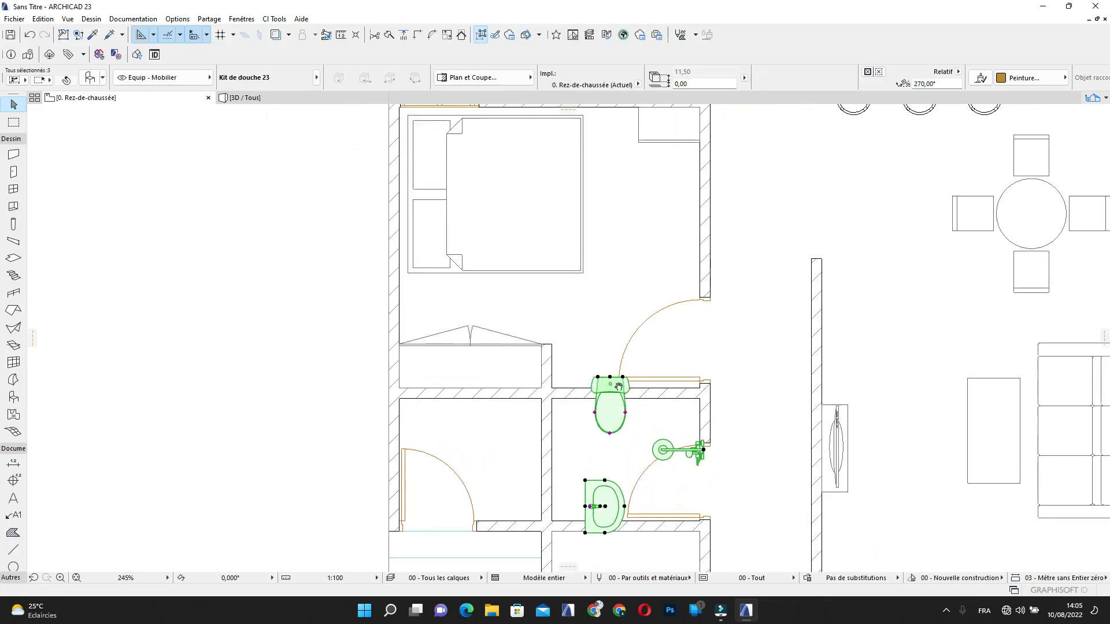
scroll(637, 346, "down", 5)
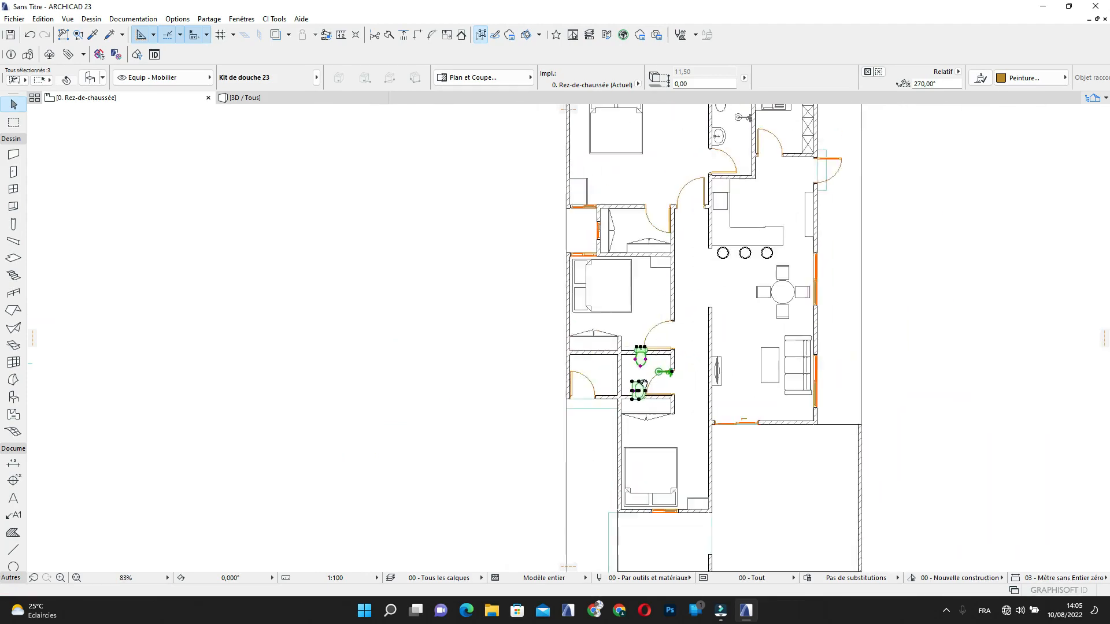
middle_click_drag(619, 423, 626, 307)
scroll(626, 307, "up", 8)
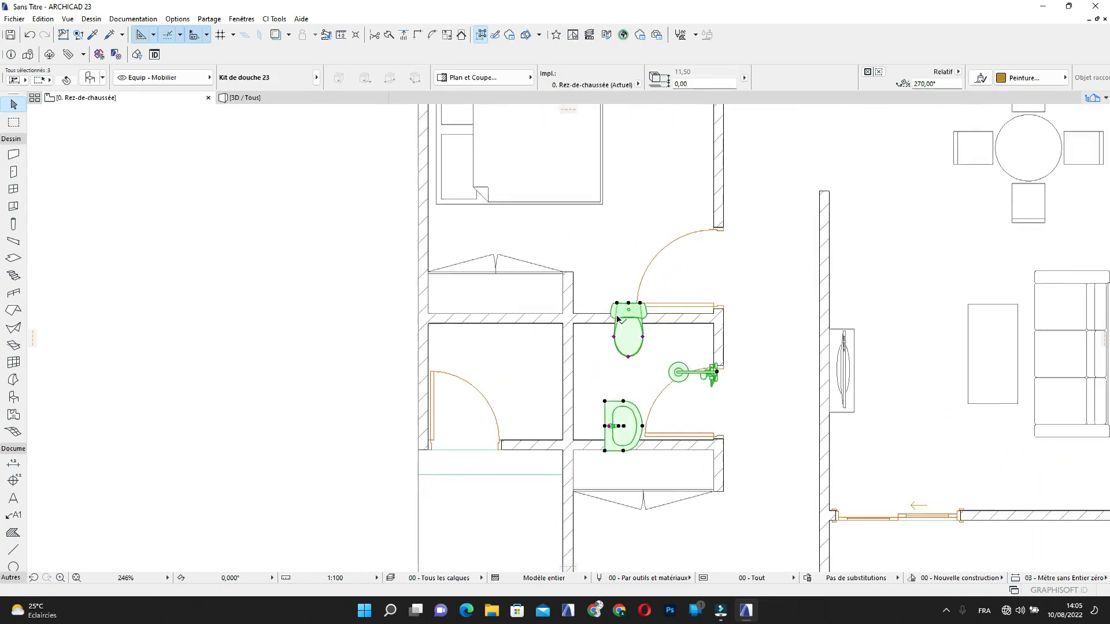
middle_click_drag(642, 375, 661, 383)
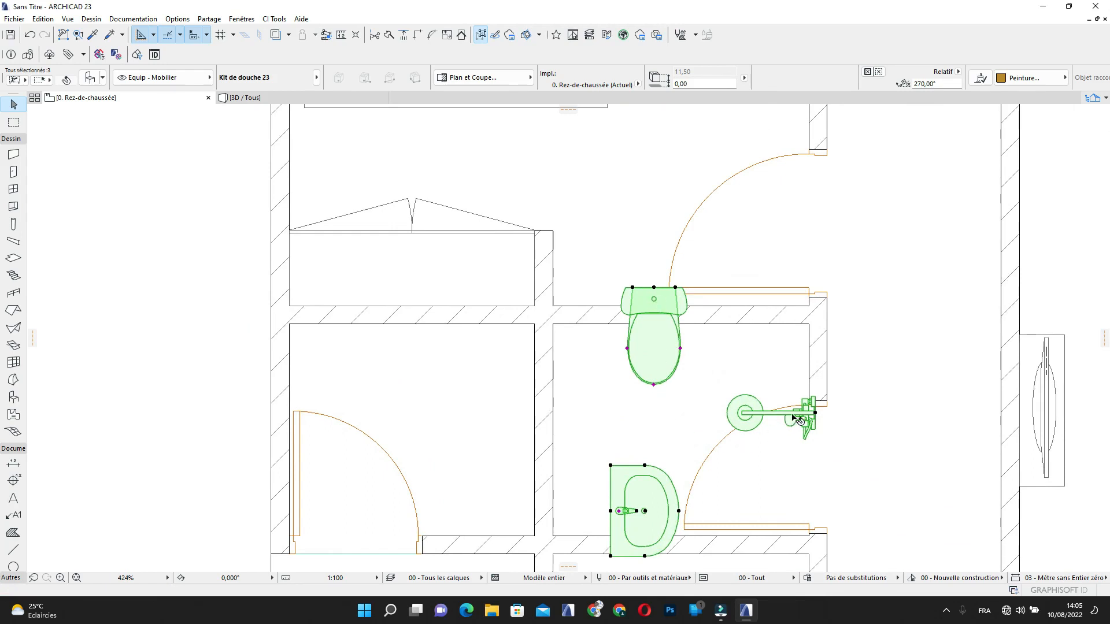
left_click(816, 414)
left_click(815, 413)
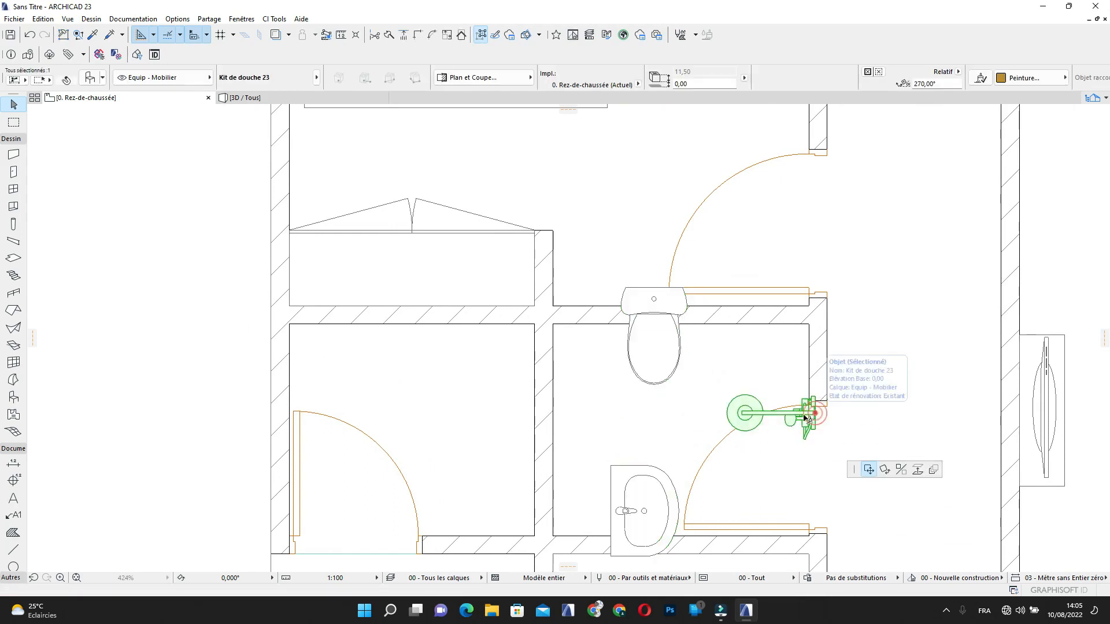
left_click(552, 414)
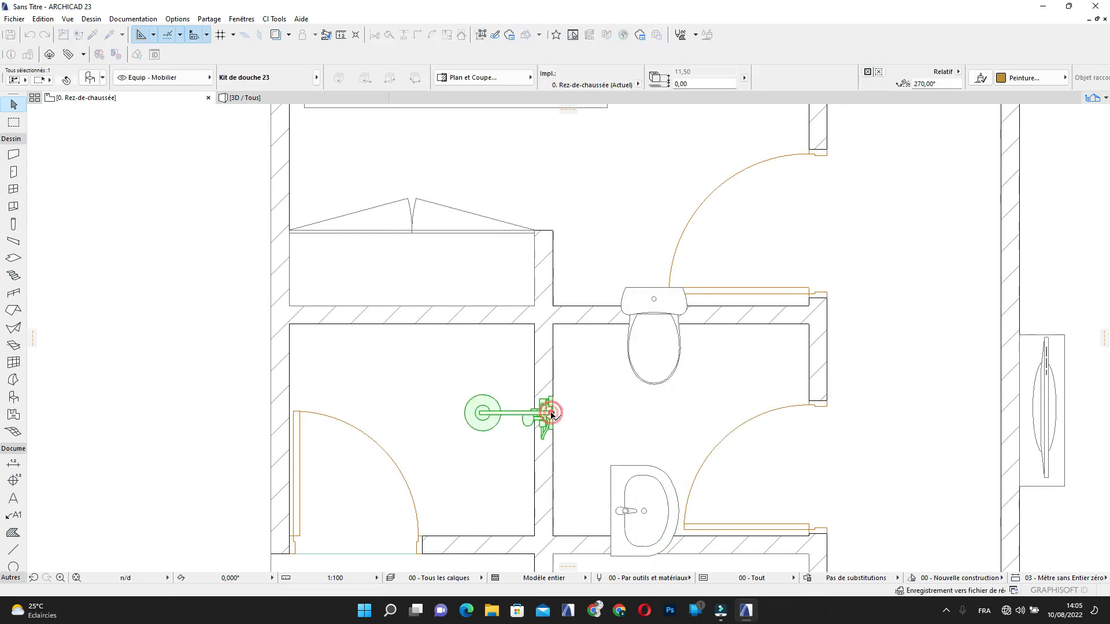
Rotate the copied shower kit 180° about its wall mounting point so it faces into the second bathroom
key("ctrl+e")
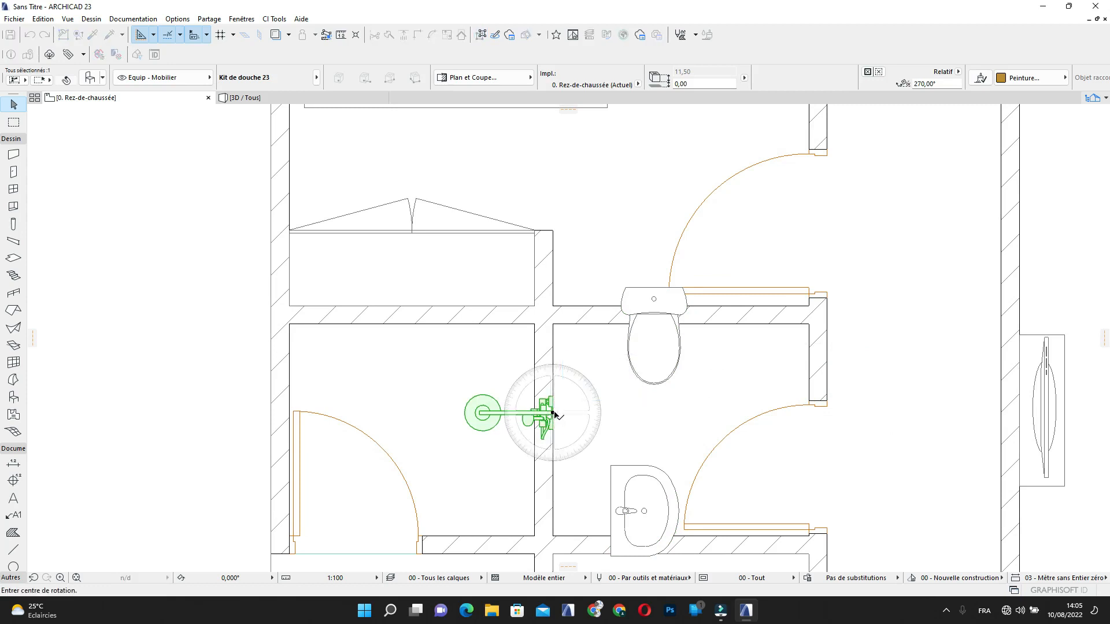
left_click(553, 414)
left_click(552, 439)
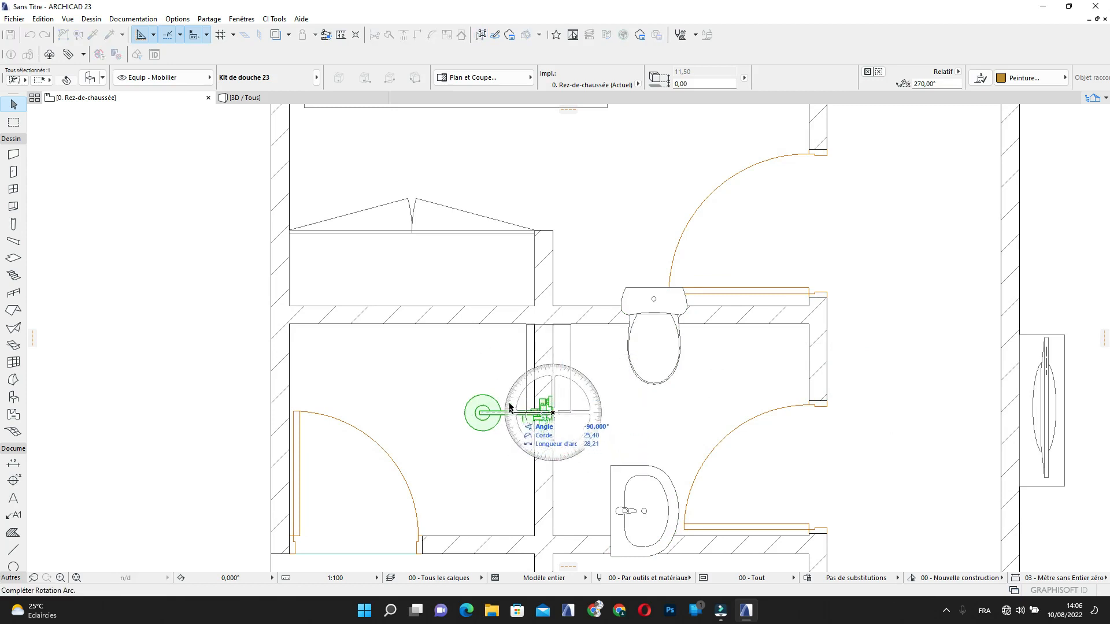
left_click(553, 374)
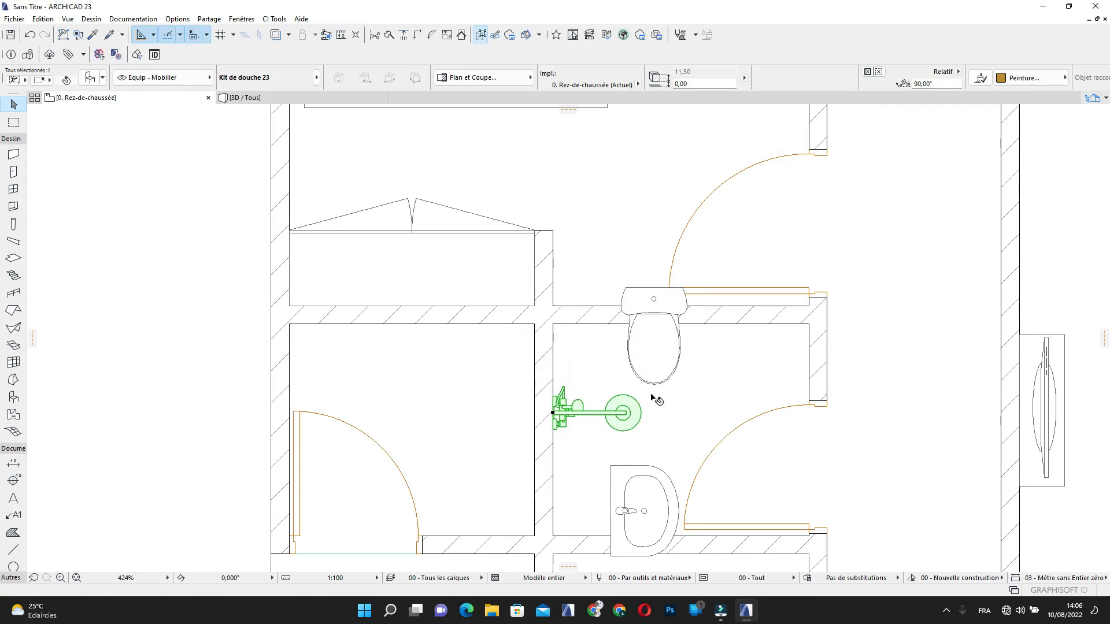
middle_click_drag(649, 393, 644, 346)
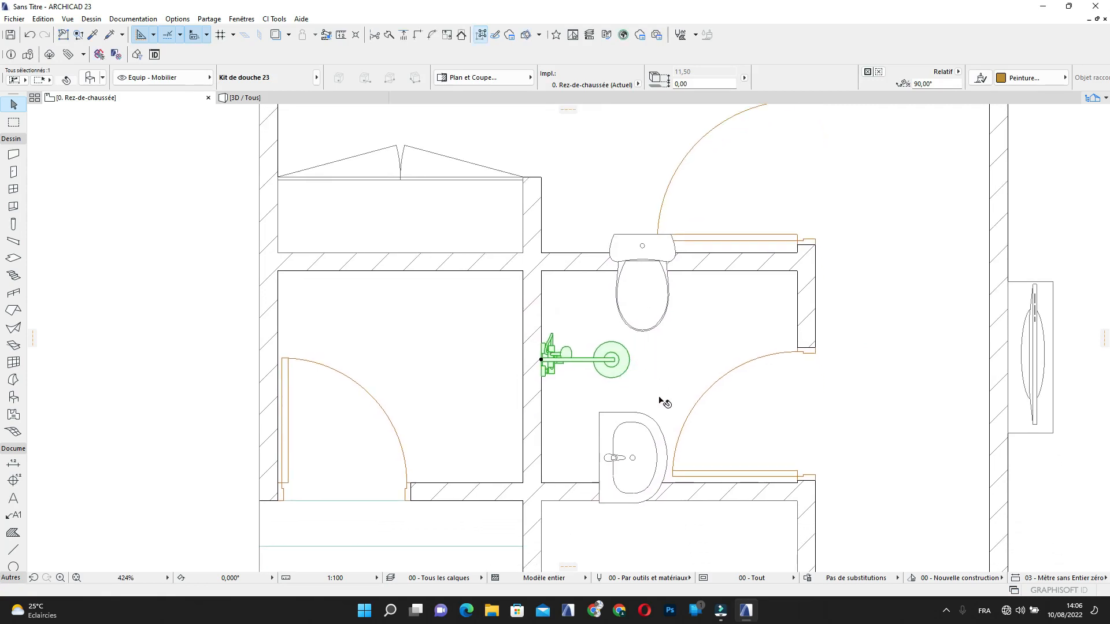
Move the washbasin by the middle of its back edge to the inner wall corner on the bathroom's door side
left_click(615, 461)
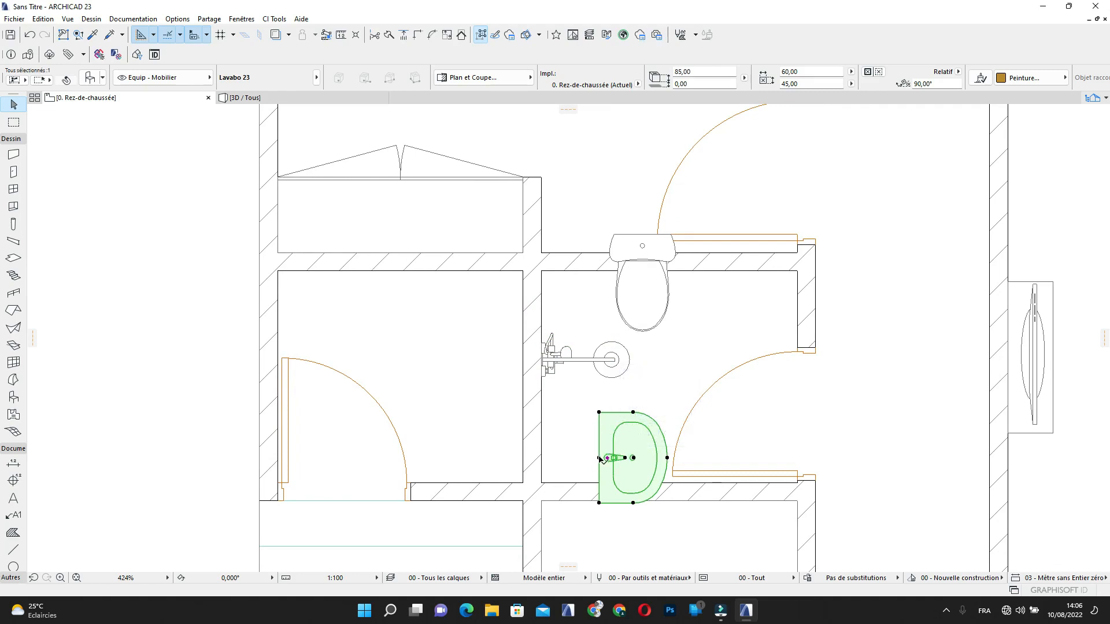
left_click(599, 458)
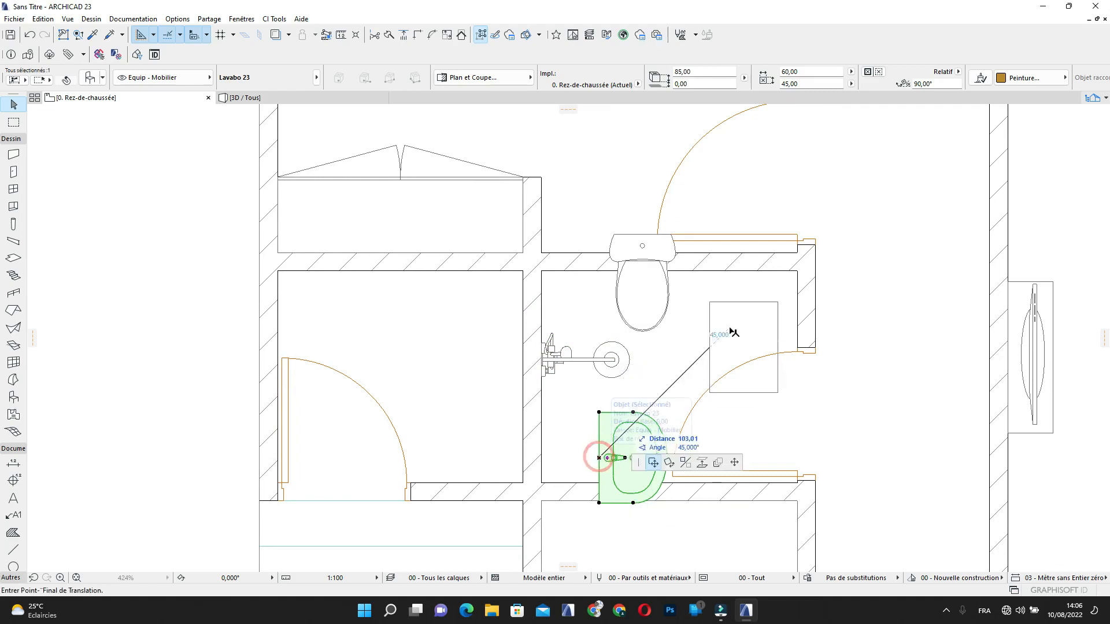
left_click(797, 272)
Rotate the washbasin 180° about its back midpoint and slide it along the wall to end at the door opening
key("ctrl+e")
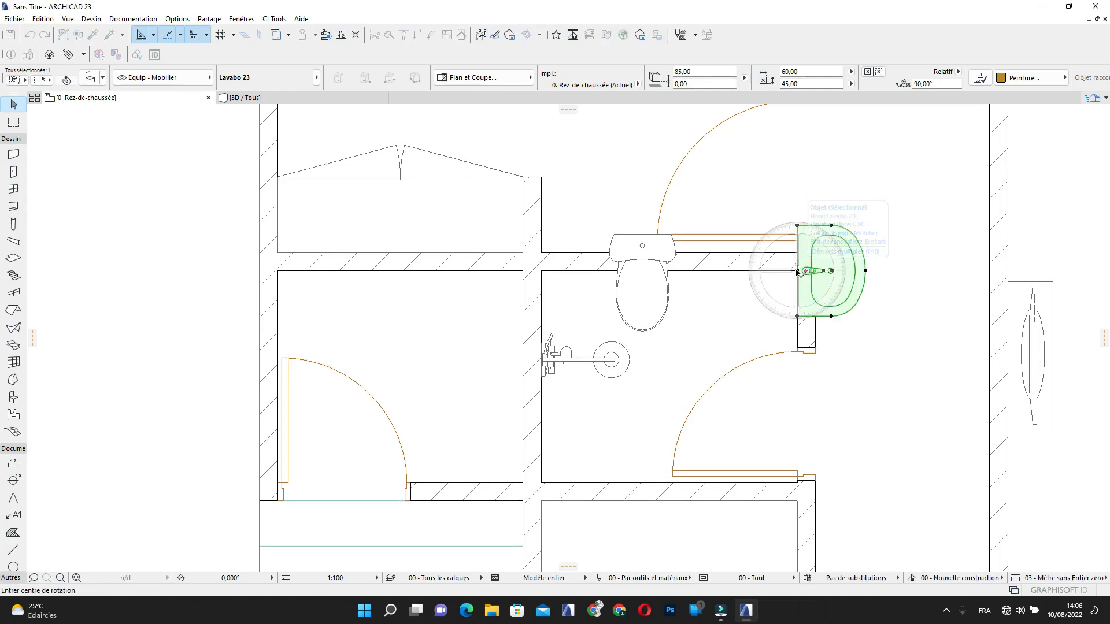
left_click(797, 271)
left_click(875, 270)
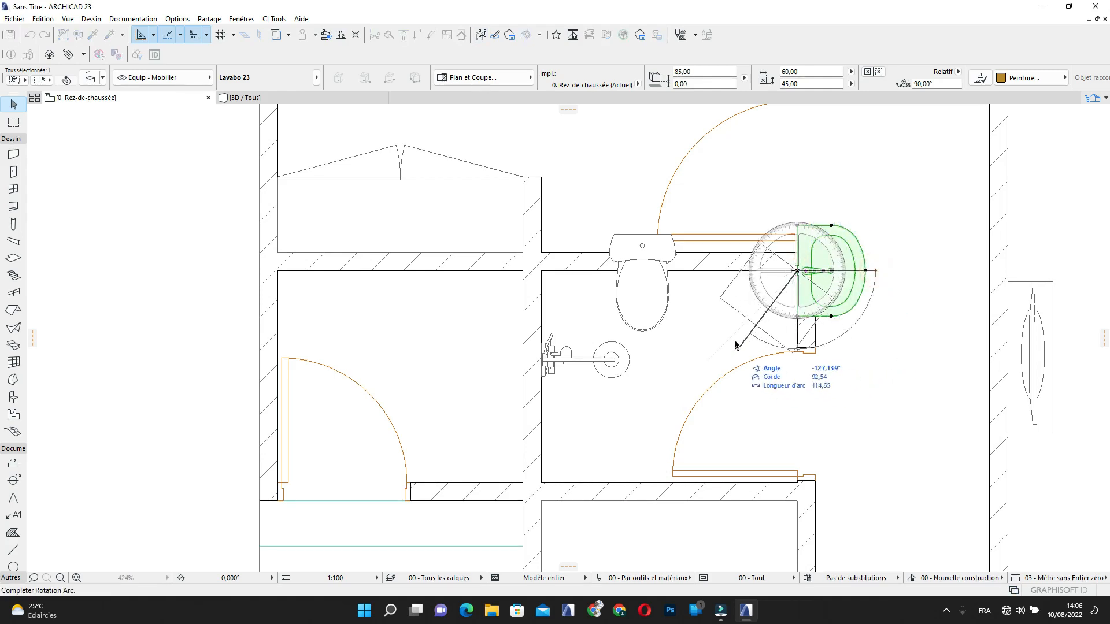
left_click(720, 269)
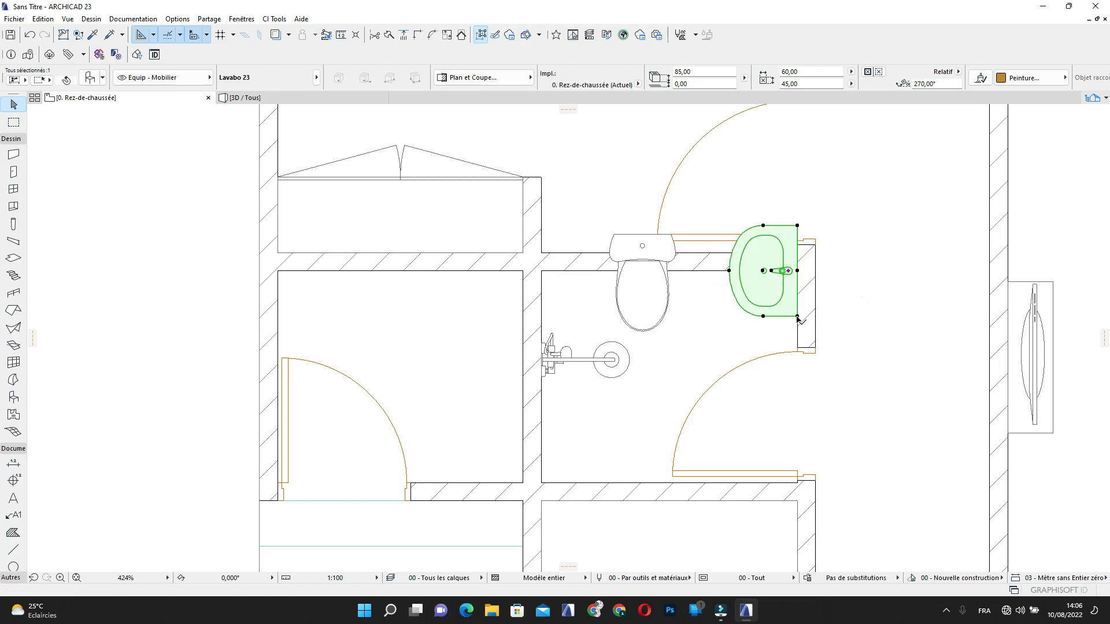
left_click_drag(798, 317, 798, 348)
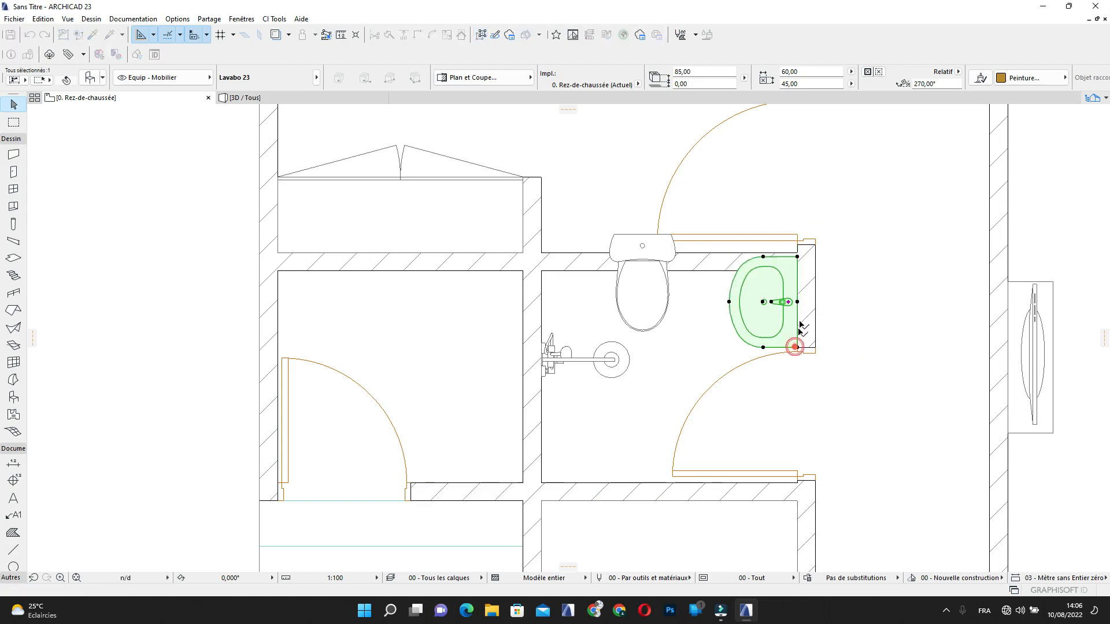
Move the toilet's back onto the inner wall face and slide the shower kit along its wall away from the toilet
left_click(640, 247)
left_click(643, 234)
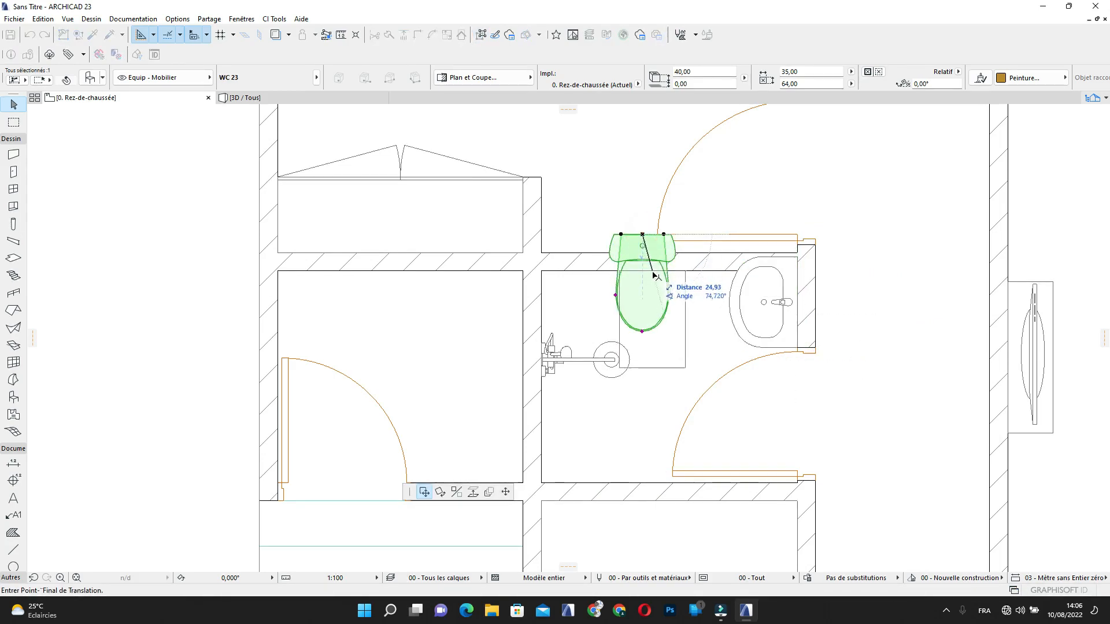
left_click(653, 271)
left_click(543, 361)
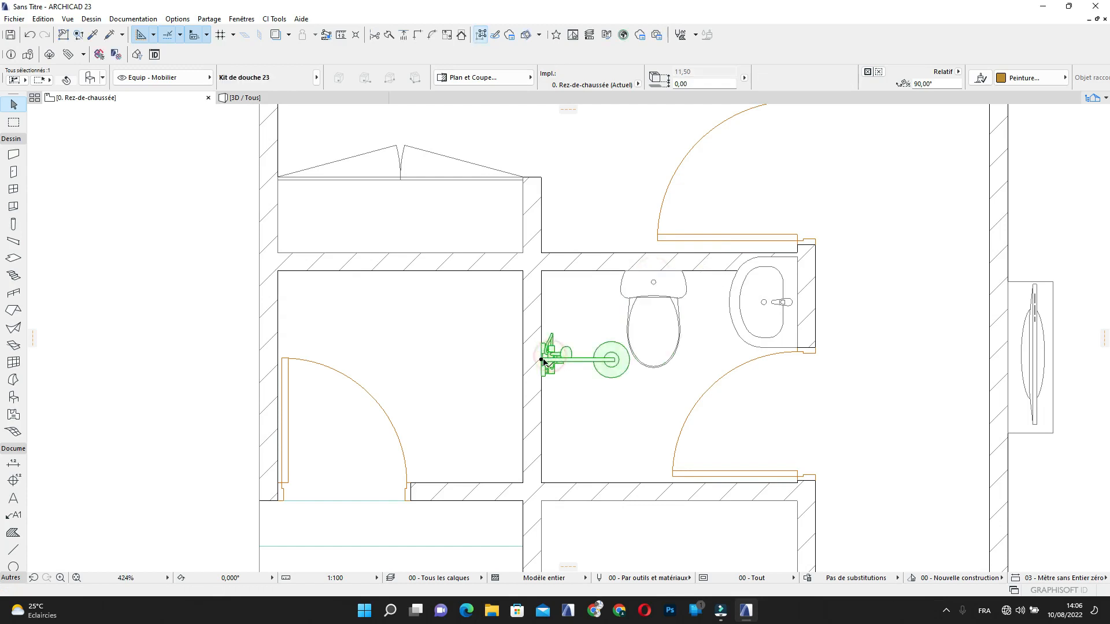
left_click(542, 363)
left_click(541, 449)
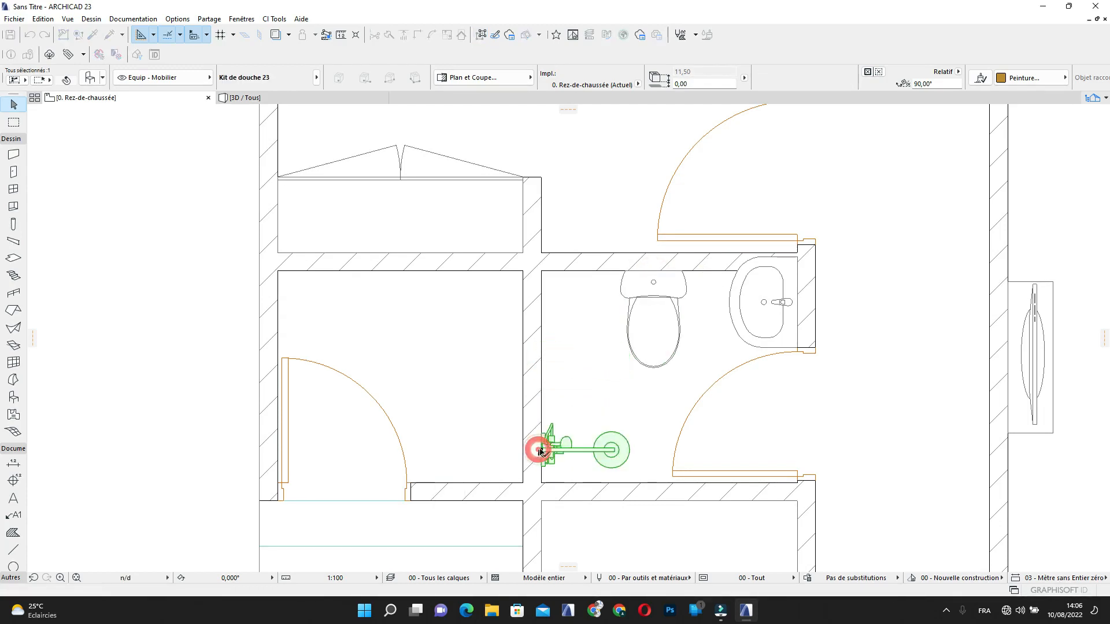
Rotate the toilet 90° about its back midpoint and move it against the shower kit's wall, near the corner
left_click(650, 288)
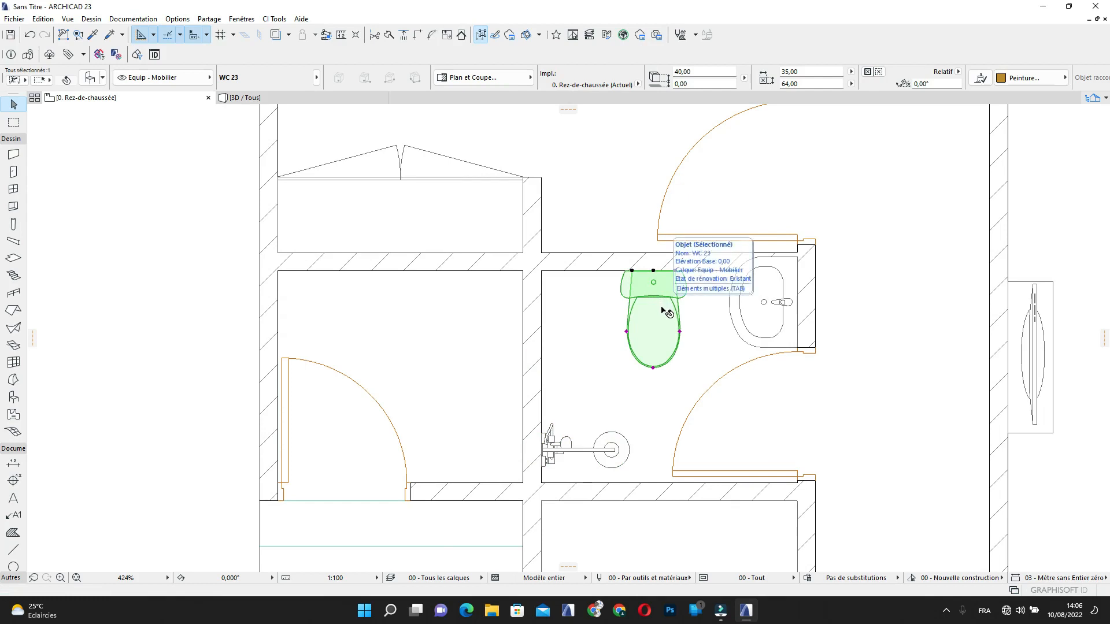
key("ctrl+e")
left_click(653, 271)
left_click(705, 272)
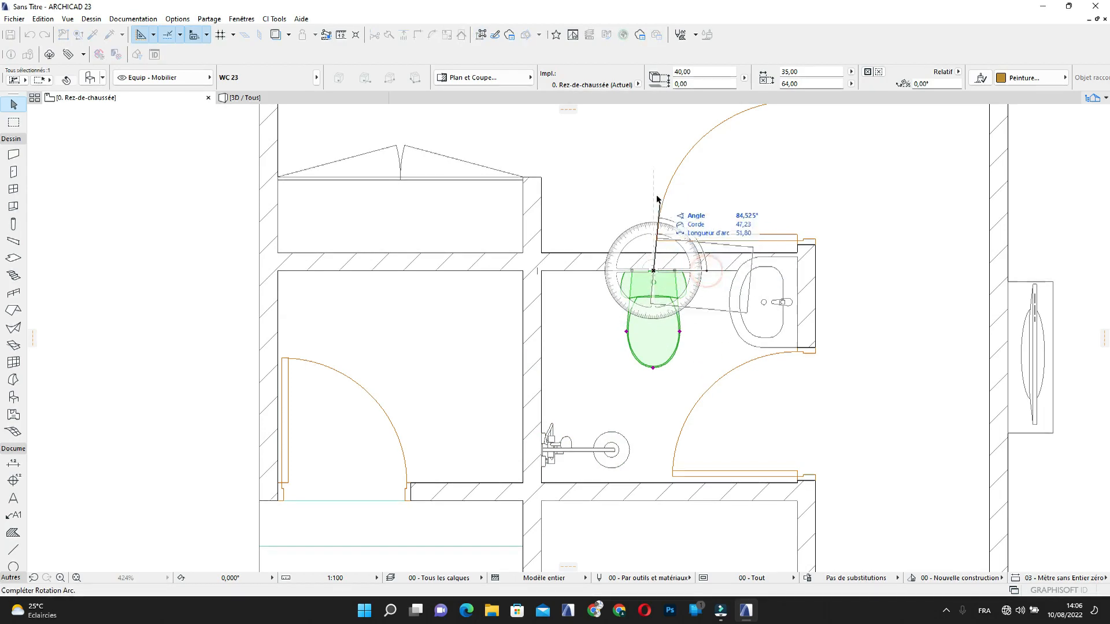
left_click(653, 190)
left_click(653, 270)
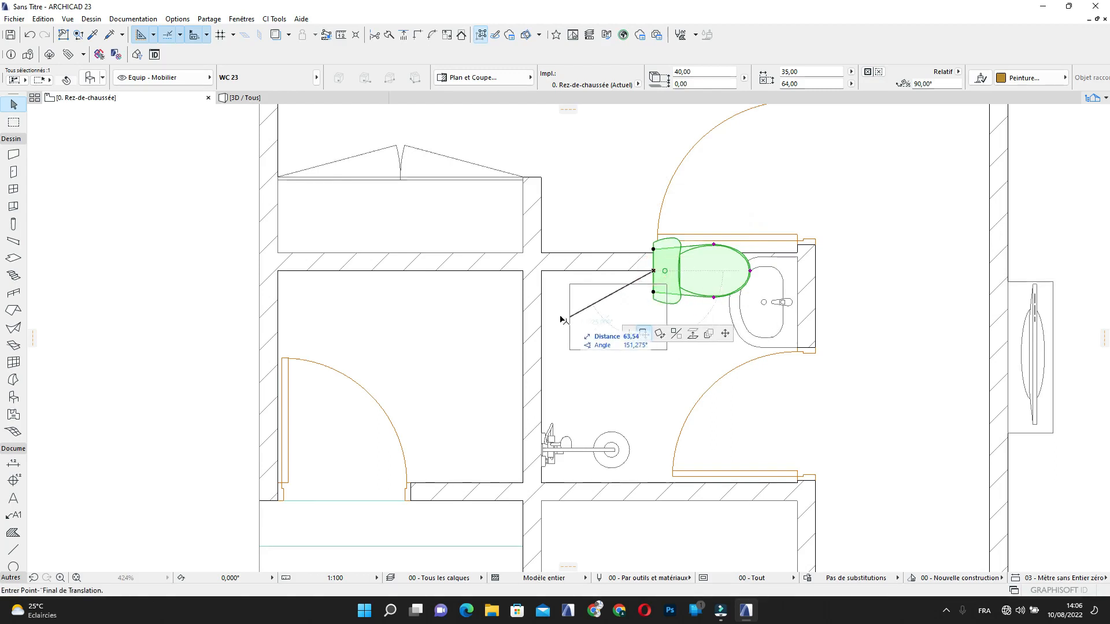
left_click(542, 312)
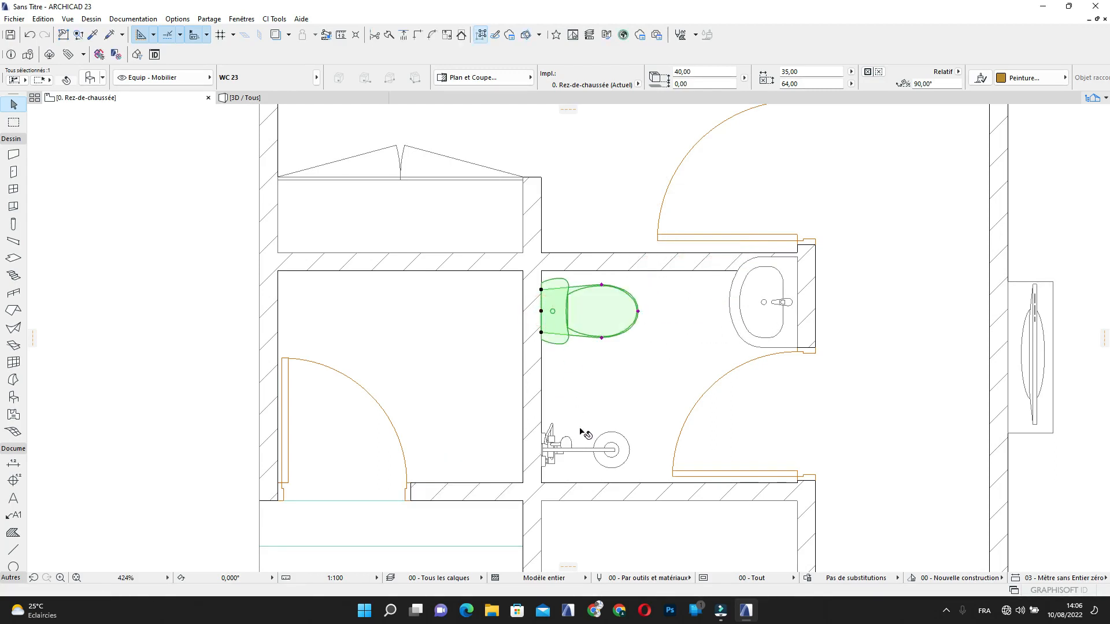
Move the shower kit by its mounting point along the wall, closer to the toilet
left_click(563, 449)
left_click(542, 450)
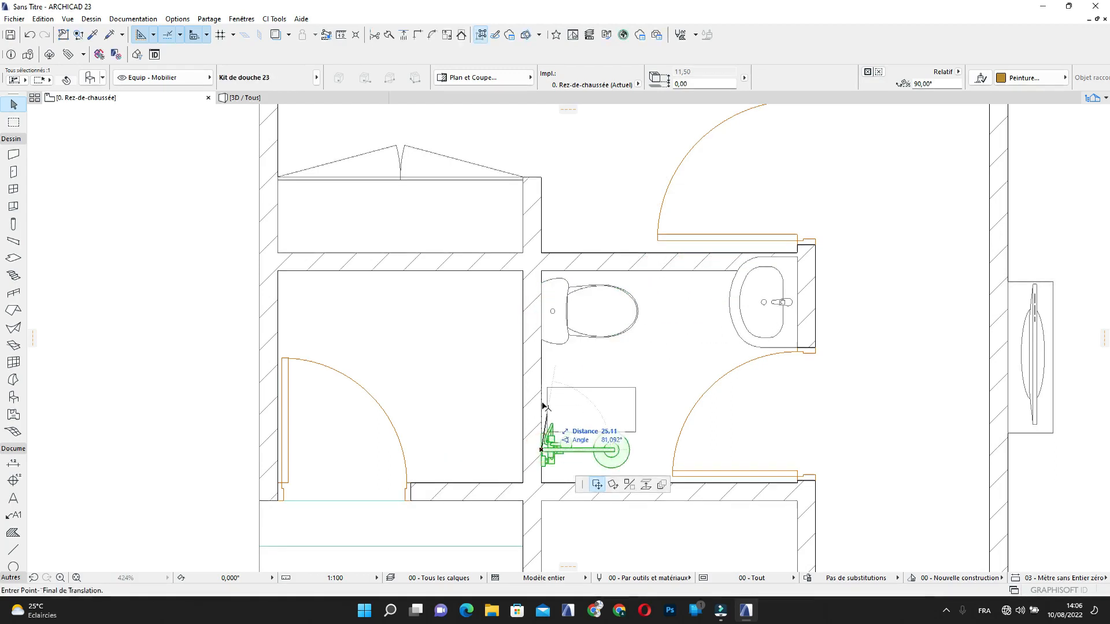
left_click(542, 403)
scroll(555, 376, "down", 1)
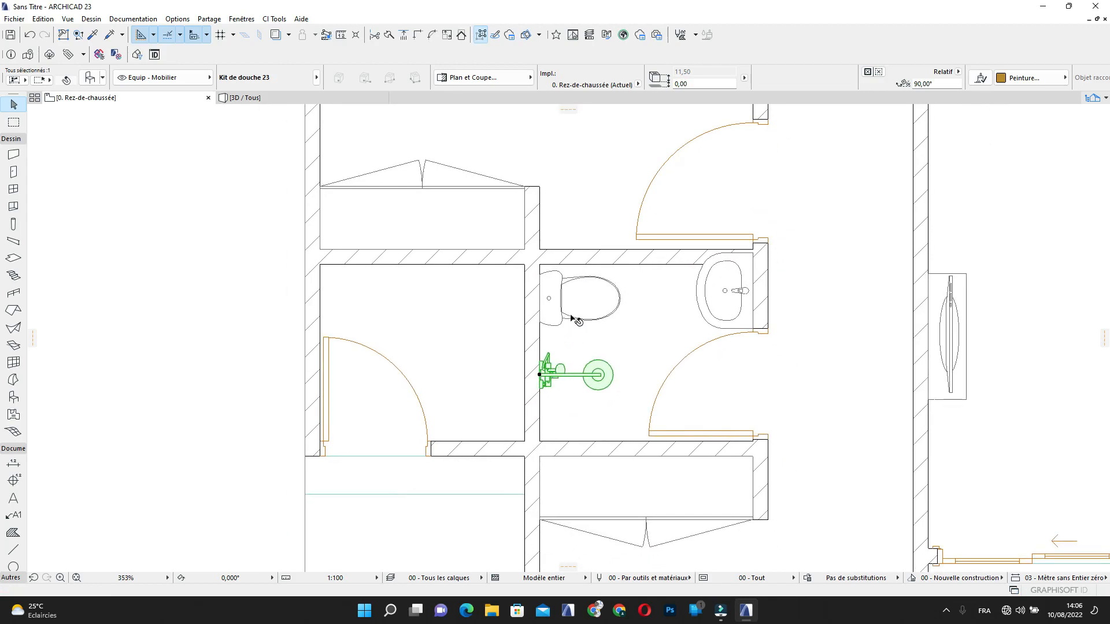
left_click(554, 297, "shift")
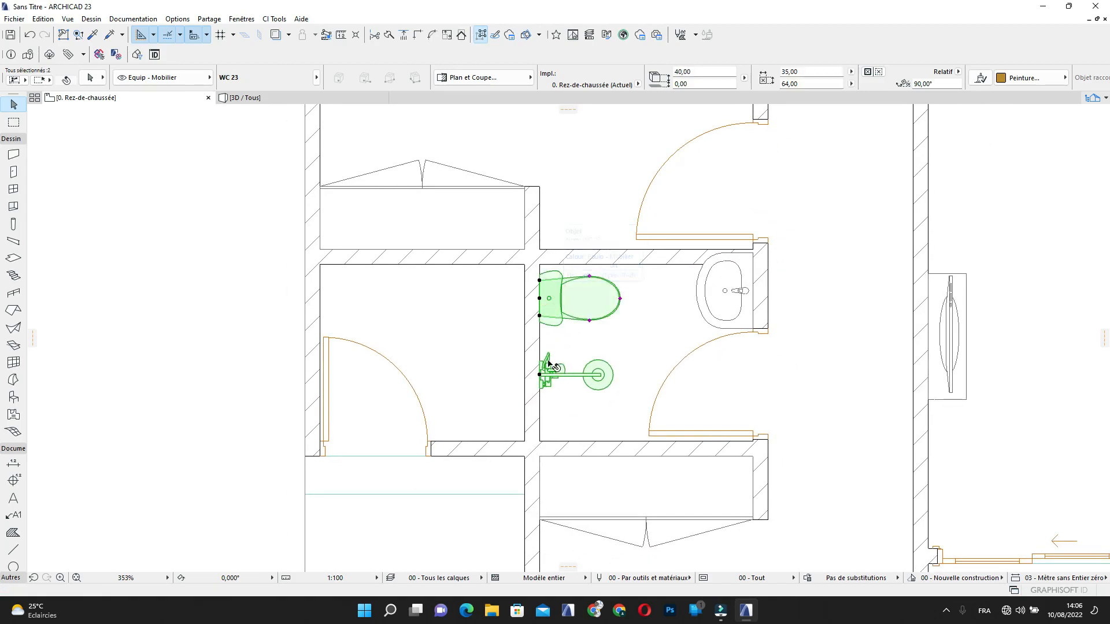
left_click(549, 375, "shift")
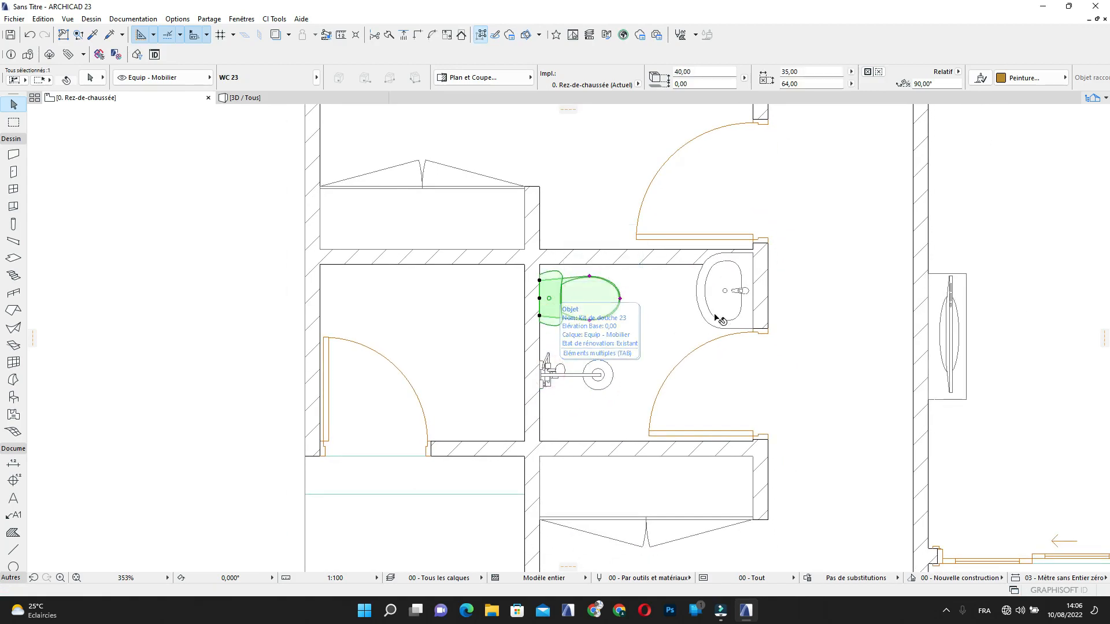
left_click(745, 296, "shift")
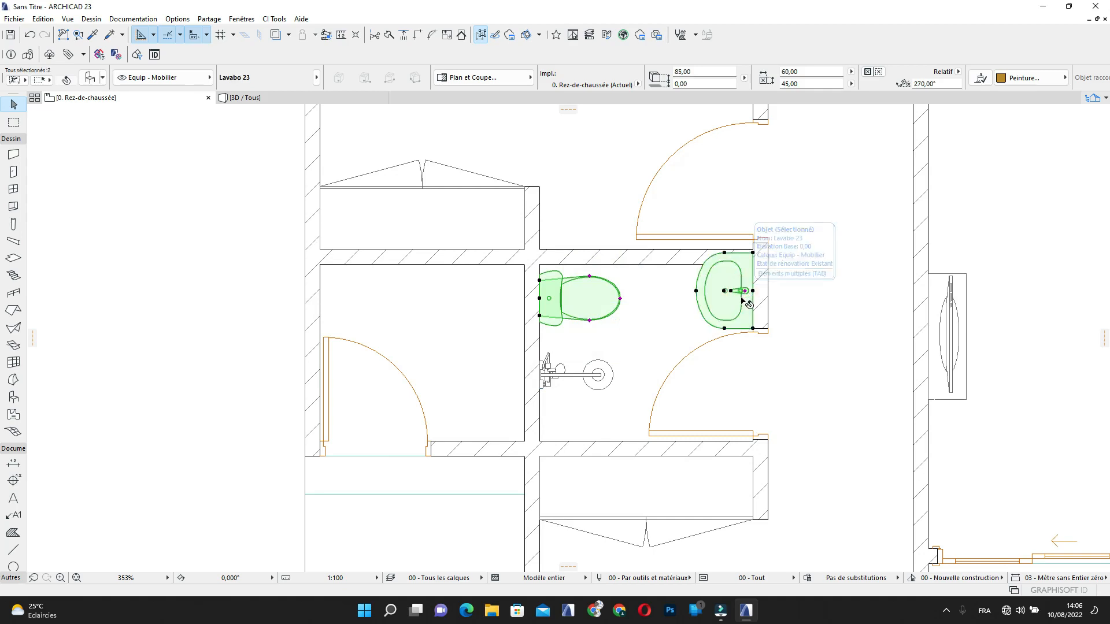
Replace the washbasin with the corner model Lavabo d'angle 23 using a black outline pen, and fit it into the bathroom's inner corner
left_click(750, 303)
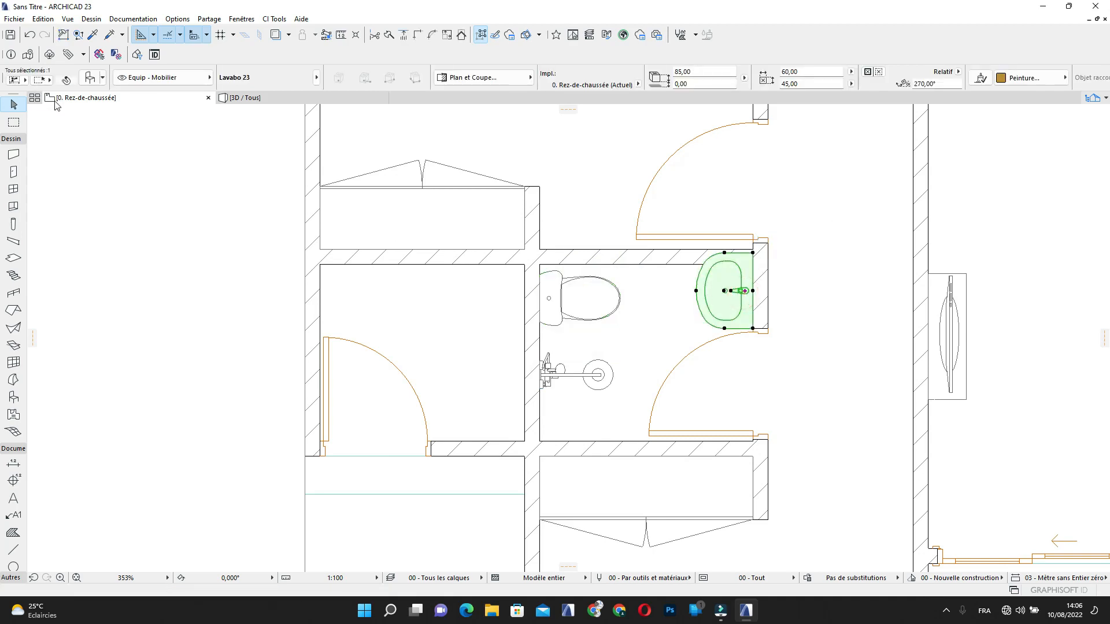
key("ctrl+t")
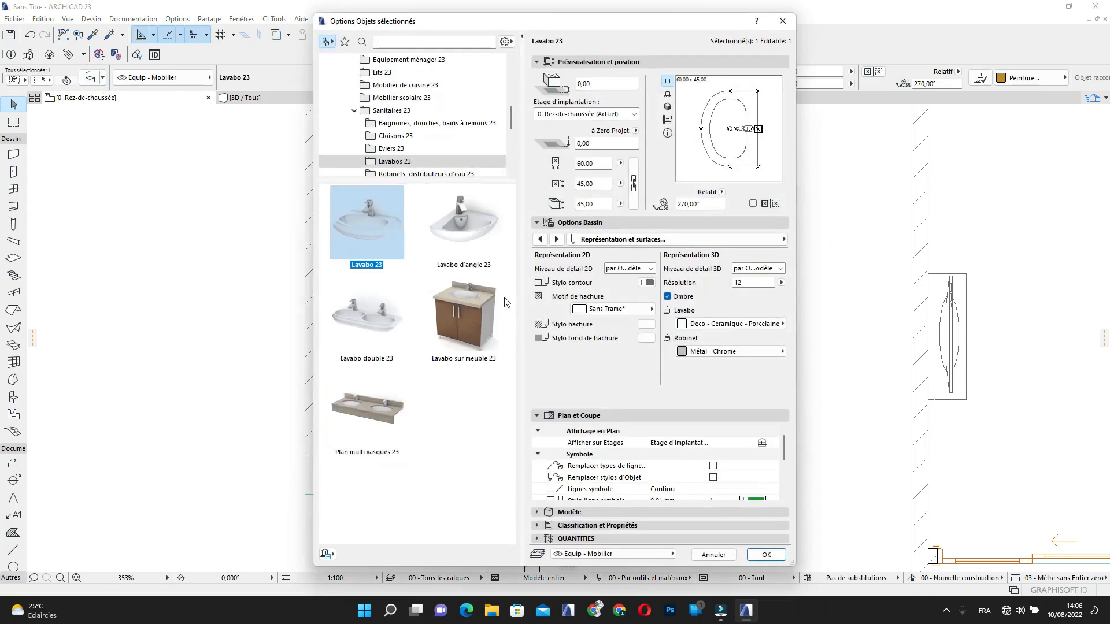
left_click(463, 222)
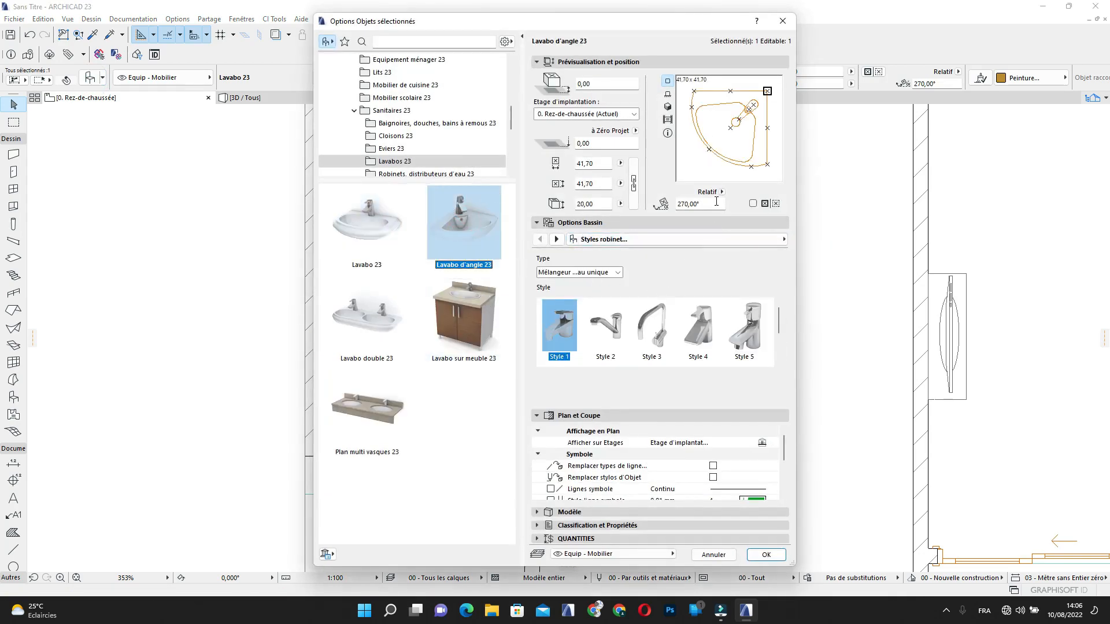
left_click(734, 239)
left_click(821, 254)
left_click(649, 282)
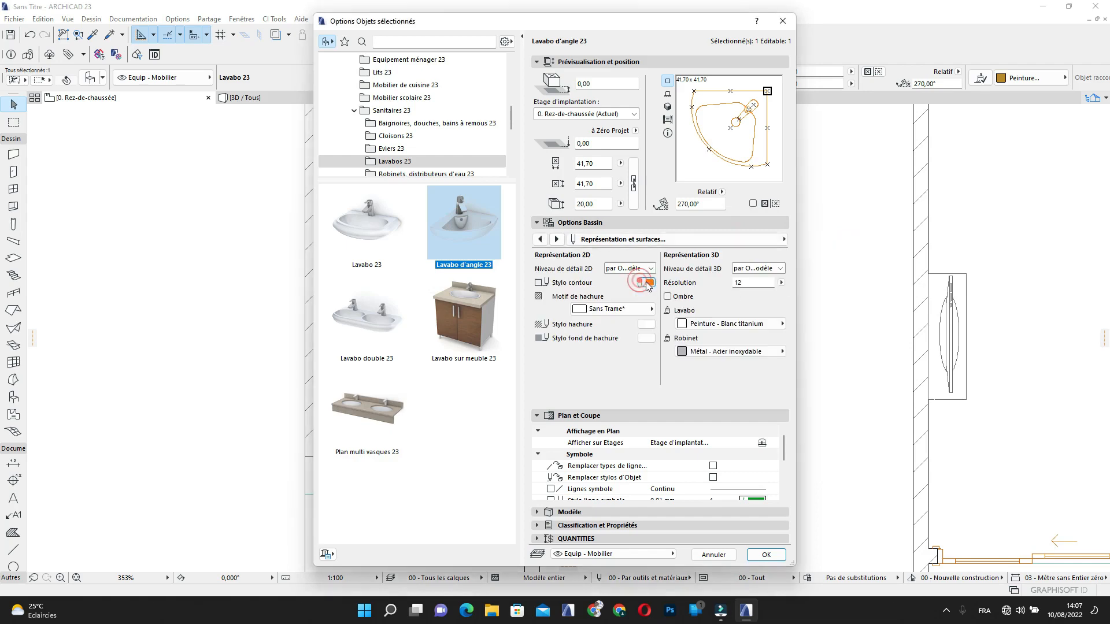
left_click(662, 313)
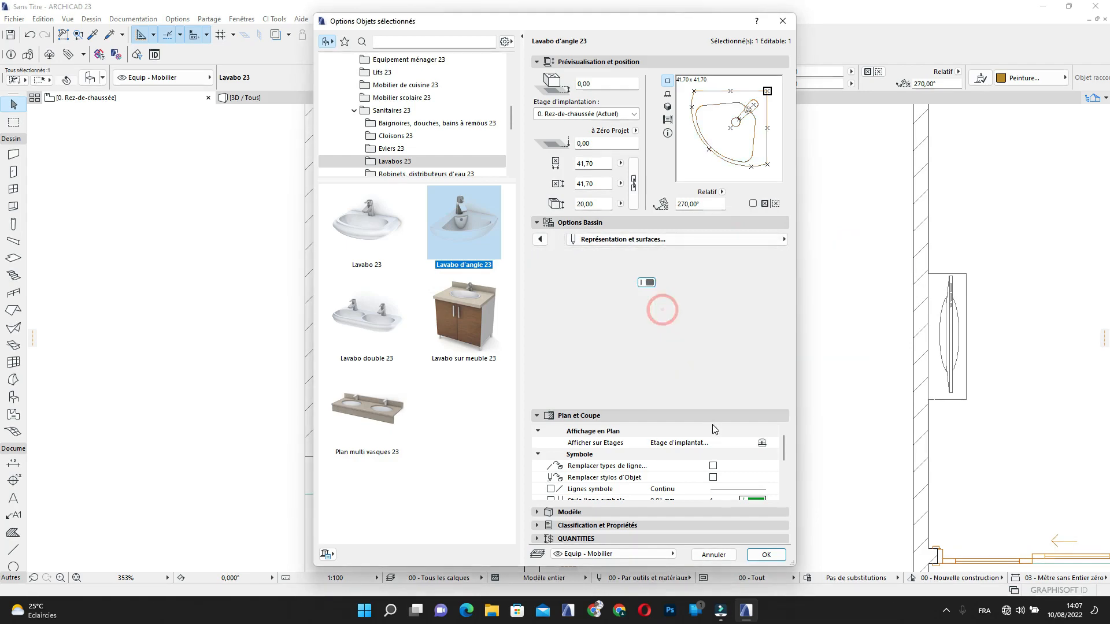
left_click(765, 555)
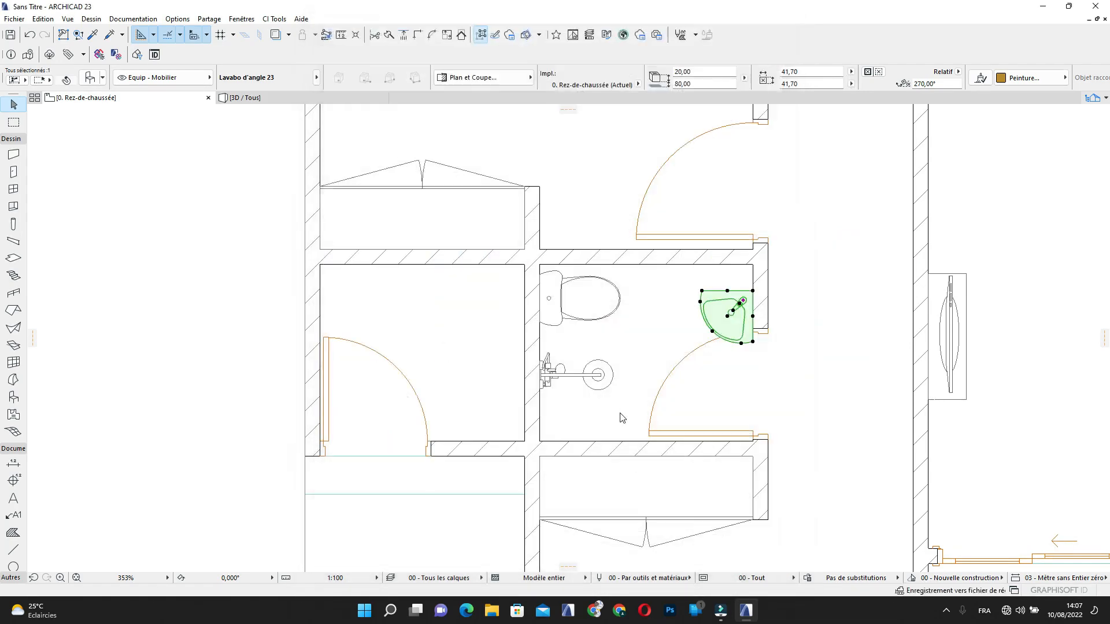
left_click(752, 290)
left_click(753, 265)
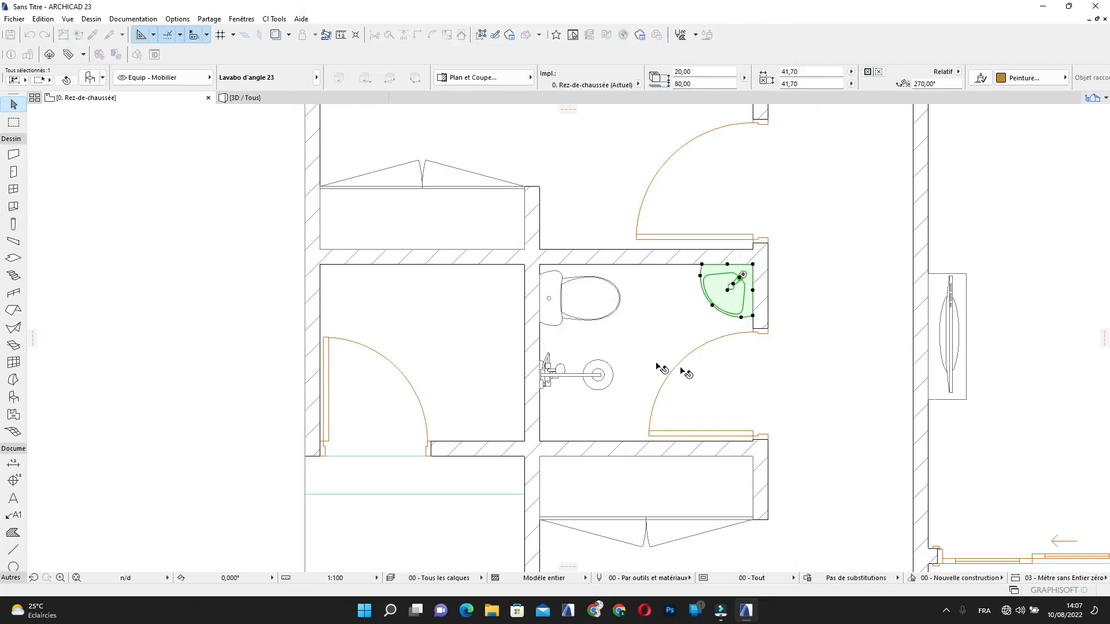
Mirror a copy of the corner washbasin, toilet and shower kit across the centre of the partition wall into the adjoining bathroom
left_click(569, 295, "shift")
left_click(550, 373, "shift")
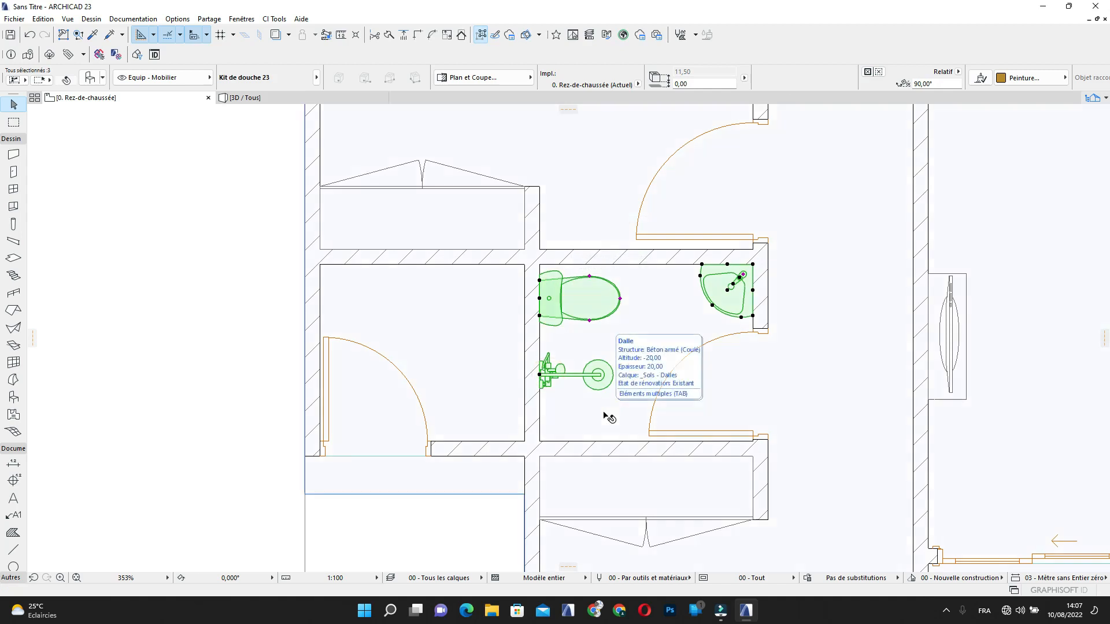
key("ctrl+alt+m")
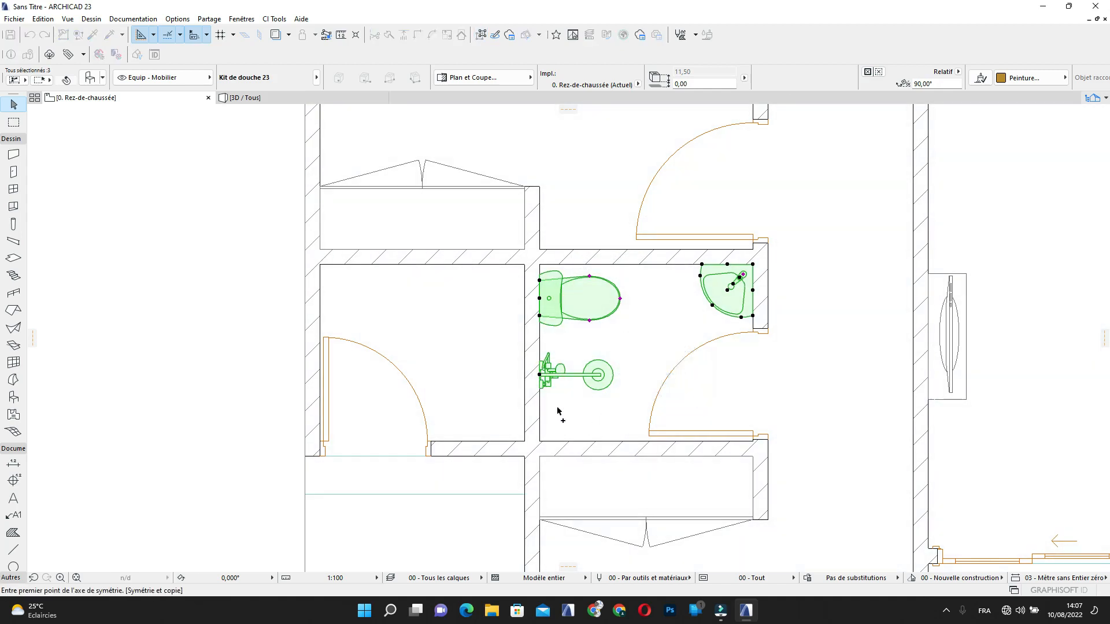
left_click(532, 394)
left_click(533, 430)
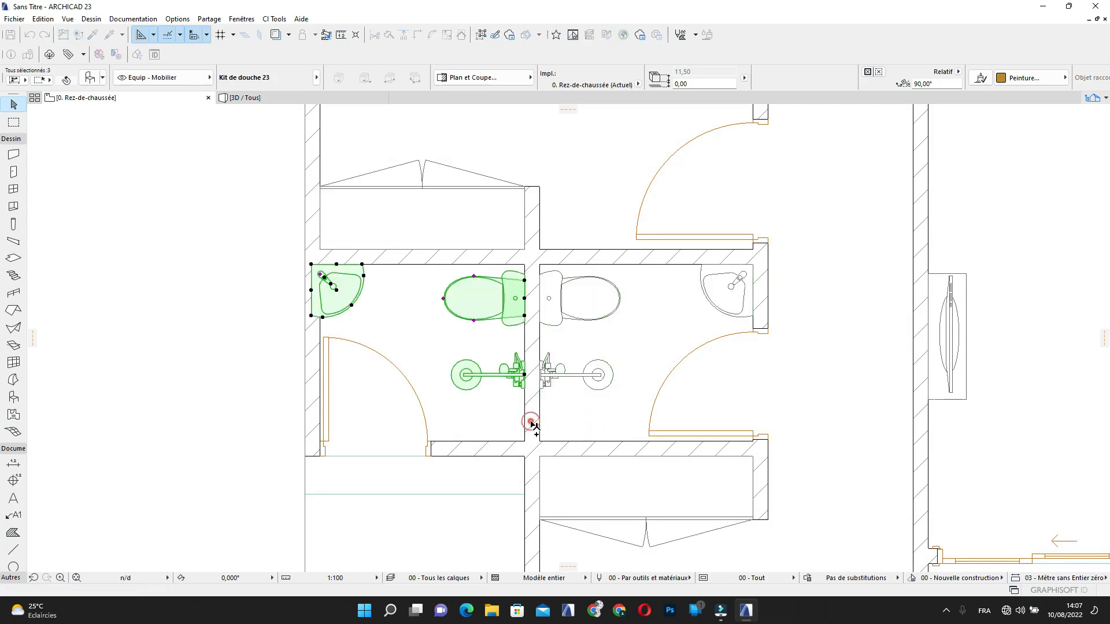
Move the mirrored corner washbasin by its corner point out of the outer wall, into the bathroom's inner corner
scroll(481, 325, "up", 5)
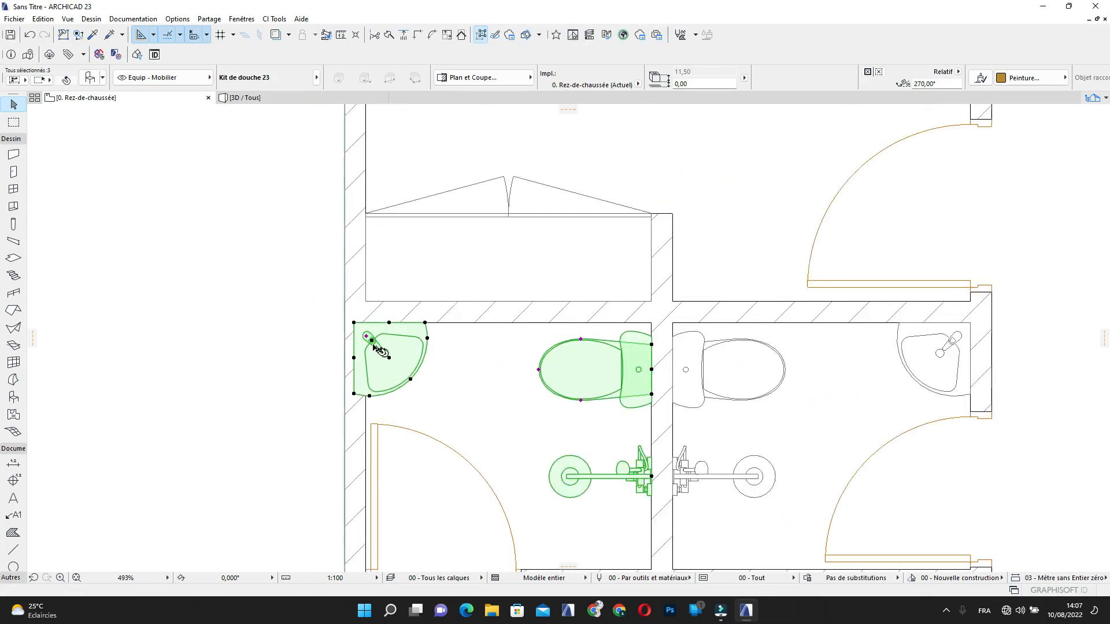
left_click(258, 332)
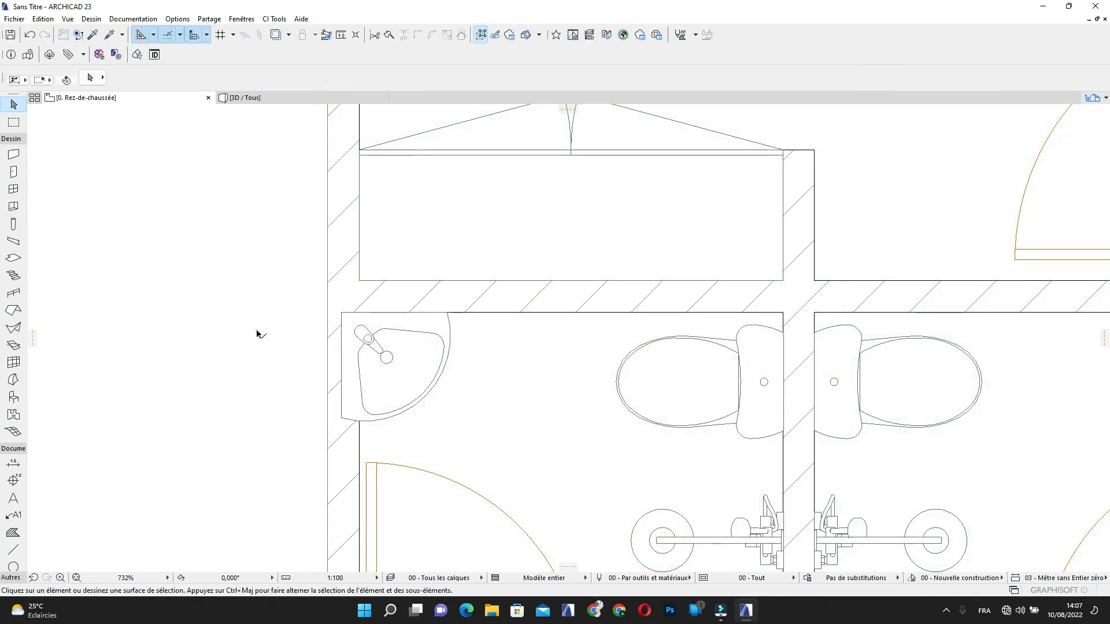
left_click(370, 334)
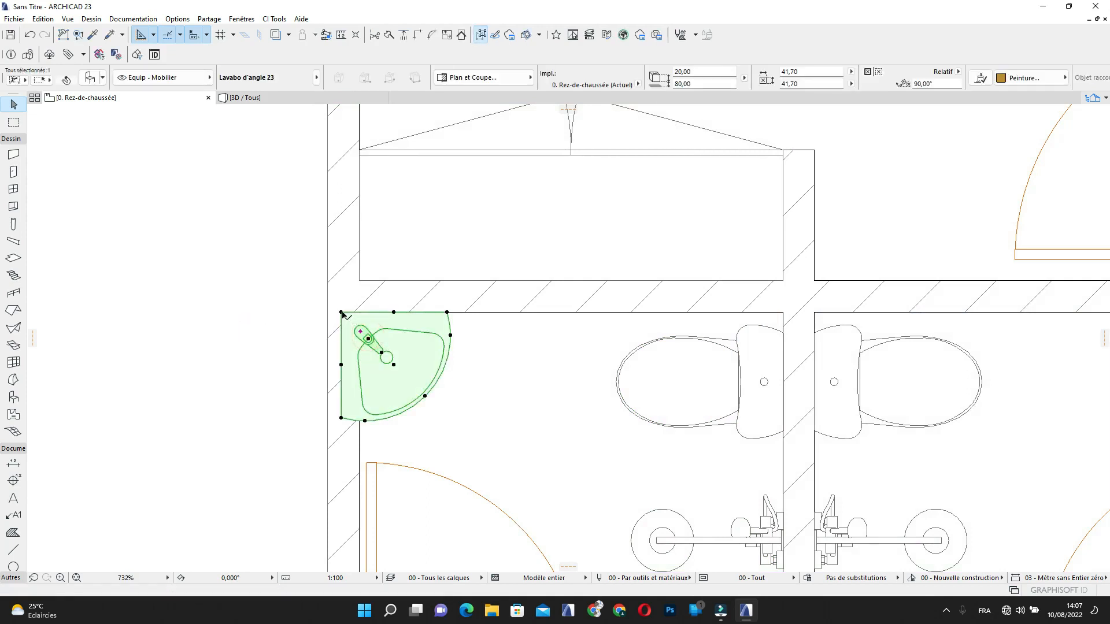
left_click(341, 312)
left_click(359, 312)
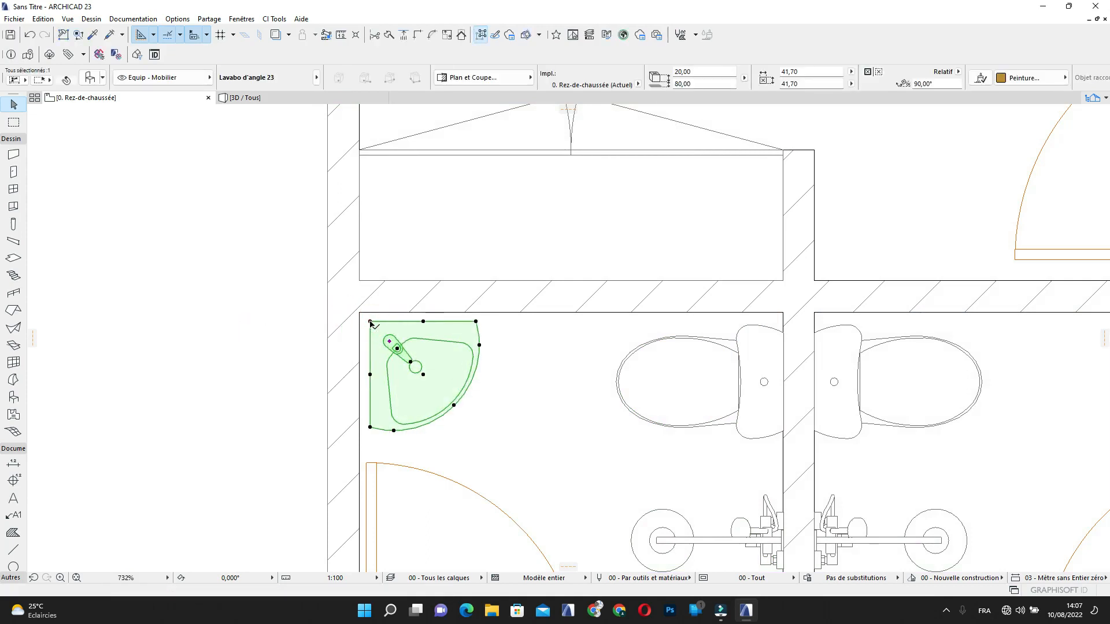
scroll(546, 433, "down", 3)
middle_click_drag(592, 448, 529, 323)
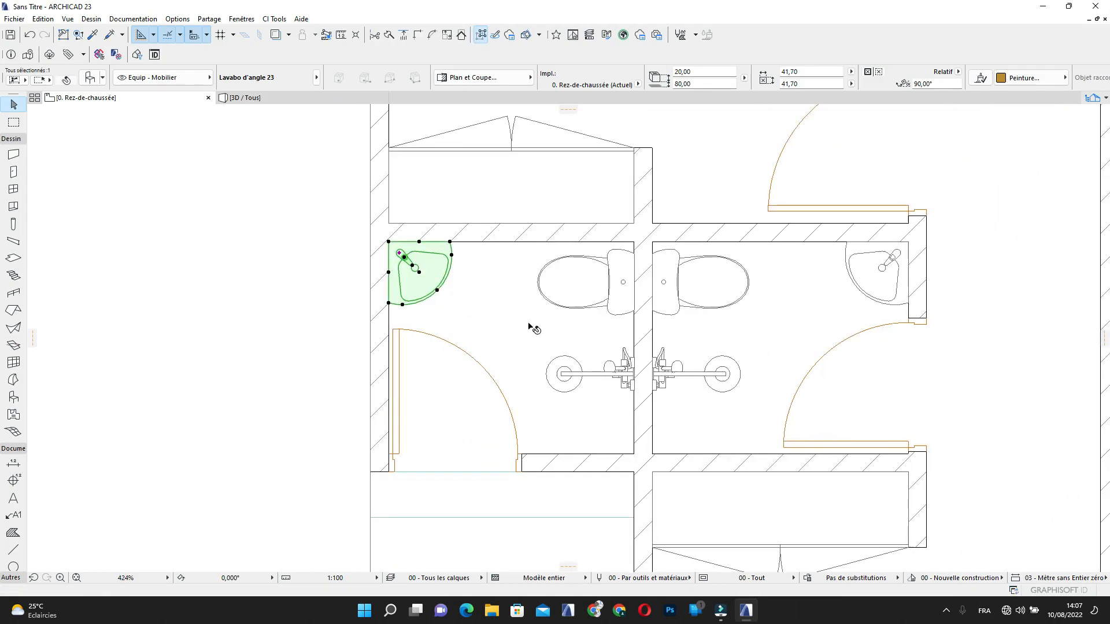
left_click(727, 394)
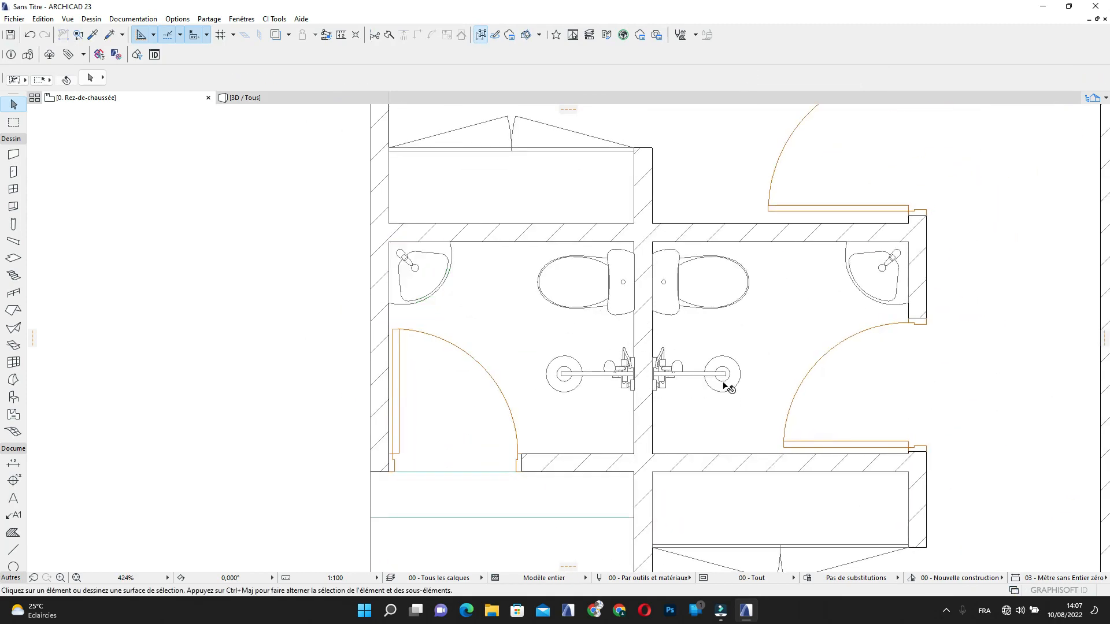
scroll(634, 275, "up", 4)
left_click(589, 275)
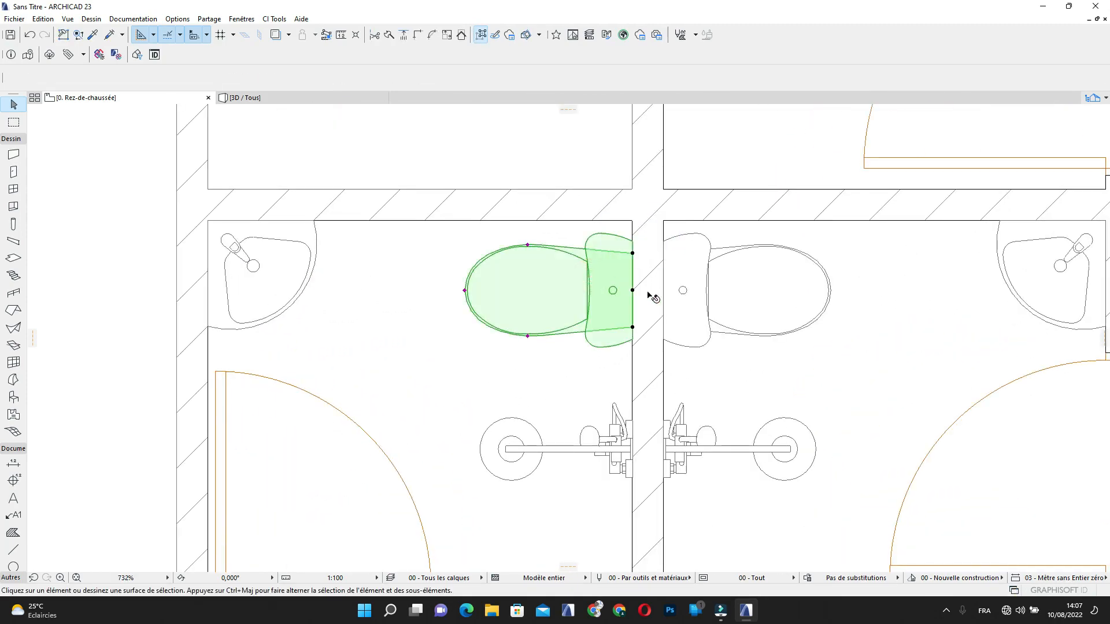
left_click(729, 358)
Stretch the end of the wall below the two small bathrooms across the corridor to meet the living-room wall
scroll(729, 357, "down", 6)
middle_click_drag(774, 420, 540, 389)
scroll(675, 340, "down", 4)
scroll(556, 384, "up", 5)
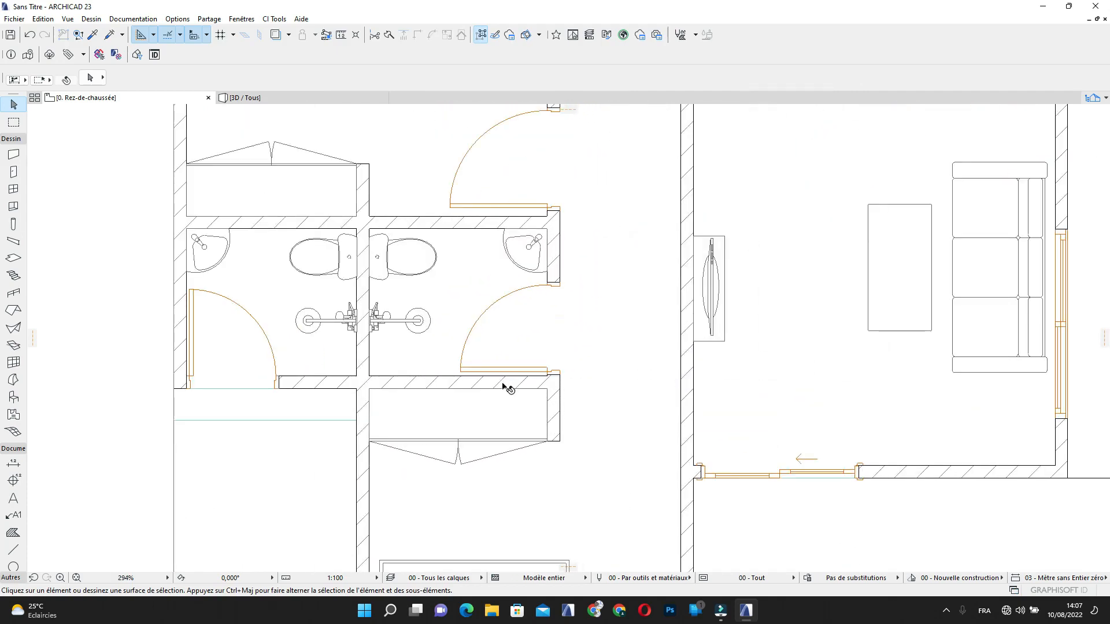
left_click(502, 384)
left_click(576, 381)
left_click(505, 383)
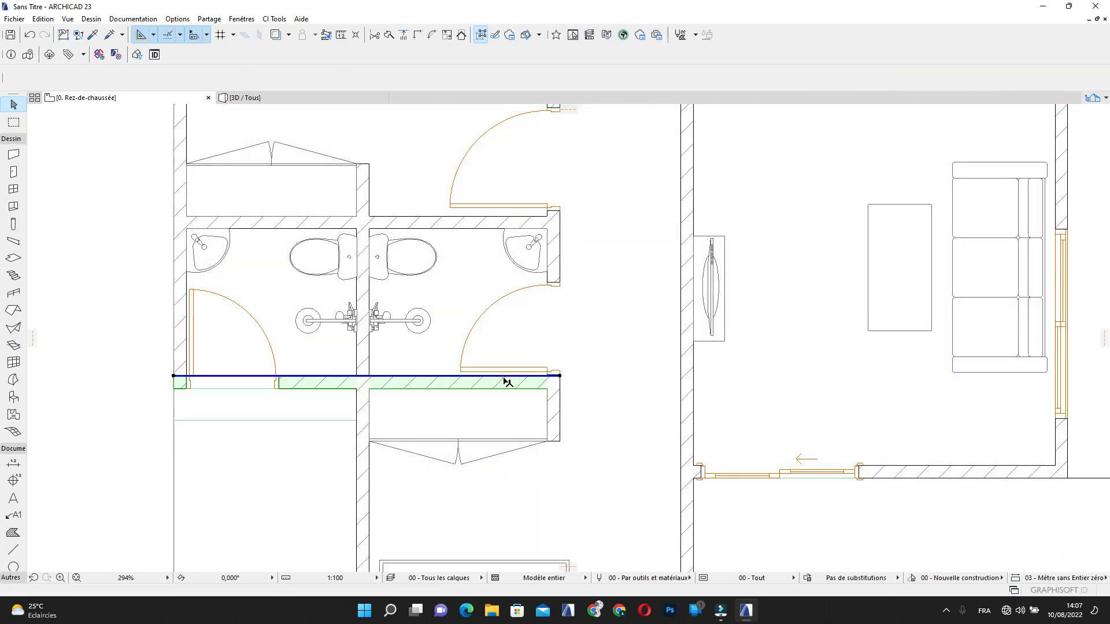
left_click(560, 375)
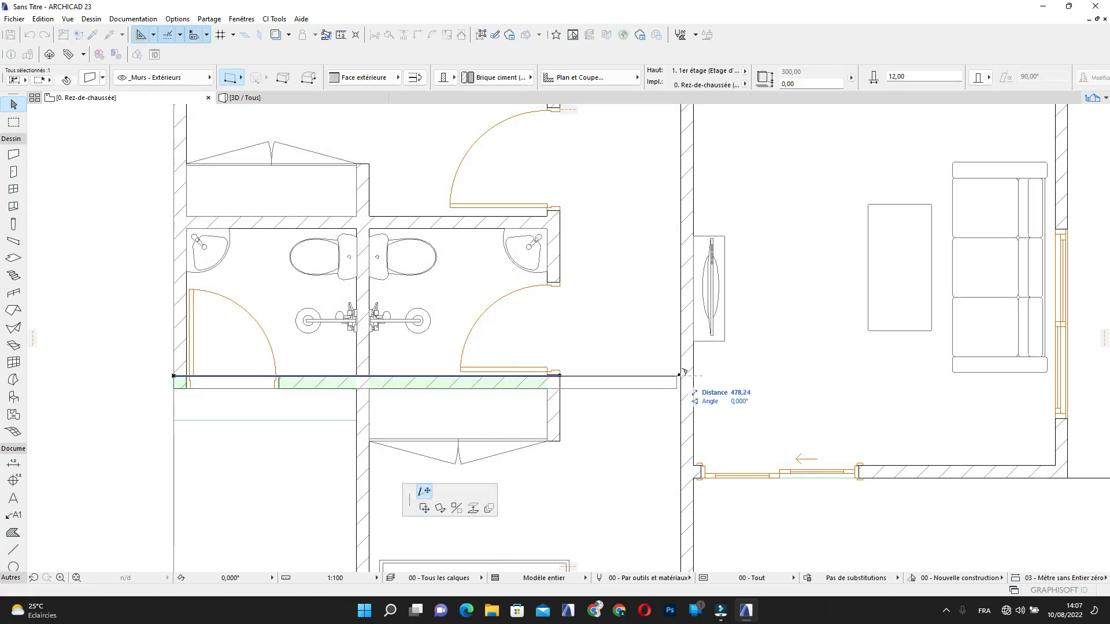
left_click(682, 375)
Place a Porte 23 door, 80 by 210, with the bathroom door's settings in the extended corridor wall, hinged near the living room and opening into the bedroom
scroll(546, 375, "up", 2)
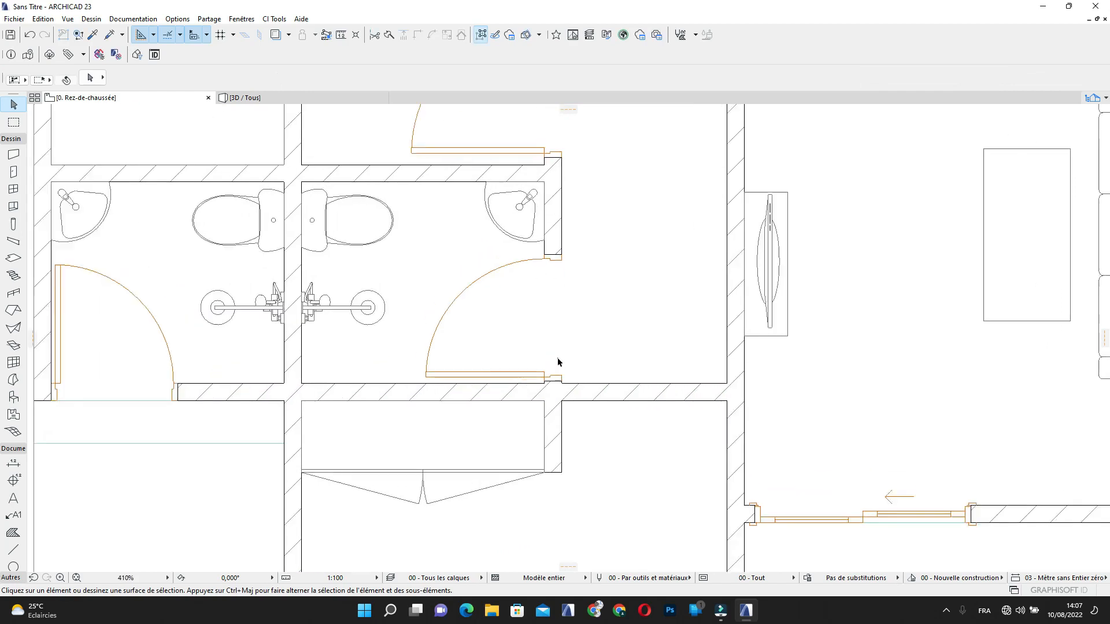
left_click(543, 377, "alt")
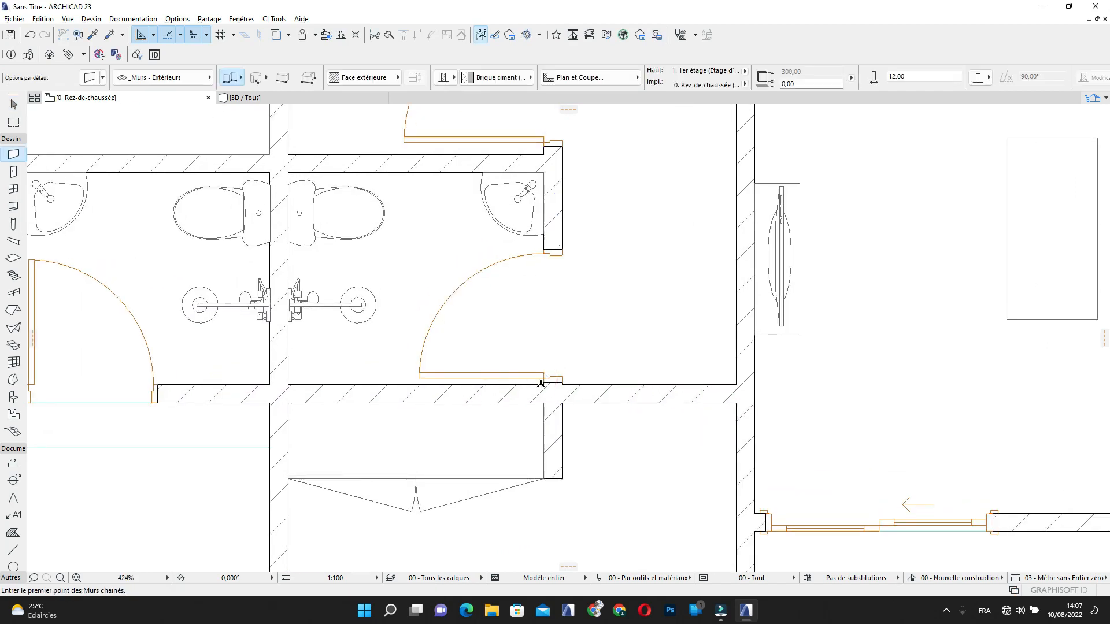
key("Escape")
left_click(541, 377, "alt")
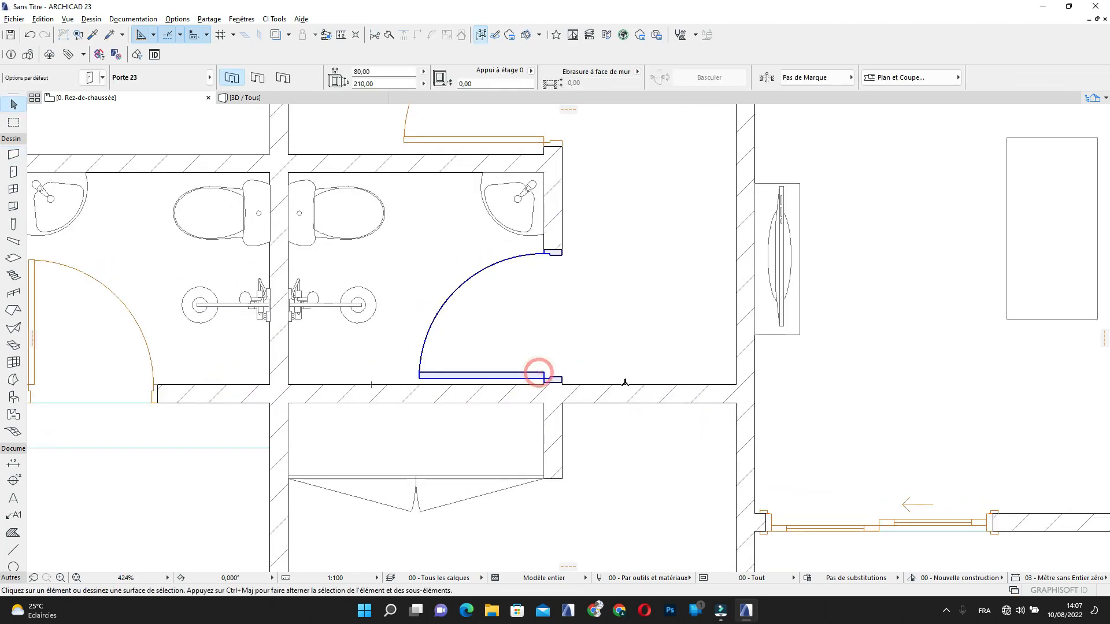
left_click(645, 395)
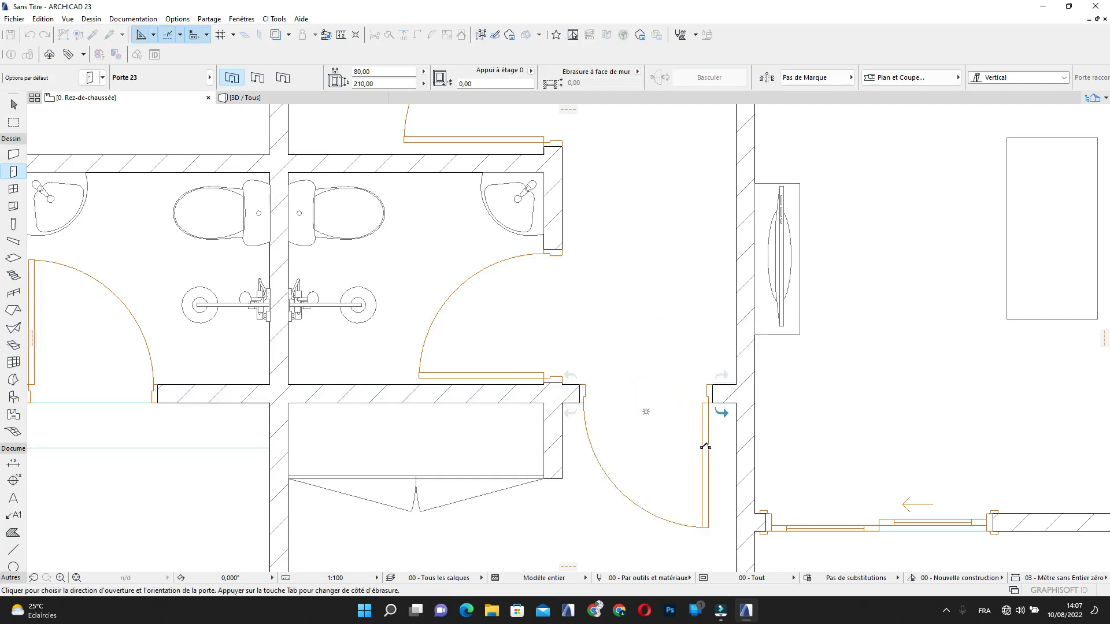
left_click(715, 446)
Review the furnished ground-floor plan, checking the corridor, bedrooms, bathrooms, kitchen, living room and outdoor areas
scroll(711, 337, "down", 4)
middle_click_drag(679, 377, 633, 483)
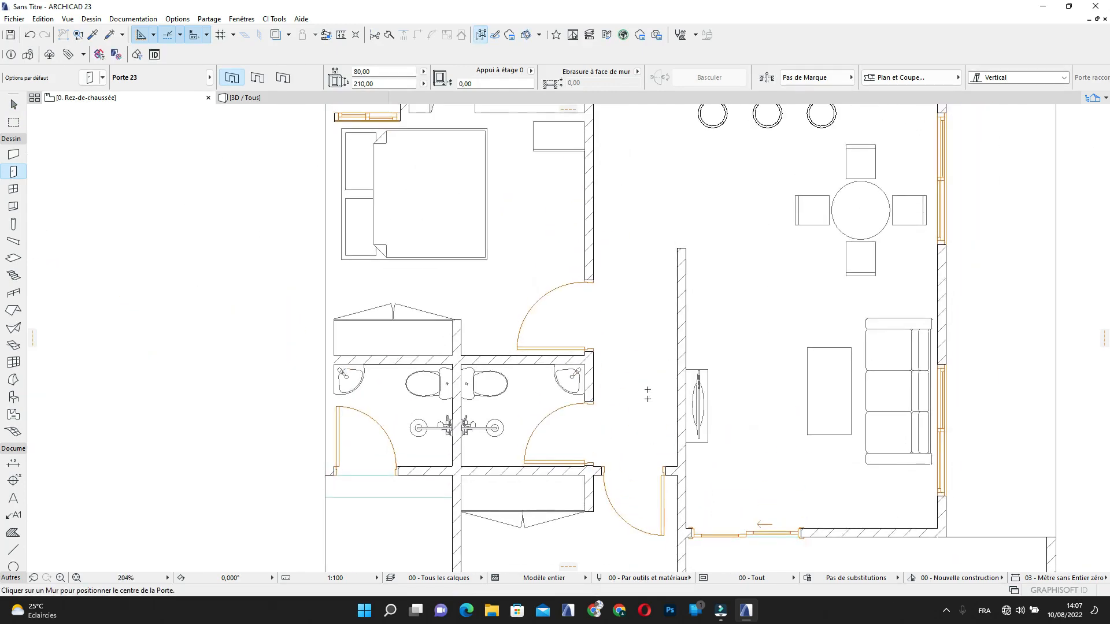
scroll(644, 327, "down", 1)
middle_click_drag(647, 385, 637, 485)
scroll(677, 301, "down", 3)
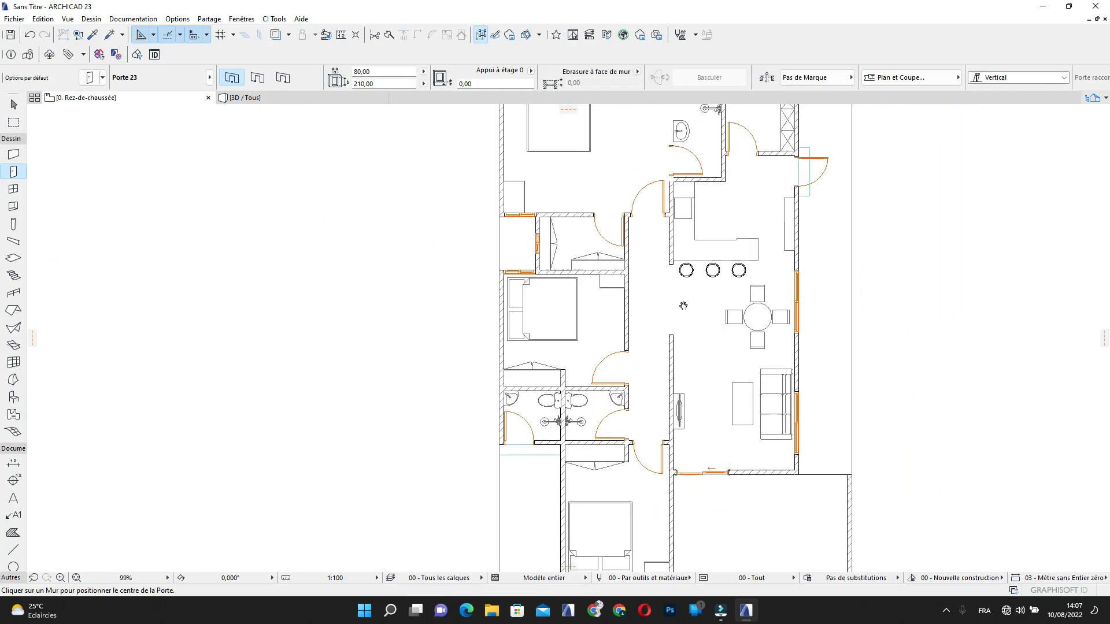
middle_click_drag(683, 304, 641, 314)
scroll(685, 369, "down", 1)
middle_click_drag(685, 369, 653, 285)
scroll(695, 392, "down", 1)
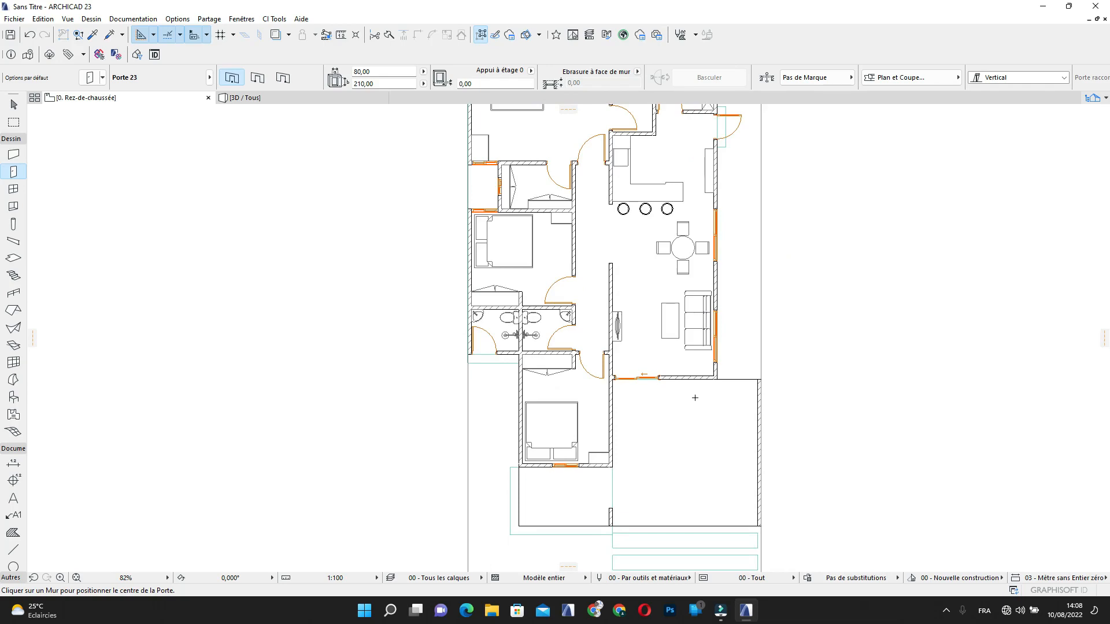
middle_click_drag(695, 397, 648, 406)
scroll(660, 311, "down", 2)
middle_click_drag(660, 244, 650, 324)
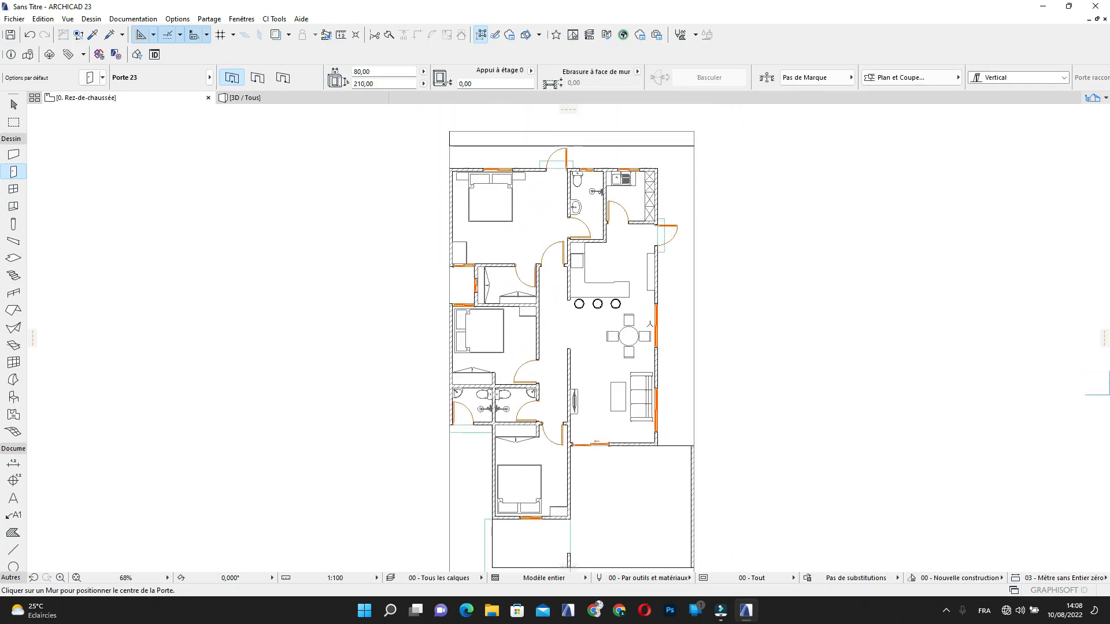
middle_click_drag(618, 364, 647, 344)
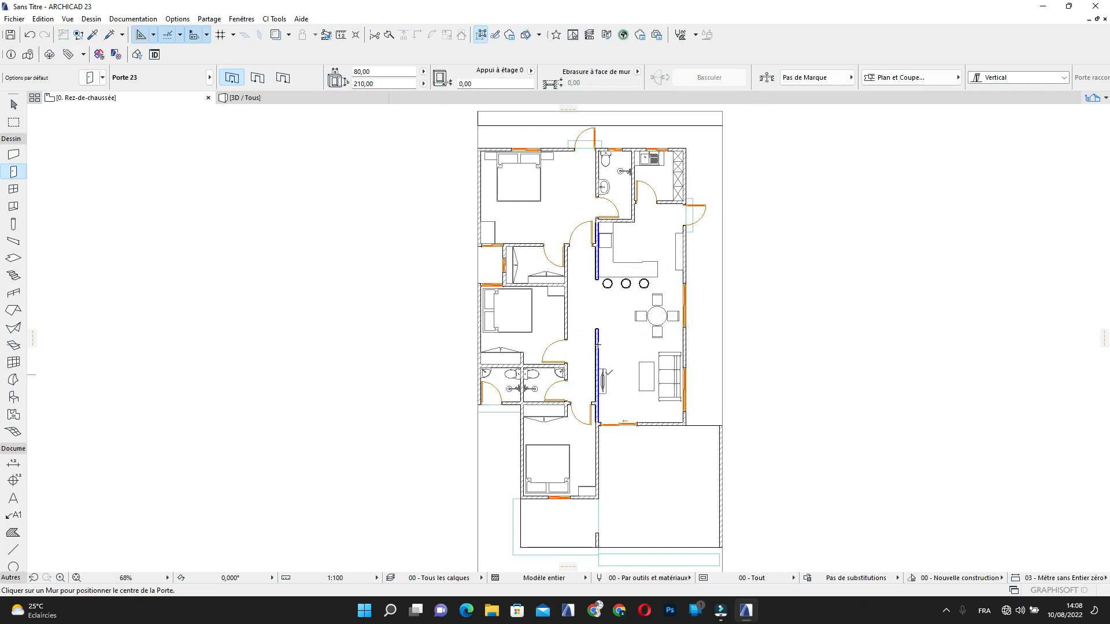
left_click(721, 611)
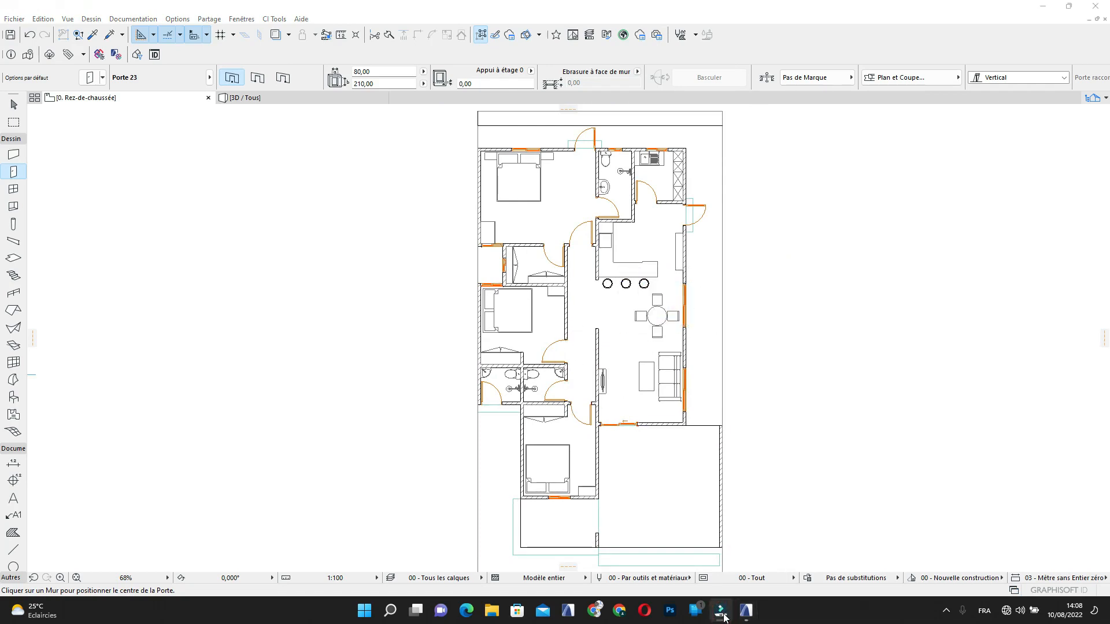
left_click(722, 614)
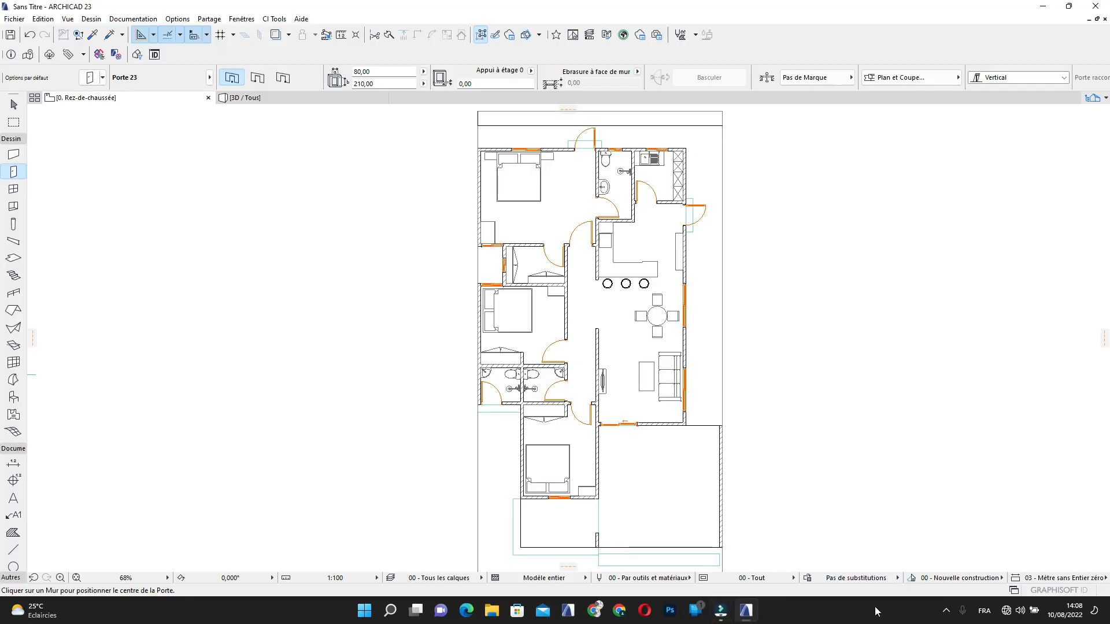
left_click(947, 612)
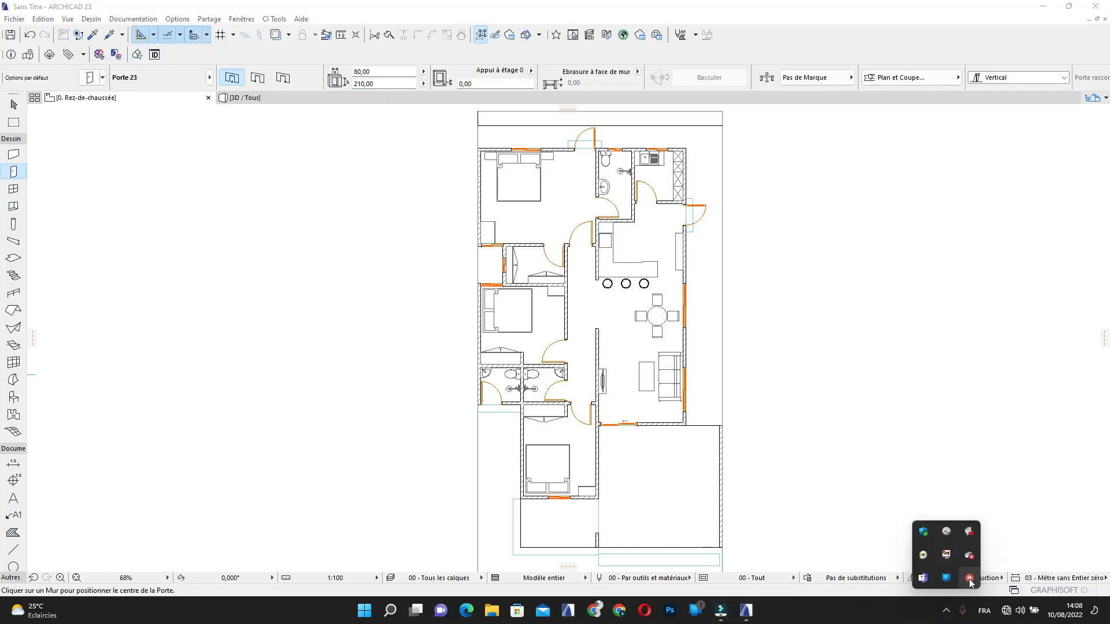
left_click(970, 580)
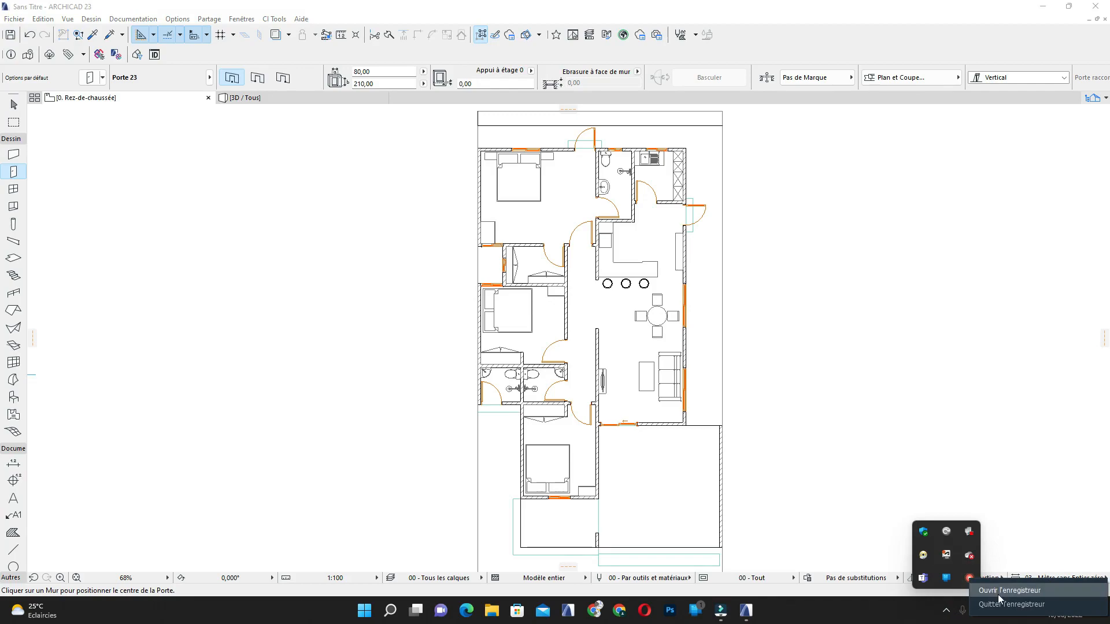